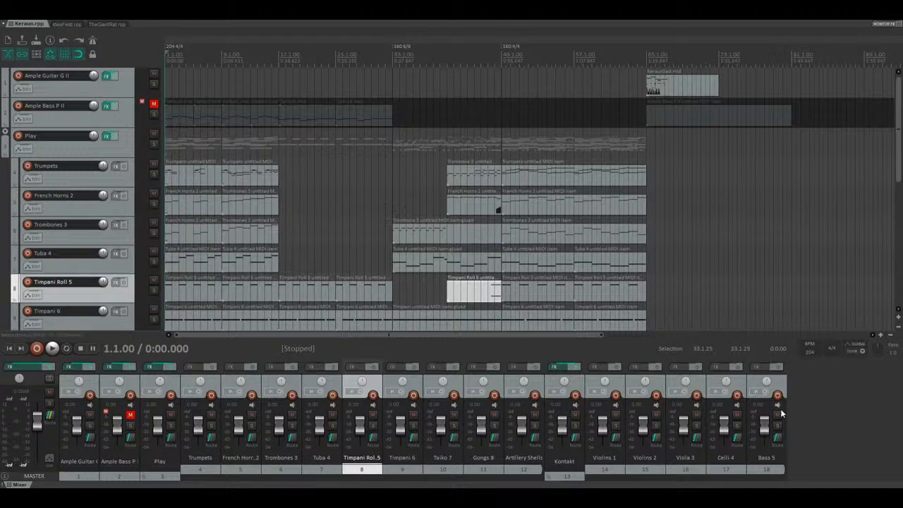
Step: Move the Ample Guitar G II MIDI item to start at measure 73 and place the edit cursor at its start
click(831, 472)
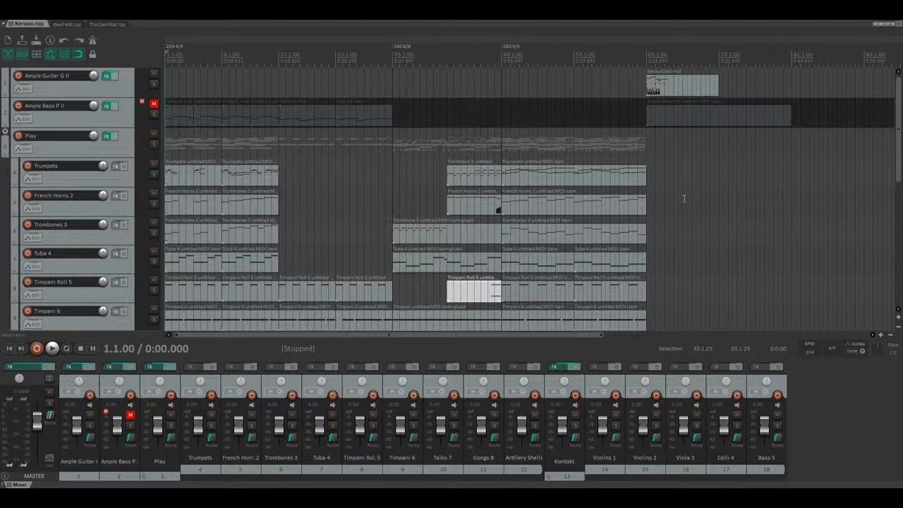
drag(661, 91, 740, 88)
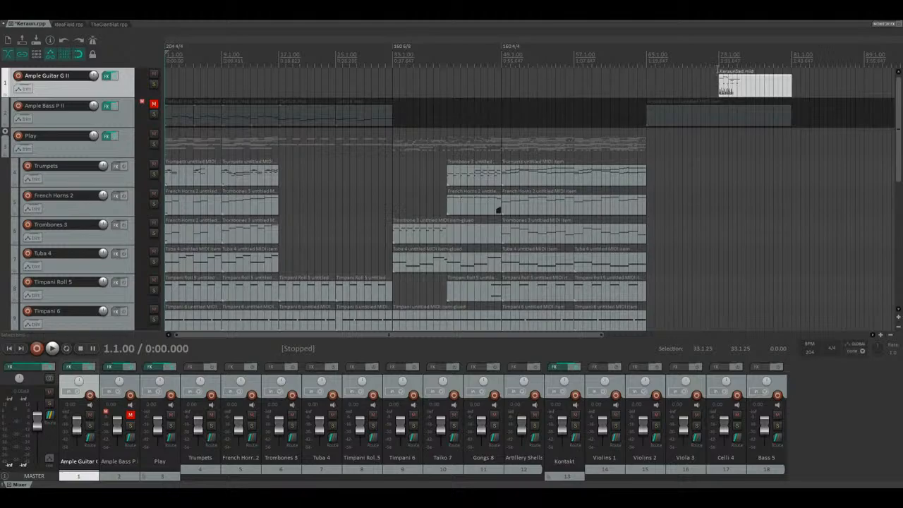
click(718, 70)
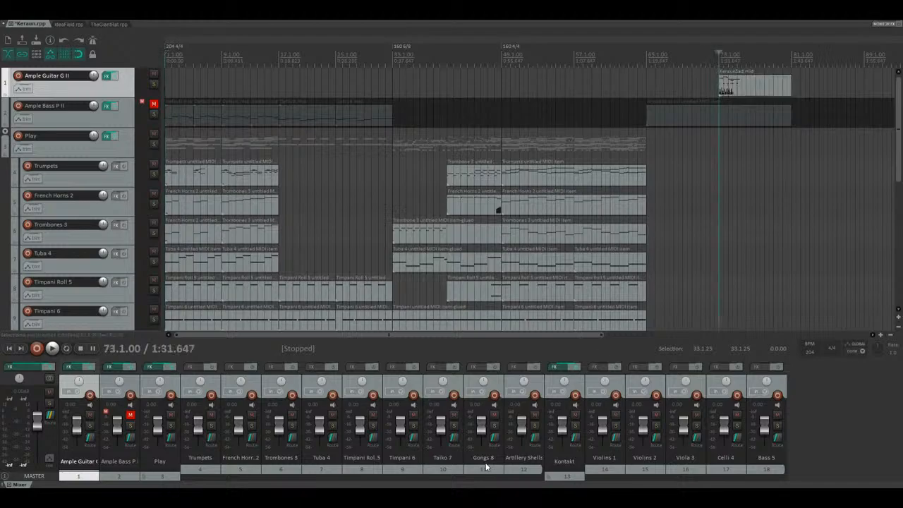
Step: Play back the Ample Guitar G II item from measure 73 several times to hear its melody
key(space)
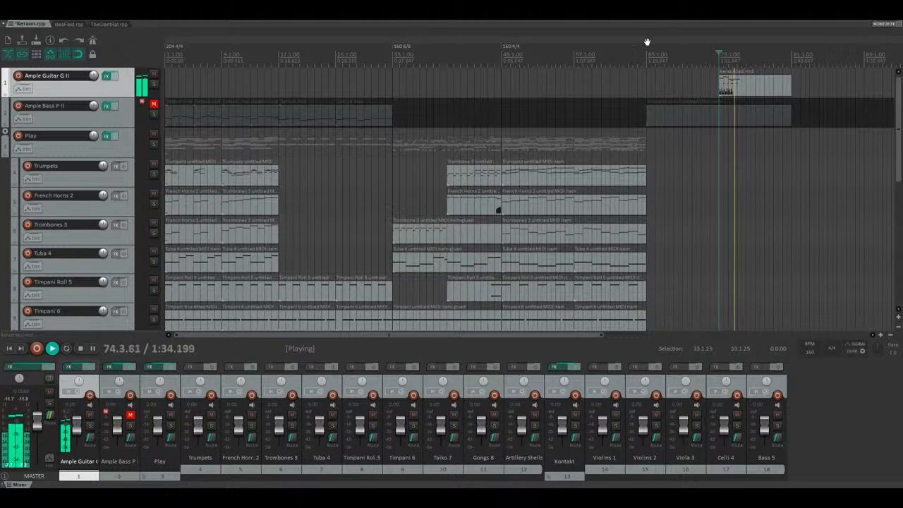
key(space)
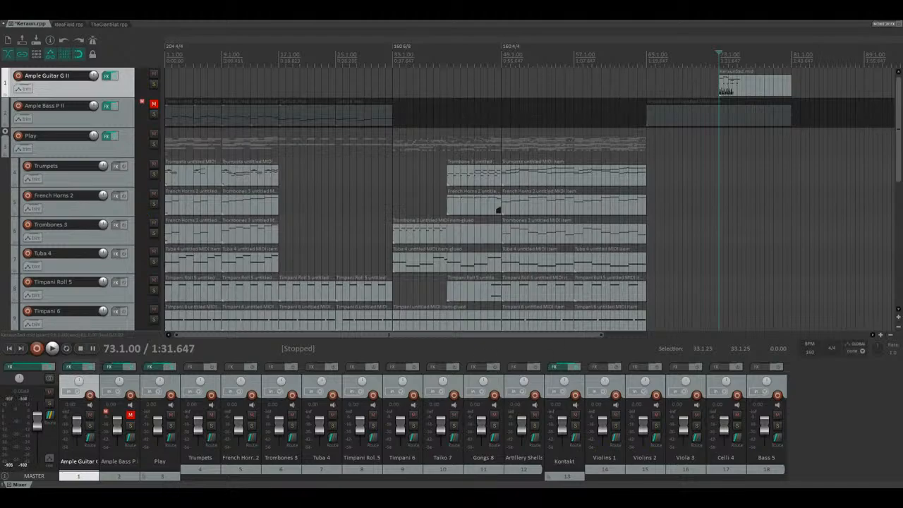
key(space)
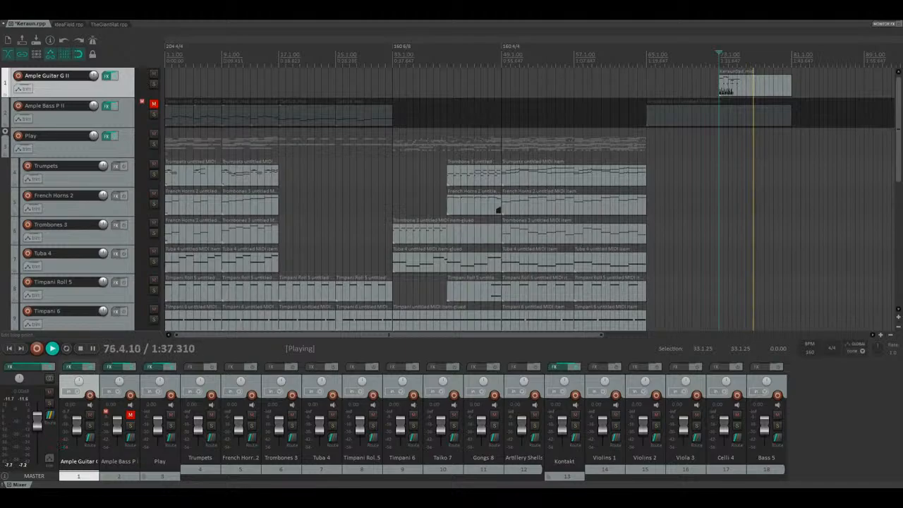
key(space)
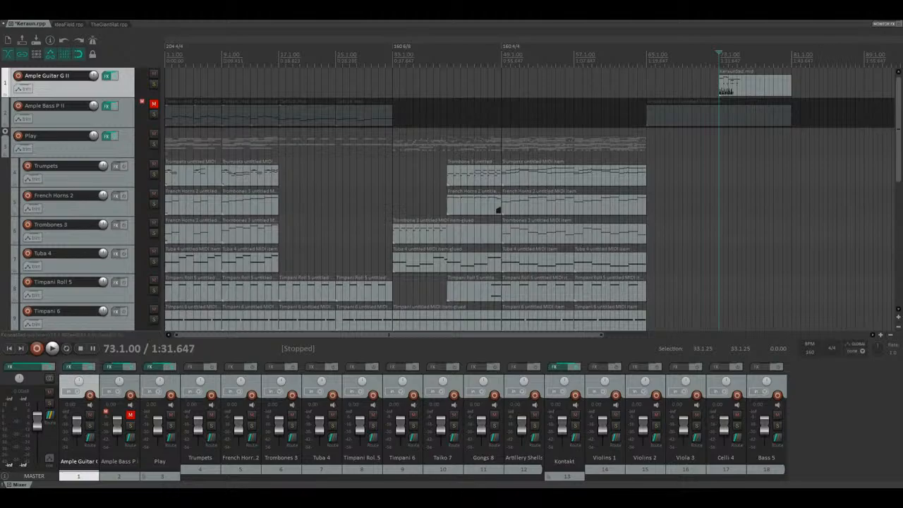
key(space)
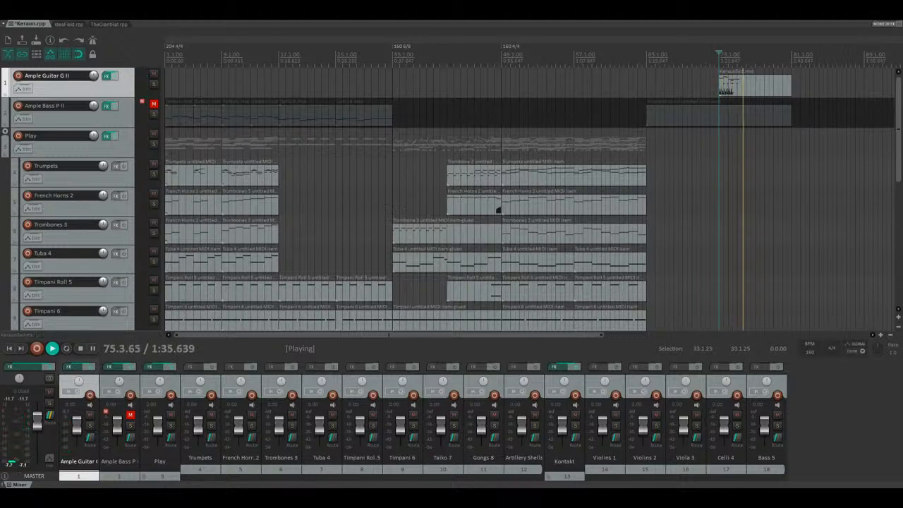
key(space)
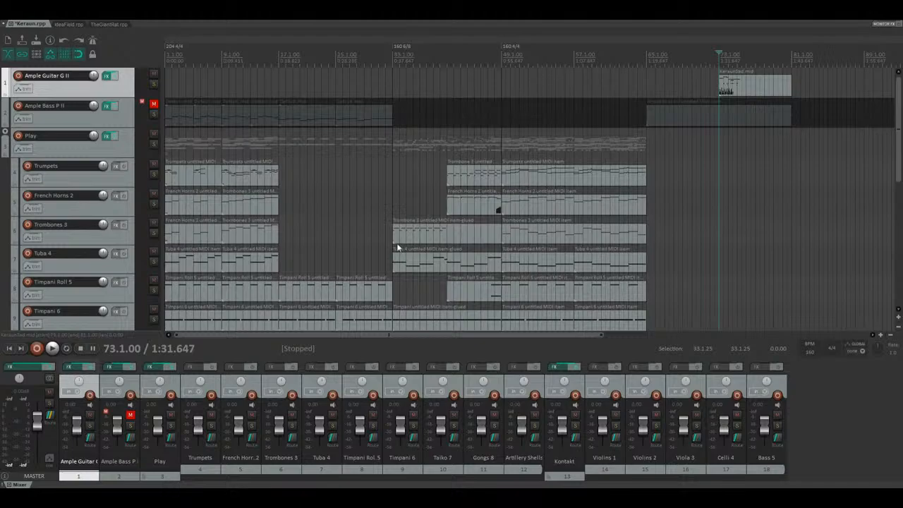
Step: Play the project from the beginning while looking over the orchestral tracks down to Bass 5
click(9, 349)
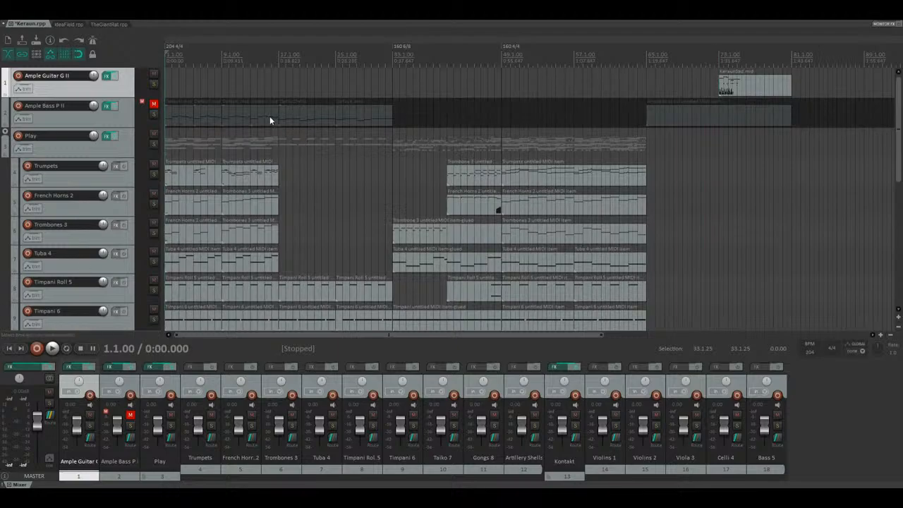
key(space)
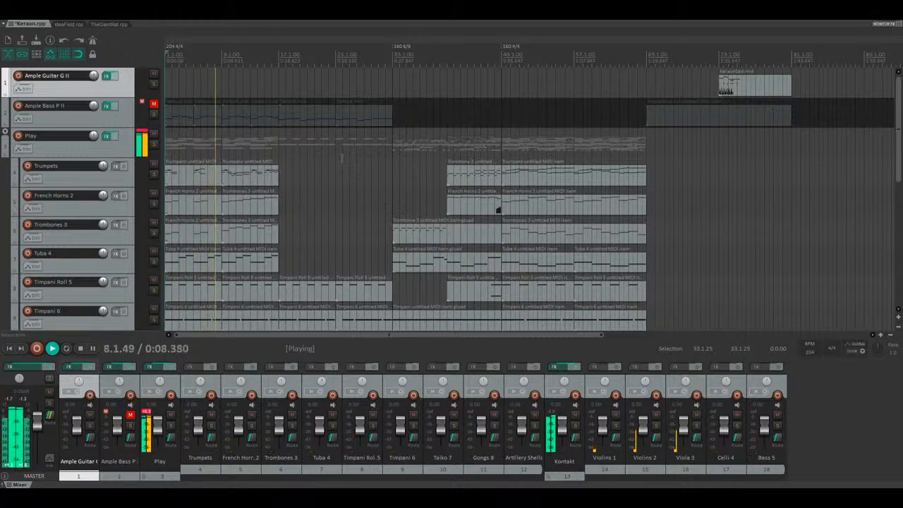
scroll(898, 162, down, 3)
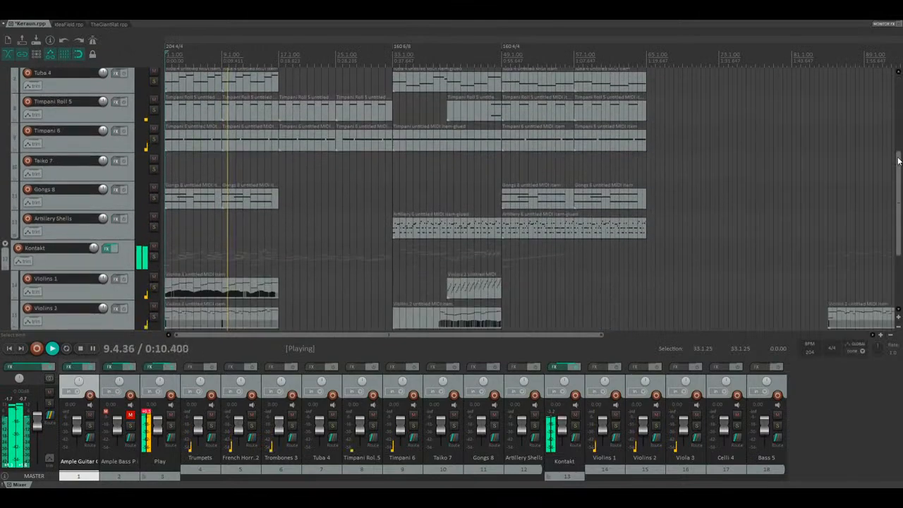
scroll(898, 162, down, 2)
scroll(898, 162, down, 1)
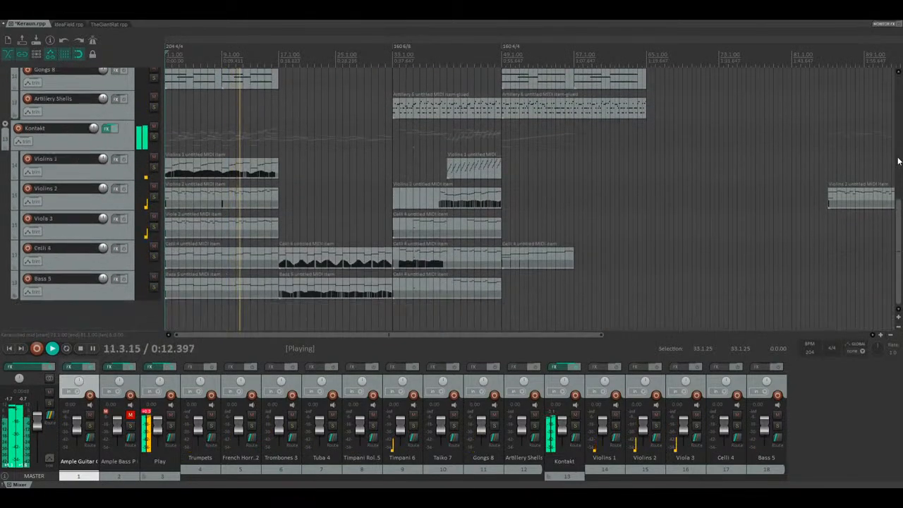
scroll(898, 161, up, 3)
scroll(898, 162, up, 3)
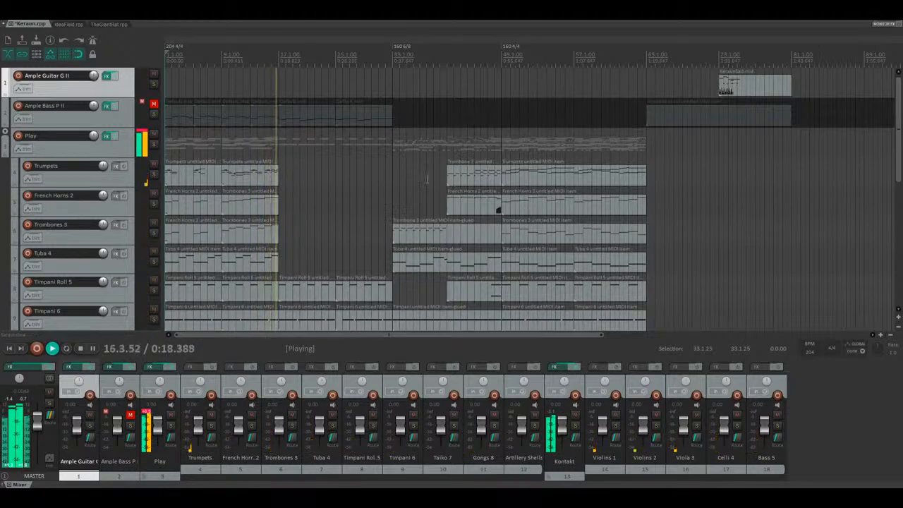
key(space)
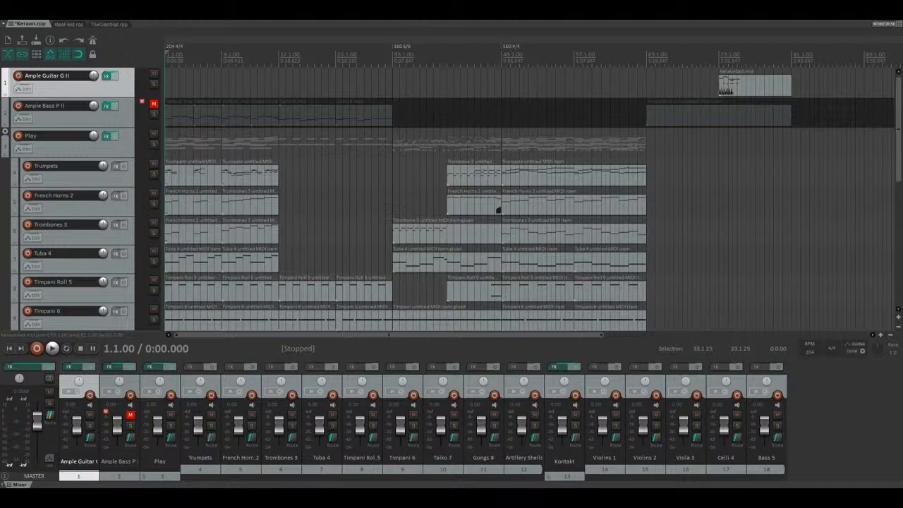
Step: Examine the layout of the arrangement's sections, placing the edit cursor at measure 9 and at the Trumpets item at measure 49
click(505, 153)
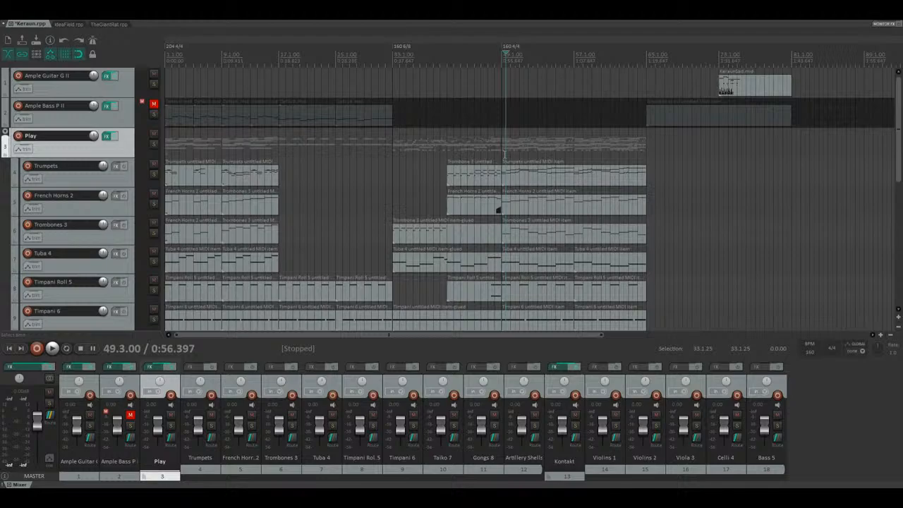
click(223, 150)
scroll(225, 148, down, 2)
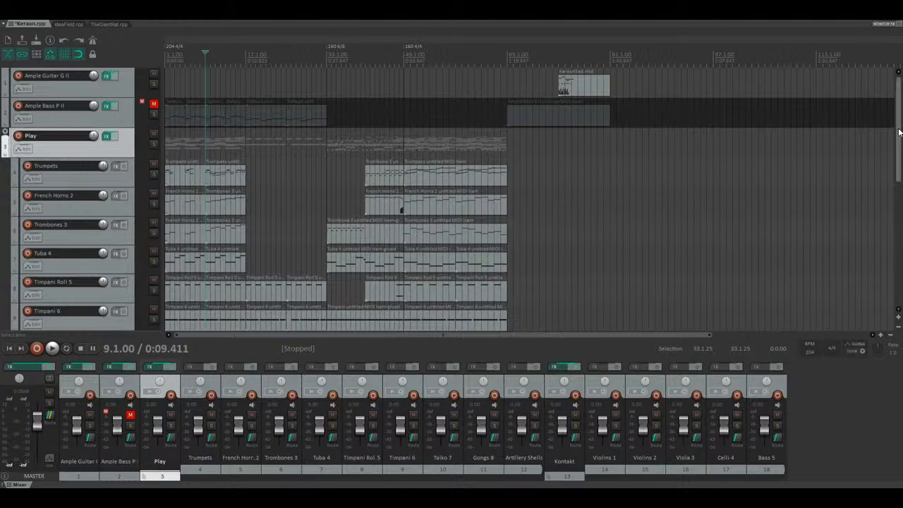
scroll(900, 132, down, 1)
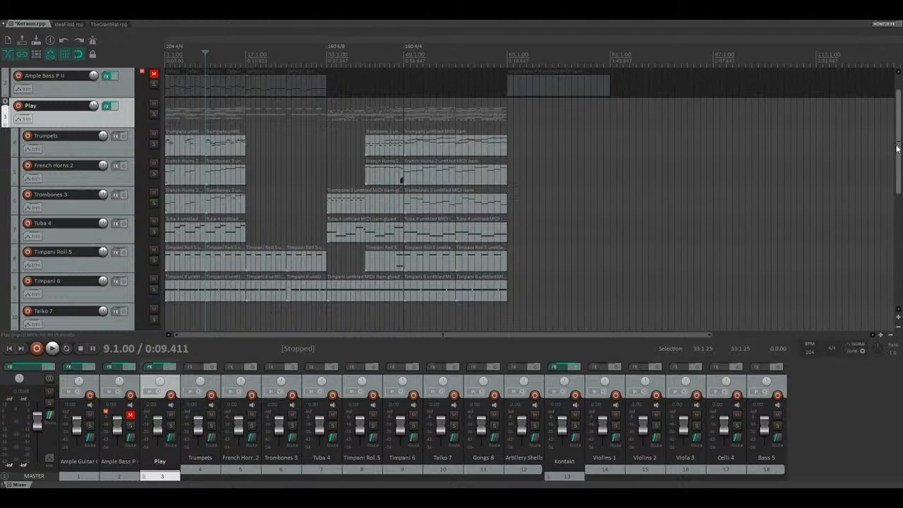
scroll(898, 149, up, 1)
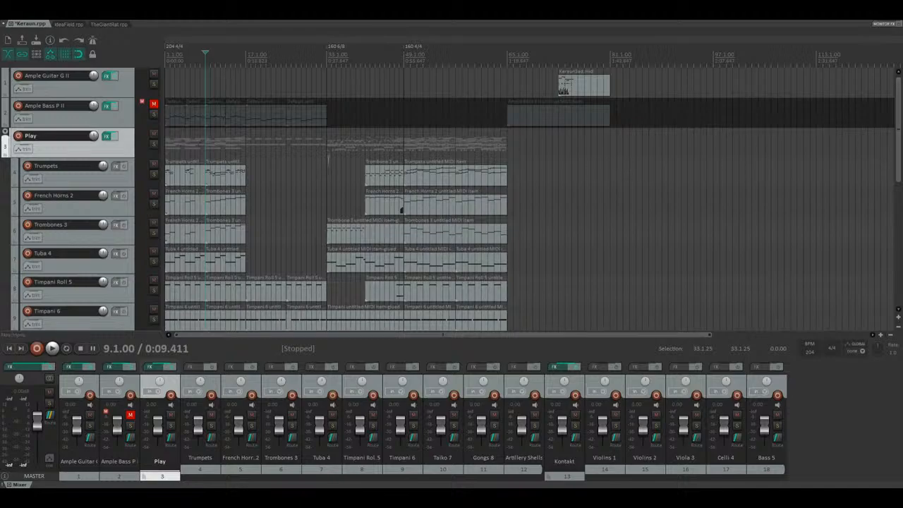
click(405, 177)
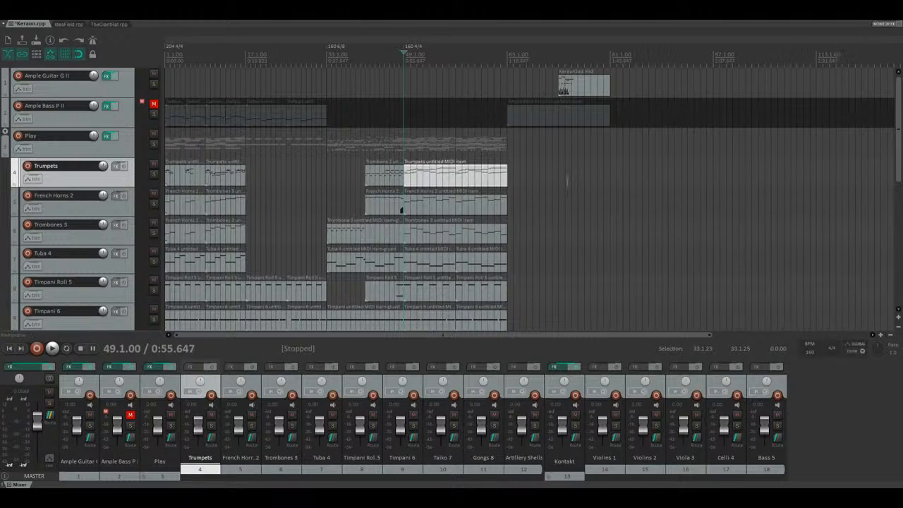
Step: Create a MIDI item on the Trumpets track spanning measures 65 to 81 and play it back from measure 65
click(508, 151)
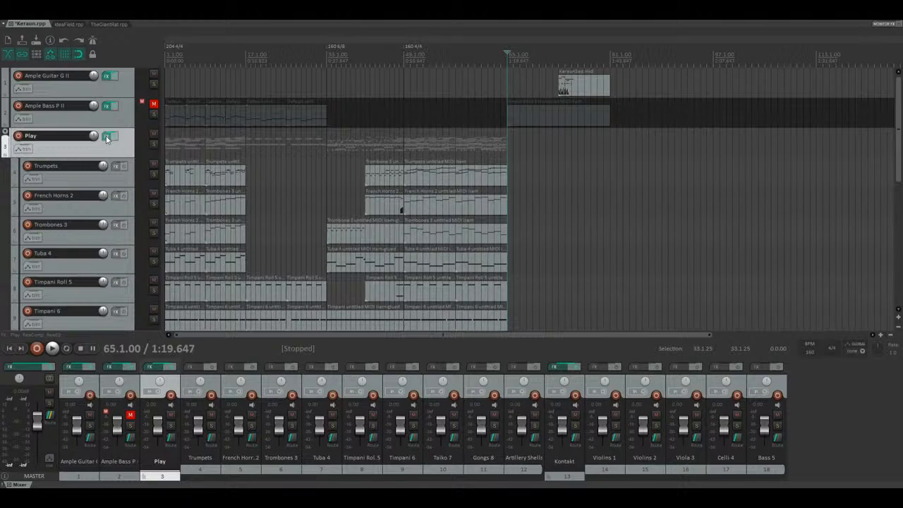
drag(512, 169, 612, 176)
click(511, 180)
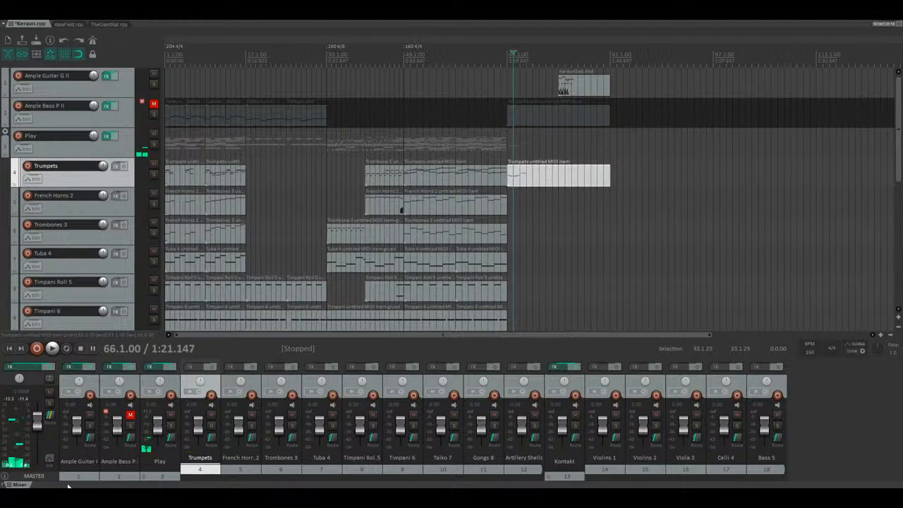
key(space)
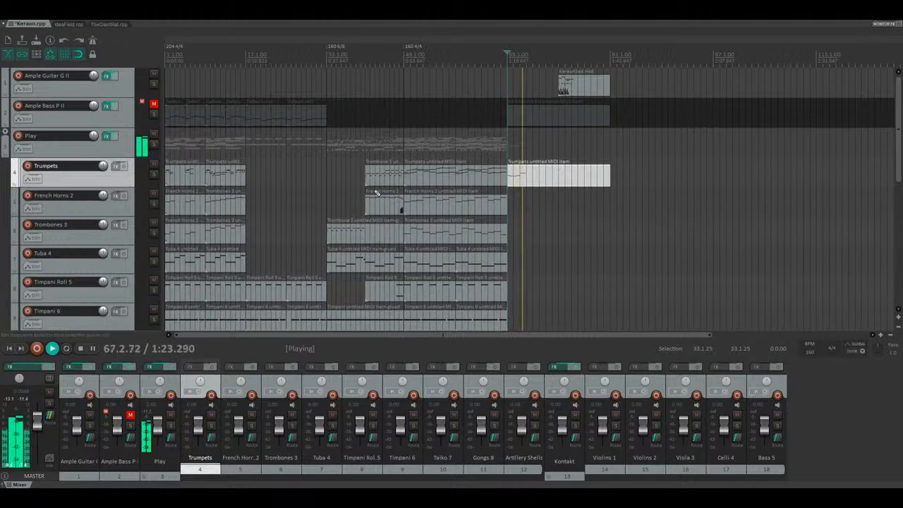
key(space)
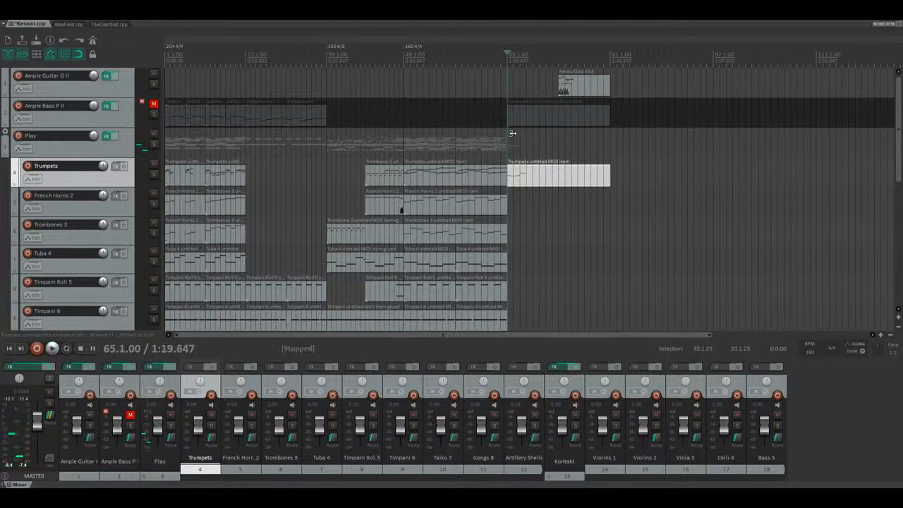
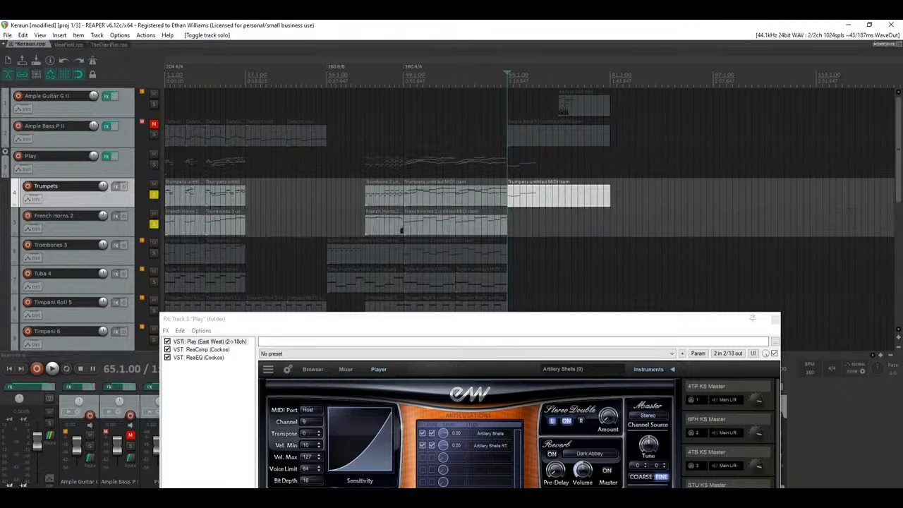
Step: Play the soloed Trumpets and French Horns 2 parts from measure 49, then stop, shifting the Play FX window out of the way
click(402, 230)
key(space)
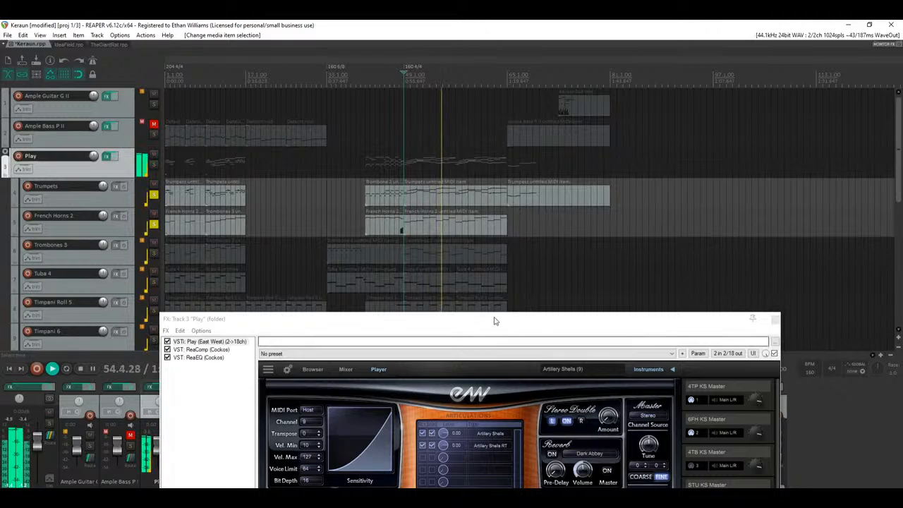
drag(494, 317, 809, 149)
click(637, 24)
key(space)
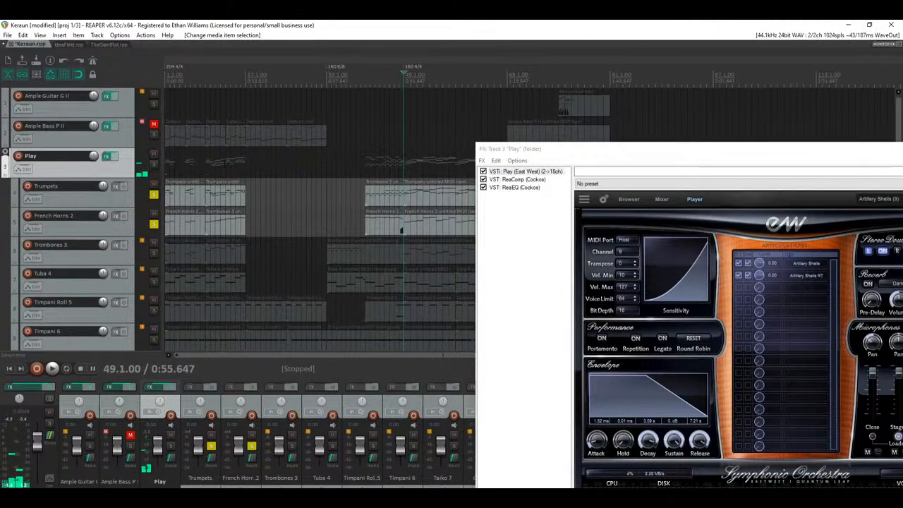
Step: Unsolo the Trumpets and French Horns 2 tracks and move the Play FX window clear of the arrangement
click(154, 194)
click(154, 224)
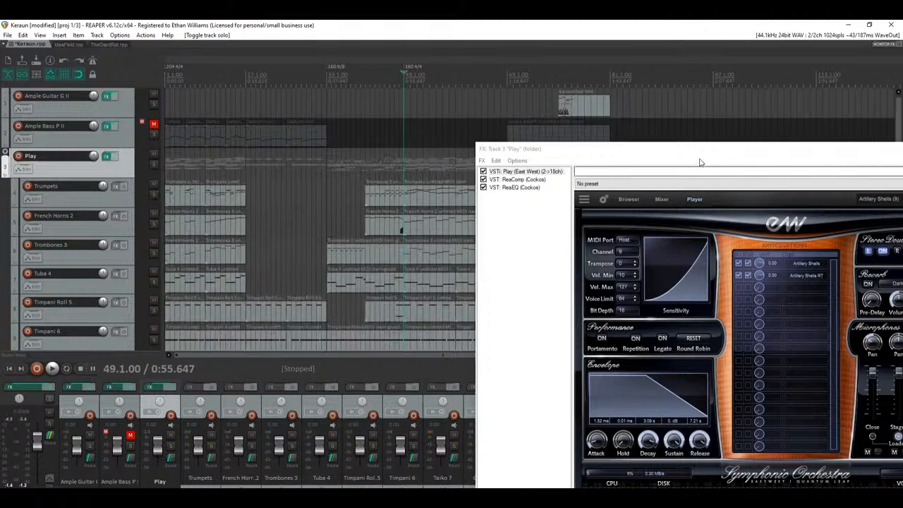
drag(612, 152, 342, 409)
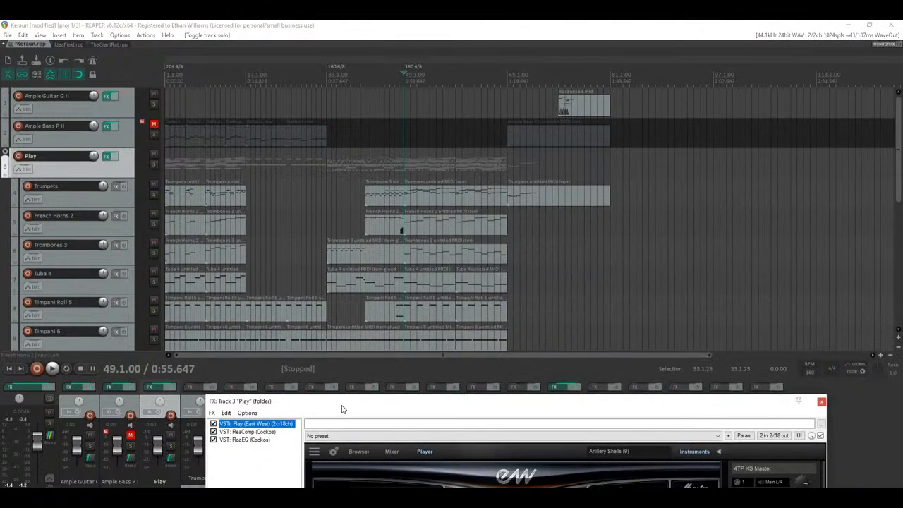
Step: Look over the brass, percussion and string tracks and play the full arrangement from measure 49, stopping after a few measures
scroll(898, 138, down, 1)
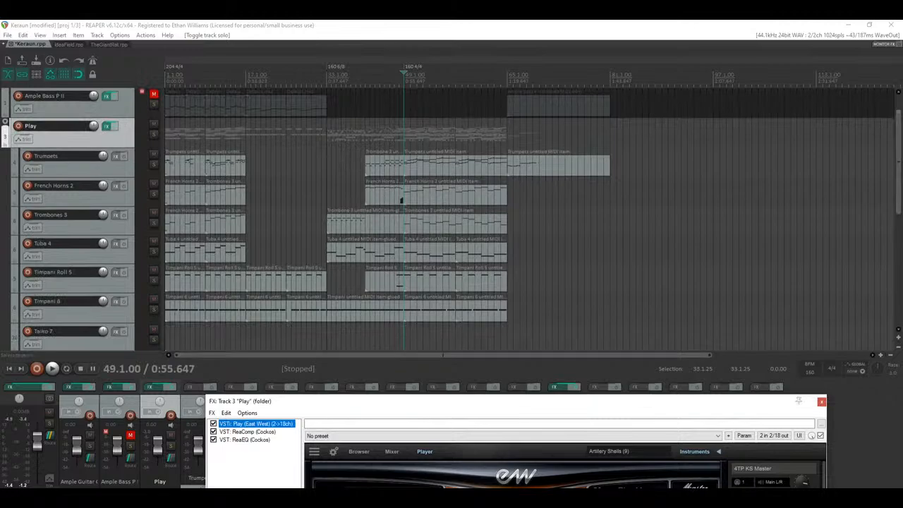
click(407, 24)
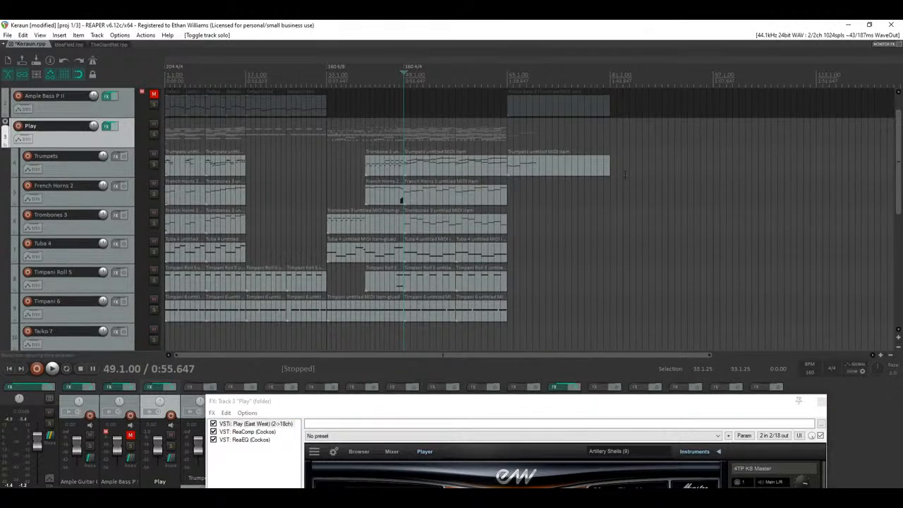
scroll(899, 182, down, 3)
scroll(900, 182, down, 2)
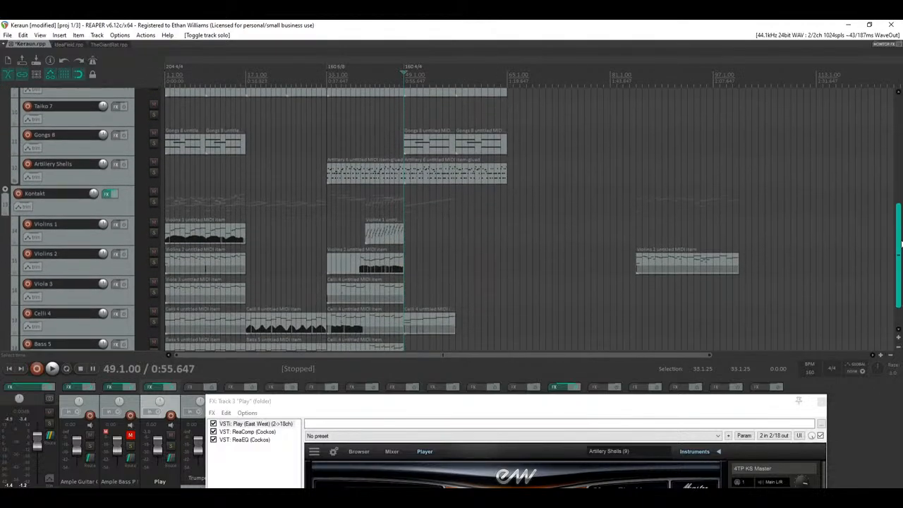
scroll(897, 129, up, 5)
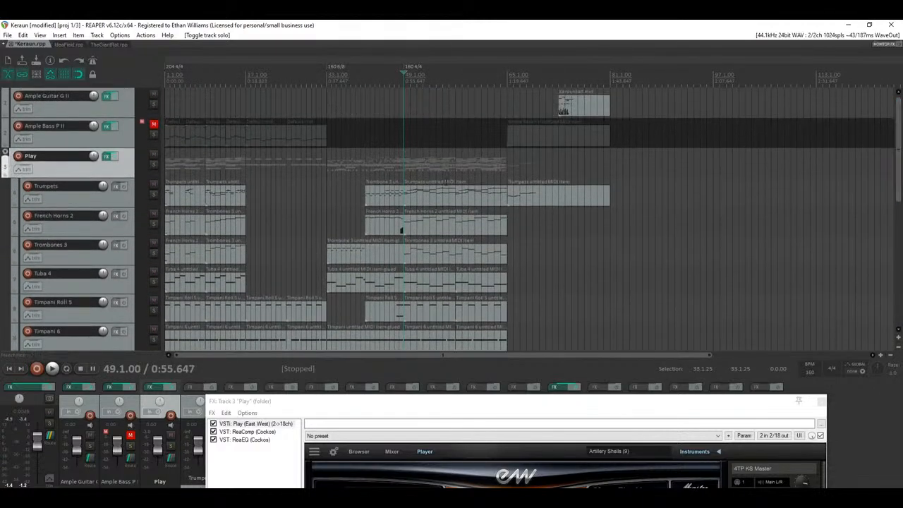
key(space)
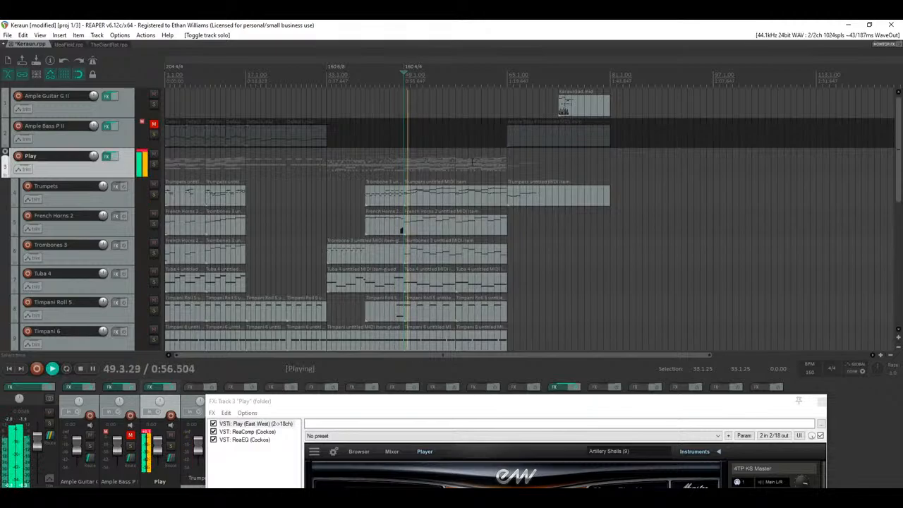
scroll(900, 162, down, 2)
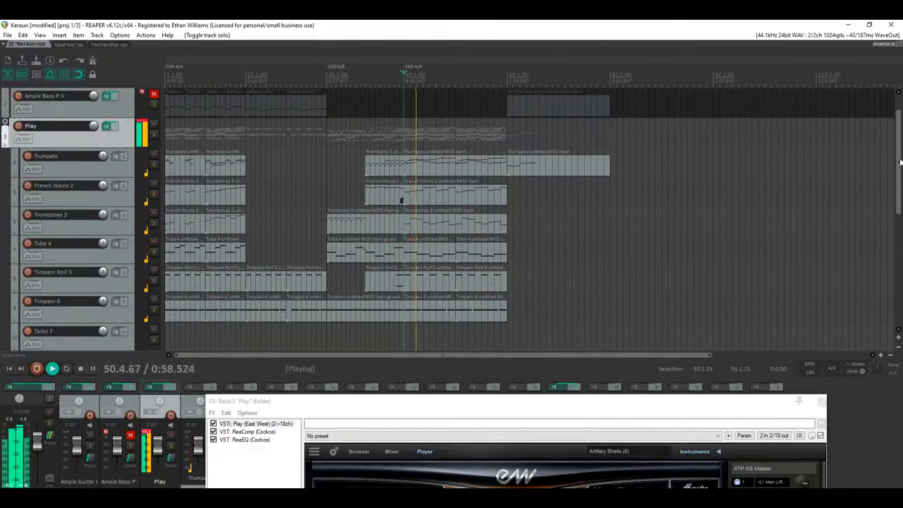
scroll(900, 162, down, 1)
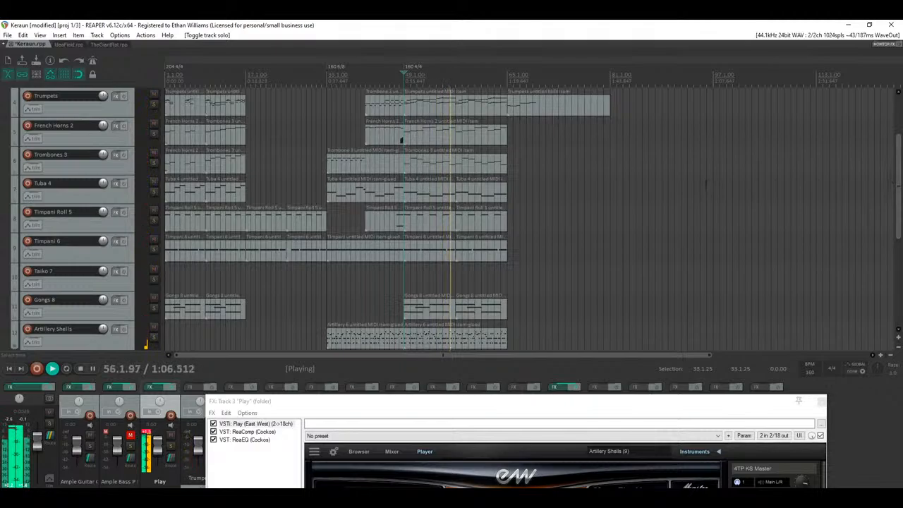
key(space)
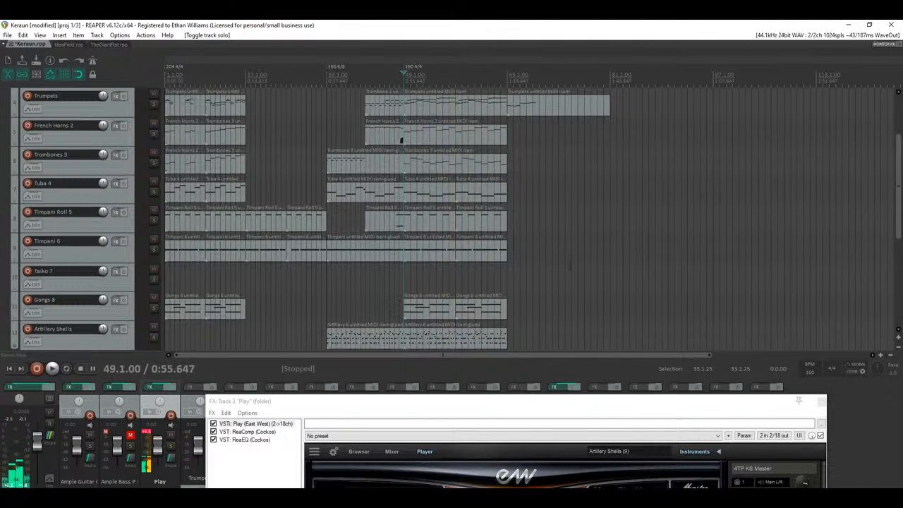
Step: Open the Gongs 8 item at measure 49 in the MIDI editor and audition its upper opening note
click(407, 307)
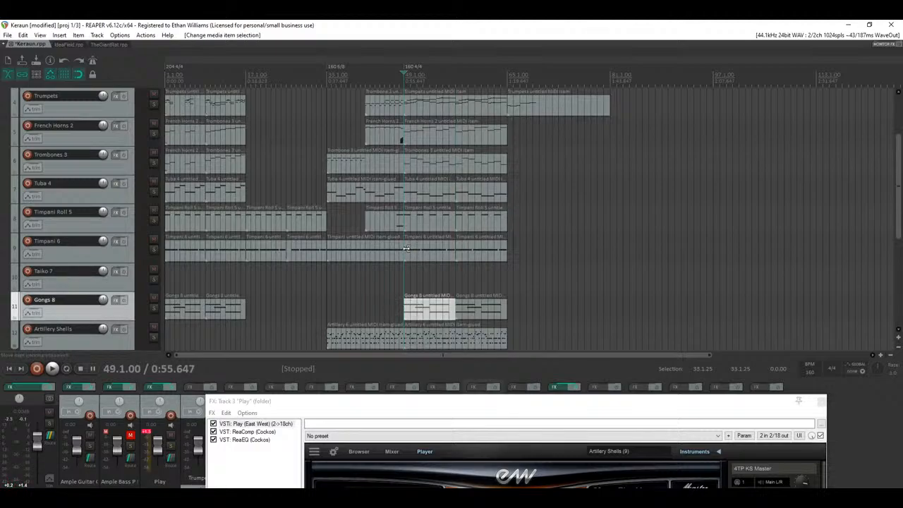
double_click(407, 310)
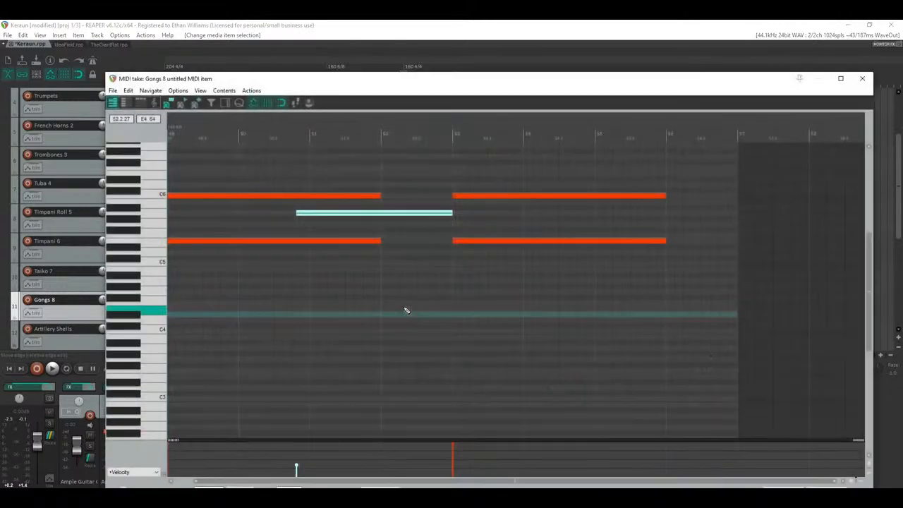
click(252, 197)
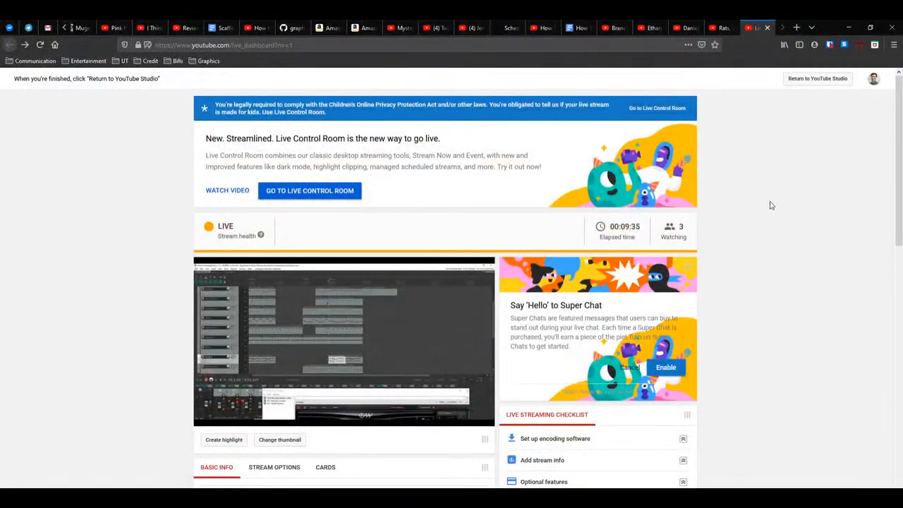
Step: Switch to the YouTube live dashboard in the browser, snap its window to half the screen and return to REAPER
scroll(742, 158, down, 5)
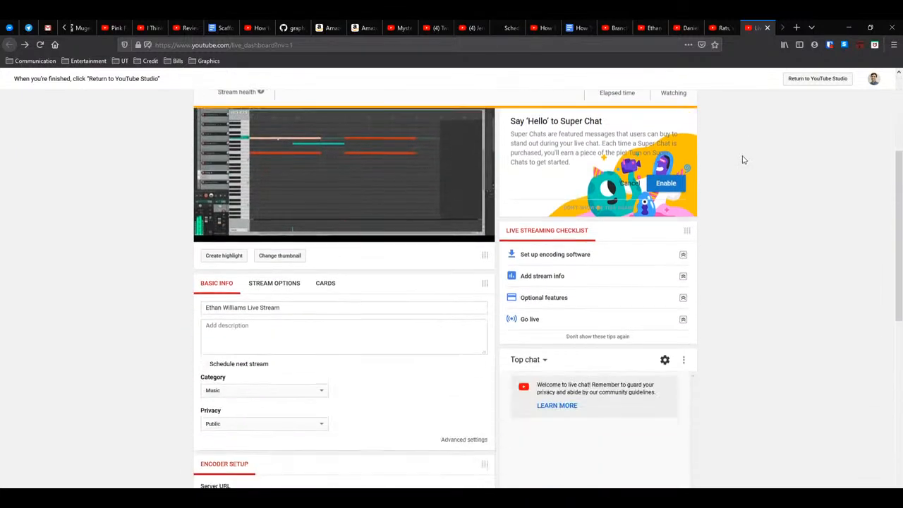
scroll(744, 215, down, 3)
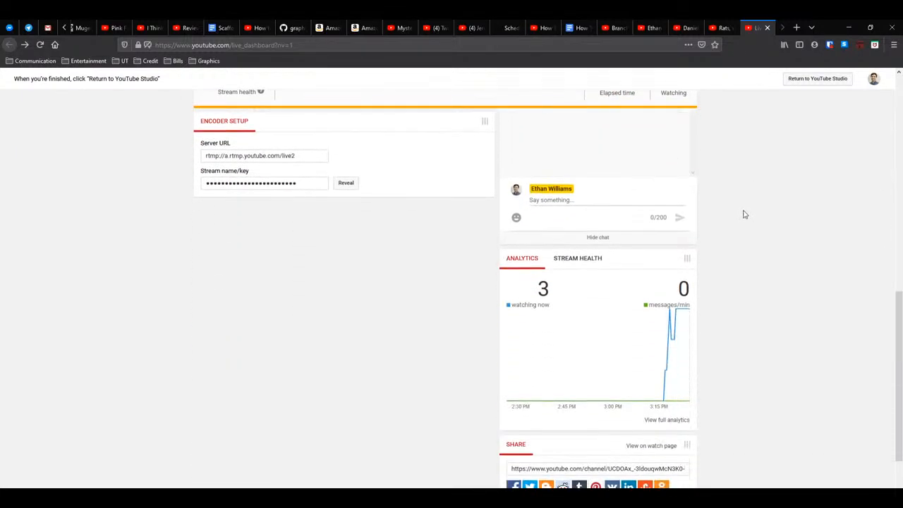
scroll(744, 215, up, 2)
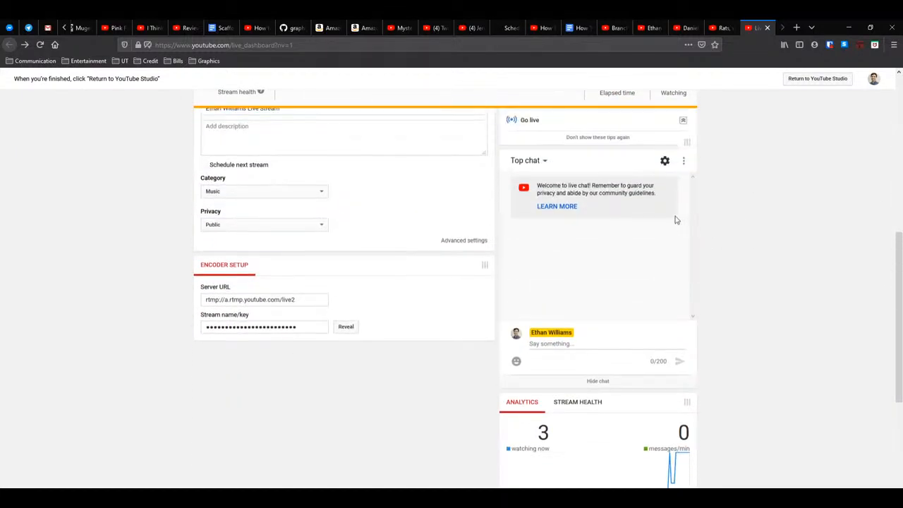
drag(861, 35, 0, 317)
click(501, 309)
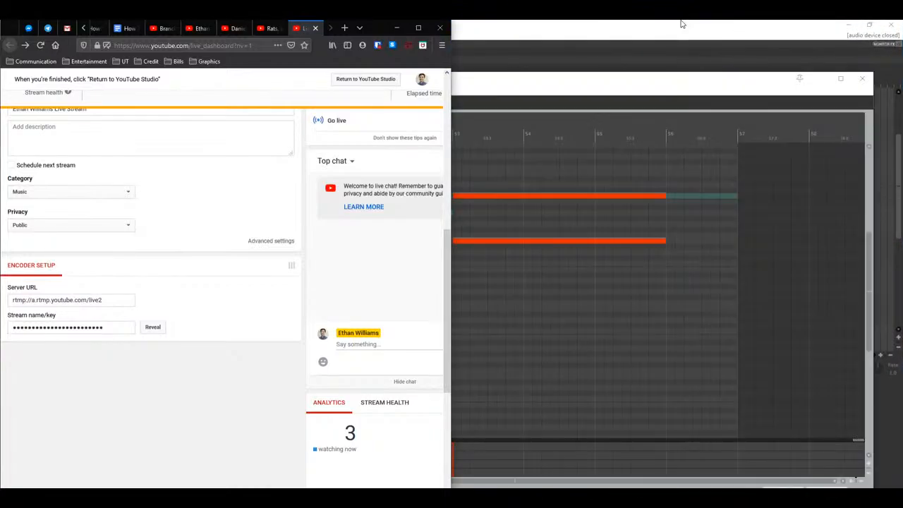
click(538, 83)
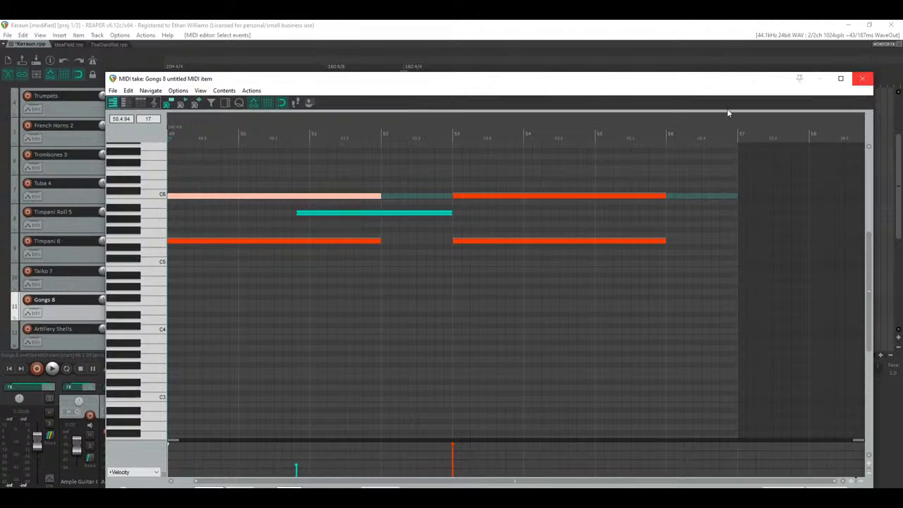
Step: Check the live chat on the YouTube dashboard, return to REAPER and close the Gongs 8 MIDI editor
key(alt+Tab)
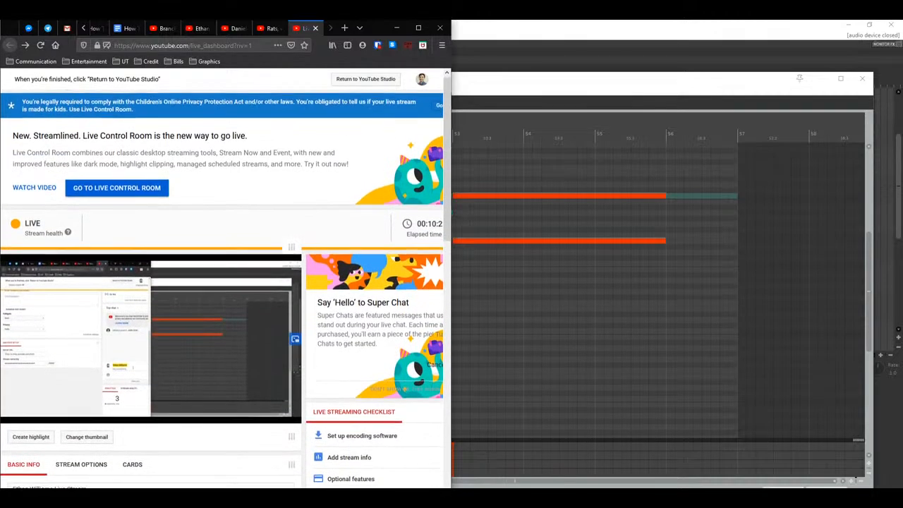
scroll(212, 282, down, 3)
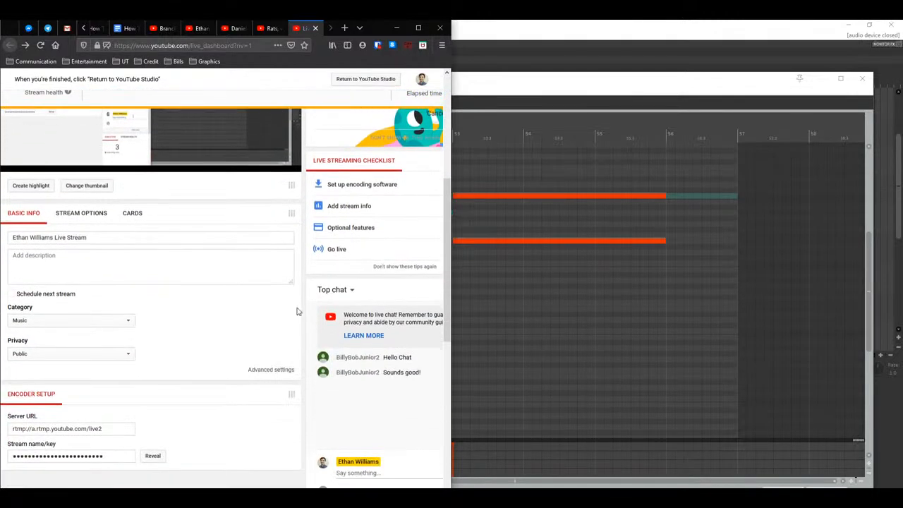
click(592, 23)
drag(460, 87, 447, 202)
click(648, 59)
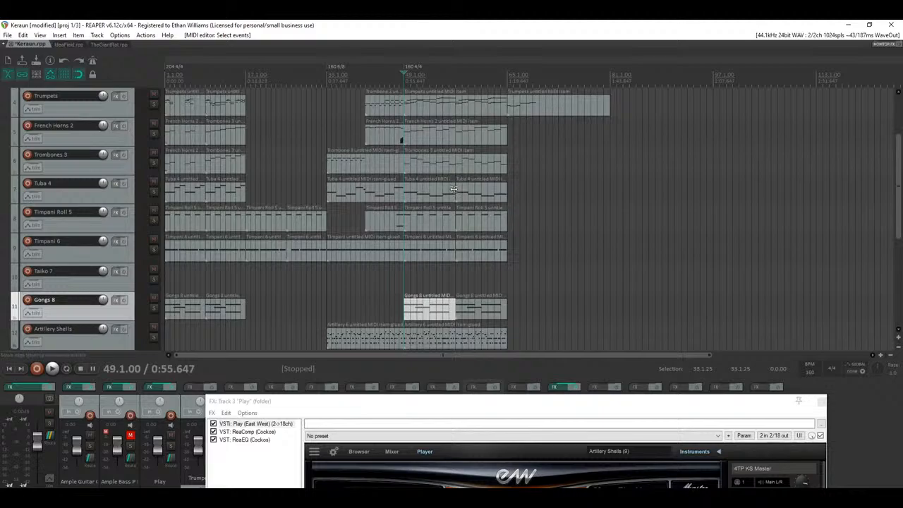
Step: Save the Keraun project and open a new empty project tab
key(ctrl+s)
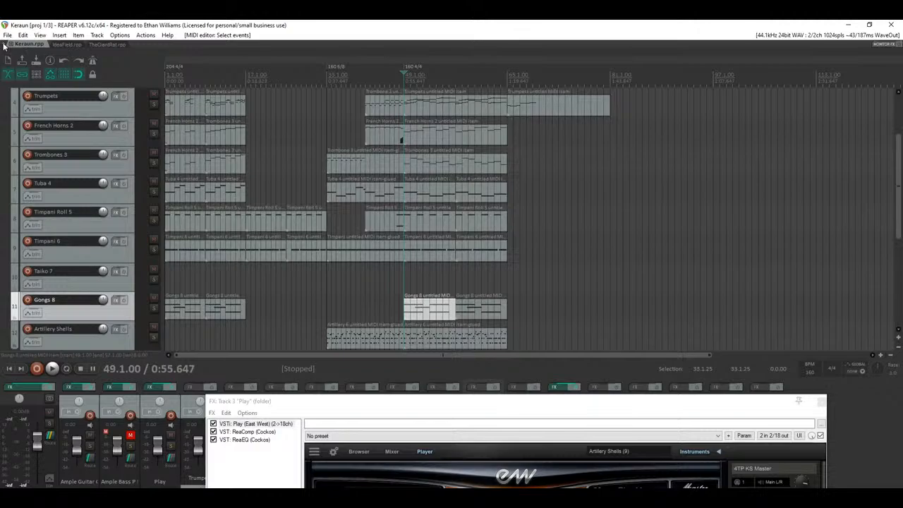
right_click(3, 45)
click(21, 48)
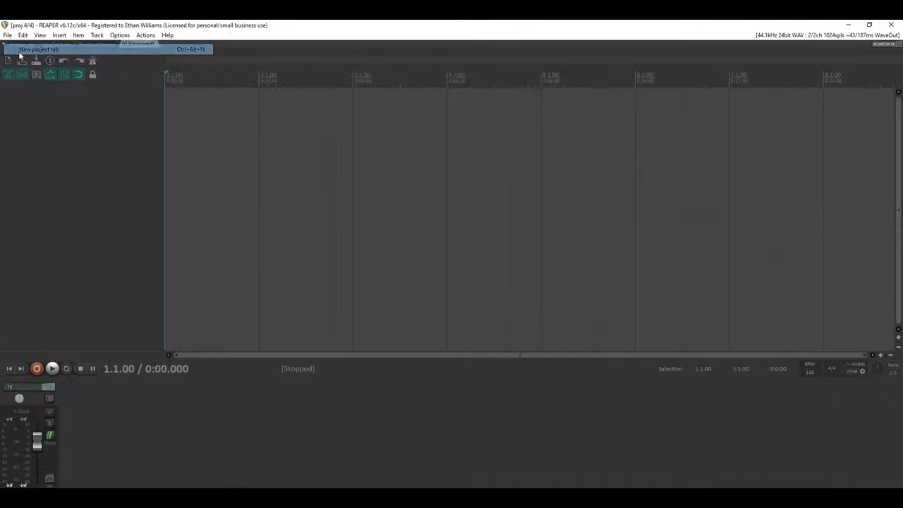
Step: Open the virtual instrument chooser for a new track, move it clear of the browser window and check the live chat
right_click(62, 141)
click(119, 168)
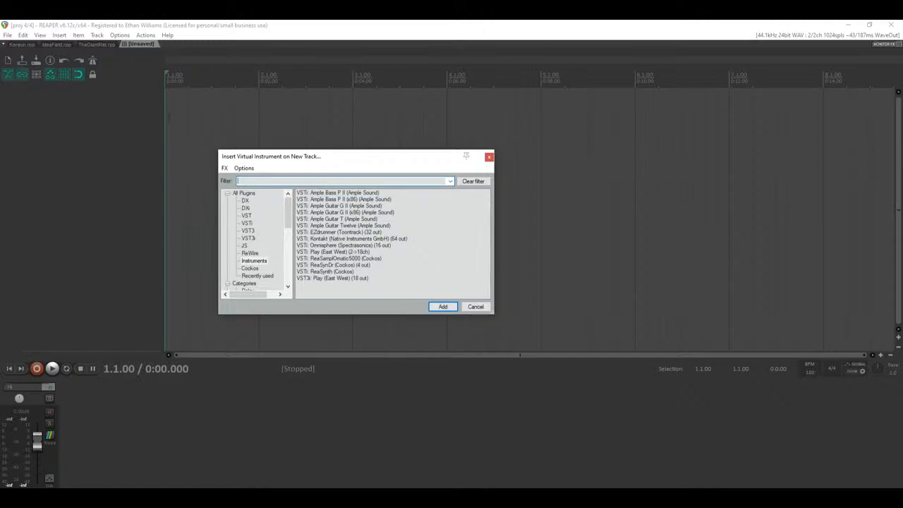
drag(305, 156, 538, 180)
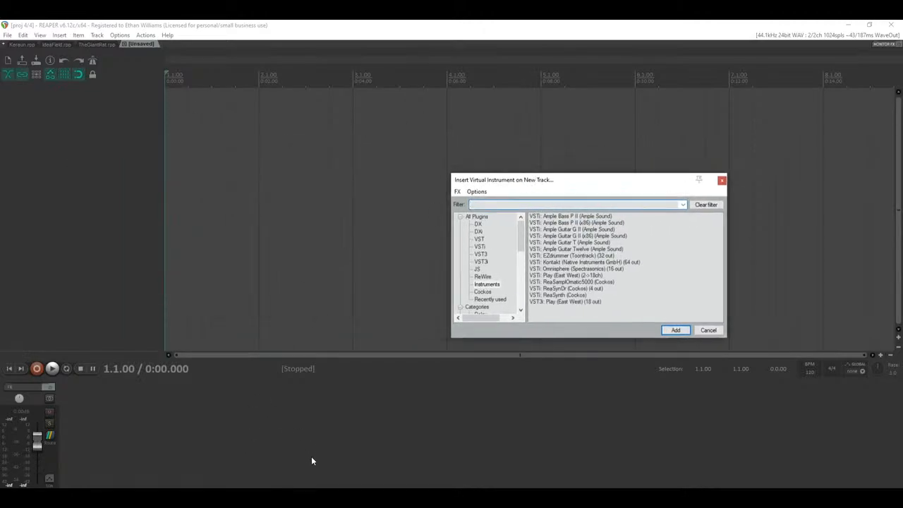
key(alt+Tab)
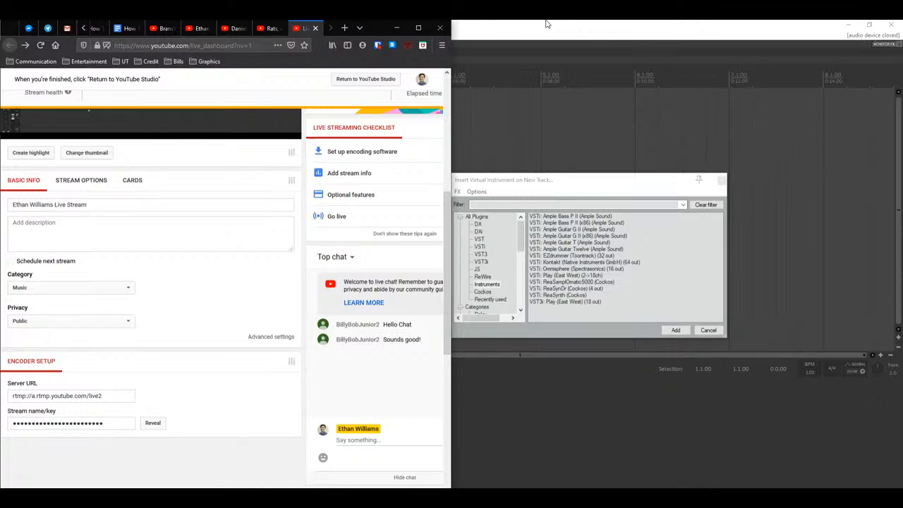
click(545, 24)
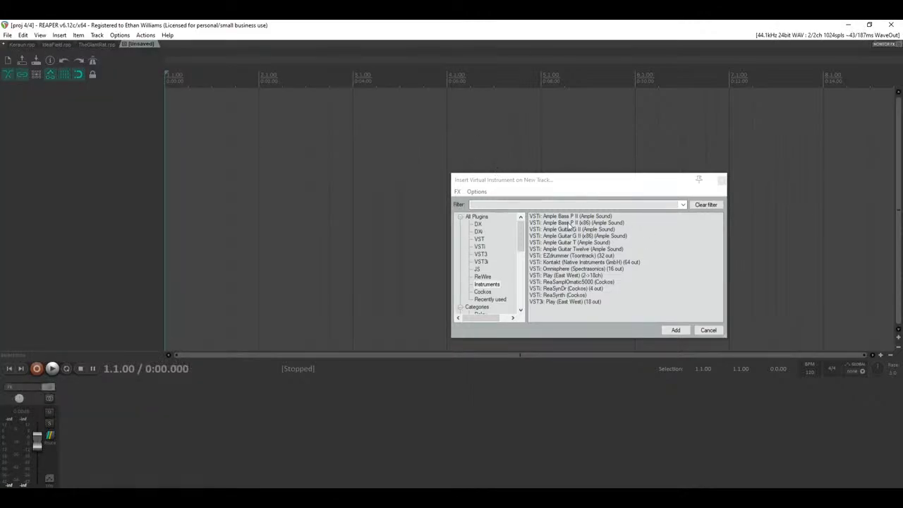
Step: Go through the installed instruments, highlighting the Ample Sound bass and guitar plugins and EZdrummer
click(566, 223)
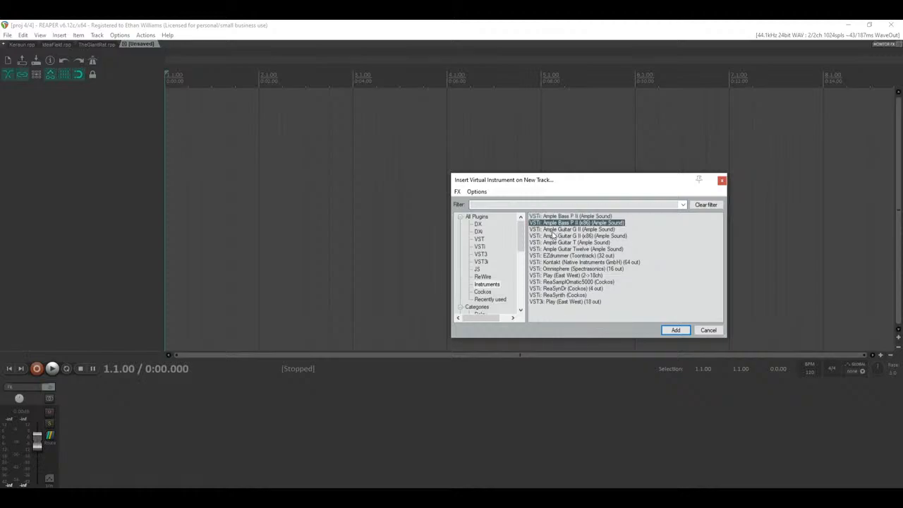
click(556, 230)
click(558, 235)
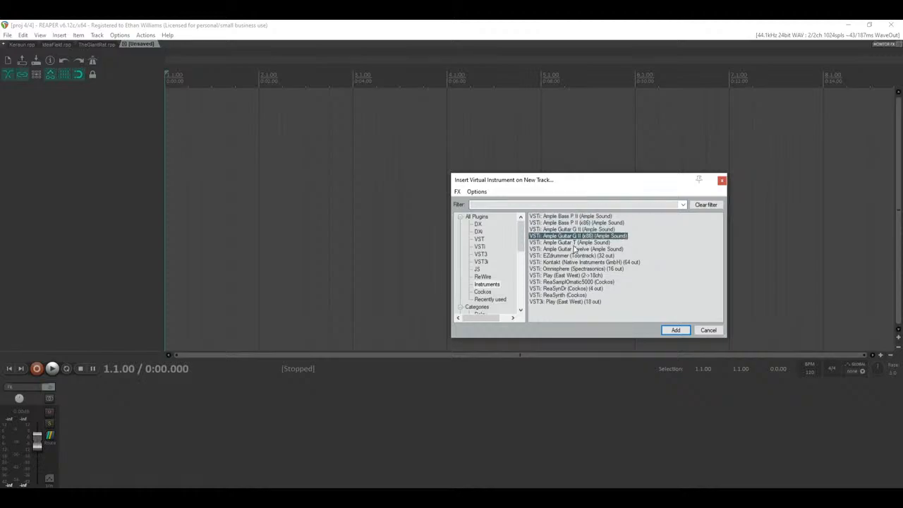
click(566, 243)
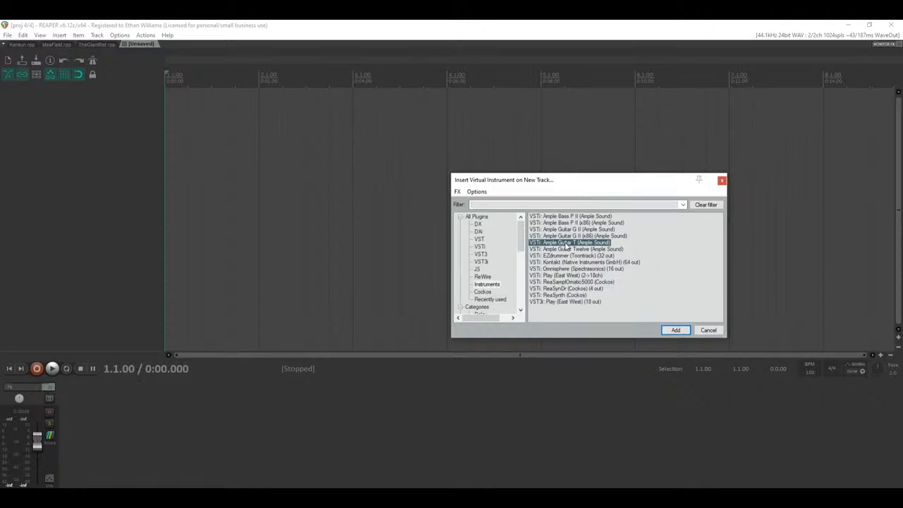
click(570, 219)
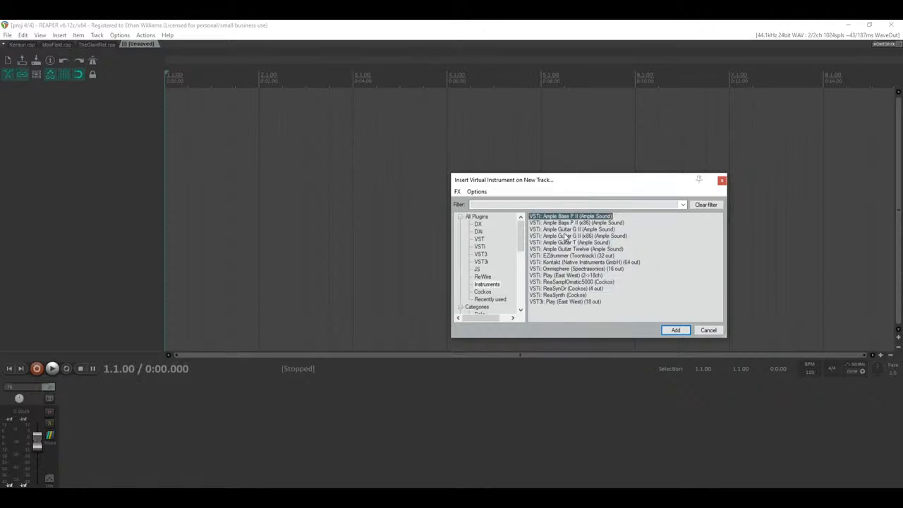
shift+click(561, 249)
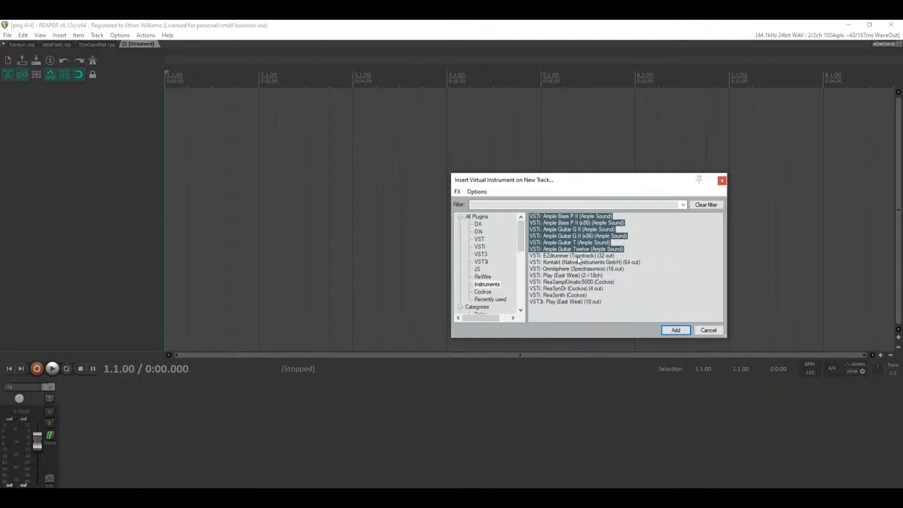
click(578, 256)
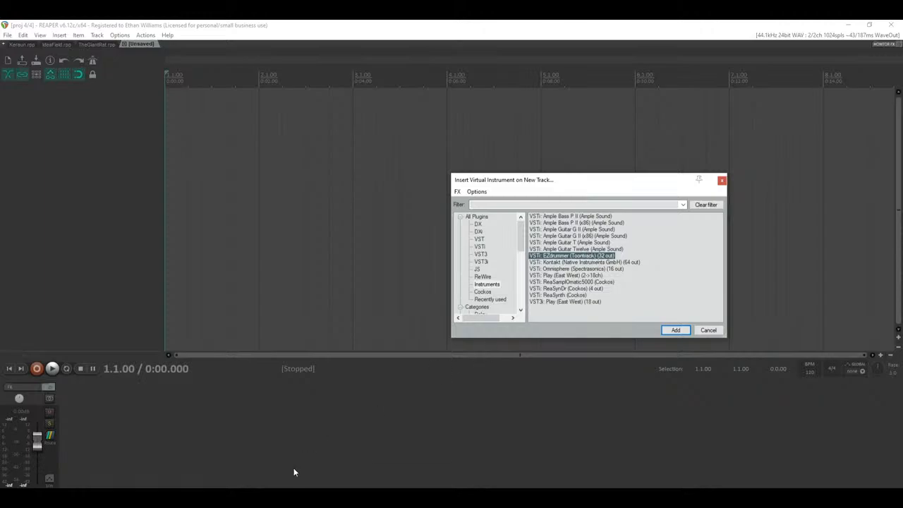
Step: Check the live chat, return to REAPER and insert VST3i Play (East West) (18 out) on a new track with its output tracks
key(alt+Tab)
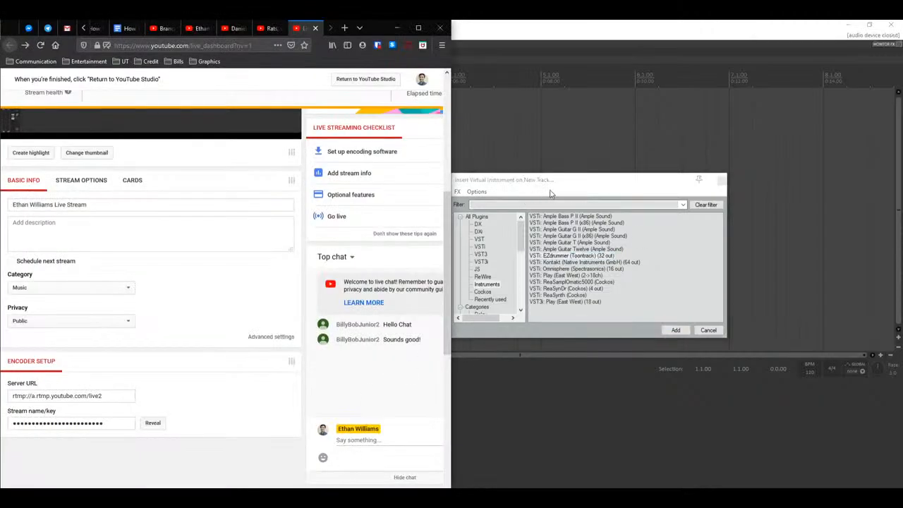
click(561, 259)
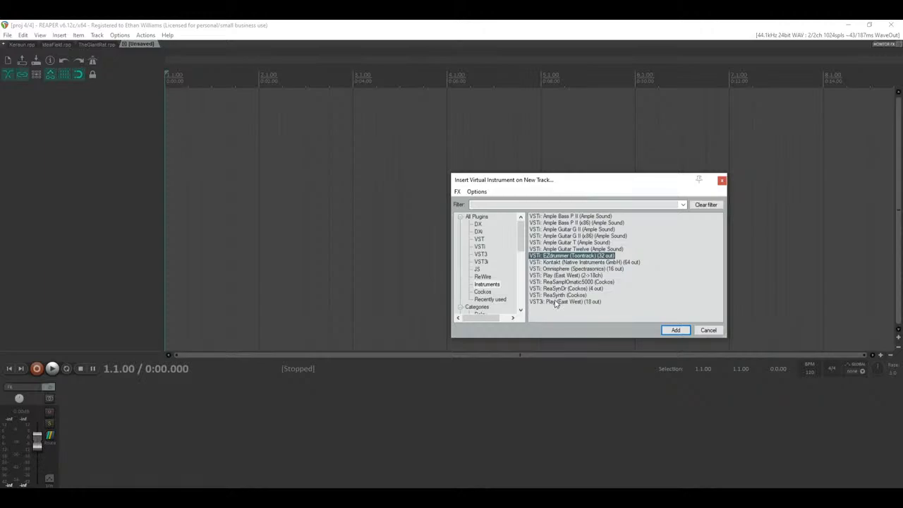
click(555, 303)
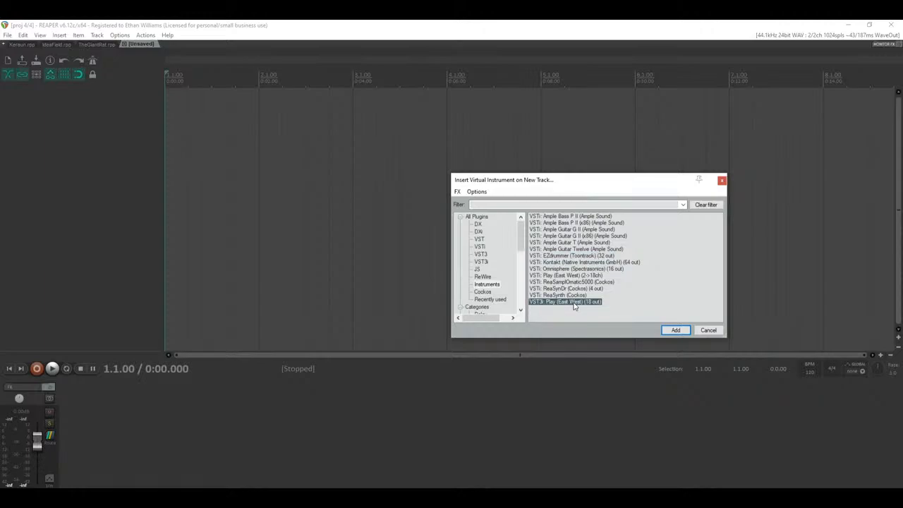
double_click(575, 303)
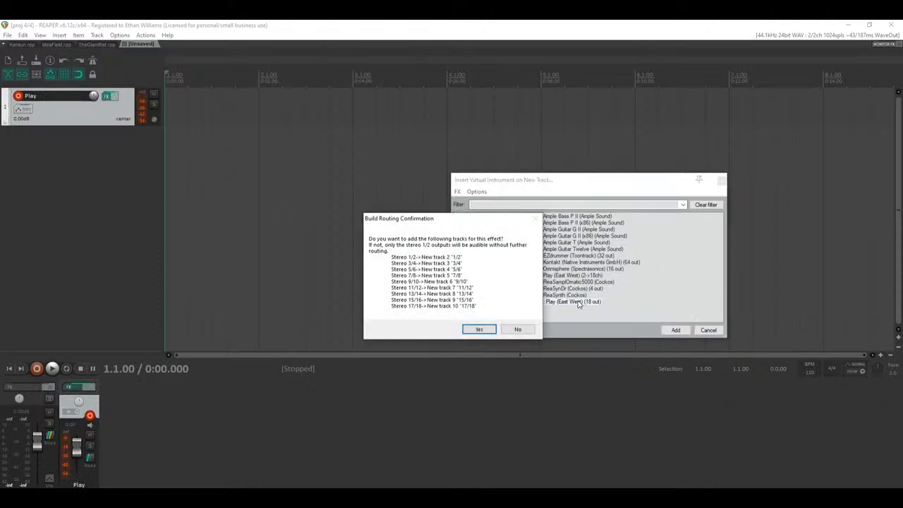
click(479, 329)
drag(229, 54, 456, 76)
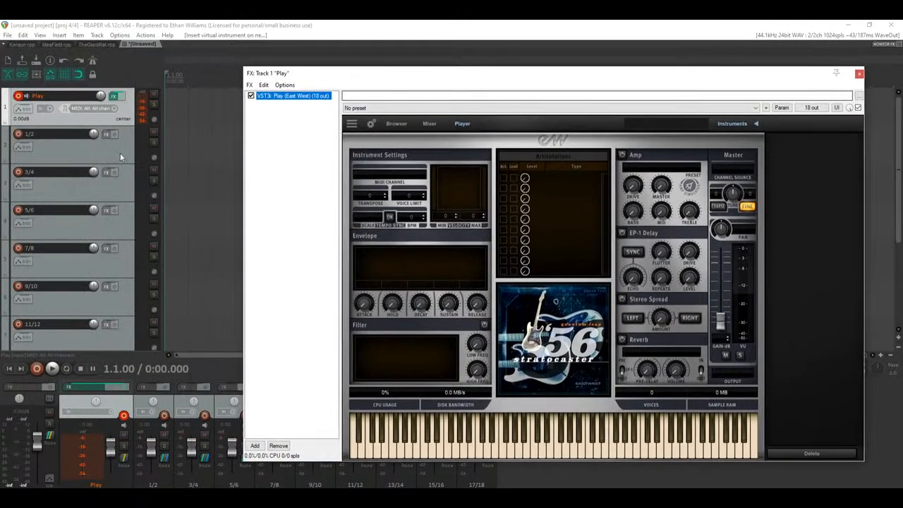
Step: Delete the output tracks 1/2 through 17/18, keeping only the Play instrument track
click(120, 156)
scroll(105, 222, down, 4)
shift+click(104, 305)
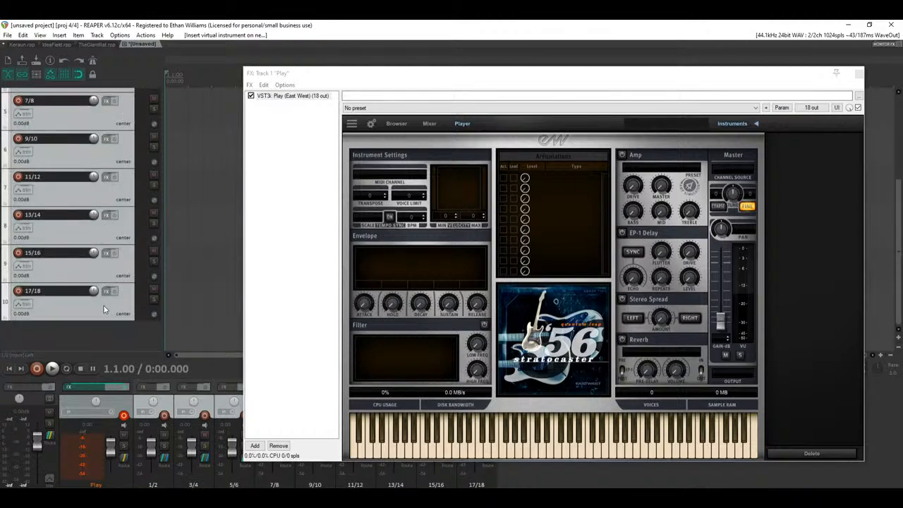
key(Delete)
click(434, 299)
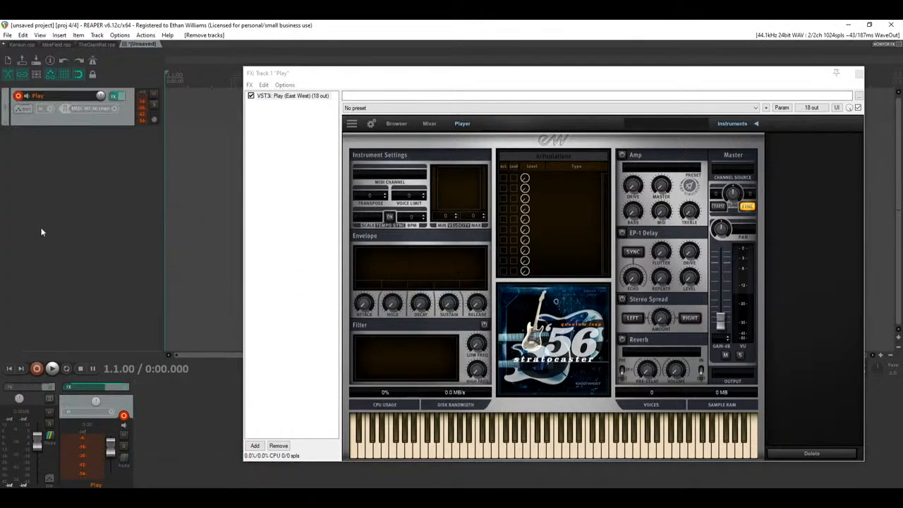
Step: Open Play's library browser and go through the EW Pianos, Symphonic Choirs and Symphonic Orchestra Gold Complete libraries
drag(450, 90, 386, 104)
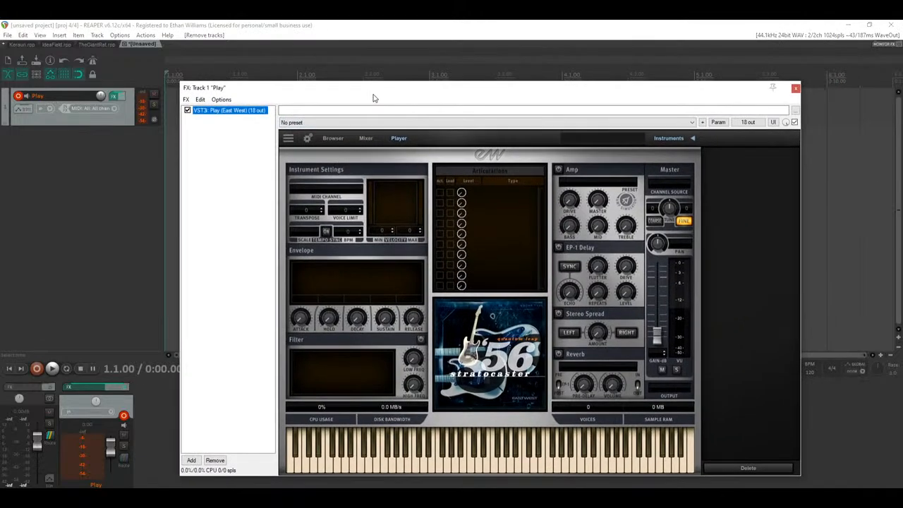
click(332, 139)
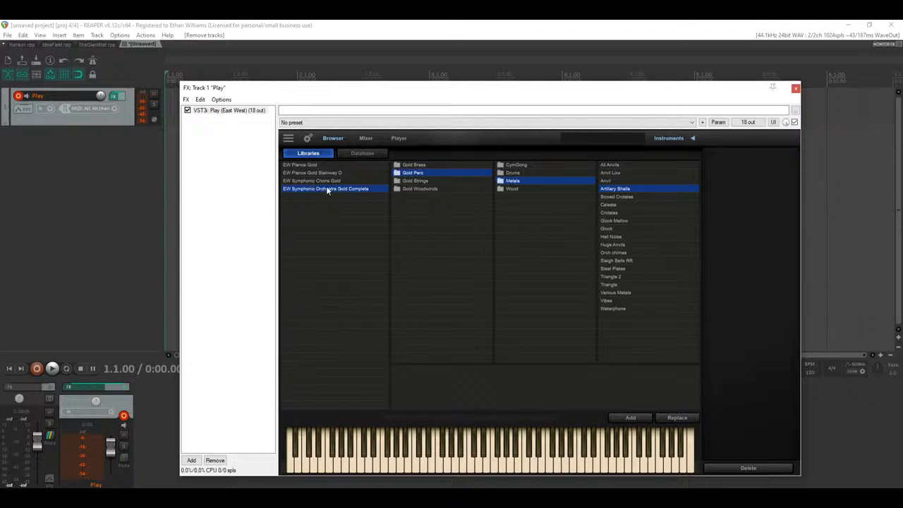
click(319, 181)
click(323, 173)
click(330, 165)
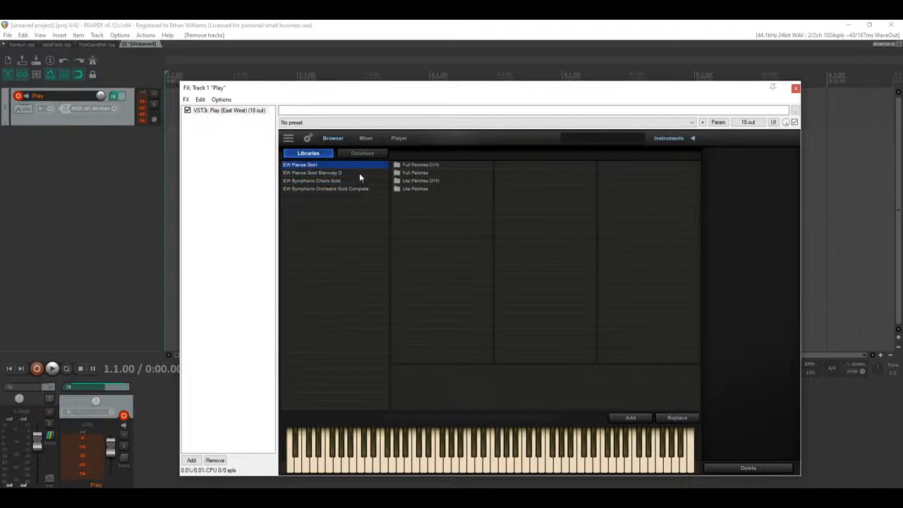
click(331, 173)
click(335, 189)
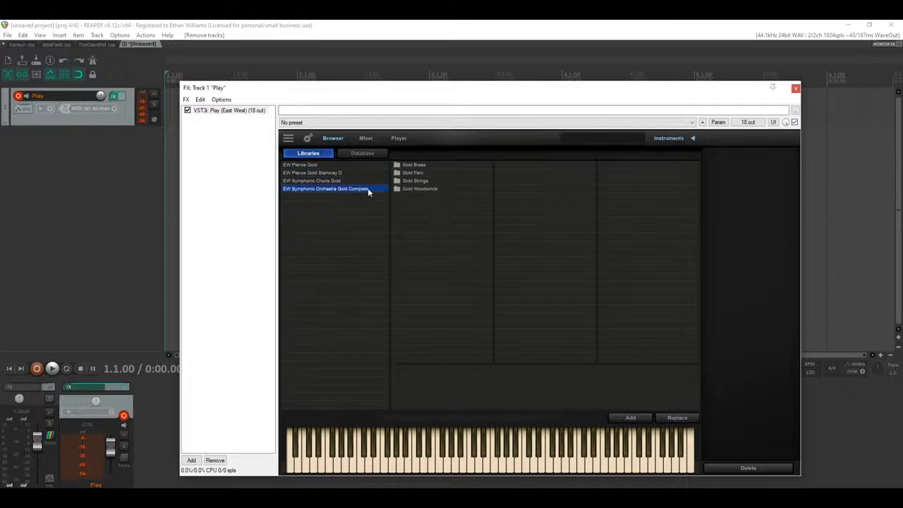
Step: Browse Gold Brass in the Symphonic Orchestra library to the long 2 Trumpets articulations and highlight 2TP Sus
click(415, 165)
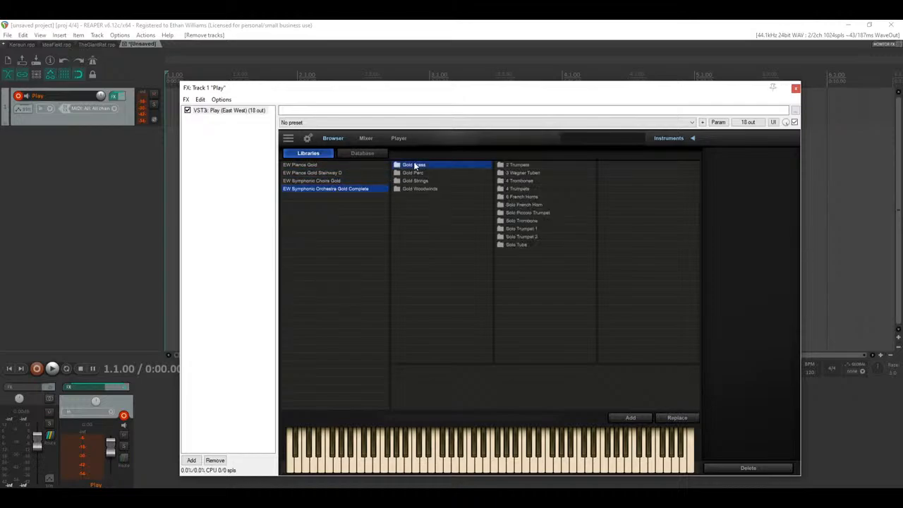
click(517, 164)
click(528, 163)
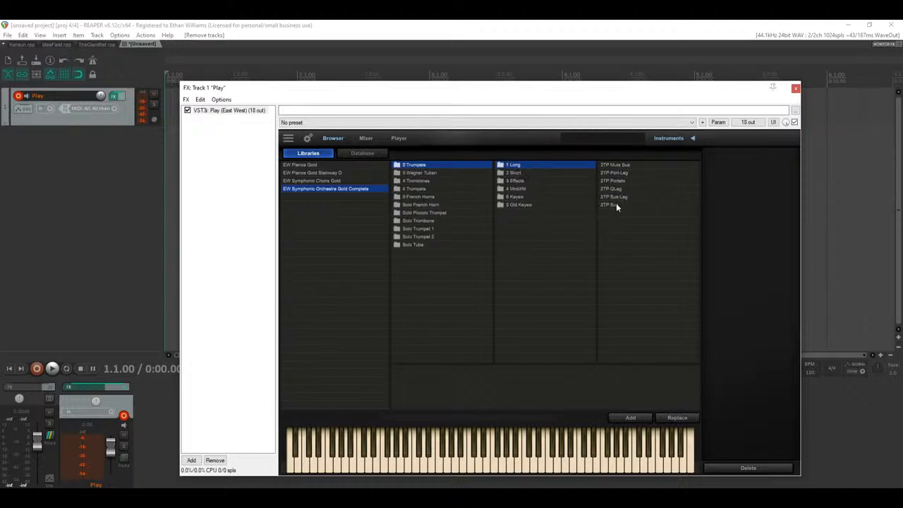
click(621, 204)
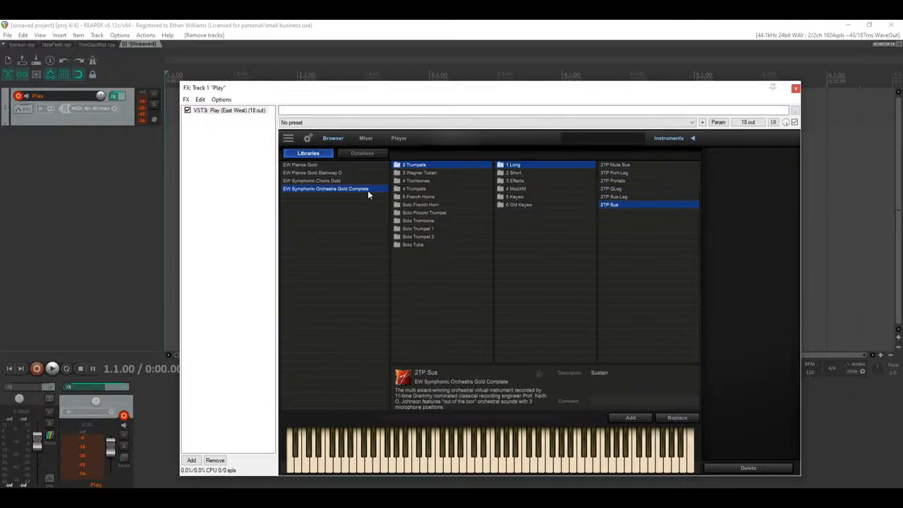
Step: Load the BASS WB DYN MOD multi from the Basses WB folder of the EW Symphonic Choirs Gold library
click(327, 181)
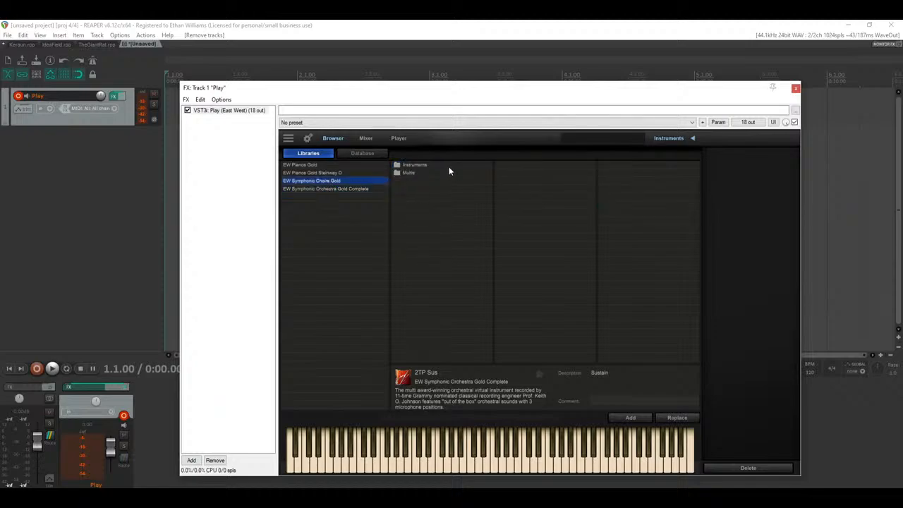
click(413, 167)
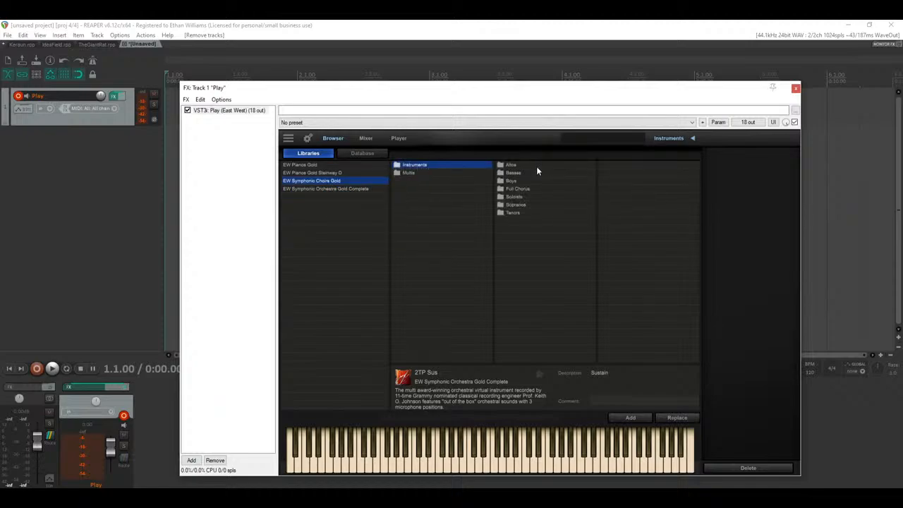
click(416, 172)
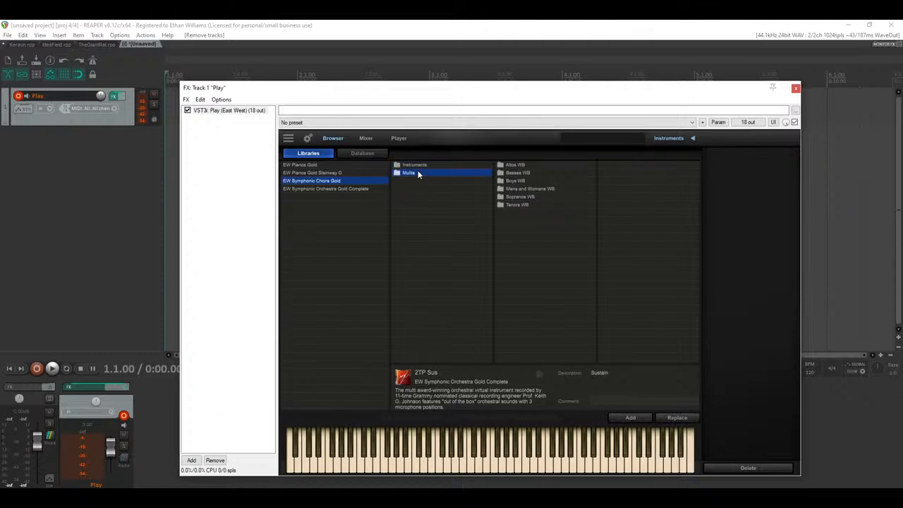
click(525, 173)
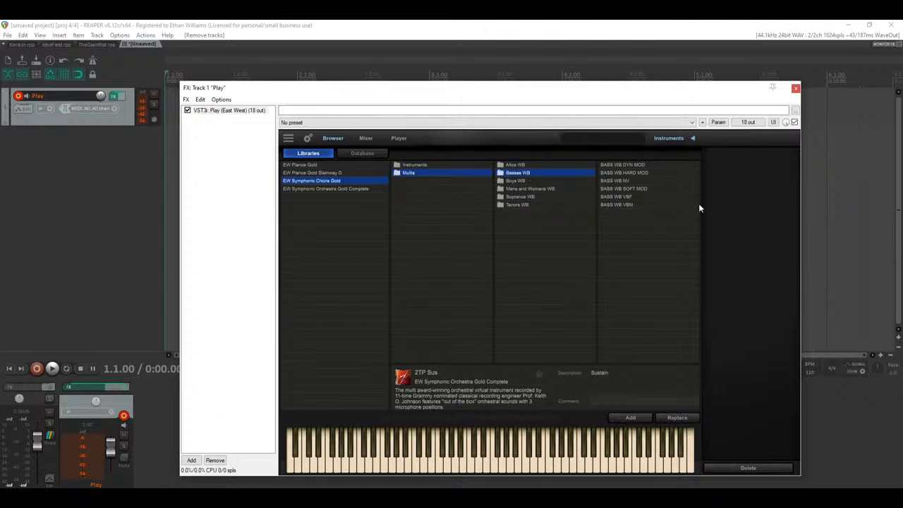
double_click(629, 164)
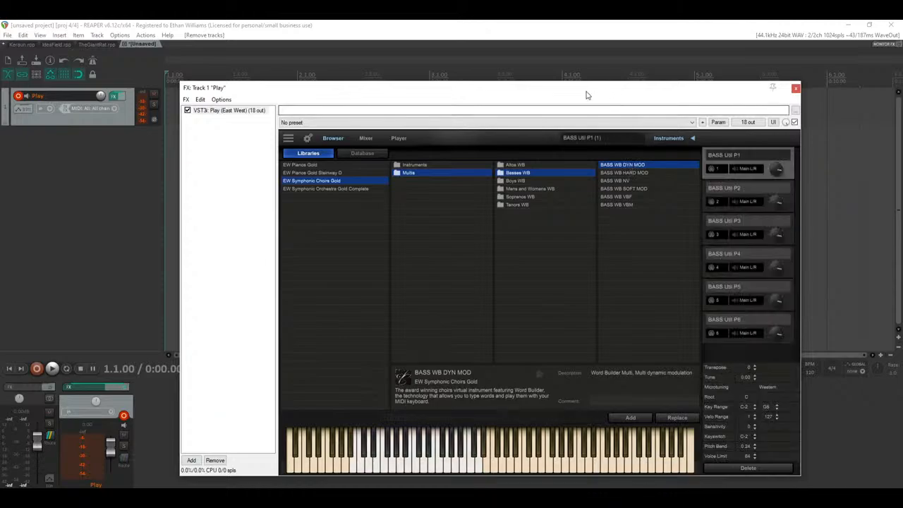
Step: Add a new track, nest it inside the Play track as a child and name it Basses
drag(586, 90, 617, 260)
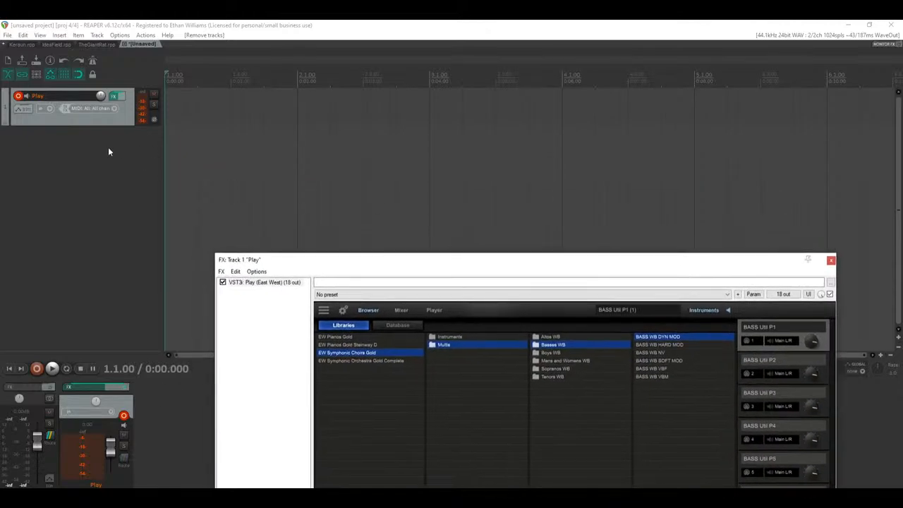
right_click(99, 148)
click(124, 153)
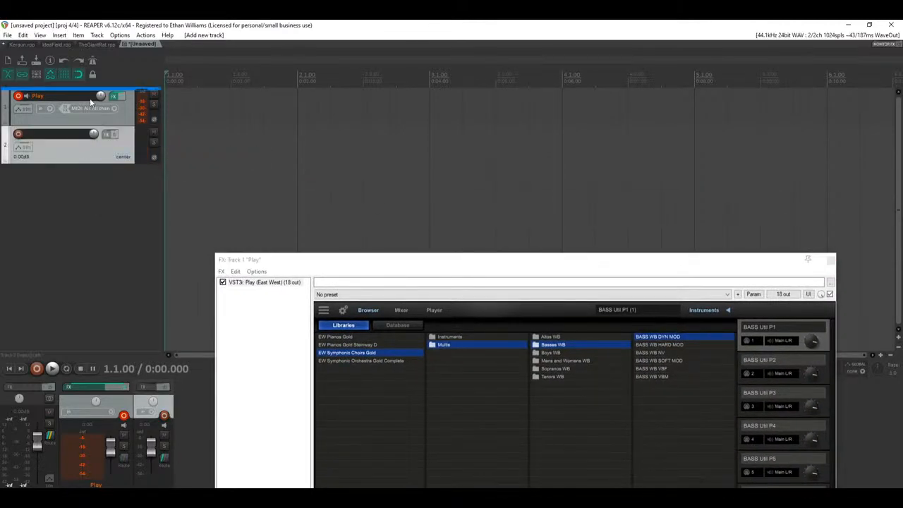
drag(77, 145, 88, 115)
double_click(80, 135)
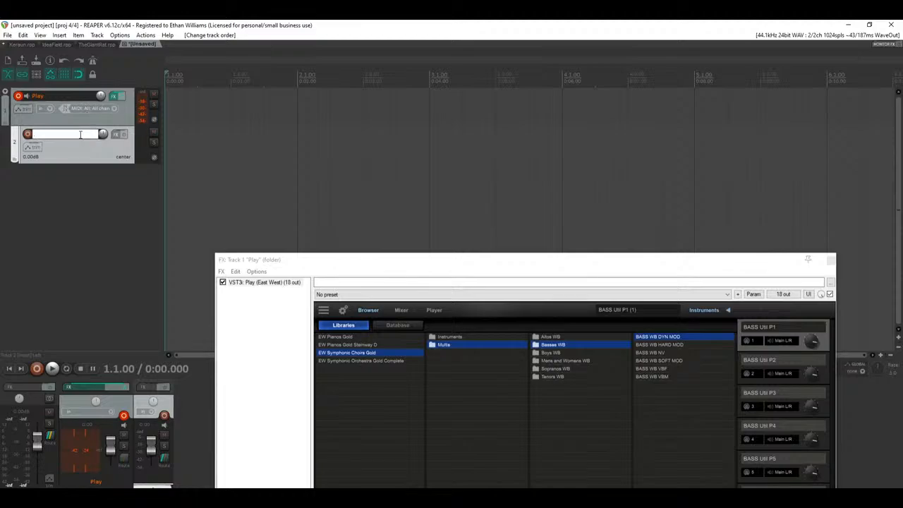
text(Basses)
key(Return)
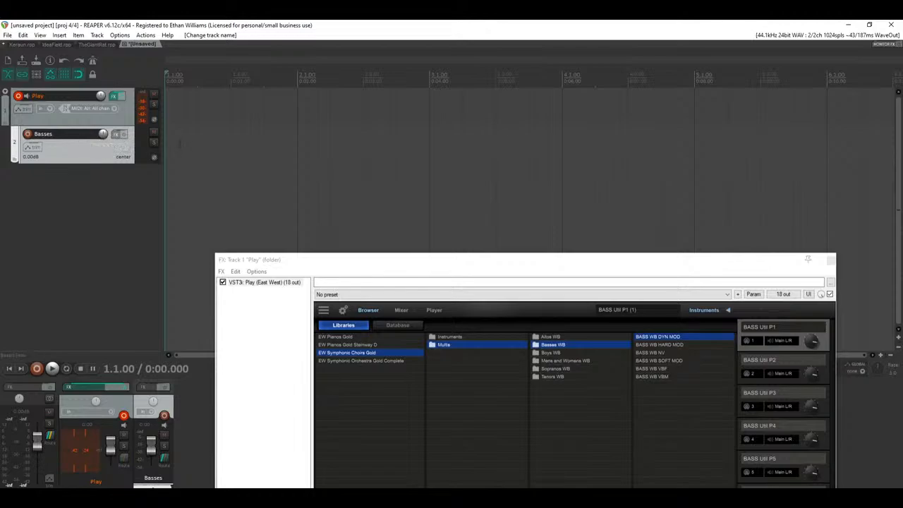
Step: Create an eight-measure MIDI item from measure 1 on the Basses track, and check the YouTube live dashboard before returning to REAPER
mouse_move(175, 141)
mouse_down()
mouse_move(890, 151)
mouse_move(856, 151)
mouse_up()
scroll(705, 151, down, 5)
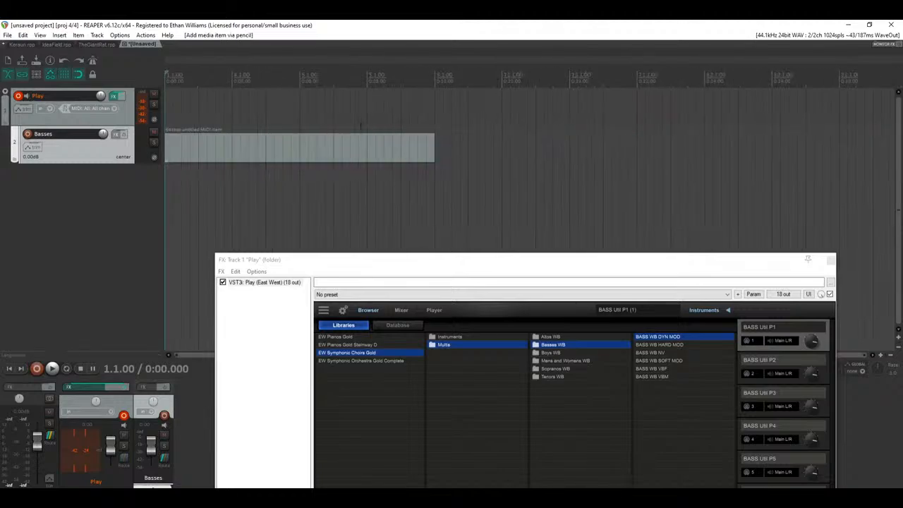
scroll(291, 141, up, 2)
scroll(291, 141, down, 2)
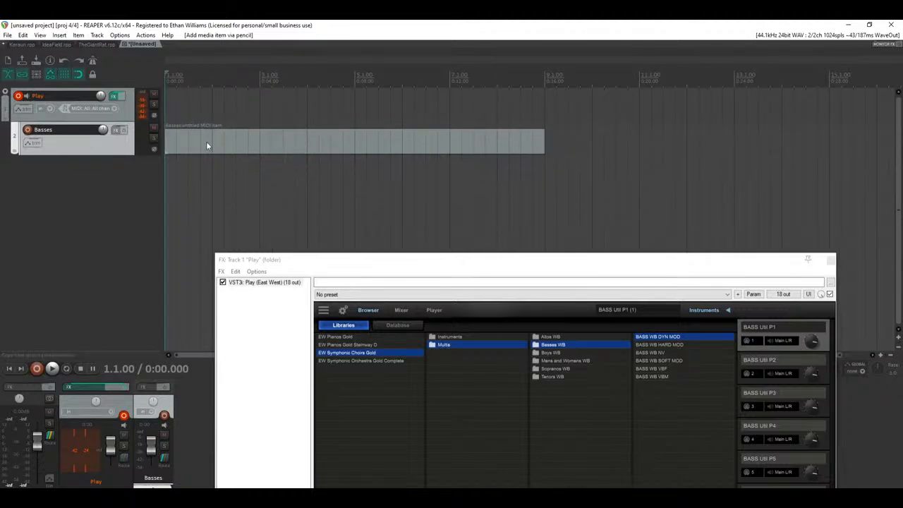
key(alt+Tab)
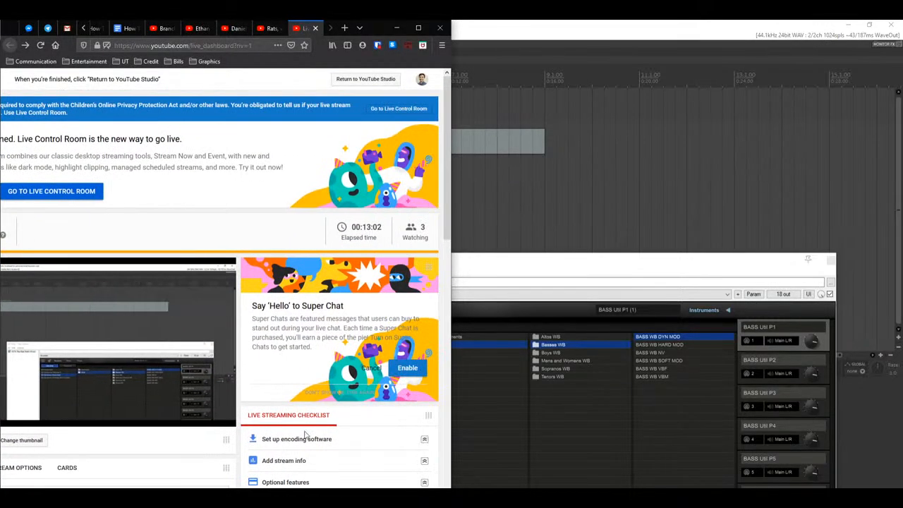
click(451, 64)
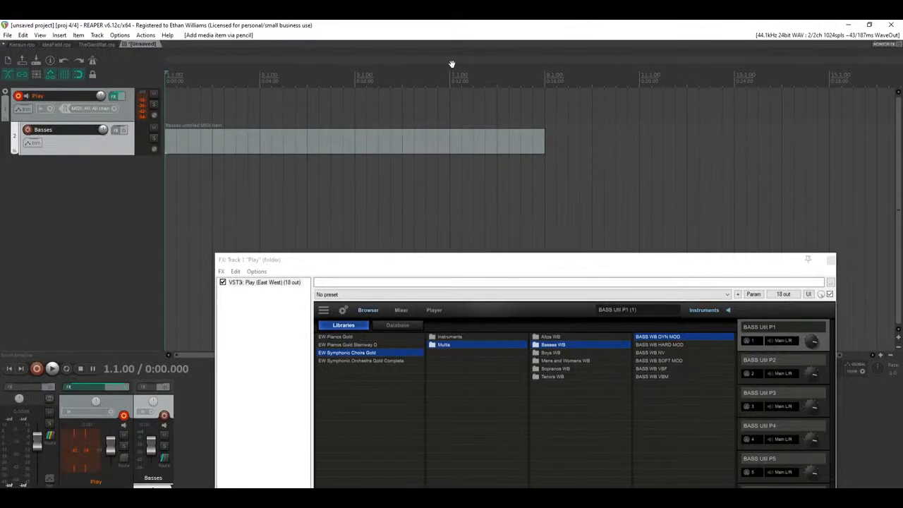
Step: Open the Basses item in the MIDI editor and enter one-measure D3 and G2 notes in measure 1
double_click(169, 144)
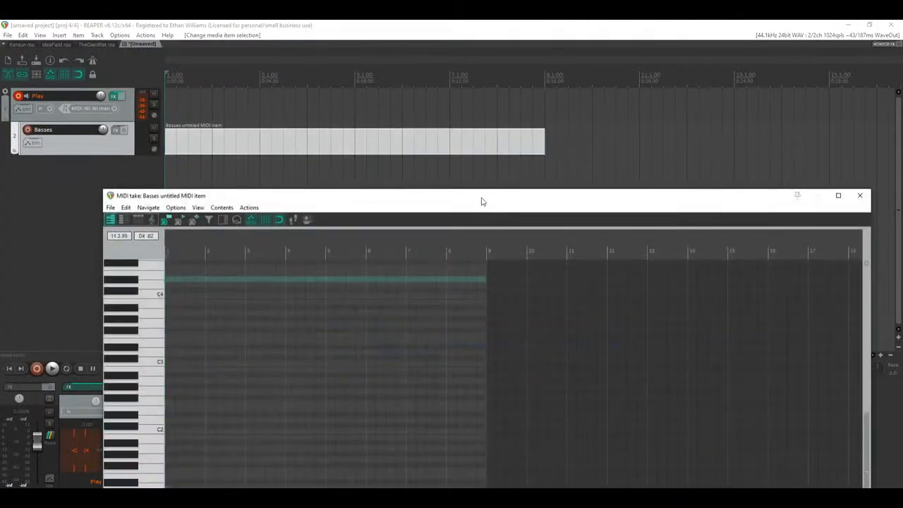
drag(481, 199, 483, 99)
drag(548, 100, 550, 75)
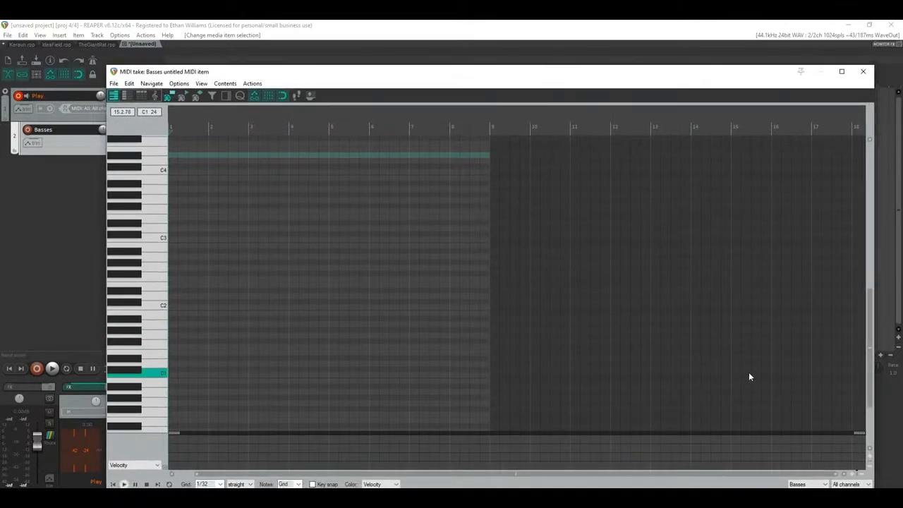
click(850, 484)
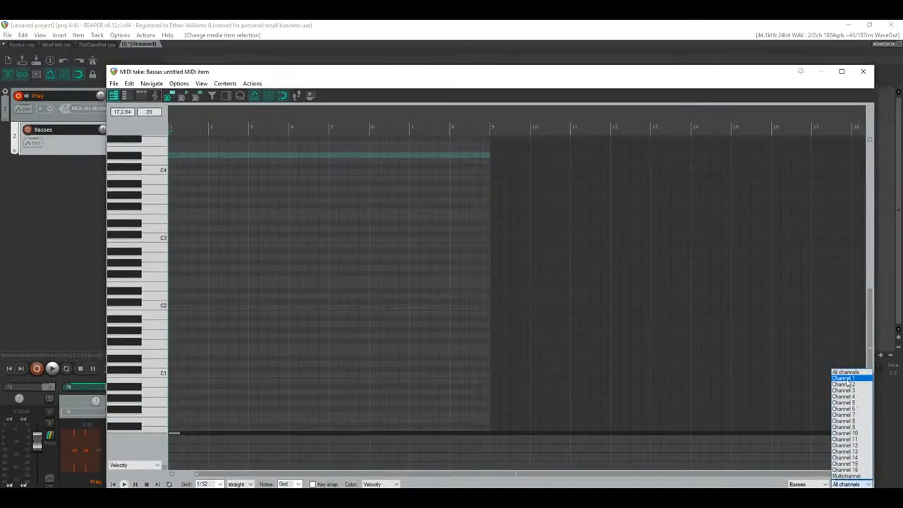
click(335, 79)
scroll(282, 164, up, 3)
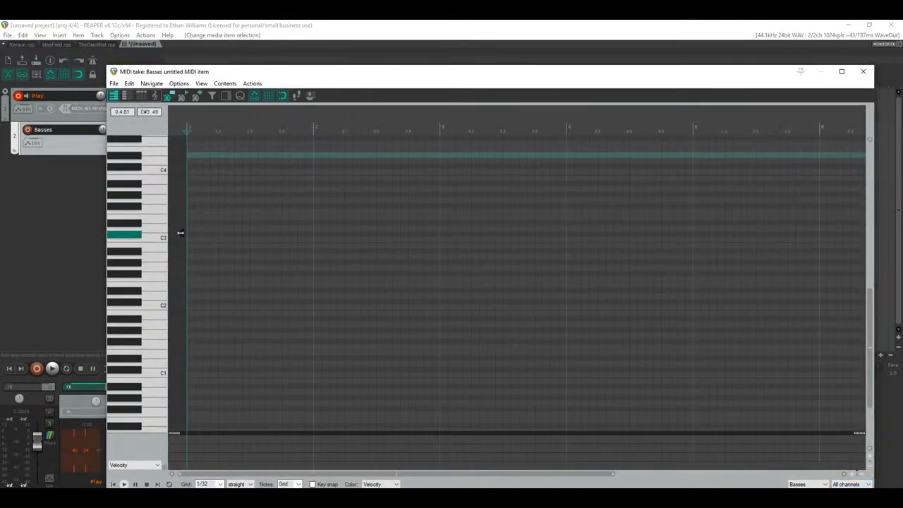
mouse_move(190, 230)
mouse_down()
mouse_move(314, 231)
mouse_move(286, 272)
mouse_up()
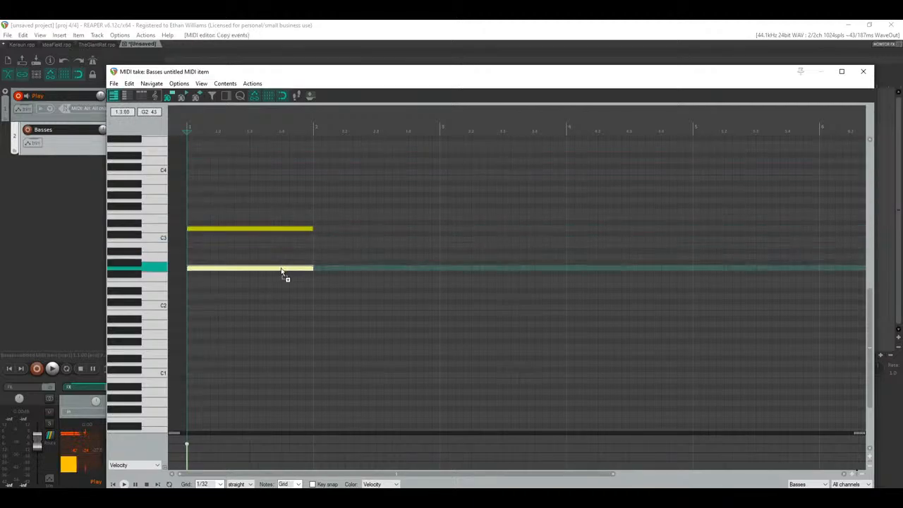
drag(247, 200, 416, 427)
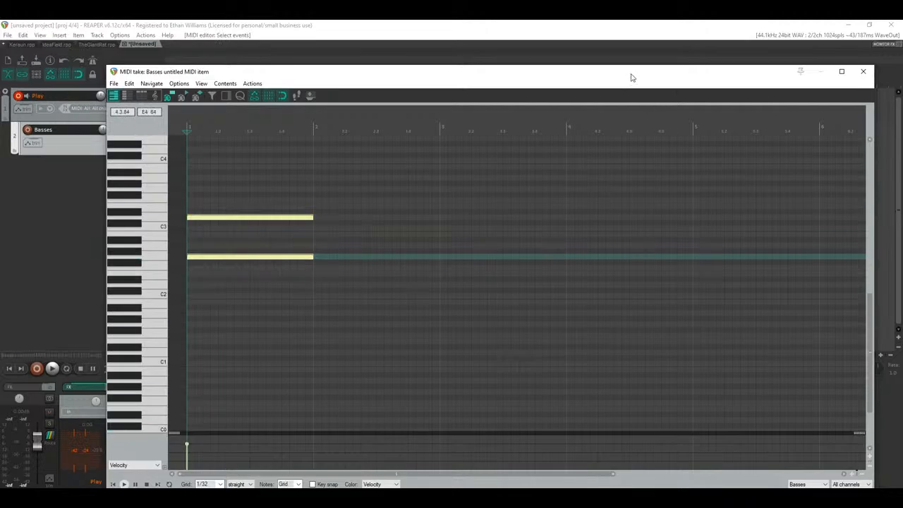
Step: Move the MIDI editor clear of the tracks and create an eight-measure MIDI item on the Play track
drag(605, 73, 576, 296)
click(170, 106)
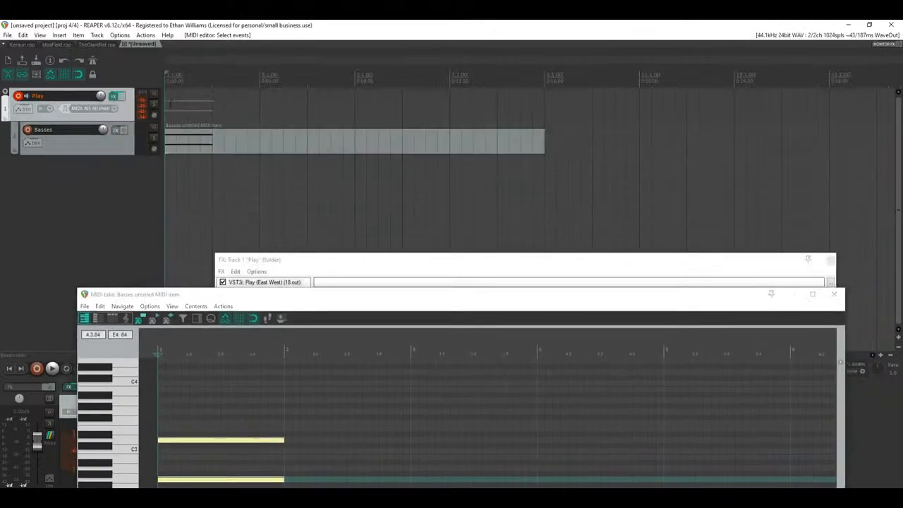
mouse_move(169, 106)
mouse_down()
mouse_move(580, 112)
mouse_move(550, 117)
mouse_up()
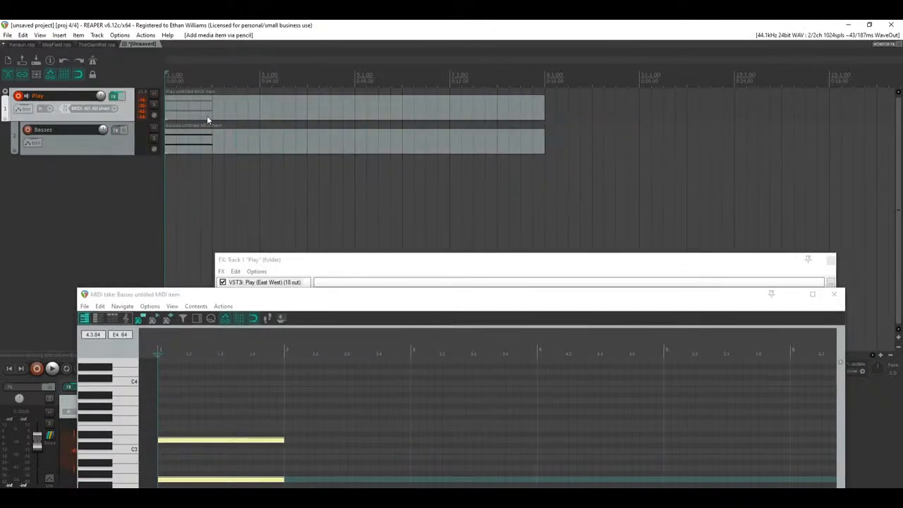
Step: Delete the MIDI item on the Basses track and open the Play track's item in the MIDI editor
click(185, 141)
key(Delete)
double_click(182, 110)
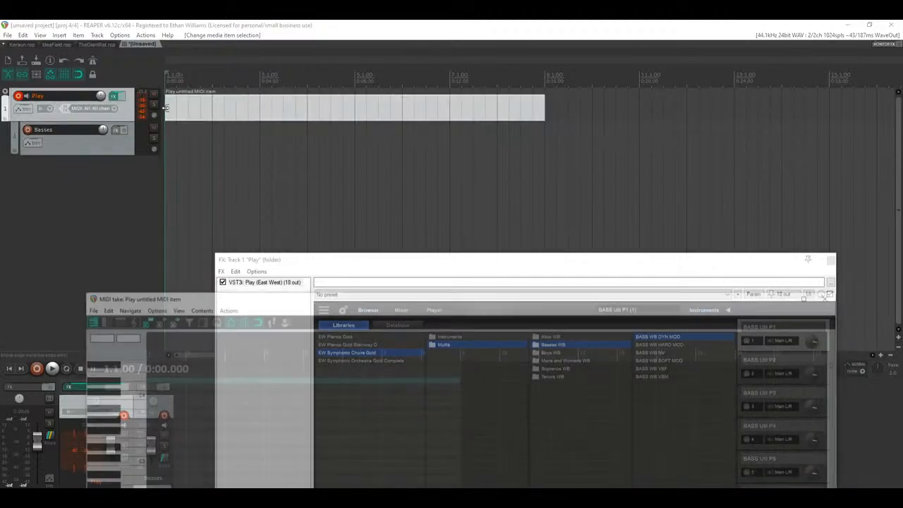
drag(187, 296, 327, 129)
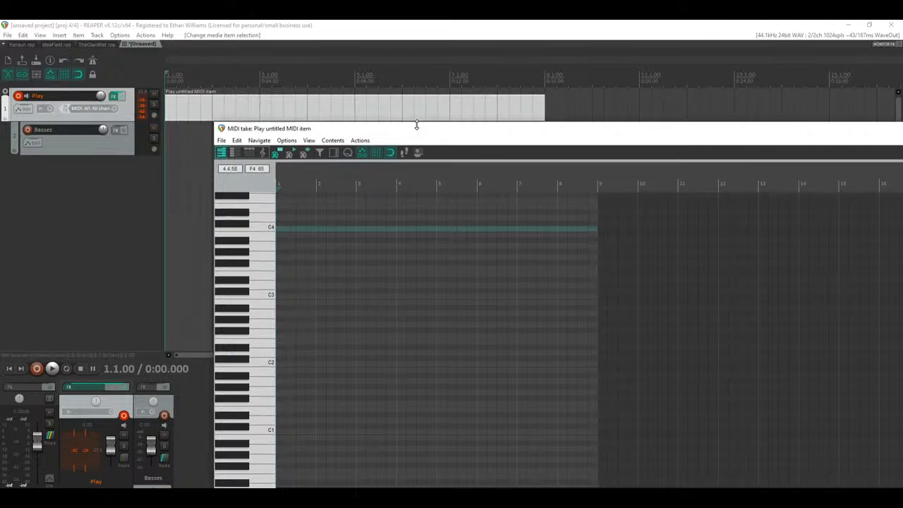
Step: Show the BASS Util P1 player in the Play plugin and audition a few notes on its virtual keyboard
drag(457, 133, 360, 421)
drag(593, 264, 548, 104)
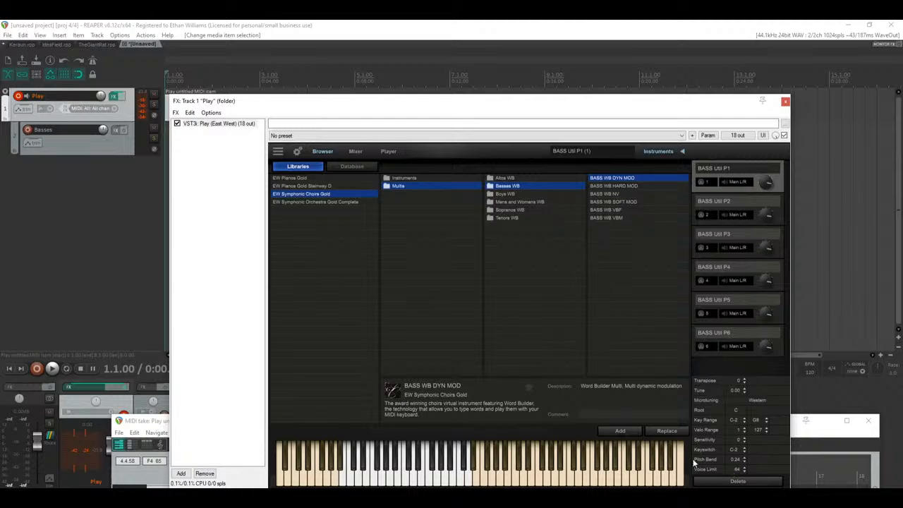
click(396, 151)
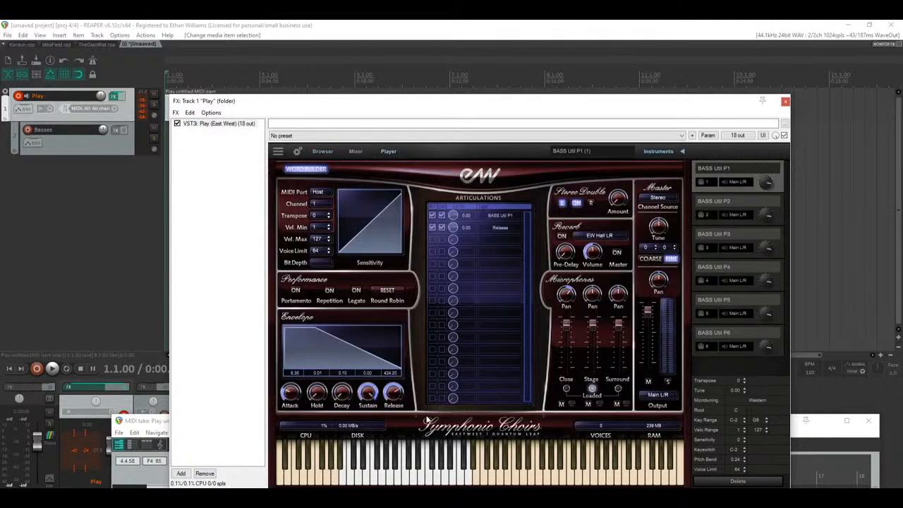
mouse_move(446, 476)
mouse_down()
mouse_move(393, 482)
mouse_move(433, 482)
mouse_up()
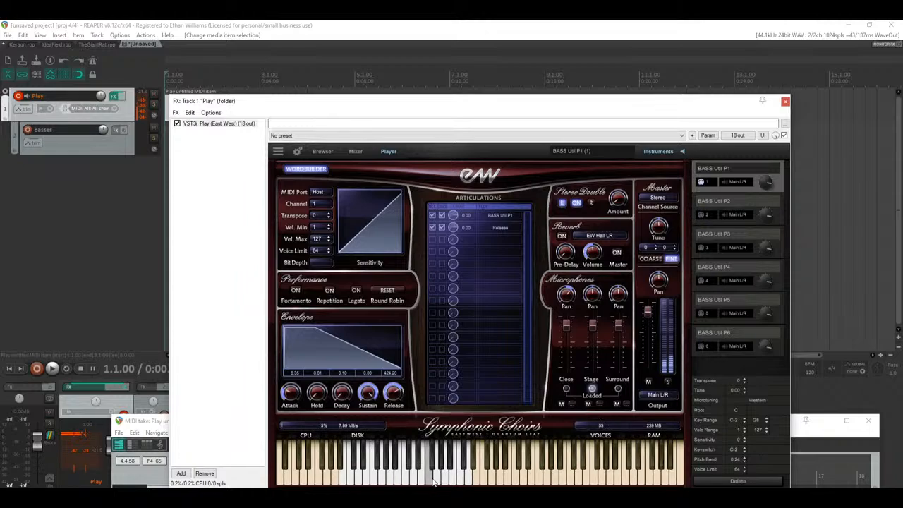
drag(433, 482, 440, 482)
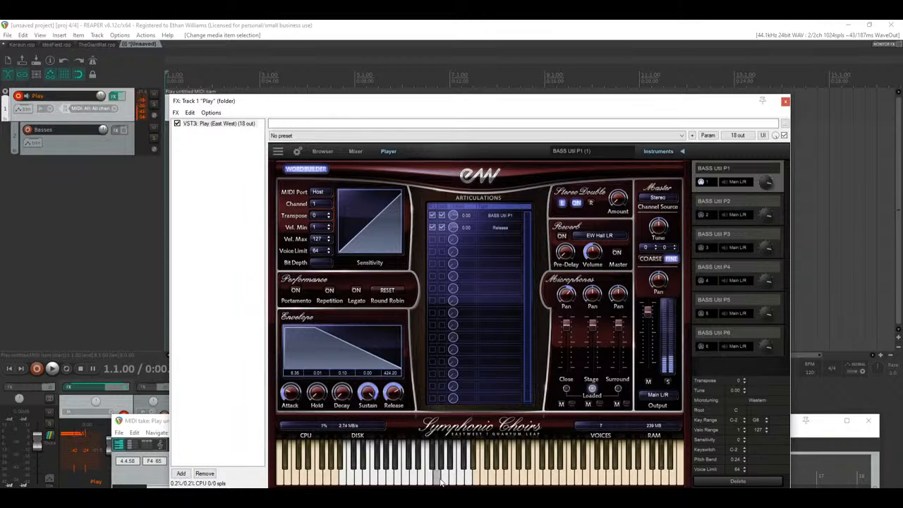
Step: Enter D4 and A4 notes of about three and a quarter measures from measure 1 in the Play item
click(144, 422)
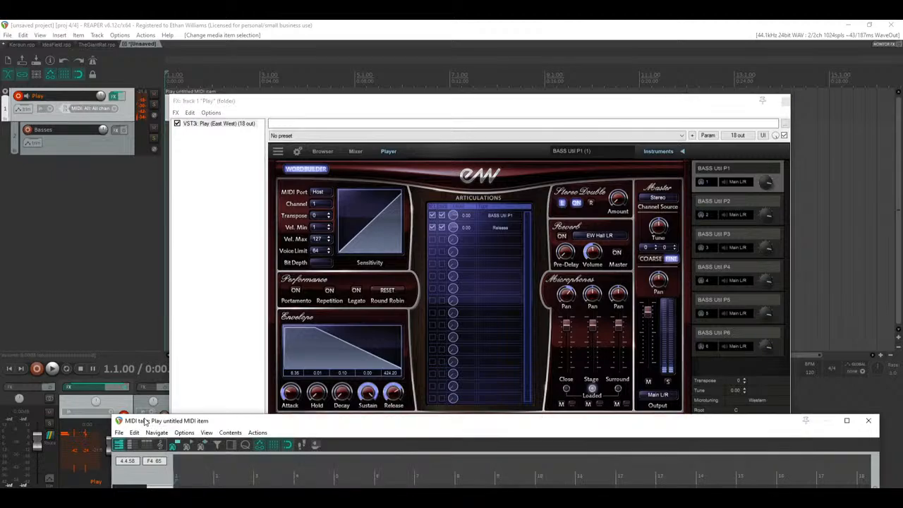
drag(145, 421, 123, 82)
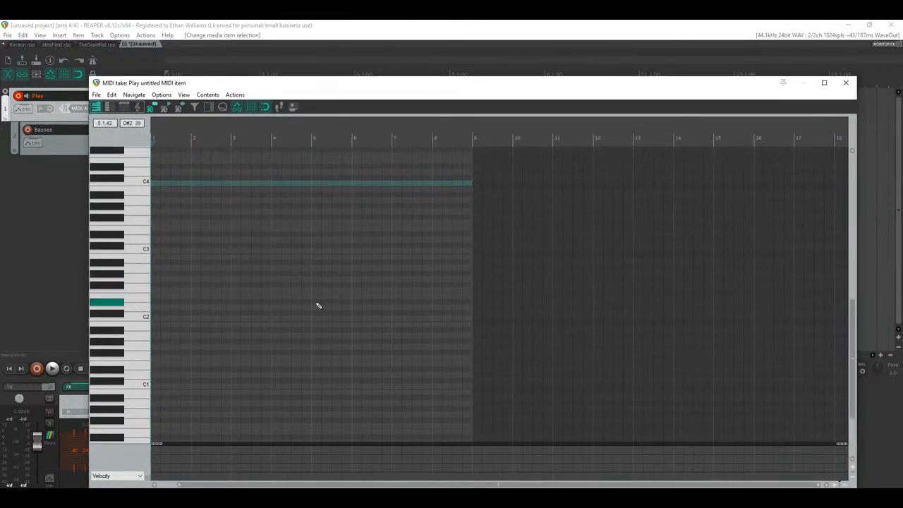
scroll(228, 228, up, 5)
mouse_move(172, 172)
mouse_down()
mouse_move(480, 173)
mouse_move(422, 139)
mouse_up()
scroll(364, 283, up, 5)
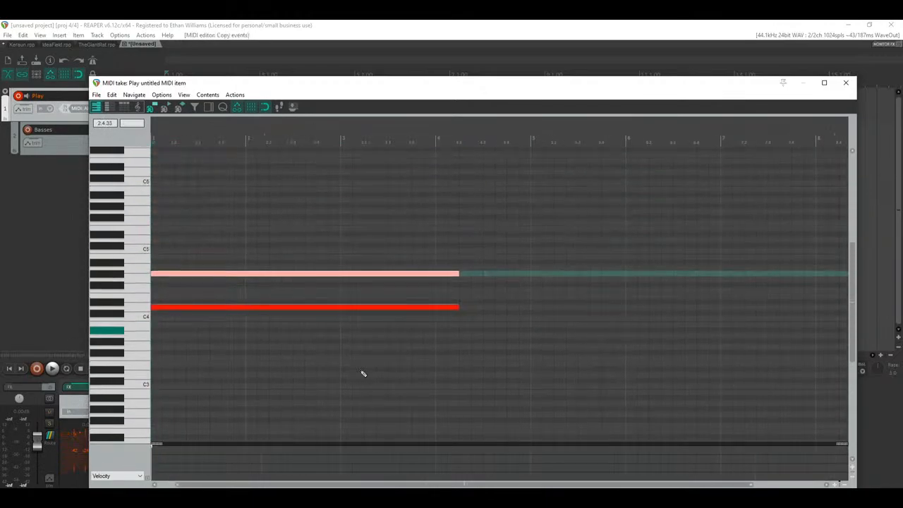
drag(216, 274, 216, 269)
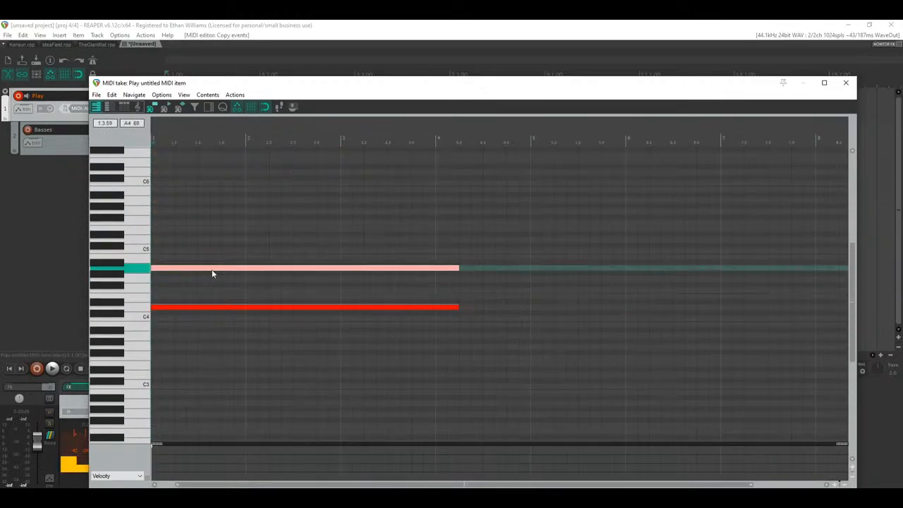
Step: Close the MIDI editor and check the WordBuilder text of the bass voice, then close the plugin window
click(845, 83)
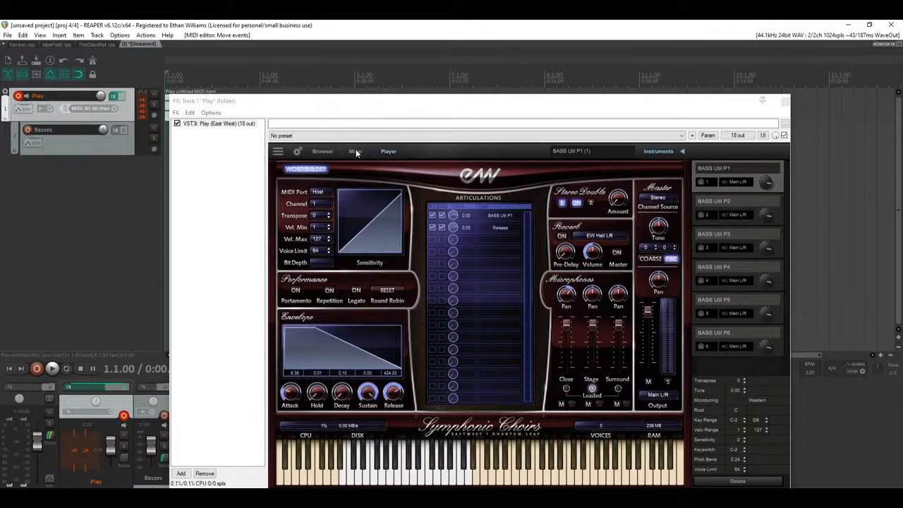
click(316, 170)
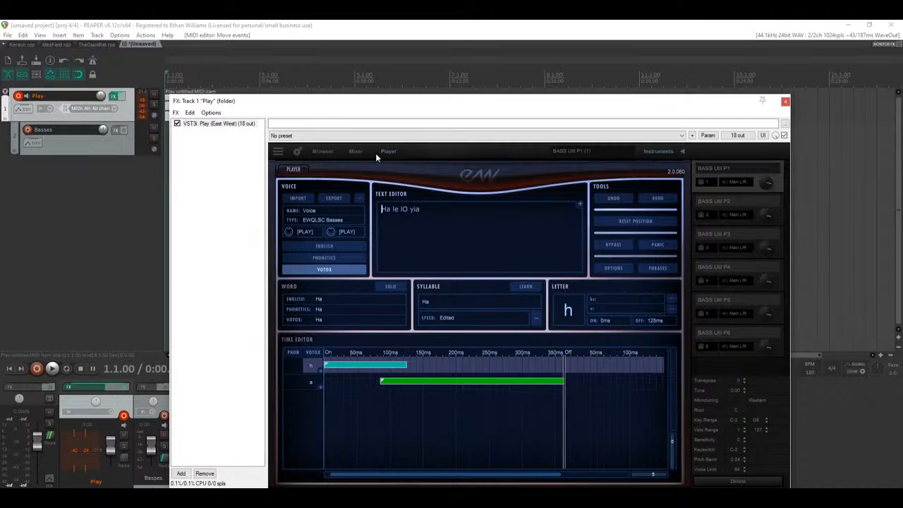
click(786, 102)
Step: Replace the Play track and its child with a new track hosting the Play (East West) (2->18ch) instrument, without extra output tracks
key(Delete)
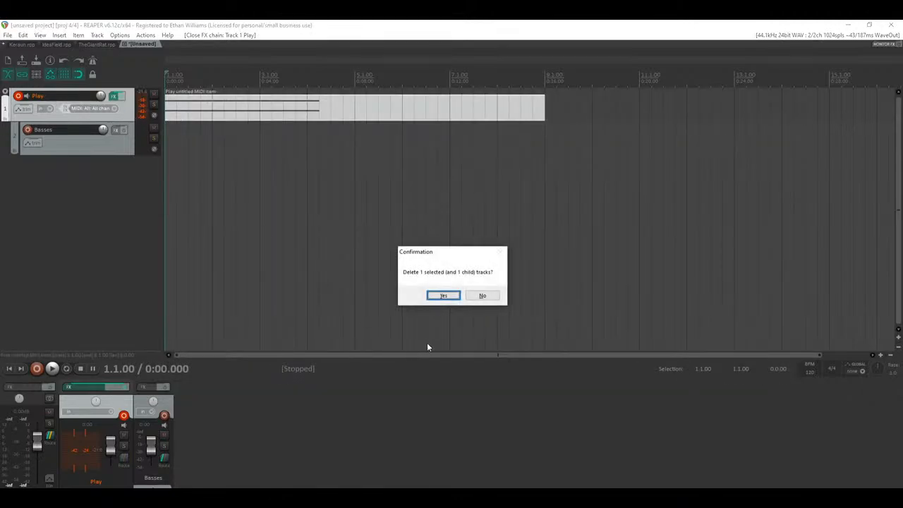
click(439, 293)
right_click(92, 171)
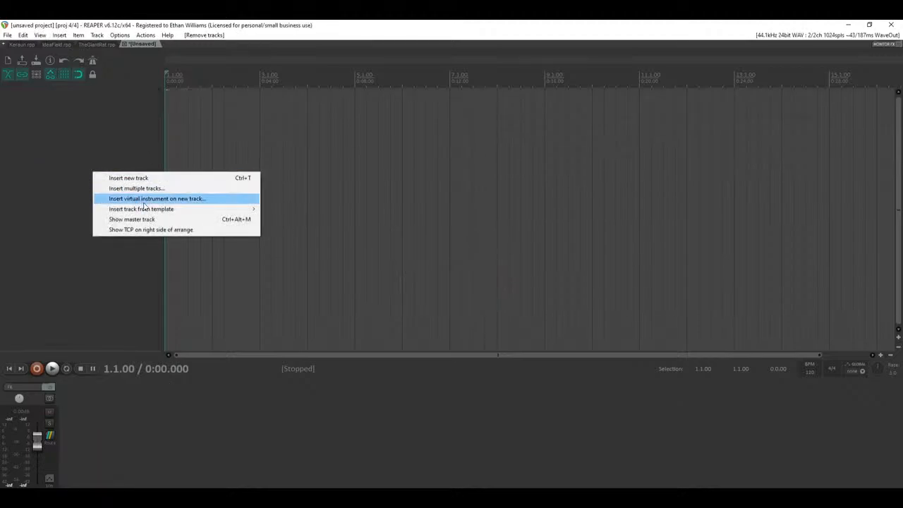
click(141, 200)
double_click(564, 275)
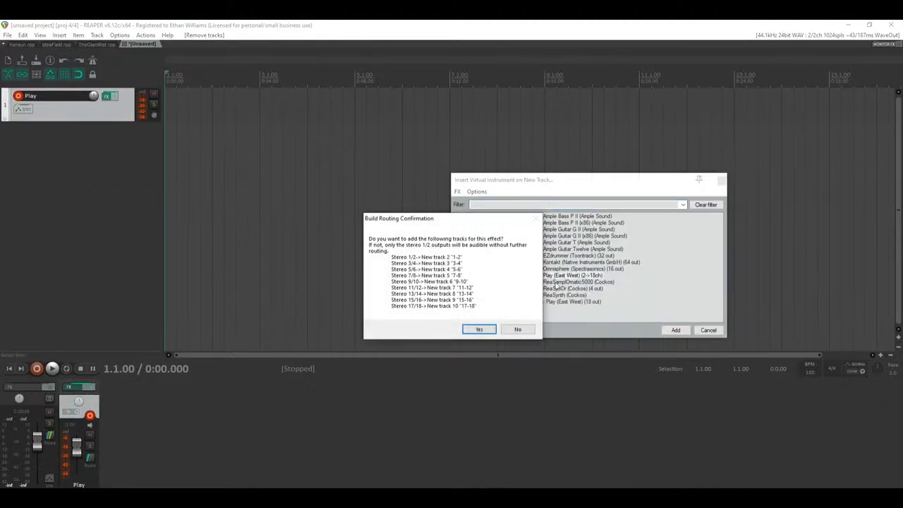
click(516, 330)
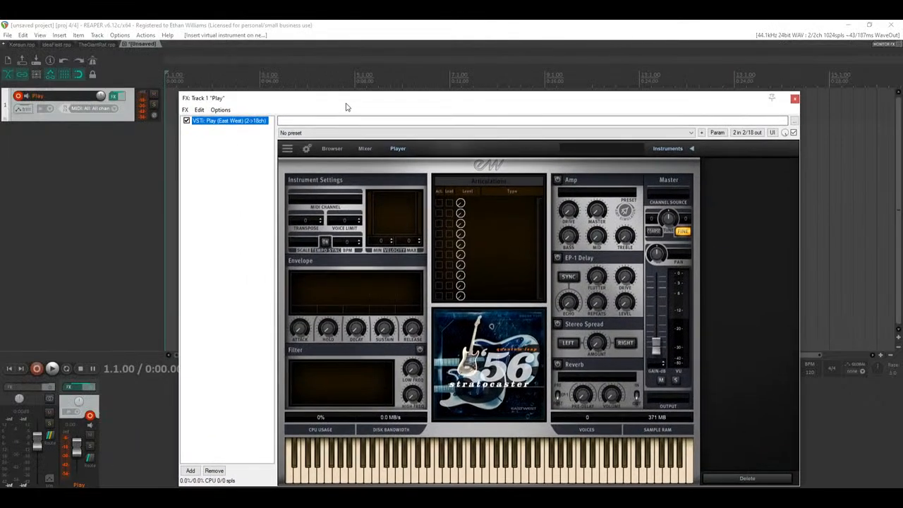
Step: Load the BASS WB DYN MOD multi from the Basses WB folder of EW Symphonic Choirs Gold
click(332, 148)
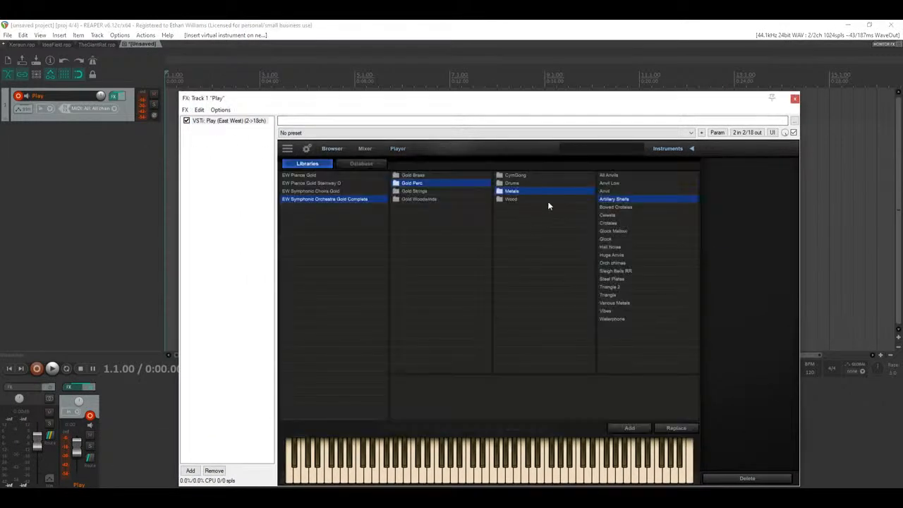
click(323, 191)
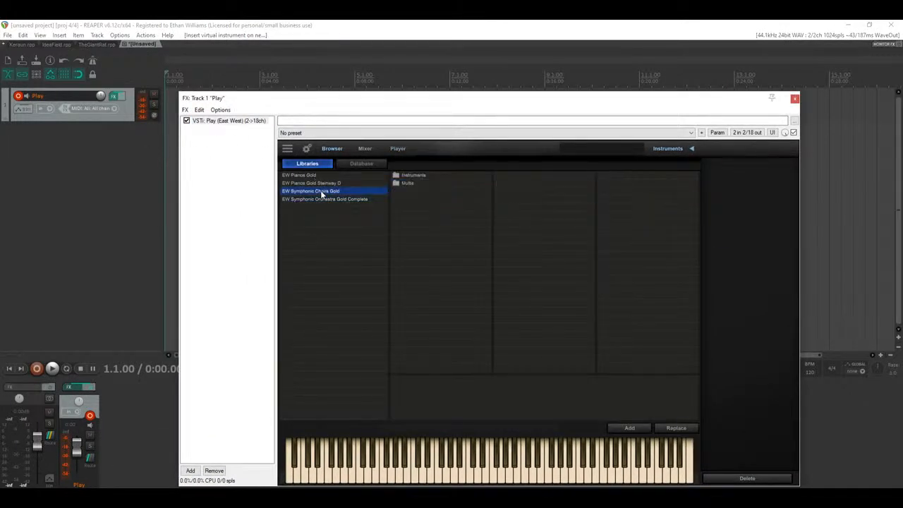
click(414, 176)
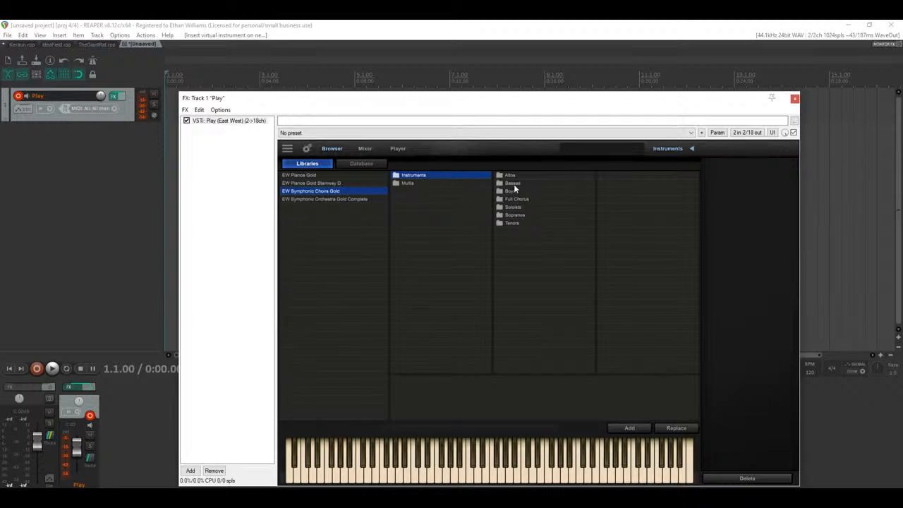
click(513, 184)
click(452, 184)
click(530, 185)
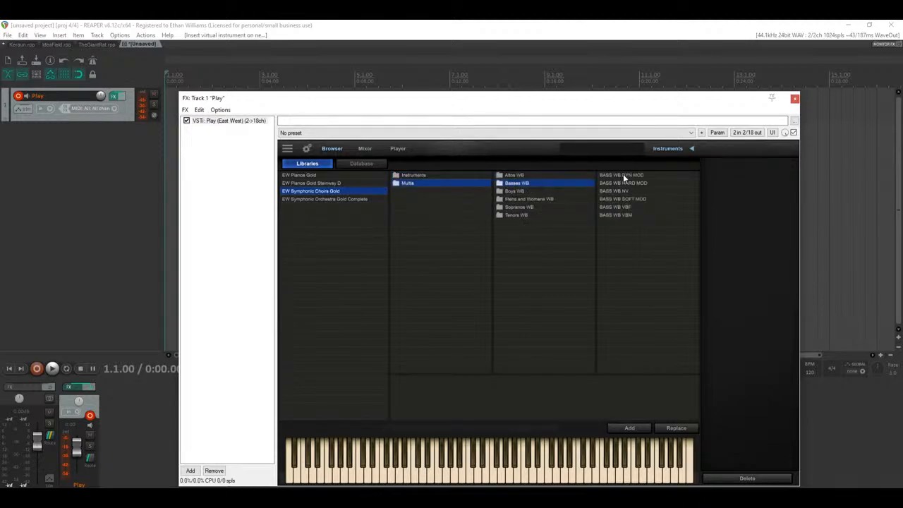
click(635, 175)
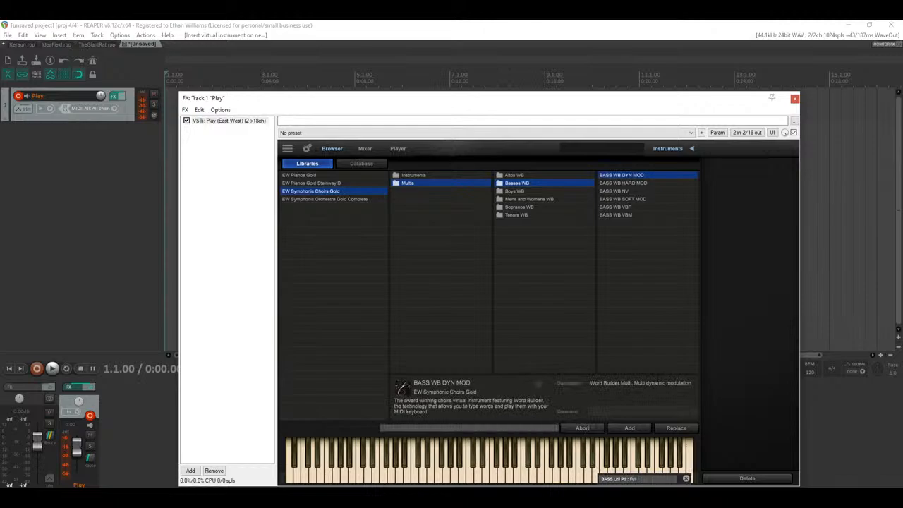
Step: Create a MIDI item about twelve measures long from measure 1 on the Play track and open it for editing
drag(583, 108, 544, 238)
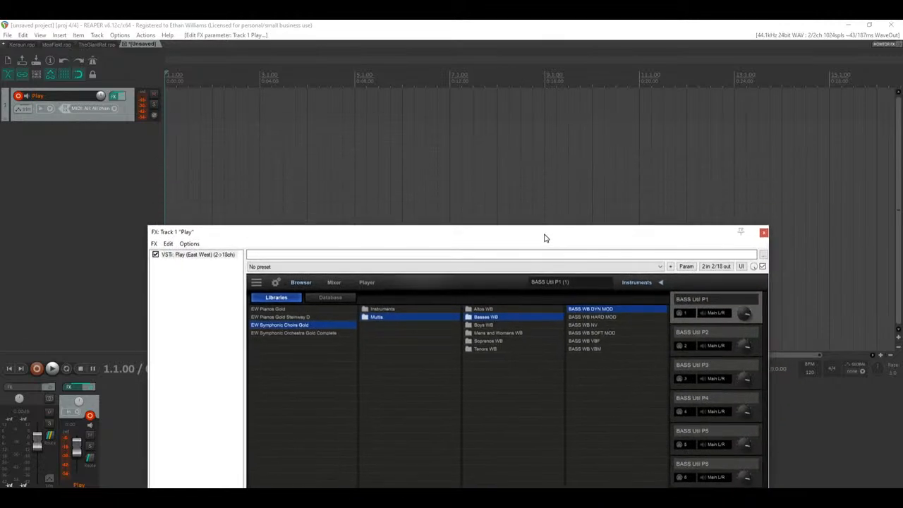
mouse_move(167, 104)
mouse_down()
mouse_move(779, 115)
mouse_move(728, 115)
mouse_up()
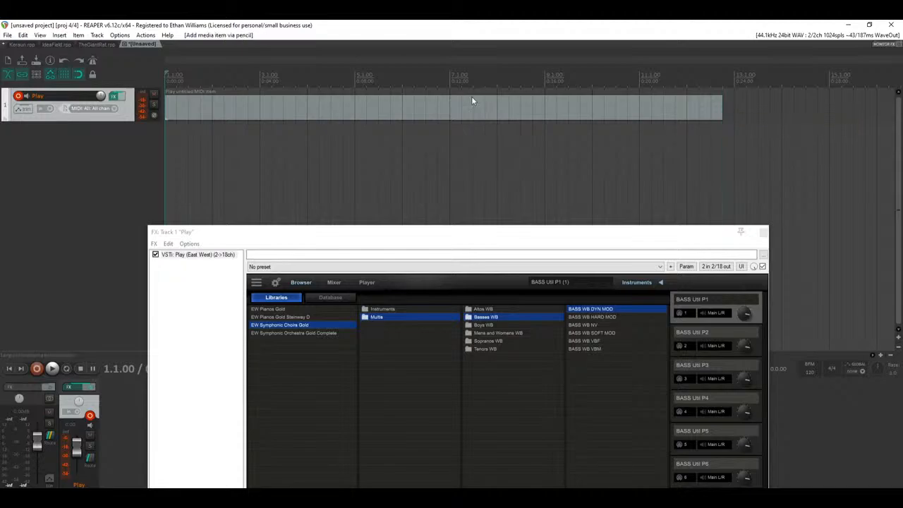
double_click(166, 104)
Step: Enter two-measure G2 and D3 notes from measure 1 and play them back
click(140, 278)
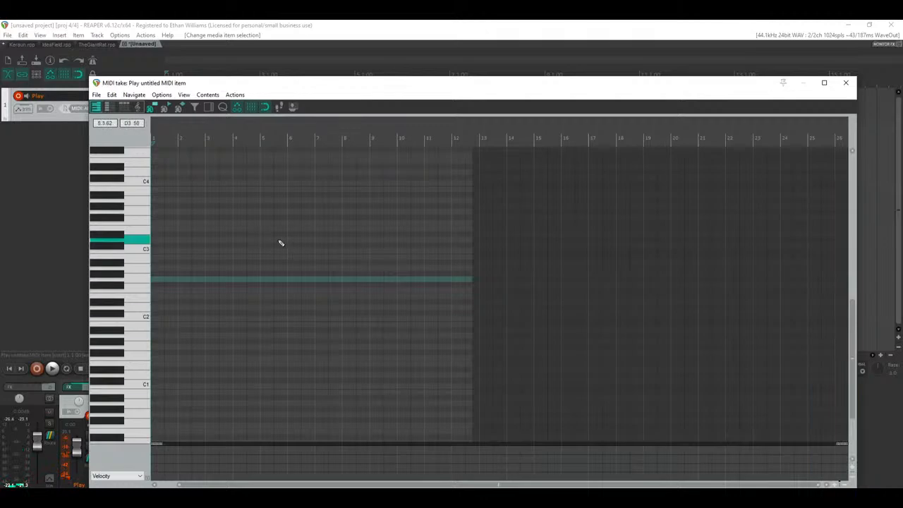
scroll(280, 244, up, 3)
mouse_move(173, 280)
mouse_down()
mouse_move(346, 280)
mouse_move(320, 243)
mouse_up()
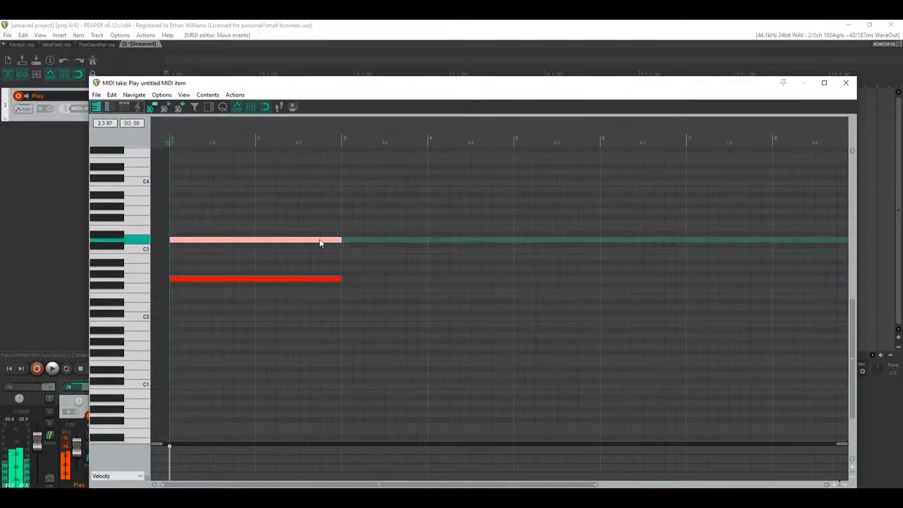
key(space)
Step: Open the WordBuilder of BASS Util P1 and replace its Votox text with "a ma re vi o"
drag(473, 84, 435, 291)
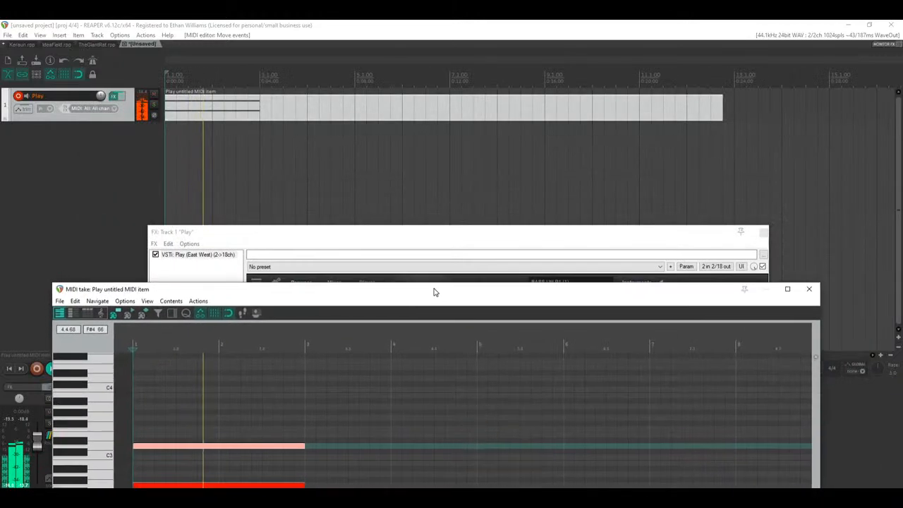
drag(417, 235, 522, 80)
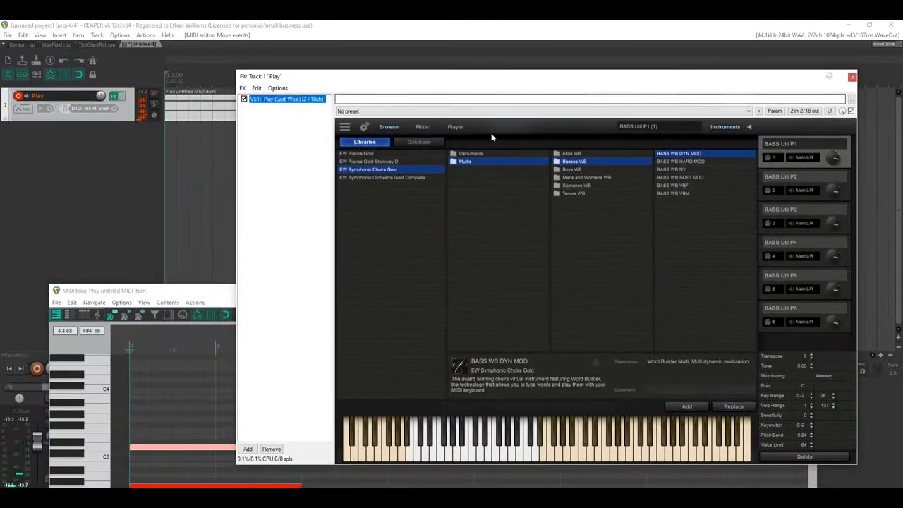
click(455, 127)
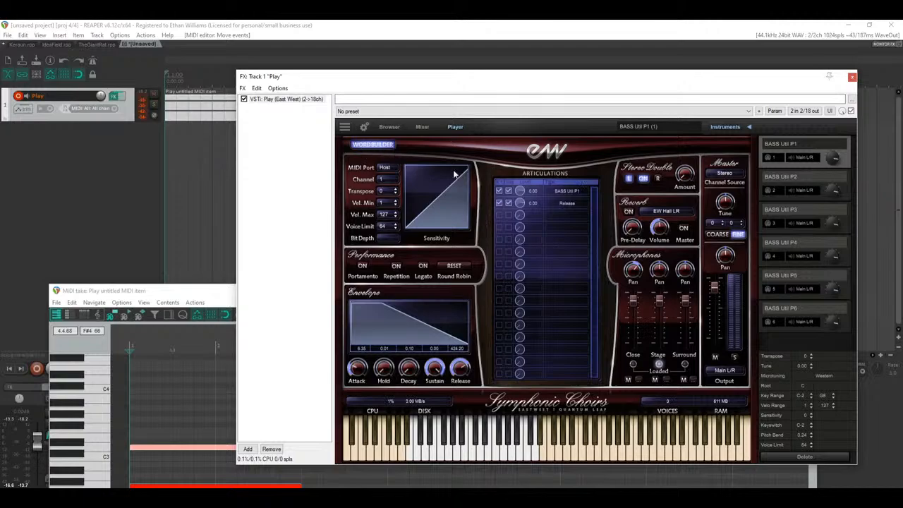
click(373, 145)
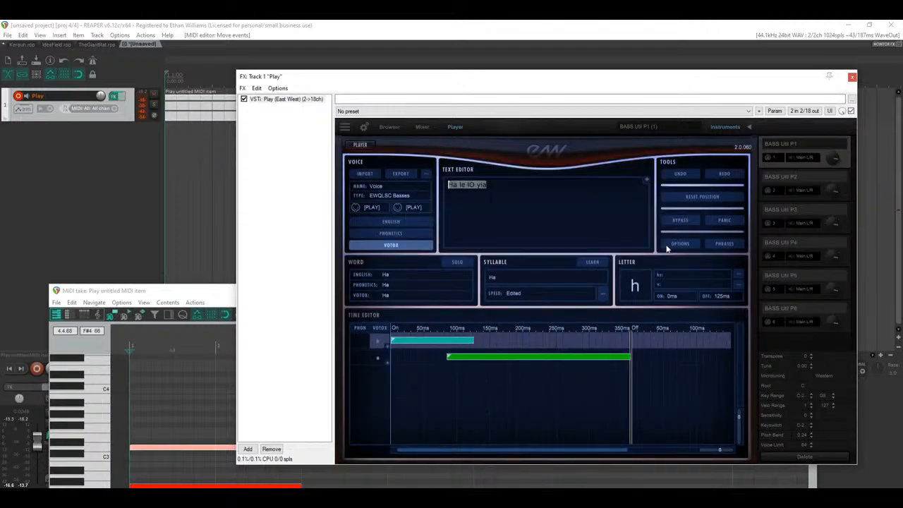
text(A)
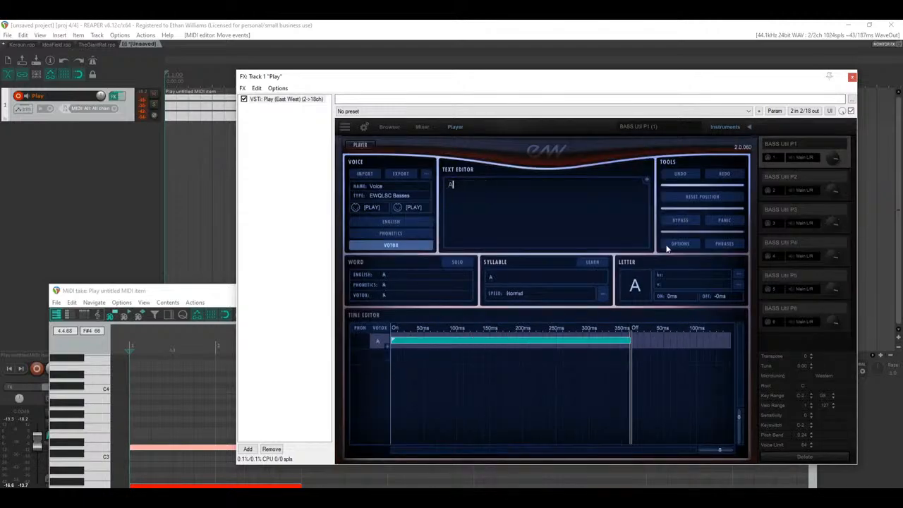
key(BackSpace)
text(a)
text(ma)
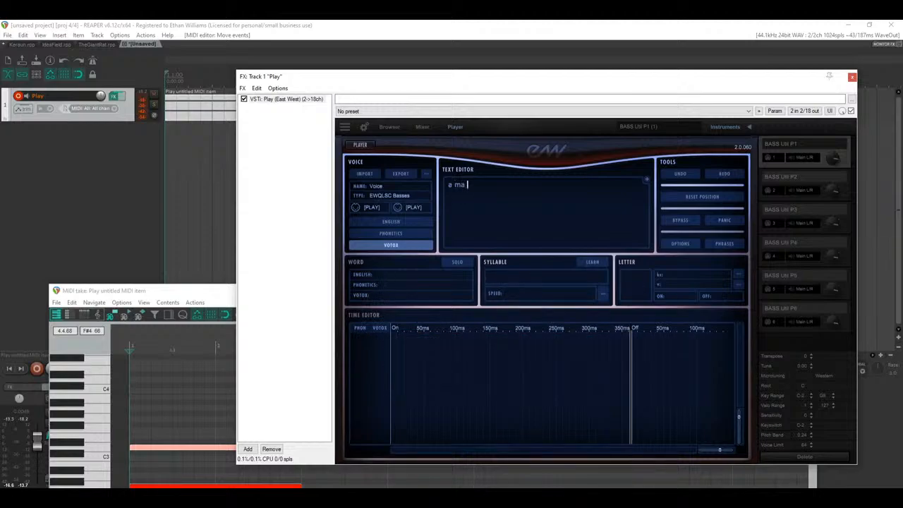
text( re)
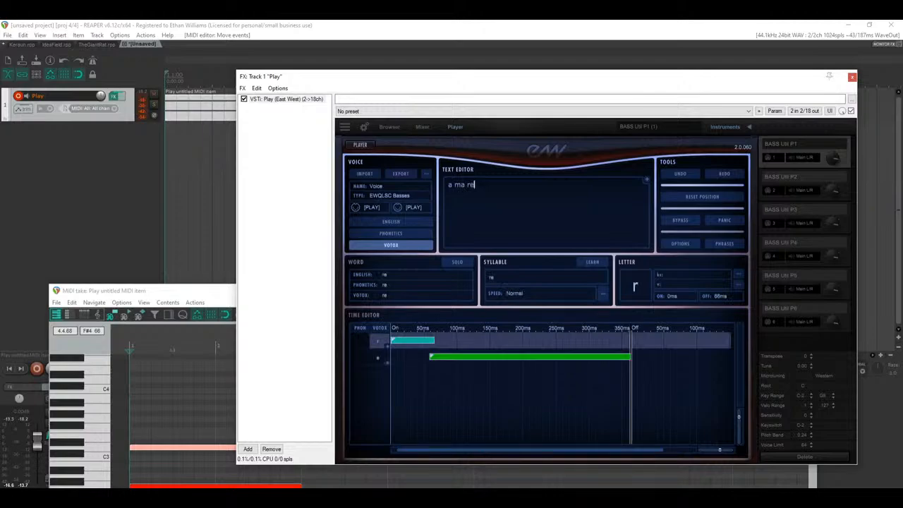
text( vi o)
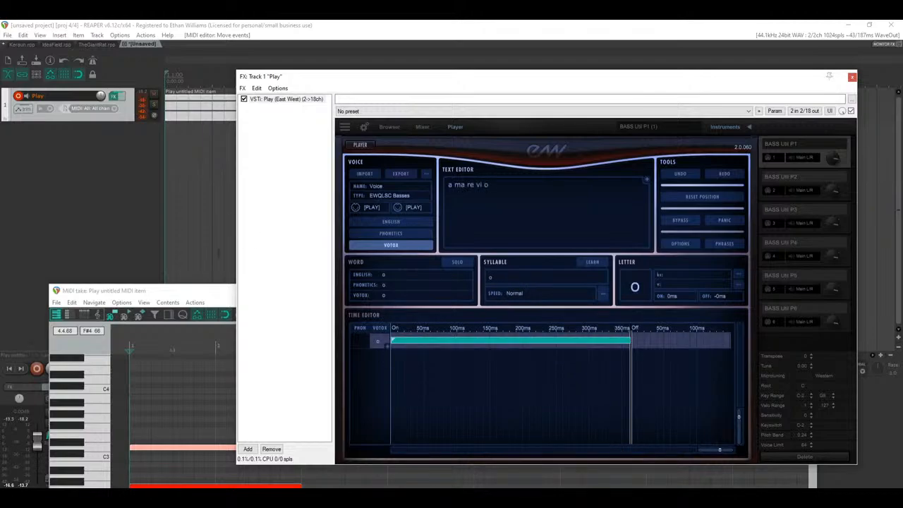
Step: Bring the MIDI editor into view, play back the two-measure chord with the new syllables, and select both notes
click(262, 23)
drag(350, 77, 560, 82)
drag(318, 292, 399, 113)
key(space)
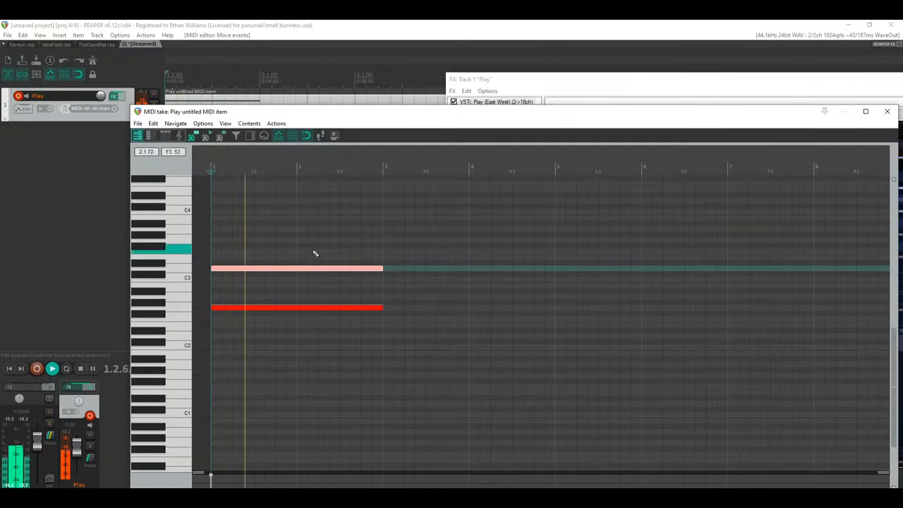
drag(312, 252, 381, 307)
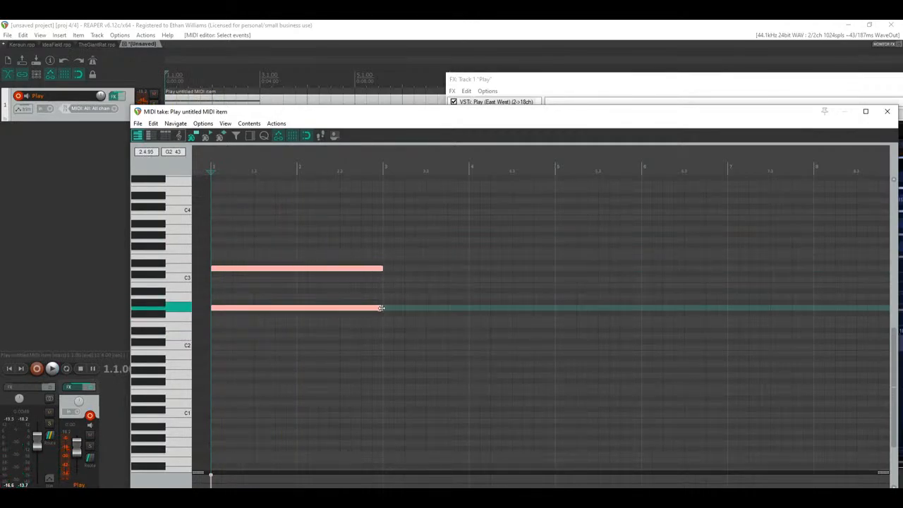
Step: Move the MIDI editor and Play windows away from the transport and tap in a project tempo of about 82 BPM
drag(548, 113, 304, 201)
drag(577, 81, 89, 208)
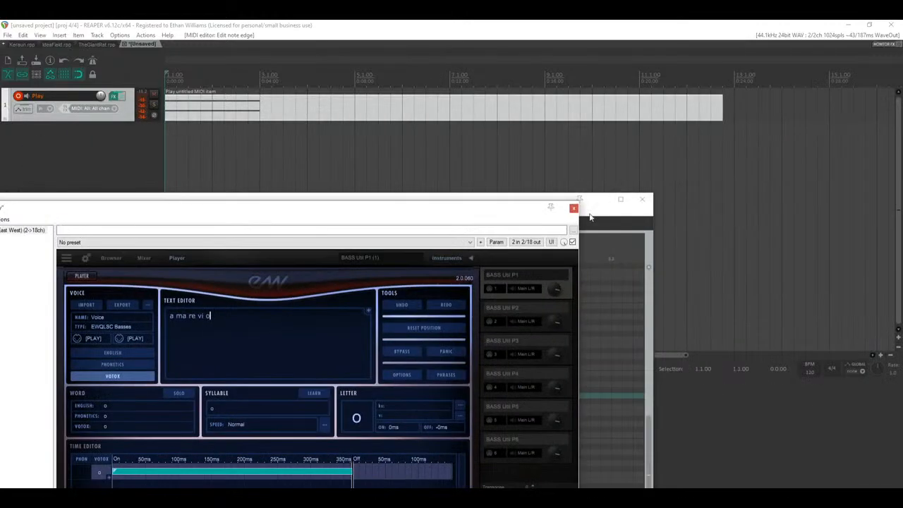
click(813, 361)
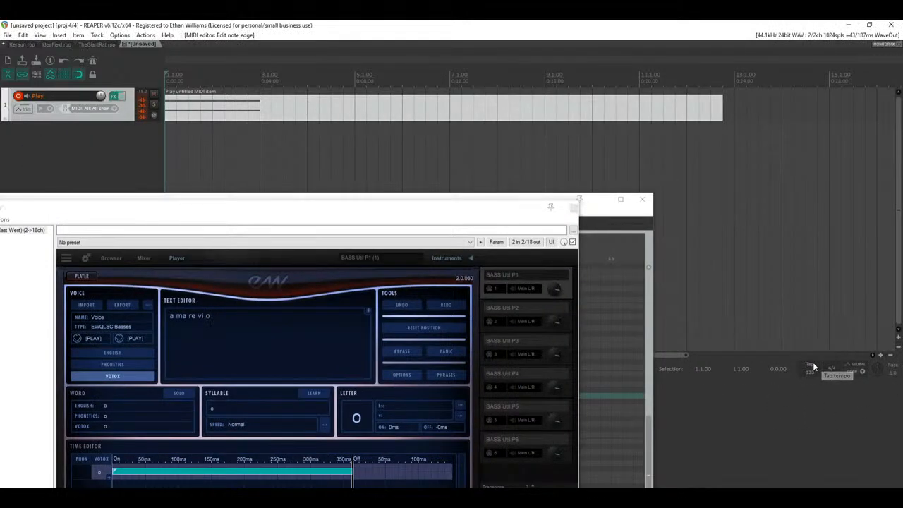
click(813, 361)
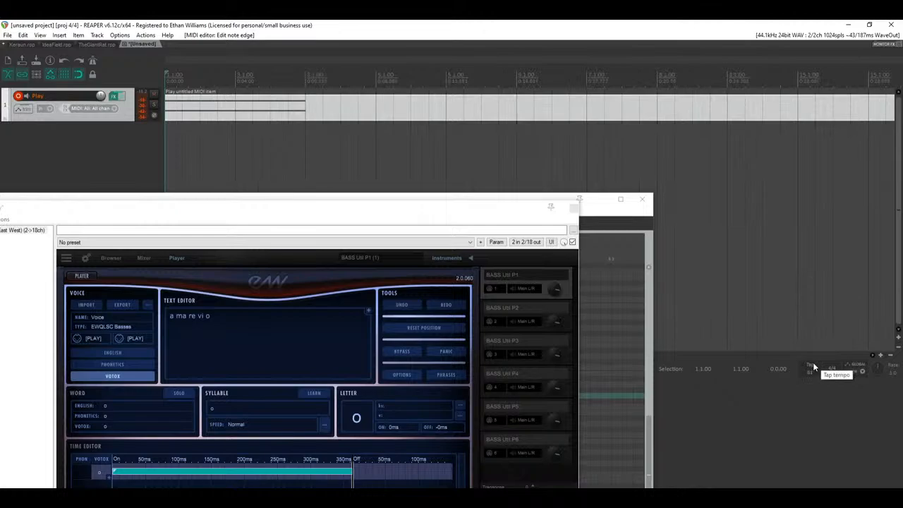
click(813, 362)
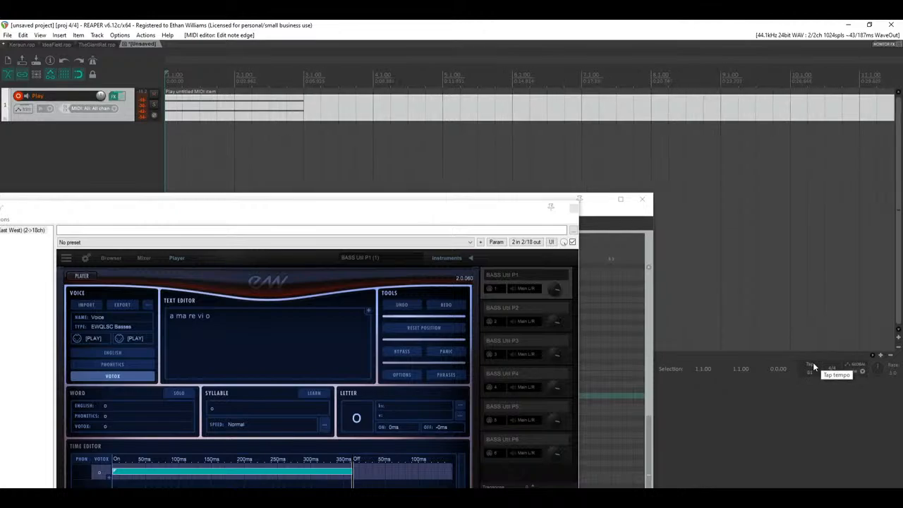
click(812, 362)
Step: Shorten the G2 and D3 notes to one measure and copy them as D#2/A#2 in measure 2 and F2/C3 in measure 3
double_click(238, 112)
drag(231, 201, 460, 105)
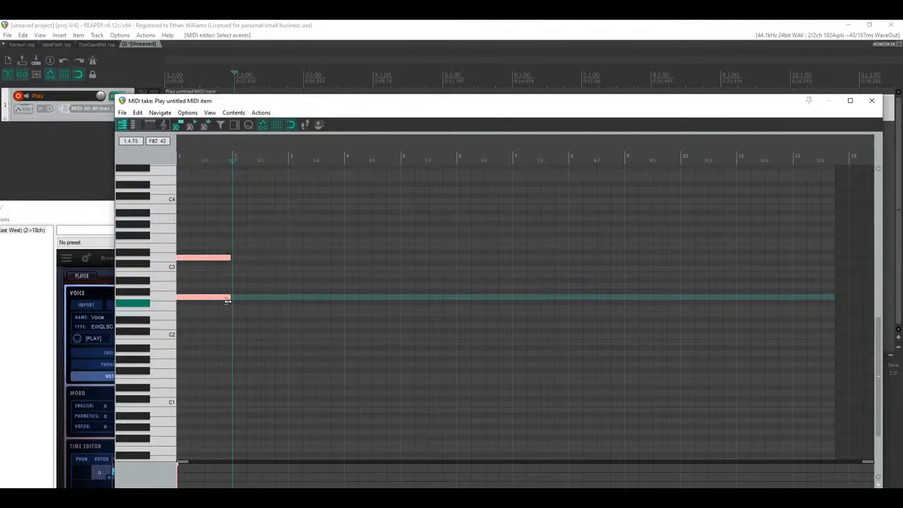
scroll(239, 259, up, 4)
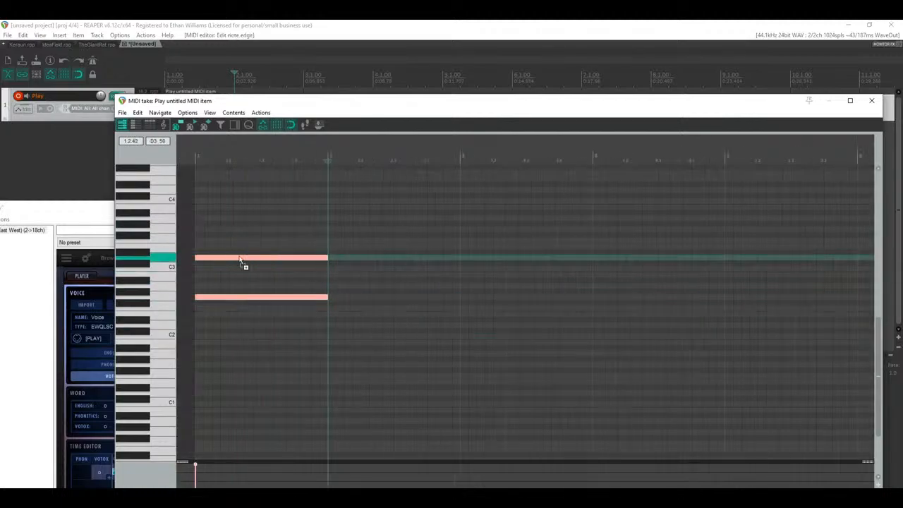
drag(245, 261, 502, 276)
click(502, 309)
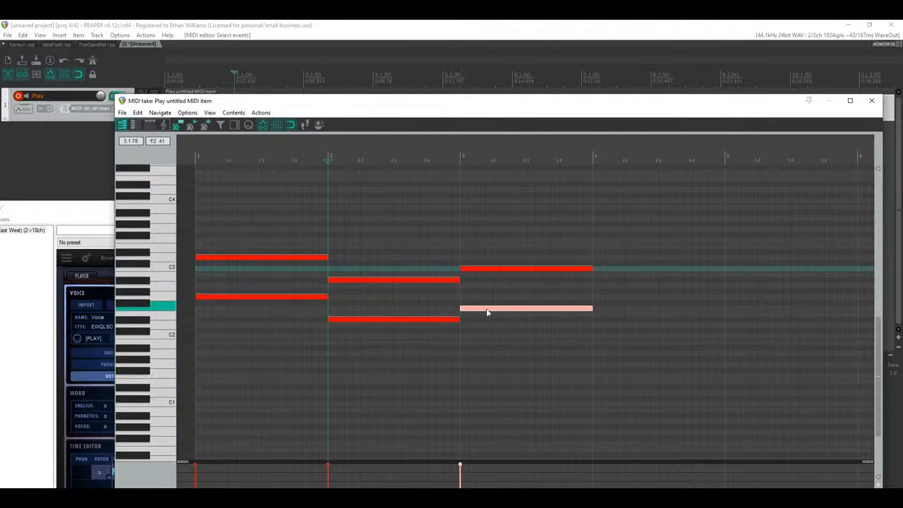
Step: Add one-measure F2 and A2 notes in measure 4 and play the four chords from measure 1
drag(374, 105, 378, 57)
click(527, 220)
drag(529, 223, 622, 259)
click(126, 464)
click(137, 464)
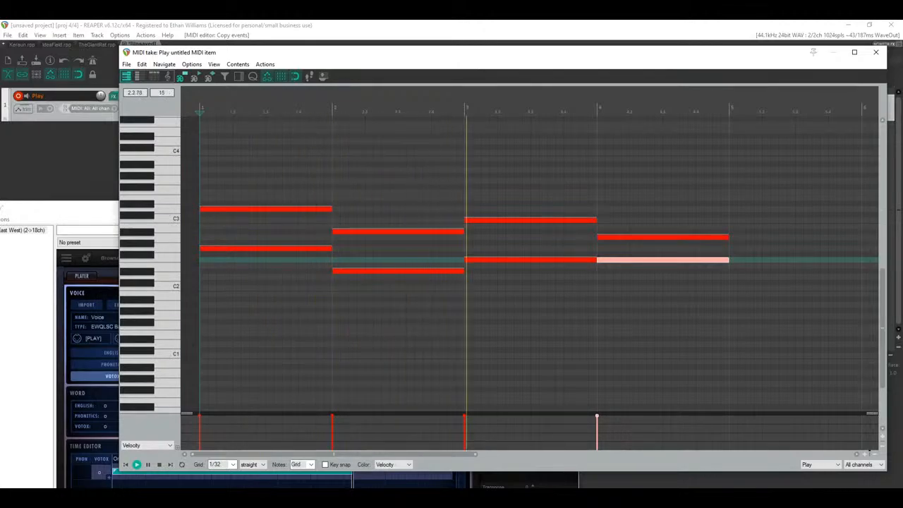
key(alt+Tab)
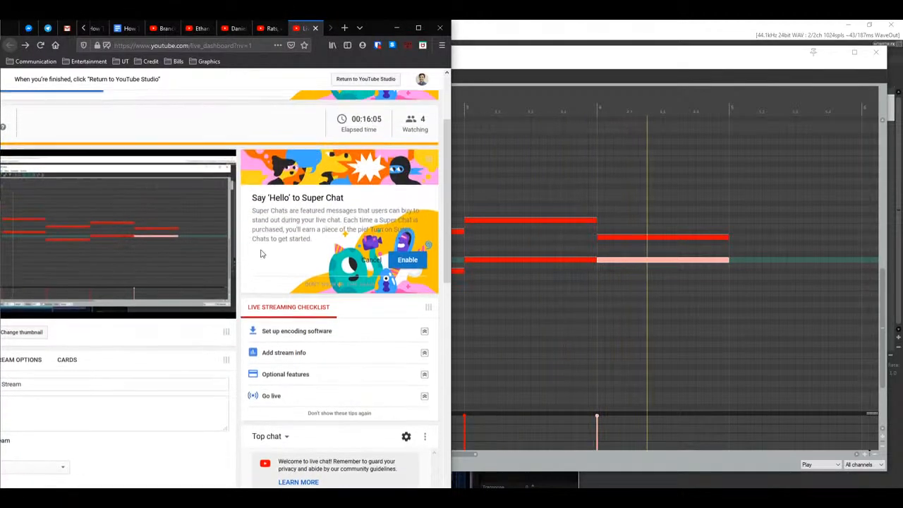
key(alt+Tab)
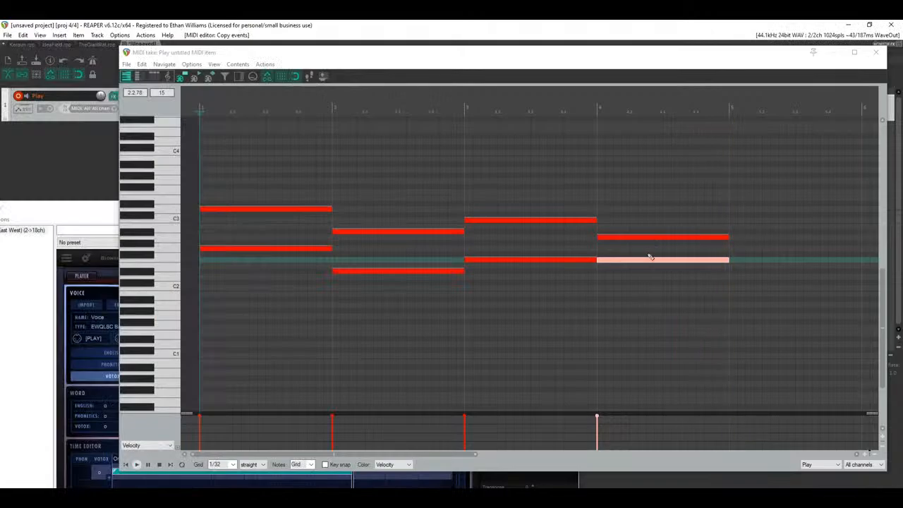
Step: Trim the end of the F2 note in measure 3 slightly, play the phrase from the start, and close the MIDI editor
click(638, 237)
click(614, 261)
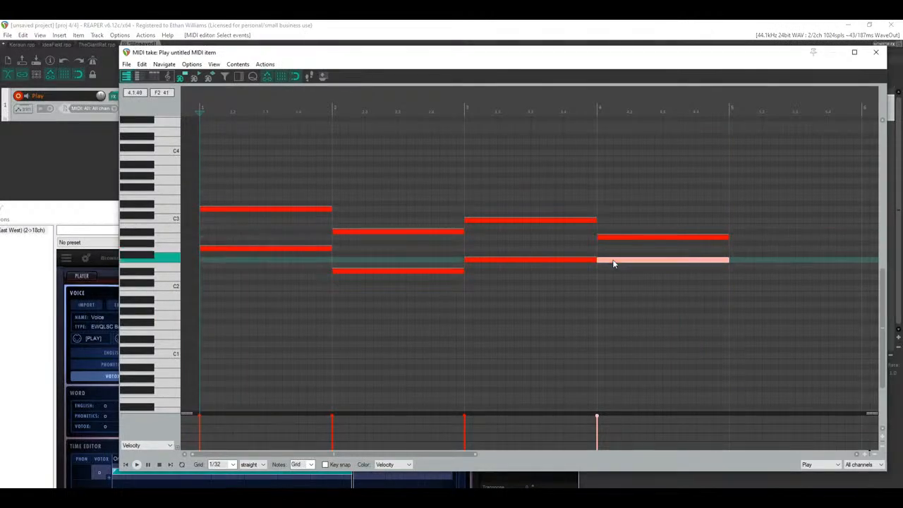
drag(585, 260, 588, 260)
key(space)
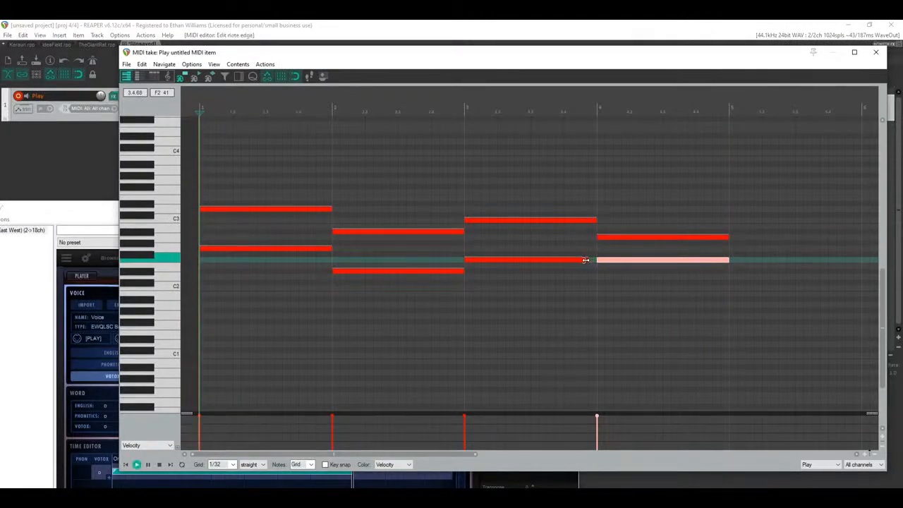
click(877, 53)
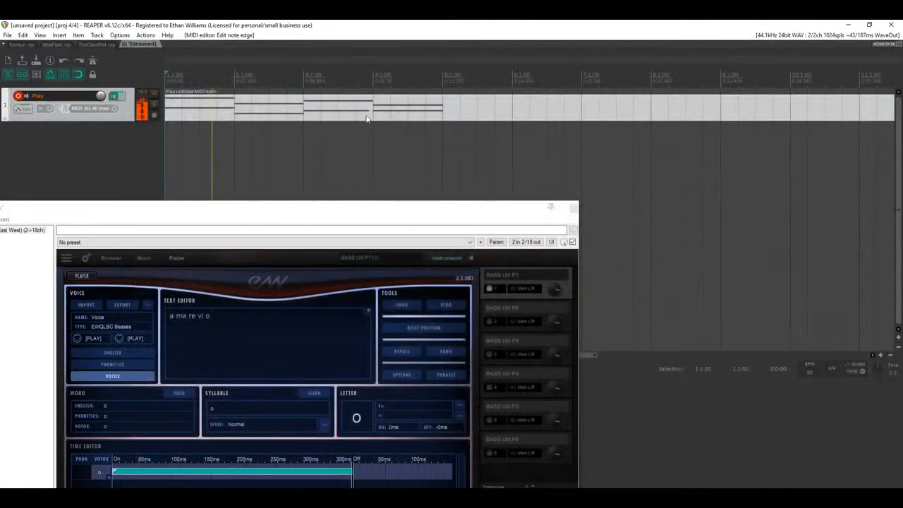
drag(353, 215, 649, 174)
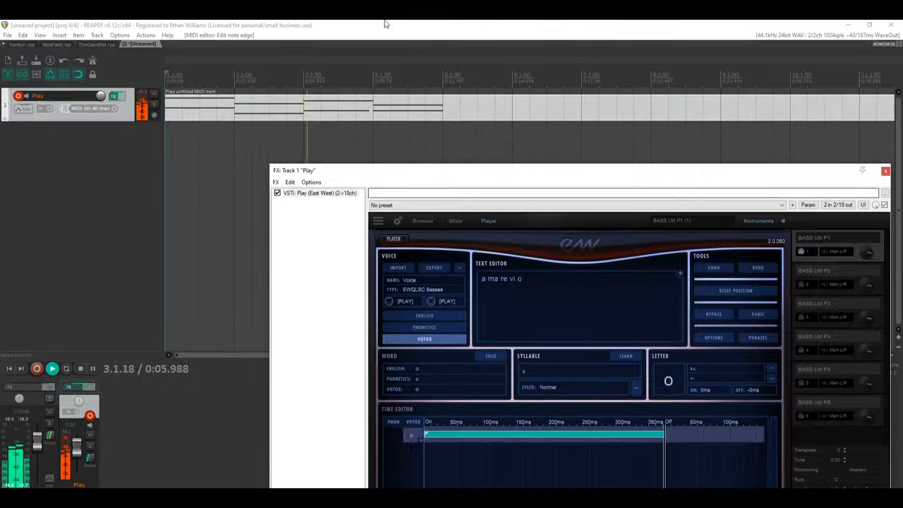
key(space)
right_click(86, 152)
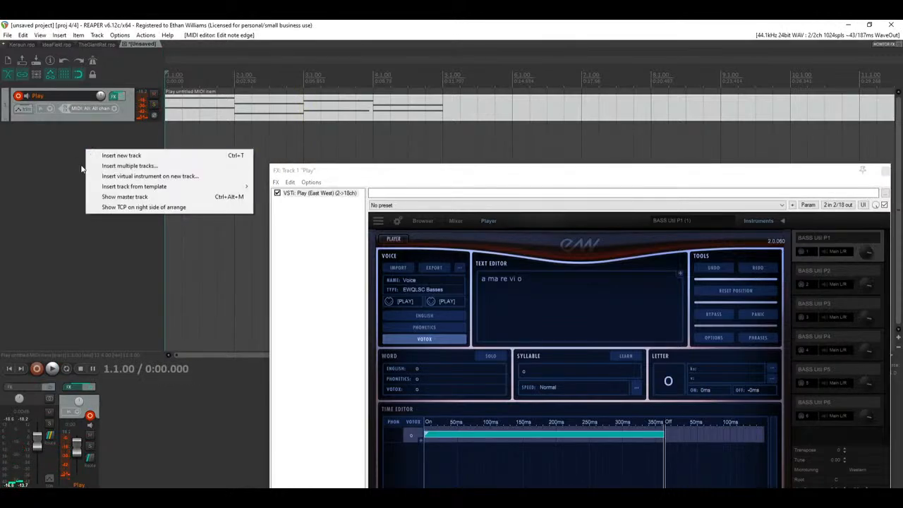
click(129, 176)
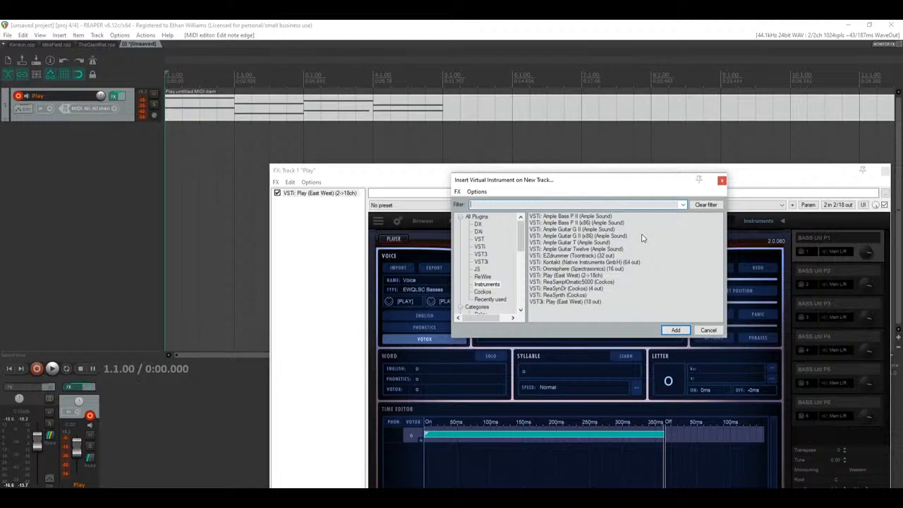
double_click(557, 302)
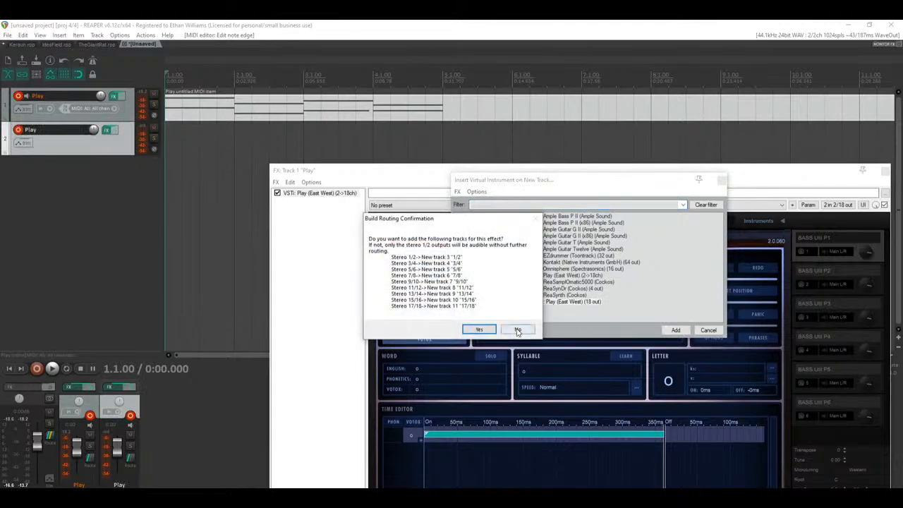
click(518, 329)
click(82, 151)
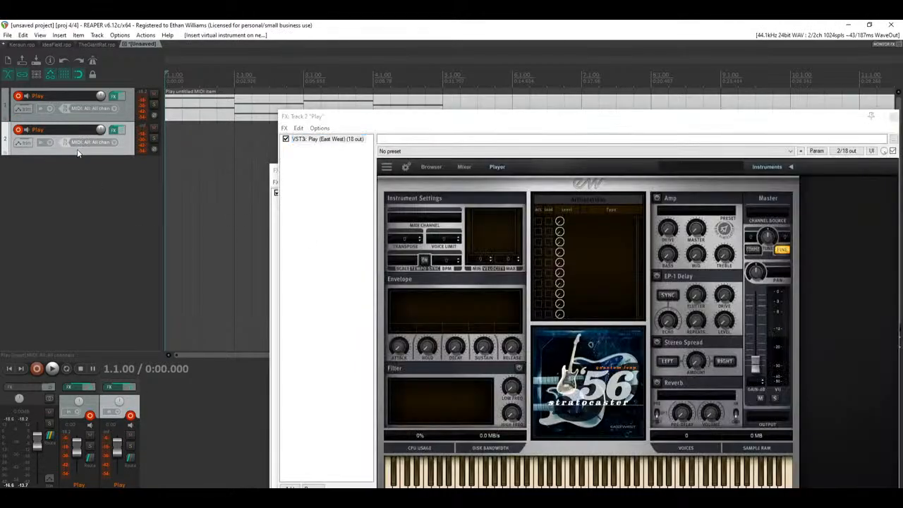
key(Delete)
click(436, 295)
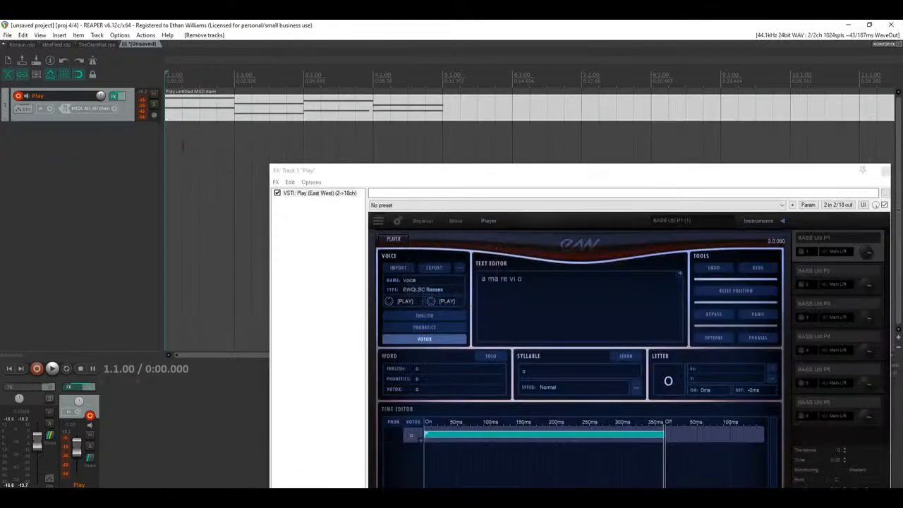
Step: Insert the VSTi Play (East West) (2->18ch) instrument on a new second track without adding the extra output tracks
right_click(84, 146)
click(141, 170)
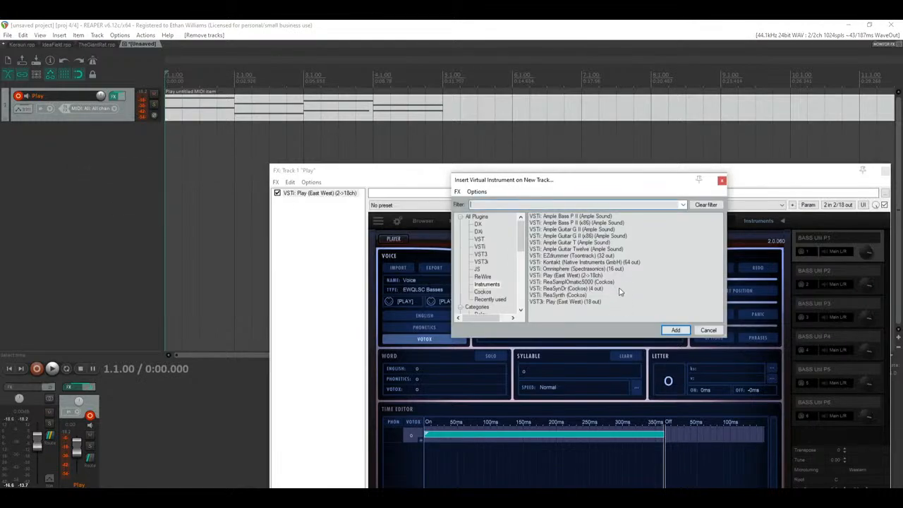
double_click(562, 281)
click(517, 328)
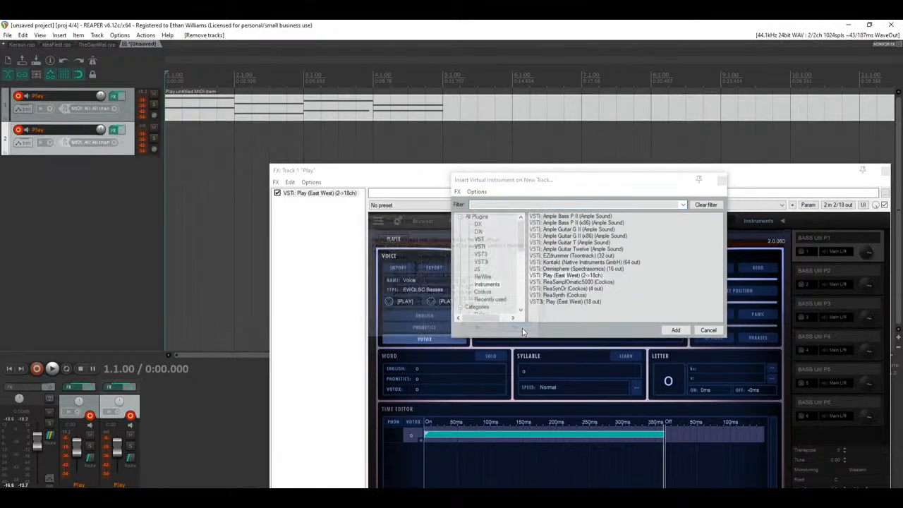
drag(522, 117, 330, 89)
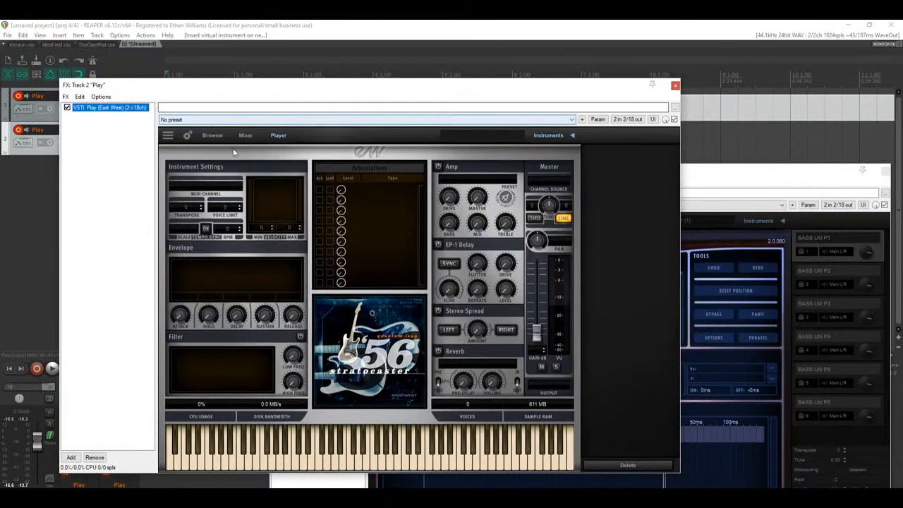
Step: Load Timp Crec L from the Gold Perc Drums folder of EW Symphonic Orchestra Gold Complete
click(210, 135)
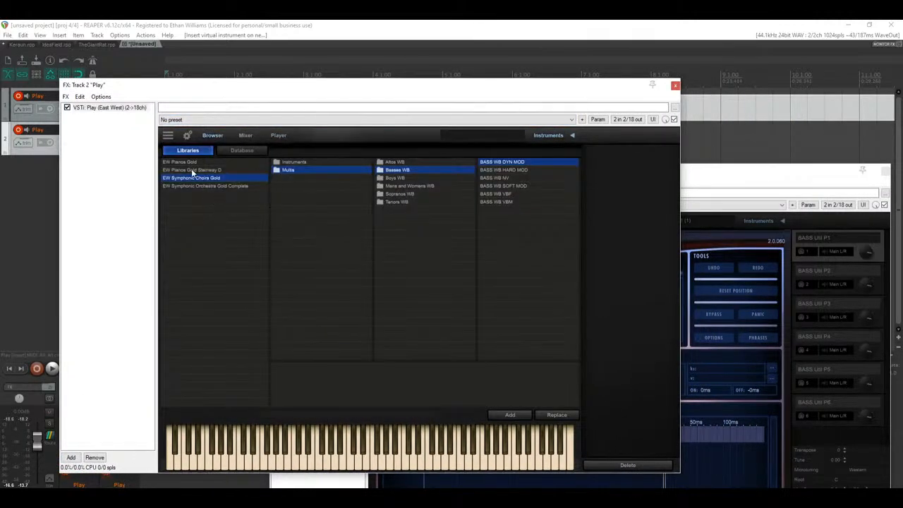
click(207, 185)
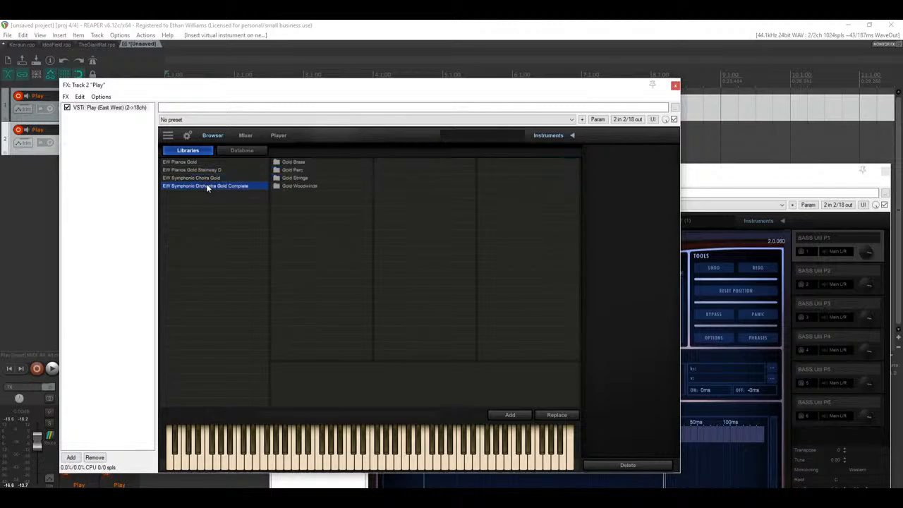
click(300, 165)
click(309, 171)
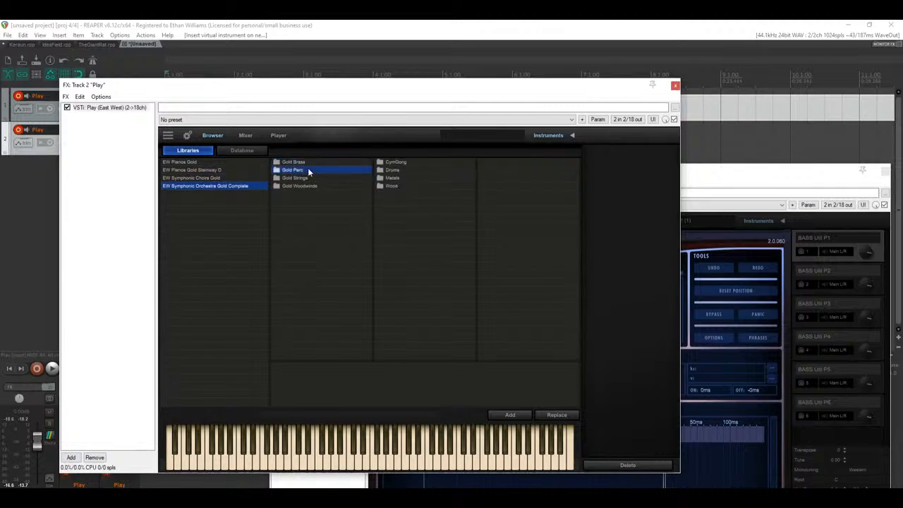
click(397, 171)
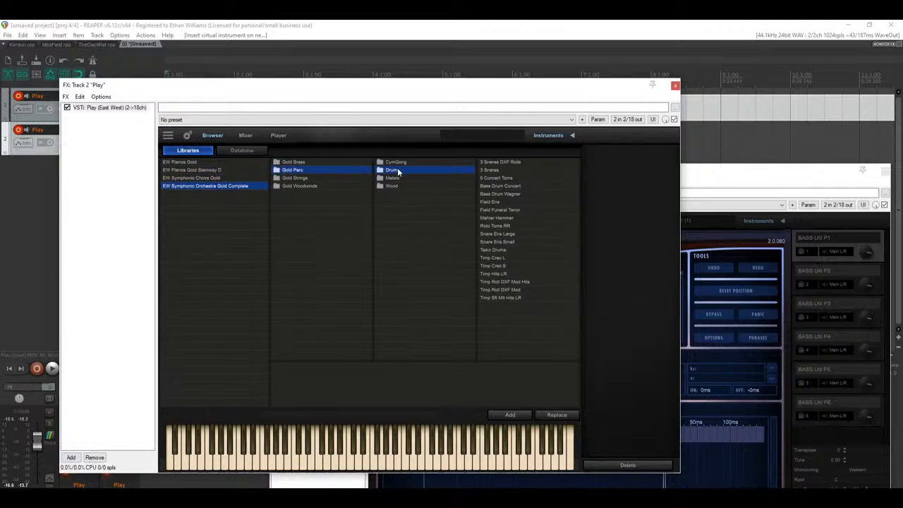
click(504, 259)
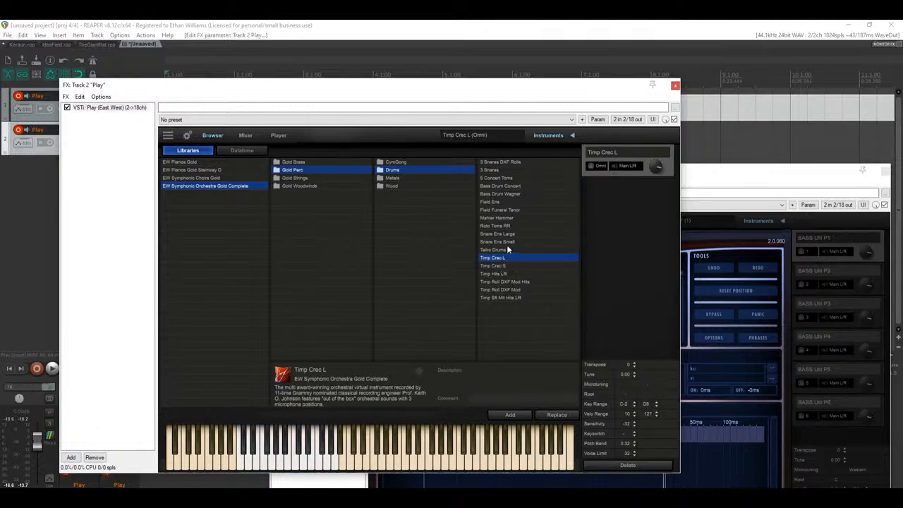
Step: Add Timp Hits LR to the same Play instance, setting Timp Crec L to MIDI channel 1 and Timp Hits LR to channel 2
click(510, 272)
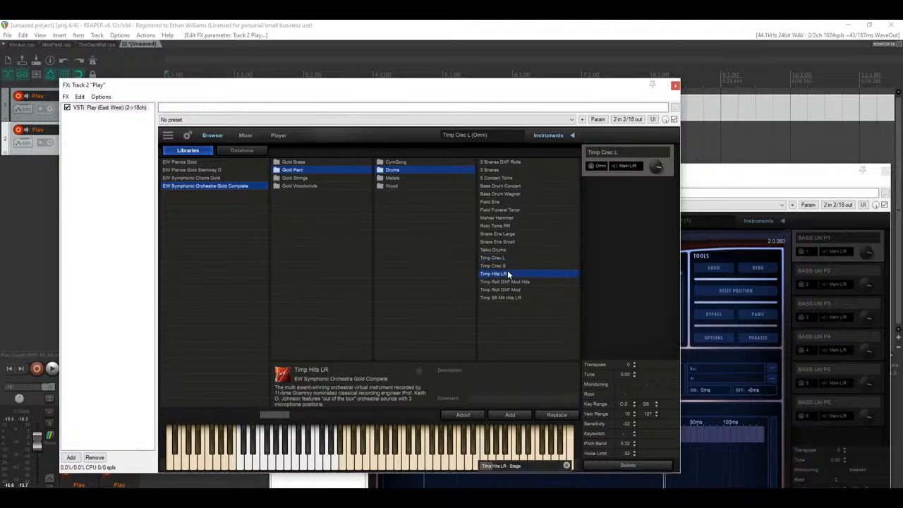
click(505, 259)
click(505, 275)
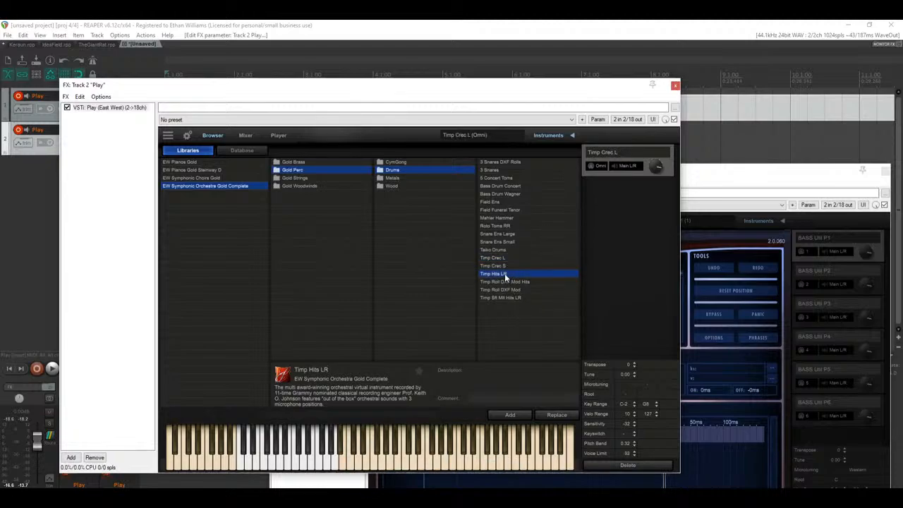
click(506, 414)
click(601, 166)
click(604, 195)
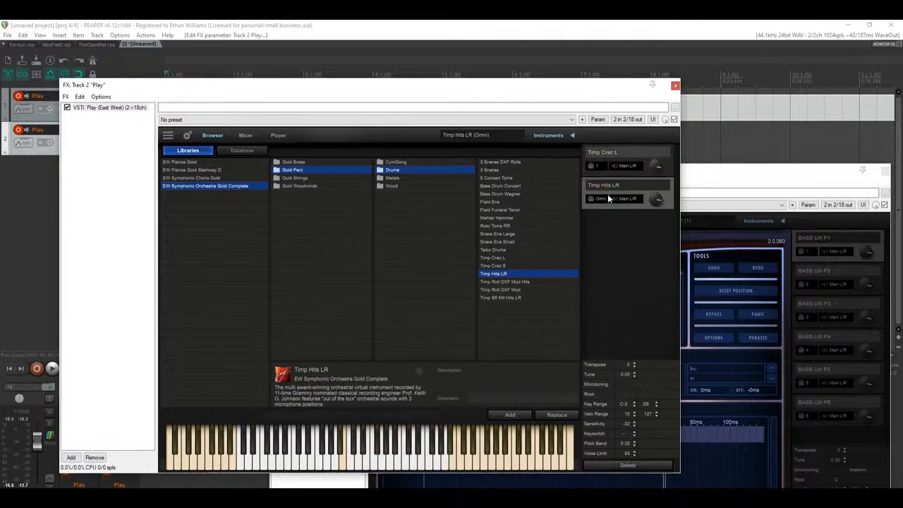
click(600, 199)
click(604, 236)
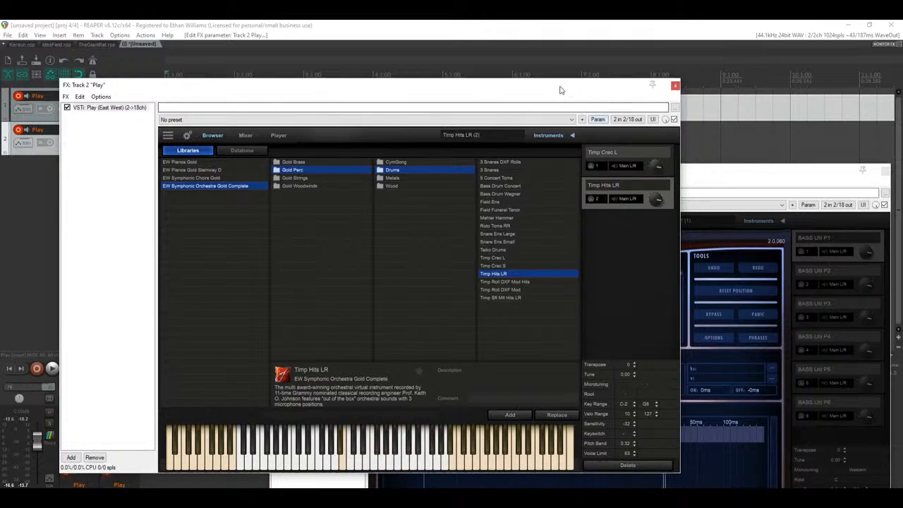
Step: Add a new track nested under the second Play track and name it Timpani Crec 1
drag(562, 90, 589, 257)
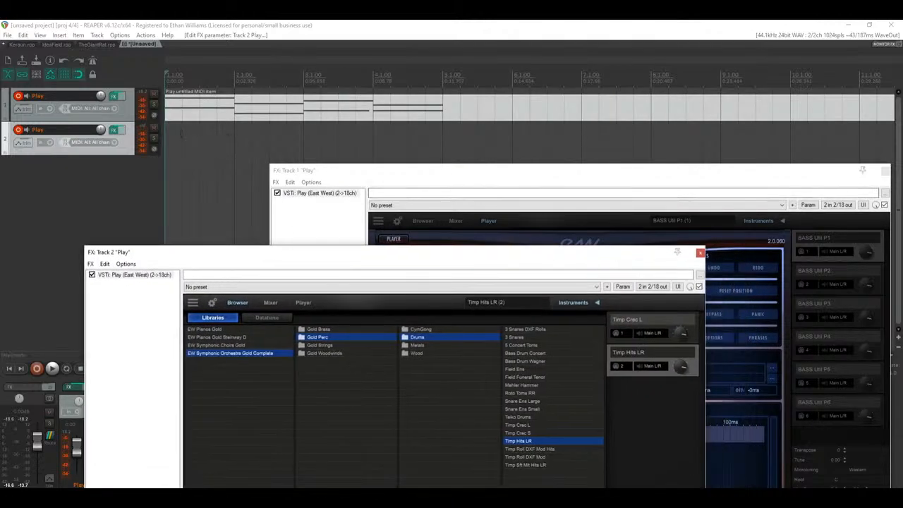
drag(167, 142, 179, 142)
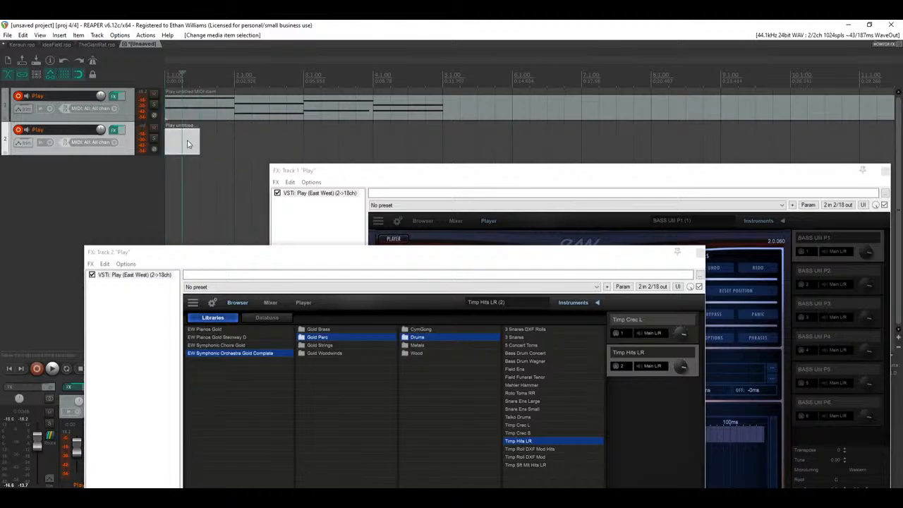
key(Delete)
click(99, 179)
double_click(98, 179)
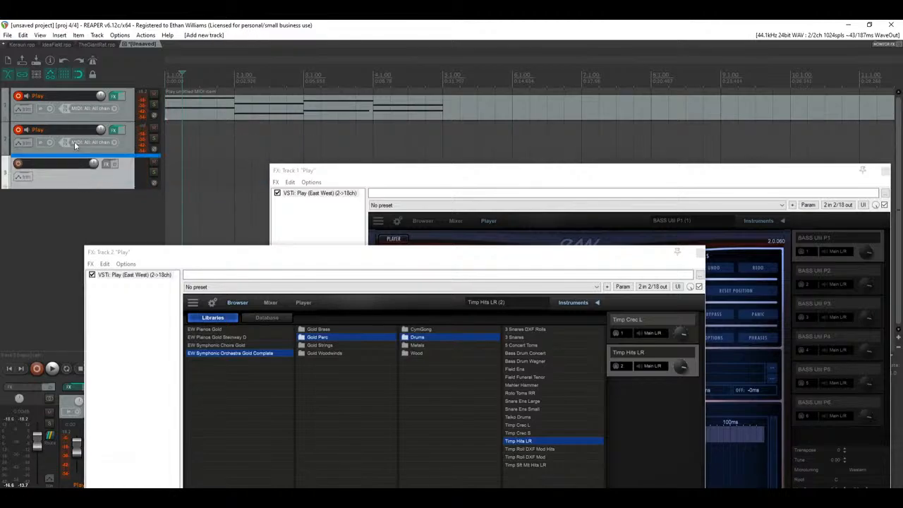
drag(74, 169, 112, 169)
double_click(78, 165)
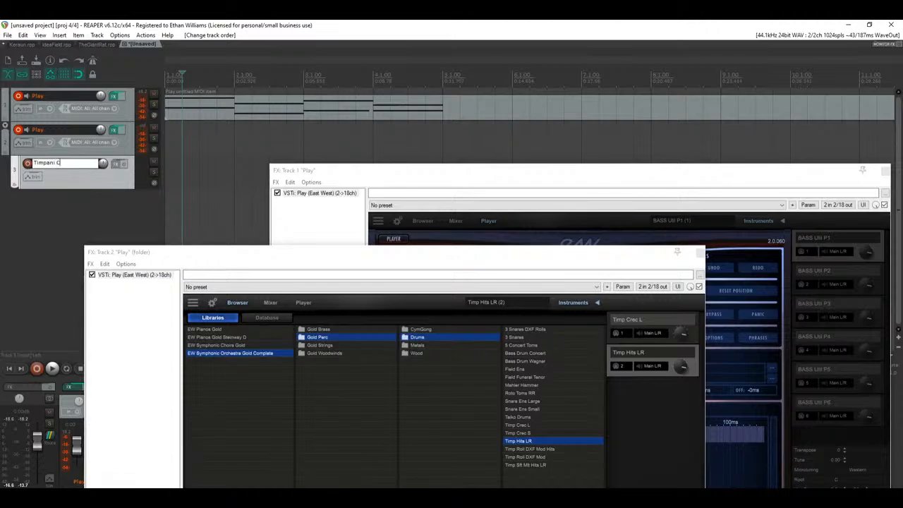
text(Timpani Crec 1)
key(Return)
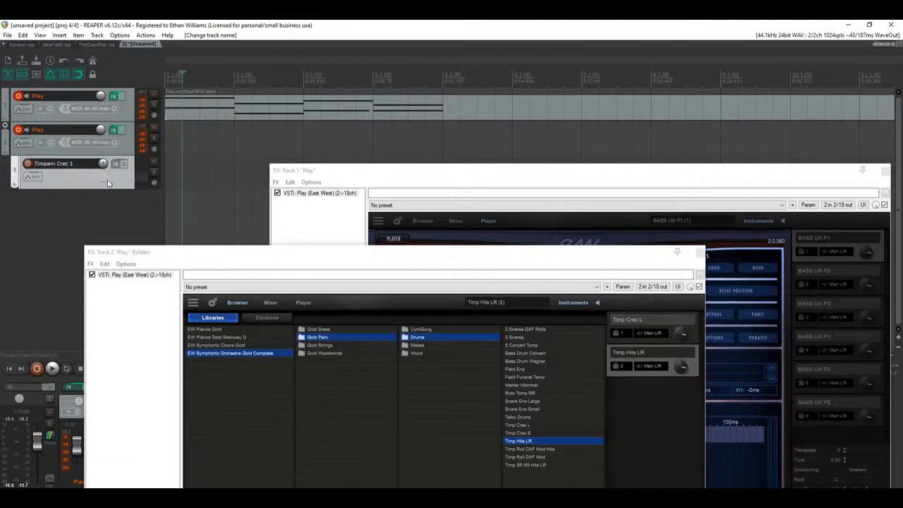
Step: Duplicate the Timpani Crec 1 track inside the same folder and rename the copy Timpani 2
key(ctrl+v)
drag(63, 185, 65, 190)
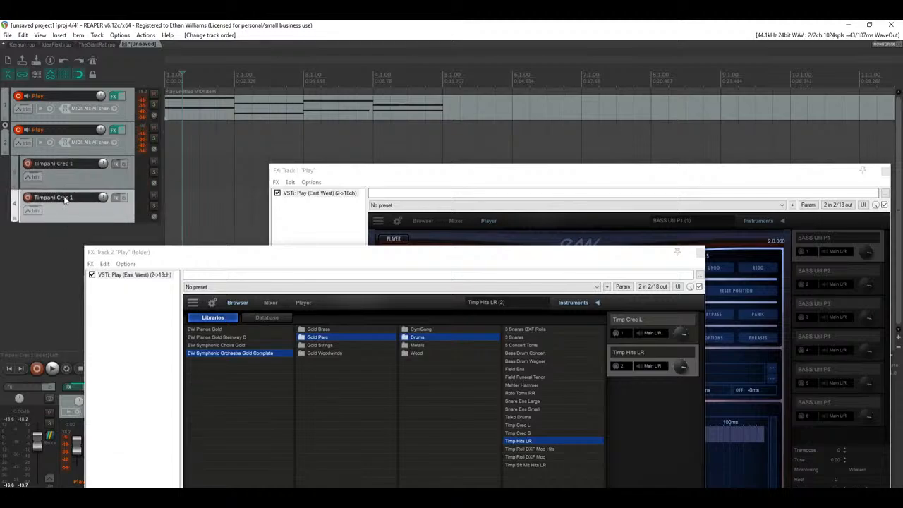
double_click(82, 197)
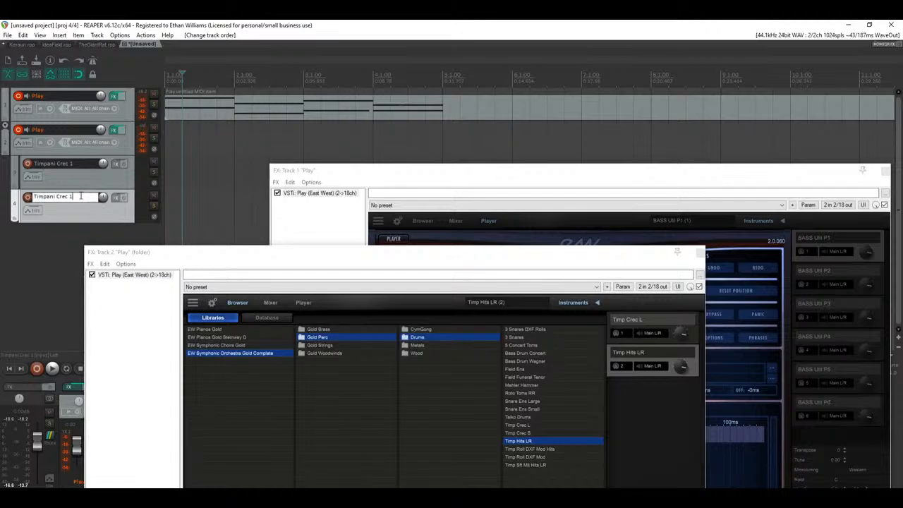
text(2)
key(Return)
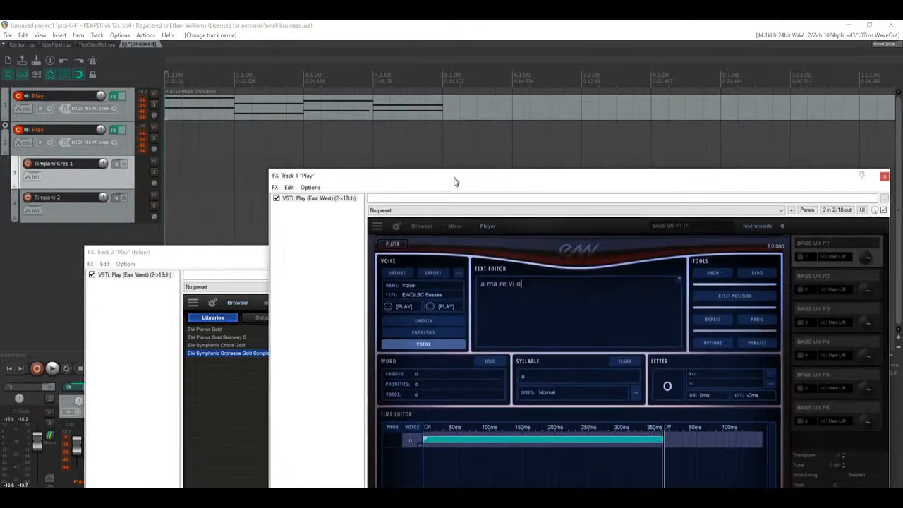
Step: Move the plugin windows off the arrangement and draw a 12-measure MIDI item from measure 1 on Timpani Crec 1
drag(453, 181, 343, 341)
click(400, 261)
drag(399, 260, 389, 384)
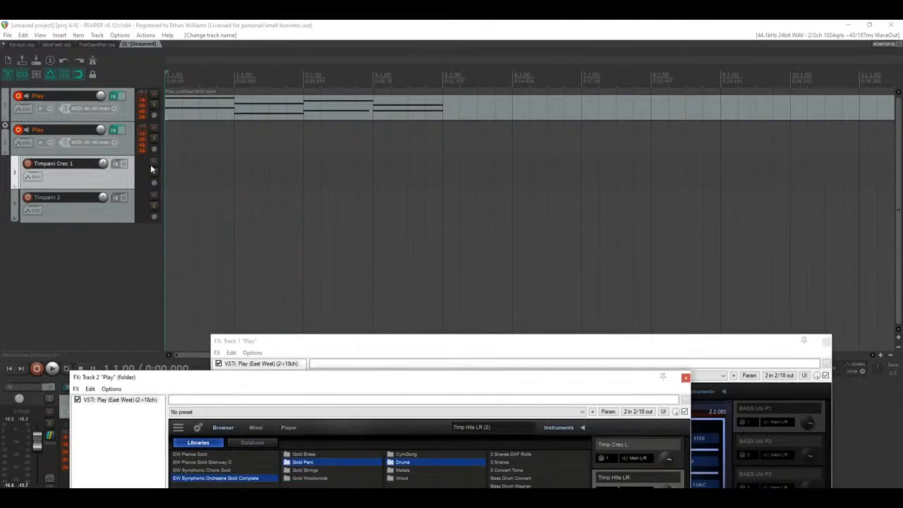
mouse_move(167, 171)
mouse_down()
mouse_move(859, 188)
mouse_move(802, 188)
mouse_up()
scroll(161, 171, down, 5)
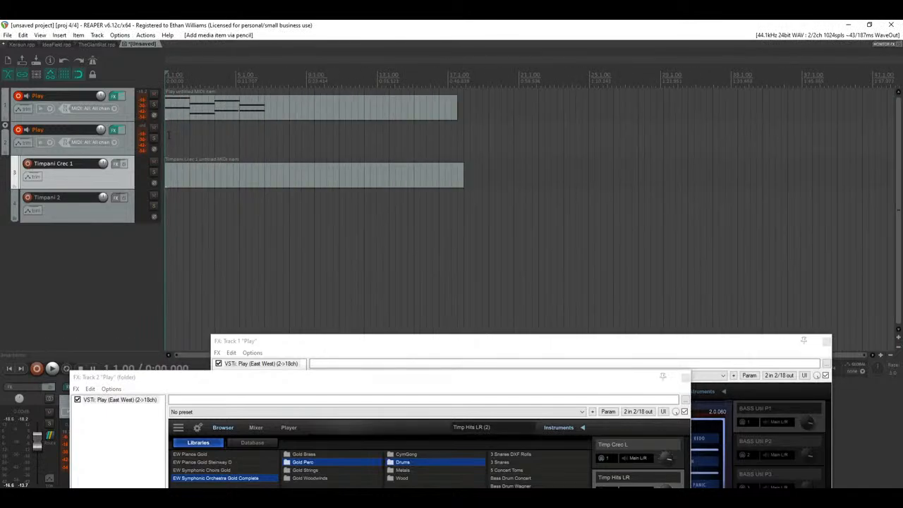
scroll(161, 171, up, 2)
Step: In the Timpani Crec 1 item, set the MIDI channel to 1 and draw a G3 note from measure 1 to measure 6
double_click(173, 175)
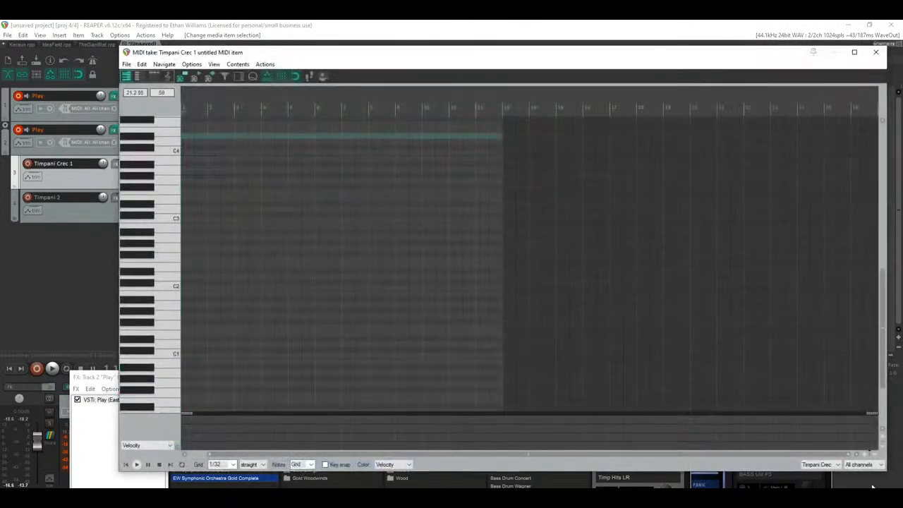
click(862, 464)
click(857, 358)
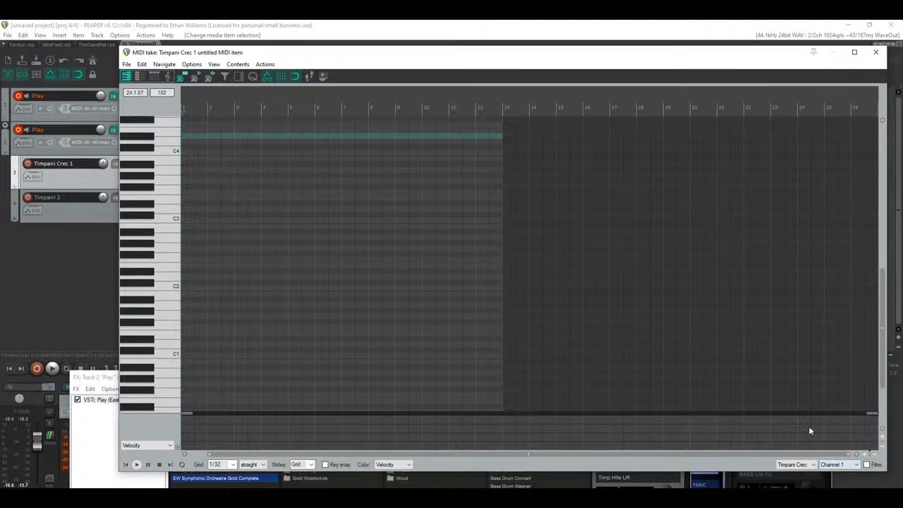
scroll(261, 223, up, 3)
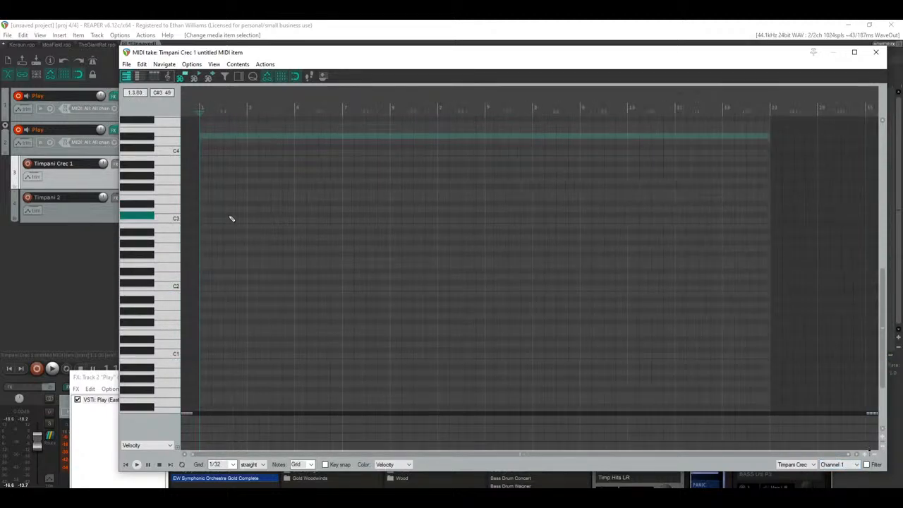
drag(203, 182, 425, 182)
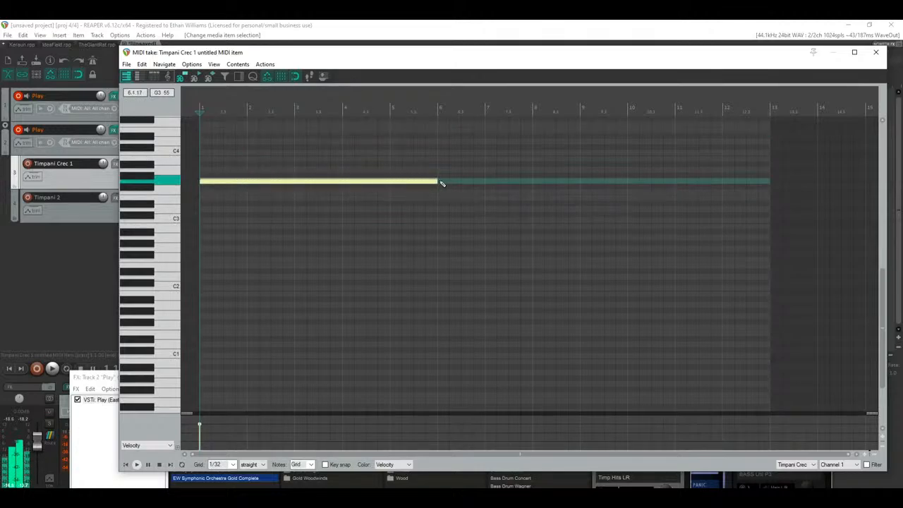
click(875, 52)
Step: Move the choir item to measure 6 and end both it and a new Timpani 2 MIDI item starting at measure 1 at measure 19
drag(197, 110, 373, 109)
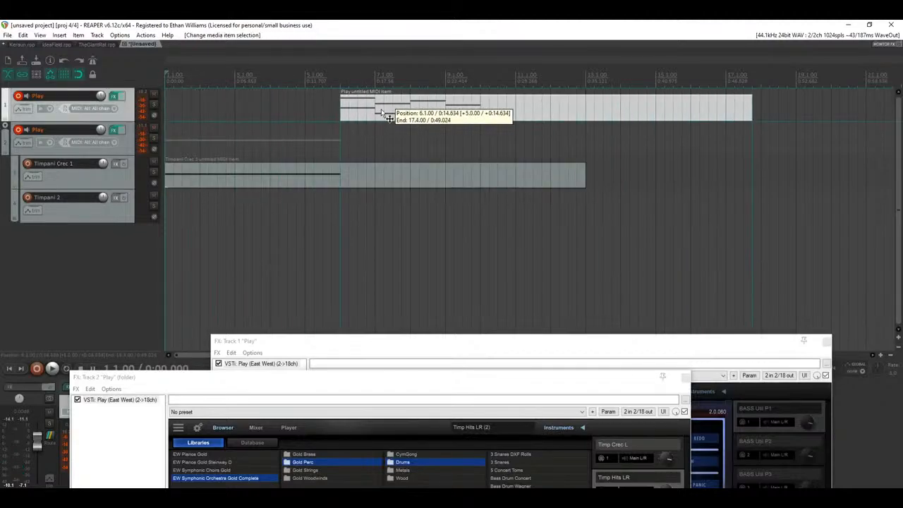
click(168, 201)
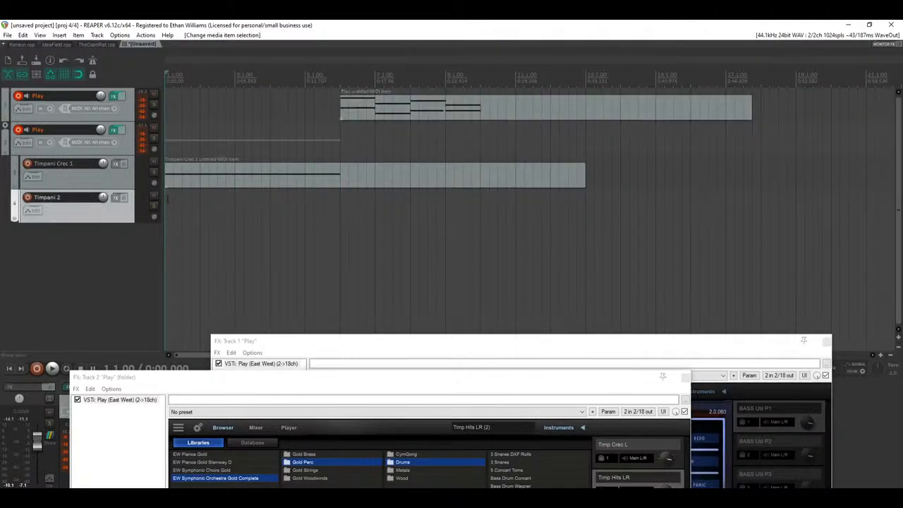
drag(184, 216, 797, 205)
drag(751, 112, 796, 112)
Step: In the Timpani 2 item, set the MIDI channel to 2 and draw a D4 note from measure 6 to measure 8
double_click(338, 214)
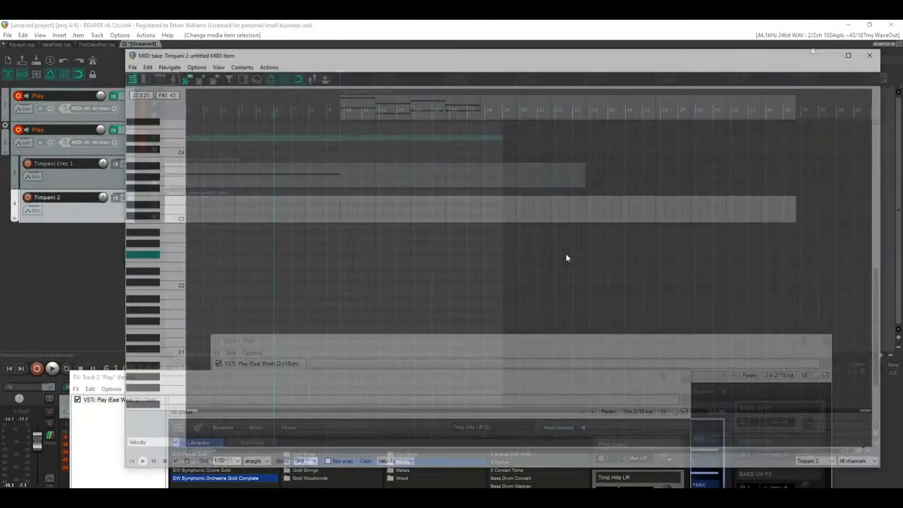
click(864, 465)
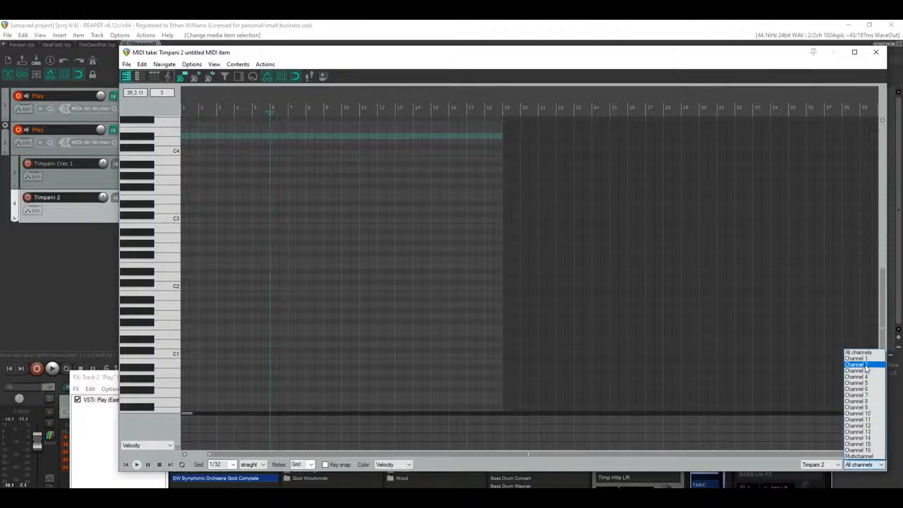
click(866, 366)
scroll(397, 282, up, 3)
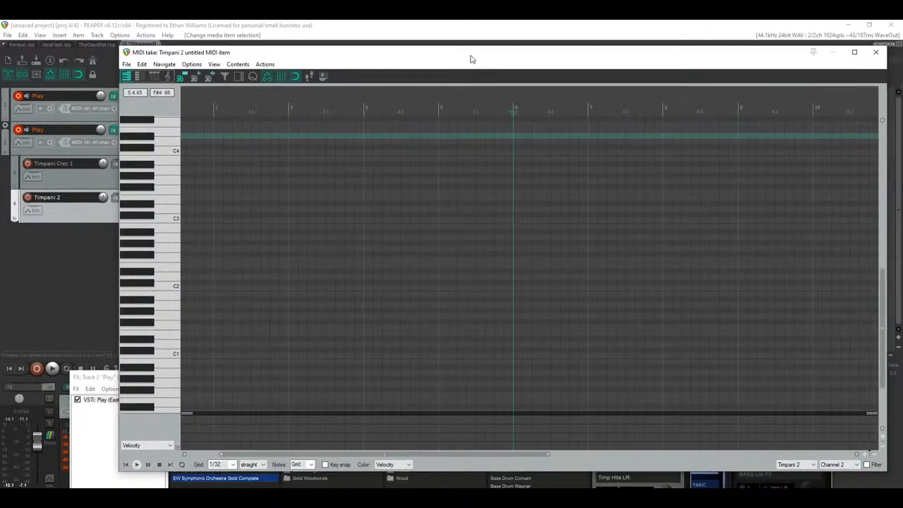
drag(472, 59, 448, 155)
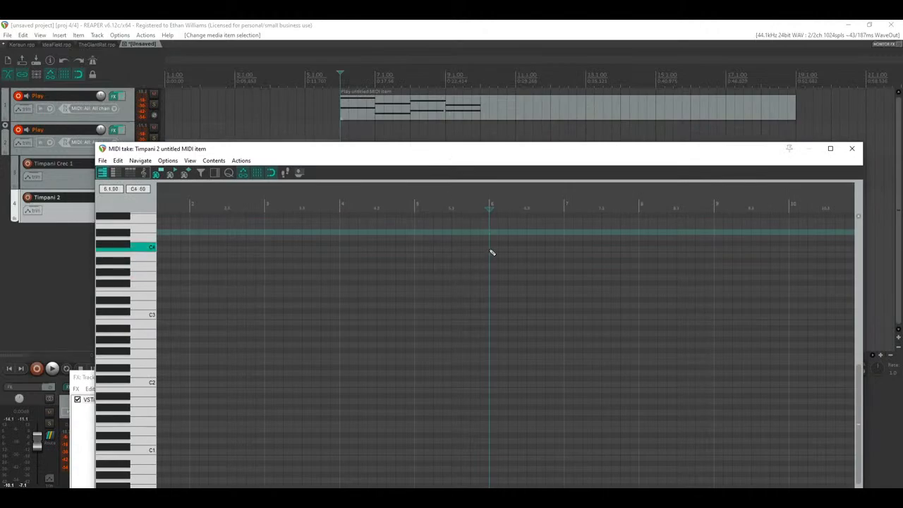
drag(492, 240, 644, 241)
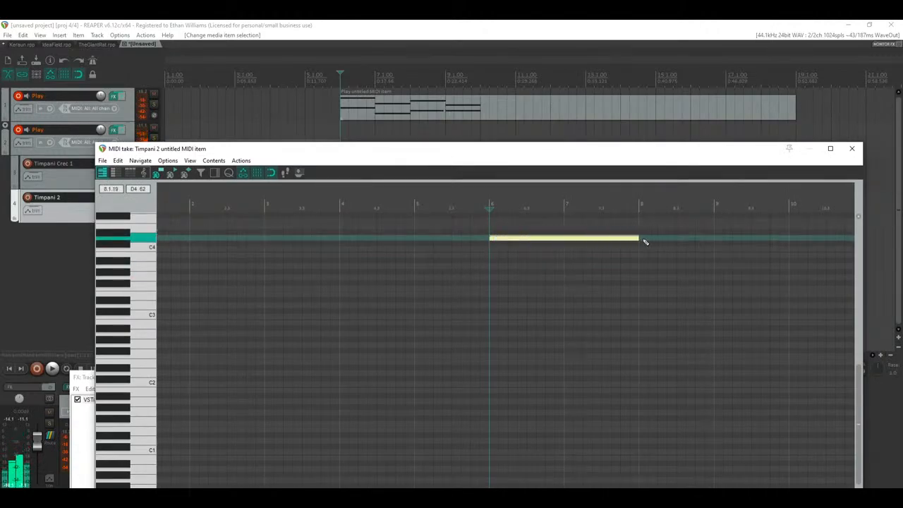
Step: Listen to the timpani crescendo from the start of the project and close the MIDI editor
click(9, 373)
key(space)
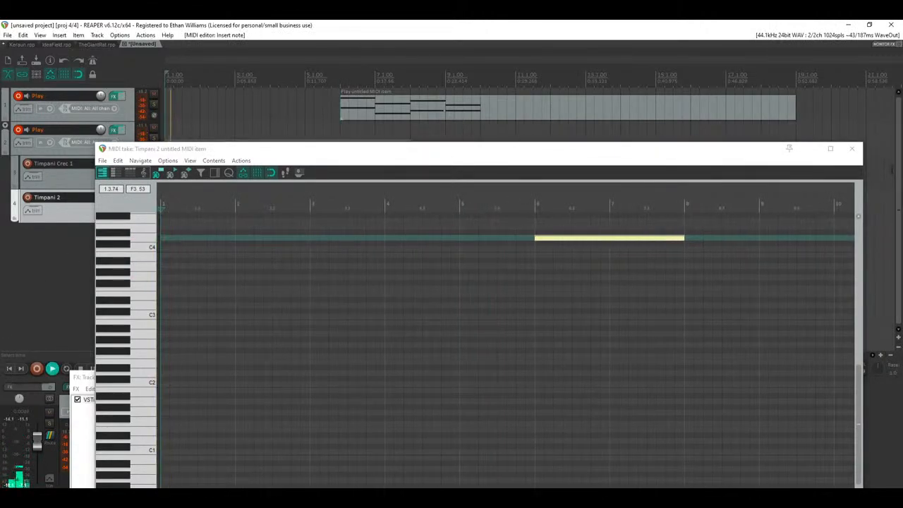
click(851, 148)
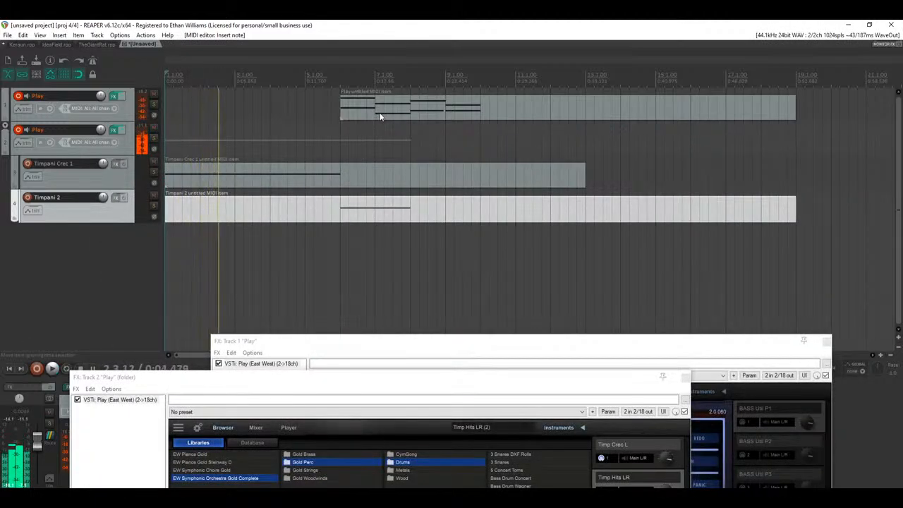
key(space)
Step: Move the choir item to measure 2, and trim the empty start of the Timpani 2 item so its note also starts at measure 2
drag(374, 115, 242, 119)
click(385, 210)
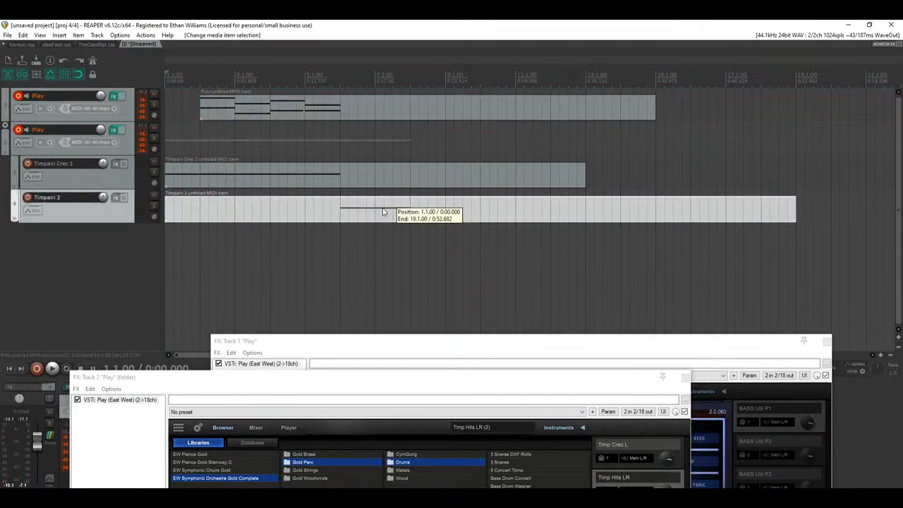
drag(166, 211, 208, 224)
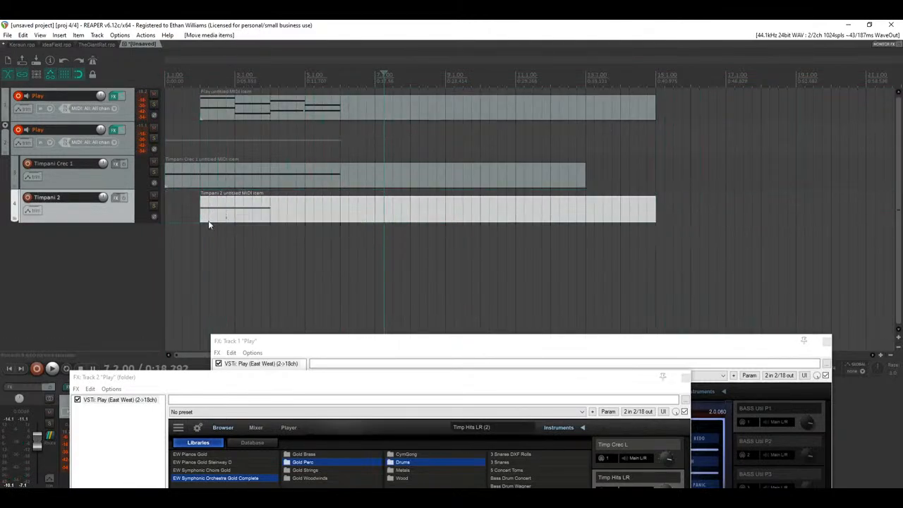
Step: Play from the start, trim the Timpani Crec 1 item to end at measure 2, and close the timpani Play window
click(9, 367)
key(space)
drag(584, 177, 201, 179)
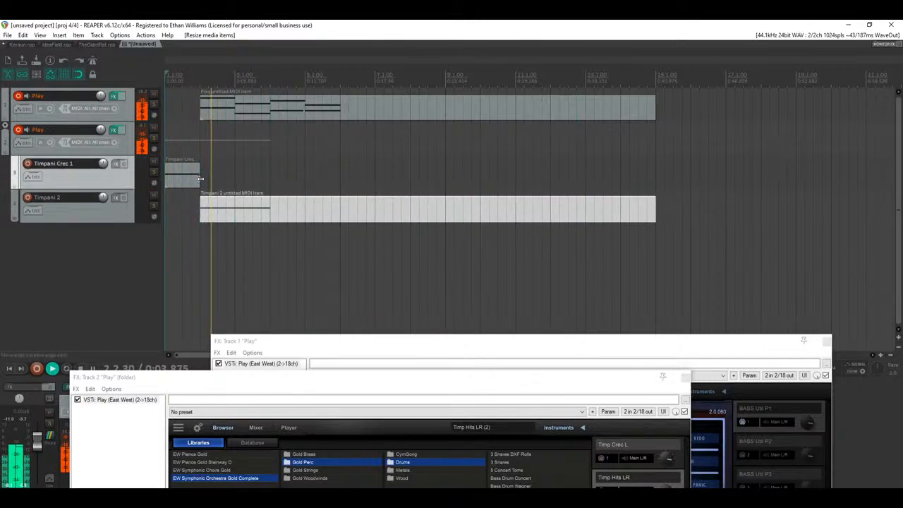
click(684, 377)
Step: In the Timpani 2 item, end the D4 note at beat 4 of measure 3 and add D4 notes on that beat and through measure 4
double_click(353, 211)
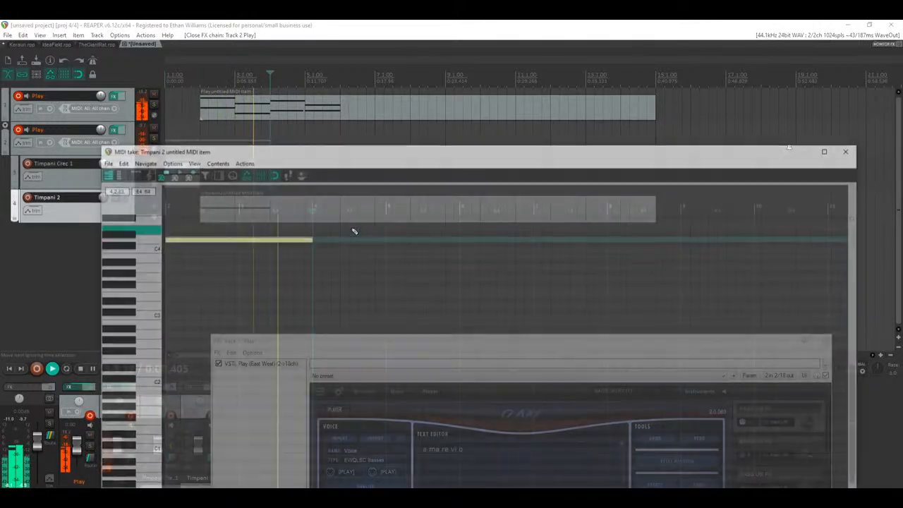
key(space)
scroll(360, 244, up, 3)
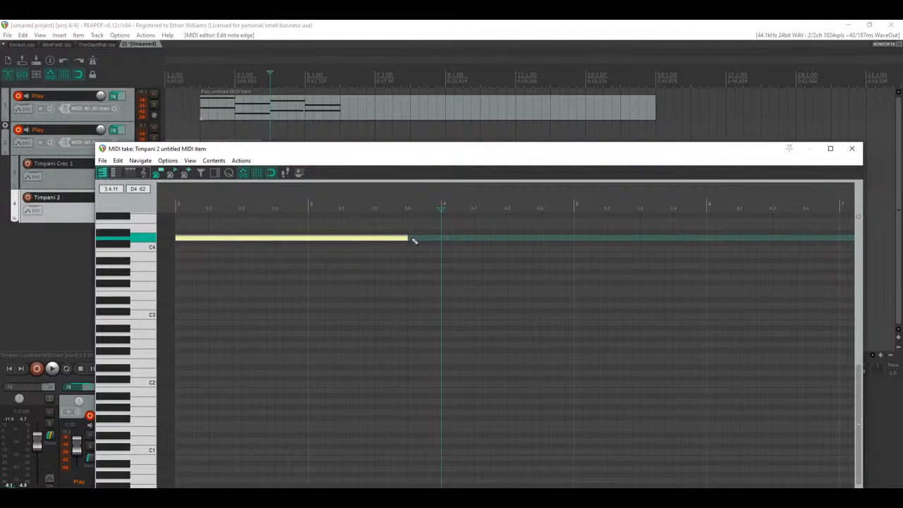
drag(415, 241, 438, 242)
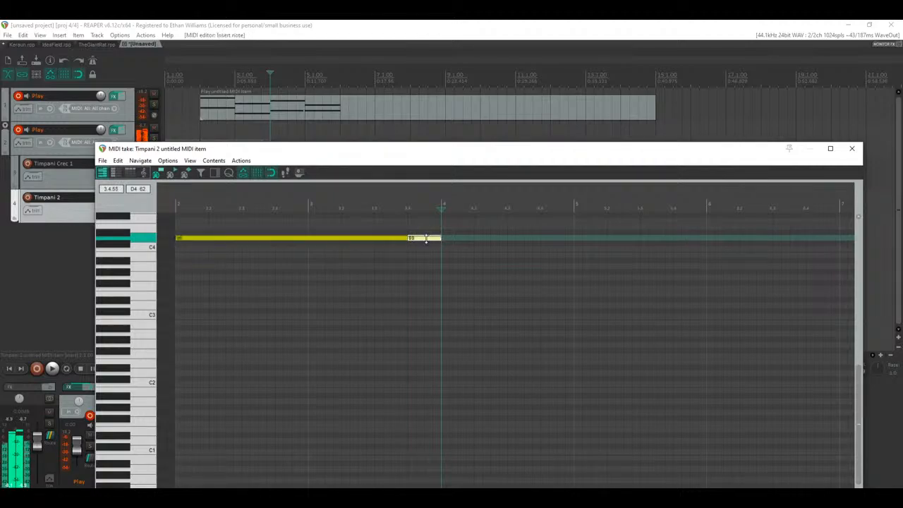
drag(421, 242, 576, 243)
click(459, 232)
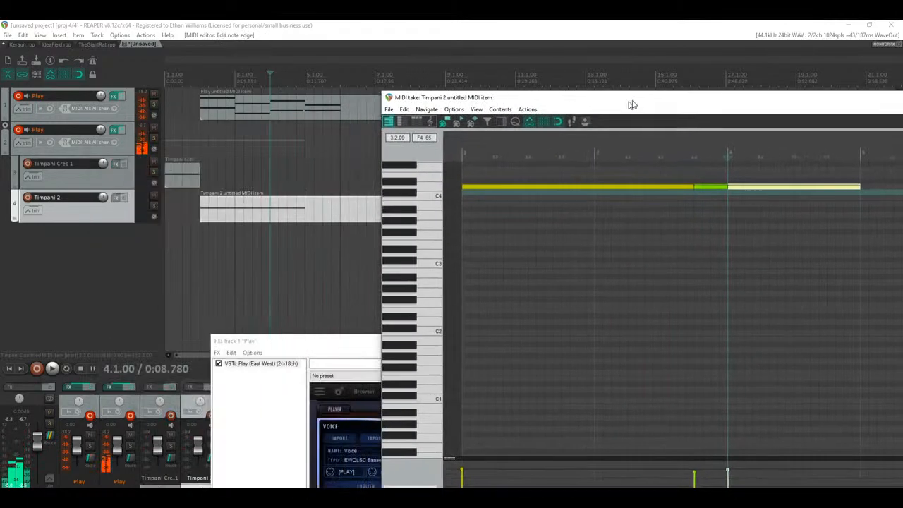
Step: Play from the start and halve the short D4 note ending measure 3, extending the preceding D4 note to meet its new start
click(8, 368)
key(space)
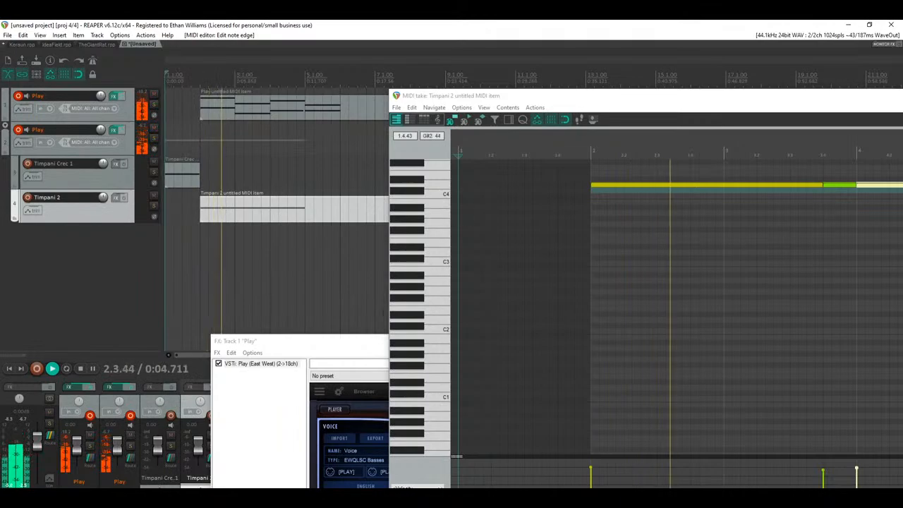
drag(295, 344, 238, 266)
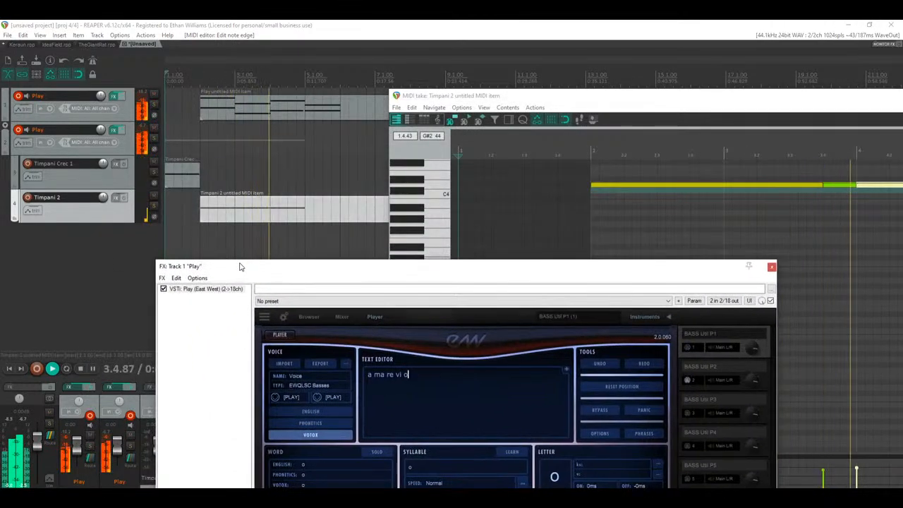
drag(612, 97, 480, 92)
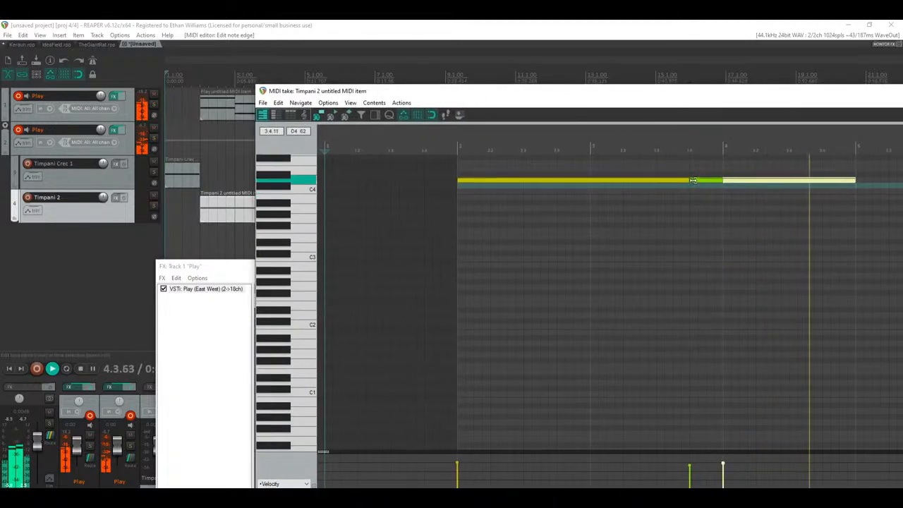
drag(690, 181, 710, 181)
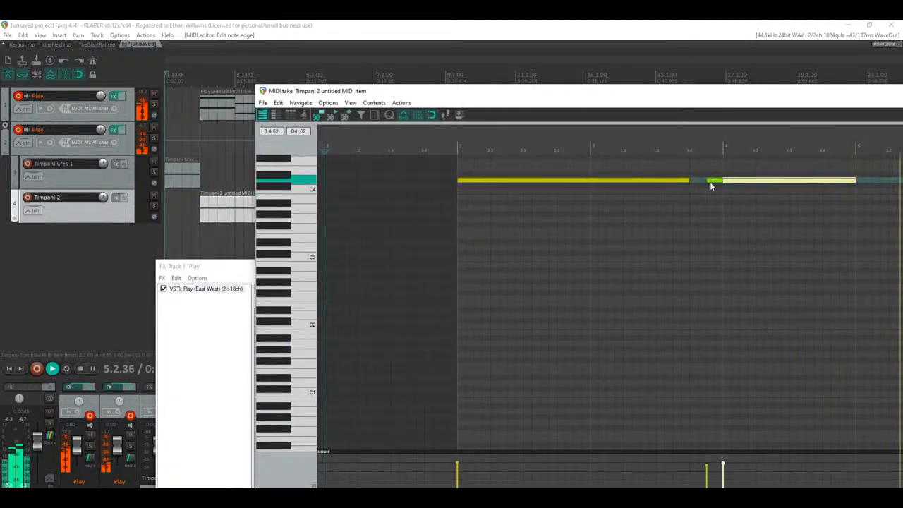
drag(683, 95, 343, 217)
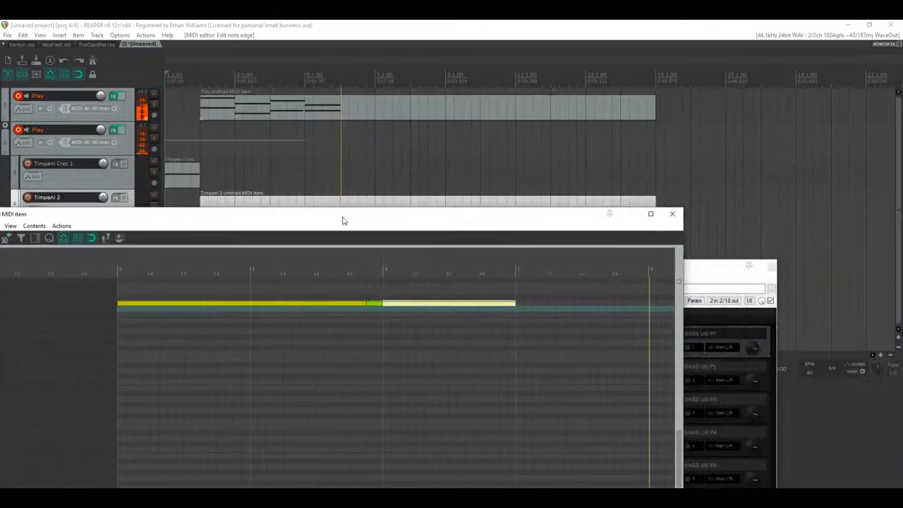
Step: Close the MIDI editor and the choir track's Play window, and stop playback
click(673, 213)
drag(503, 278, 591, 135)
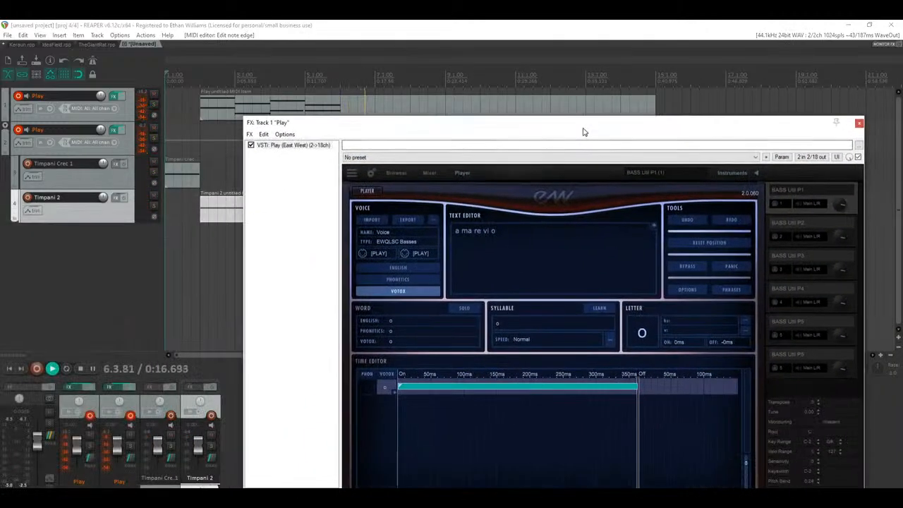
click(856, 124)
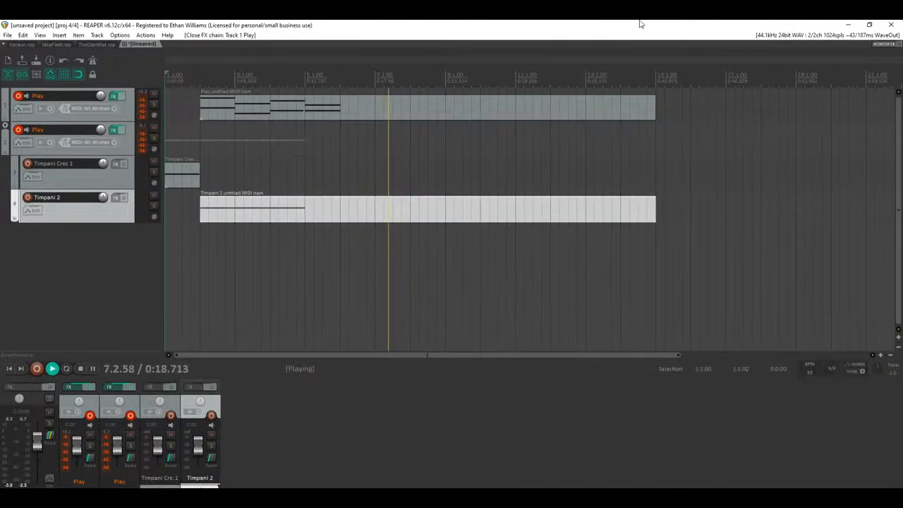
key(space)
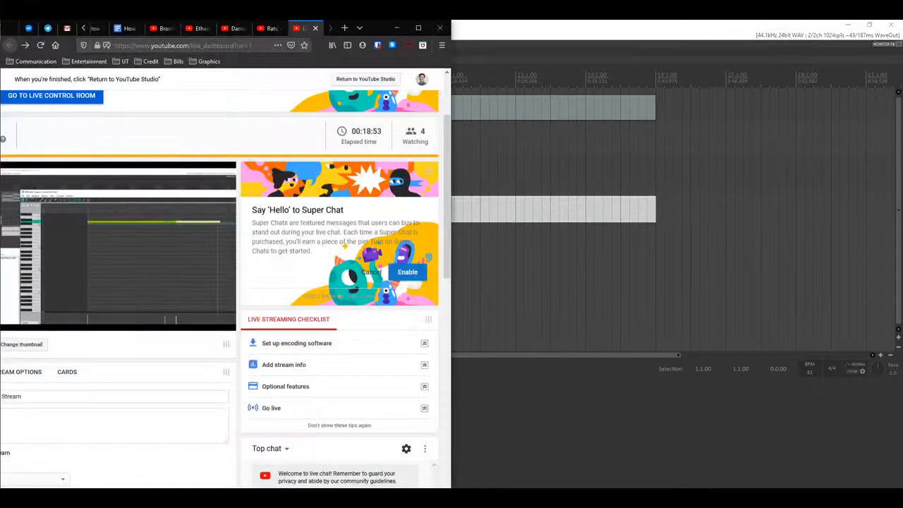
Step: Switch to the YouTube live dashboard in the browser, check the live chat, and return to REAPER
key(alt+Tab)
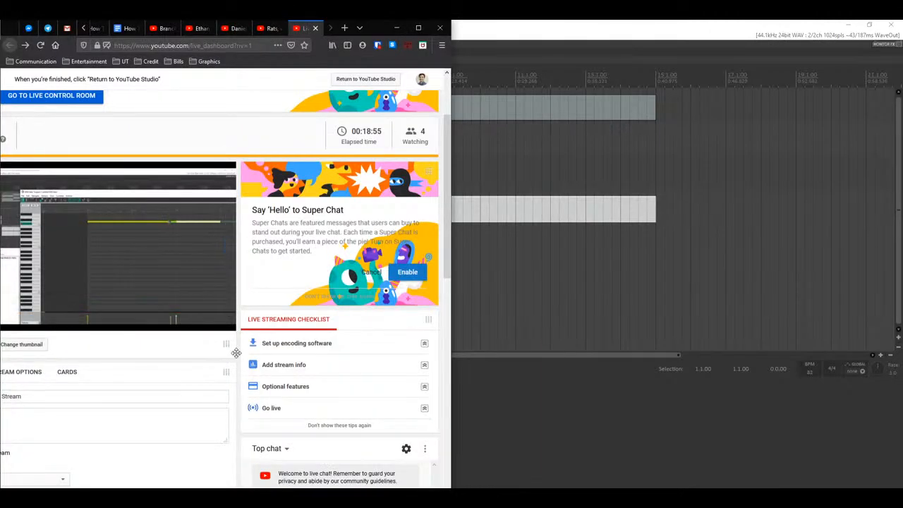
scroll(243, 342, down, 3)
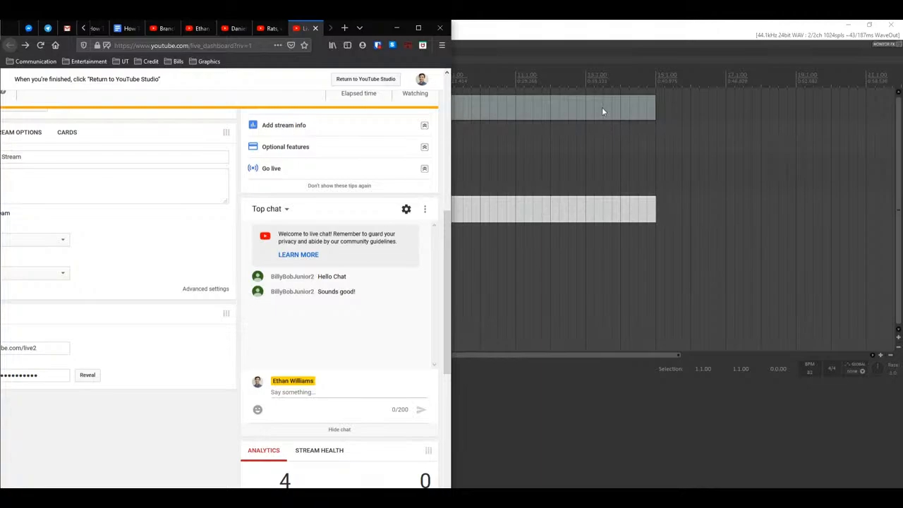
click(603, 24)
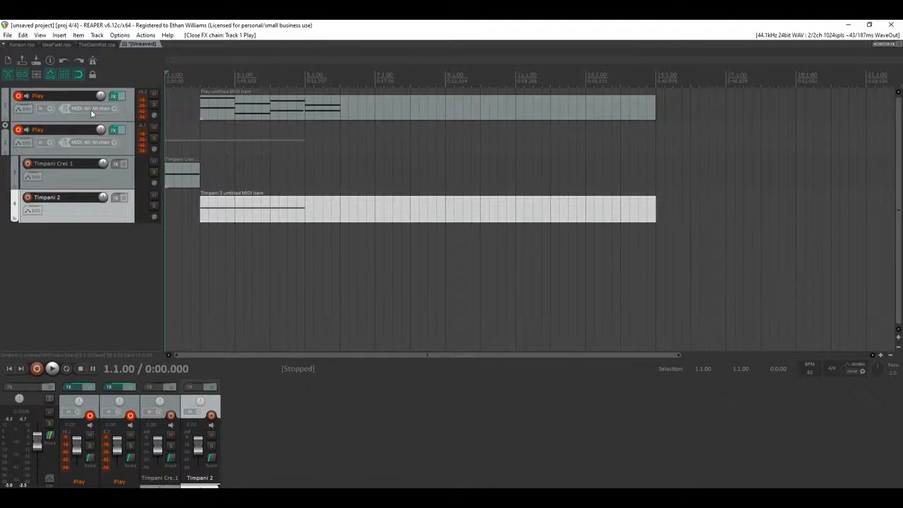
Step: Open the choir track's Play instrument and rename that track Choirs
click(113, 96)
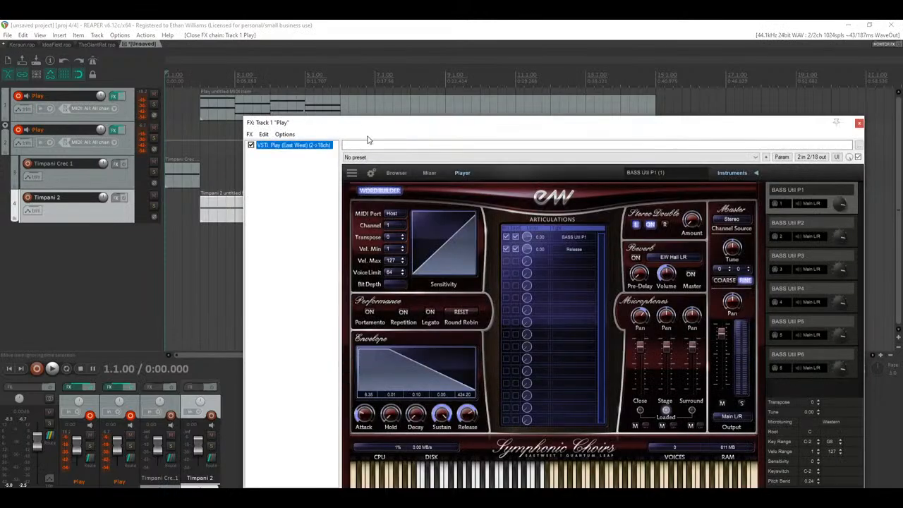
double_click(64, 96)
text(Cho)
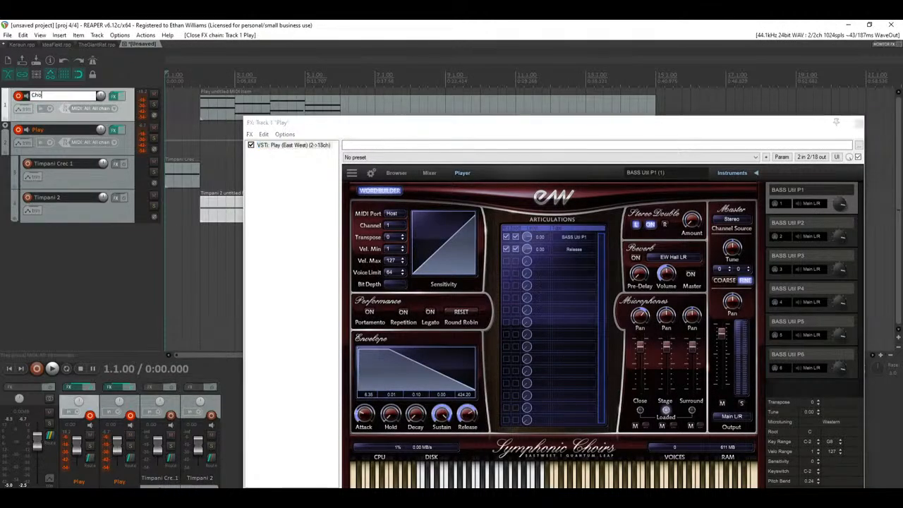
text(irs)
double_click(60, 130)
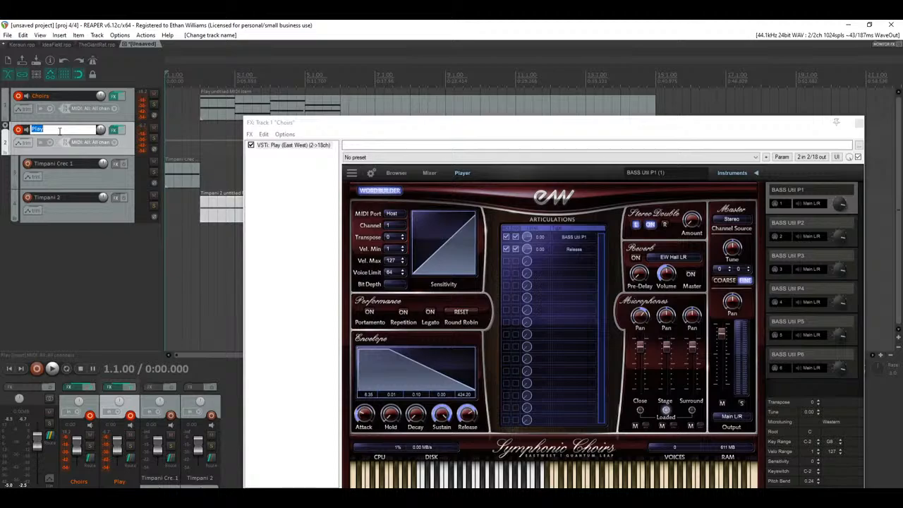
key(Return)
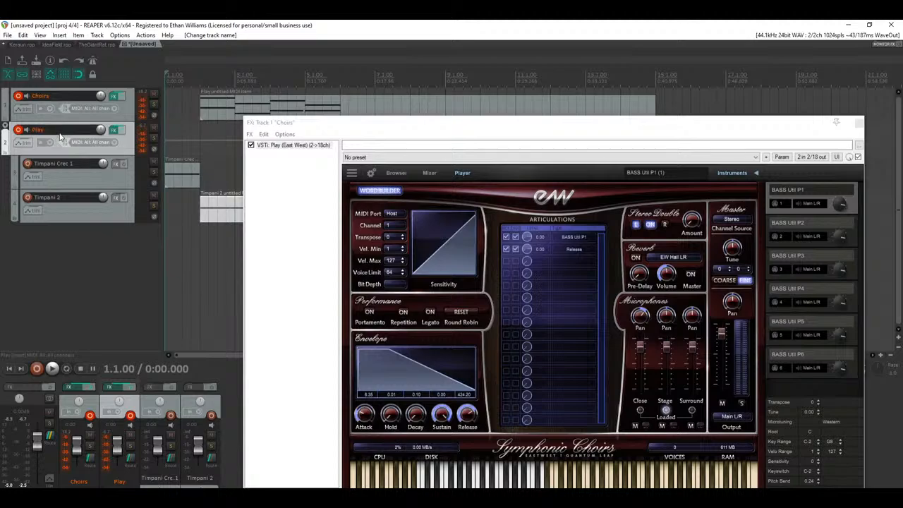
Step: Insert Kontakt on a new track without building its extra output tracks, and move that track below Timpani 2, outside the folder
right_click(65, 252)
click(113, 279)
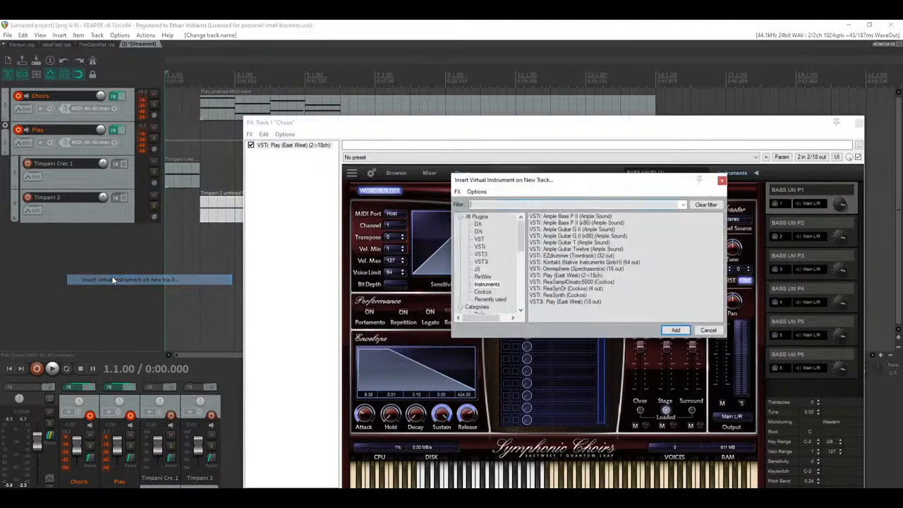
double_click(558, 262)
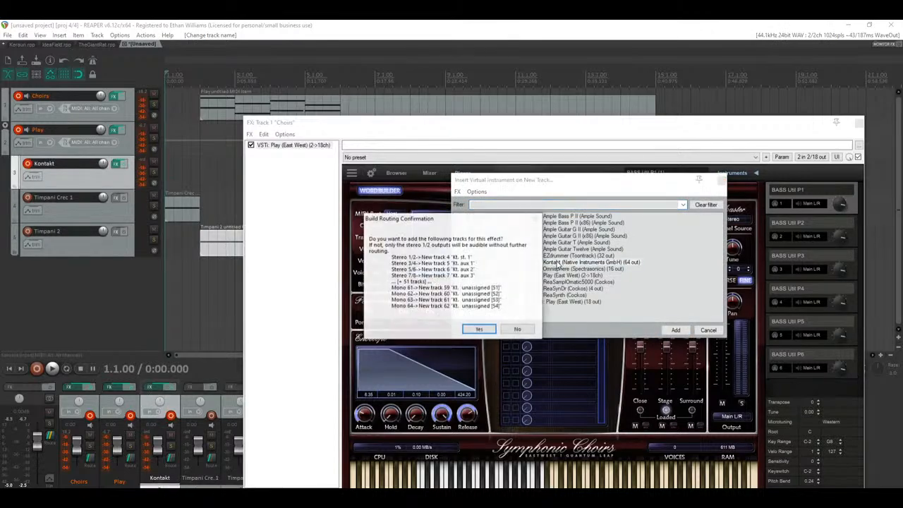
click(519, 329)
drag(85, 155, 74, 274)
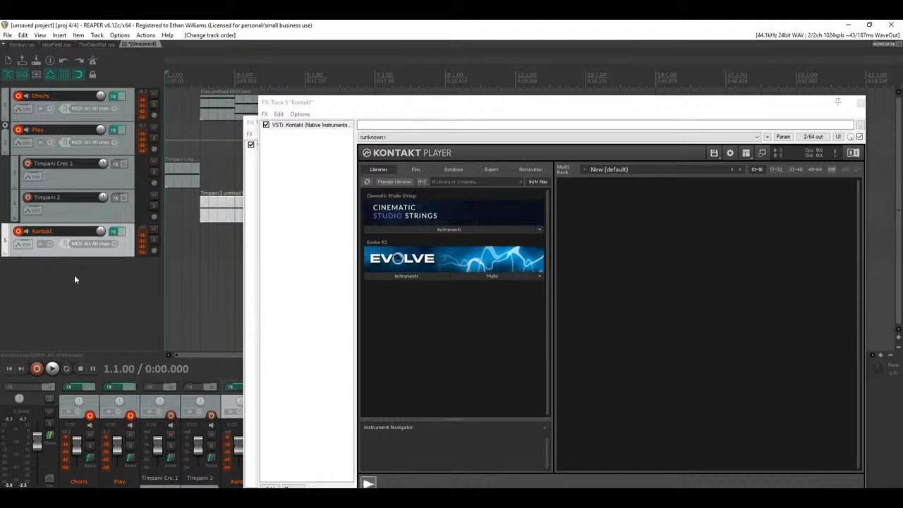
Step: Load the Cinematic Studio Strings patches CSS 1st Violins and CSS 2nd Violins into the Kontakt instance
click(440, 231)
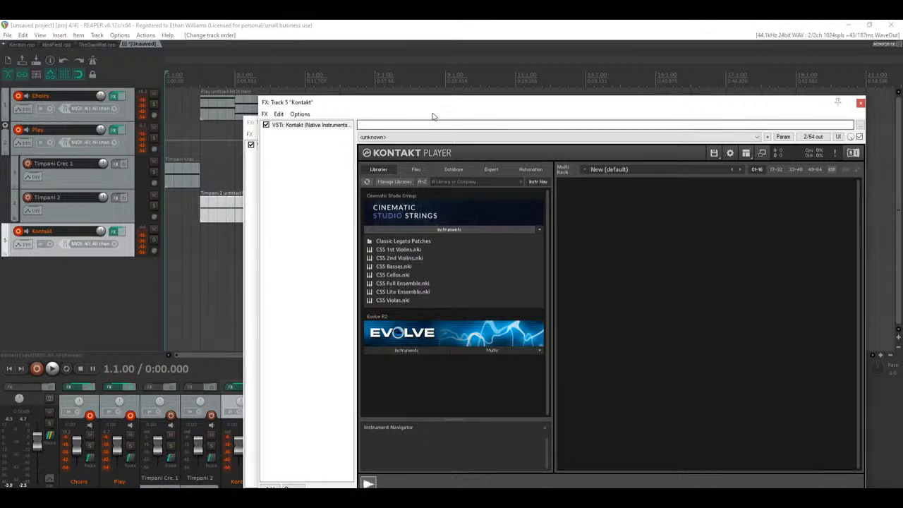
drag(426, 104, 439, 65)
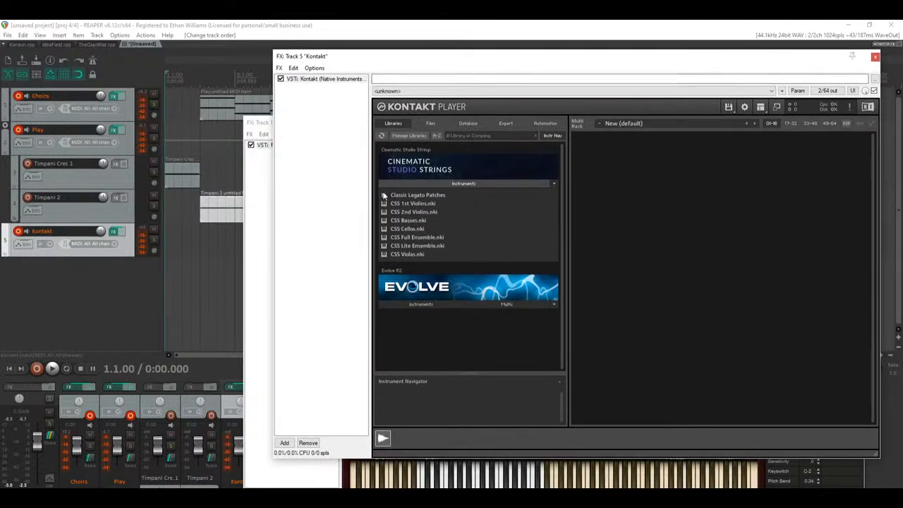
click(422, 203)
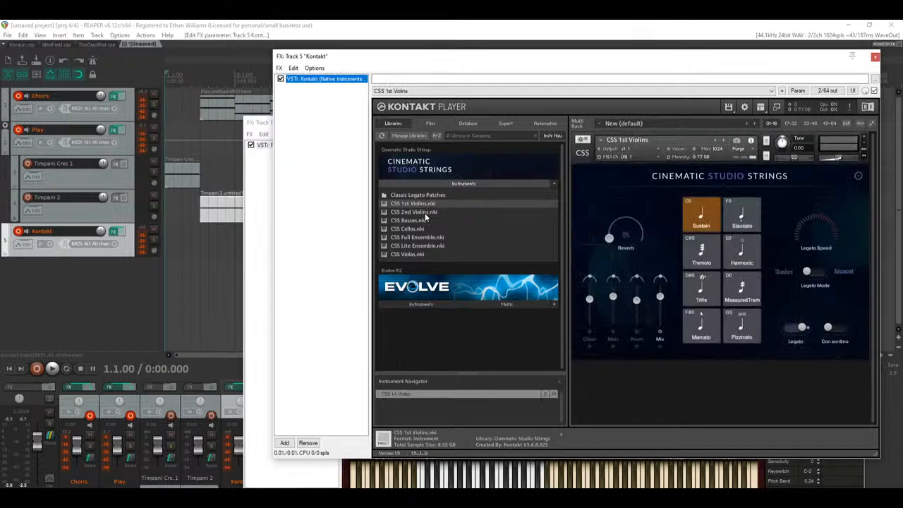
click(422, 212)
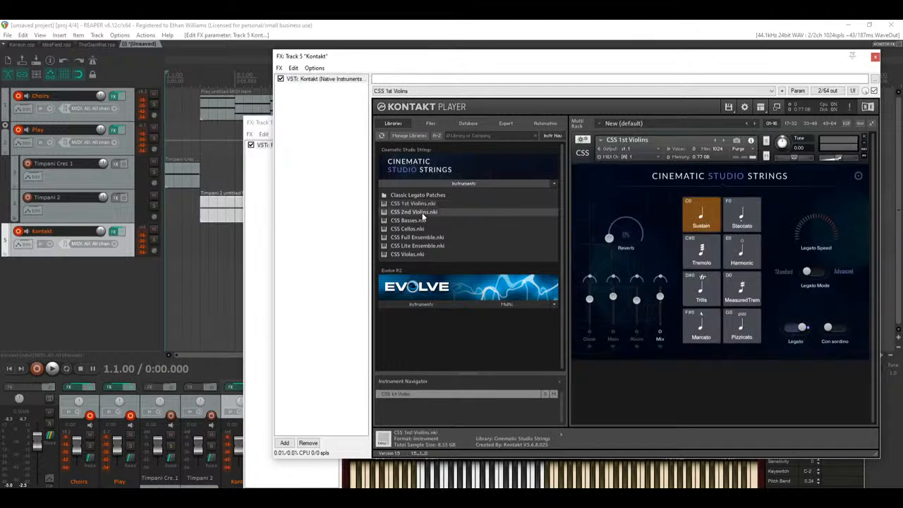
double_click(422, 212)
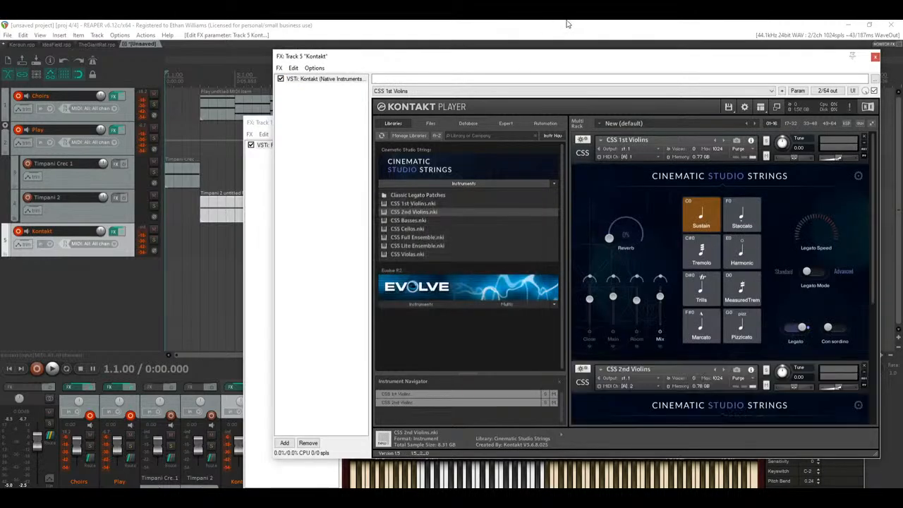
Step: In the Choirs Play instance, browse the brass, percussion, strings and woodwinds folders of EW Symphonic Orchestra Gold Complete
drag(527, 59, 318, 218)
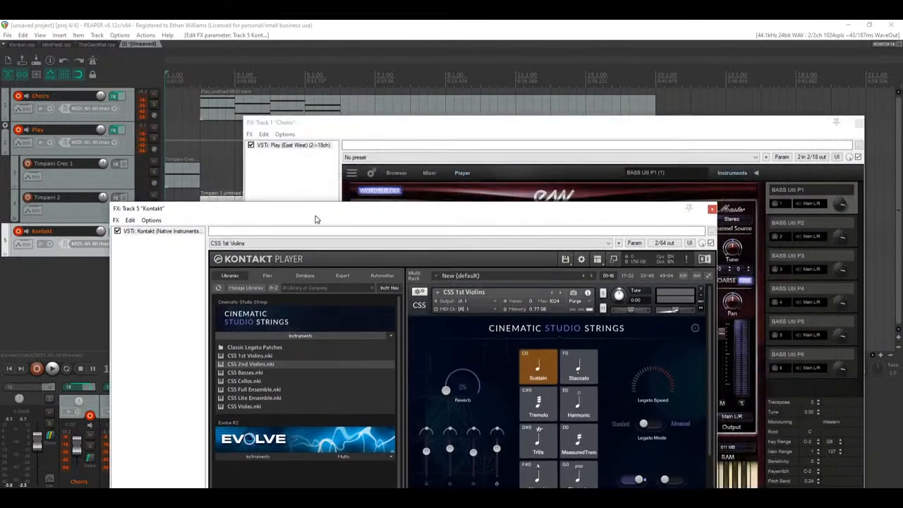
click(376, 128)
drag(376, 128, 410, 106)
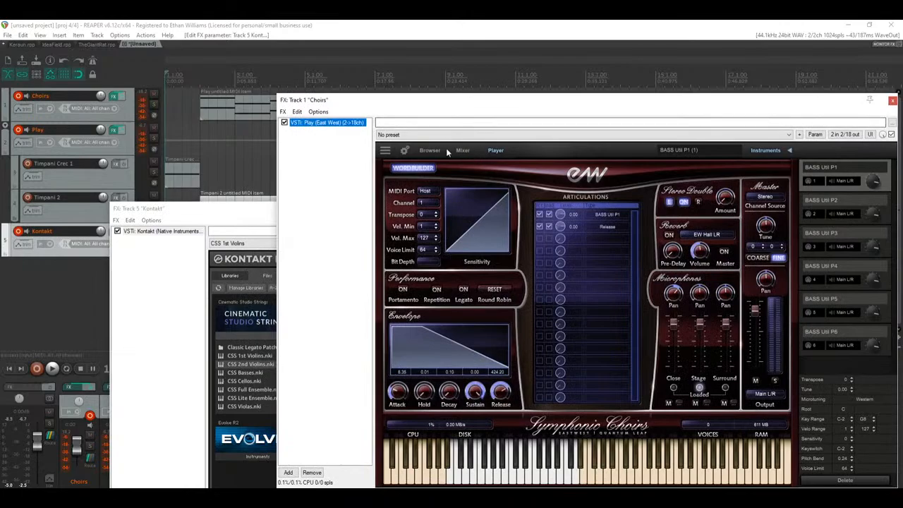
click(429, 150)
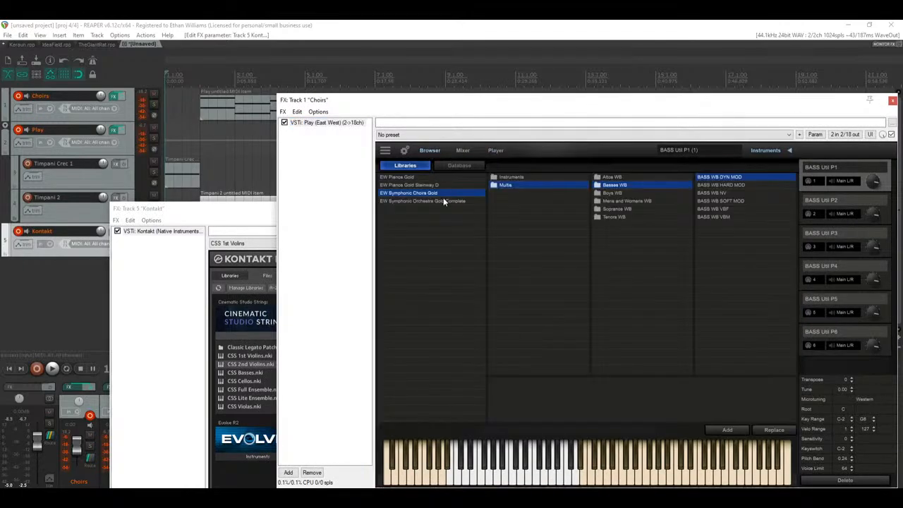
click(443, 201)
click(520, 177)
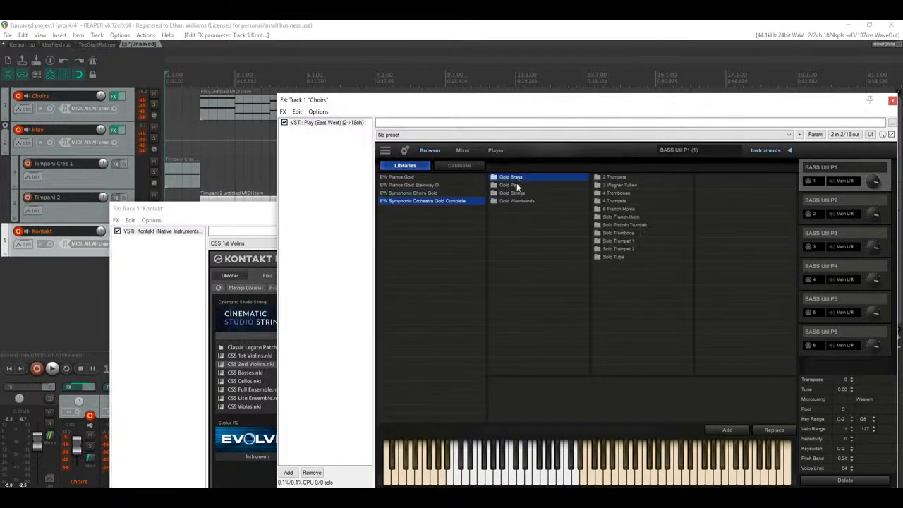
click(522, 185)
click(526, 194)
click(536, 205)
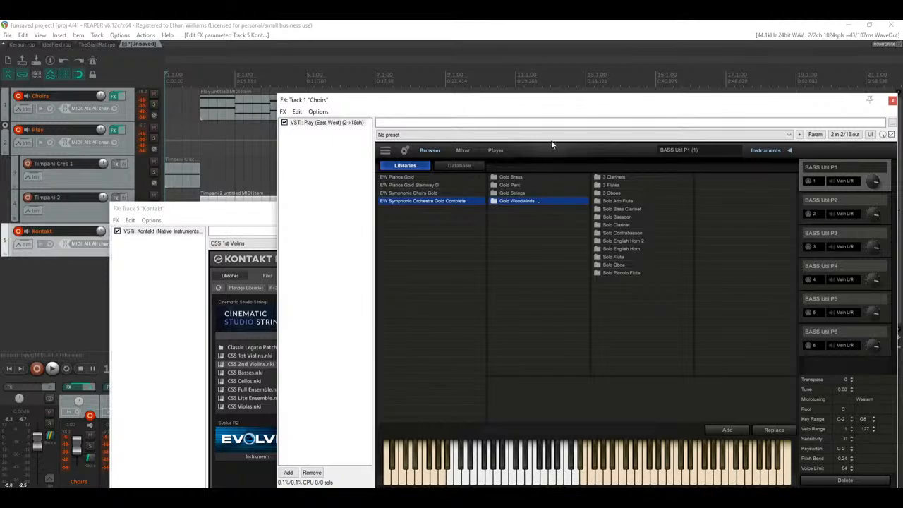
drag(539, 109, 464, 102)
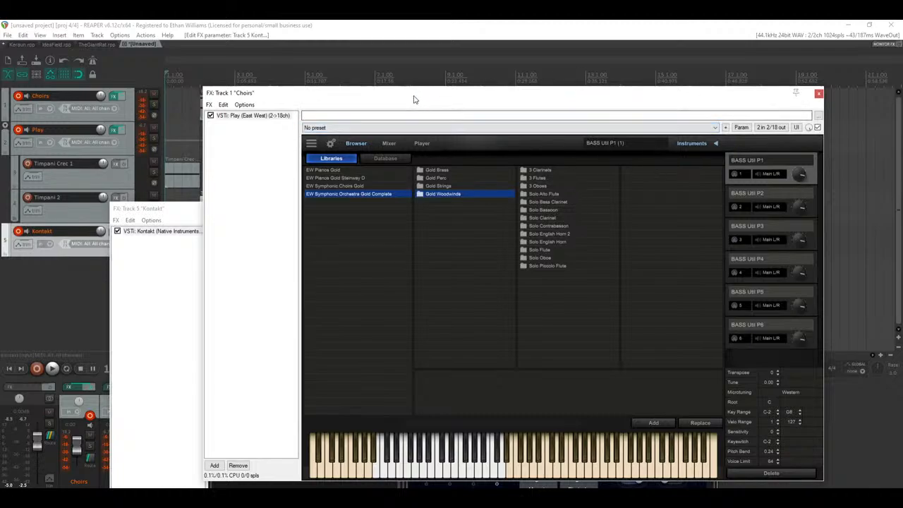
drag(414, 96, 487, 110)
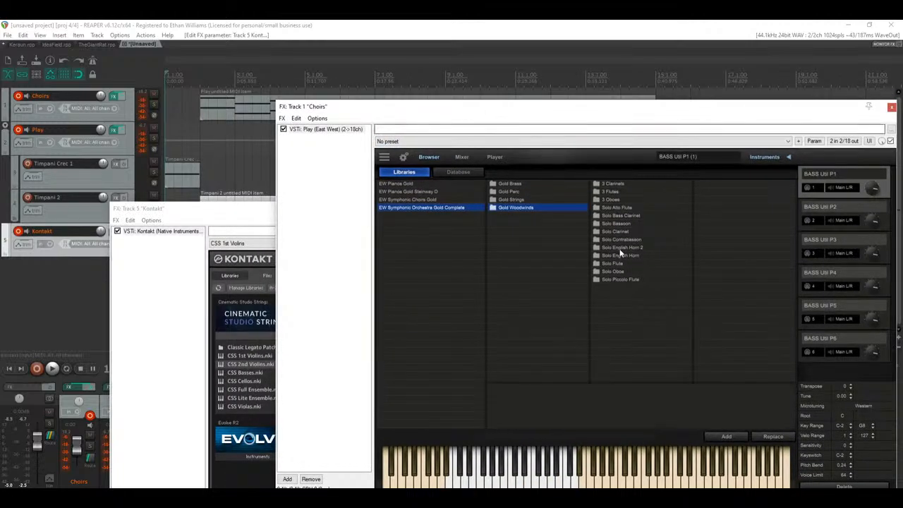
click(623, 206)
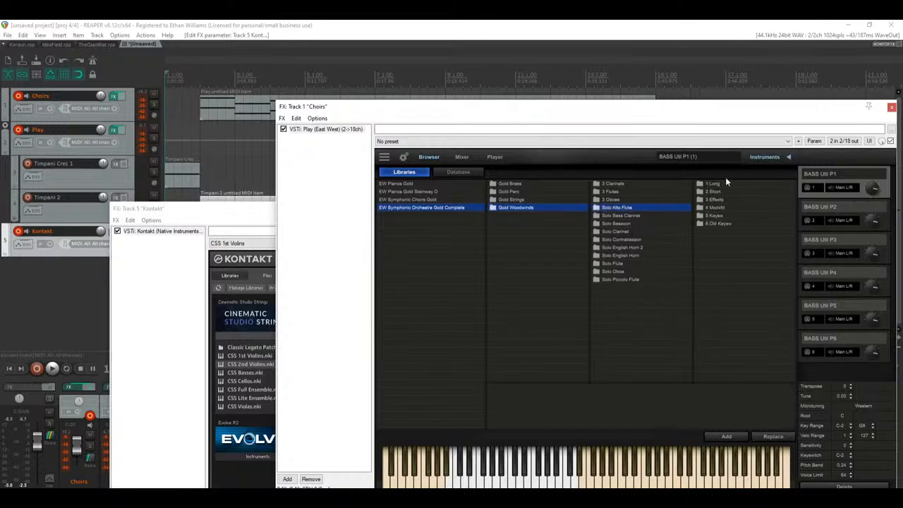
click(719, 184)
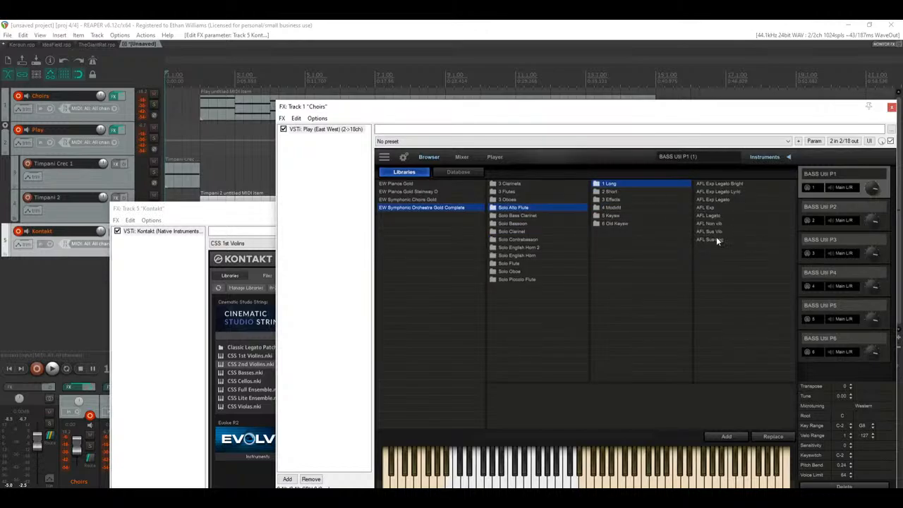
click(716, 240)
click(726, 437)
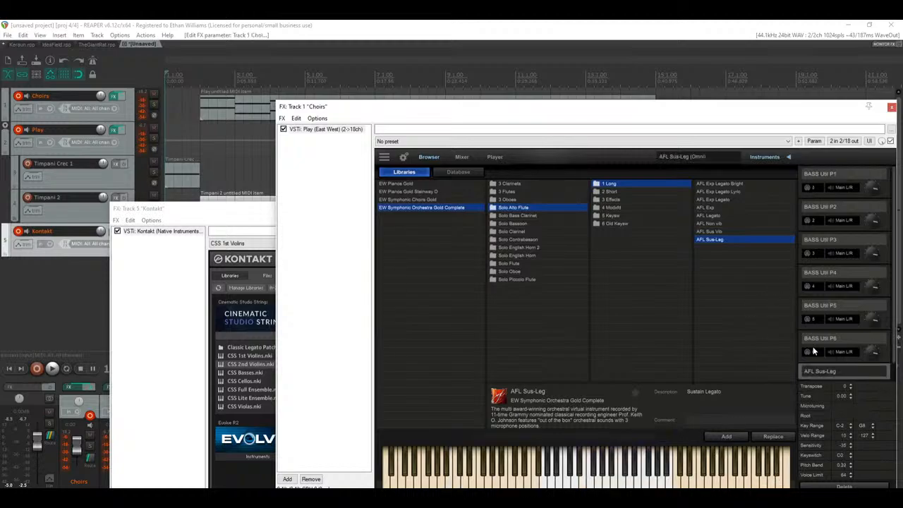
scroll(800, 361, down, 1)
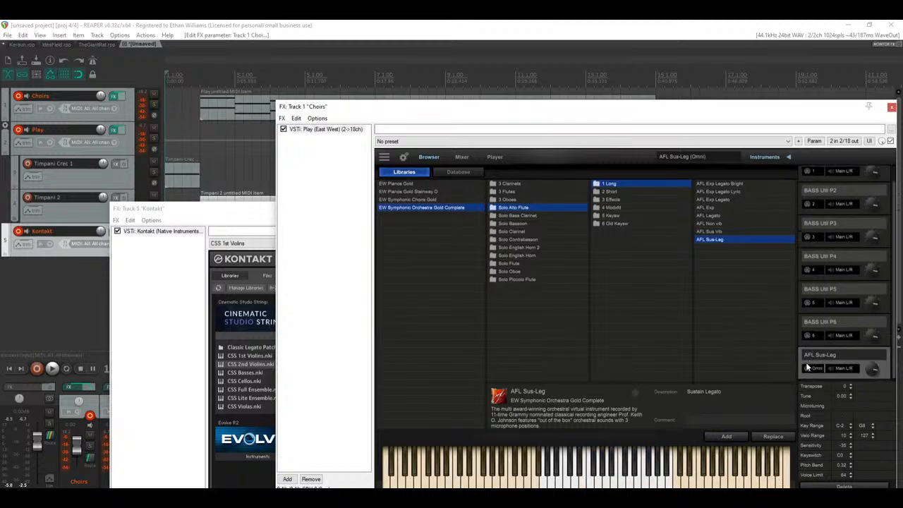
click(844, 486)
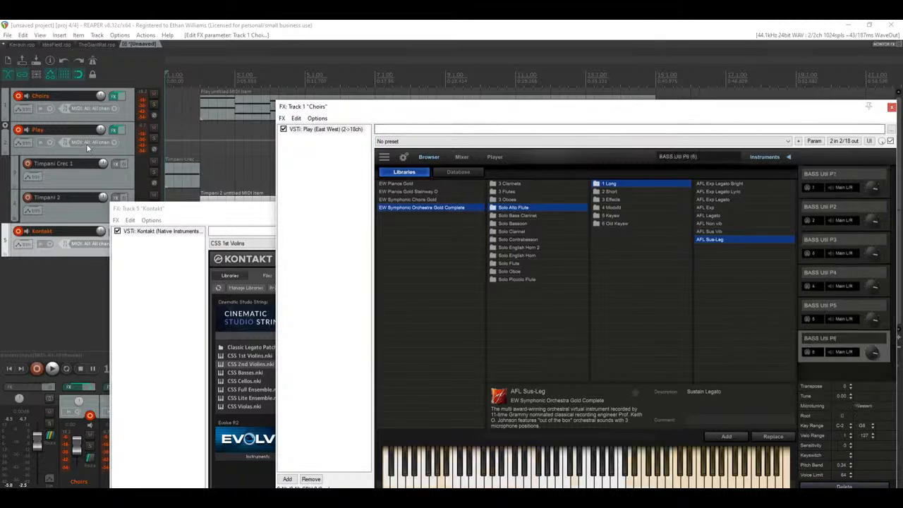
Step: In the Play folder track's instrument, add the Solo Alto Flute patch AFL Sus-Leg and set its MIDI channel to 3
click(113, 130)
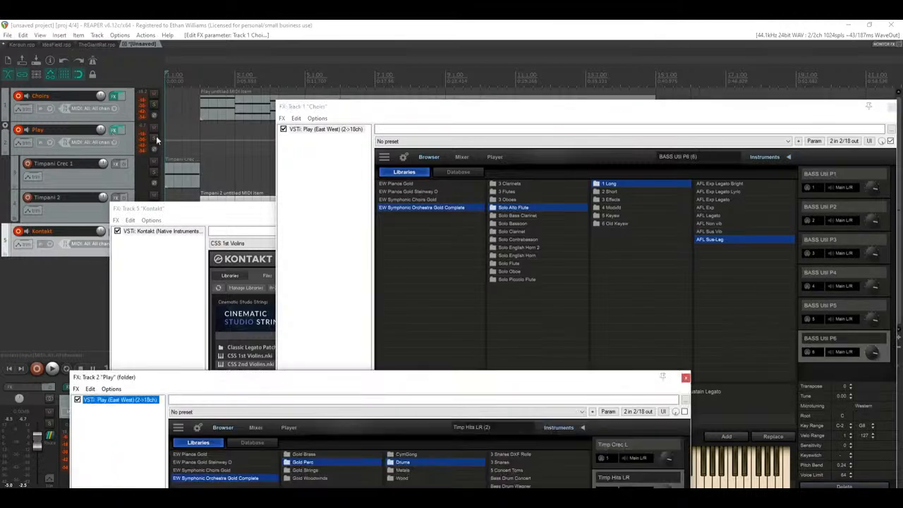
click(890, 106)
drag(296, 382, 465, 104)
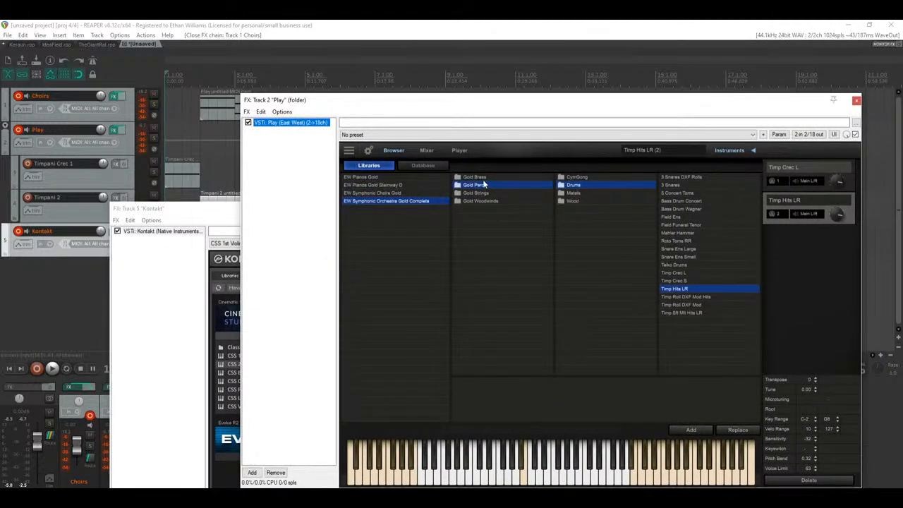
click(494, 201)
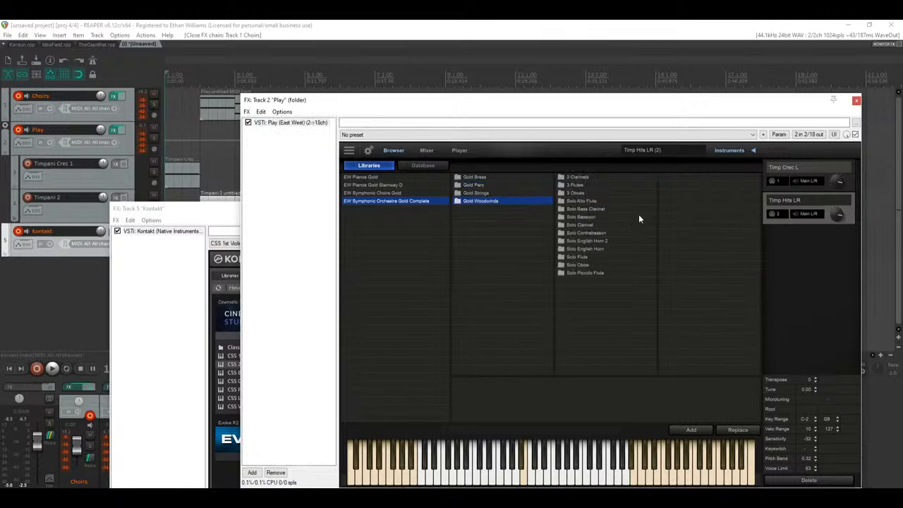
click(605, 202)
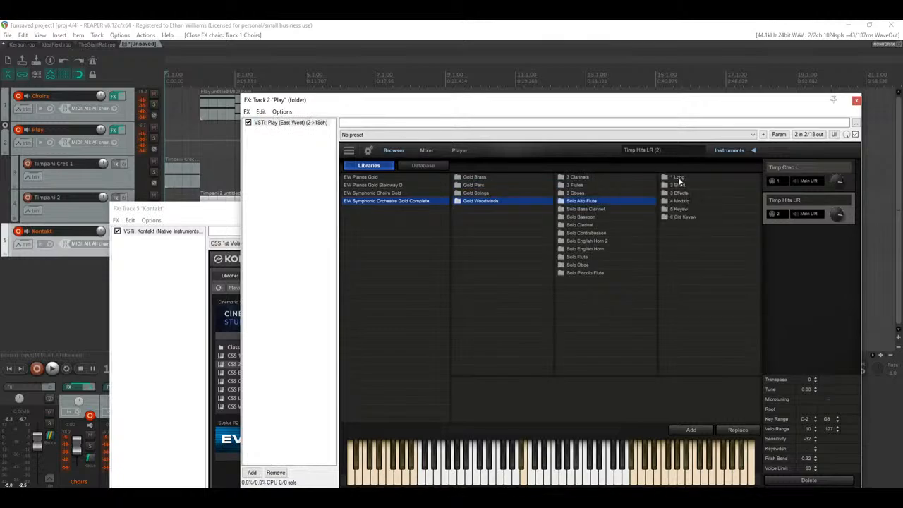
click(678, 178)
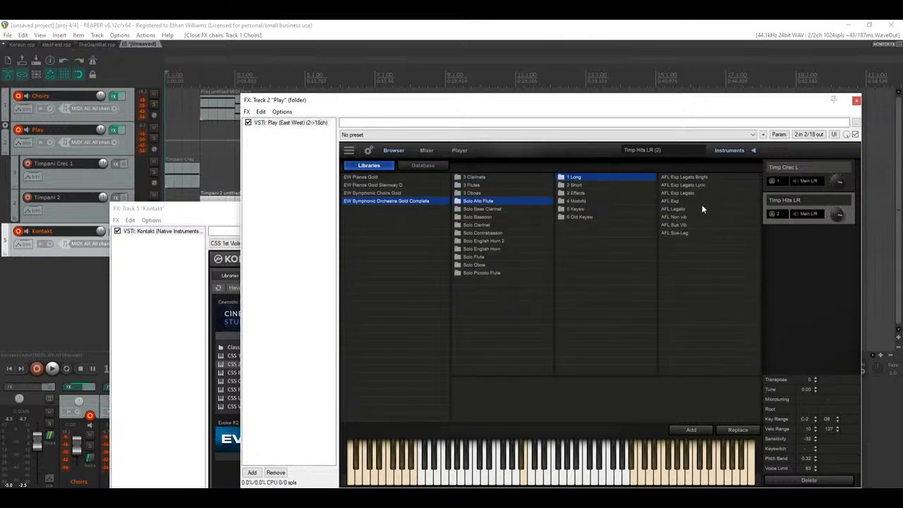
click(684, 234)
click(696, 430)
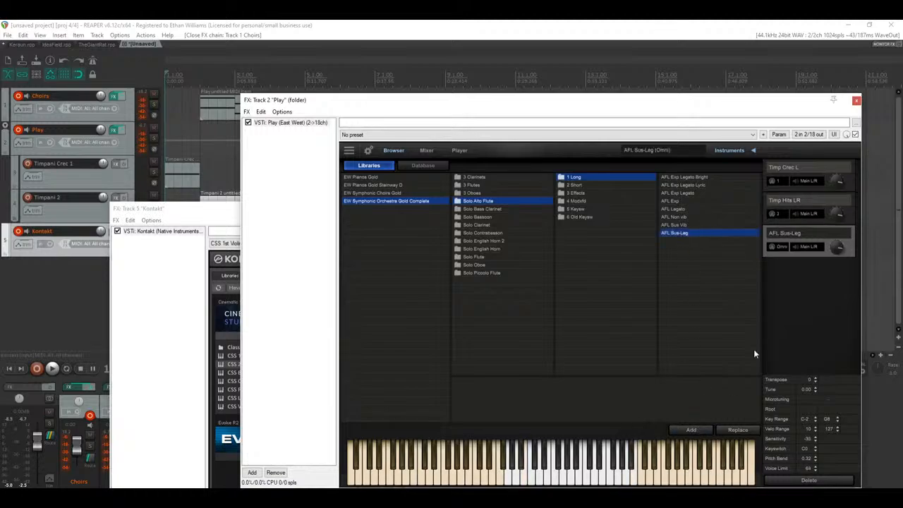
click(781, 246)
click(785, 291)
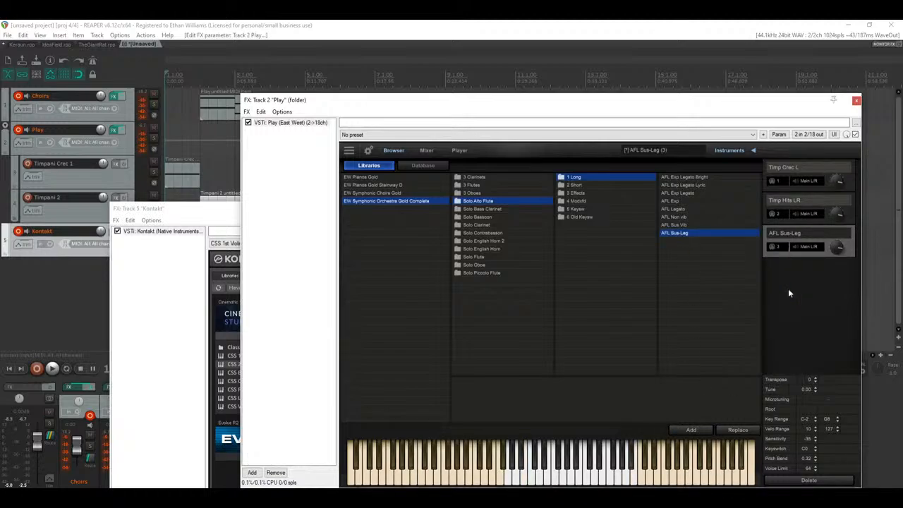
Step: Glance at the stream's live chat, return to the project and close the Play and Kontakt instrument windows
key(alt+Tab)
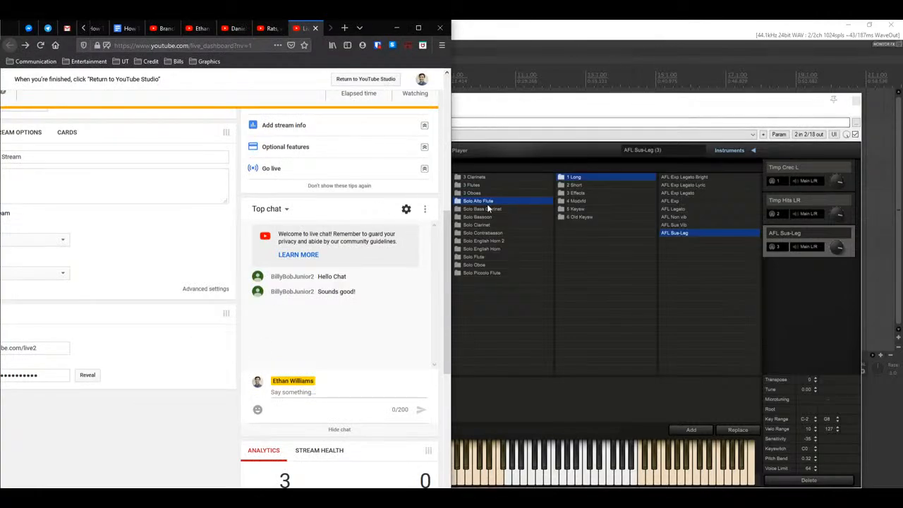
key(alt+Tab)
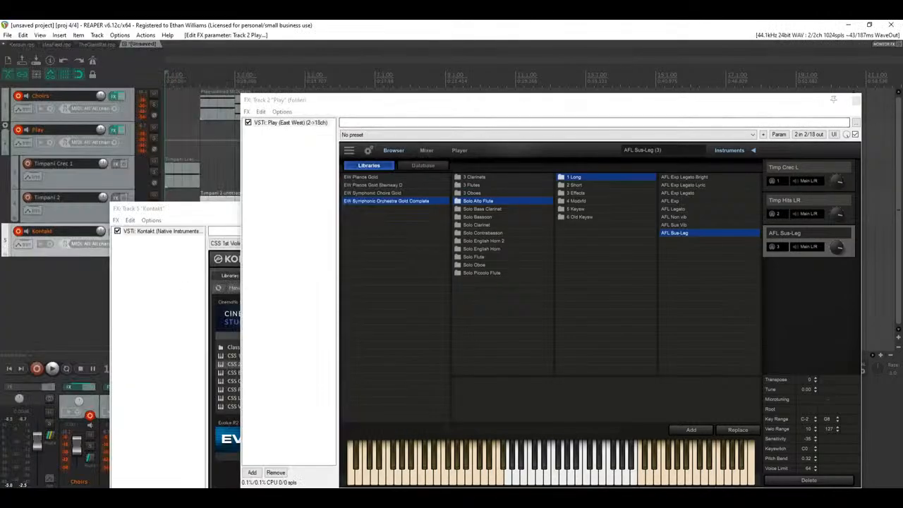
click(856, 102)
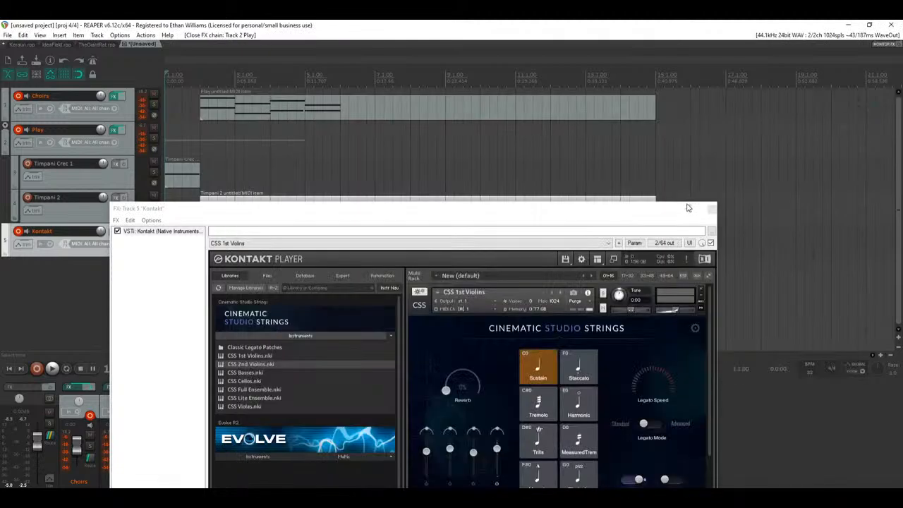
click(714, 210)
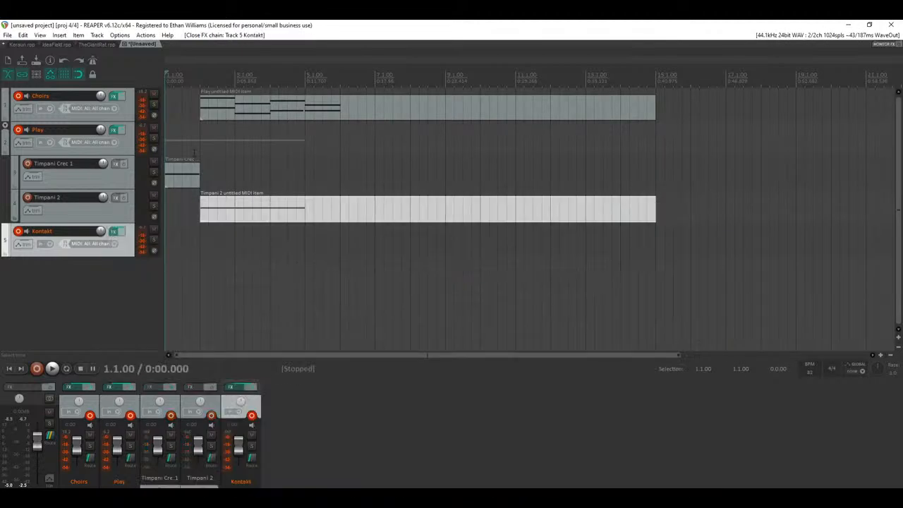
Step: Duplicate the Timpani 2 track, place the copy inside the Play folder and rename it Flute 3
click(87, 208)
key(ctrl+c)
key(ctrl+v)
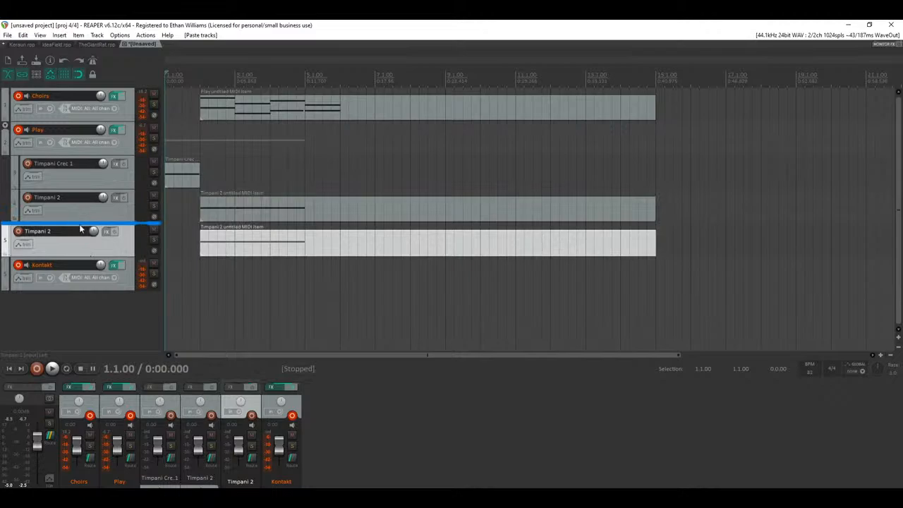
drag(80, 228, 80, 223)
double_click(60, 235)
text(Fl)
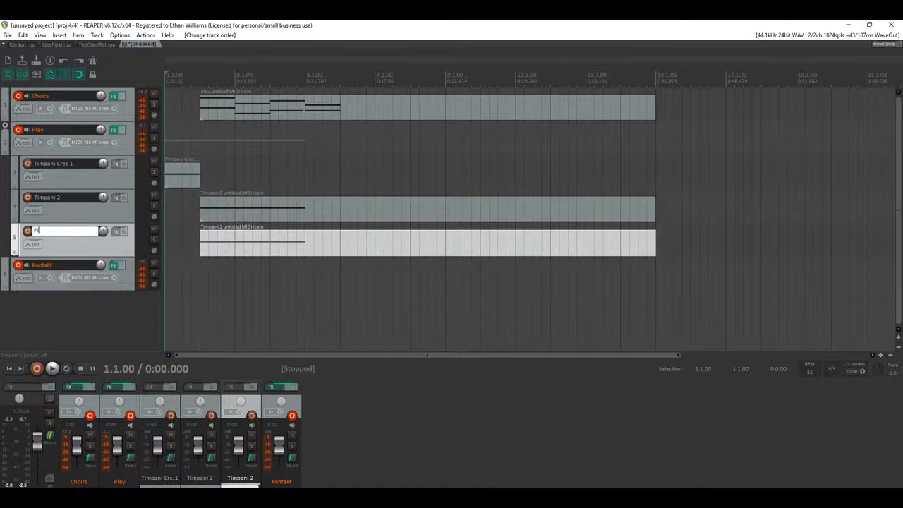
text(ute 3)
key(Return)
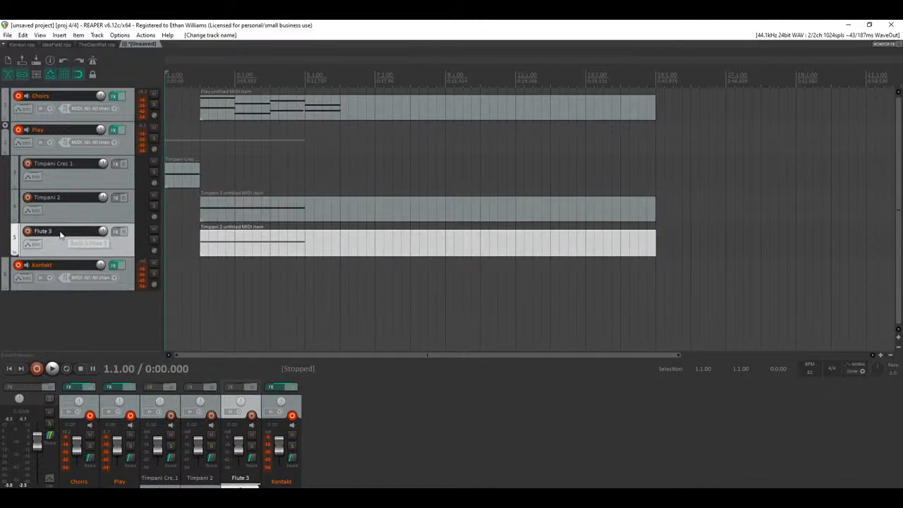
Step: Replace the item on Flute 3 with an empty MIDI item from measure 2 to 15, and set its editor to Channel 3
click(205, 248)
key(Delete)
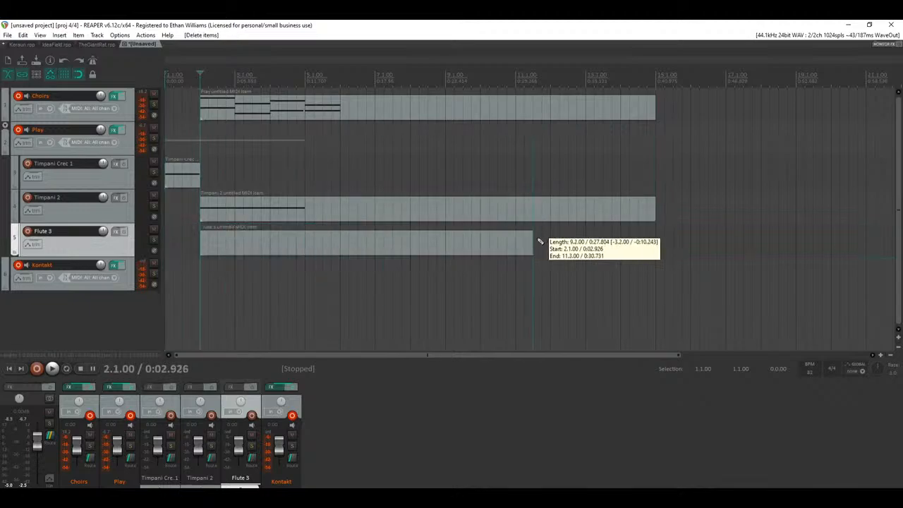
double_click(202, 239)
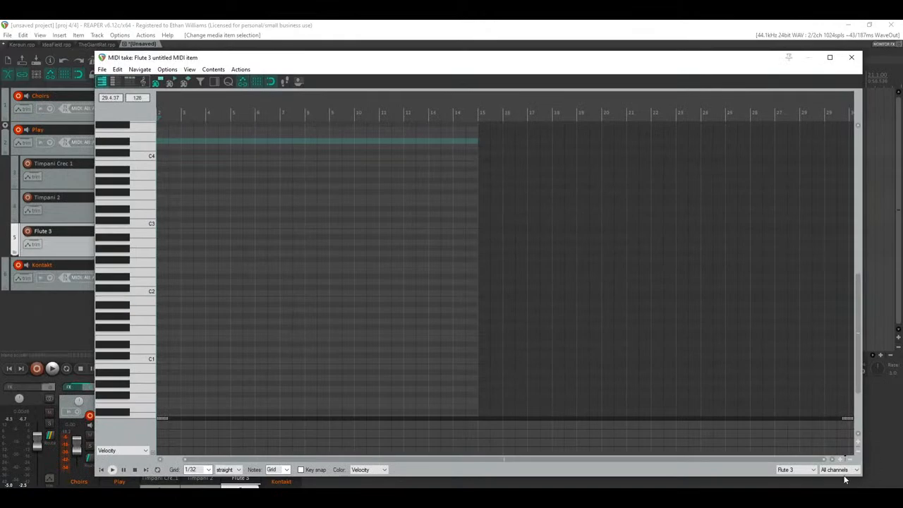
click(839, 469)
click(832, 375)
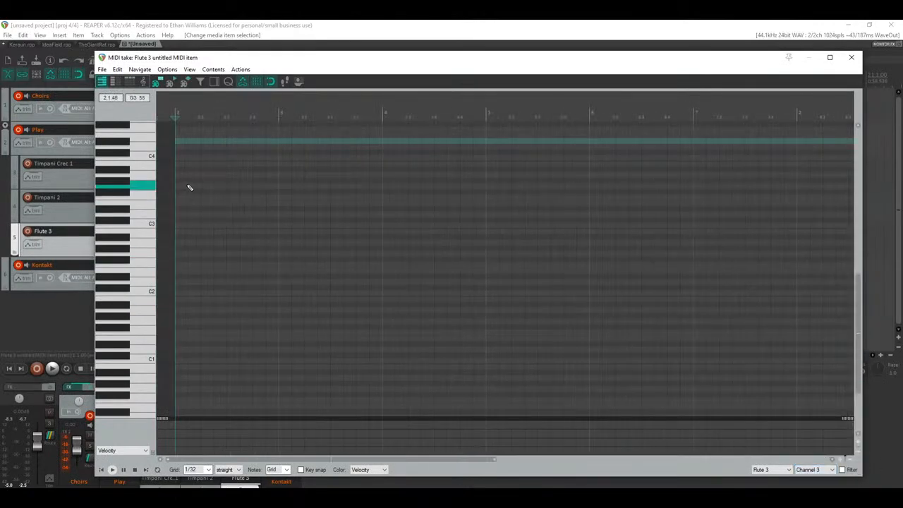
Step: Draw a G4 note across measures 2 and 3 of the Flute 3 item and play it back in the arrangement
click(179, 187)
mouse_move(179, 187)
mouse_down()
mouse_move(383, 186)
mouse_move(388, 117)
mouse_up()
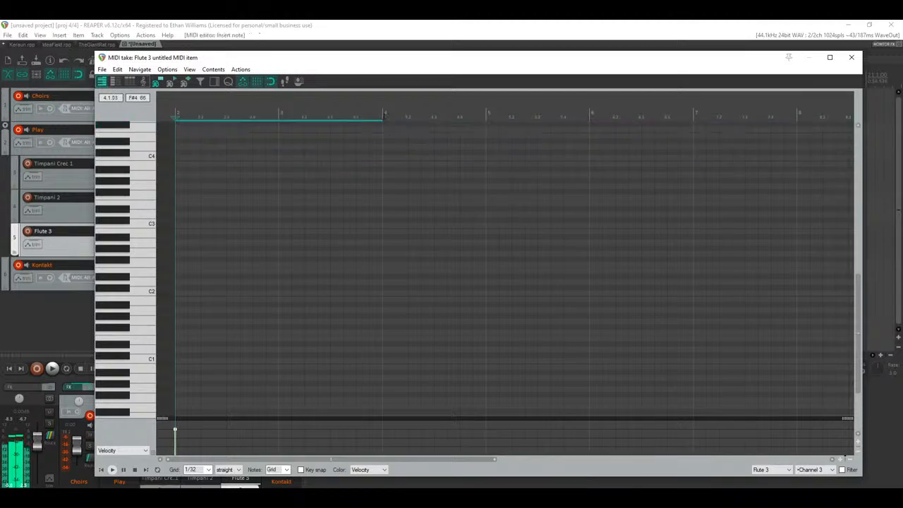
scroll(360, 343, up, 4)
key(space)
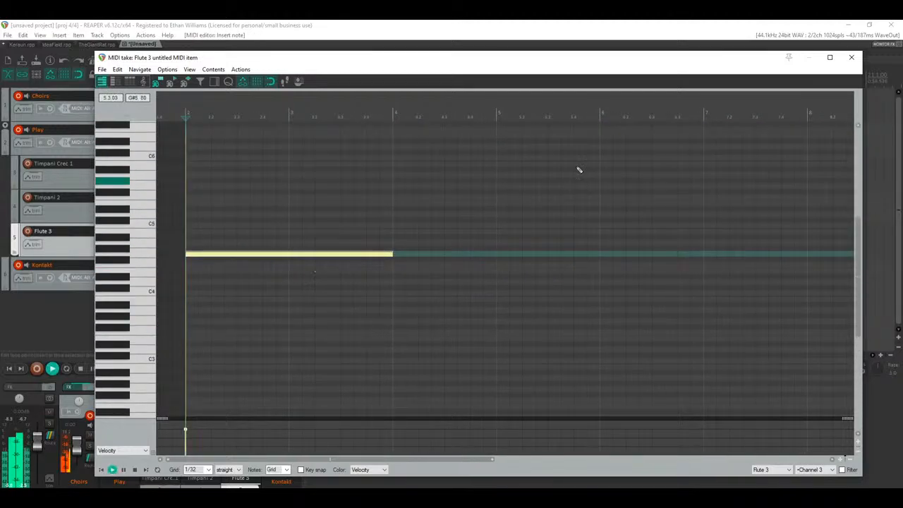
click(853, 58)
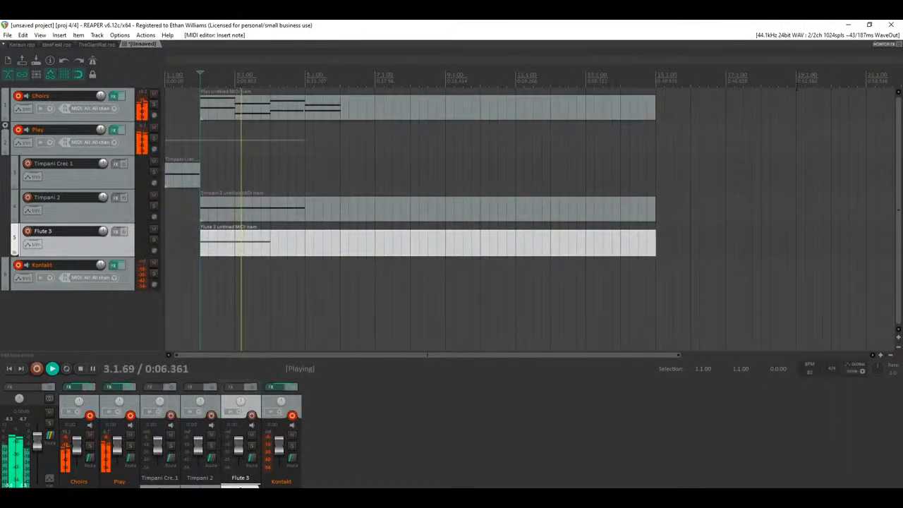
Step: Add one-measure notes G4 in measure 4 and F4 in measure 5 of the flute part, and play it from the start
double_click(275, 244)
mouse_move(392, 255)
mouse_down()
mouse_move(381, 257)
mouse_move(602, 267)
mouse_up()
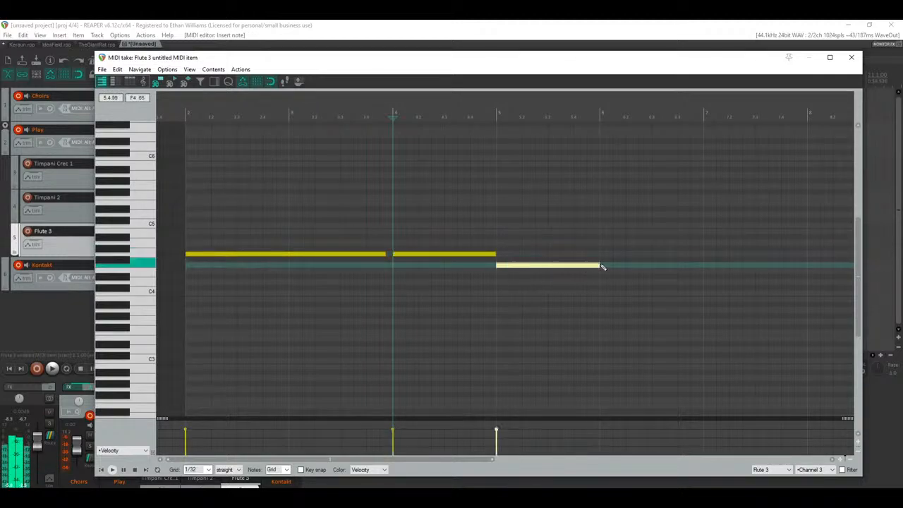
key(Home)
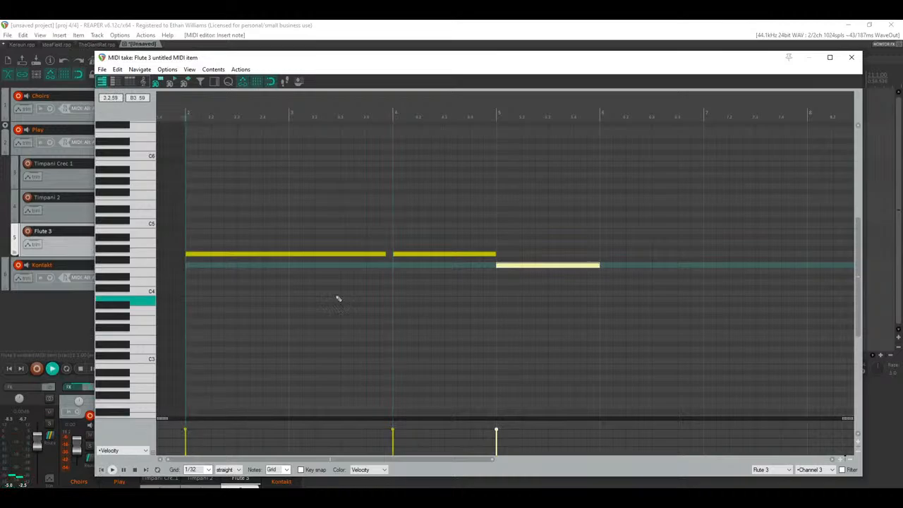
key(space)
Step: Lower the velocity of all three flute notes together and play the passage again
drag(304, 208, 573, 286)
key(space)
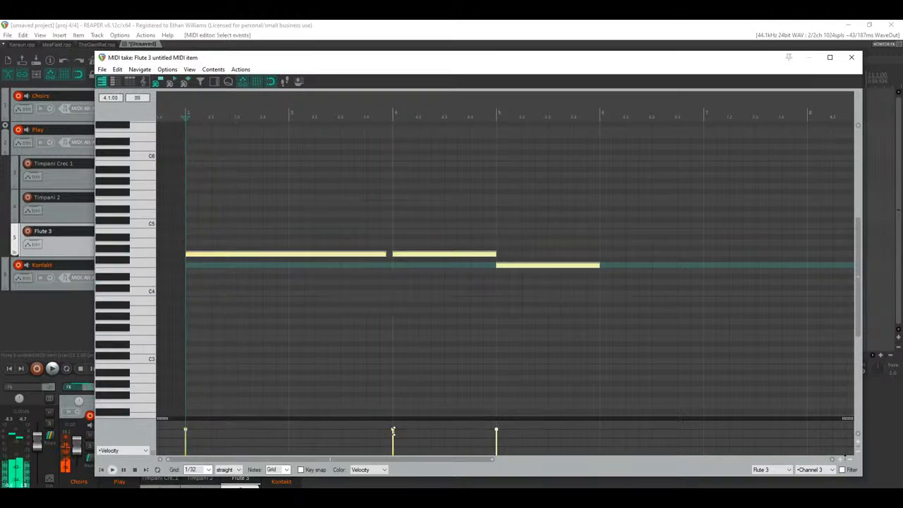
drag(384, 431, 381, 439)
key(space)
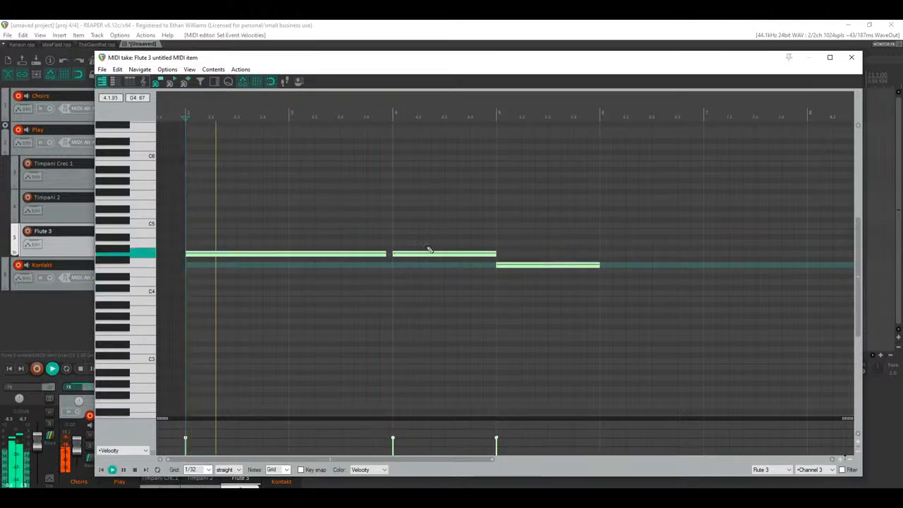
Step: Follow the playback in the arrangement, reopen the Flute 3 item and move its MIDI editor clear of the track list
click(852, 57)
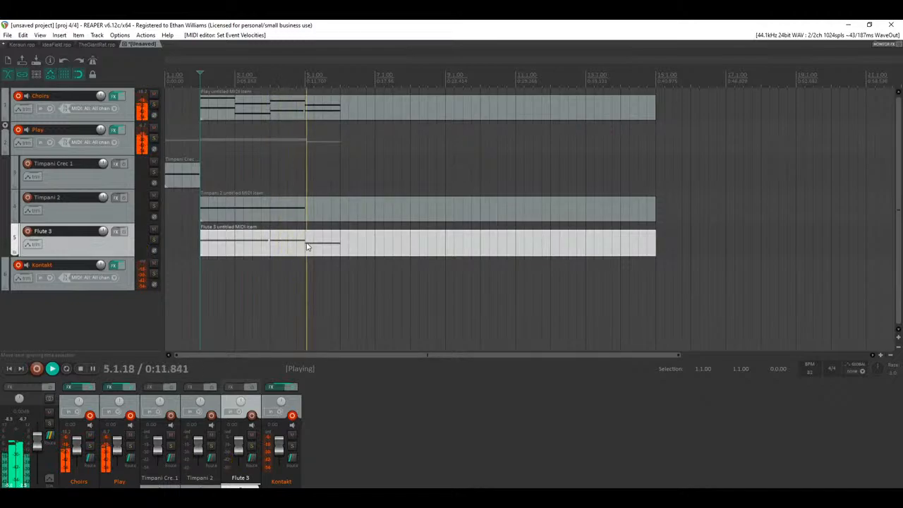
double_click(342, 249)
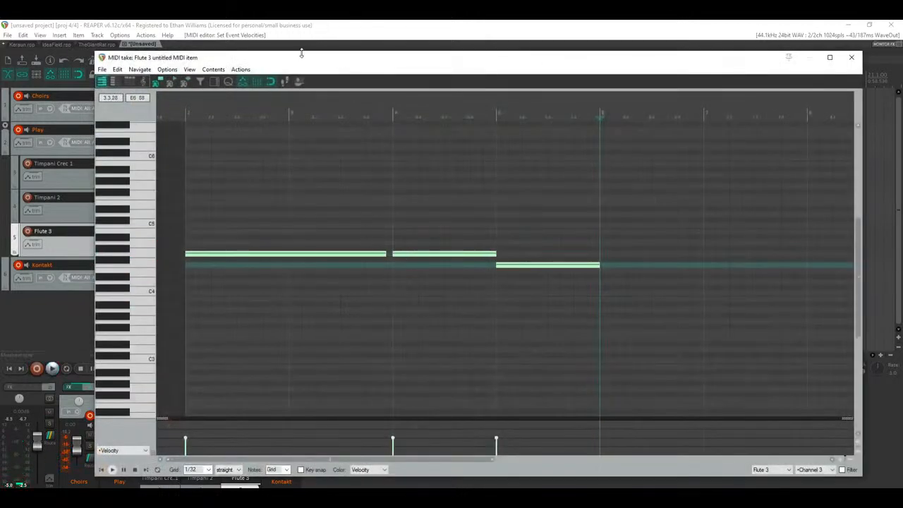
drag(307, 57, 589, 53)
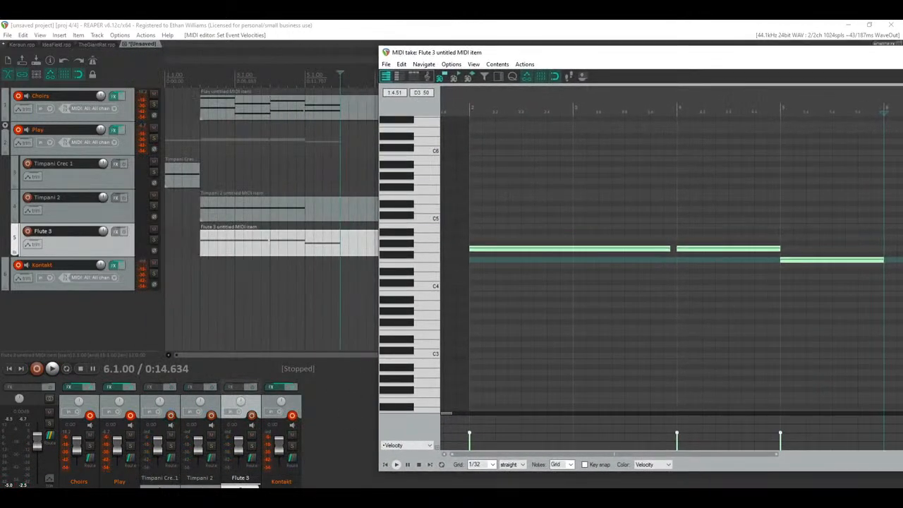
Step: Switch to the YouTube live dashboard in Firefox and pop the live chat out into its own window
key(alt+Tab)
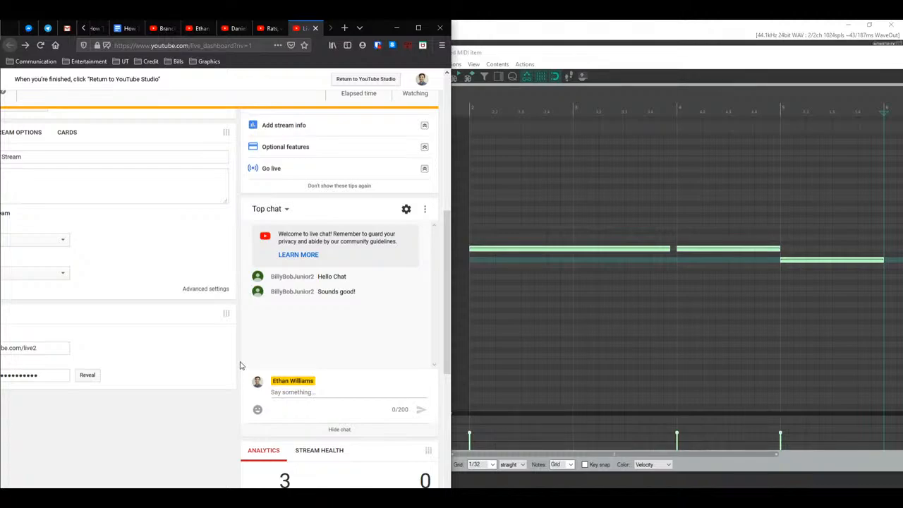
scroll(240, 366, down, 3)
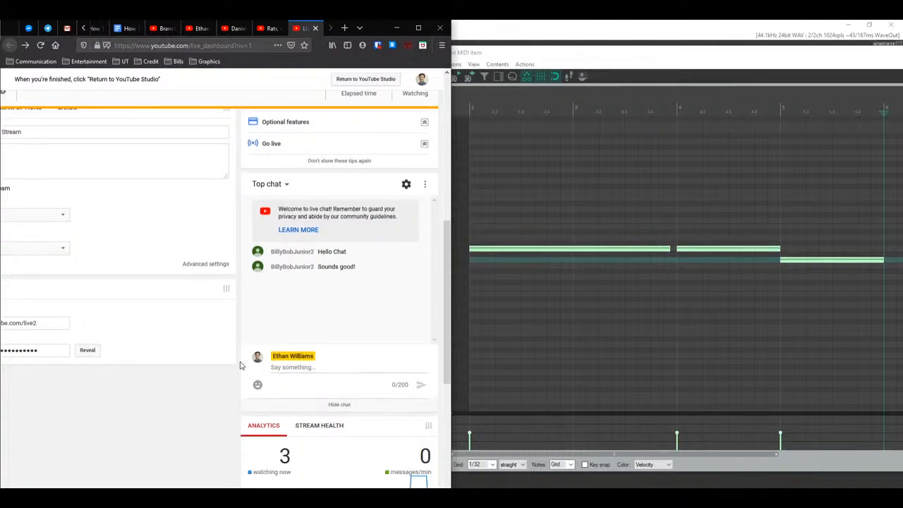
scroll(240, 365, up, 7)
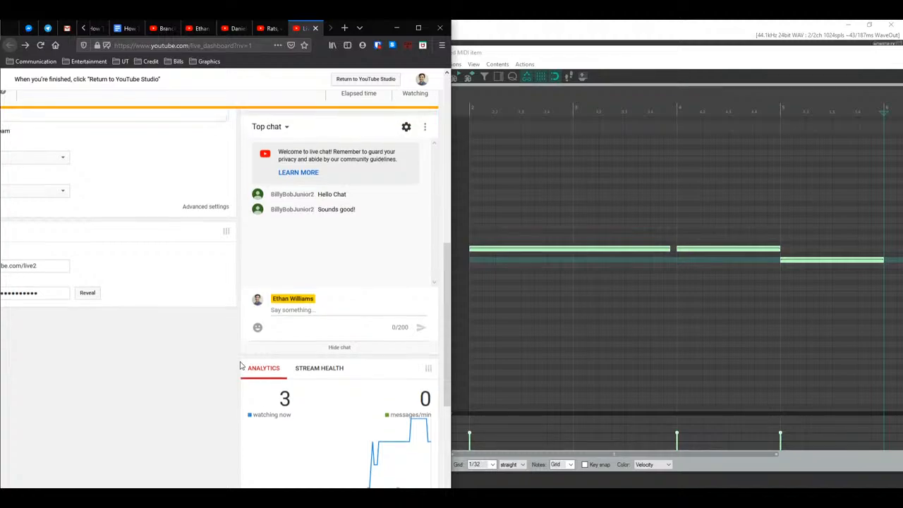
scroll(240, 366, down, 4)
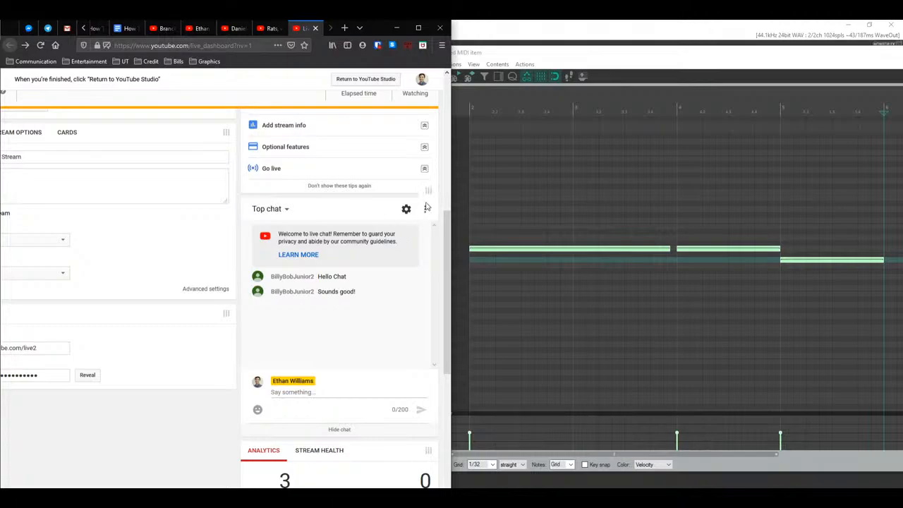
click(425, 211)
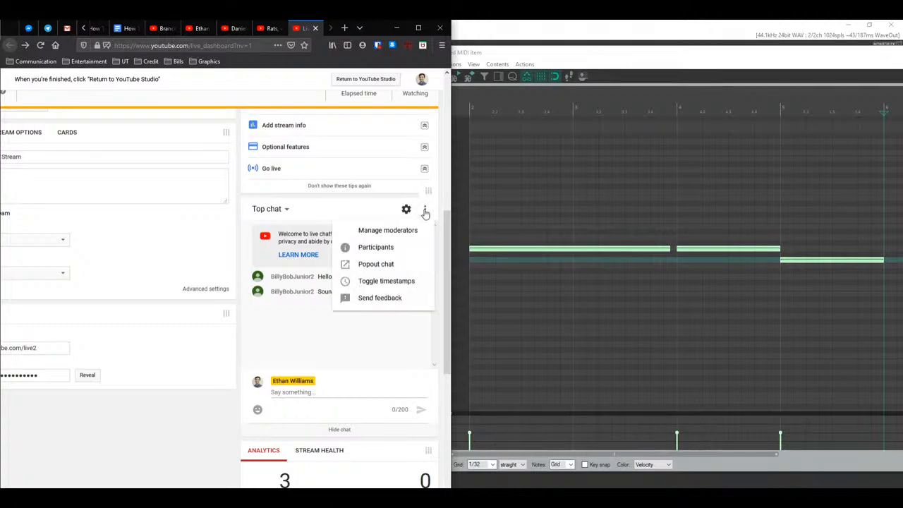
click(376, 264)
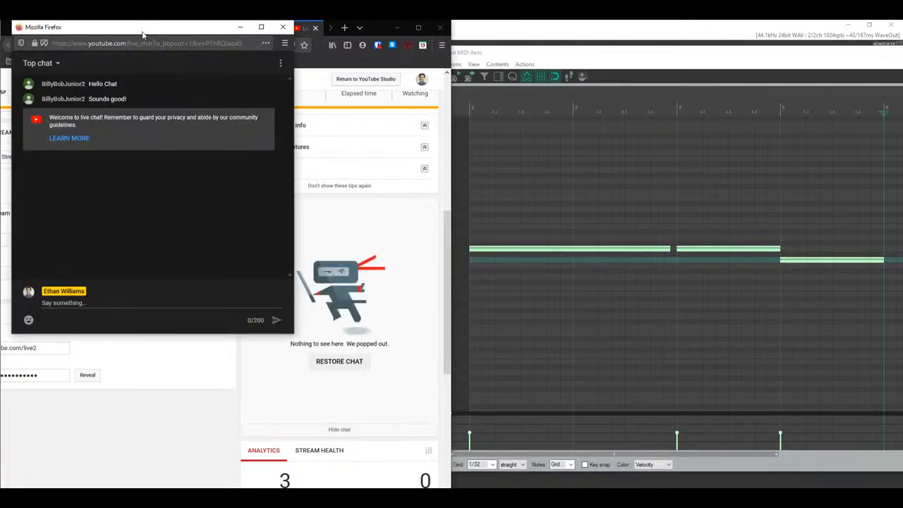
Step: Snap the popped-out chat window to half of the screen
key(alt+Tab)
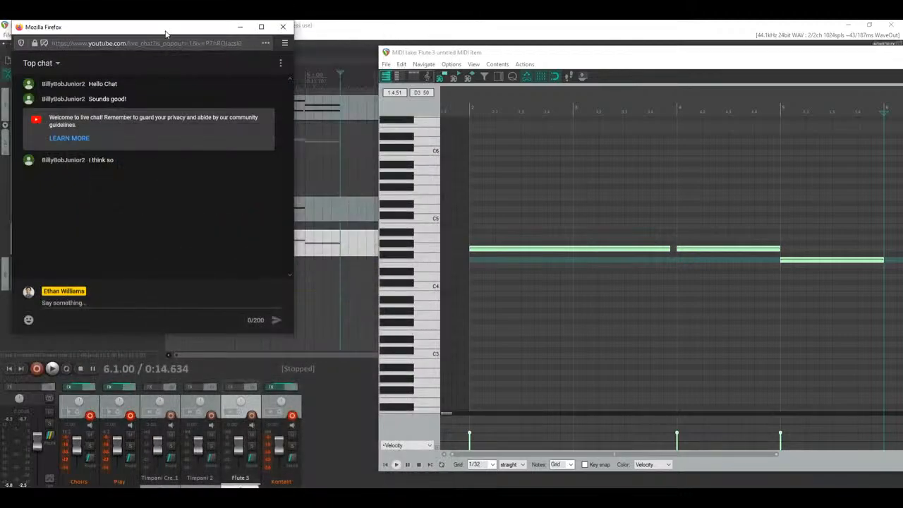
drag(166, 34, 2, 212)
click(476, 106)
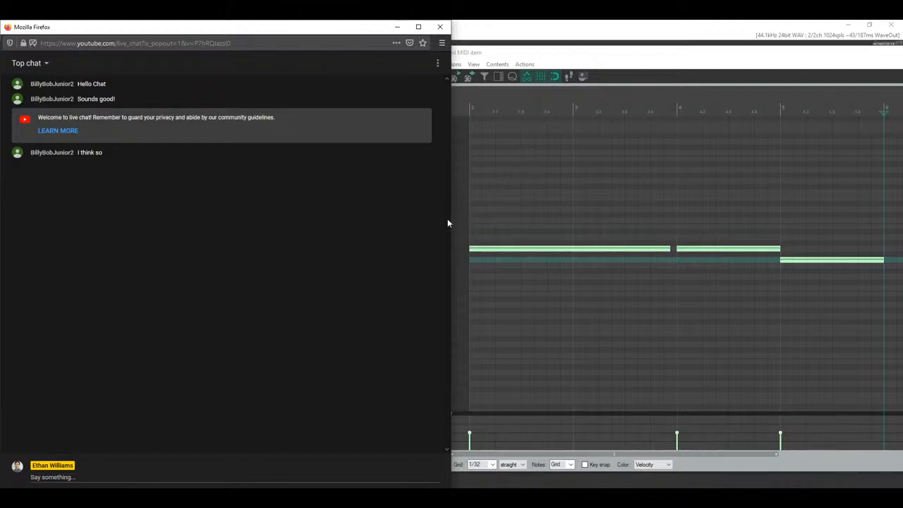
Step: Narrow the live chat window to a slim strip, open the Choirs track's MIDI item and bring the chat back to the front
drag(452, 215, 146, 203)
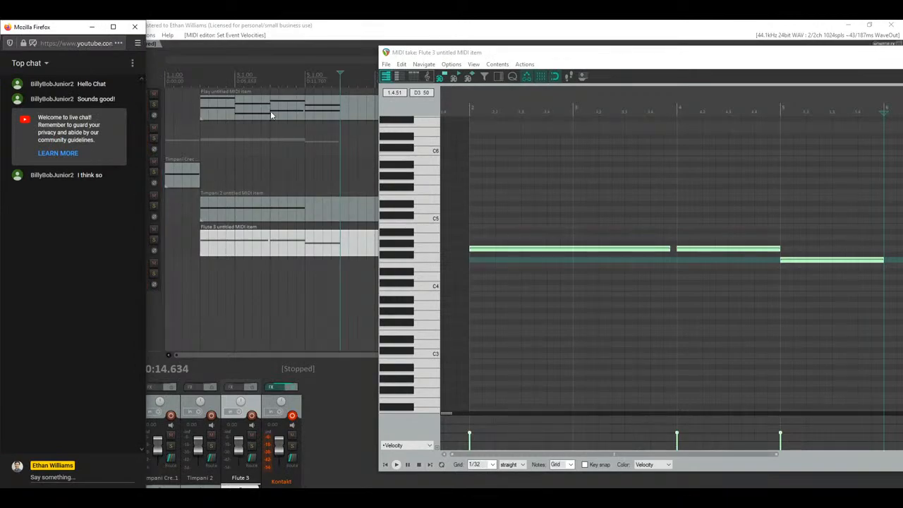
double_click(201, 105)
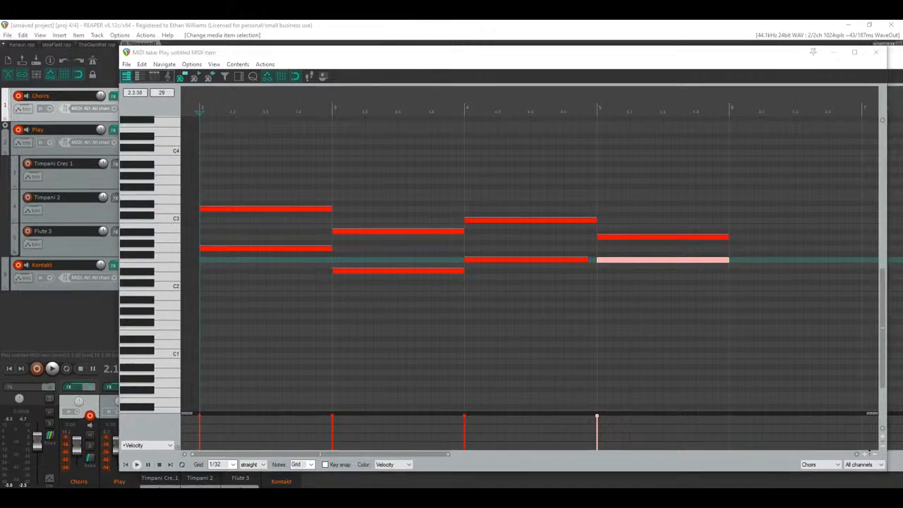
click(339, 486)
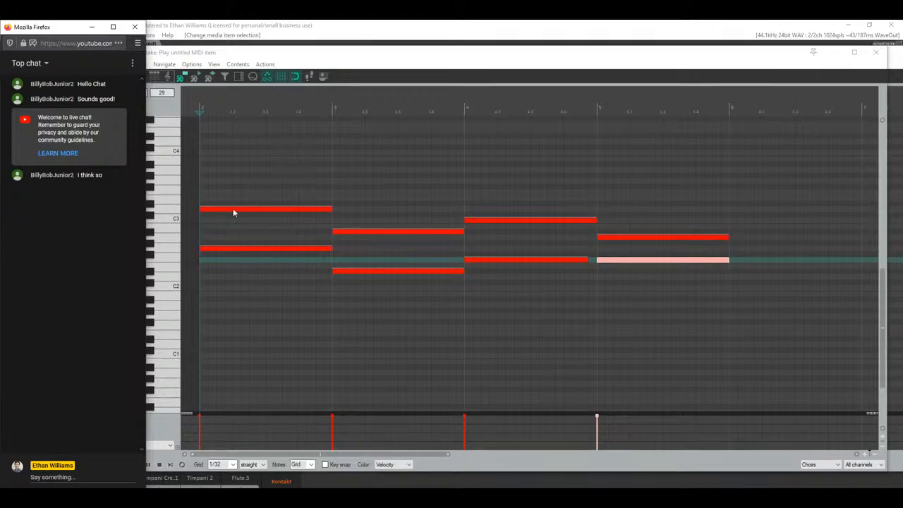
Step: Restore the REAPER window down beside the live chat and move the choir MIDI editor clear of the chat
click(234, 23)
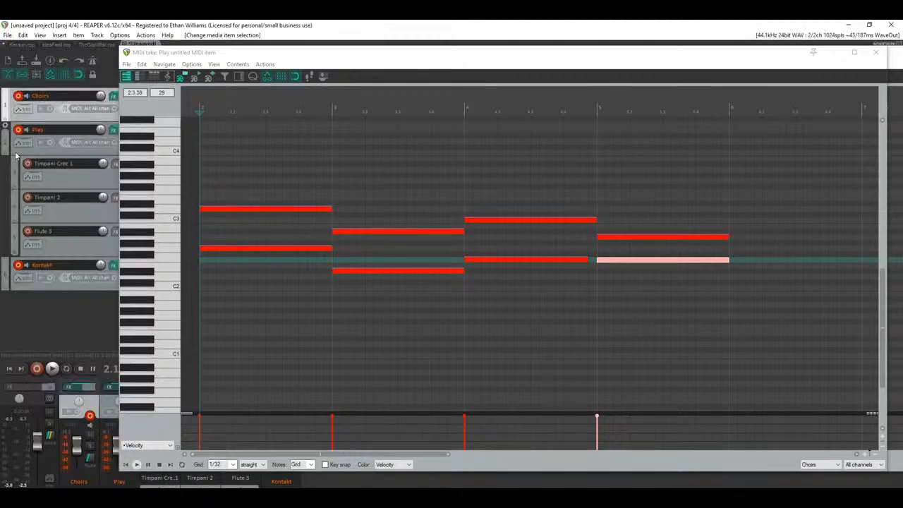
key(super+Down)
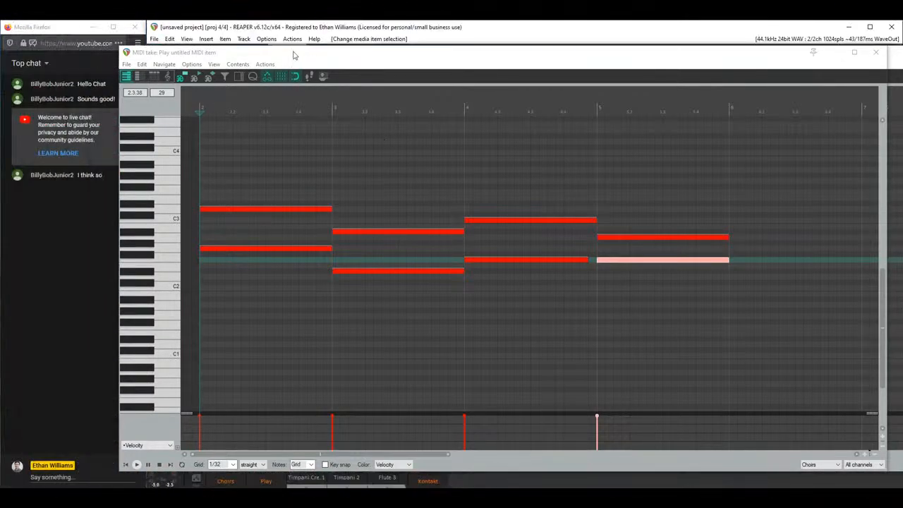
drag(276, 56, 353, 57)
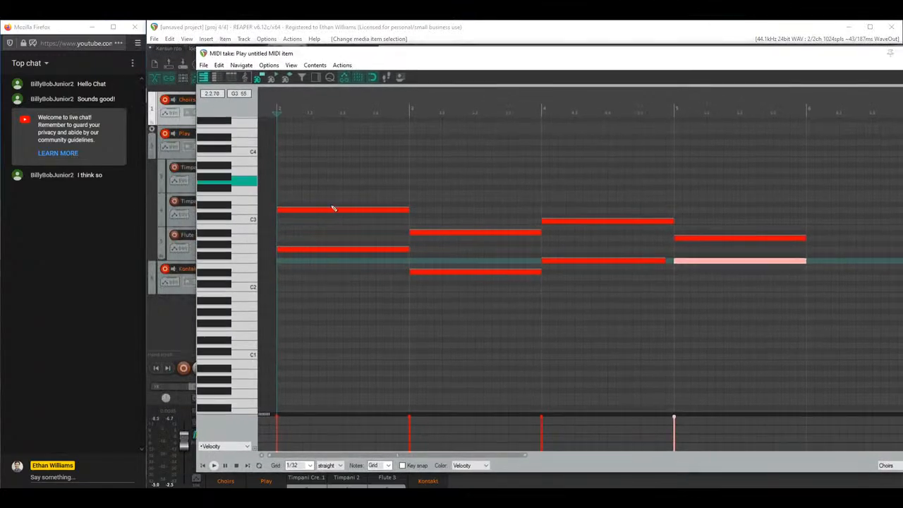
Step: Audition the G2 and D3 notes of the first choir chord and select the notes of the first three chords
click(317, 250)
ctrl+click(301, 211)
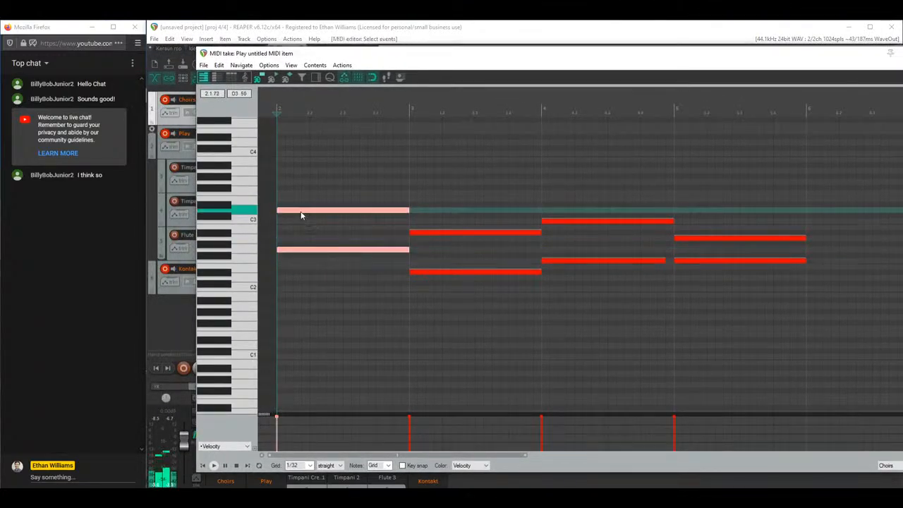
click(300, 251)
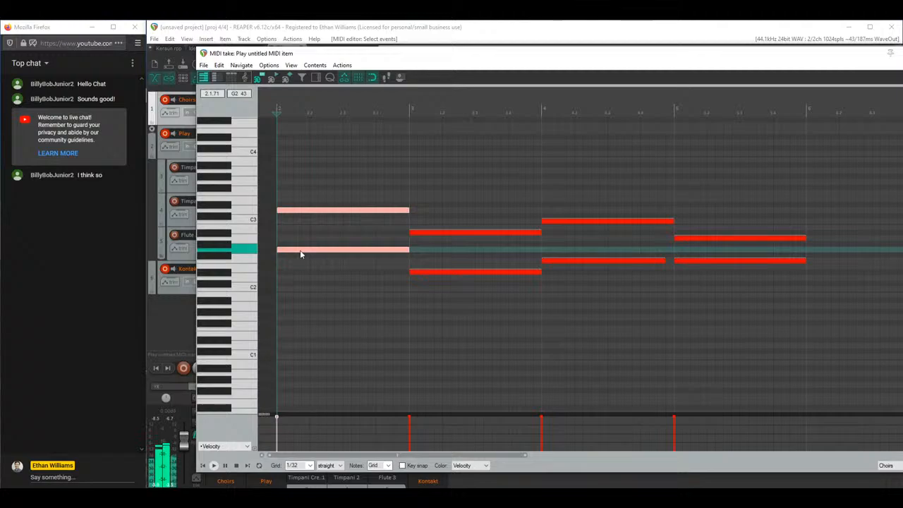
click(300, 250)
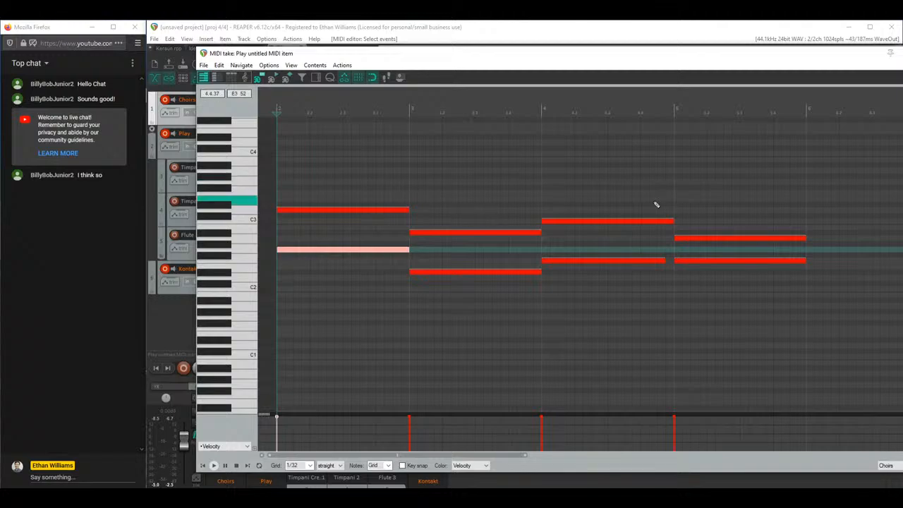
drag(355, 167, 634, 333)
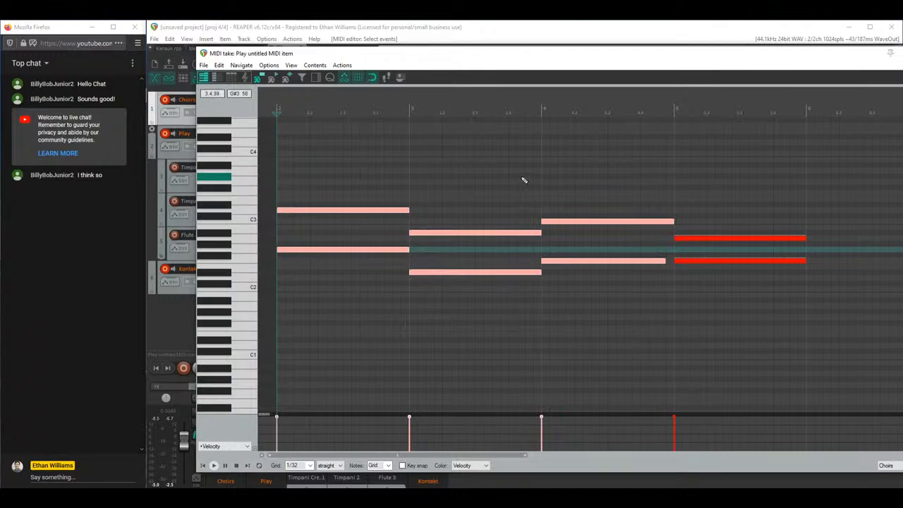
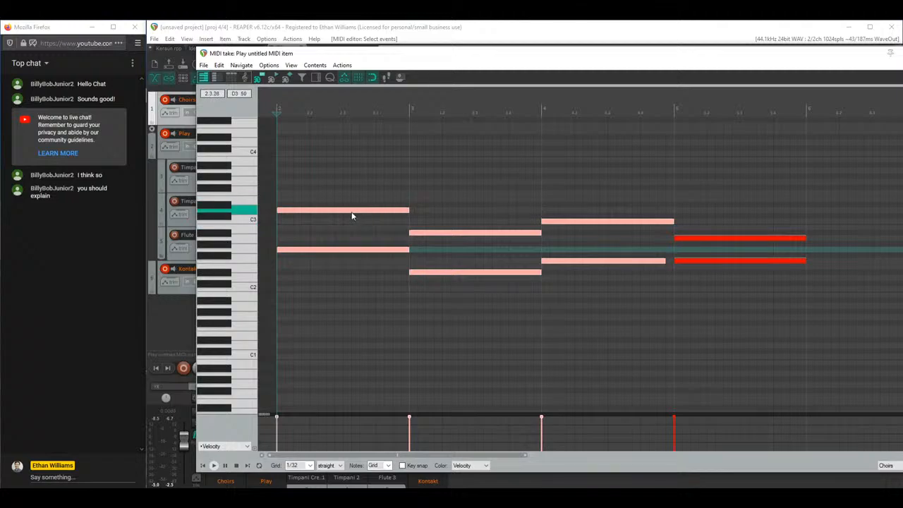
Step: Copy the first chord's G2 note up to G3 and play the chord
click(329, 250)
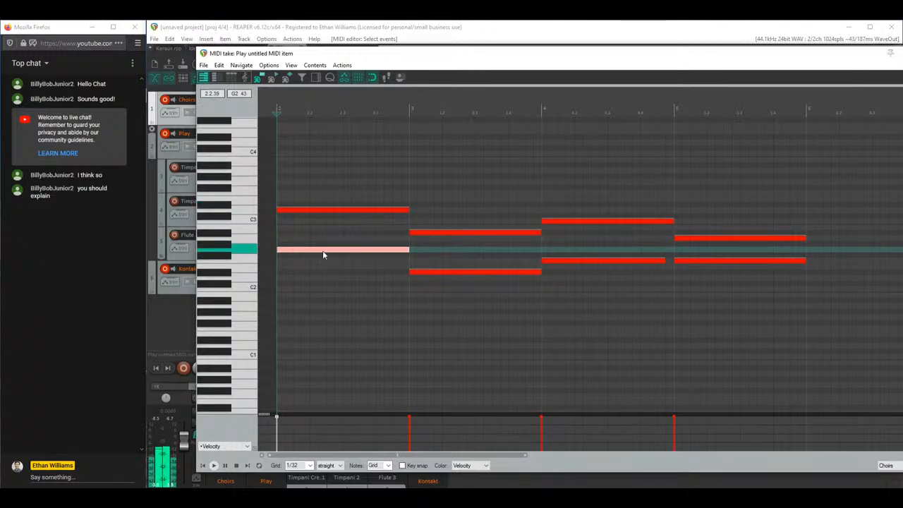
drag(317, 249, 315, 184)
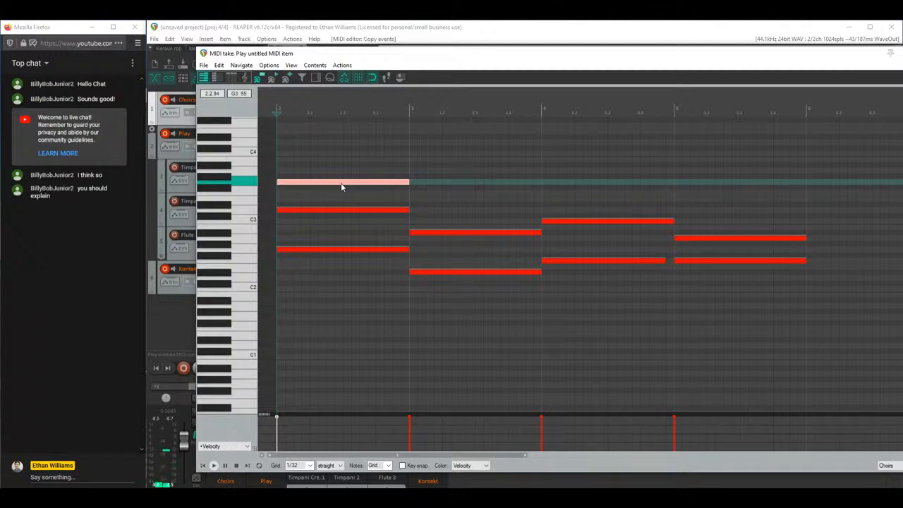
key(space)
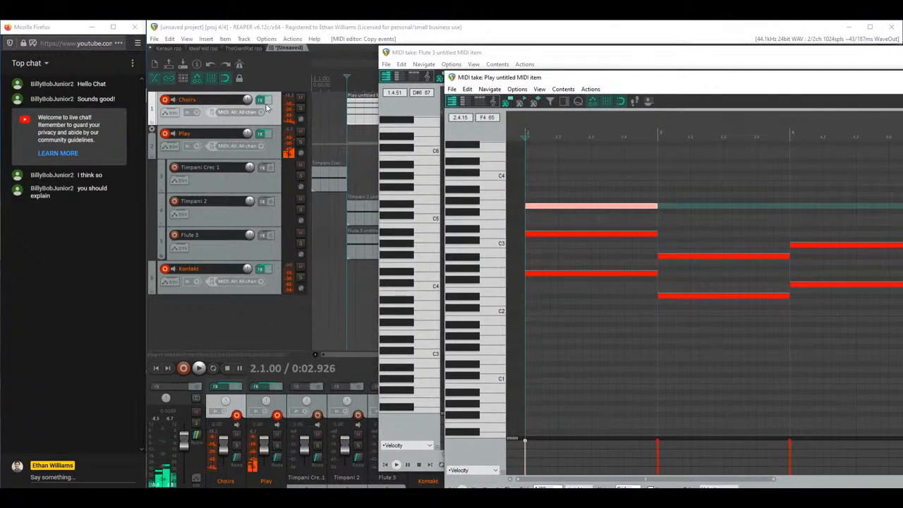
Step: Solo the Choirs track, move the choir MIDI editor back over the arrangement and play the first chord
click(300, 108)
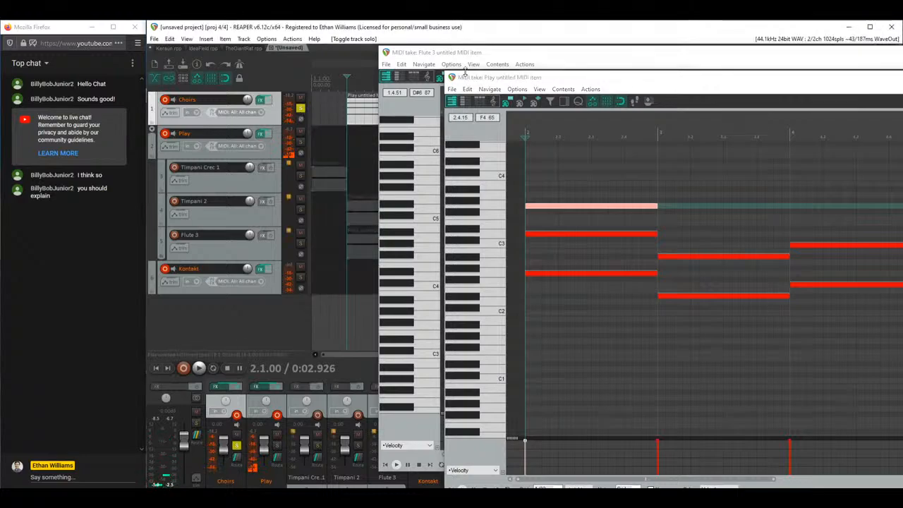
drag(556, 79, 281, 72)
key(space)
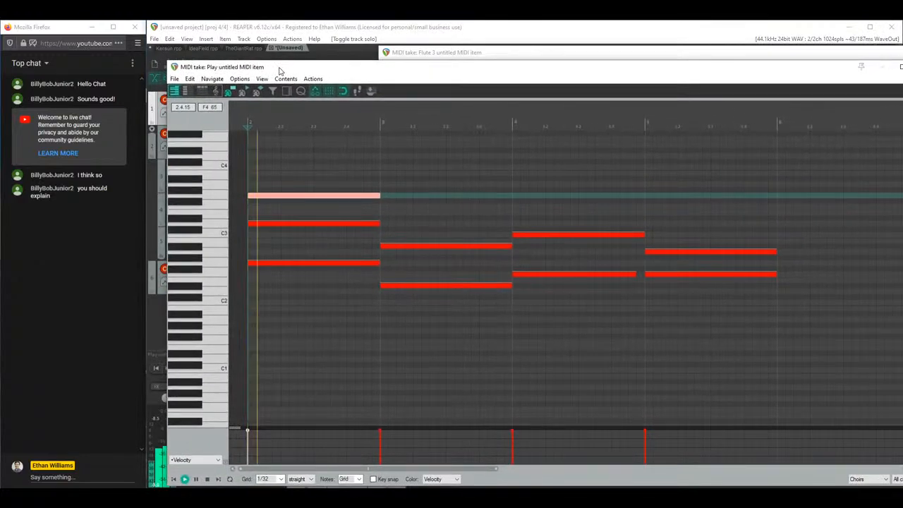
key(space)
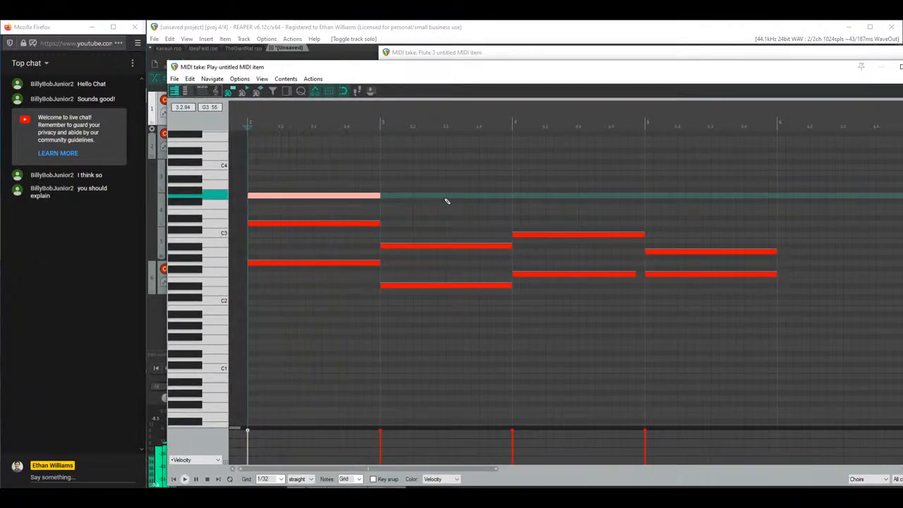
Step: Move the D3 note out of the first chord to A#3 near bar 4 and play the remaining G octave
drag(270, 223, 513, 179)
key(space)
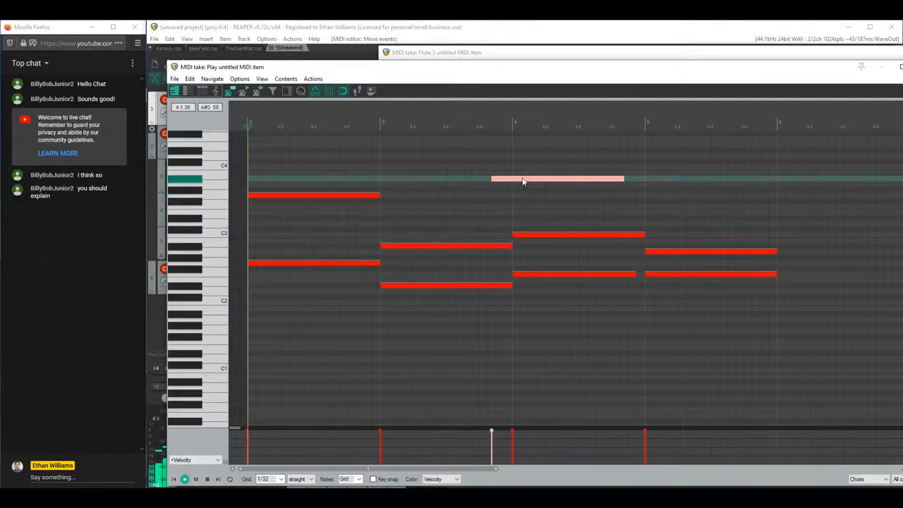
key(space)
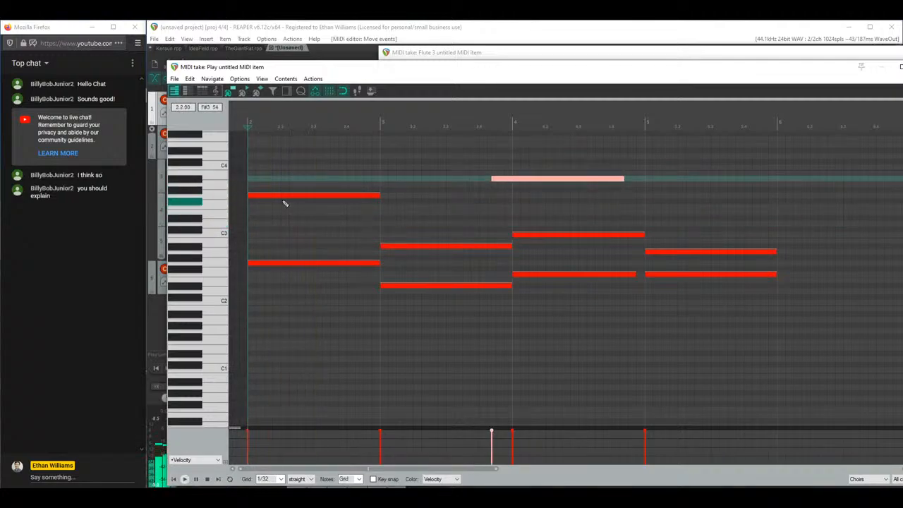
key(space)
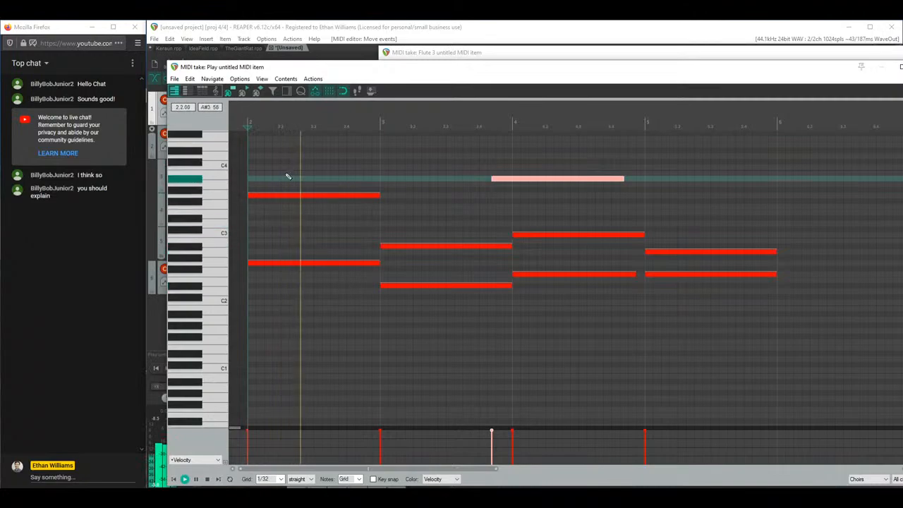
key(space)
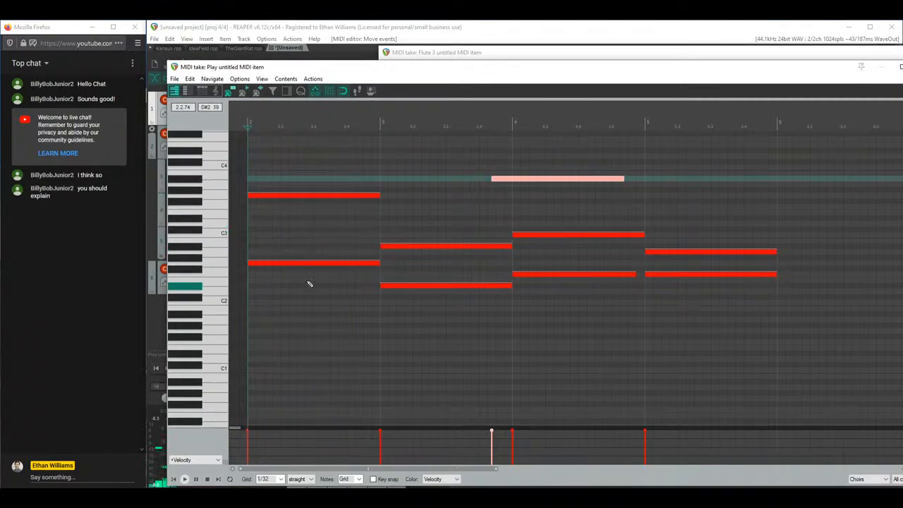
Step: Move the displaced note back to D3 at the start of bar 2 and play the chord with its fifth
drag(520, 178, 275, 224)
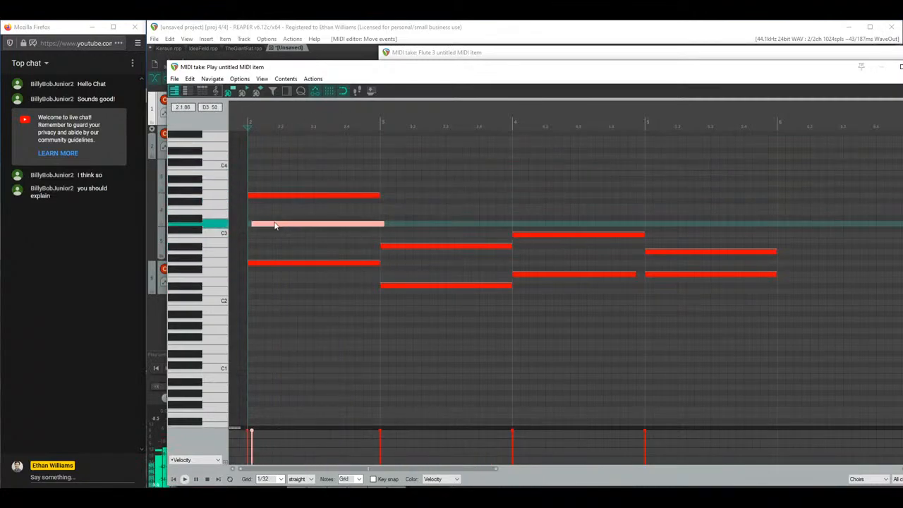
key(space)
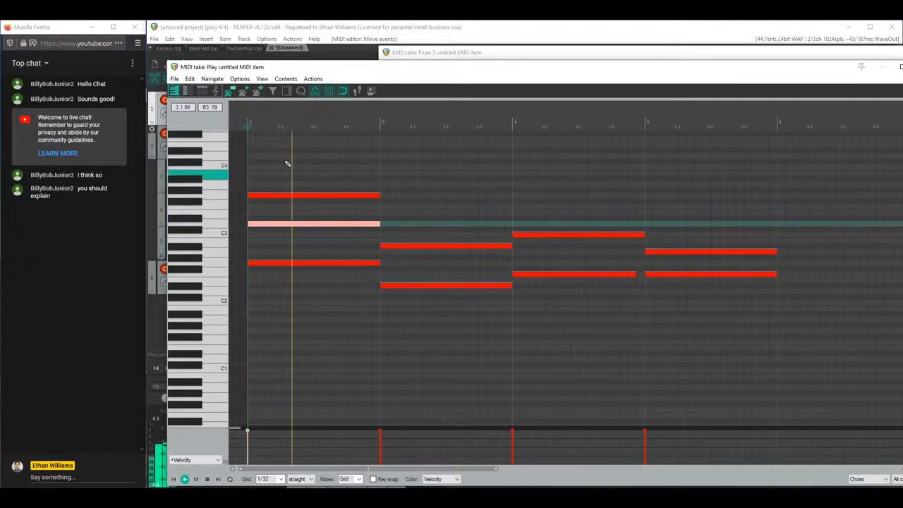
key(space)
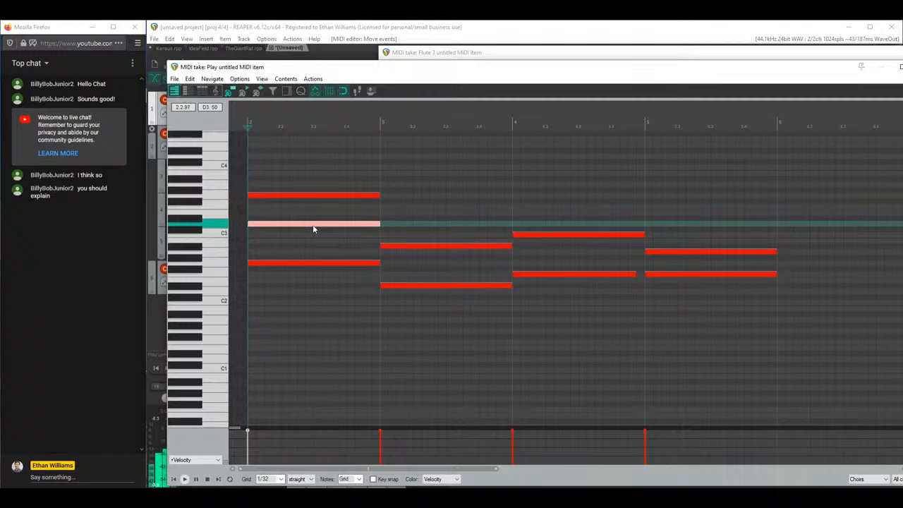
Step: Move the D3 note down to A#2, copy it back up to D3 and play the minor chord
drag(313, 224, 300, 252)
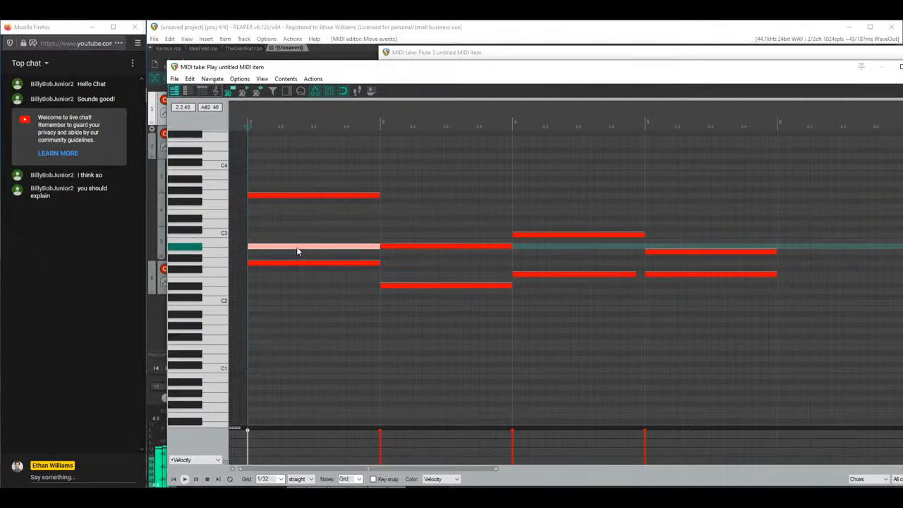
drag(297, 251, 279, 228)
key(space)
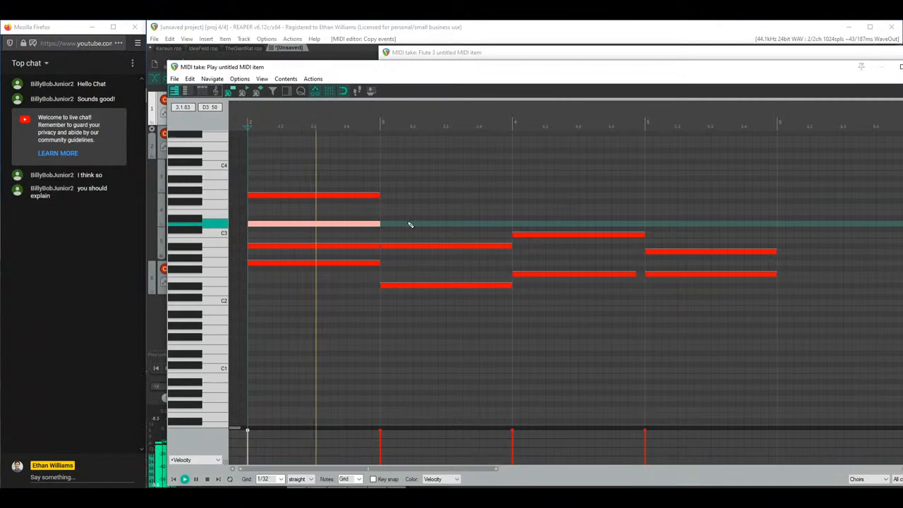
key(space)
Step: Raise the first chord's A#2 note to B2, audition A#2 on the keyboard and play the major chord
click(349, 244)
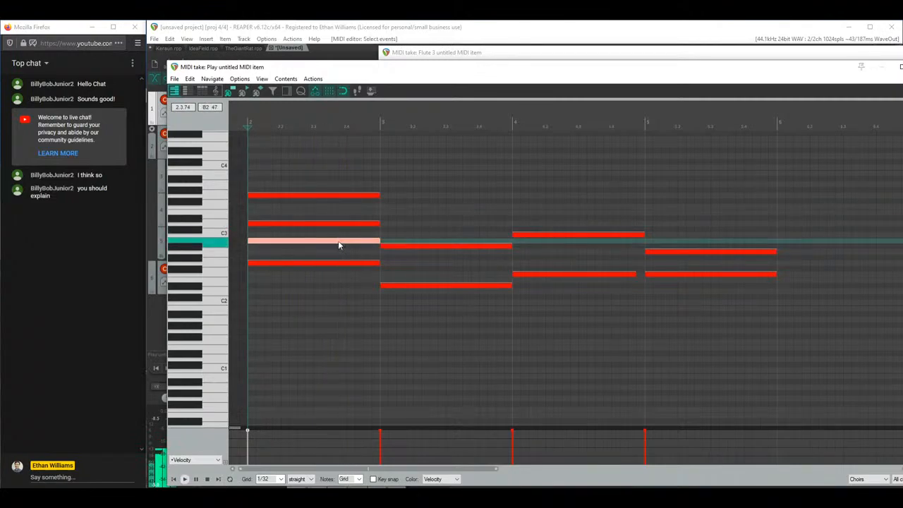
click(338, 245)
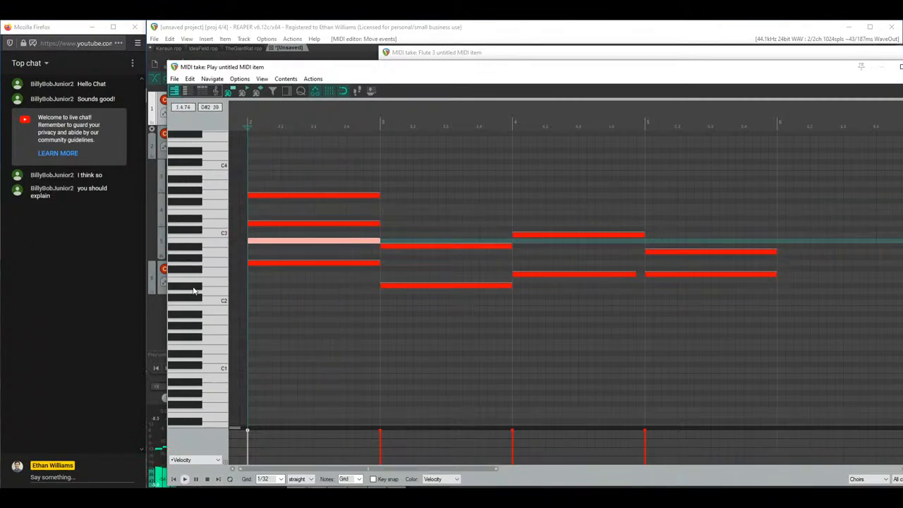
click(198, 250)
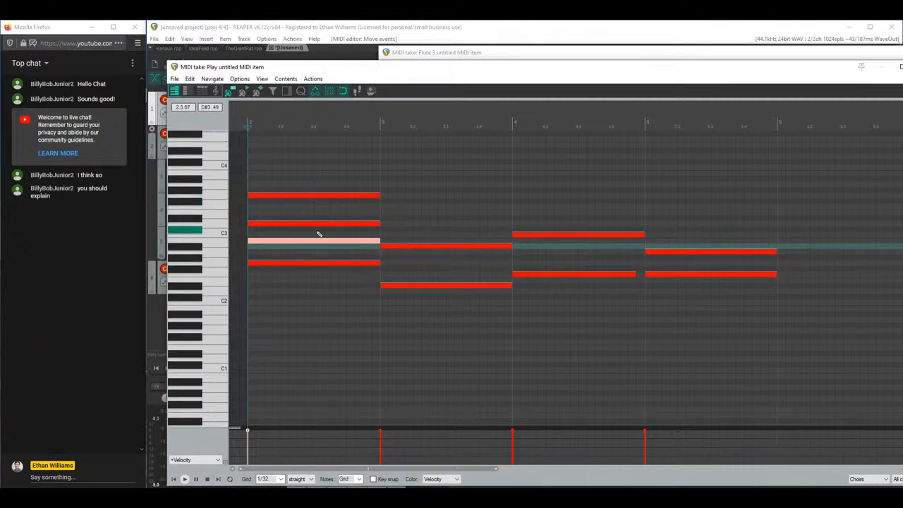
key(space)
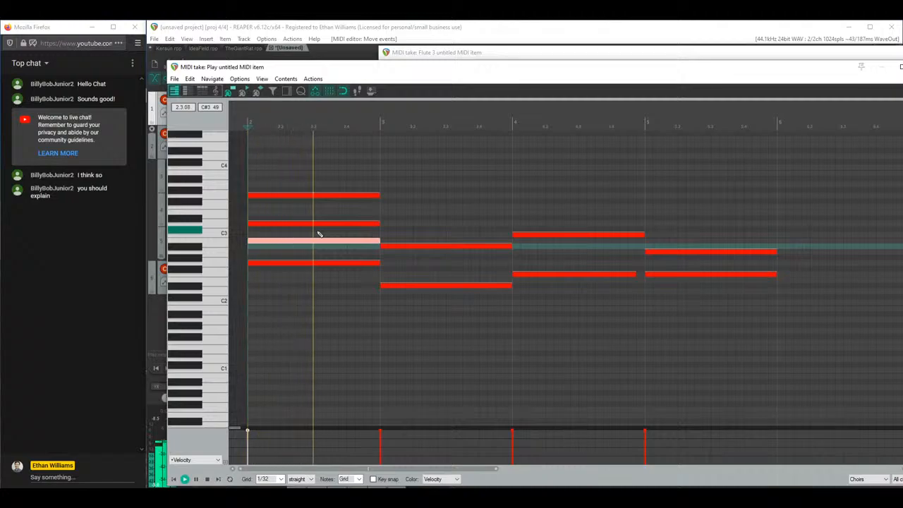
key(space)
Step: Lower the B2 note to A#2 to compare the minor chord, and raise it back to B2
drag(332, 241, 327, 247)
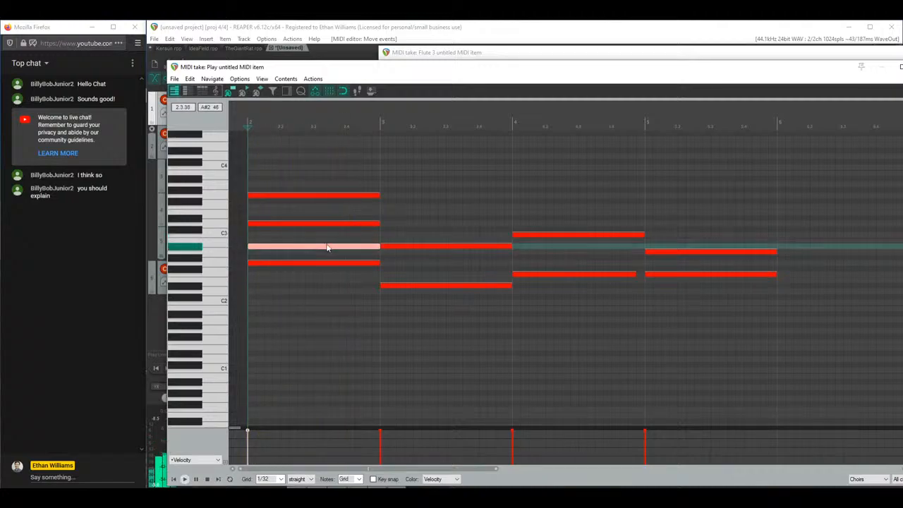
key(space)
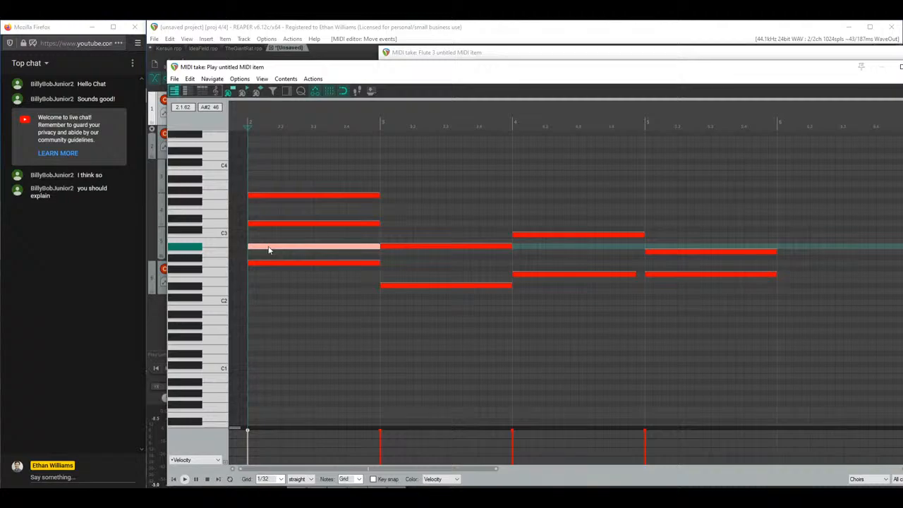
drag(268, 249, 262, 241)
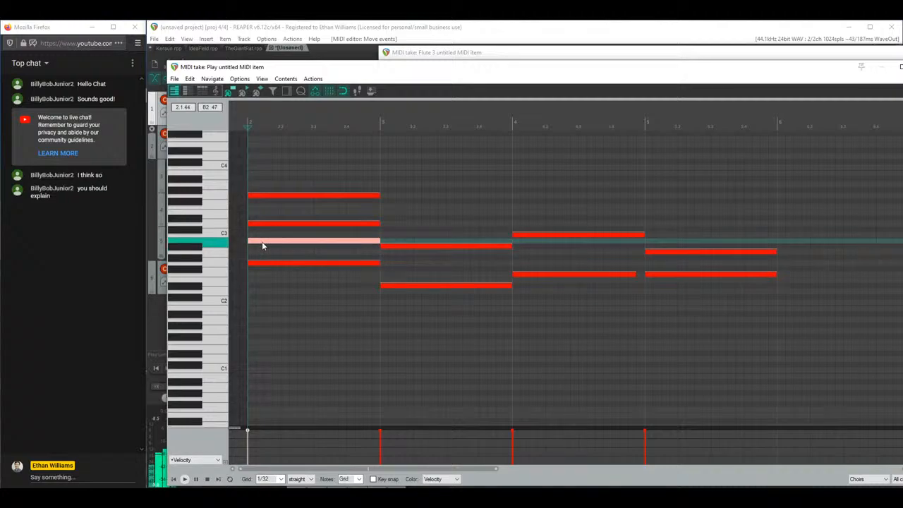
Step: Select the first chord's G2 root note and audition G2 on the piano-roll keyboard
click(365, 265)
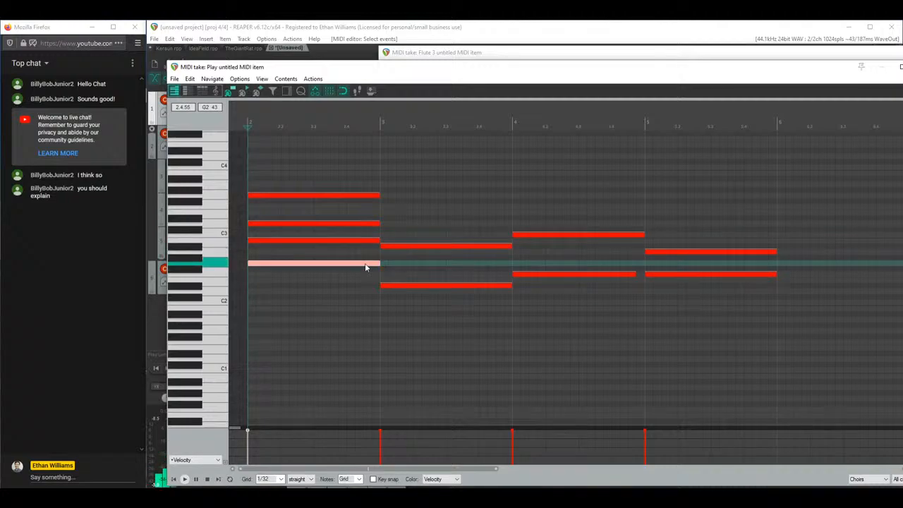
click(216, 265)
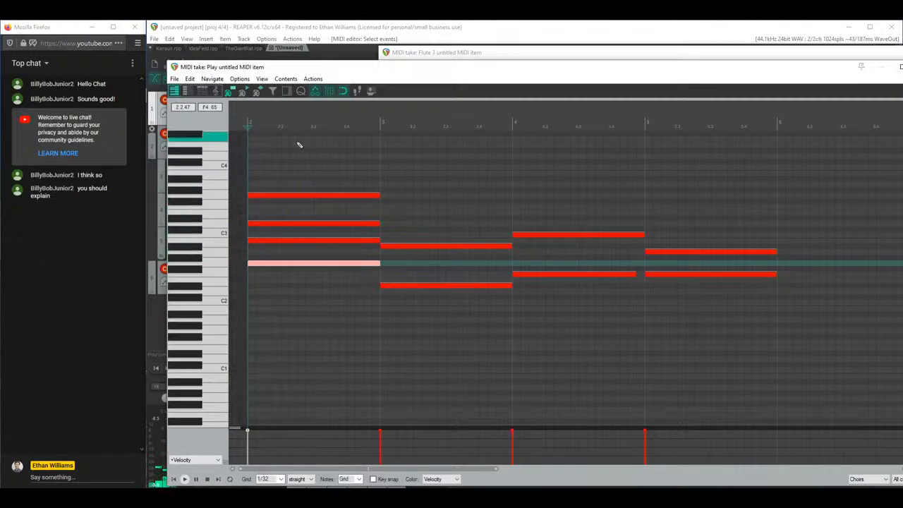
Step: Lower the first chord's B2 note to A#2 and compare its G2 root with the second chord's D#2 root in playback
drag(354, 245, 351, 266)
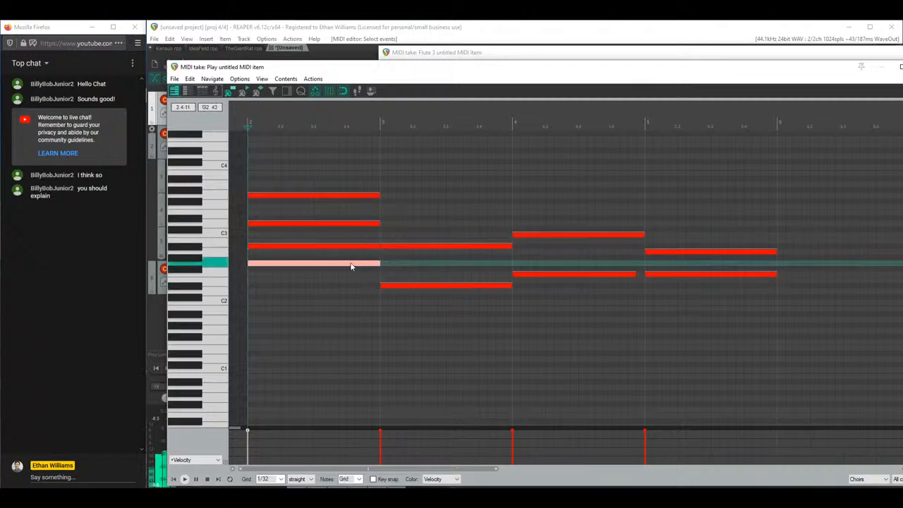
click(397, 287)
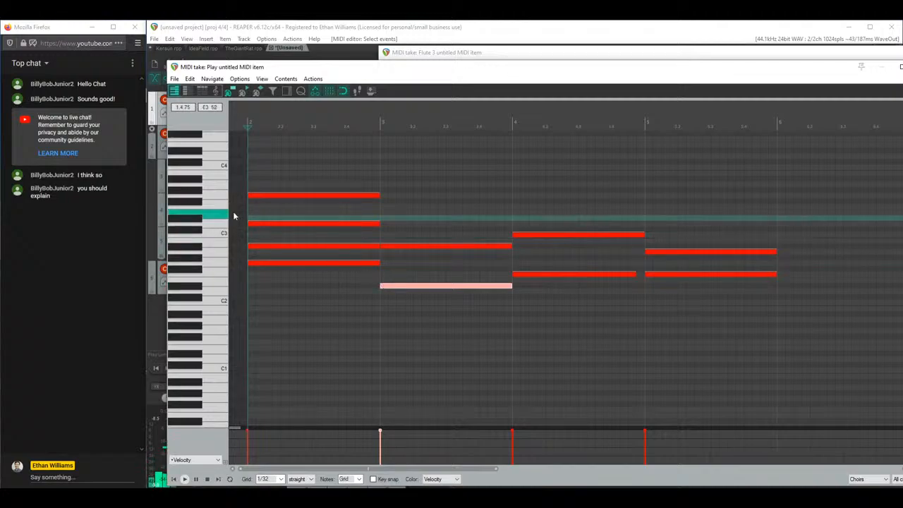
click(207, 226)
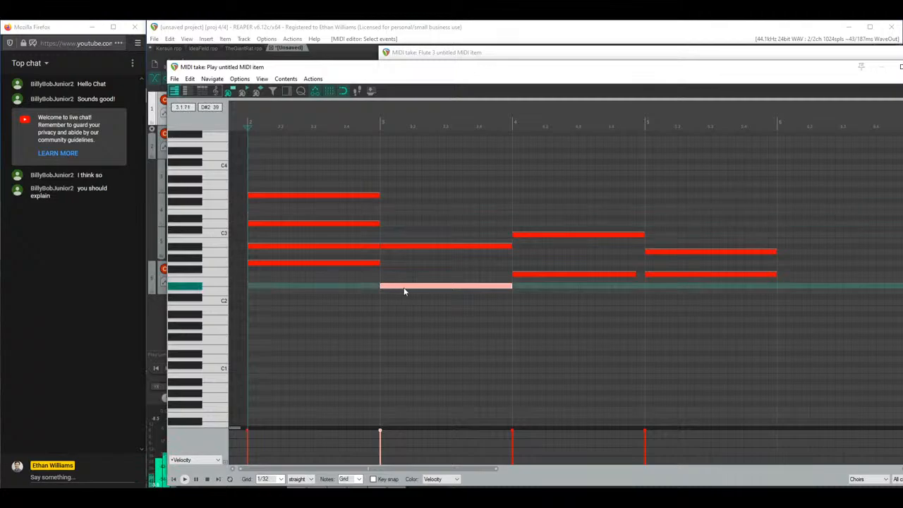
click(363, 264)
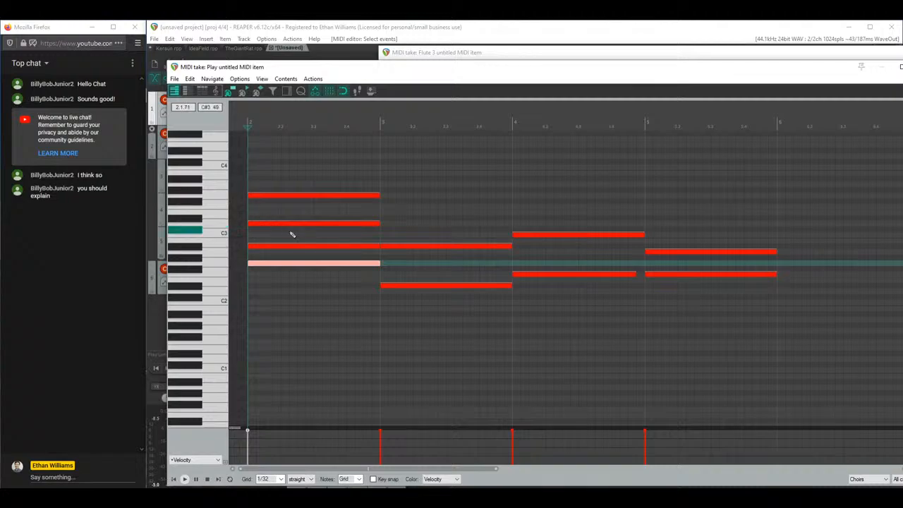
click(398, 287)
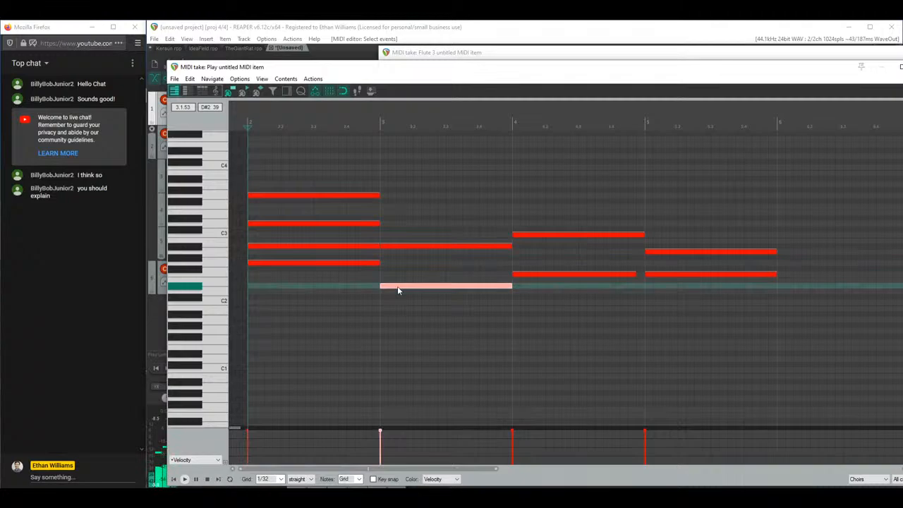
key(space)
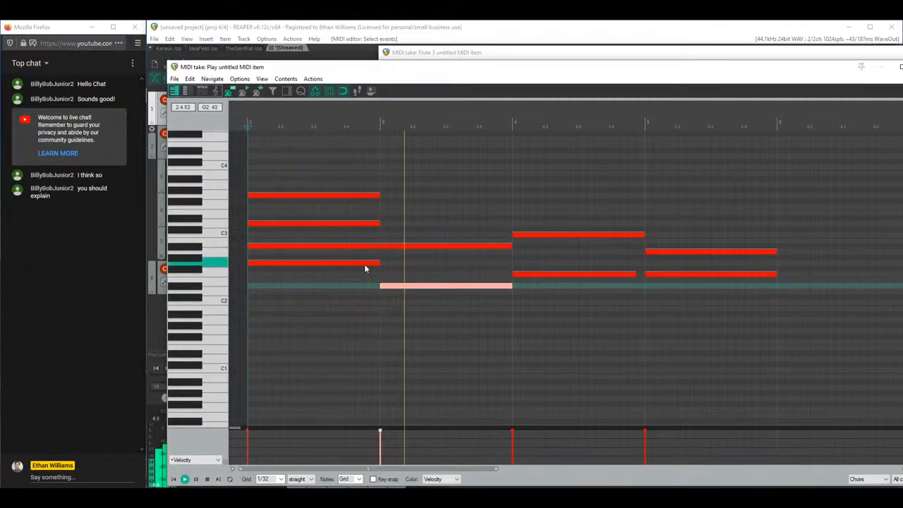
key(space)
Step: Raise the second chord one octave to D#3 and A#3 and compare its root with the first chord's G2 and D3 notes
mouse_move(407, 234)
mouse_down()
mouse_move(415, 292)
mouse_move(407, 218)
mouse_up()
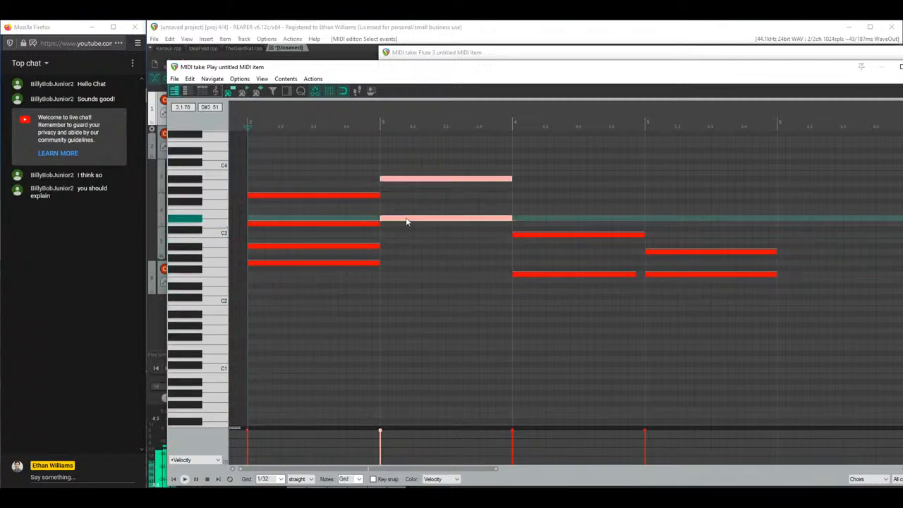
click(370, 267)
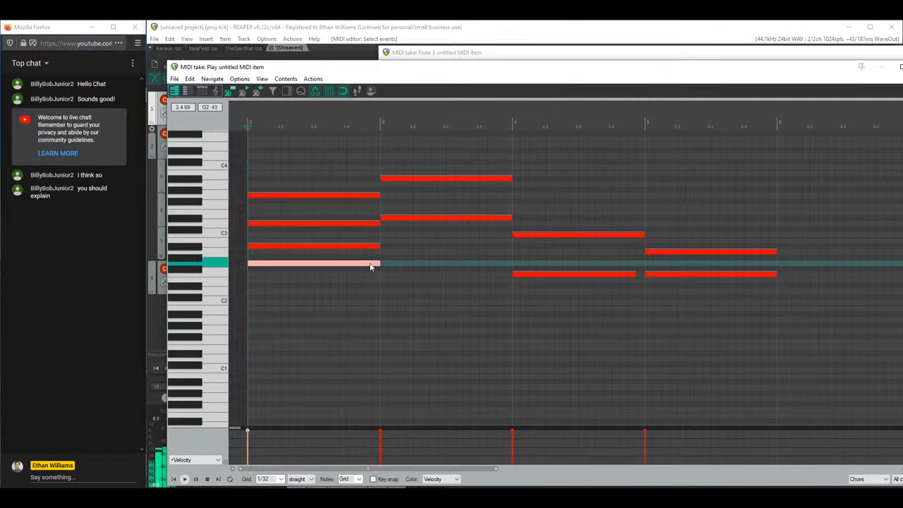
click(391, 220)
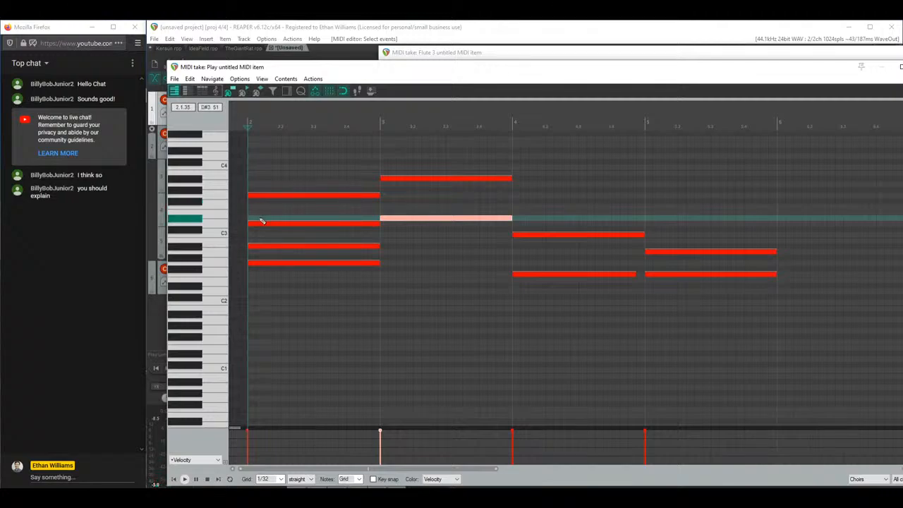
click(384, 254)
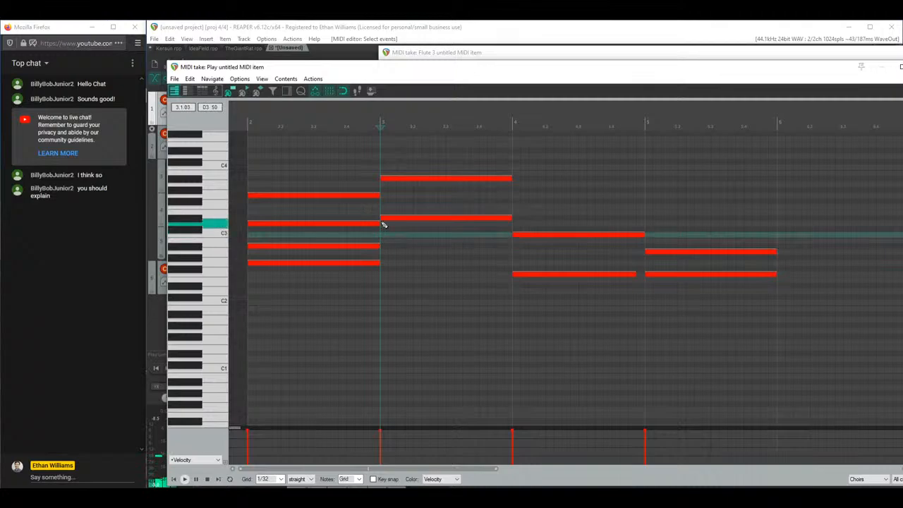
click(385, 219)
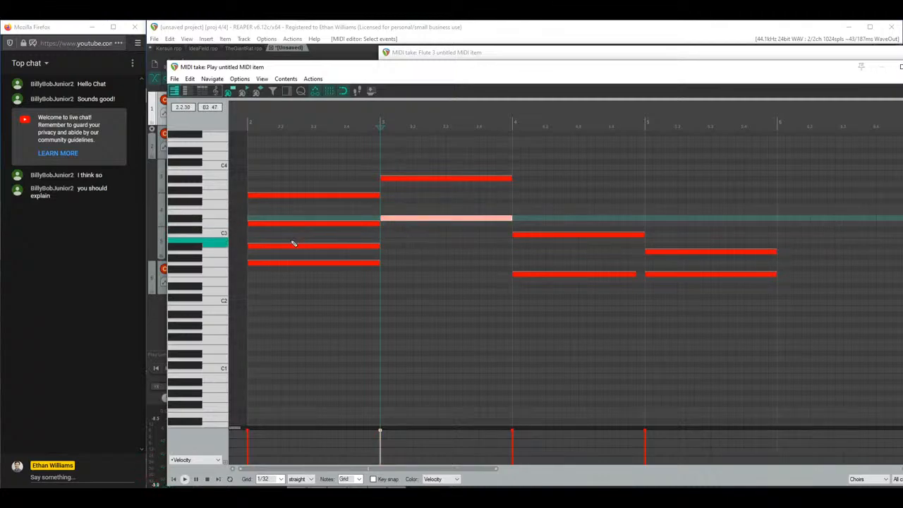
click(264, 224)
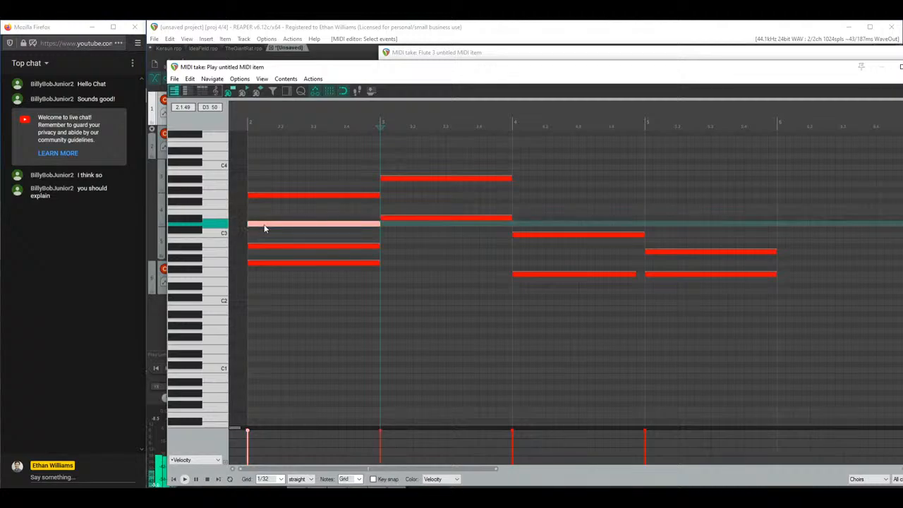
Step: Play the first chord, and play the raised second chord from the start of measure 3
click(184, 479)
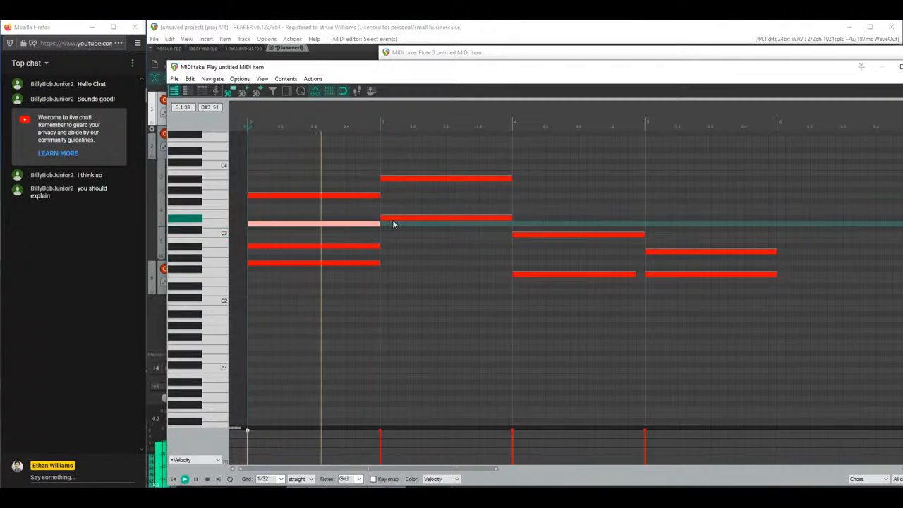
key(space)
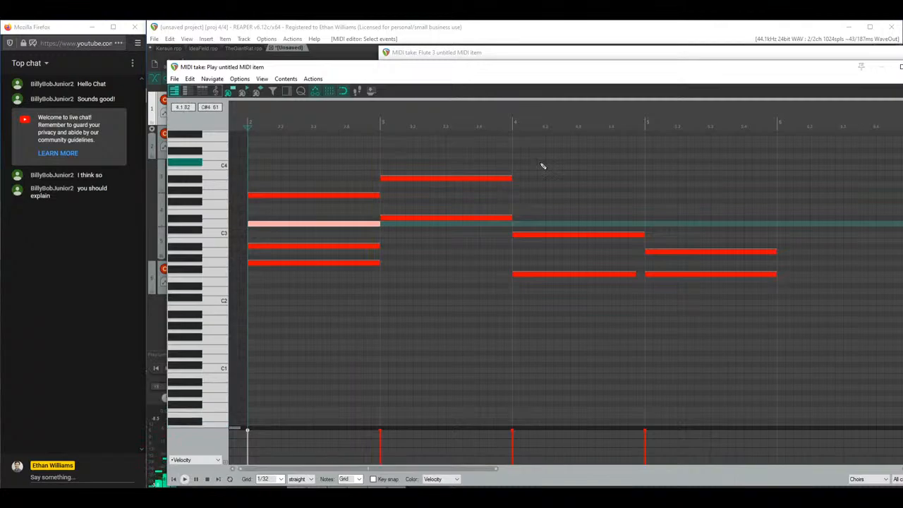
click(383, 151)
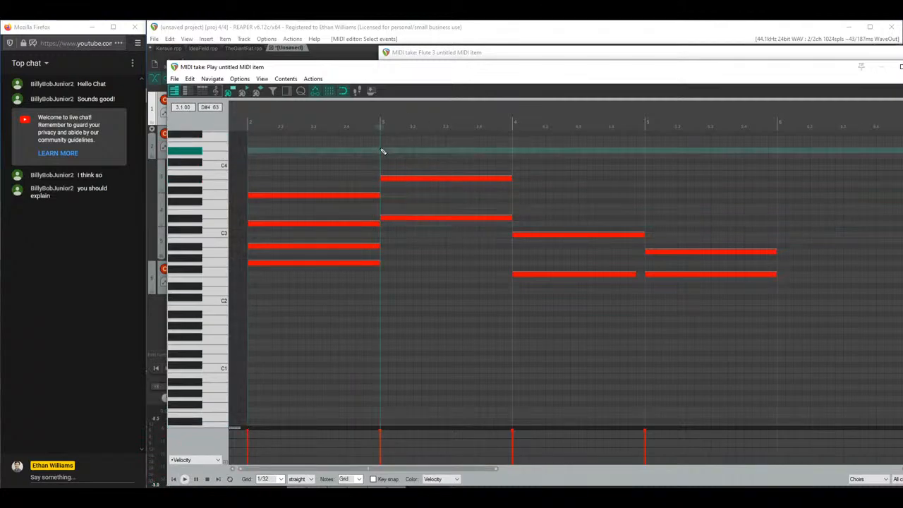
click(394, 221)
key(space)
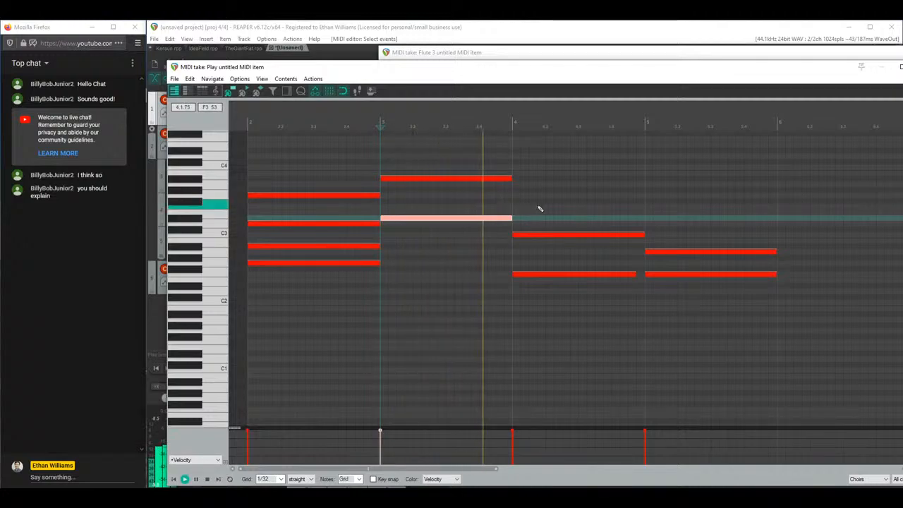
key(space)
Step: Raise the third chord to F3 and C4 and the fourth chord to B3 and D#4, with playback in between
drag(547, 278, 536, 209)
key(space)
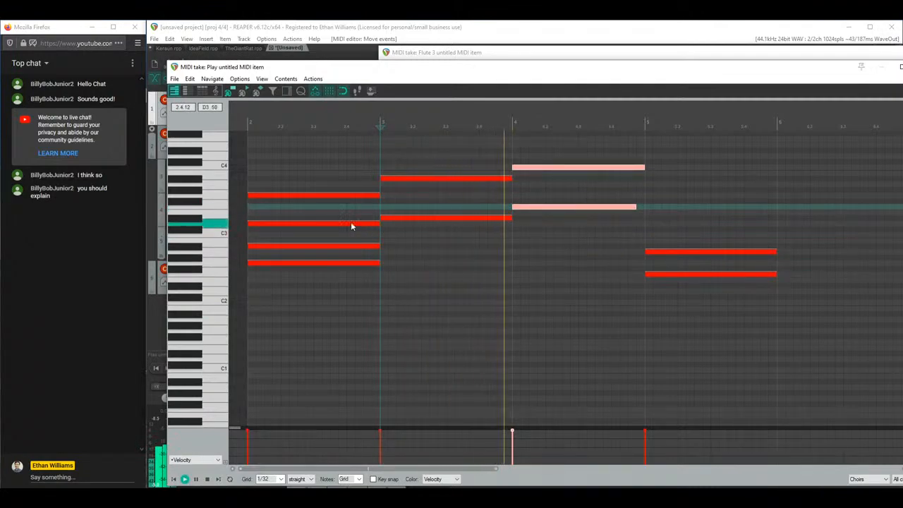
drag(627, 241, 661, 175)
key(space)
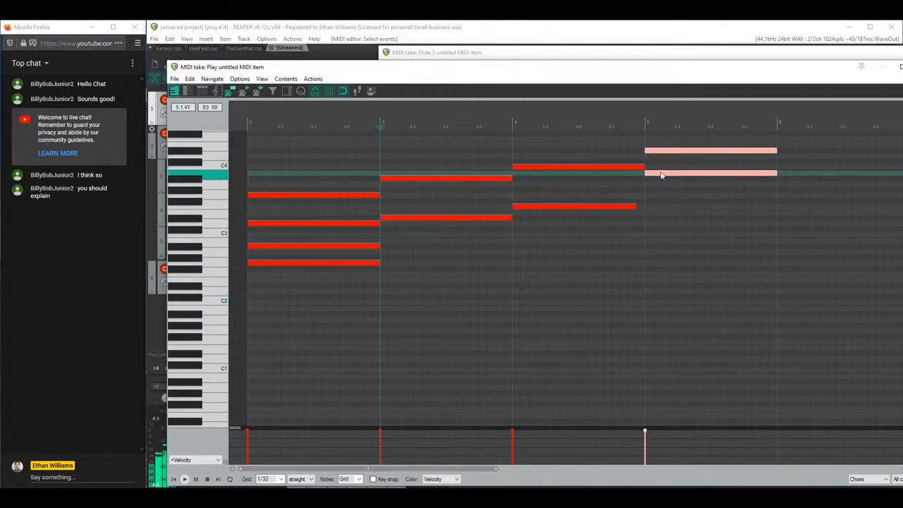
Step: Play the change into the fourth chord from late in measure 4, and play the third chord from just before measure 4
click(636, 163)
key(space)
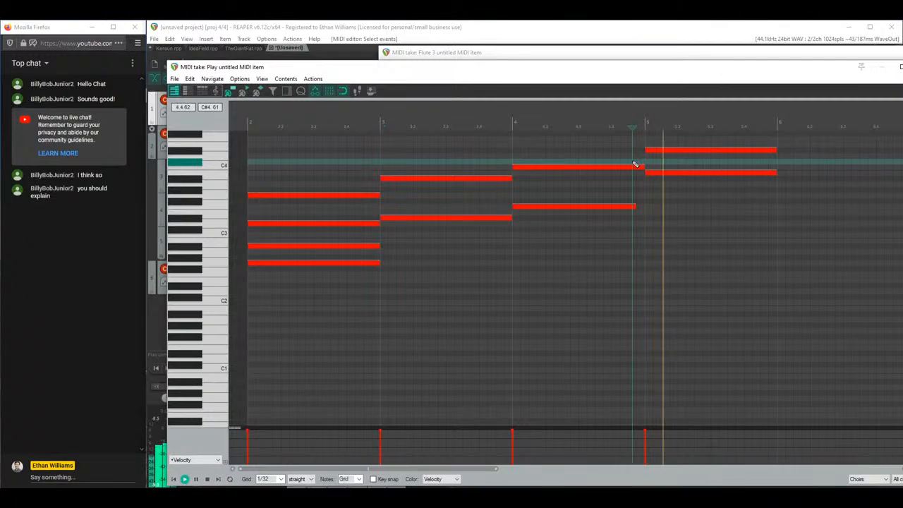
key(space)
click(511, 156)
key(space)
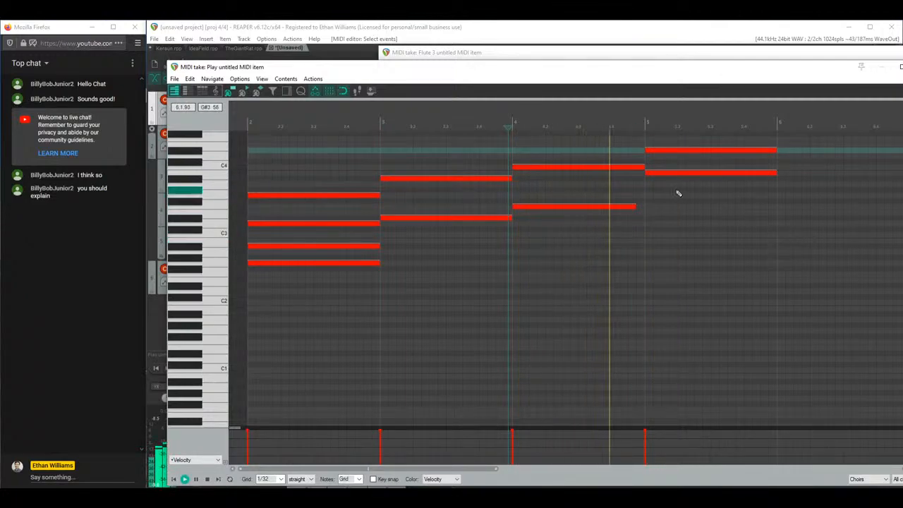
key(space)
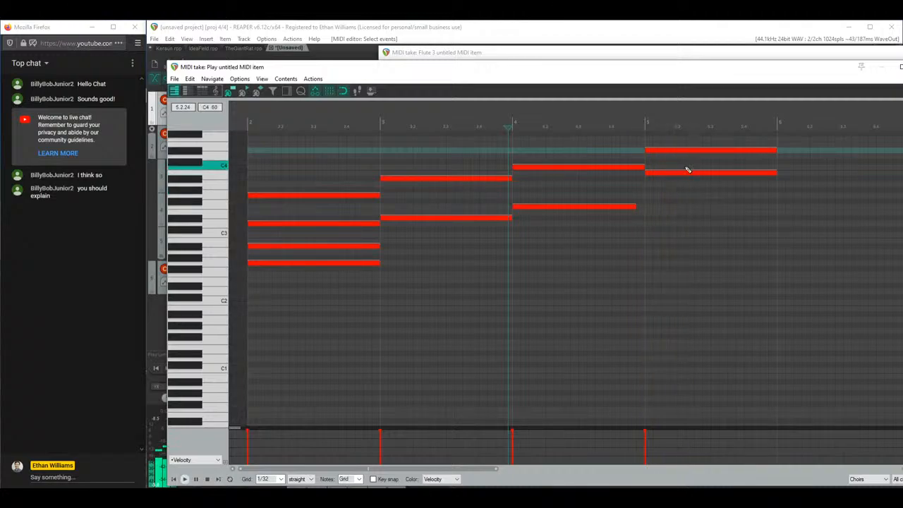
Step: Move the fourth chord back down to F2 and A2, the third to F2 and C3, and the second to D#2 and A#2
click(670, 172)
ctrl+click(688, 149)
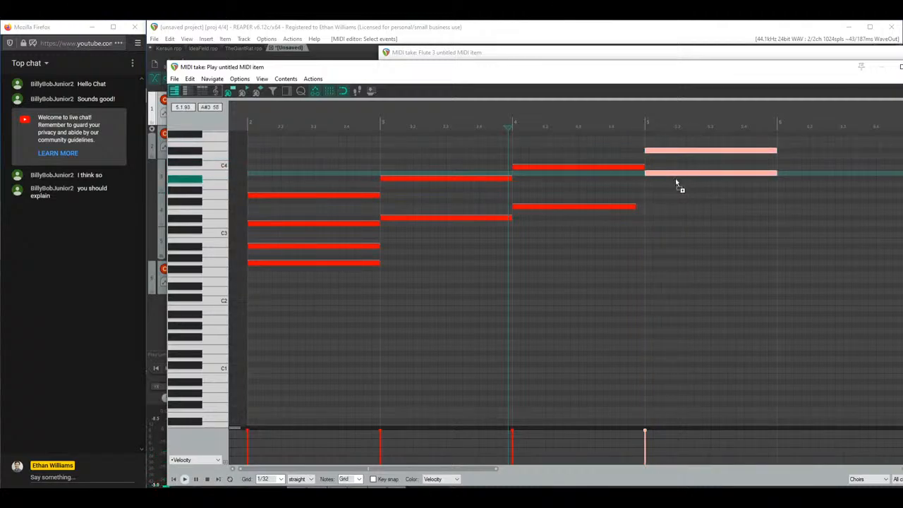
key(ctrl+Down)
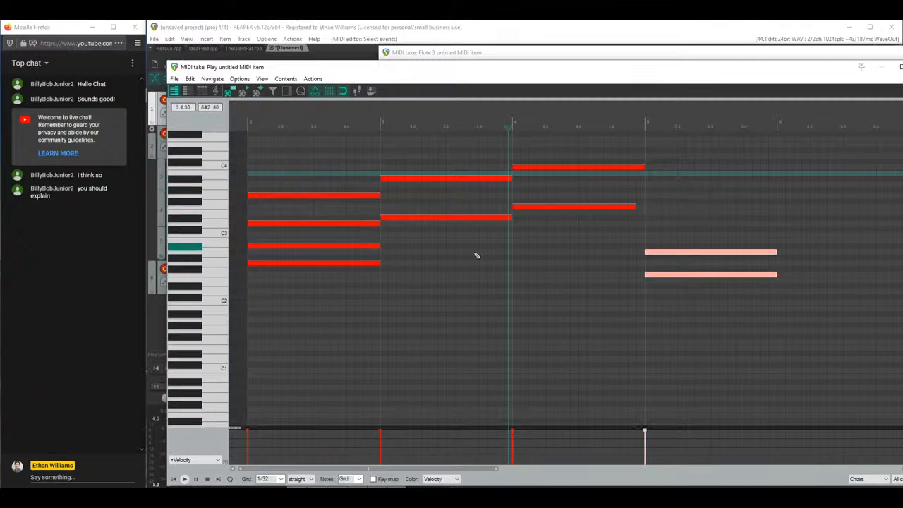
key(Left)
key(ctrl+Down)
key(Left)
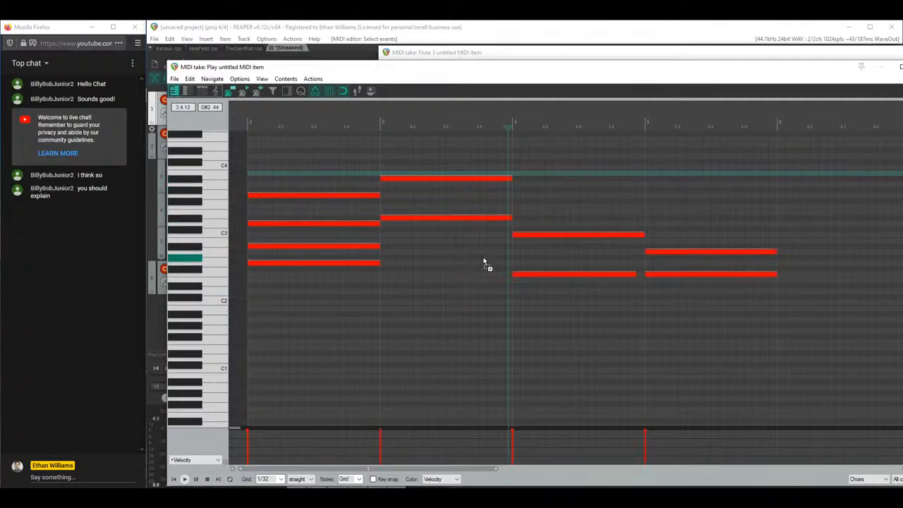
key(Left)
key(Right)
key(ctrl+Down)
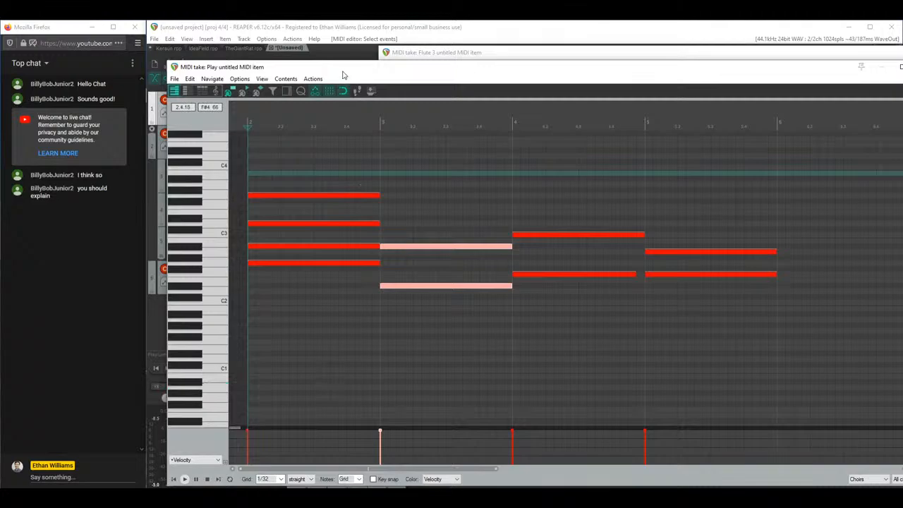
Step: Unsolo the Choirs track and move both MIDI editor windows away to uncover the arrangement
drag(343, 71, 267, 274)
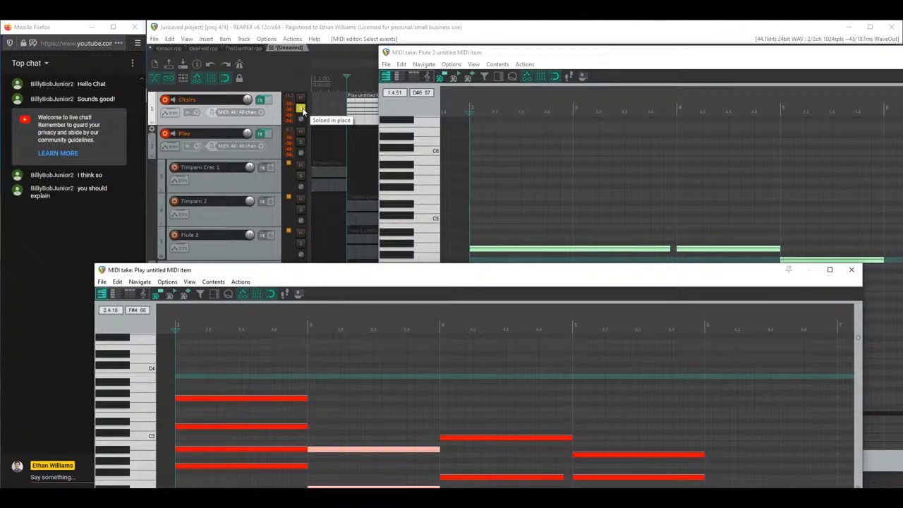
click(299, 107)
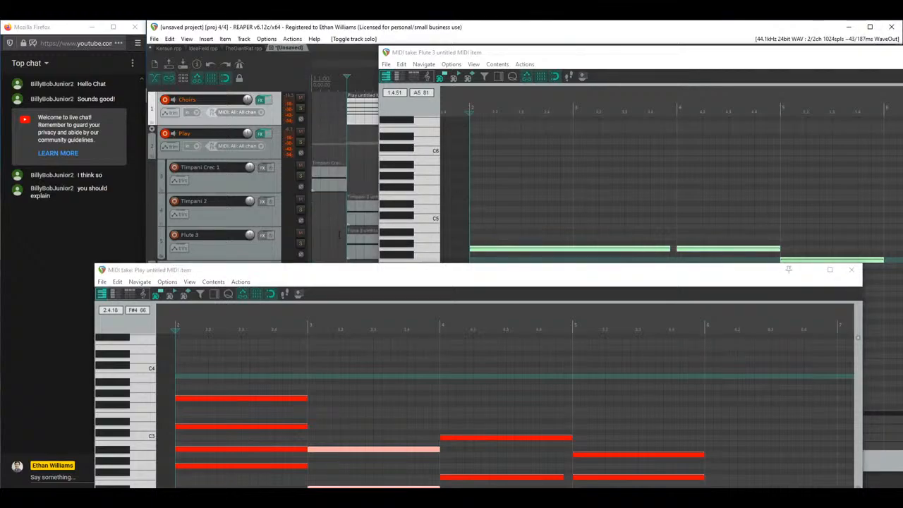
drag(324, 282, 578, 311)
drag(509, 58, 216, 317)
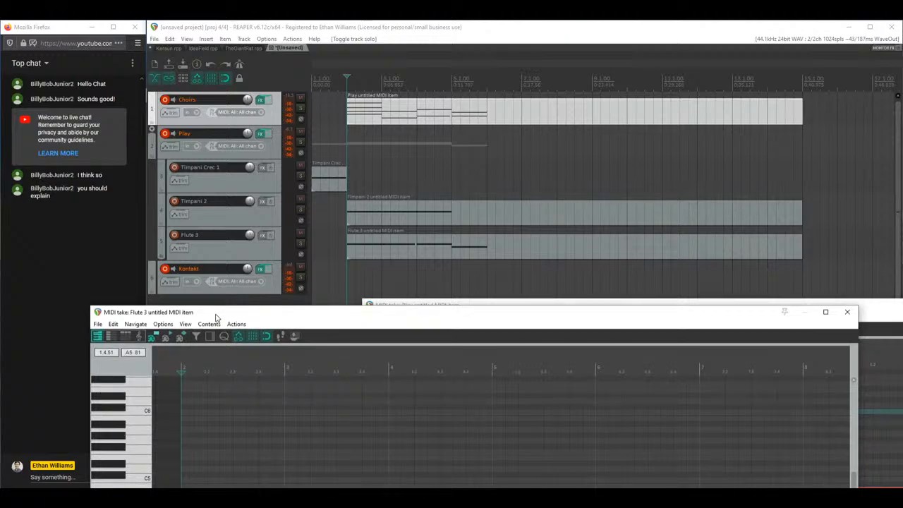
drag(380, 317, 375, 422)
Step: Play the arrangement with all tracks from measure 2 through the fourth chord
click(433, 231)
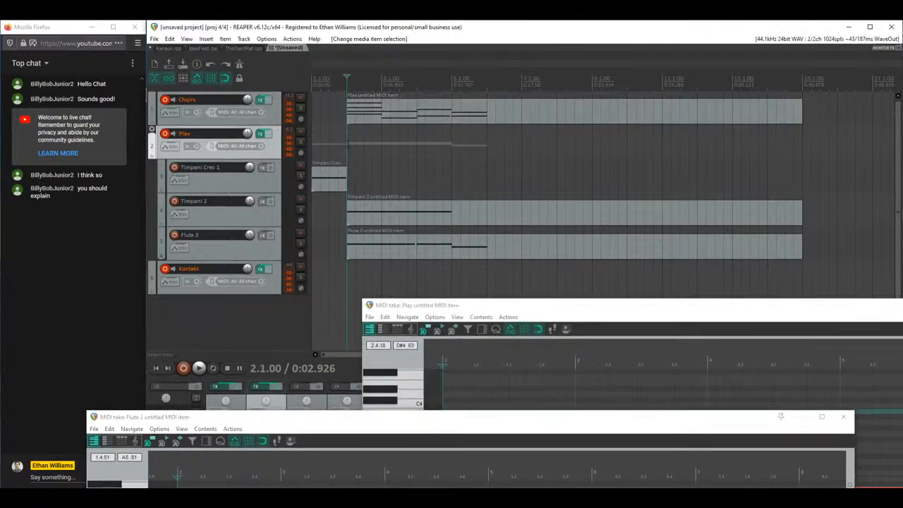
key(space)
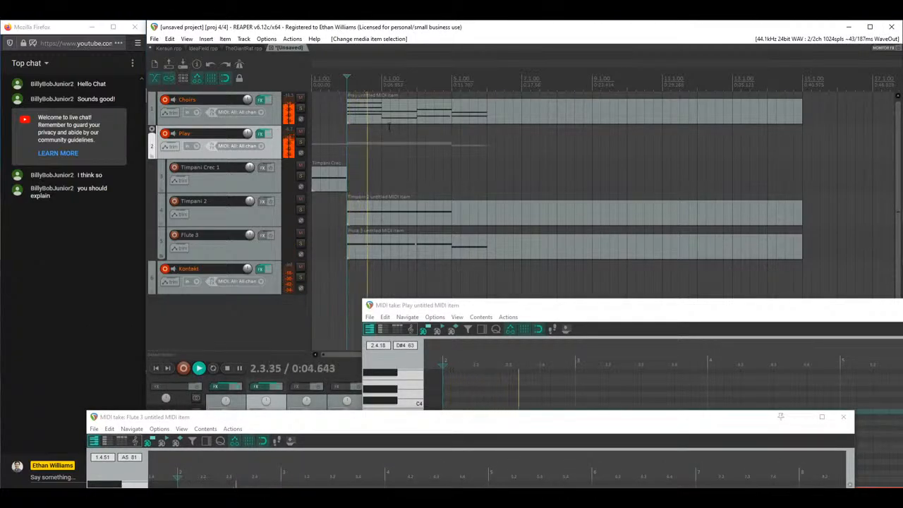
click(397, 218)
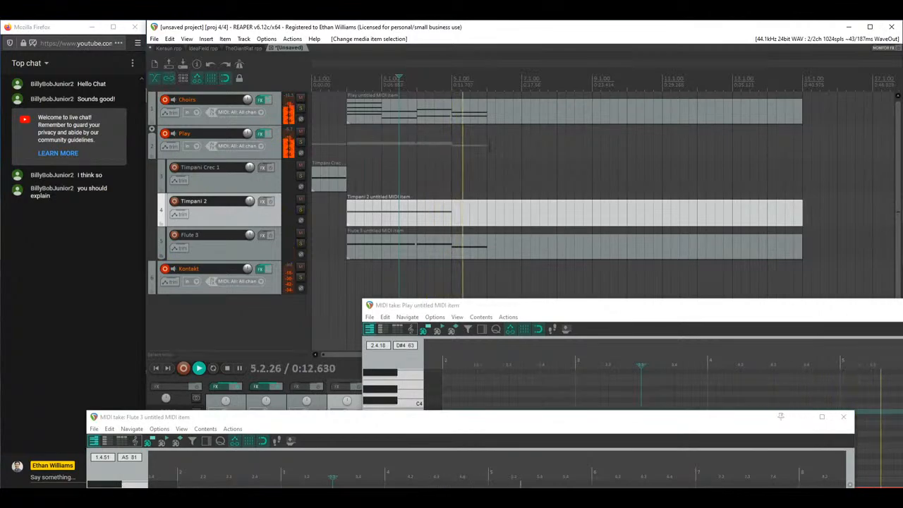
key(space)
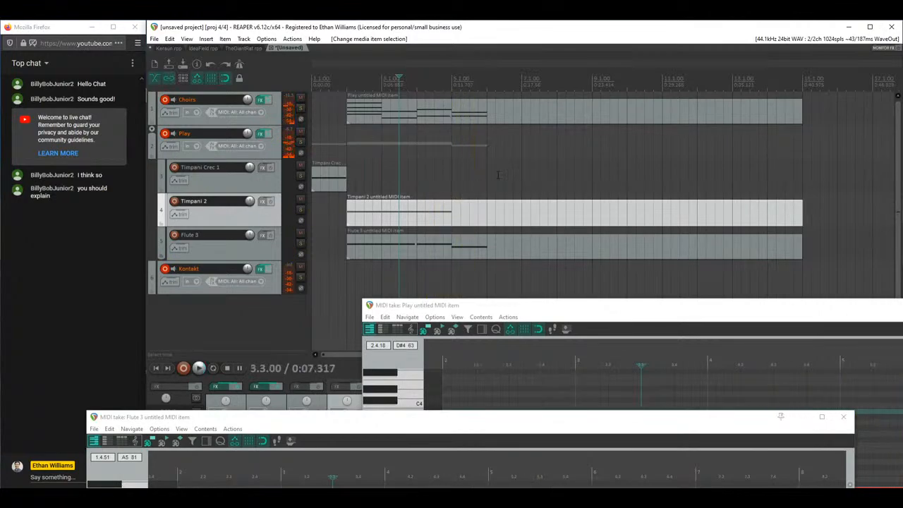
Step: Place the edit cursor at measure 6, select the Kontakt track and check the instrument loaded in its FX chain
click(490, 171)
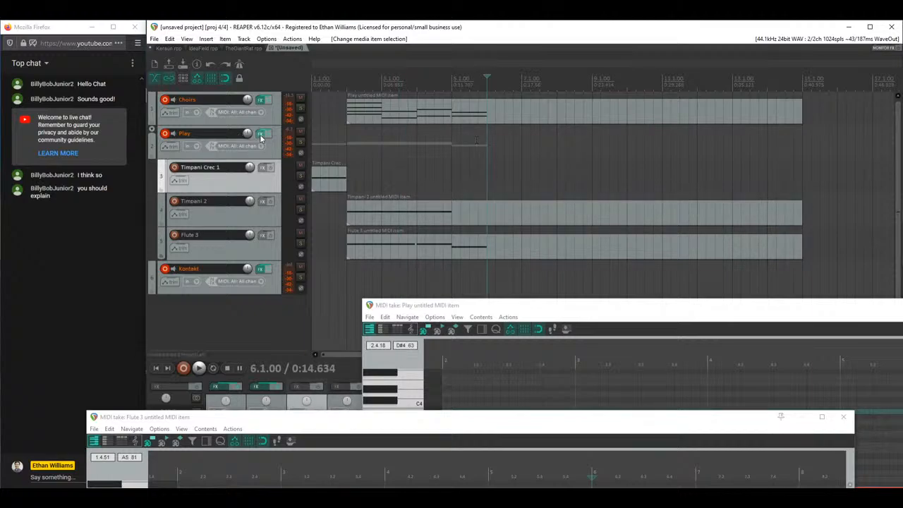
click(234, 291)
click(262, 270)
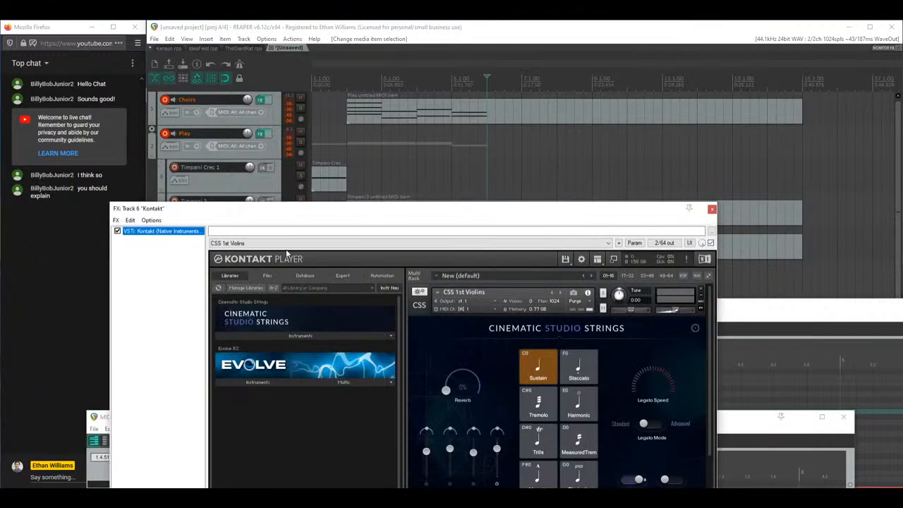
click(713, 210)
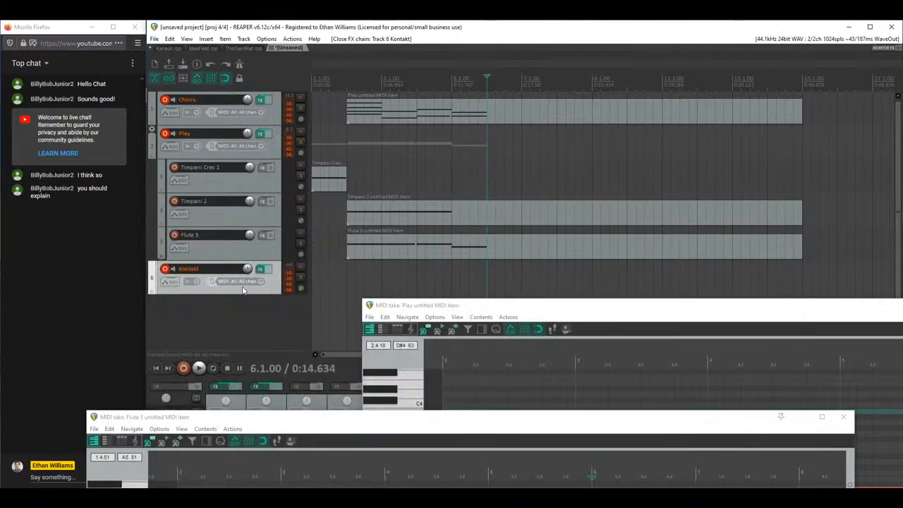
Step: Add a new track below Kontakt and nest it as a child of the Kontakt folder track
right_click(238, 294)
click(268, 235)
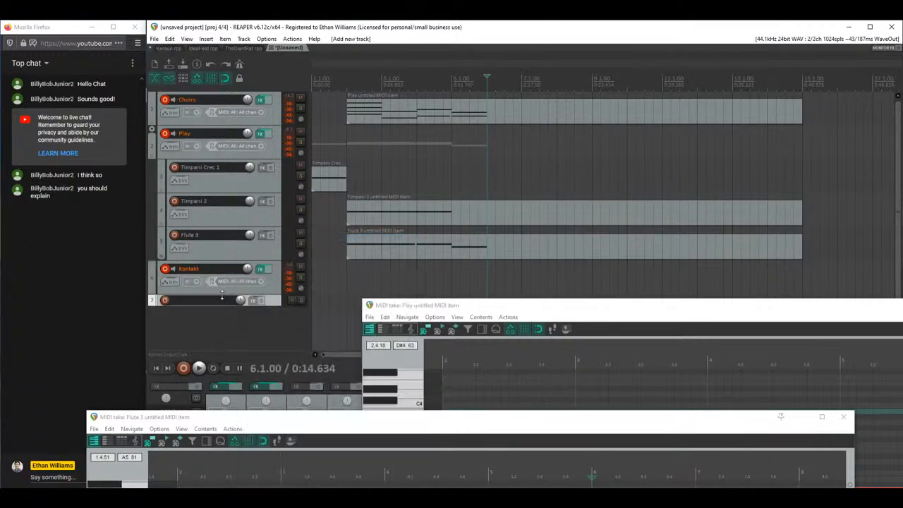
drag(202, 326, 242, 320)
Step: Name the new child track Violins 1
double_click(224, 302)
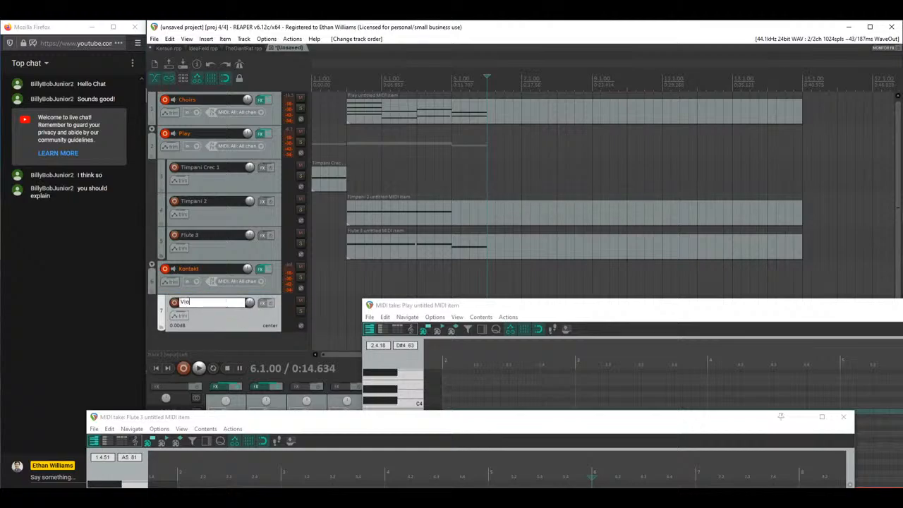
text(Violins)
key(Return)
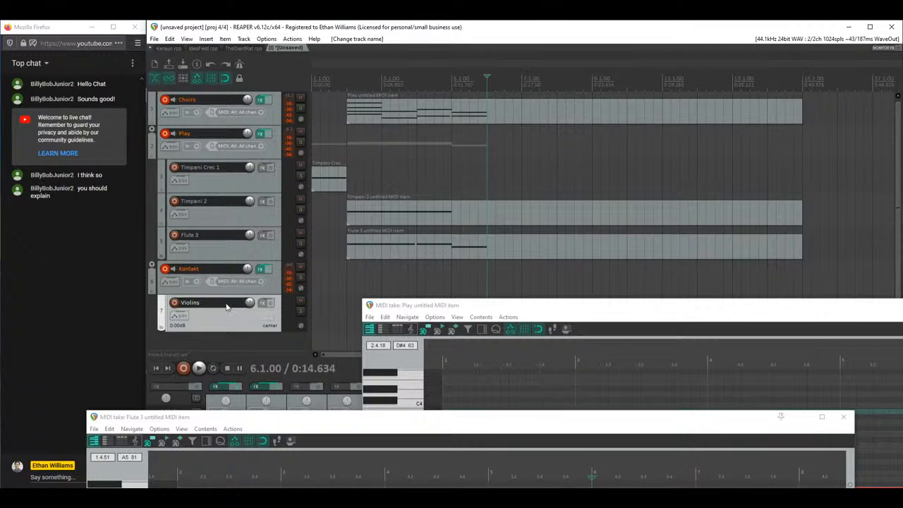
double_click(216, 302)
text(1)
key(Return)
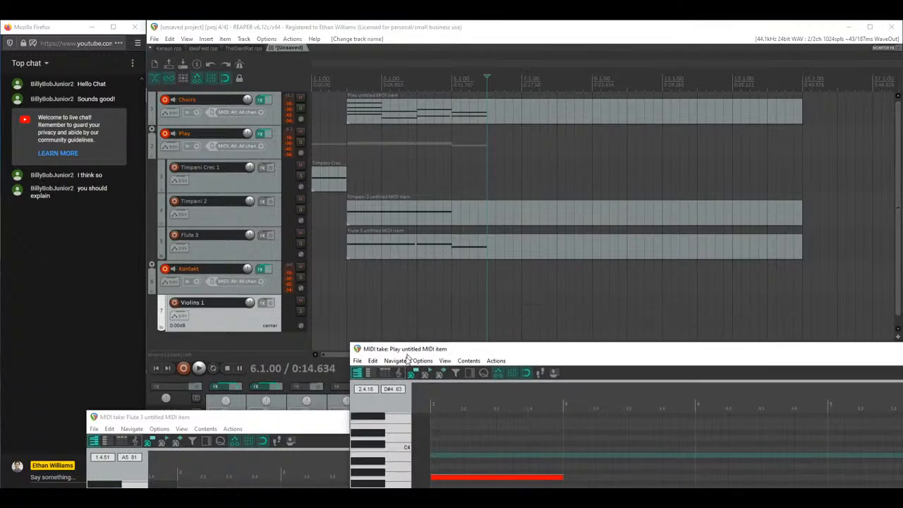
Step: Create a MIDI item on Violins 1 from measure 6 to measure 15 and open it for editing on Channel 1
drag(492, 313, 802, 315)
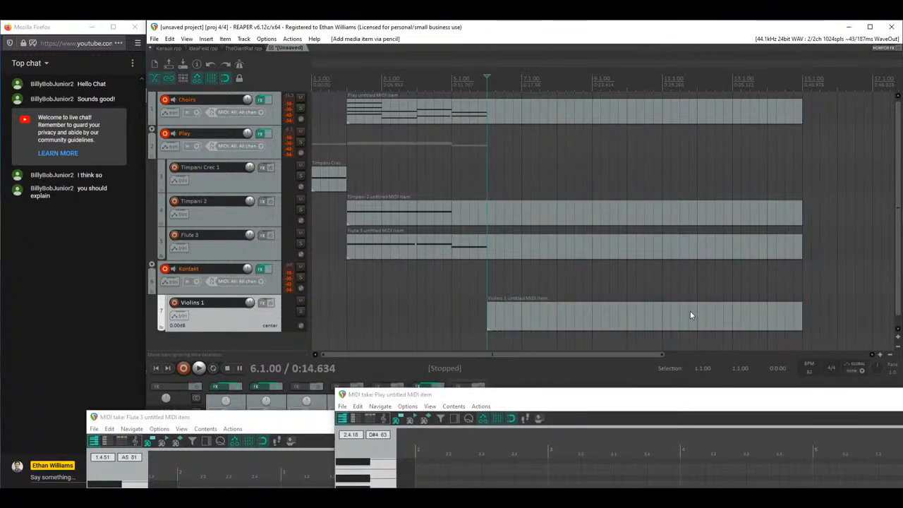
double_click(491, 312)
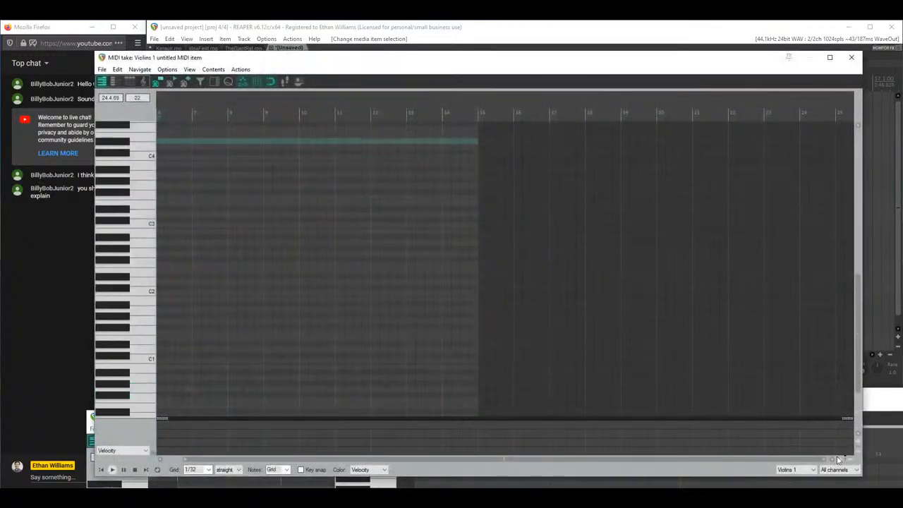
click(832, 470)
click(831, 432)
scroll(488, 249, up, 3)
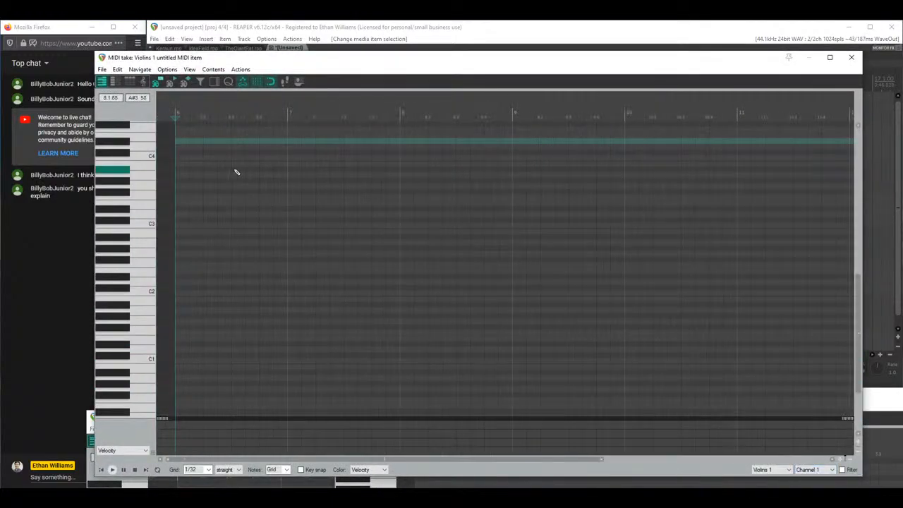
Step: Draw a rising run of G4, A#4, C5, D5 and D#5 from measure 6 and play it
mouse_move(180, 189)
mouse_down()
mouse_move(219, 186)
mouse_move(204, 115)
mouse_move(252, 324)
mouse_move(235, 270)
mouse_move(262, 245)
mouse_move(309, 223)
mouse_move(385, 214)
mouse_up()
key(space)
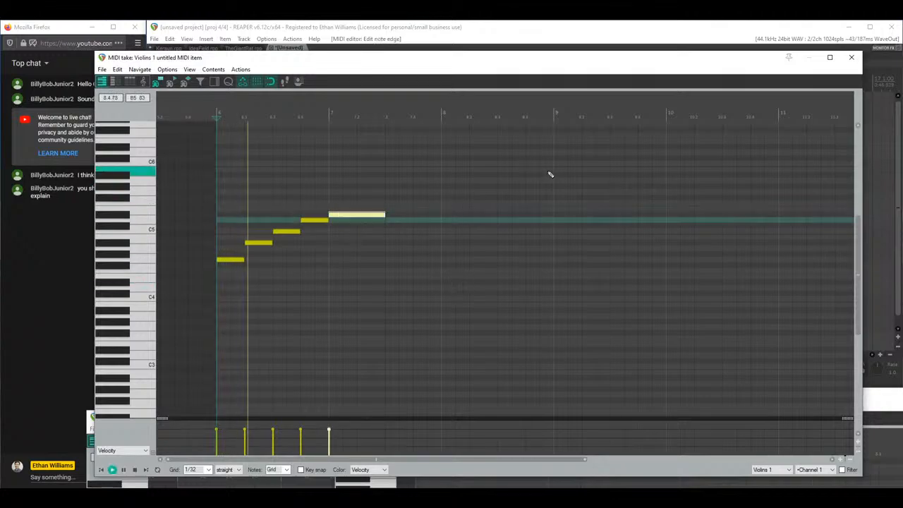
key(space)
Step: Compress all five notes of the run to half their length, play the result and close the MIDI editor
drag(232, 191, 337, 302)
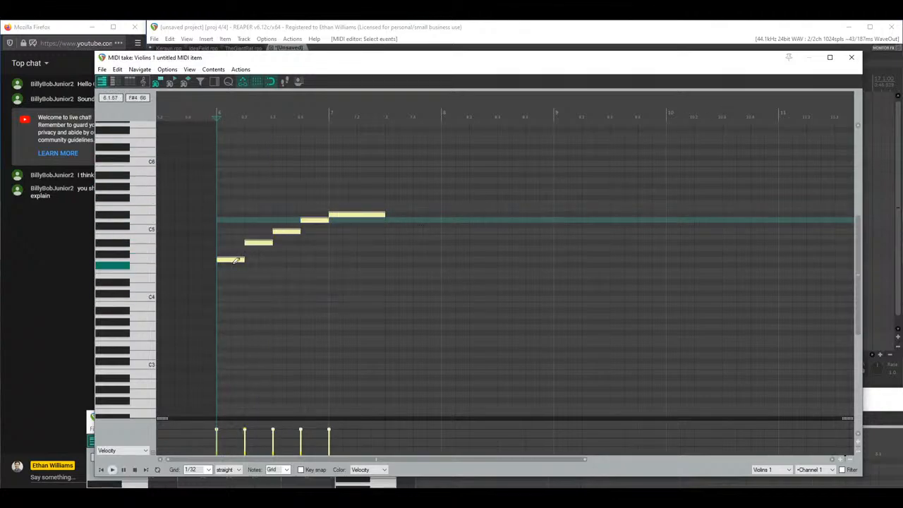
drag(237, 261, 231, 260)
key(space)
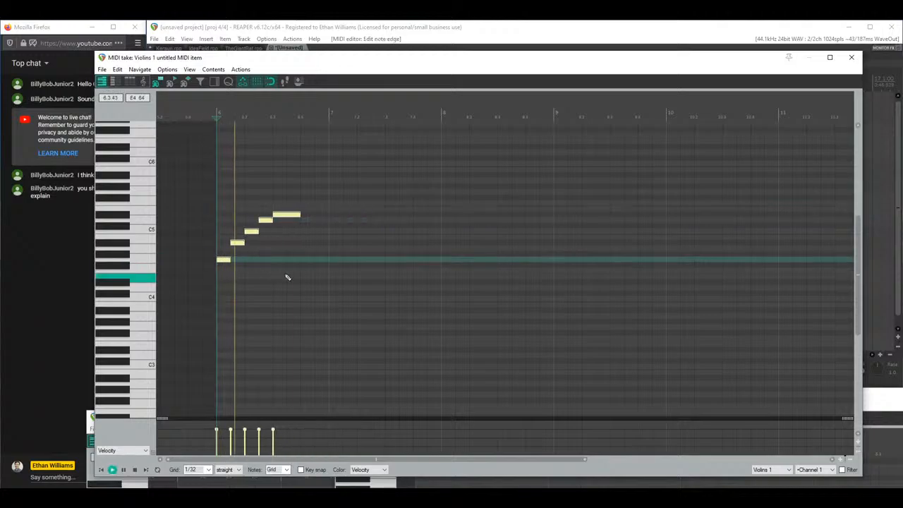
key(space)
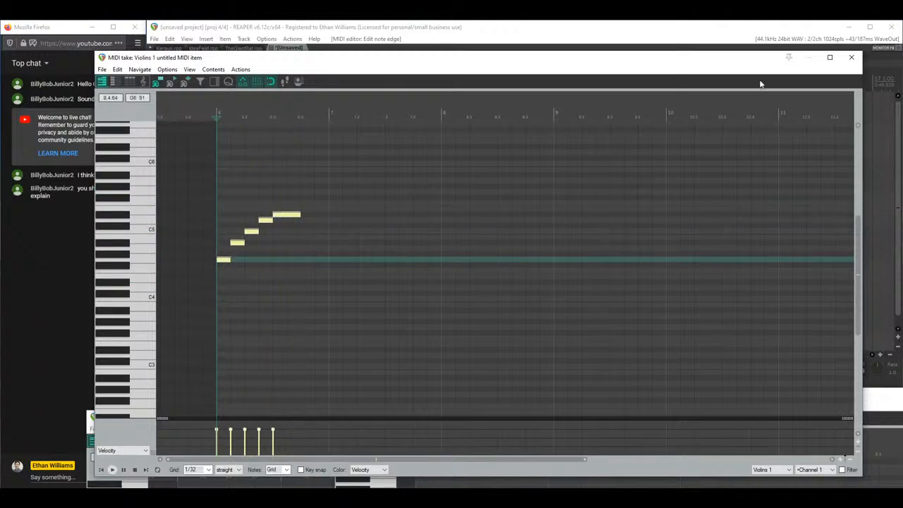
click(851, 57)
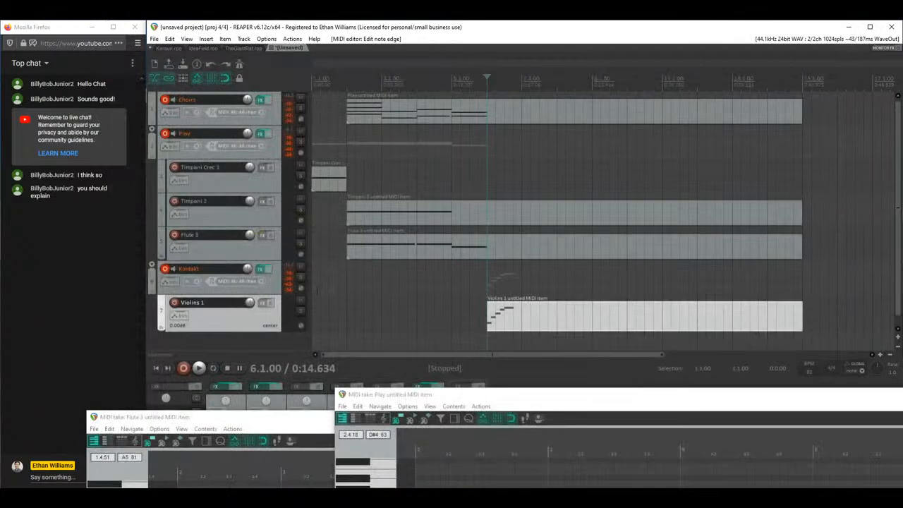
Step: Open the Kontakt track's FX chain and move its window aside so the Violins 1 item stays in view
click(259, 268)
drag(344, 210, 229, 53)
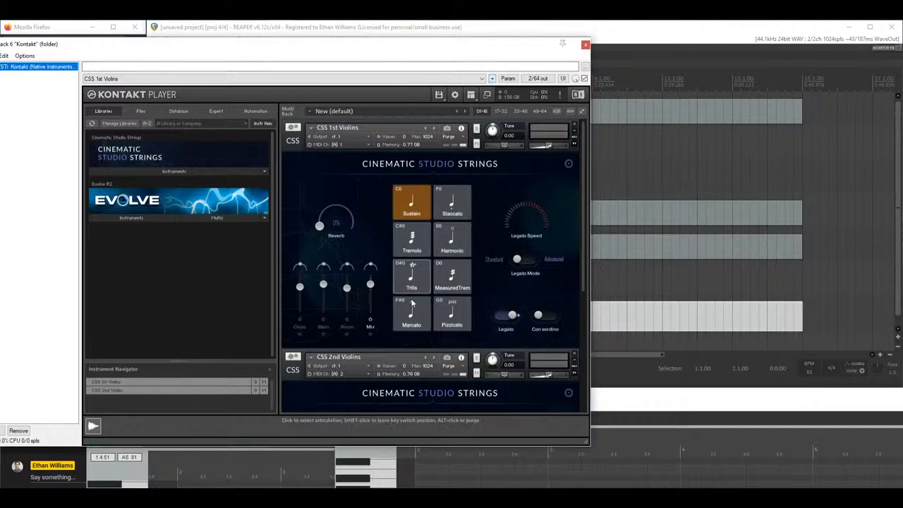
drag(416, 53, 138, 78)
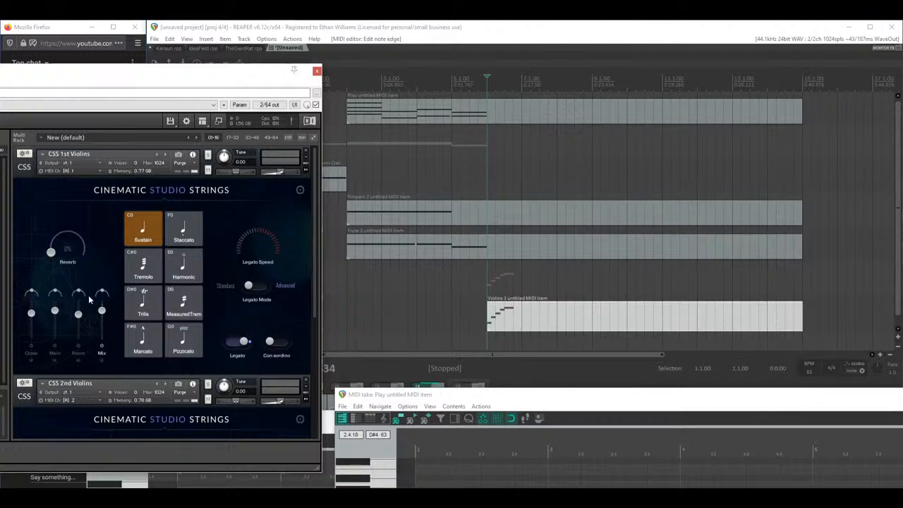
Step: Audition the violin run with the Marcato, Measured Tremolo and Tremolo articulations, returning to Sustain
click(144, 341)
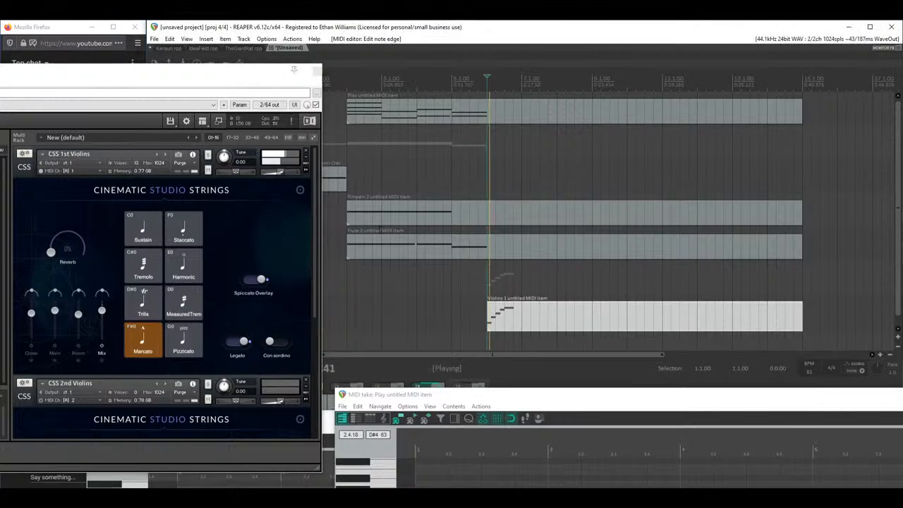
click(193, 301)
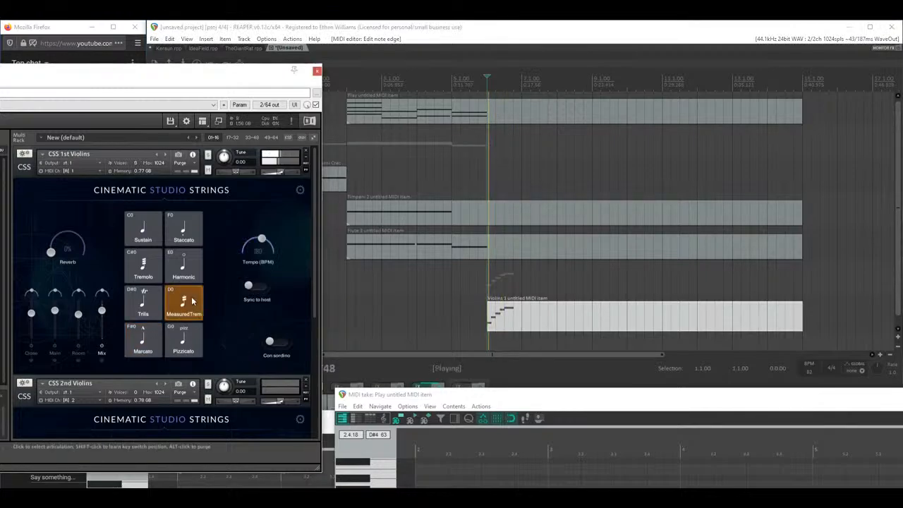
click(144, 264)
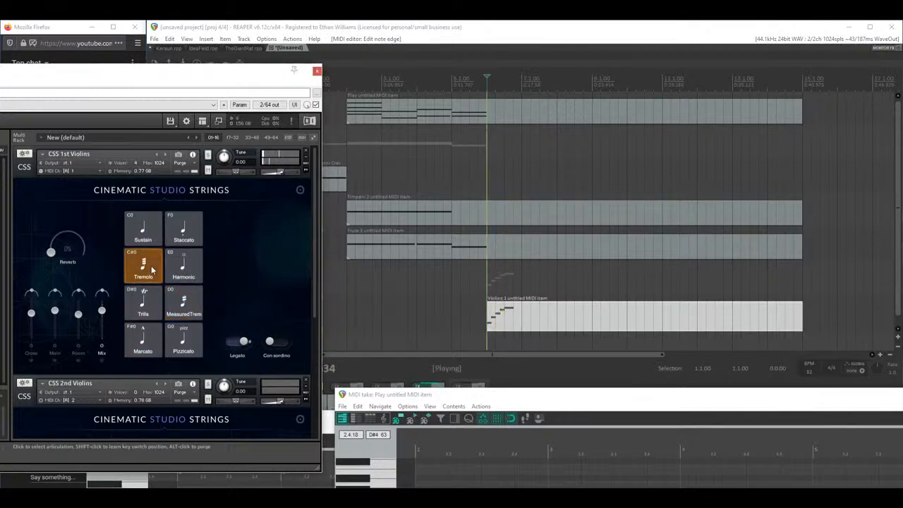
key(space)
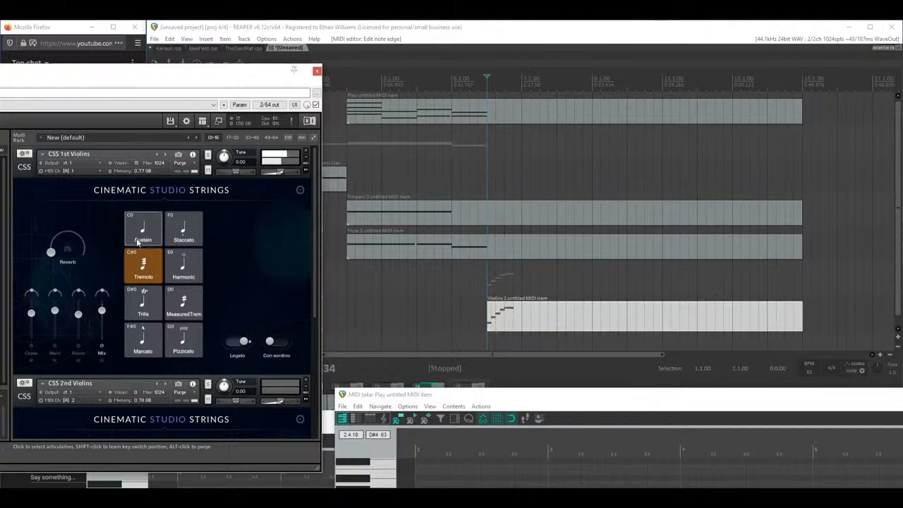
click(143, 227)
key(space)
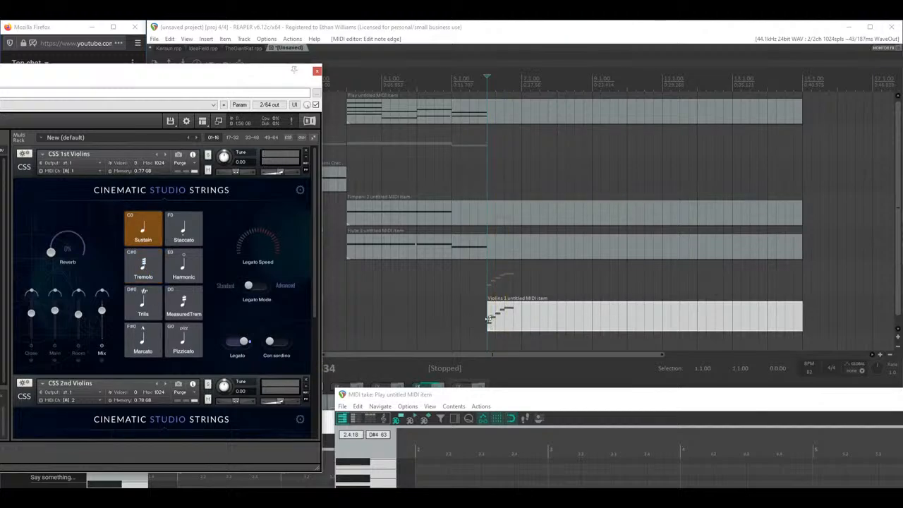
Step: Display the controller assignments of CSS 1st Violins and move the Kontakt window down, clear of the arrangement
click(299, 191)
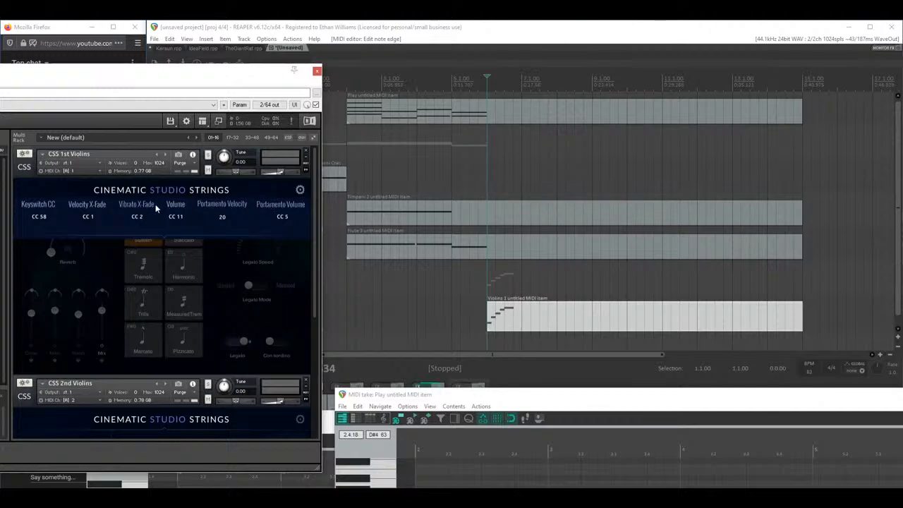
click(120, 210)
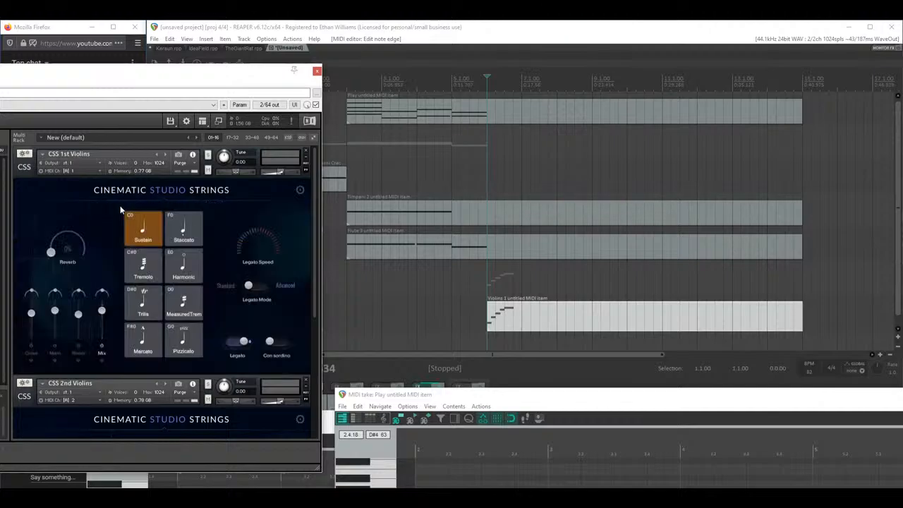
click(299, 191)
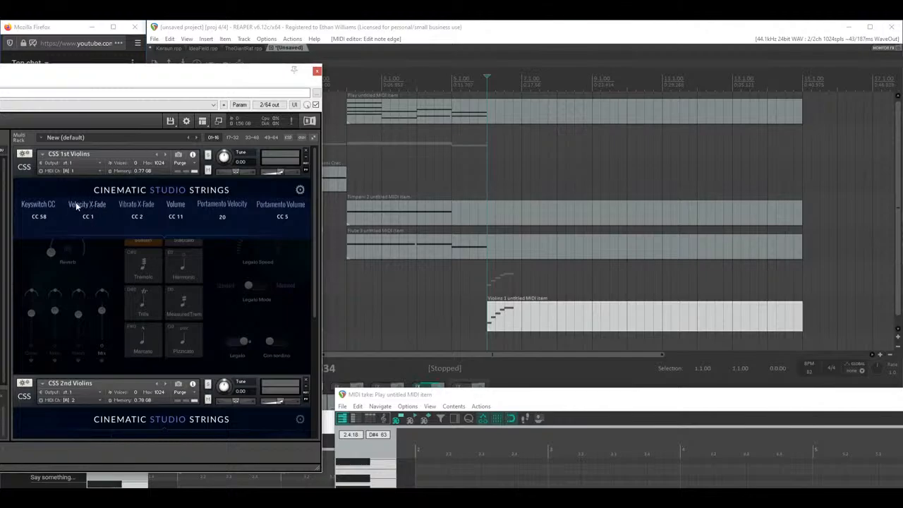
drag(87, 77, 508, 98)
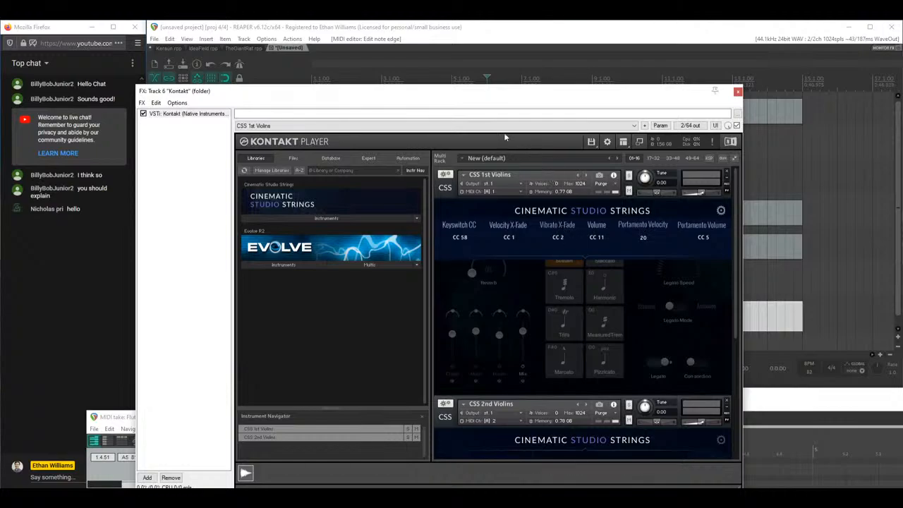
drag(465, 95, 415, 89)
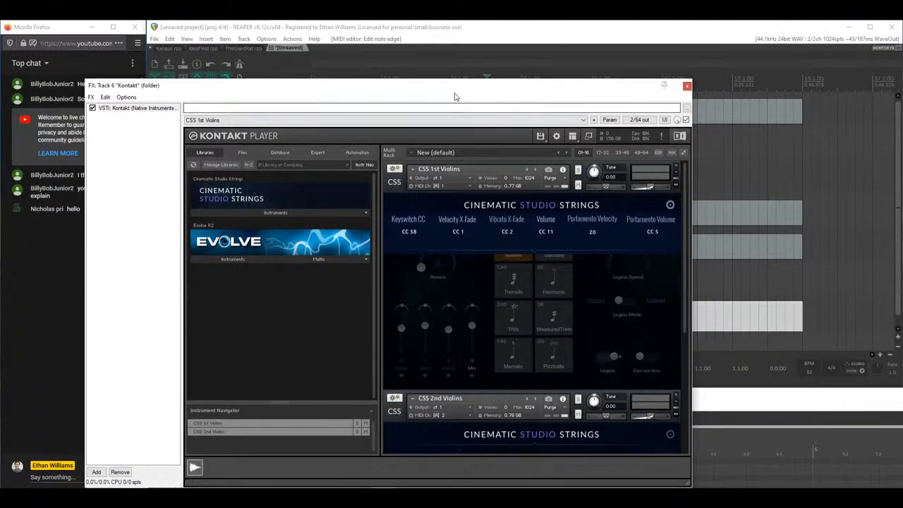
drag(456, 94, 382, 74)
drag(381, 76, 563, 350)
Step: Reopen the Violins 1 MIDI item and slightly lower the velocity of all five notes
click(493, 318)
double_click(492, 317)
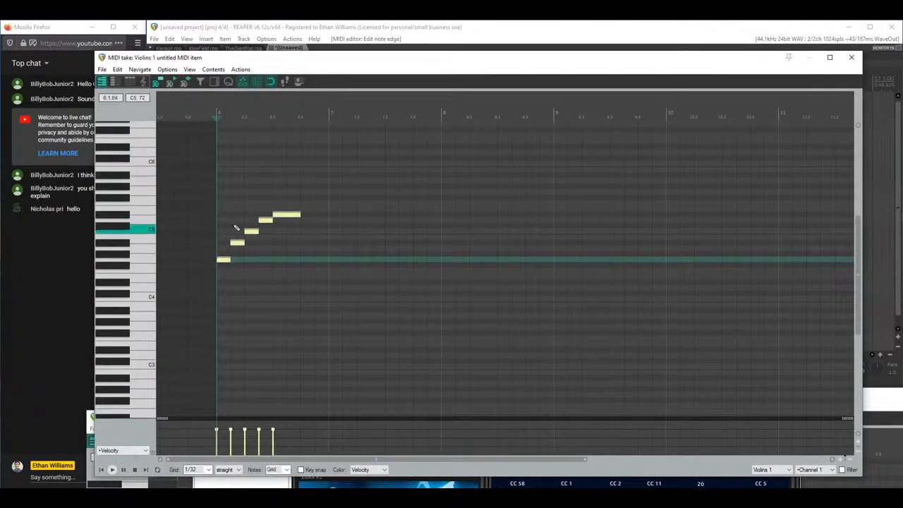
scroll(243, 211, down, 1)
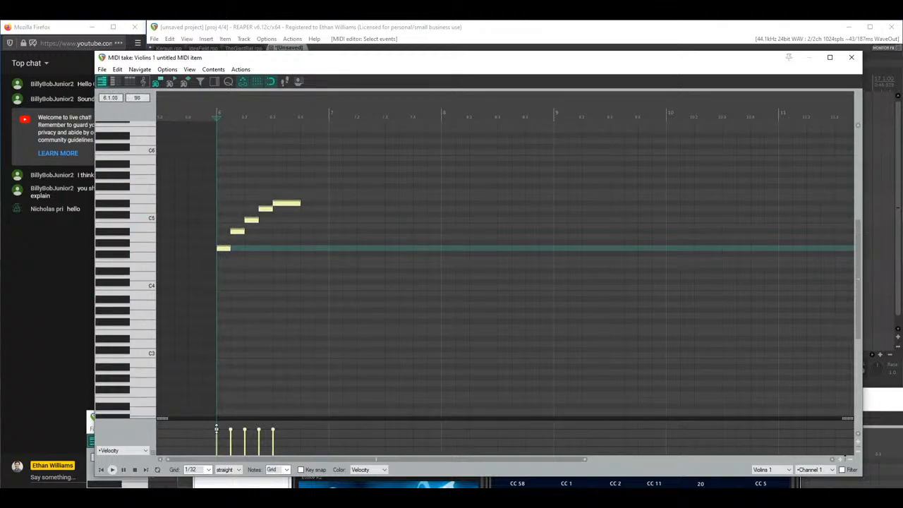
drag(216, 429, 211, 432)
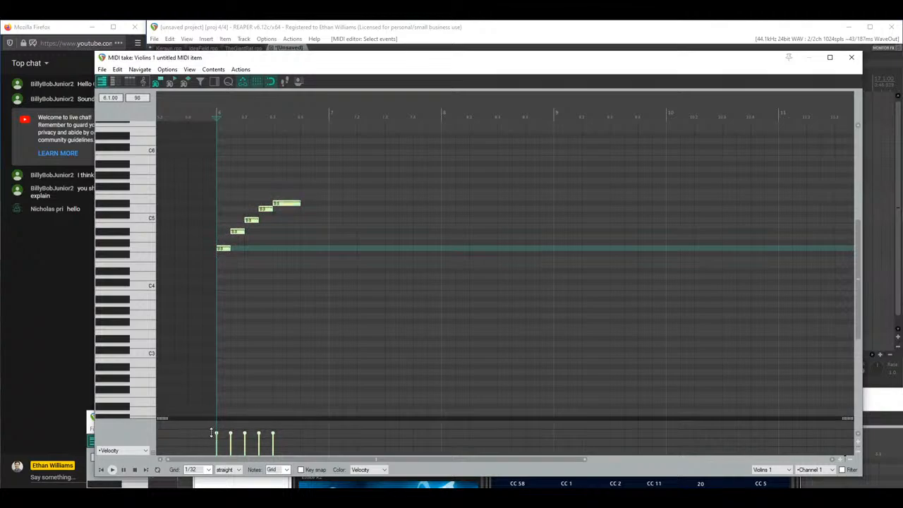
scroll(280, 251, up, 3)
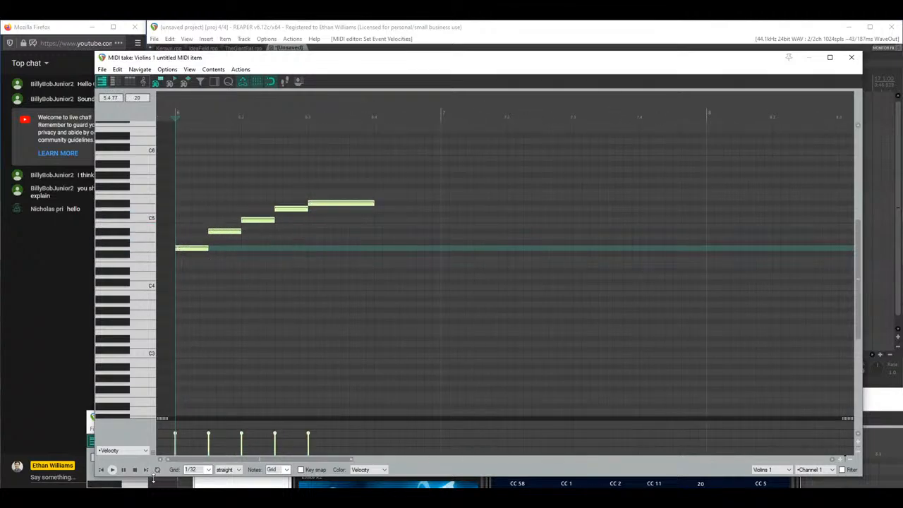
Step: Add a controller lane above Velocity and assign it to 01 Mod Wheel MSB
click(154, 457)
click(131, 413)
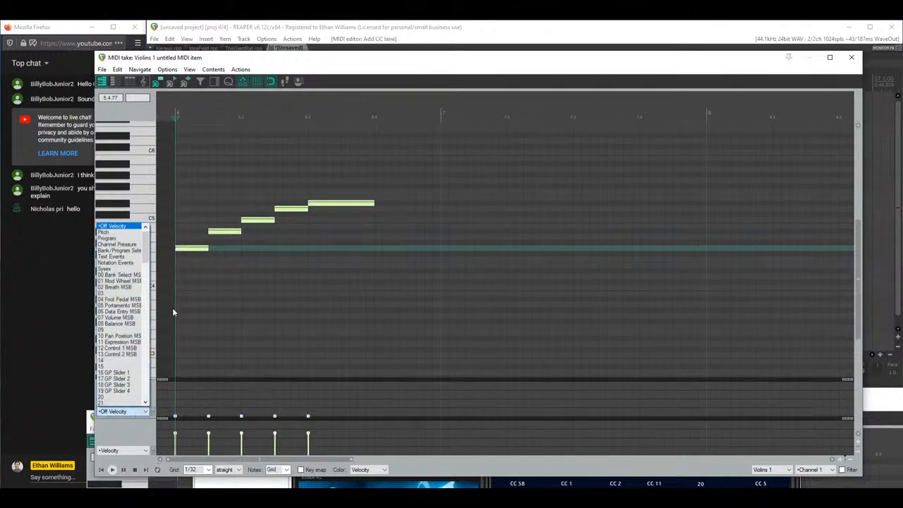
scroll(143, 243, up, 2)
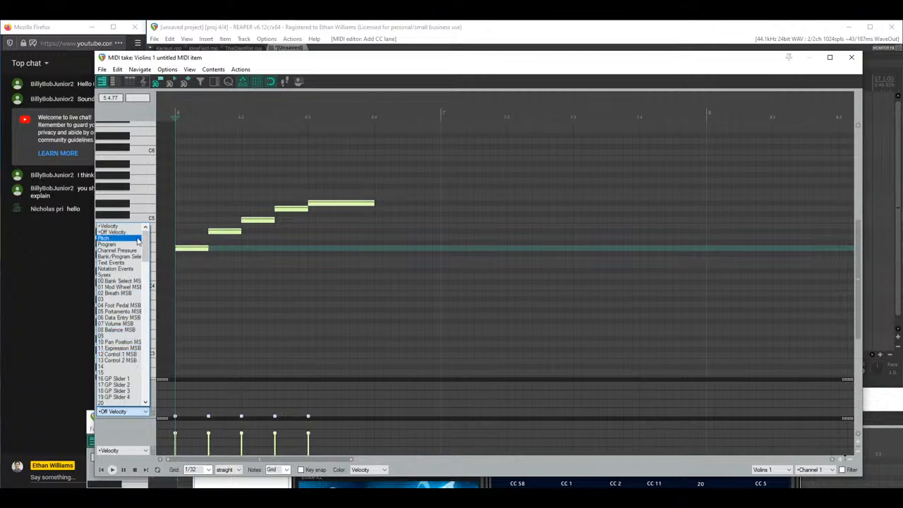
click(121, 288)
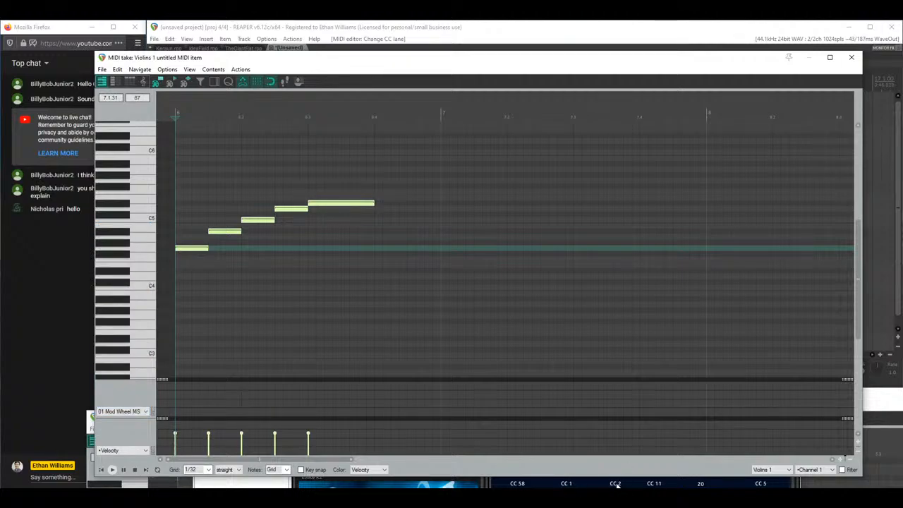
Step: Reassign the added controller lane to 02 Breath MSB
click(125, 412)
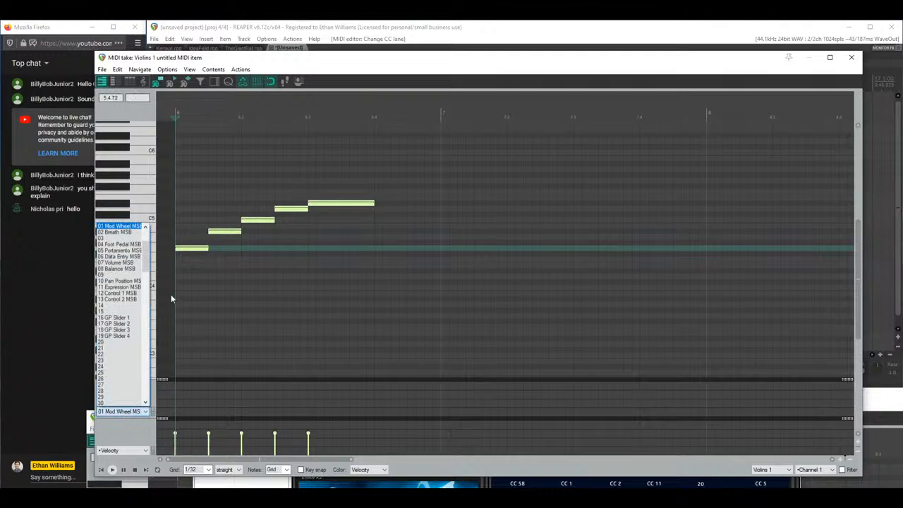
scroll(139, 273, up, 3)
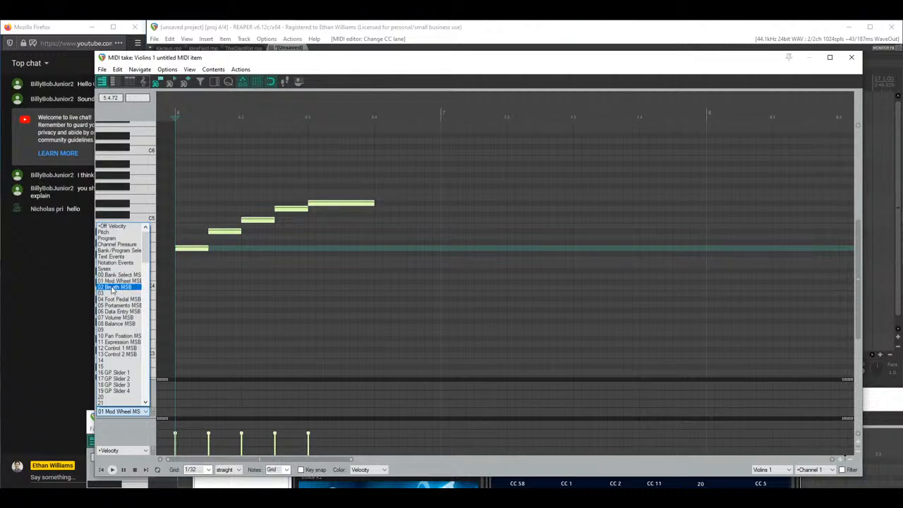
click(113, 287)
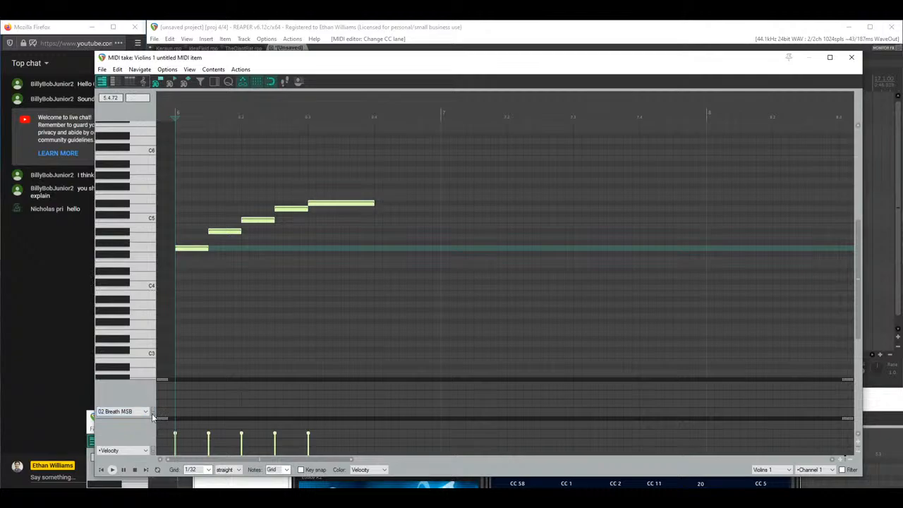
Step: Add another controller lane above 02 Breath MSB and assign it to 01 Mod Wheel MSB
click(152, 417)
click(130, 372)
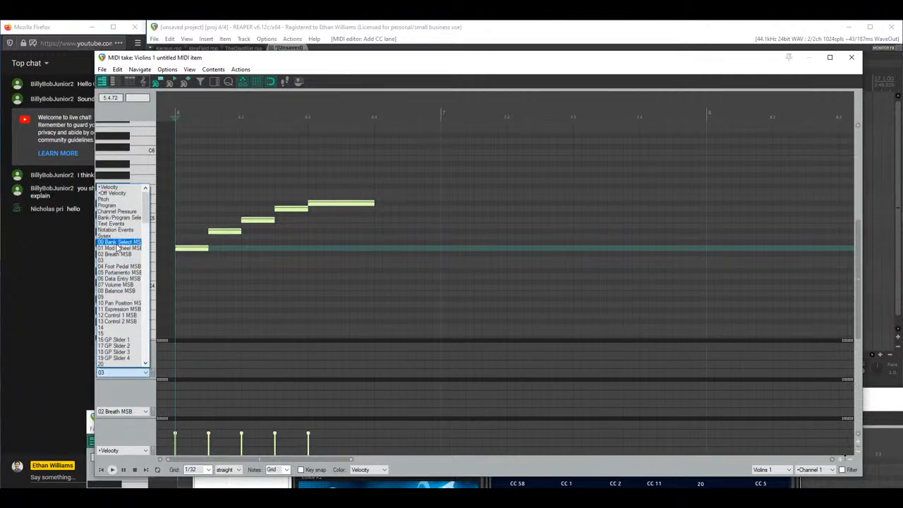
click(115, 249)
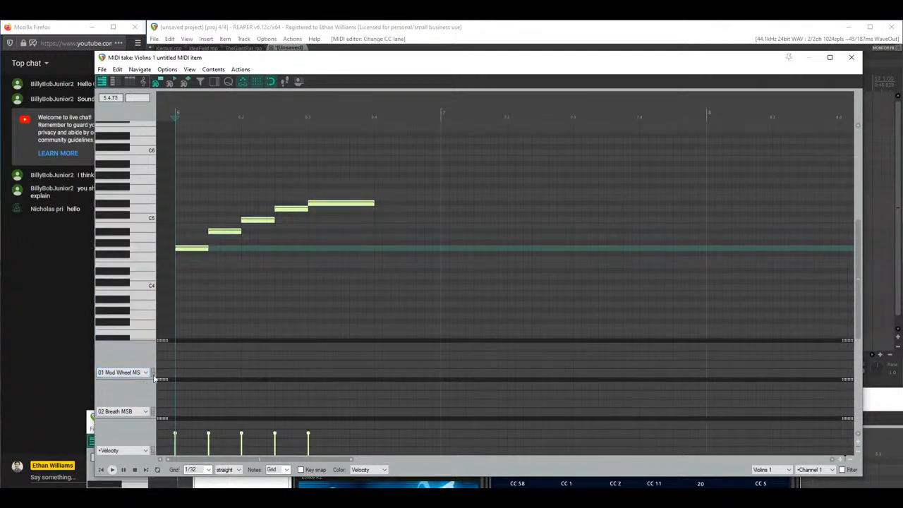
Step: Draw rising curves in the Mod Wheel and Breath lanes under the five notes and play the phrase
scroll(252, 261, up, 3)
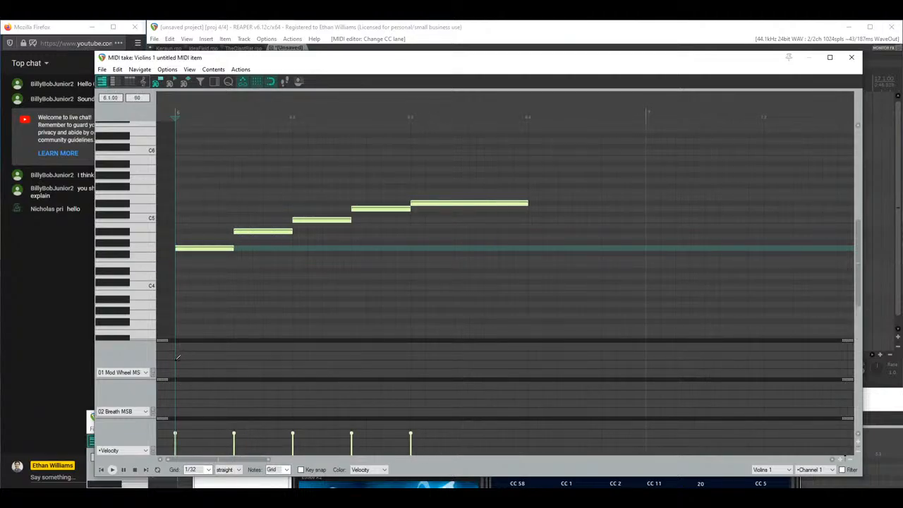
mouse_move(178, 357)
mouse_down()
mouse_move(245, 344)
mouse_move(307, 352)
mouse_move(459, 335)
mouse_up()
mouse_move(181, 403)
mouse_down()
mouse_move(251, 380)
mouse_move(354, 374)
mouse_up()
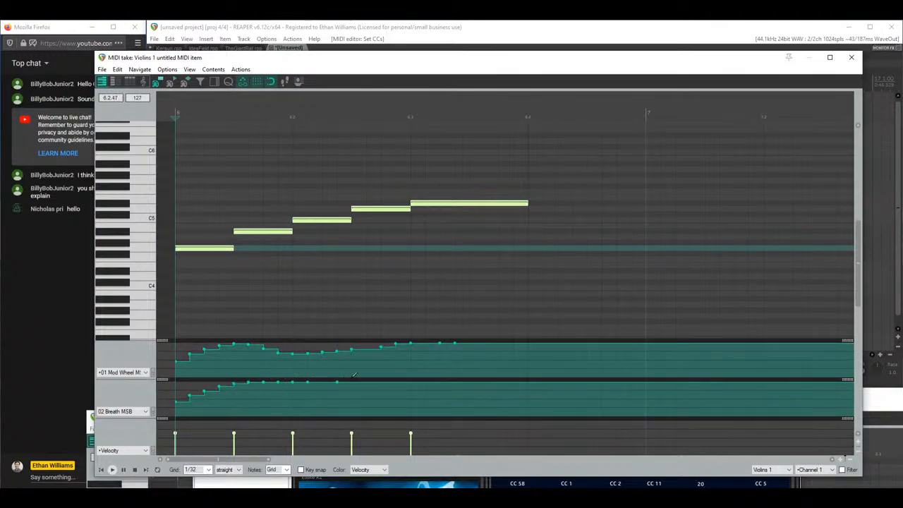
key(space)
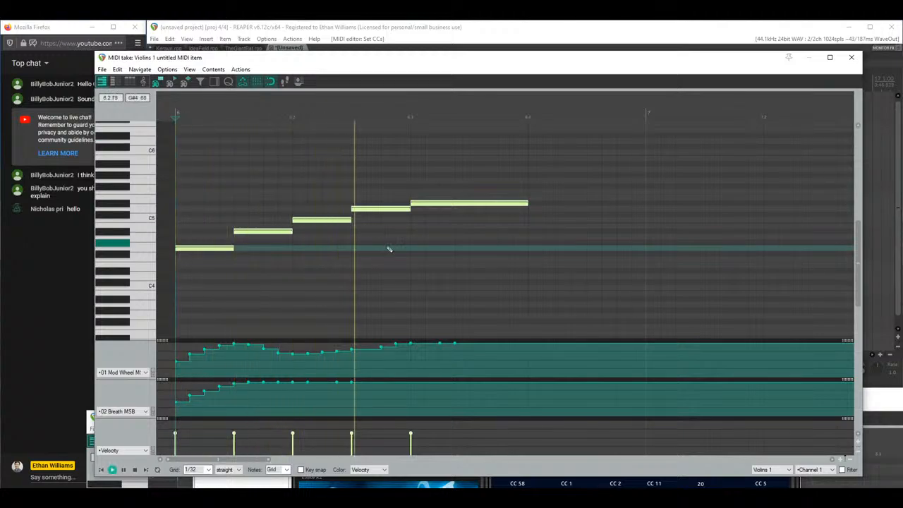
key(space)
Step: Redraw the Breath and Mod Wheel curves as gradual rises from near zero across the whole phrase and audition them
mouse_move(173, 409)
mouse_down()
mouse_move(367, 385)
mouse_move(392, 402)
mouse_move(529, 381)
mouse_up()
key(space)
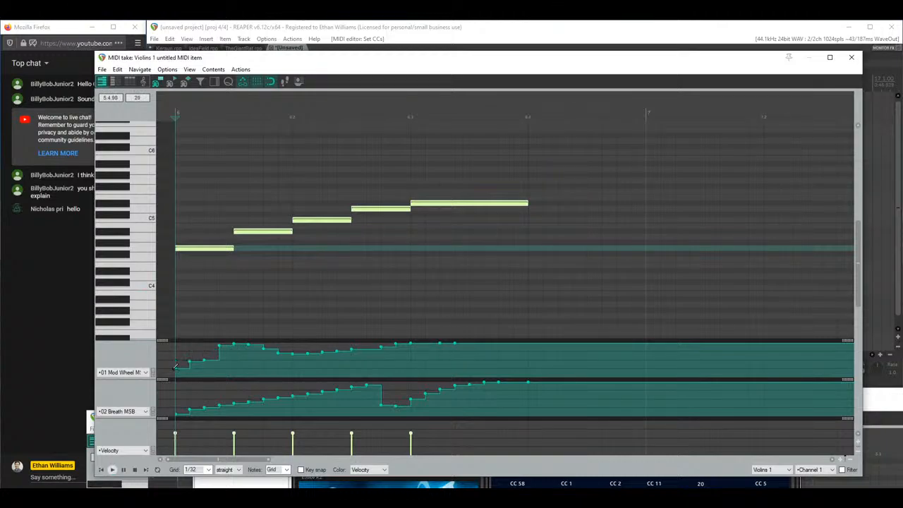
drag(175, 366, 305, 357)
drag(390, 351, 544, 342)
key(space)
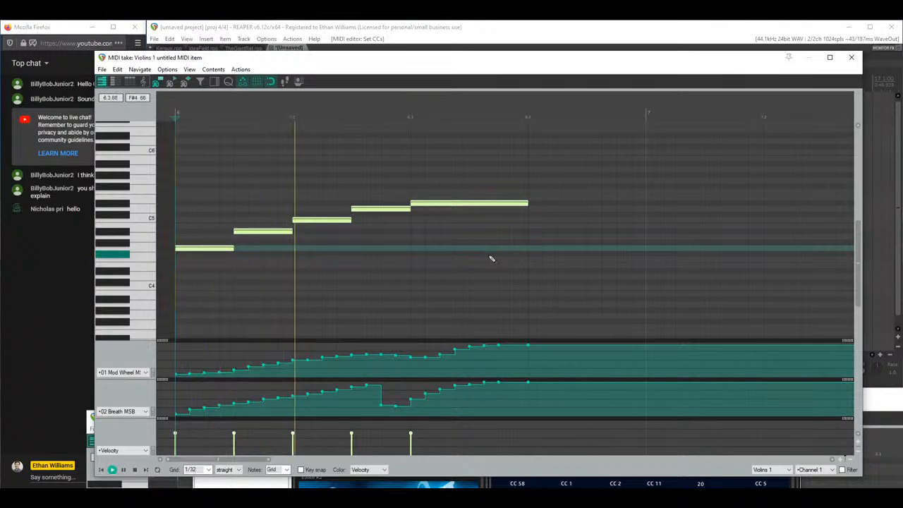
key(space)
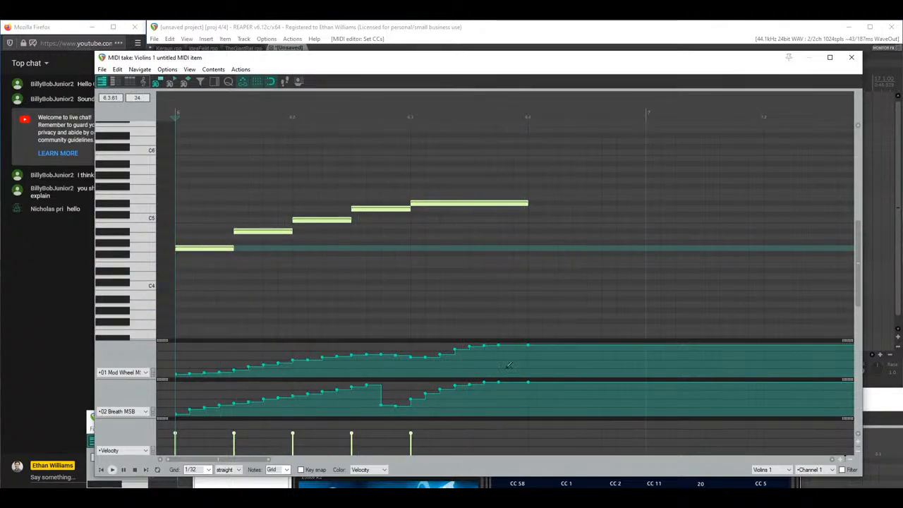
Step: Lengthen the last note to the start of bar 7, reshape the Mod Wheel curve to peak early in it and fade, and play the phrase
mouse_move(509, 362)
mouse_down()
mouse_move(453, 354)
mouse_move(537, 352)
mouse_move(505, 349)
mouse_up()
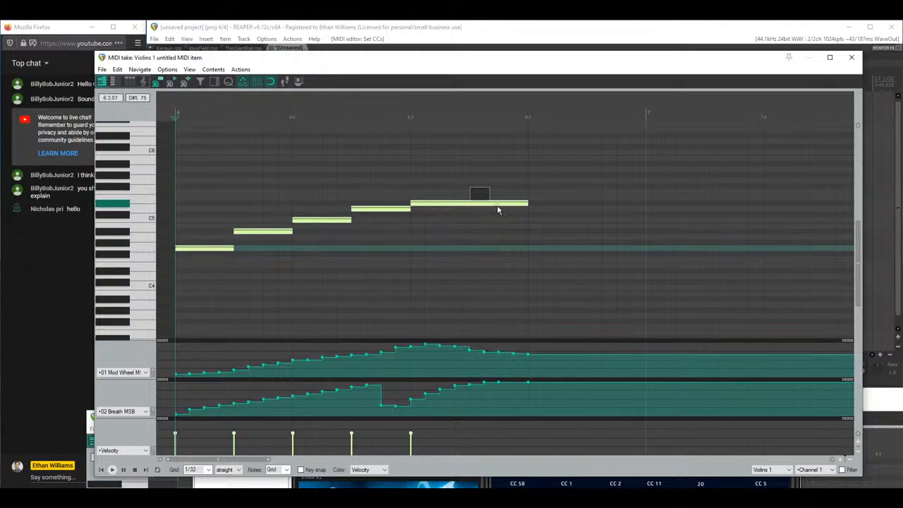
drag(527, 203, 645, 203)
scroll(579, 309, down, 2)
scroll(579, 308, down, 1)
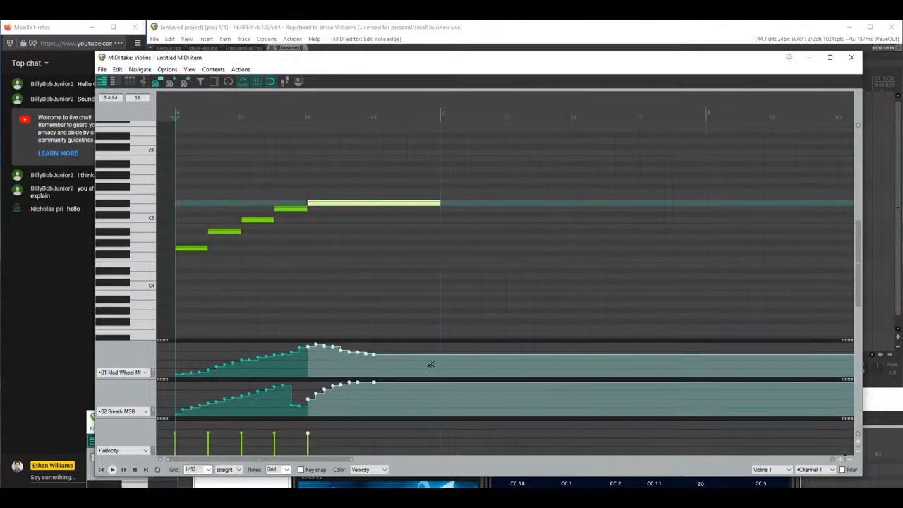
click(402, 361)
click(397, 348)
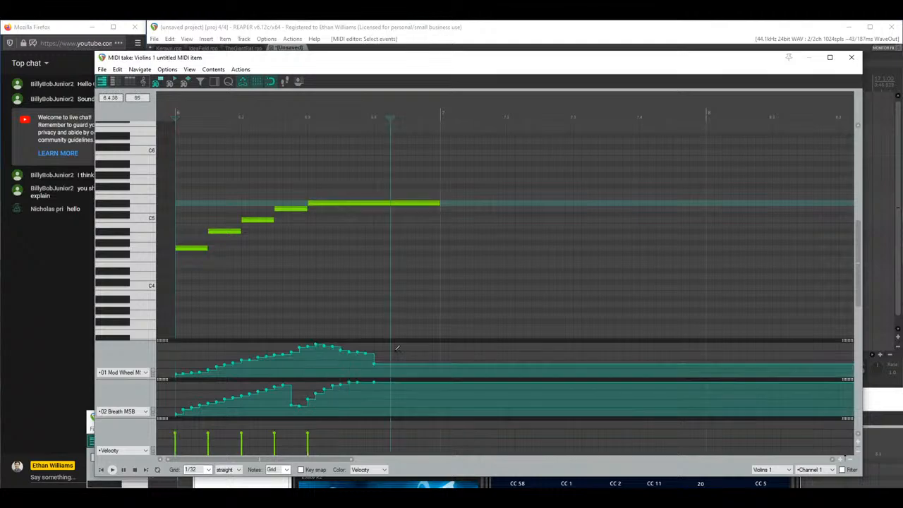
mouse_move(401, 350)
mouse_down()
mouse_move(339, 342)
mouse_move(427, 356)
mouse_move(418, 354)
mouse_up()
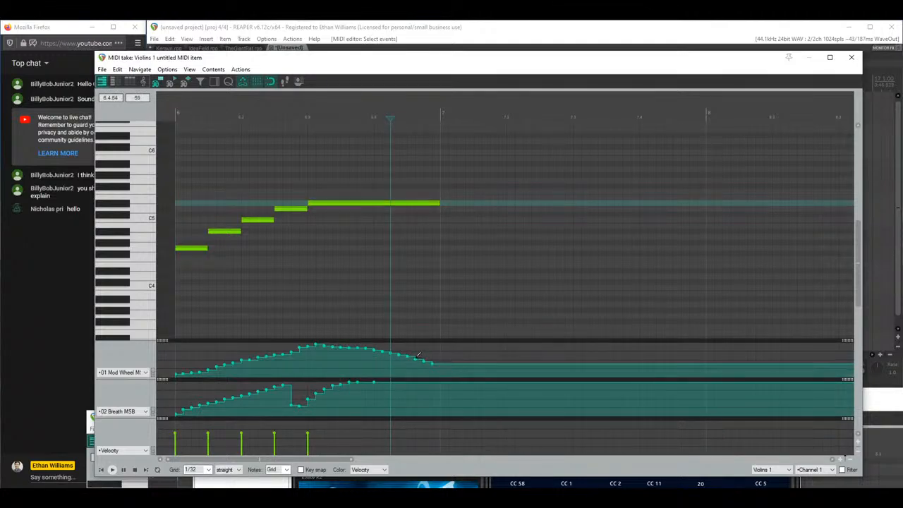
click(99, 469)
key(space)
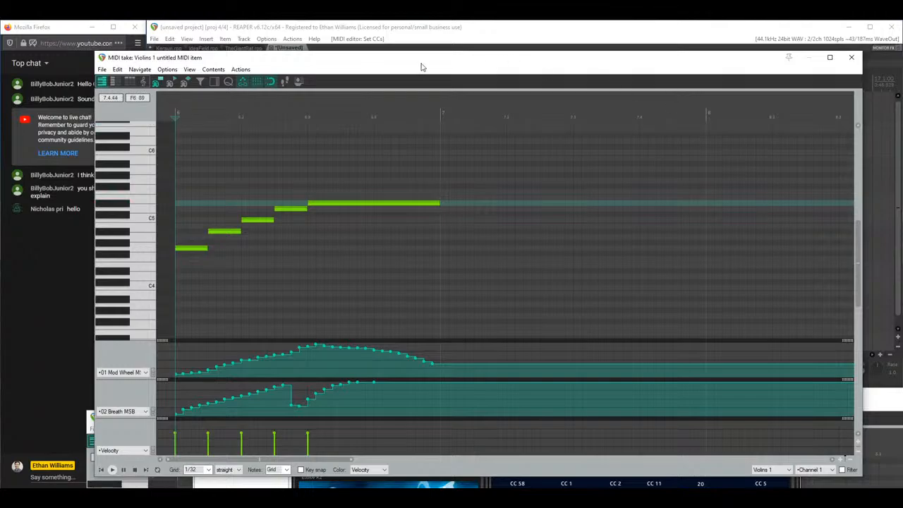
Step: Bring the Kontakt window up over the MIDI editor and toggle the Legato switch of CSS 1st Violins
mouse_move(407, 62)
mouse_down()
mouse_move(583, 113)
mouse_move(502, 64)
mouse_move(409, 69)
mouse_up()
click(452, 484)
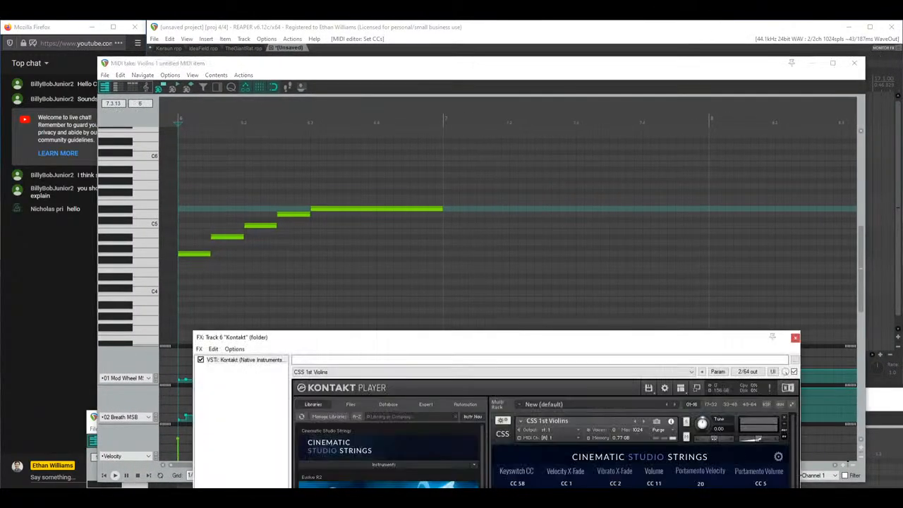
drag(540, 343, 542, 96)
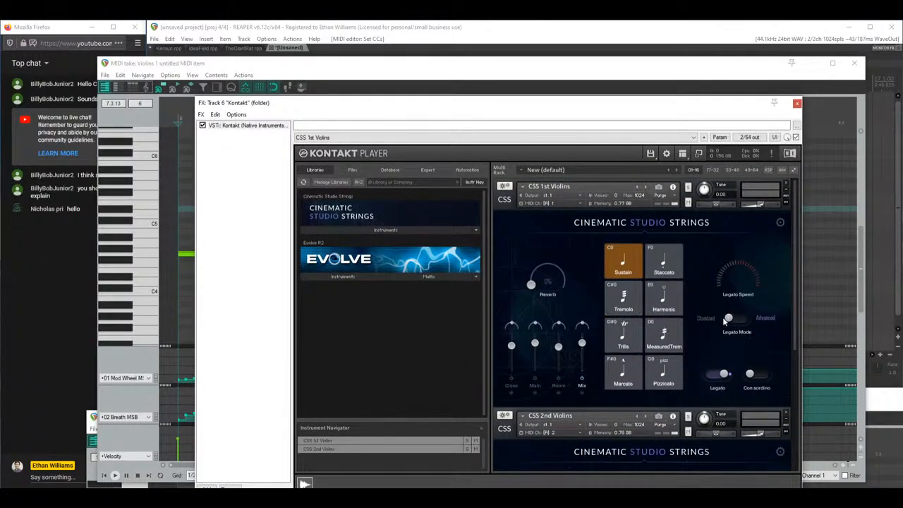
click(721, 378)
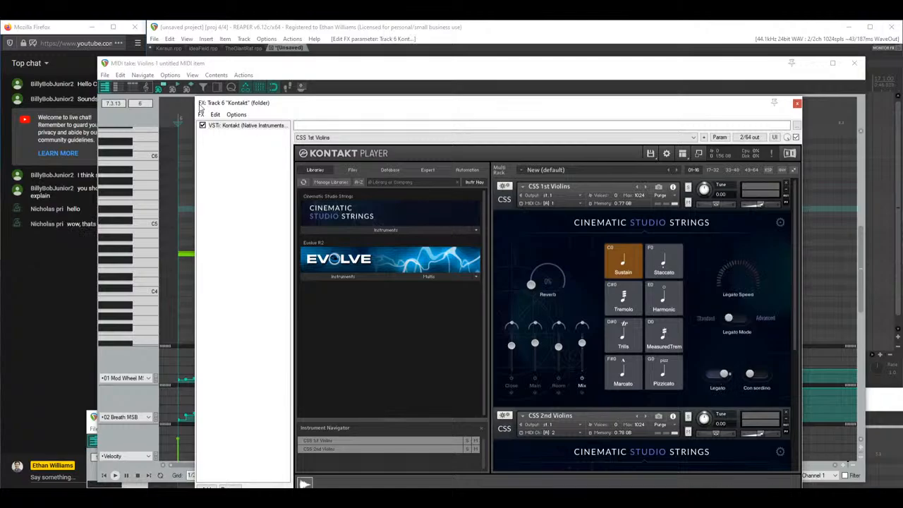
Step: Turn off Legato for the CSS 1st Violins patch and play the violin phrase from bar 6
drag(195, 68, 228, 63)
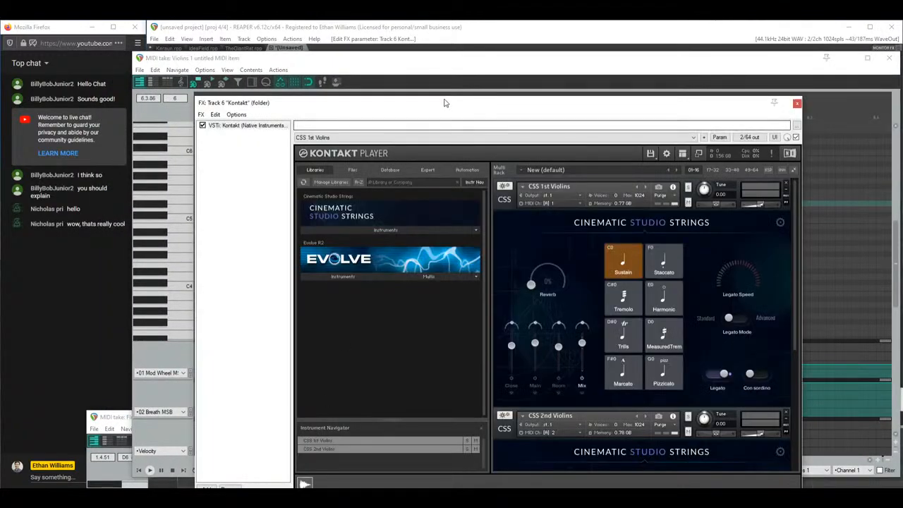
drag(445, 103, 495, 86)
click(783, 355)
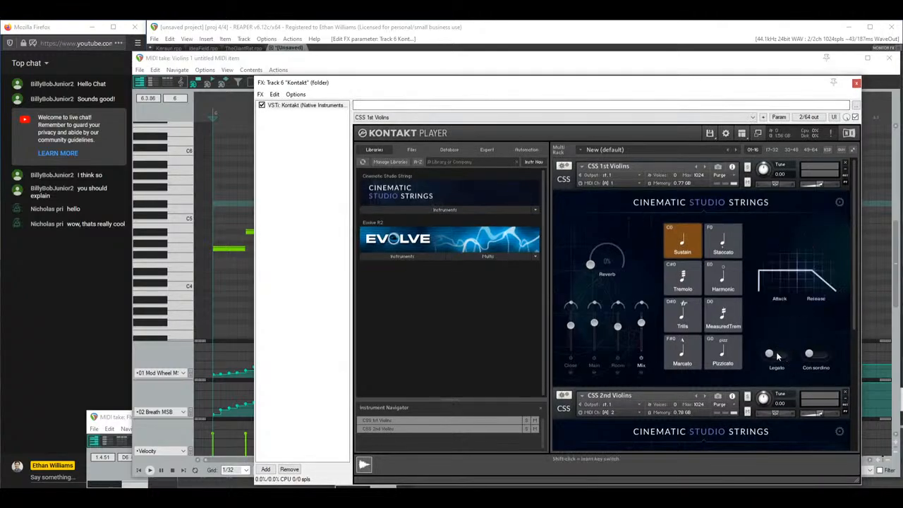
click(414, 65)
key(space)
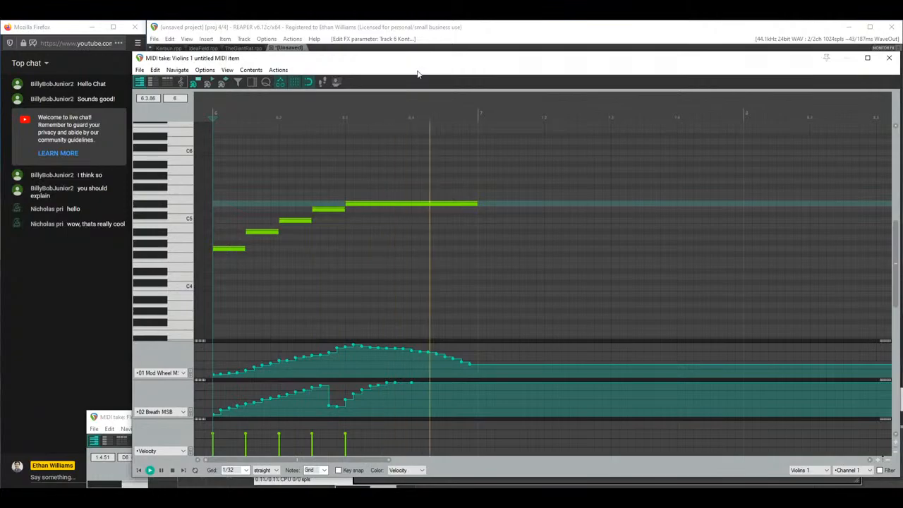
key(space)
Step: Turn Legato back on for the CSS 1st Violins patch and listen to the phrase from bar 6 again
click(415, 485)
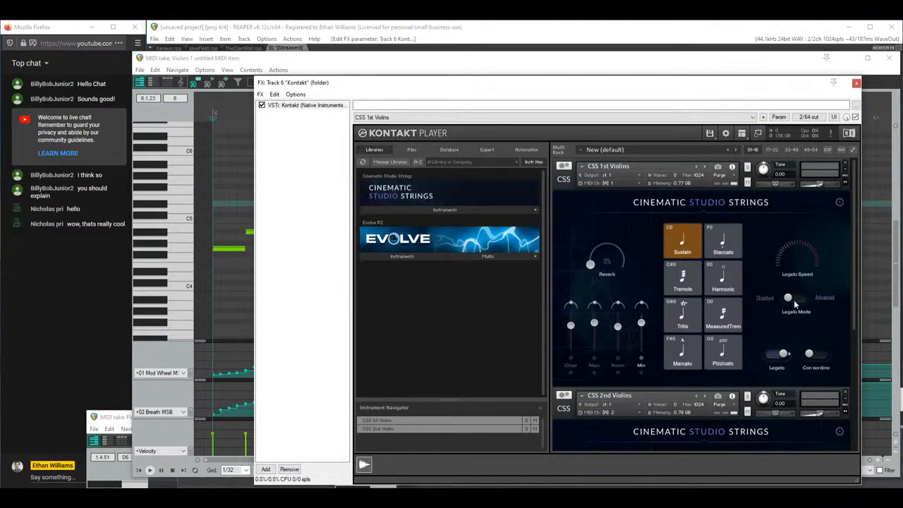
drag(386, 67, 336, 45)
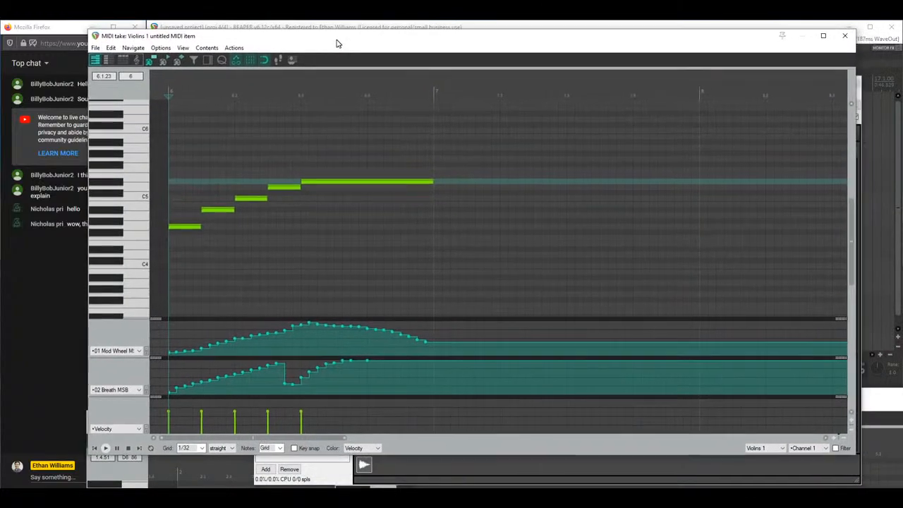
key(space)
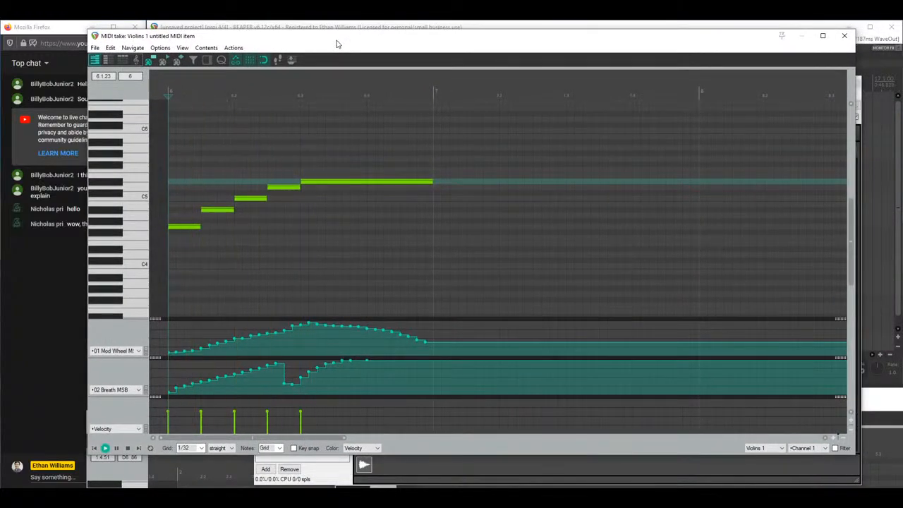
key(space)
drag(336, 44, 395, 46)
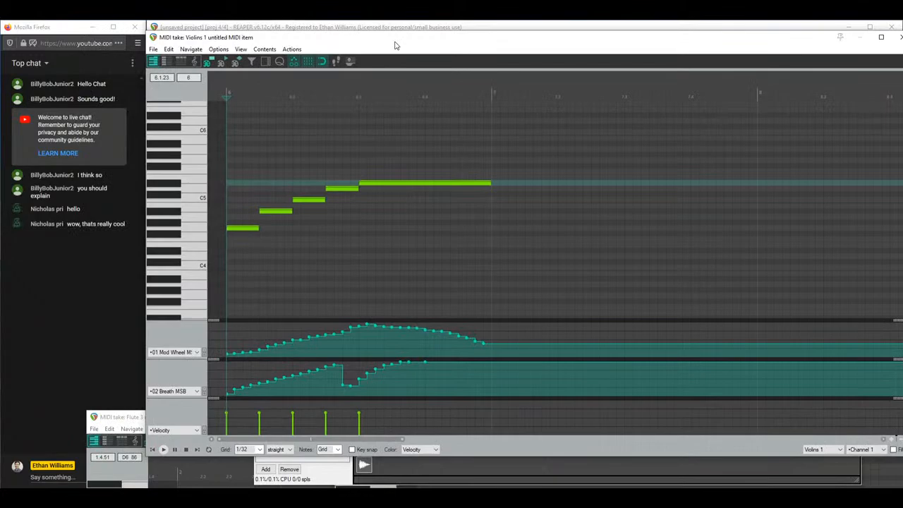
Step: Enable Con sordino for the CSS 1st Violins patch and play the violin phrase
click(352, 486)
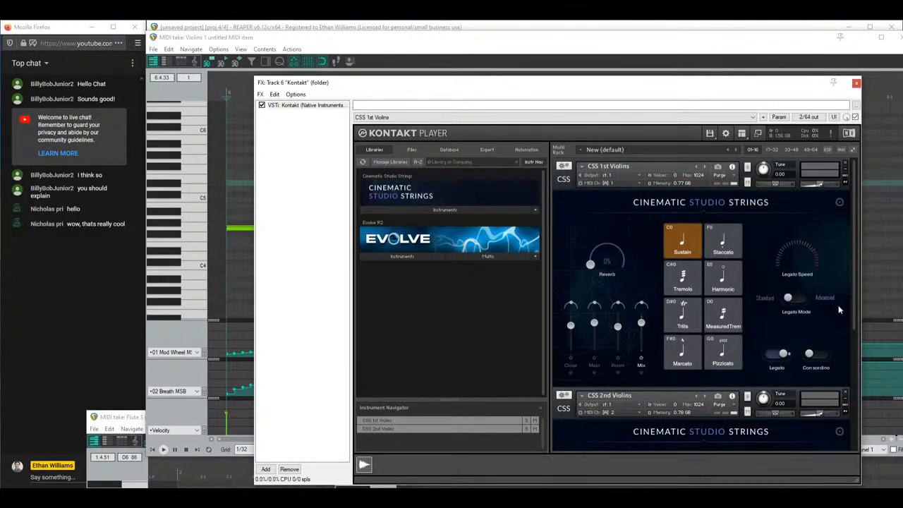
click(821, 358)
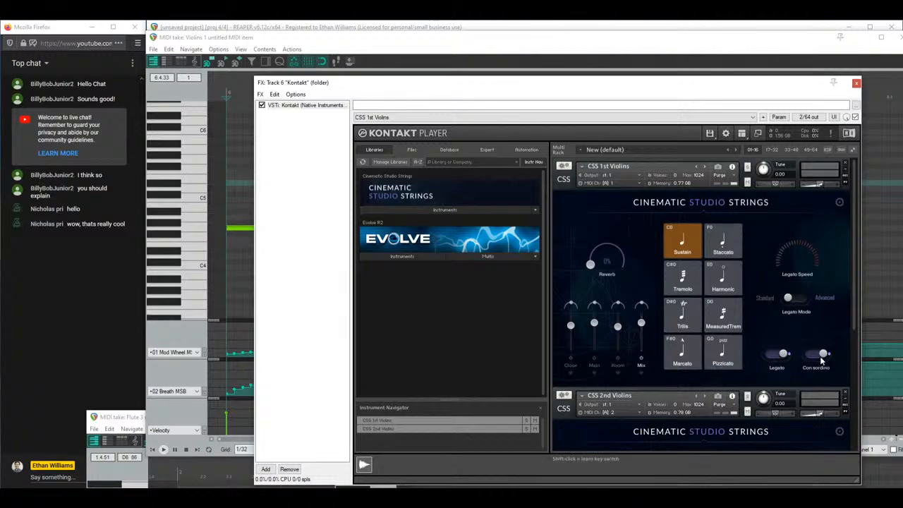
drag(401, 39, 386, 36)
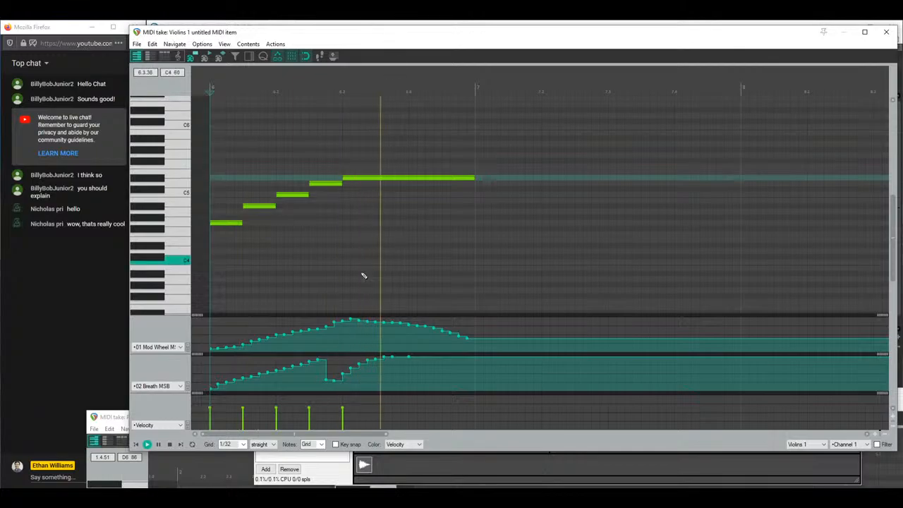
Step: Switch Con sordino back off for the CSS 1st Violins patch and check the patch's settings
click(344, 474)
click(805, 367)
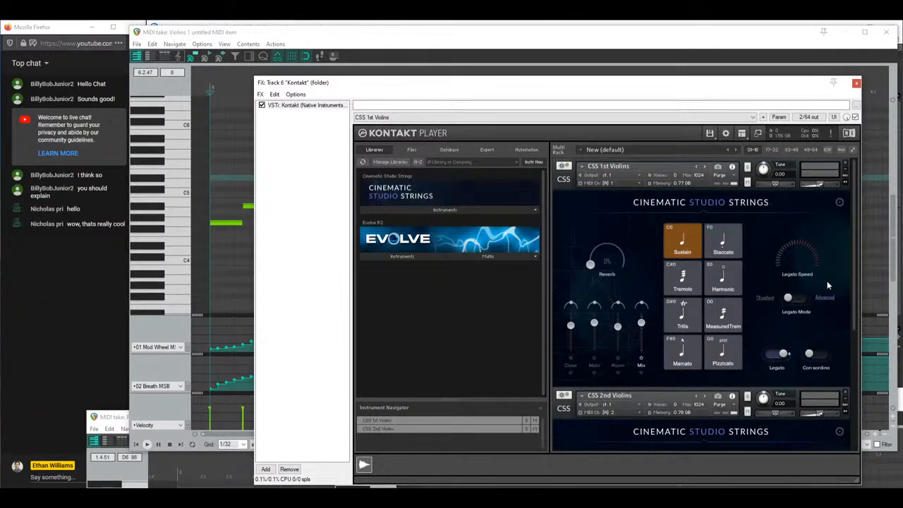
click(840, 203)
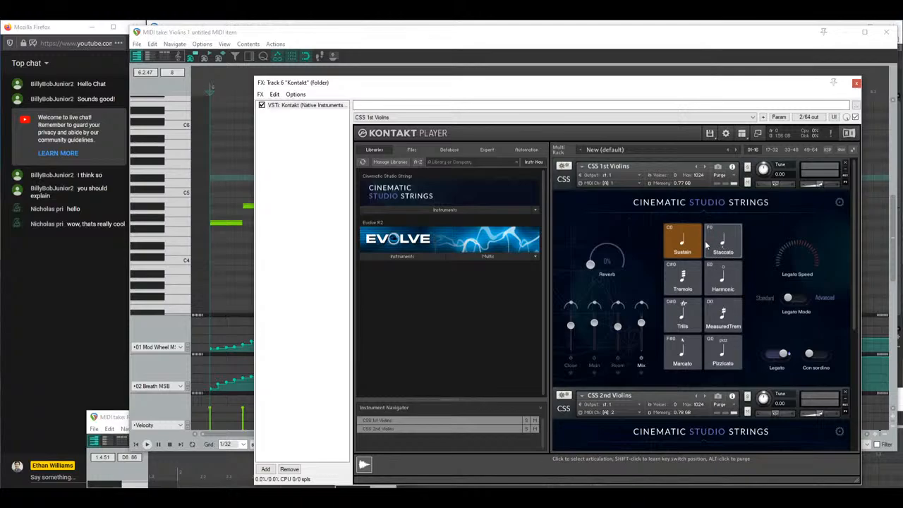
Step: Arrange the Violins 1 MIDI editor and the Kontakt window side by side, with the piano roll showing the low keyswitch octaves
drag(236, 34, 207, 33)
scroll(260, 208, down, 6)
scroll(259, 209, up, 3)
drag(258, 208, 326, 204)
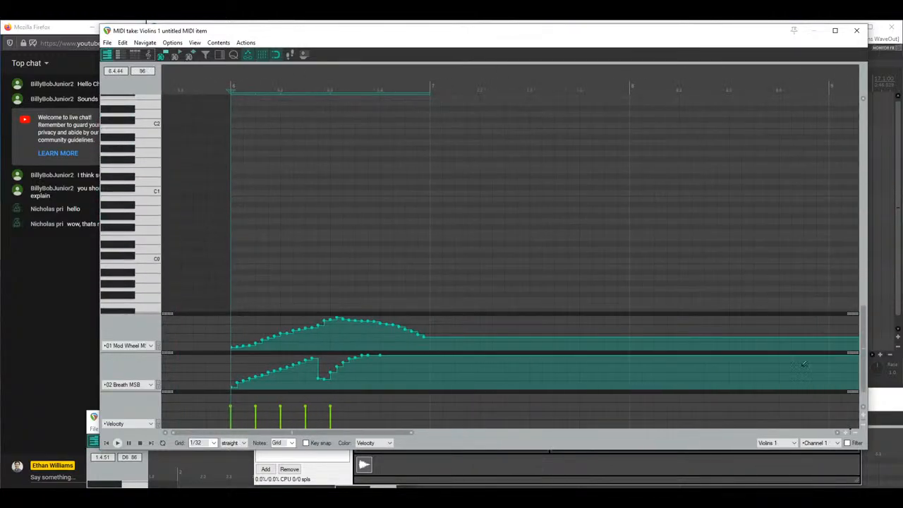
drag(574, 39, 442, 44)
click(759, 84)
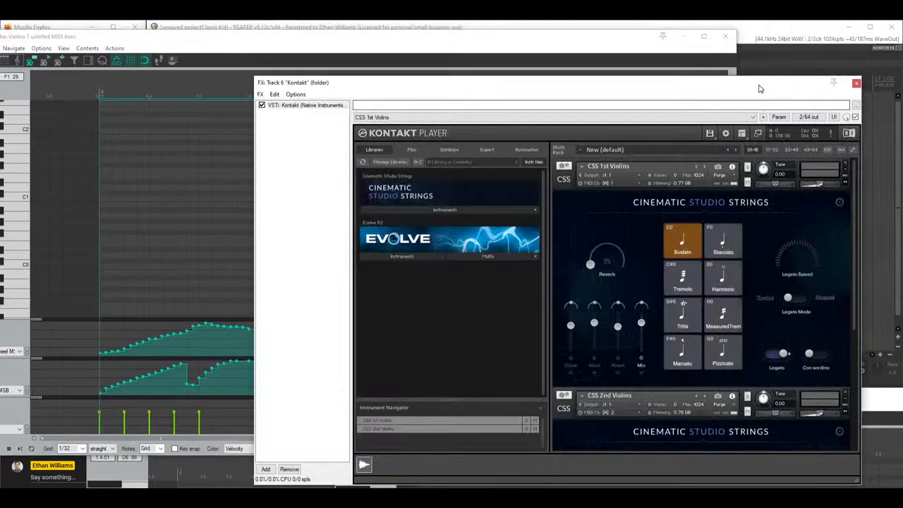
drag(760, 85, 805, 90)
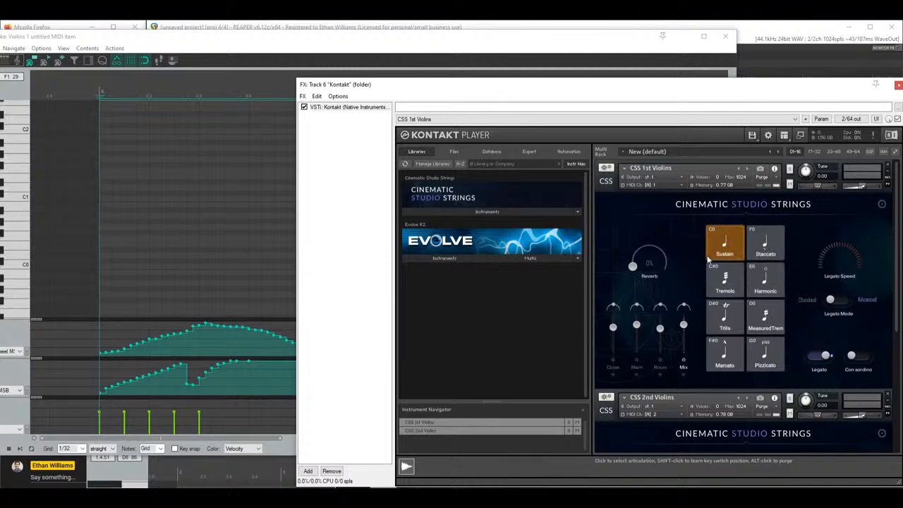
click(288, 132)
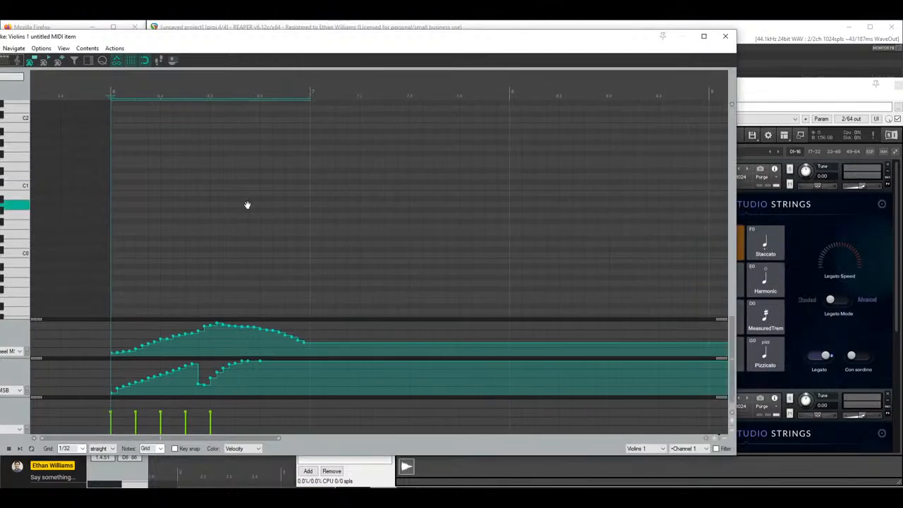
Step: Add a short C1 keyswitch note at the start of bar 6, keeping Kontakt's articulation grid in view
click(114, 189)
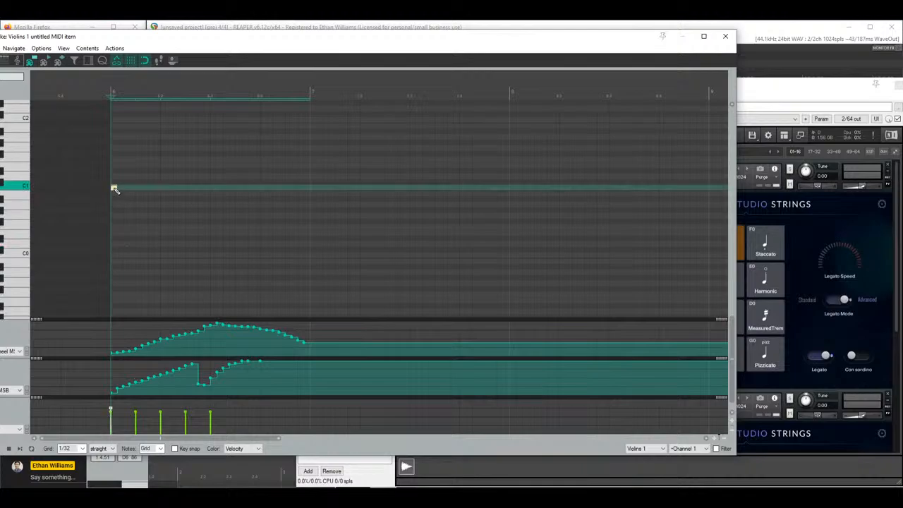
drag(149, 155, 252, 248)
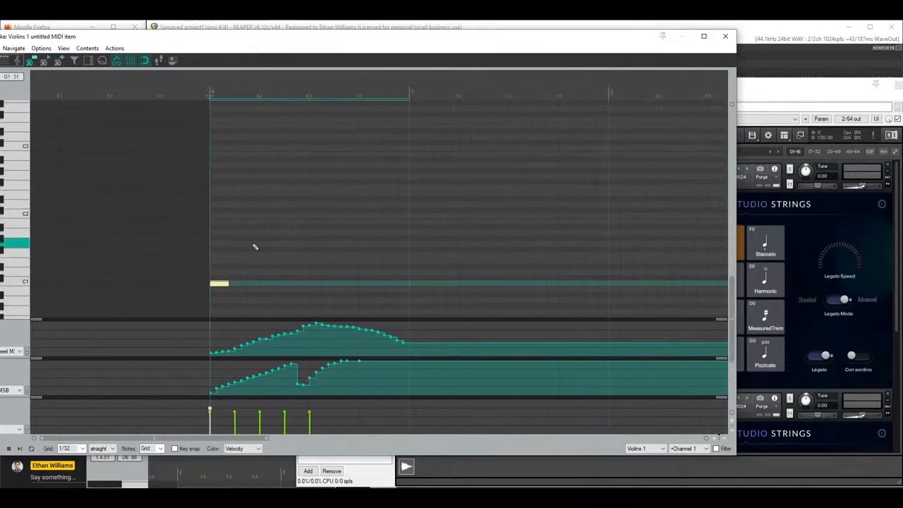
drag(307, 47, 258, 47)
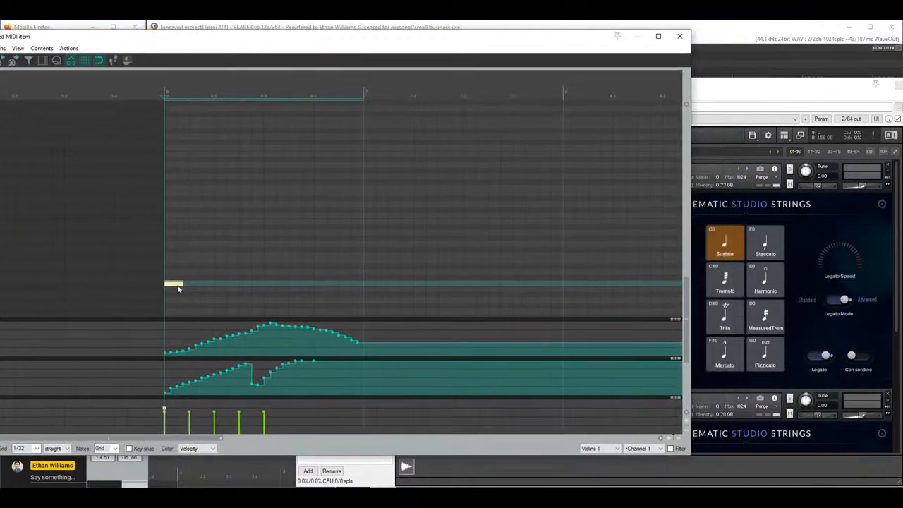
Step: Preview the Pizzicato articulation by moving the keyswitch note up to G1, and return it to C1 for Sustain
drag(178, 287, 174, 248)
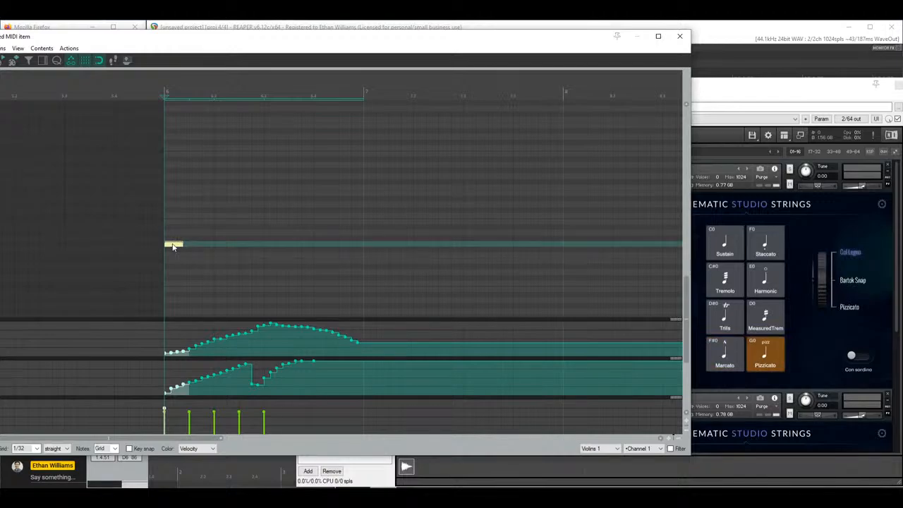
drag(173, 246, 173, 286)
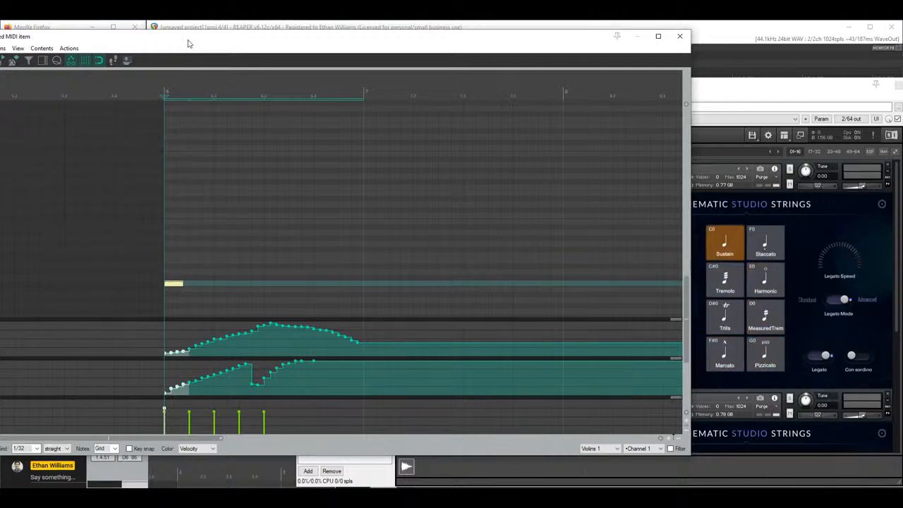
Step: Play the phrase from bar 6 with the Sustain keyswitch and bring the melody notes into view
drag(187, 43, 290, 54)
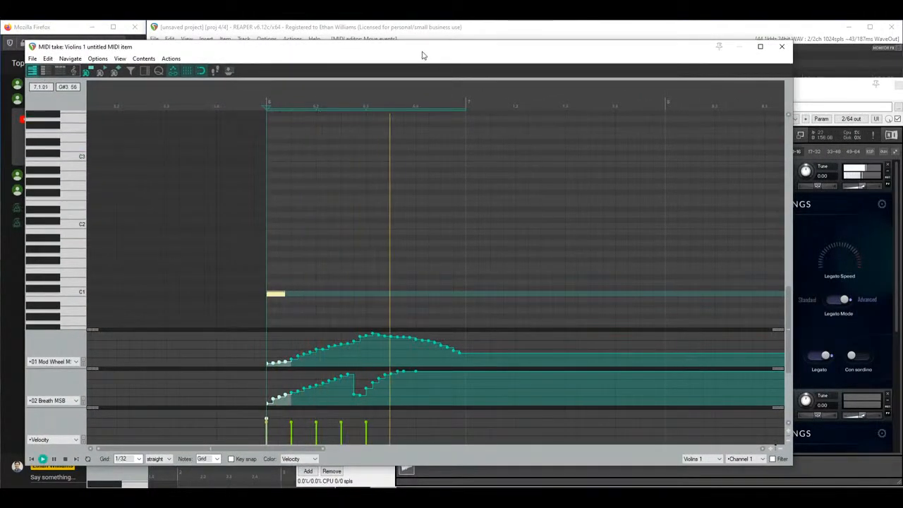
key(space)
scroll(474, 215, up, 5)
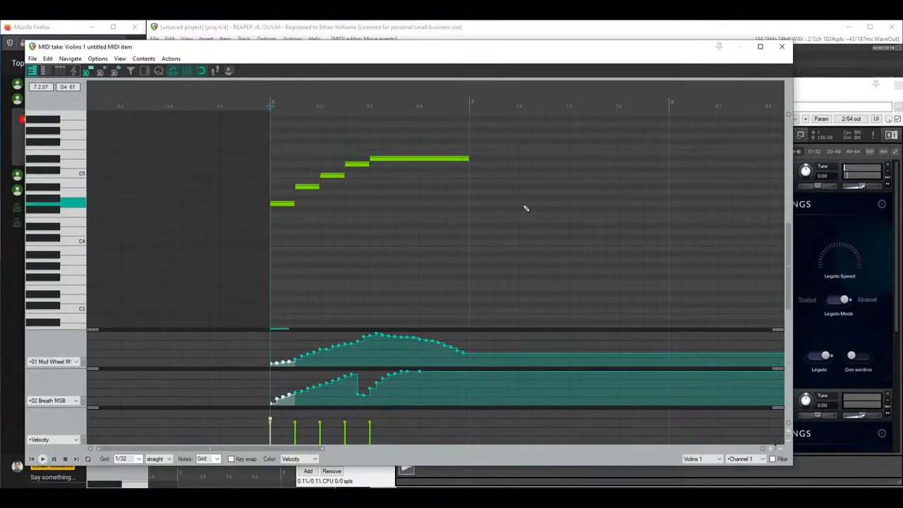
Step: Add a second keyswitch note on C#1 at beat 3 of bar 6 to trigger Tremolo
drag(564, 48, 435, 46)
scroll(282, 165, down, 10)
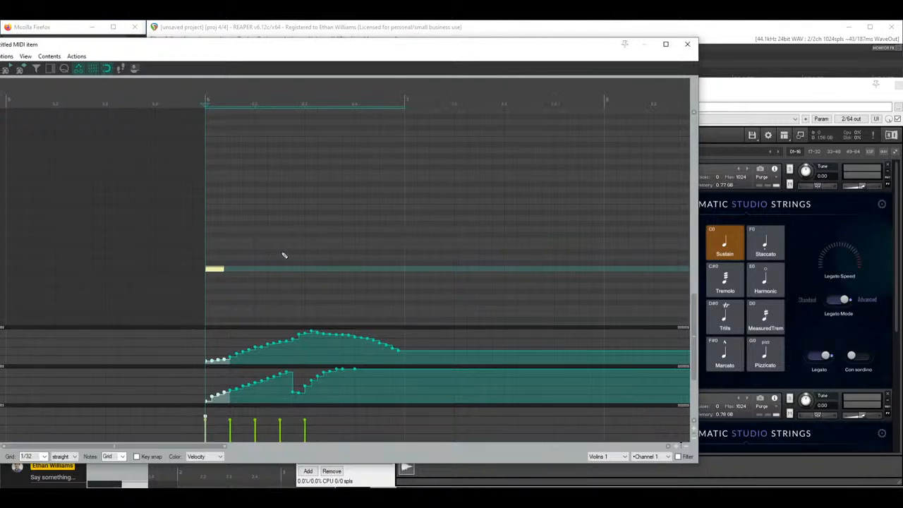
click(306, 258)
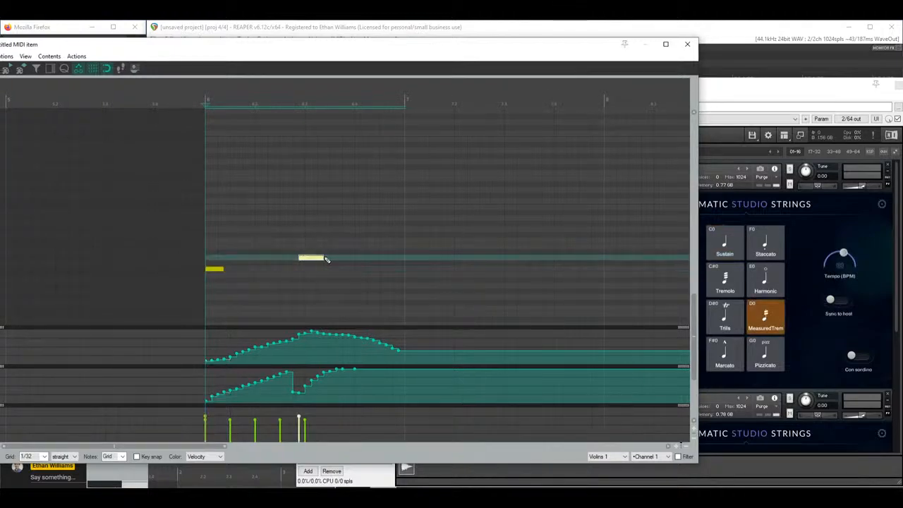
drag(317, 260, 322, 265)
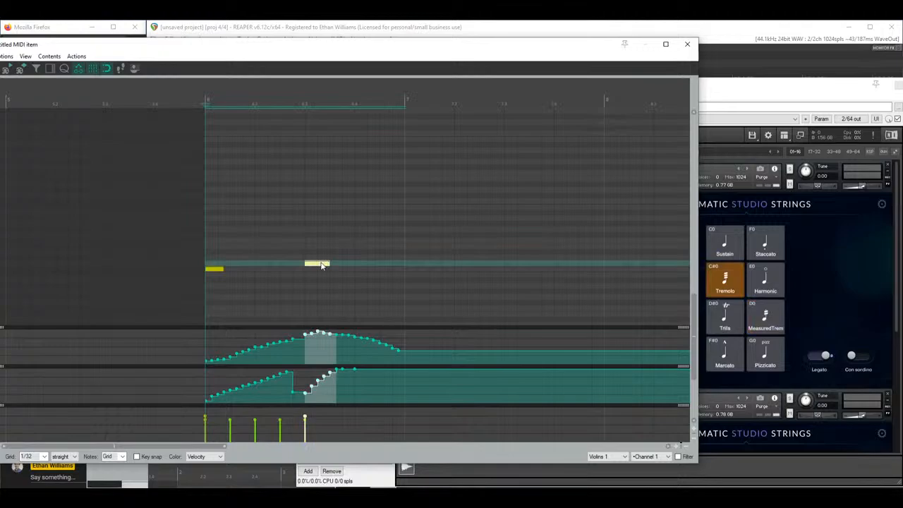
Step: Play the phrase with the Tremolo keyswitch and delete that C#1 note
key(space)
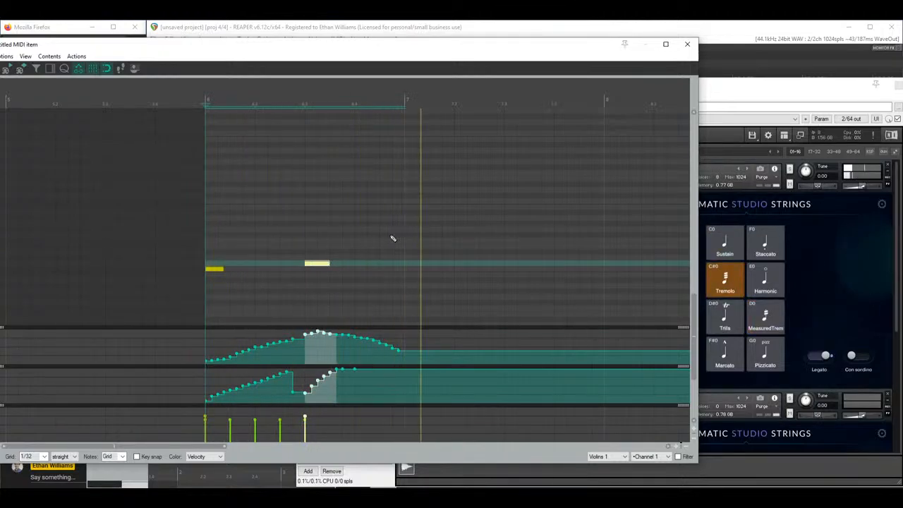
key(space)
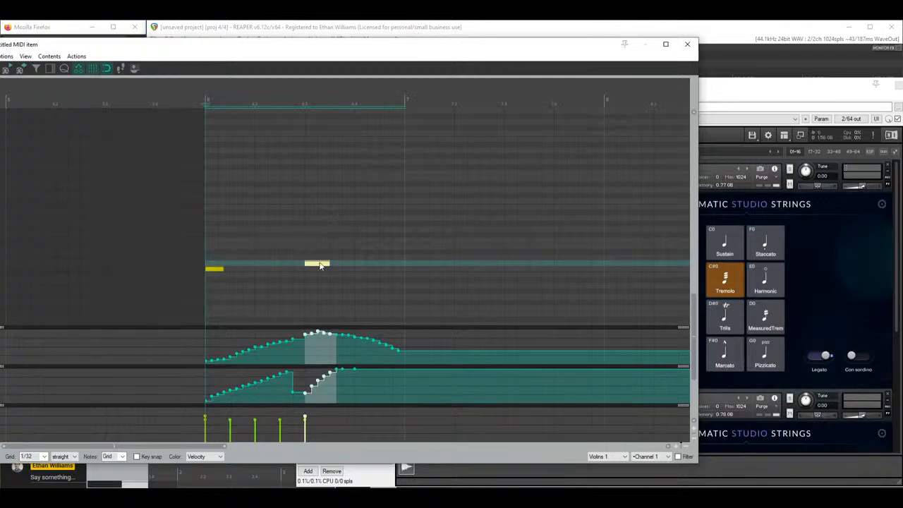
drag(275, 49, 337, 44)
double_click(388, 260)
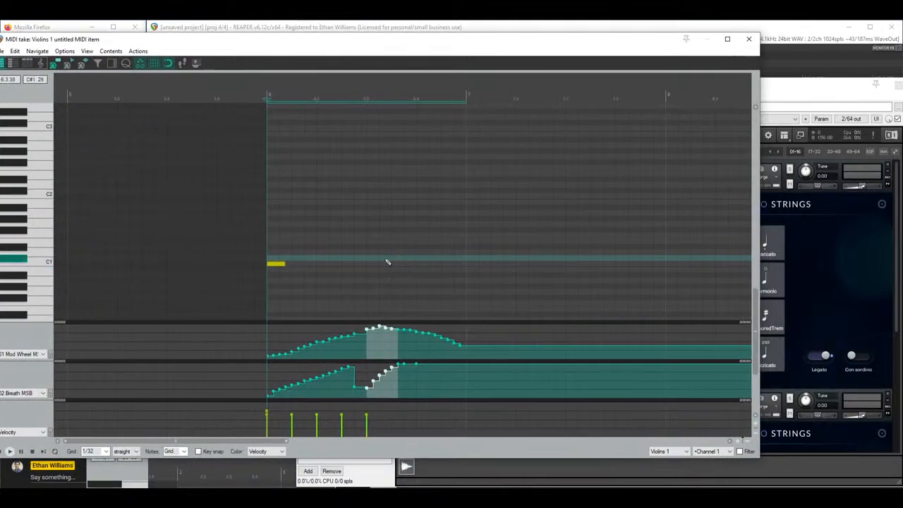
Step: Open the controller assignment settings of the CSS 1st Violins patch to check its Keyswitch CC
click(809, 87)
click(881, 205)
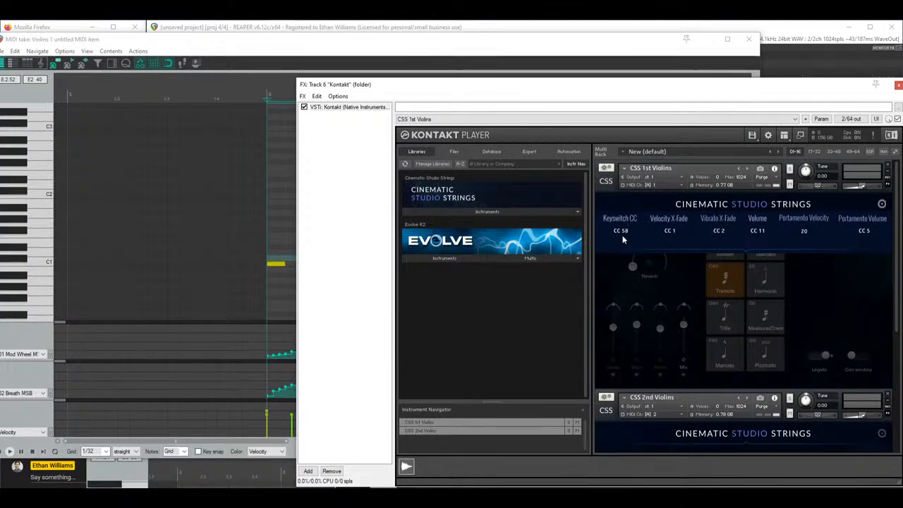
Step: Add a CC lane above the Mod Wheel lane in the Violins 1 MIDI editor and assign it to controller 58
drag(190, 40, 236, 39)
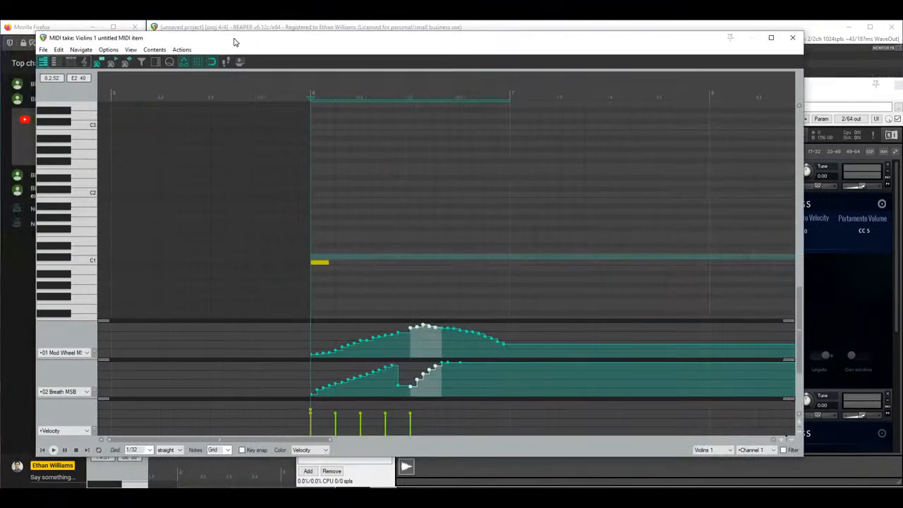
click(95, 357)
click(70, 314)
scroll(77, 395, down, 10)
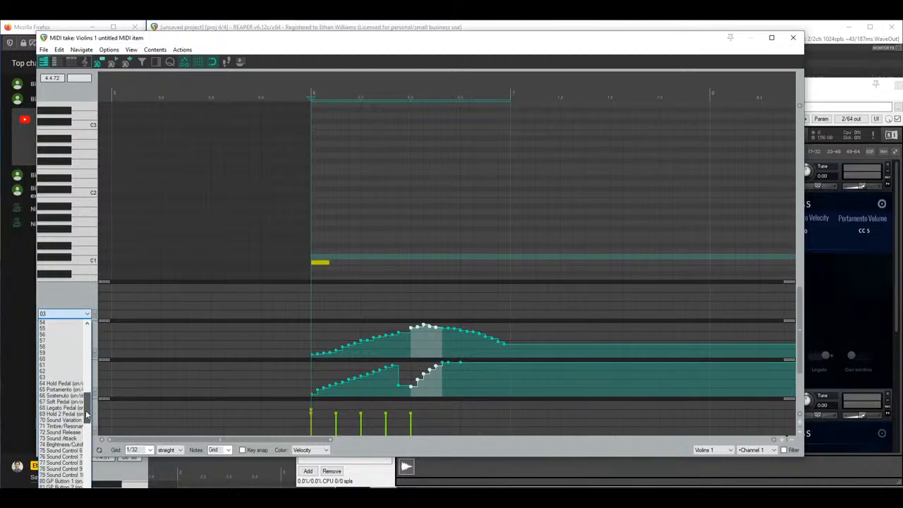
scroll(86, 417, up, 4)
click(50, 420)
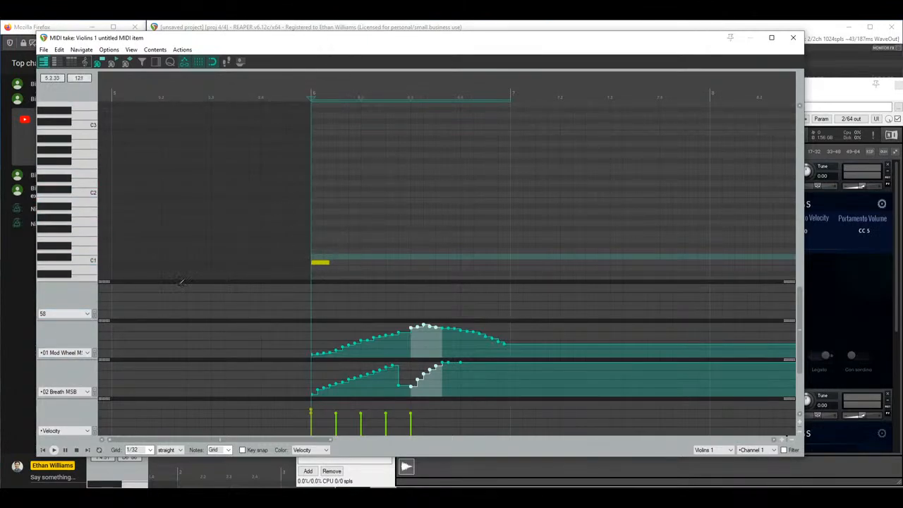
Step: Remove the CC 58 lane and move the MIDI editor down to uncover the track list
click(95, 313)
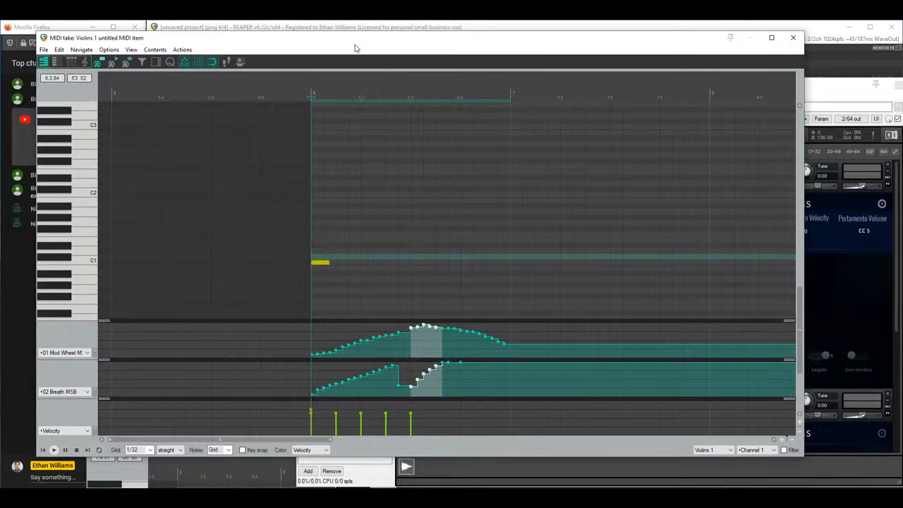
drag(355, 45, 330, 193)
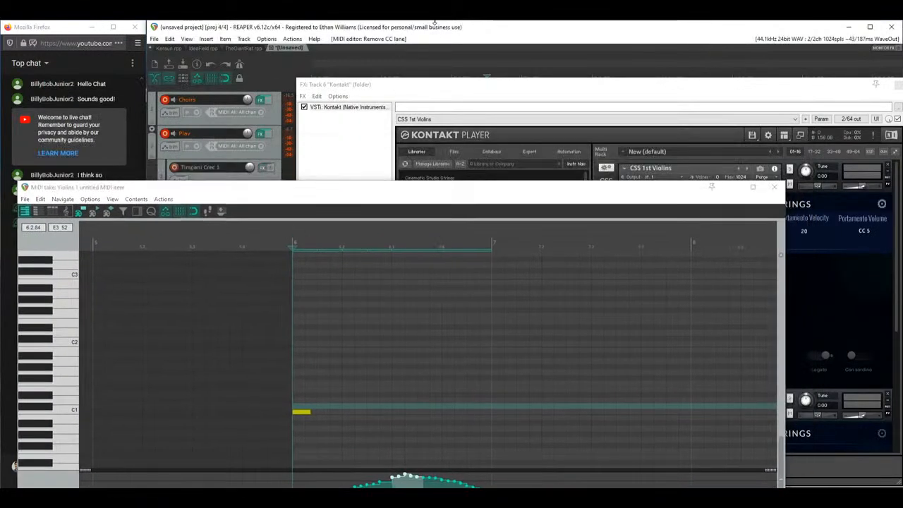
Step: Close the Kontakt FX window and move the Violins 1 MIDI editor down below the arrangement tracks
drag(505, 84, 365, 159)
click(757, 160)
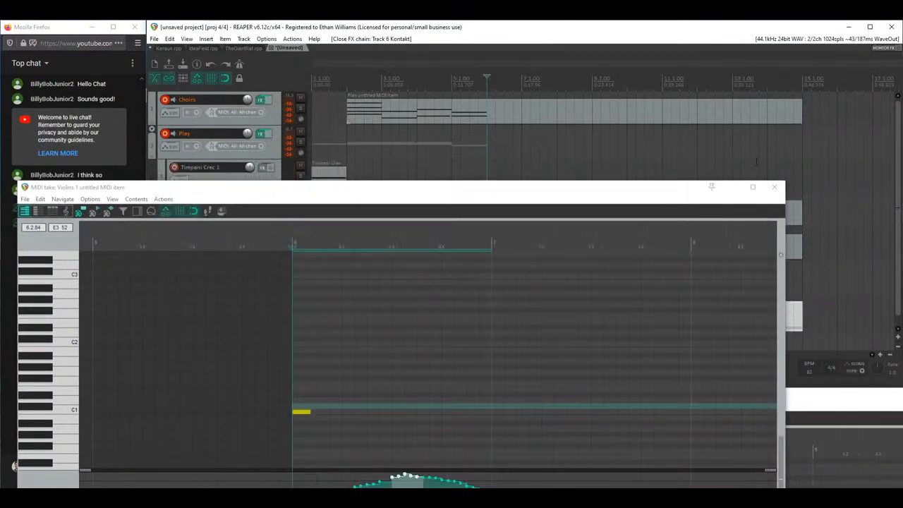
drag(637, 193, 732, 318)
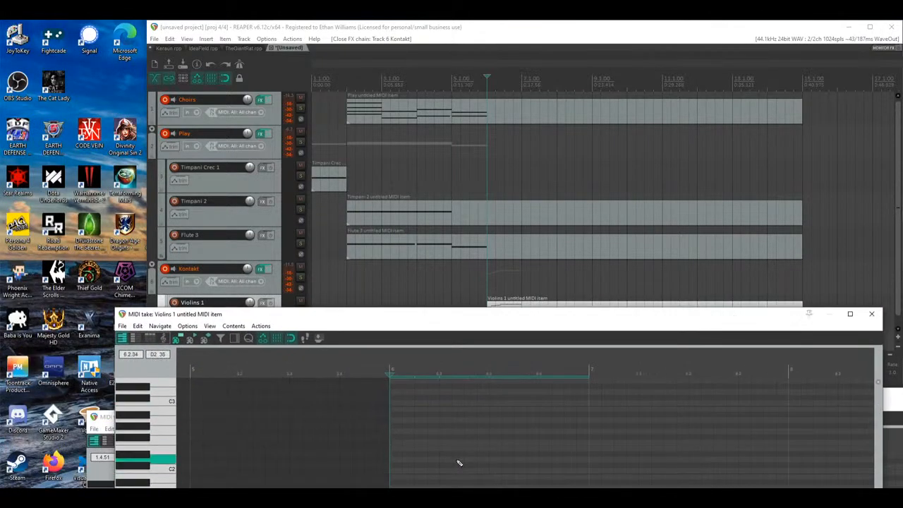
click(343, 480)
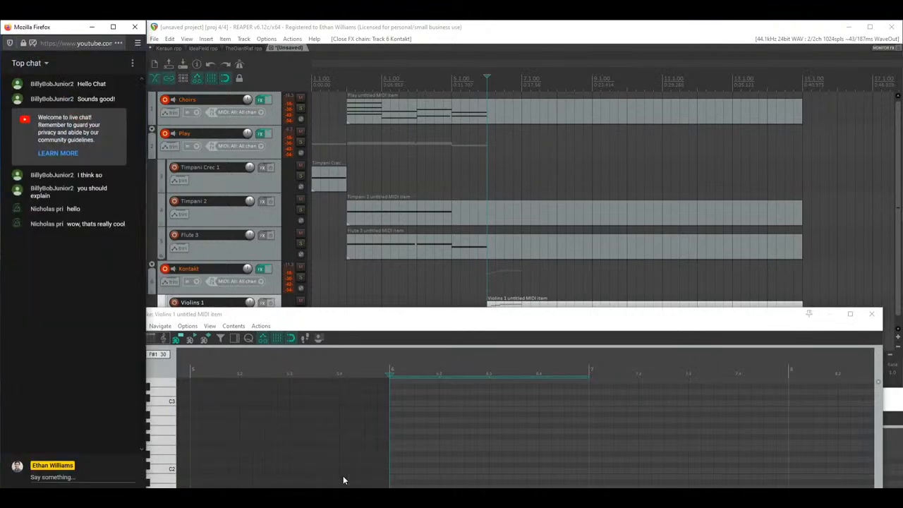
drag(553, 318, 526, 387)
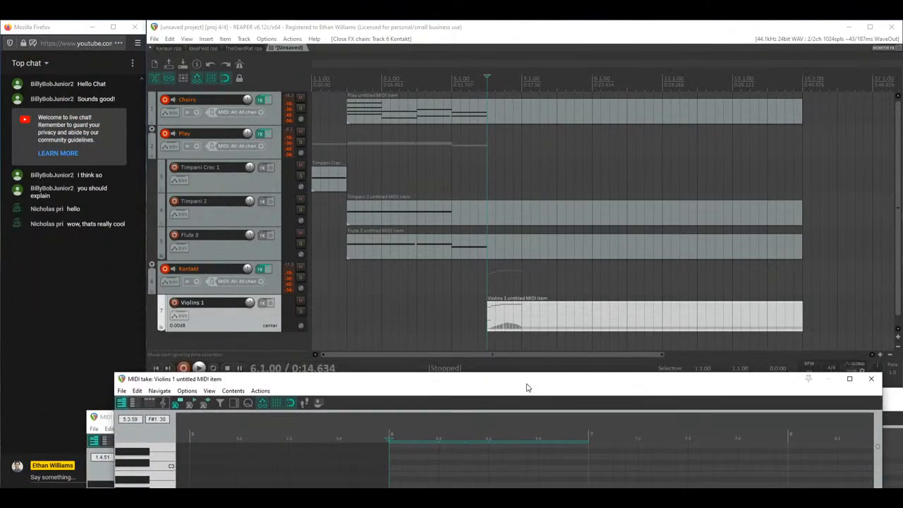
Step: Play the arrangement from bar 2 and look at the Choirs track's FX chain during playback
click(350, 152)
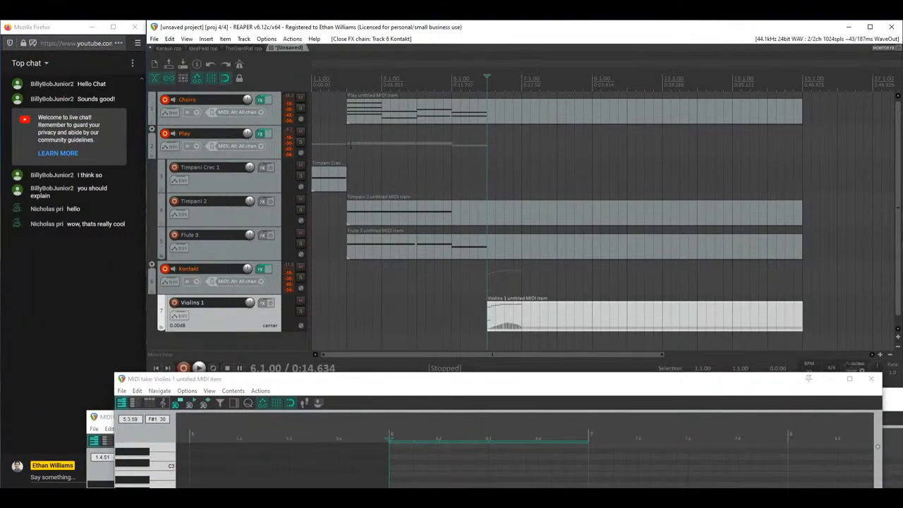
key(space)
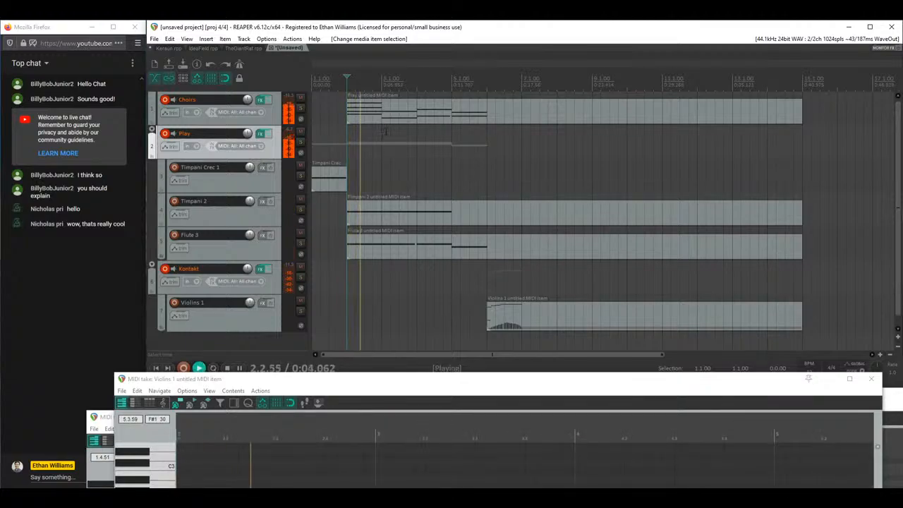
click(259, 100)
drag(651, 118, 549, 157)
click(789, 145)
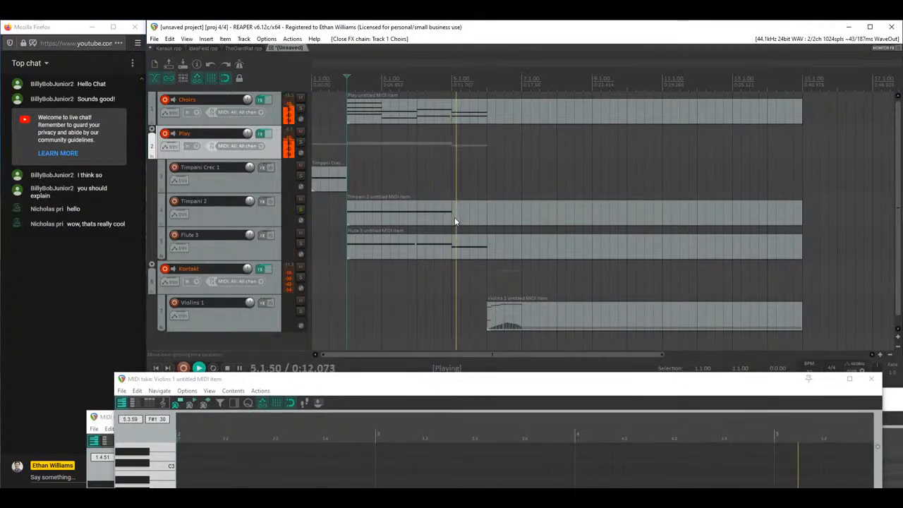
Step: Add two notes to the Timpani 2 item at the existing pitch, one on beat 5.4 and one filling bar 6
double_click(455, 222)
key(space)
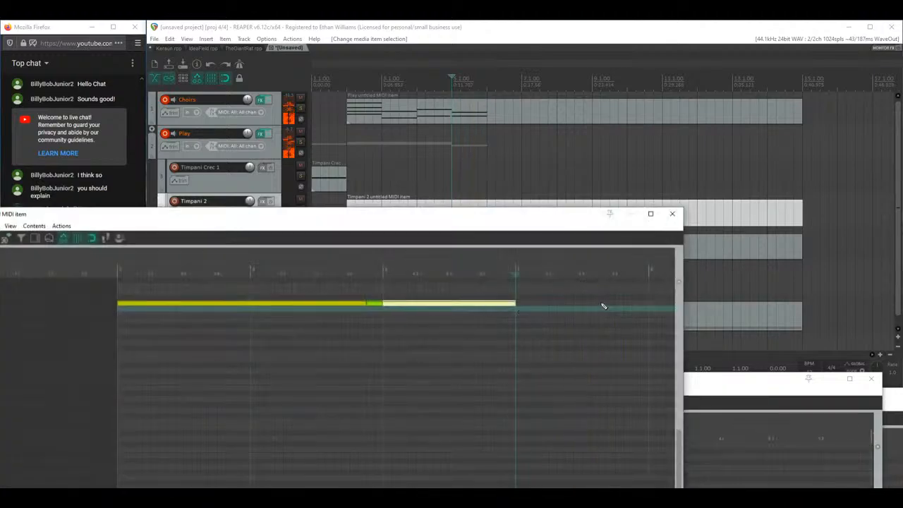
drag(617, 305, 642, 306)
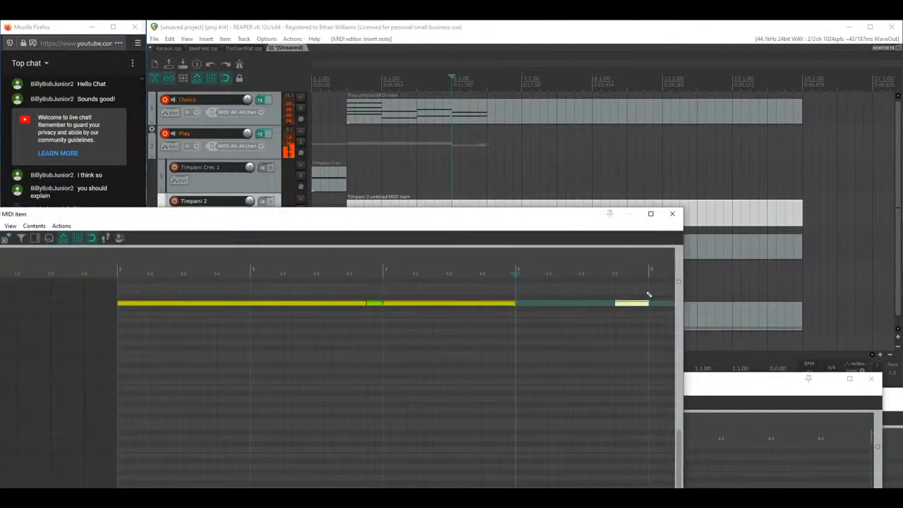
scroll(399, 302, right, 3)
drag(383, 300, 515, 298)
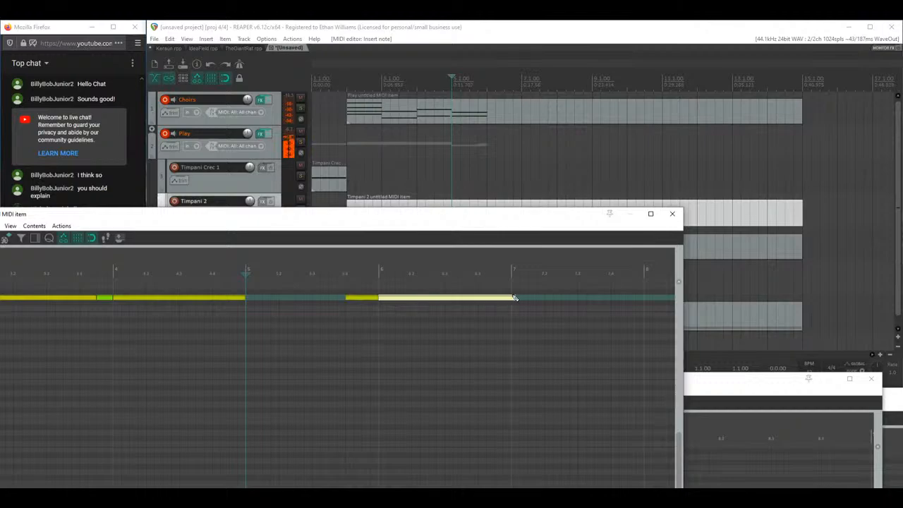
click(671, 213)
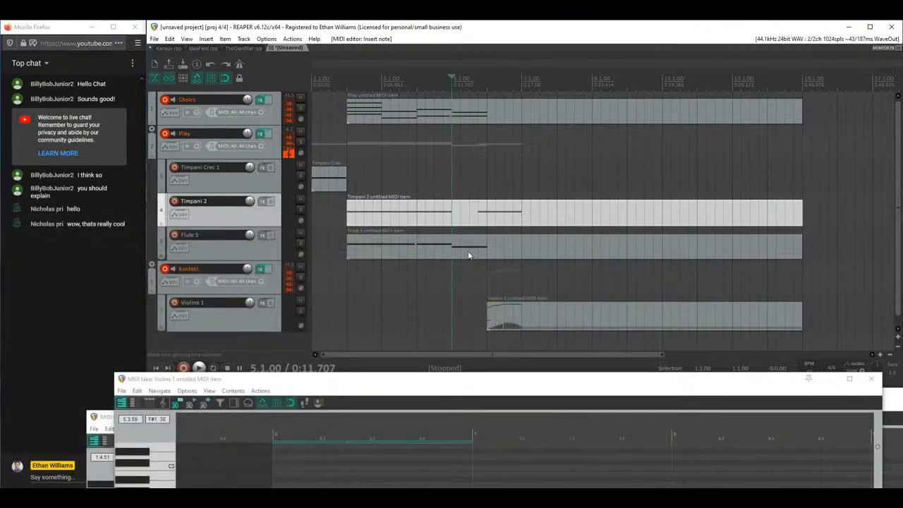
Step: Create an empty MIDI item on the Timpani Crec 1 track from bar 2 to bar 15 and open it on Channel 1
double_click(478, 252)
click(327, 183)
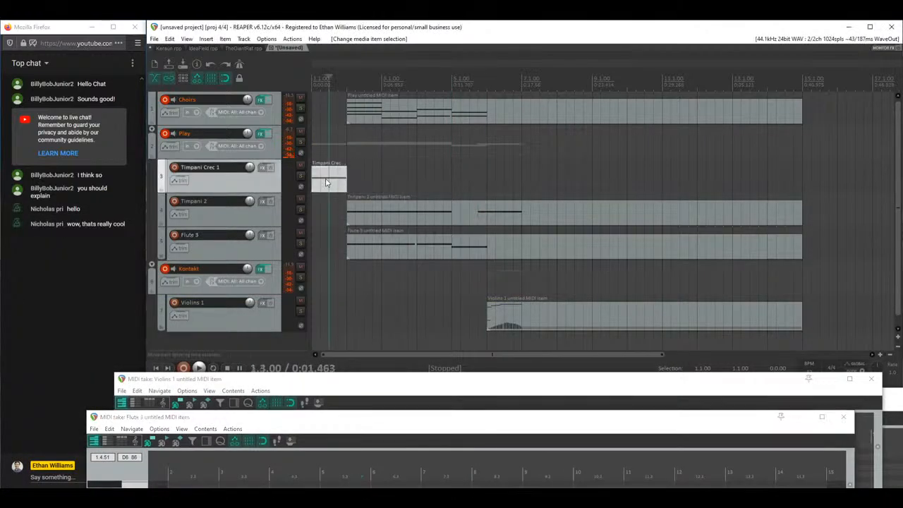
drag(351, 163, 802, 174)
double_click(453, 180)
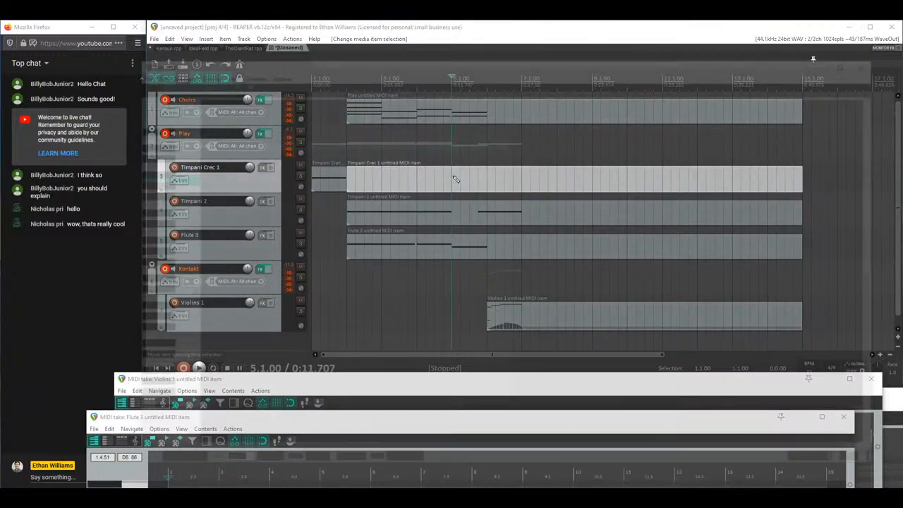
click(863, 464)
click(866, 360)
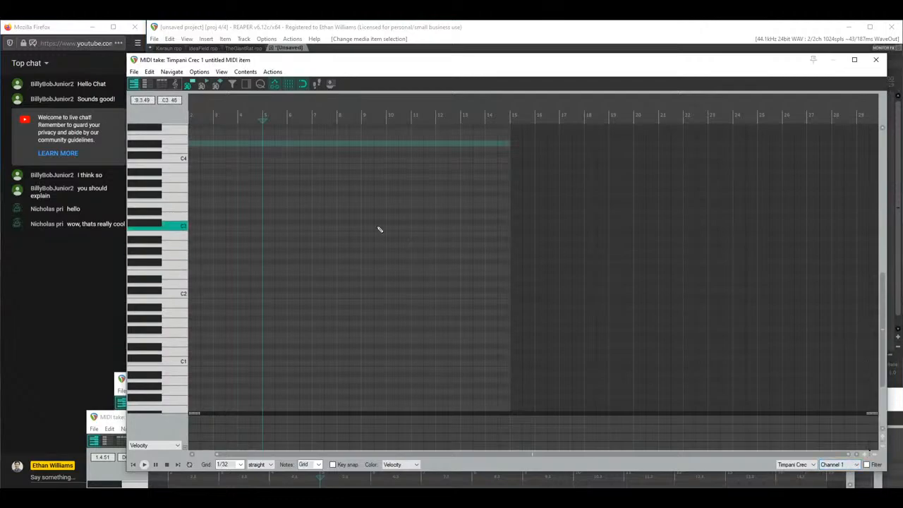
Step: Draw a D3 note from bar 5 to bar 7 in the new Timpani Crec 1 item
scroll(377, 228, up, 3)
click(385, 148)
mouse_move(401, 150)
mouse_down()
mouse_move(478, 148)
mouse_move(560, 190)
mouse_move(573, 286)
mouse_move(566, 221)
mouse_move(518, 219)
mouse_up()
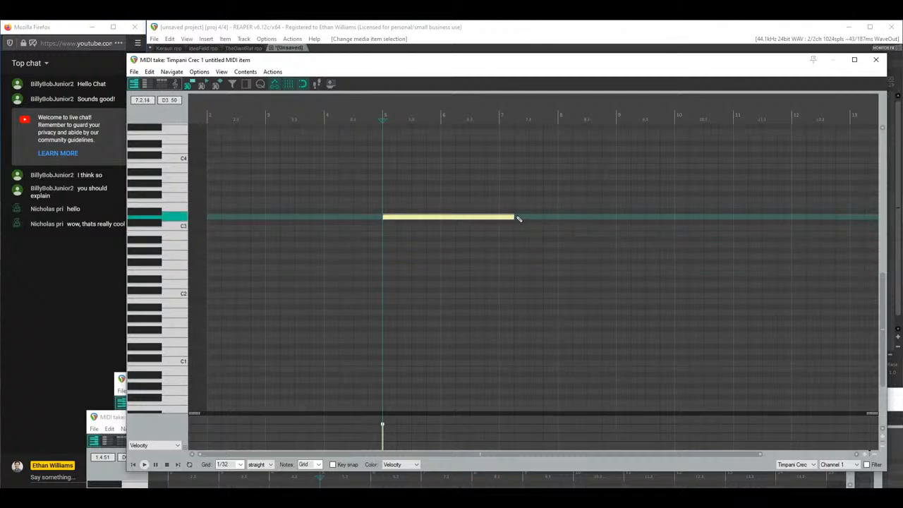
drag(576, 62, 539, 224)
Step: Play from bar 5, shorten the Timpani Crec 1 D3 note to end at bar 6 and close its editor
key(space)
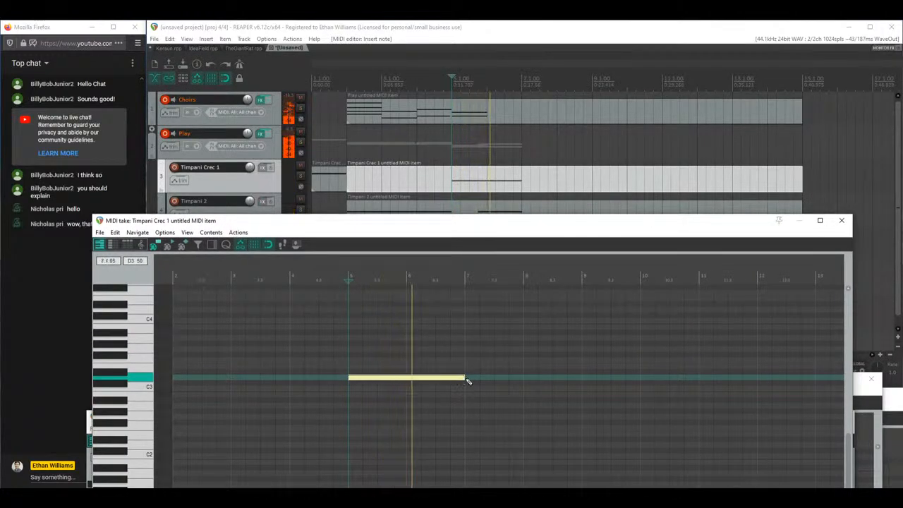
key(space)
drag(462, 377, 403, 378)
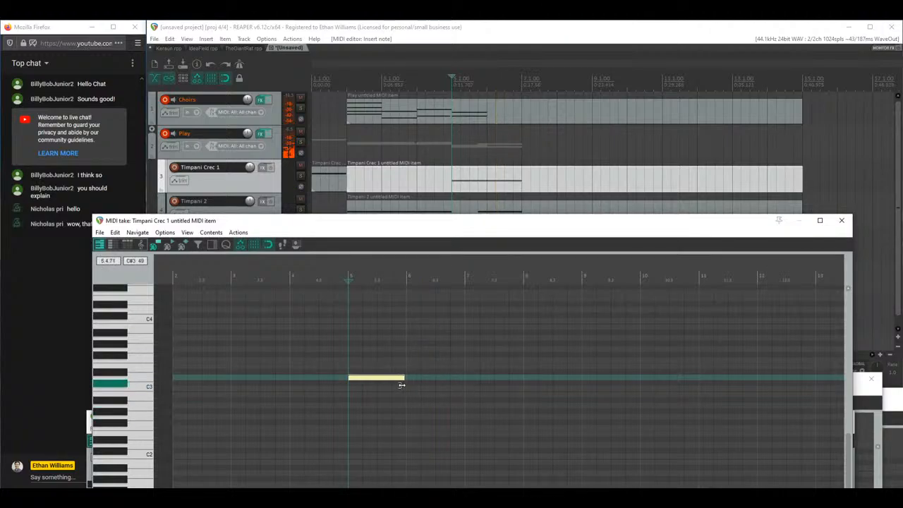
click(841, 220)
Step: Open the Choirs track's MIDI item and copy all its notes from bars 2–5 to start at bar 6
double_click(422, 115)
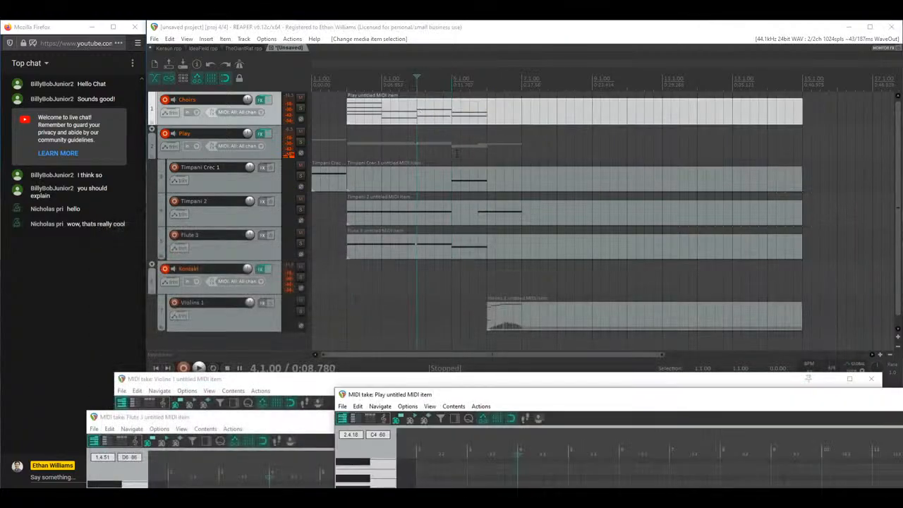
drag(469, 390, 285, 102)
key(ctrl+a)
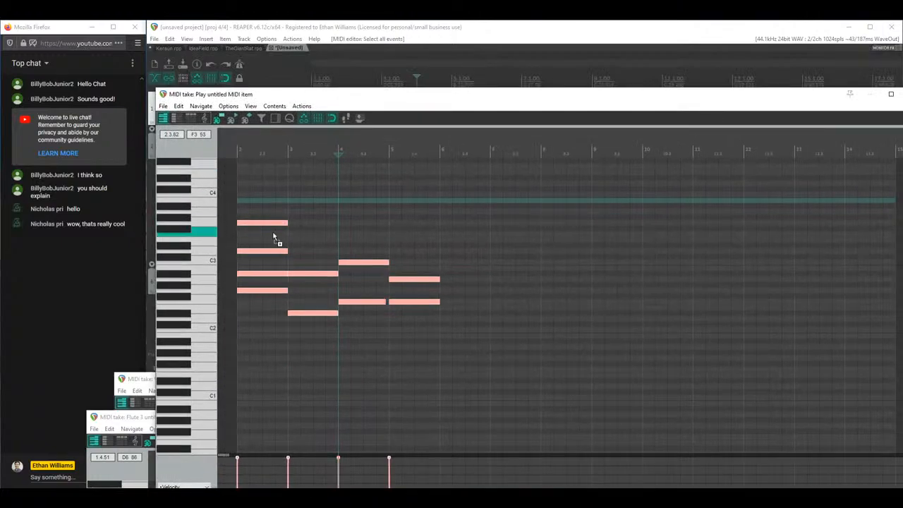
drag(261, 229, 462, 229)
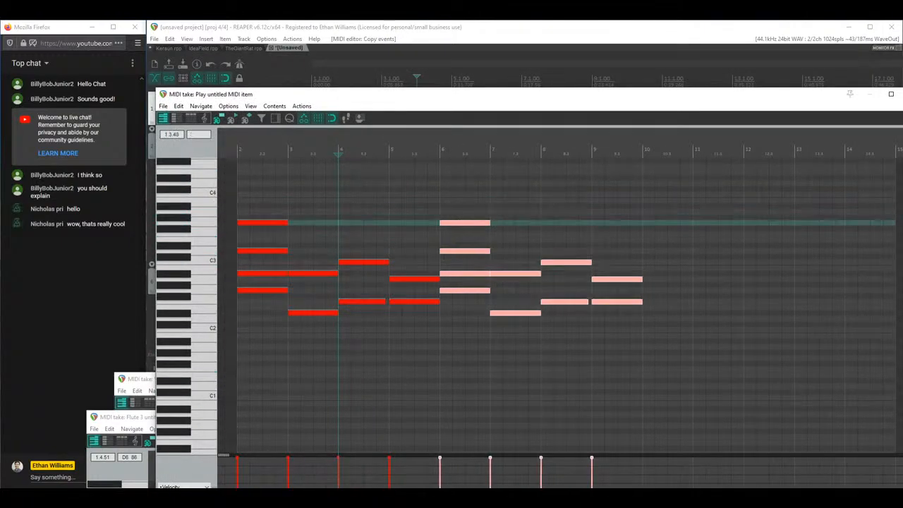
Step: Play the arrangement from bar 2 with the choir editor moved down to uncover the tracks
key(Home)
key(space)
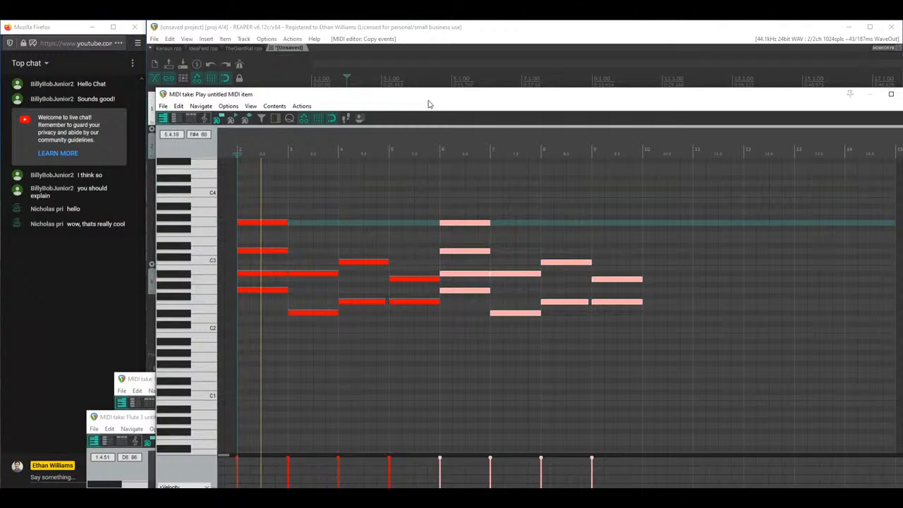
drag(428, 103, 388, 287)
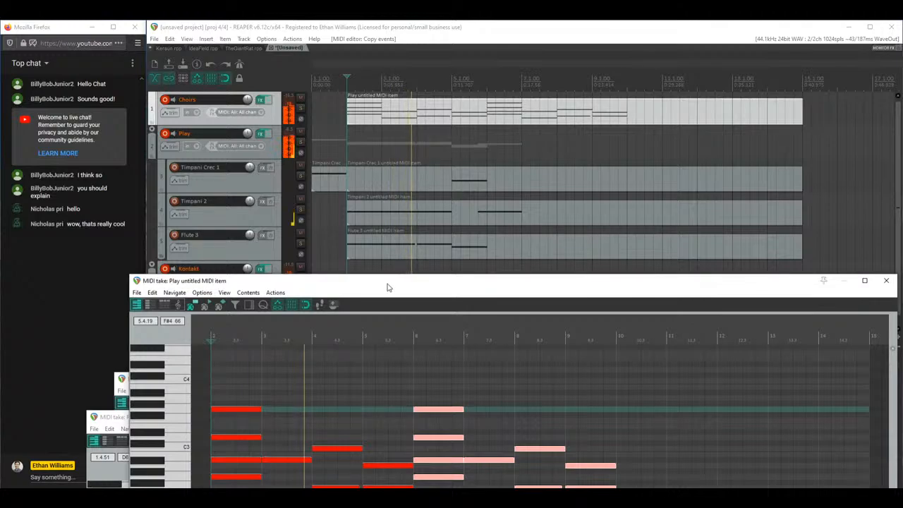
drag(387, 287, 385, 332)
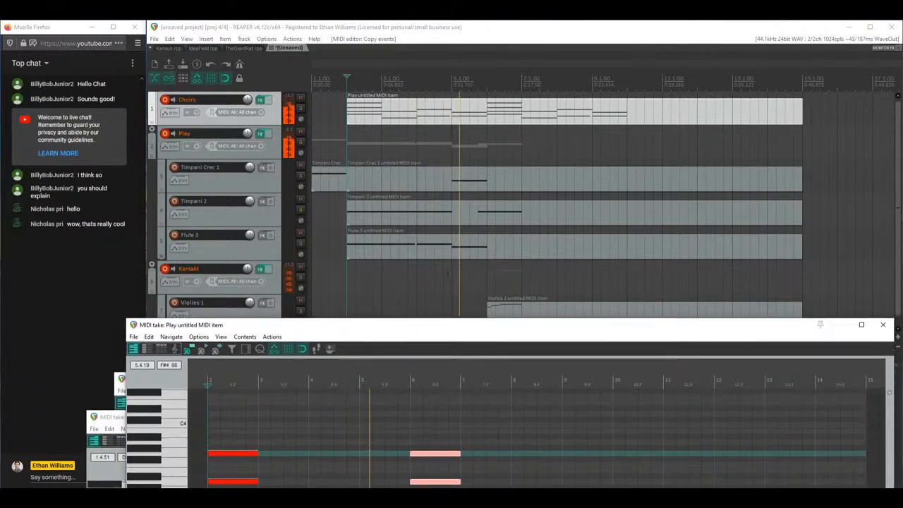
key(space)
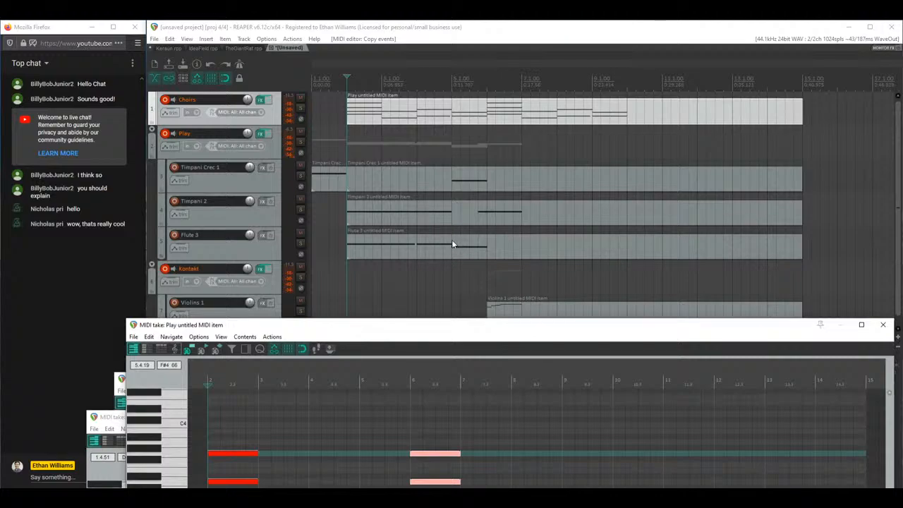
Step: Extend the bar 4 note of the Flute 3 item to beat 5.3, moving the start of the following note to match
click(452, 145)
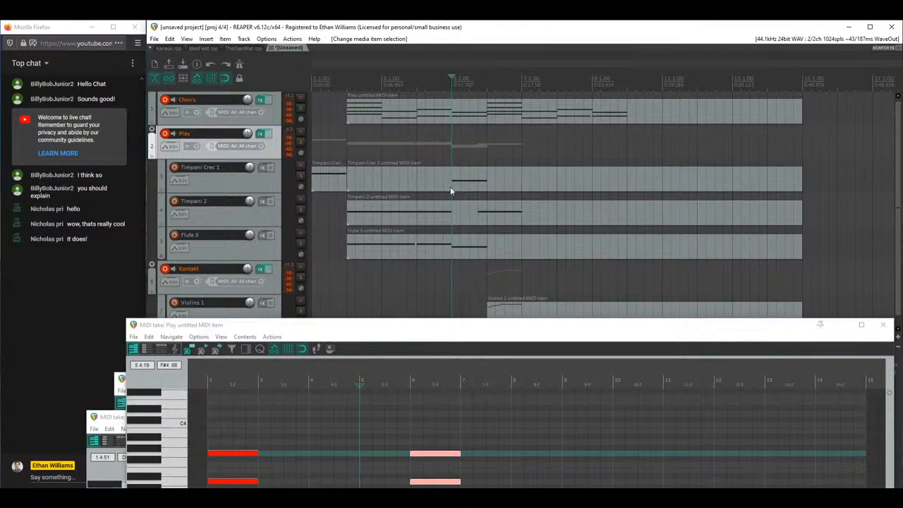
double_click(449, 245)
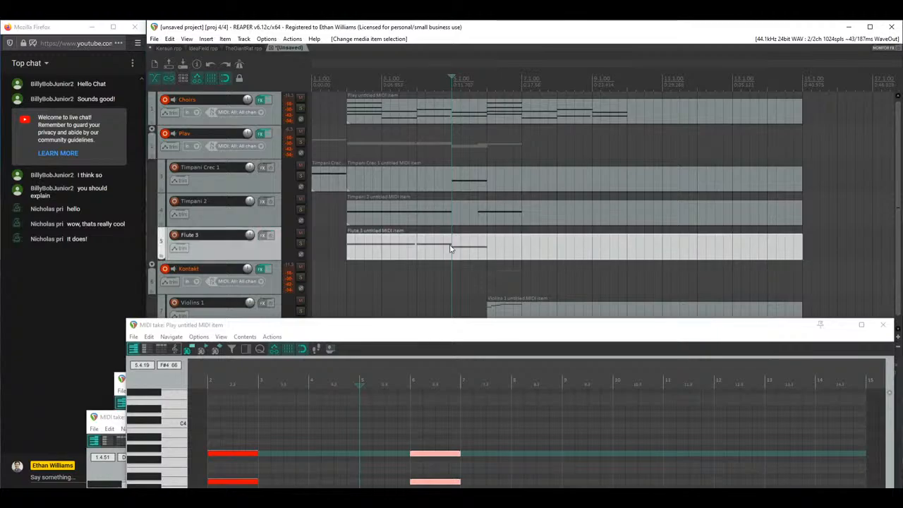
drag(376, 420, 381, 131)
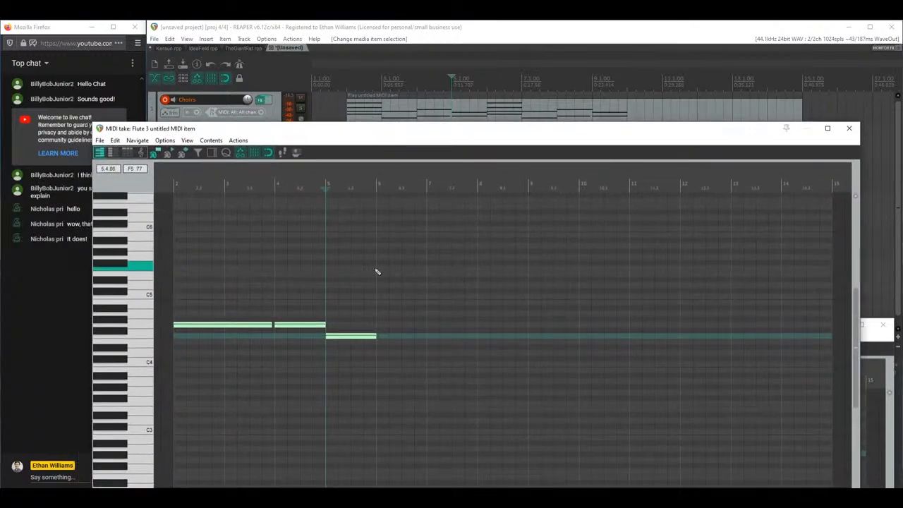
scroll(377, 268, up, 4)
click(488, 325)
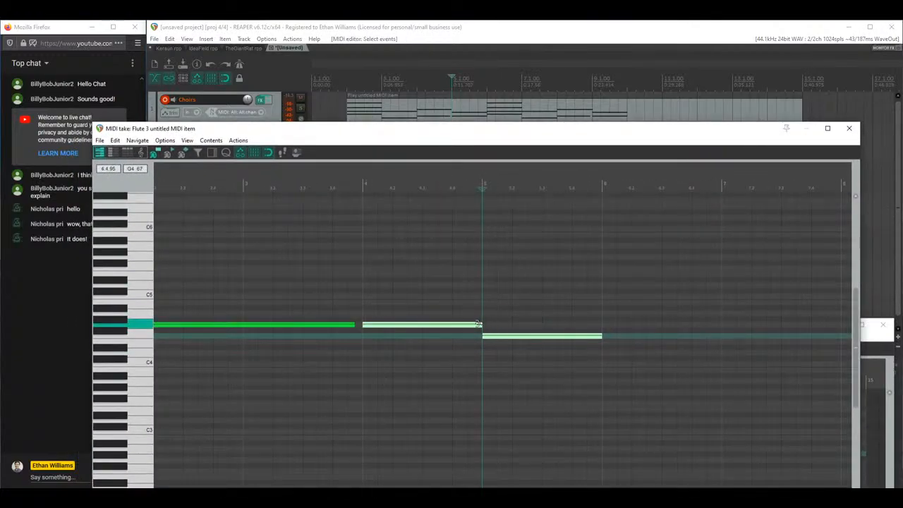
drag(479, 323, 539, 326)
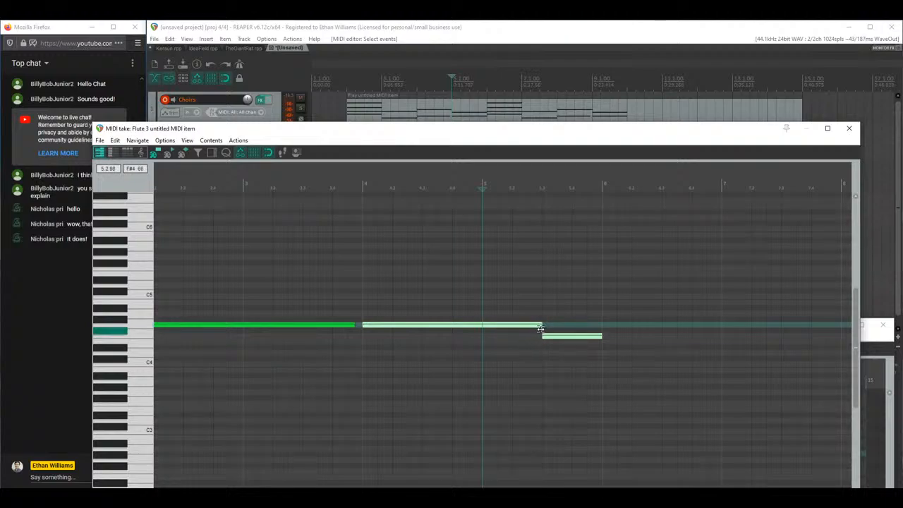
Step: Play from just before bar 4 to hear the flute change, and close the Flute 3 editor
click(345, 292)
key(space)
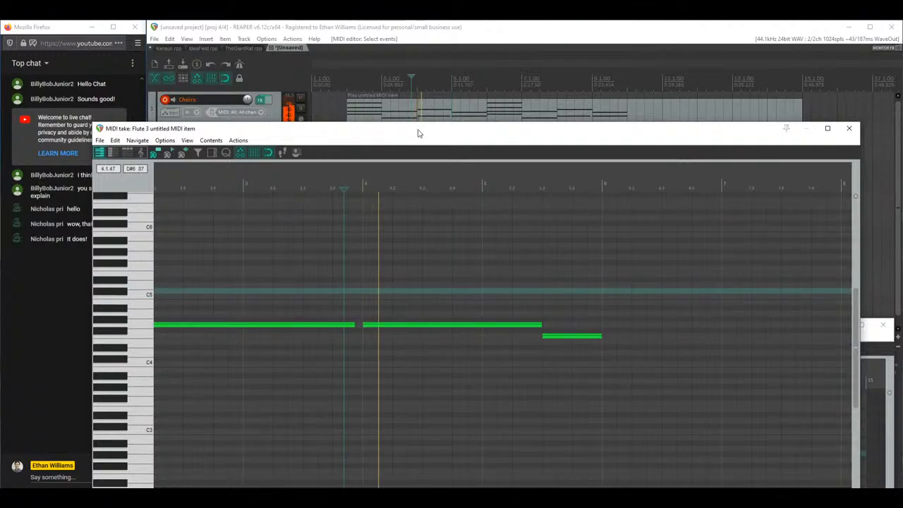
drag(417, 134, 430, 302)
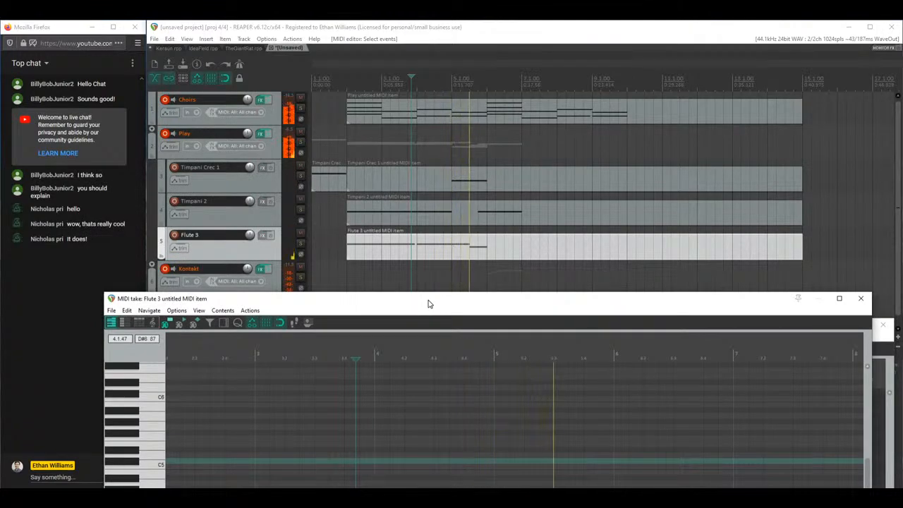
drag(428, 303, 410, 212)
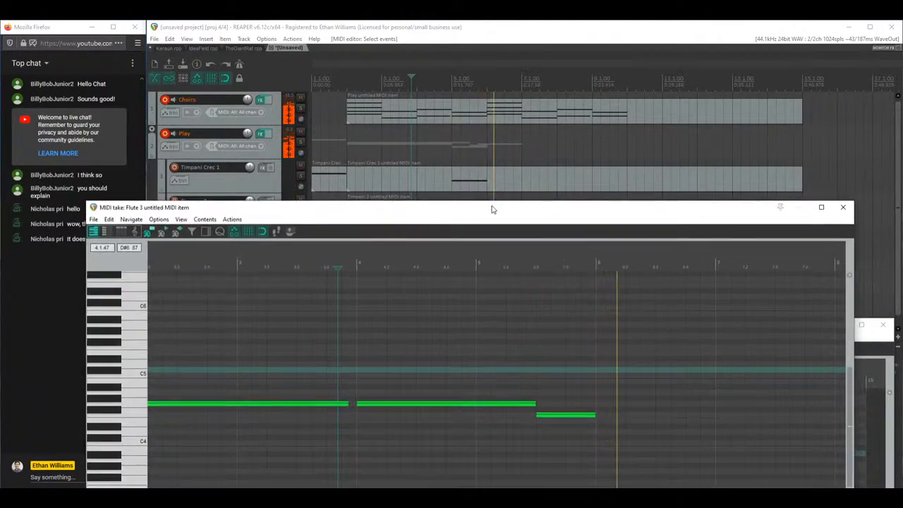
click(842, 207)
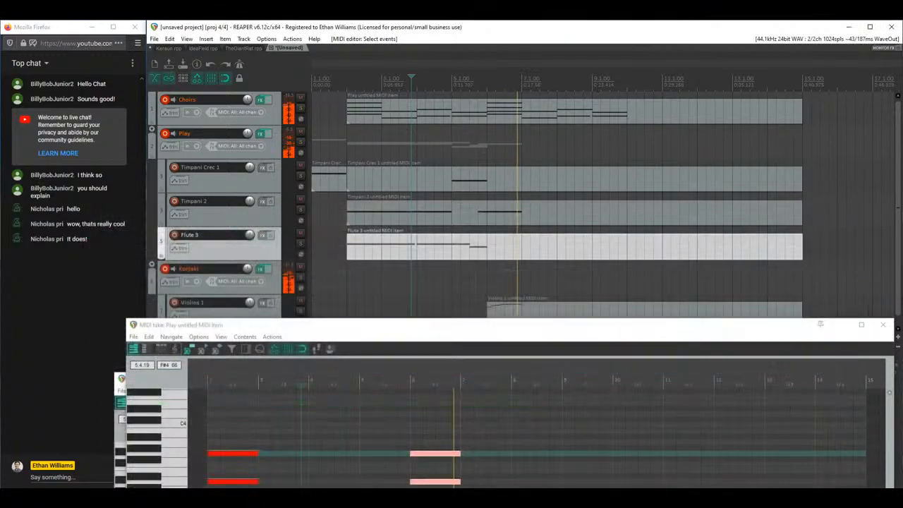
Step: Stop playback, open the Violins 1 MIDI item and move its editor up to show the notes
double_click(520, 310)
key(space)
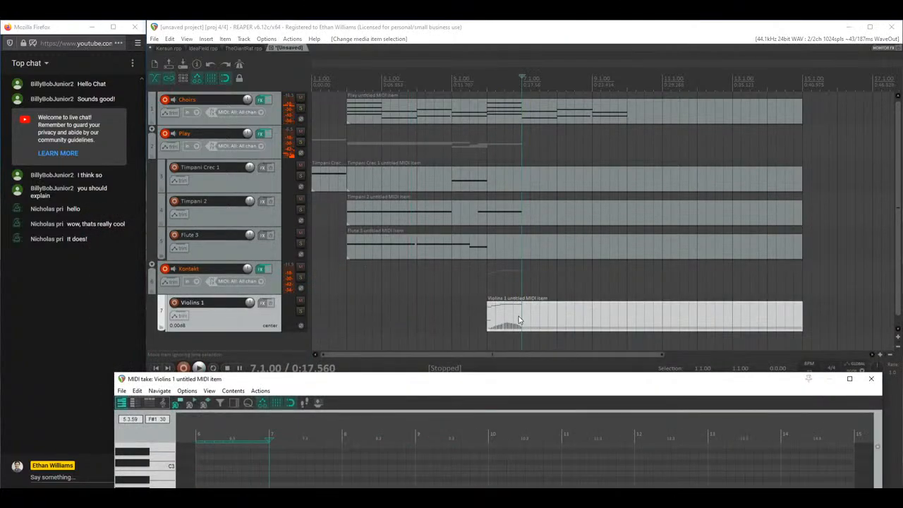
drag(415, 383, 503, 230)
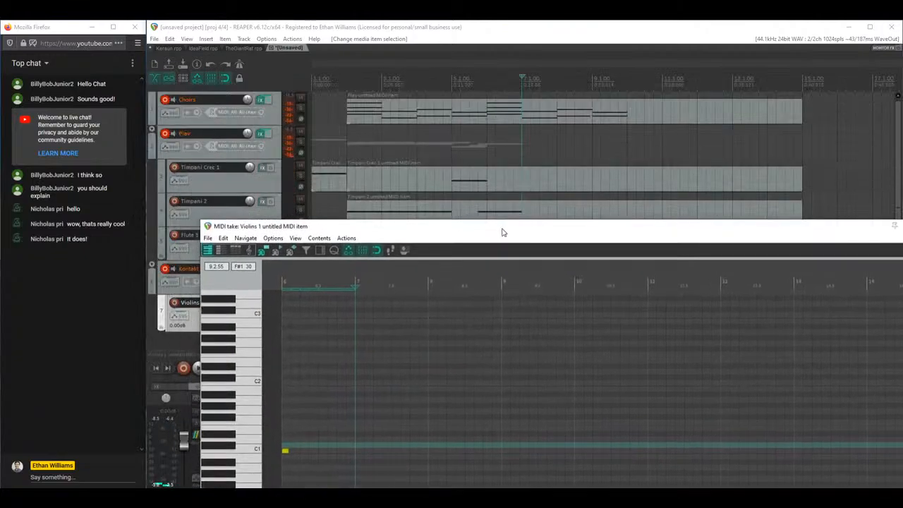
Step: Move the Violins 1 editor down to uncover the tracks, open the Play track's plugin and browse to its Gold Brass instruments
scroll(409, 353, up, 5)
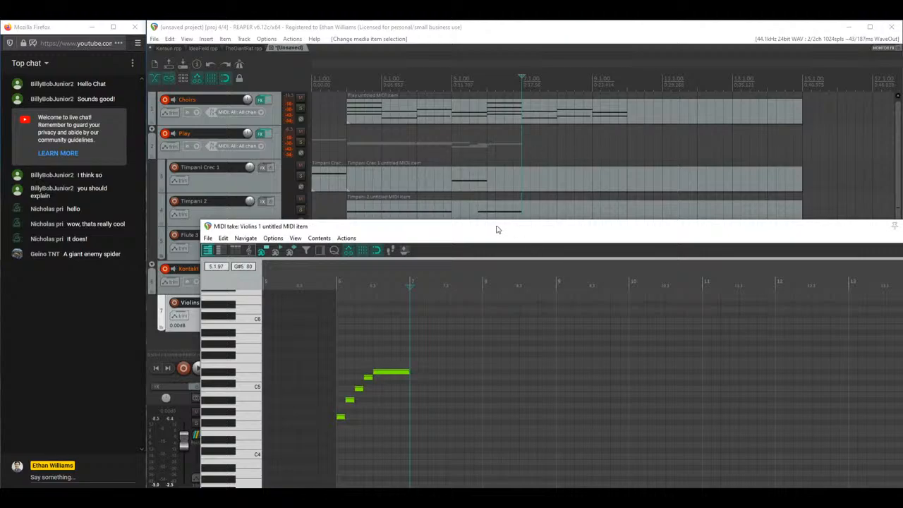
drag(494, 229, 583, 368)
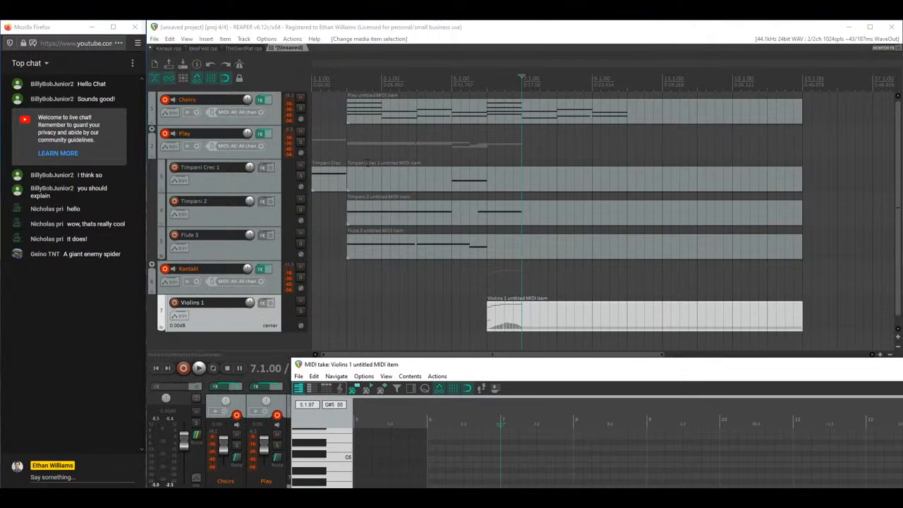
click(260, 134)
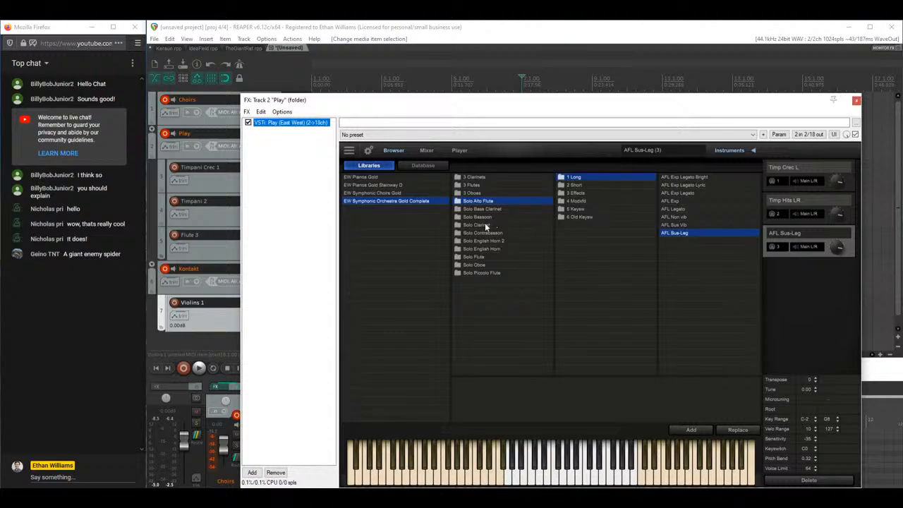
click(480, 198)
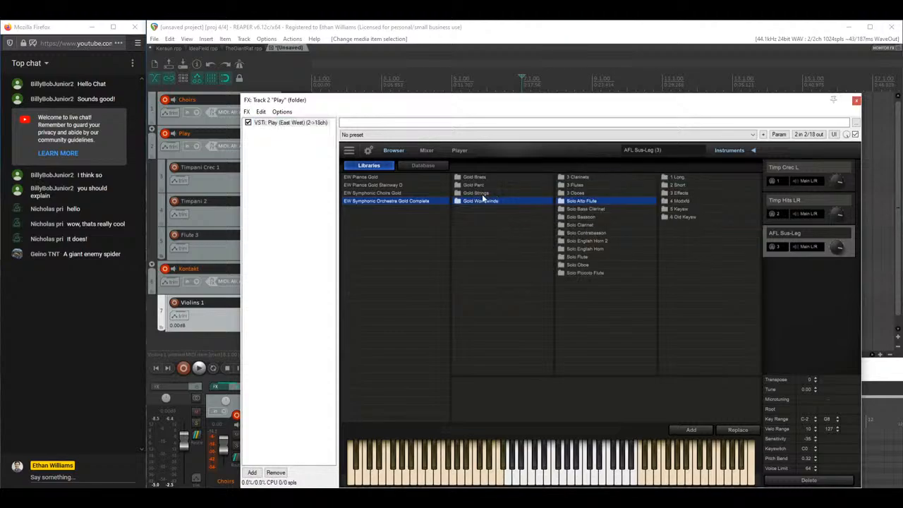
click(491, 178)
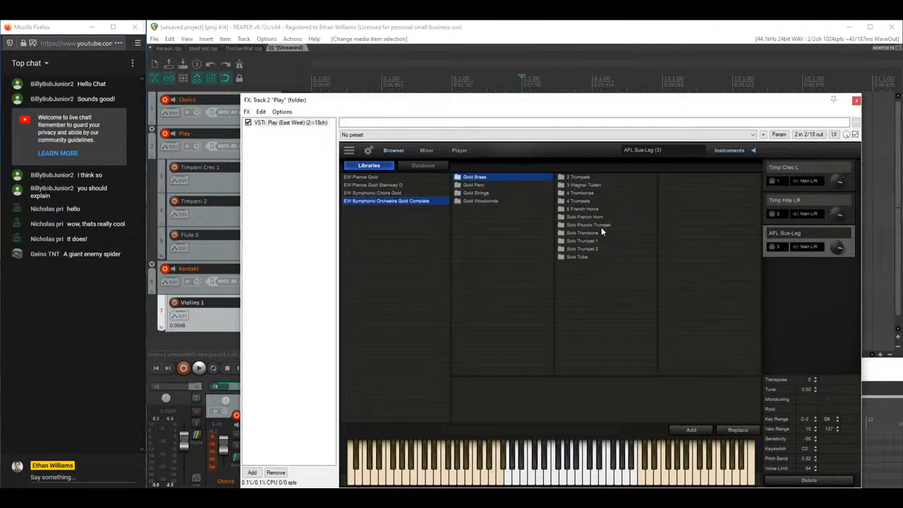
drag(516, 109, 501, 83)
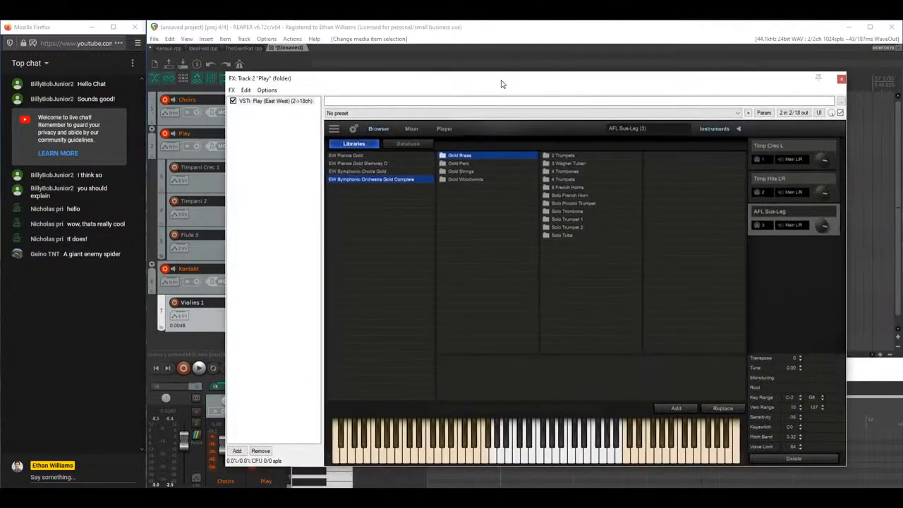
Step: Add the STU Sus-Leg patch from the Solo Tuba's long articulations to the Play instrument list
click(564, 235)
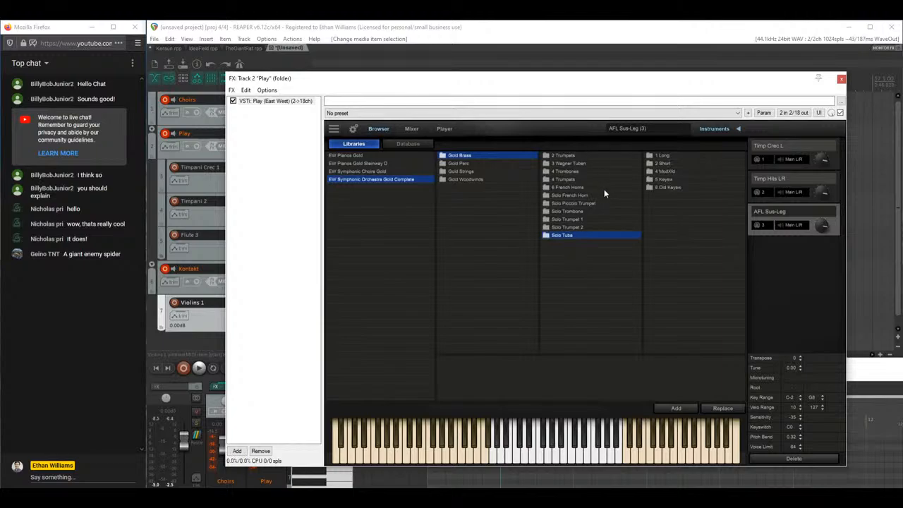
click(664, 156)
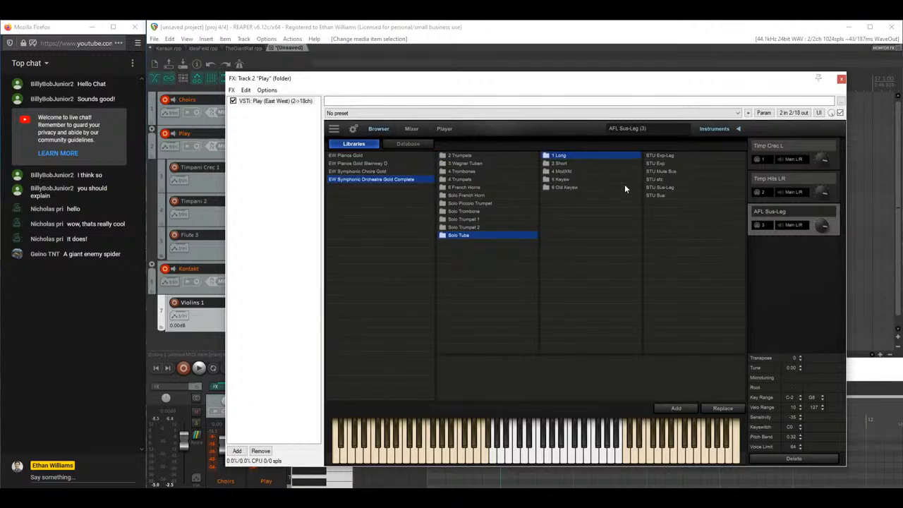
click(667, 188)
click(667, 408)
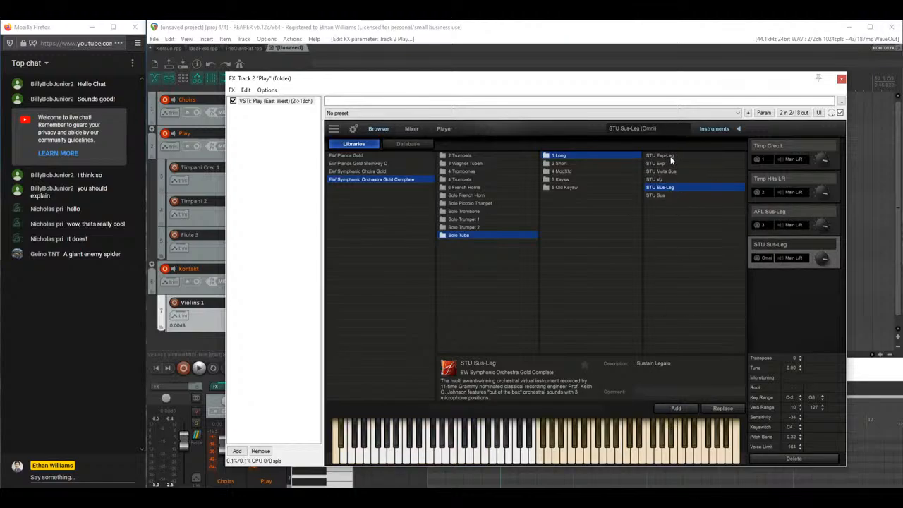
Step: Look through the Solo Tuba's other long, short, ModXfd and keyswitch patches and their descriptions
click(669, 156)
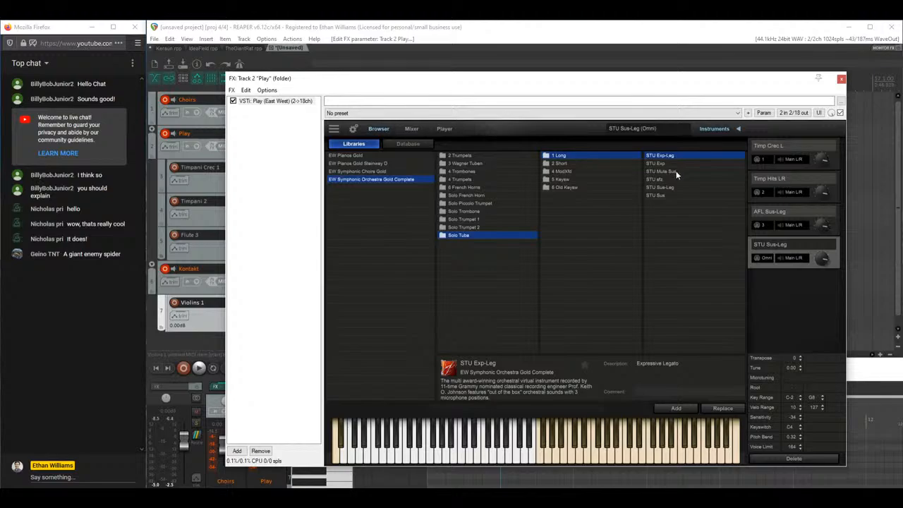
click(675, 171)
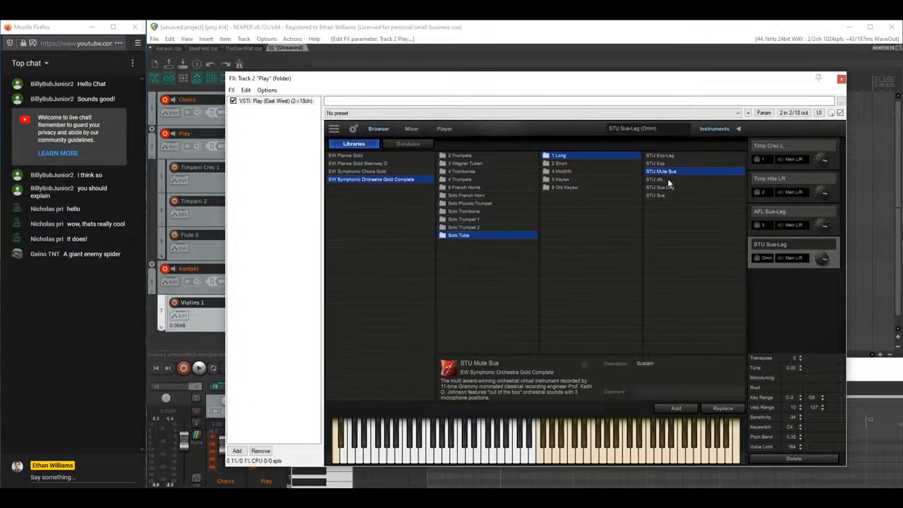
click(668, 179)
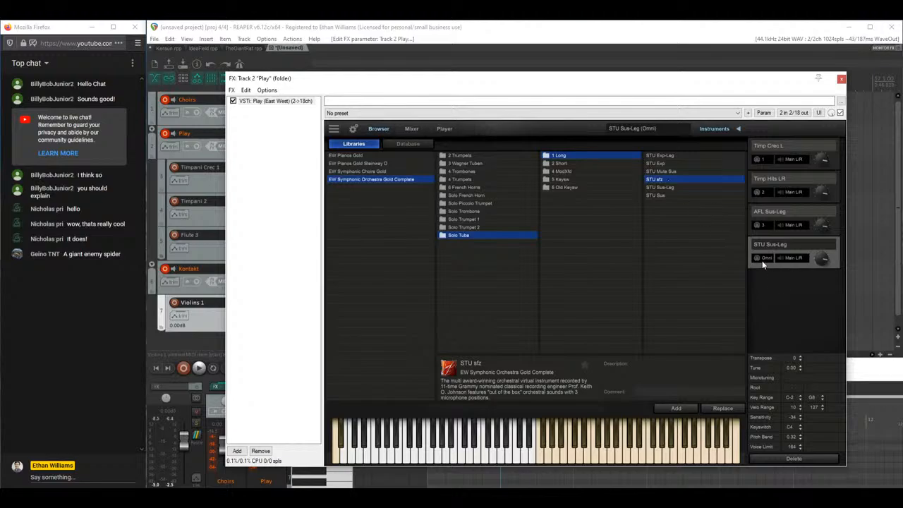
click(561, 163)
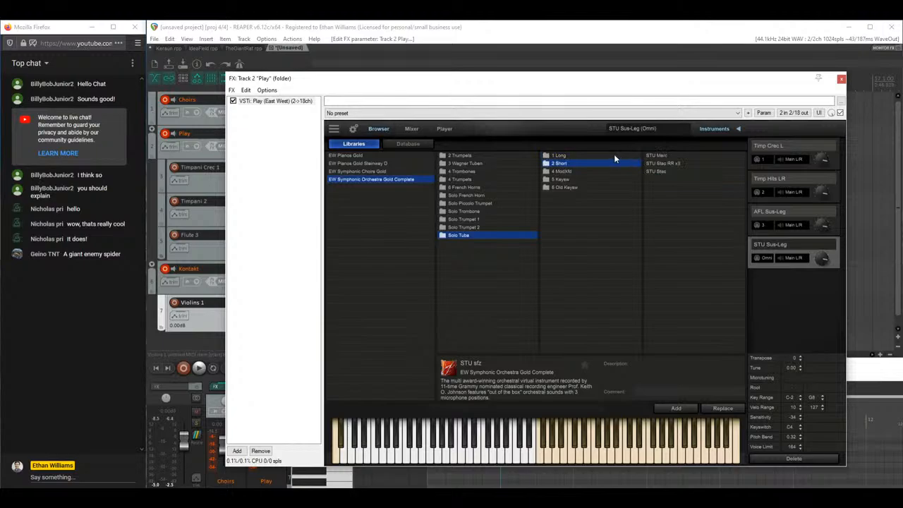
click(660, 156)
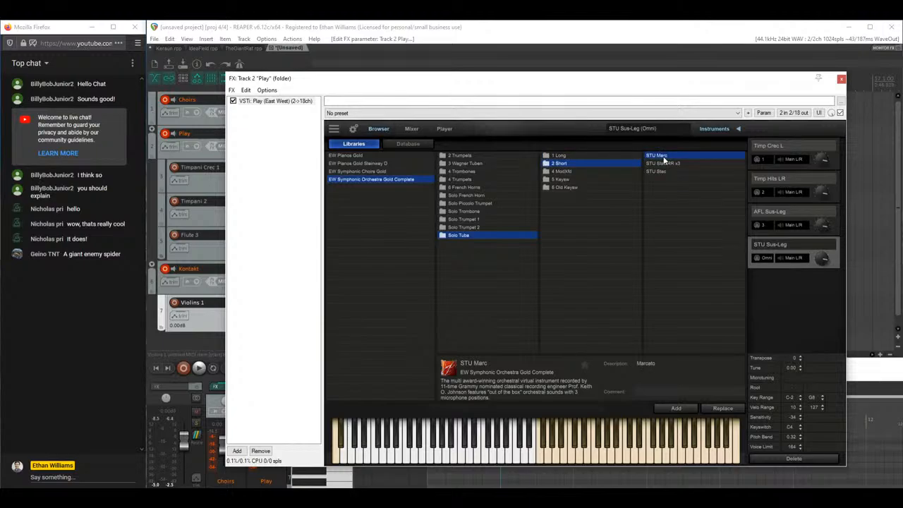
click(667, 165)
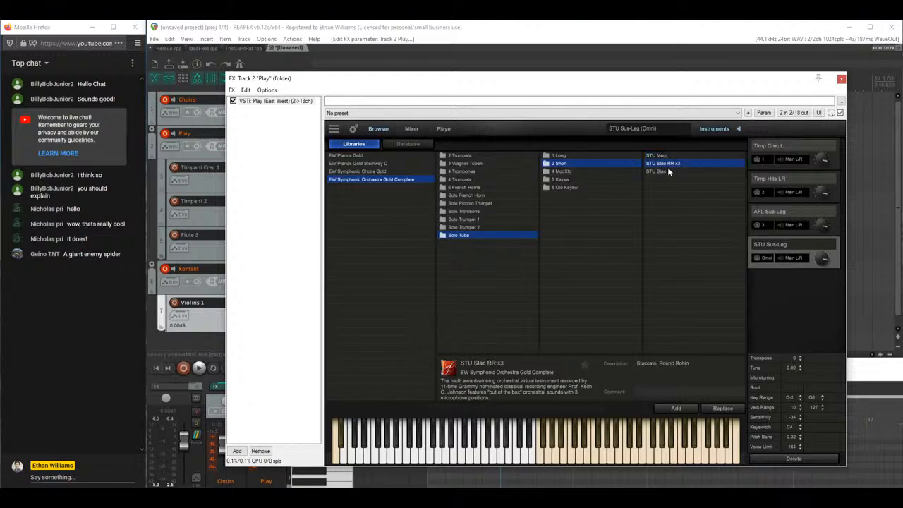
click(667, 172)
click(660, 157)
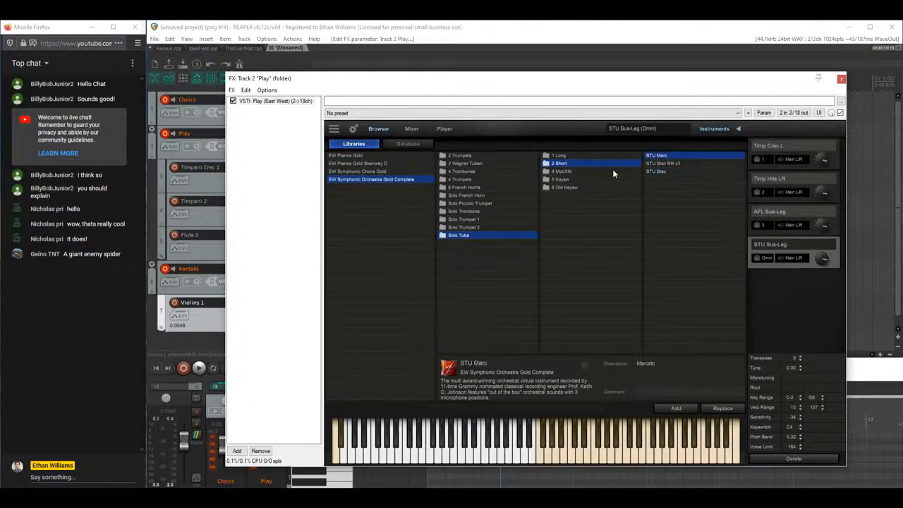
click(572, 180)
click(565, 171)
click(568, 163)
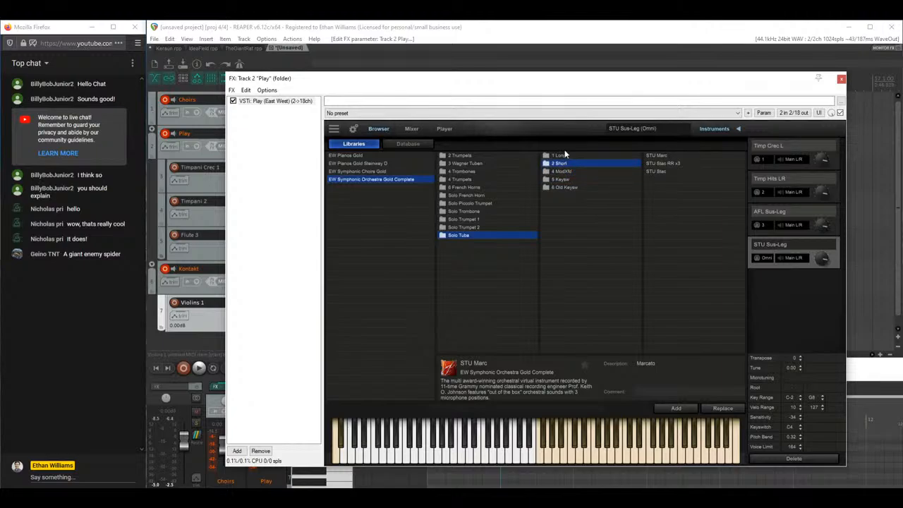
click(568, 154)
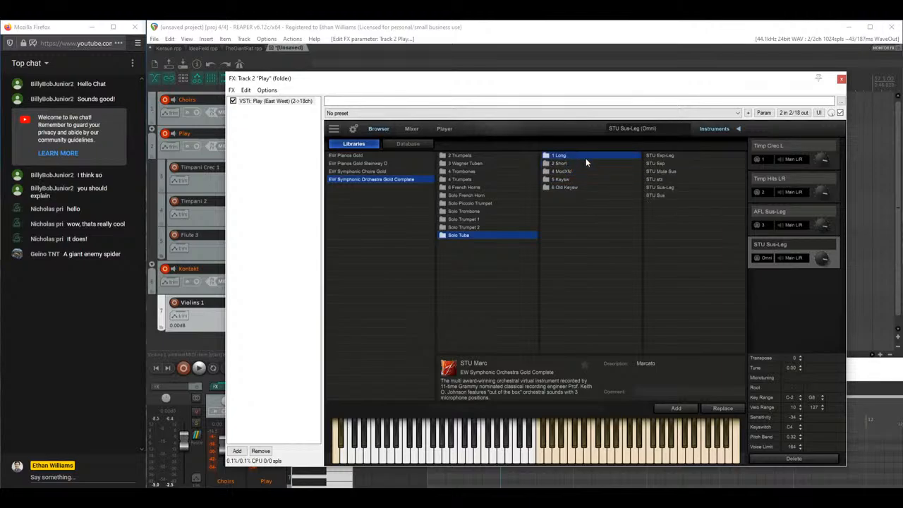
Step: Set the STU Sus-Leg instrument's MIDI channel to 4 and move the Play plugin window down off the tracks
click(765, 258)
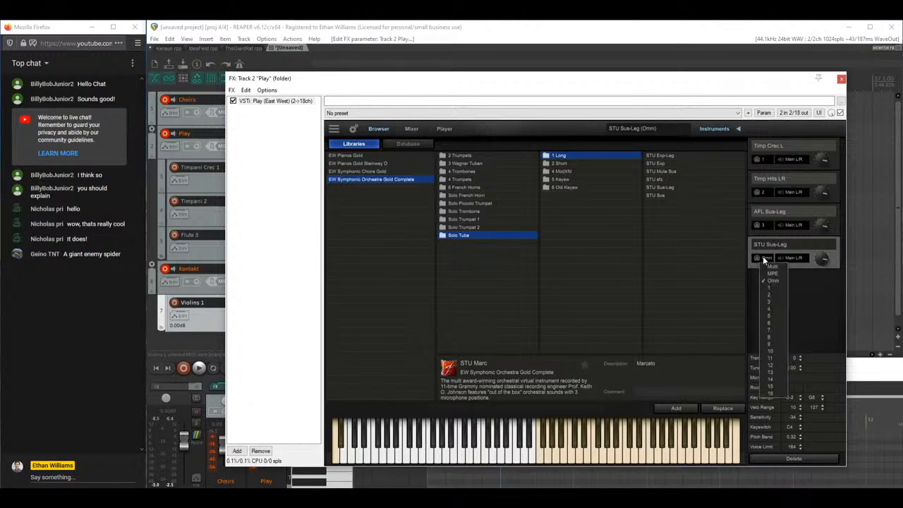
click(773, 308)
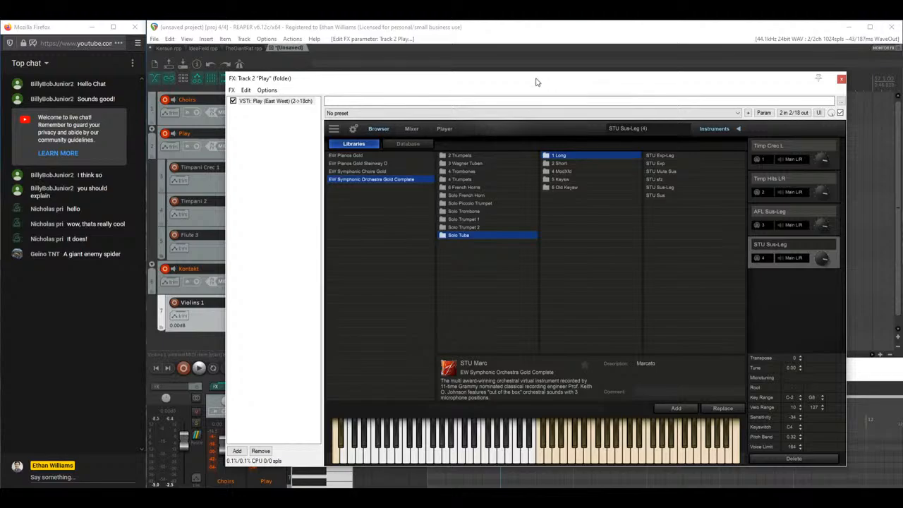
drag(536, 82, 512, 359)
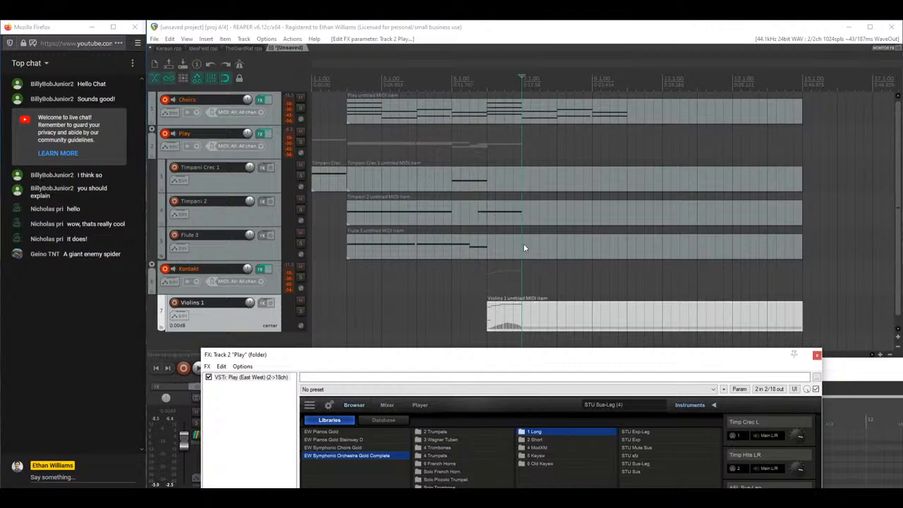
Step: Duplicate the Flute 3 track, place the copy inside the Play folder and rename it "Tuba 4"
click(235, 247)
key(ctrl+c)
key(ctrl+v)
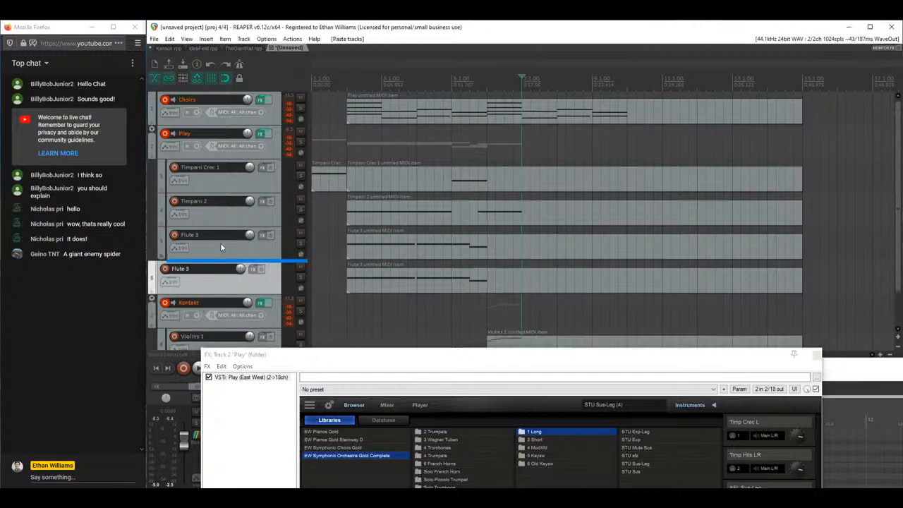
drag(216, 261, 212, 265)
double_click(211, 267)
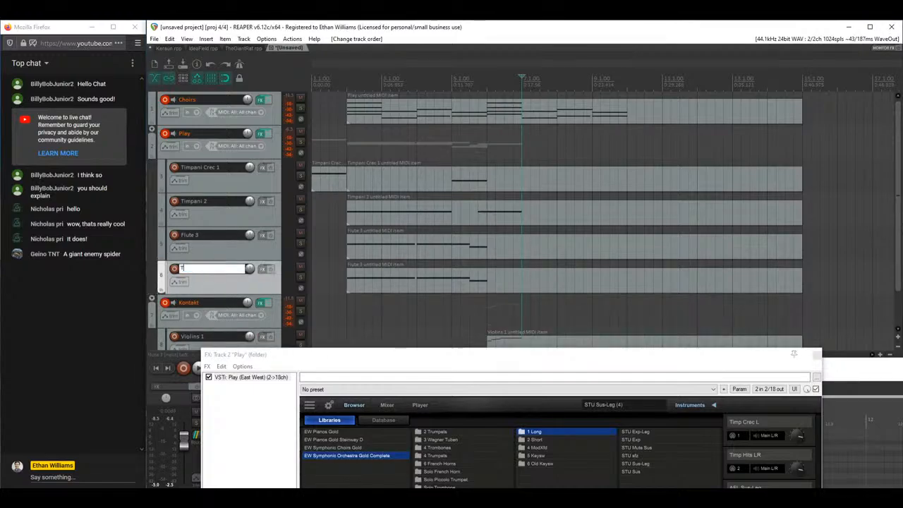
text(Tuba 4)
key(Return)
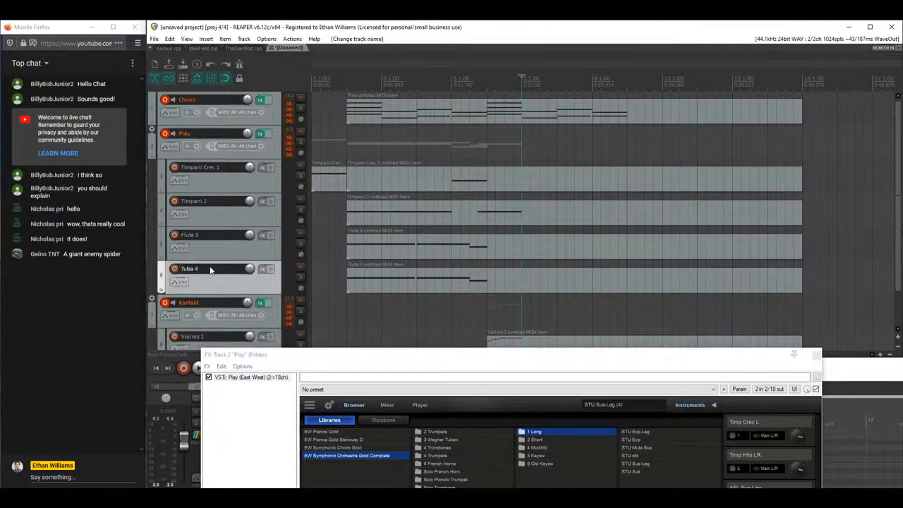
Step: Open the copied flute item on the Tuba 4 track, move its editor down, and play the arrangement from bar 6
click(520, 283)
double_click(519, 284)
double_click(534, 206)
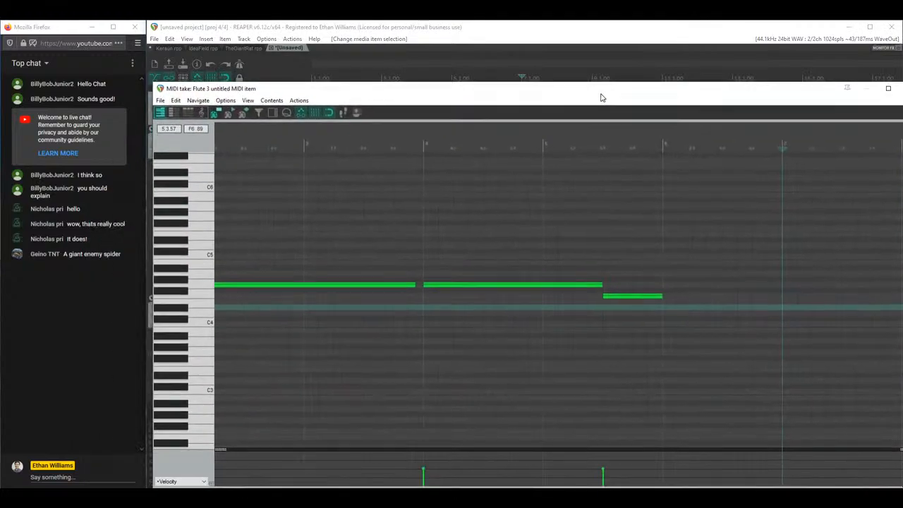
drag(564, 75, 543, 350)
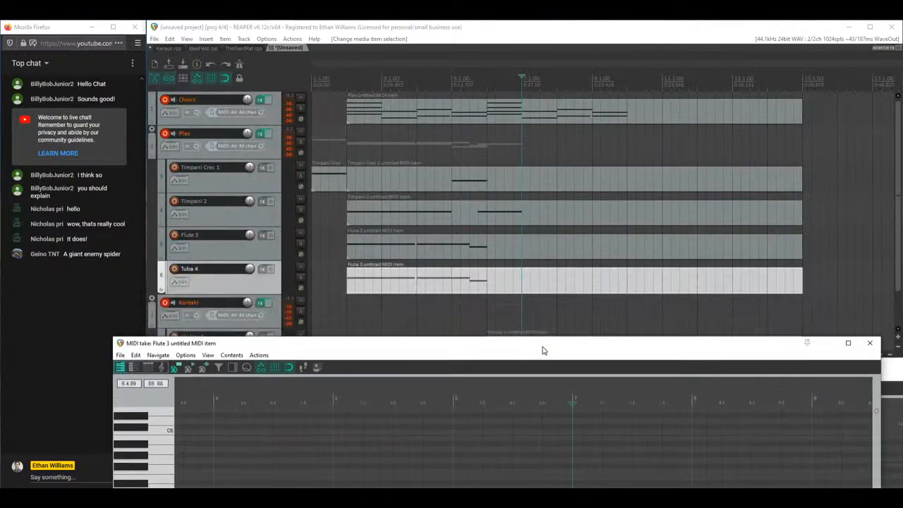
click(489, 143)
key(space)
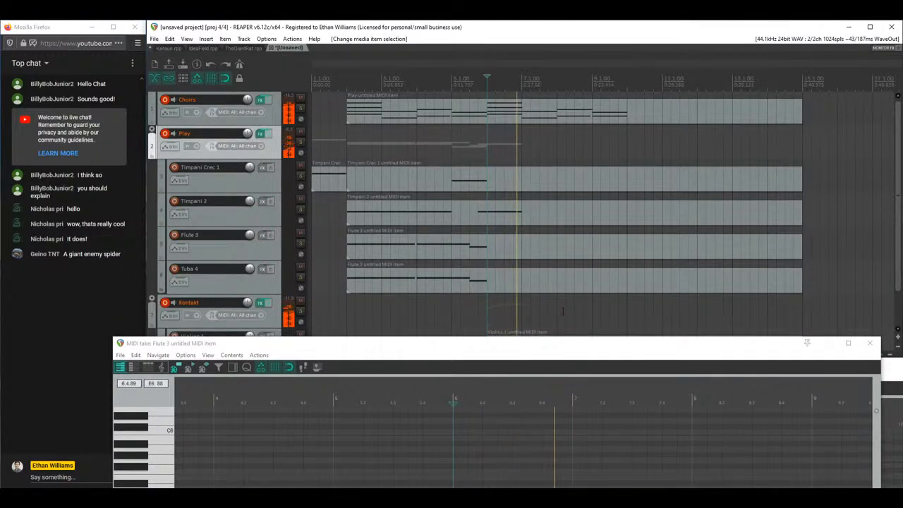
key(space)
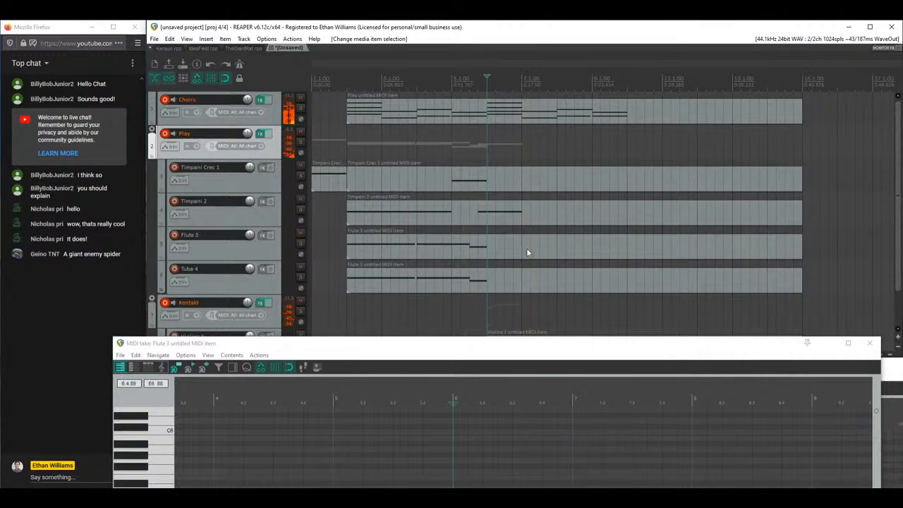
Step: Delete the copied flute item from the Tuba 4 track and draw an empty MIDI item from bar 6 to bar 15
double_click(520, 277)
drag(497, 350, 504, 437)
click(500, 282)
key(Delete)
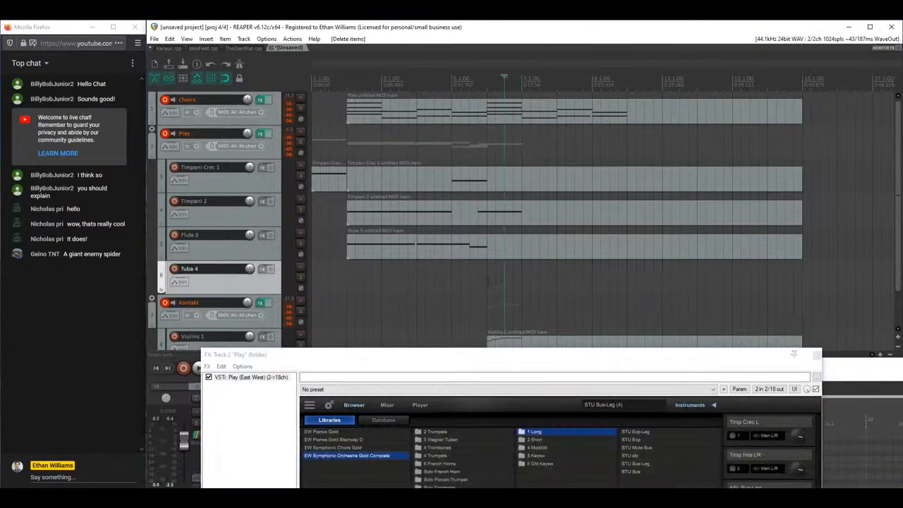
drag(487, 279, 802, 282)
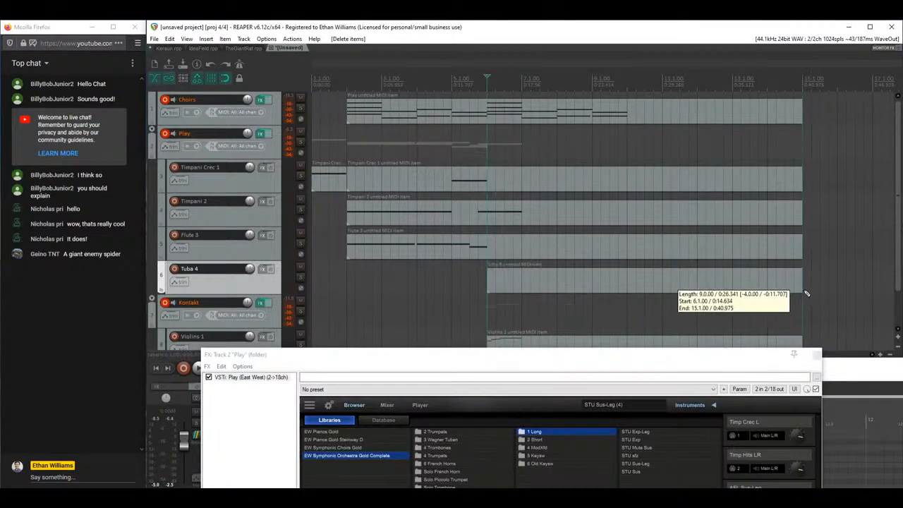
Step: Open the new Tuba 4 item in the MIDI editor, move the editor up and set it to Channel 4
double_click(532, 286)
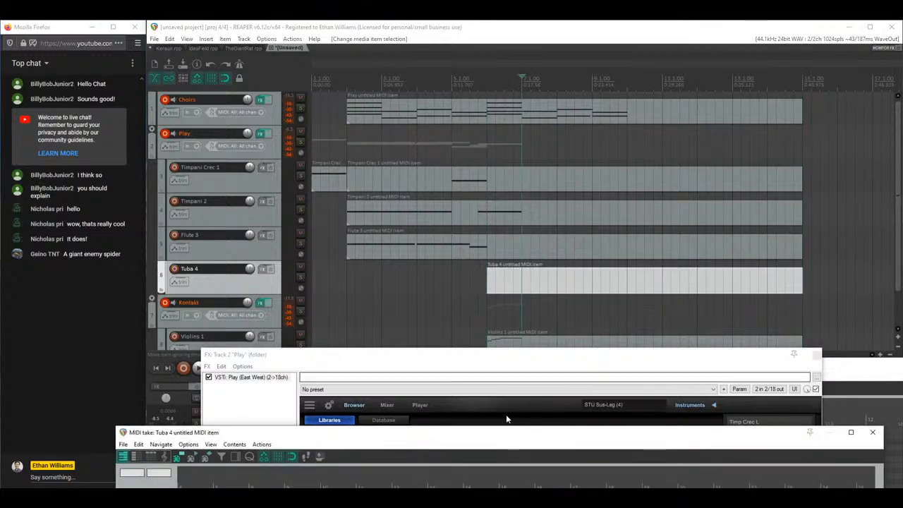
drag(506, 424, 497, 66)
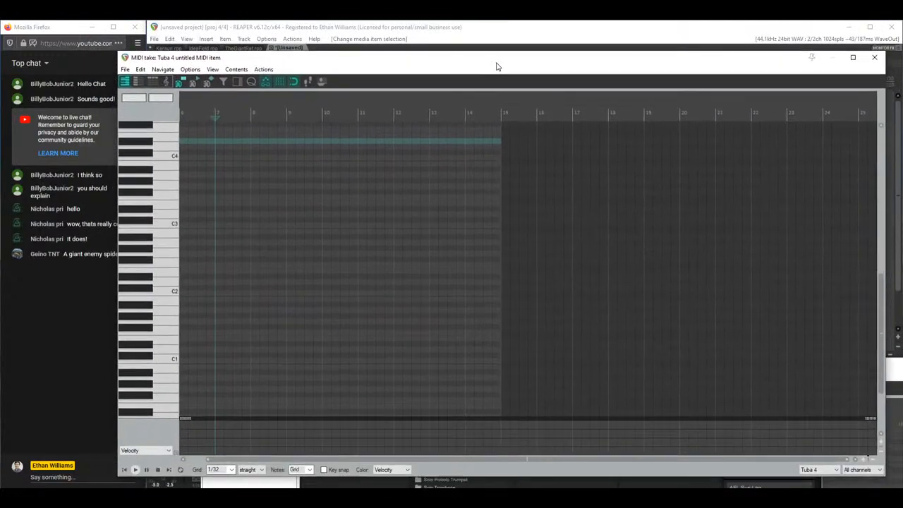
click(861, 470)
click(855, 419)
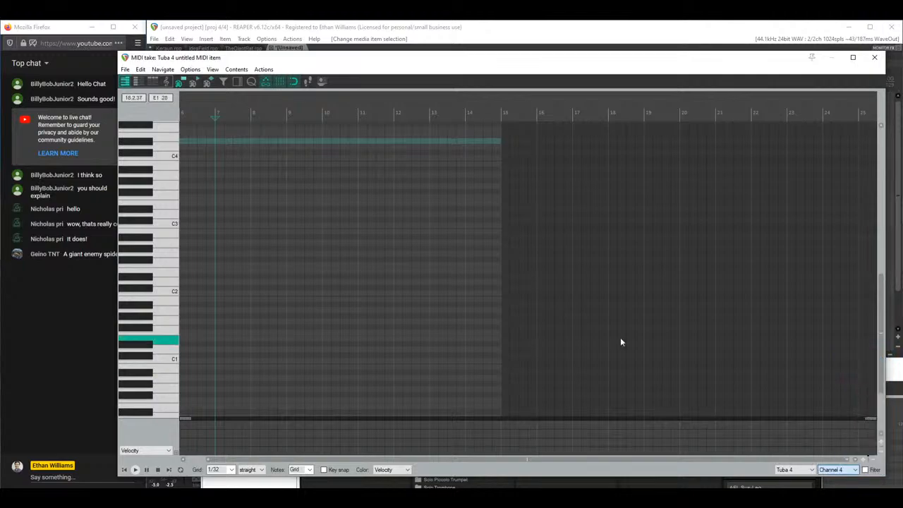
Step: Enter a D#3 note across bar 7 and an F3 note across bar 8 in the Tuba 4 item, and play from bar 6
scroll(323, 232, up, 3)
mouse_move(312, 204)
mouse_down()
mouse_move(374, 203)
mouse_move(421, 216)
mouse_move(486, 197)
mouse_up()
drag(351, 58, 387, 62)
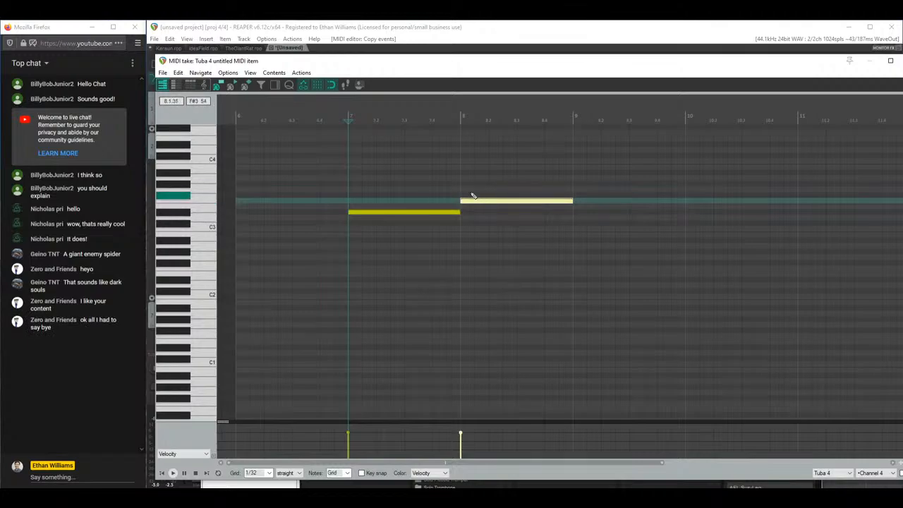
click(441, 213)
click(172, 472)
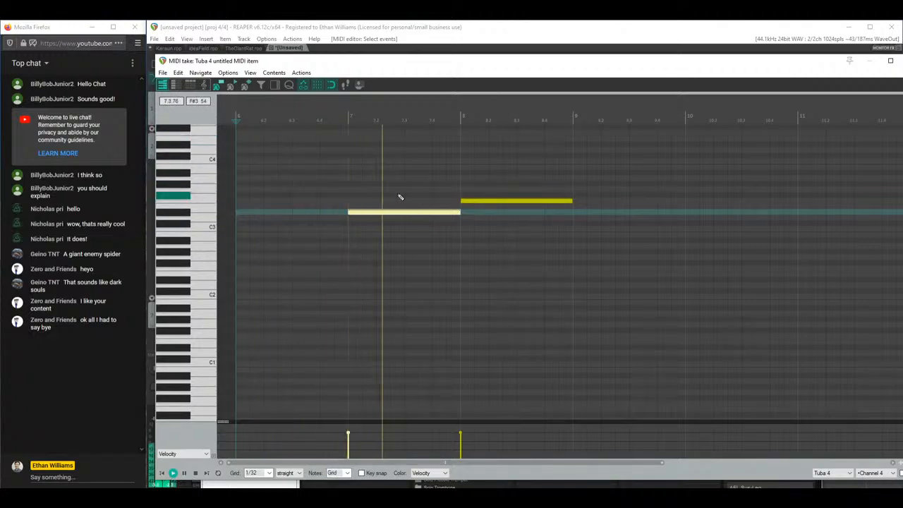
Step: Transpose both Tuba 4 notes down an octave to D#2 and F2, lower their velocities to about 70, and play them back
key(space)
key(ctrl+a)
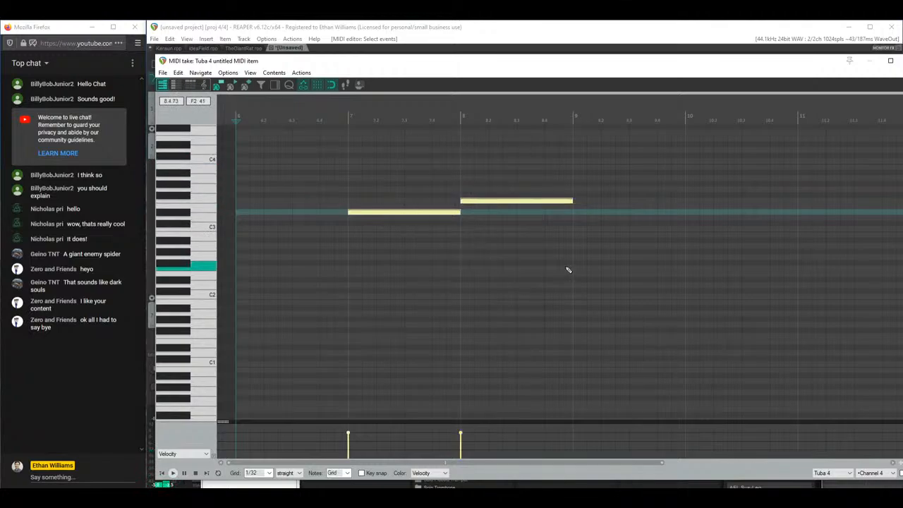
drag(419, 216, 419, 280)
drag(348, 444, 467, 444)
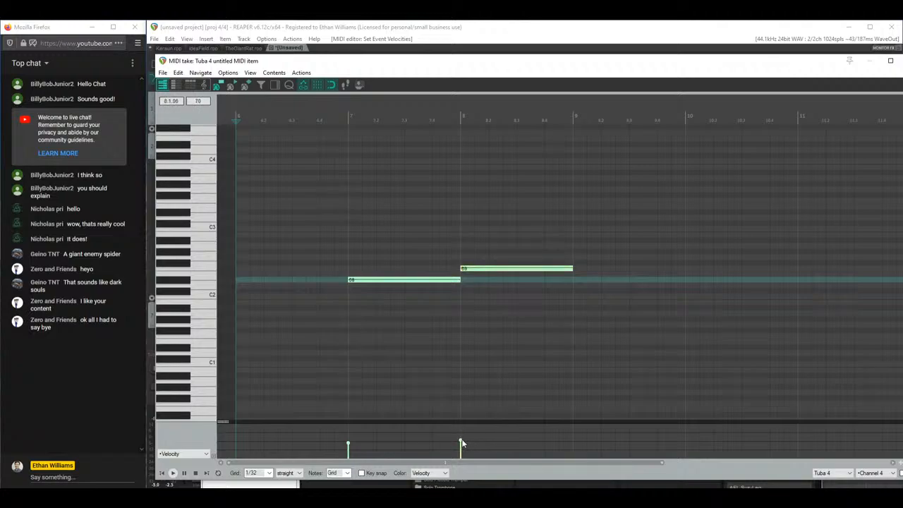
key(space)
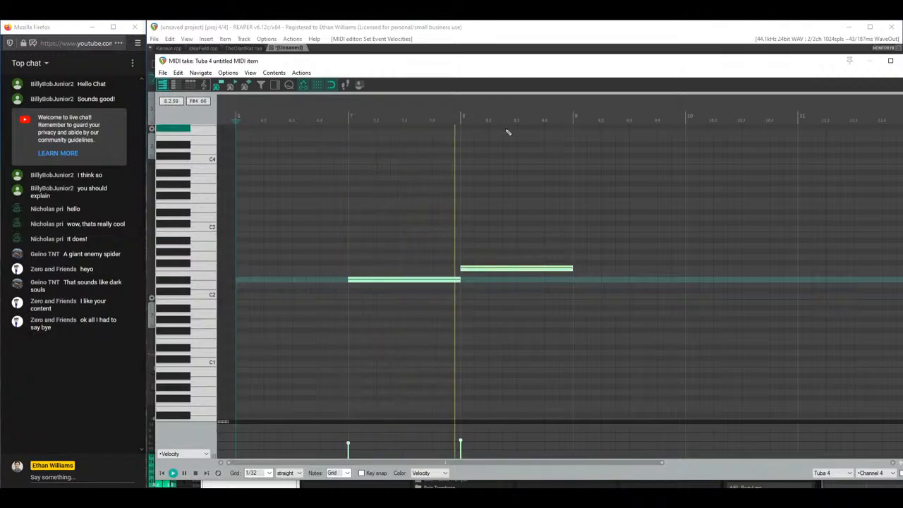
key(space)
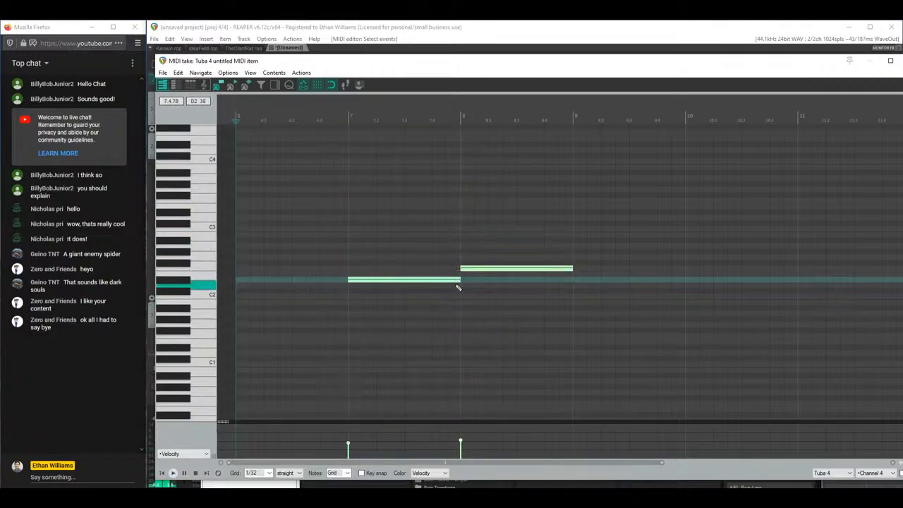
Step: Move the boundary between the two Tuba 4 notes to the middle of bar 7, play it, and shift both notes one beat earlier
drag(458, 288, 407, 285)
key(space)
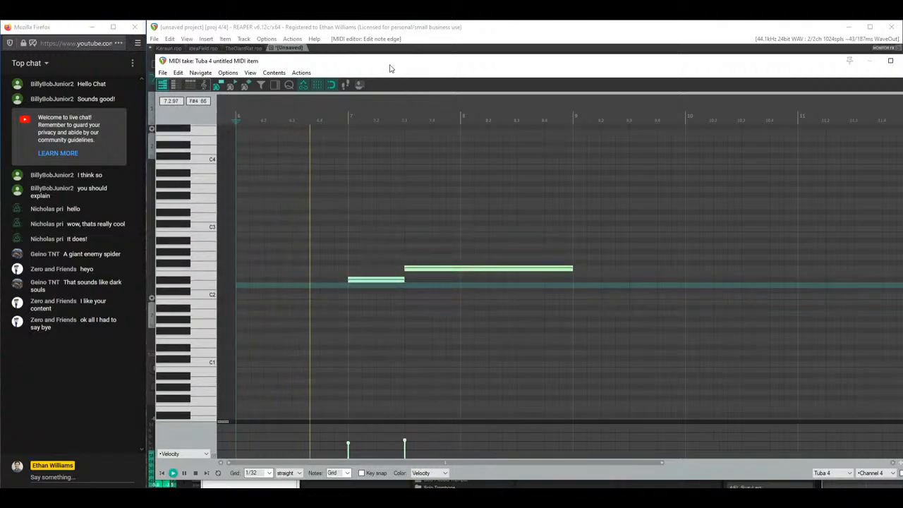
drag(390, 68, 647, 88)
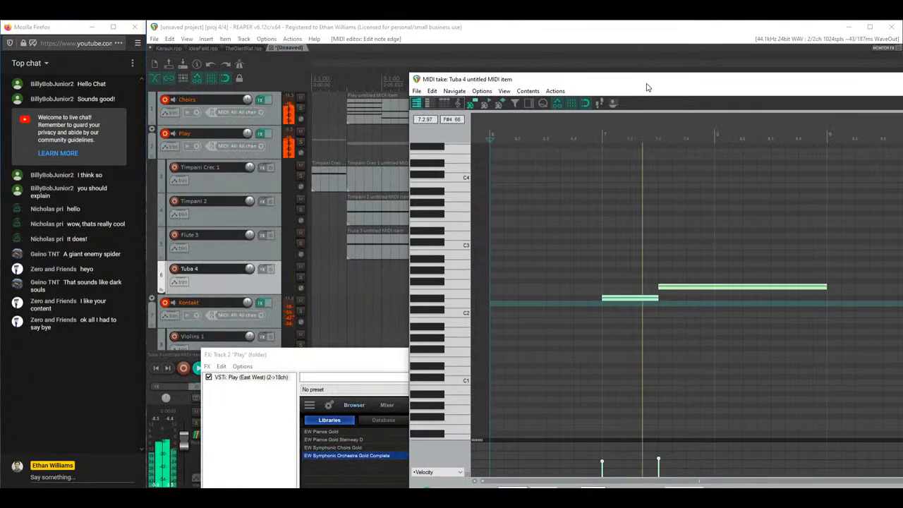
drag(623, 297, 594, 299)
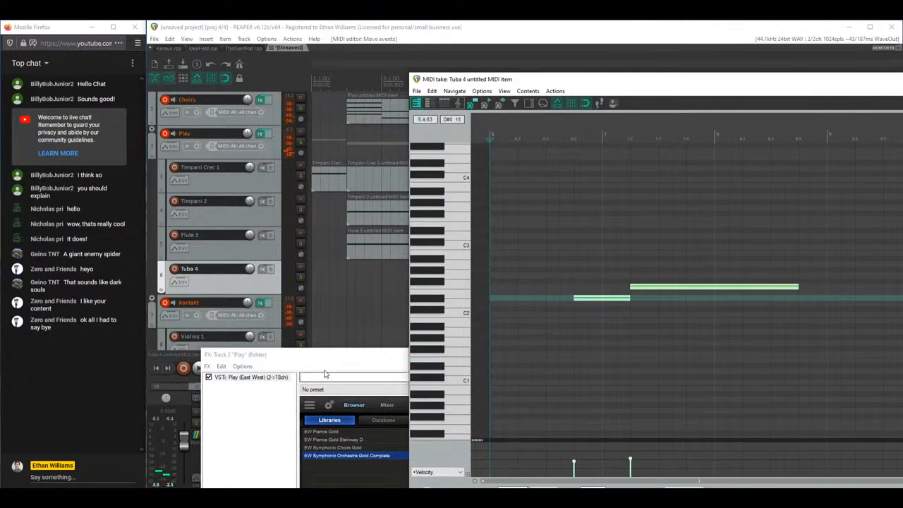
Step: Replace the solo tuba patch in the Play instrument with the Solo Trombone long patch STB Sus-Leg, and play the arrangement from bar 6
drag(363, 361, 355, 358)
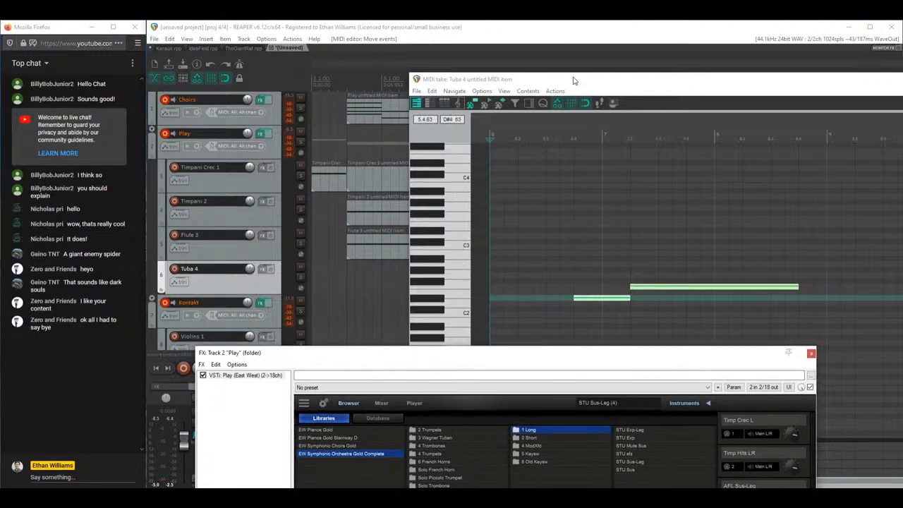
drag(573, 81, 306, 298)
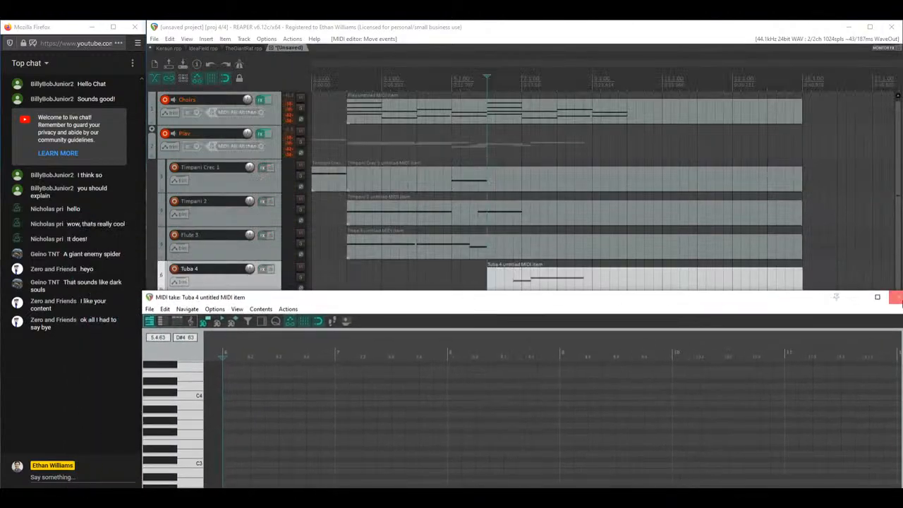
click(895, 297)
drag(487, 367, 484, 129)
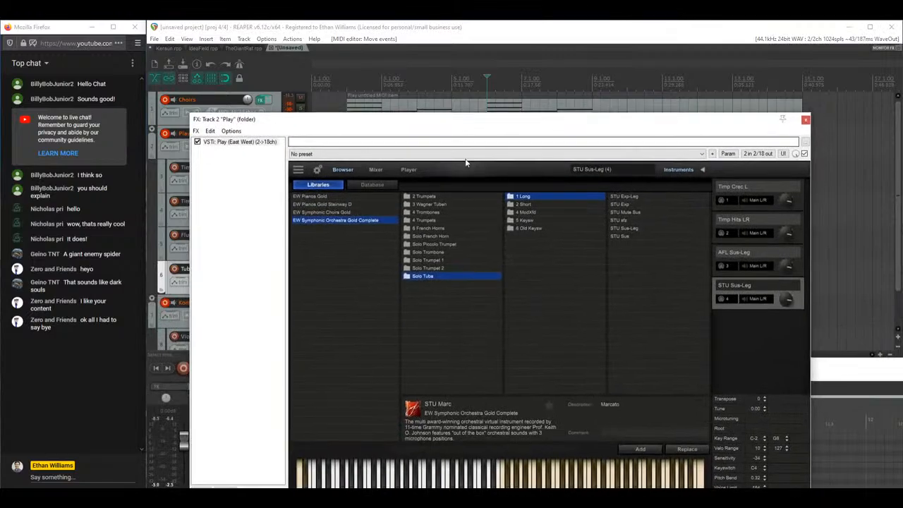
click(479, 254)
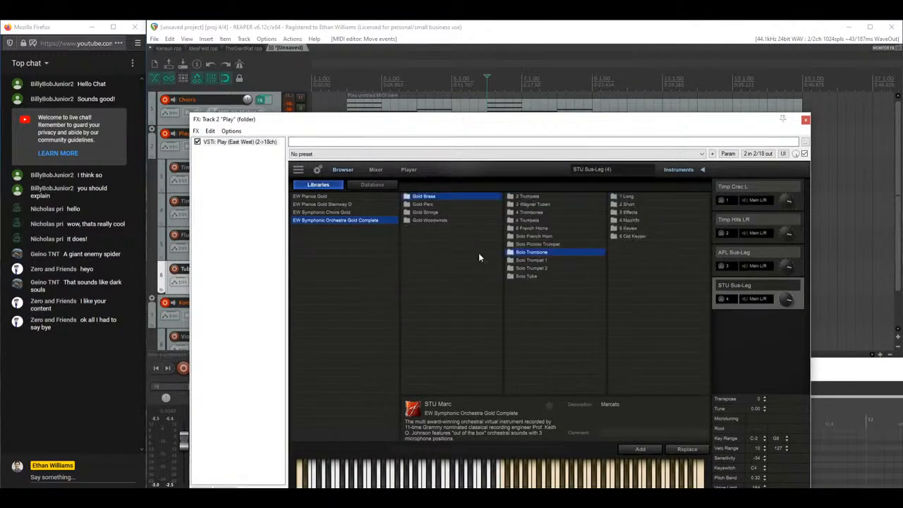
click(628, 197)
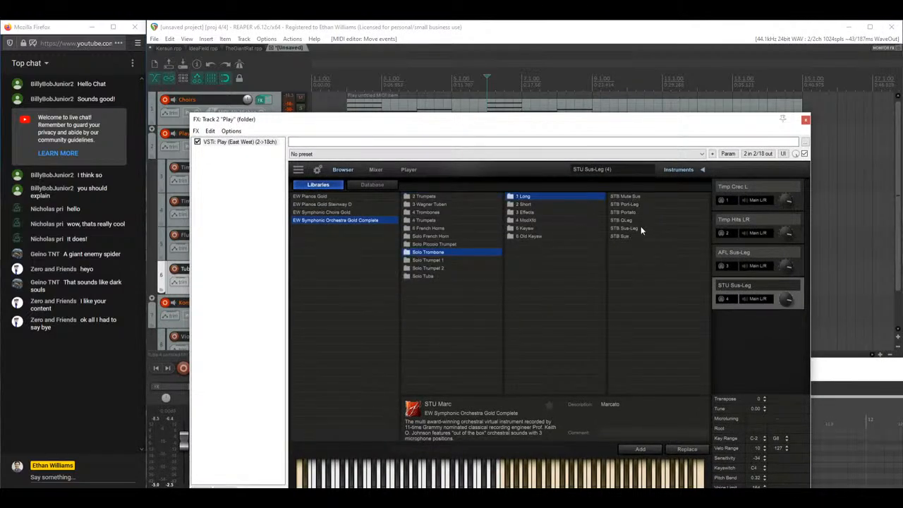
double_click(640, 227)
drag(510, 120, 516, 306)
click(477, 22)
key(space)
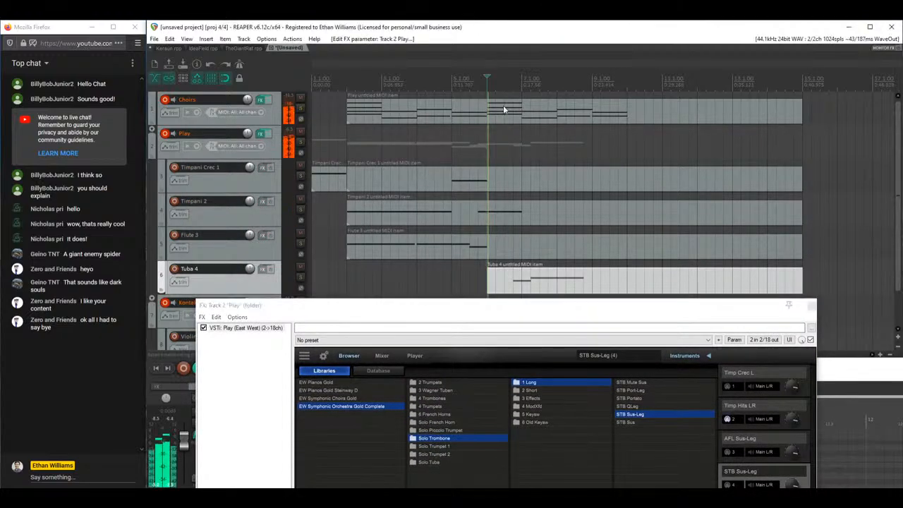
Step: Close the Tuba 4 item's editor and the Play plug-in window, and delete the Tuba 4 track
double_click(532, 279)
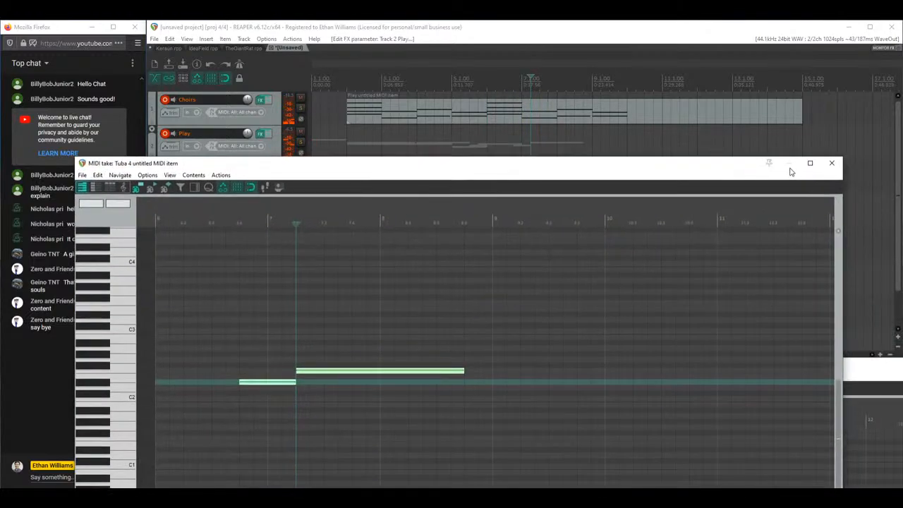
click(829, 161)
click(811, 305)
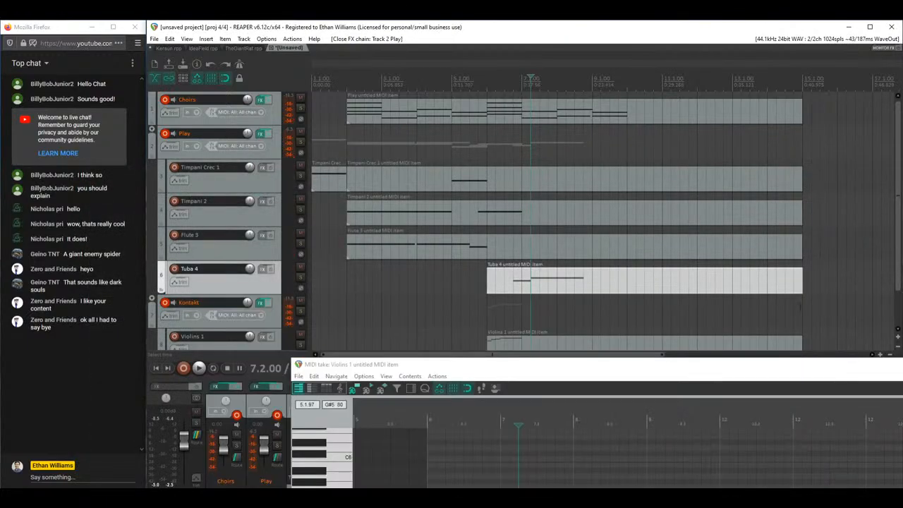
key(Delete)
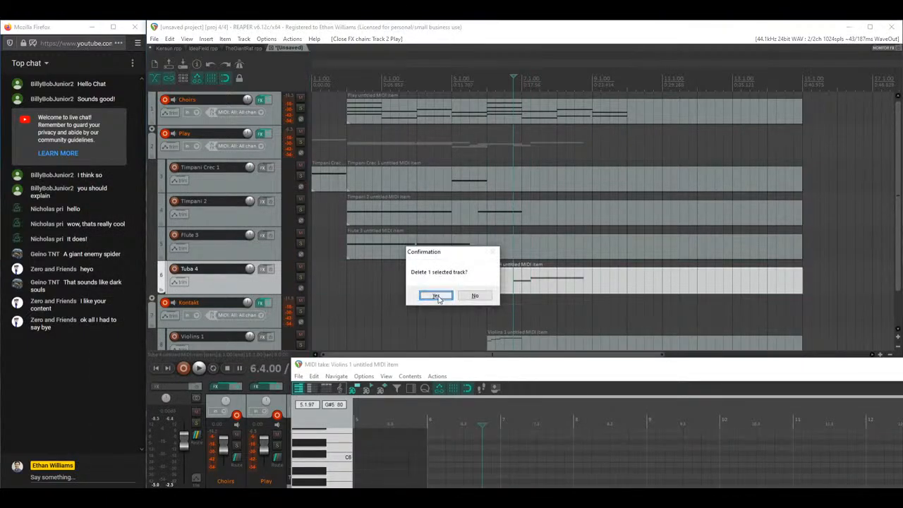
click(436, 295)
Step: Duplicate the Violins 1 track with its MIDI item and place the copy below it in the Kontakt folder
scroll(901, 185, down, 2)
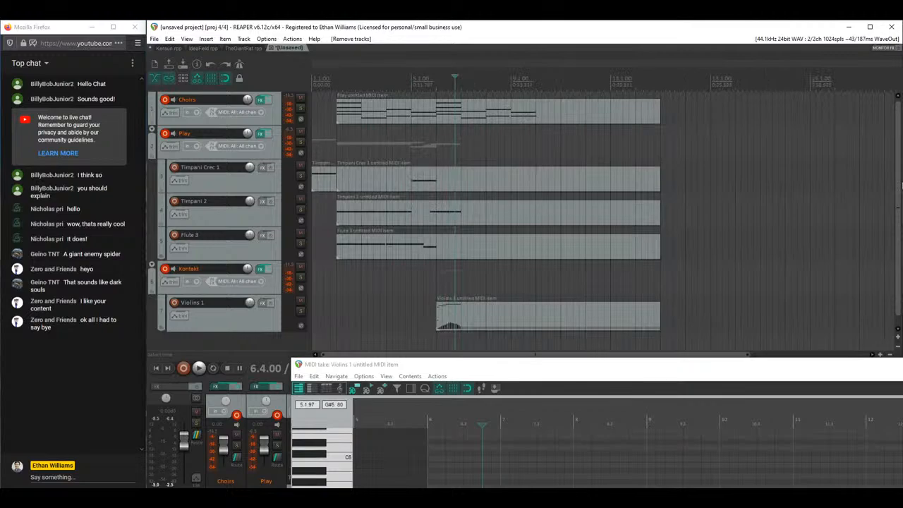
scroll(900, 185, down, 1)
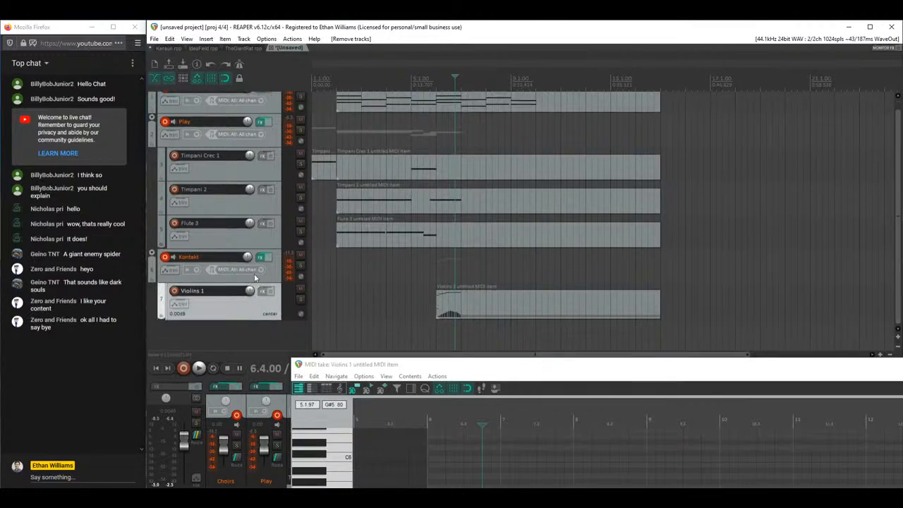
key(ctrl+z)
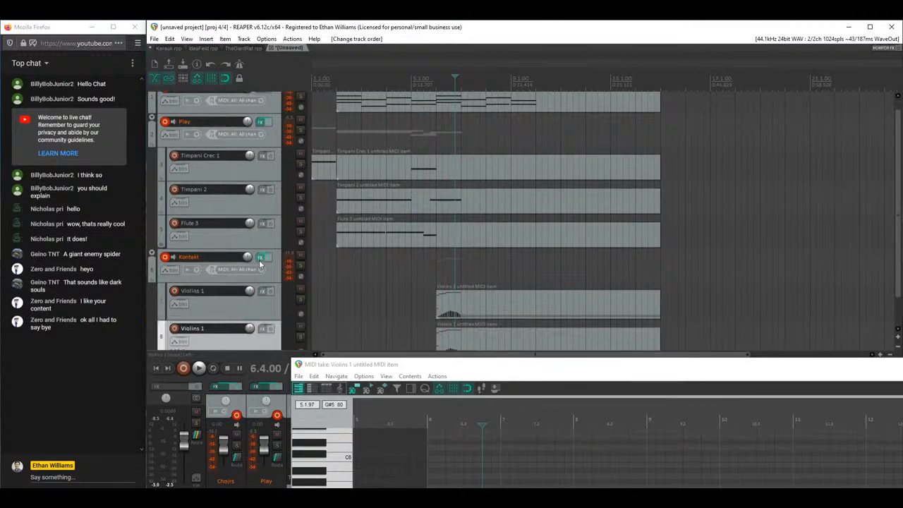
Step: Load CSS Violas, CSS Cellos and CSS Basses from Cinematic Studio Strings into the Kontakt instance, and review its instrument rack
click(260, 260)
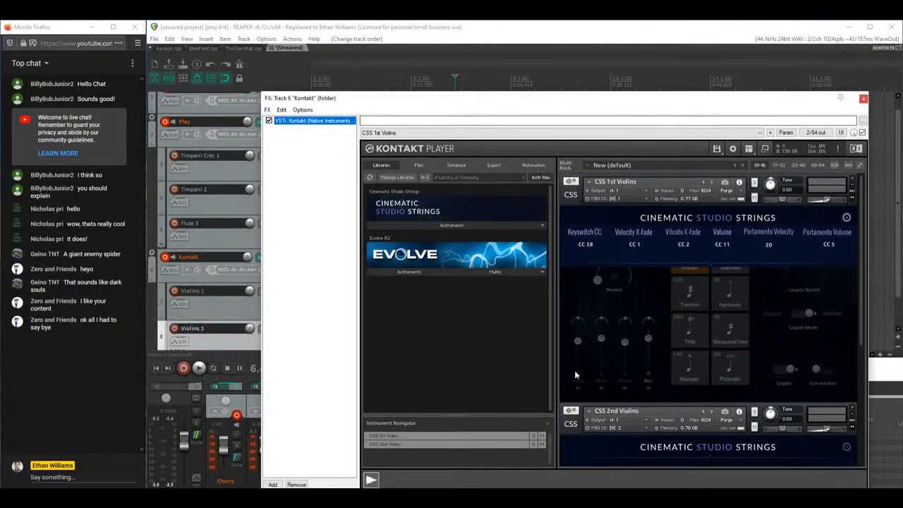
scroll(574, 376, down, 5)
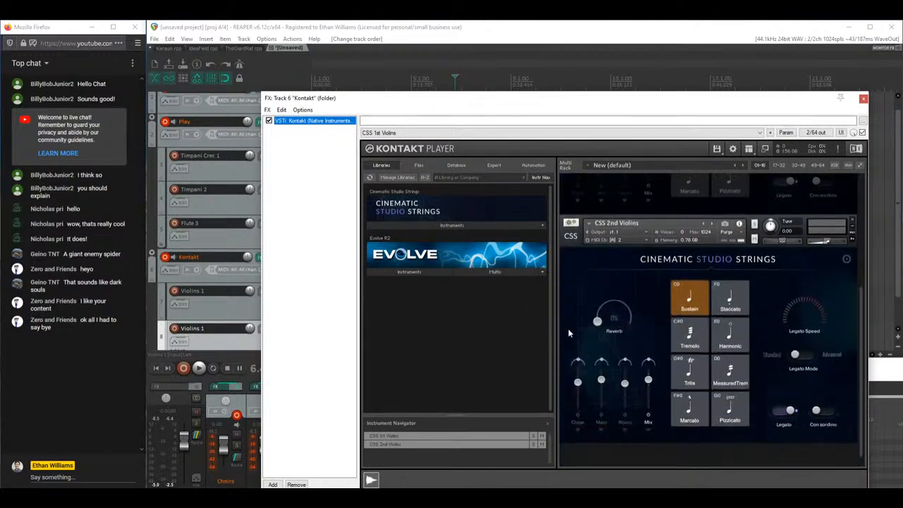
scroll(569, 330, down, 1)
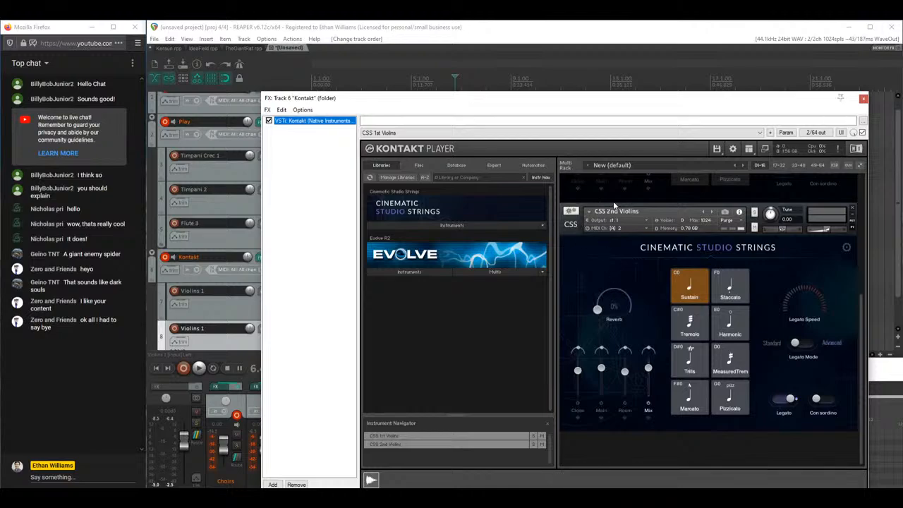
click(412, 226)
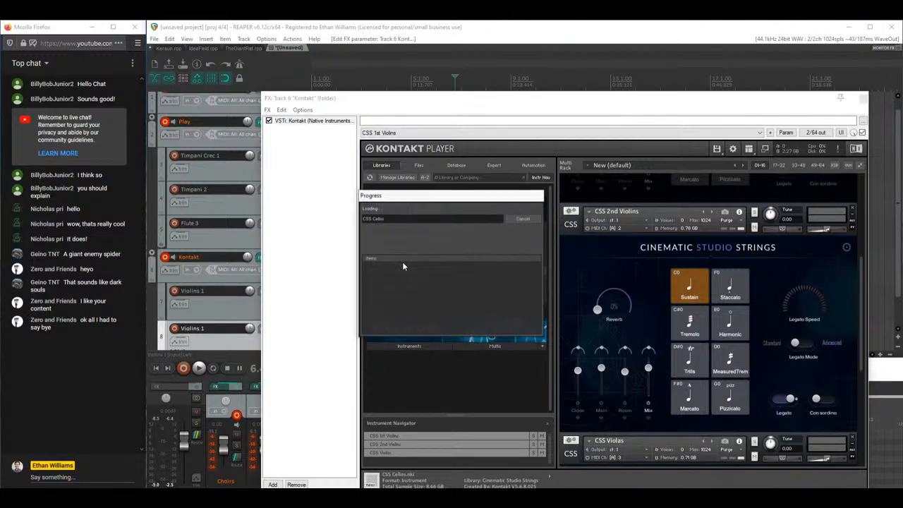
double_click(424, 268)
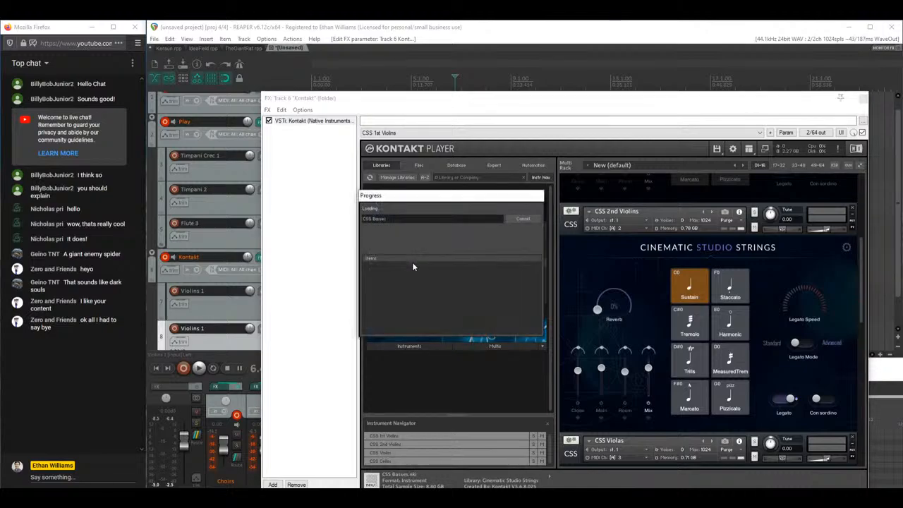
drag(470, 102, 444, 48)
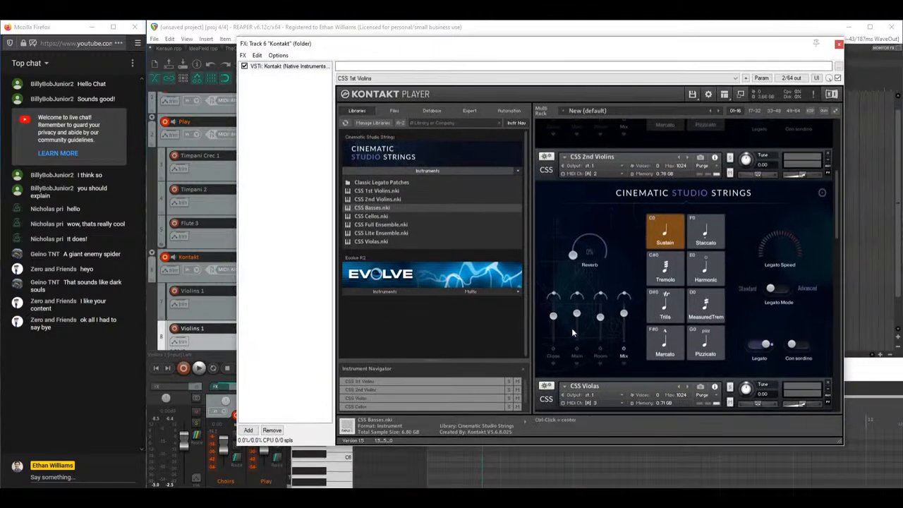
scroll(612, 208, down, 1)
drag(838, 211, 838, 177)
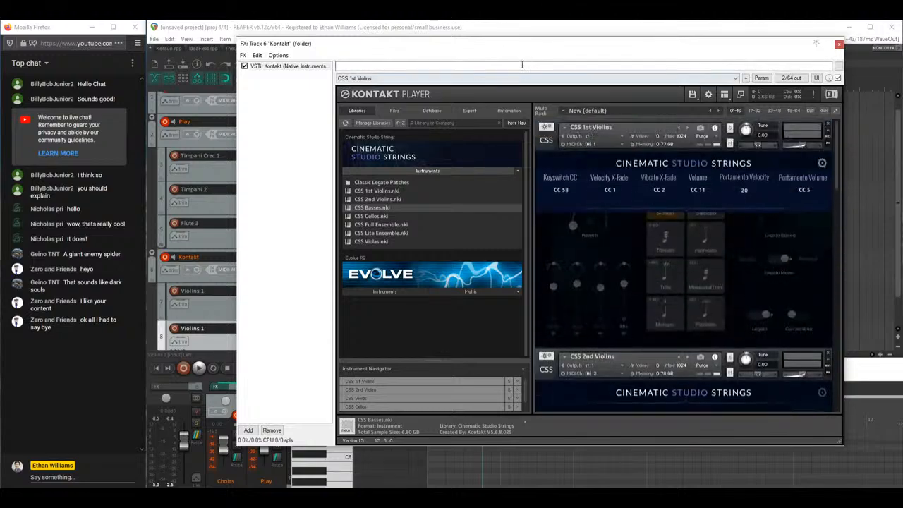
Step: Move the Kontakt window down clear of the tracks and rename the duplicated Violins 1 track as Violins 2
drag(498, 50, 453, 388)
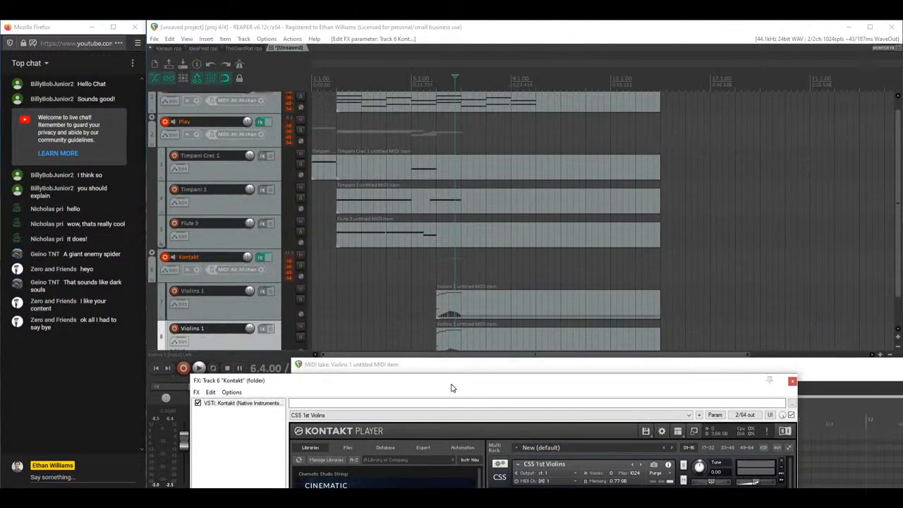
drag(898, 202, 899, 230)
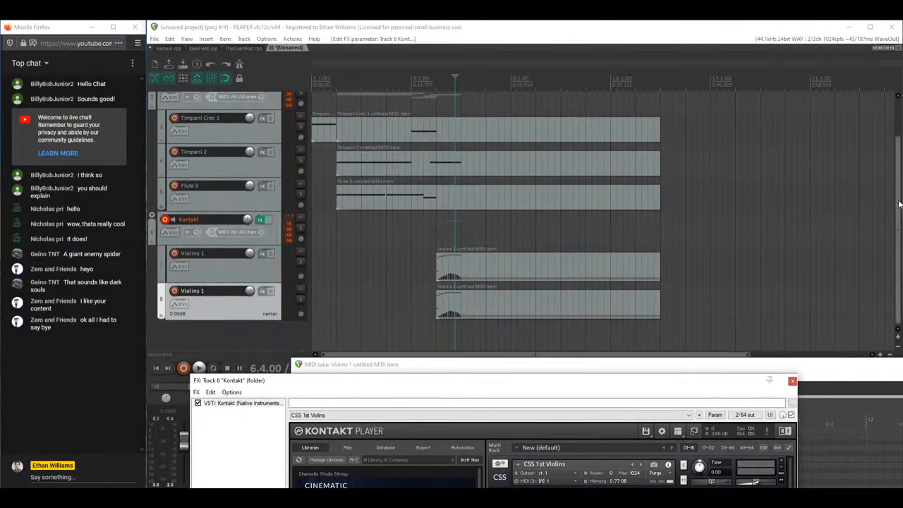
double_click(216, 292)
text(Violins 2)
key(Return)
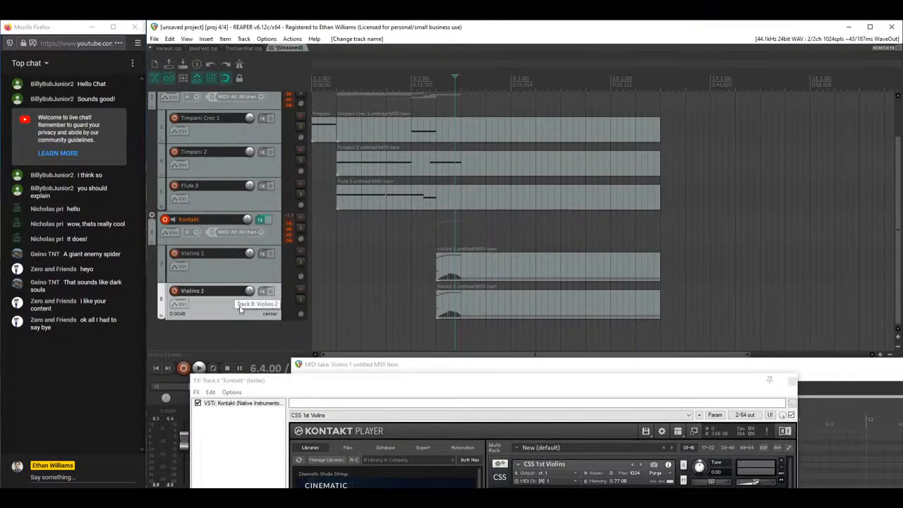
Step: Paste another copy of the violins track, rename it Violas, and place it inside the Kontakt folder
key(ctrl+v)
double_click(208, 328)
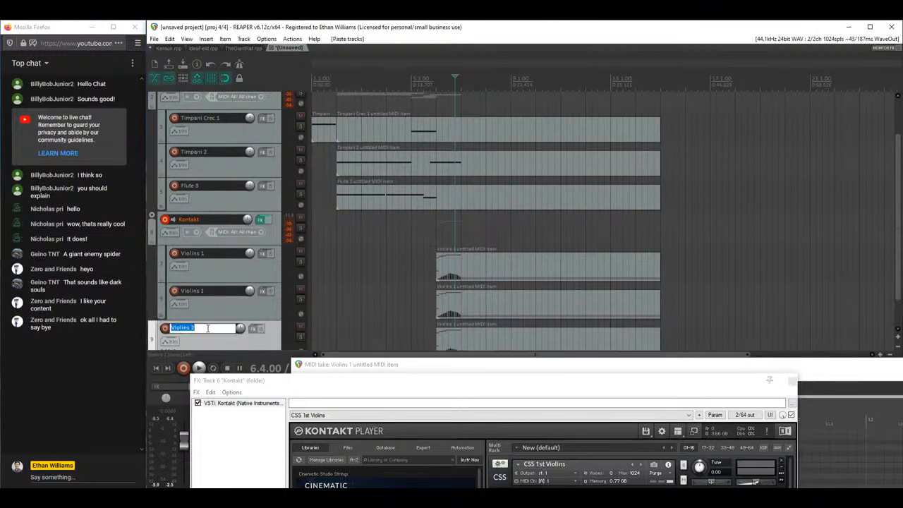
text(Cell)
key(Return)
drag(232, 326, 247, 350)
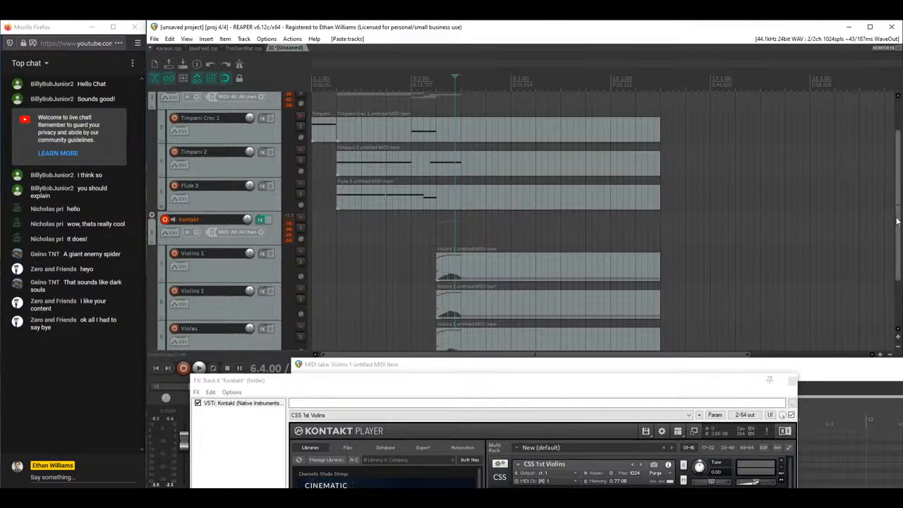
Step: Place a copy of the Violas track at the end of the Kontakt folder and rename it Cellos
scroll(233, 303, down, 2)
drag(235, 307, 230, 275)
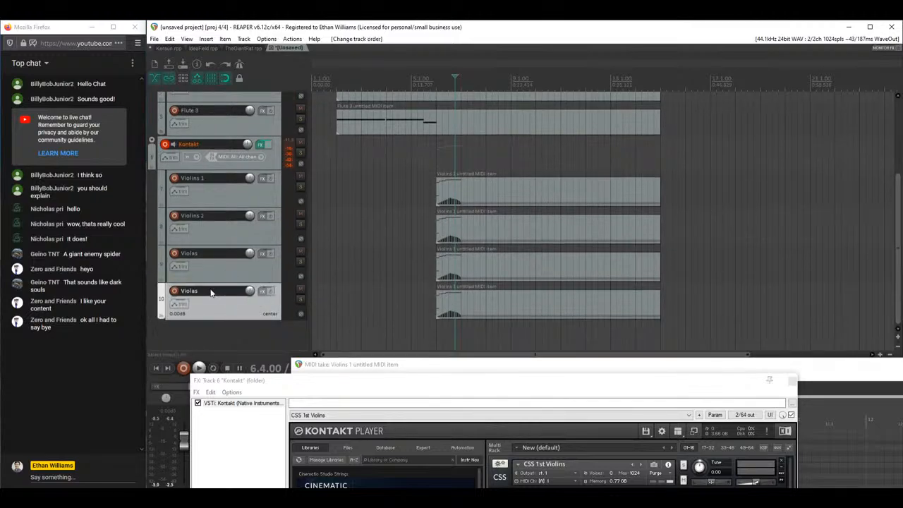
double_click(210, 289)
text(Cellos)
key(Return)
Step: Add the channel numbers to the track names, renaming Violas as Violas 3 and Cellos as Cellos 4
double_click(212, 254)
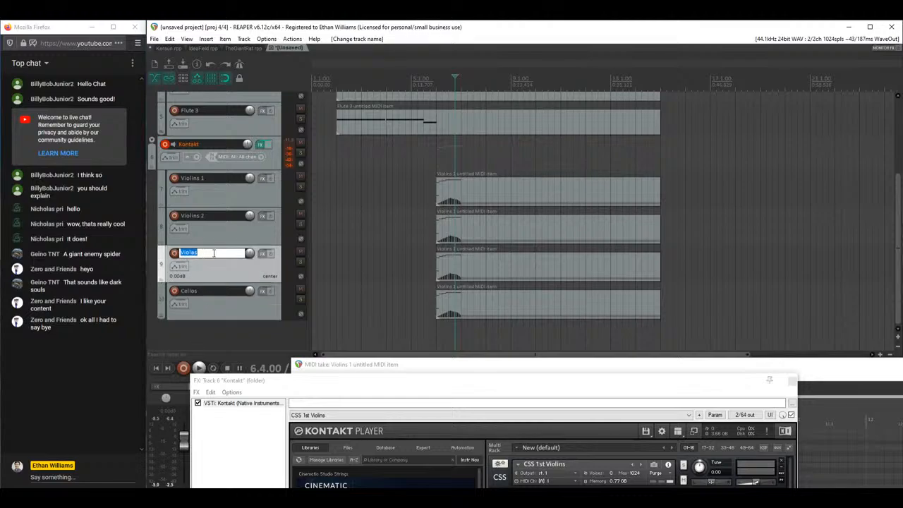
text(Violas 3)
key(Return)
double_click(211, 291)
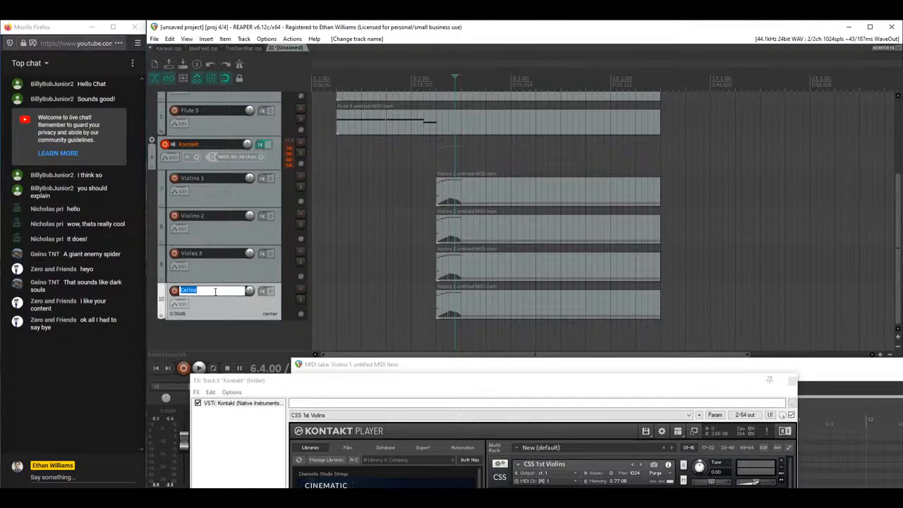
click(218, 291)
text(4)
key(Return)
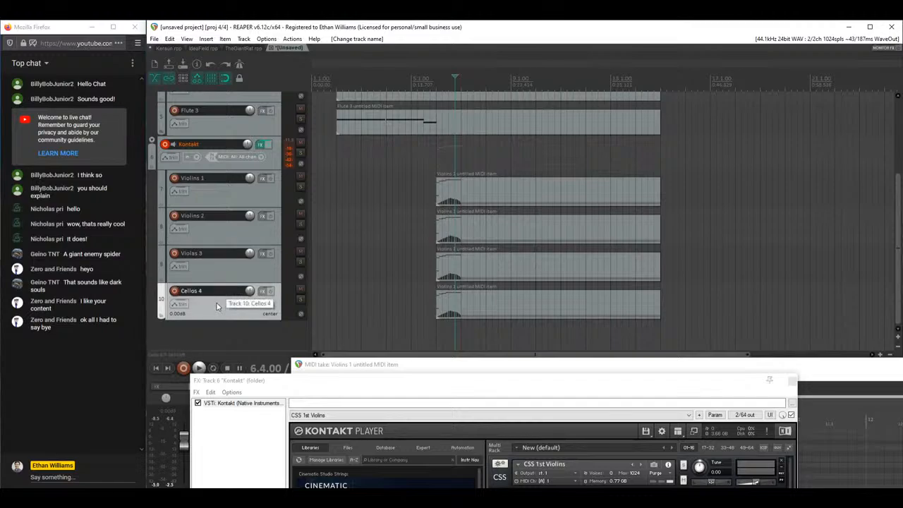
Step: Paste a copy of the Cellos 4 track, place it at the end of the Kontakt folder, and rename it Tubas 5
key(ctrl+c)
key(ctrl+v)
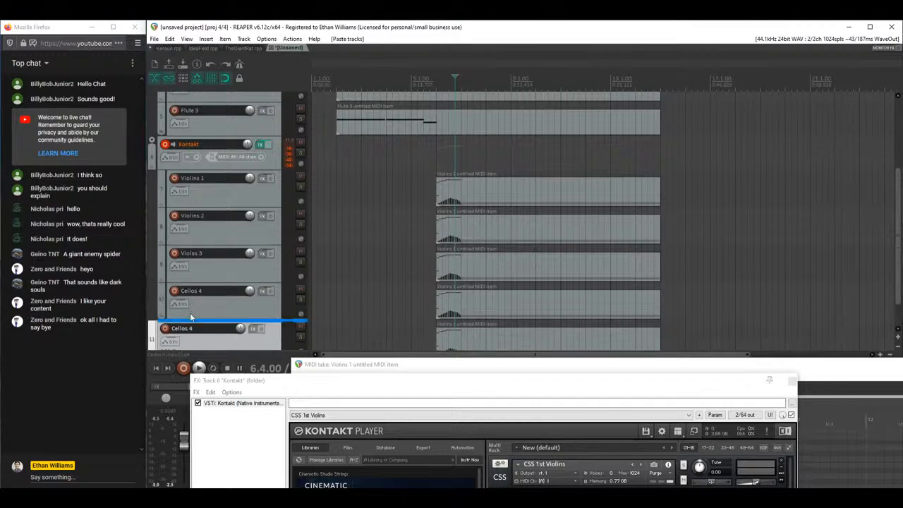
drag(193, 316, 204, 329)
double_click(204, 328)
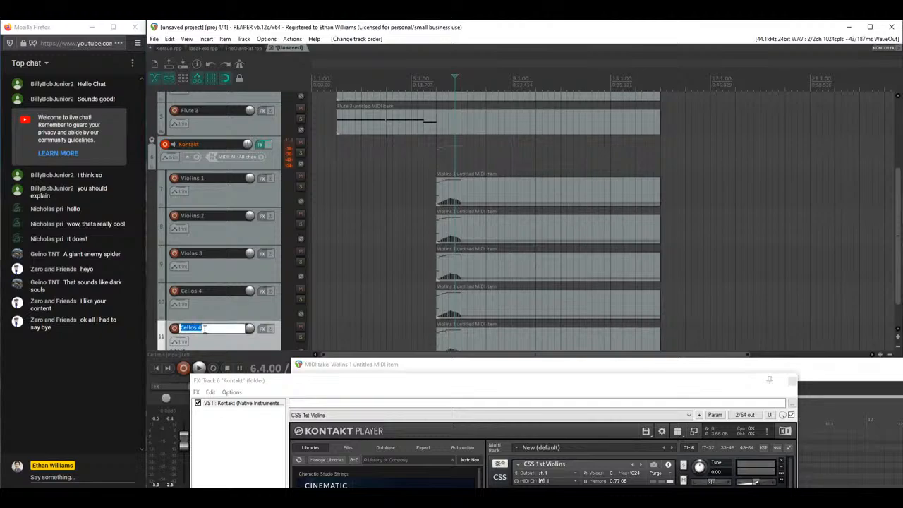
text(Tubas 5)
key(Return)
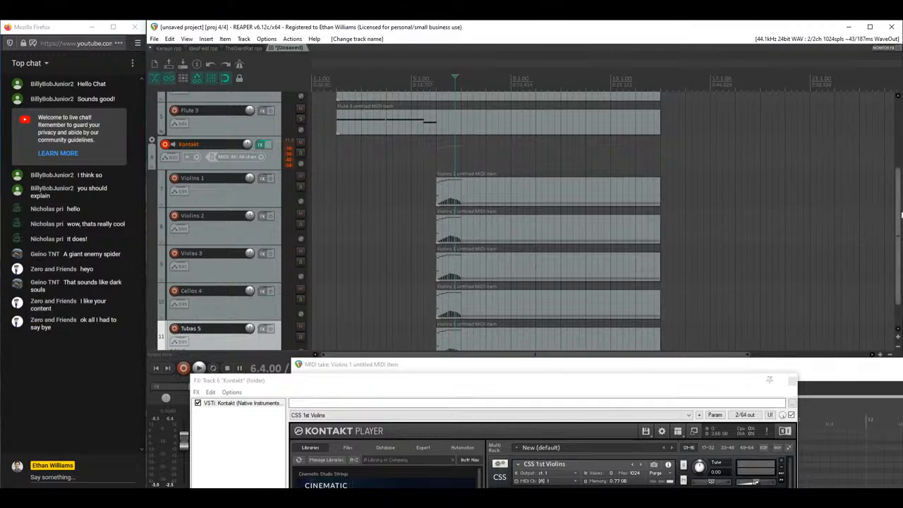
Step: Delete the copied MIDI items from the Violins 2, Violas 3, Cellos 4 and Tubas 5 tracks
scroll(899, 211, down, 2)
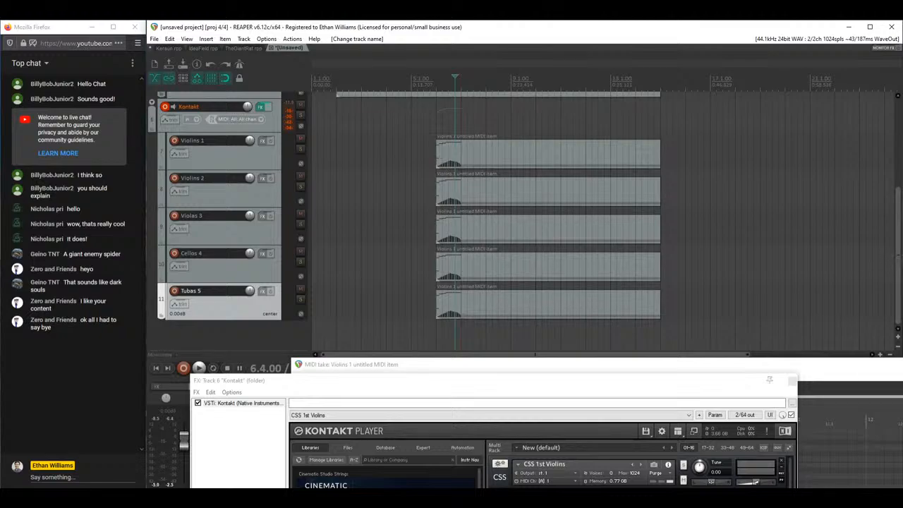
click(455, 311)
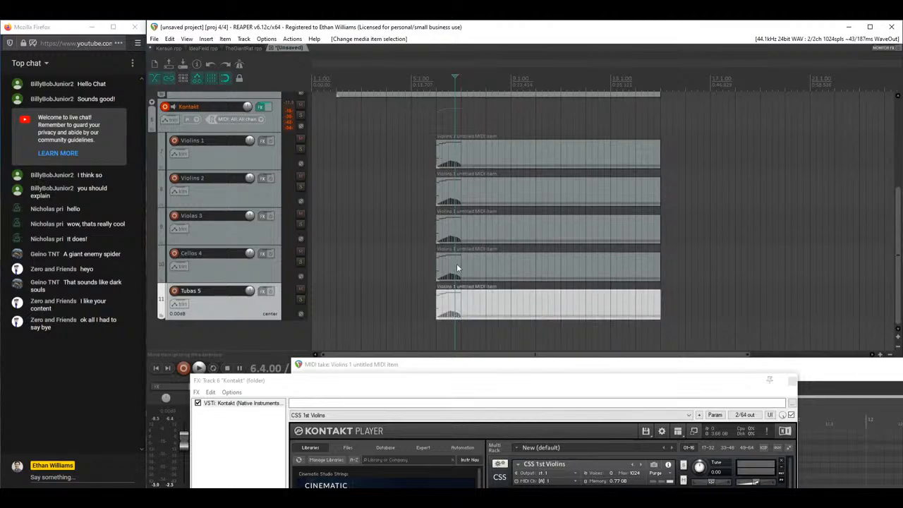
shift+click(463, 202)
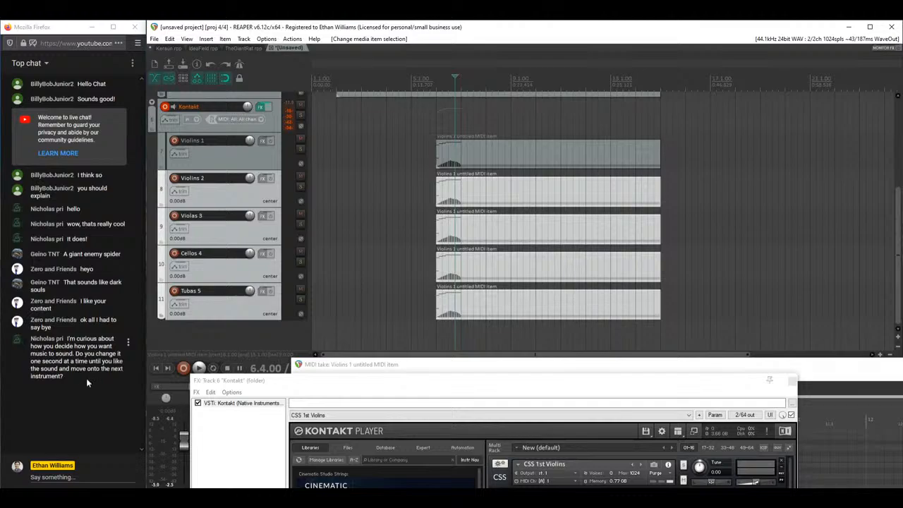
key(Delete)
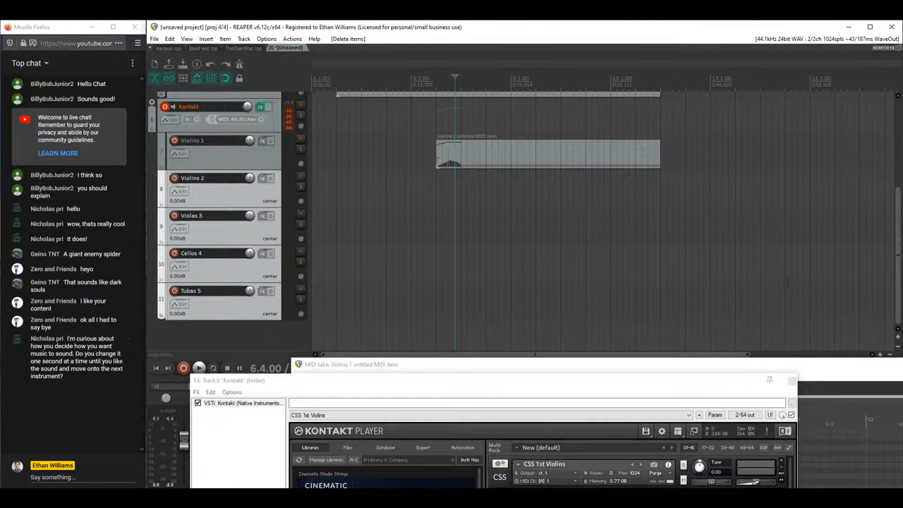
Step: Open the Choirs track's MIDI item in the MIDI editor and move the editor up so its notes are in view
scroll(897, 243, up, 5)
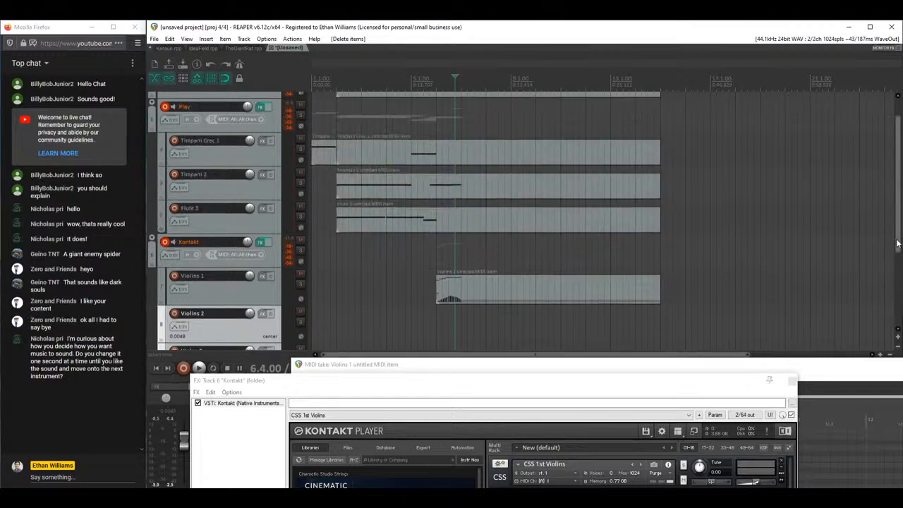
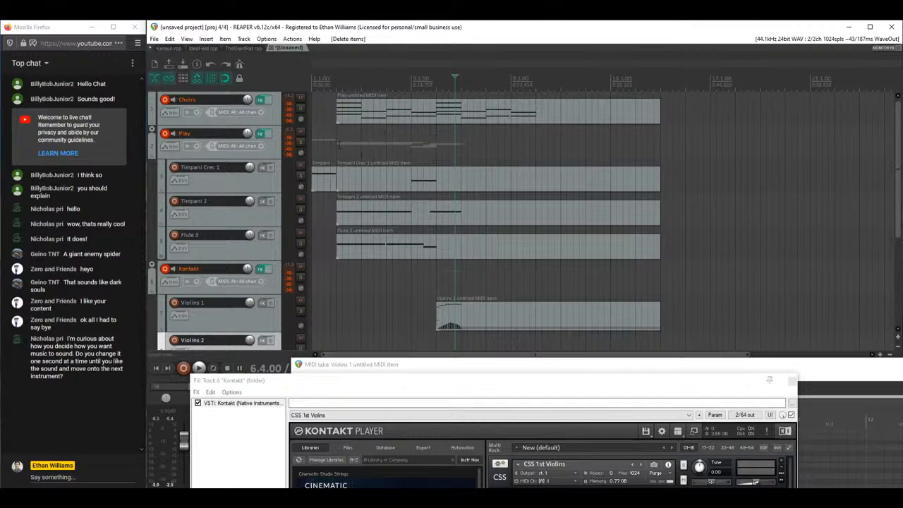
double_click(338, 111)
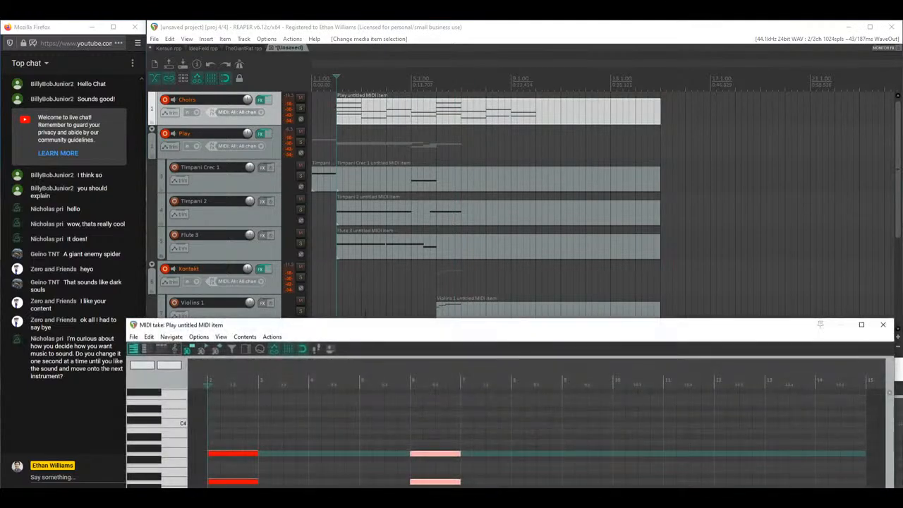
drag(368, 325, 370, 60)
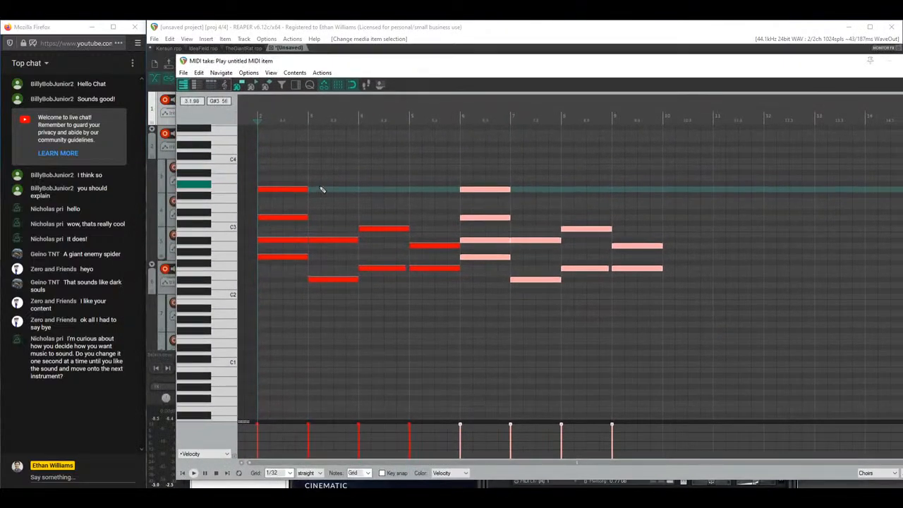
Step: Select and audition the four notes of the opening choir chord, moving the editor clear of the track names
click(283, 256)
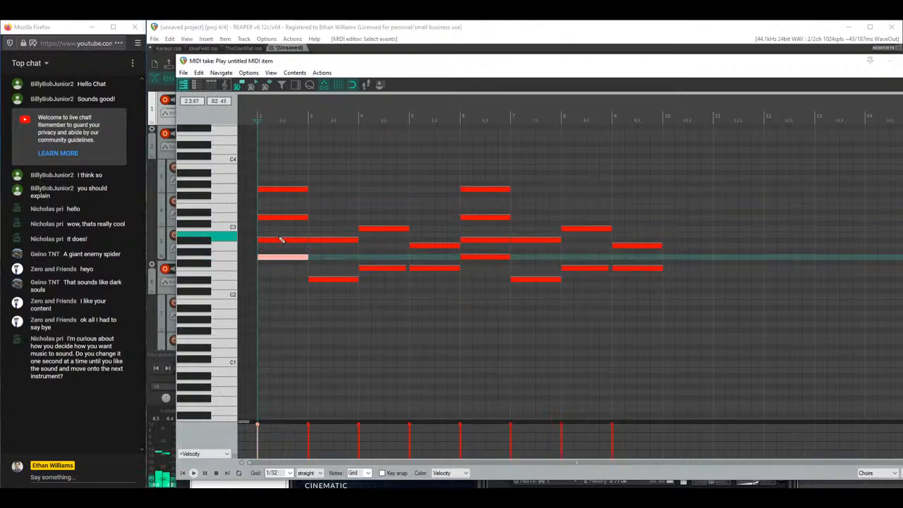
ctrl+click(270, 240)
ctrl+click(276, 218)
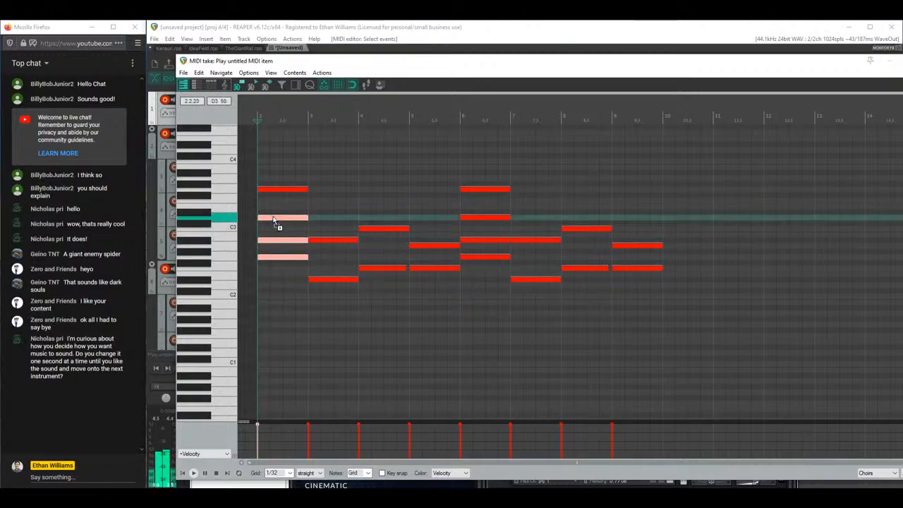
ctrl+click(265, 189)
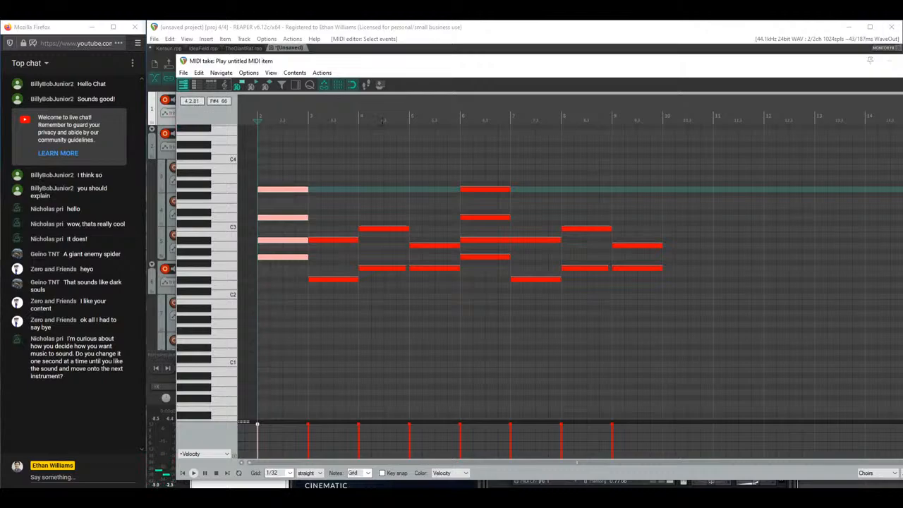
key(space)
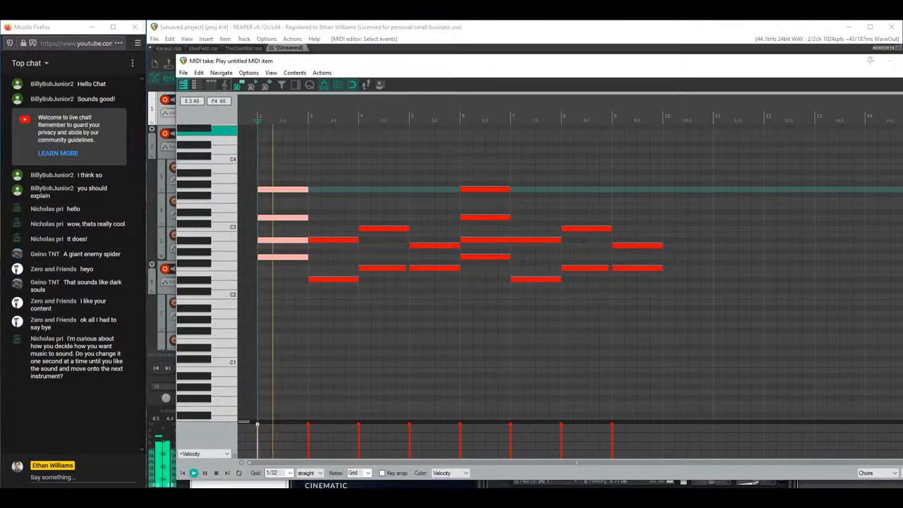
drag(412, 70, 606, 99)
key(space)
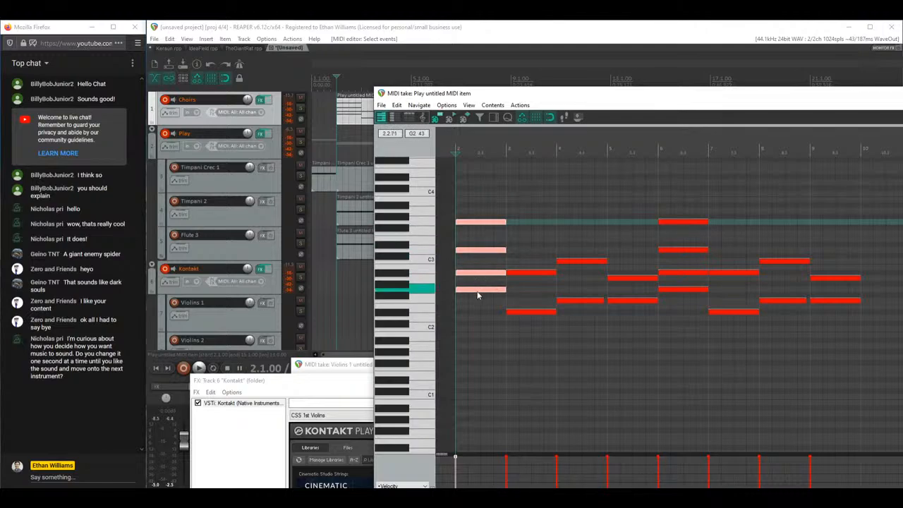
Step: Audition the root, D3 and top notes of the opening choir chord individually
click(474, 250)
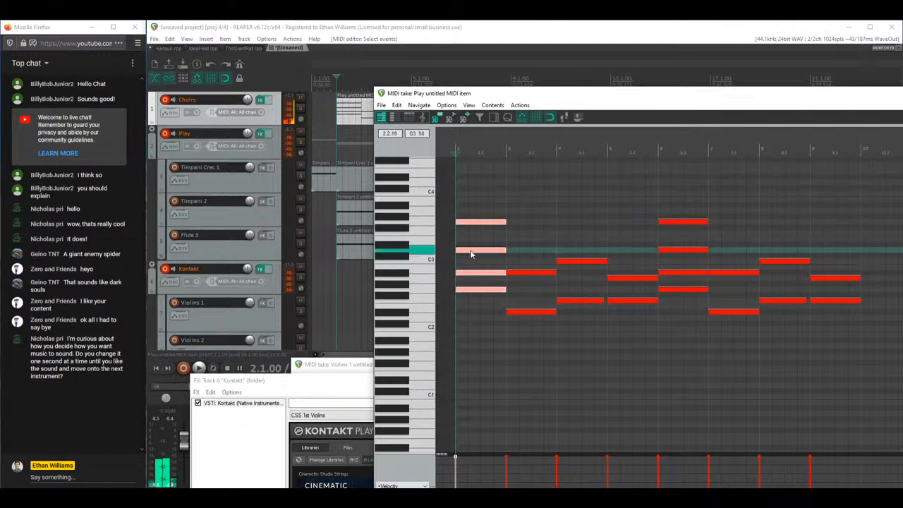
click(480, 288)
click(470, 251)
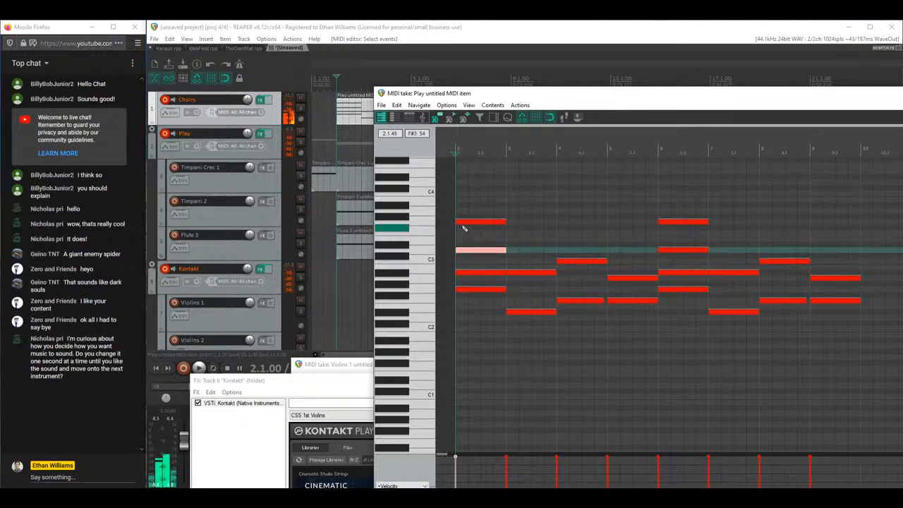
click(465, 223)
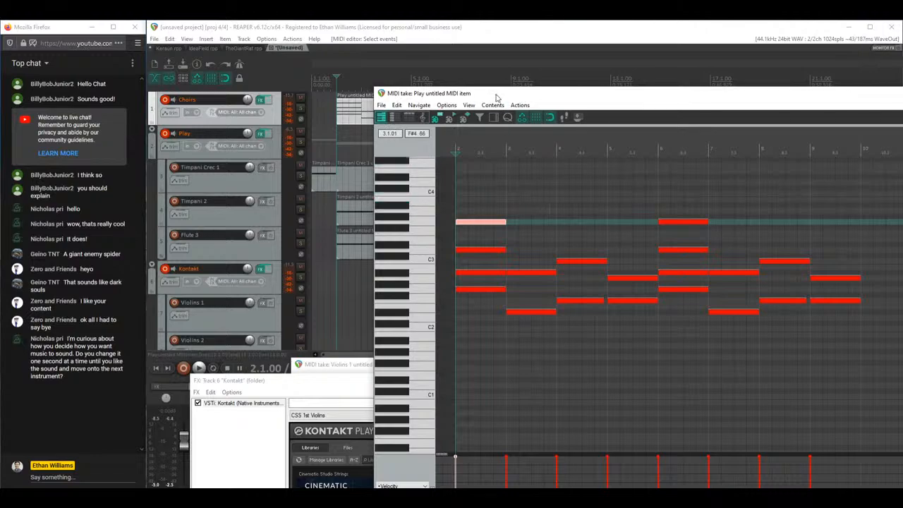
Step: Solo the Choirs track and play the opening chord alone
key(F6)
key(space)
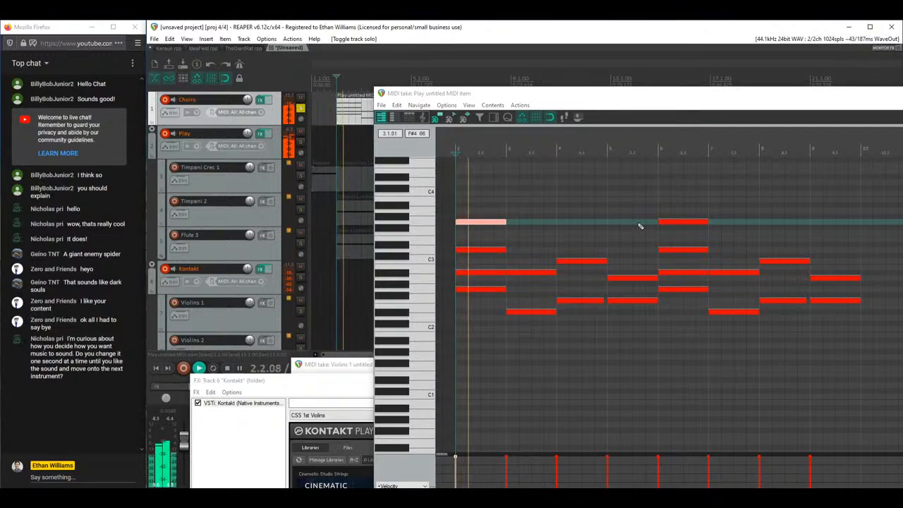
key(space)
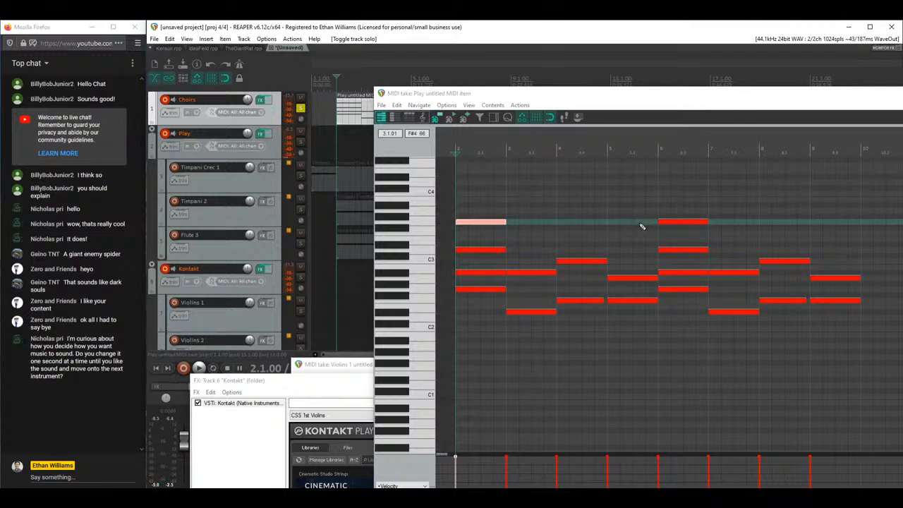
Step: Move all choir notes after the opening chord to start at bar 8, and audition the chord's top and bottom notes
drag(534, 197, 811, 380)
drag(529, 312, 795, 317)
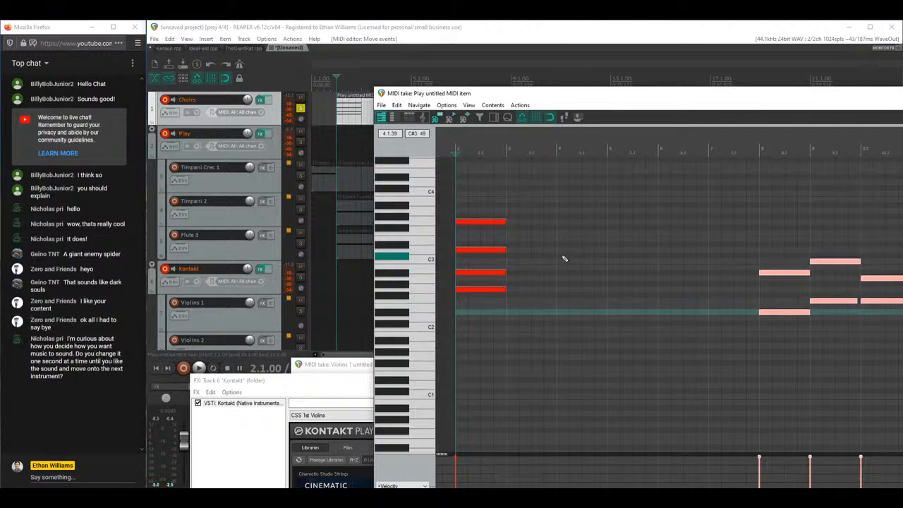
click(498, 222)
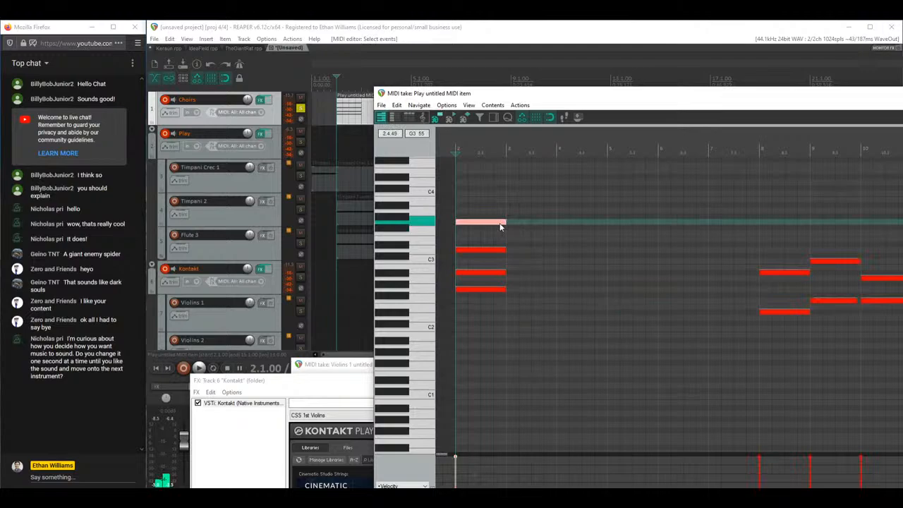
click(488, 290)
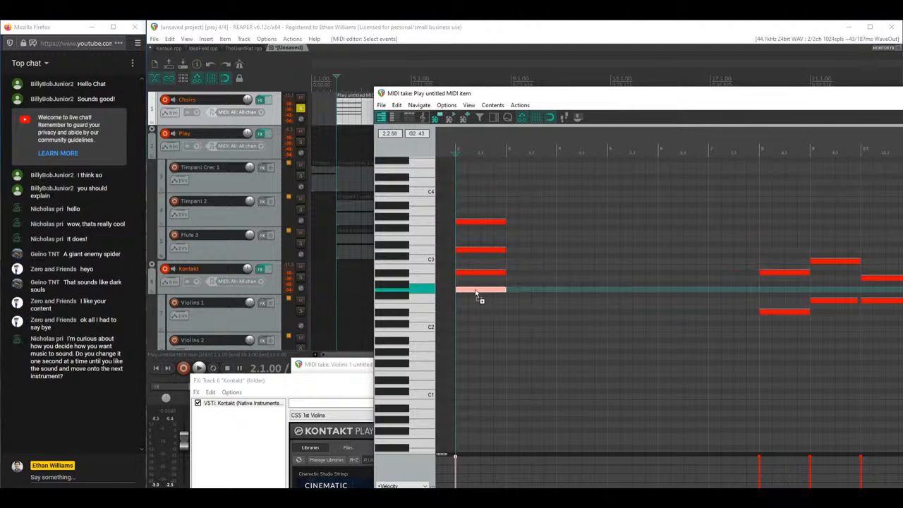
Step: Copy the opening chord's lowest note into bars 3, 4 and 5 as a rising line of A#2, C3 and D3
click(474, 292)
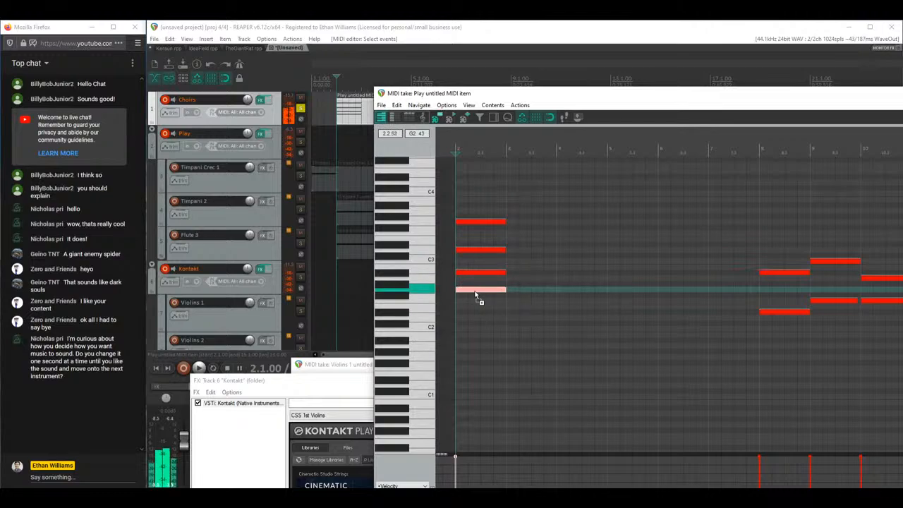
drag(476, 295, 525, 275)
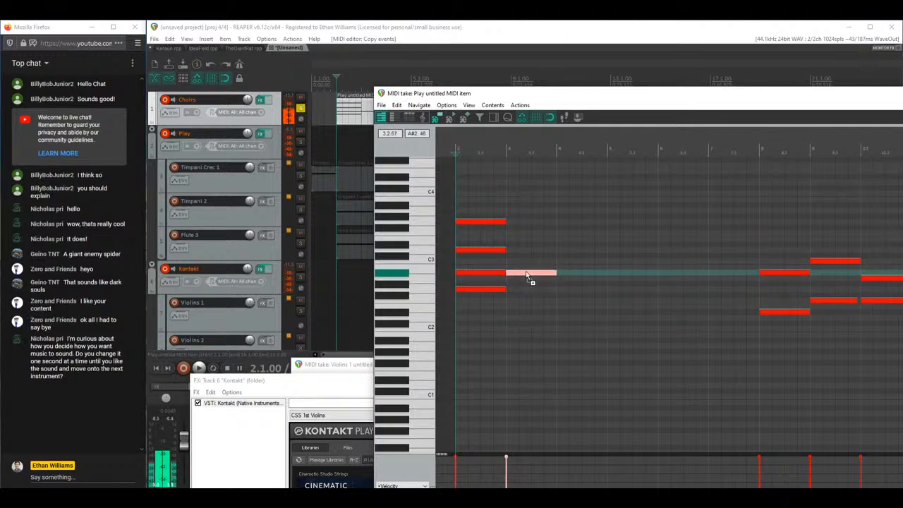
drag(527, 275, 625, 252)
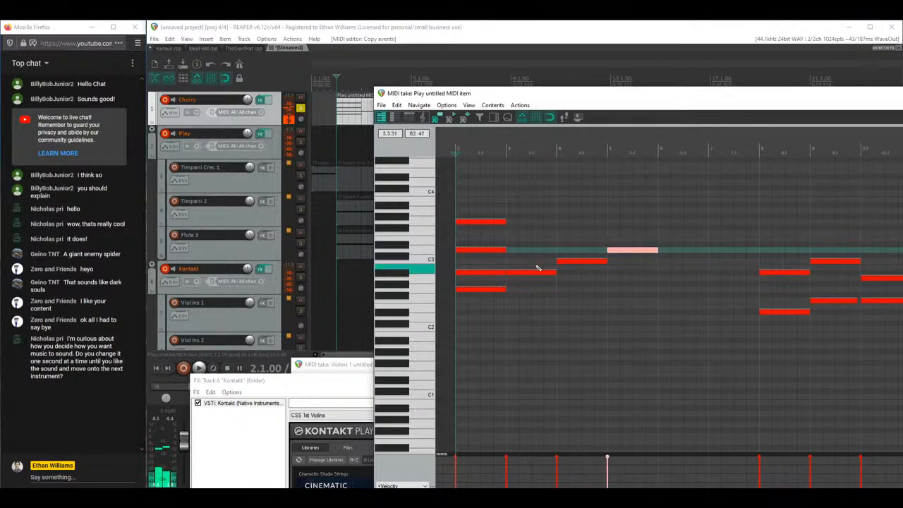
Step: Copy the line in bars 3 to 5 up a fifth to F3, G3 and A3, and play back the result
drag(520, 220, 592, 272)
drag(525, 275, 524, 236)
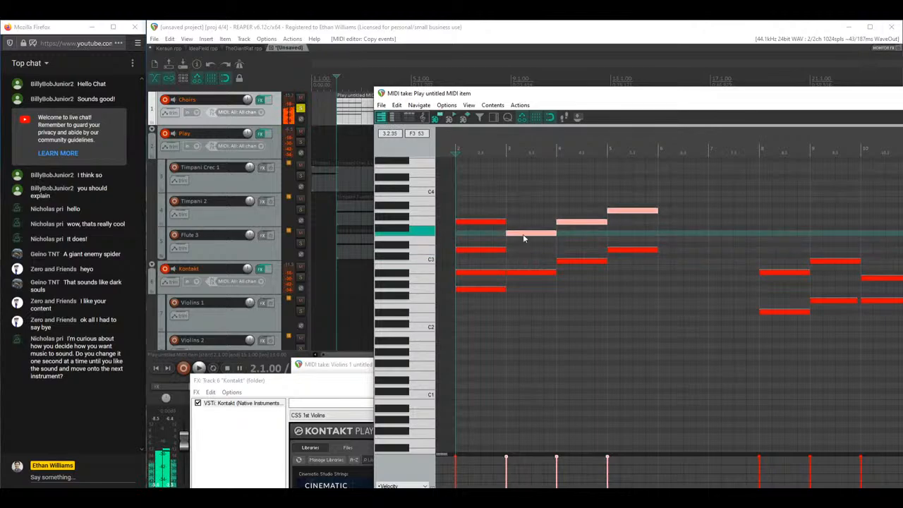
click(522, 236)
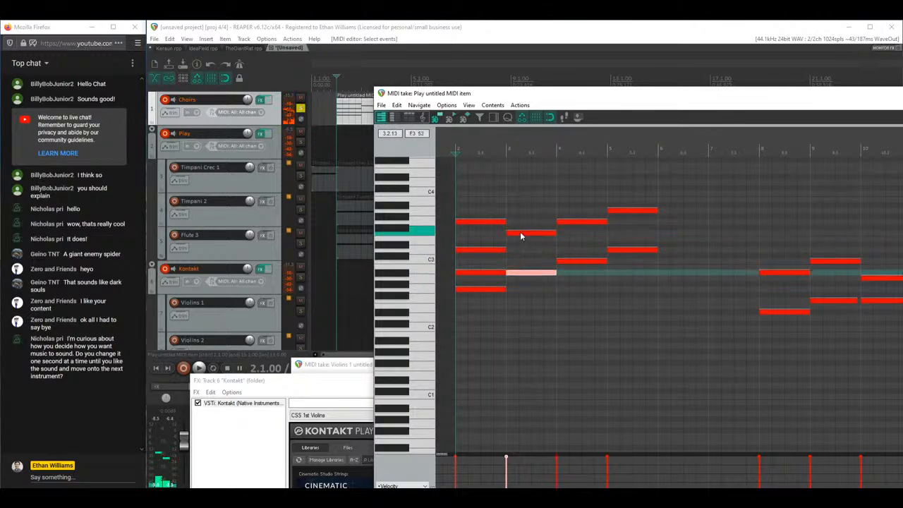
key(space)
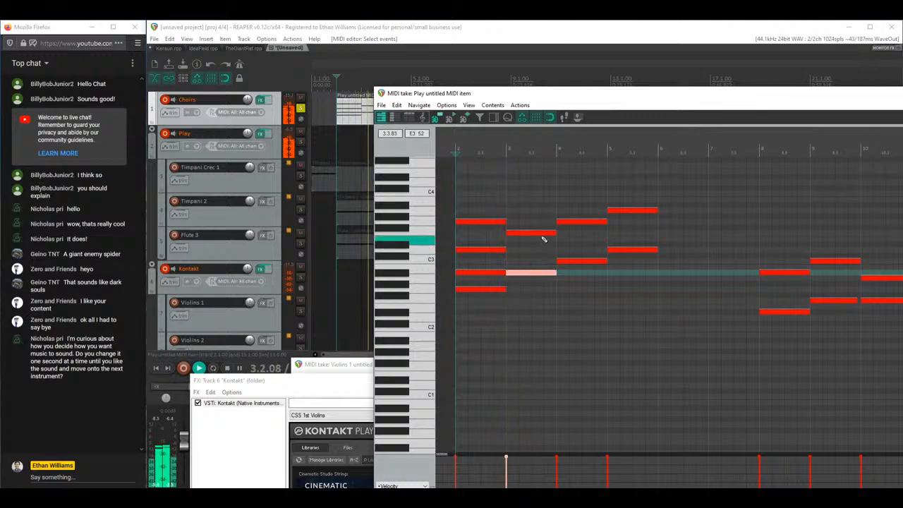
key(space)
Step: Complete the chords in bars 3 to 5 by copying each lower note up to D3, F3 and G3 respectively
click(535, 234)
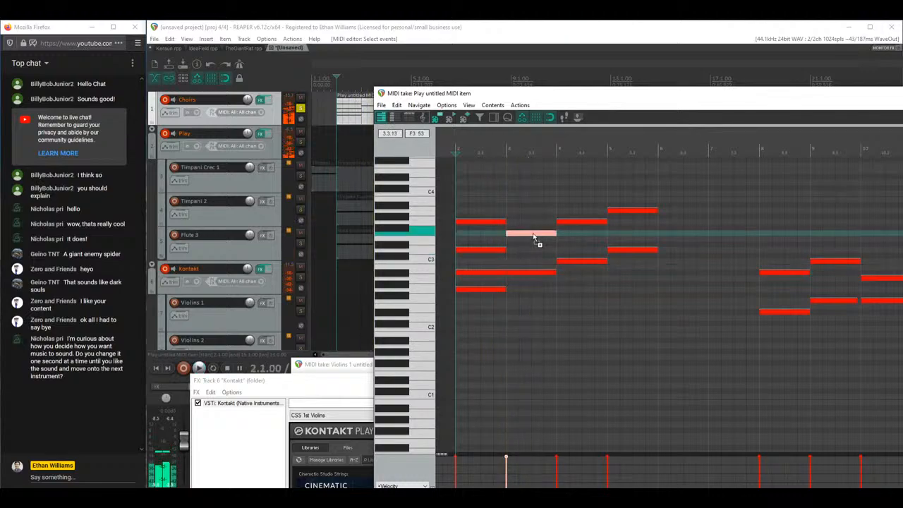
click(520, 274)
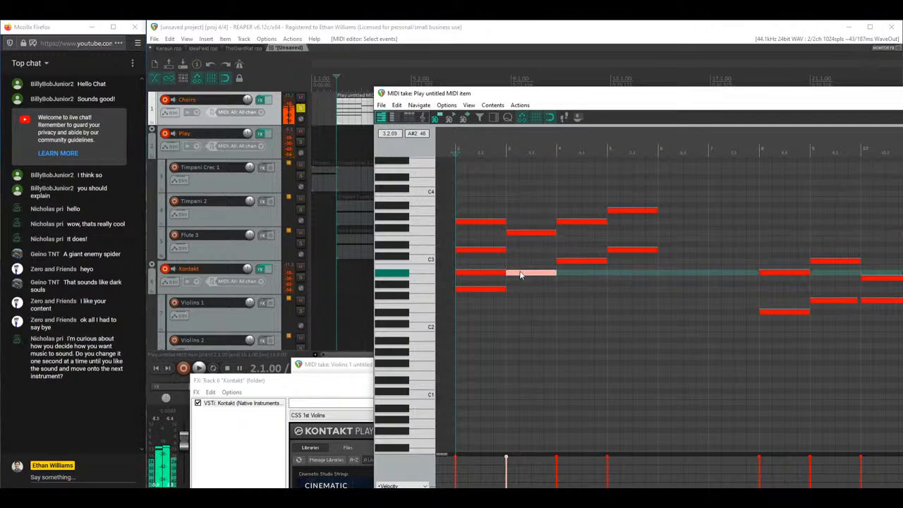
drag(520, 274, 523, 254)
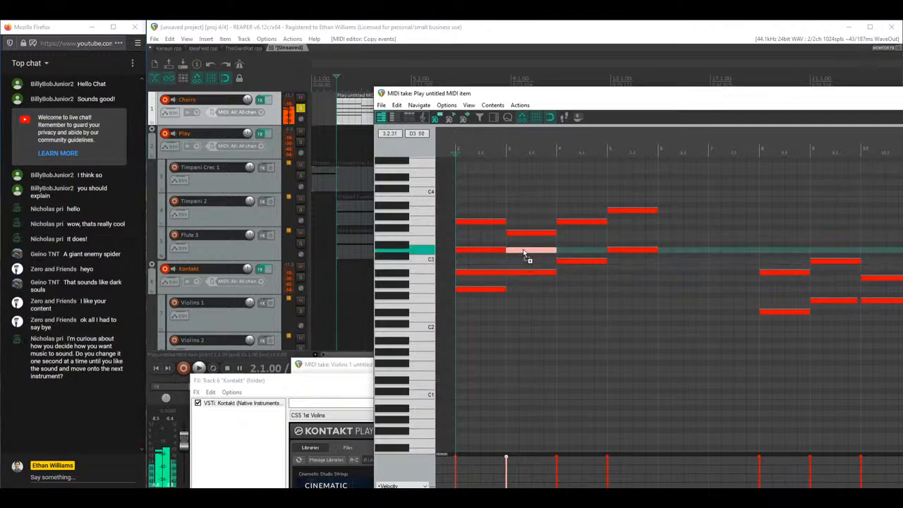
click(578, 261)
drag(578, 261, 580, 238)
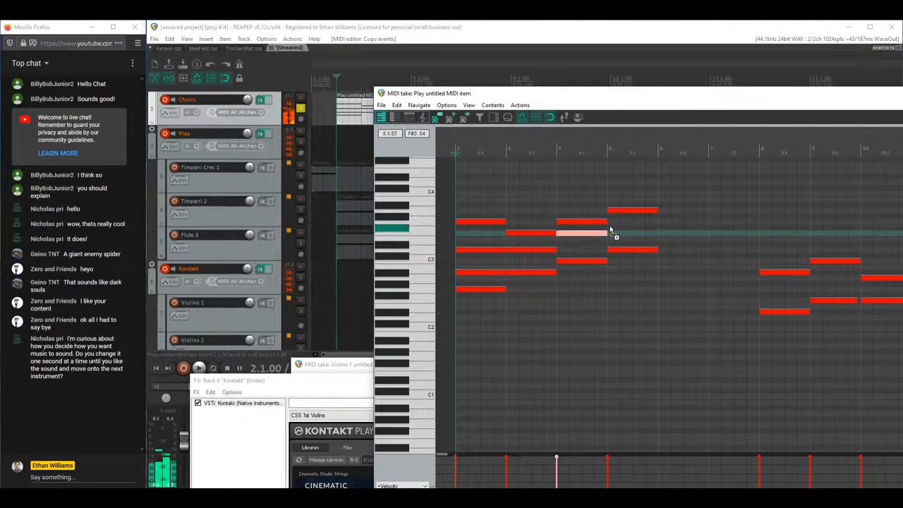
click(630, 251)
drag(630, 255, 631, 224)
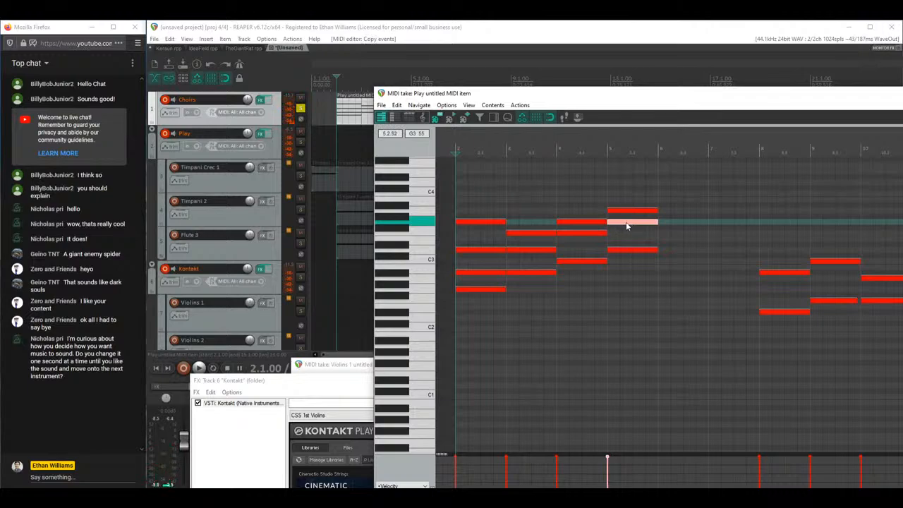
Step: Delete the G3 note from the bar 5 choir chord and the F3 note from the bar 4 chord
key(Delete)
click(571, 233)
key(Delete)
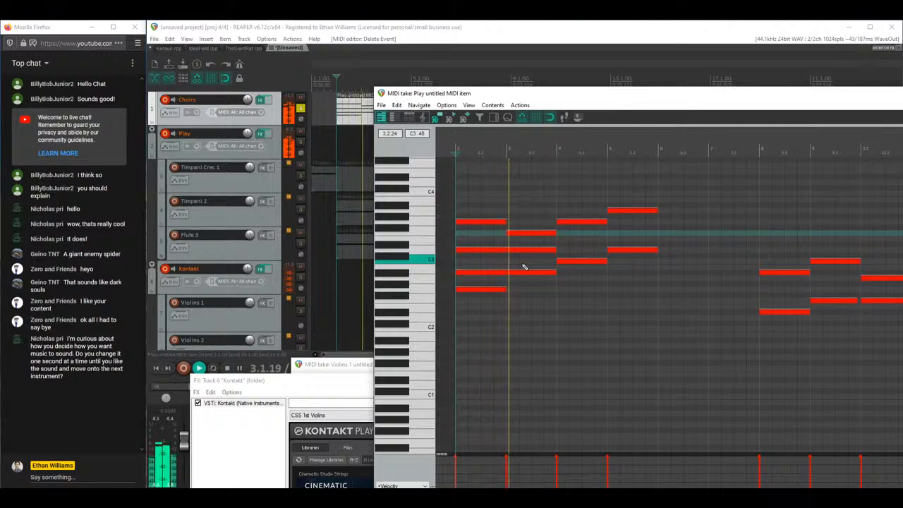
Step: Copy the top notes of bars 3, 4 and 5 up to A#3, C4 and D4 respectively, and play back the result
click(532, 234)
drag(534, 239, 562, 213)
drag(582, 223, 629, 186)
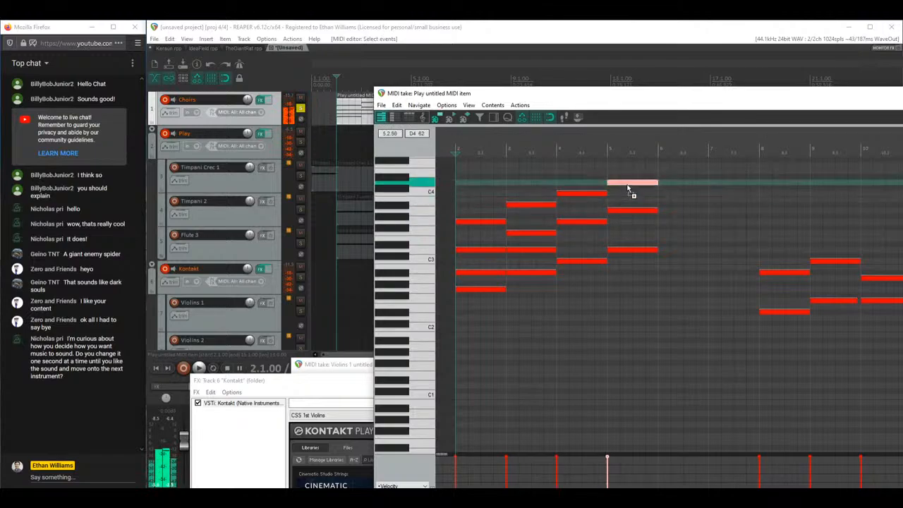
key(space)
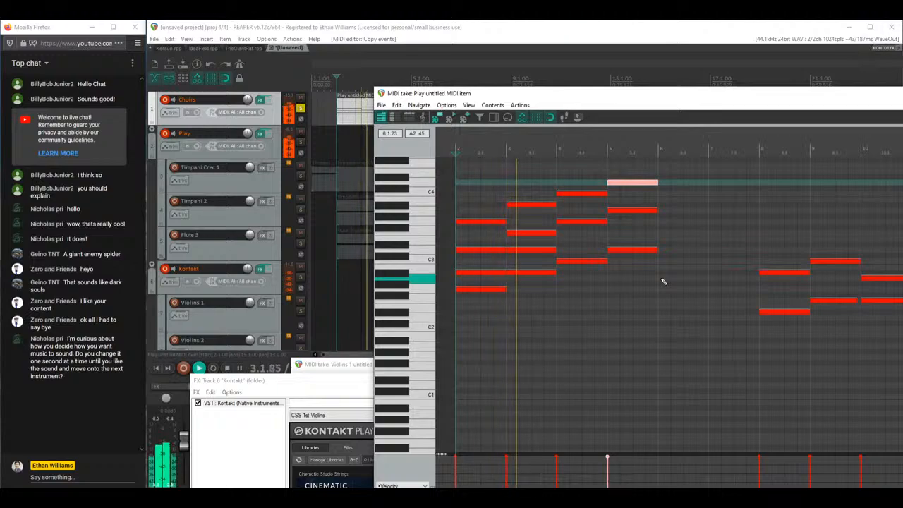
key(space)
Step: Copy the C3 in bar 4 up to E3 and on to F3 in bar 5, and play back the chords
click(584, 260)
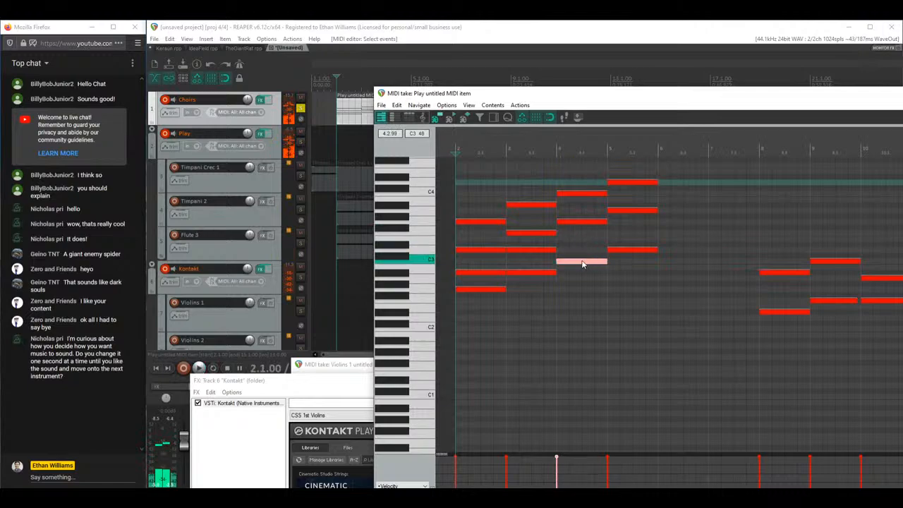
click(581, 245)
drag(581, 245, 630, 236)
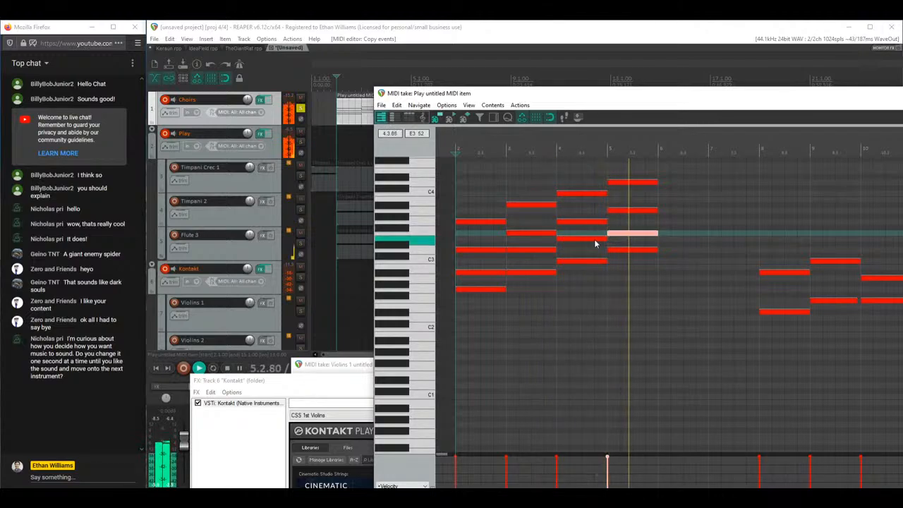
key(space)
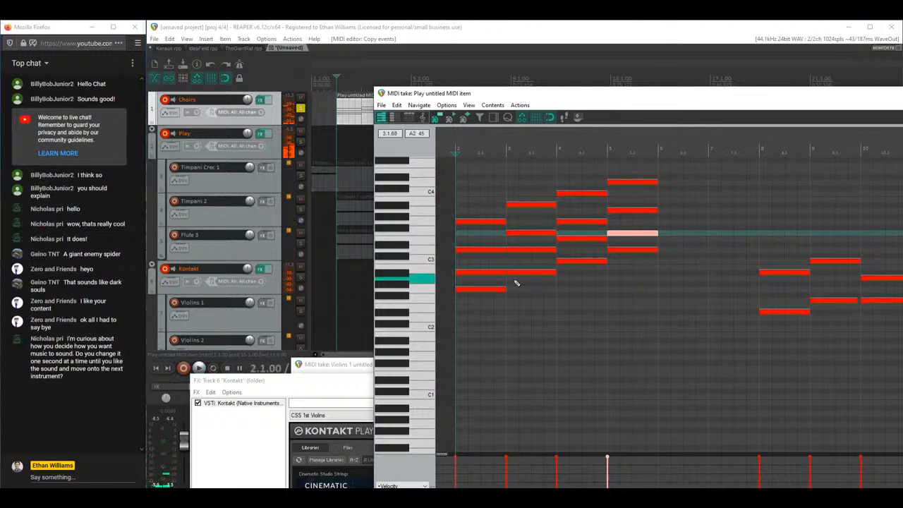
Step: Try lowering the E3 in bar 4 to D#3 and the D3 in bar 3 to C#3, auditioning the progression
click(577, 240)
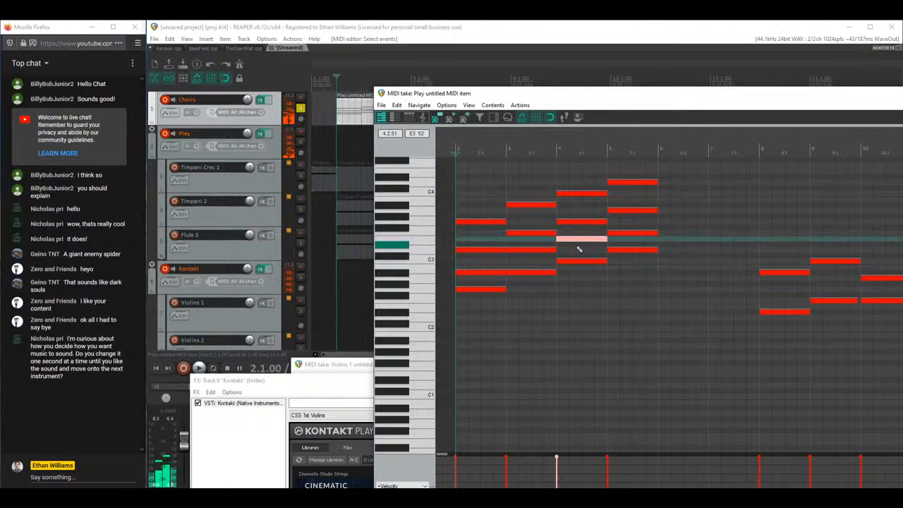
click(559, 203)
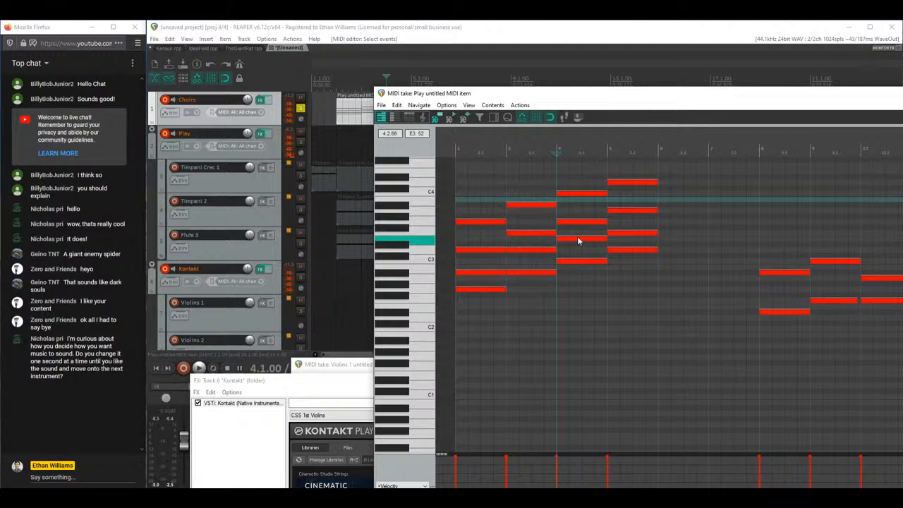
drag(577, 241, 586, 245)
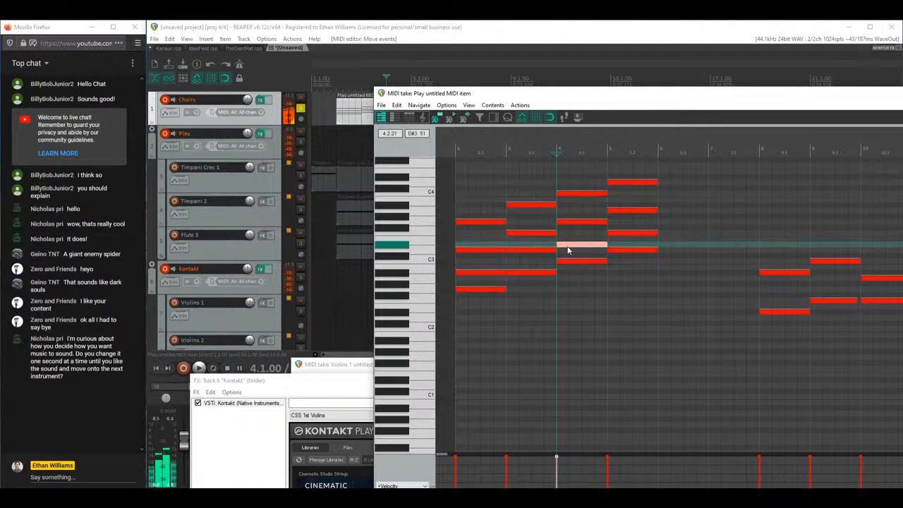
key(Home)
key(space)
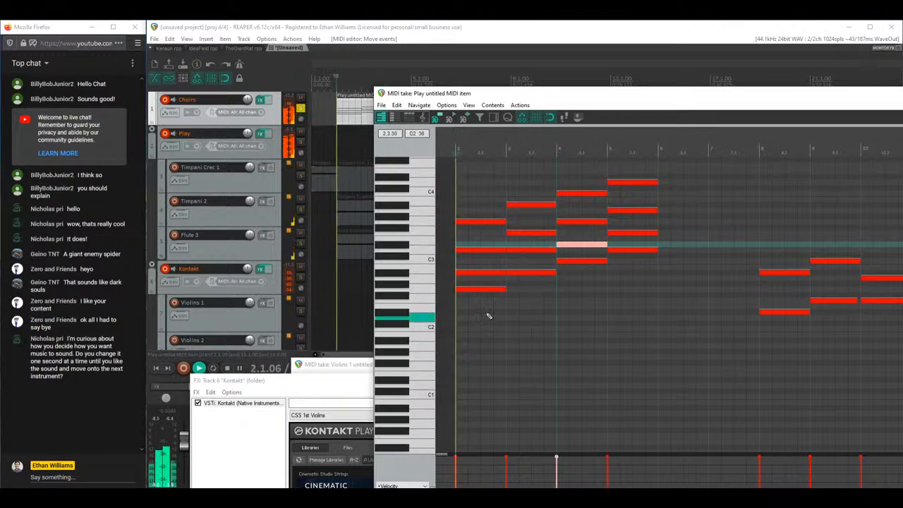
drag(528, 251, 530, 258)
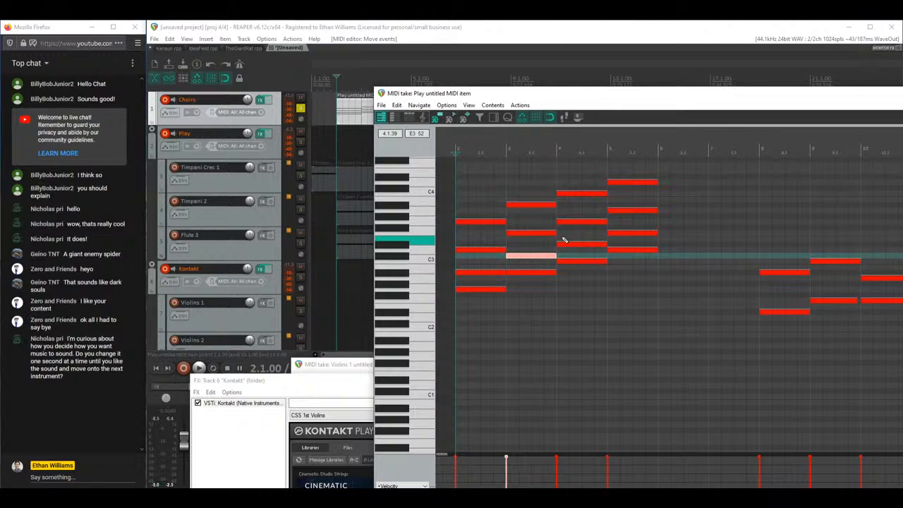
click(582, 245)
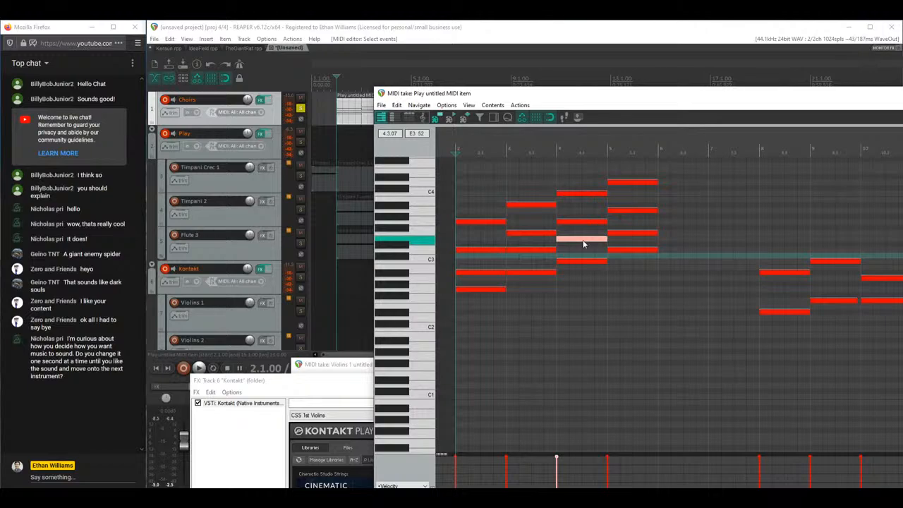
key(space)
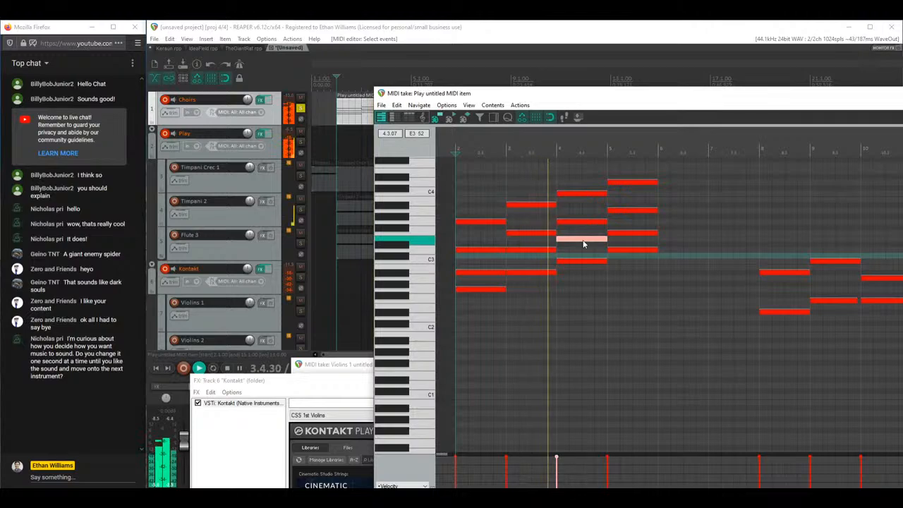
key(space)
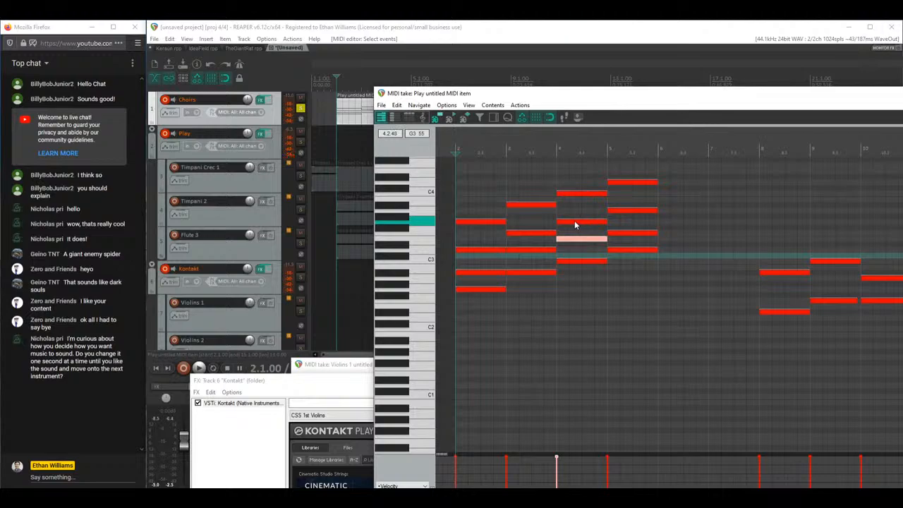
Step: Raise the G3 in bar 4 to A3 and the A3 in bar 5 to A#3, and play the progression from bar 2
drag(574, 224, 575, 213)
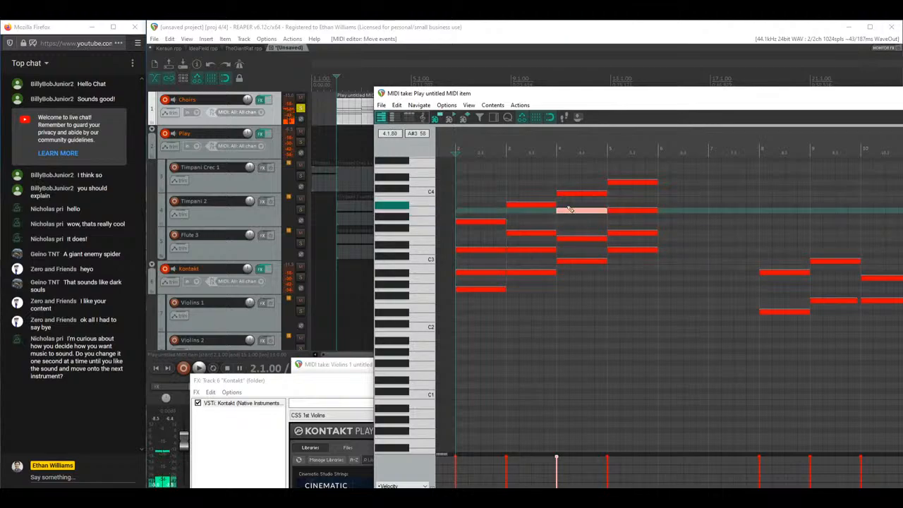
click(506, 183)
key(space)
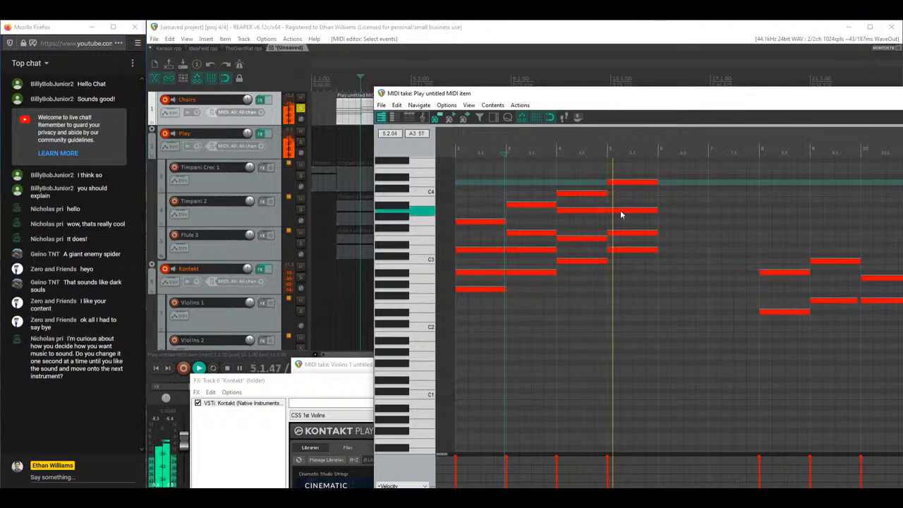
drag(621, 214, 624, 209)
key(space)
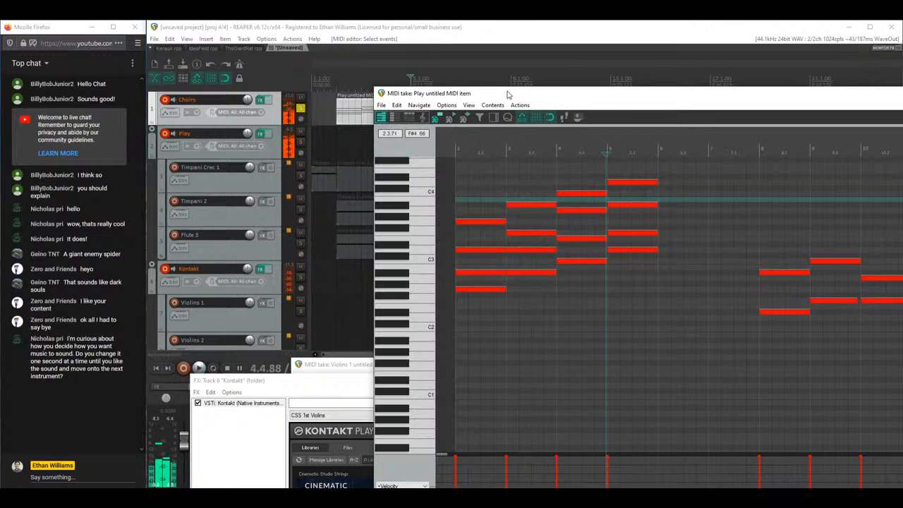
drag(507, 94, 499, 69)
key(Home)
key(space)
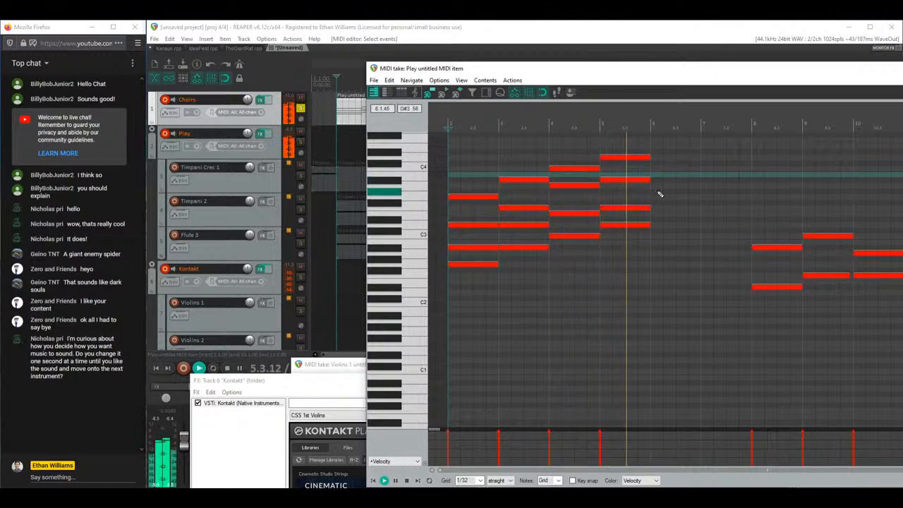
key(space)
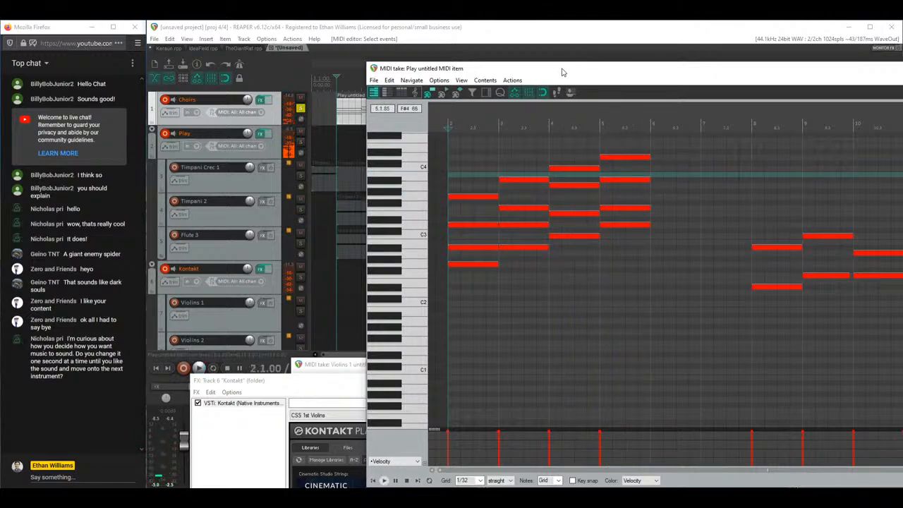
Step: Unsolo the Choirs track and play back the full arrangement with all tracks from bar 2
drag(603, 71, 408, 74)
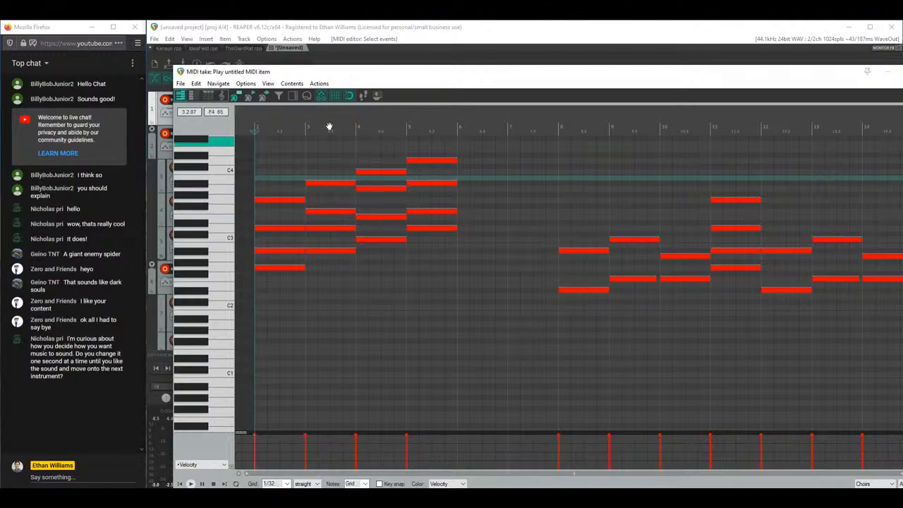
drag(419, 72, 324, 117)
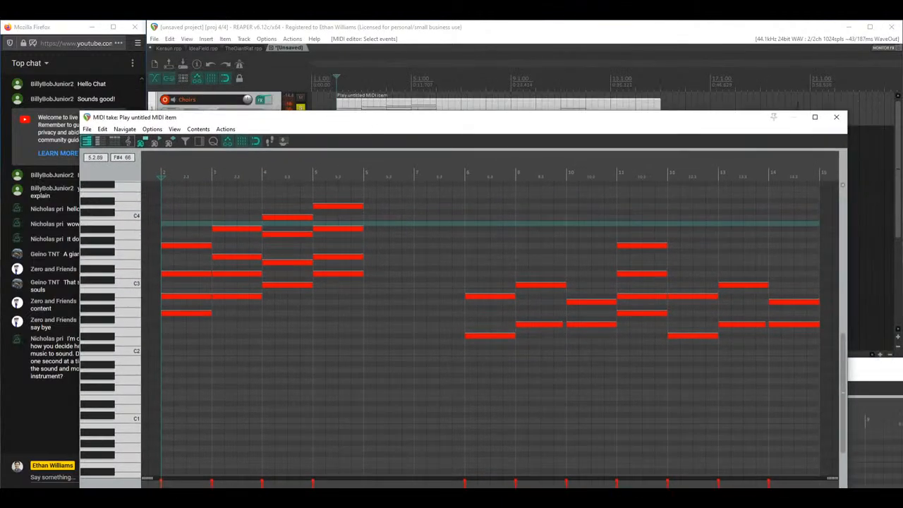
click(843, 117)
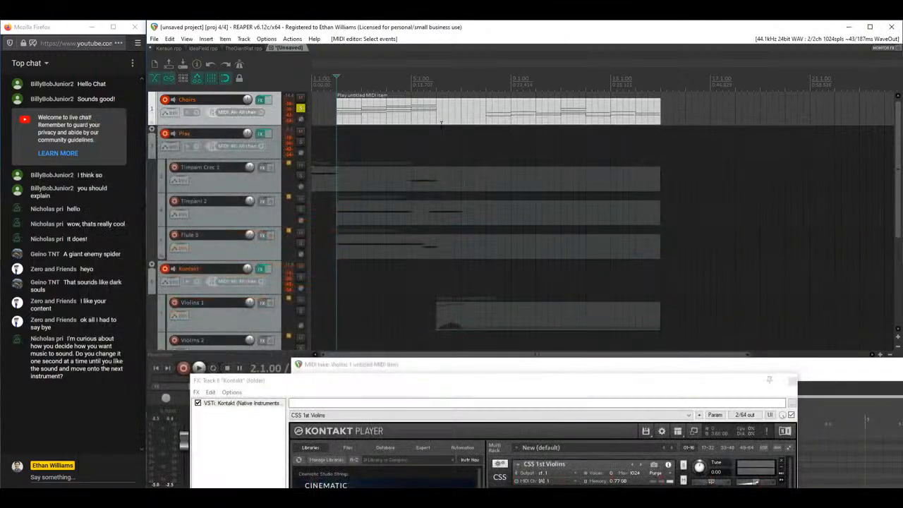
click(300, 110)
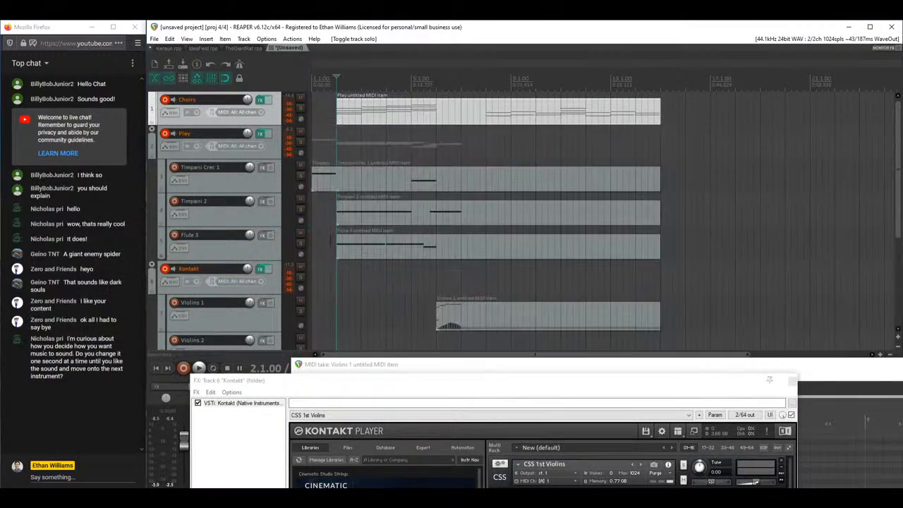
click(423, 240)
key(space)
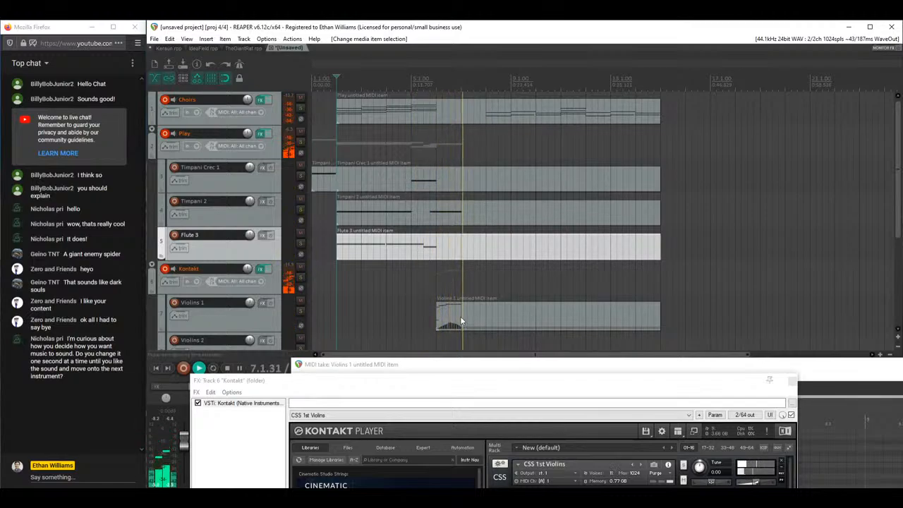
key(space)
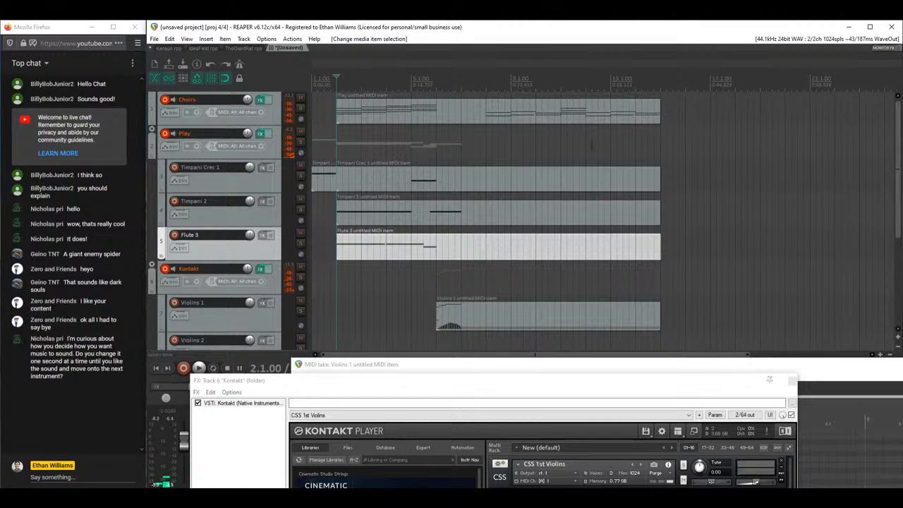
Step: Cut the new choir chords in bars 3 to 5 and move the original notes at bar 8 back to start at bar 3
double_click(410, 110)
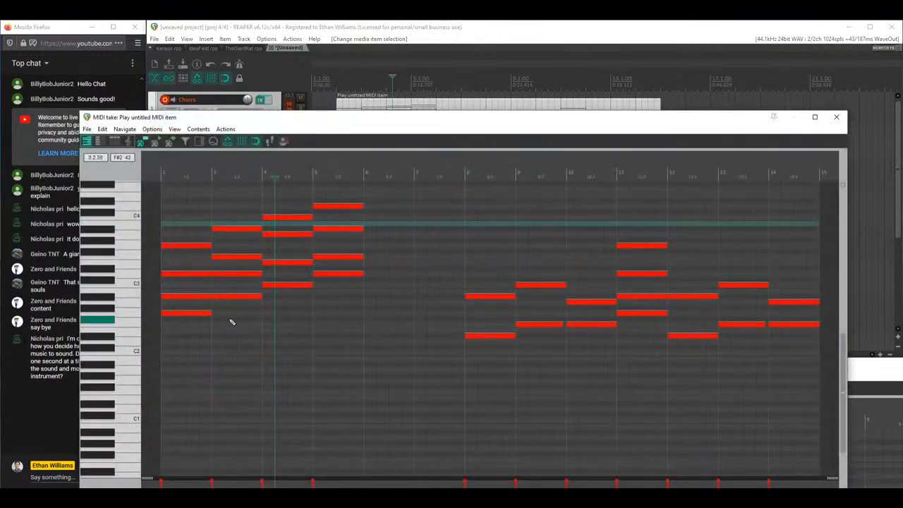
drag(231, 322, 349, 185)
key(Delete)
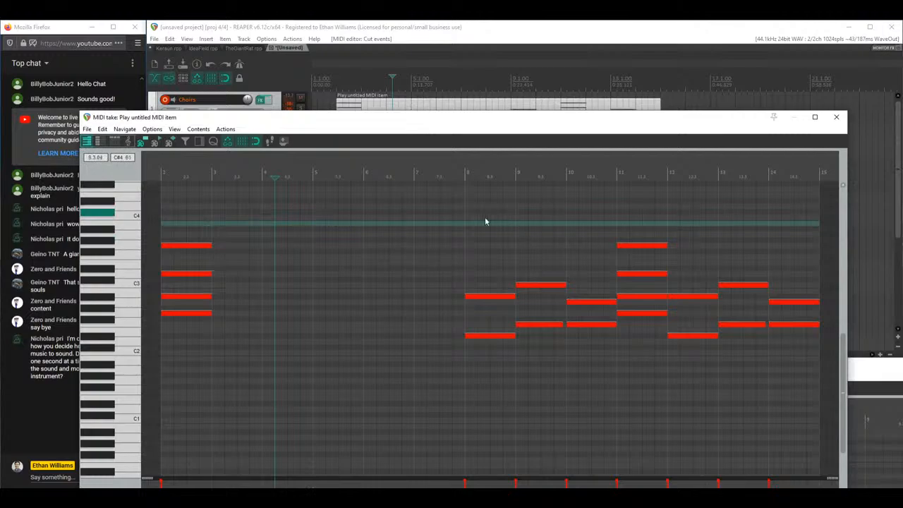
drag(485, 222, 798, 407)
drag(497, 337, 245, 341)
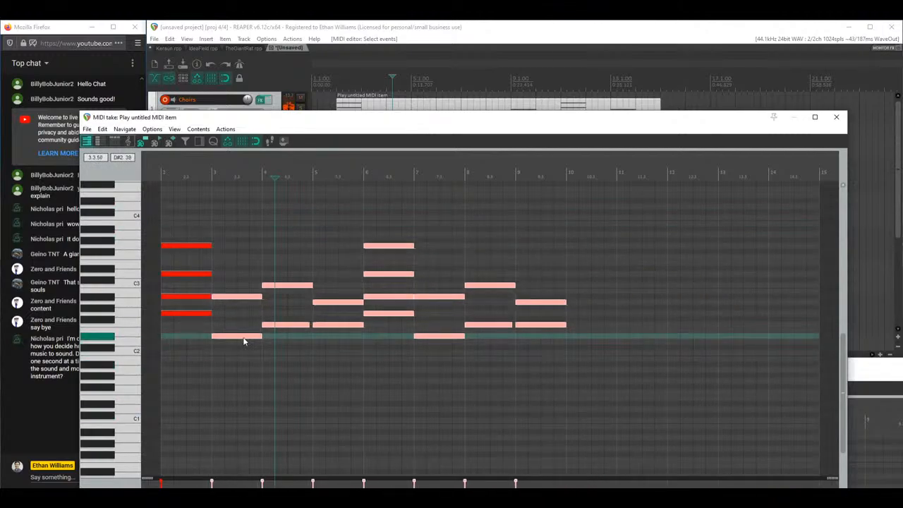
click(837, 118)
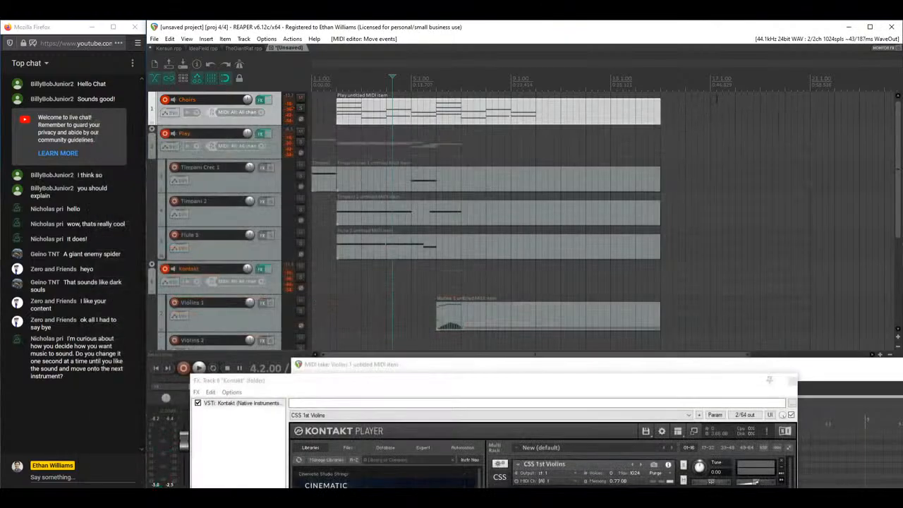
Step: Paste the cut chords as a new MIDI item on the Choirs track at bar 17, and play the arrangement from bar 6
click(716, 99)
key(ctrl+v)
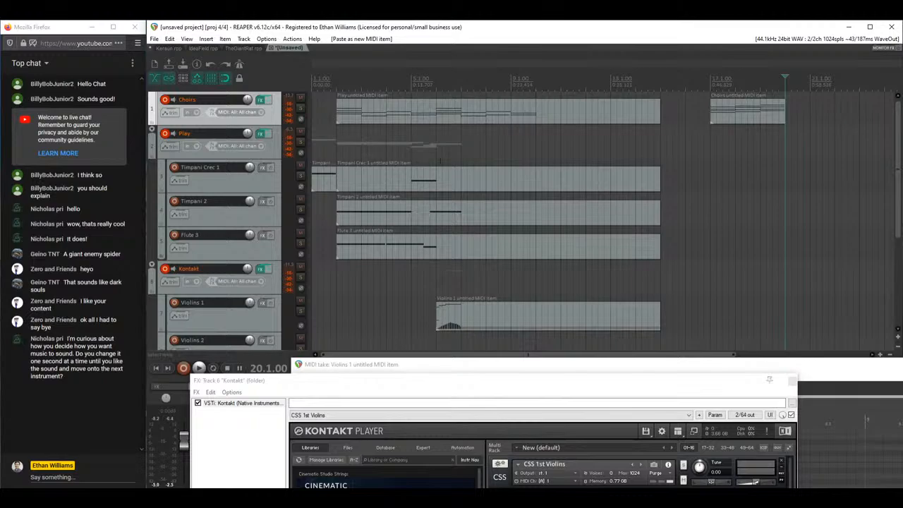
click(435, 150)
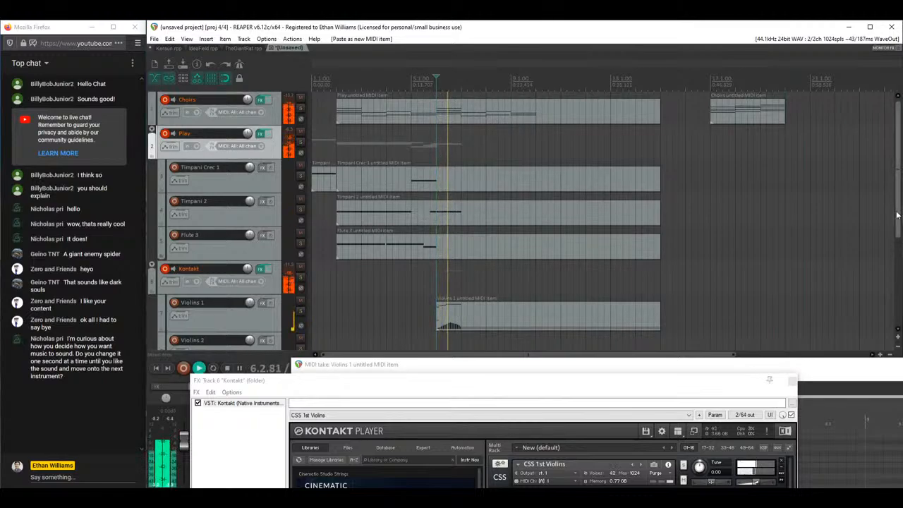
Step: Open the Violins 1 MIDI item, copy the bar 6 phrase with its controller curves to bar 8, and play it from bar 6
drag(897, 163, 898, 250)
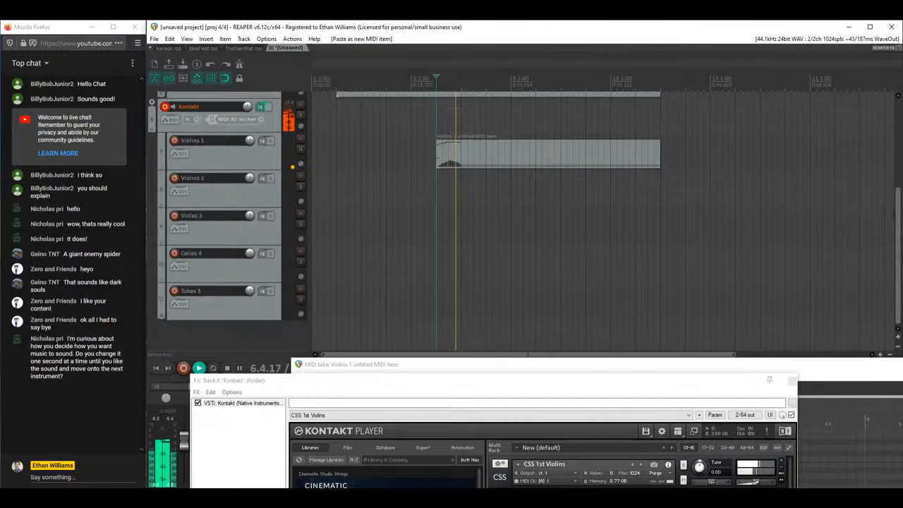
double_click(460, 158)
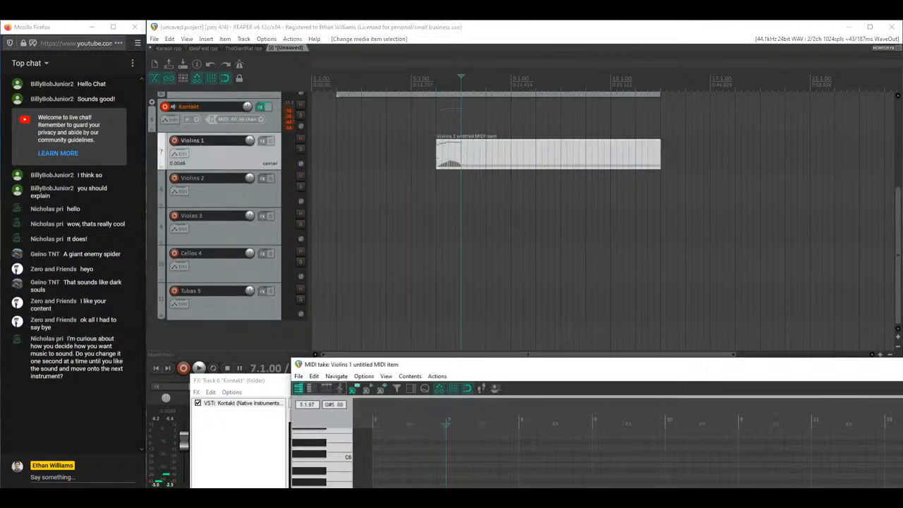
drag(445, 365, 447, 109)
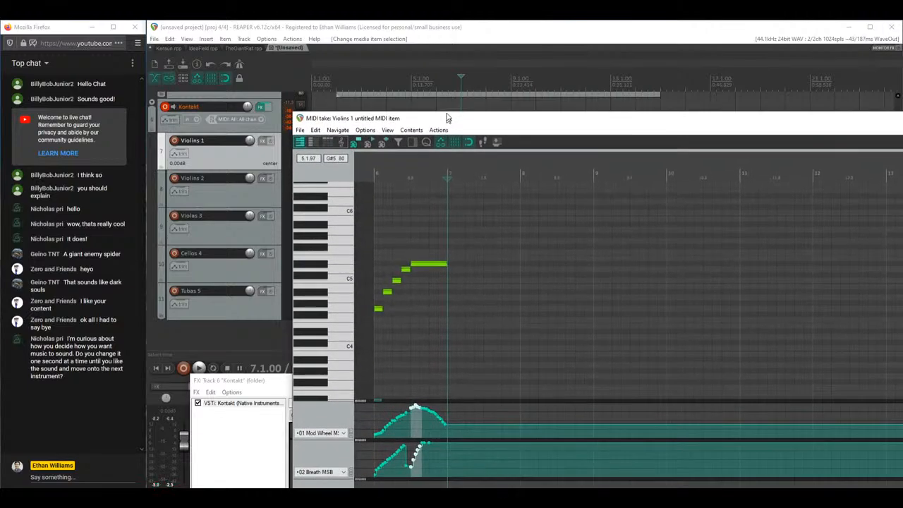
drag(374, 319, 468, 213)
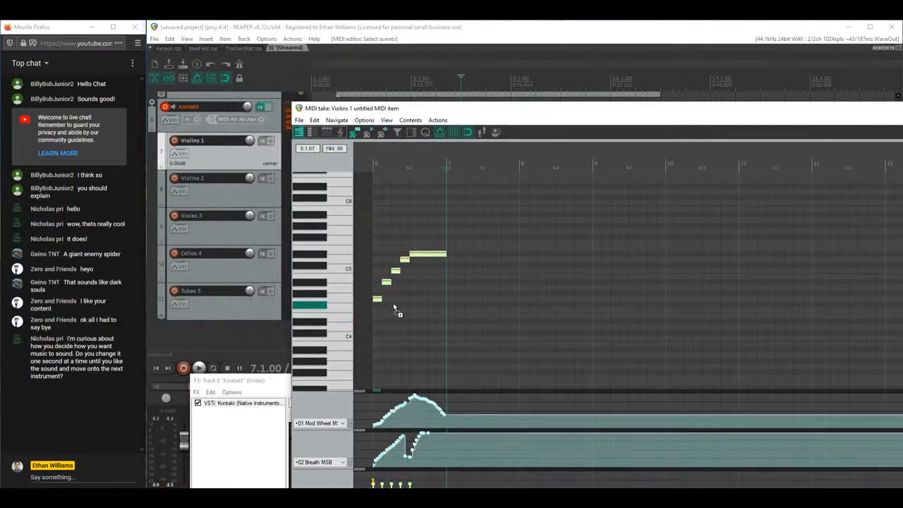
drag(427, 260, 575, 260)
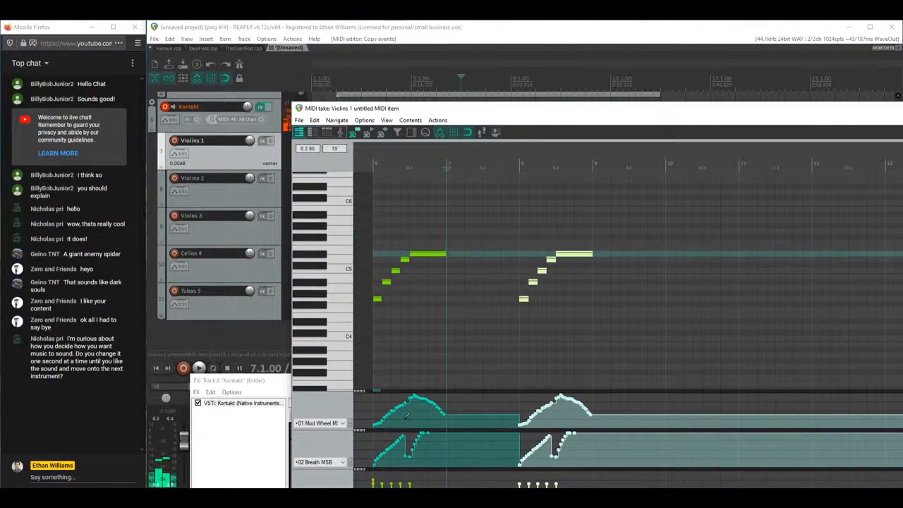
drag(464, 112, 474, 60)
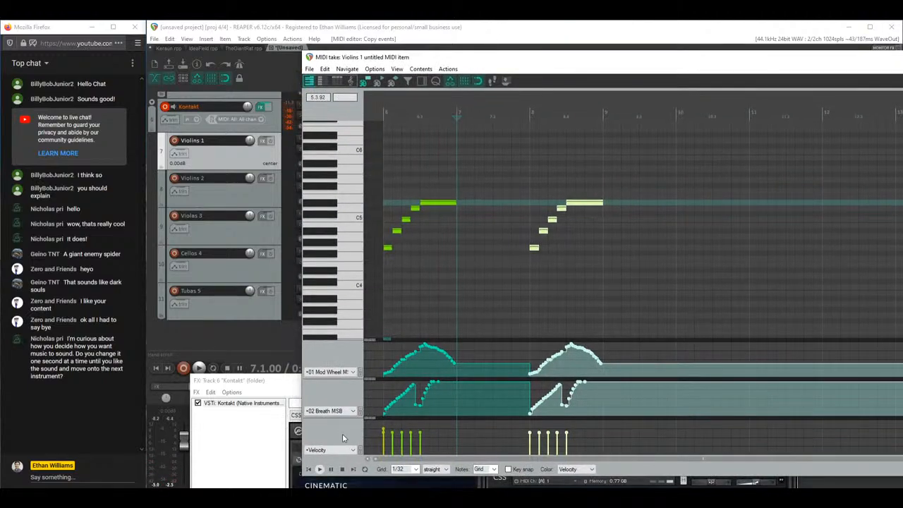
click(319, 469)
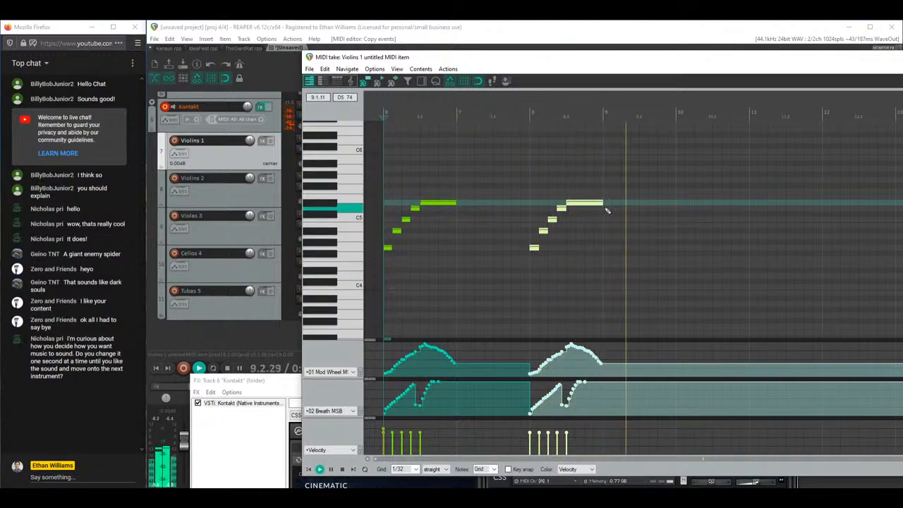
key(space)
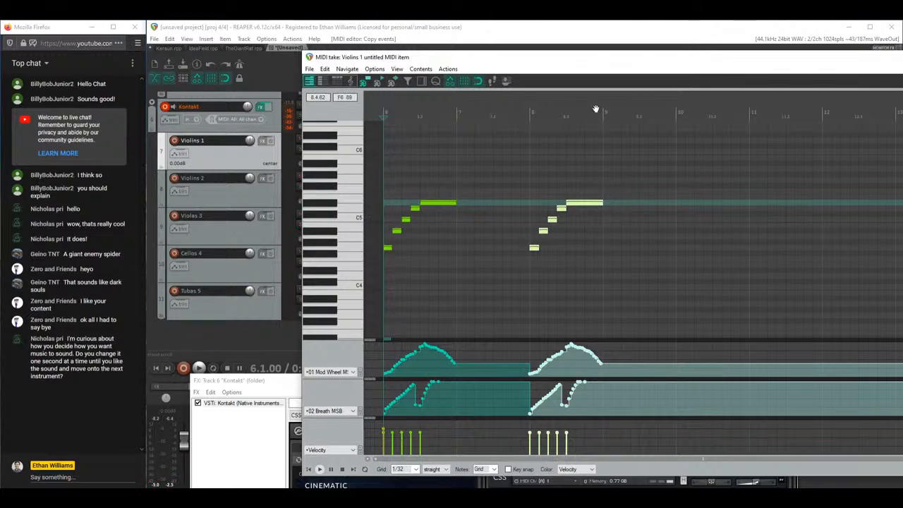
drag(570, 65, 572, 89)
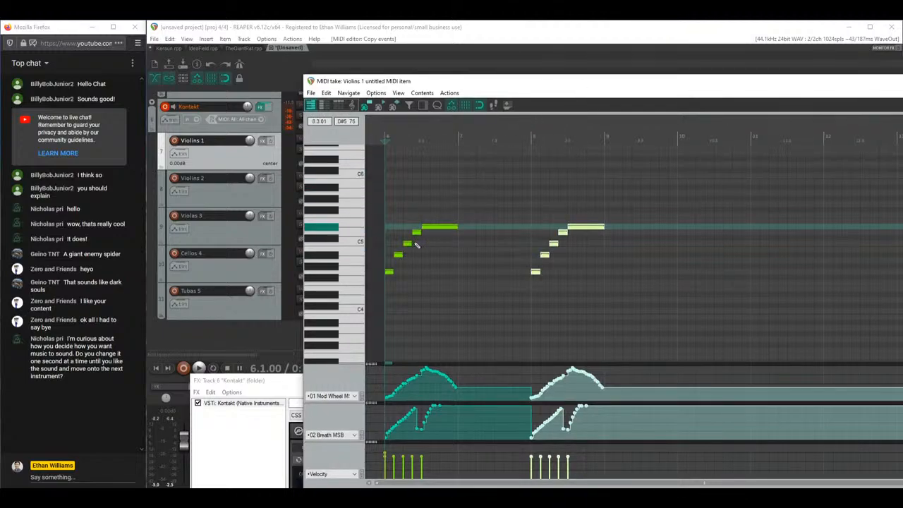
click(394, 205)
drag(387, 190, 803, 336)
drag(390, 275, 683, 272)
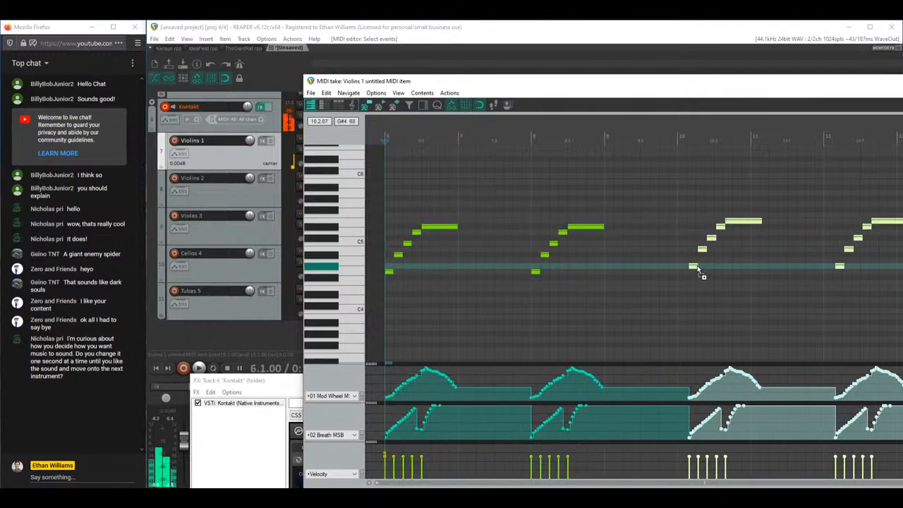
scroll(689, 272, down, 4)
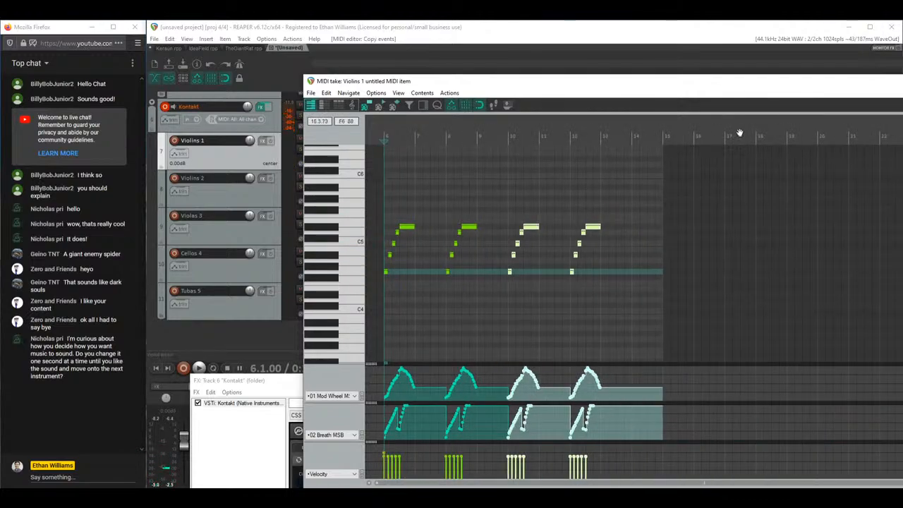
drag(671, 82, 561, 83)
key(Delete)
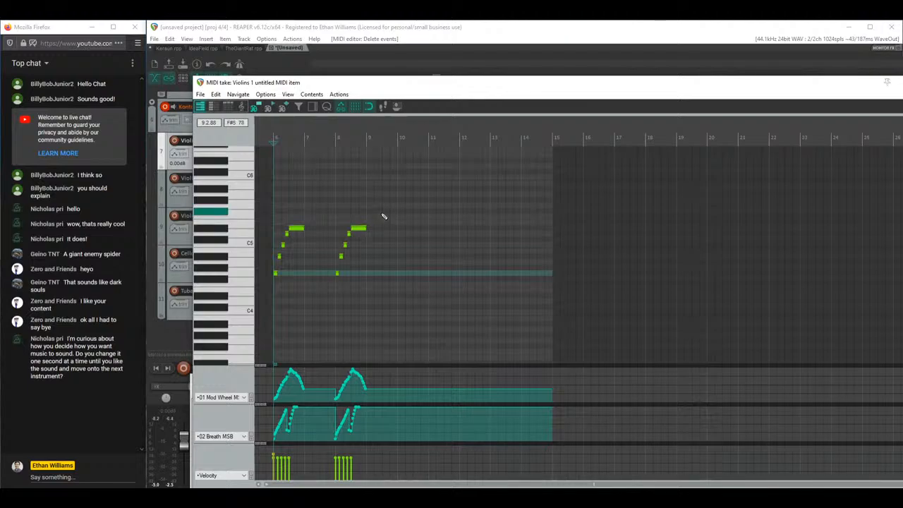
Step: Add a one-bar D5 note at bar 9 and a one-bar F5 note at bar 10 in the Violins 1 item
scroll(424, 242, up, 3)
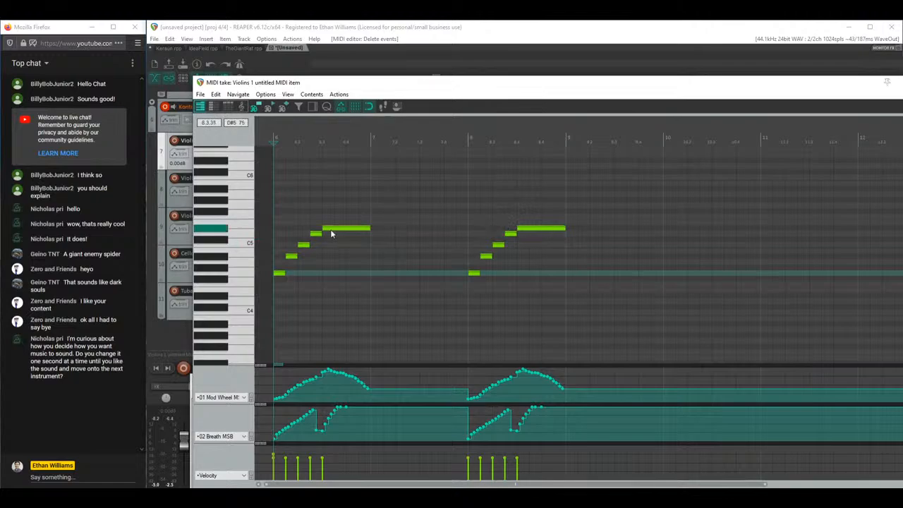
click(542, 228)
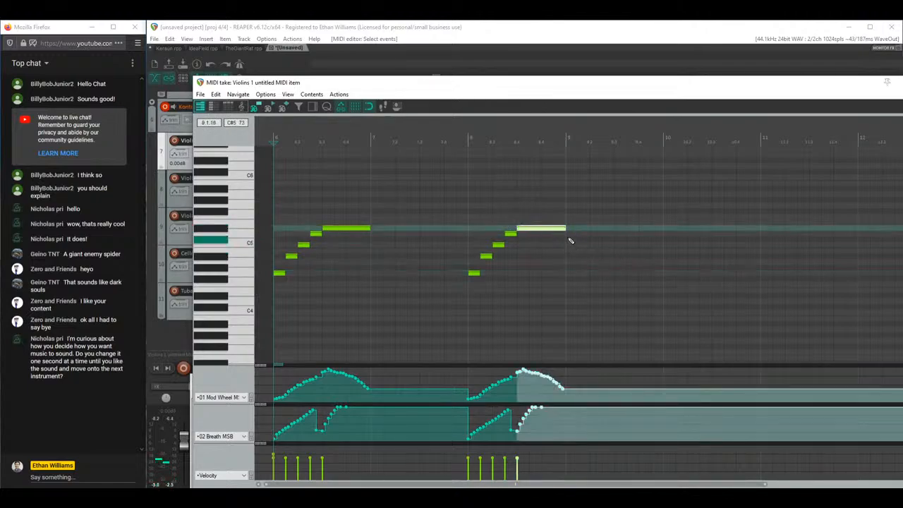
click(569, 233)
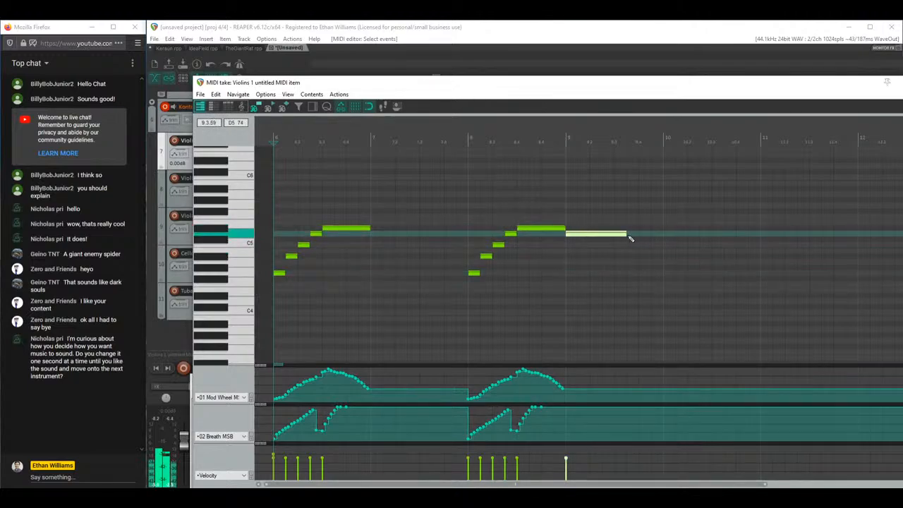
drag(665, 218, 702, 219)
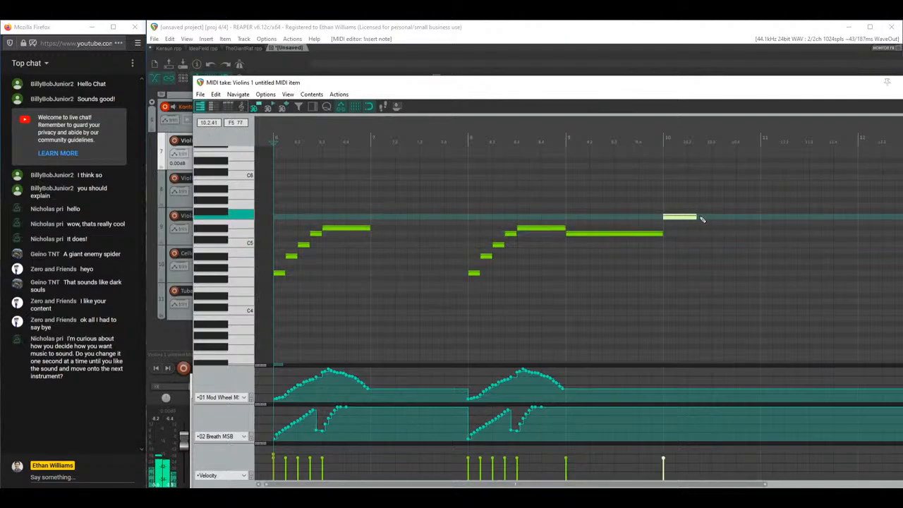
Step: Lengthen the first phrase's held D#5 to the middle of bar 7 and taper its Mod Wheel curve down near zero
scroll(543, 282, down, 3)
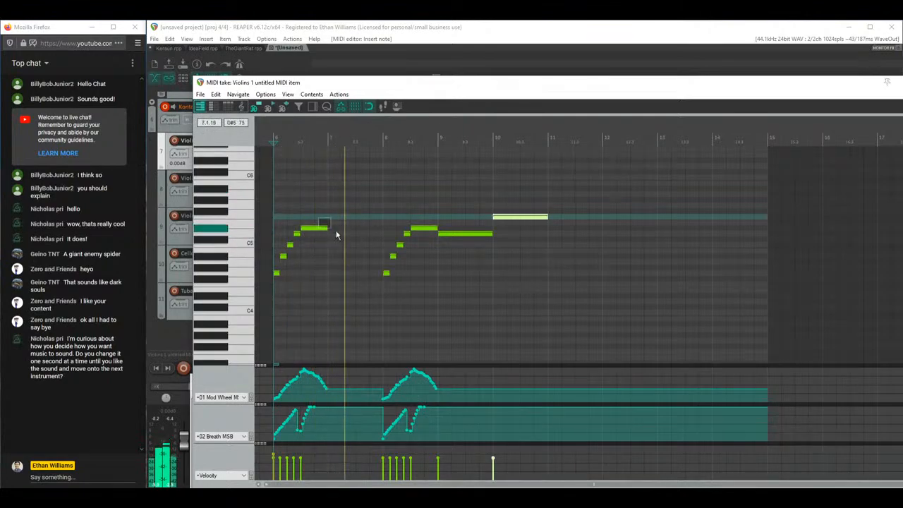
drag(327, 229, 355, 236)
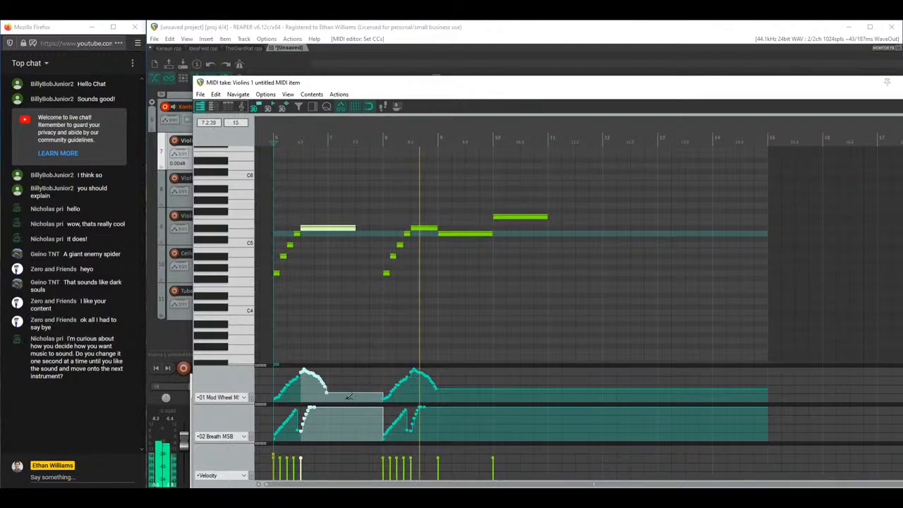
click(336, 390)
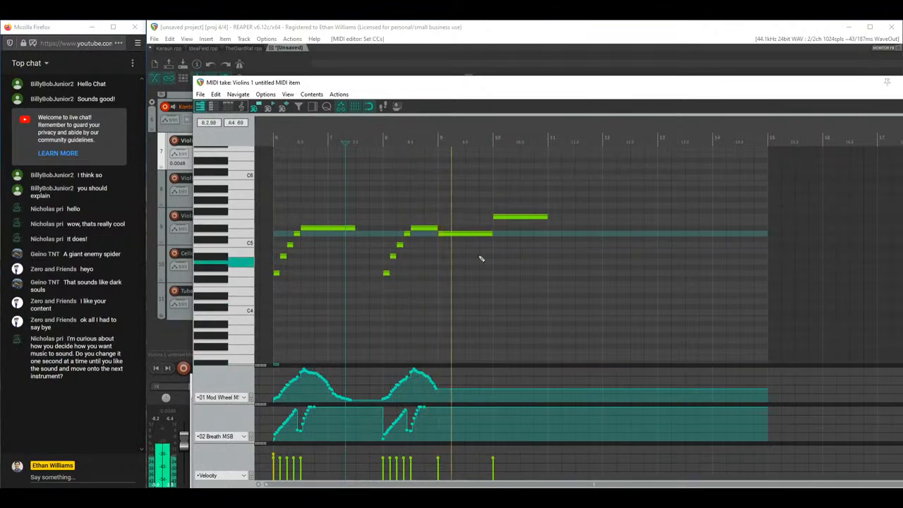
Step: Shorten the D5 in bar 9 to half a bar, and move the F5 directly after it, trimmed to half a bar
scroll(630, 247, up, 2)
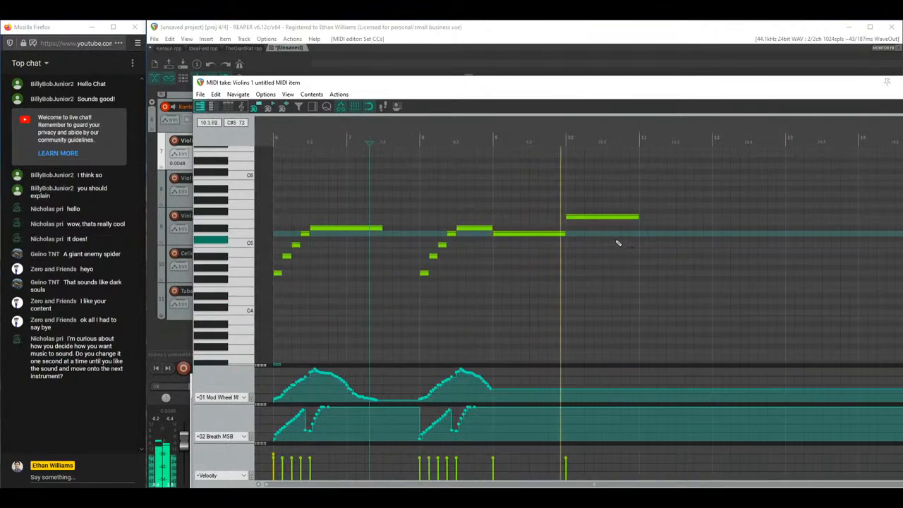
scroll(676, 227, up, 2)
click(455, 212)
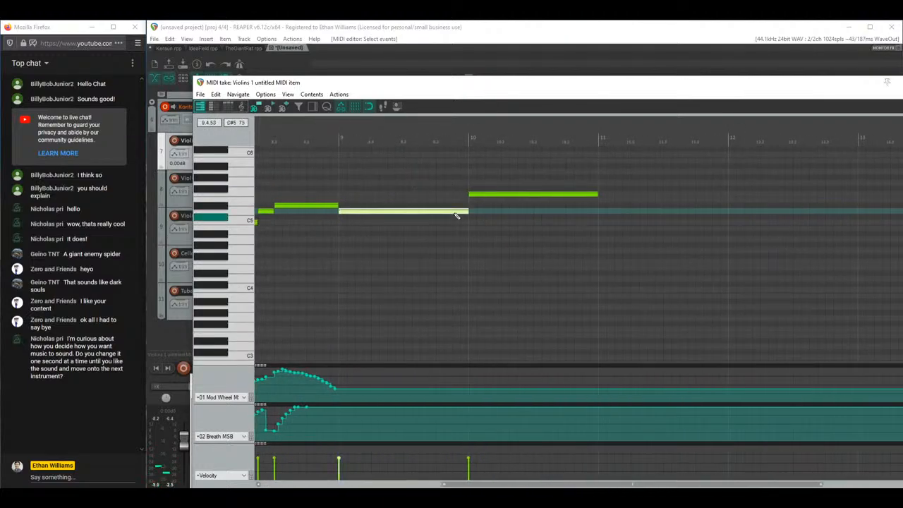
drag(395, 211, 403, 211)
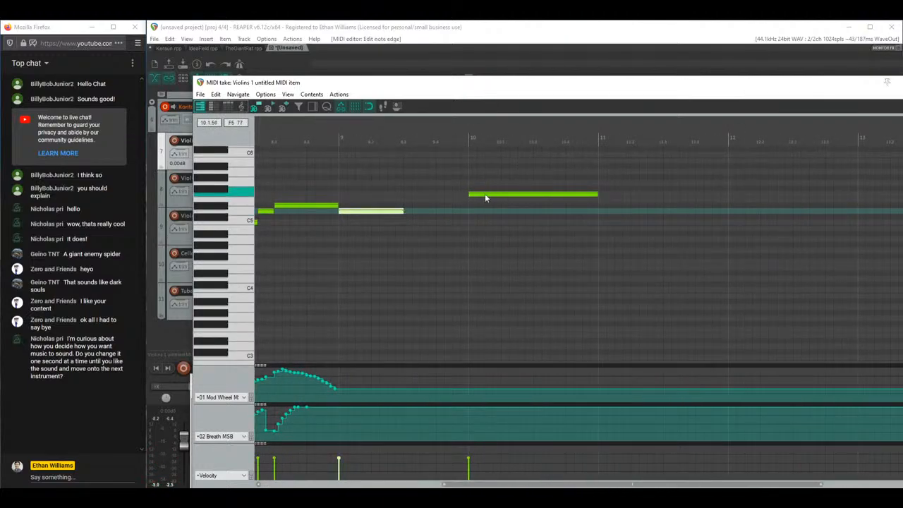
drag(485, 196, 416, 196)
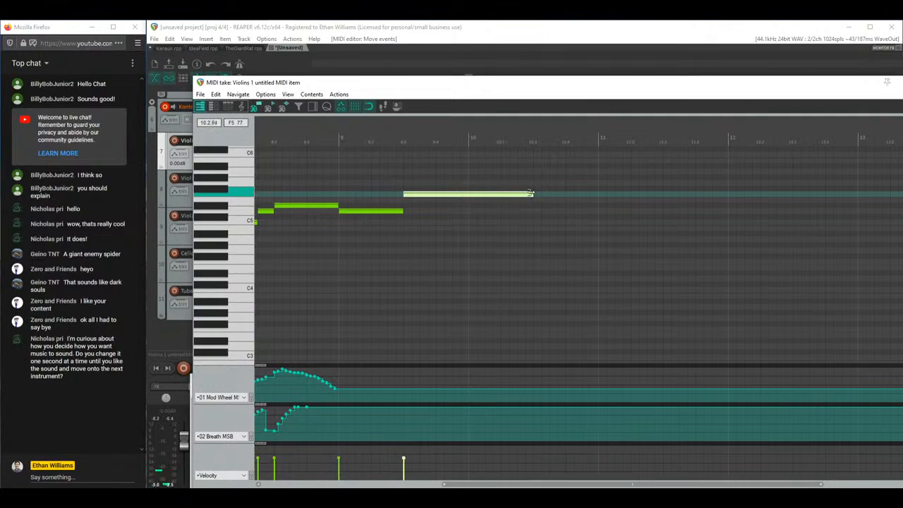
drag(530, 192, 468, 192)
Step: Play back the revised second violin phrase from just before bar 8
scroll(380, 201, down, 3)
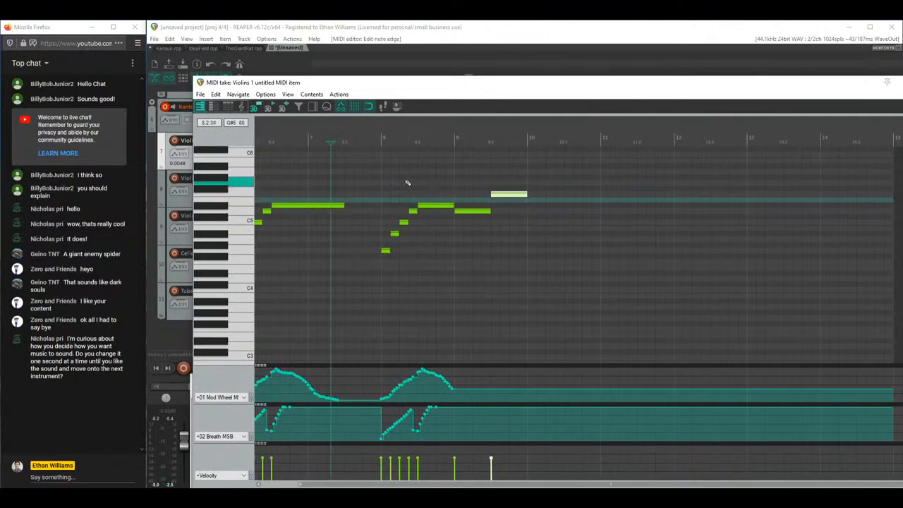
click(373, 184)
key(space)
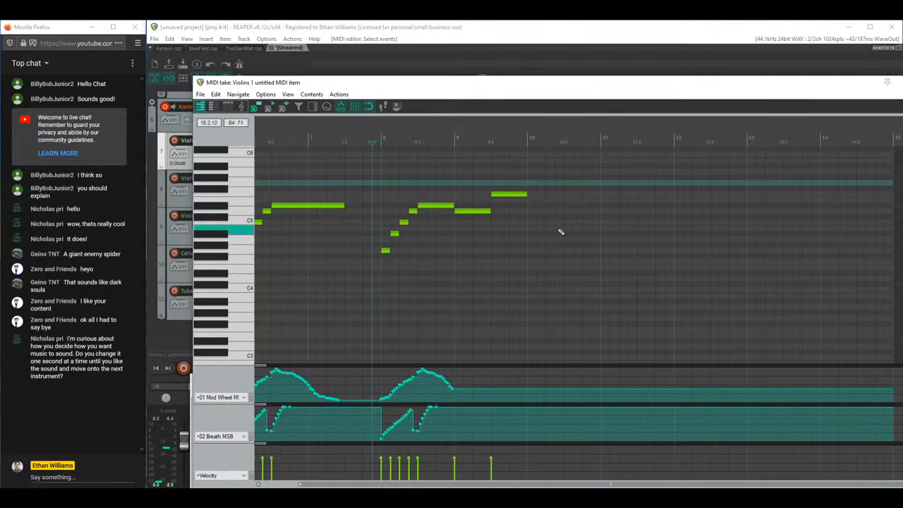
Step: Copy all Violins 1 notes and controller curves from bars 6 to 9 so the copy starts at bar 10
scroll(598, 219, up, 2)
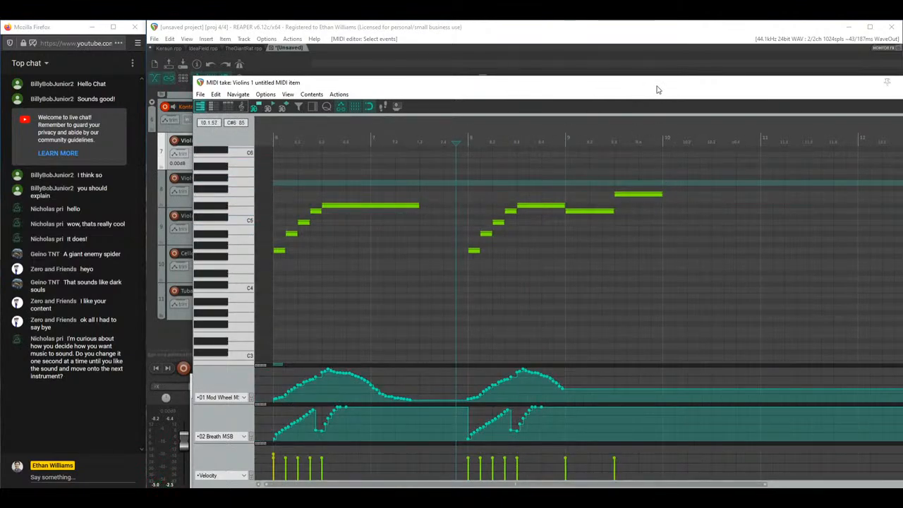
key(ctrl+a)
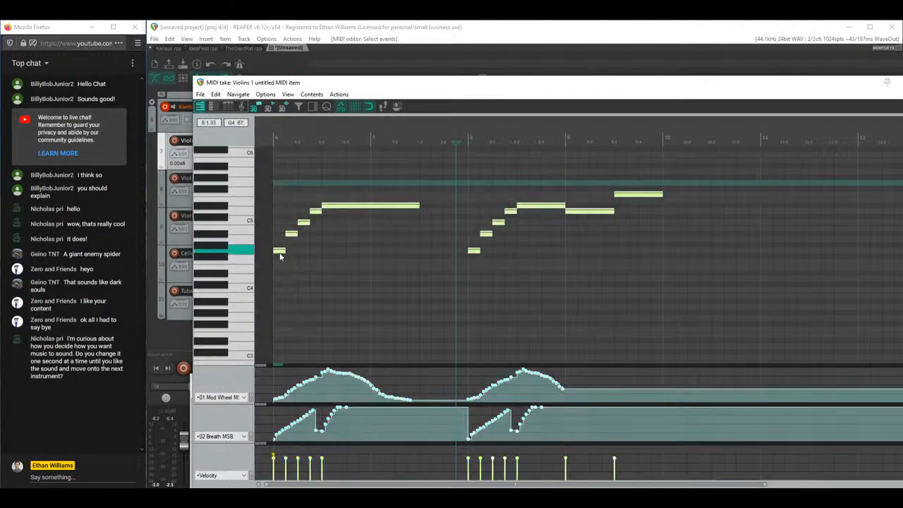
drag(279, 258, 670, 257)
scroll(389, 252, down, 3)
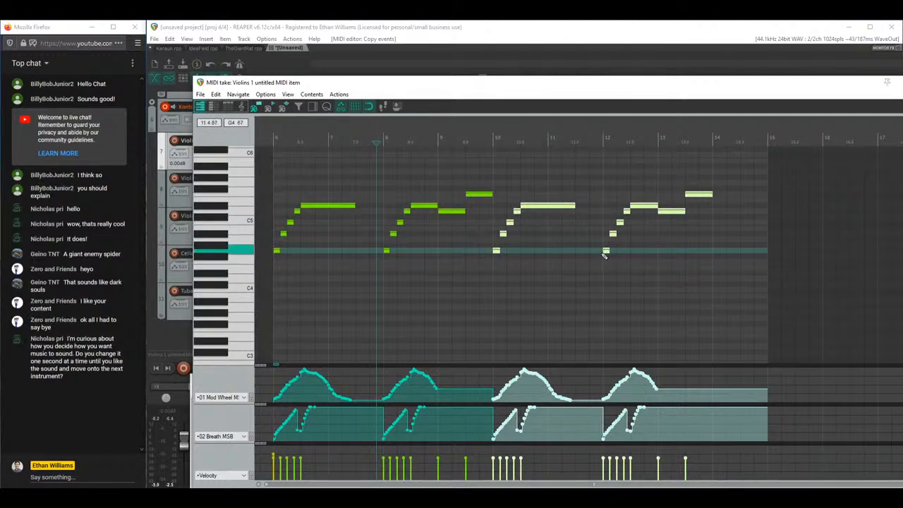
Step: Delete the copied D5 and F5 notes in bar 13, and play from just before bar 8
drag(663, 219, 723, 164)
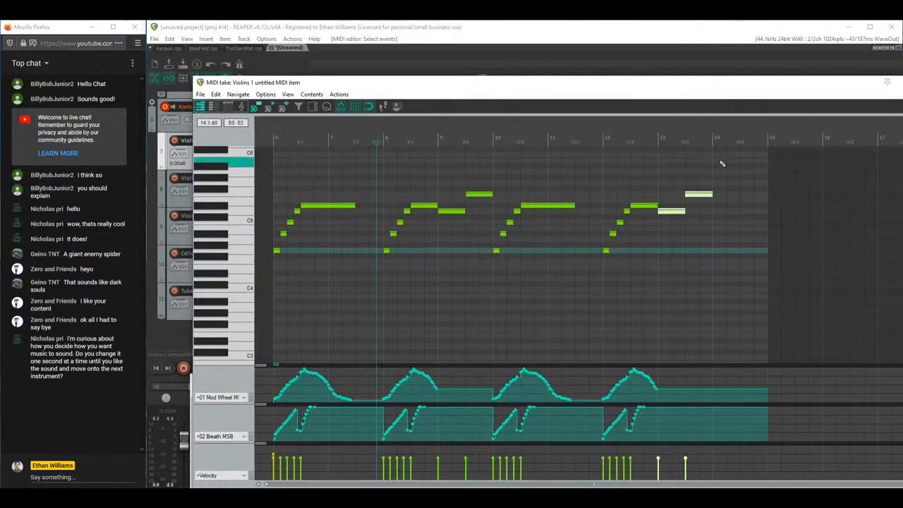
key(Delete)
key(space)
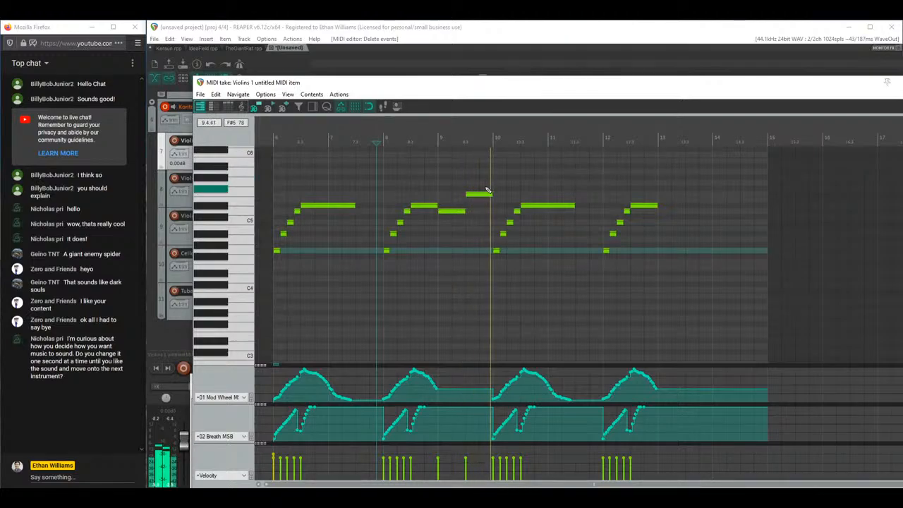
Step: Close the Violins 1 editor, open the long MIDI item on the Choirs track, and play it from bar 6
drag(494, 83, 360, 94)
click(816, 93)
scroll(535, 117, up, 5)
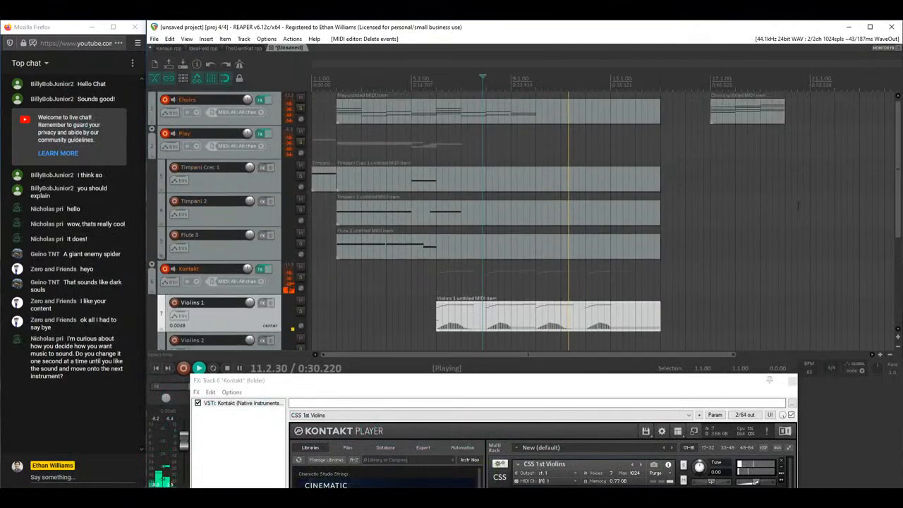
double_click(535, 117)
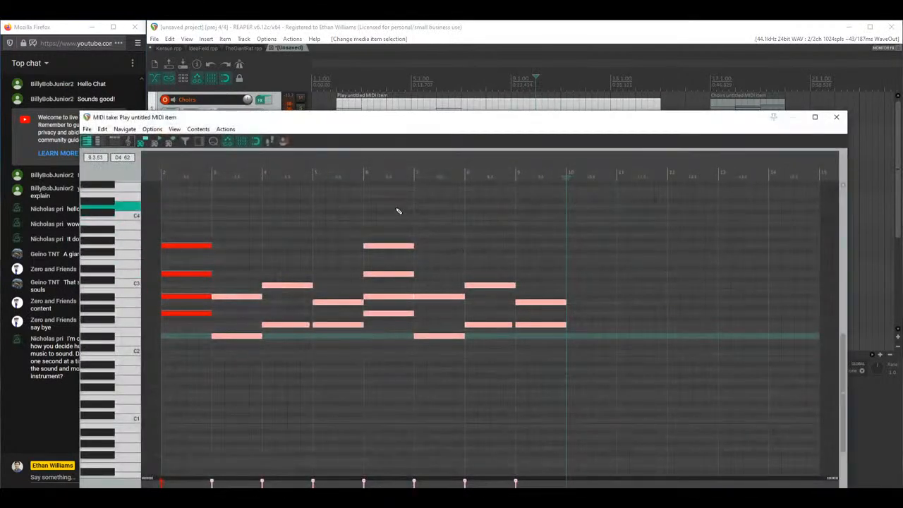
click(365, 219)
key(space)
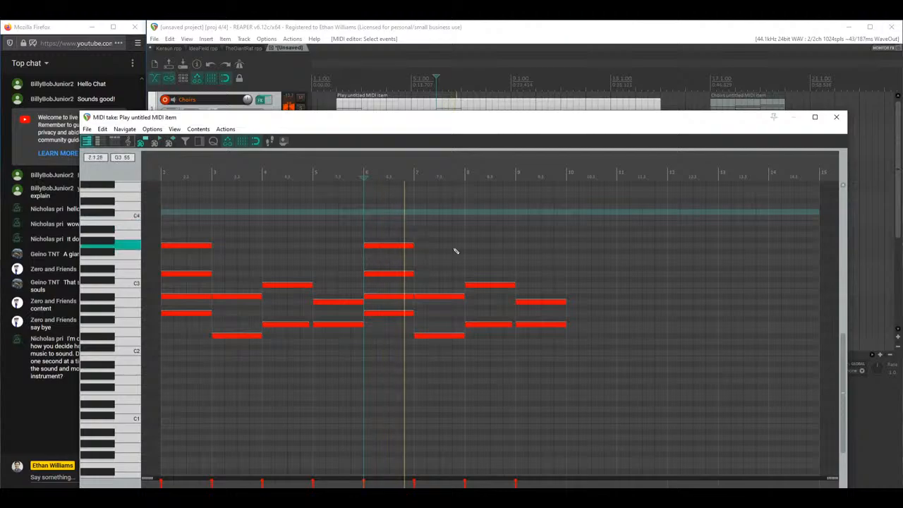
Step: Copy the choir chords of bars 6 to 9 so the copy starts at bar 10
drag(383, 224, 517, 325)
key(space)
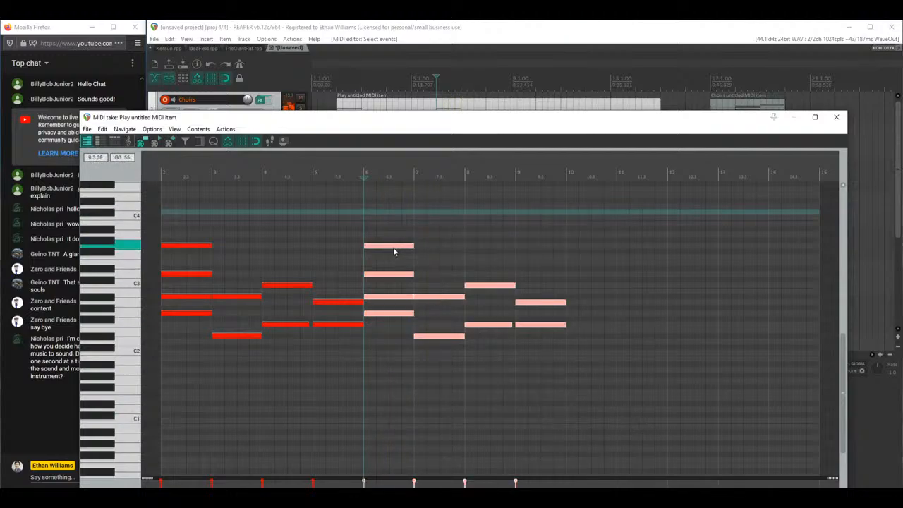
drag(390, 250, 591, 250)
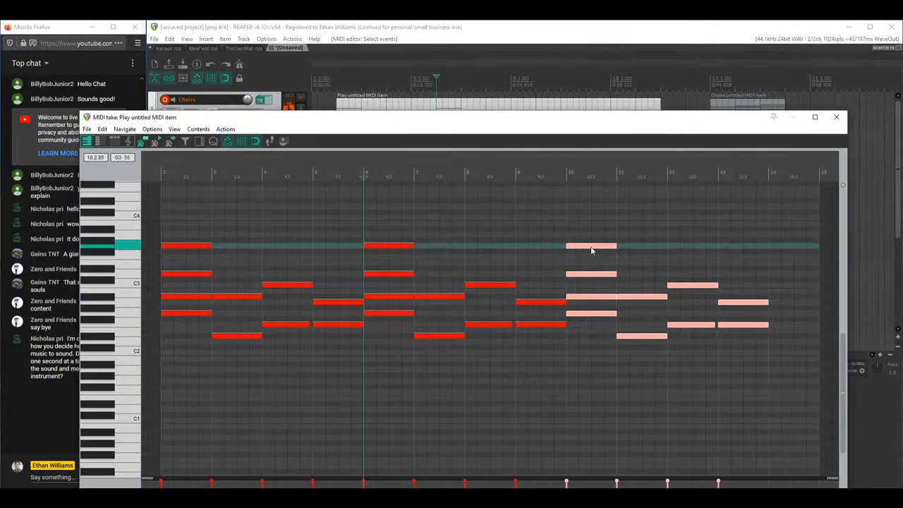
Step: Close the choir editor and extend the long MIDI items on the Choirs, timpani, flute and Violins 1 tracks to bar 19
click(843, 118)
drag(751, 112, 826, 117)
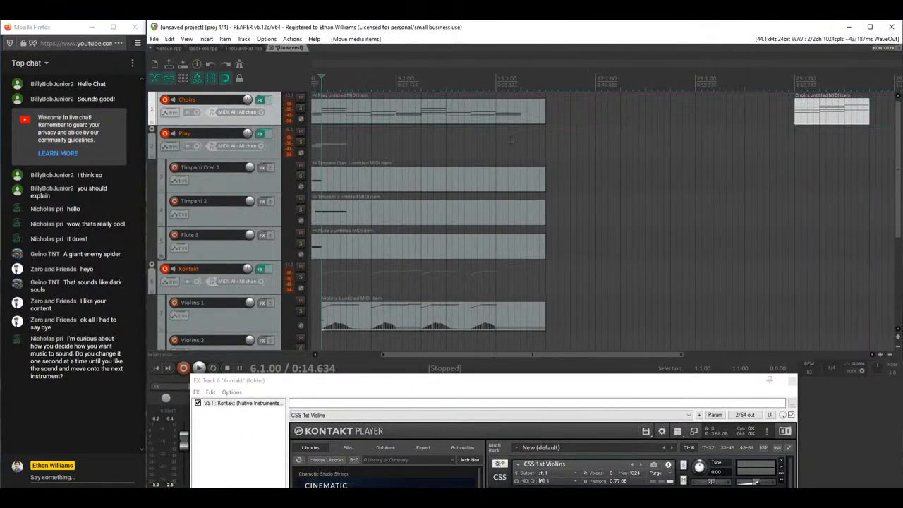
scroll(510, 141, down, 1)
drag(559, 109, 594, 111)
scroll(578, 226, down, 3)
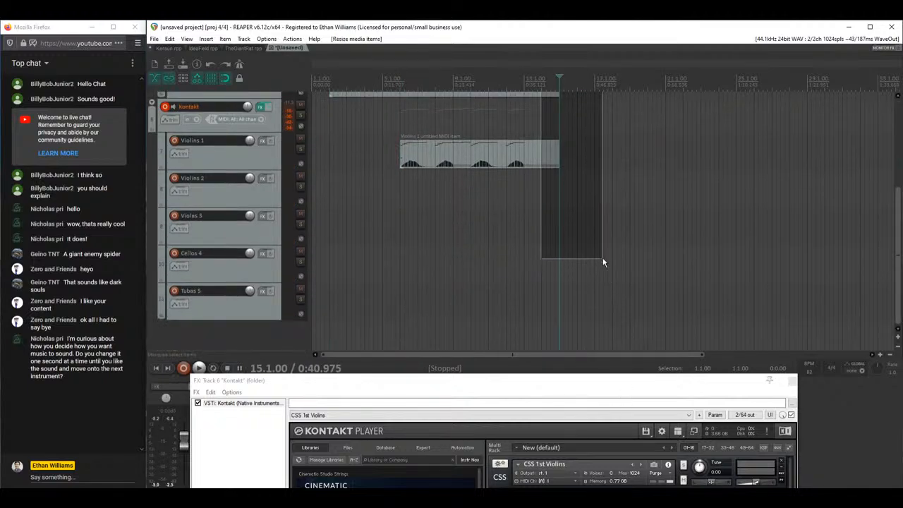
drag(559, 159, 594, 161)
scroll(899, 277, up, 3)
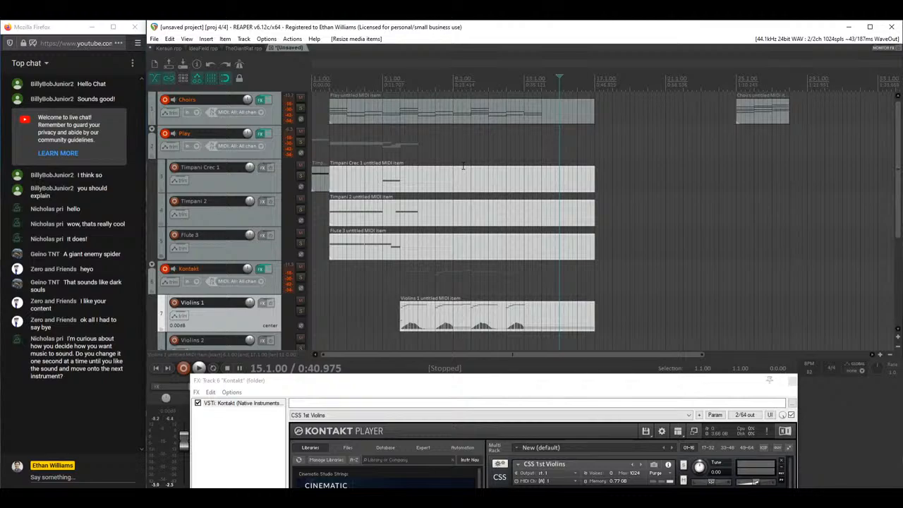
drag(597, 105, 629, 106)
drag(593, 179, 629, 181)
Step: Copy the choir chords of bars 10 to 13 so the copy starts at bar 14, and close the choir editor
click(524, 113)
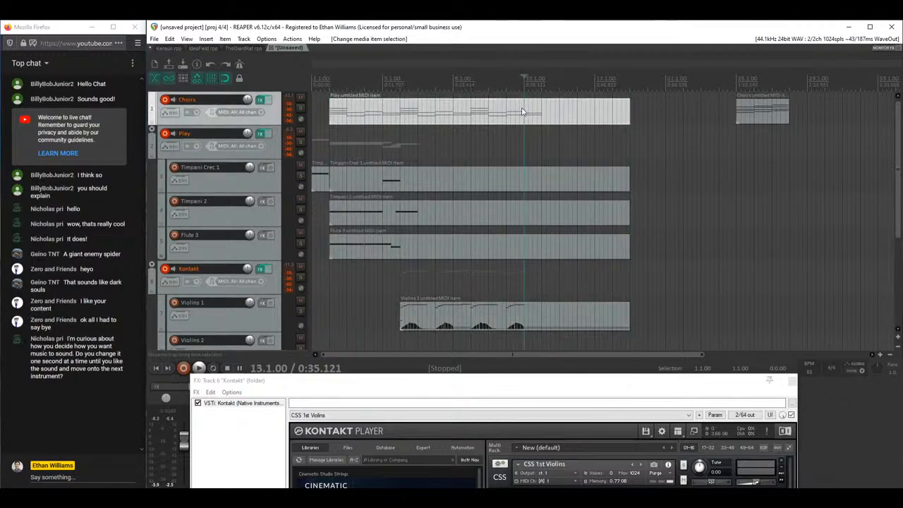
double_click(541, 115)
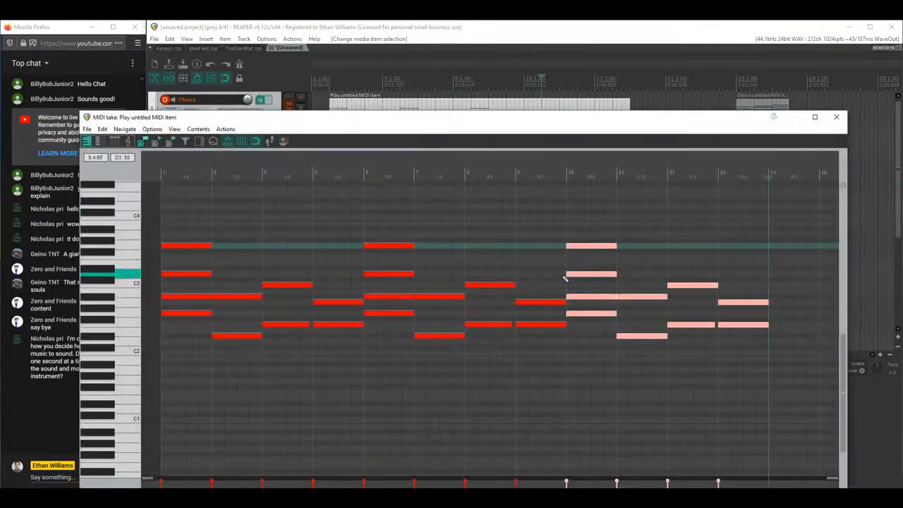
drag(577, 250, 785, 251)
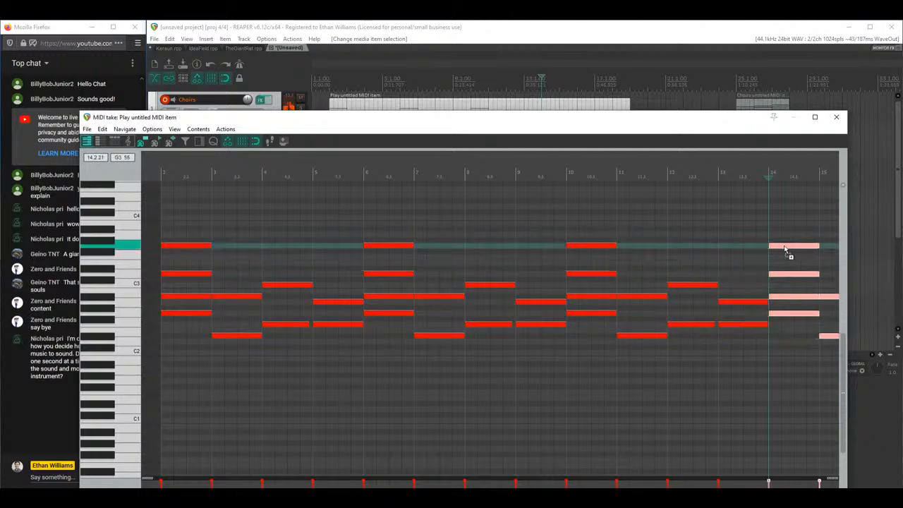
click(837, 117)
Step: Play the arrangement from bar 6, and open the Violins 1 MIDI item for editing
click(403, 138)
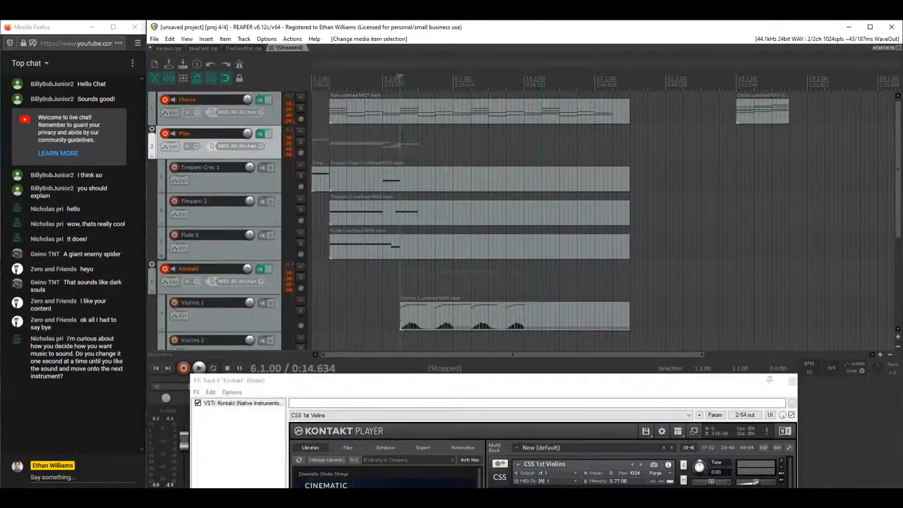
key(space)
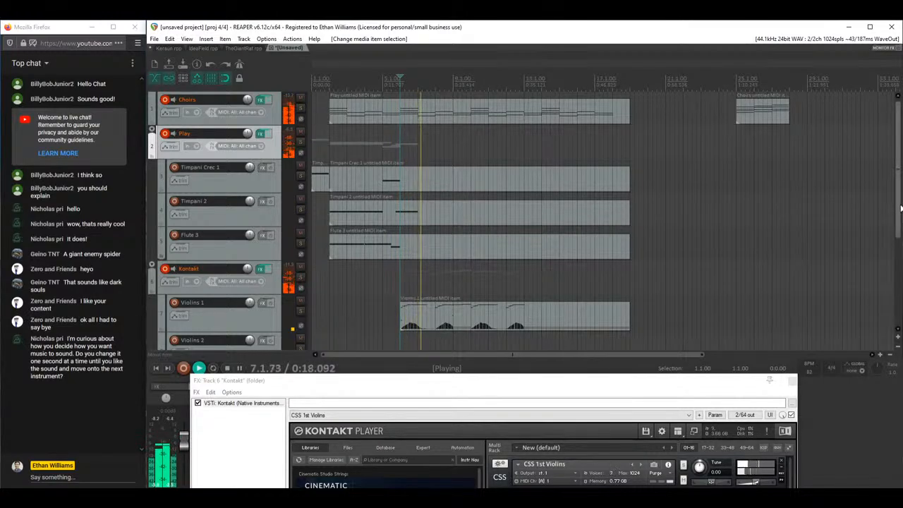
scroll(438, 254, down, 2)
double_click(437, 254)
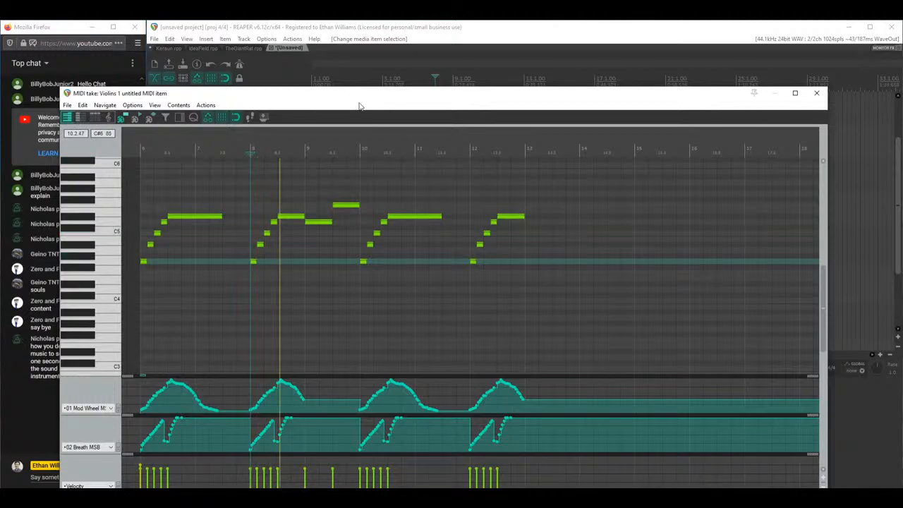
key(space)
scroll(344, 192, up, 3)
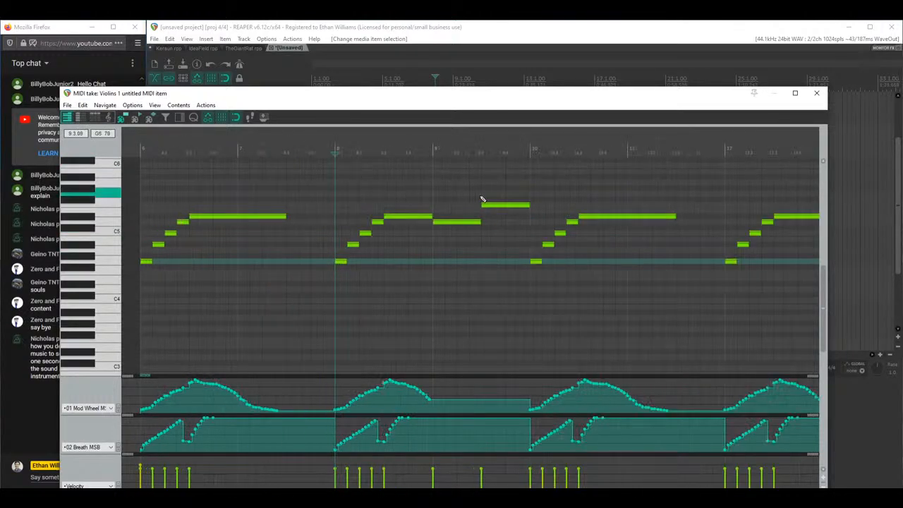
Step: Shorten the D#5 in bar 8 to an eighth note, start the following D5 right after it, and listen to the change
drag(421, 194, 497, 269)
drag(445, 236, 423, 217)
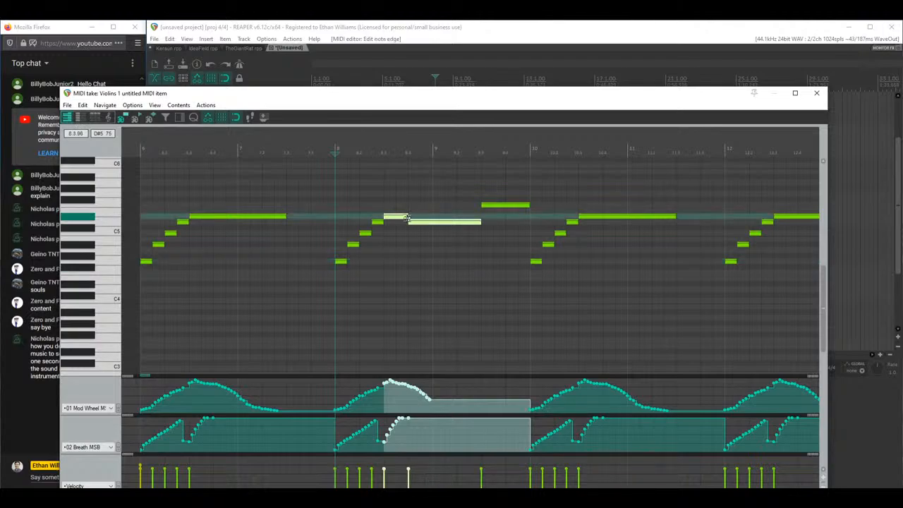
key(space)
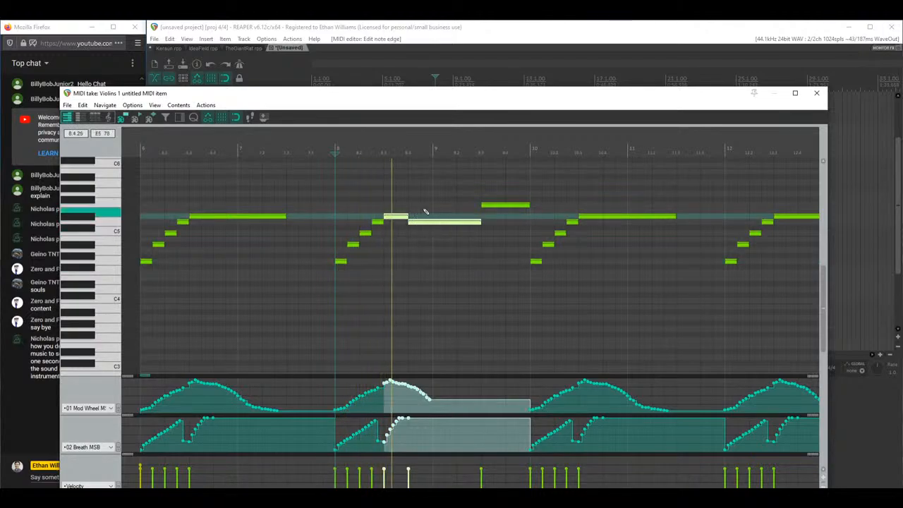
key(space)
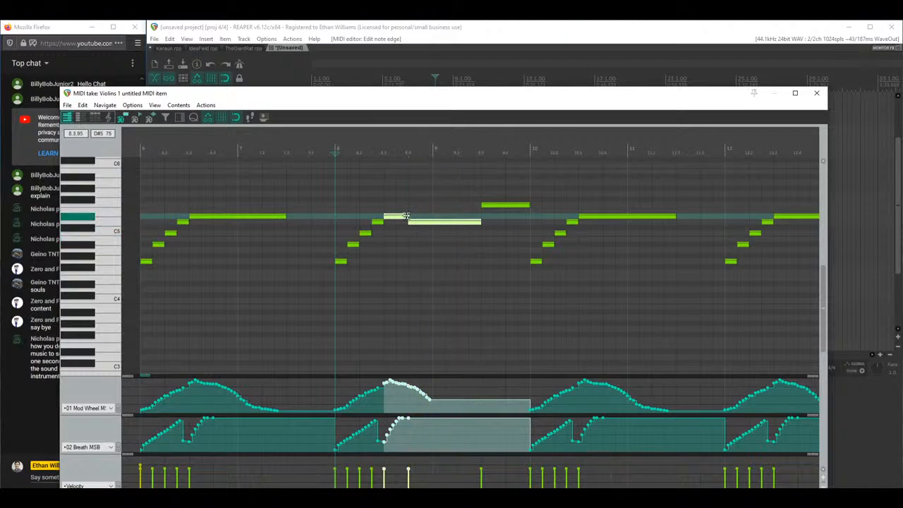
key(space)
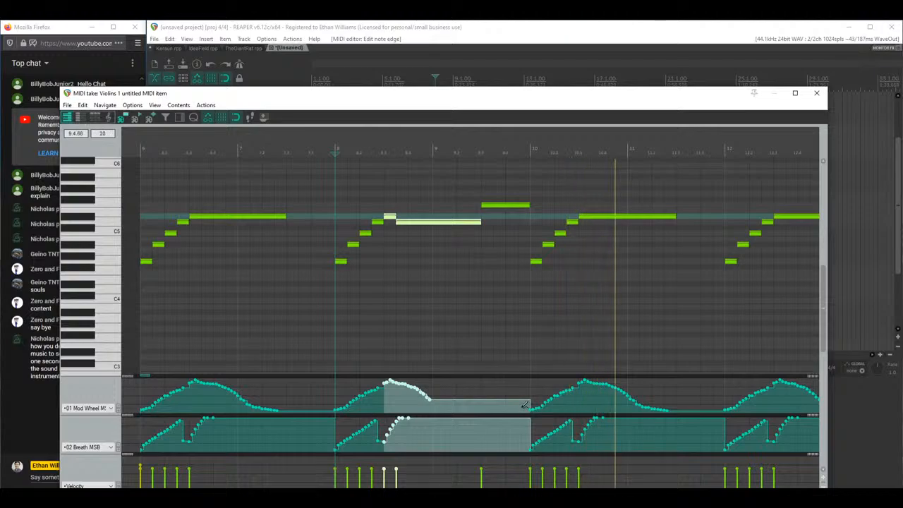
key(space)
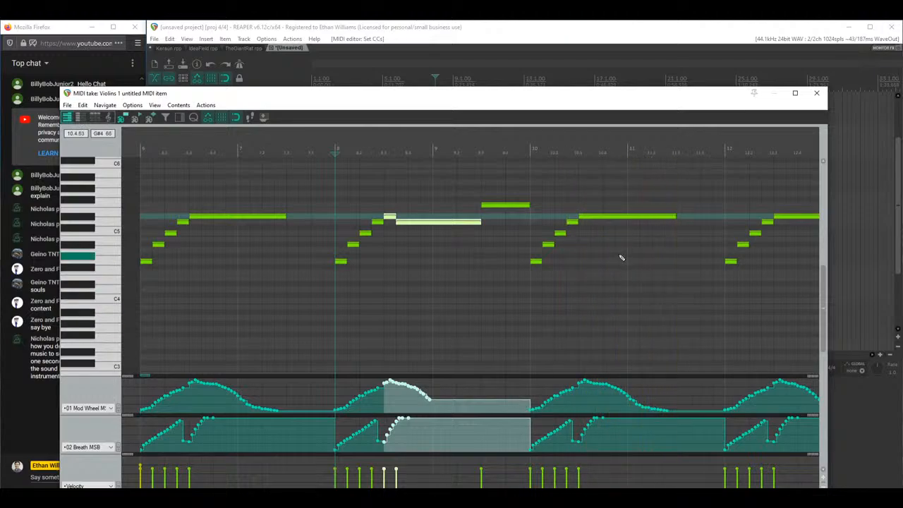
Step: Redraw the Violins 1 Mod Wheel curve as a gentle fade through bar 9 and a longer swell across bars 10 and 11
click(515, 408)
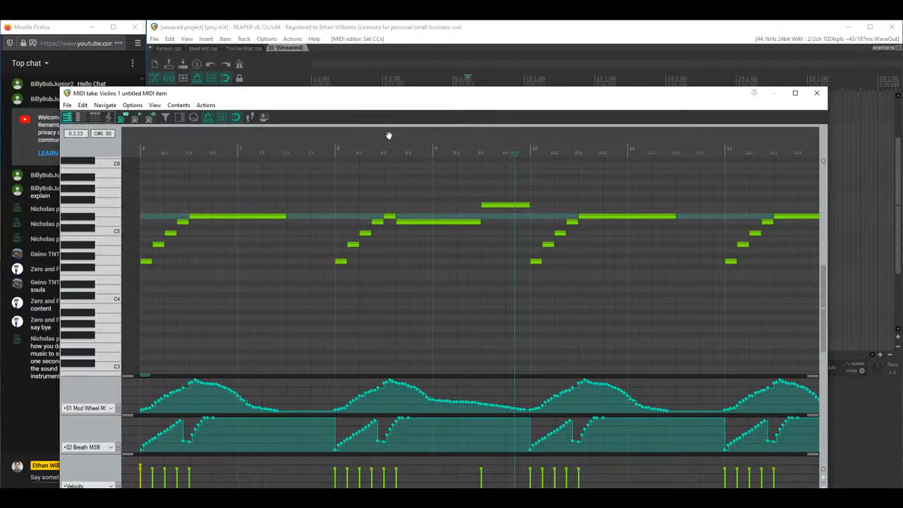
drag(375, 103, 430, 89)
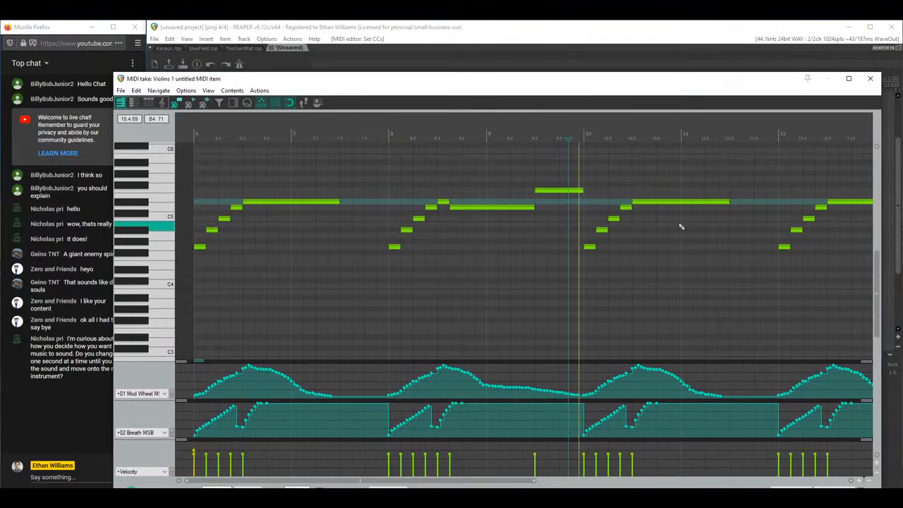
scroll(635, 271, down, 3)
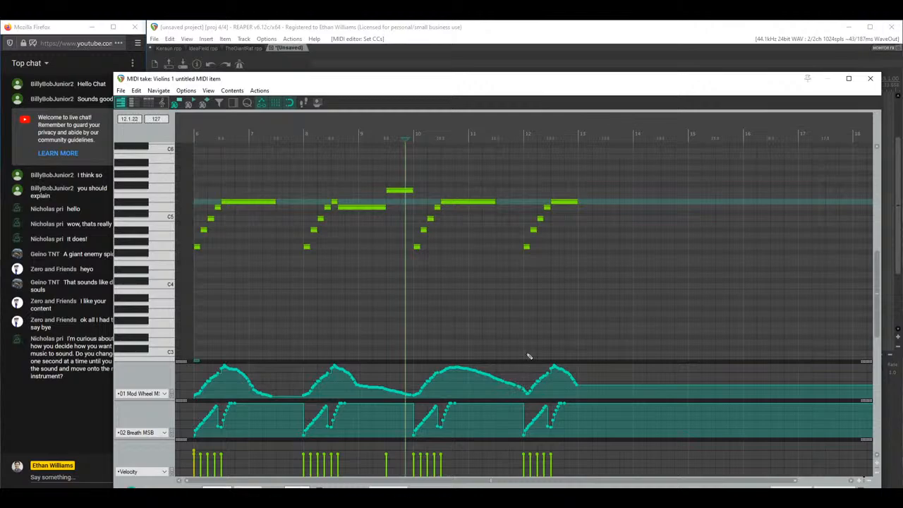
scroll(575, 296, up, 3)
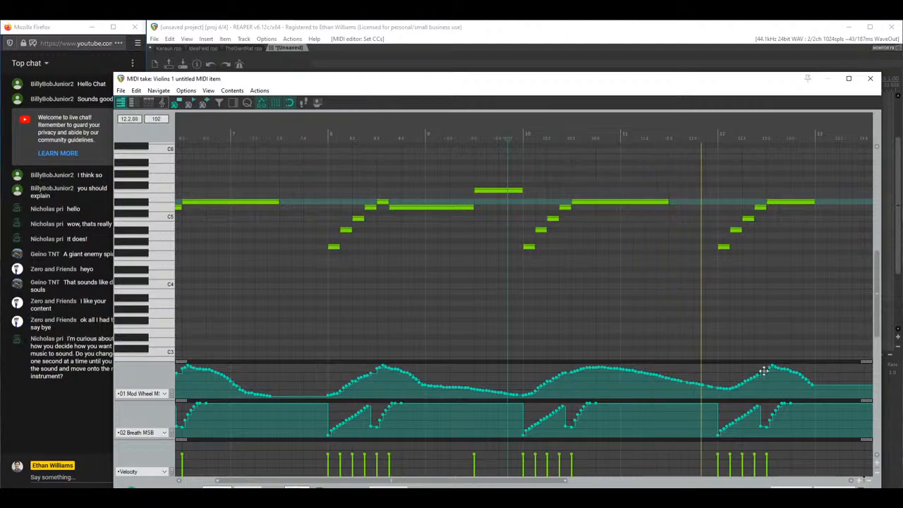
key(space)
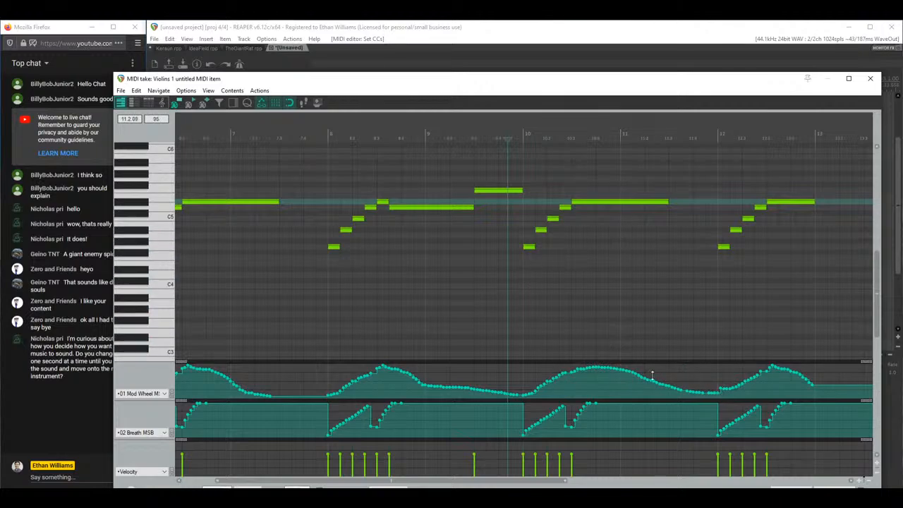
Step: Redraw the Breath curve across bars 10 and 11 as one gradual rise and fall, and play the passage
drag(596, 417, 585, 422)
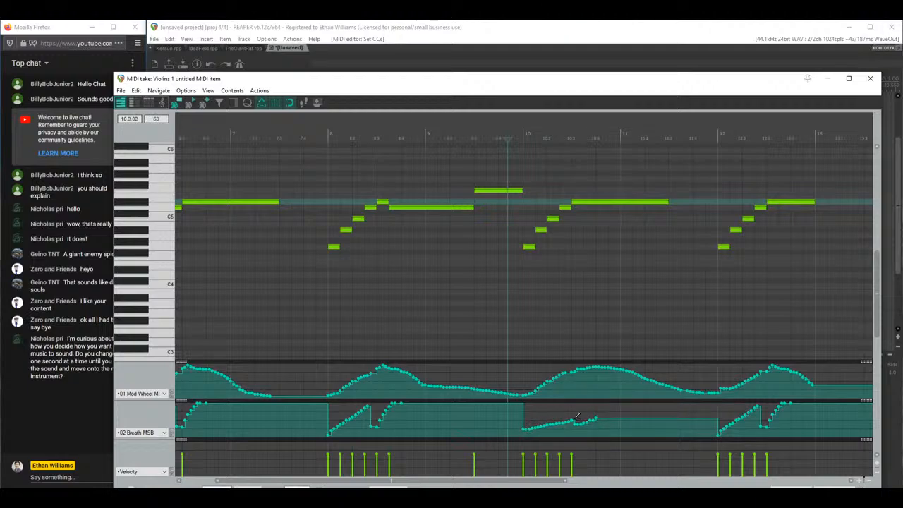
drag(595, 414, 625, 404)
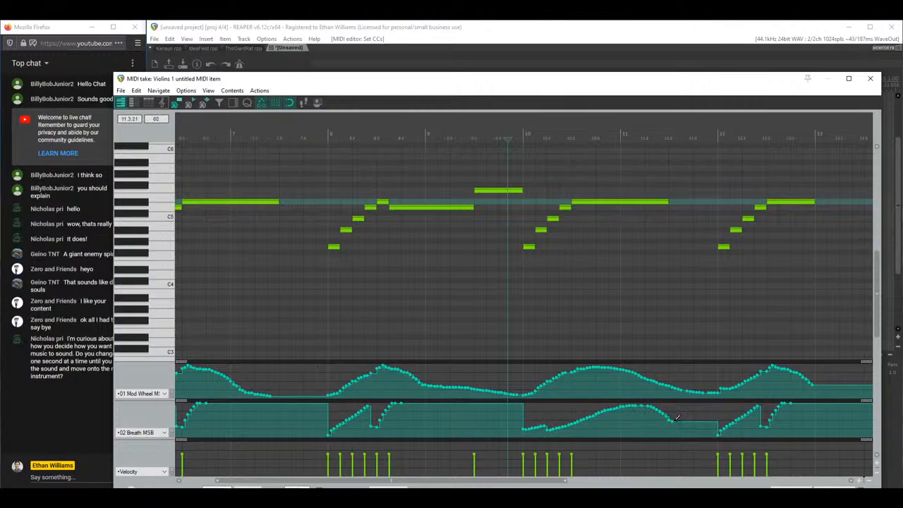
key(space)
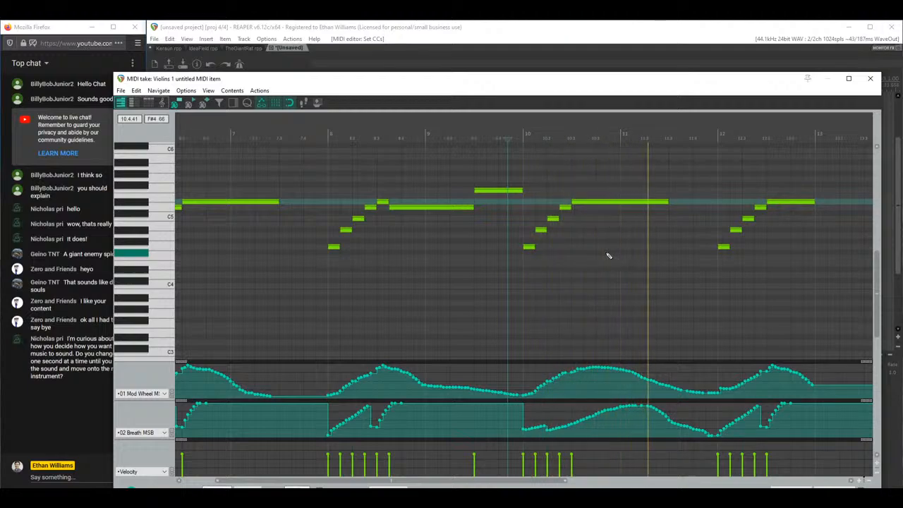
Step: Lengthen the held D#5 in bars 10 and 11 to the start of bar 12, and play from late in bar 9
drag(672, 201, 718, 204)
key(space)
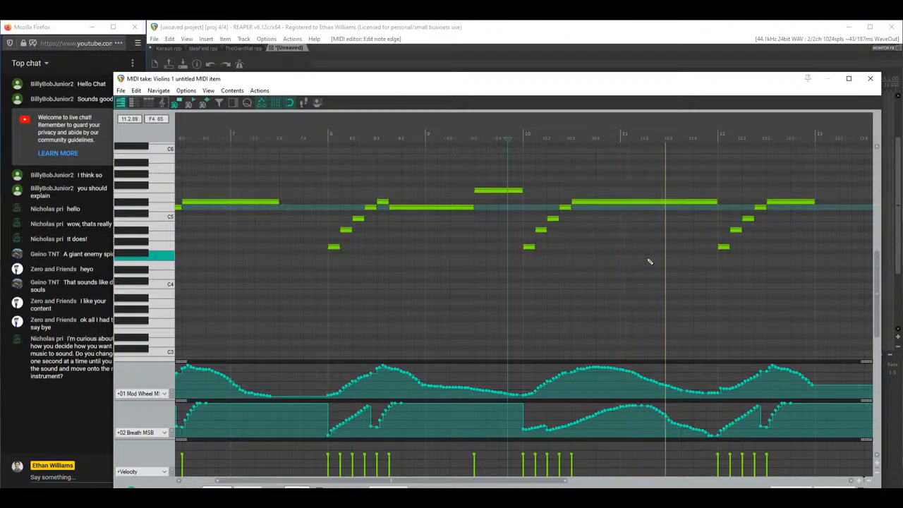
key(space)
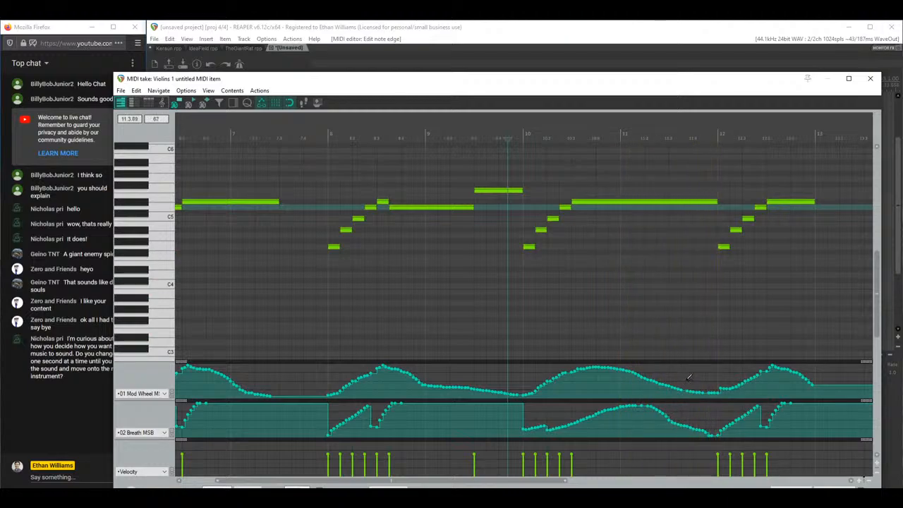
Step: Smooth the Breath curve from late bar 11 through bar 12, and flatten the Mod Wheel's descent into bar 12 during playback
mouse_move(688, 414)
mouse_down()
mouse_move(653, 411)
mouse_move(706, 428)
mouse_move(792, 403)
mouse_up()
key(space)
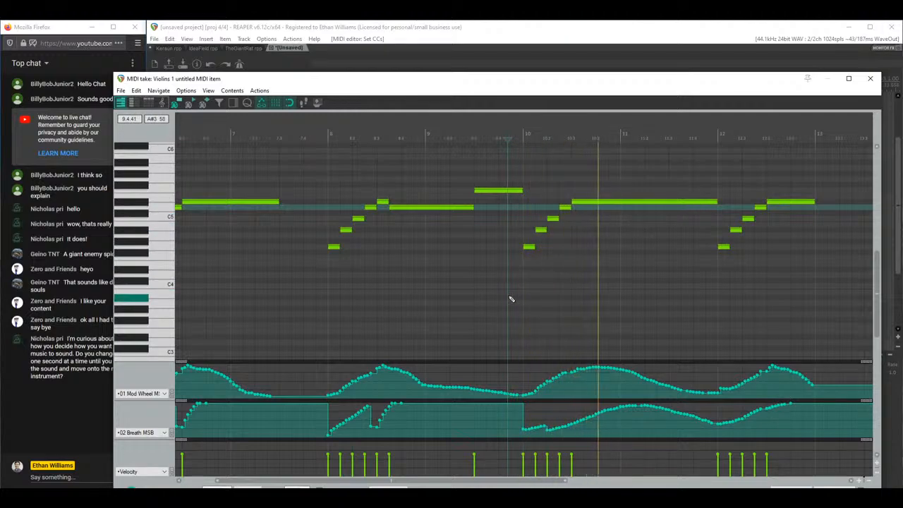
drag(623, 254, 423, 257)
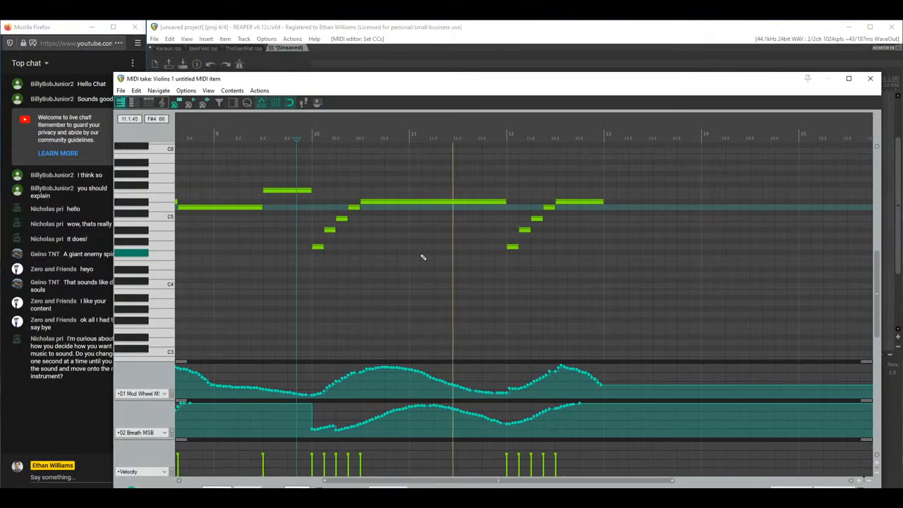
mouse_move(463, 384)
mouse_down()
mouse_move(443, 370)
mouse_move(508, 388)
mouse_up()
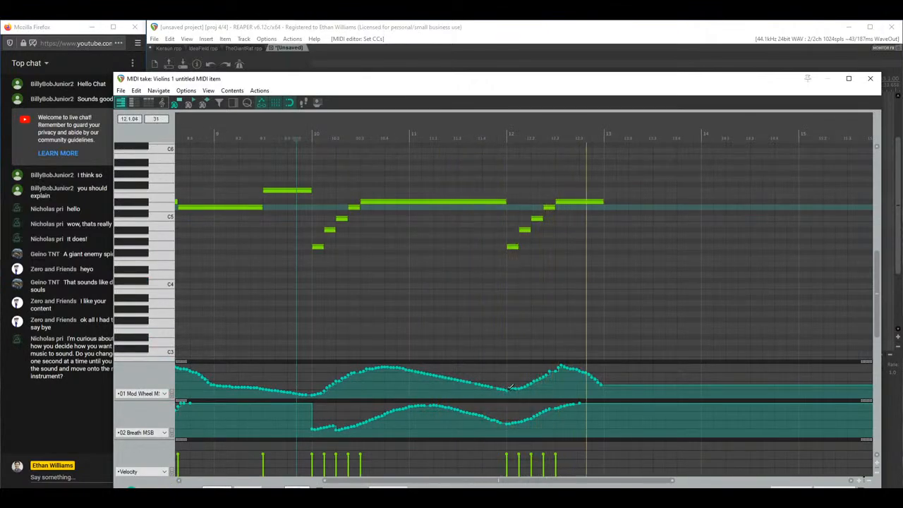
Step: Delete the G4 at the start of bar 12 and extend the held D#5 over its place
key(space)
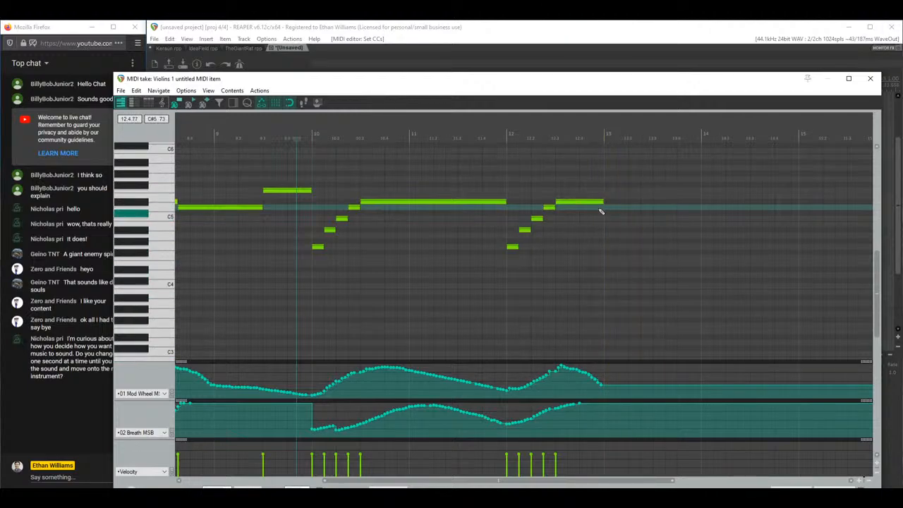
double_click(512, 247)
drag(511, 207, 520, 207)
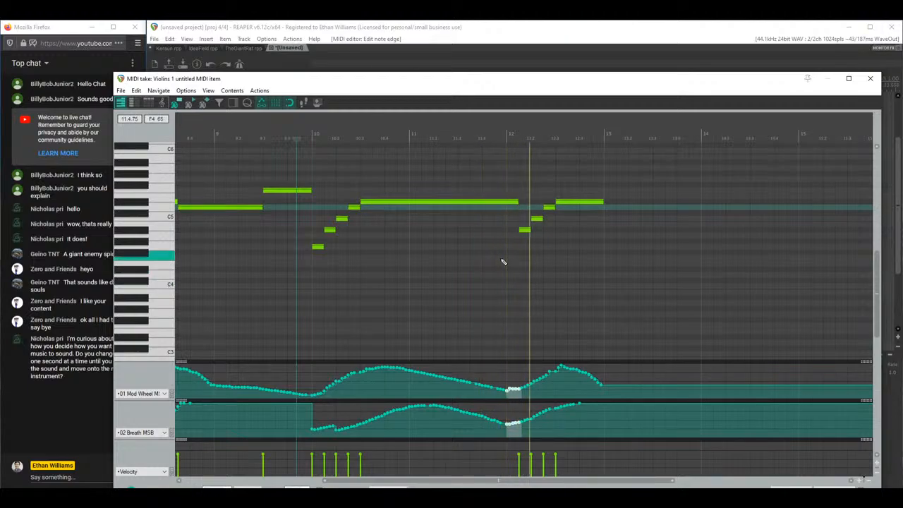
Step: Add a D5 from beat 4 of bar 12 to beat 2 of bar 13, and play from late in bar 11
click(594, 205)
mouse_move(594, 205)
mouse_down()
mouse_move(564, 204)
mouse_move(584, 213)
mouse_move(637, 207)
mouse_move(628, 207)
mouse_up()
click(494, 177)
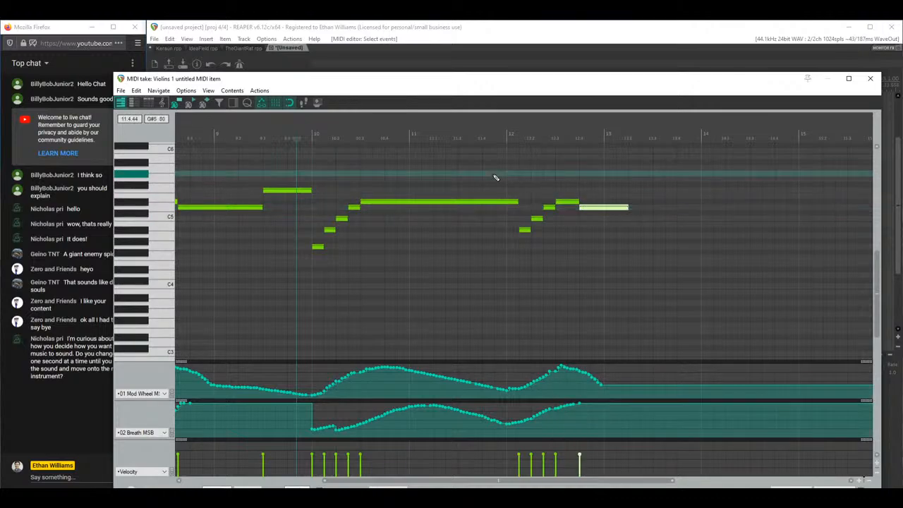
key(space)
key(space)
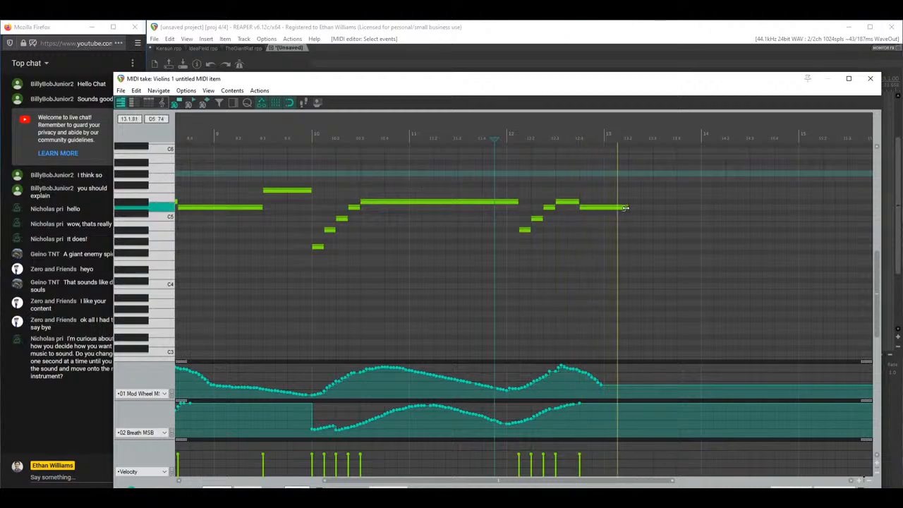
Step: Add a short F5 at beat 2 of bar 13 followed by a D5 held to bar 14, and play the phrase
key(space)
drag(629, 191, 705, 210)
key(space)
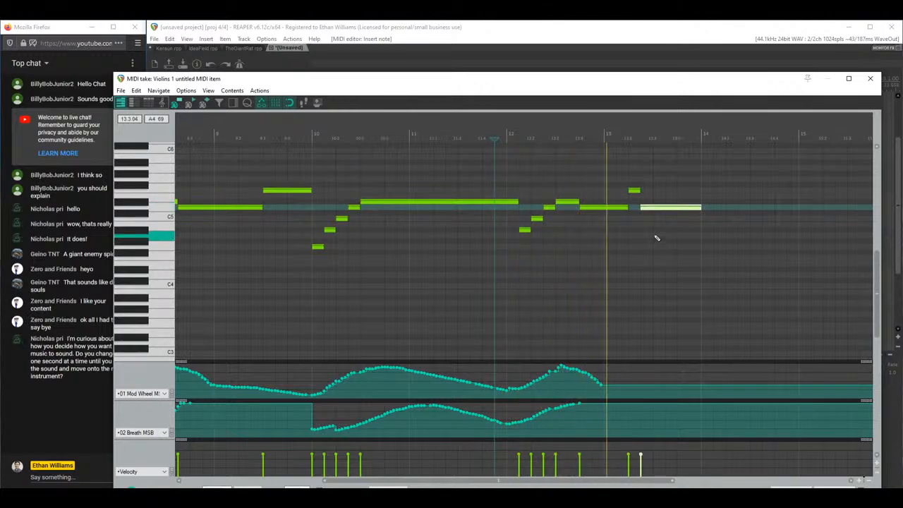
Step: Shorten bar 12's last D#5 to an eighth note, lengthen the following D5 both ways, and shift the F5 and final D5 later by an eighth
click(600, 207)
drag(581, 207, 563, 202)
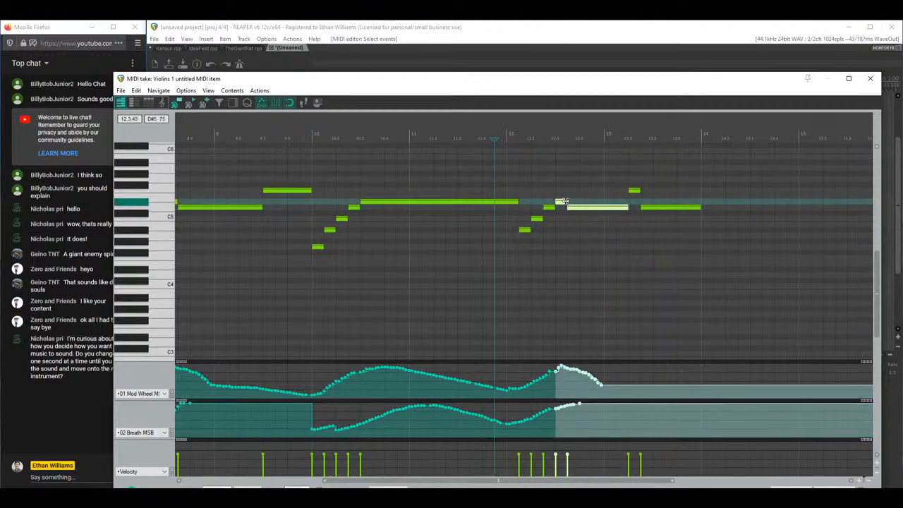
click(635, 190)
mouse_move(635, 194)
mouse_down()
mouse_move(647, 193)
mouse_move(628, 207)
mouse_move(637, 207)
mouse_up()
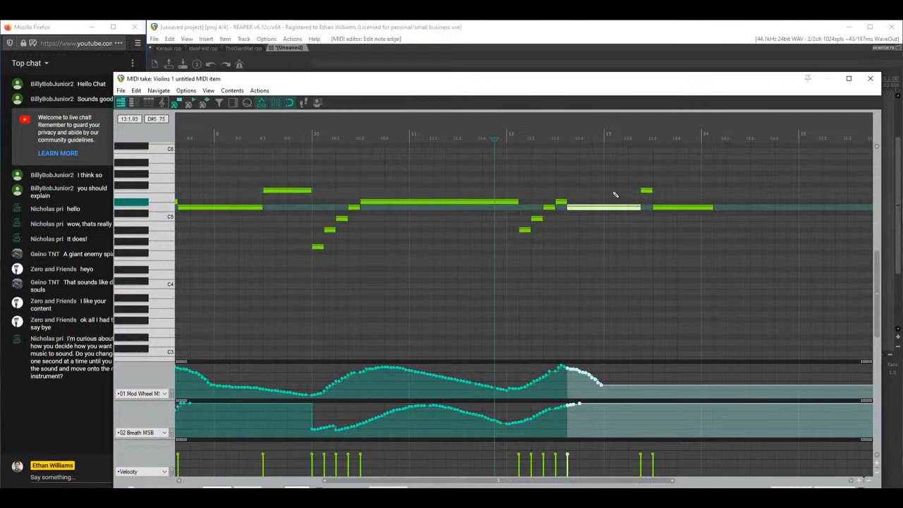
Step: Shift the final D5 in bar 13 earlier so it starts halfway through the F5, and play from late in bar 12
click(596, 180)
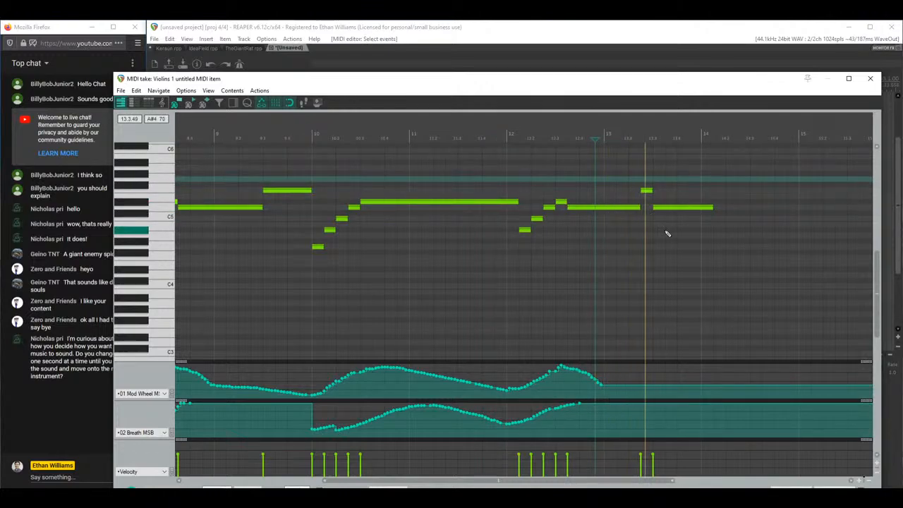
drag(707, 206, 643, 218)
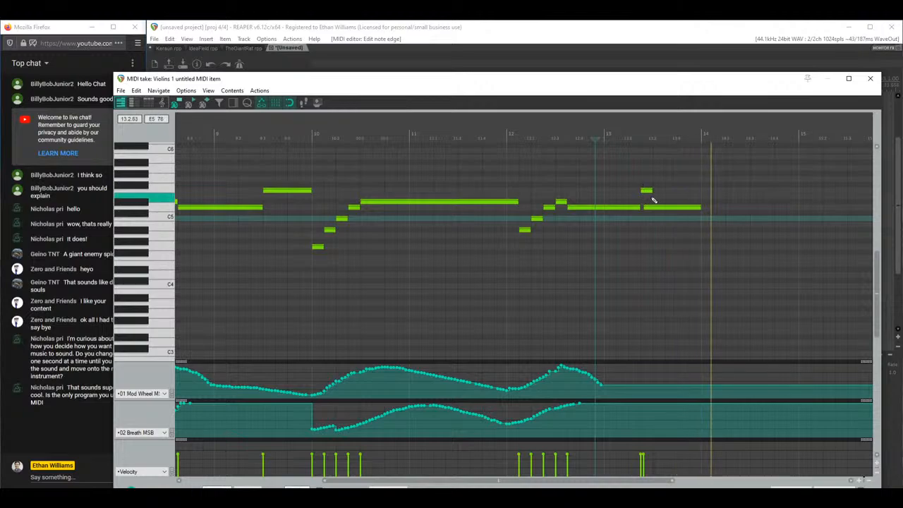
key(space)
scroll(703, 196, up, 2)
click(617, 209)
drag(617, 209, 620, 209)
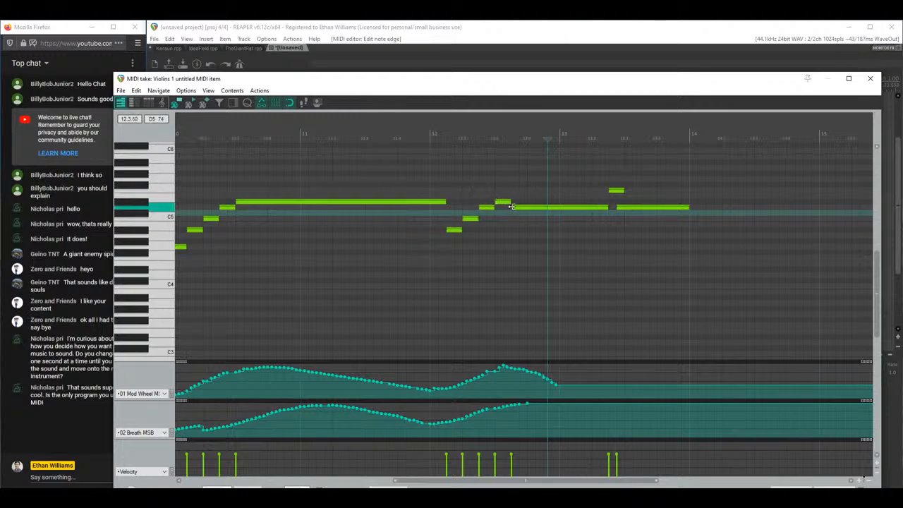
Step: Start bar 12's long D5 slightly earlier to overlap the preceding D#5, and place the edit cursor at 12.1.50
drag(512, 208, 507, 209)
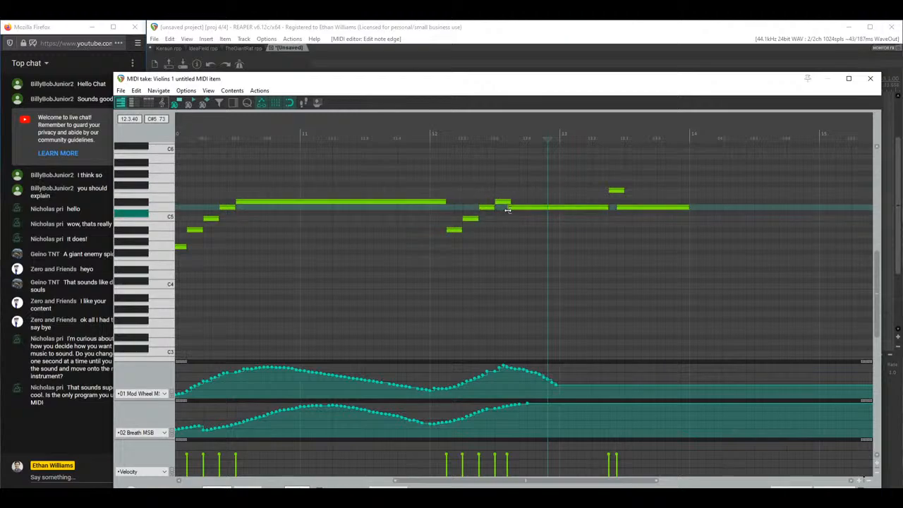
click(447, 187)
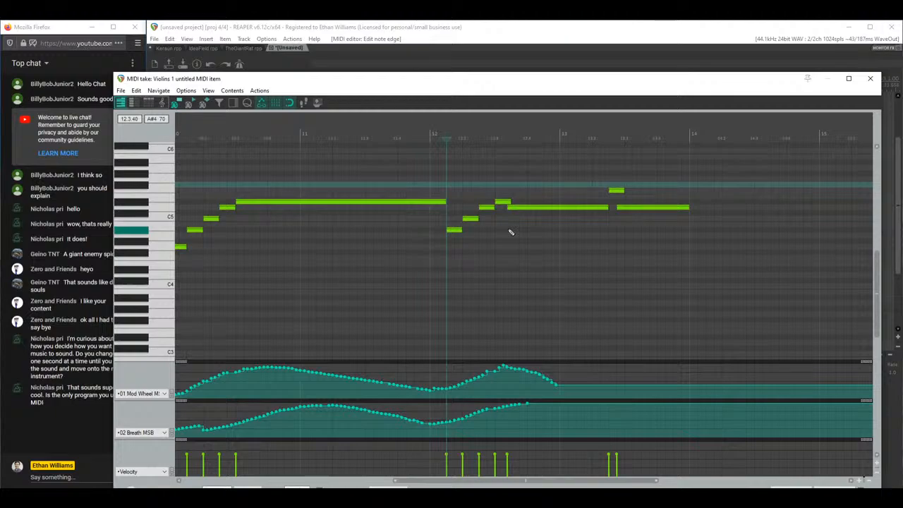
scroll(541, 205, up, 4)
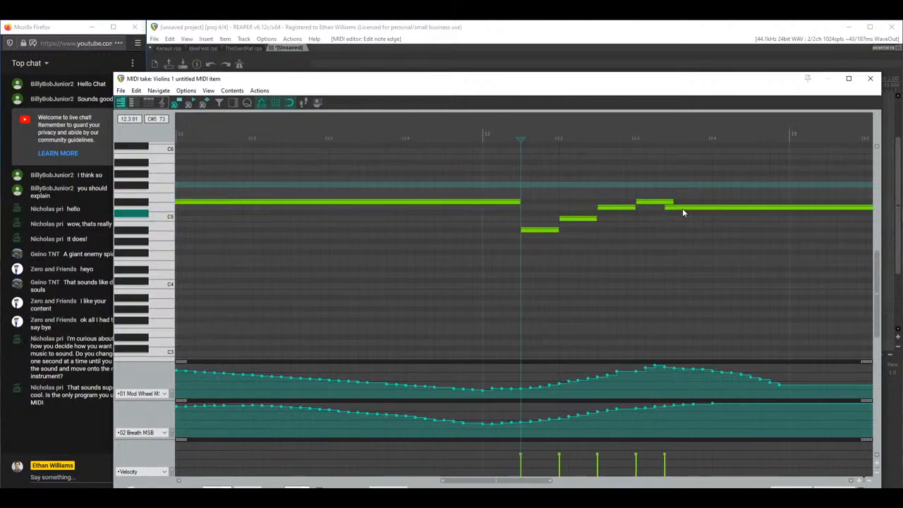
drag(668, 208, 666, 210)
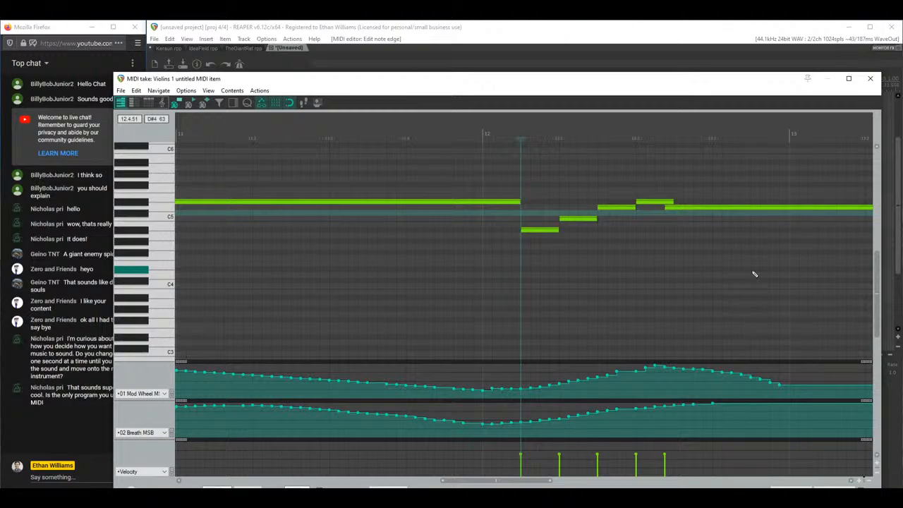
Step: Examine the controller and portamento settings of CSS 1st Violins in Kontakt, and return to the Violins 1 notes
drag(352, 84, 575, 203)
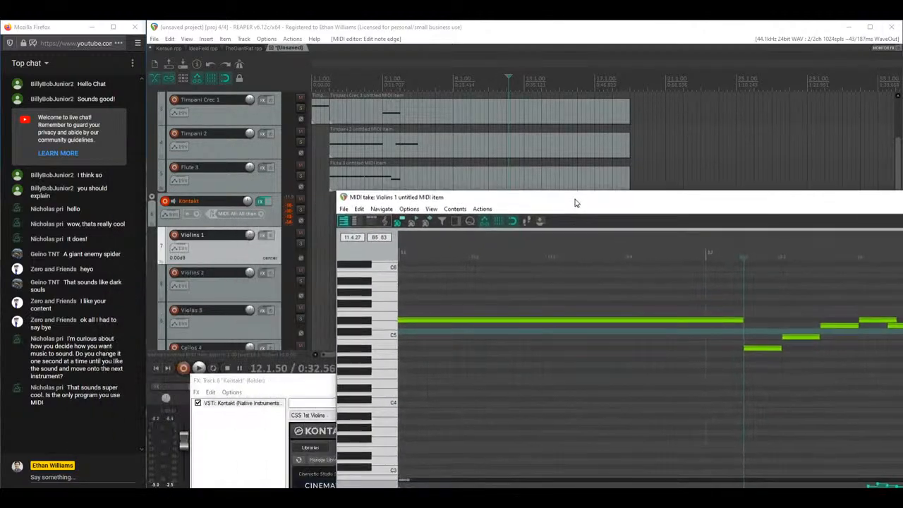
click(264, 203)
click(265, 203)
drag(330, 385, 326, 103)
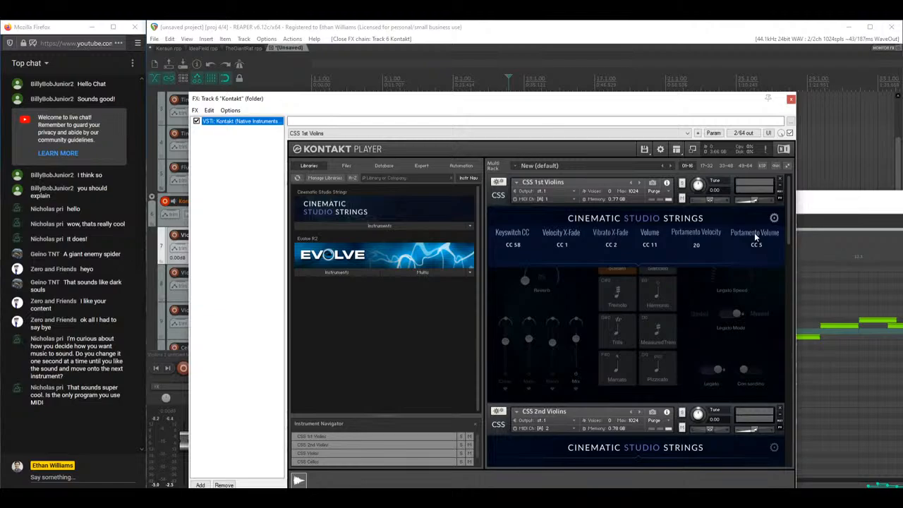
drag(551, 100, 516, 96)
double_click(812, 381)
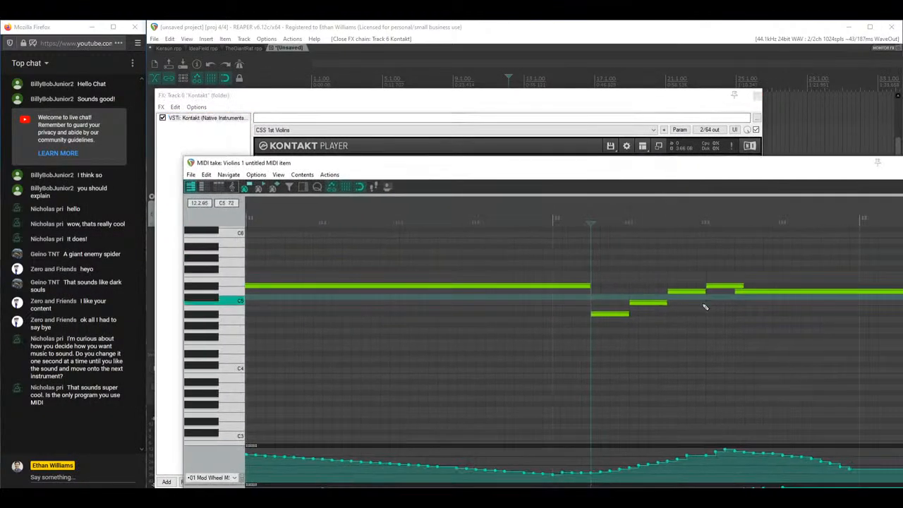
Step: Extend the start of bar 12's long D5 back to the middle of the overlapping D#5, and play the phrase
key(space)
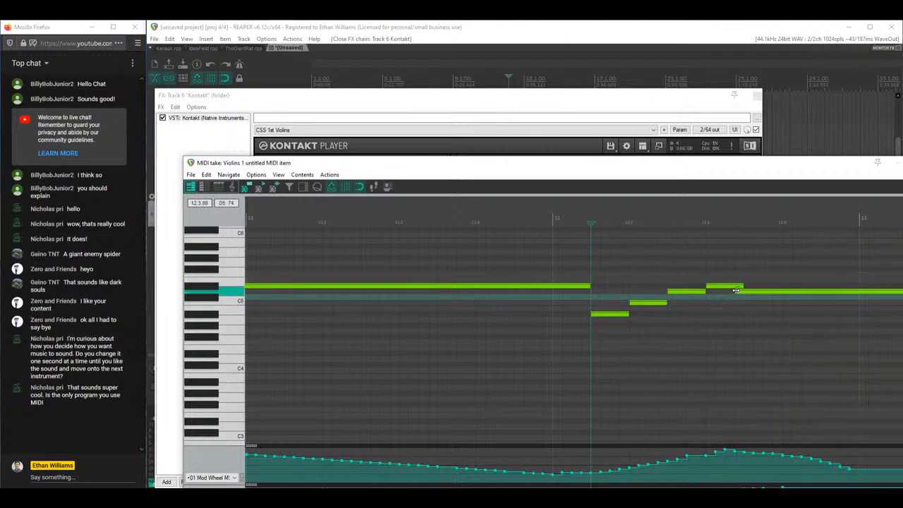
drag(736, 290, 725, 291)
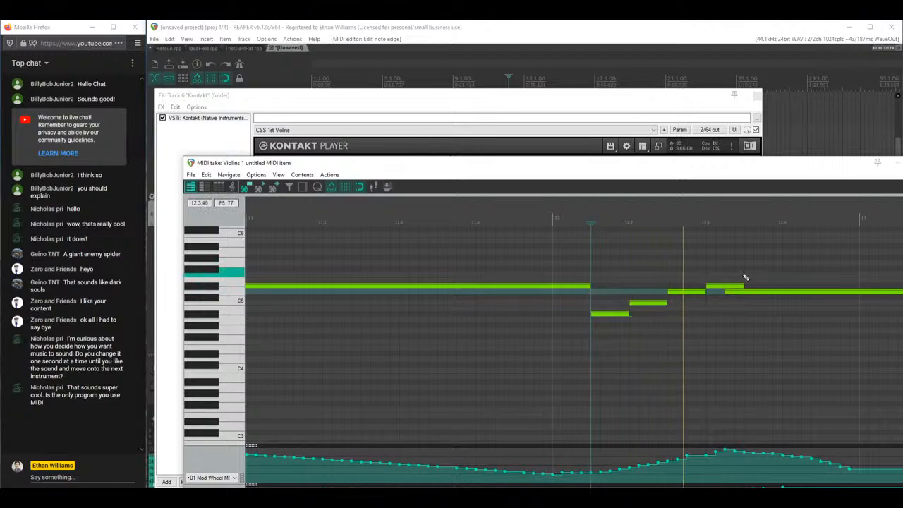
scroll(746, 278, down, 2)
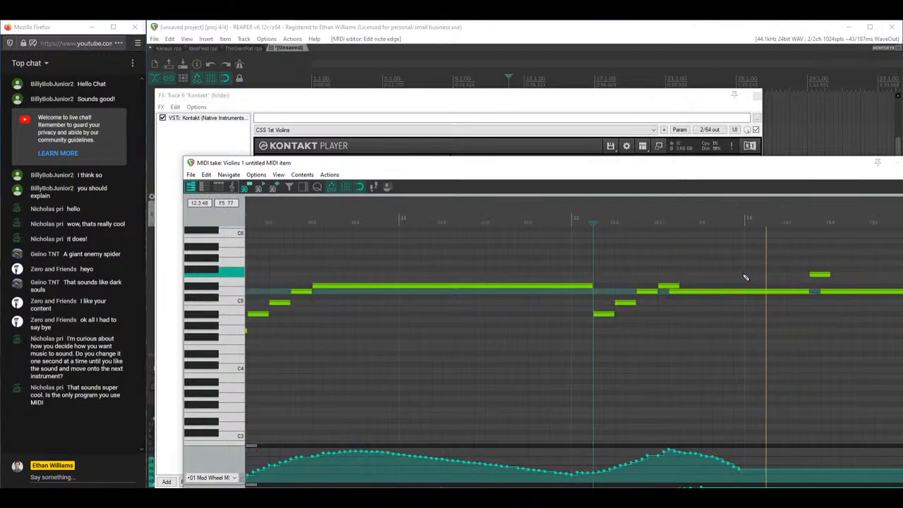
scroll(751, 286, down, 2)
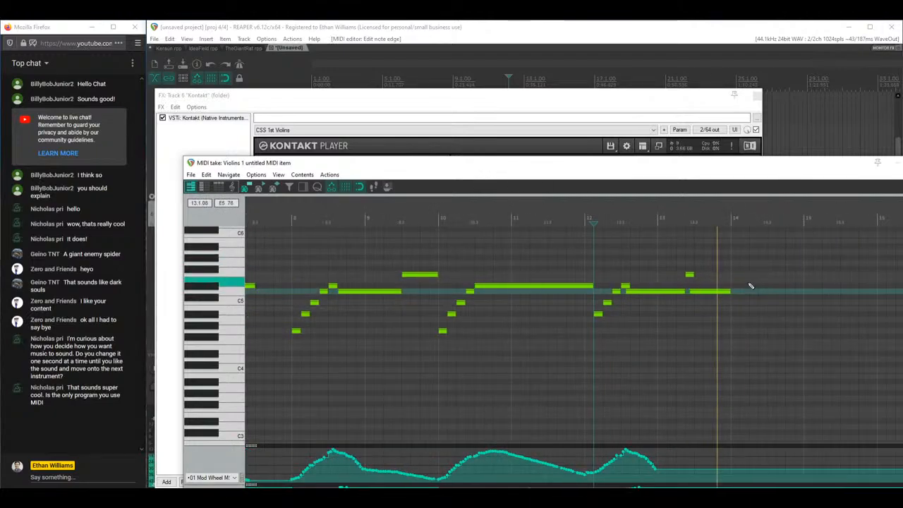
Step: Close the Violins 1 MIDI editor and the Kontakt effects window
drag(685, 169, 641, 92)
click(893, 87)
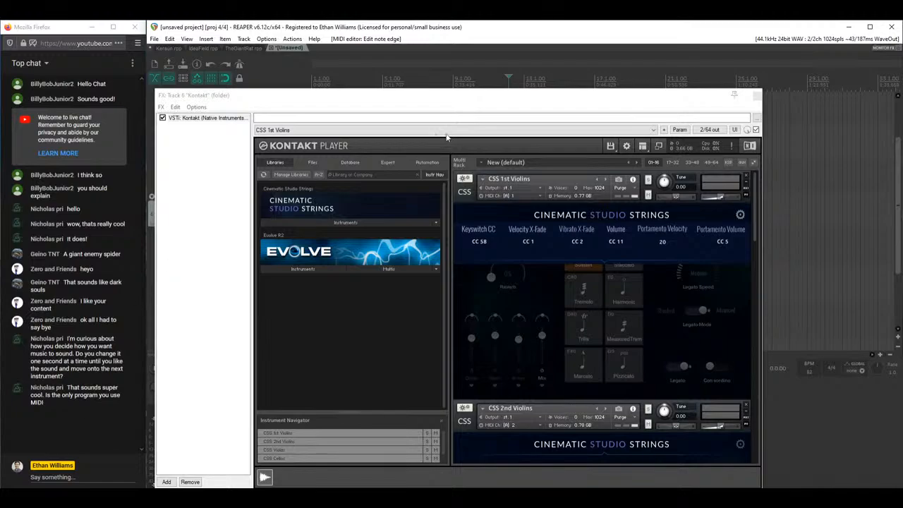
drag(683, 101, 729, 303)
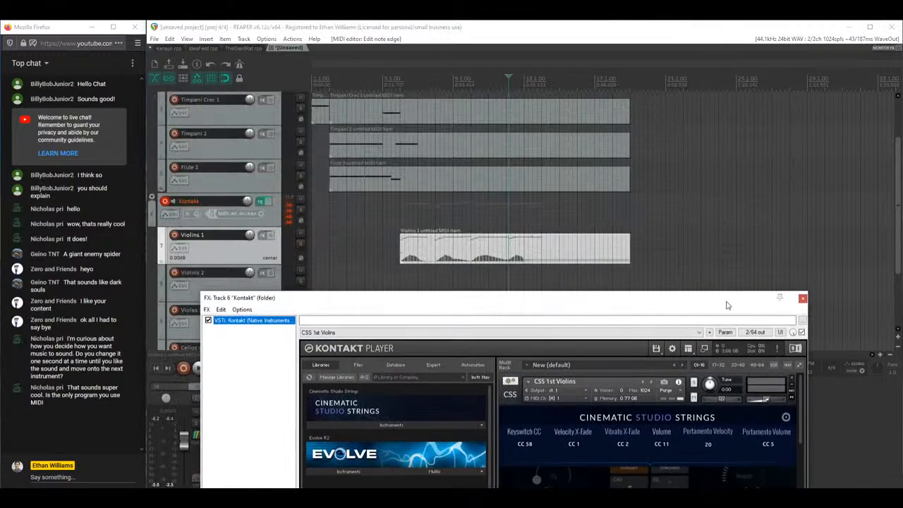
click(803, 299)
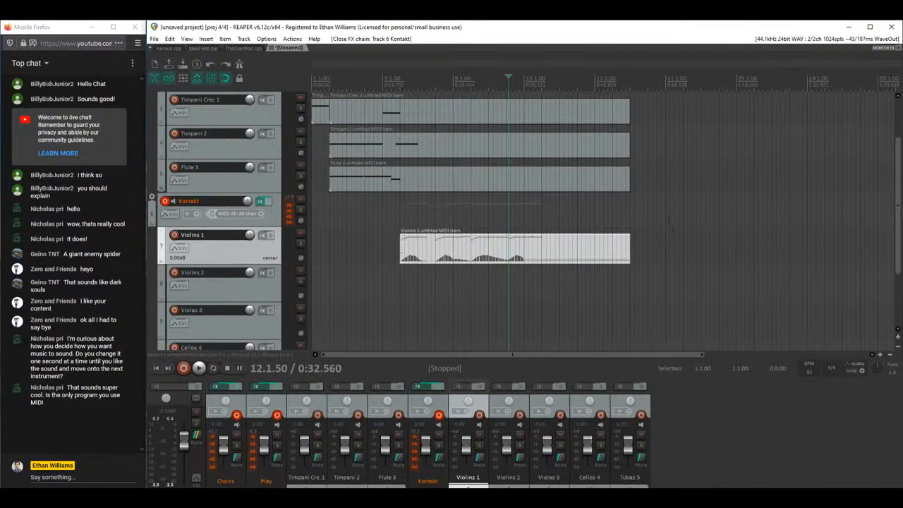
Step: Place the edit cursor at bar 19 and draw an empty MIDI item on Timpani 2 from bar 19 to bar 28
scroll(899, 164, up, 2)
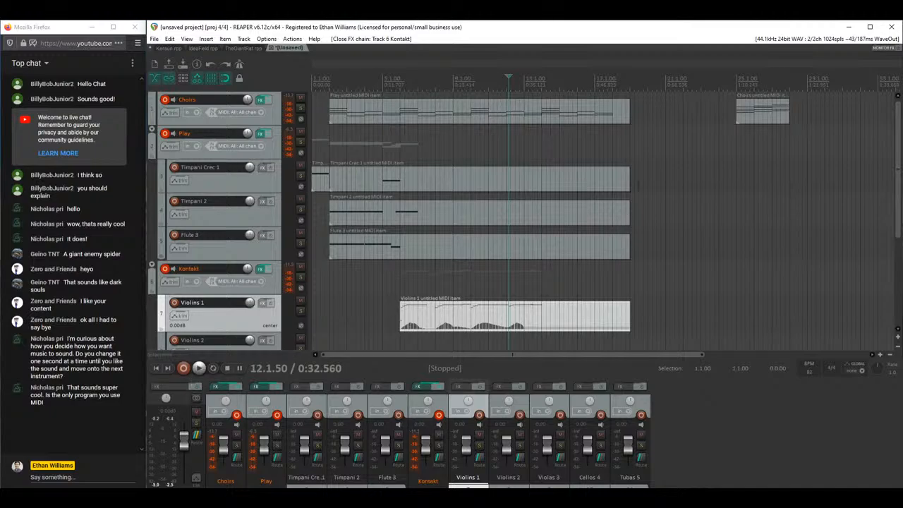
click(638, 182)
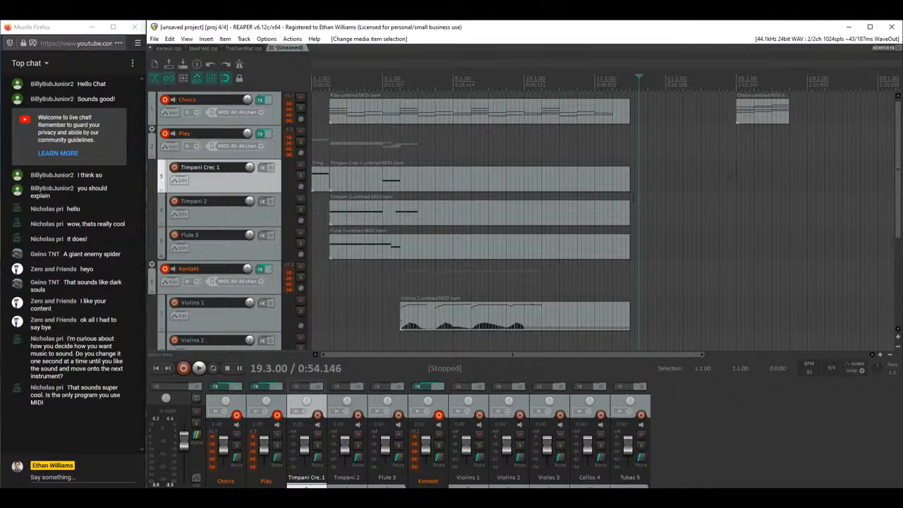
click(632, 199)
scroll(532, 189, down, 3)
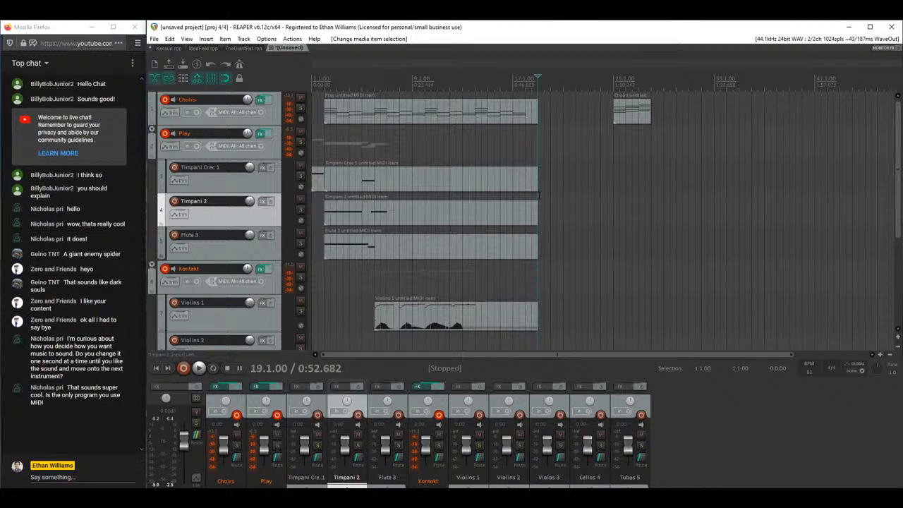
drag(647, 219, 650, 218)
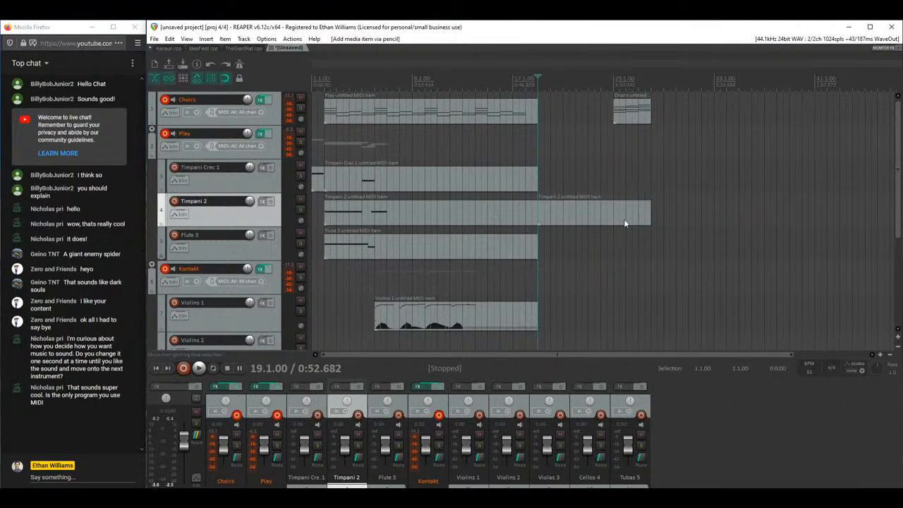
Step: Open the empty Timpani 2 item for MIDI editing and set its channel to Channel 2
double_click(544, 221)
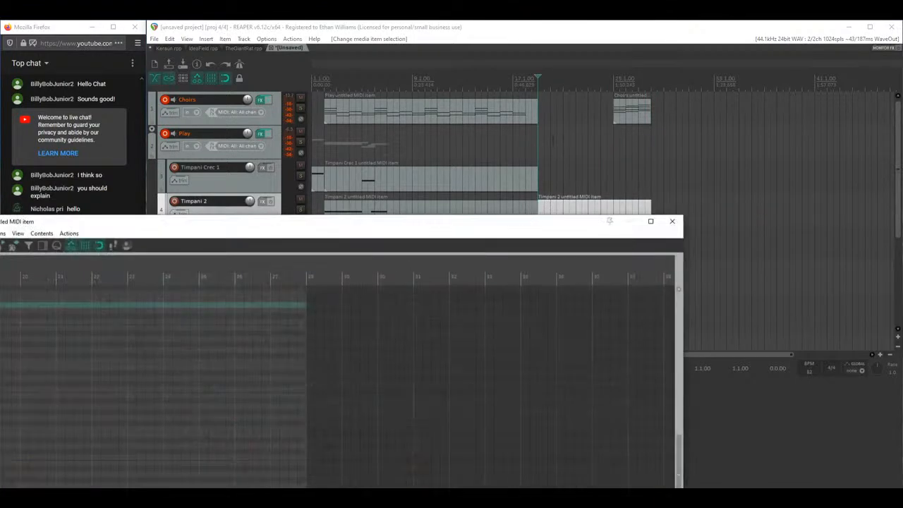
drag(325, 234, 516, 78)
click(882, 477)
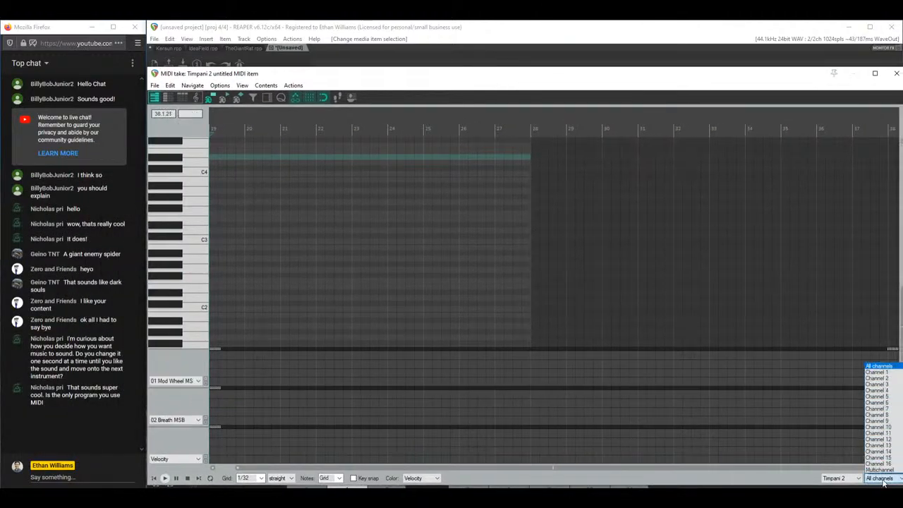
click(887, 384)
scroll(285, 212, up, 5)
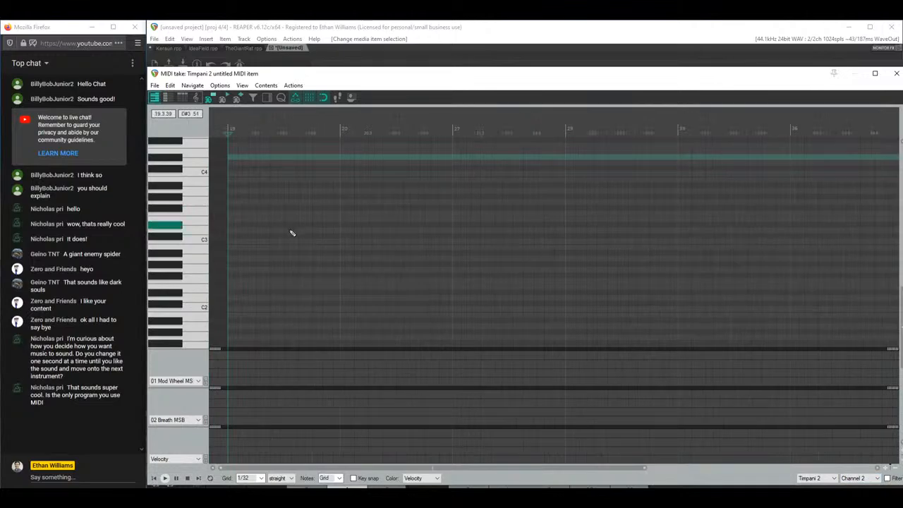
drag(286, 76, 452, 254)
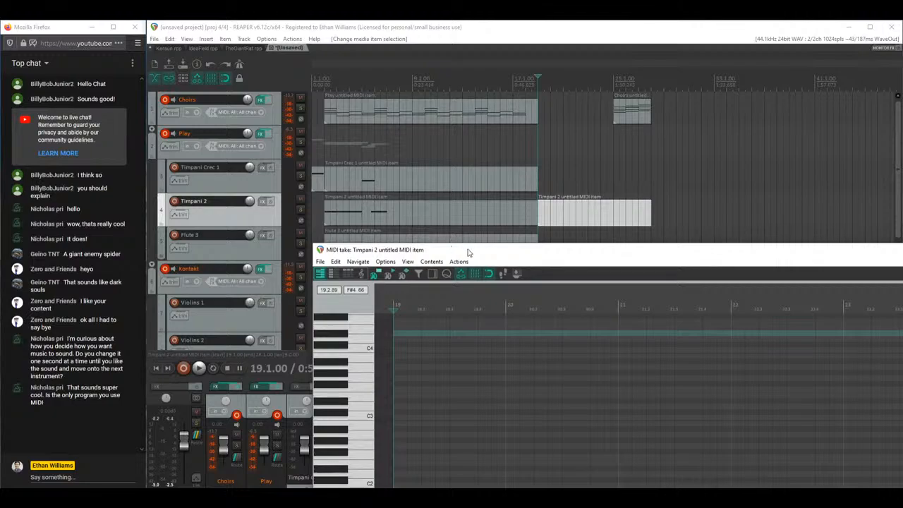
drag(467, 251, 452, 99)
Step: Add four D3 notes in bar 19 on beats 1, 2, the second half of 3, and 4, and play them
click(381, 255)
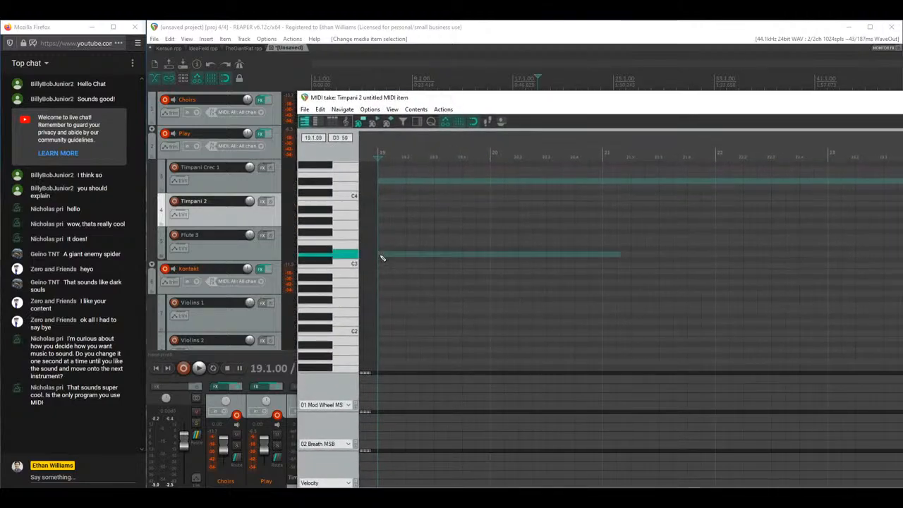
click(420, 255)
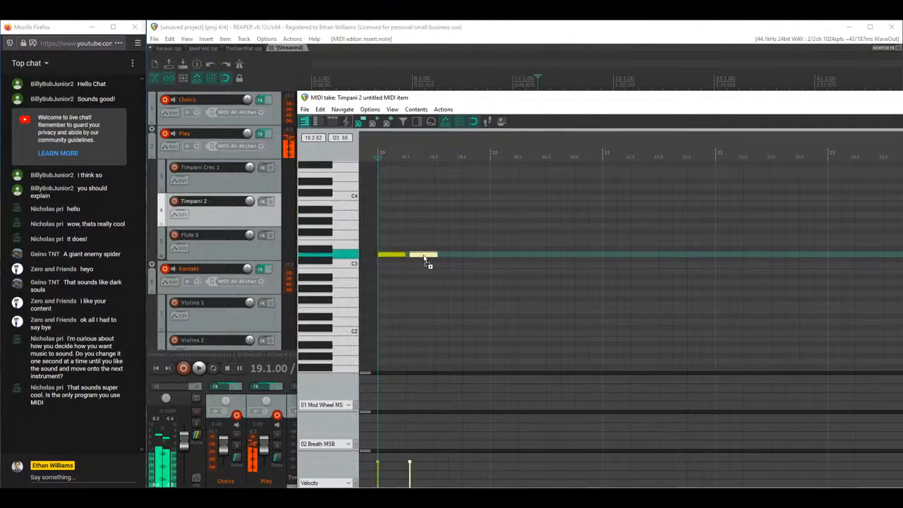
drag(425, 257, 490, 257)
key(space)
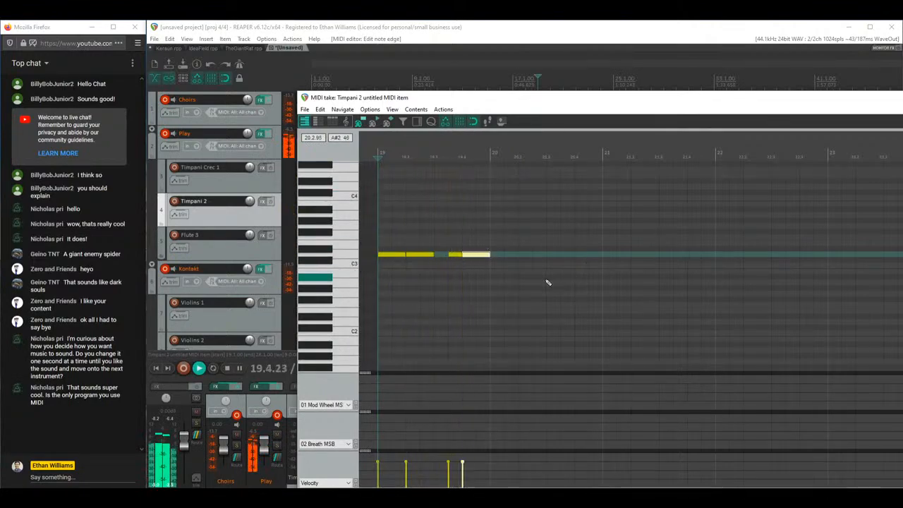
key(space)
Step: Keep the grid at 1/32 but change its rhythm type, move the second D3 slightly ahead of beat 2, and play bar 19
drag(489, 236, 385, 292)
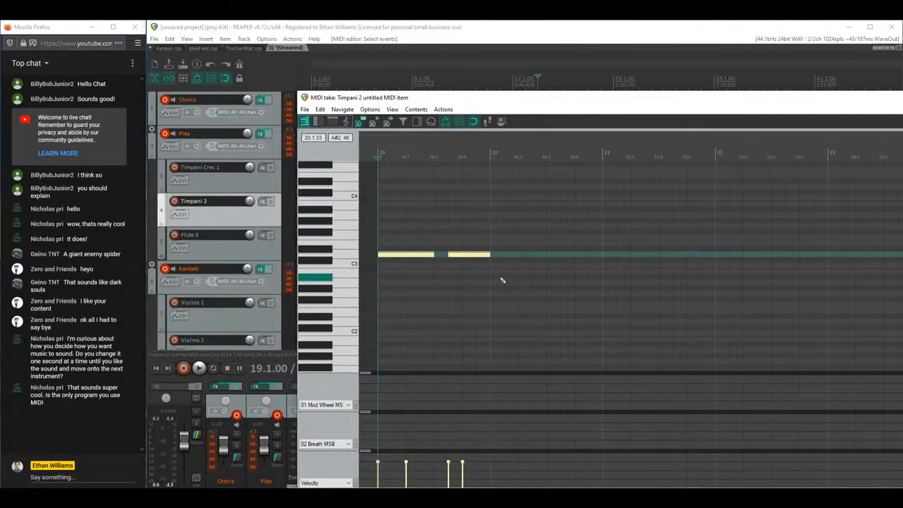
scroll(502, 280, up, 4)
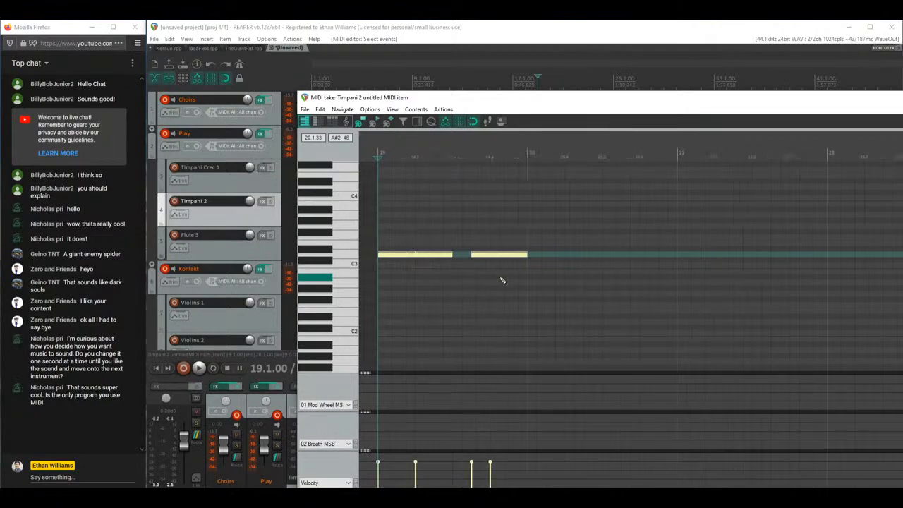
click(446, 253)
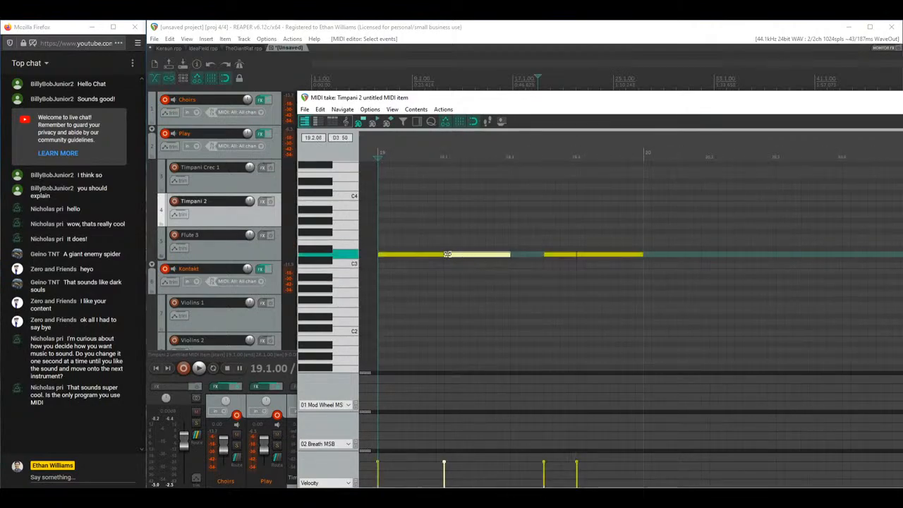
click(400, 493)
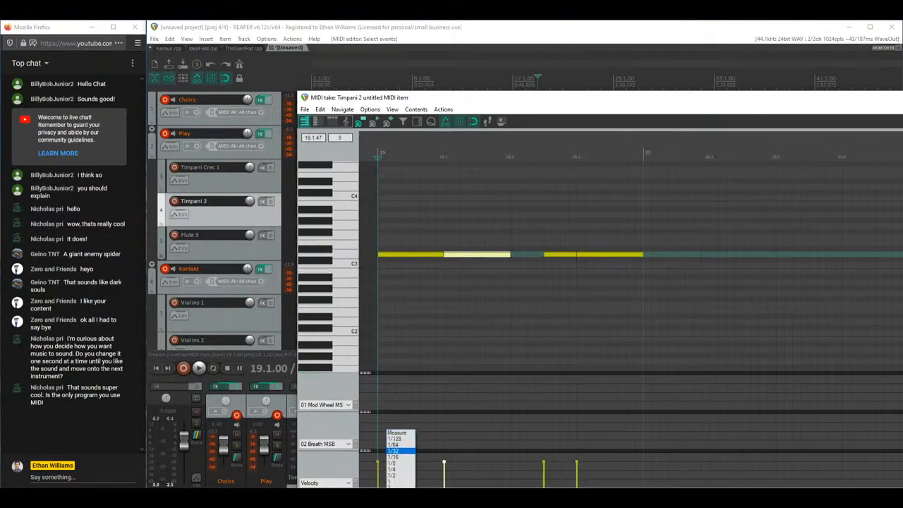
click(400, 450)
click(431, 493)
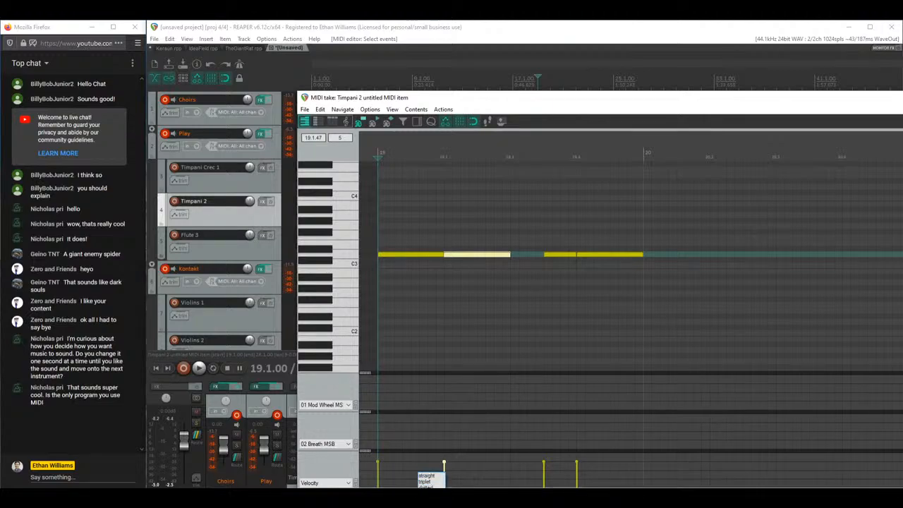
click(431, 476)
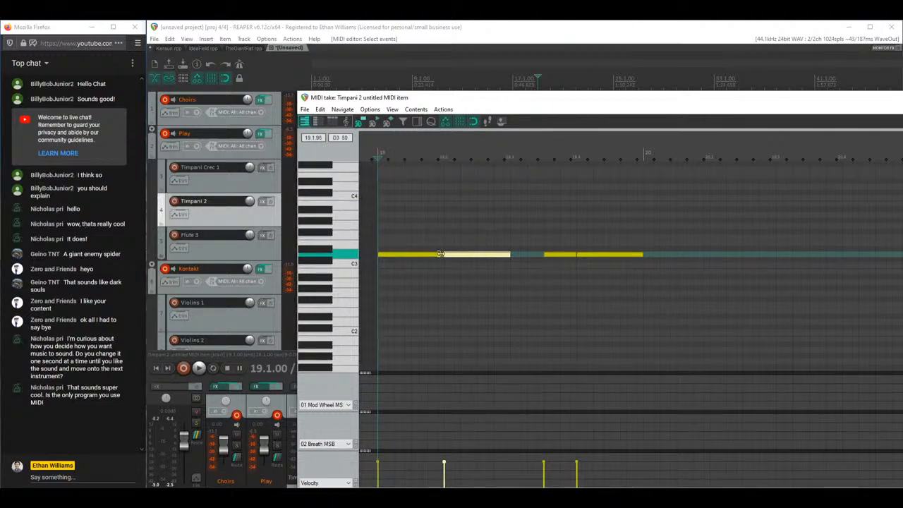
drag(441, 254, 434, 254)
key(space)
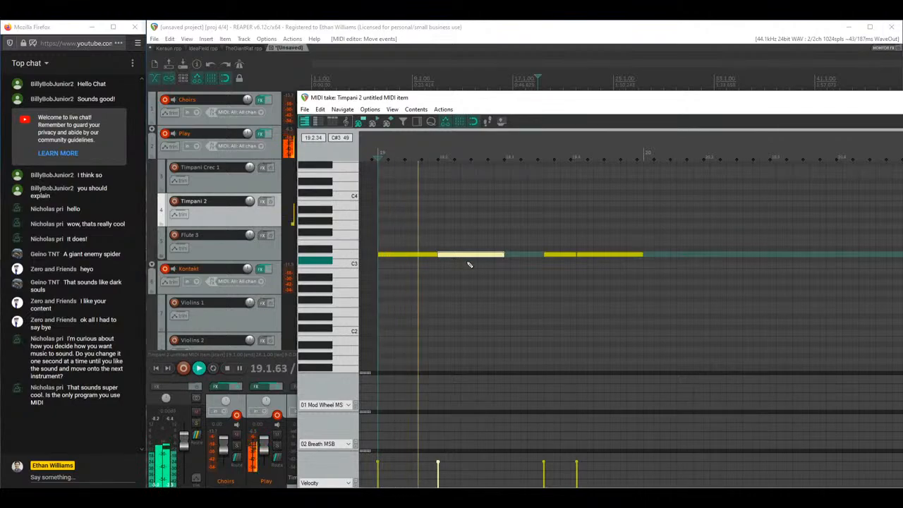
Step: Insert a D3 note just before beat 3 of bar 19 to fill the gap in the timpani rhythm, and play the bar
key(space)
drag(505, 254, 538, 255)
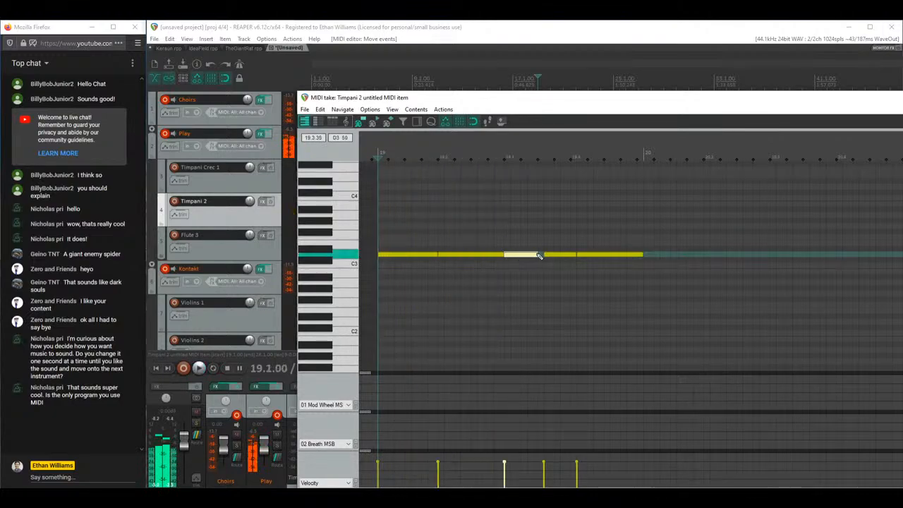
key(space)
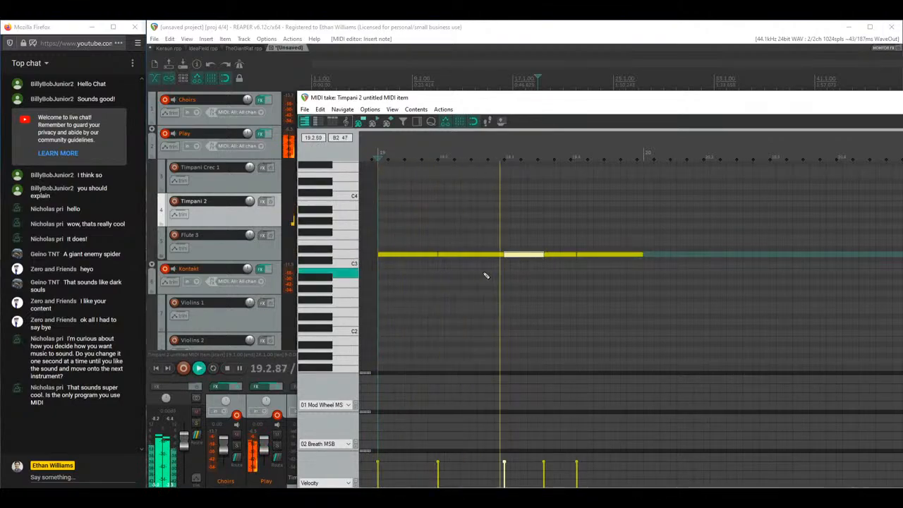
key(space)
click(584, 252)
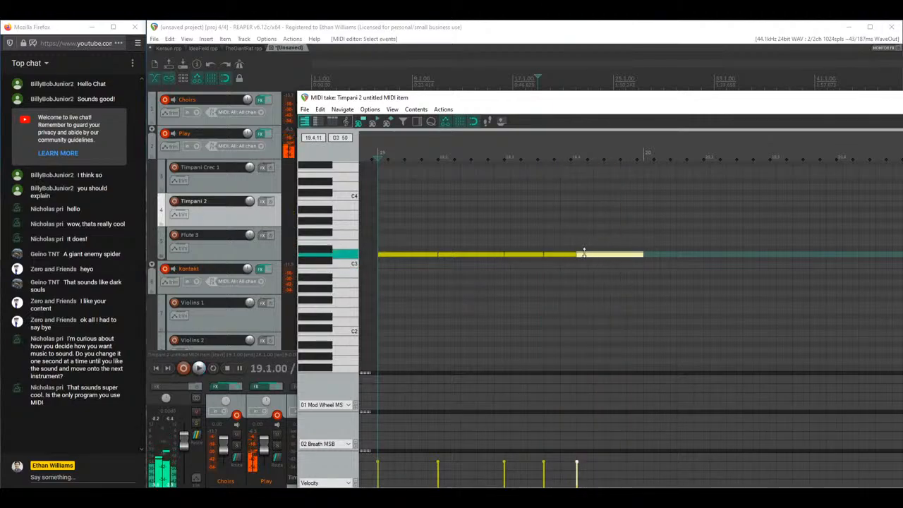
click(533, 243)
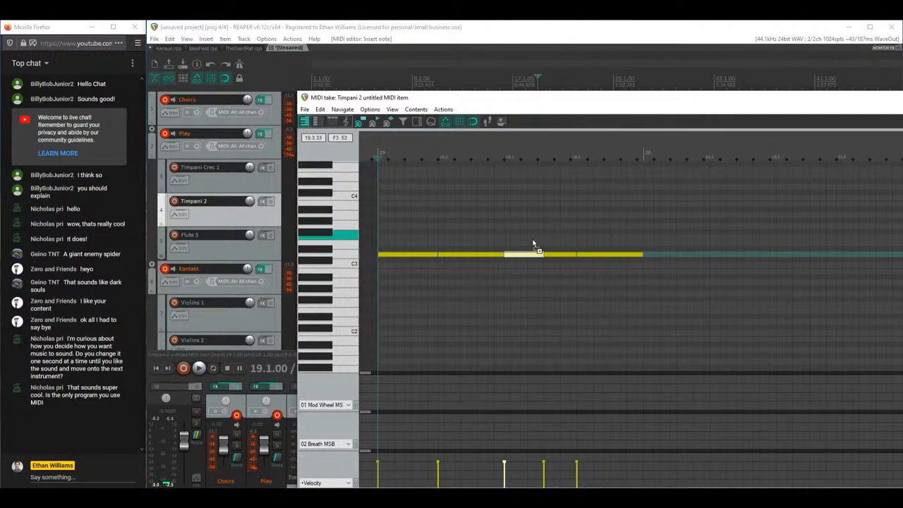
Step: Undo the added note and the preceding note edits in bar 19 of the Timpani 2 item
key(ctrl+z)
key(ctrl+a)
drag(541, 103, 350, 85)
key(ctrl+z)
key(ctrl+z)
key(ctrl+z)
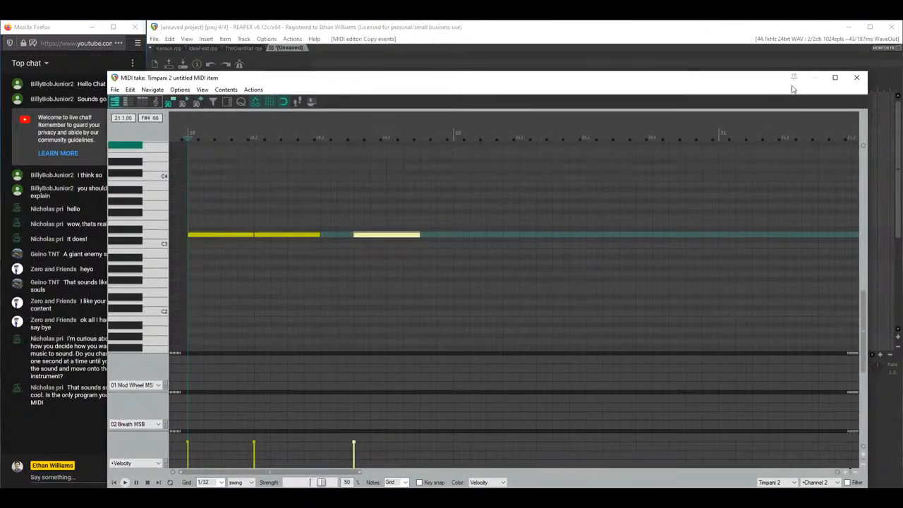
Step: Close the MIDI editor, delete the Timpani 2 item that starts at bar 19, and place the edit cursor at bar 19
click(856, 77)
click(569, 212)
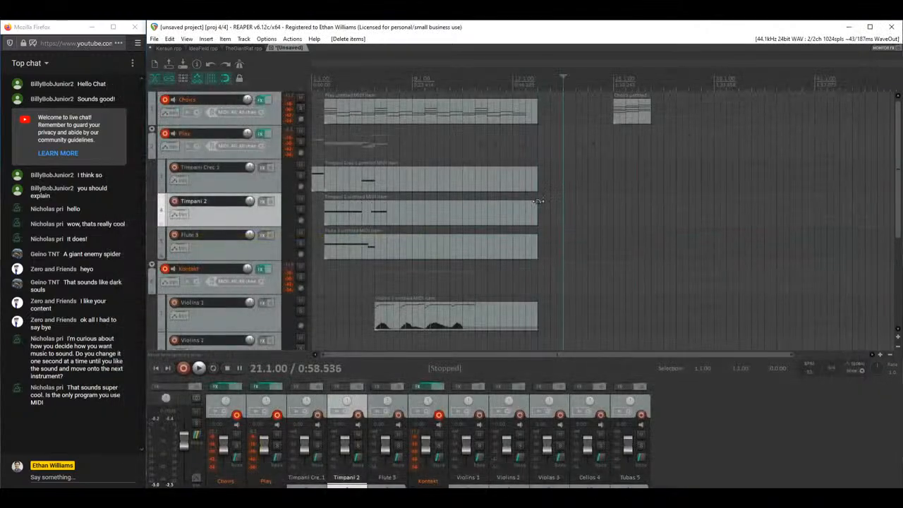
click(537, 201)
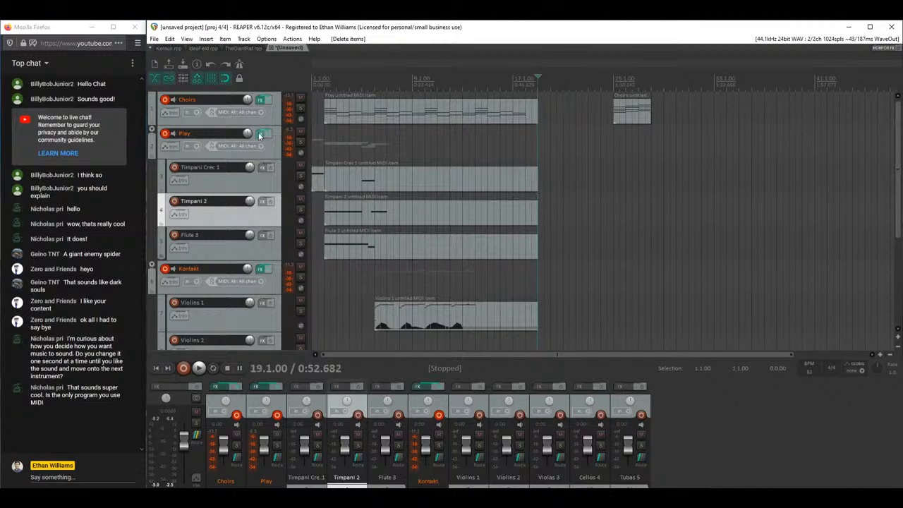
Step: Show the virtual MIDI keyboard and audition several notes on the armed tracks
click(186, 39)
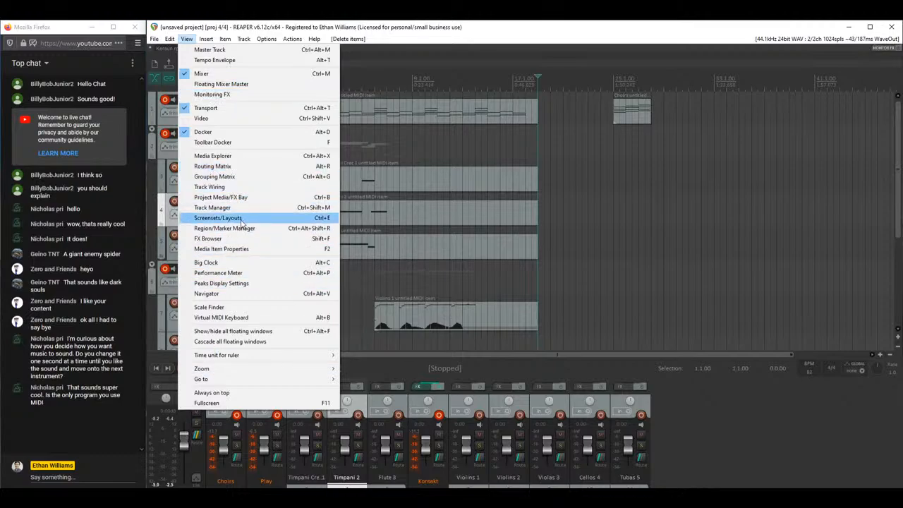
click(239, 316)
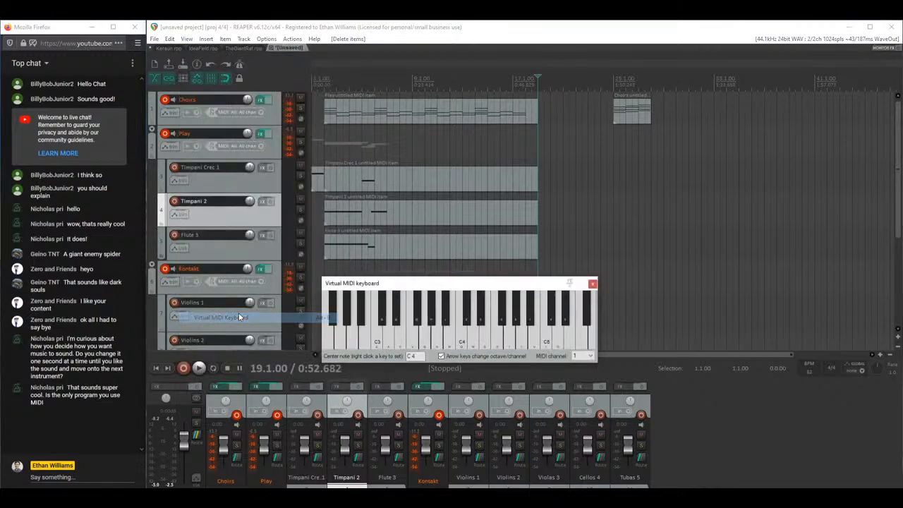
click(389, 344)
click(475, 344)
click(509, 344)
click(436, 344)
click(483, 344)
click(425, 338)
click(472, 338)
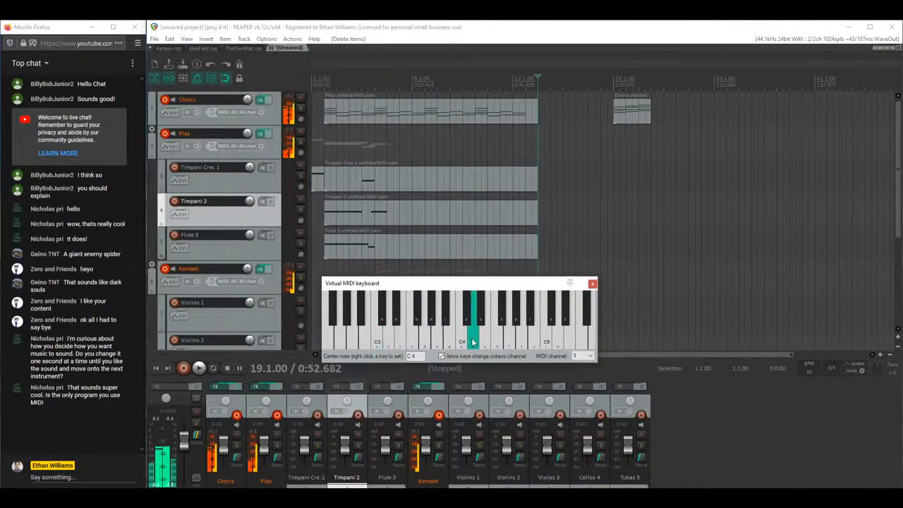
click(374, 300)
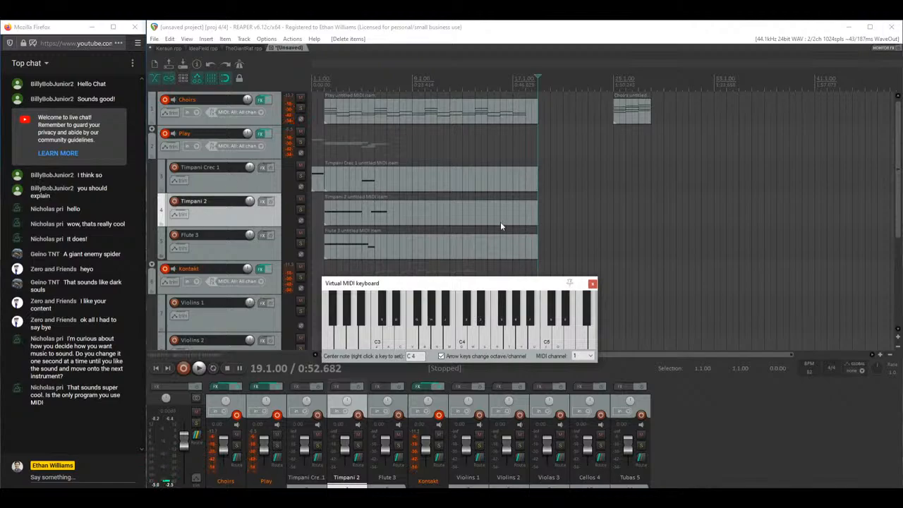
Step: Keep the virtual keyboard on MIDI channel 1 and play a short phrase from the computer keyboard
click(583, 357)
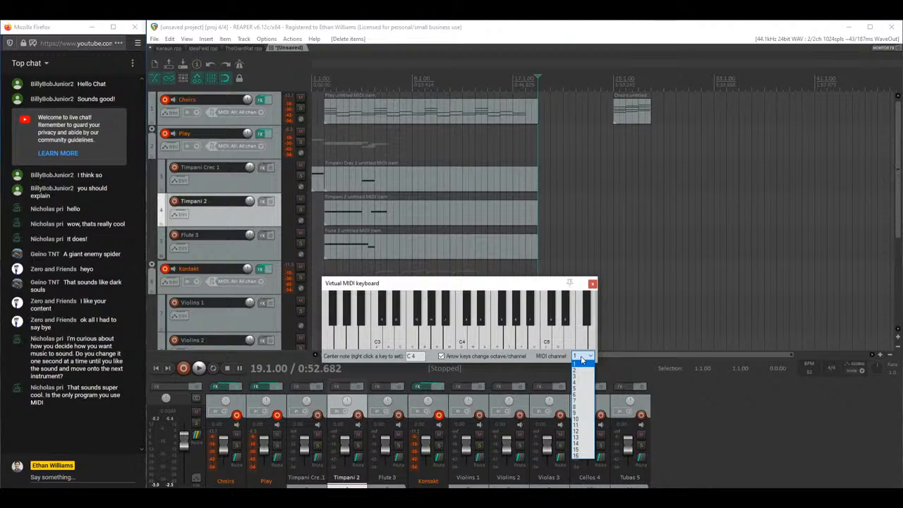
click(582, 360)
key(s)
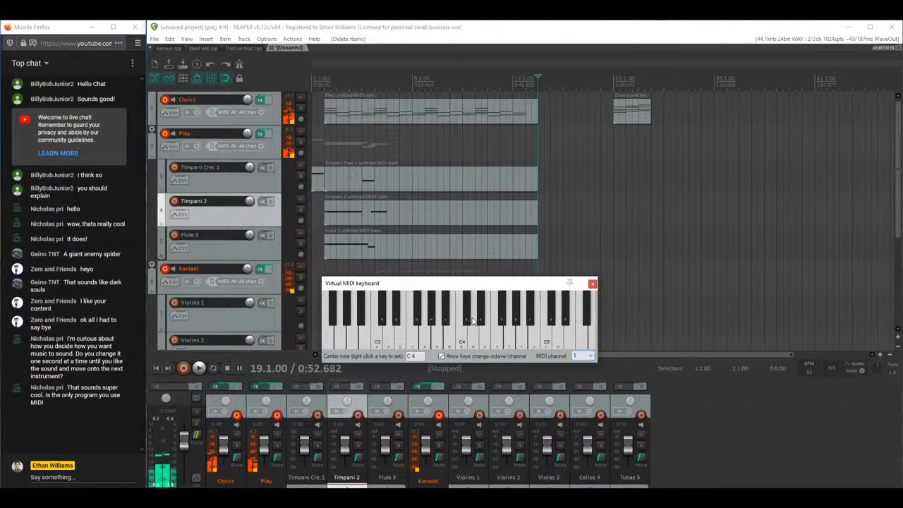
key(c)
key(c)
key(v)
key(b)
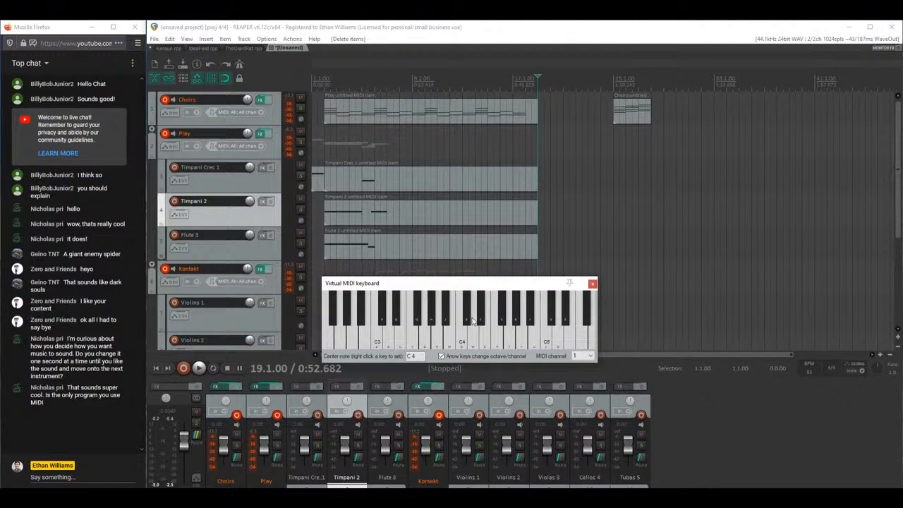
Step: Select the Flute 3 track, move the virtual keyboard clear of the items, and try out more notes
click(270, 252)
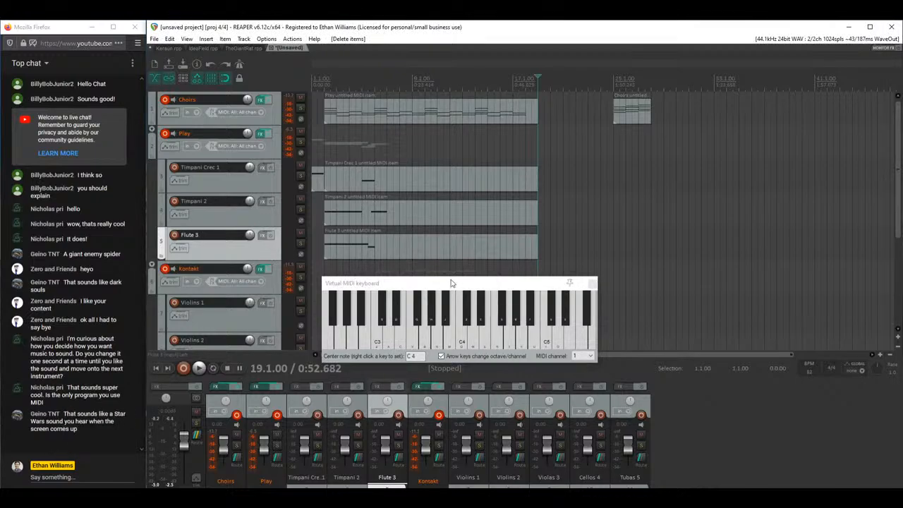
drag(415, 277, 591, 192)
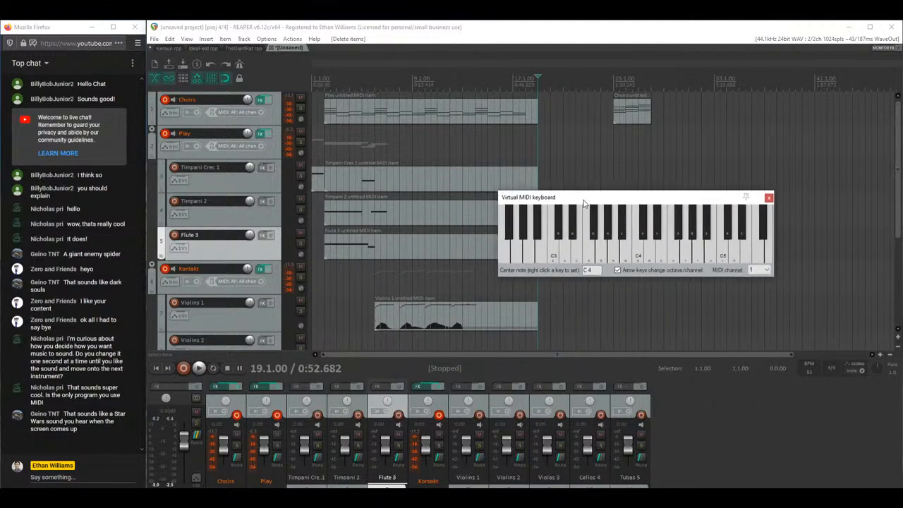
click(583, 206)
click(583, 205)
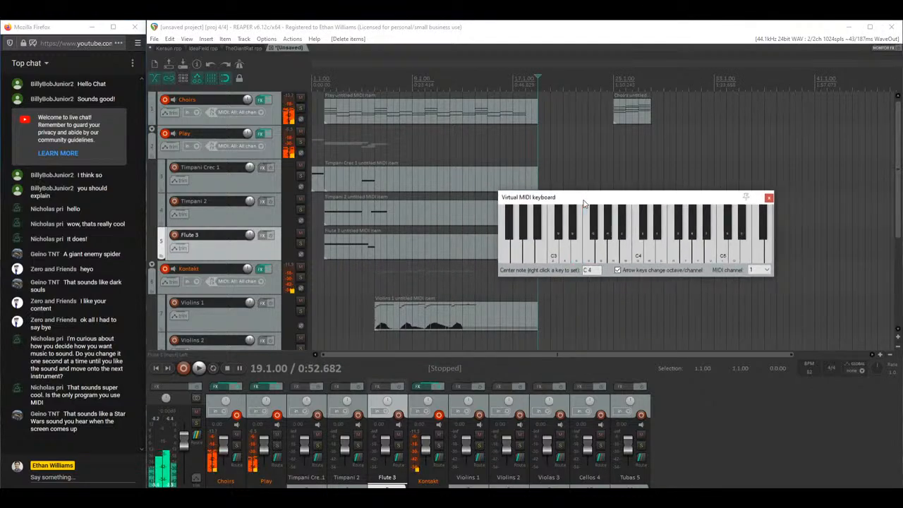
click(583, 205)
click(593, 212)
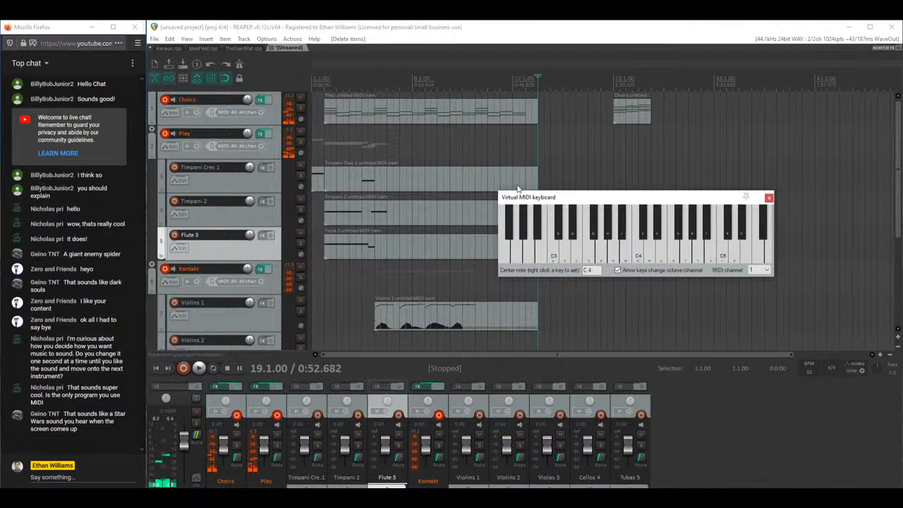
drag(556, 199, 609, 223)
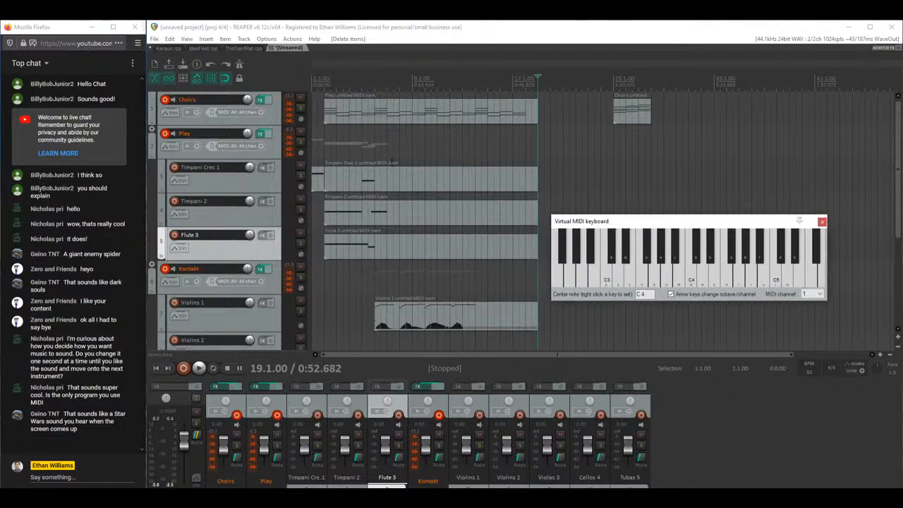
Step: Play from bar 6, open the Violins 1 item for MIDI editing, and lengthen the short D#5 in bar 8 to overlap the following D5
click(379, 149)
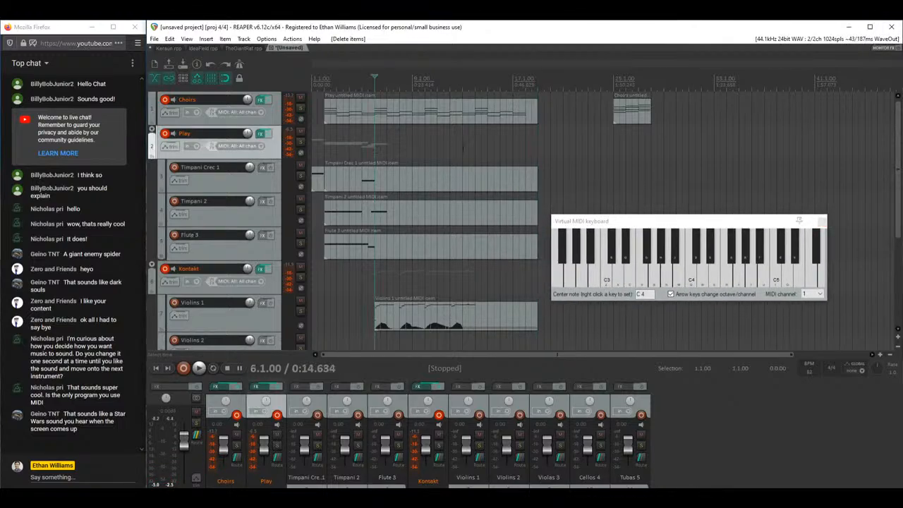
key(space)
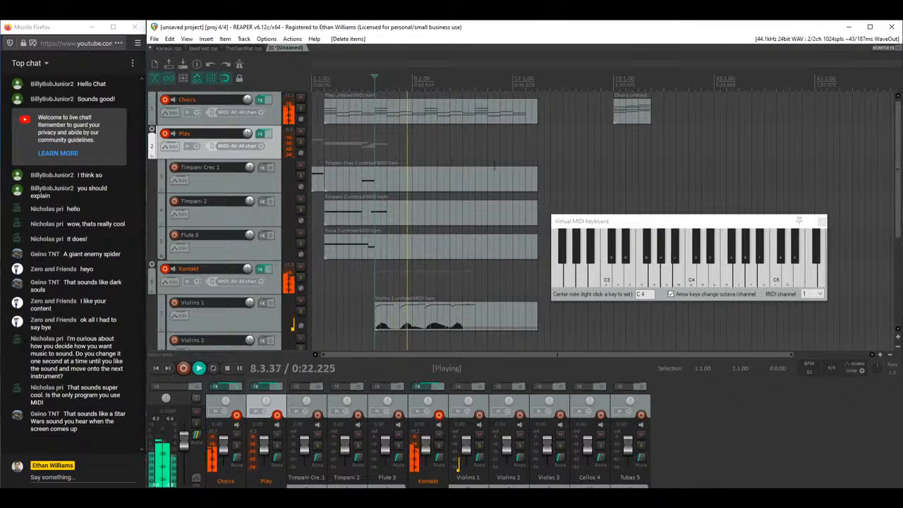
double_click(438, 314)
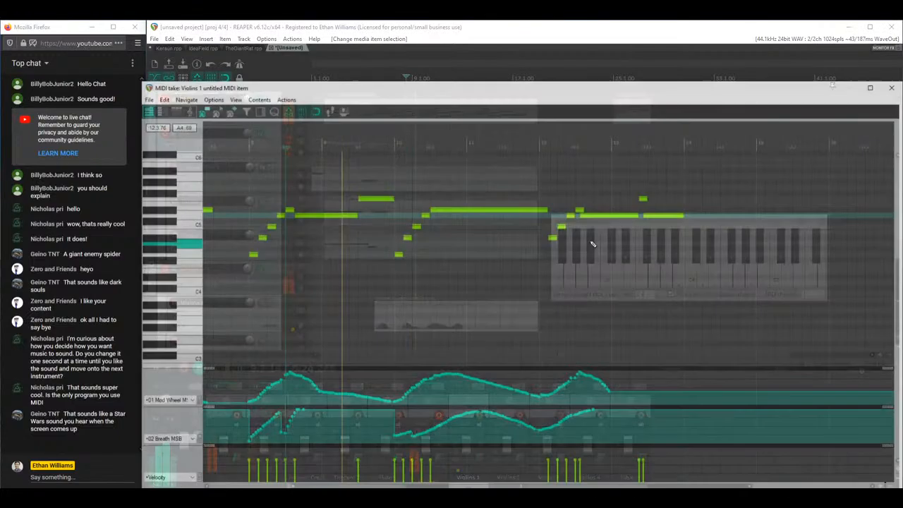
scroll(550, 219, up, 2)
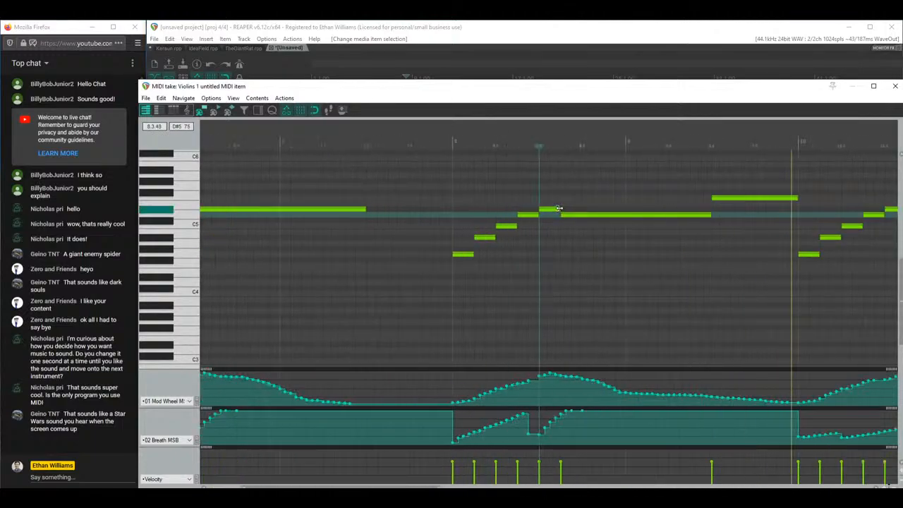
scroll(563, 210, down, 2)
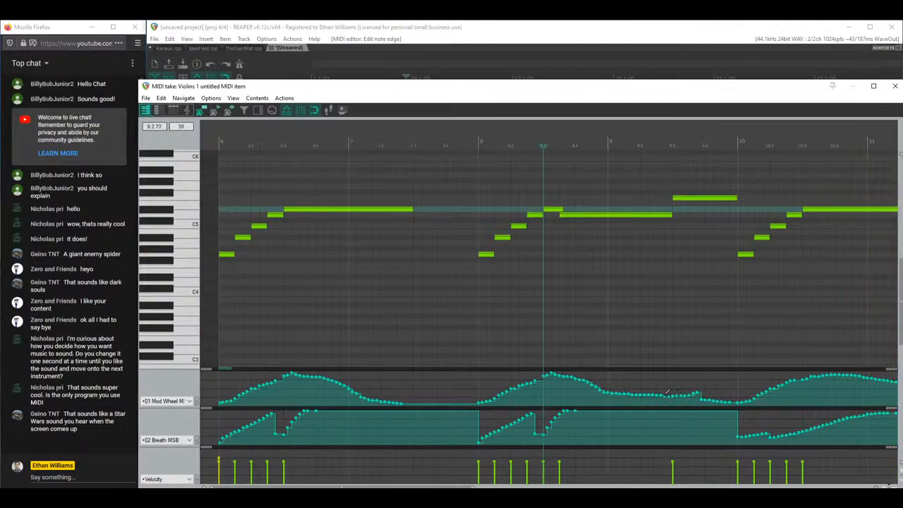
Step: Redraw the Violins 1 mod wheel curve as a gentle swell under the F5 in bar 9, falling smoothly into bar 10, and play it
mouse_move(667, 392)
mouse_down()
mouse_move(730, 390)
mouse_move(740, 405)
mouse_move(688, 386)
mouse_up()
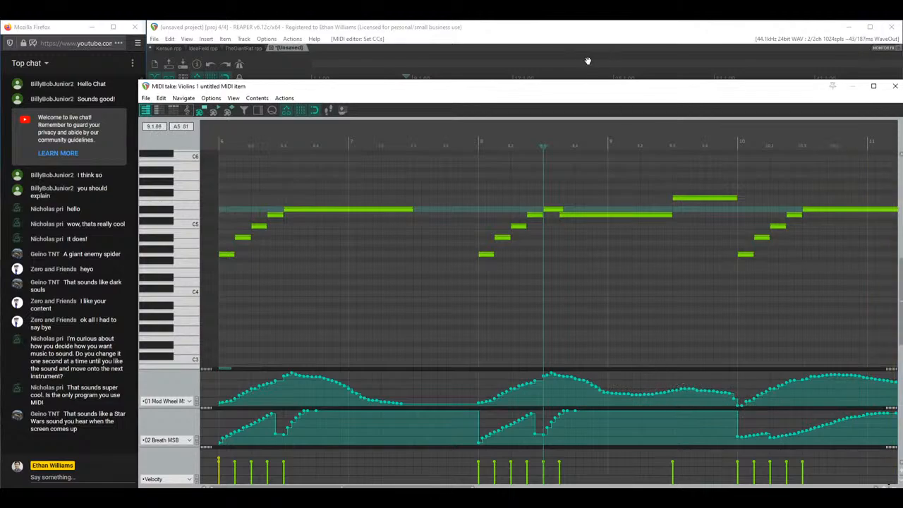
drag(550, 91, 439, 91)
scroll(727, 170, down, 3)
scroll(640, 214, up, 3)
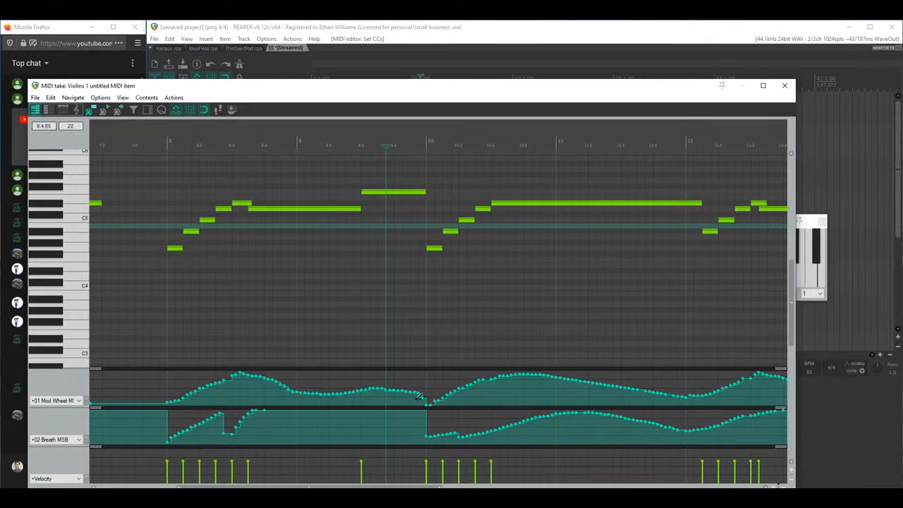
drag(419, 396, 387, 385)
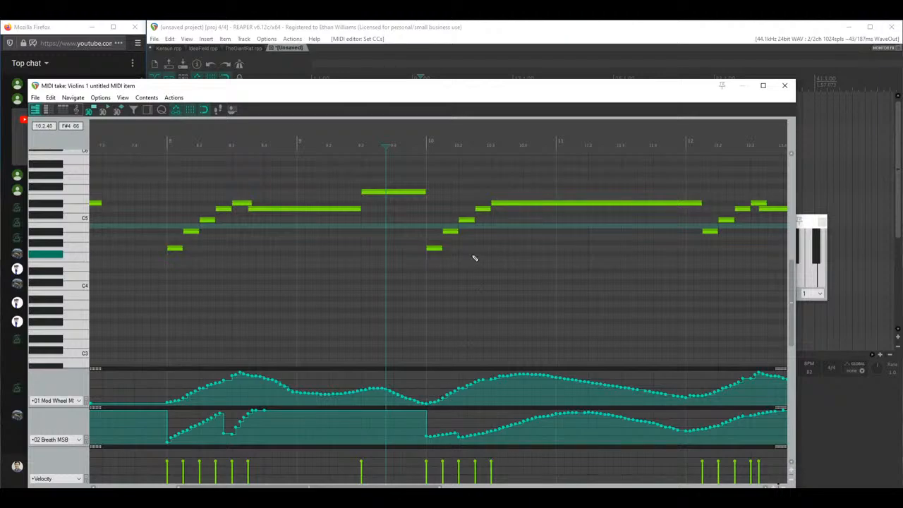
key(space)
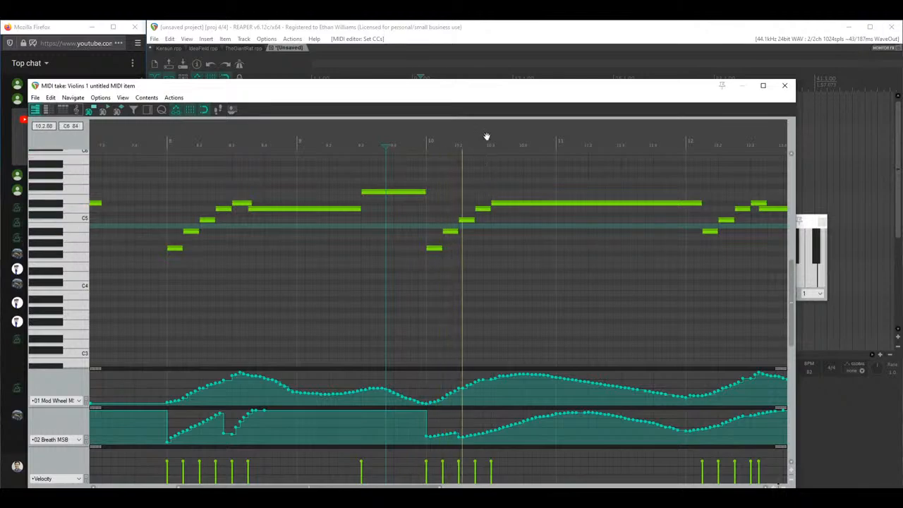
Step: Smooth the Violins 1 mod wheel dip around the start of bar 12 and close the MIDI editor
drag(675, 291, 502, 289)
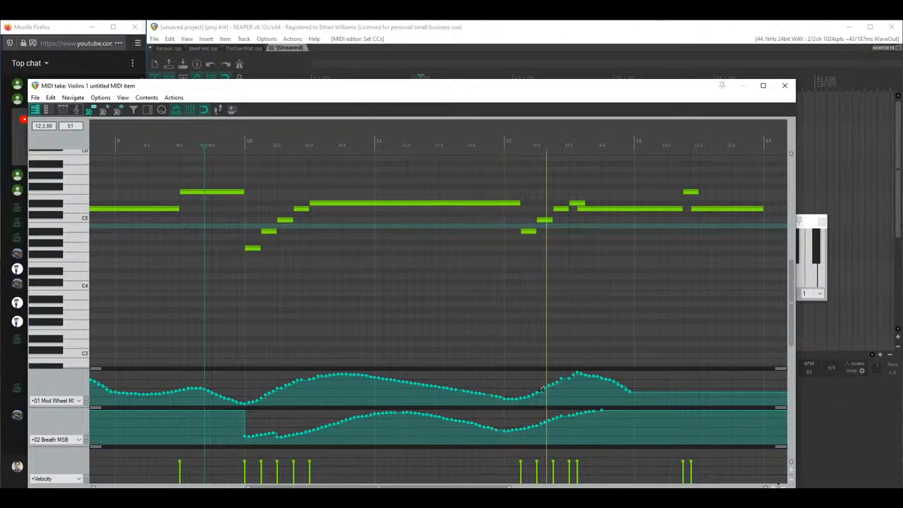
drag(542, 391, 483, 395)
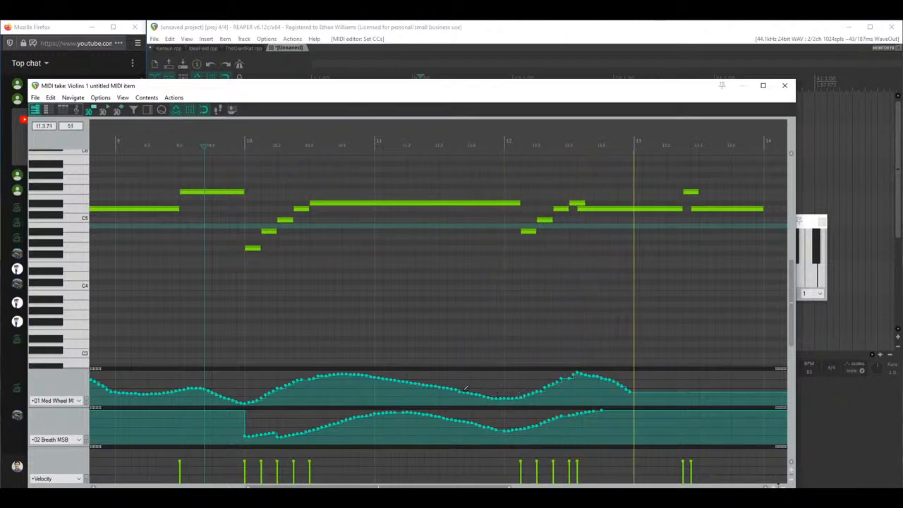
drag(680, 271, 549, 260)
key(Escape)
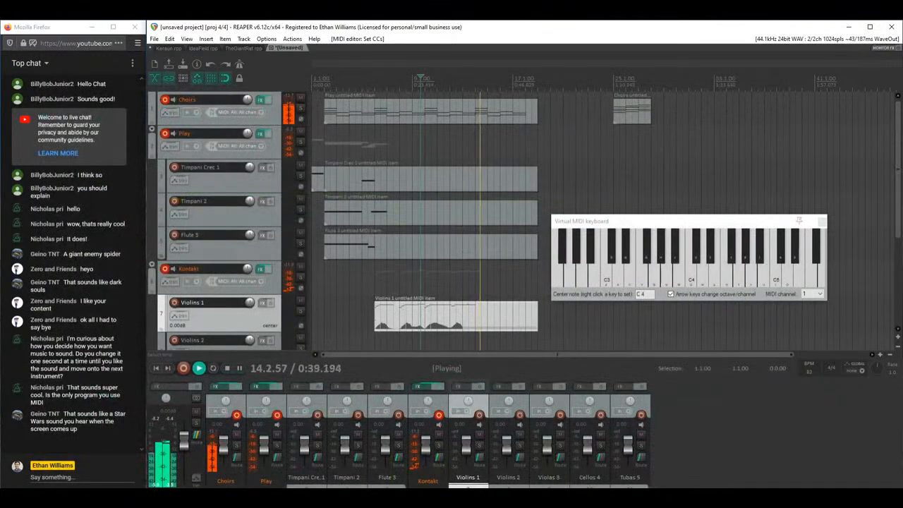
Step: Stop playback and close the virtual MIDI keyboard
key(space)
drag(635, 224, 535, 188)
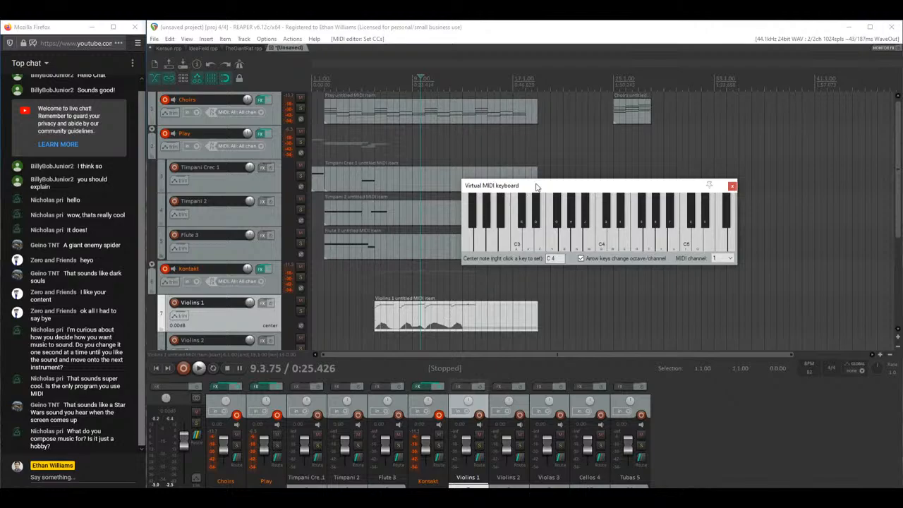
click(732, 187)
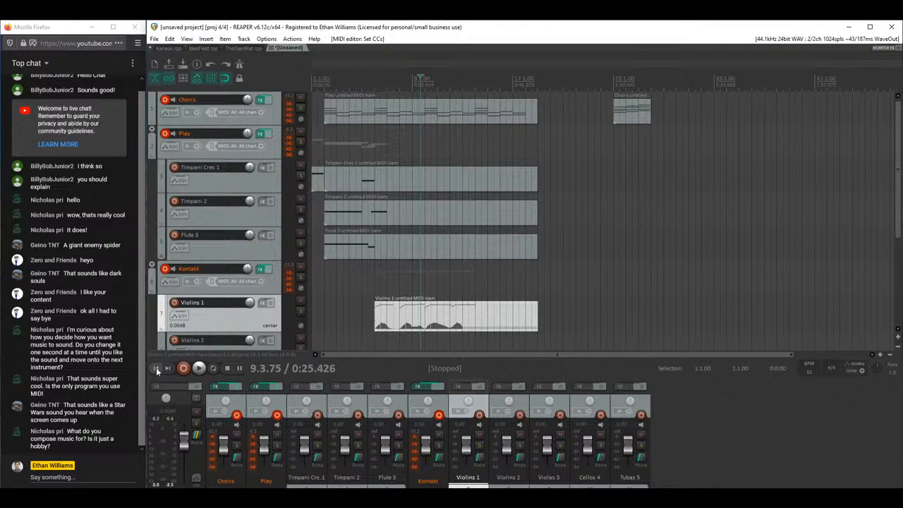
Step: Return to the start of the project and open the long Choirs item for MIDI editing
click(156, 368)
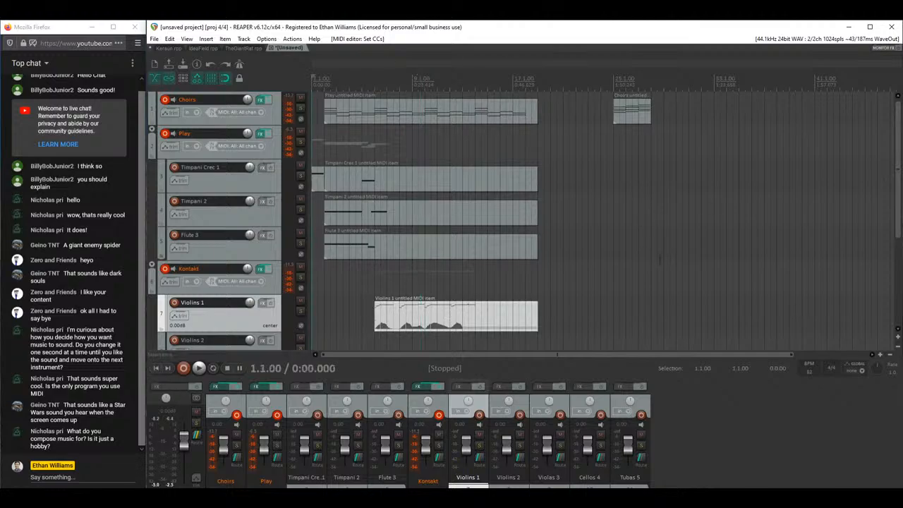
click(387, 124)
double_click(328, 111)
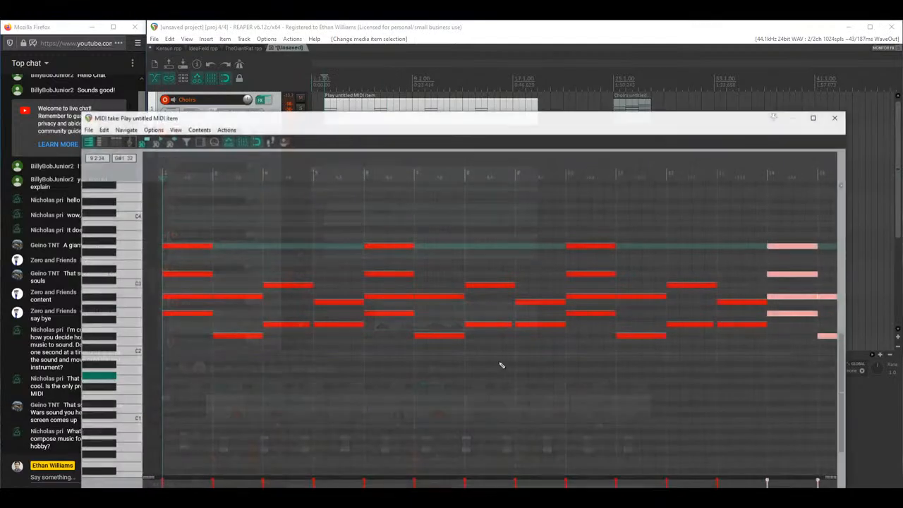
Step: Close the Choirs item's MIDI editor and briefly play the arrangement from bar 2
drag(348, 115, 440, 57)
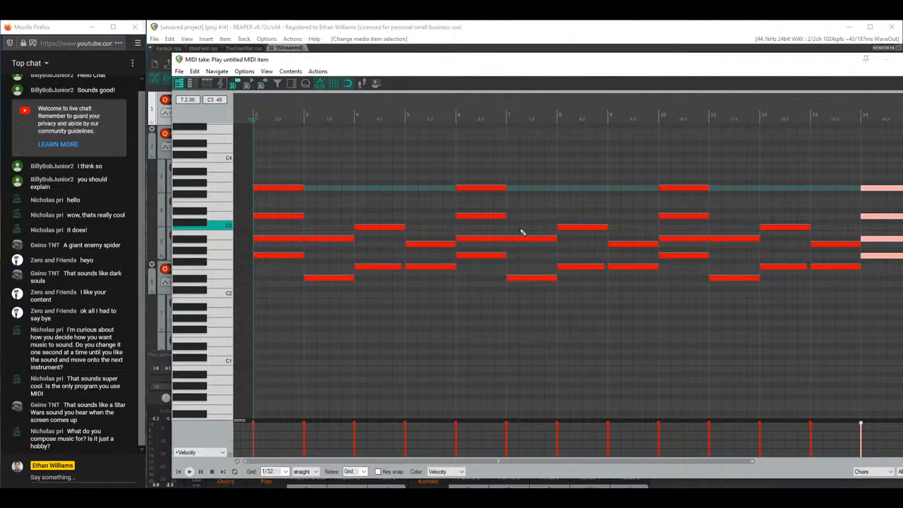
drag(485, 63, 413, 111)
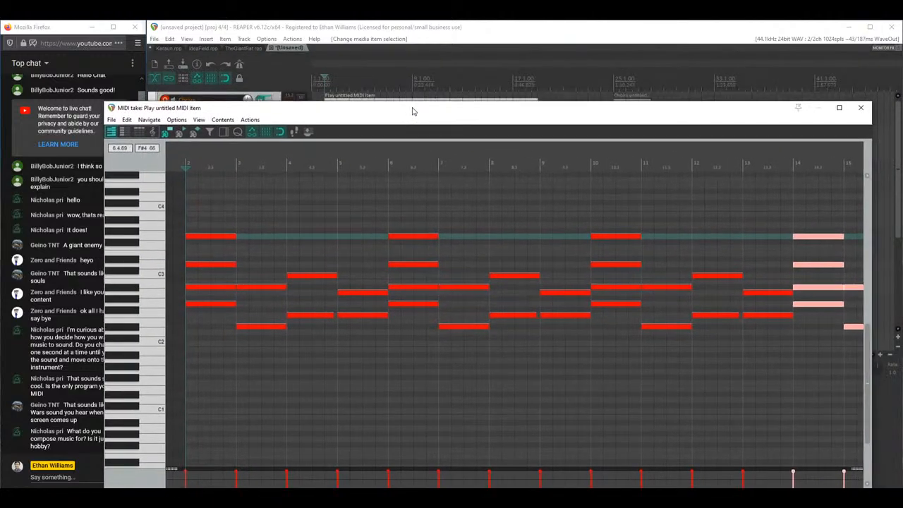
click(860, 108)
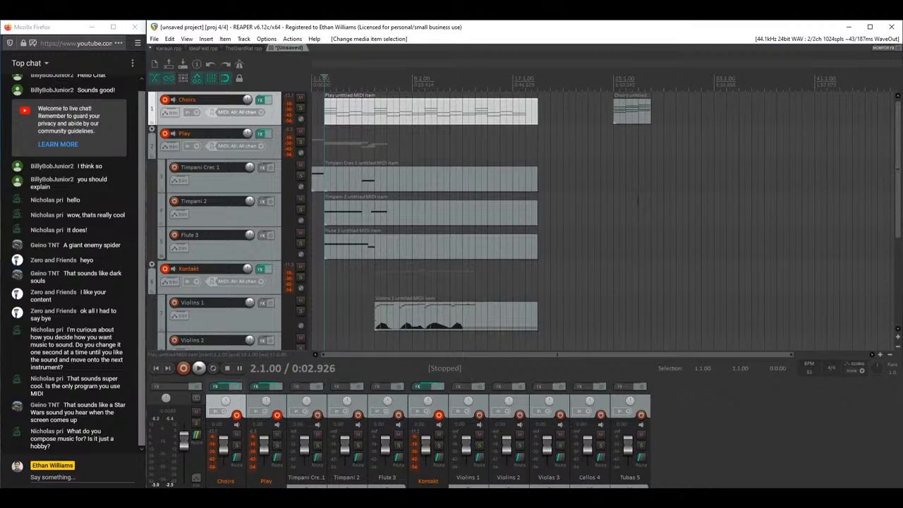
key(space)
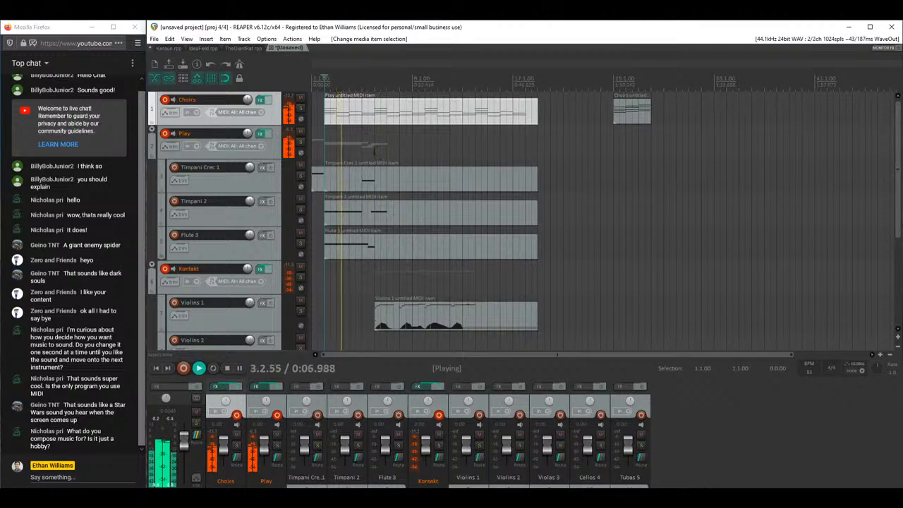
key(space)
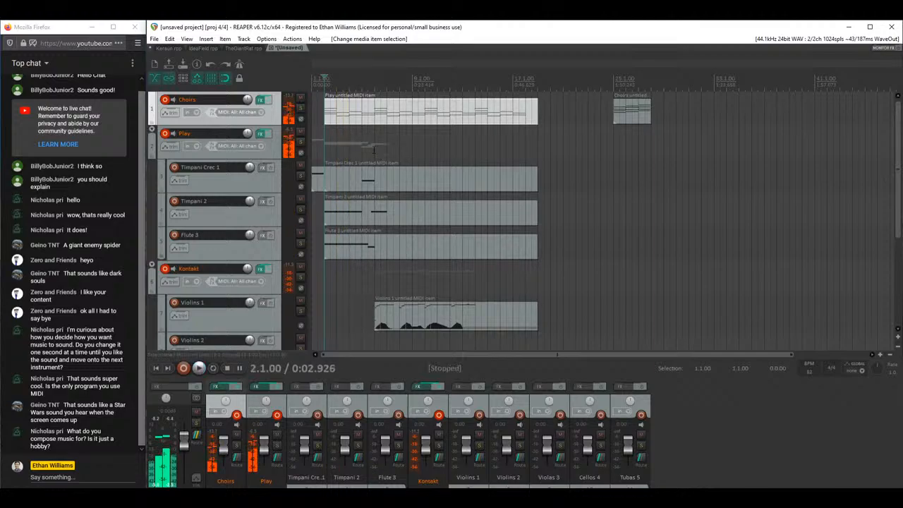
Step: Add the VCS Marc RR patch from the short 10 Cellos strings to the Play track's instrument and assign it to MIDI channel 5
click(373, 149)
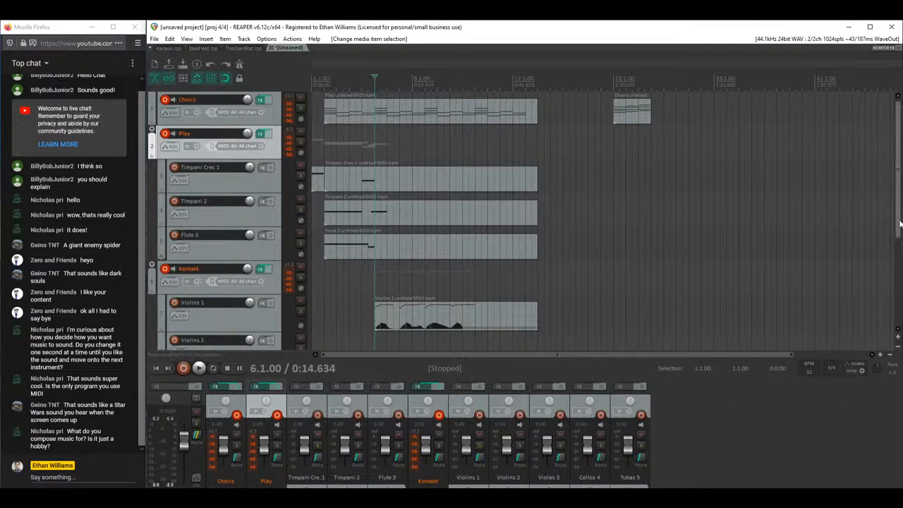
scroll(899, 224, down, 3)
scroll(900, 225, up, 3)
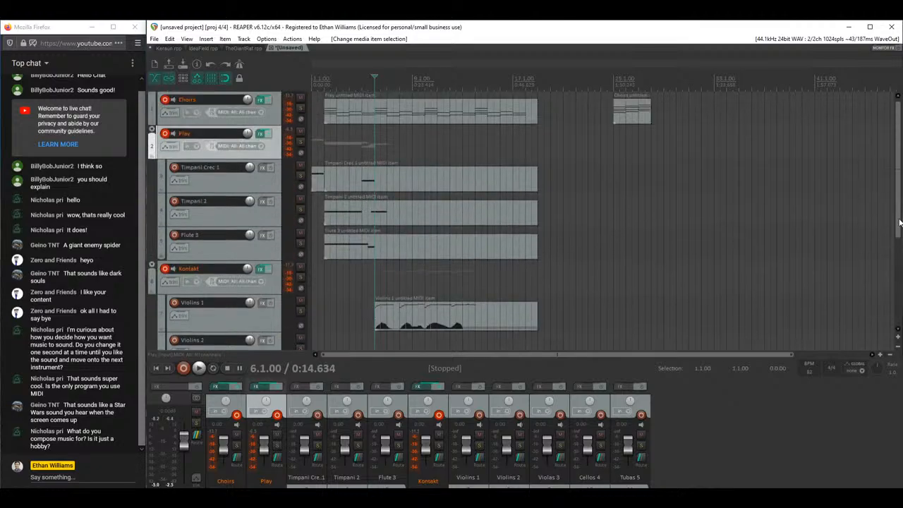
click(259, 134)
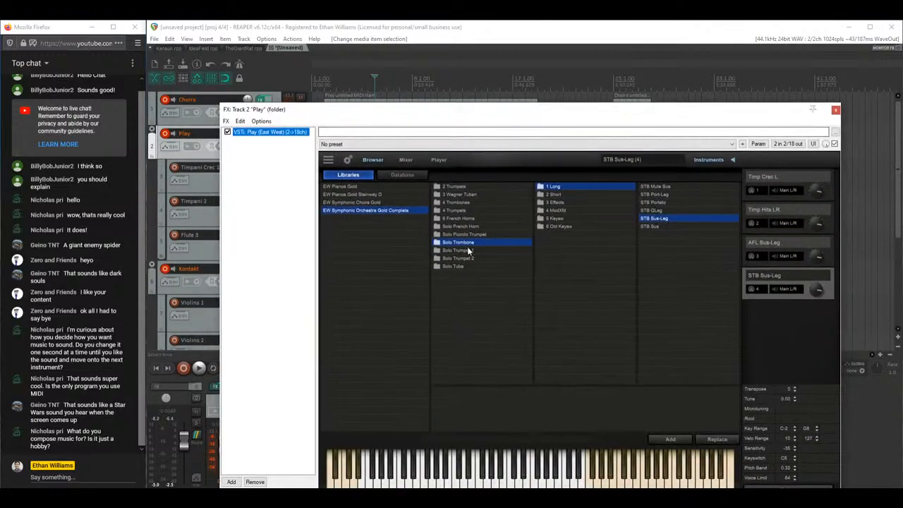
click(461, 243)
click(460, 202)
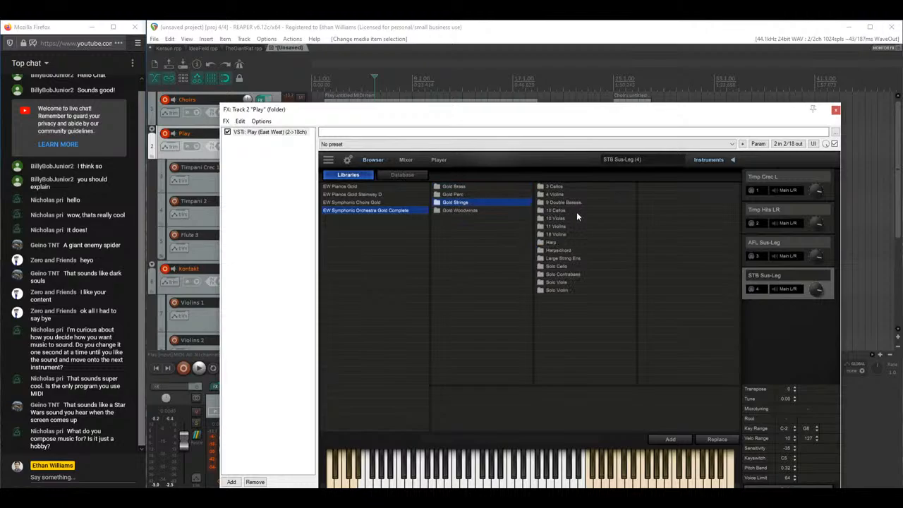
click(559, 213)
click(656, 193)
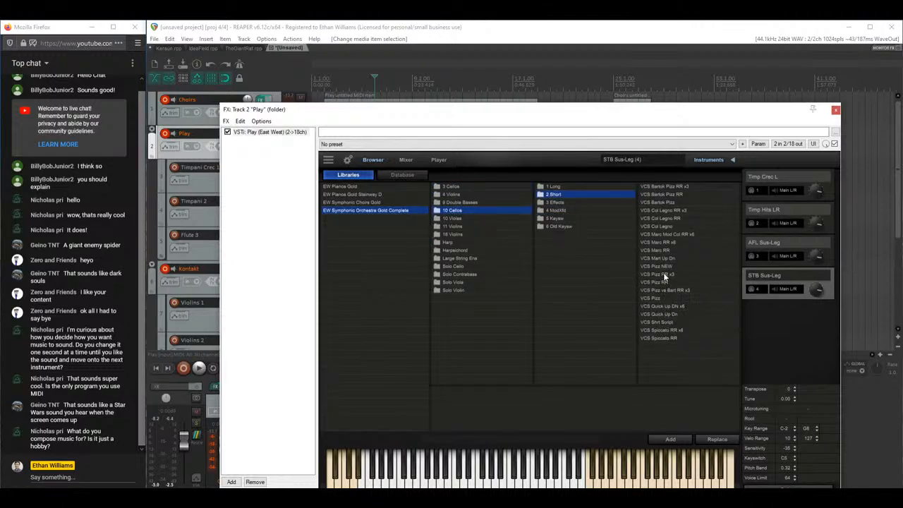
click(658, 250)
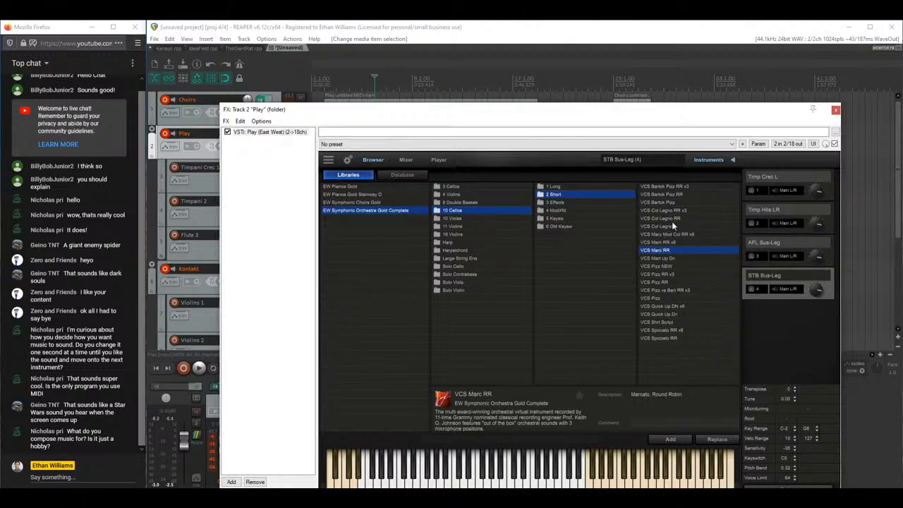
click(667, 438)
click(755, 322)
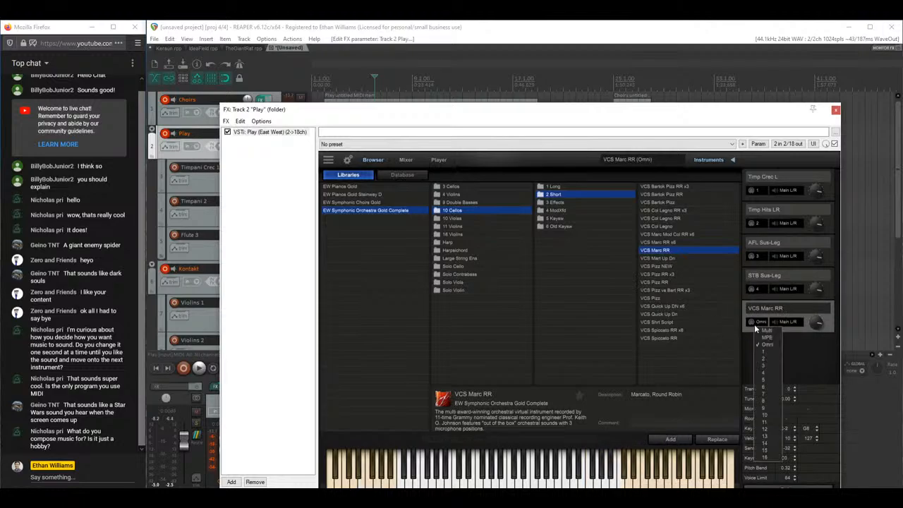
click(764, 380)
Step: Duplicate the Flute 3 track, place the copy inside the Play folder and rename it Cello 4
drag(753, 110, 392, 280)
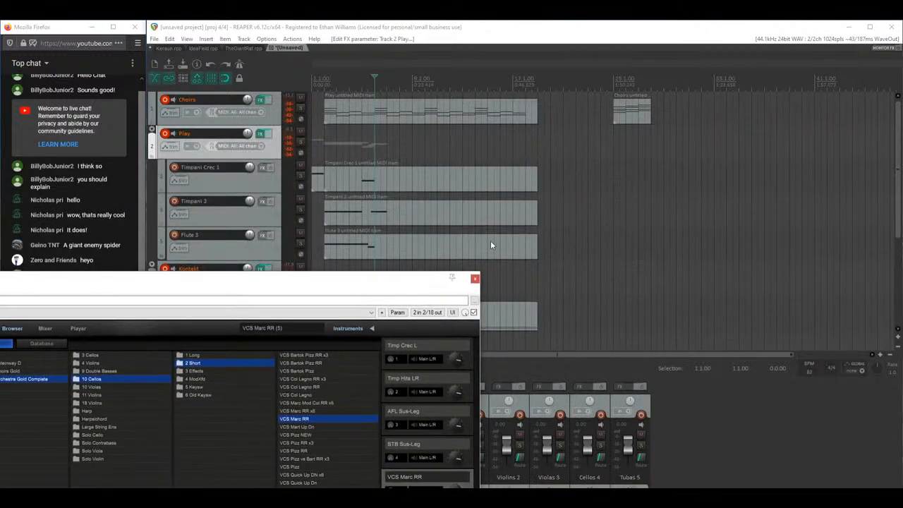
click(234, 255)
key(ctrl+c)
key(ctrl+v)
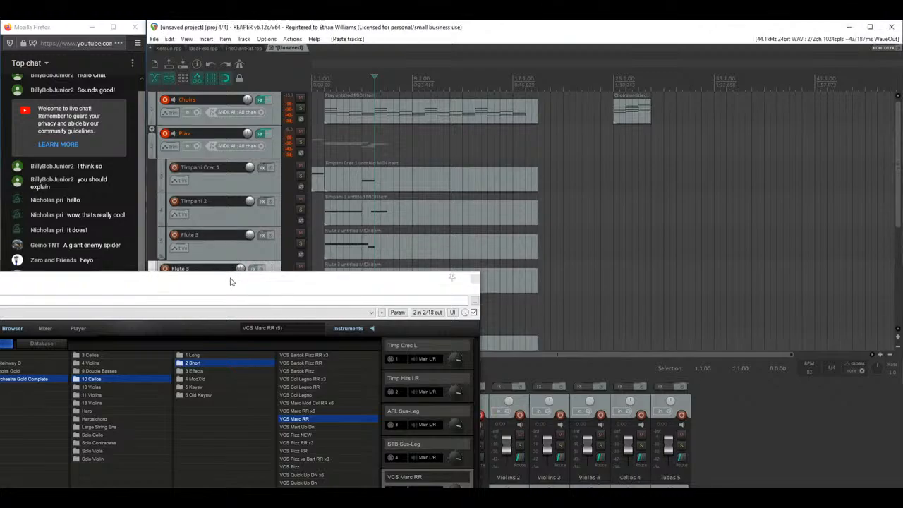
drag(232, 282, 224, 255)
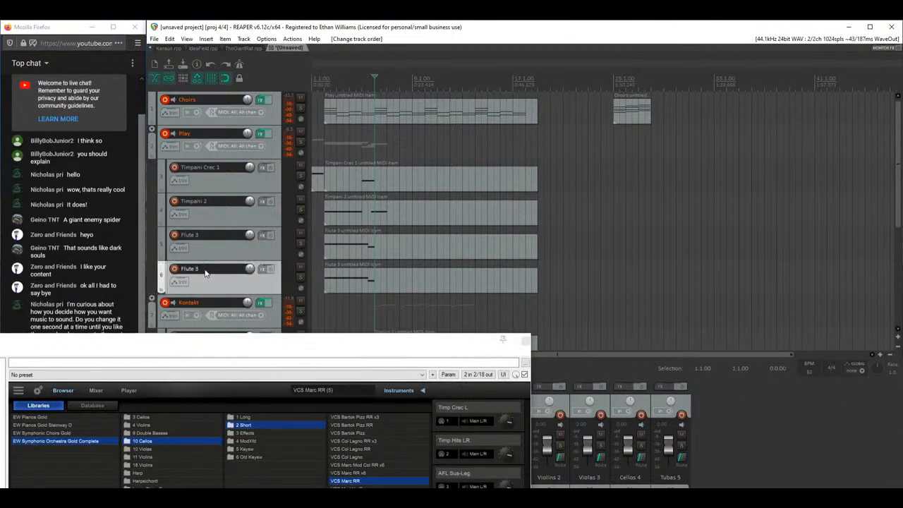
double_click(203, 269)
text(Cello 4)
key(Return)
Step: Replace the copied flute item on Cello 4 with an empty MIDI item from bar 19 to 28 and open it
click(534, 279)
key(Delete)
mouse_move(541, 275)
mouse_down()
mouse_move(663, 279)
mouse_move(650, 279)
mouse_up()
double_click(540, 277)
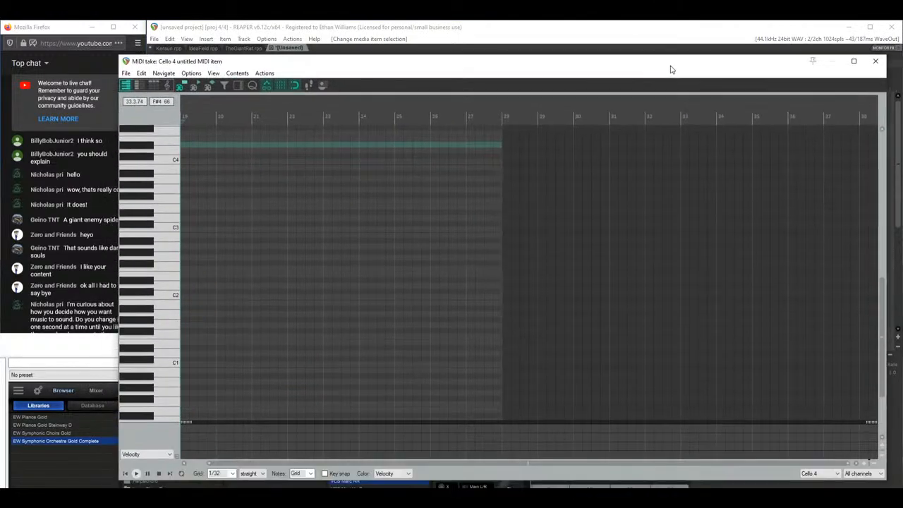
click(860, 474)
click(862, 394)
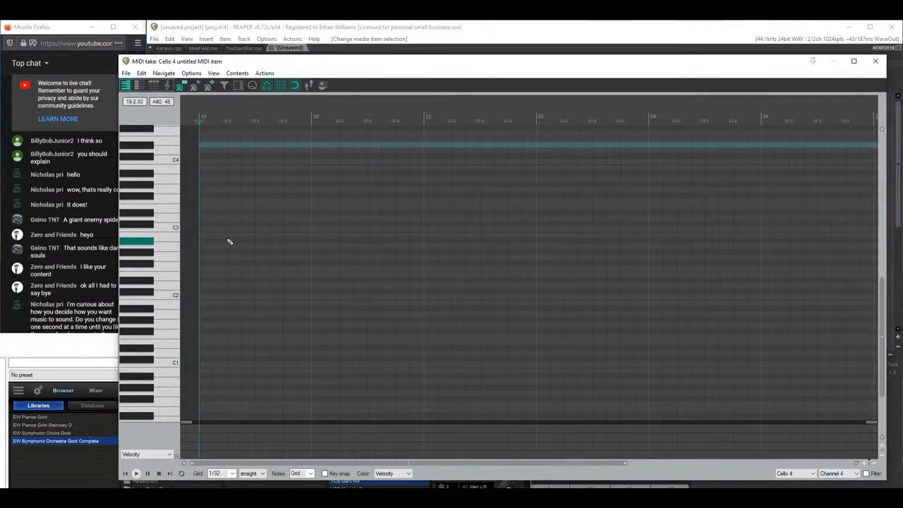
drag(202, 221, 237, 221)
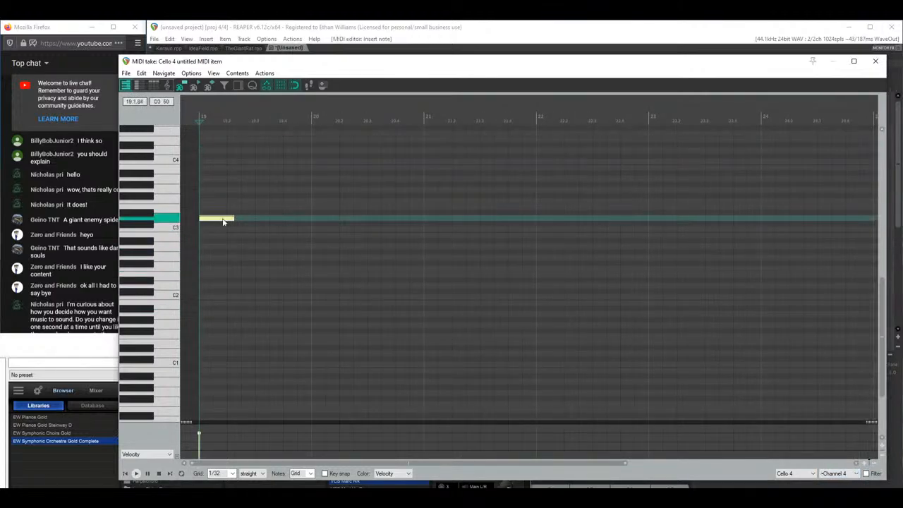
click(80, 351)
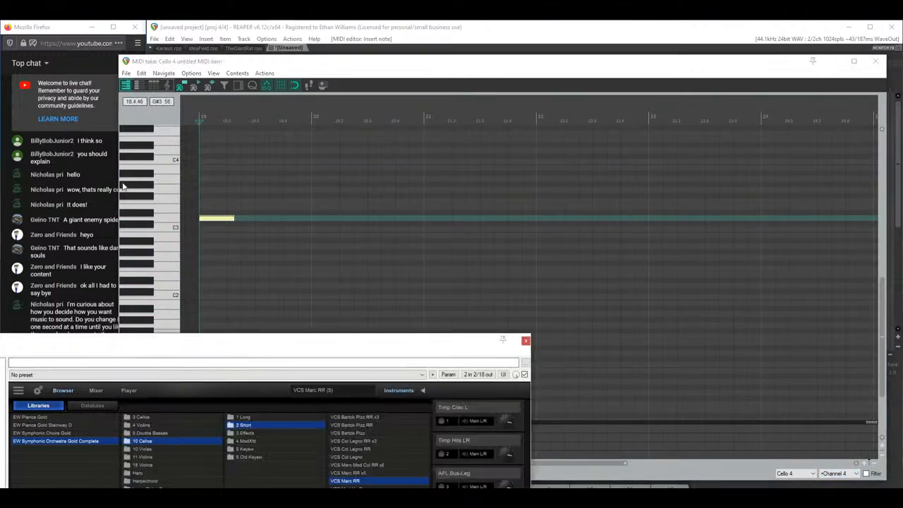
drag(385, 348, 383, 268)
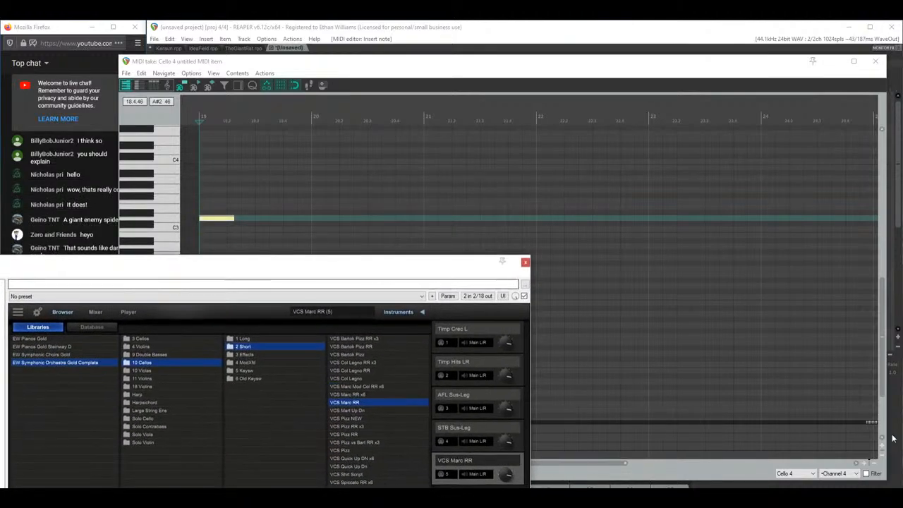
Step: Set the MIDI channel to 5 and replace the existing note with one-beat D3 and G2 notes at bar 19
click(838, 473)
click(847, 393)
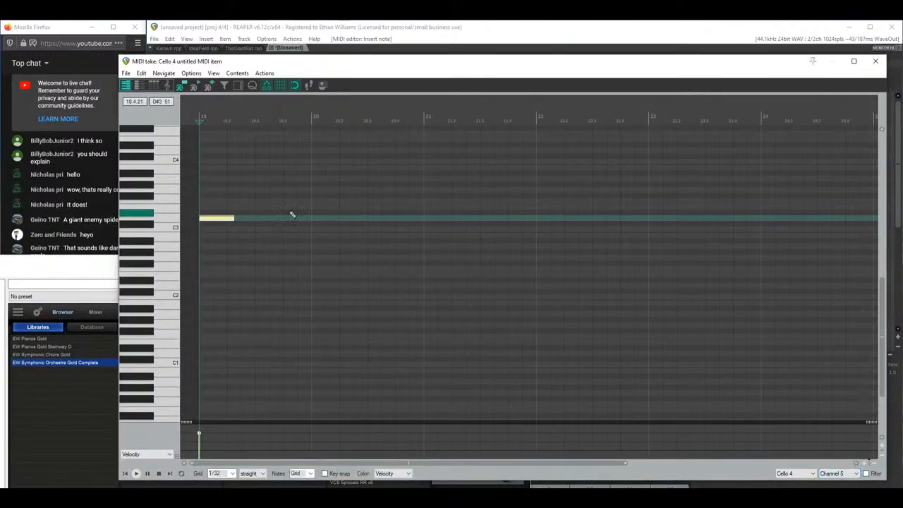
double_click(222, 218)
mouse_move(203, 220)
mouse_down()
mouse_move(232, 219)
mouse_move(233, 267)
mouse_move(218, 221)
mouse_up()
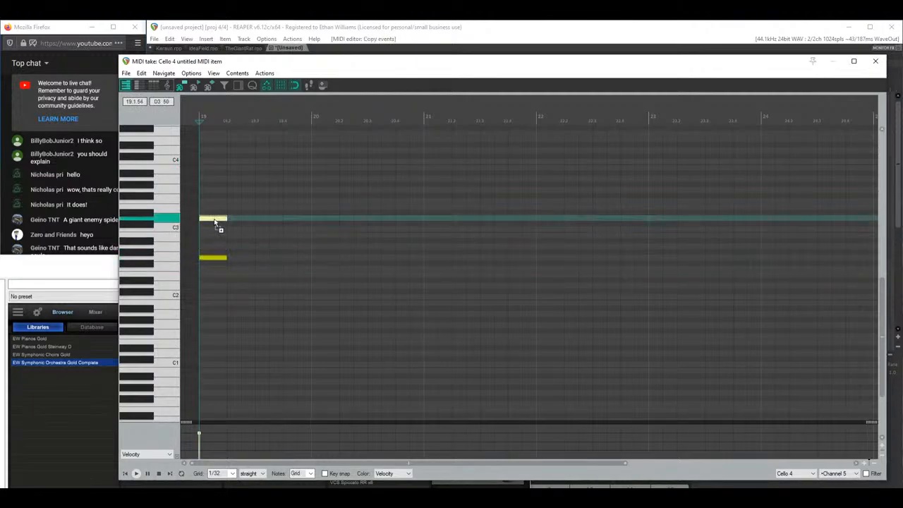
Step: Shorten the D3 and G2 notes to half a beat and copy them into three consecutive pairs
scroll(233, 217, up, 2)
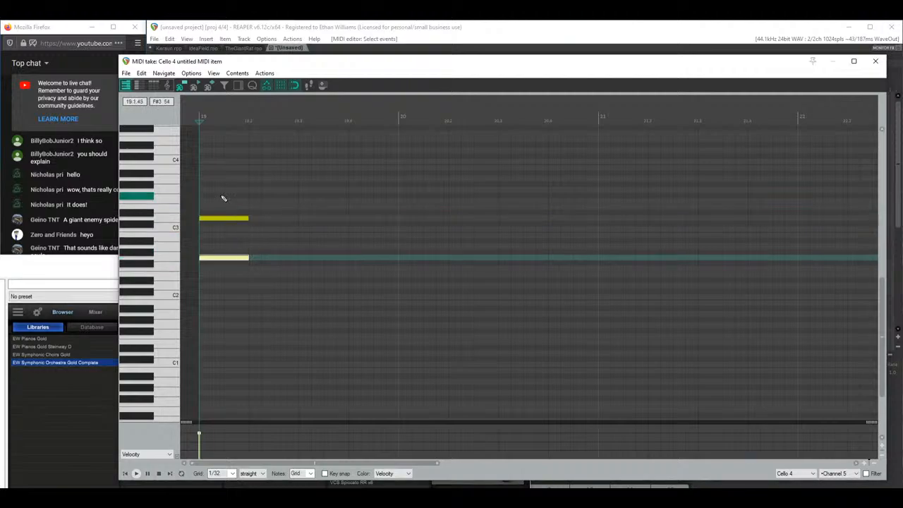
mouse_move(247, 259)
mouse_down()
mouse_move(218, 259)
mouse_move(264, 261)
mouse_up()
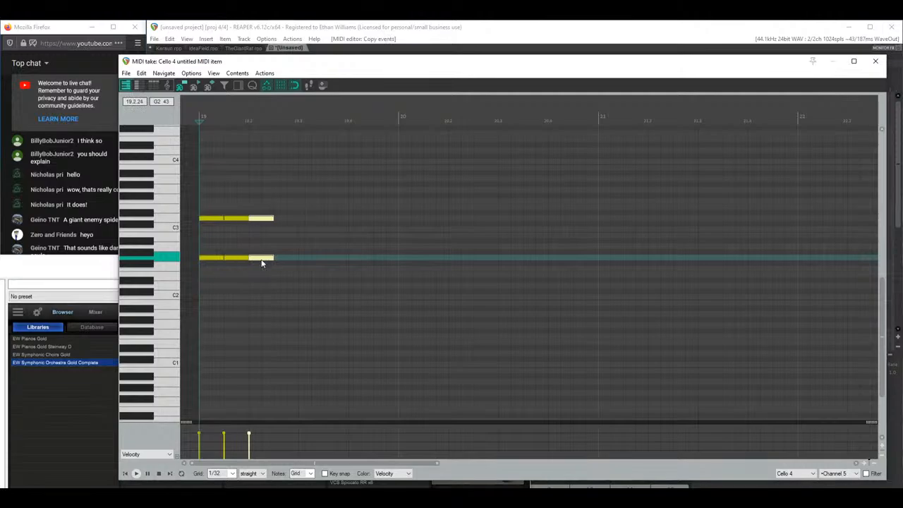
key(space)
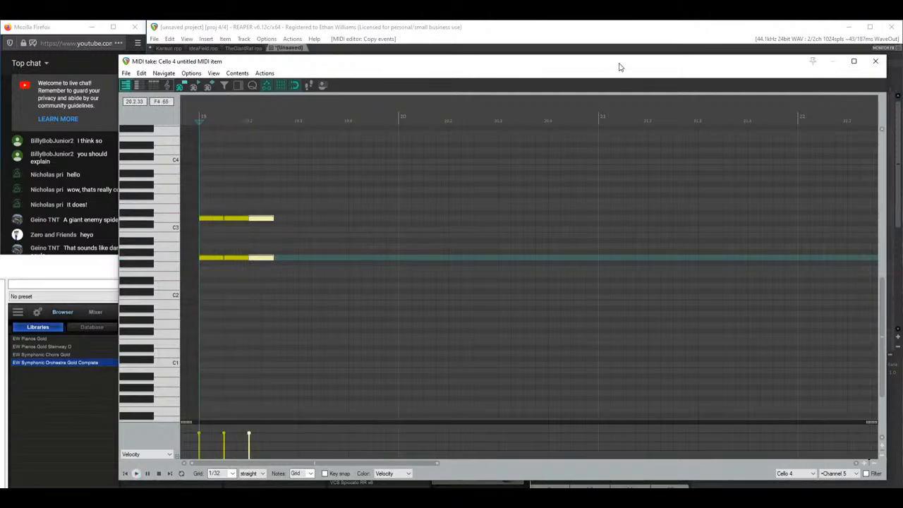
Step: Move the Cello 4 item to start at bar 28 and reopen it for MIDI editing
drag(619, 64, 520, 246)
click(776, 242)
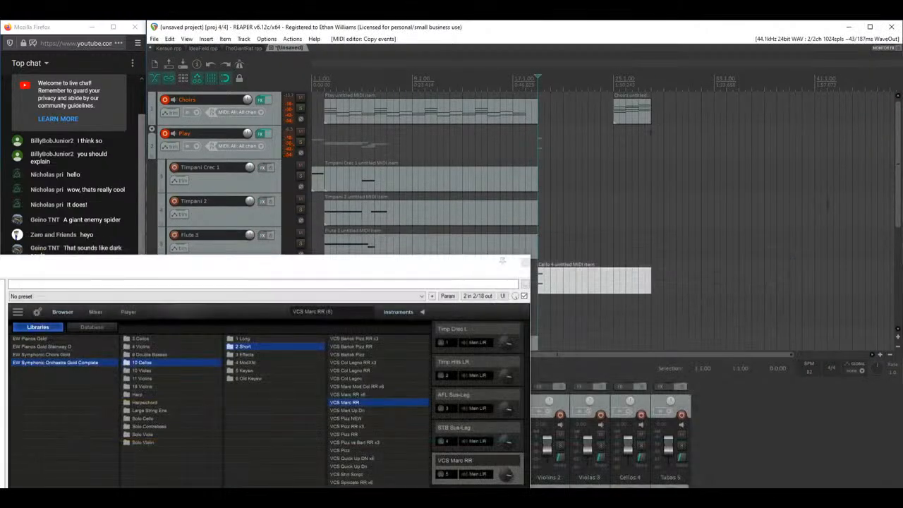
drag(592, 278, 705, 278)
right_click(652, 189)
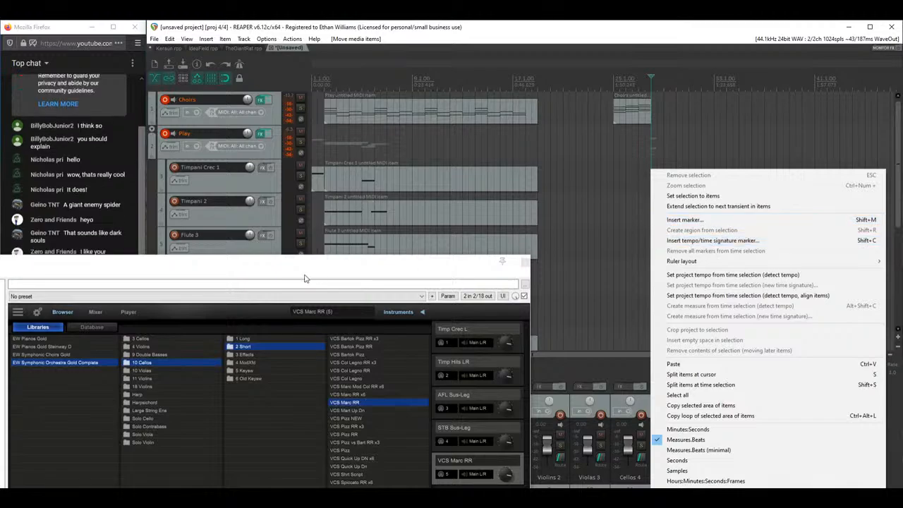
drag(286, 268, 539, 413)
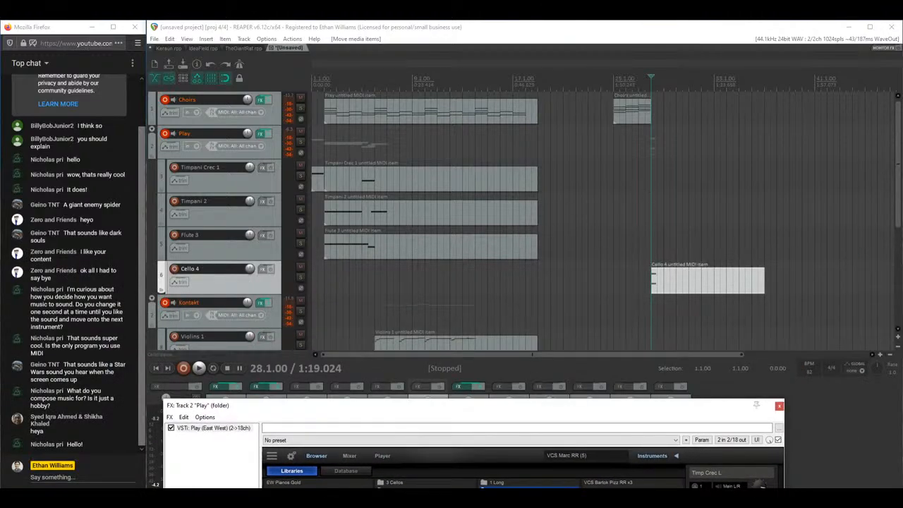
double_click(651, 280)
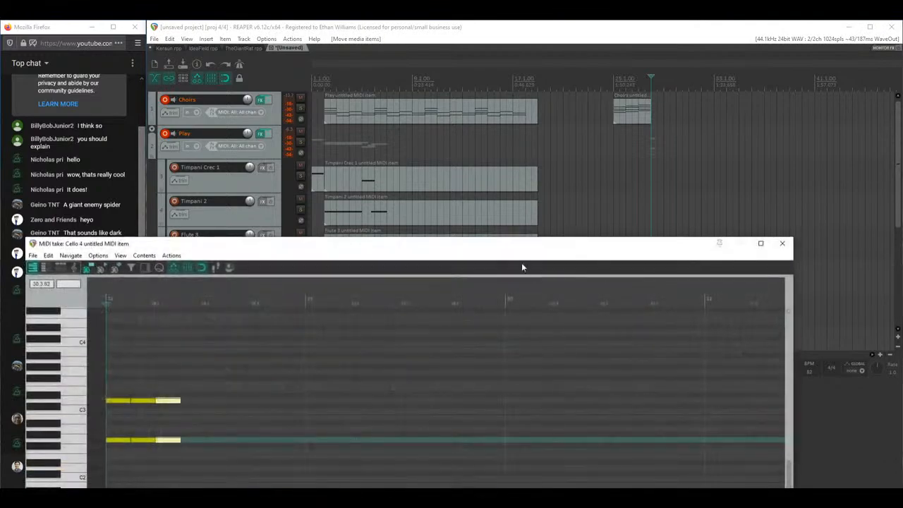
drag(475, 246, 595, 321)
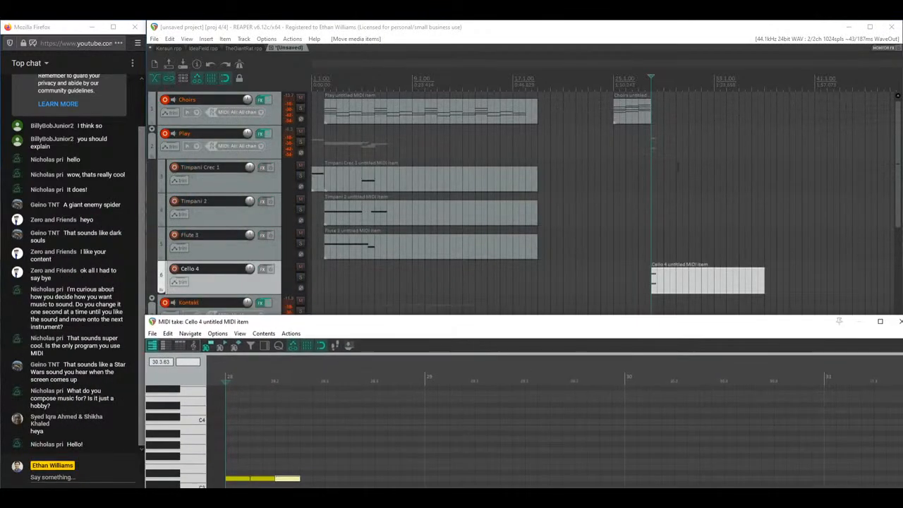
Step: Insert a tempo marker of 160 BPM at bar 28
click(653, 163)
right_click(653, 163)
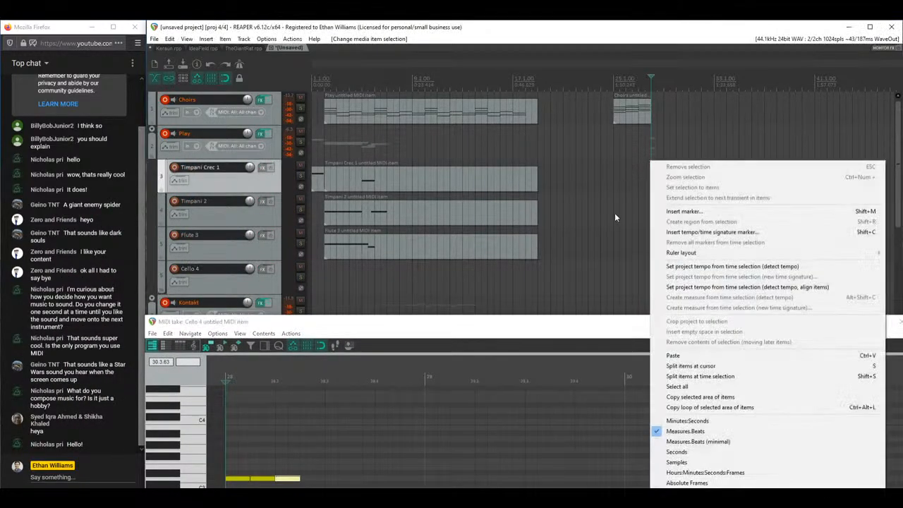
click(698, 233)
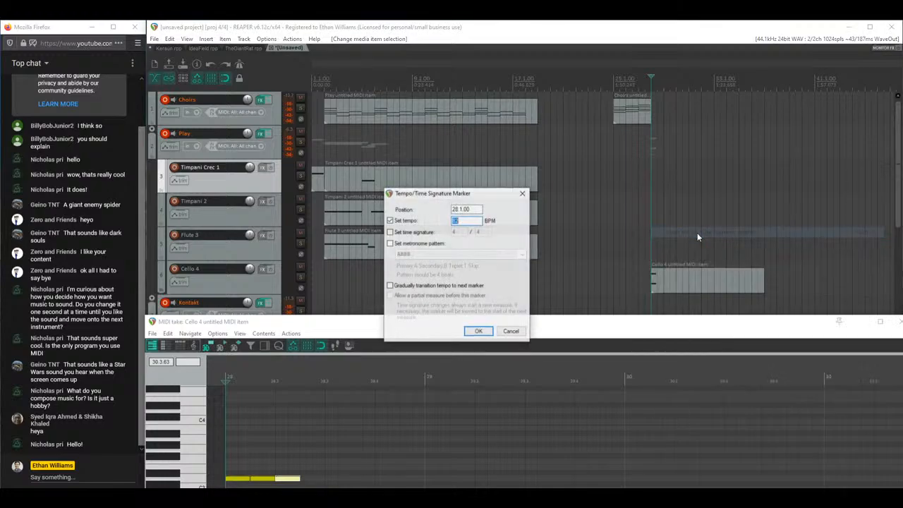
click(399, 221)
click(399, 221)
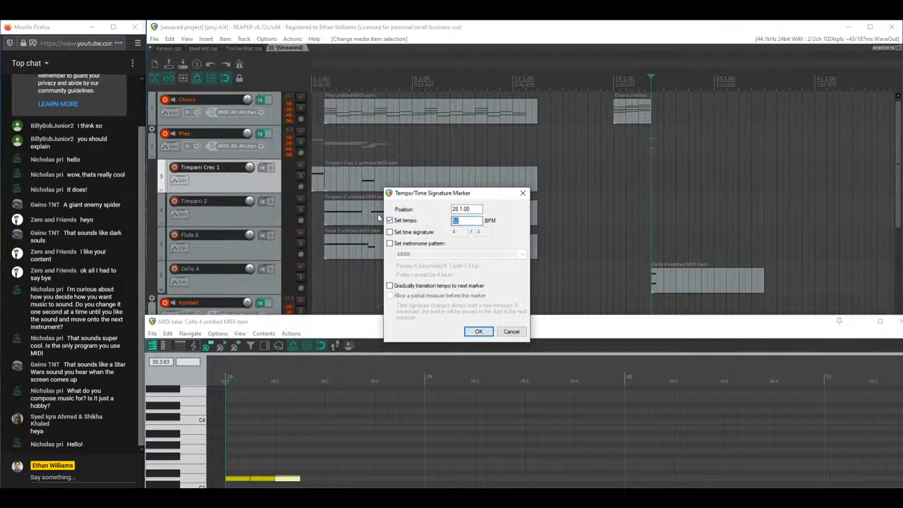
text(150)
key(Return)
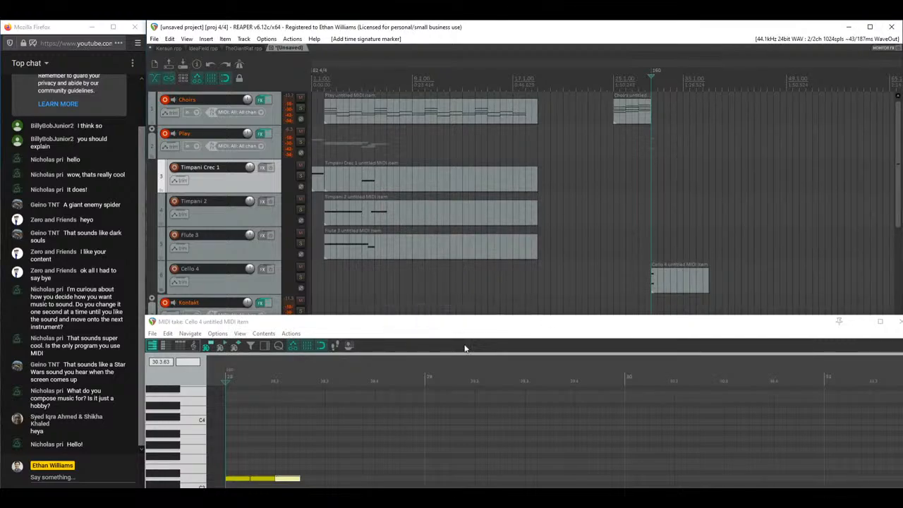
Step: Play the cello notes at bar 28 at the new tempo
drag(426, 325, 524, 108)
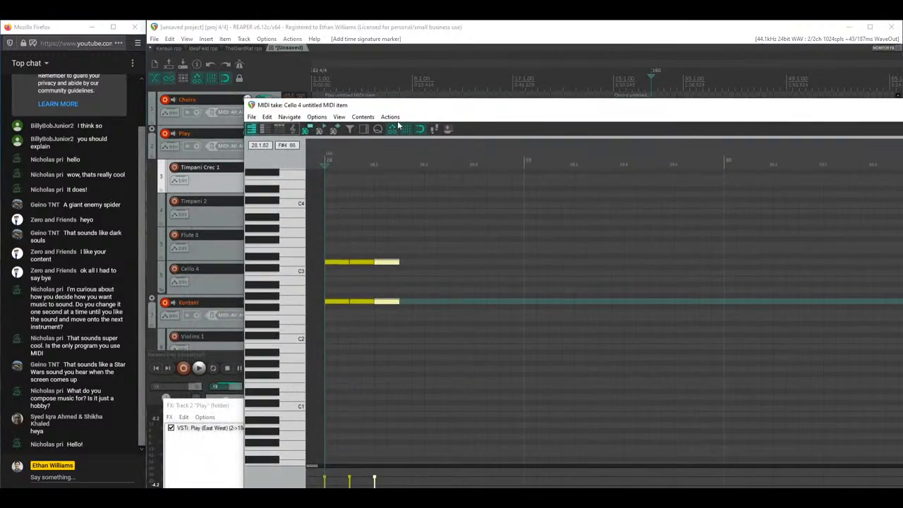
key(space)
key(space)
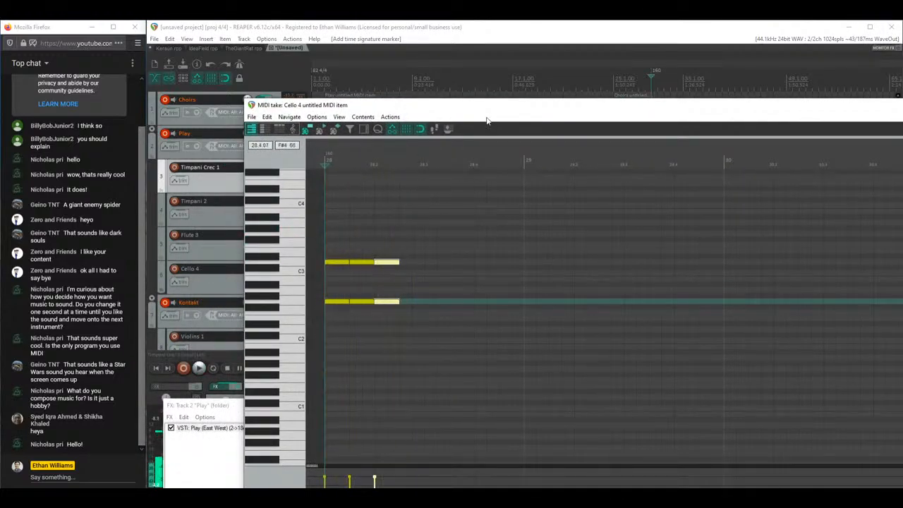
Step: Lower the velocities of the second and third note pairs in the Cello 4 MIDI item and play the pattern
drag(347, 245, 438, 321)
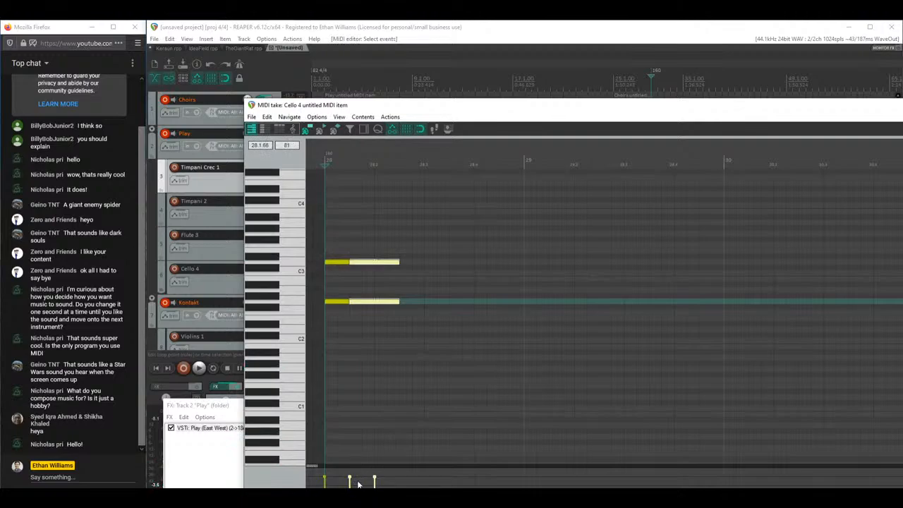
drag(357, 484, 349, 486)
key(space)
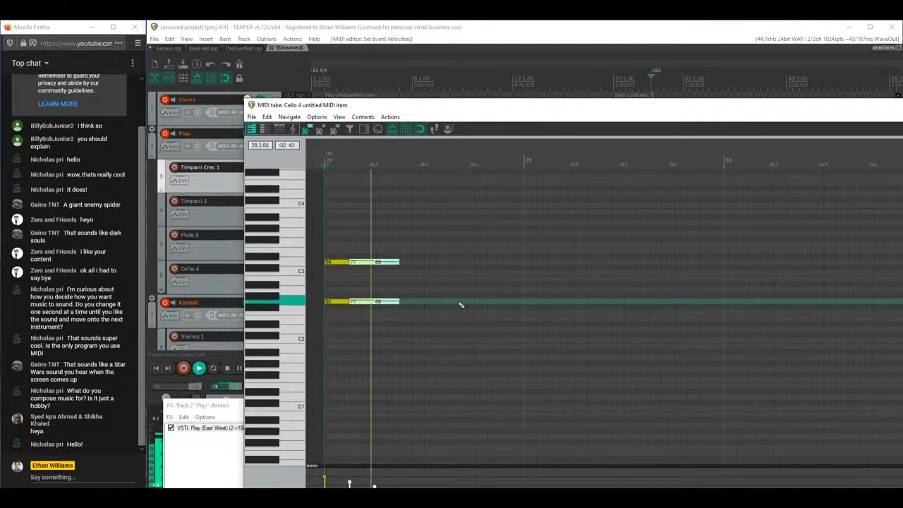
scroll(379, 409, up, 3)
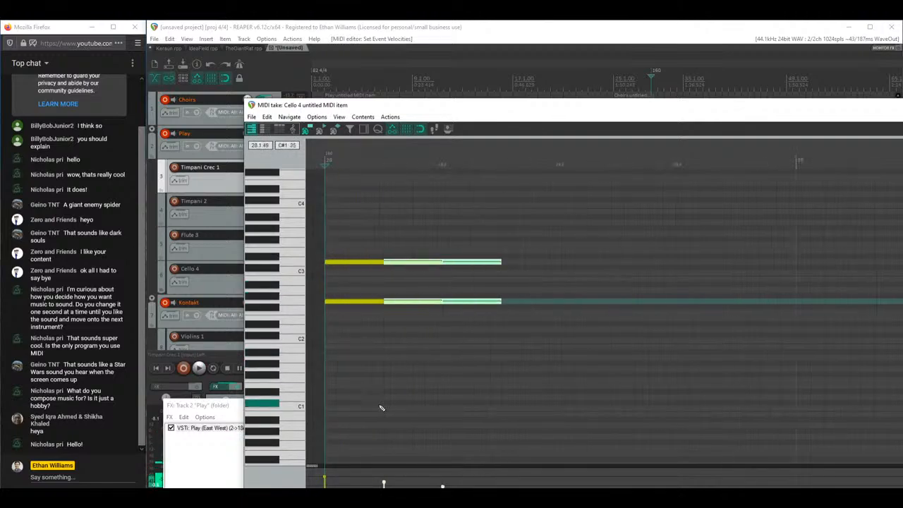
Step: Lower the velocity of the first note pair, and reduce the second and third pairs further to keep the fading accent pattern
drag(325, 477, 321, 480)
click(324, 480)
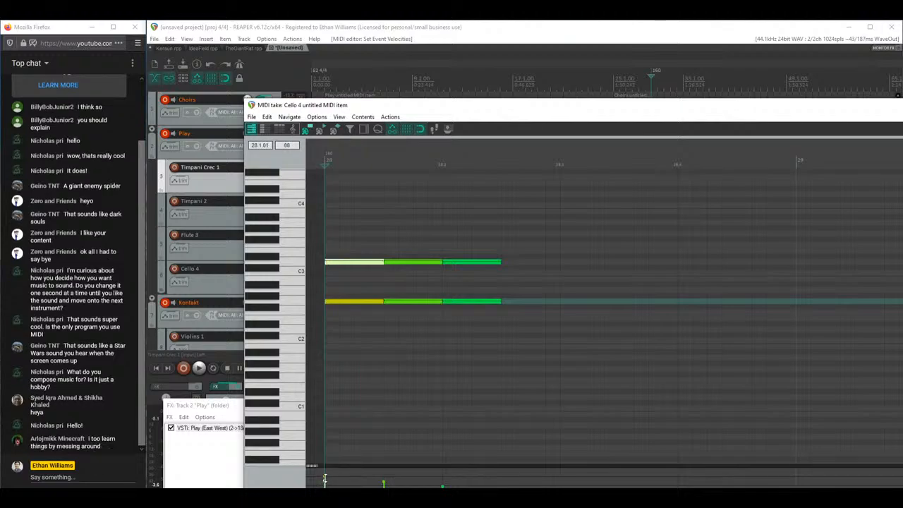
click(324, 479)
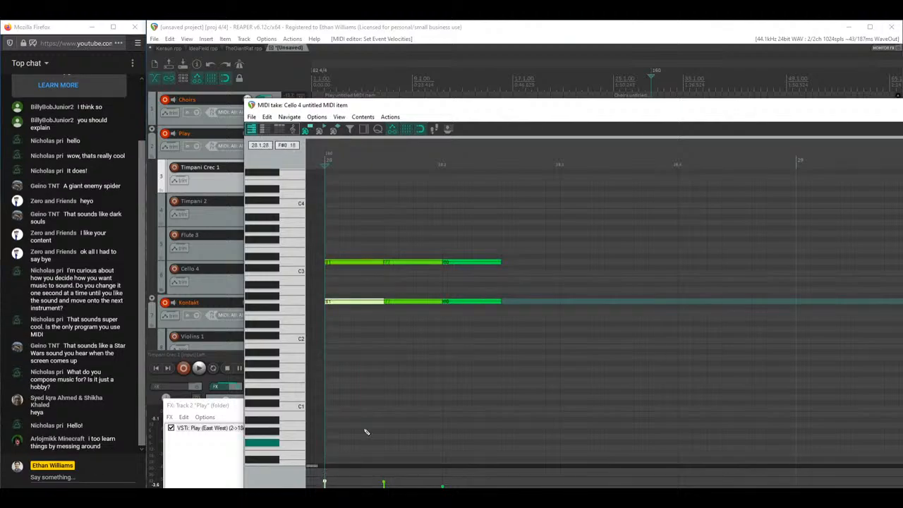
key(space)
key(space)
drag(467, 215, 413, 329)
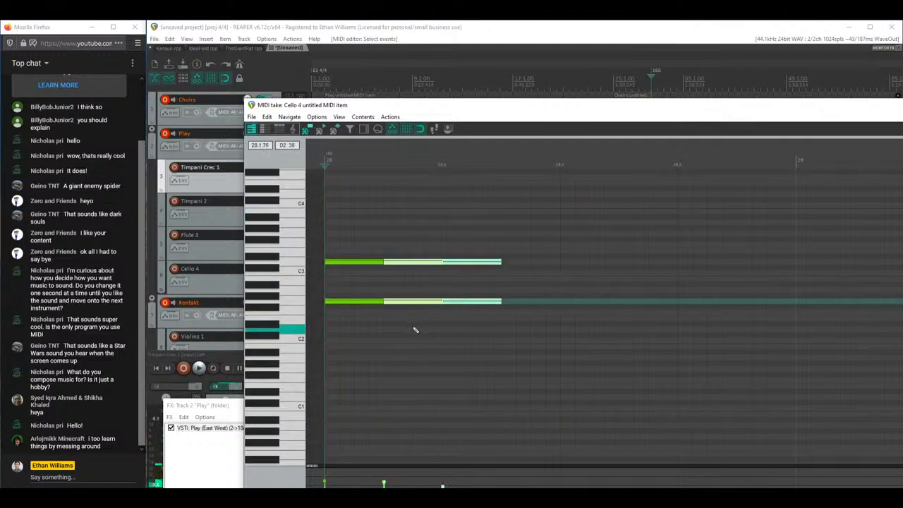
drag(385, 483, 384, 486)
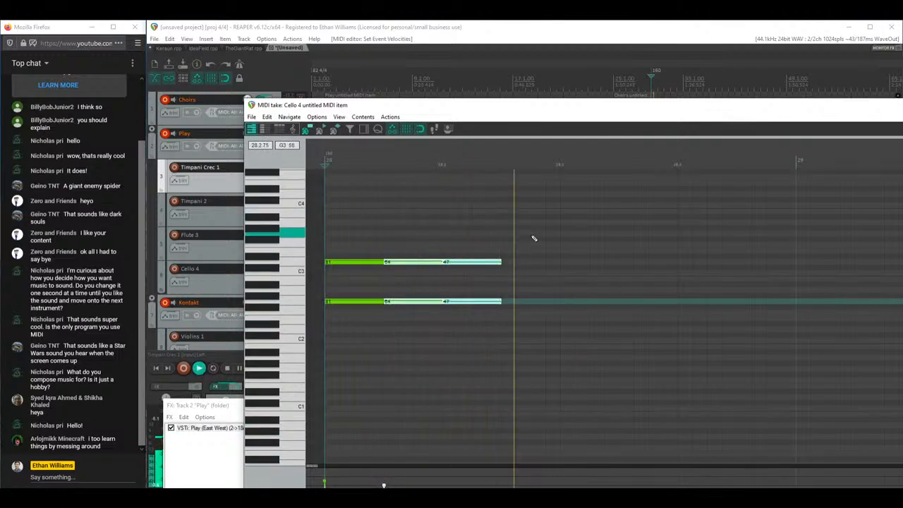
Step: Duplicate the three-note pattern twice directly after itself and delete the notes that extend past the start of bar 29
drag(407, 247, 362, 308)
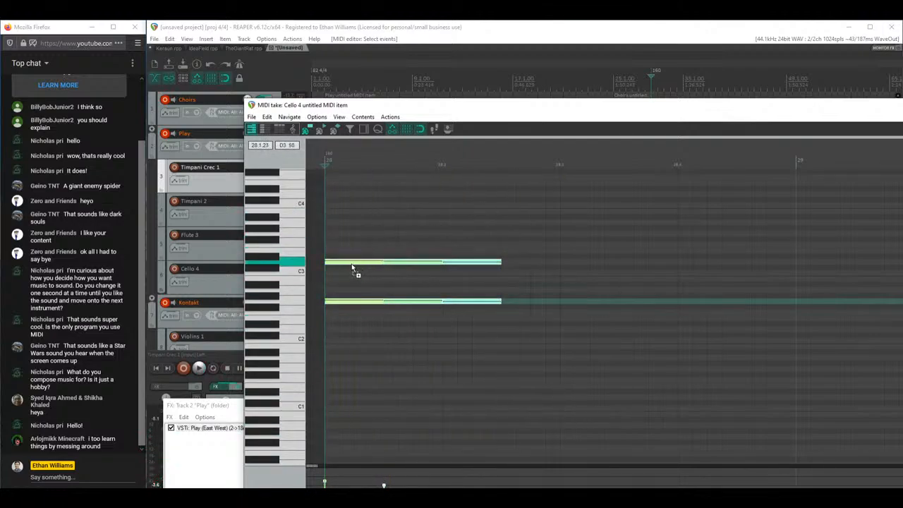
drag(377, 264, 701, 268)
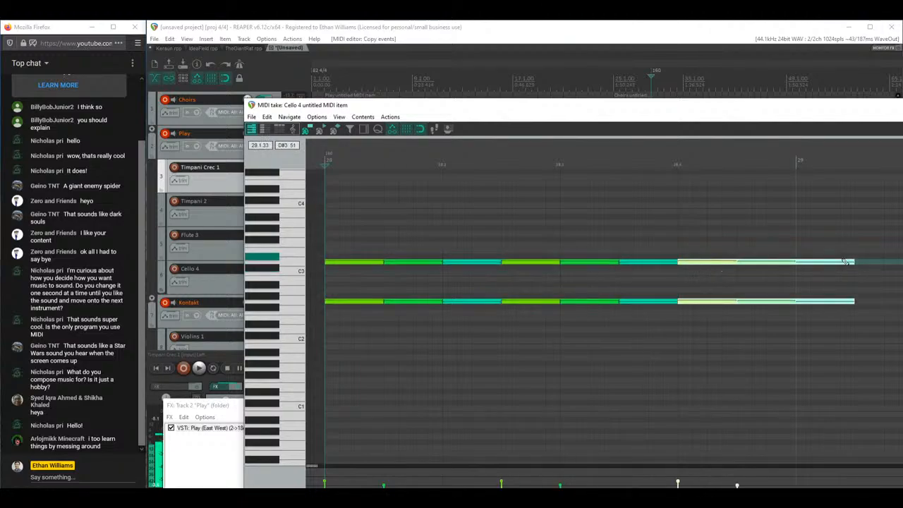
drag(817, 247, 858, 331)
scroll(837, 328, down, 3)
key(Delete)
Step: Copy all the notes of bar 28 into bar 29, play them back and close the MIDI editor
drag(714, 341, 334, 193)
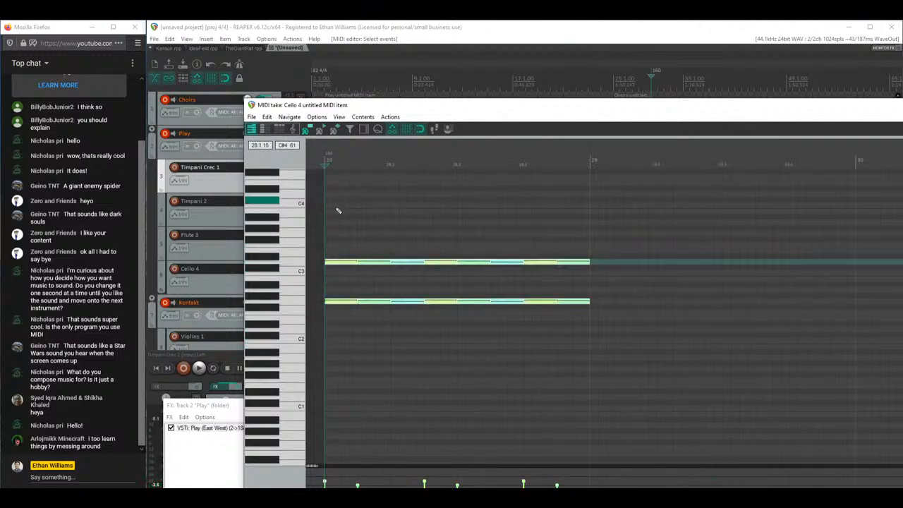
drag(335, 262, 604, 264)
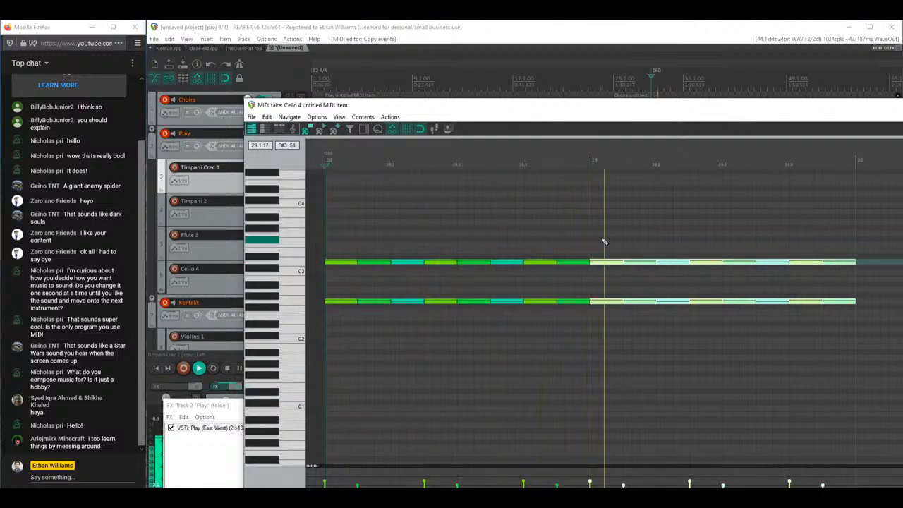
scroll(605, 233, down, 3)
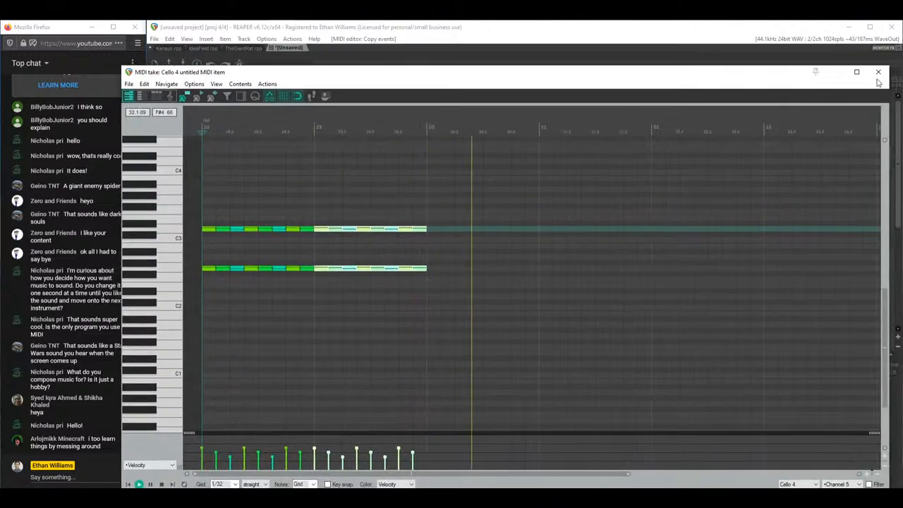
key(Escape)
Step: Replace the channel 5 cello patch in Play with VCS Mart Up Dn and audition it
drag(451, 405, 415, 109)
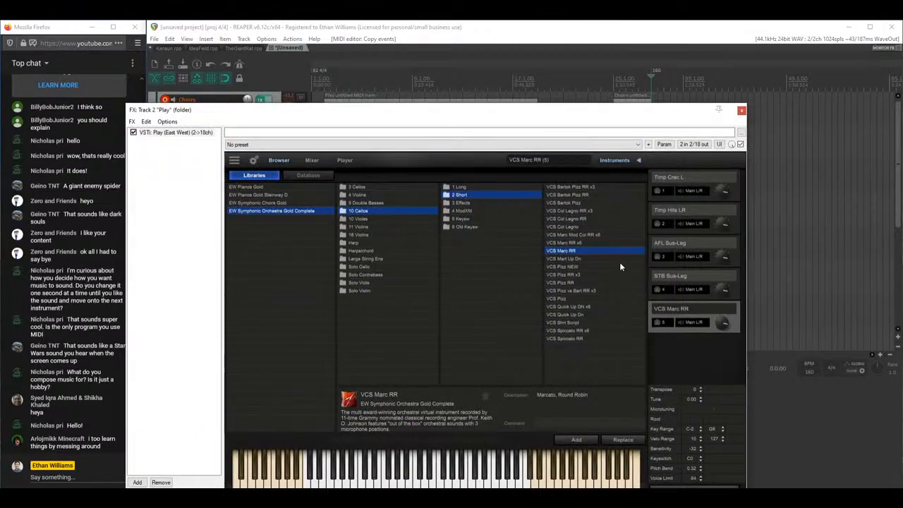
double_click(567, 258)
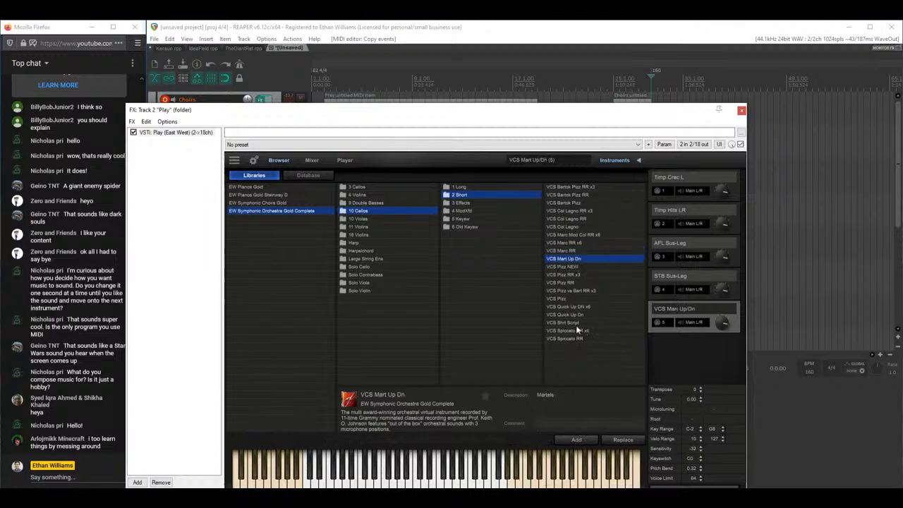
click(569, 31)
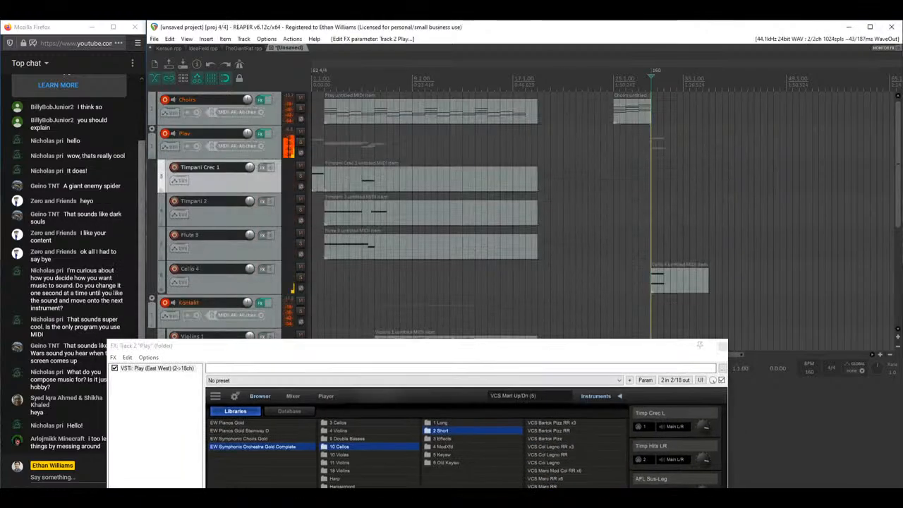
click(563, 352)
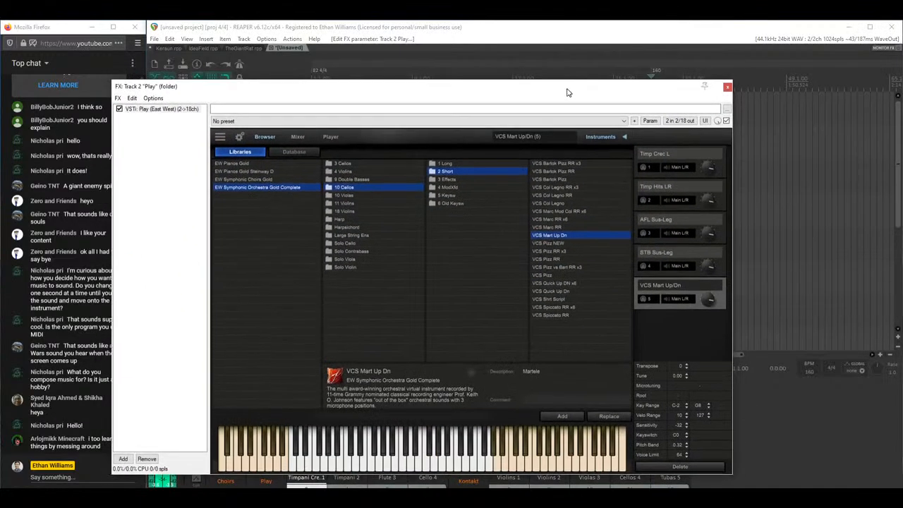
Step: Load VCS Shrt Script as the channel 5 cello patch, audition it and close the plug-in window
double_click(558, 300)
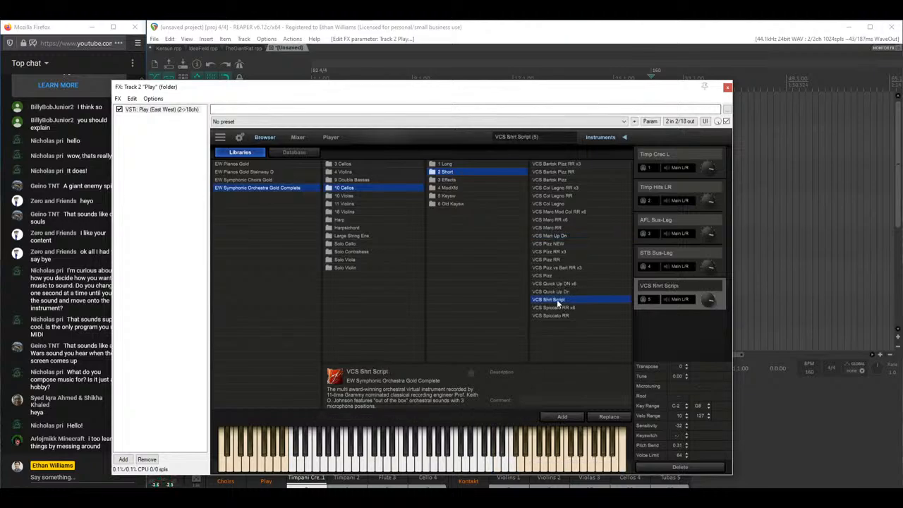
drag(532, 95, 627, 317)
click(557, 166)
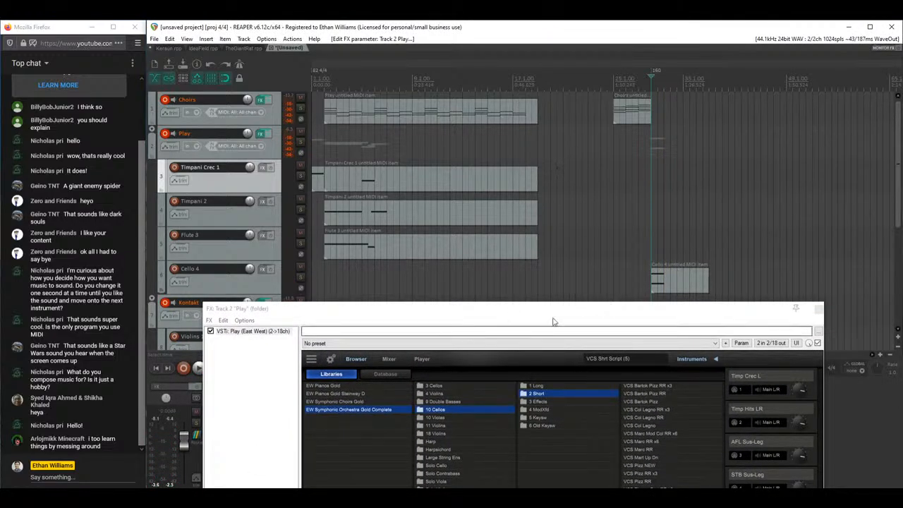
drag(550, 315, 617, 120)
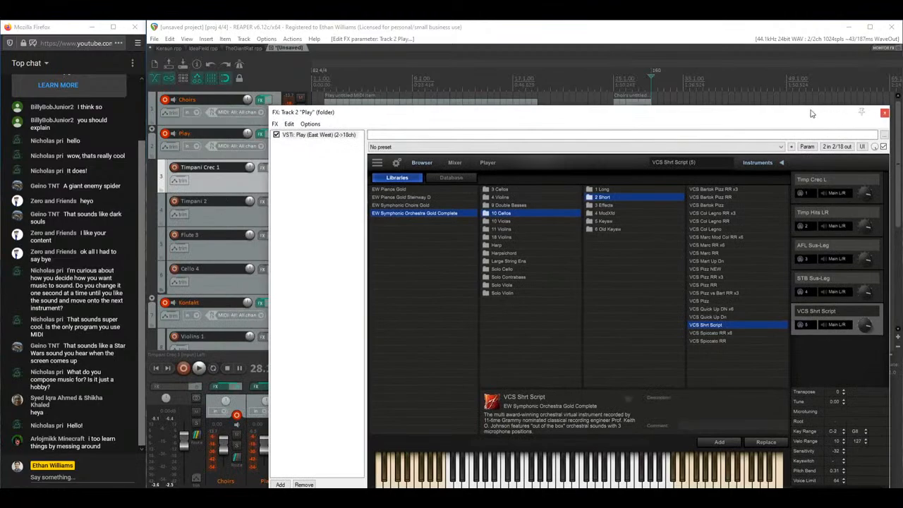
drag(766, 113, 651, 113)
click(773, 117)
Step: Select the Cellos 4 track and open the Kontakt plug-in of the Kontakt folder track
scroll(899, 164, down, 5)
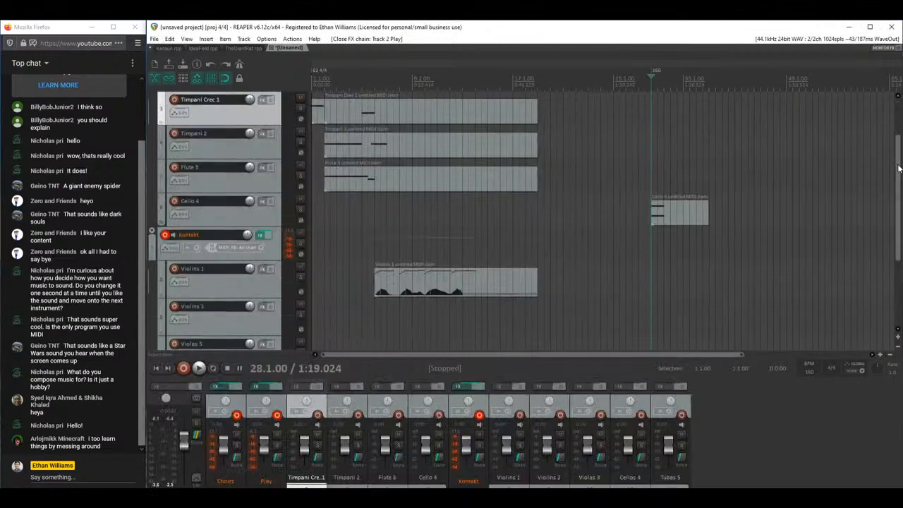
click(229, 301)
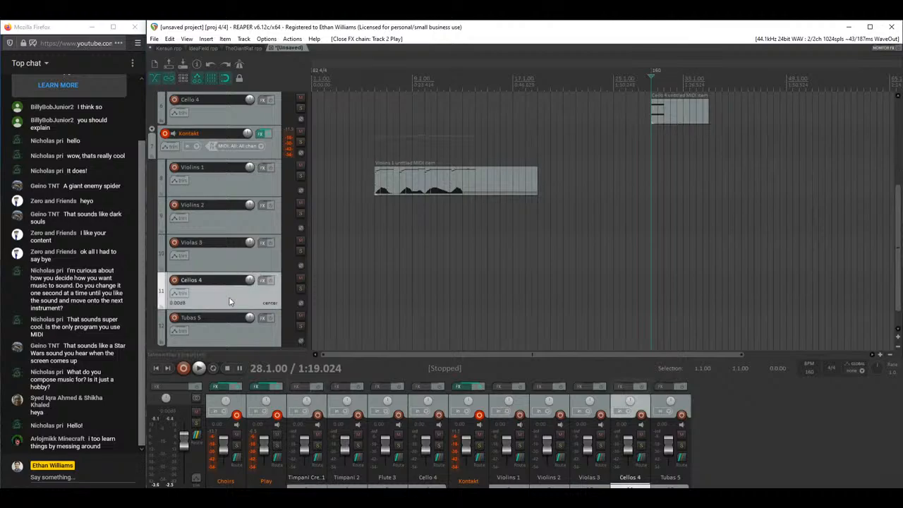
click(261, 133)
mouse_move(518, 244)
mouse_down()
mouse_move(463, 203)
mouse_move(470, 107)
mouse_up()
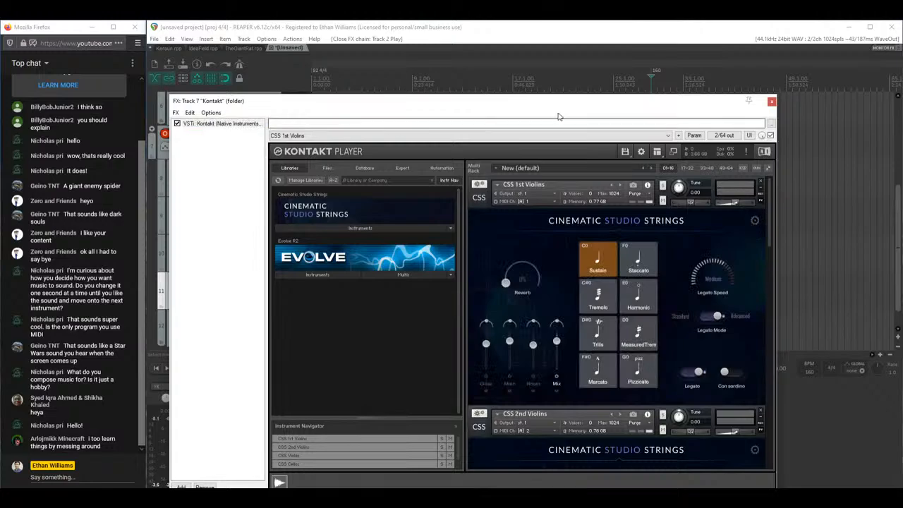
drag(546, 101, 572, 293)
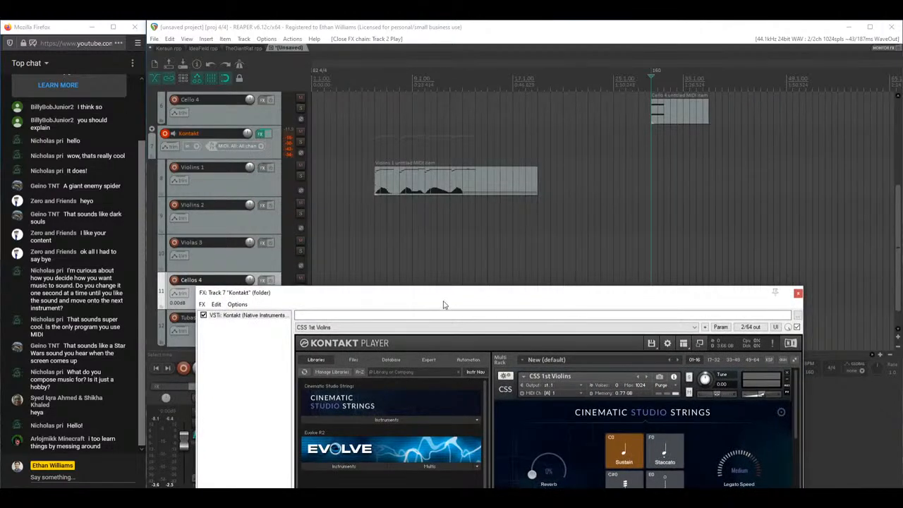
drag(395, 298, 378, 90)
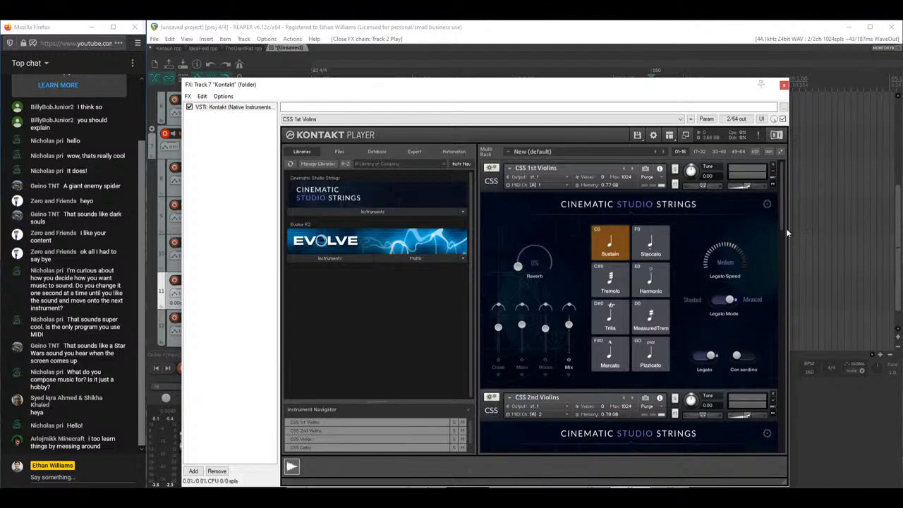
Step: Move the Cello 4 MIDI item at bar 28 onto the Cellos 4 track in the Kontakt folder
drag(781, 210, 769, 434)
drag(525, 89, 381, 367)
drag(661, 118, 661, 298)
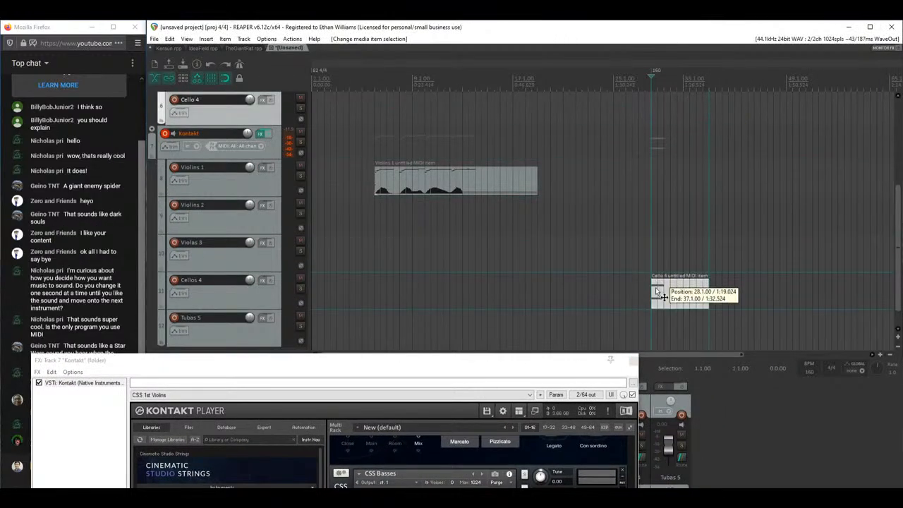
Step: Set the CSS Cellos articulation to MeasuredTrem, enable Sync to host and play the project from bar 28
drag(262, 368, 240, 111)
scroll(317, 285, up, 5)
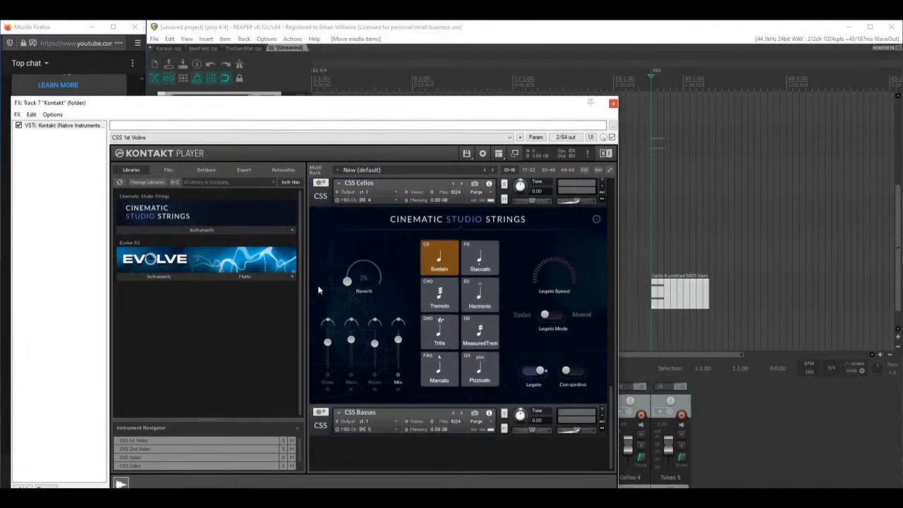
scroll(328, 254, up, 1)
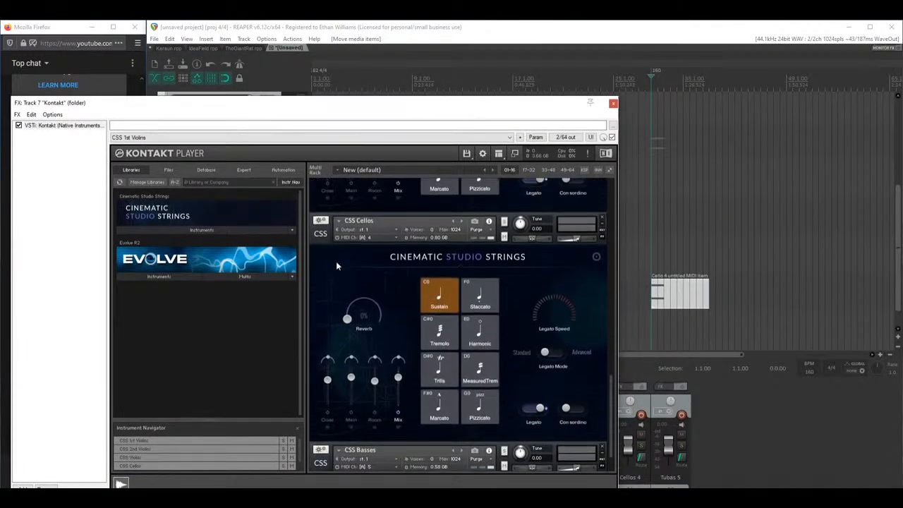
click(438, 409)
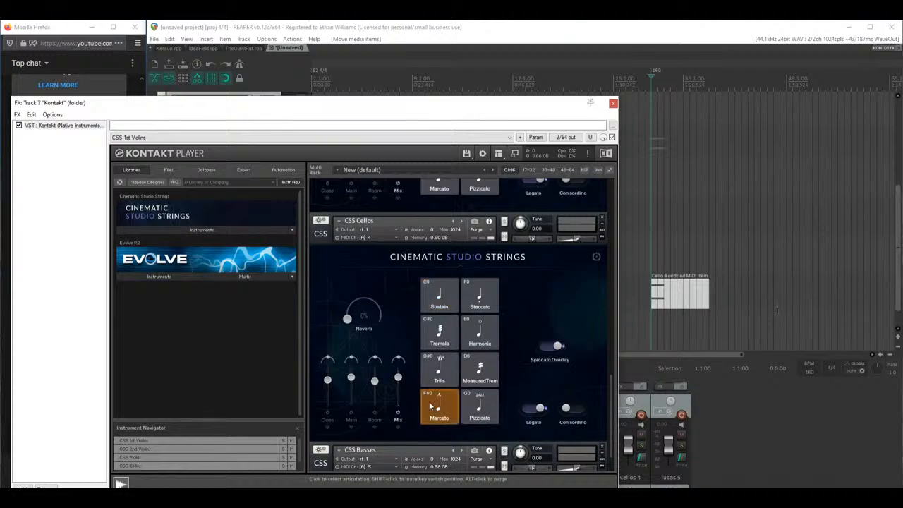
click(479, 368)
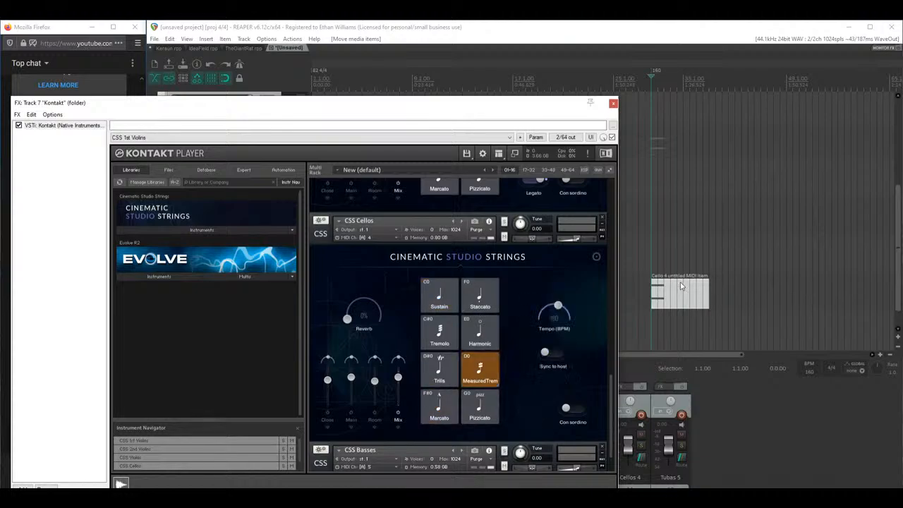
click(548, 352)
click(656, 297)
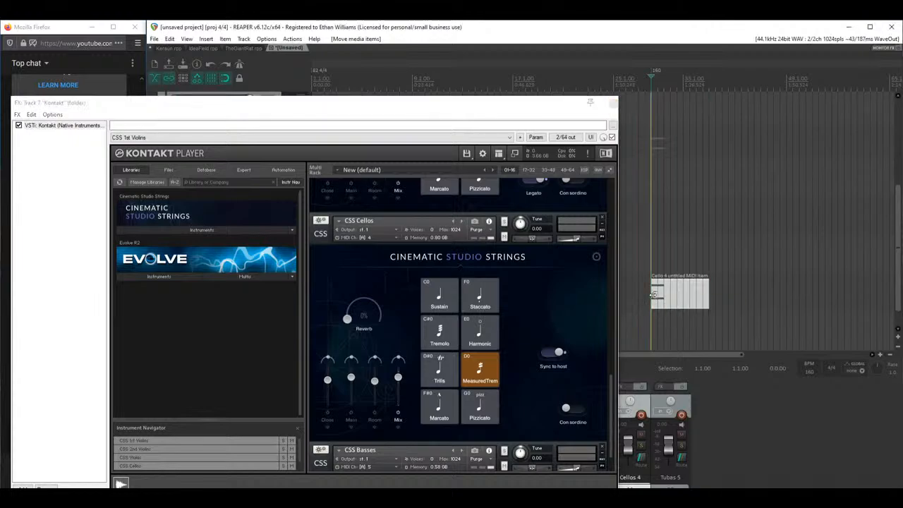
key(space)
Step: Open the moved cello MIDI item, assign all its notes to channel 4 and play them back
double_click(656, 293)
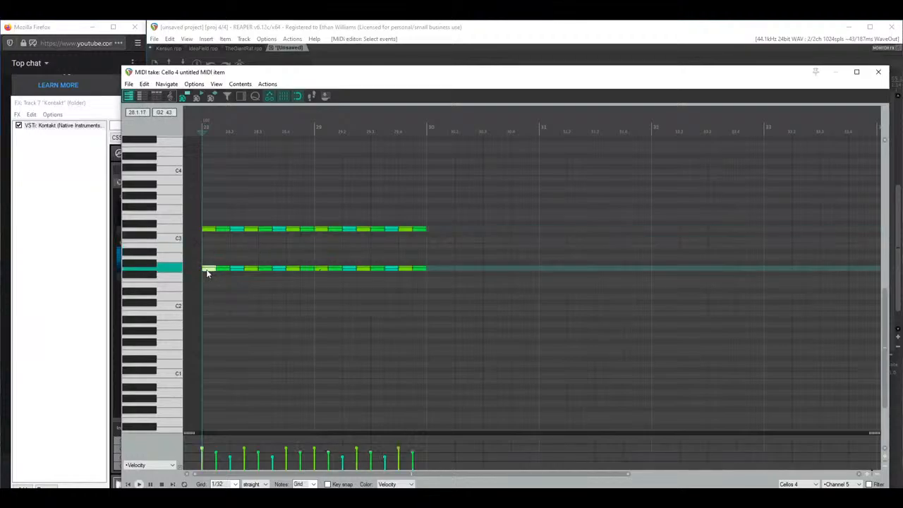
click(105, 109)
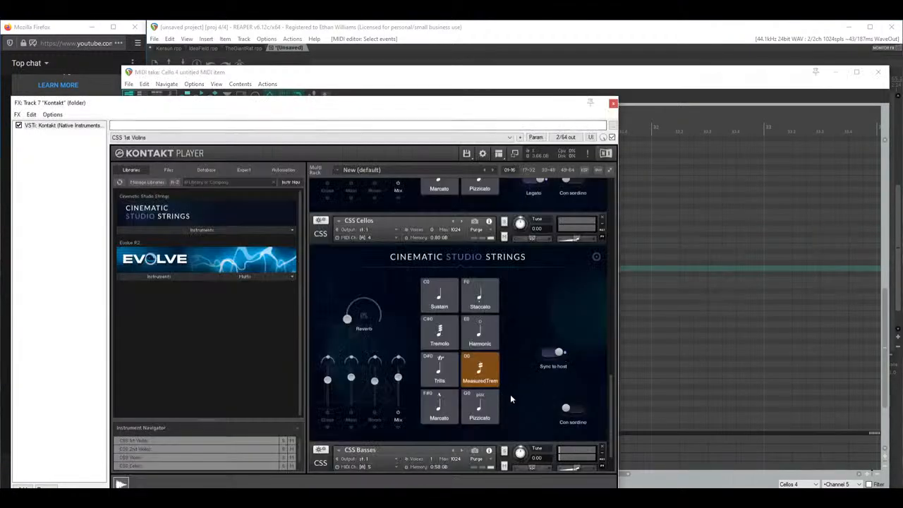
click(684, 90)
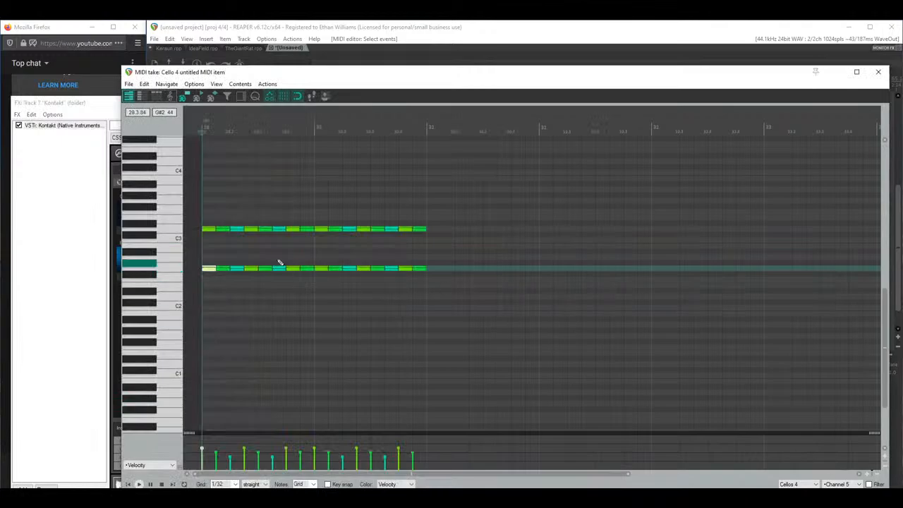
key(ctrl+a)
right_click(211, 233)
mouse_move(263, 435)
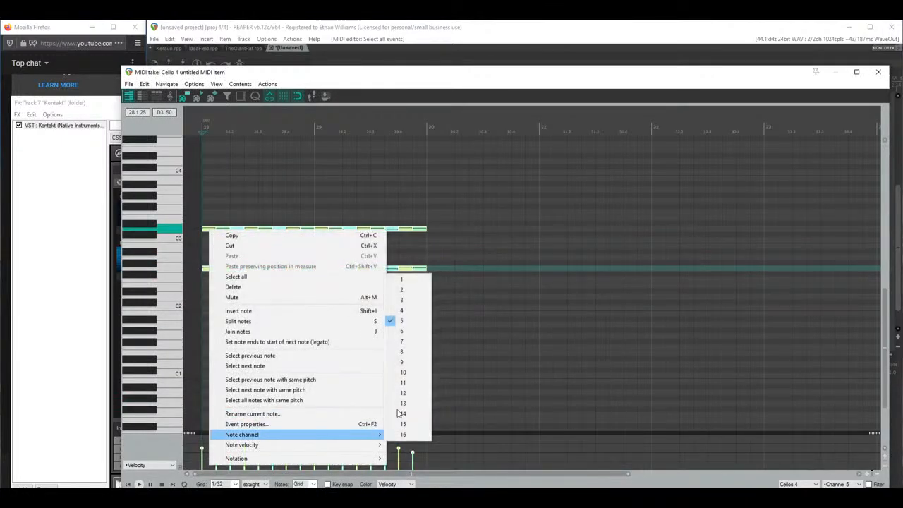
click(414, 313)
key(space)
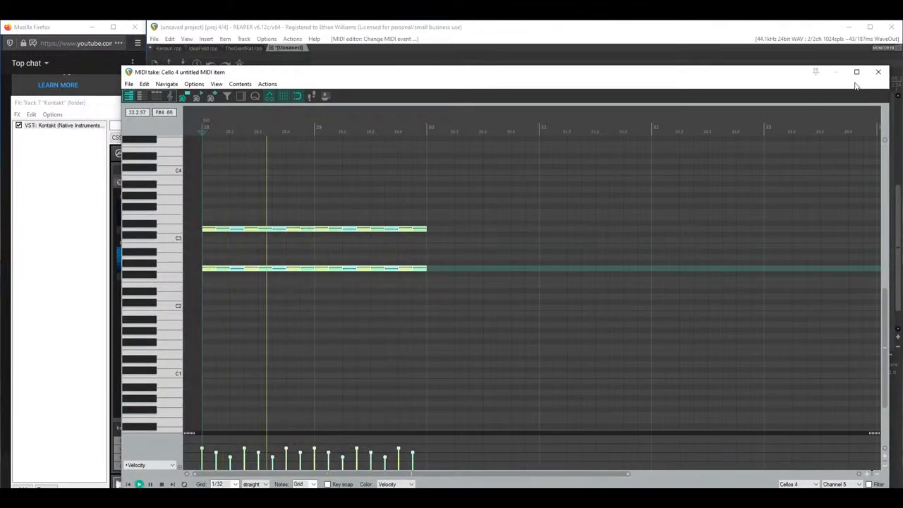
Step: Reopen the Cello 4 MIDI item and arrange its editor above the Kontakt window, leaving the track list visible
click(823, 91)
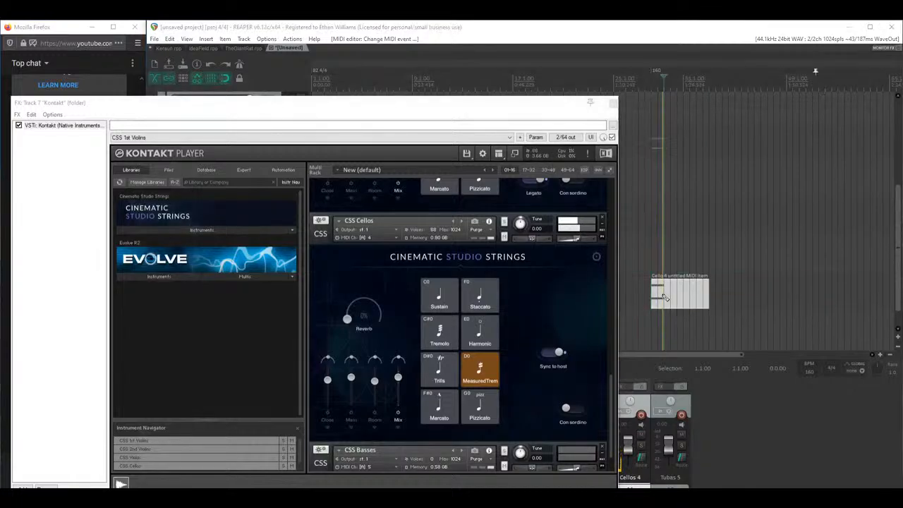
double_click(679, 292)
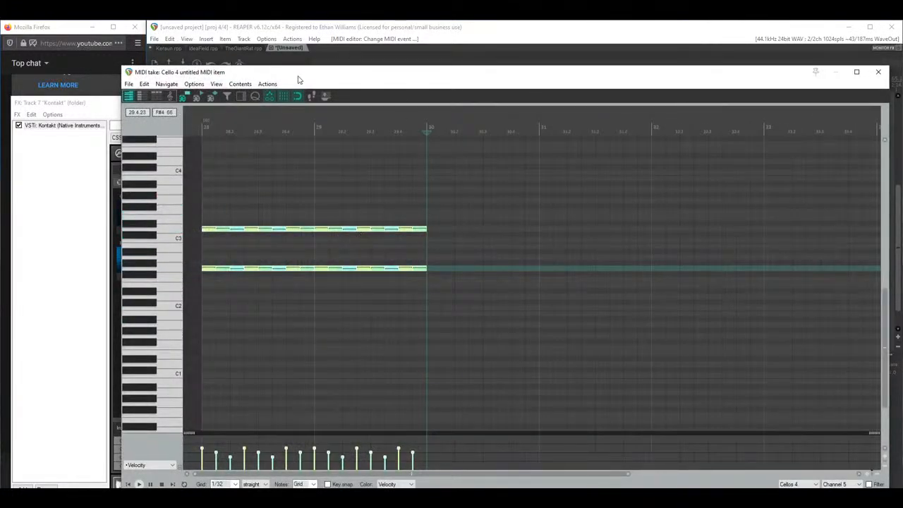
drag(298, 79, 433, 82)
drag(109, 109, 242, 277)
drag(366, 81, 303, 59)
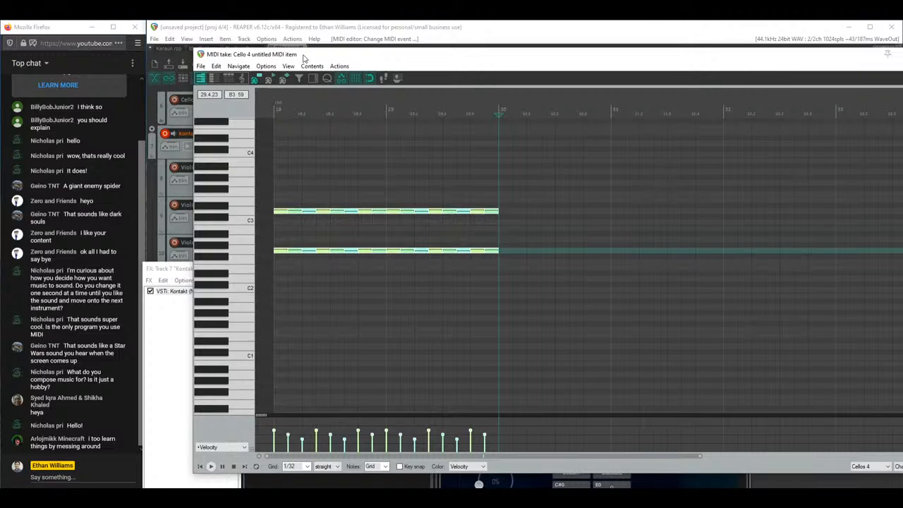
click(182, 281)
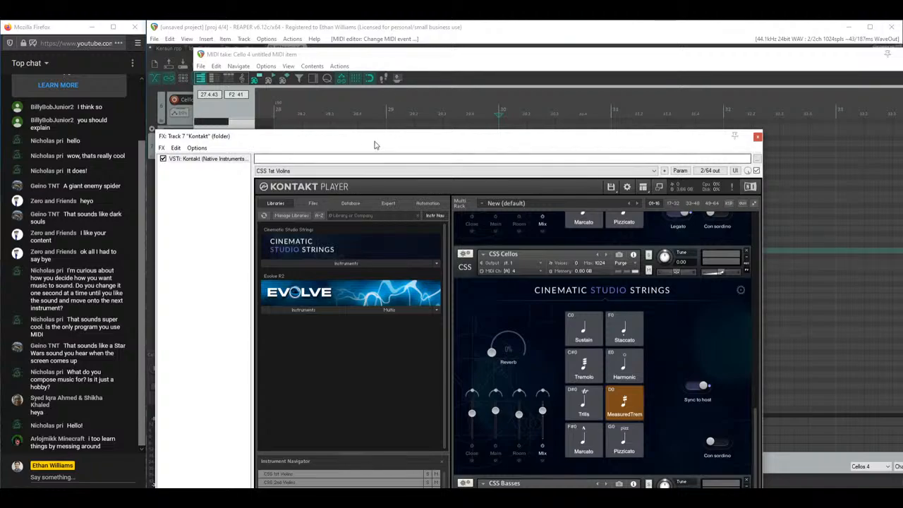
drag(375, 144, 374, 349)
drag(353, 57, 369, 47)
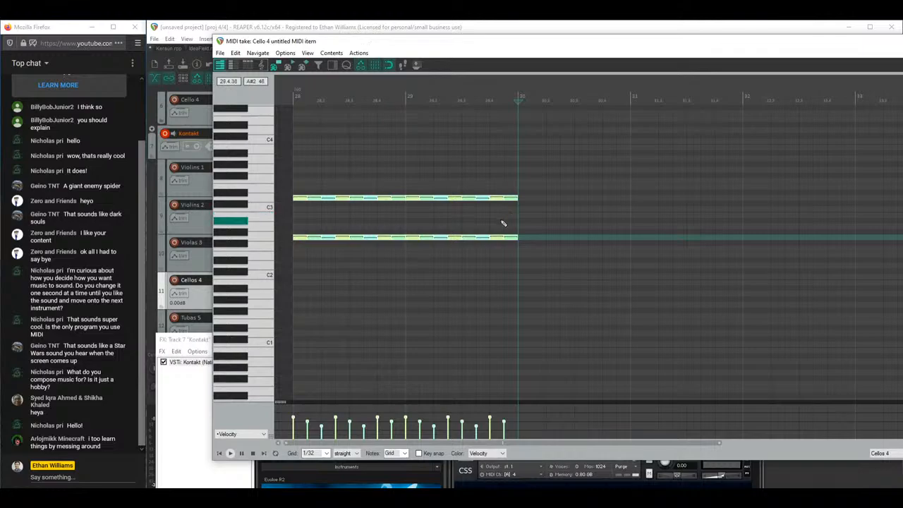
Step: Return the playhead to bar 28, audition the D3 key and play back the two-bar cello pattern
click(219, 454)
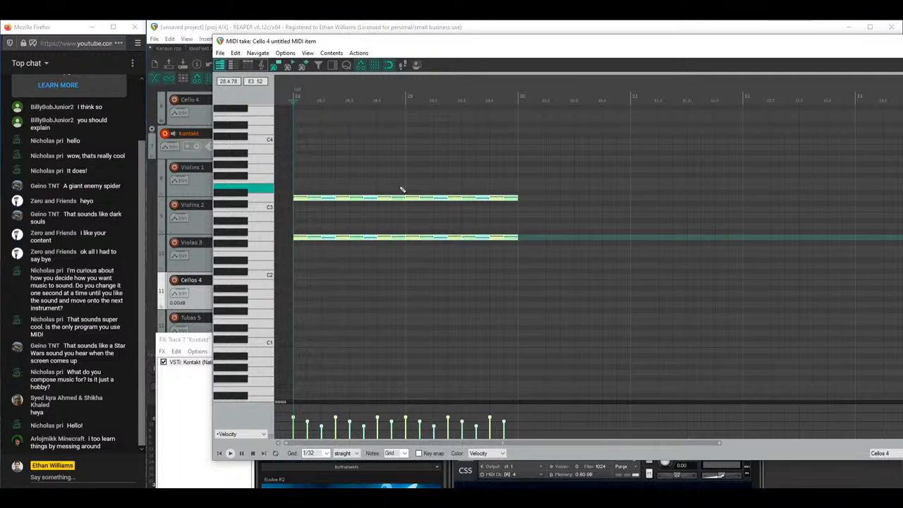
drag(464, 45, 509, 67)
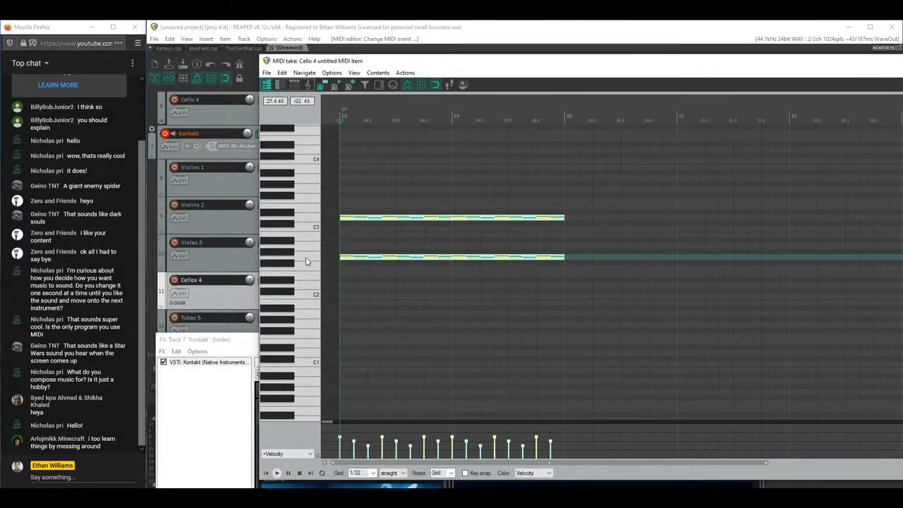
click(305, 216)
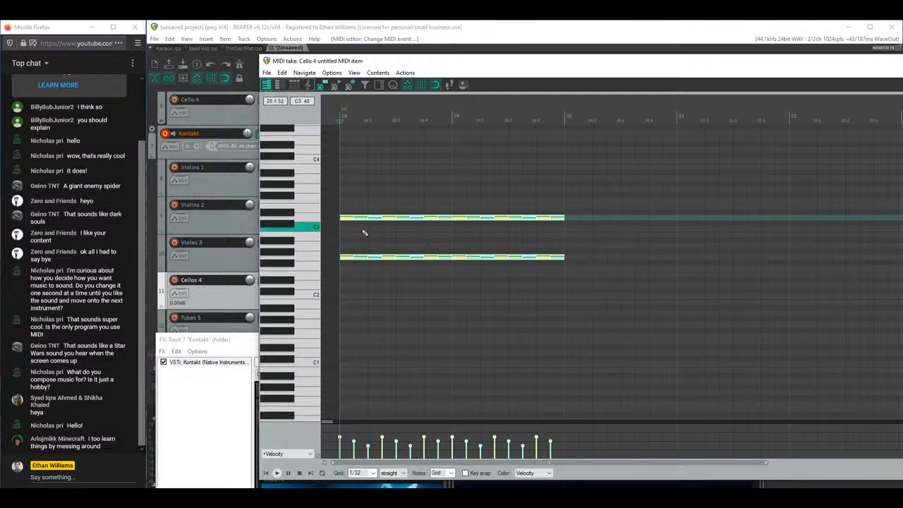
key(space)
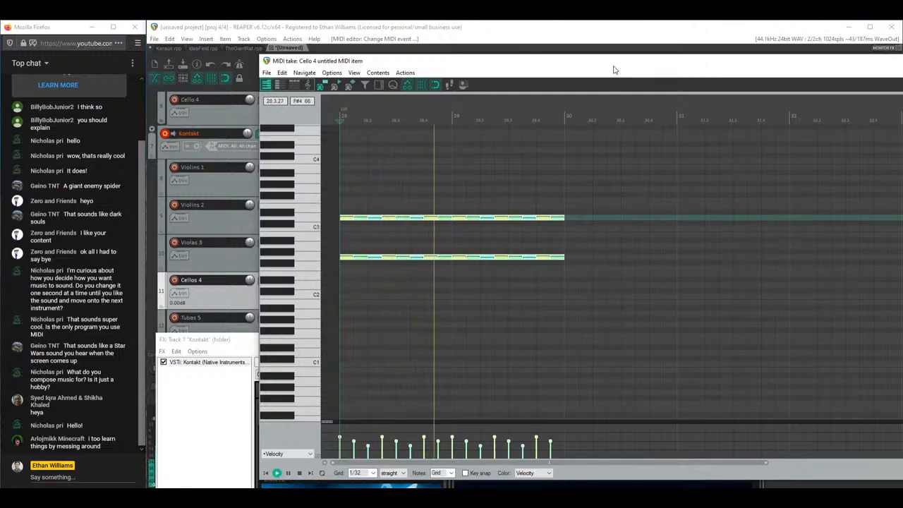
key(space)
Step: Deselect all notes and set the MIDI editor's channel to Channel 4
click(481, 276)
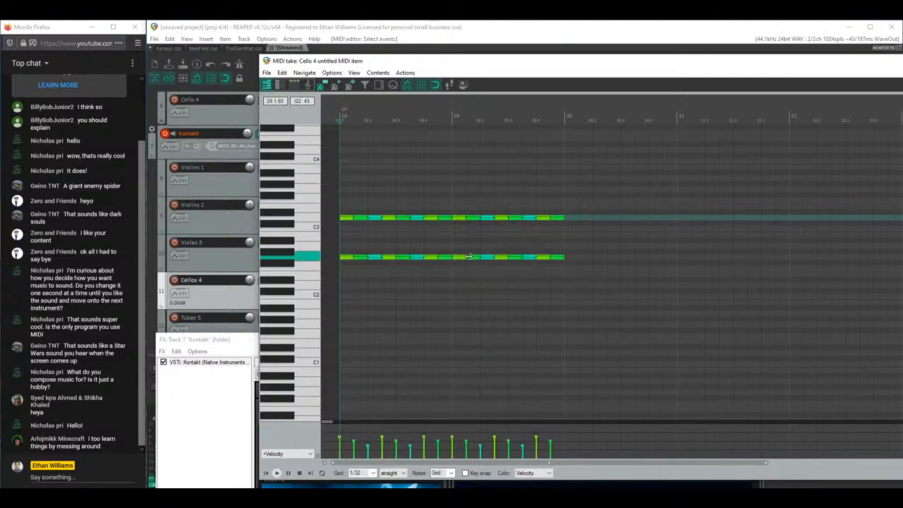
drag(605, 64, 515, 72)
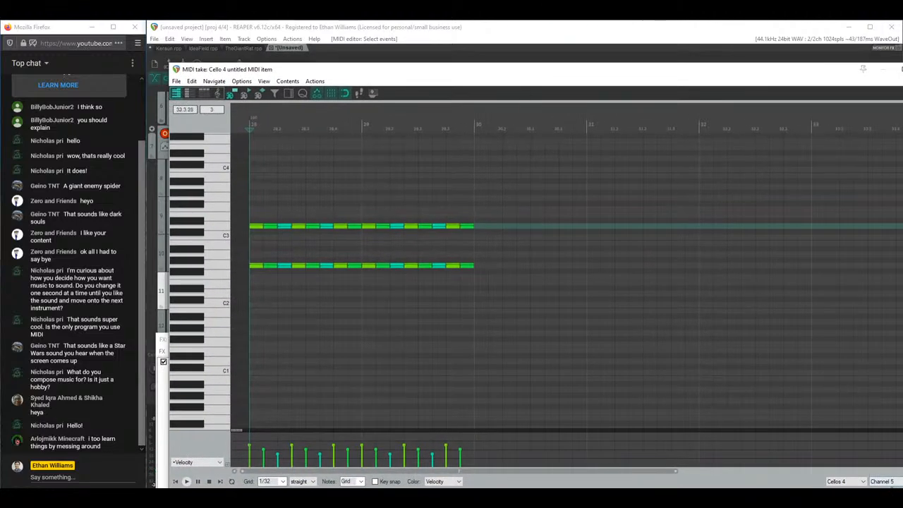
click(883, 480)
key(s)
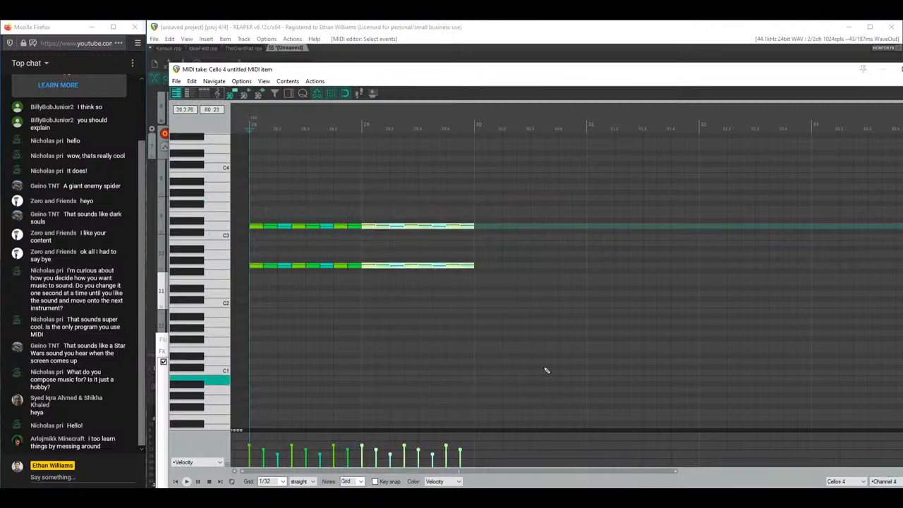
Step: Raise the bar 29 notes by a semitone, return their lower row to G2 and play the result
drag(365, 227, 368, 222)
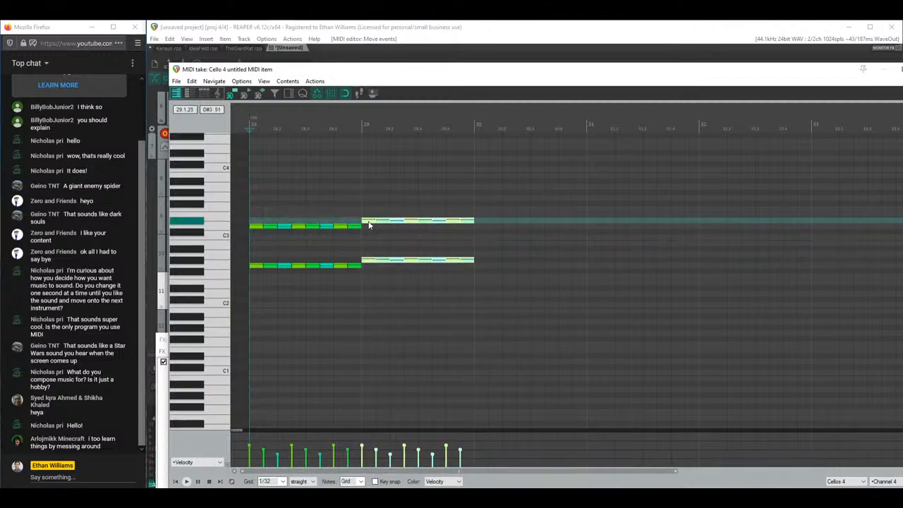
key(space)
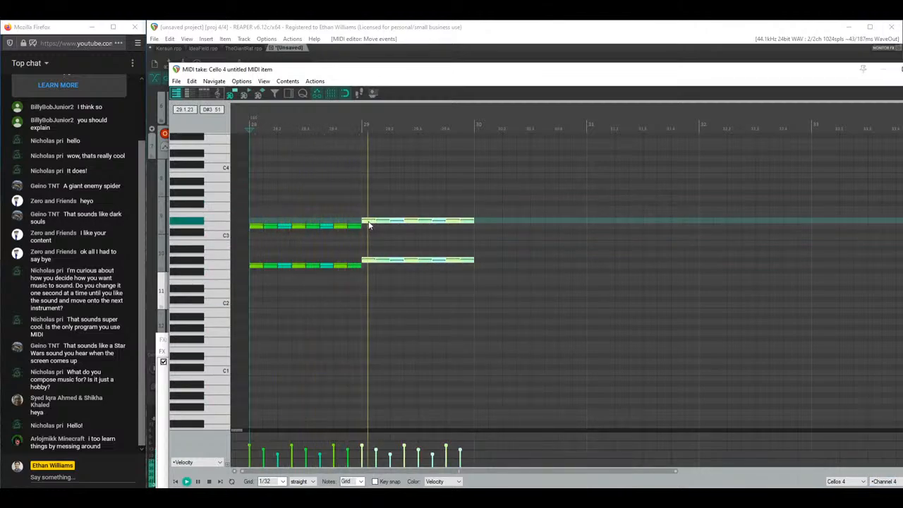
key(space)
drag(367, 248, 423, 275)
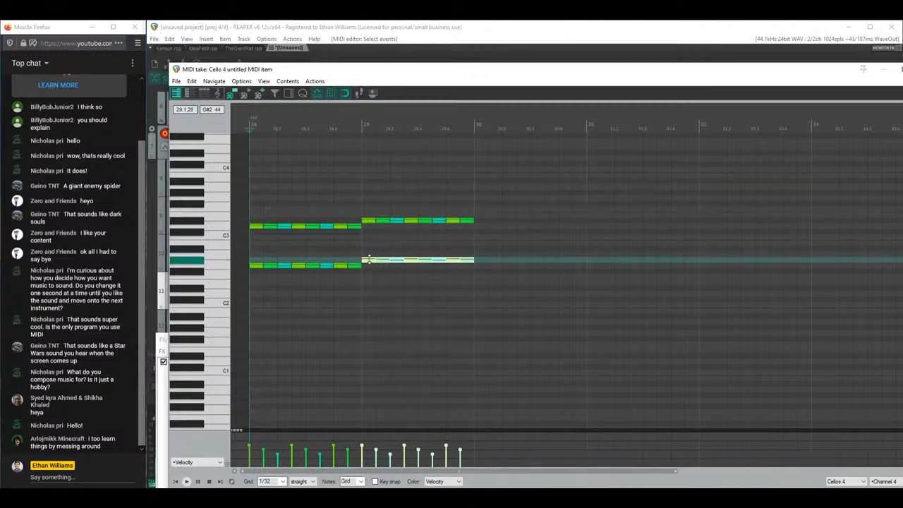
drag(368, 263, 364, 269)
key(space)
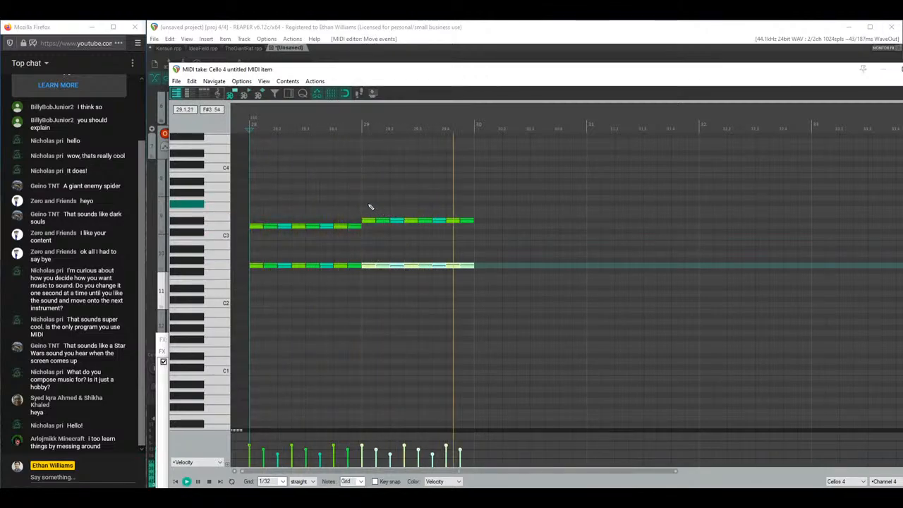
key(space)
Step: Extend the pattern into bar 30 with upper notes on E3 and lower notes on G2, then copy both rows to bar 31
drag(373, 224, 508, 212)
click(484, 221)
ctrl+click(498, 266)
drag(484, 268, 600, 271)
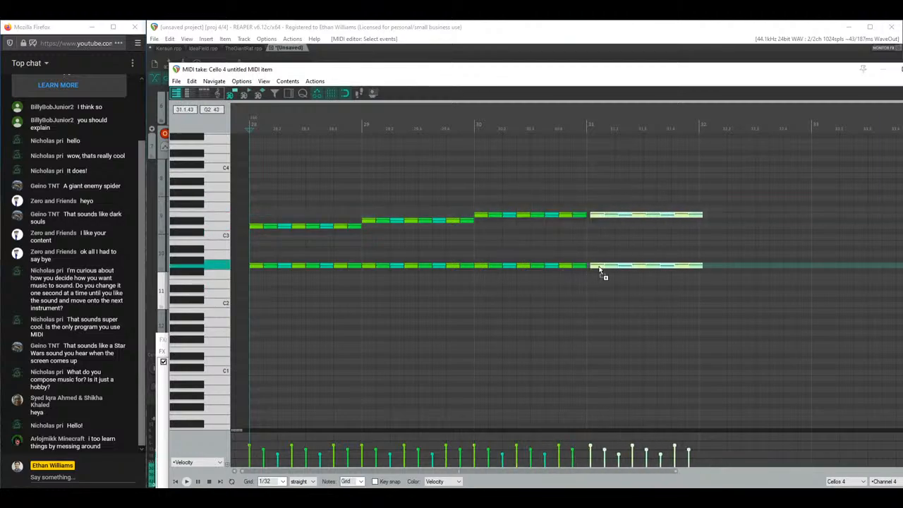
Step: Lower the upper notes of bar 31 to D#3 and play the four-bar pattern
click(659, 224)
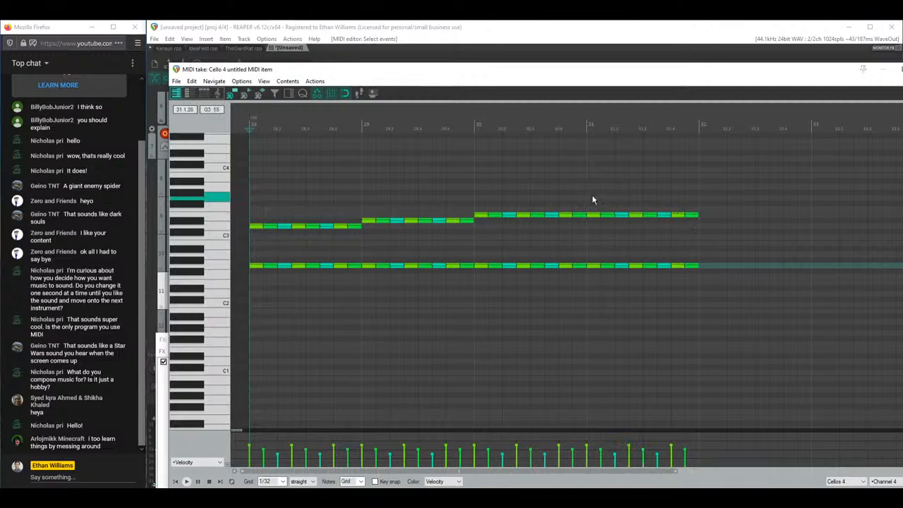
click(695, 215)
drag(692, 216, 693, 221)
key(space)
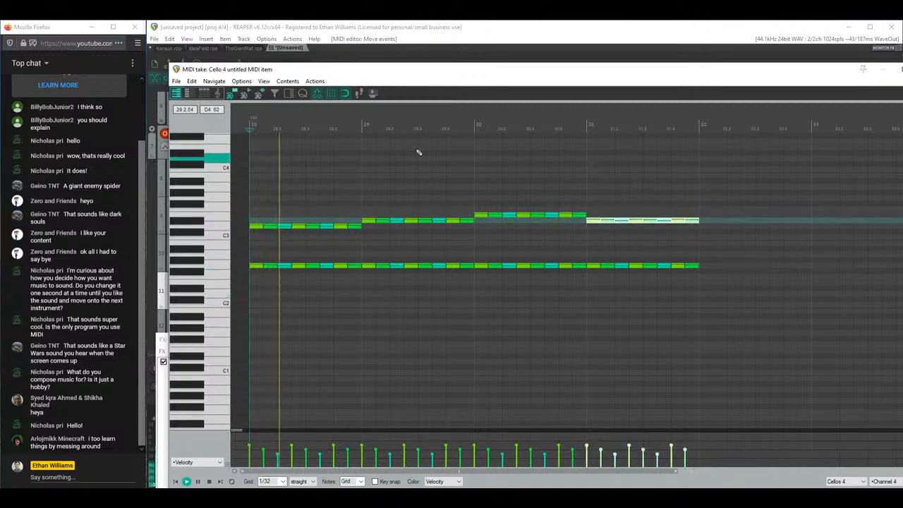
Step: Delete the upper row of cello notes in bars 29 to 31
drag(424, 74, 513, 68)
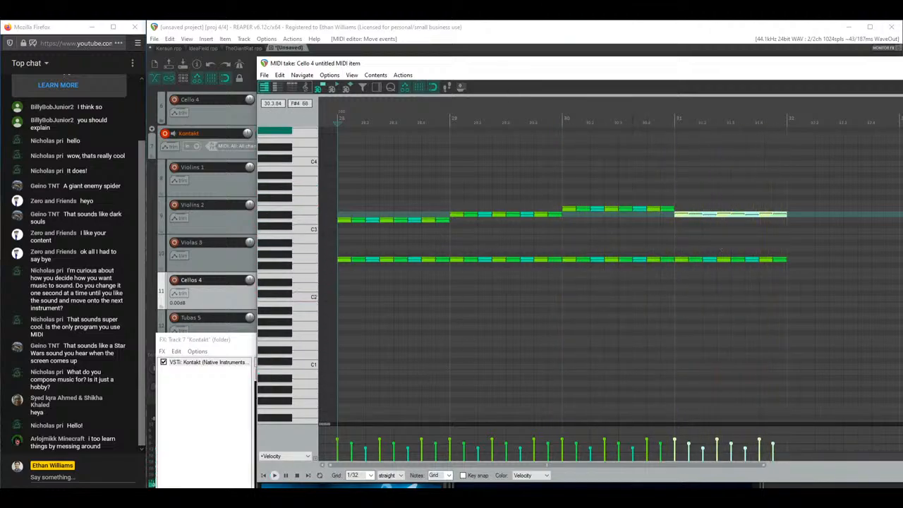
drag(580, 67, 470, 383)
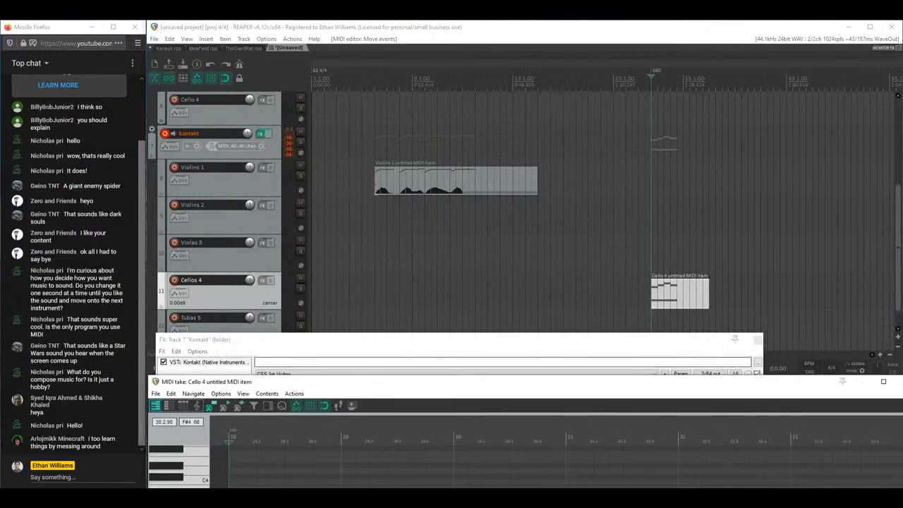
drag(643, 376, 678, 89)
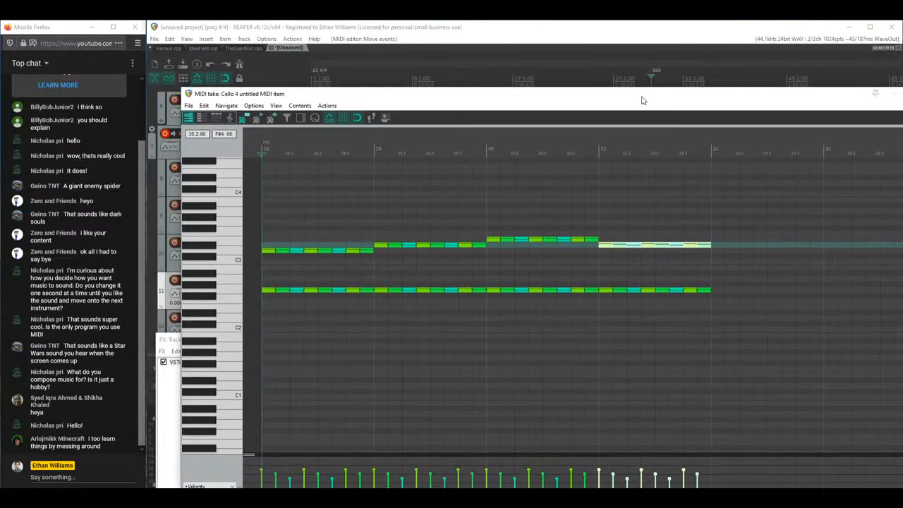
drag(379, 222, 612, 249)
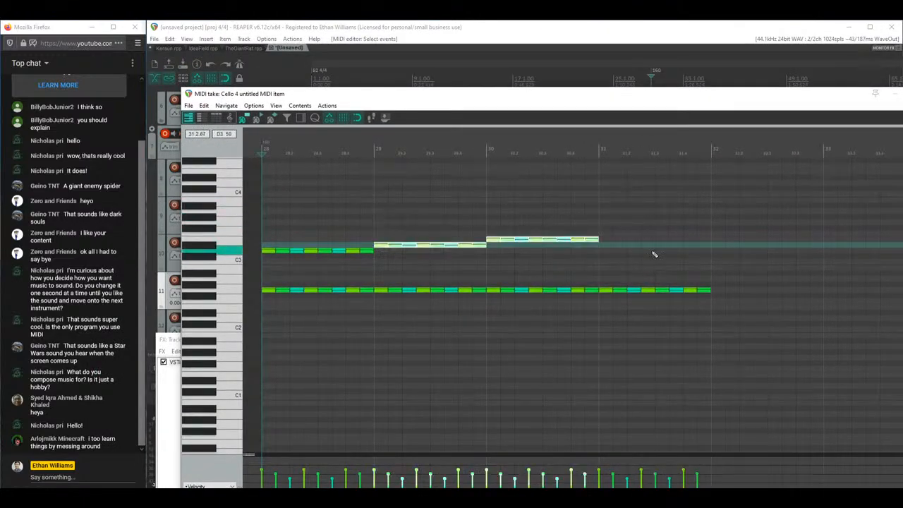
key(Delete)
Step: Move the upper notes of bar 28 down to A#2, copy them to bar 29 and play the pattern
drag(268, 237, 331, 267)
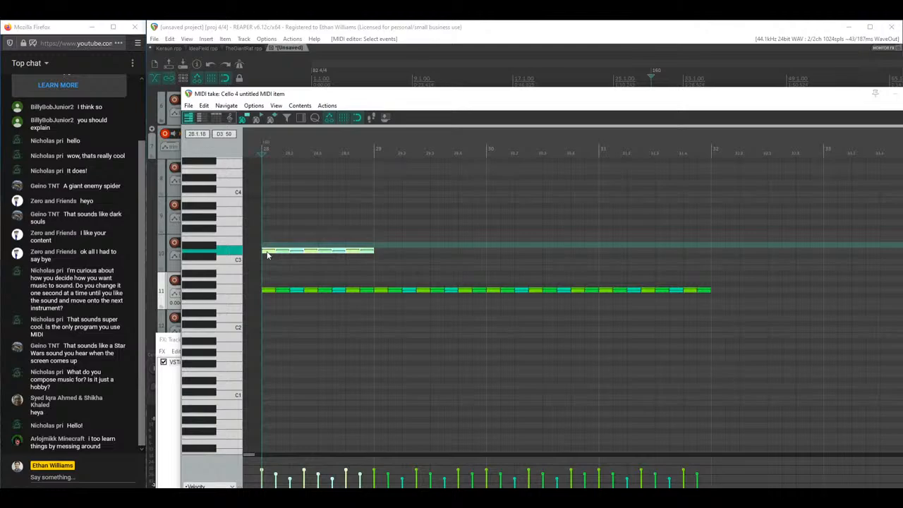
drag(269, 255, 387, 277)
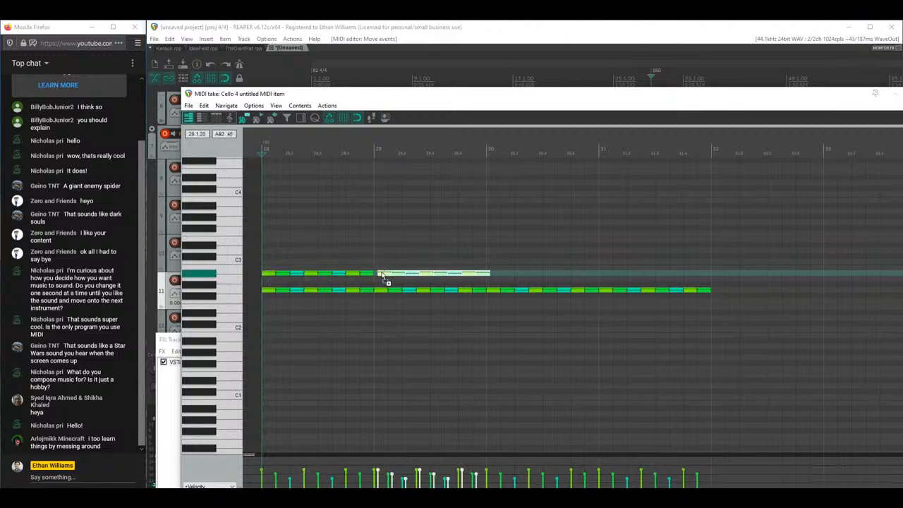
drag(272, 257, 489, 275)
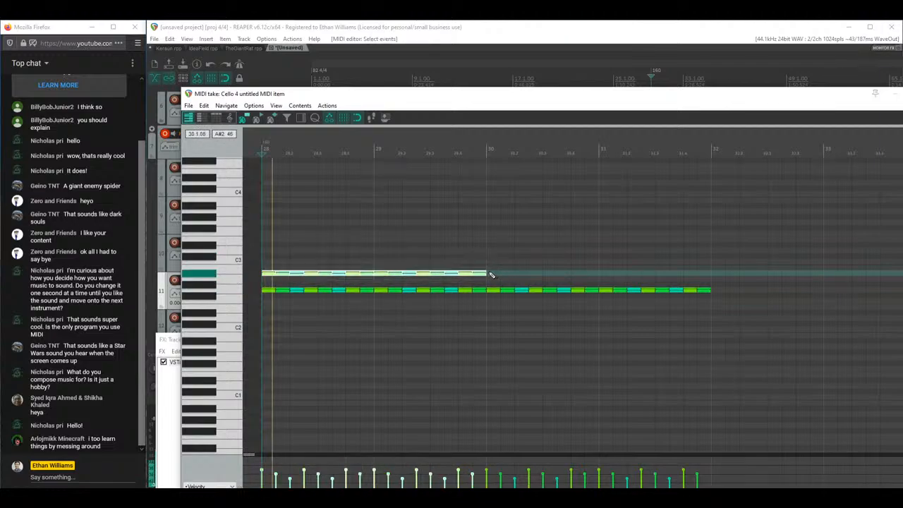
key(space)
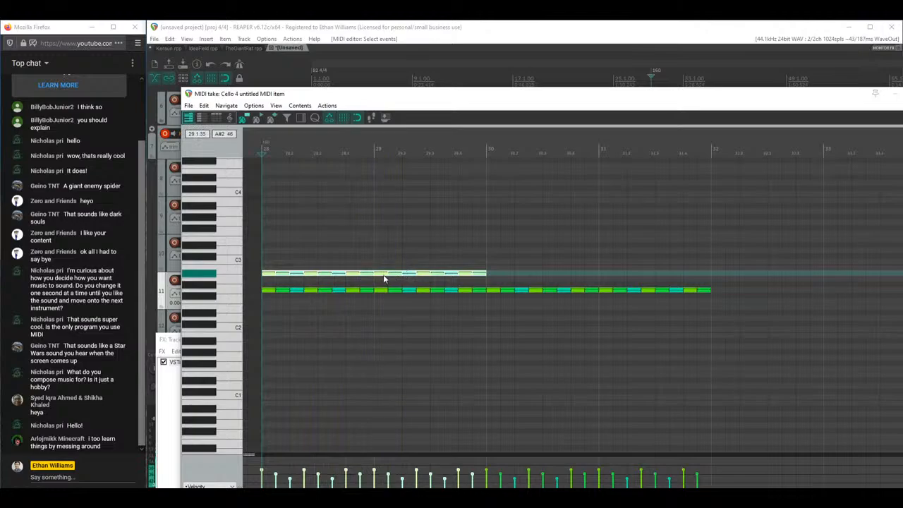
Step: Lower the upper notes of bar 29 to A2 and play the pattern
click(484, 275)
drag(484, 274, 481, 280)
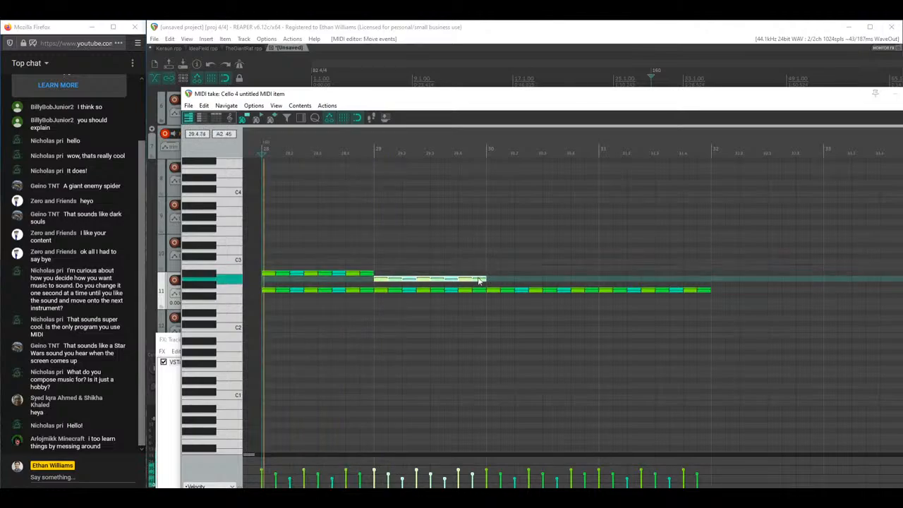
key(space)
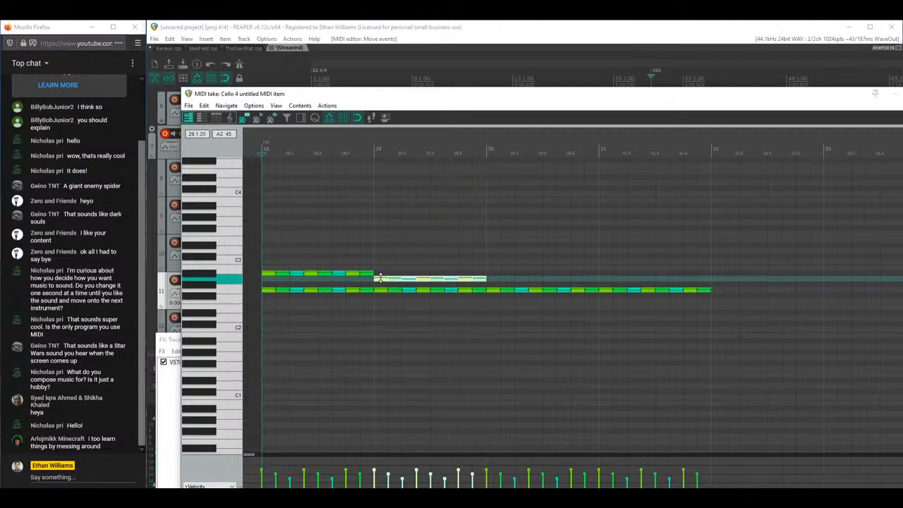
Step: Continue the upper row on A2 through bars 30 and 31, move the lower row to F#2 and D2 there, and play it
drag(381, 283, 705, 319)
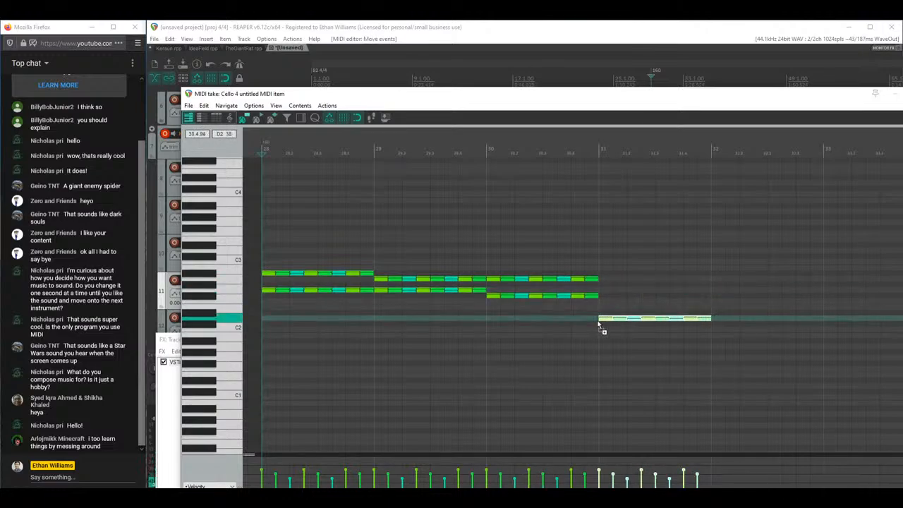
drag(599, 322, 606, 281)
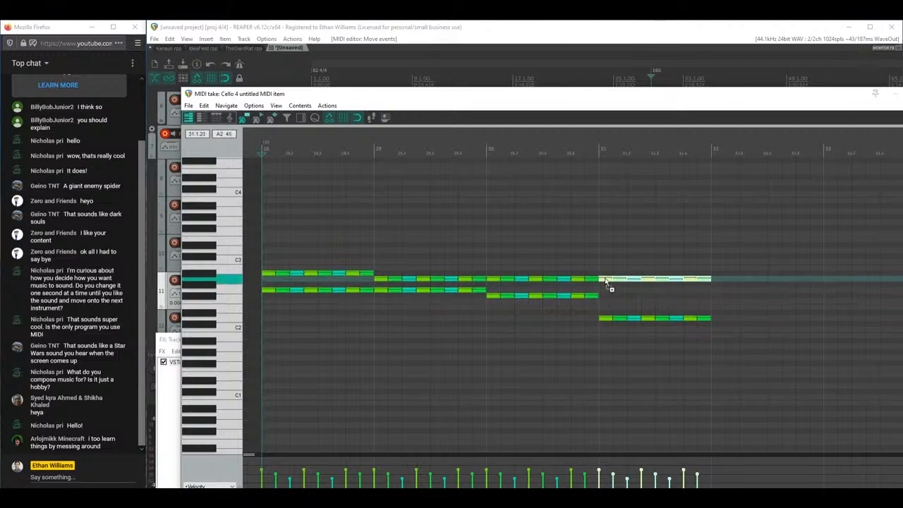
key(space)
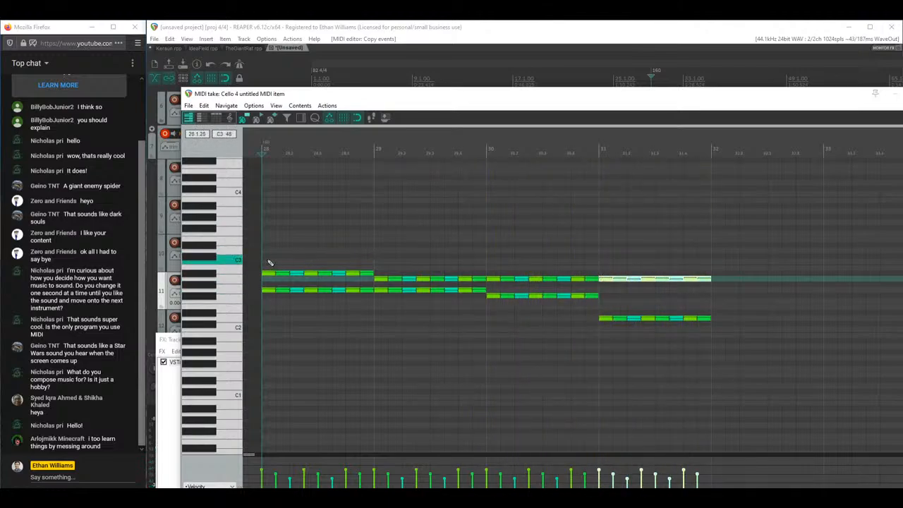
Step: Select the whole four-bar cello pattern and copy it to start at bar 32
drag(267, 260, 370, 312)
key(ctrl+a)
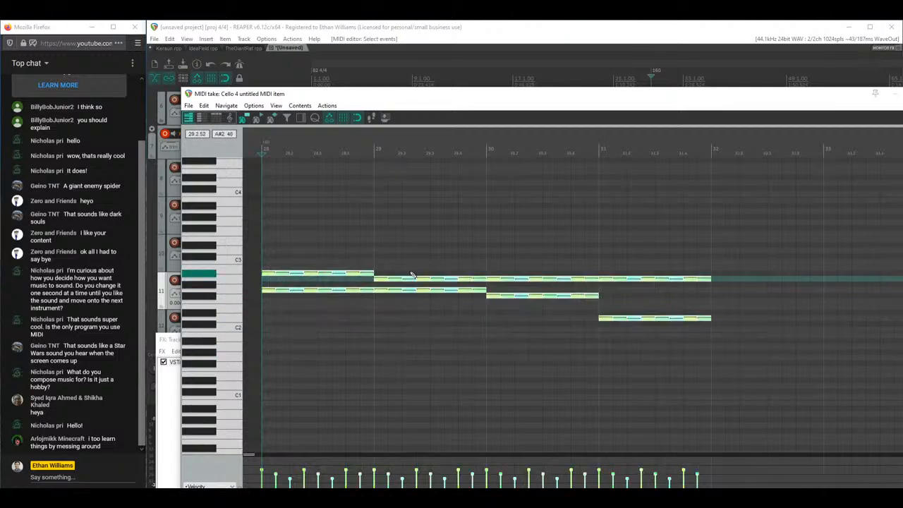
drag(271, 279, 715, 285)
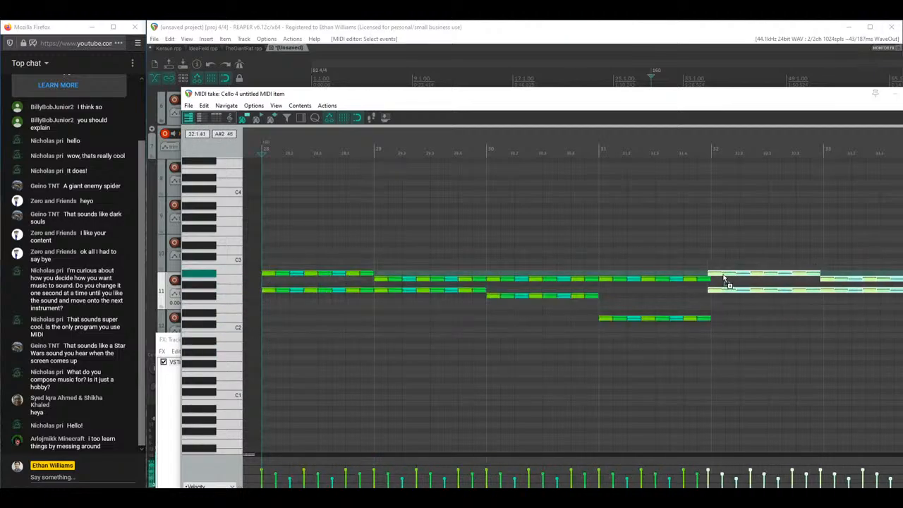
drag(668, 238, 369, 223)
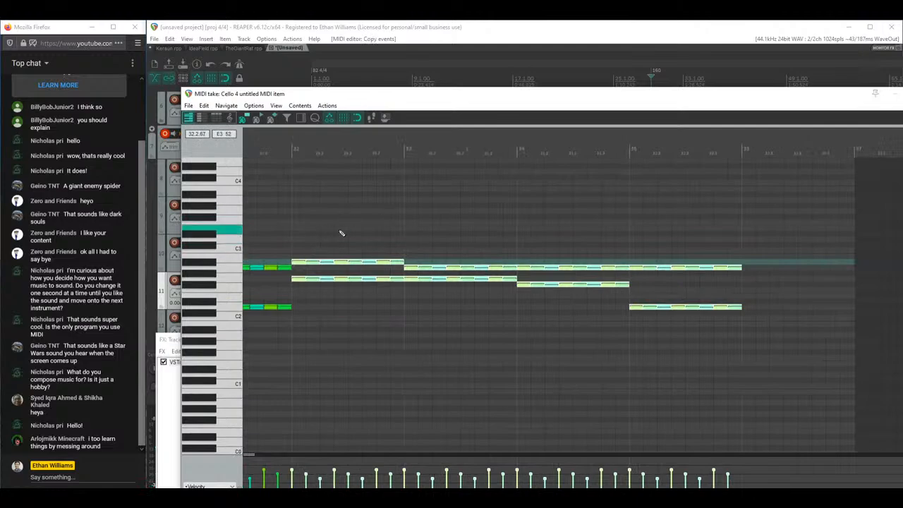
Step: Raise the upper notes of bar 33 to C3 and play the pattern from bar 32
drag(407, 258, 514, 251)
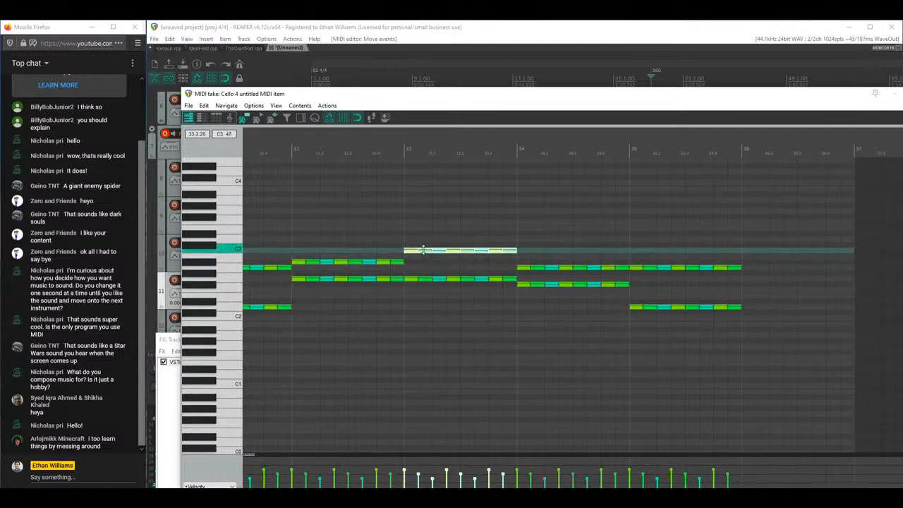
click(295, 235)
key(space)
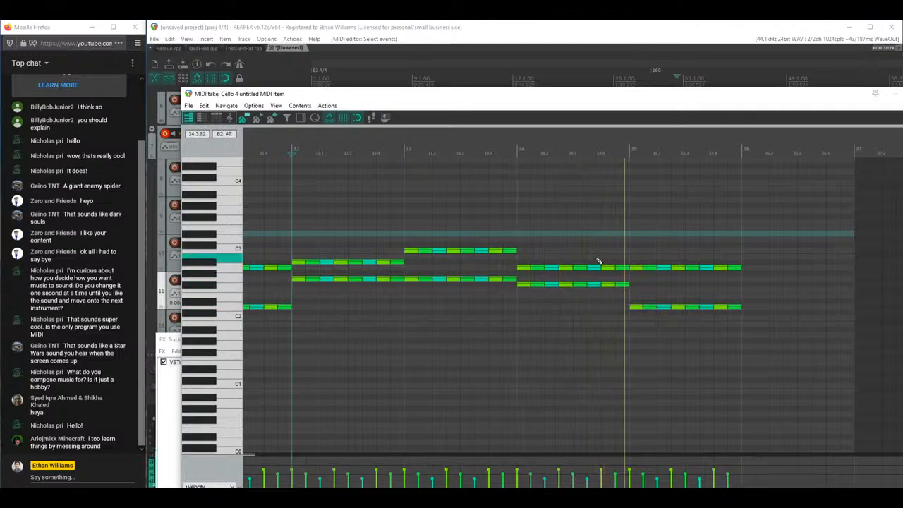
scroll(516, 275, down, 3)
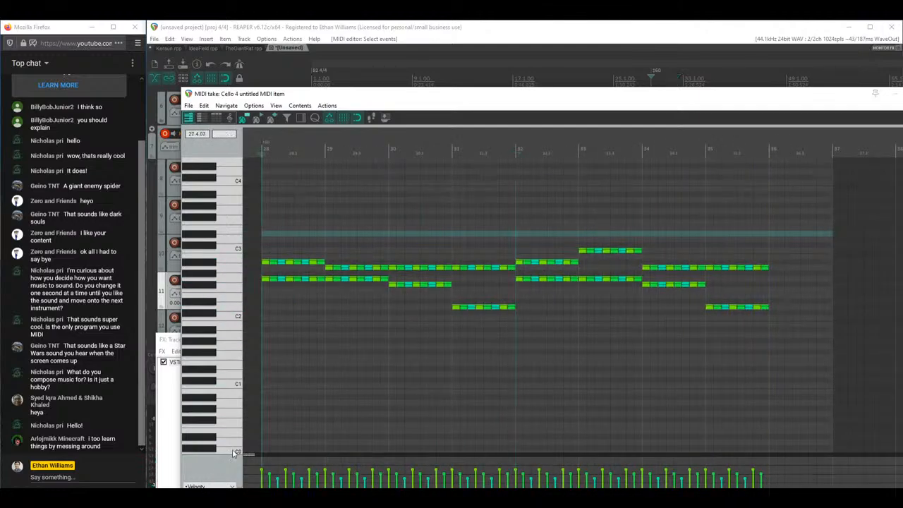
scroll(521, 313, up, 3)
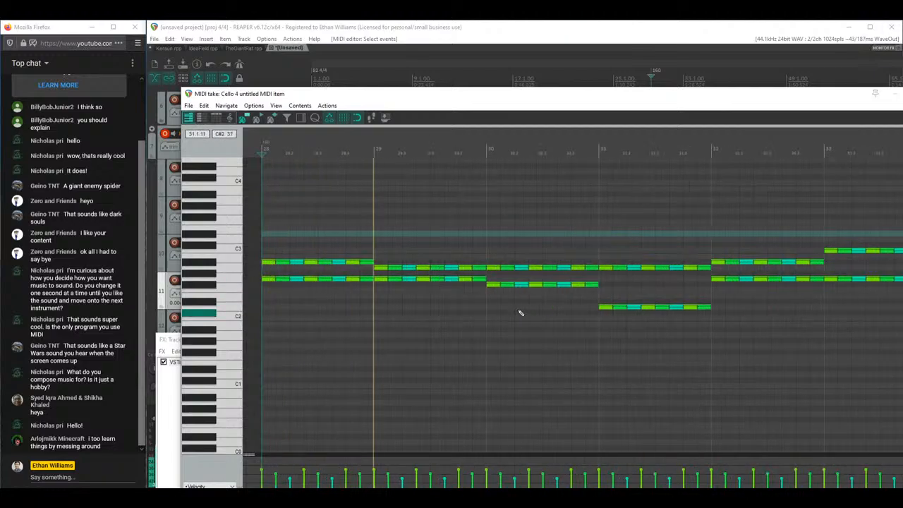
Step: Move the lower notes of bar 31 up to F#2, raise its upper notes to C3 and play the pattern
click(594, 286)
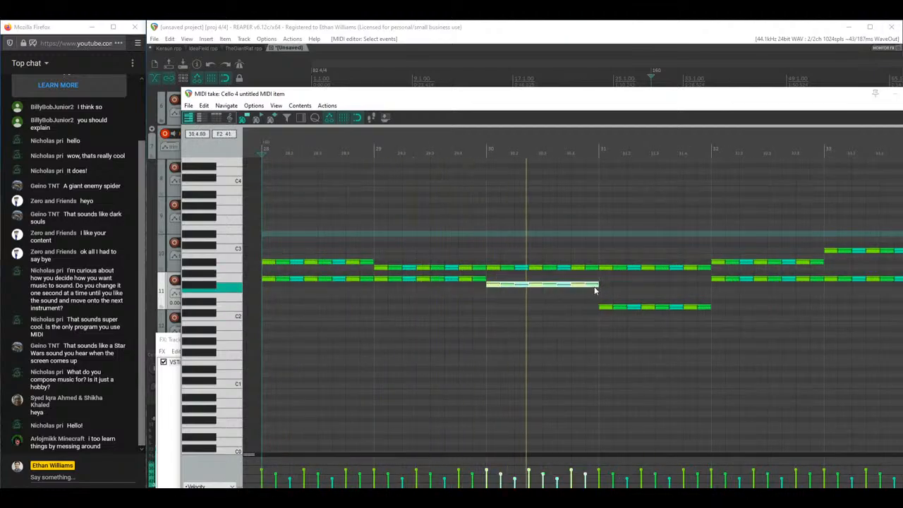
key(space)
drag(604, 299, 710, 315)
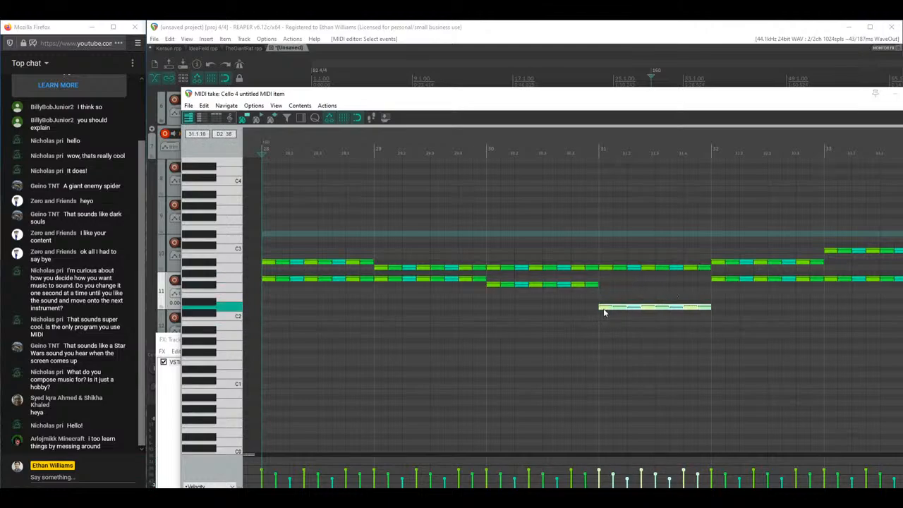
drag(604, 313, 605, 272)
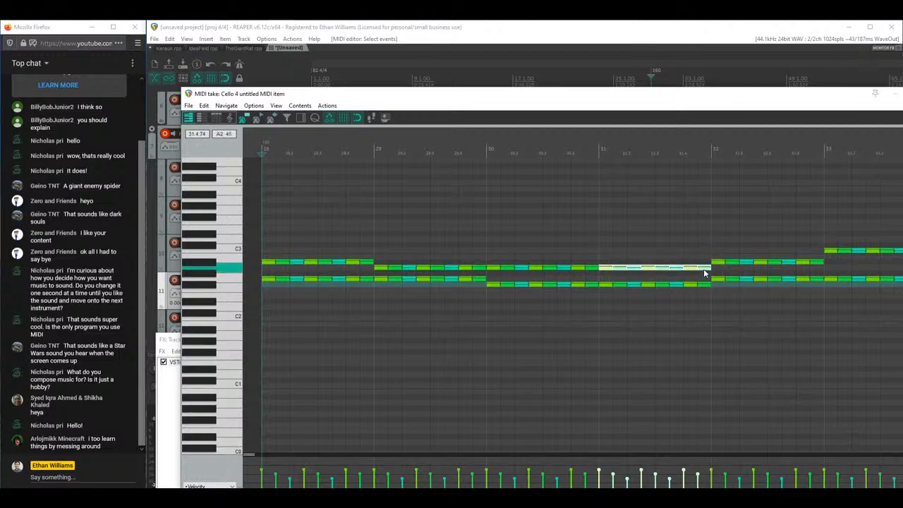
drag(703, 272, 704, 253)
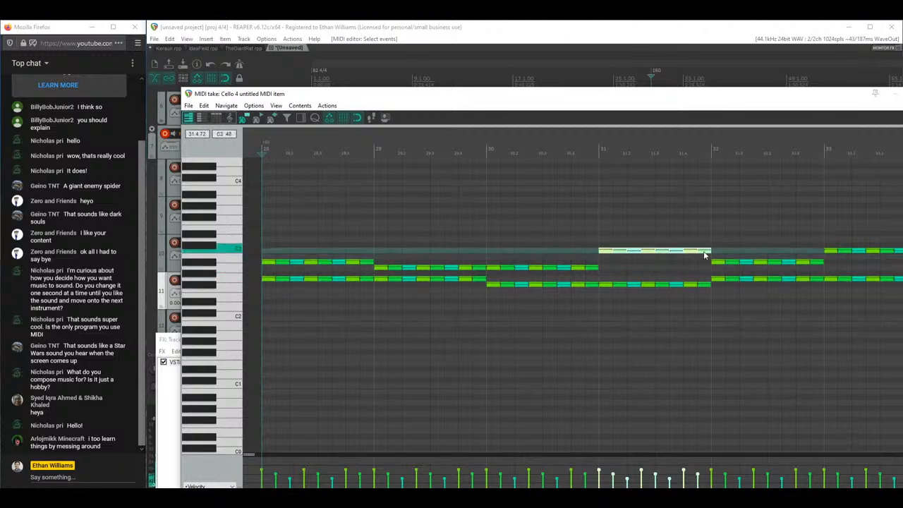
key(space)
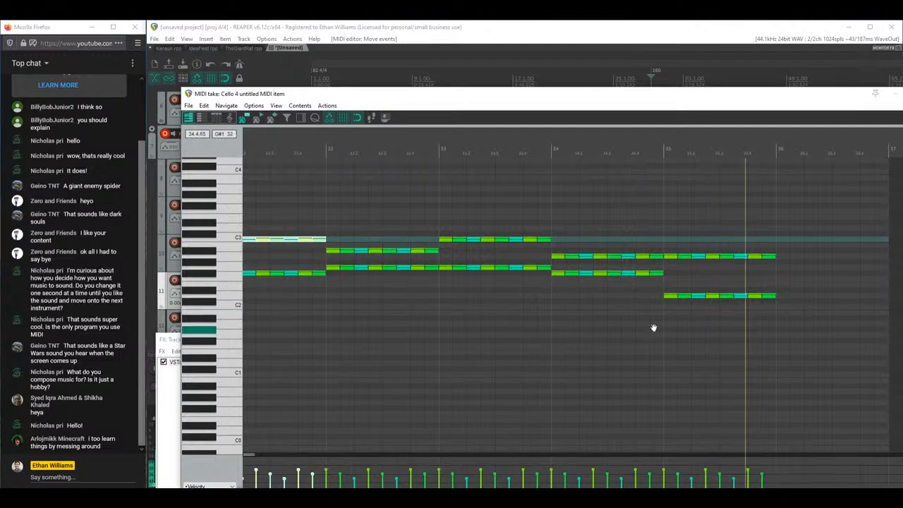
Step: Return to the arrangement and trim the end of the Cellos 4 MIDI item back to bar 36
drag(760, 100, 580, 96)
click(701, 89)
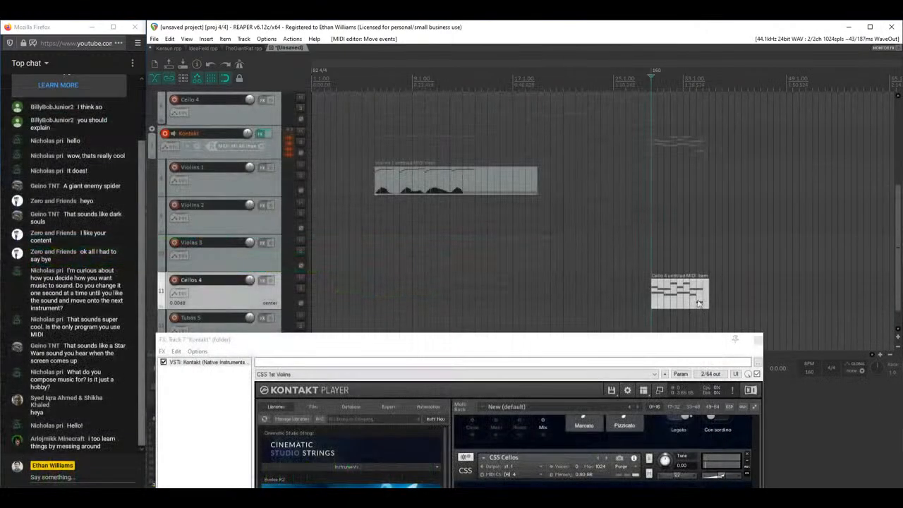
drag(707, 293, 708, 290)
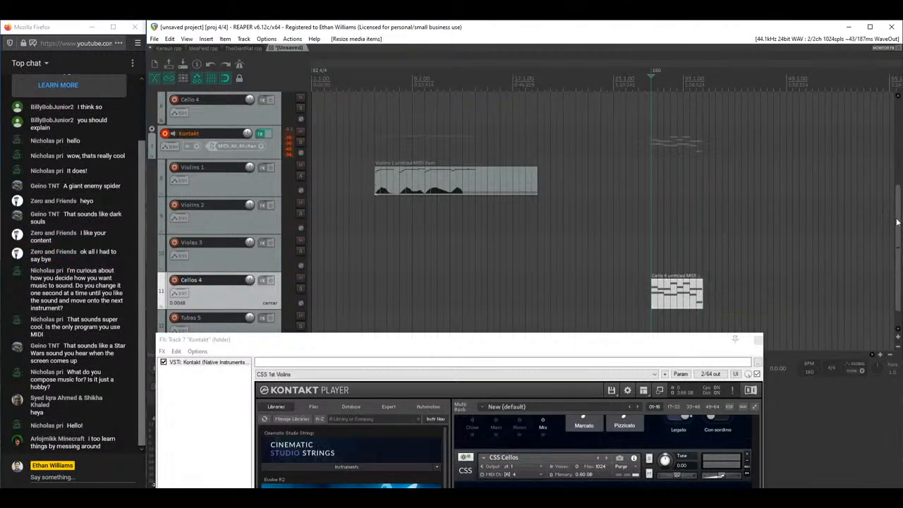
scroll(899, 213, down, 1)
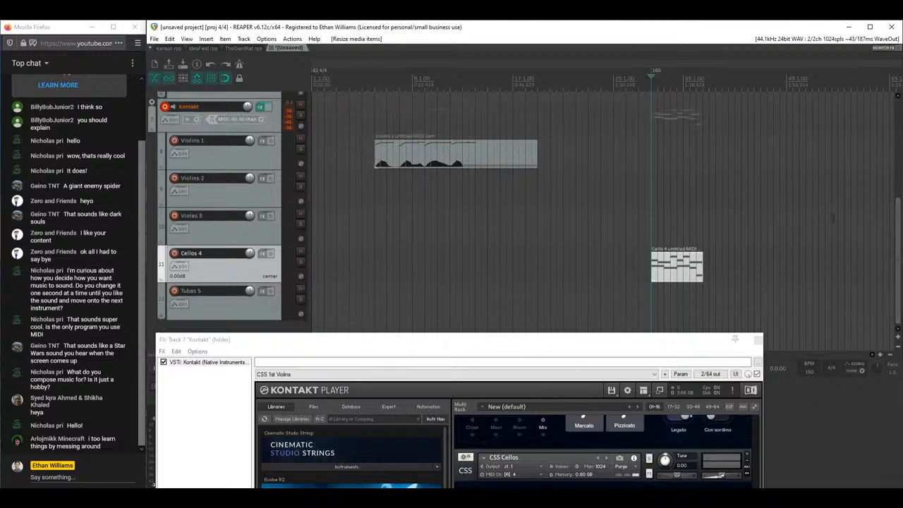
Step: Reopen the cello item and reshape the velocities of all the accented notes into rising and falling swells across bars 28 to 35
double_click(656, 268)
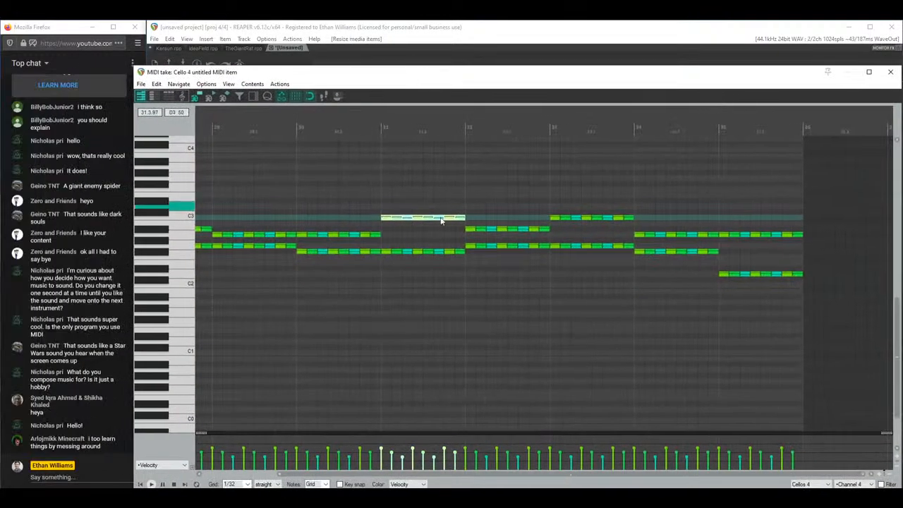
drag(307, 220, 381, 271)
scroll(347, 279, up, 2)
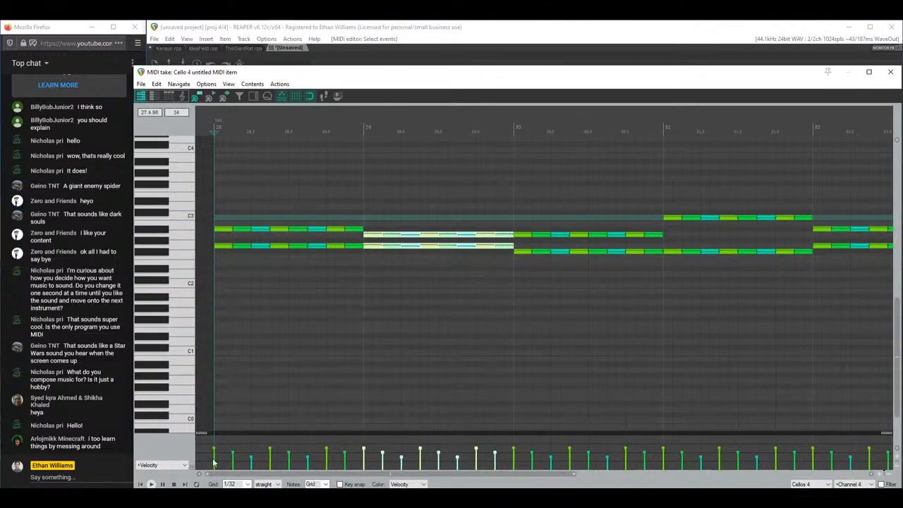
scroll(214, 462, down, 5)
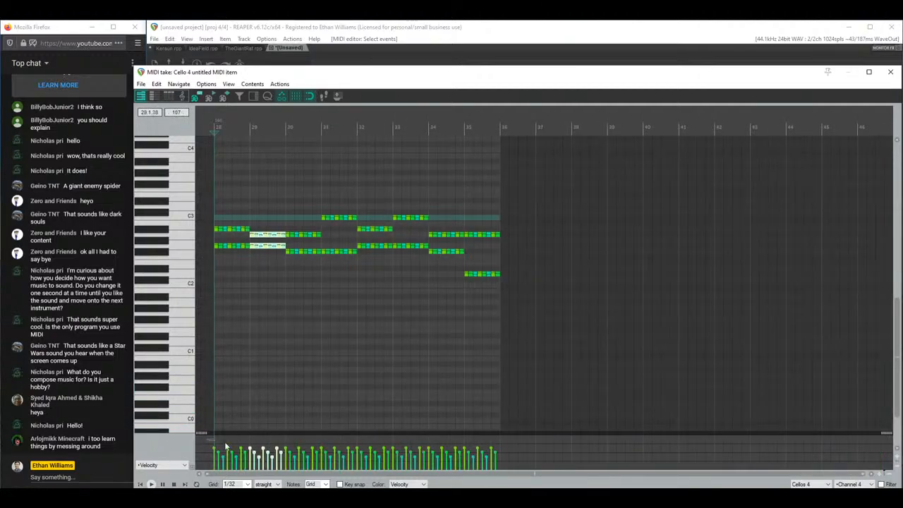
scroll(339, 357, up, 4)
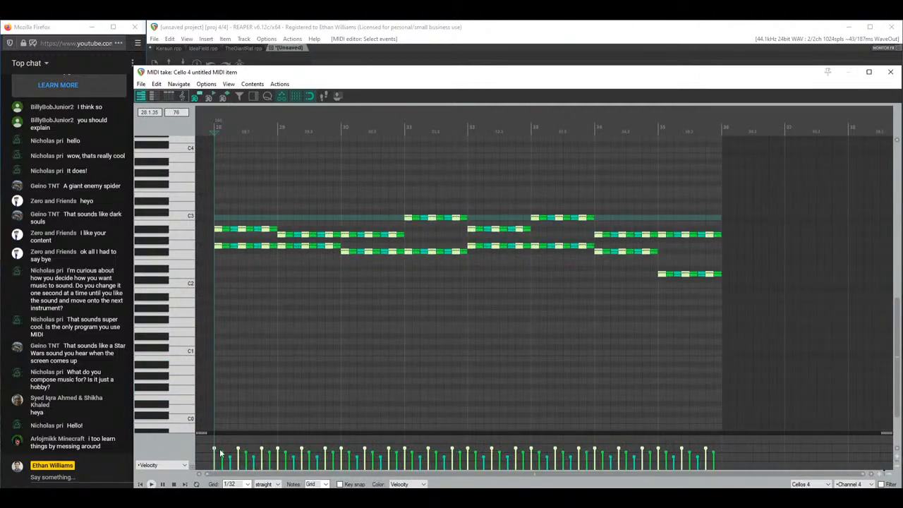
drag(360, 449, 361, 449)
key(ctrl+z)
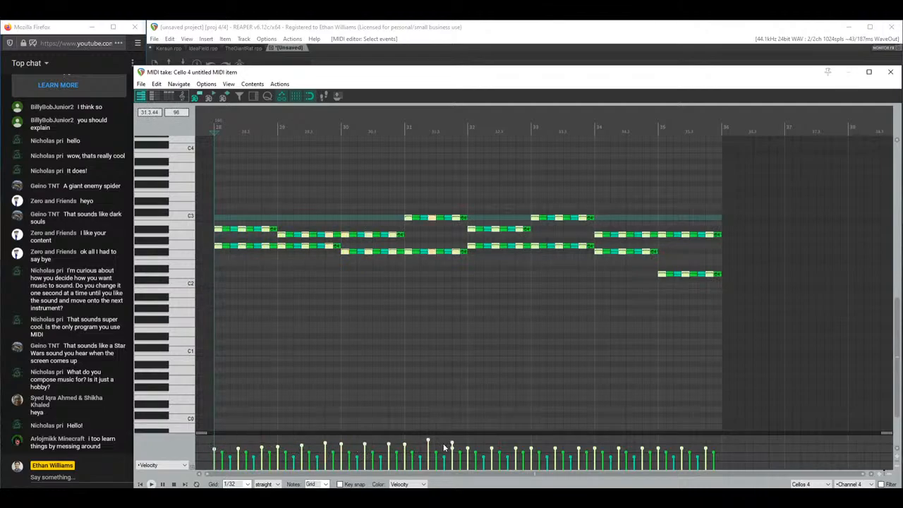
click(710, 444)
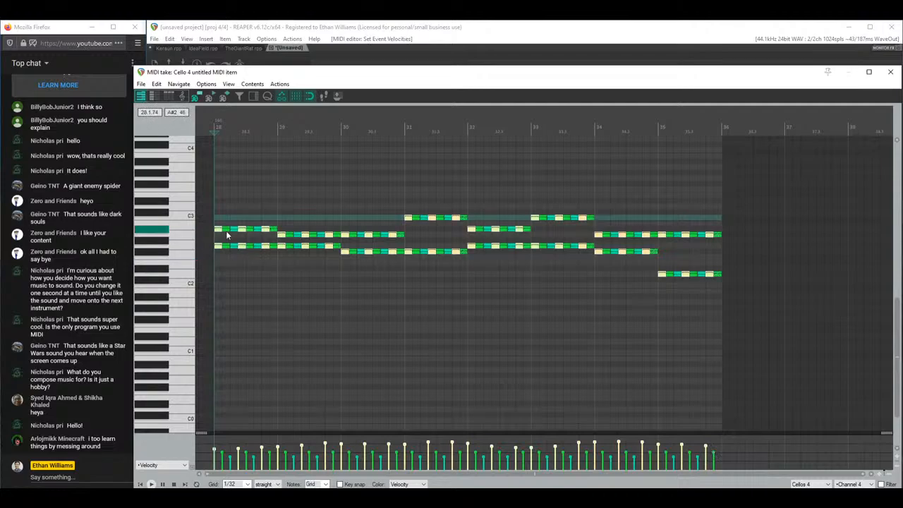
Step: Vary the velocities of the two softer groups of cello notes across bars 28 to 35 and play the pattern
drag(296, 457, 762, 449)
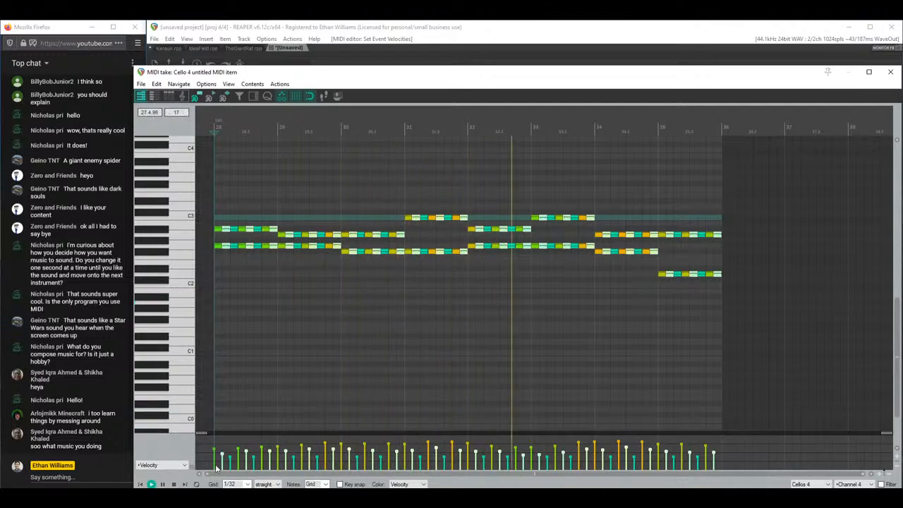
drag(225, 464, 758, 455)
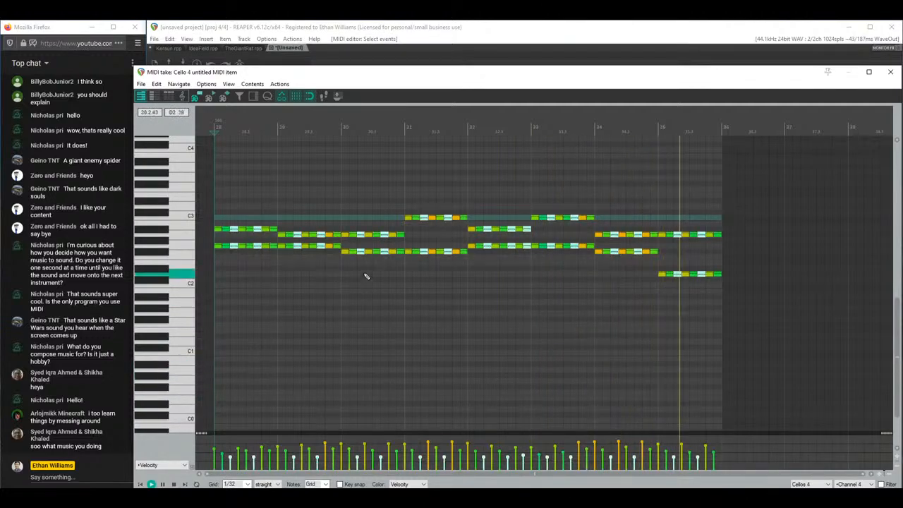
key(space)
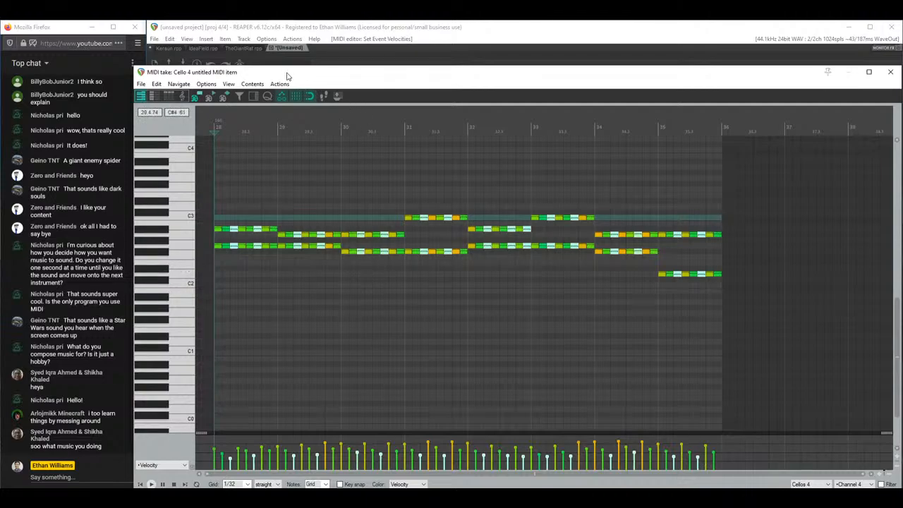
drag(287, 76, 312, 73)
key(space)
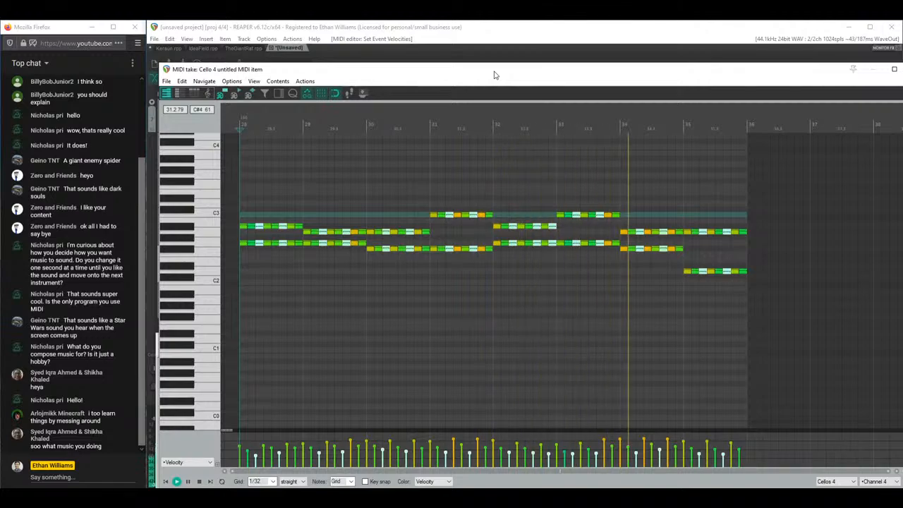
Step: Close the MIDI editor and the Kontakt FX window, and delete the Tubas 5 track
double_click(798, 74)
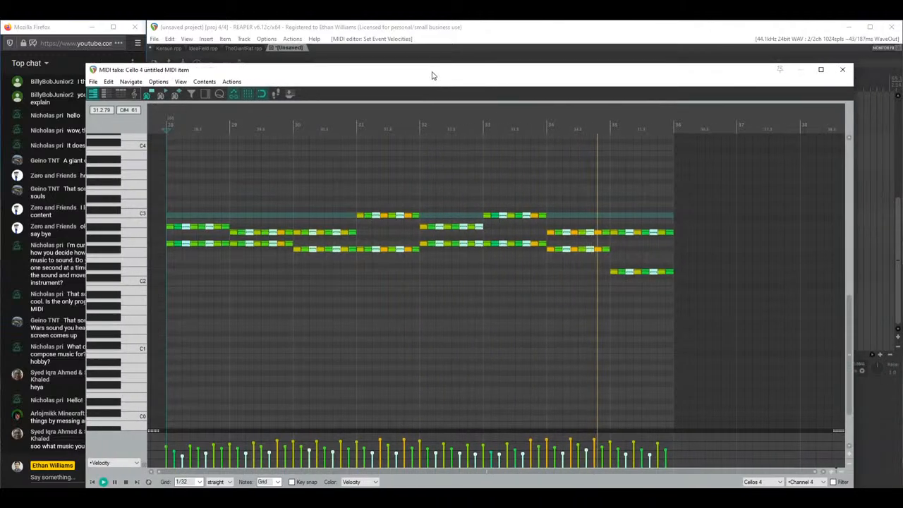
click(842, 69)
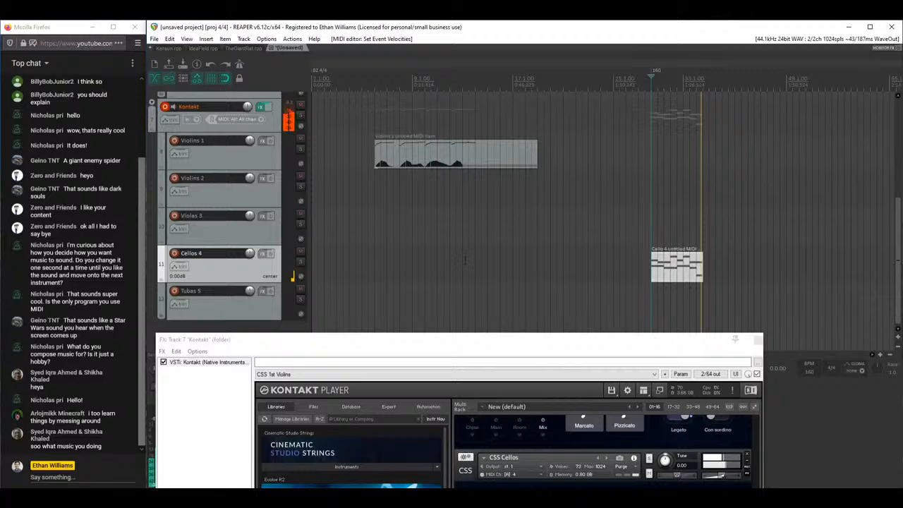
click(758, 340)
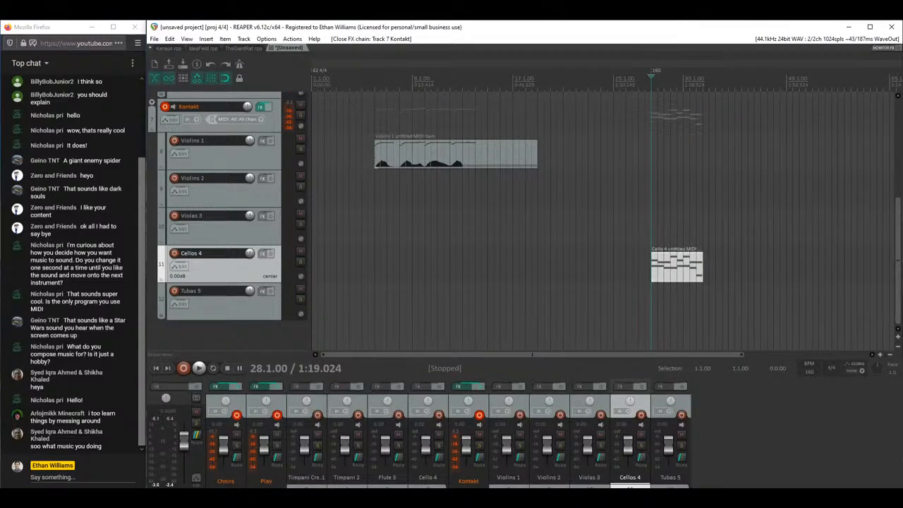
click(220, 312)
key(Delete)
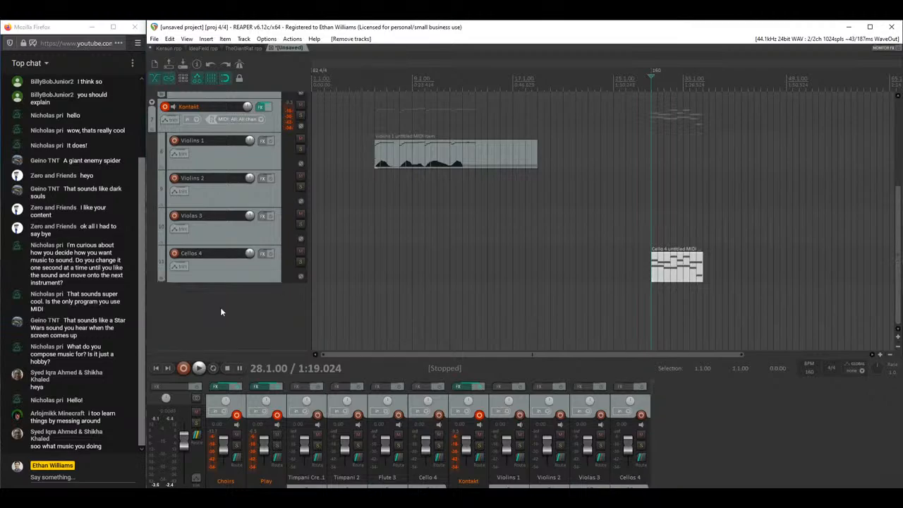
Step: Paste a copy of the Cellos 4 track at the end of the Kontakt folder and rename it Basses 5
click(260, 107)
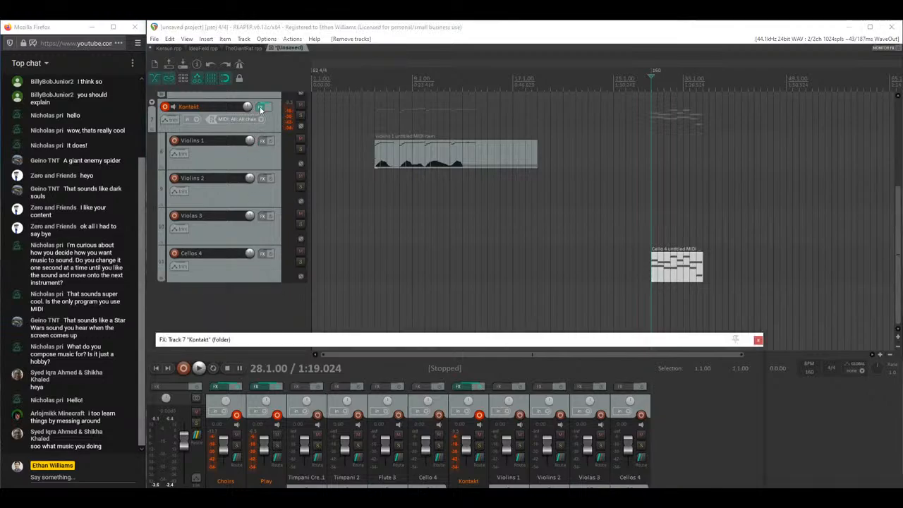
key(ctrl+v)
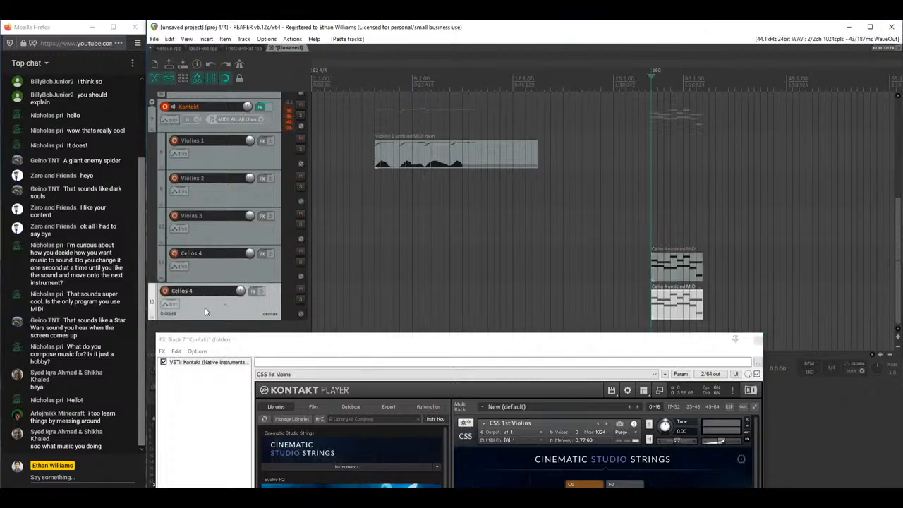
drag(203, 280, 203, 282)
double_click(192, 290)
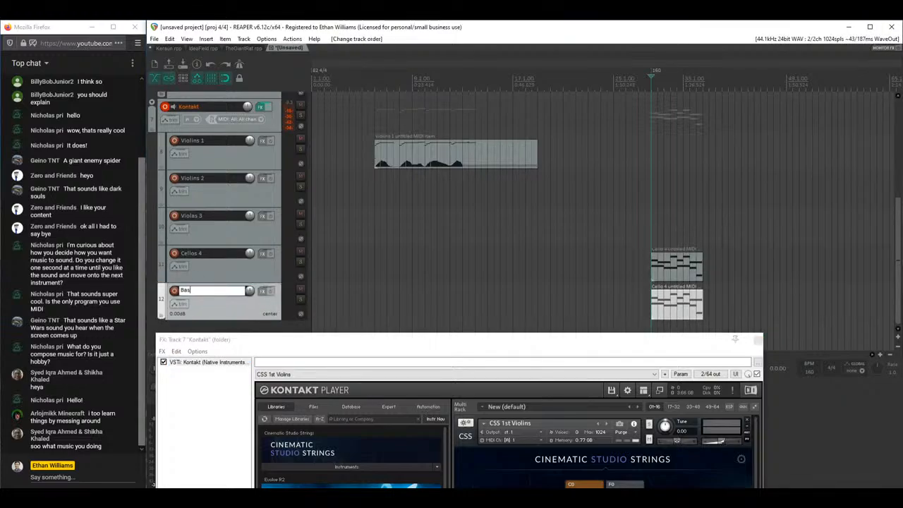
text(Basses 5)
key(Return)
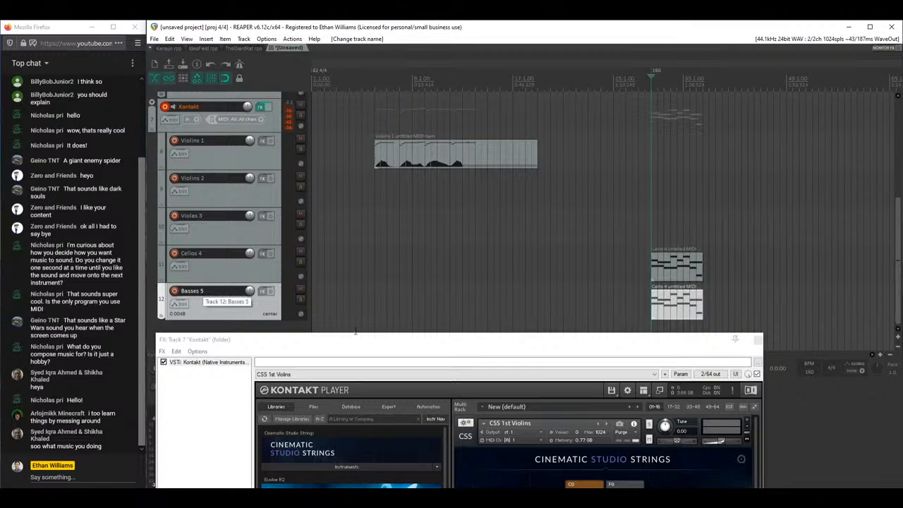
Step: Move the Kontakt window clear of the tracks and delete the copied cello item from the Basses 5 track
drag(377, 347, 485, 368)
click(663, 303)
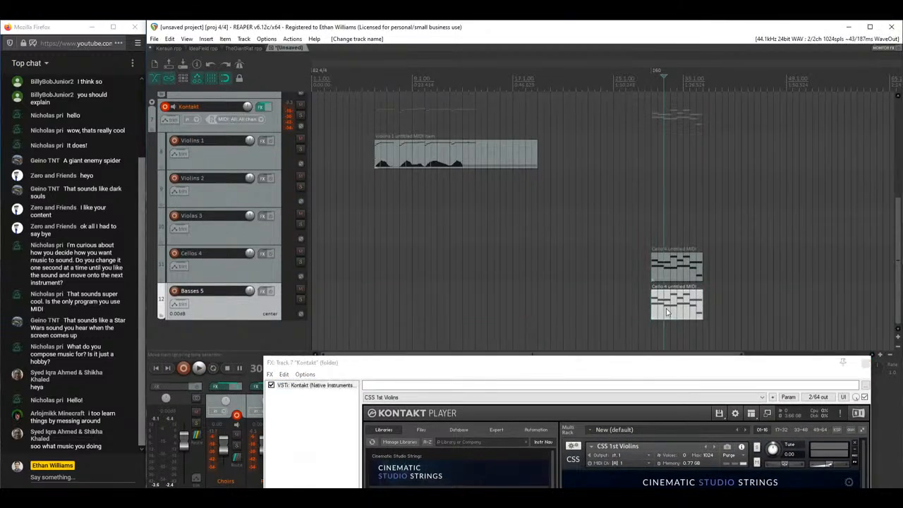
key(Delete)
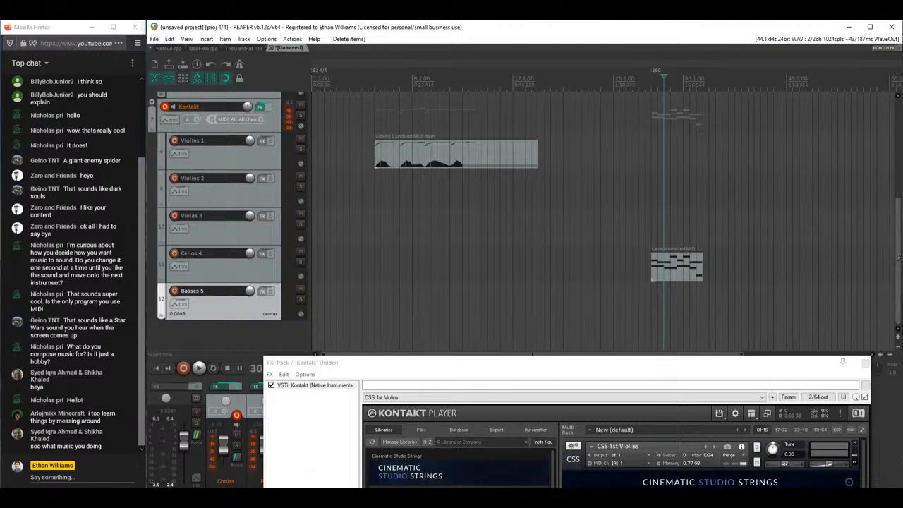
Step: Move the short Choirs item at bar 25 further along the timeline, clear of the passage at bar 28
scroll(898, 257, up, 3)
scroll(899, 257, down, 3)
click(650, 260)
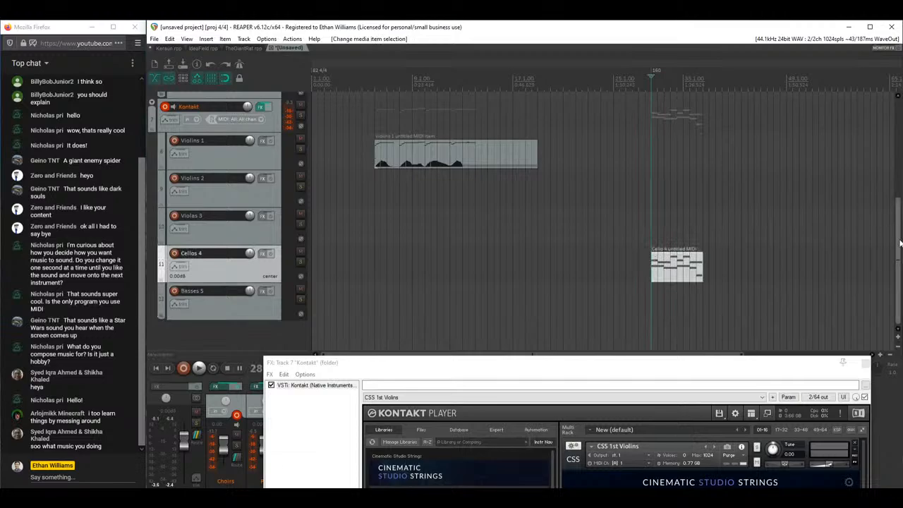
scroll(899, 244, up, 5)
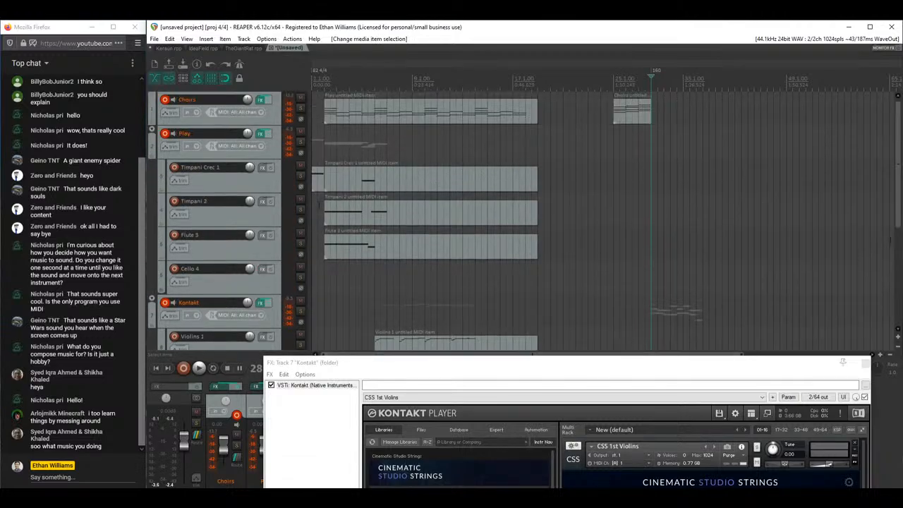
click(323, 213)
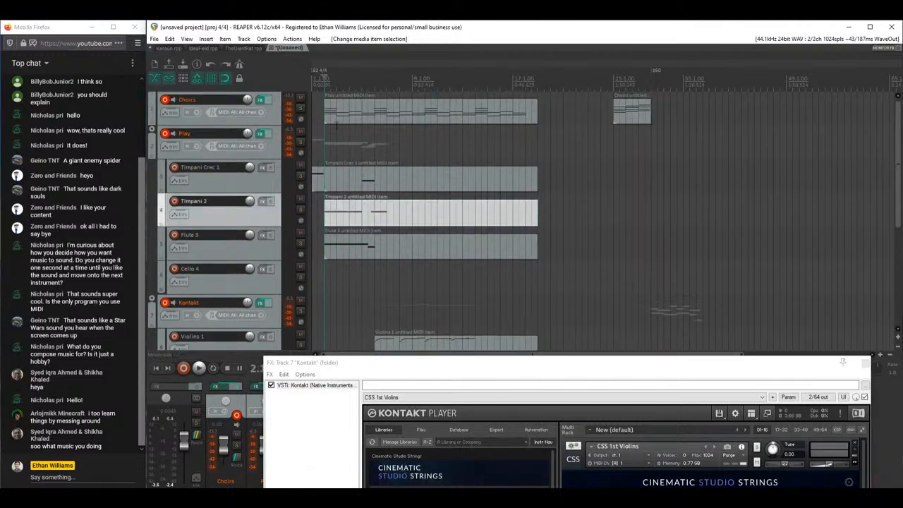
click(327, 110)
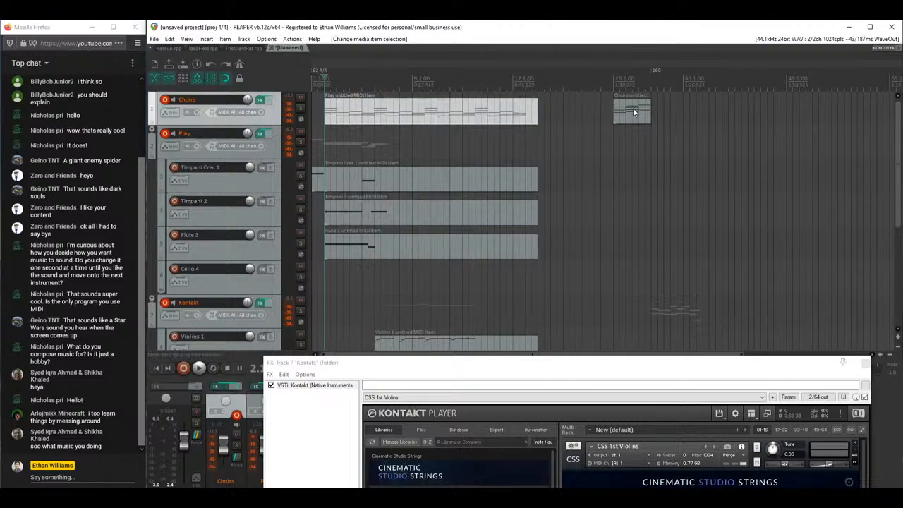
drag(632, 108, 811, 112)
Step: Play the project from the start of the Violins 1 item, and listen again from bar 28
scroll(635, 109, down, 4)
scroll(362, 175, up, 4)
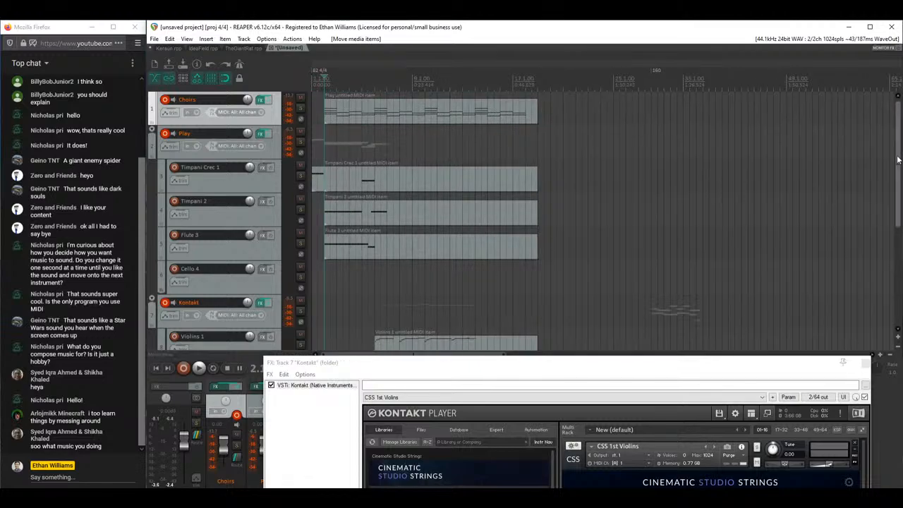
scroll(897, 160, down, 2)
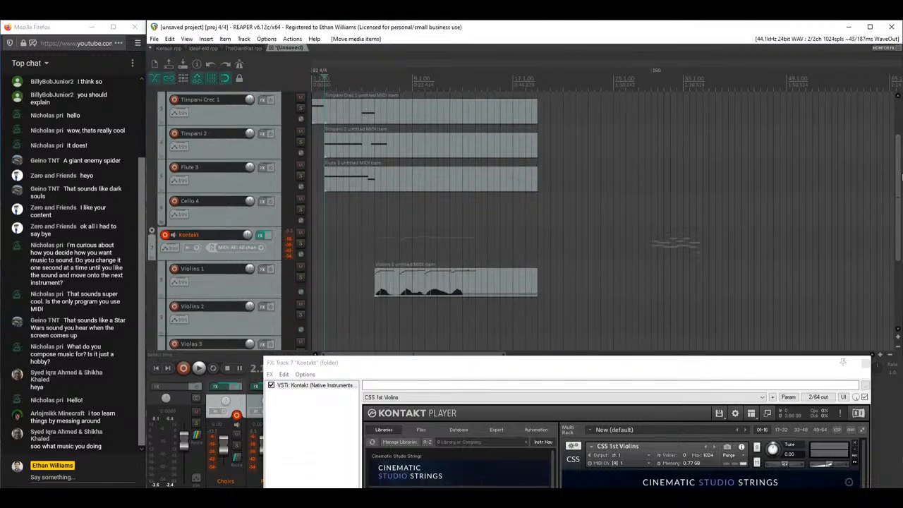
click(650, 182)
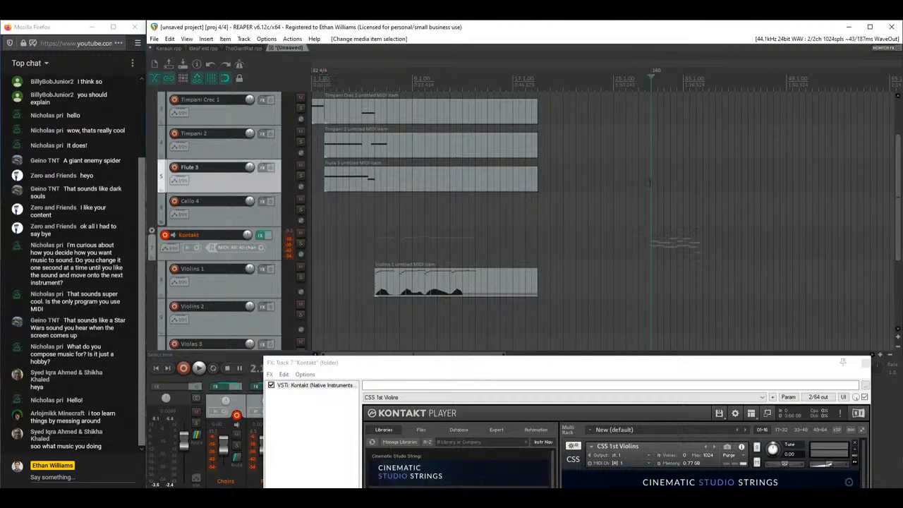
scroll(901, 170, down, 4)
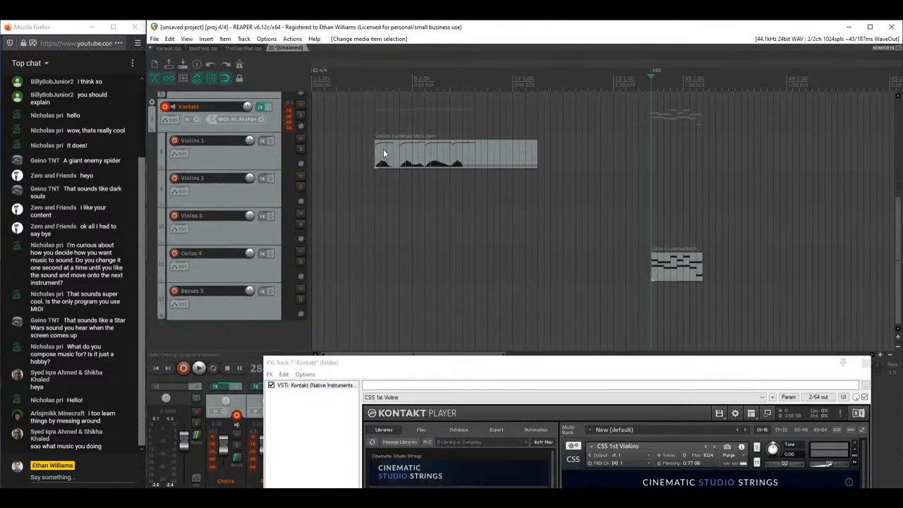
click(384, 153)
key(space)
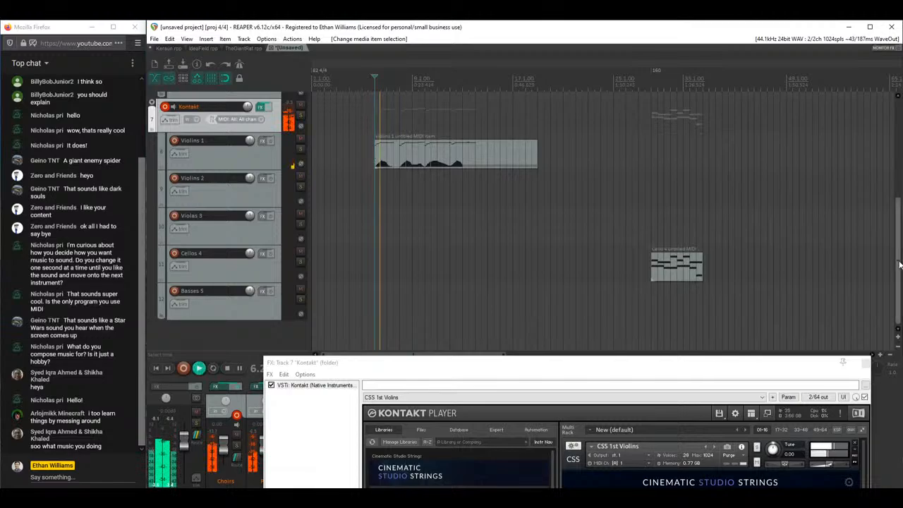
scroll(899, 264, up, 3)
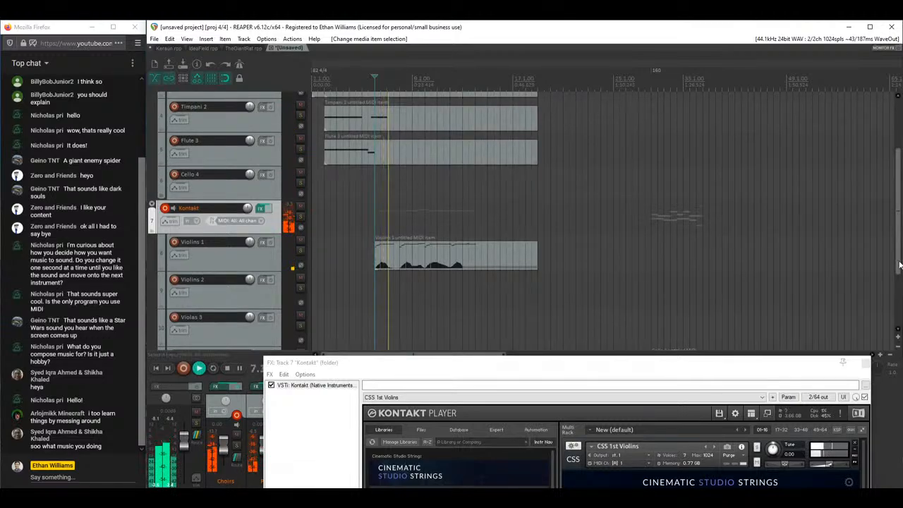
scroll(899, 264, down, 3)
click(640, 226)
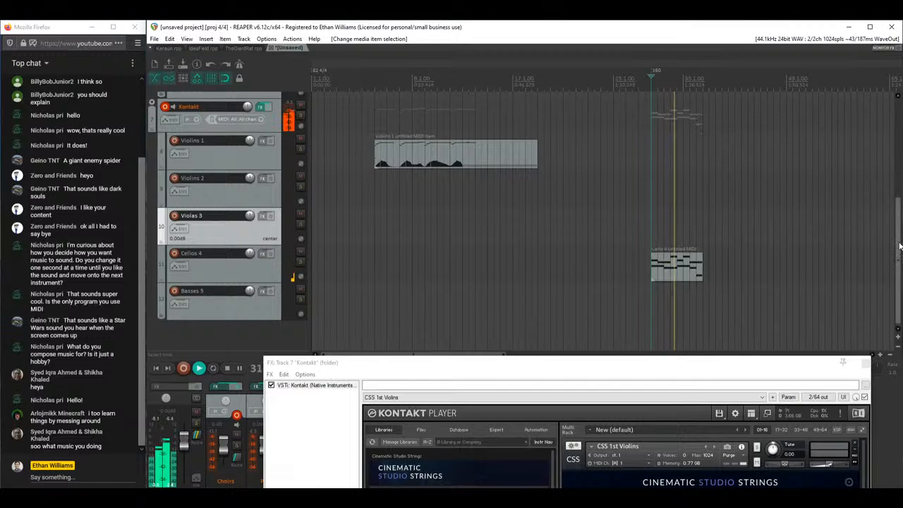
scroll(900, 246, up, 1)
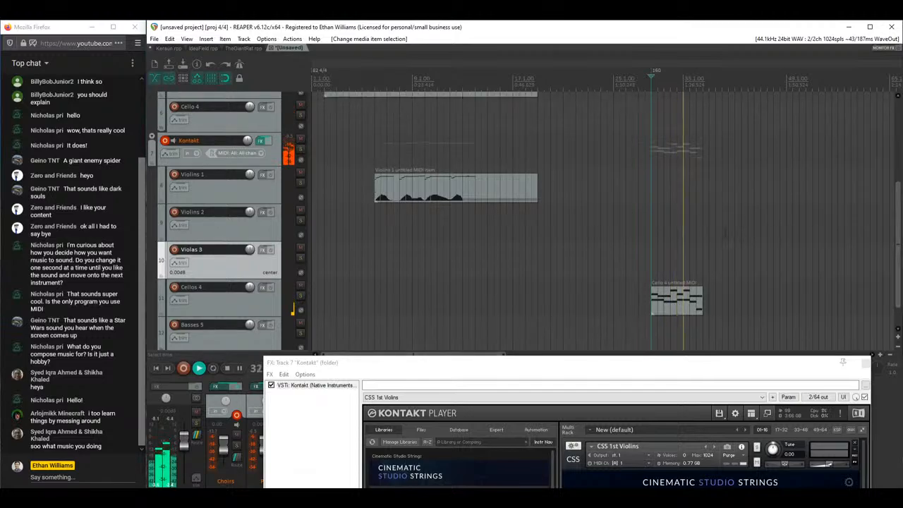
key(space)
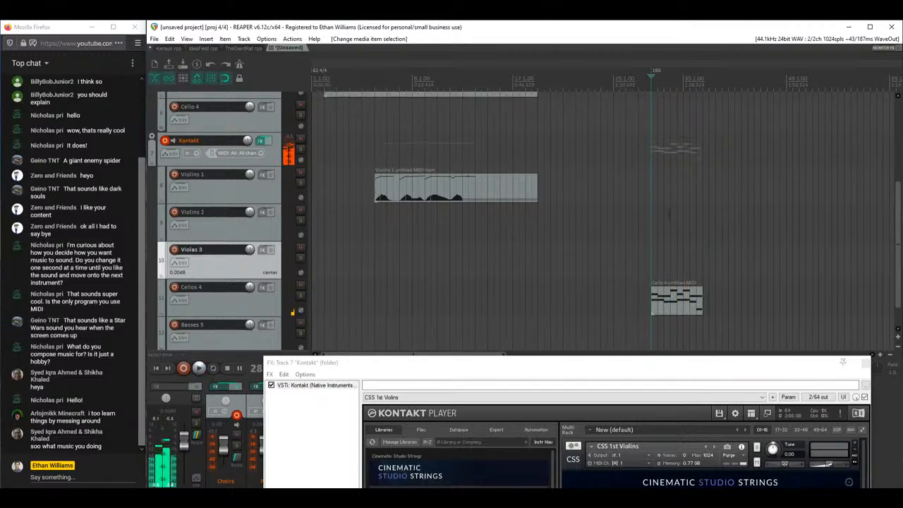
Step: Draw an empty MIDI item on the Timpani 2 track from bar 28 to bar 38 and open it for editing
scroll(898, 250, up, 5)
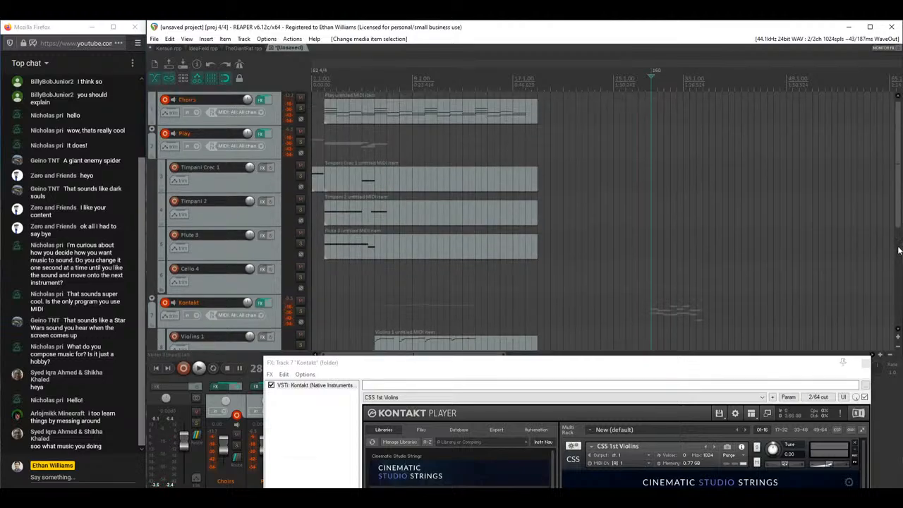
scroll(898, 249, down, 5)
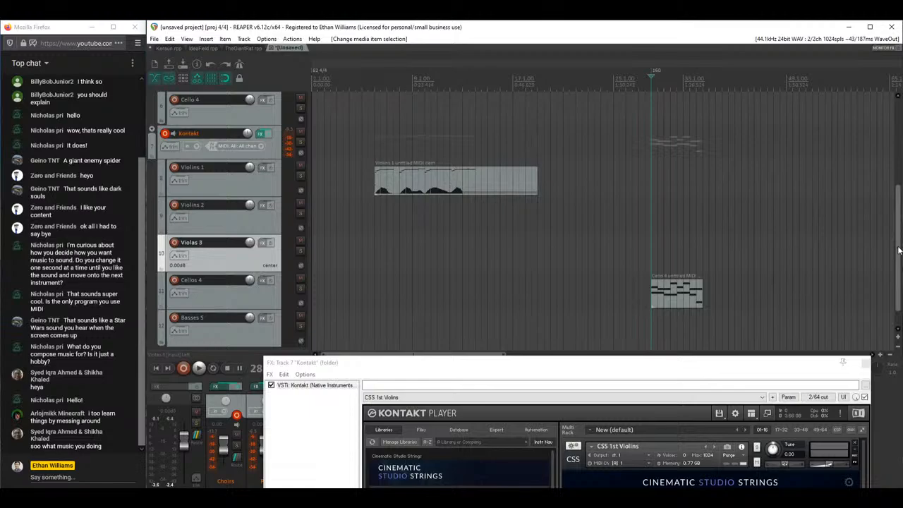
scroll(899, 250, up, 5)
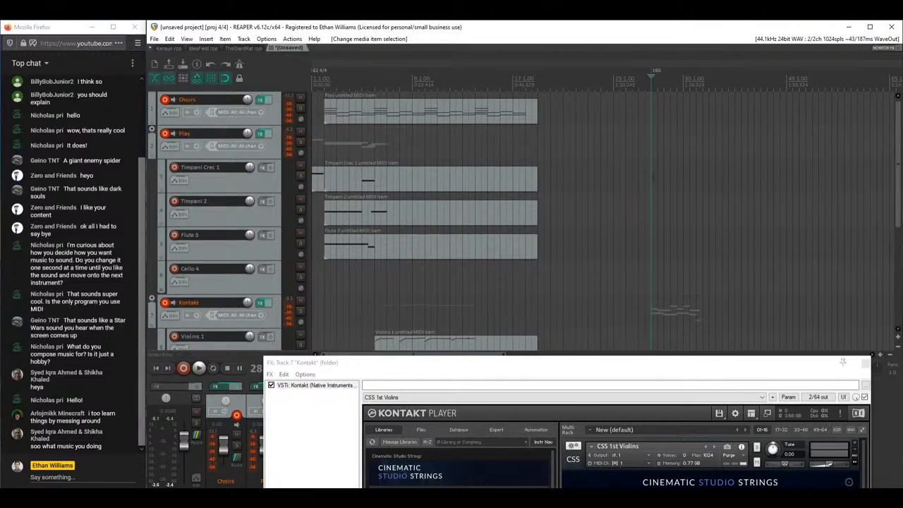
drag(653, 219, 715, 219)
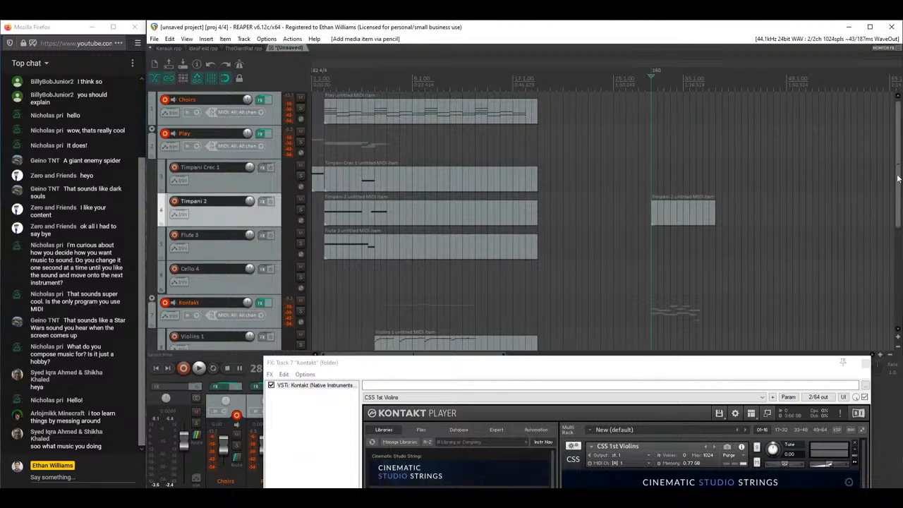
scroll(578, 198, down, 4)
scroll(659, 208, up, 4)
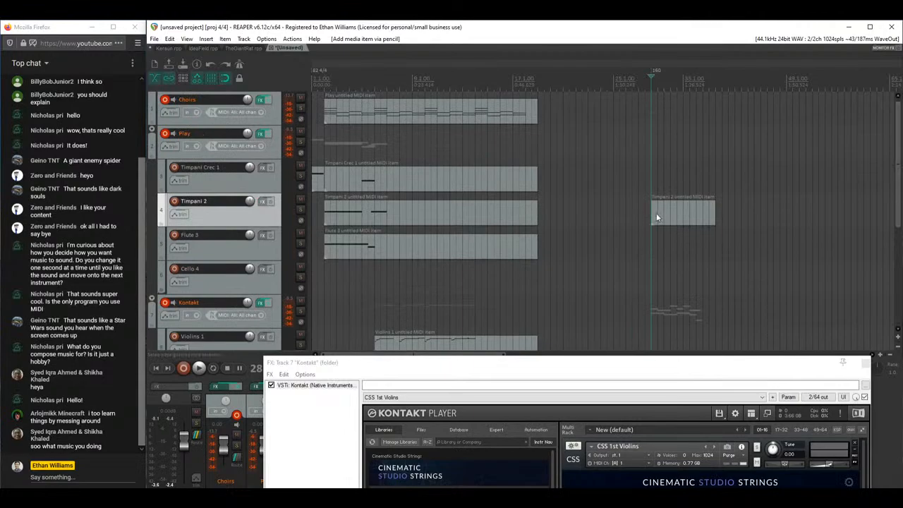
double_click(654, 213)
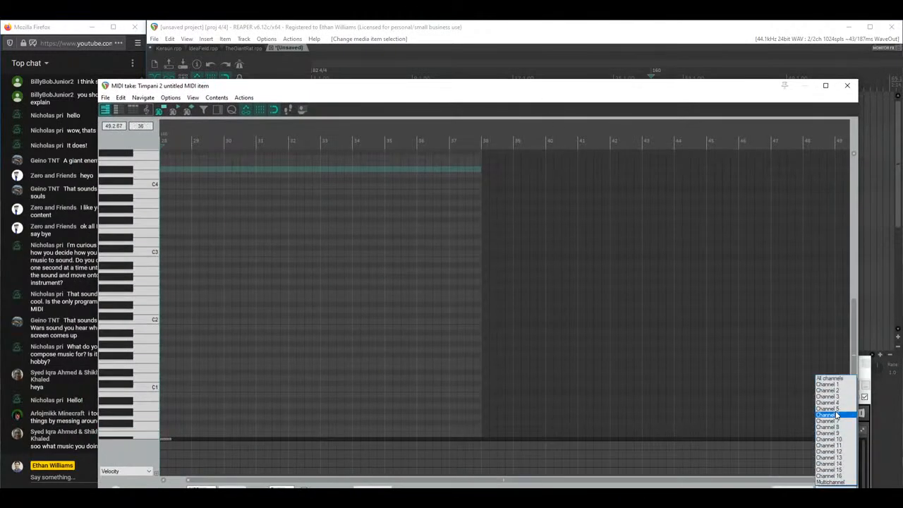
Step: Insert a D2 timpani note on channel 2 that fills bar 28, and play it
scroll(344, 289, up, 3)
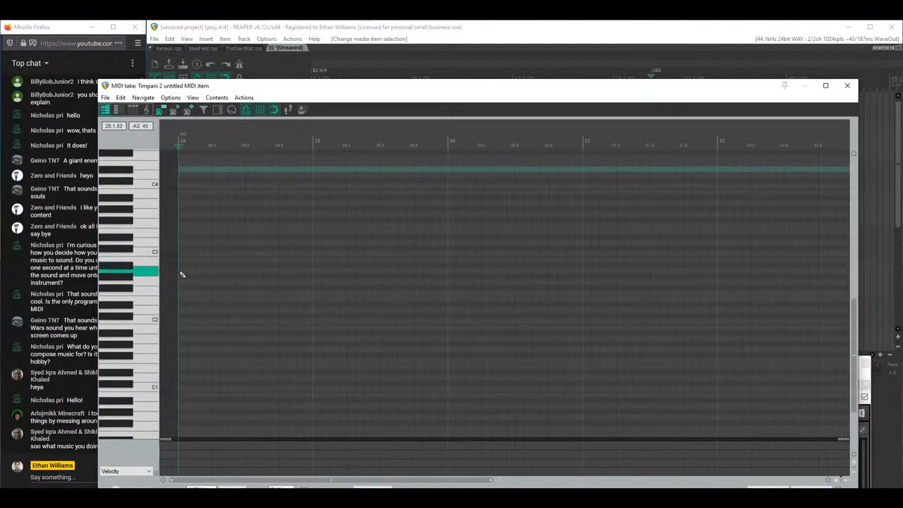
mouse_move(182, 294)
mouse_down()
mouse_move(238, 298)
mouse_move(248, 315)
mouse_up()
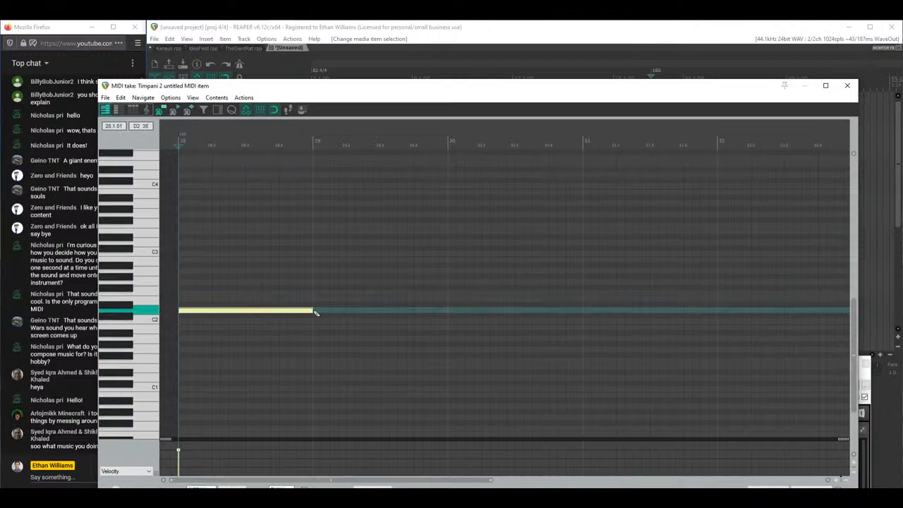
drag(316, 312, 314, 313)
key(space)
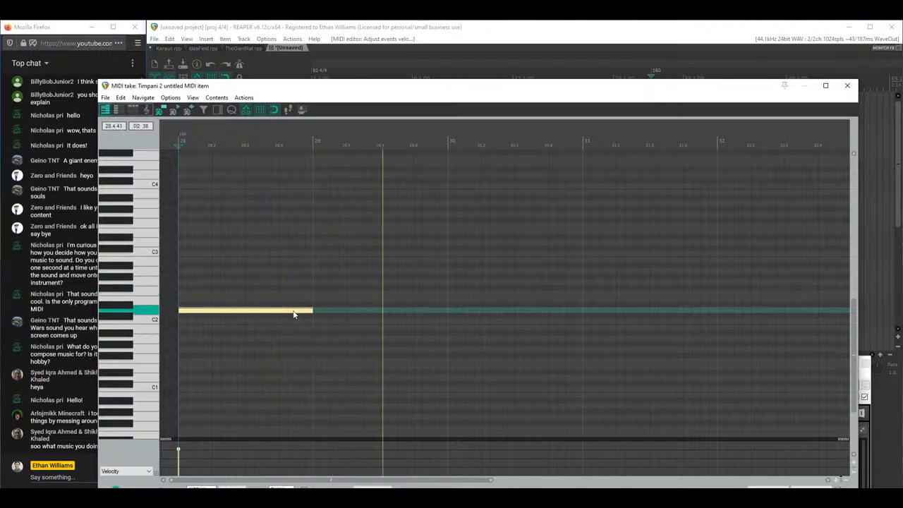
Step: Add a D2 note over the second half of bar 29 and one filling bar 30, and play the pattern
click(383, 312)
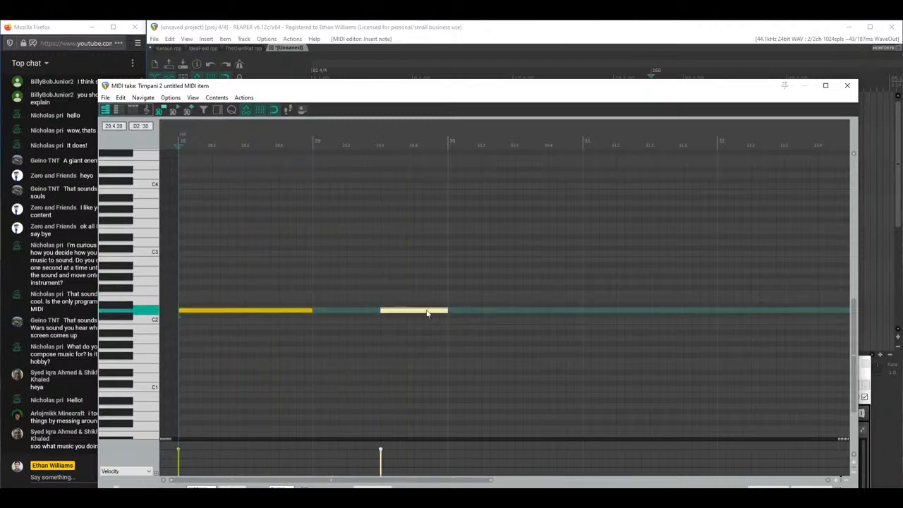
click(491, 313)
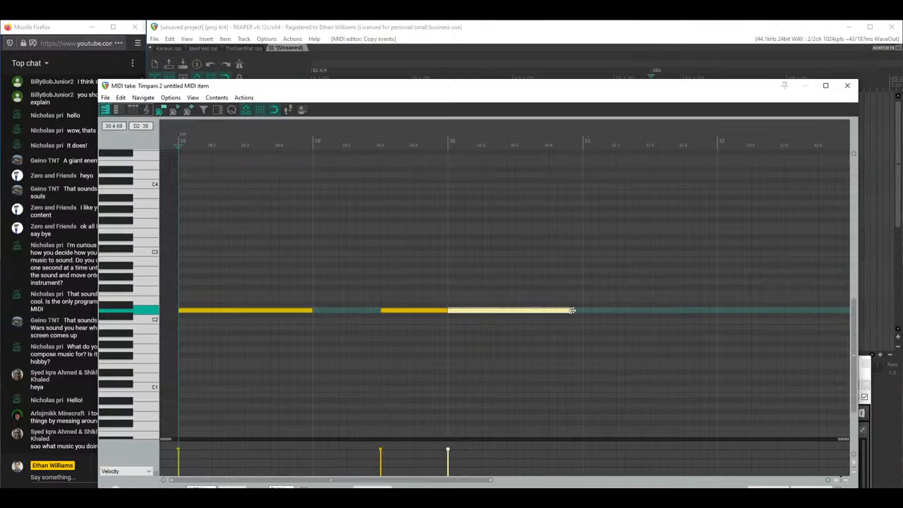
click(580, 310)
key(space)
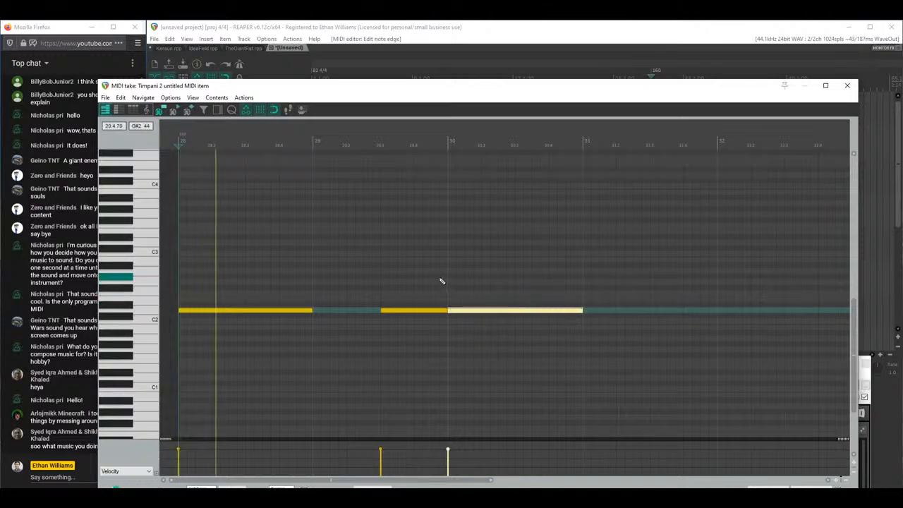
Step: Lower the velocity of all three timpani notes together and close the MIDI editor
key(ctrl+a)
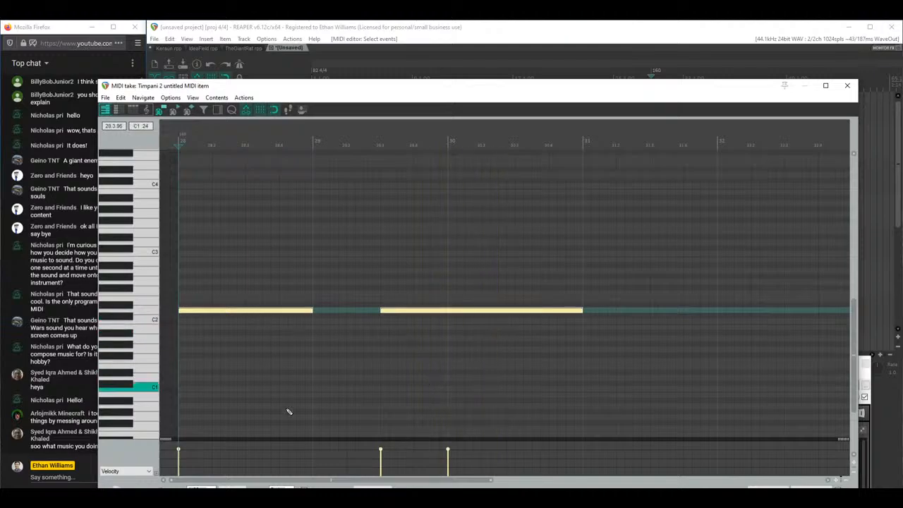
click(177, 450)
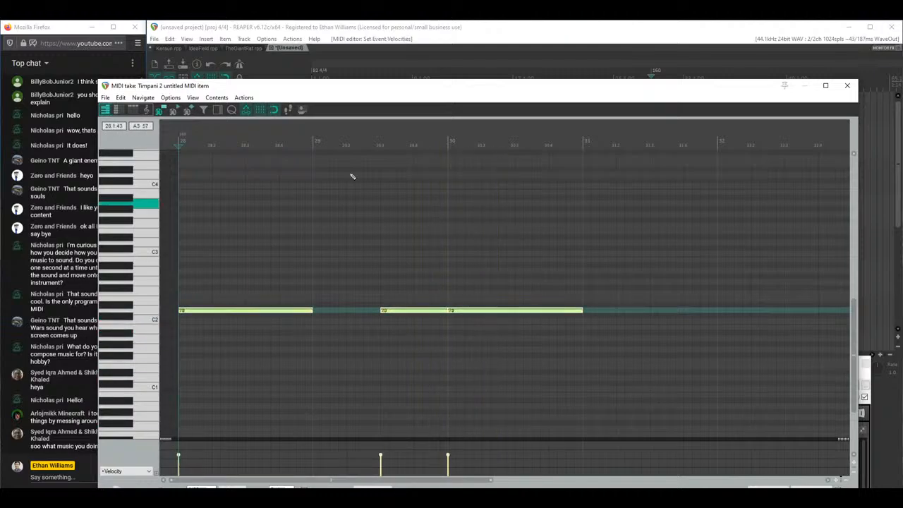
click(848, 85)
Step: Check the cello part's lower-voice pitch in the Cellos 4 item by sounding G2, and close the editor
scroll(896, 171, down, 4)
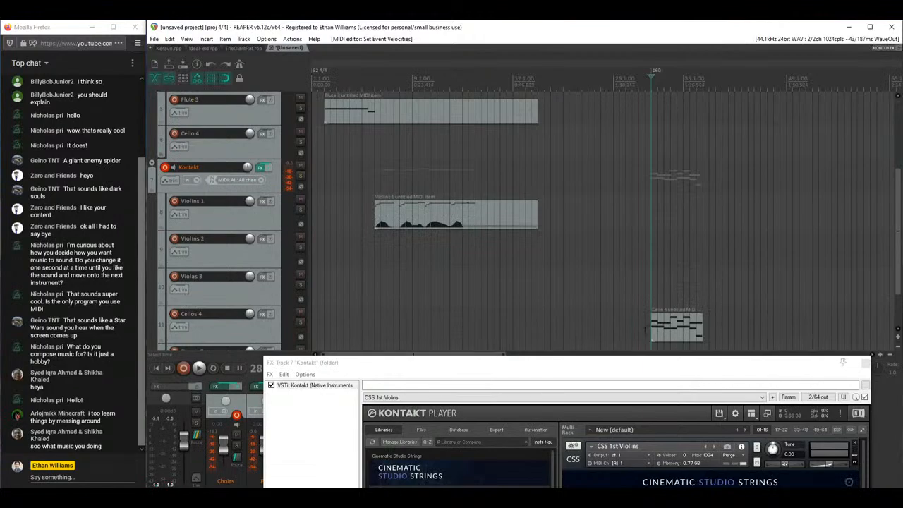
double_click(656, 328)
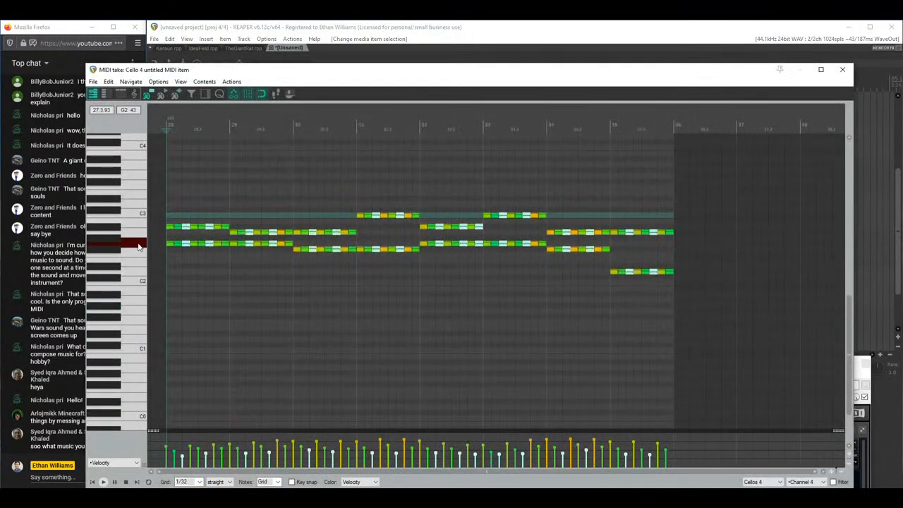
click(139, 247)
click(843, 70)
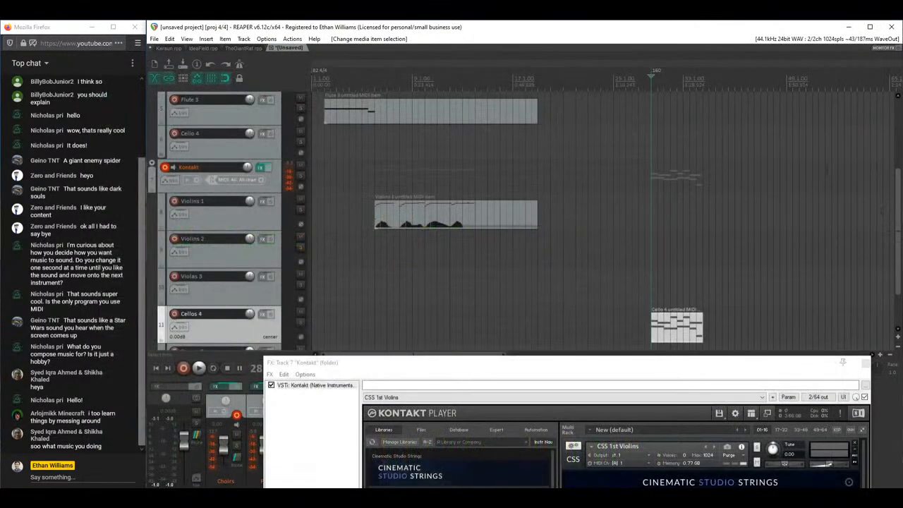
Step: Reopen the Timpani 2 item at bar 28, raise all its notes to G2 and play from bar 28
scroll(683, 209, up, 4)
double_click(655, 216)
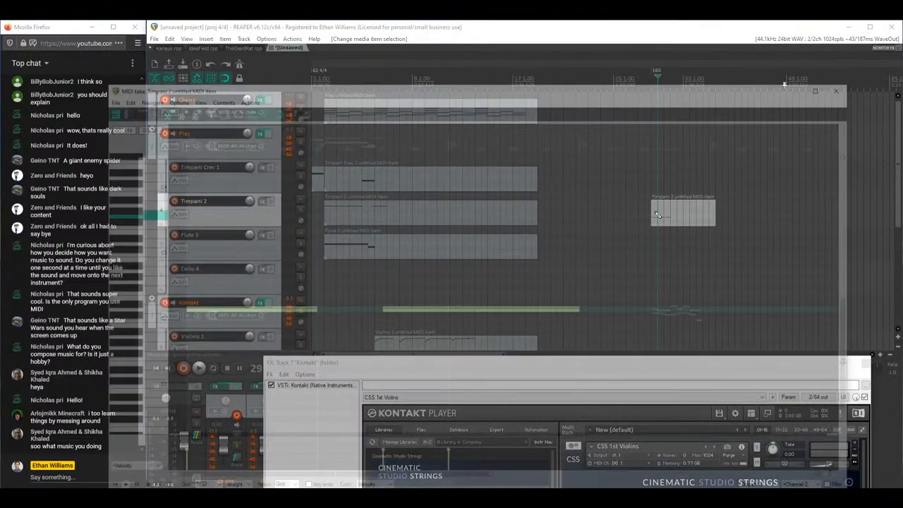
drag(242, 315, 238, 284)
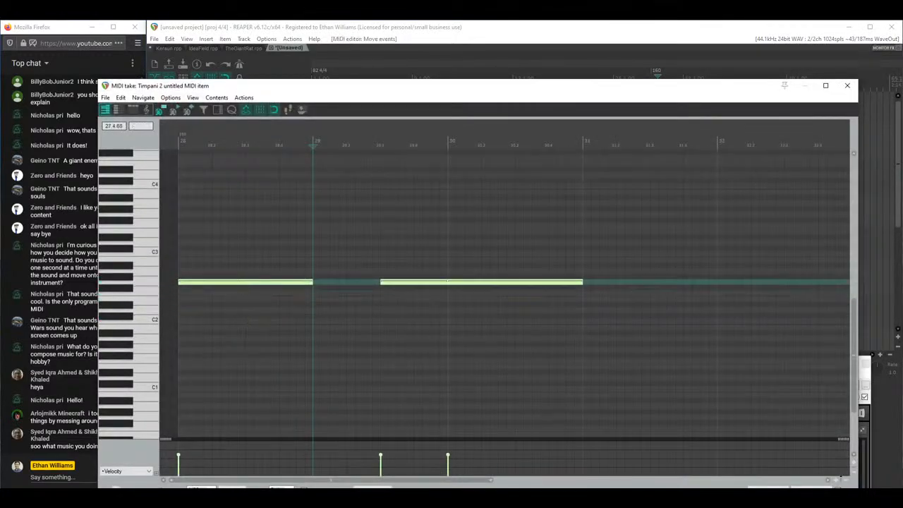
key(Home)
key(space)
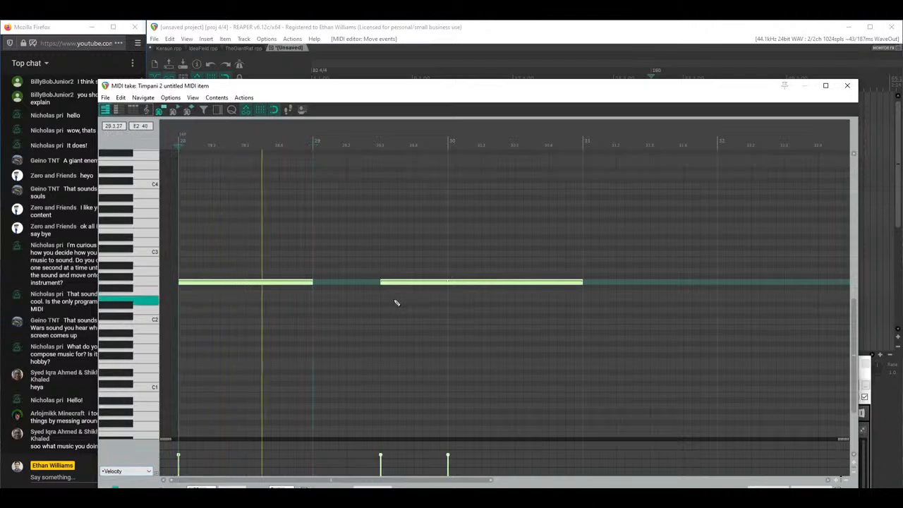
Step: Repeat the two-note G2 timpani figure from mid-bar 31 and mid-bar 33, fill bar 35 with another G2, and play from bar 28
drag(407, 318, 445, 259)
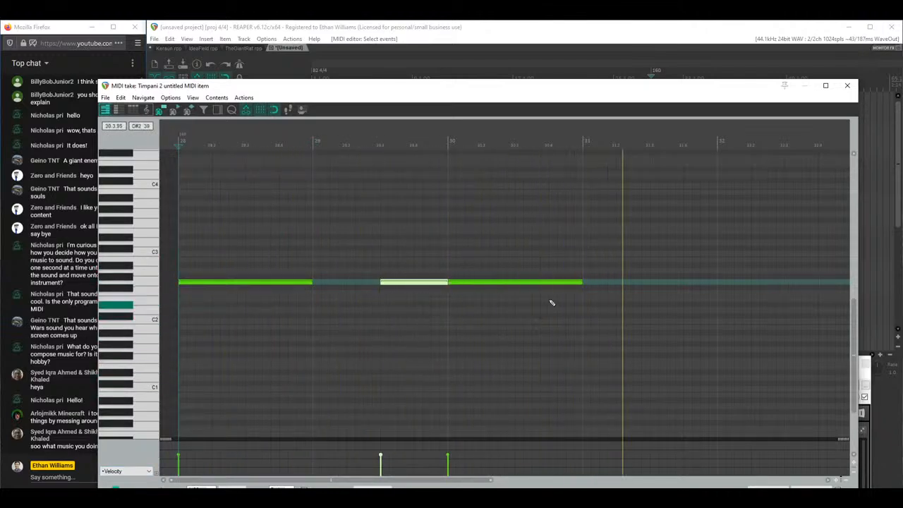
ctrl+click(462, 282)
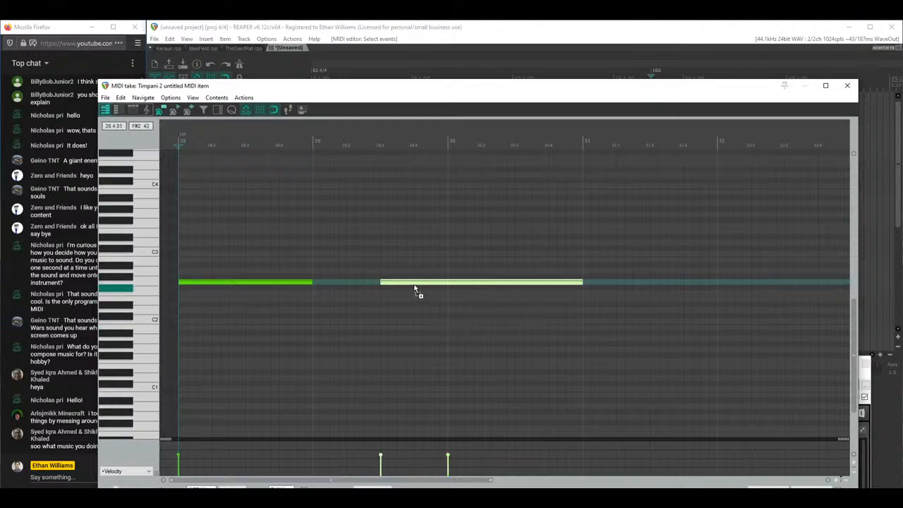
drag(417, 283, 688, 289)
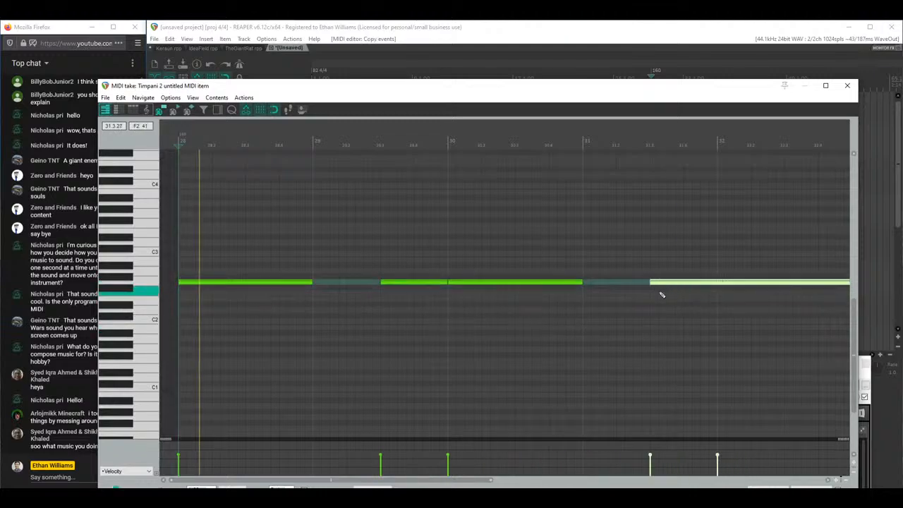
scroll(657, 296, down, 3)
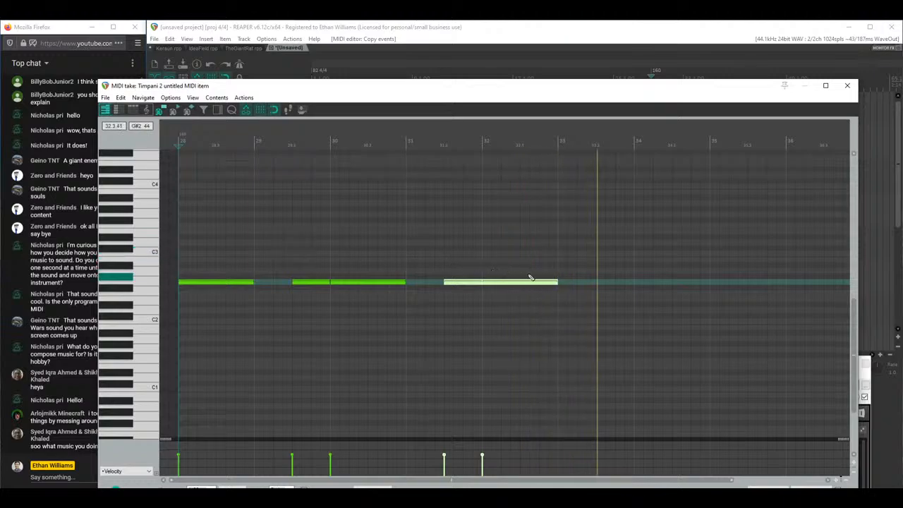
drag(484, 286, 744, 288)
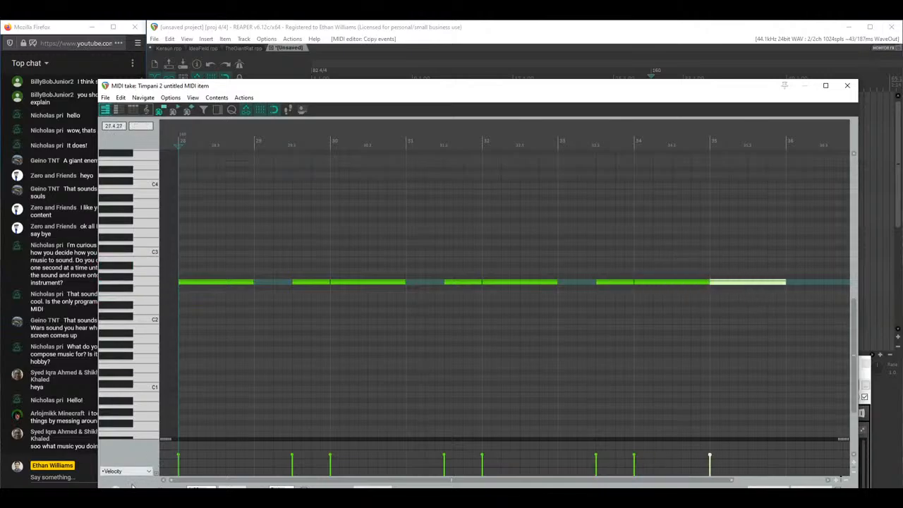
key(space)
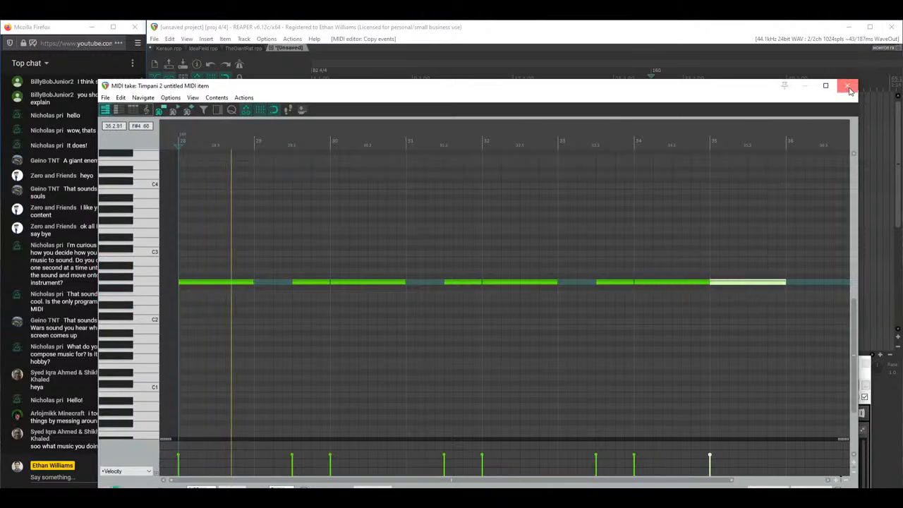
Step: Close the MIDI editor and the Kontakt effects window, and extend the Timpani 2 item at bar 28 to bar 49
click(901, 150)
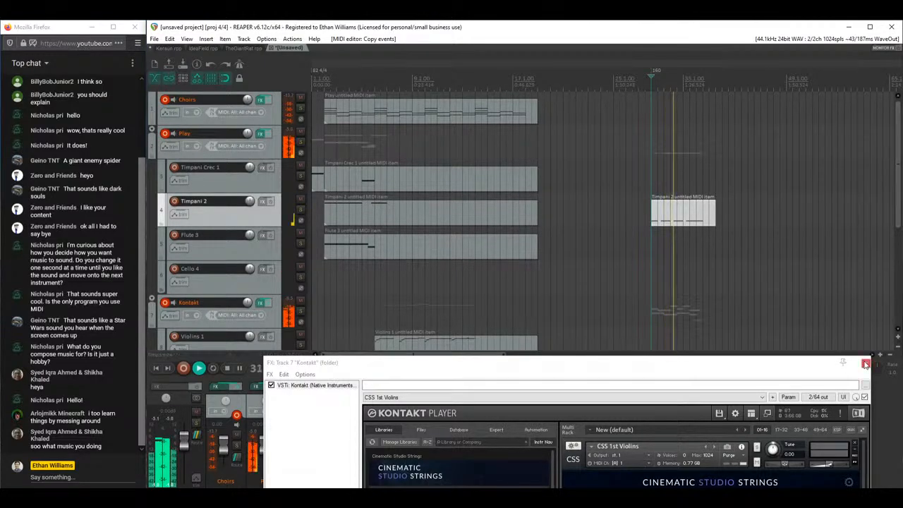
click(866, 364)
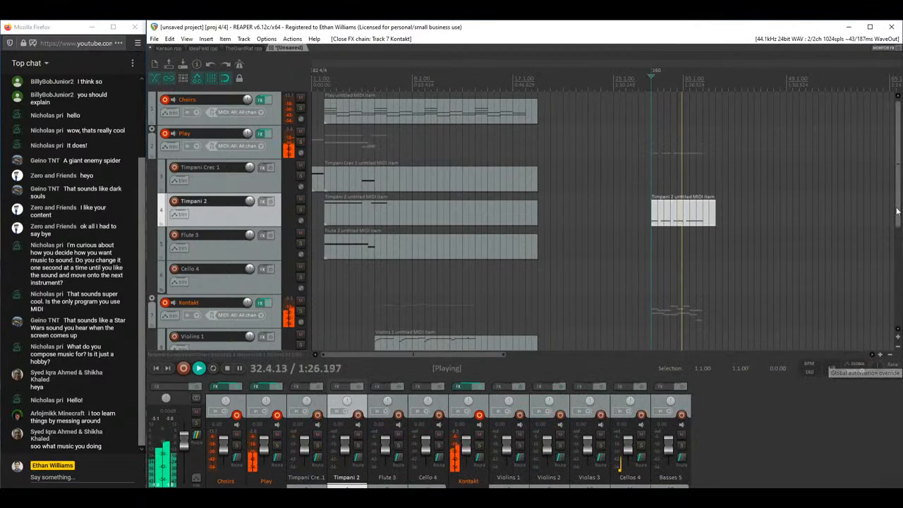
scroll(898, 212, down, 2)
scroll(898, 212, down, 3)
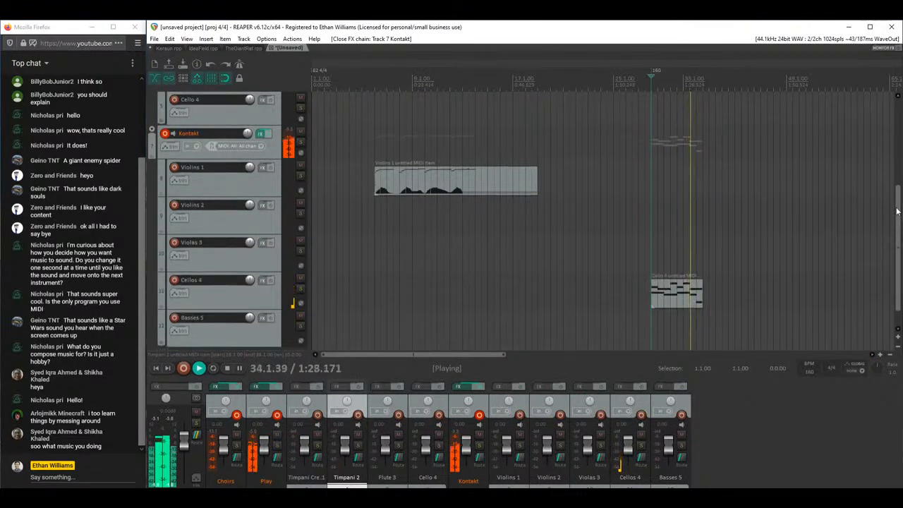
scroll(897, 212, up, 4)
scroll(898, 212, up, 1)
drag(714, 212, 782, 219)
Step: Open the Cellos 4 item at bar 28 and shape its accented notes' velocities into a crescendo from late bar 33 through bar 35
scroll(776, 226, down, 3)
double_click(712, 264)
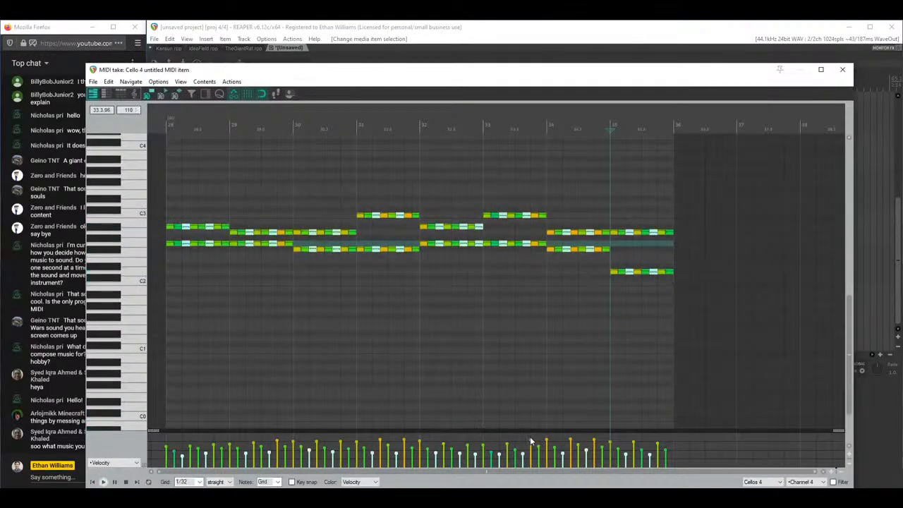
drag(529, 436, 665, 447)
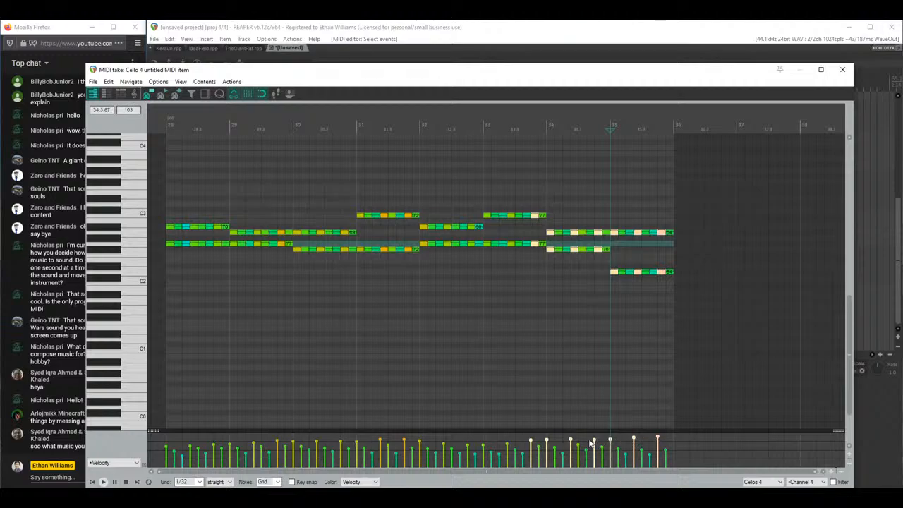
click(667, 435)
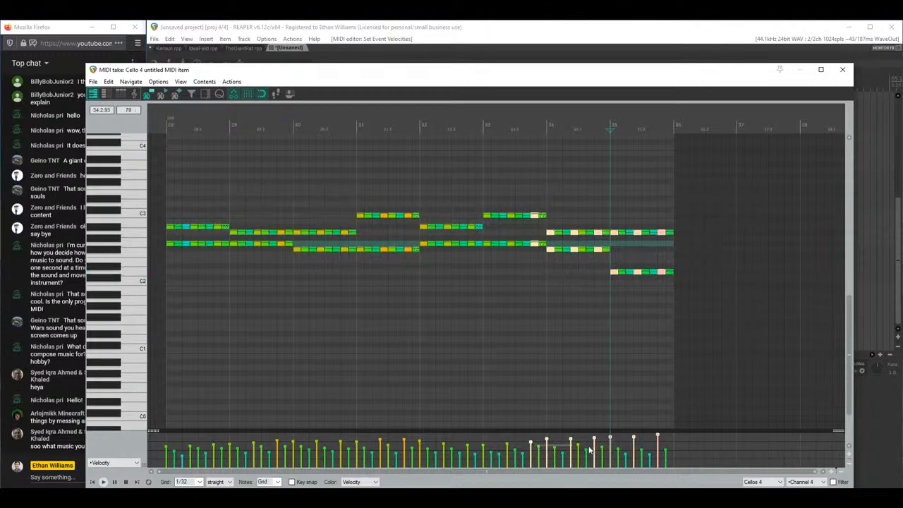
Step: Ramp up the unaccented cello notes' velocities through bars 34 and 35, play from bar 34, and close the editor
drag(588, 446, 633, 452)
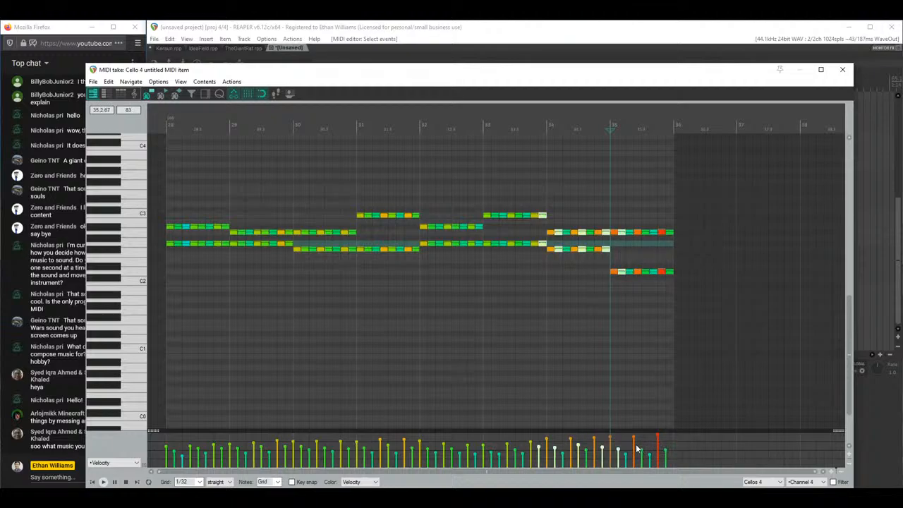
drag(671, 451, 670, 449)
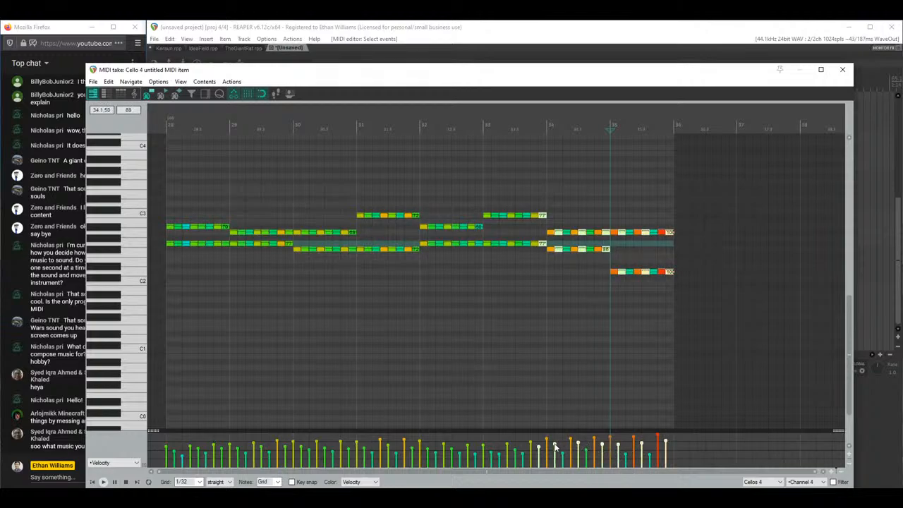
drag(534, 448, 542, 460)
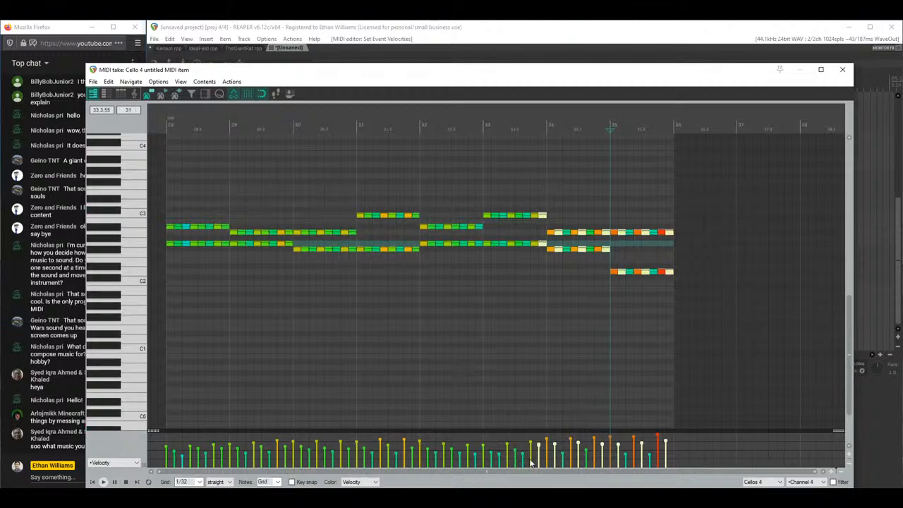
drag(557, 460, 652, 454)
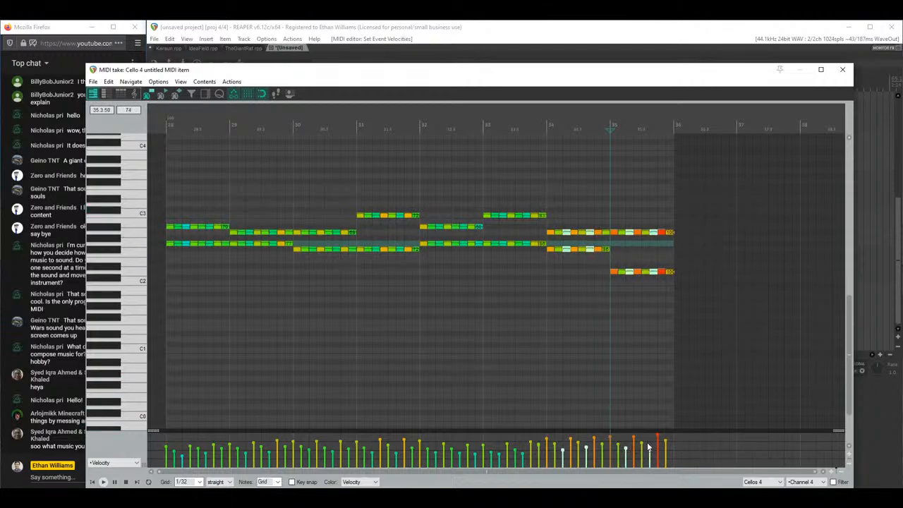
click(549, 186)
key(space)
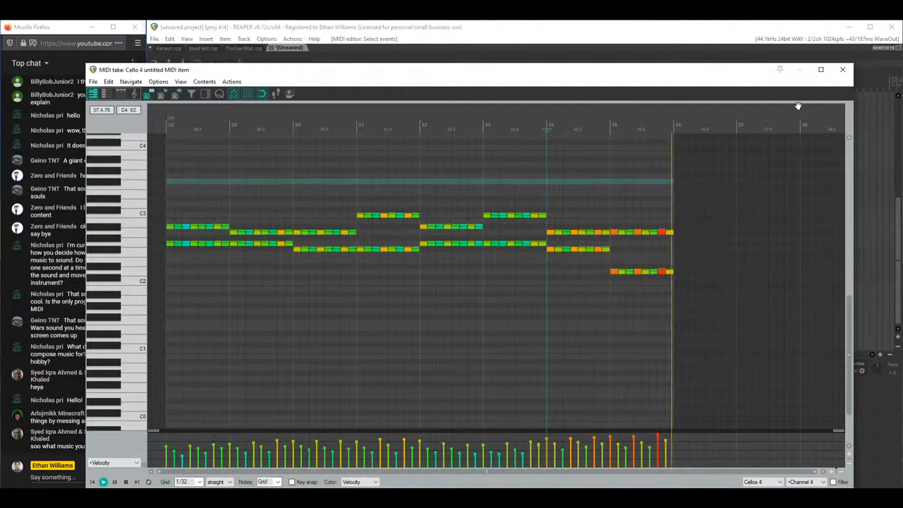
click(850, 73)
Step: Create a MIDI item on the Timpani Crec 1 track from bar 28 to bar 50 and open it for editing
scroll(896, 235, up, 4)
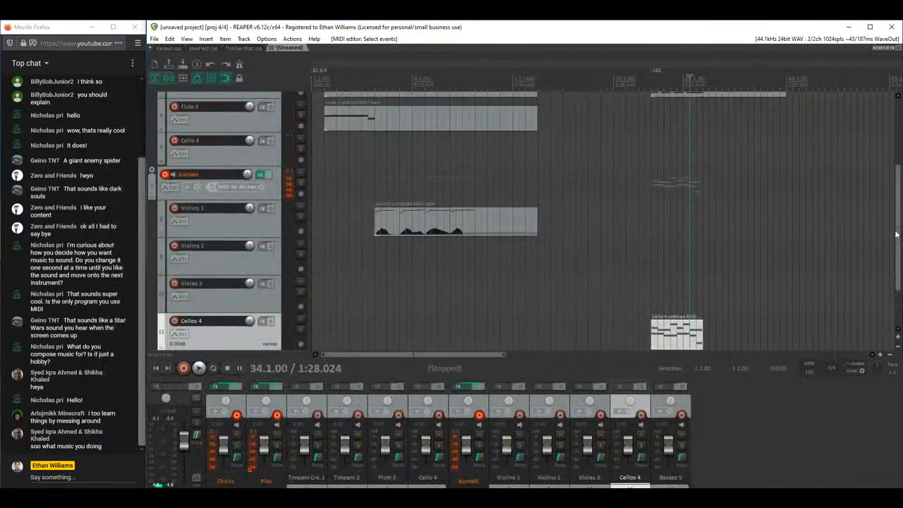
scroll(895, 234, up, 1)
click(653, 177)
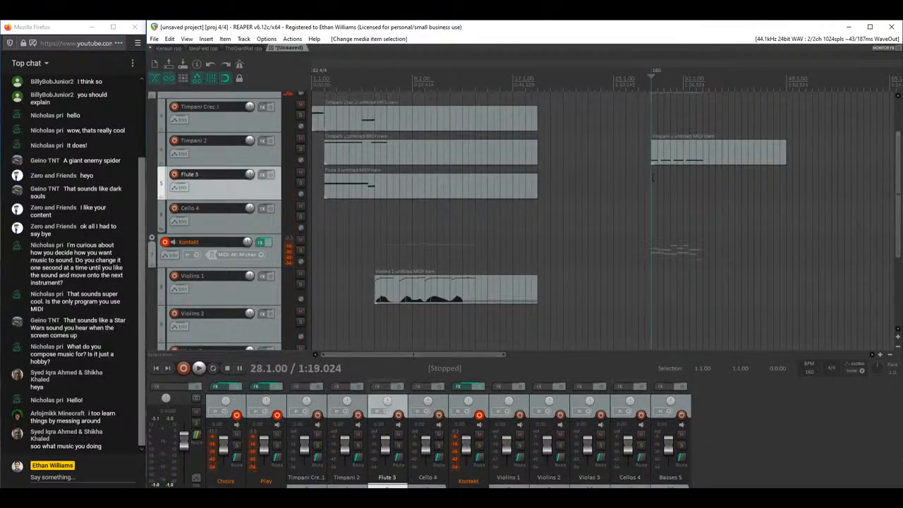
drag(650, 118, 792, 120)
double_click(662, 124)
click(865, 464)
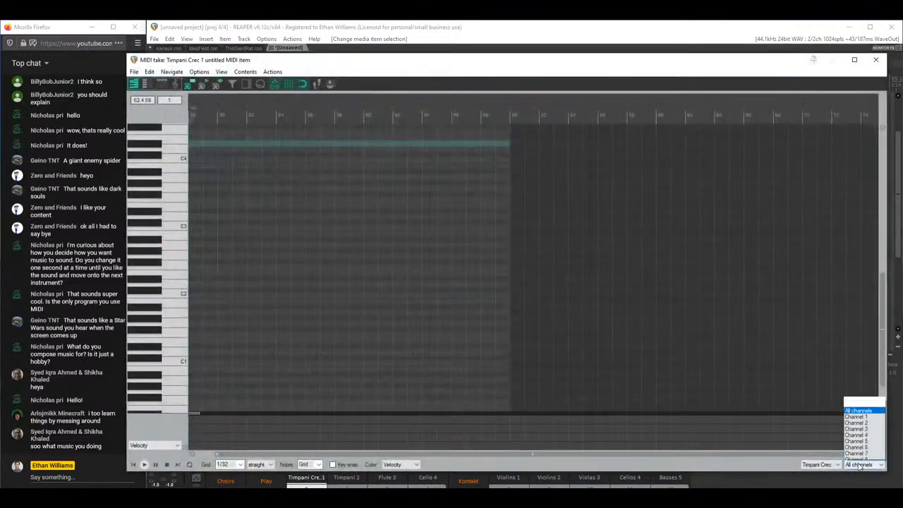
click(785, 353)
Step: Add a D3 note spanning bars 34 and 35 in the Timpani Crec 1 item, and play from bar 28
drag(390, 65, 490, 335)
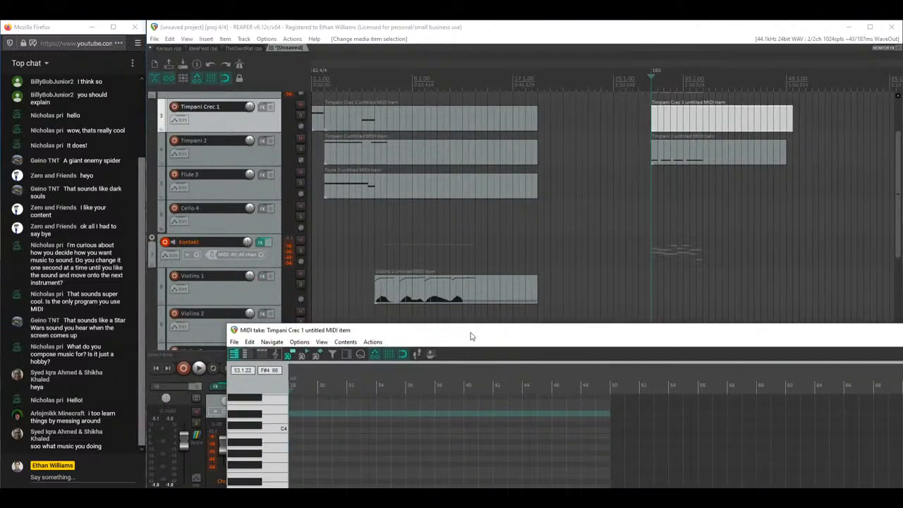
drag(466, 333, 578, 153)
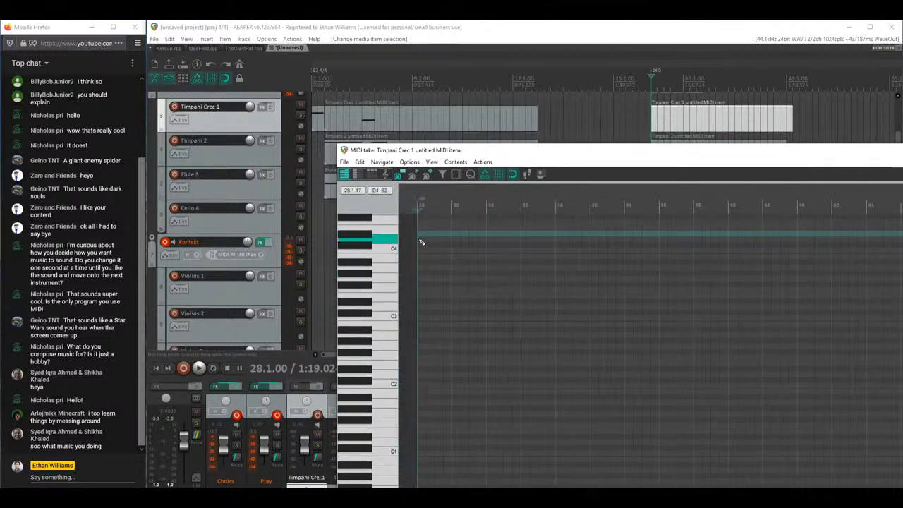
drag(478, 151, 353, 198)
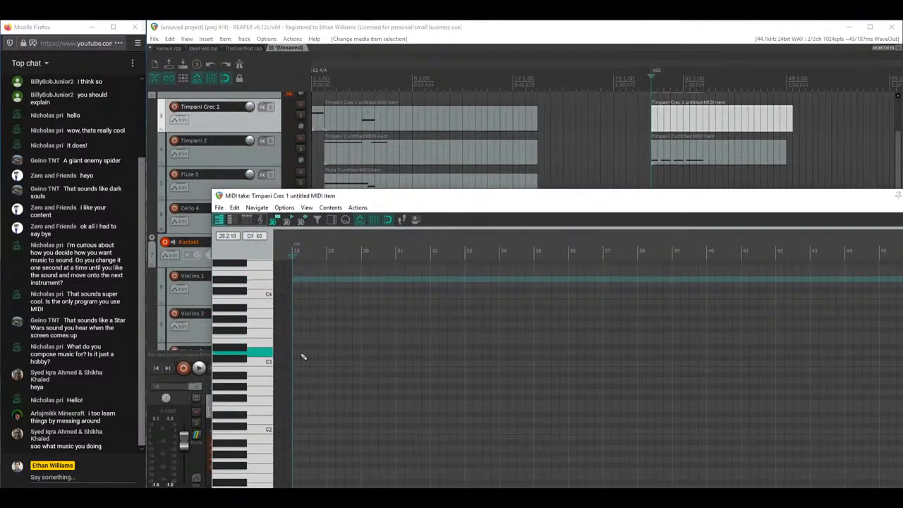
mouse_move(298, 355)
mouse_down()
mouse_move(561, 342)
mouse_move(542, 355)
mouse_up()
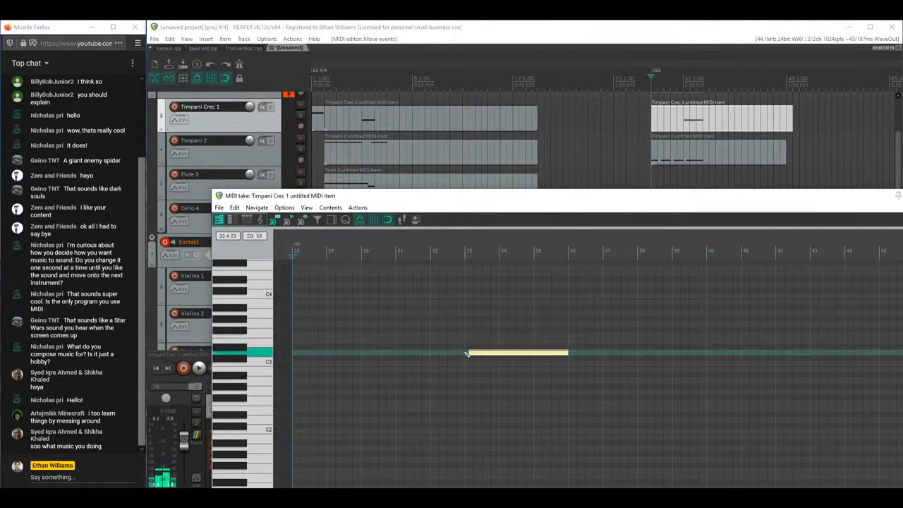
drag(466, 352, 499, 353)
key(space)
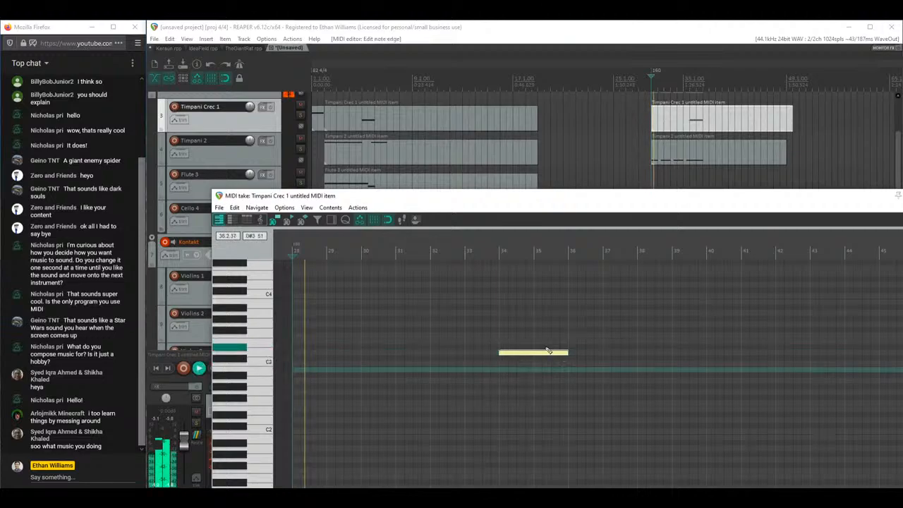
Step: Try starting the D3 crescendo note at bar 35, and restore its start to bar 34
scroll(548, 351, up, 3)
drag(658, 353, 722, 352)
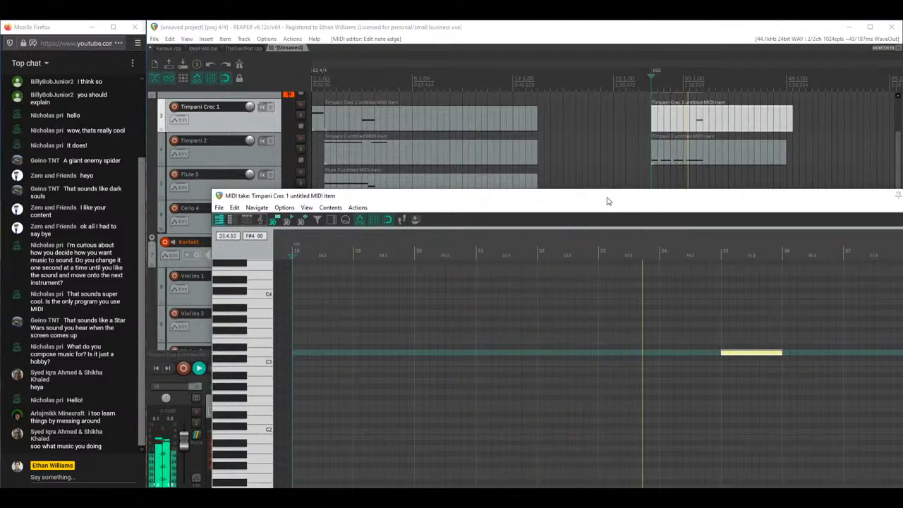
drag(606, 201, 529, 185)
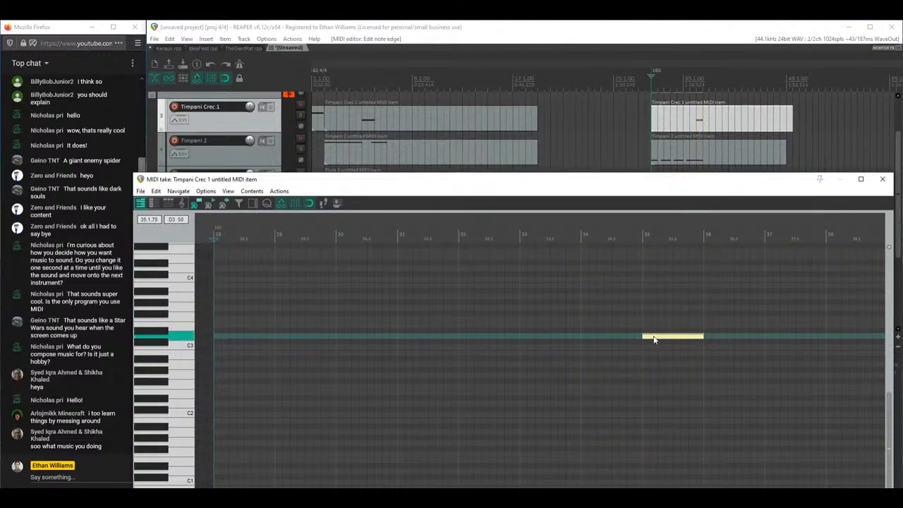
drag(644, 336, 599, 338)
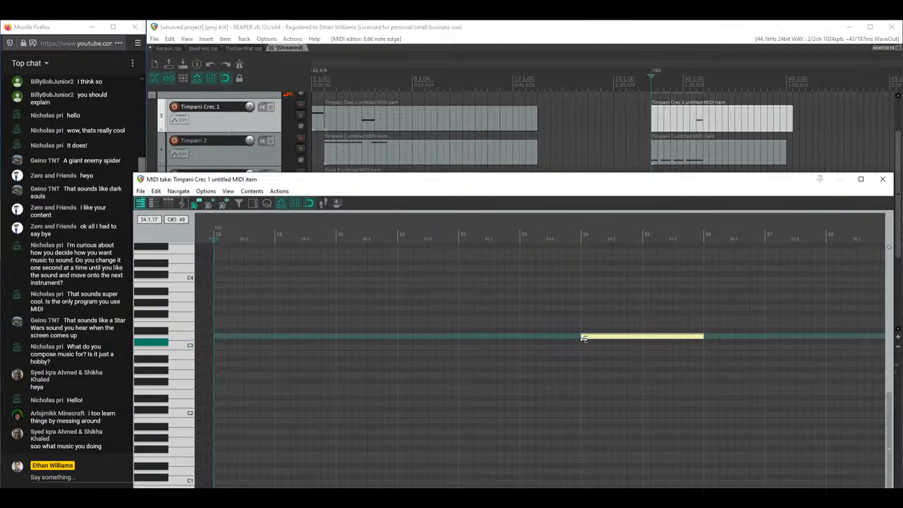
Step: Play the crescendo note from just before bar 34 and lower its velocity
click(582, 311)
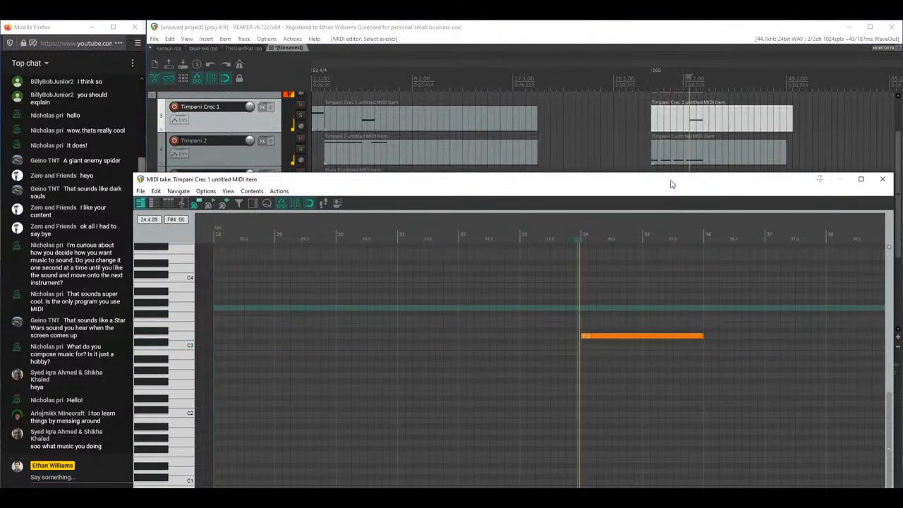
drag(671, 184, 648, 96)
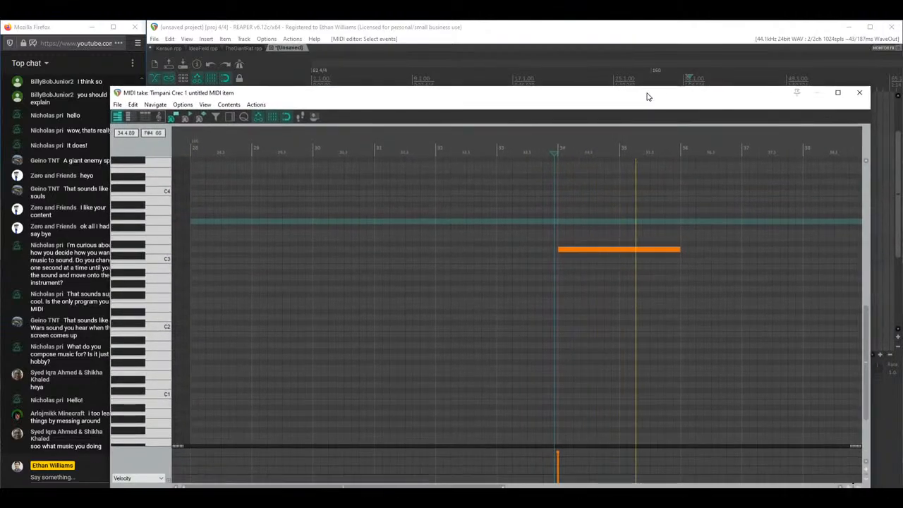
click(677, 249)
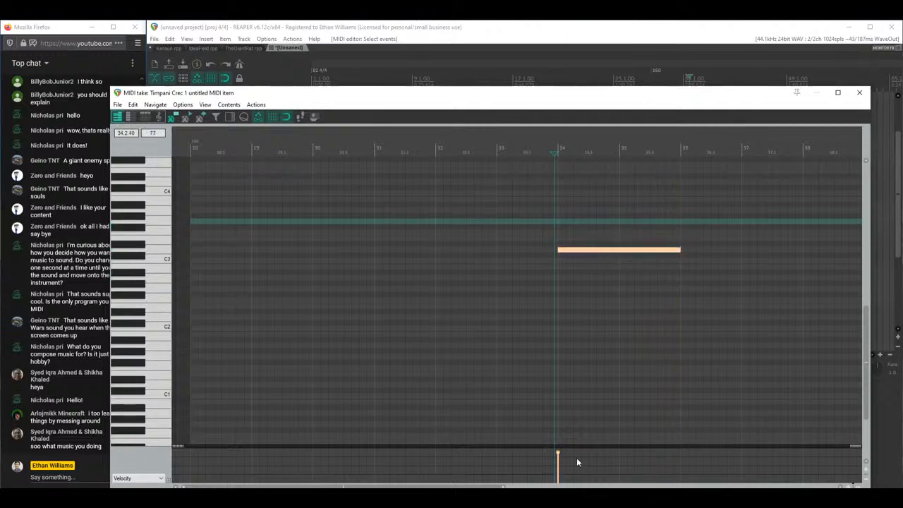
drag(559, 451, 556, 459)
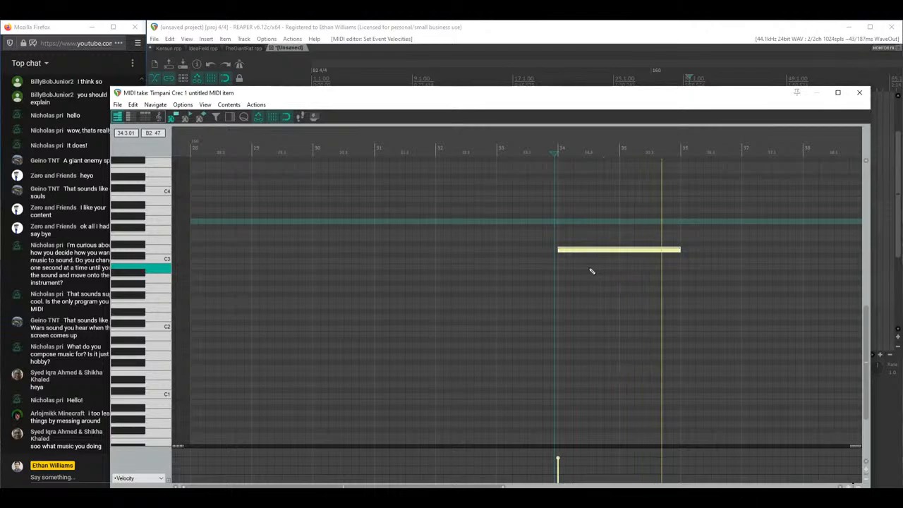
Step: Try the timpani crescendo note at G2 and play it from just before bar 34
drag(624, 255, 621, 294)
key(space)
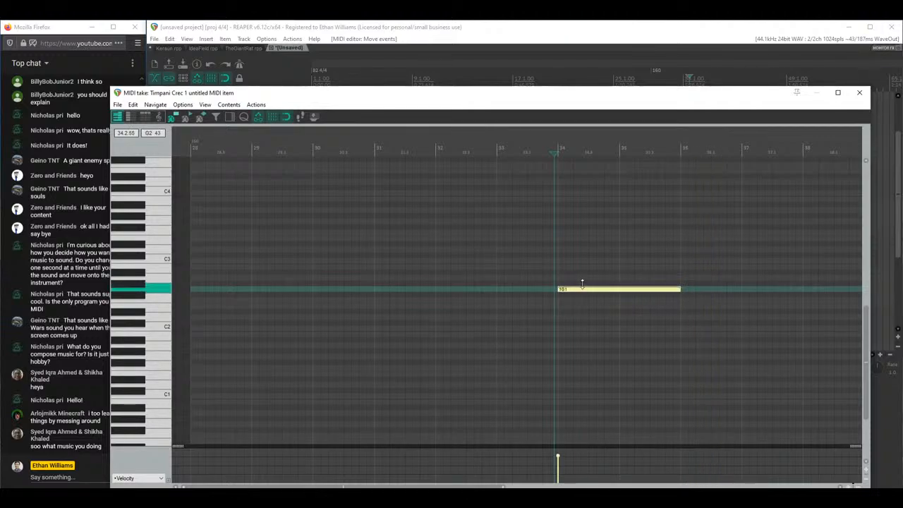
drag(582, 284, 585, 288)
key(space)
Step: Raise the timpani crescendo note to G3 and play it from just before bar 34
drag(588, 293, 585, 224)
key(space)
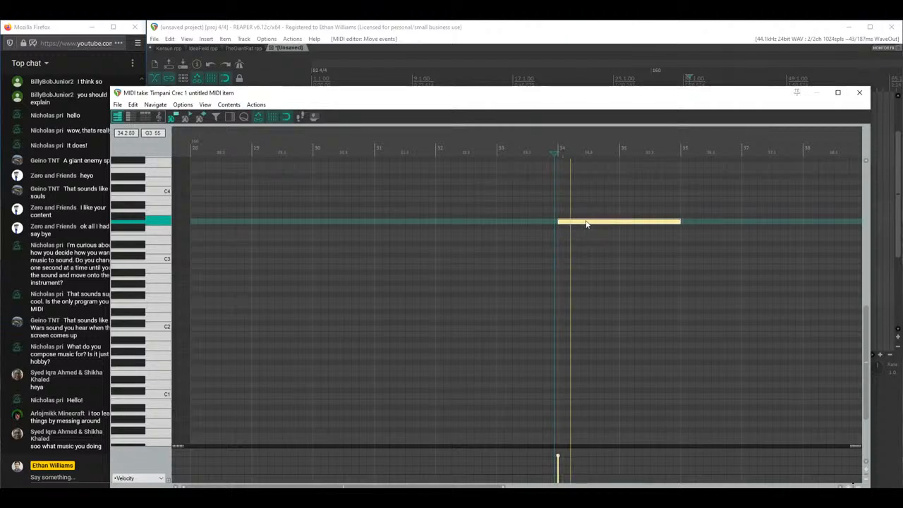
key(space)
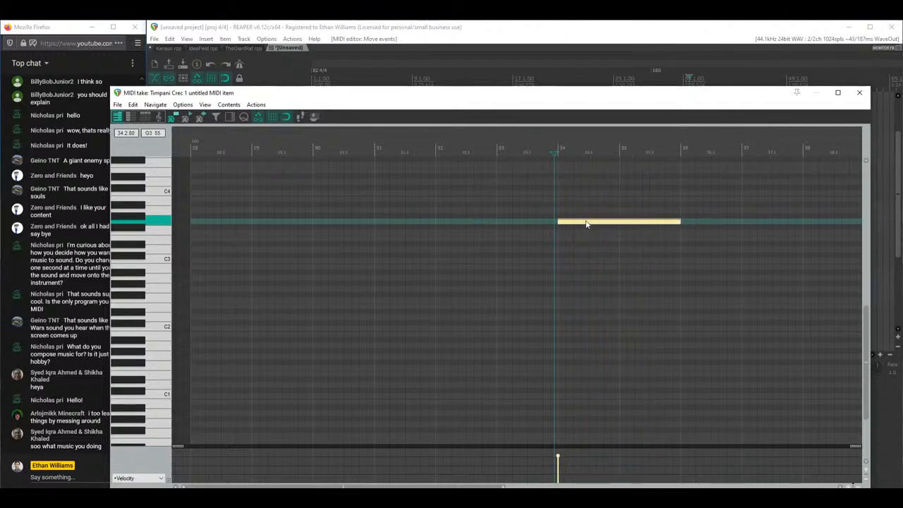
Step: Add a one-bar hit at bar 36 in the Timpani 2 part, matching the earlier hits, and adjust its velocity
click(862, 92)
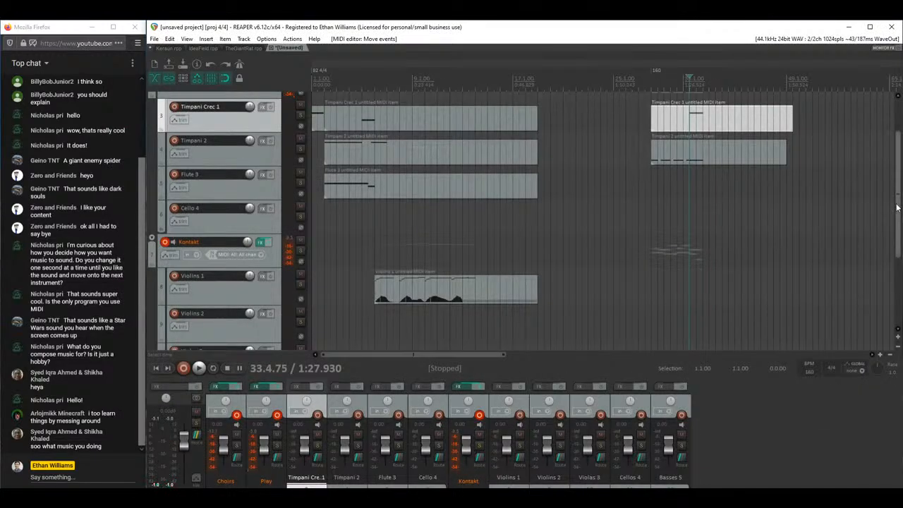
scroll(897, 207, up, 1)
double_click(711, 191)
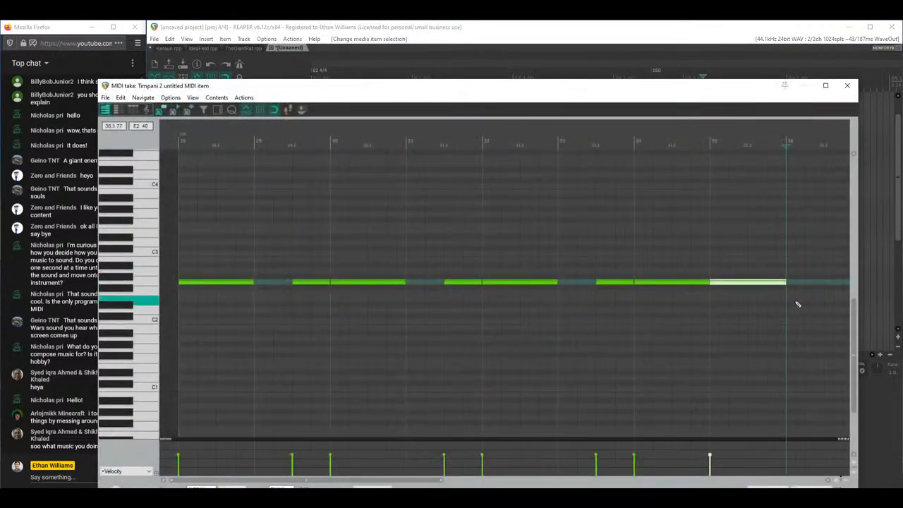
scroll(486, 280, right, 5)
drag(473, 278, 540, 279)
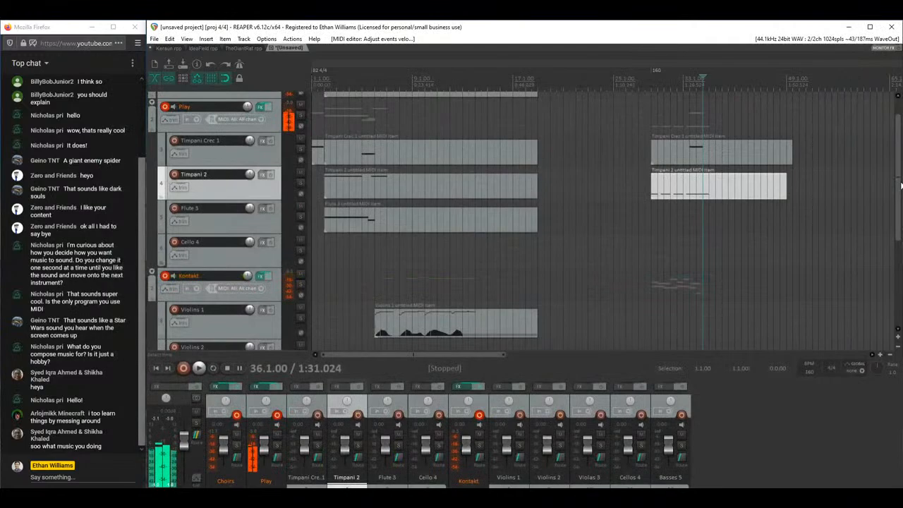
click(847, 85)
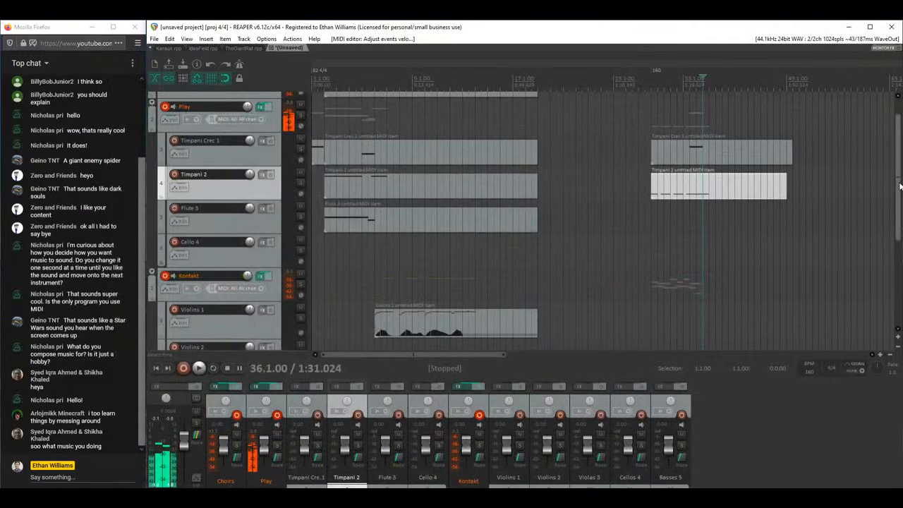
Step: Play the cello and timpani section from bar 28 to bar 36
scroll(652, 226, down, 5)
click(652, 228)
key(space)
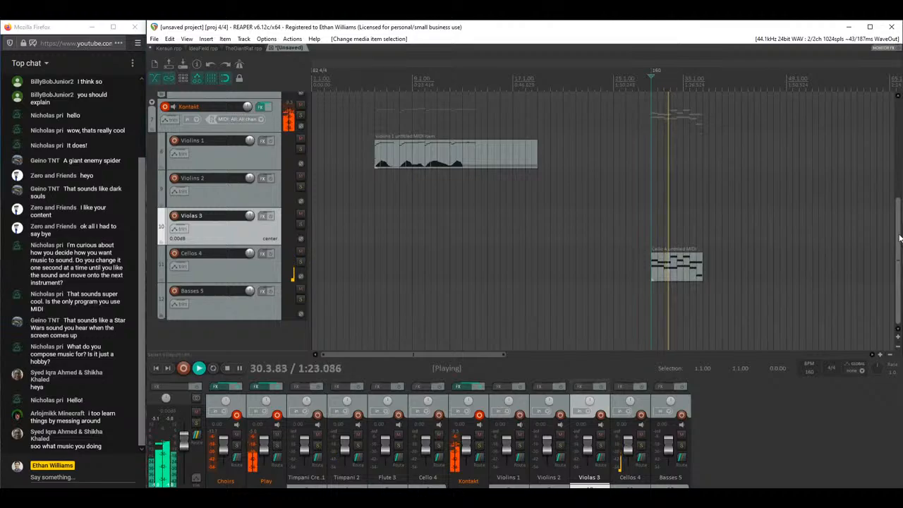
scroll(900, 238, up, 5)
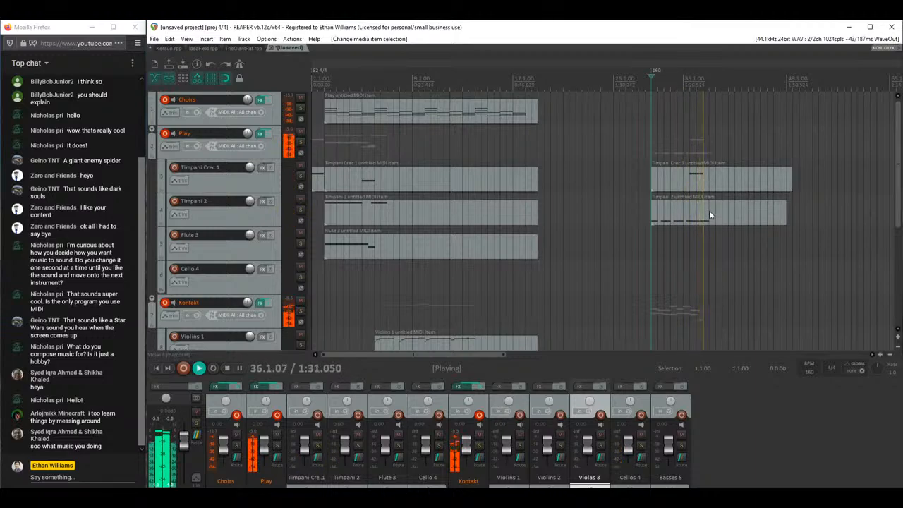
key(space)
Step: Create a Flute 3 MIDI item from bar 36 to bar 50 and set its notes to channel 3
click(703, 240)
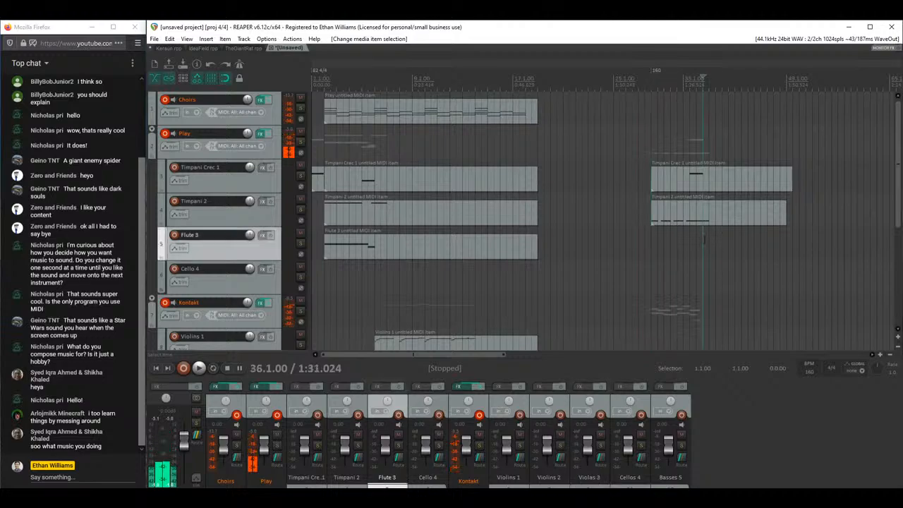
mouse_move(708, 245)
mouse_down()
mouse_move(641, 243)
mouse_move(773, 247)
mouse_up()
double_click(705, 245)
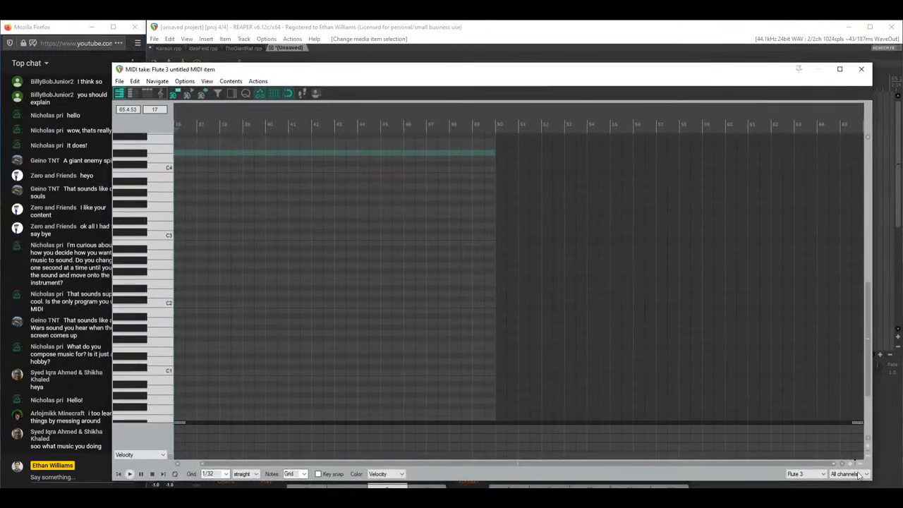
click(859, 476)
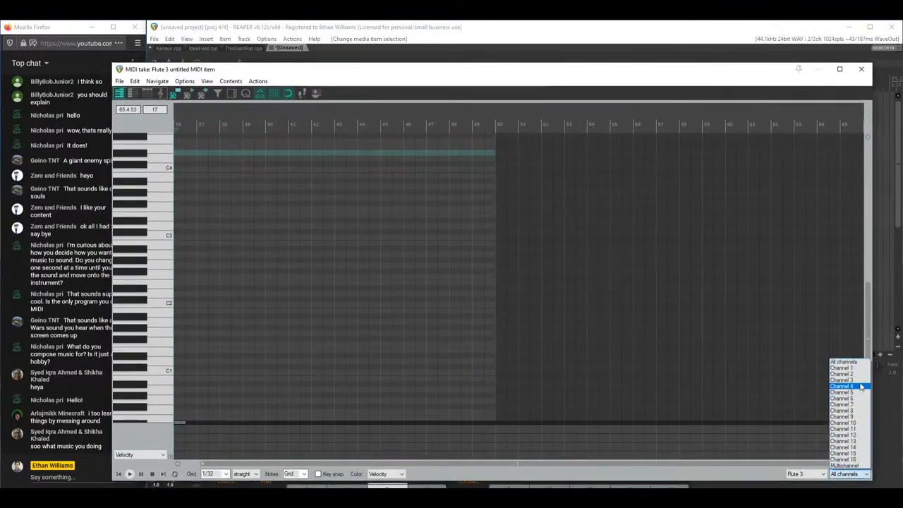
click(847, 384)
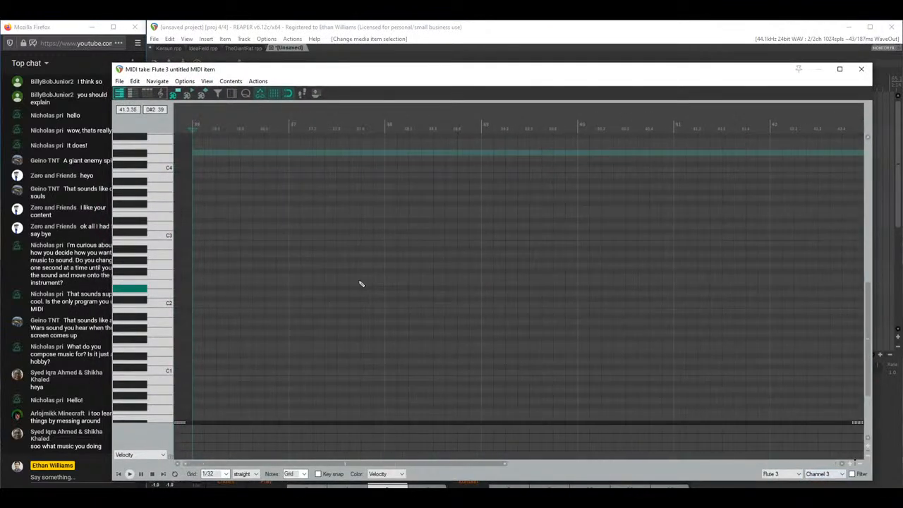
Step: Insert a one-bar G4 note at bar 36 in the new flute item and play it
click(196, 198)
drag(214, 200, 329, 309)
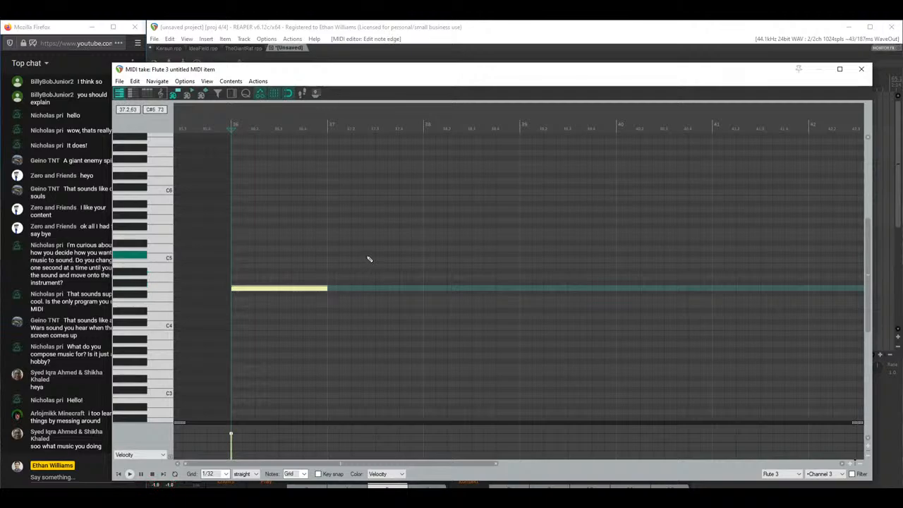
key(space)
Step: Play the earlier flute part from bar 2 for comparison, and return to the flute item at bar 36
drag(755, 75, 754, 299)
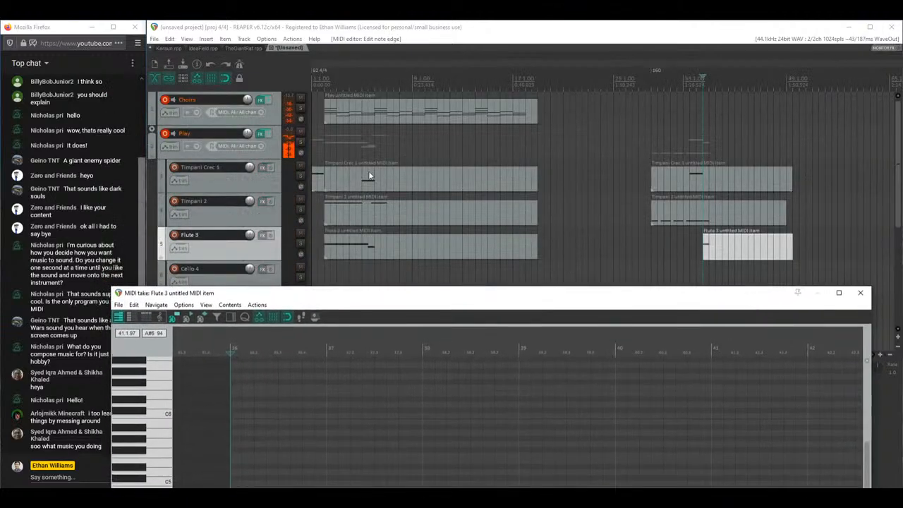
click(334, 242)
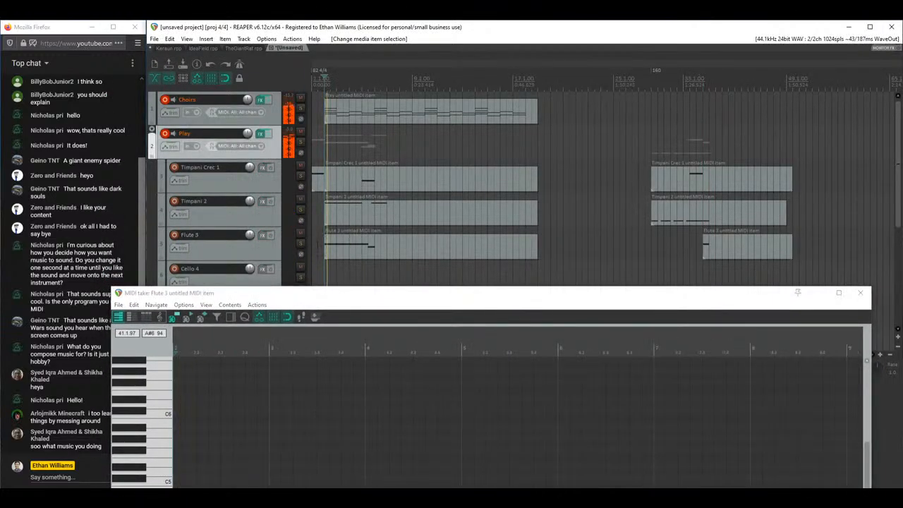
click(717, 244)
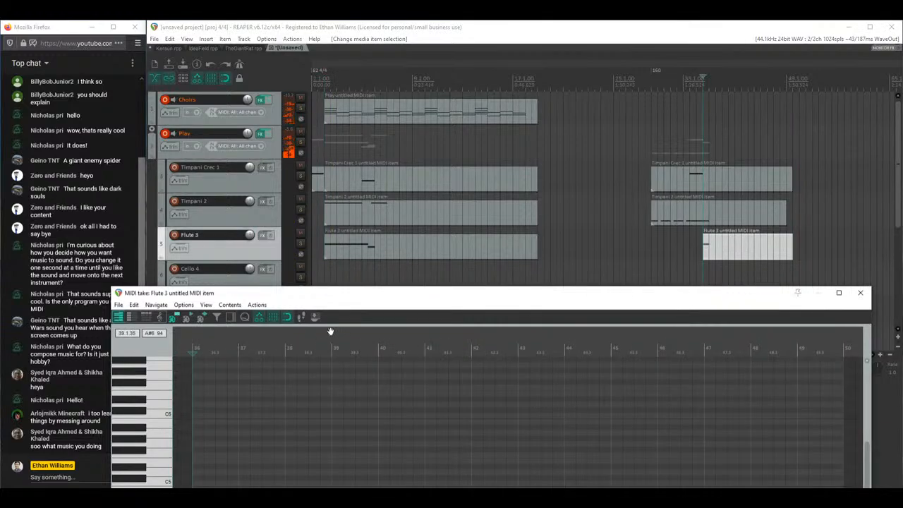
Step: Shorten the G4 flute note to about an eighth note, copy it to beat 2 of bar 36, and play the result
drag(331, 301, 304, 301)
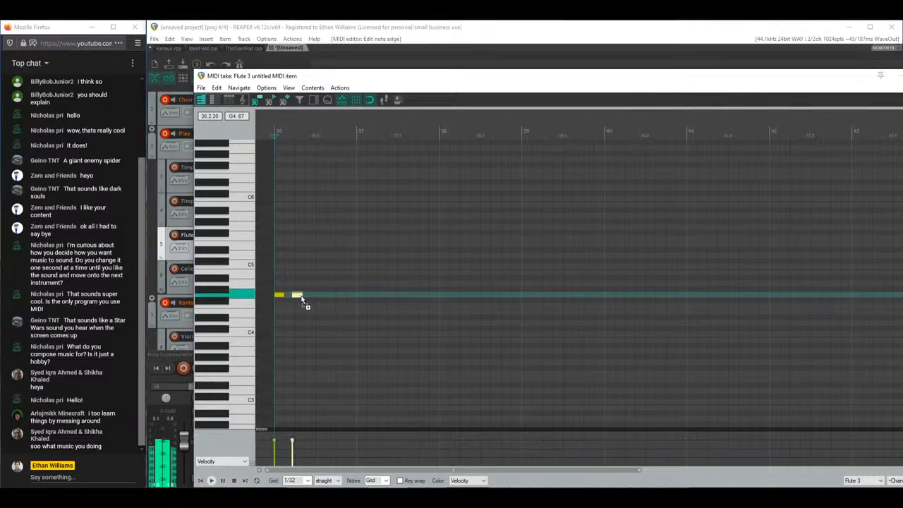
key(space)
key(space)
drag(589, 78, 465, 182)
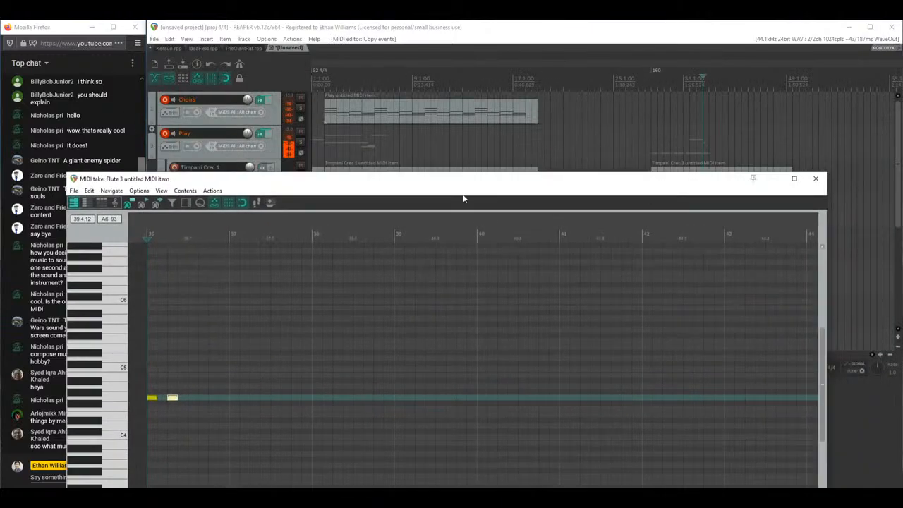
click(819, 180)
Step: Replace AFL Sus-Leg on channel 3 of the Play instrument with AFL KS Master from the Solo Alto Flute keyswitch patches
click(264, 135)
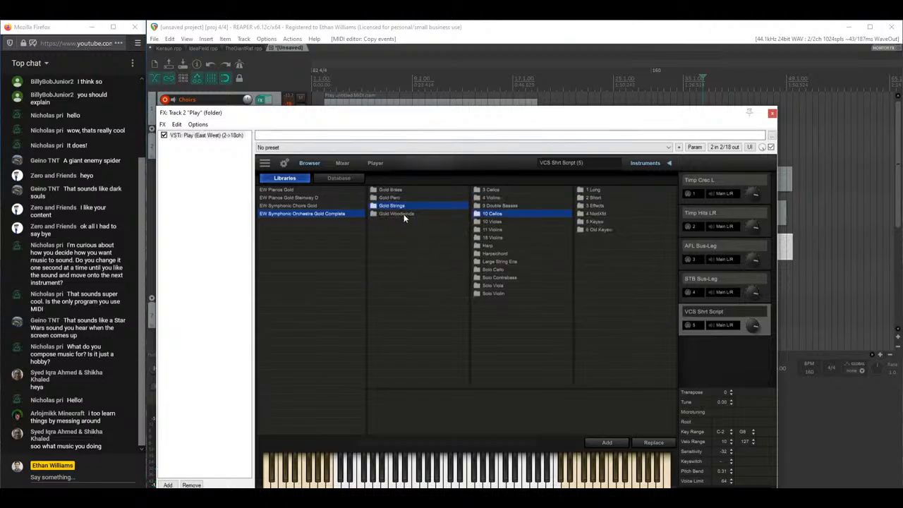
click(406, 214)
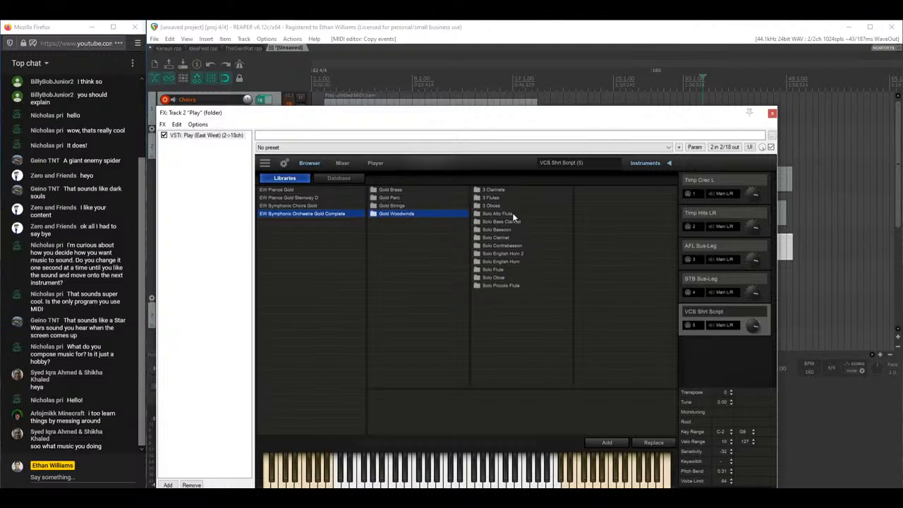
click(495, 213)
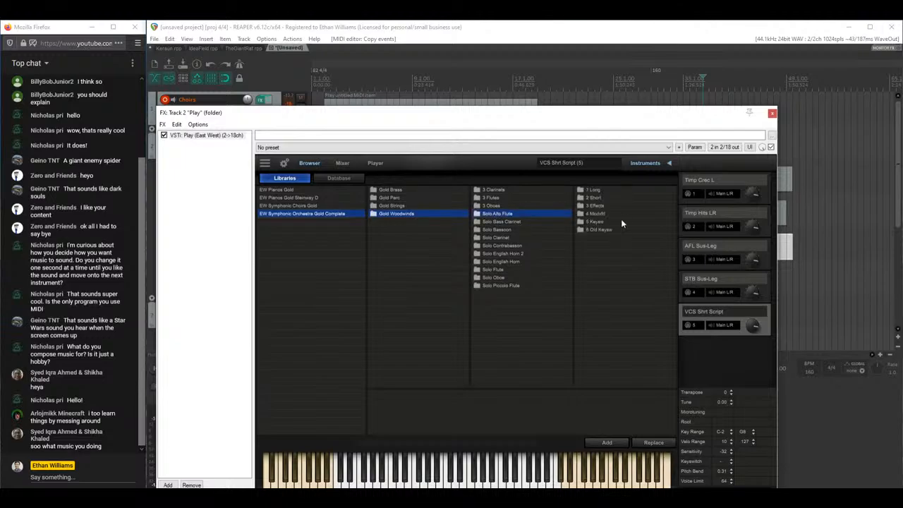
click(601, 222)
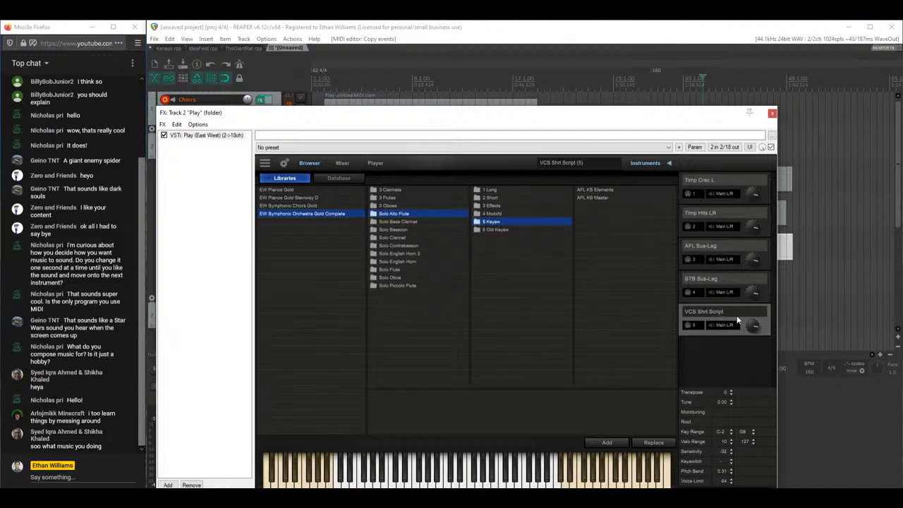
click(706, 266)
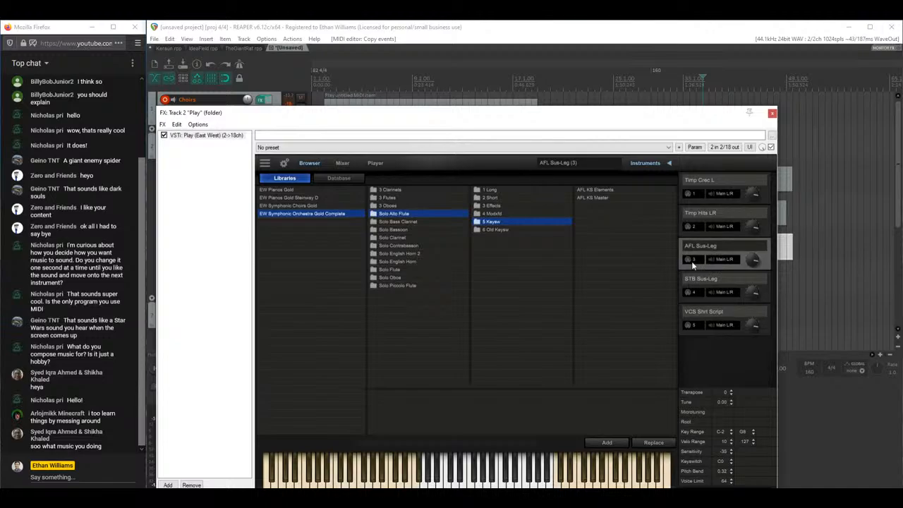
click(594, 197)
double_click(594, 197)
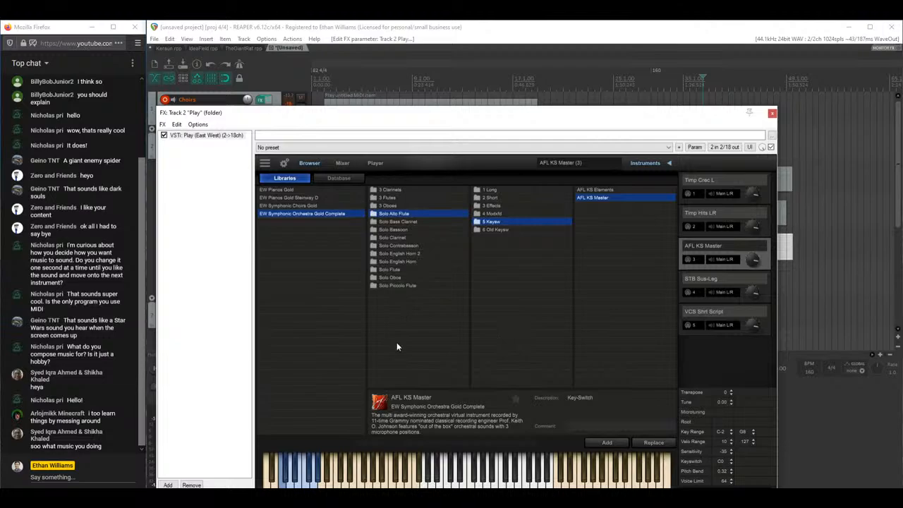
Step: Audition the AFL KS Master articulations by switching keyswitches and playing test notes
click(288, 480)
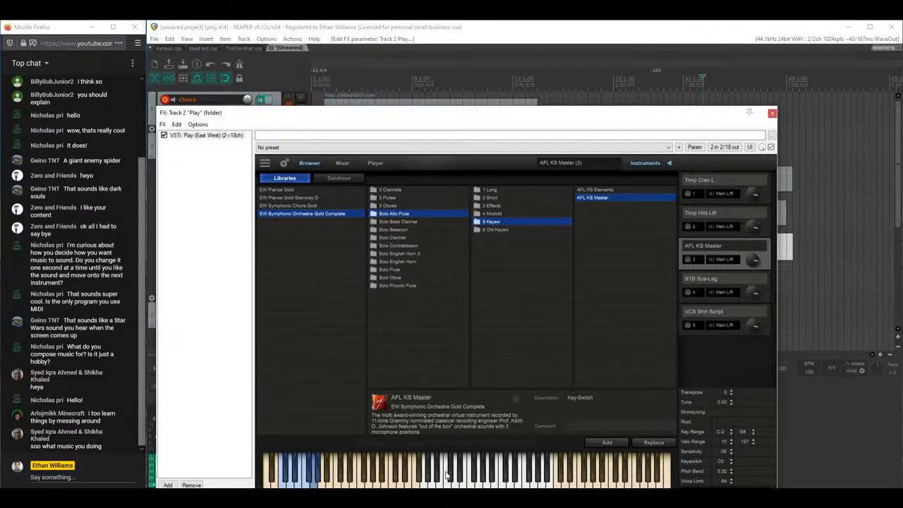
mouse_move(458, 485)
mouse_down()
mouse_move(496, 485)
mouse_move(462, 486)
mouse_up()
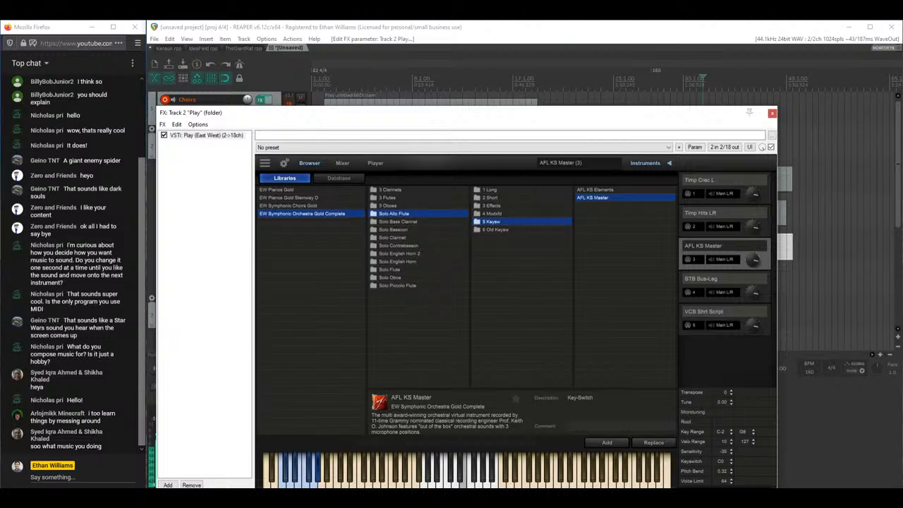
click(311, 486)
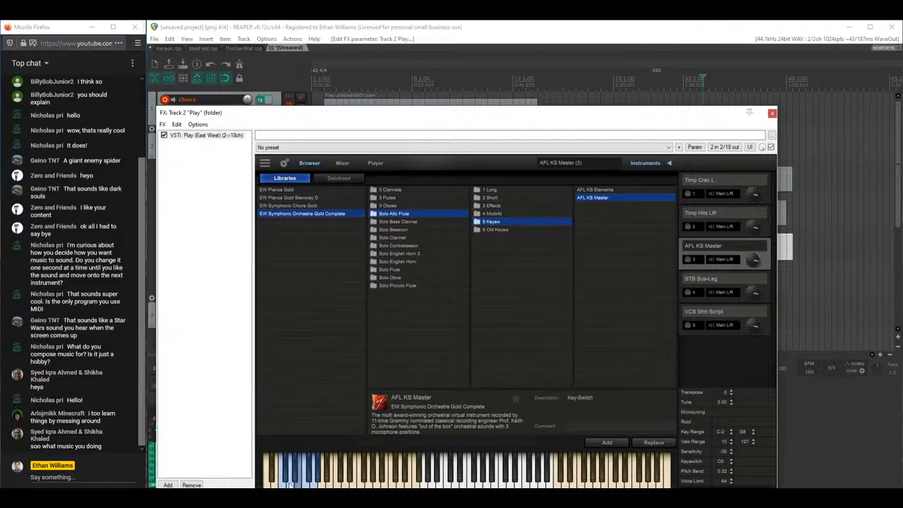
click(772, 114)
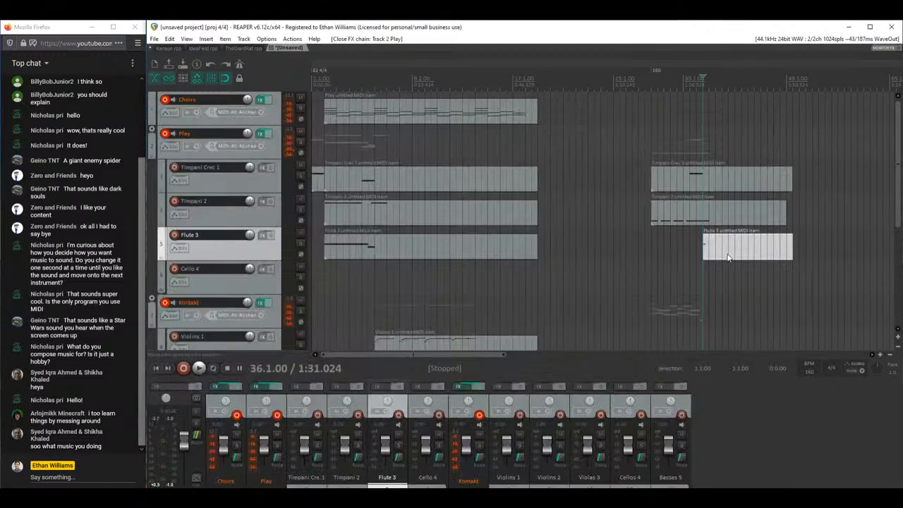
Step: Open the notes of the flute item starting at bar 2 alongside the Play instrument's keyswitch keyboard
click(333, 246)
click(260, 134)
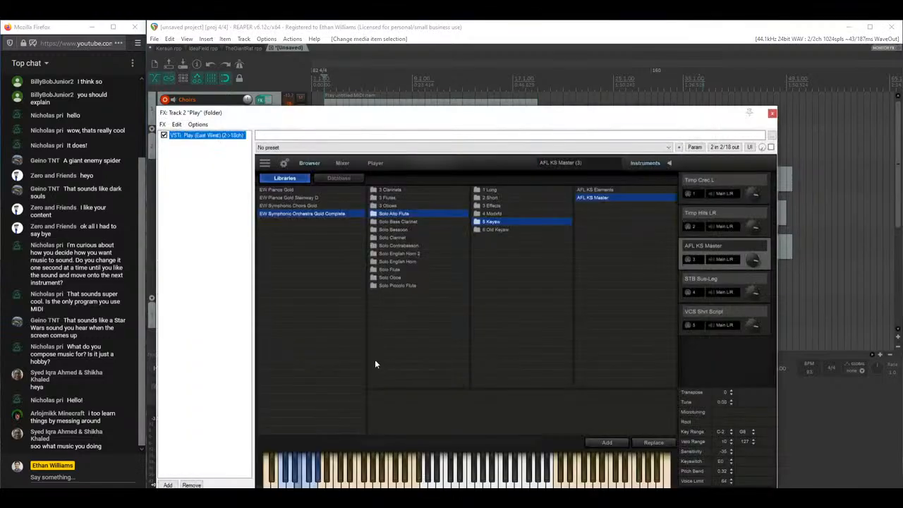
drag(506, 123, 739, 93)
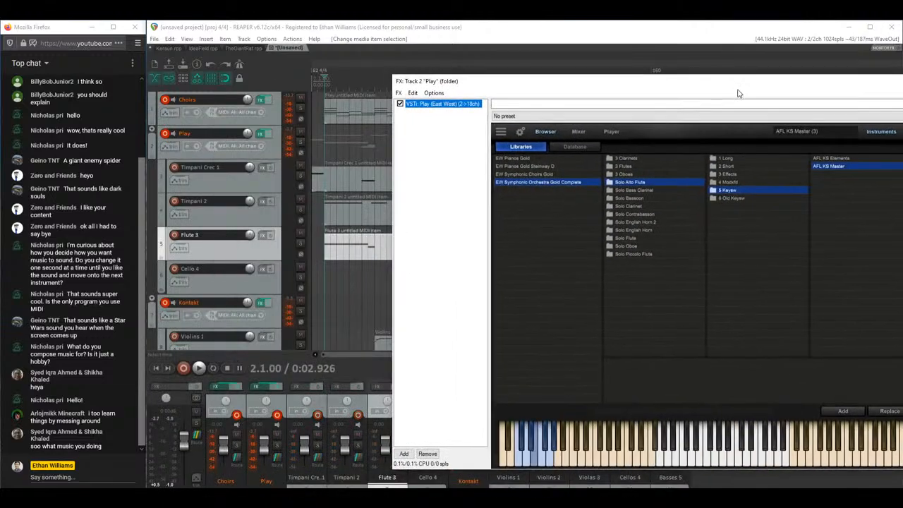
double_click(328, 244)
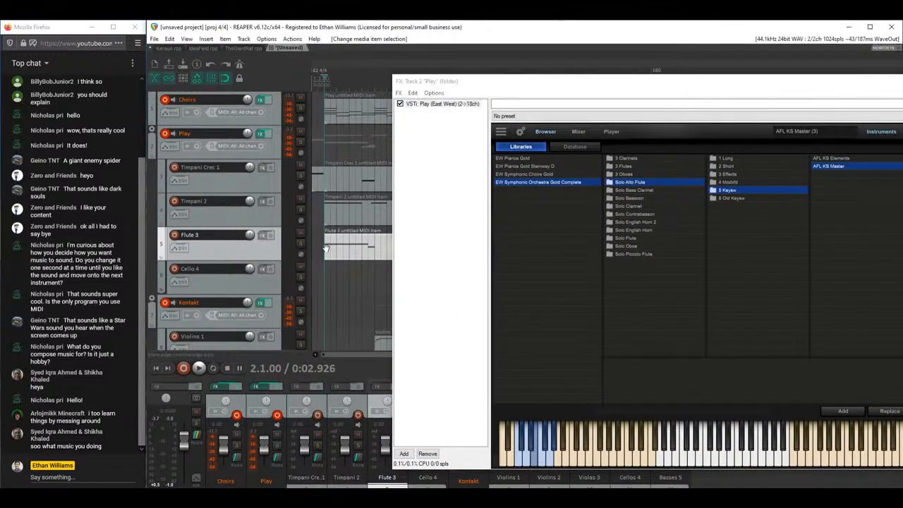
drag(384, 208, 347, 81)
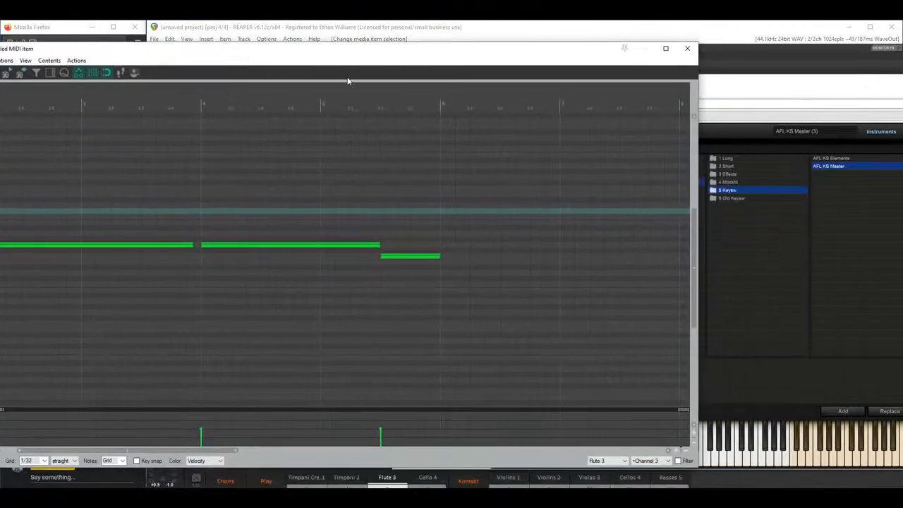
click(740, 91)
drag(386, 56, 508, 45)
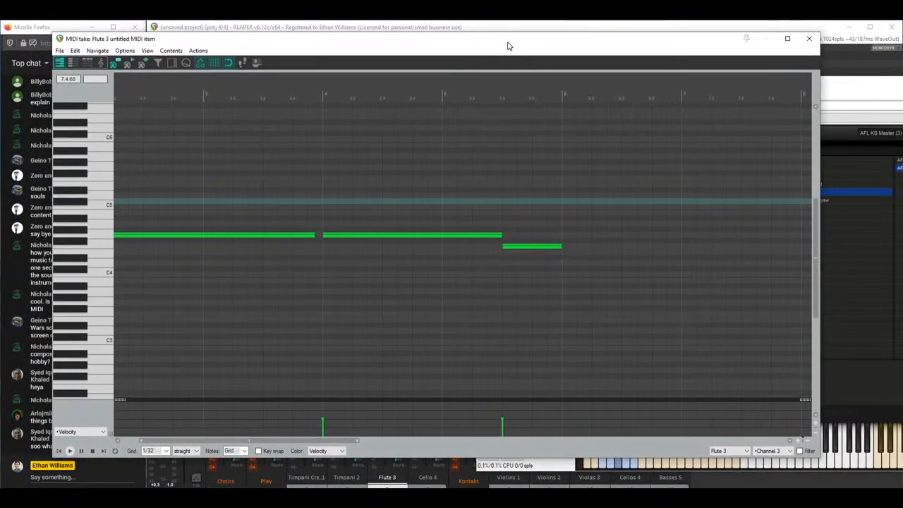
Step: Insert a C1 keyswitch note about one beat long at bar 2 in the flute item, and close the Play instrument
scroll(349, 149, down, 5)
scroll(348, 149, left, 3)
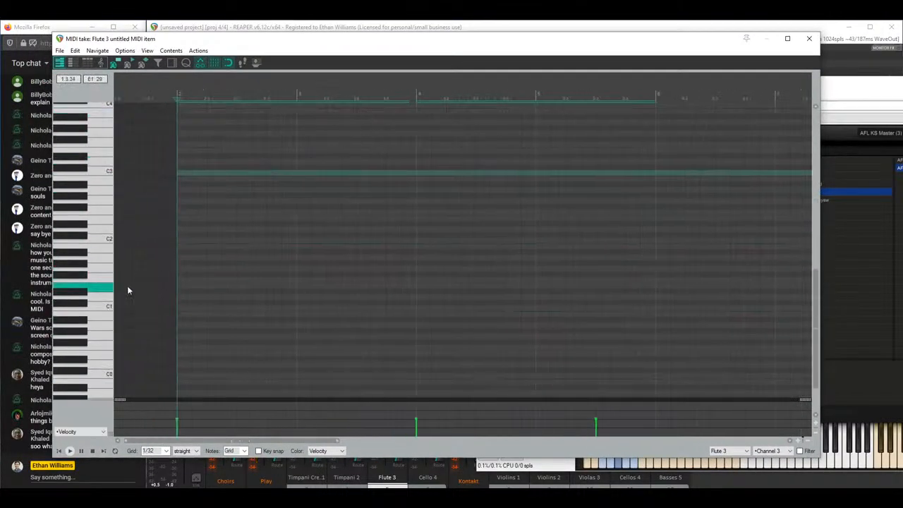
click(97, 308)
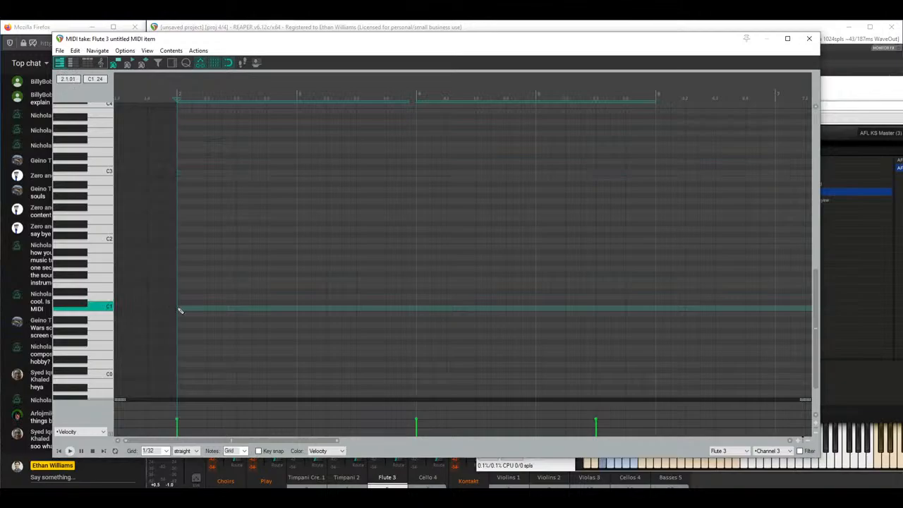
drag(180, 310, 209, 311)
key(Escape)
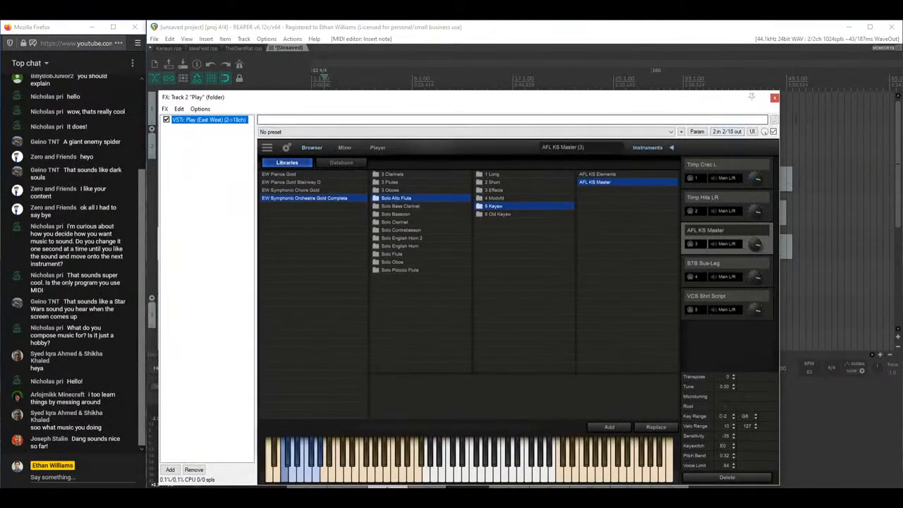
click(775, 97)
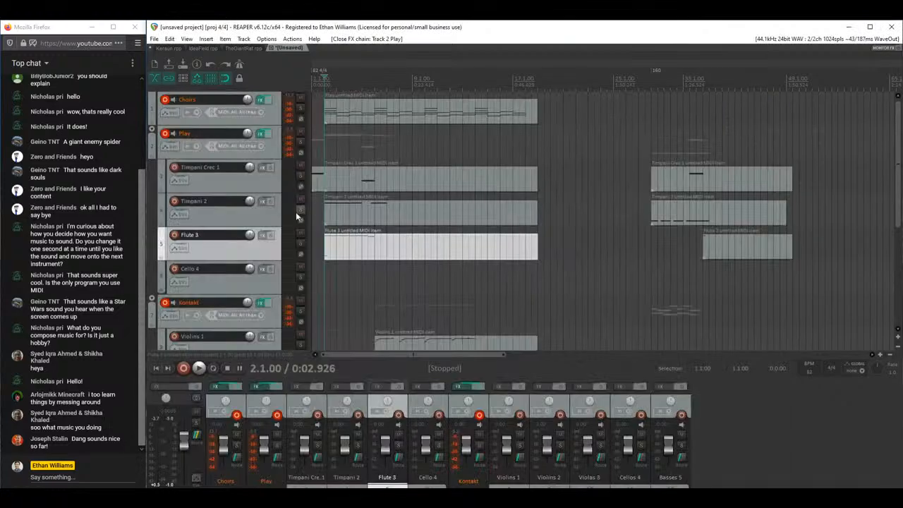
Step: Insert an E1 keyswitch note at bar 36 in the flute item and play it back with the Play instrument open
click(703, 243)
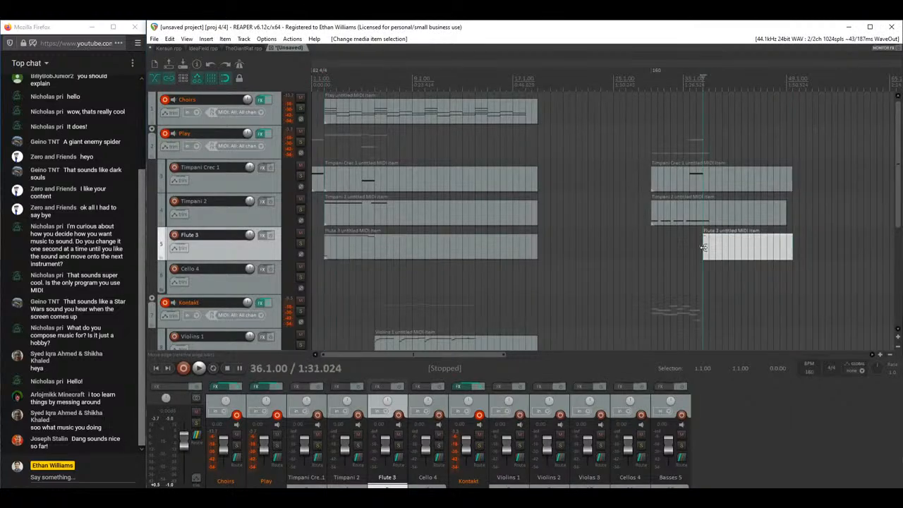
double_click(703, 247)
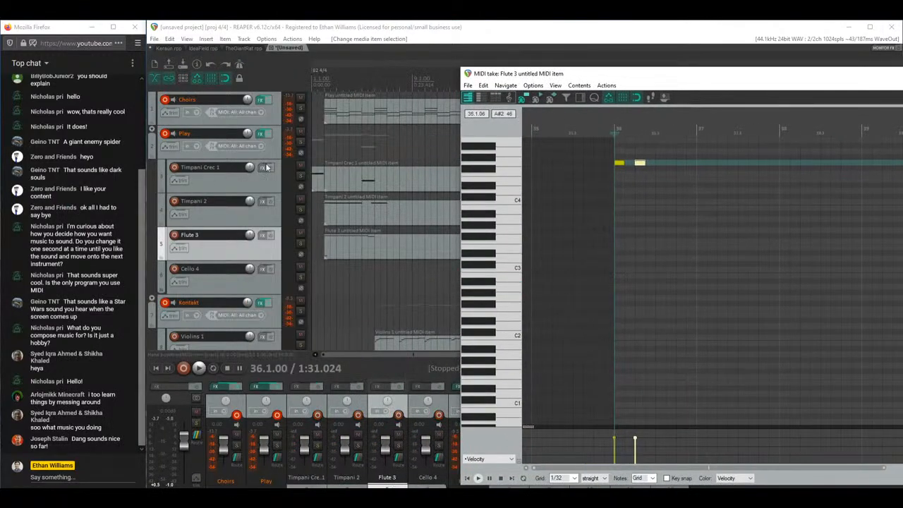
click(260, 134)
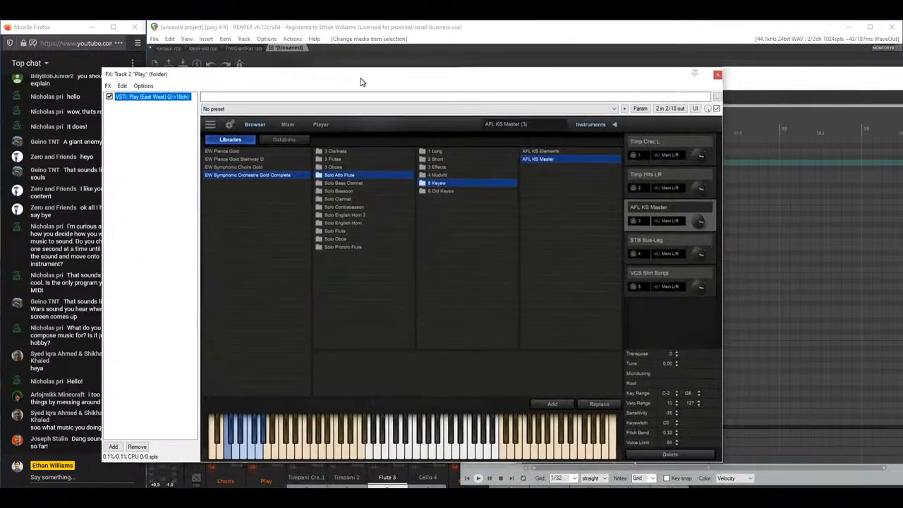
click(737, 108)
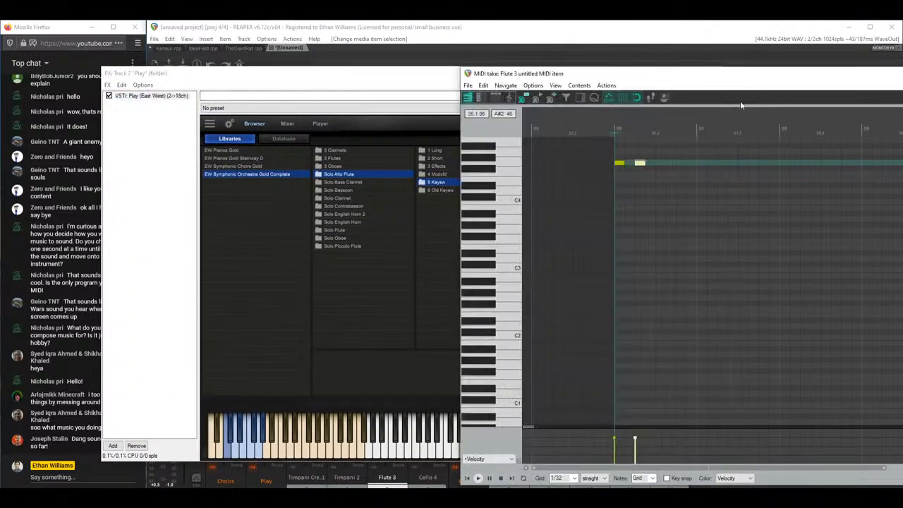
click(515, 387)
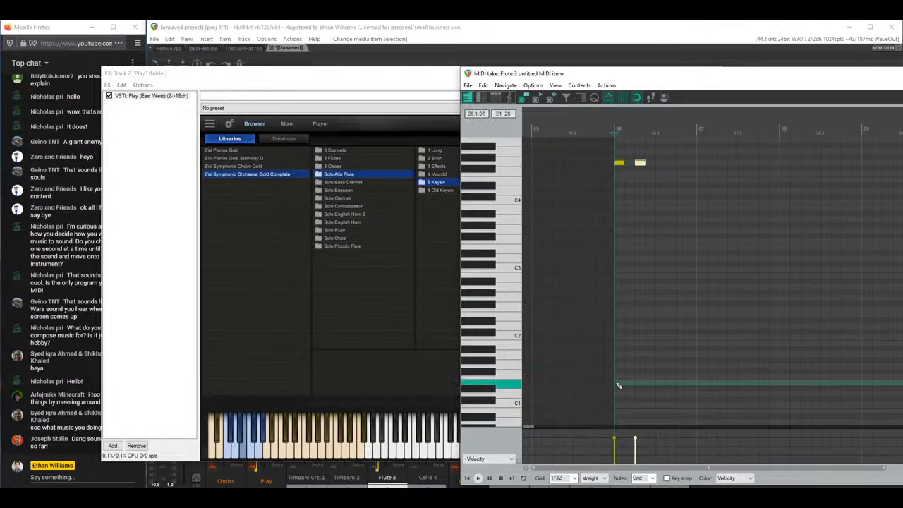
click(618, 385)
scroll(649, 313, up, 3)
key(space)
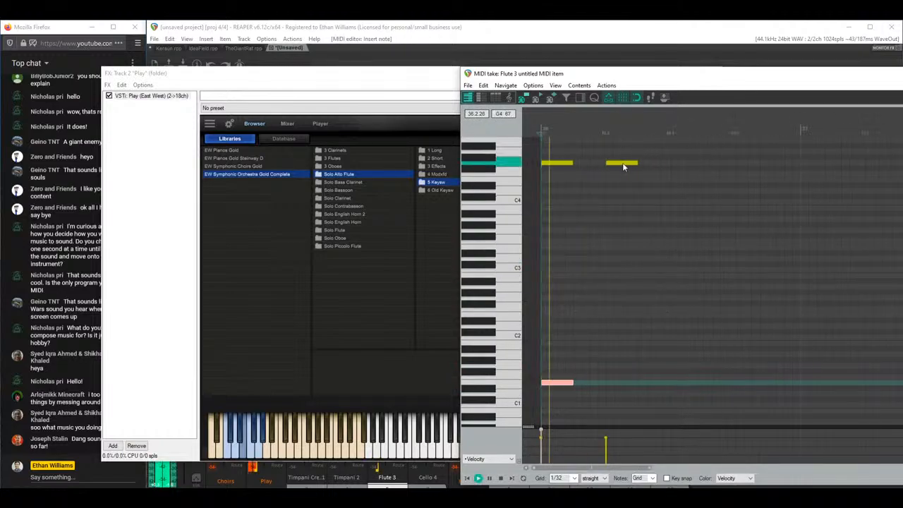
Step: Fill bar 36 of the flute item with repeated G4 notes at varied velocities and play them back
key(space)
drag(625, 167, 560, 188)
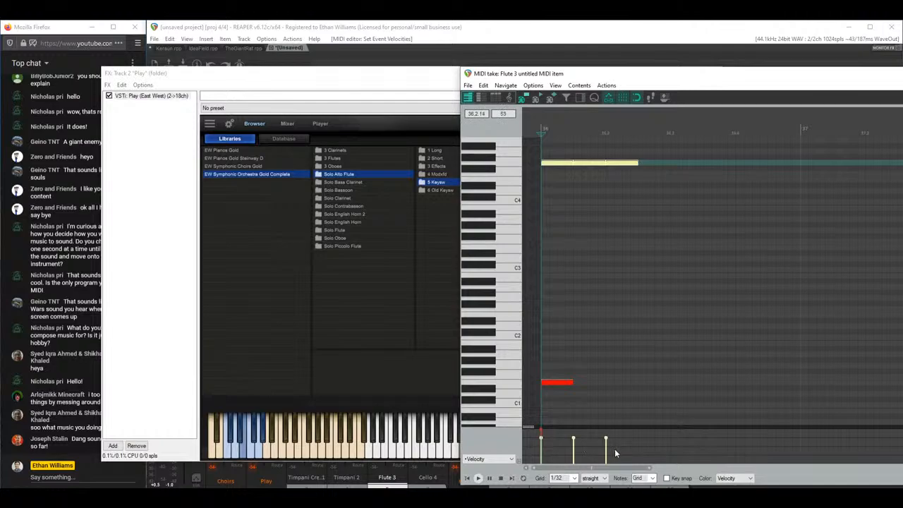
drag(573, 439, 582, 447)
key(space)
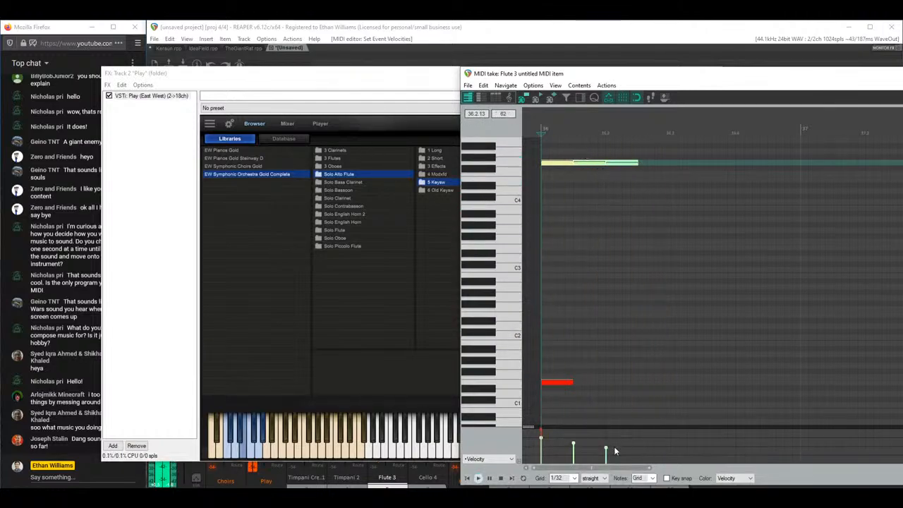
drag(561, 166, 753, 168)
double_click(822, 165)
key(space)
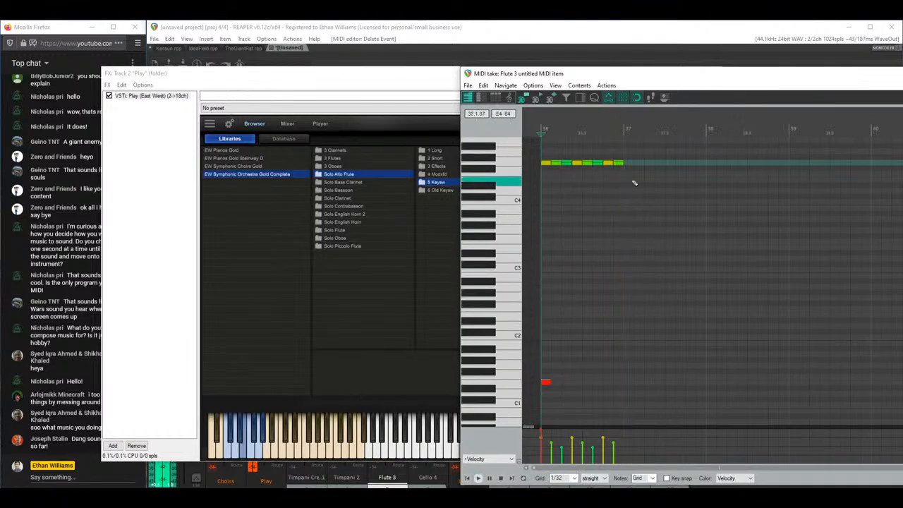
Step: Delete the repeated G4 notes from the flute item at bar 36 and close its note editor
mouse_move(619, 74)
mouse_down()
mouse_move(323, 315)
mouse_move(511, 151)
mouse_move(554, 146)
mouse_up()
mouse_move(566, 286)
mouse_down()
mouse_move(513, 228)
mouse_move(488, 216)
mouse_up()
key(Delete)
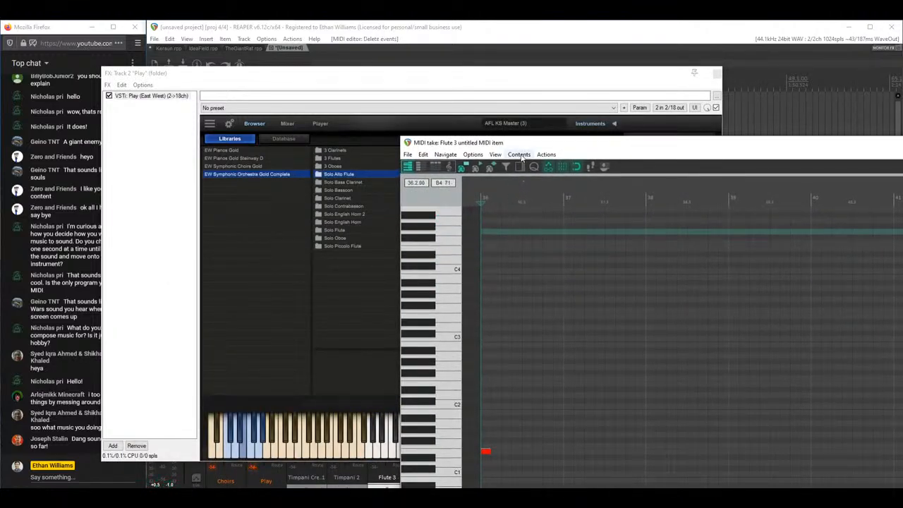
drag(539, 144, 531, 217)
drag(528, 256, 527, 354)
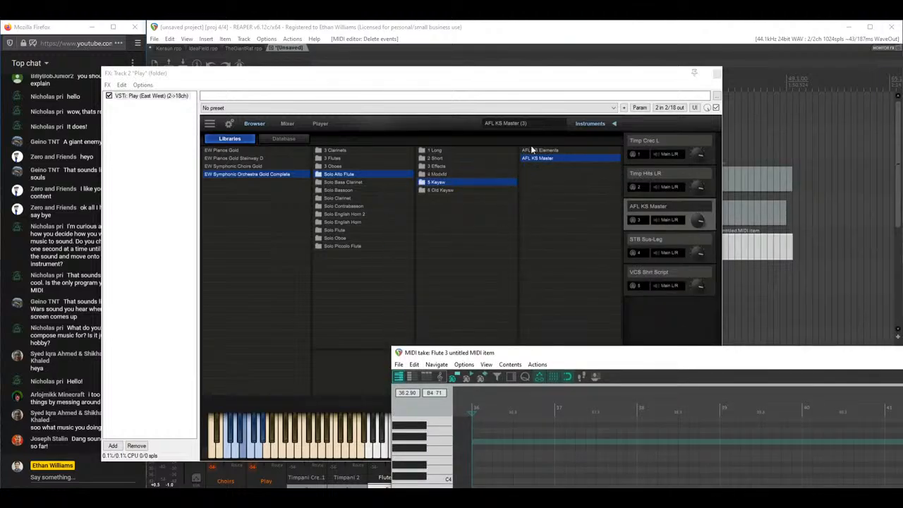
drag(565, 351, 254, 210)
click(831, 210)
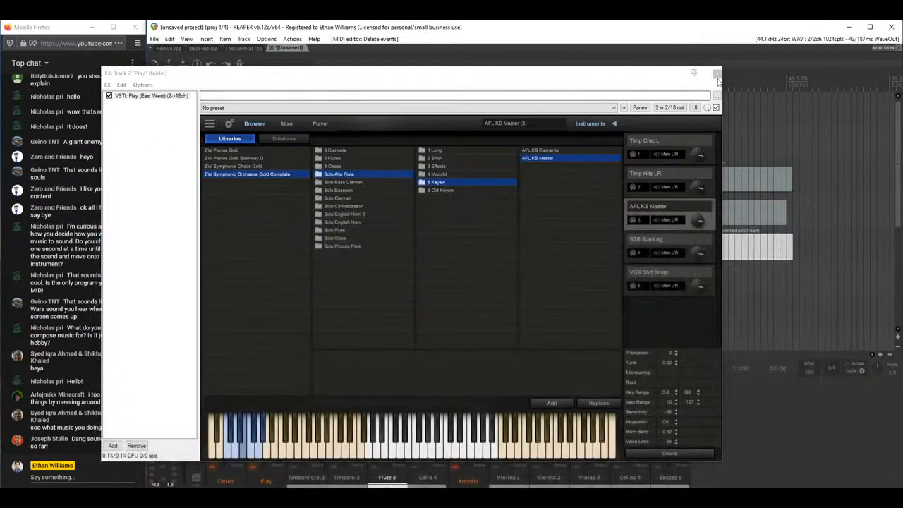
Step: Close the Play instrument and delete the flute item starting at bar 36
drag(356, 84, 485, 283)
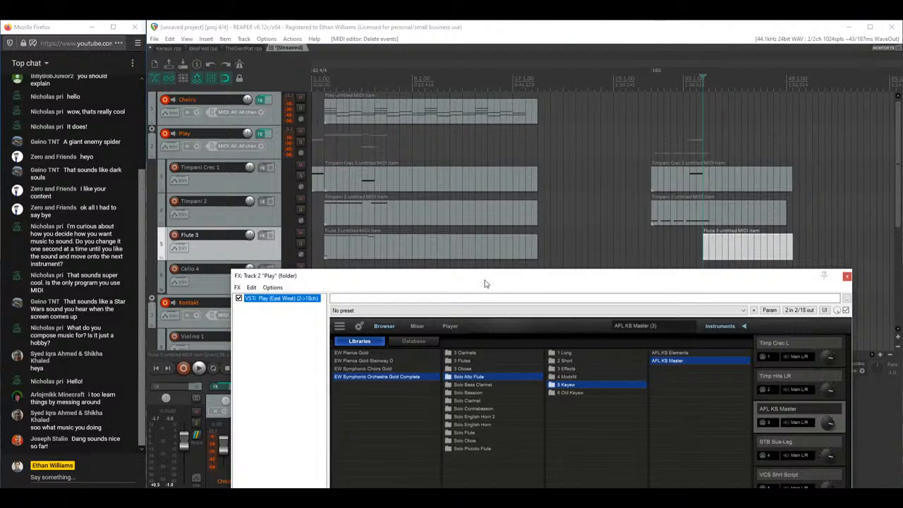
click(847, 275)
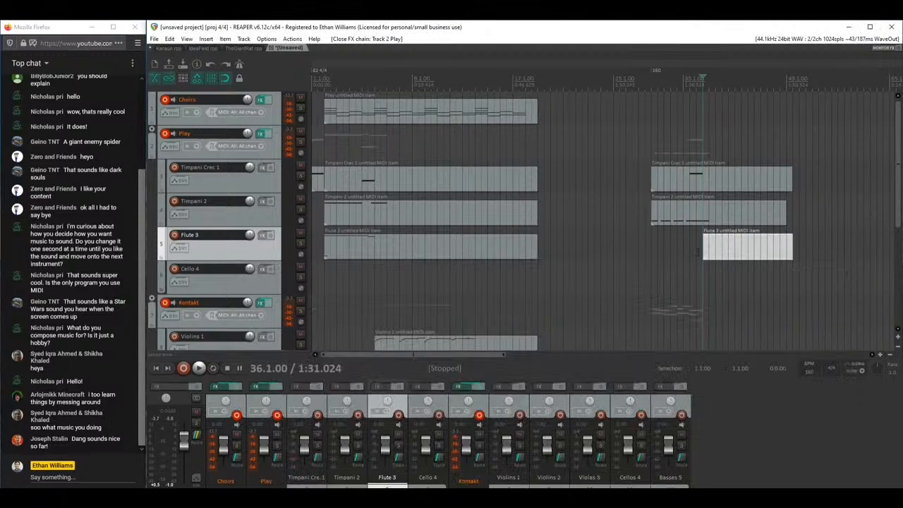
key(Delete)
Step: Remove the VCS Shrt Script and STB Sus-Leg instruments from the Play instrument on track 2
click(252, 276)
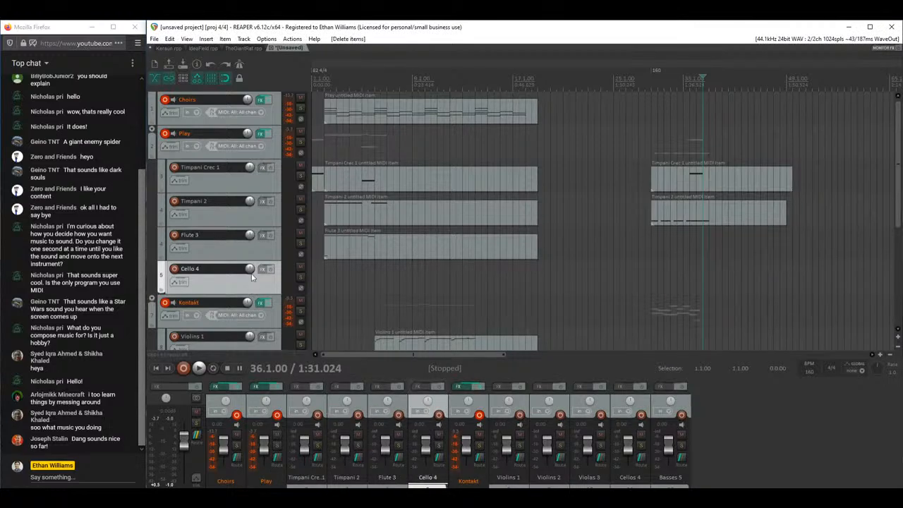
click(260, 137)
drag(584, 270, 584, 104)
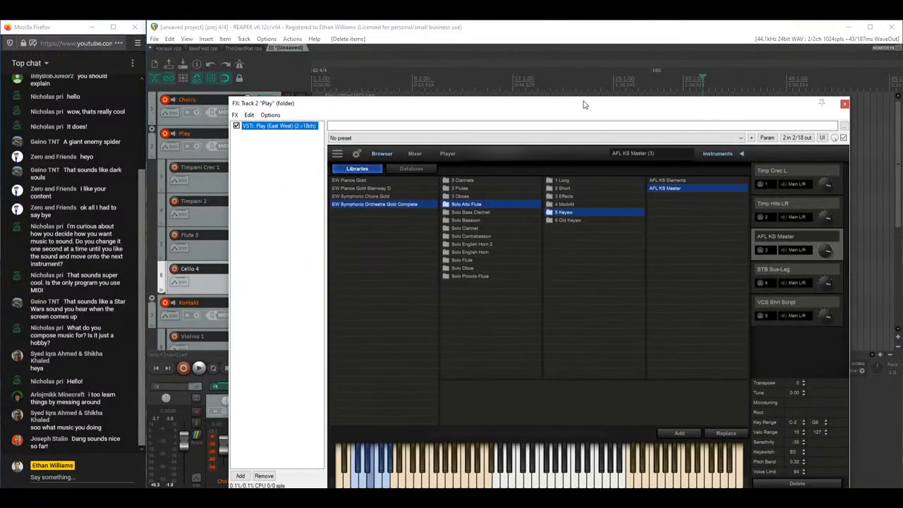
click(786, 324)
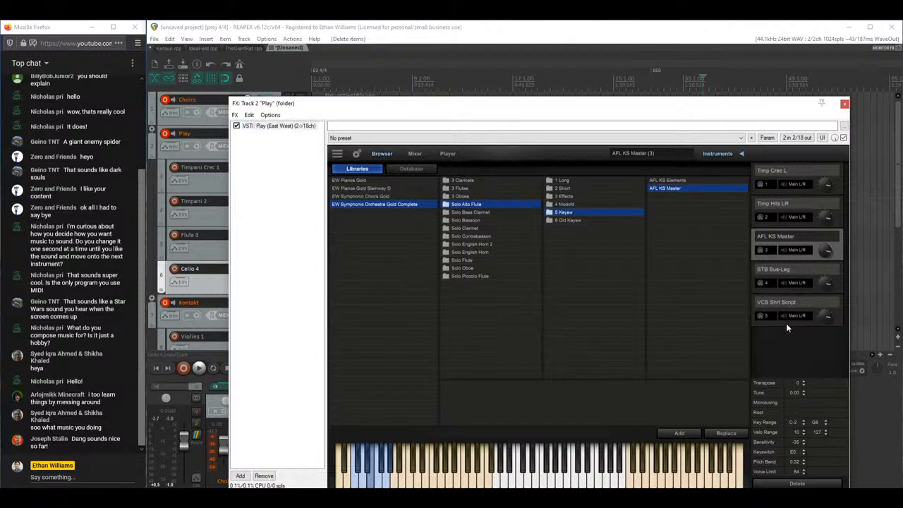
click(795, 484)
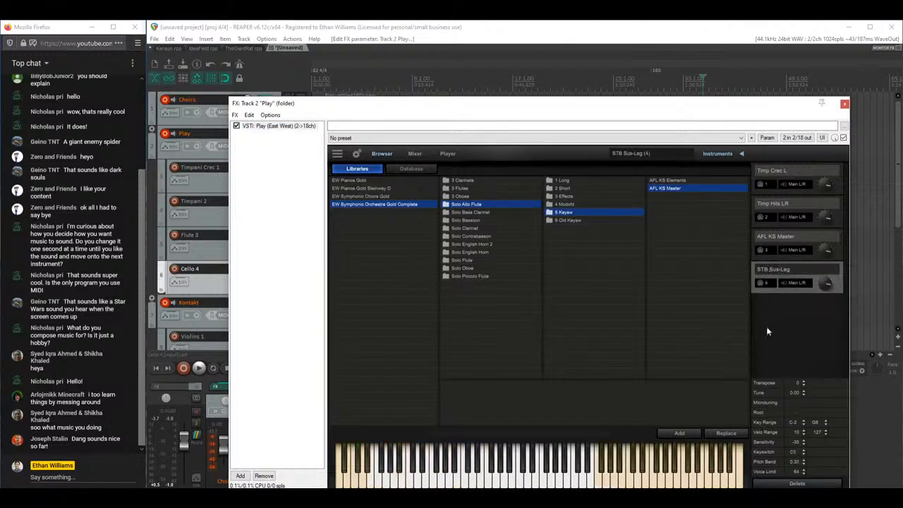
click(795, 484)
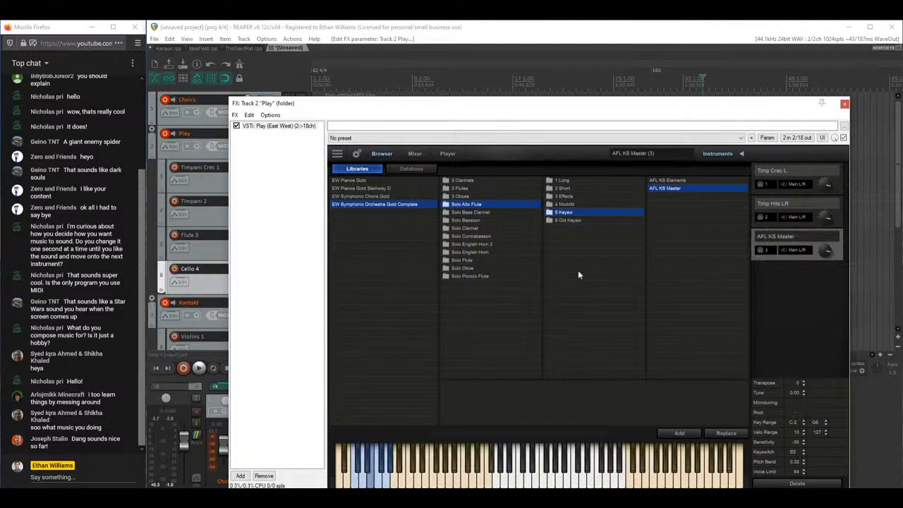
Step: Add the Harpsichord from the Gold Strings library to the Play instrument and assign it to MIDI channel 4
click(488, 237)
click(477, 197)
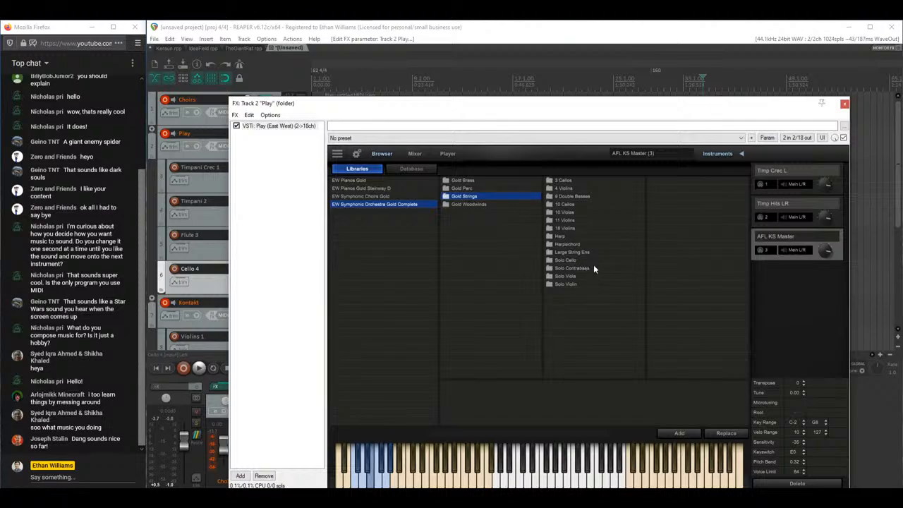
click(571, 244)
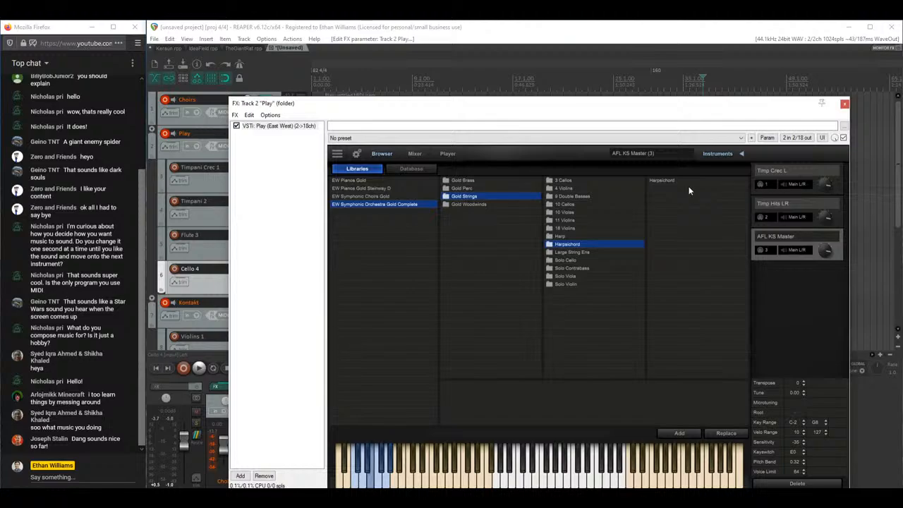
double_click(669, 180)
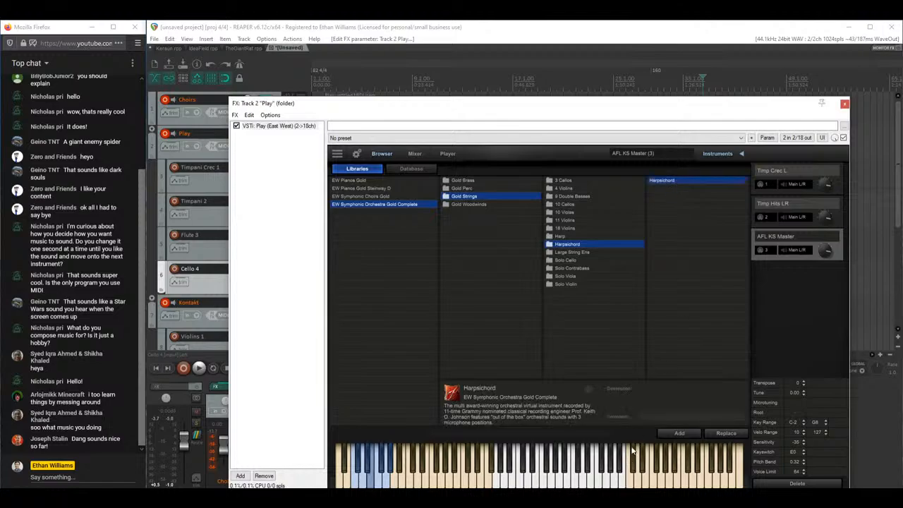
drag(514, 107, 436, 168)
click(691, 345)
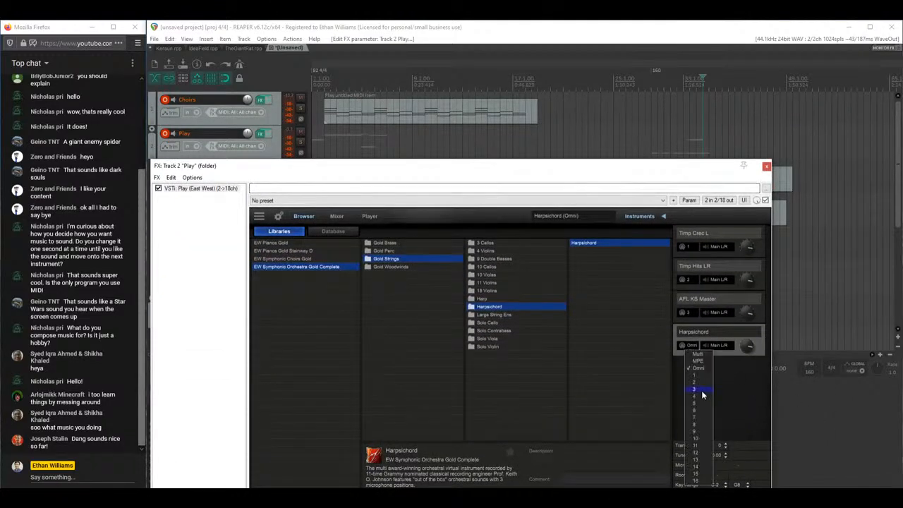
click(701, 392)
Step: Draw a 12-bar item on the Cello 4 track from bar 36 and set its note editor to Channel 4
drag(573, 170, 612, 467)
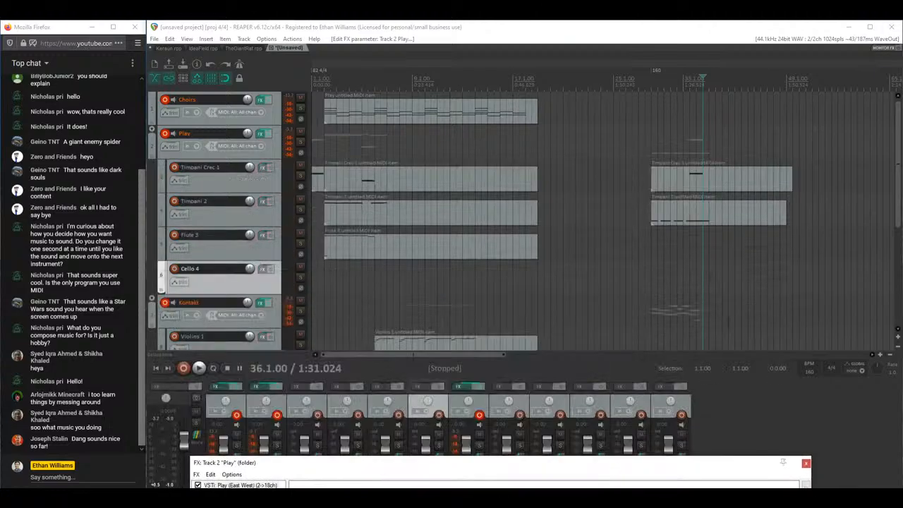
drag(705, 282, 781, 282)
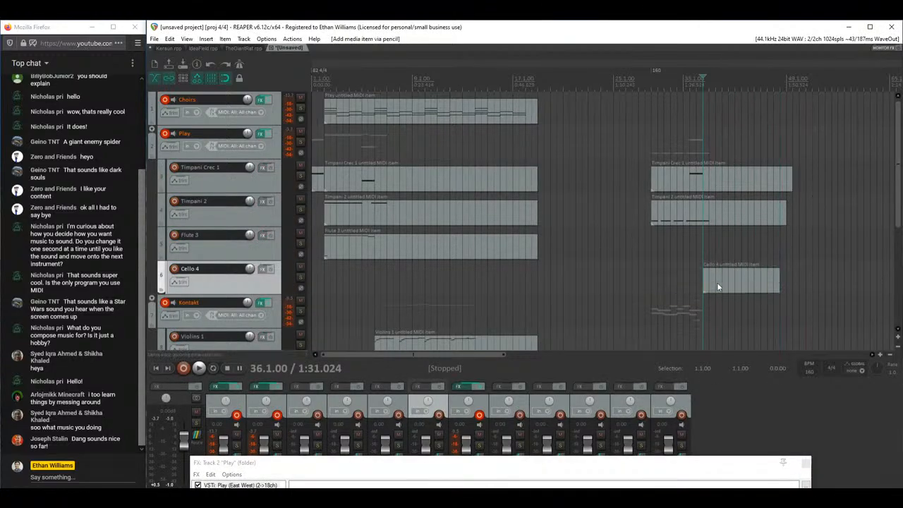
click(706, 282)
double_click(705, 282)
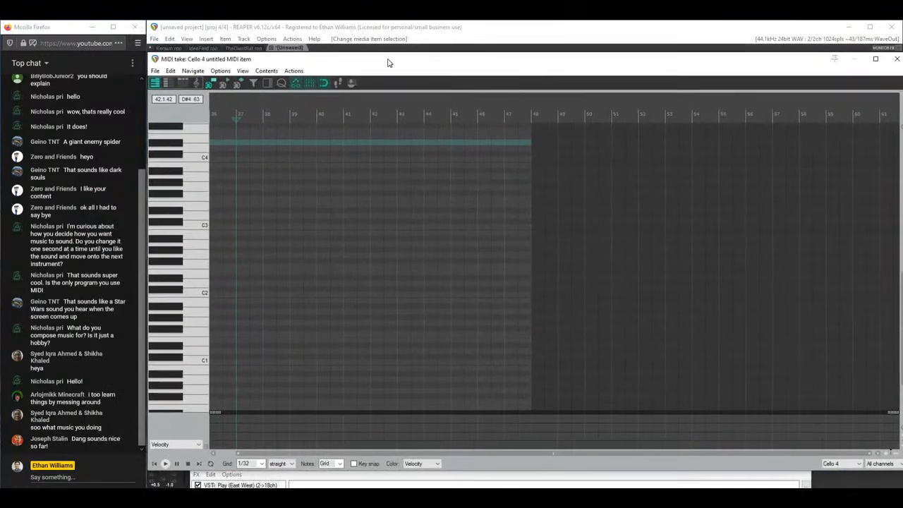
click(881, 463)
click(881, 374)
scroll(158, 203, up, 2)
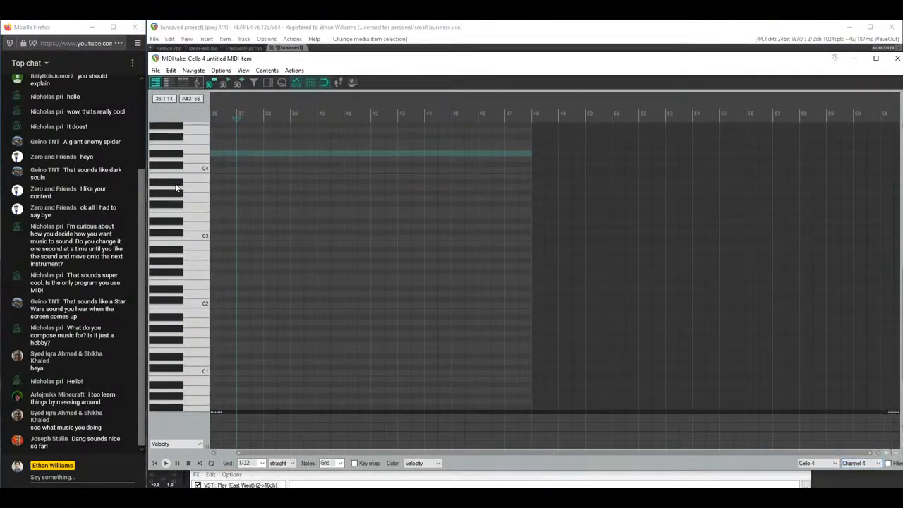
Step: Audition pitches and enter rising eighth notes G3, A3, A#3 and C4 from bar 36 in the Cello 4 item
click(158, 204)
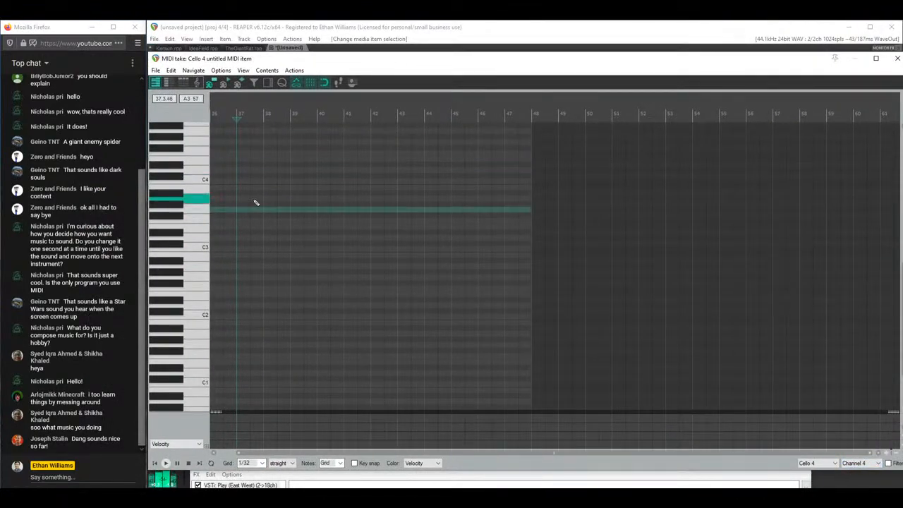
click(198, 206)
scroll(282, 234, up, 3)
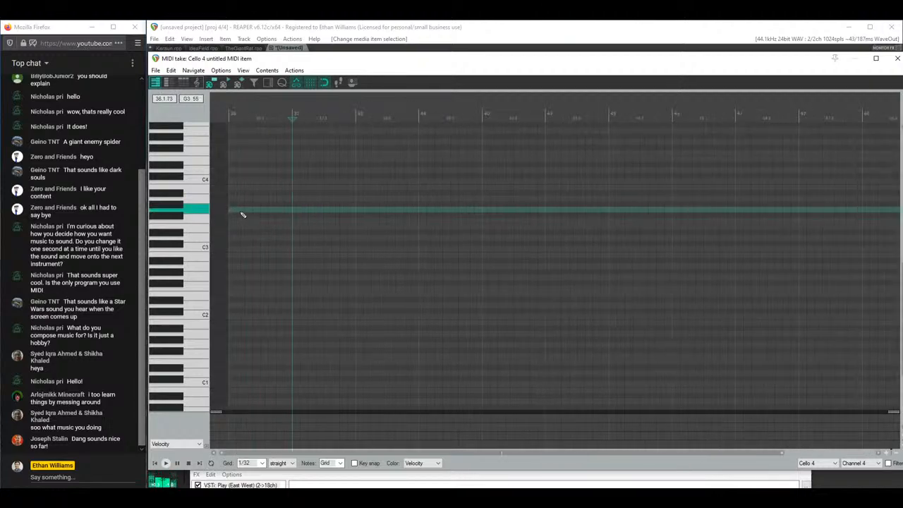
drag(232, 212, 279, 185)
scroll(240, 212, up, 2)
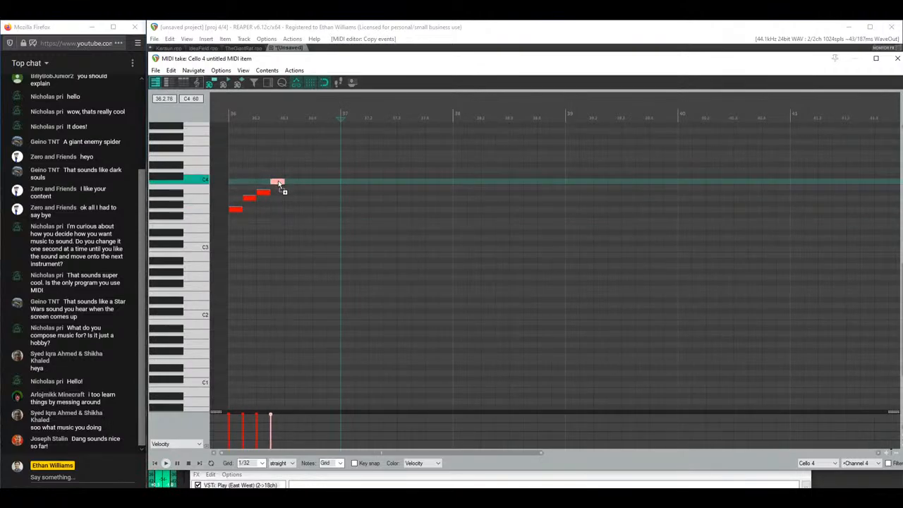
Step: Adjust the Stage microphone level of the Harpsichord in the Play instrument's player view
drag(424, 60, 665, 248)
click(276, 484)
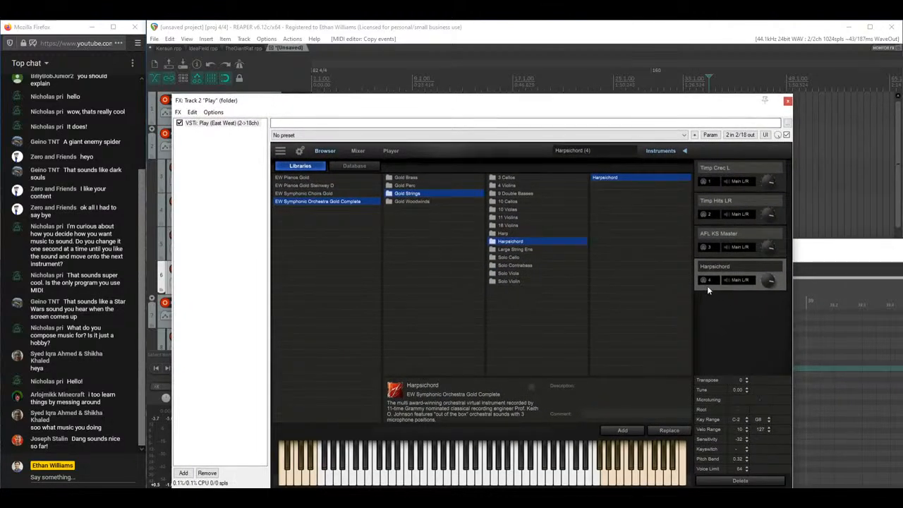
click(391, 150)
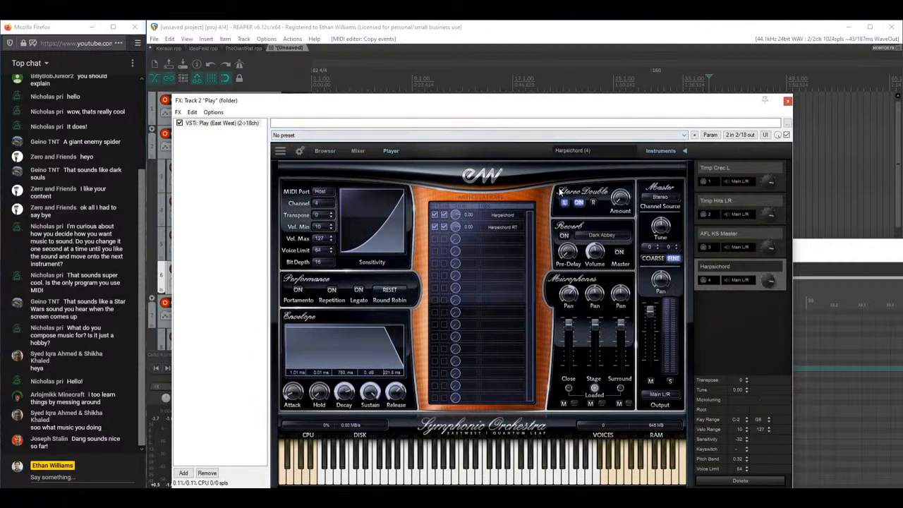
drag(596, 327, 587, 339)
Step: Extend the Cello 4 line to the end of bar 36 with sixteenth notes rising to D#4 and falling stepwise to F3
double_click(850, 251)
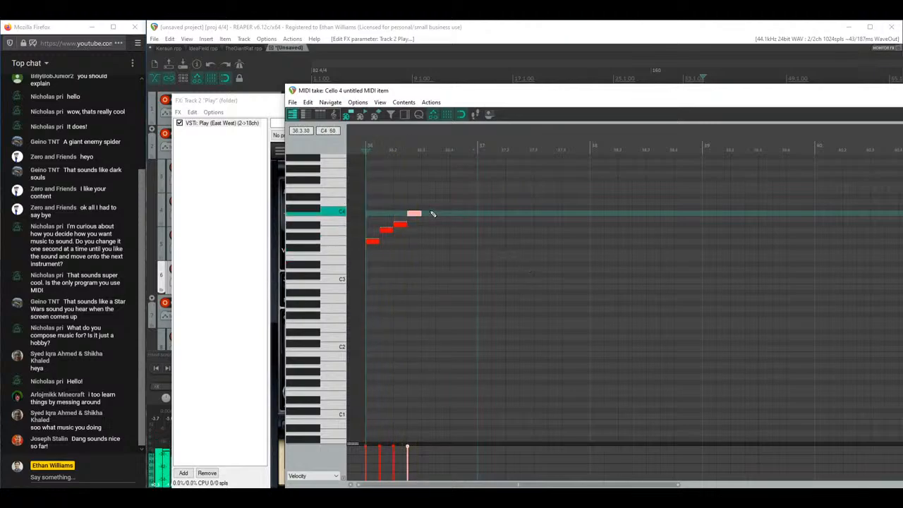
mouse_move(428, 191)
mouse_down()
mouse_move(374, 266)
mouse_move(386, 241)
mouse_up()
scroll(405, 241, up, 3)
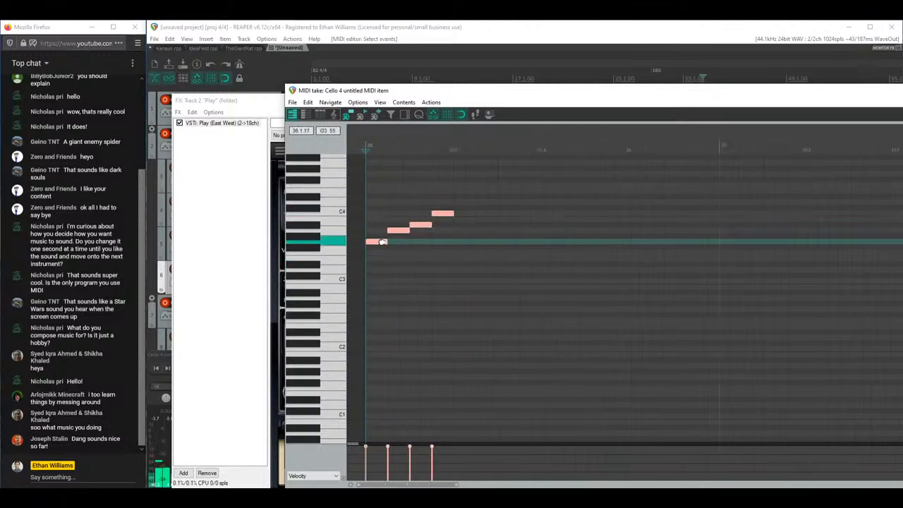
click(440, 212)
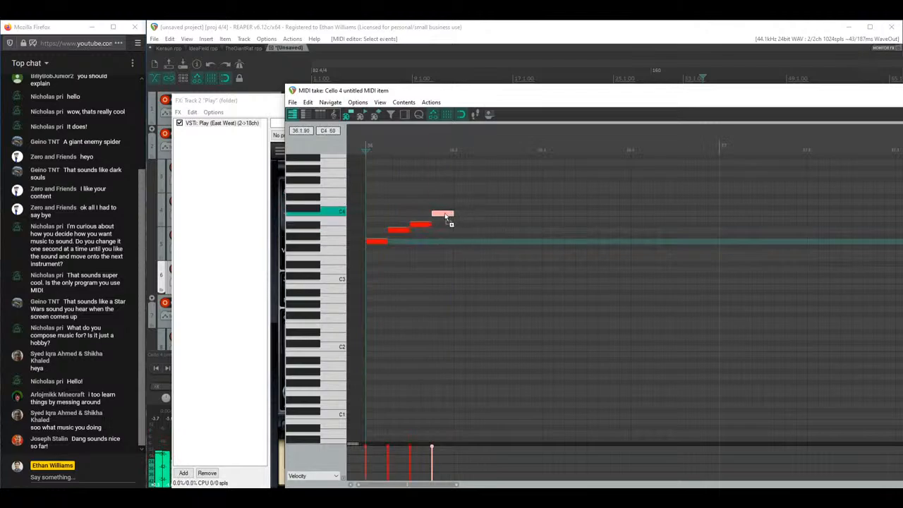
drag(441, 212, 708, 255)
key(space)
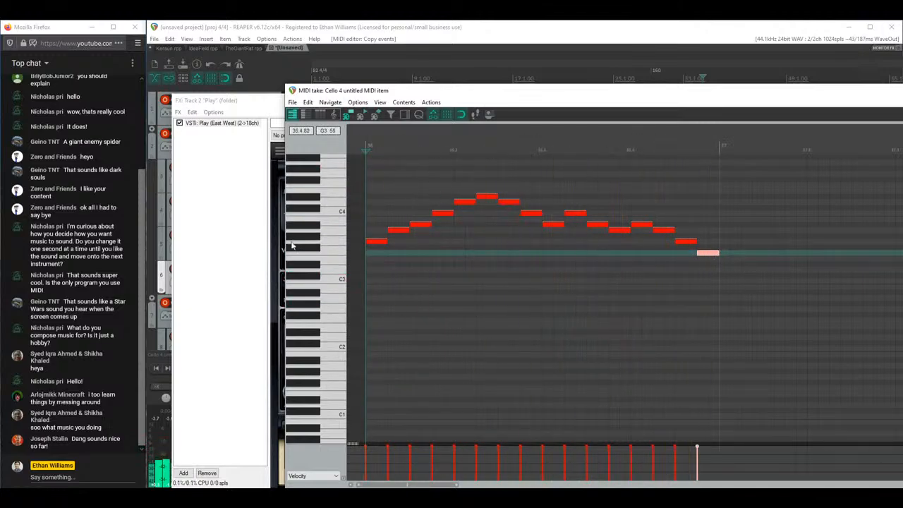
Step: Replace the last five notes of bar 36 with C4, D4, D#4, F4 and D4, and play the line
drag(750, 269, 611, 195)
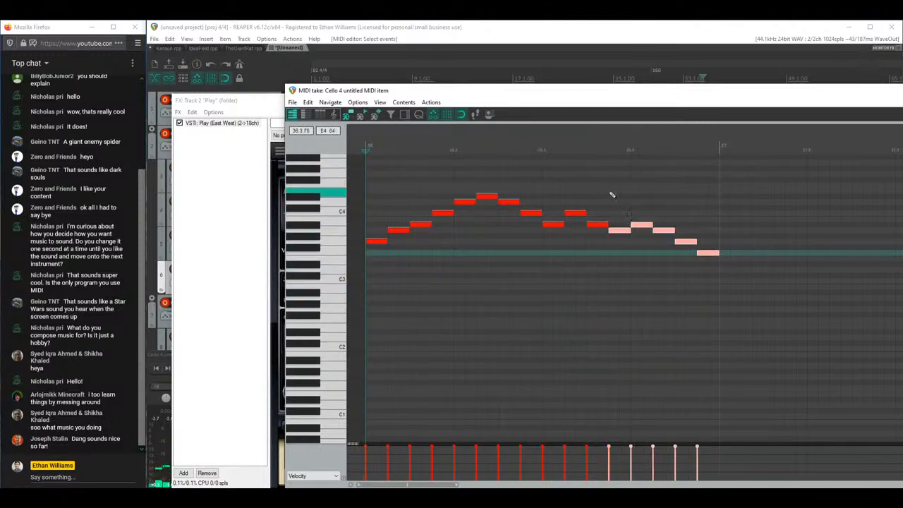
key(Delete)
key(space)
key(space)
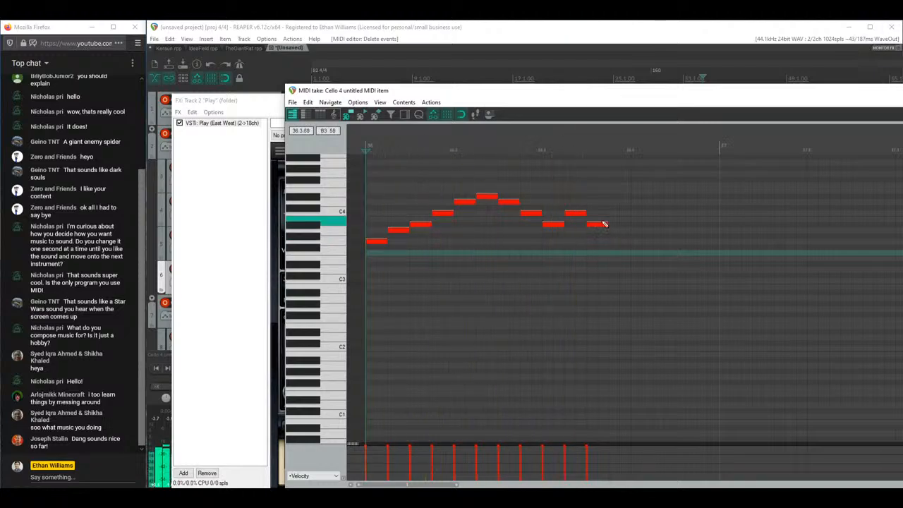
click(608, 222)
drag(608, 221, 661, 199)
click(688, 187)
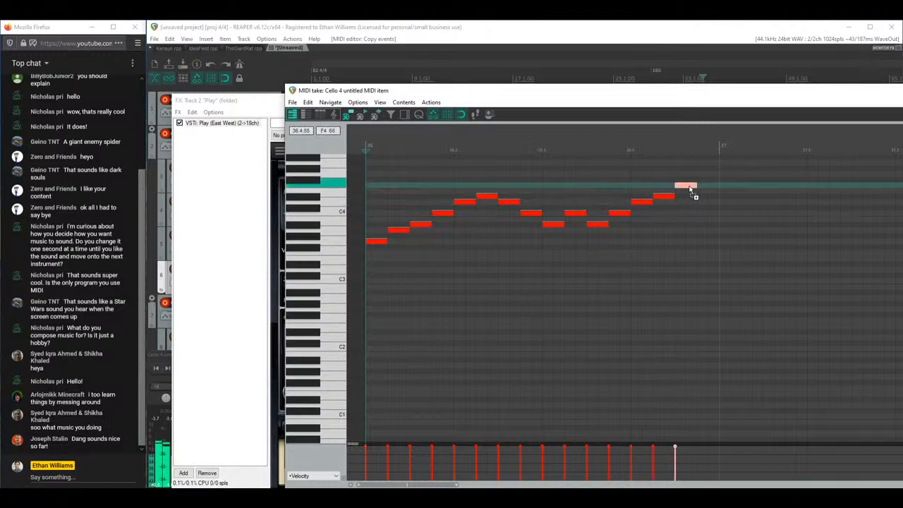
mouse_move(707, 186)
mouse_down()
mouse_move(709, 170)
mouse_move(707, 207)
mouse_up()
key(space)
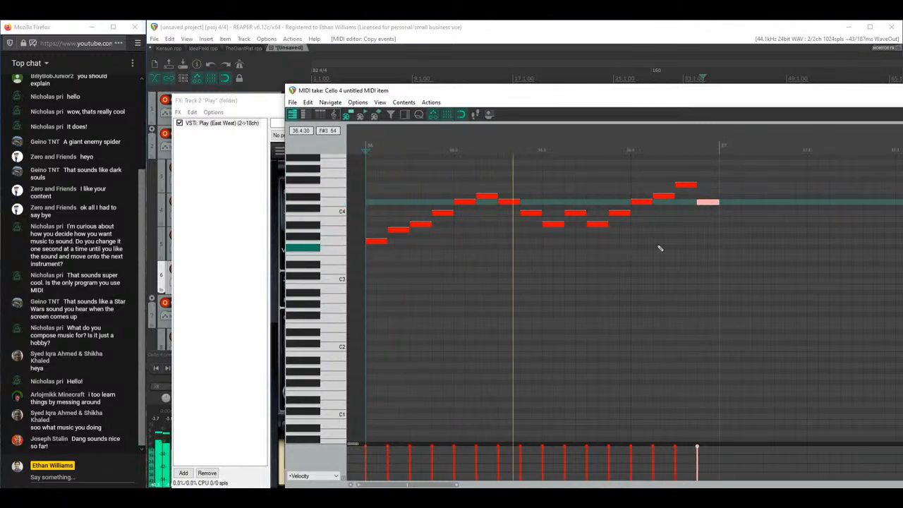
Step: Delete the last six notes of bar 36, lower the remaining last C4 to A3, and play the line
drag(590, 159, 875, 322)
key(Delete)
click(575, 213)
drag(575, 214, 576, 232)
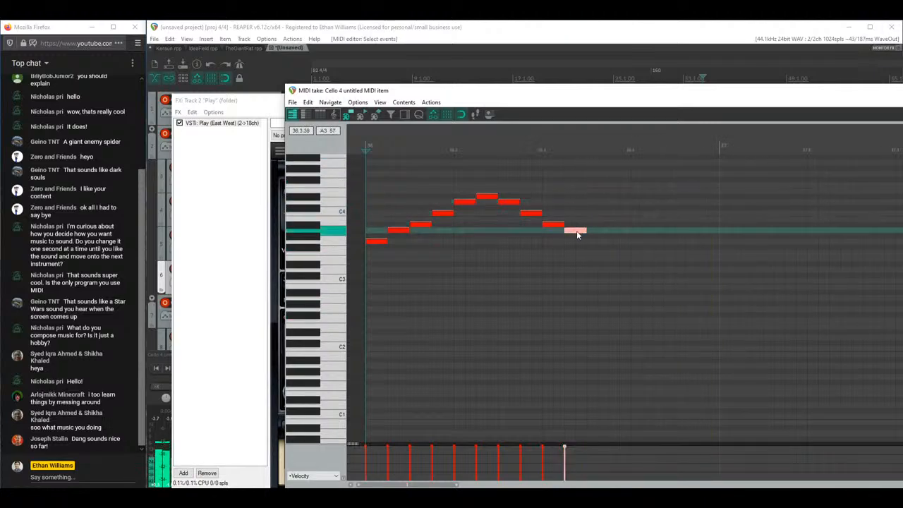
key(space)
key(space)
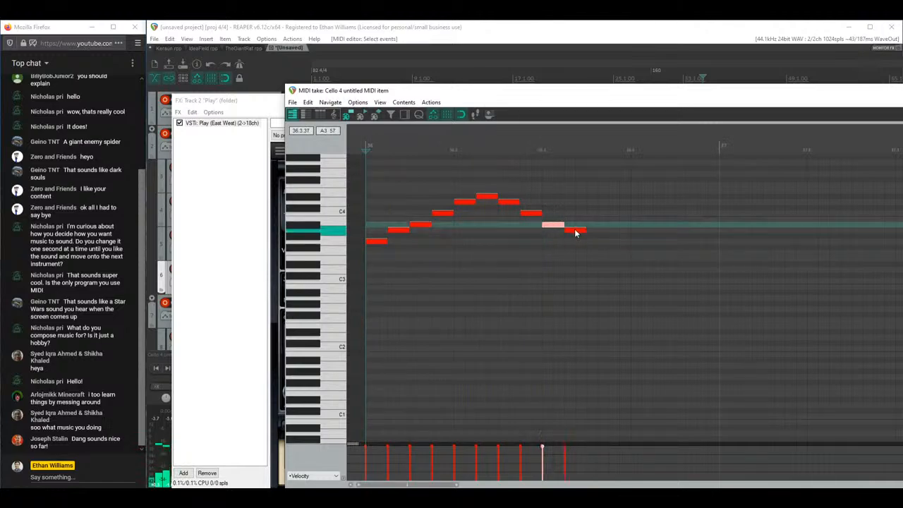
Step: Raise the last note of the line back to C4, continue it with D4 and D#4, and play it
drag(575, 231, 575, 218)
click(599, 205)
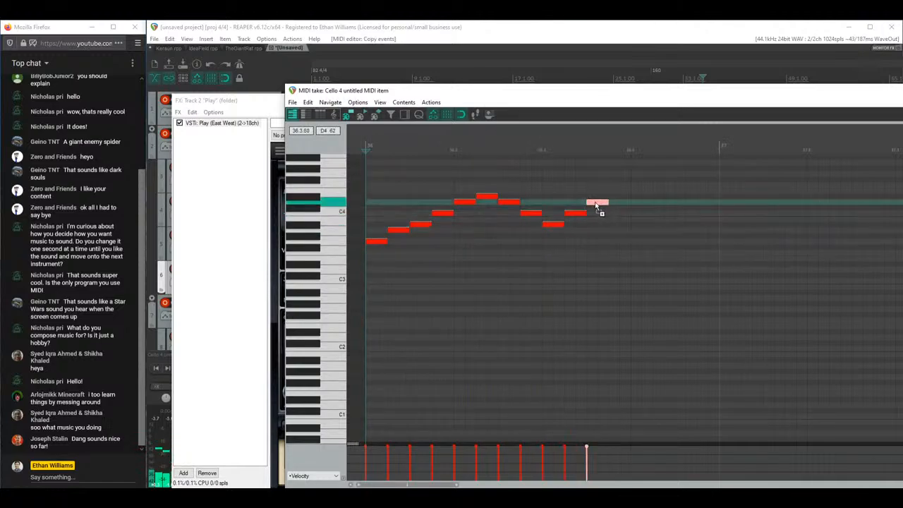
click(616, 198)
key(space)
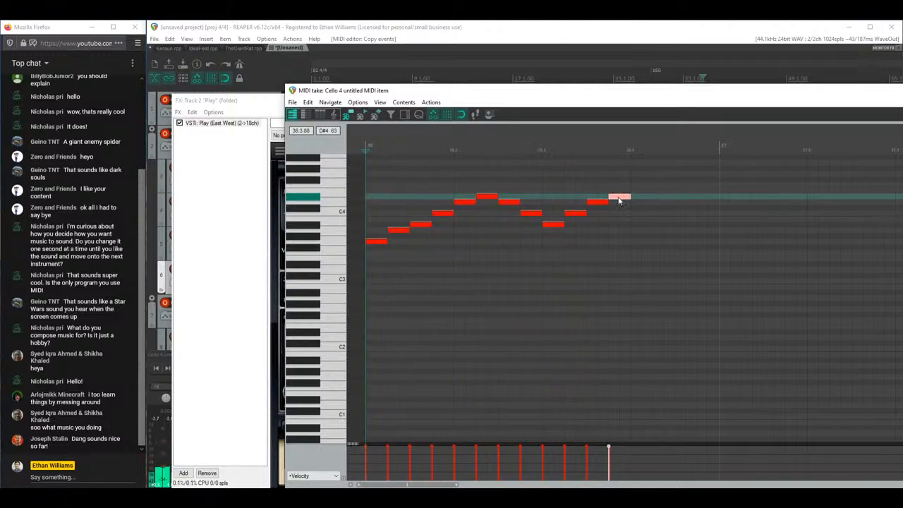
Step: Move the Cello 4 item from bar 36 to bar 49 in the arrangement and play from its start
drag(631, 182, 363, 311)
drag(520, 92, 339, 186)
click(853, 179)
drag(590, 107, 622, 400)
double_click(705, 282)
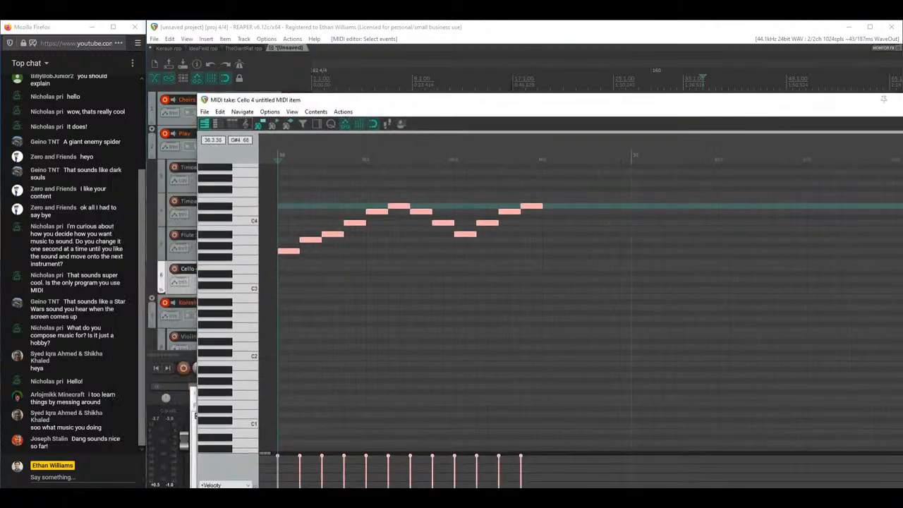
drag(423, 99, 348, 336)
drag(709, 276, 804, 276)
click(789, 277)
key(space)
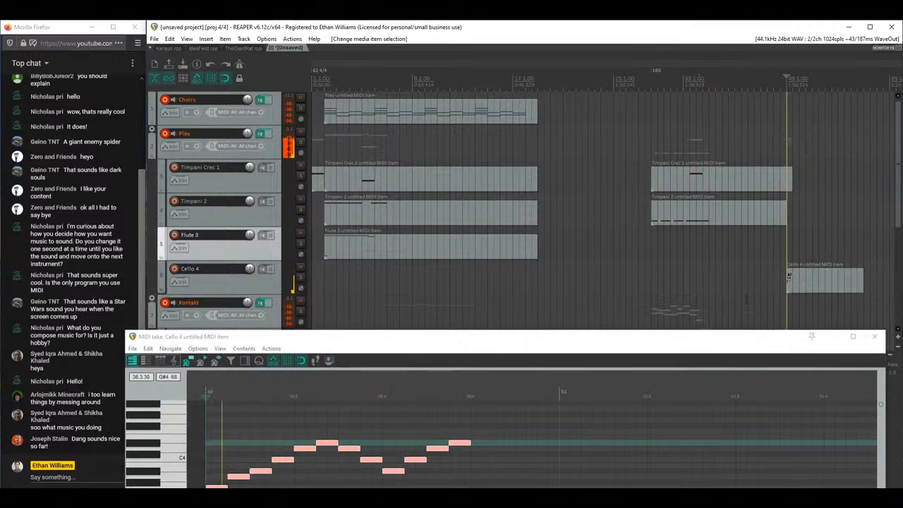
Step: Delete all the notes in the Cello 4 item
drag(528, 343, 536, 90)
drag(515, 329, 243, 141)
key(Delete)
Step: Enter sixteenth notes D4, C4, A#3, A3, A#3, A3, G3 and F#3 from the start of bar 49
scroll(303, 256, up, 3)
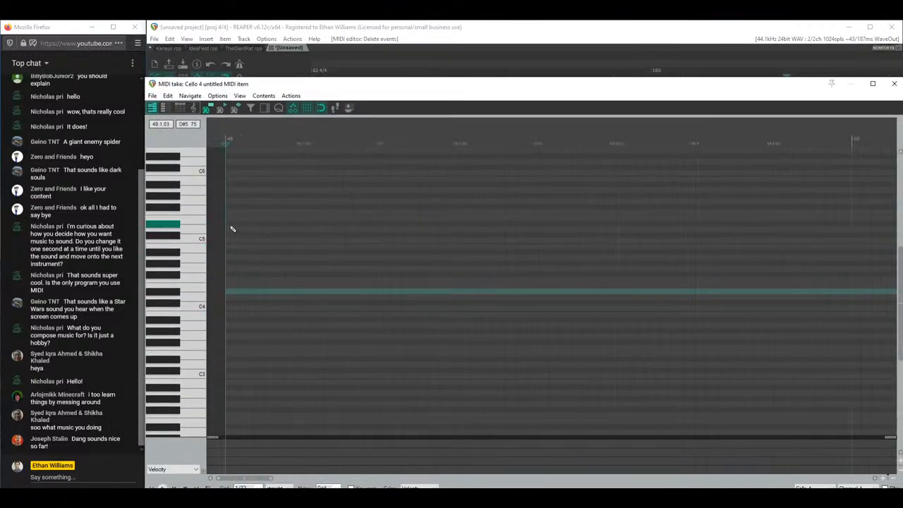
mouse_move(232, 229)
mouse_down()
mouse_move(279, 232)
mouse_move(263, 298)
mouse_up()
mouse_move(265, 145)
mouse_down()
mouse_move(297, 208)
mouse_move(288, 235)
mouse_move(347, 252)
mouse_up()
click(318, 247)
click(392, 258)
click(433, 251)
click(458, 260)
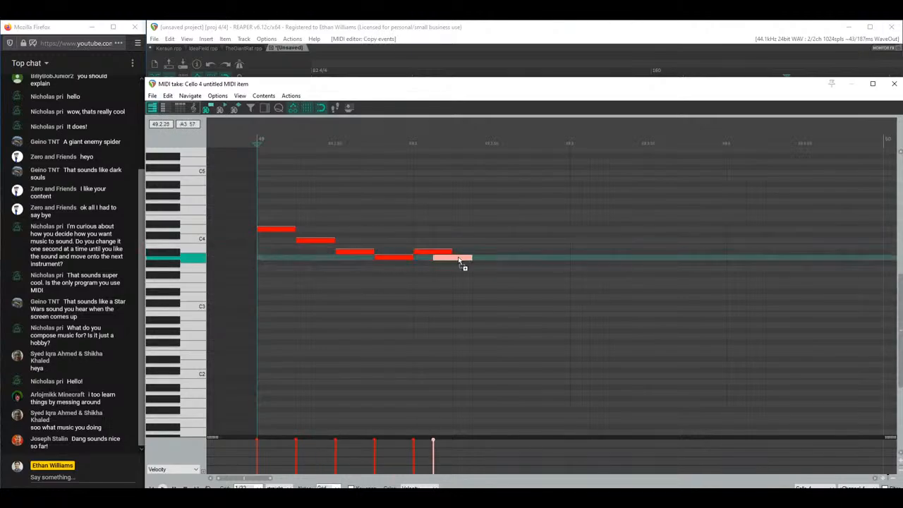
click(512, 271)
click(549, 282)
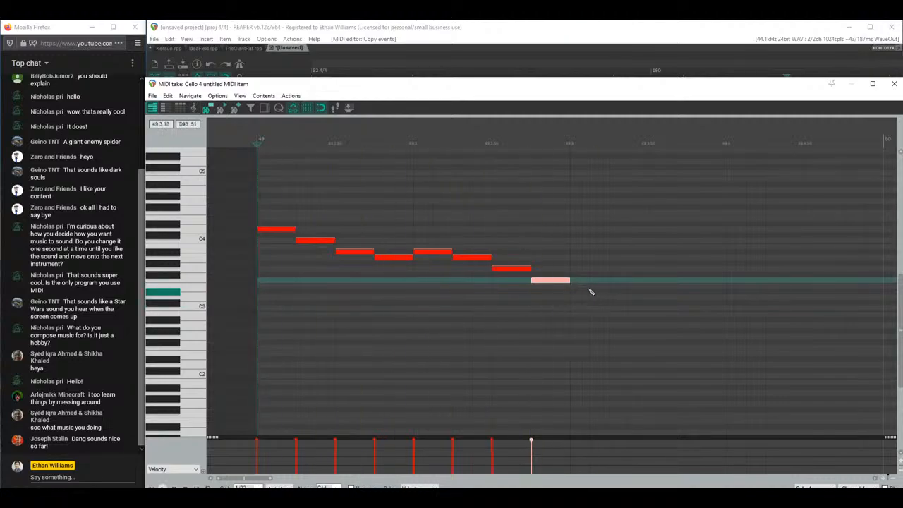
drag(559, 284, 555, 277)
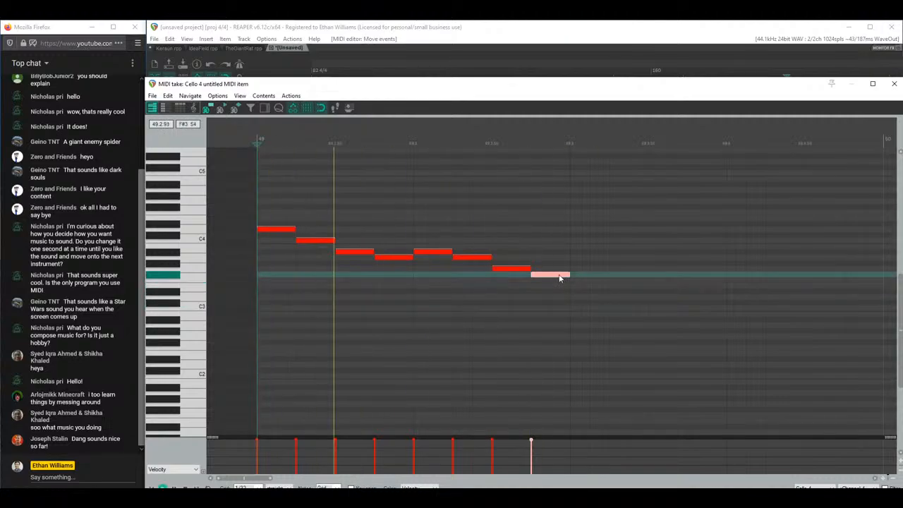
Step: Continue bar 49 upward with sixteenth notes G3, A3, A#3, C4, D4 and a higher top note, and play the line
click(594, 271)
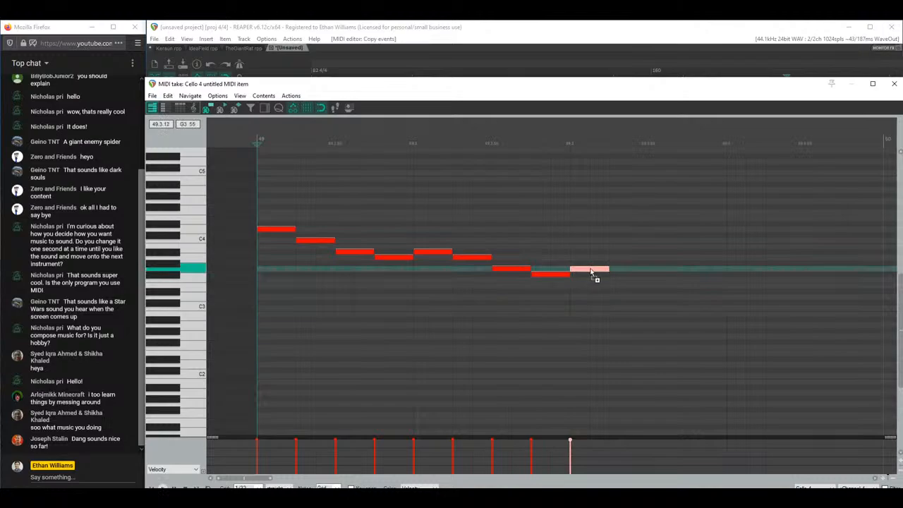
click(628, 259)
click(666, 252)
click(706, 246)
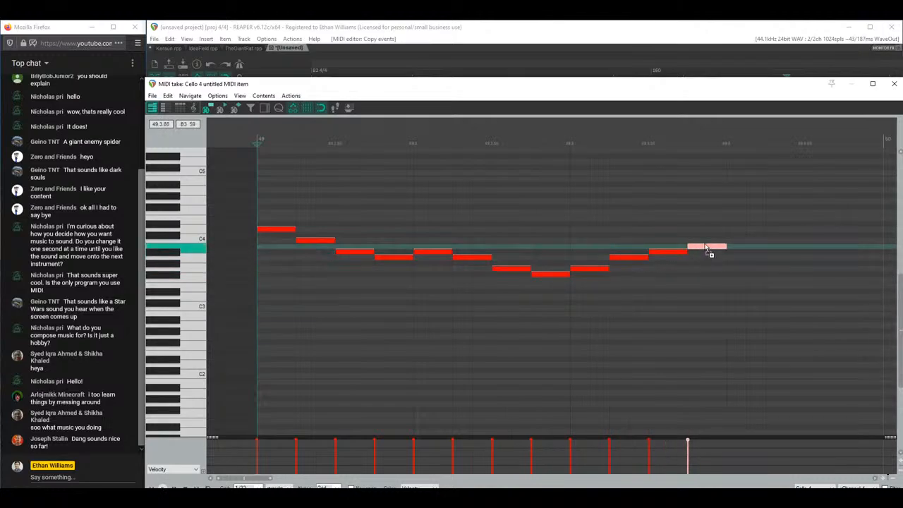
drag(705, 247, 703, 244)
click(745, 228)
click(781, 224)
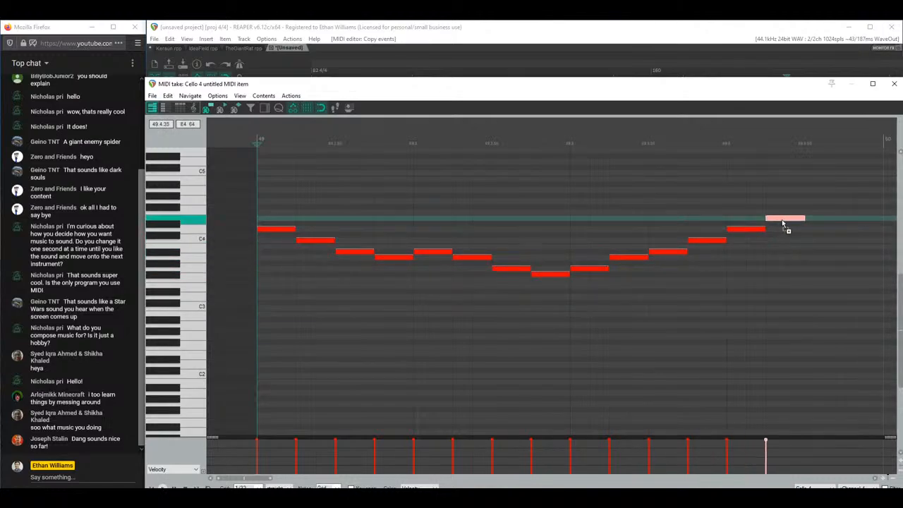
key(space)
Step: Finish bar 49 with D4 and C4, start bar 50 with D4, and play the line
scroll(630, 308, down, 3)
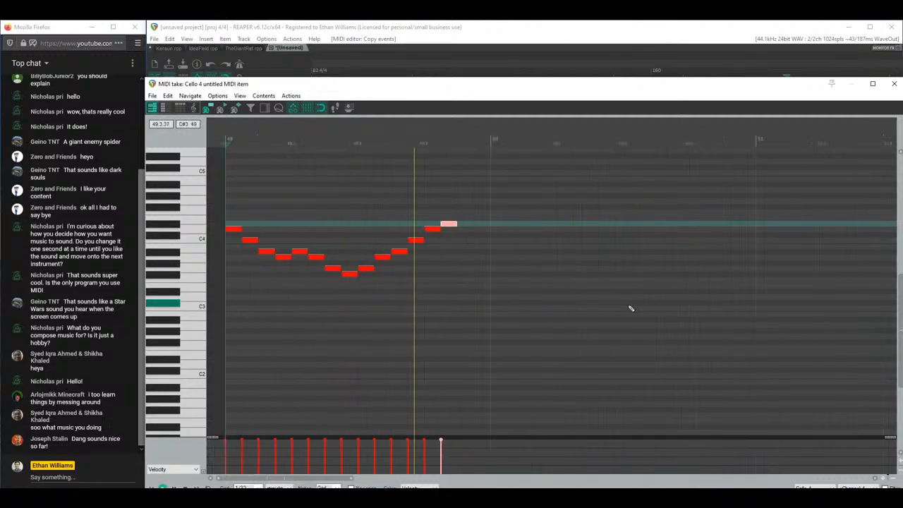
click(466, 228)
click(482, 240)
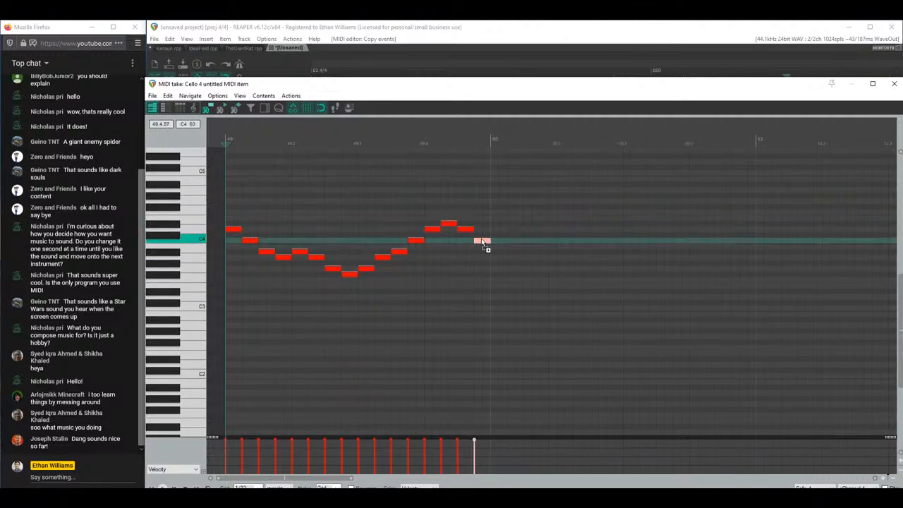
click(499, 235)
drag(500, 234, 499, 232)
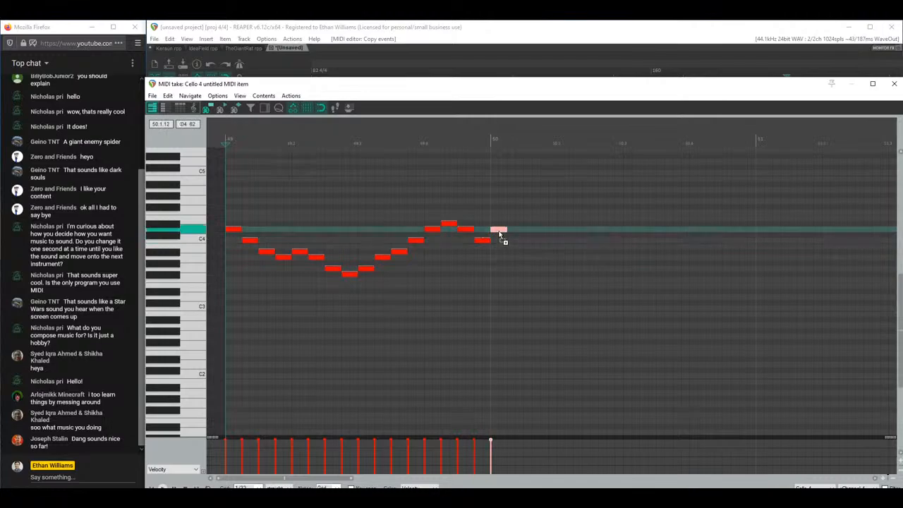
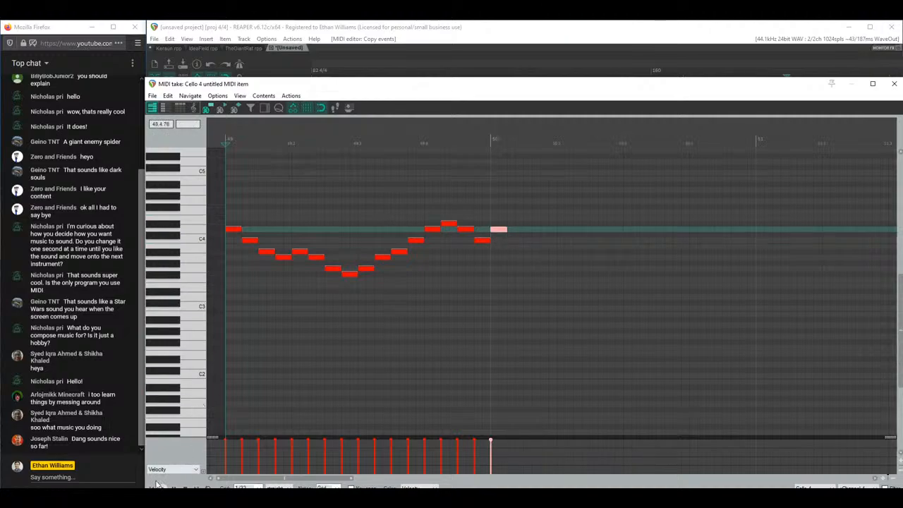
key(space)
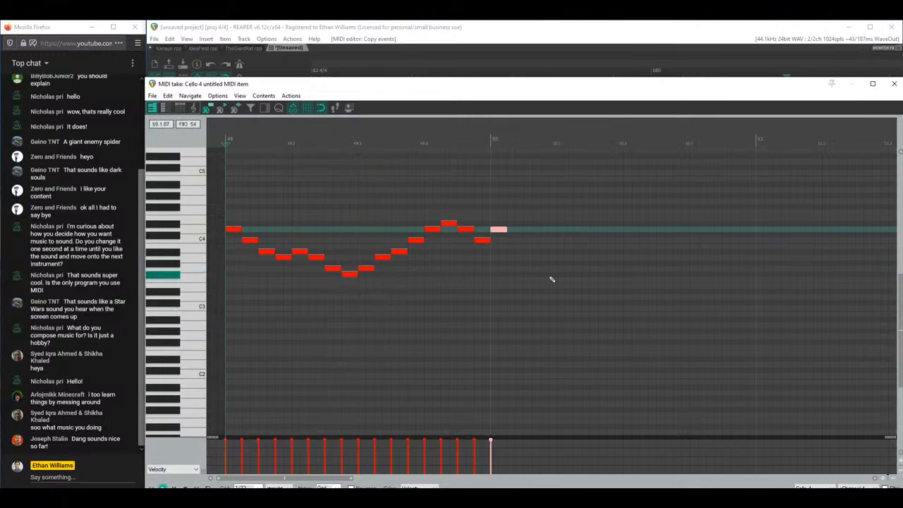
key(space)
Step: Continue bar 50 with rising sixteenth notes D#4, F4, F#4, G4, A4, A#4 and C5, and play the line
drag(499, 225, 515, 227)
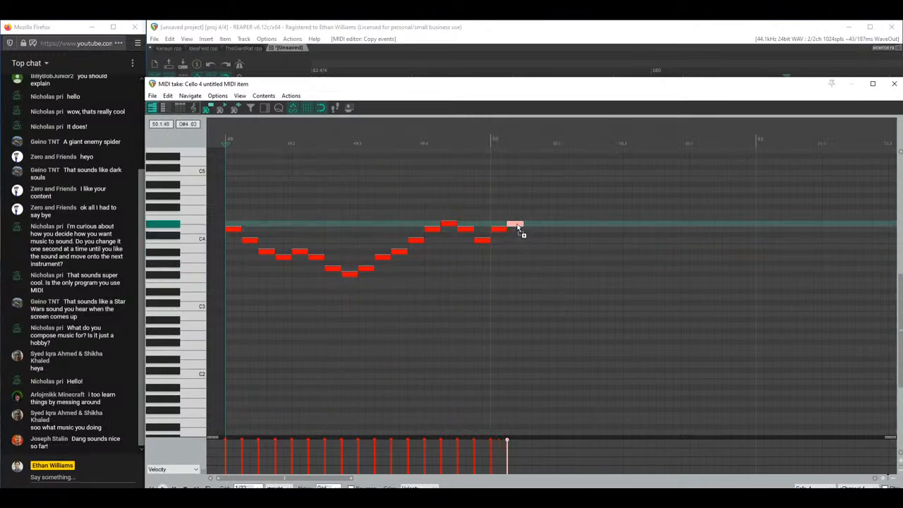
click(531, 213)
click(544, 207)
click(562, 202)
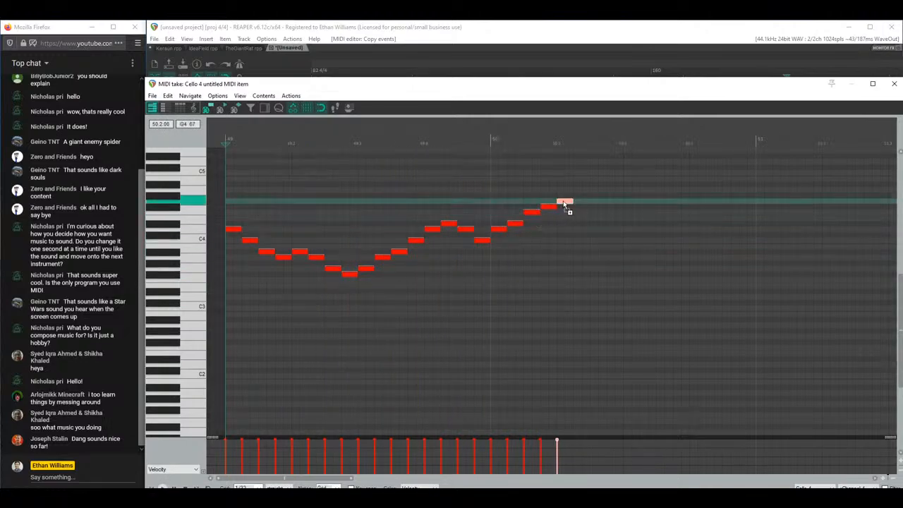
drag(577, 197, 584, 194)
click(598, 185)
click(615, 174)
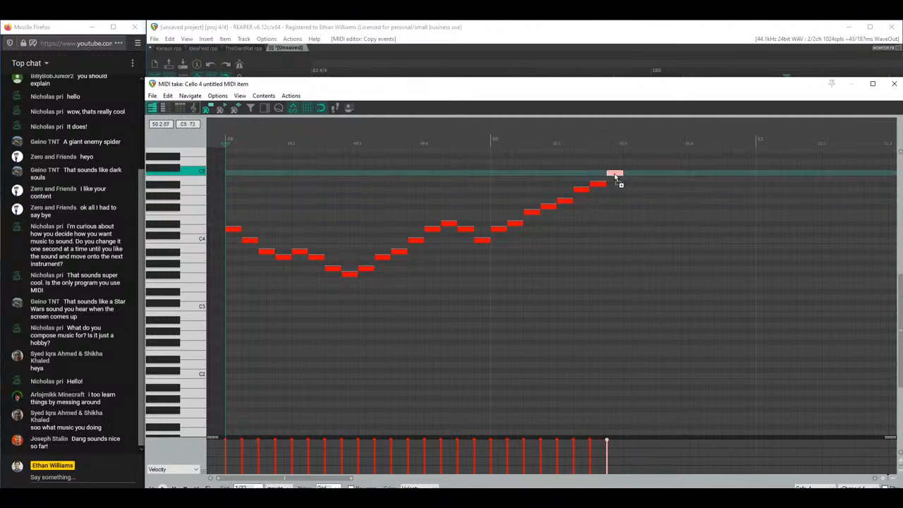
key(space)
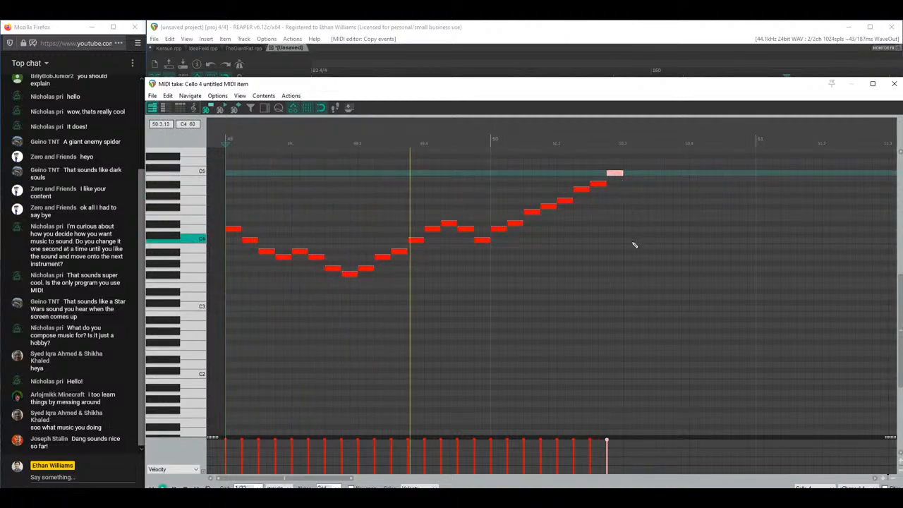
key(space)
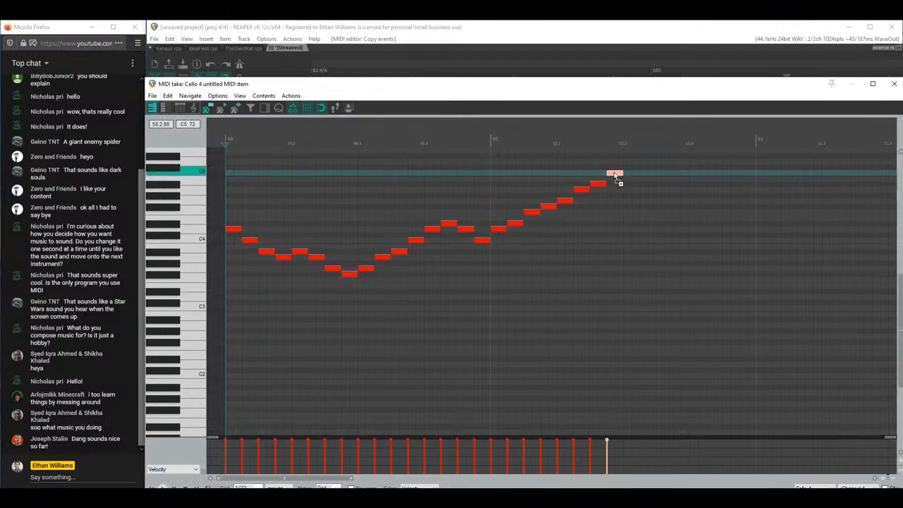
Step: Complete bar 50 with sixteenth notes A#4, A4, G4, F#4, D4, F#4, A4 and C5
click(632, 185)
click(647, 189)
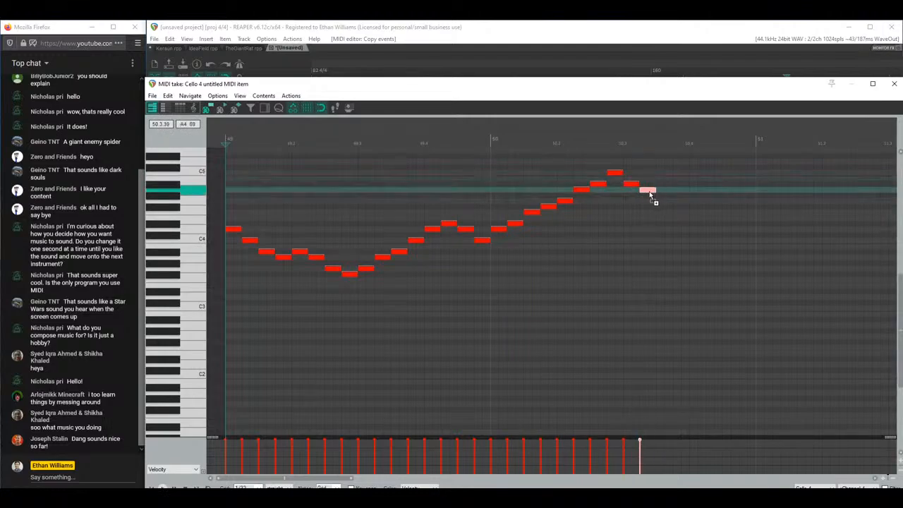
click(664, 200)
click(681, 206)
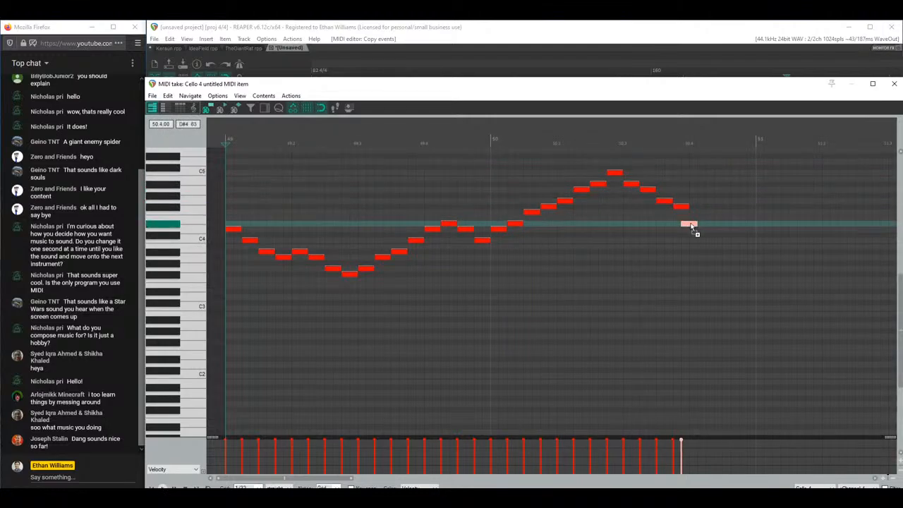
click(697, 228)
click(714, 213)
drag(719, 215, 718, 208)
click(731, 189)
click(741, 174)
drag(745, 176, 753, 177)
Step: Play the line, raise the rest of bar 50's climb to G4, A4, A#4, C5 and D5, and add an A#4 at bar 51
key(space)
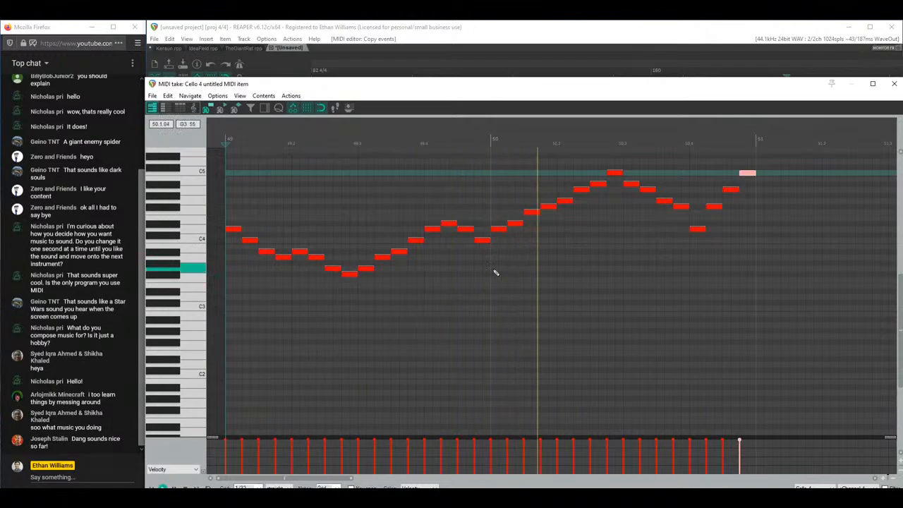
click(546, 209)
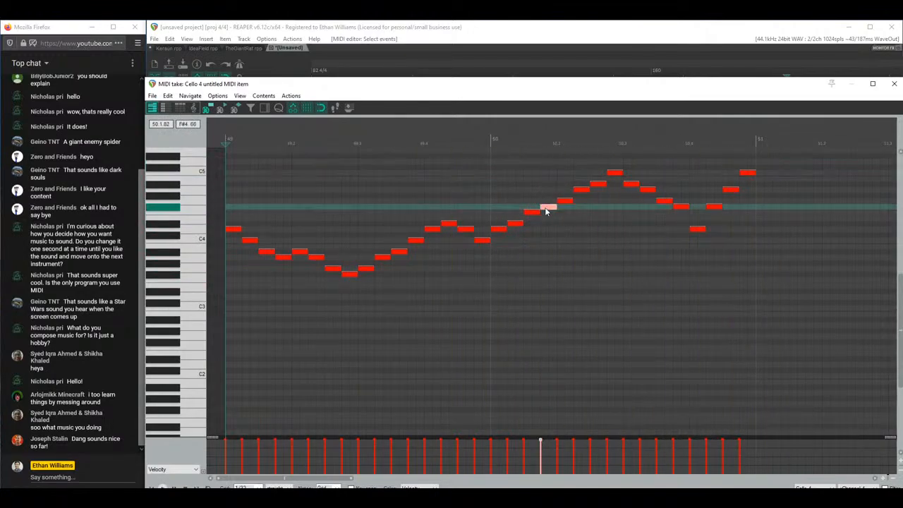
click(491, 203)
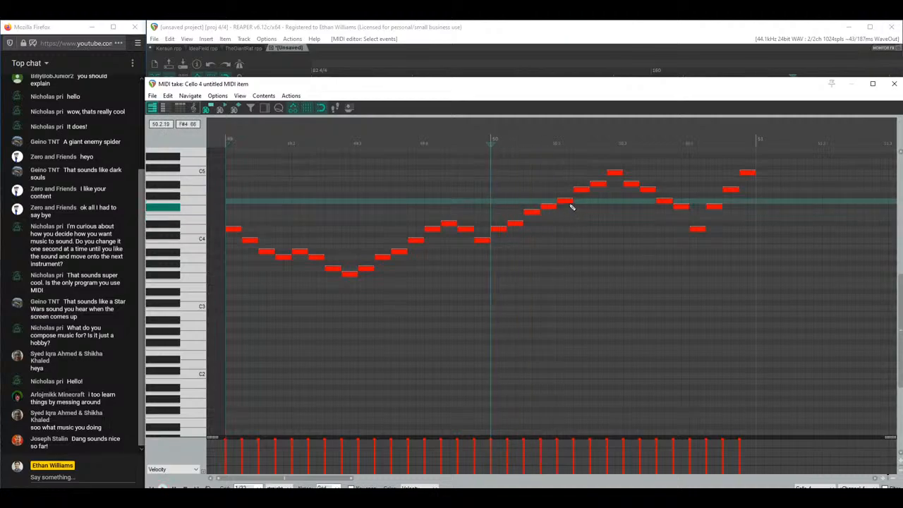
click(516, 224)
click(529, 213)
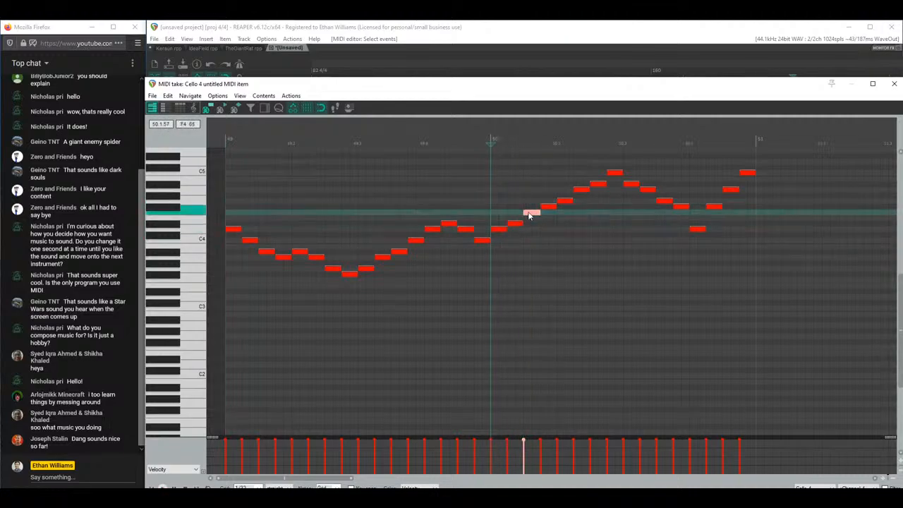
drag(549, 207, 615, 163)
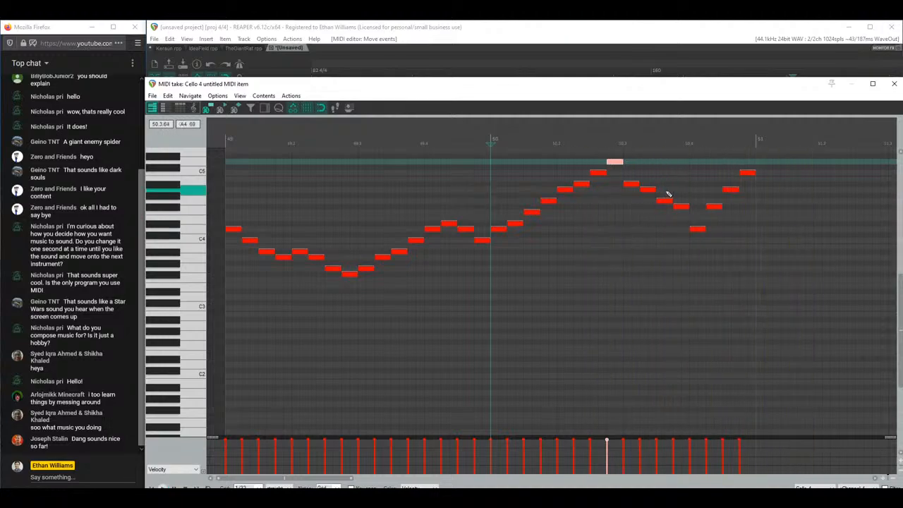
drag(734, 198, 596, 187)
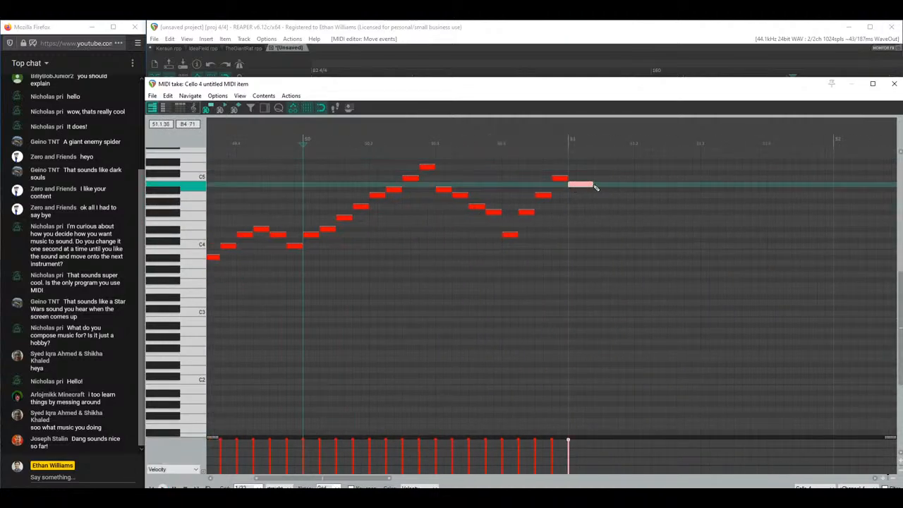
scroll(486, 260, down, 5)
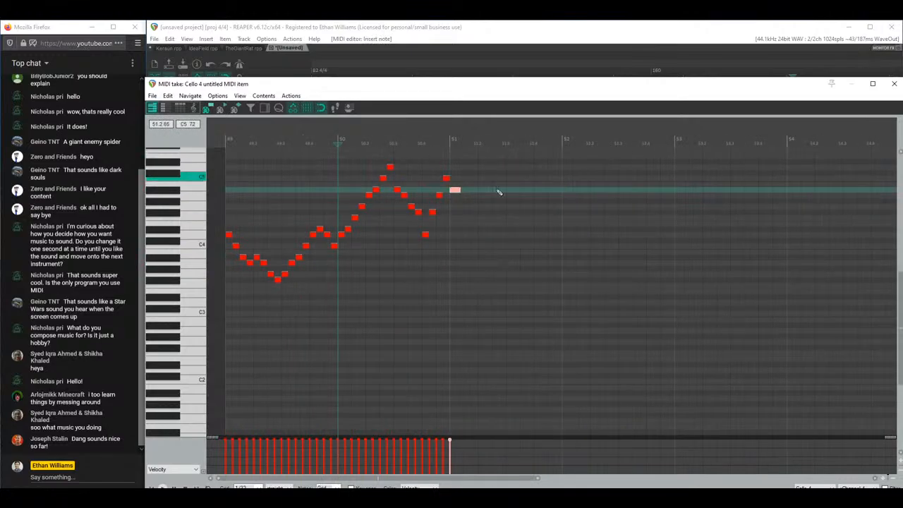
Step: Delete all notes in the Cello 4 MIDI item
drag(229, 288, 579, 147)
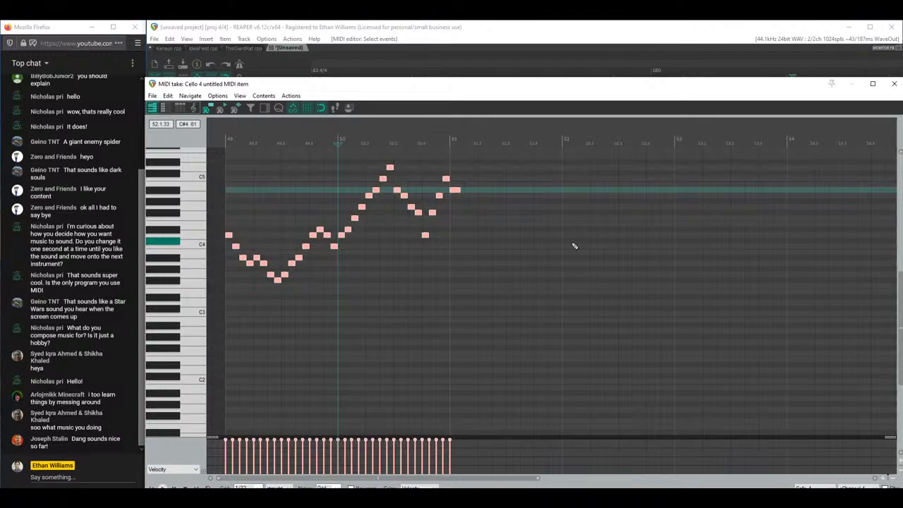
drag(436, 351, 508, 195)
key(ctrl+a)
drag(510, 312, 224, 120)
key(Delete)
Step: Enter a sixteenth-note scale from C4 to C5 at bar 49, play it, and delete its last four notes
scroll(268, 243, up, 3)
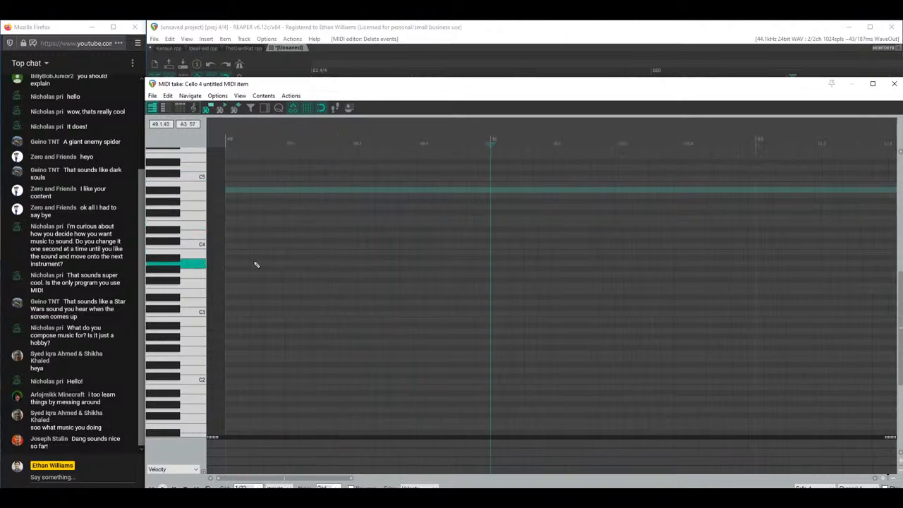
mouse_move(227, 249)
mouse_down()
mouse_move(284, 220)
mouse_move(234, 258)
mouse_move(302, 218)
mouse_up()
key(space)
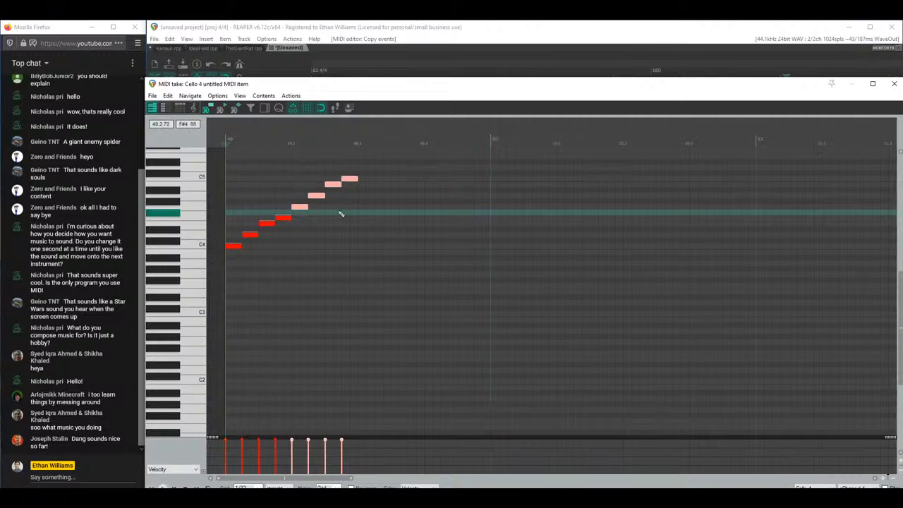
drag(387, 173, 297, 253)
key(Delete)
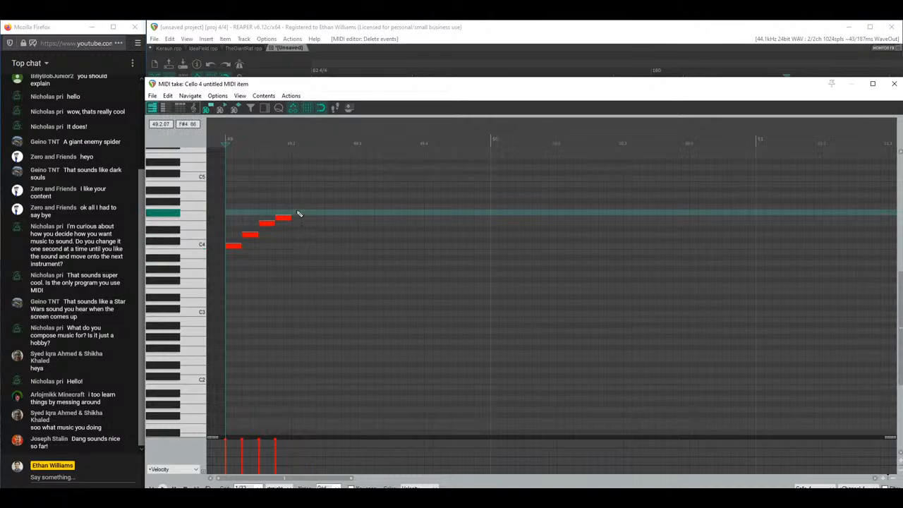
key(space)
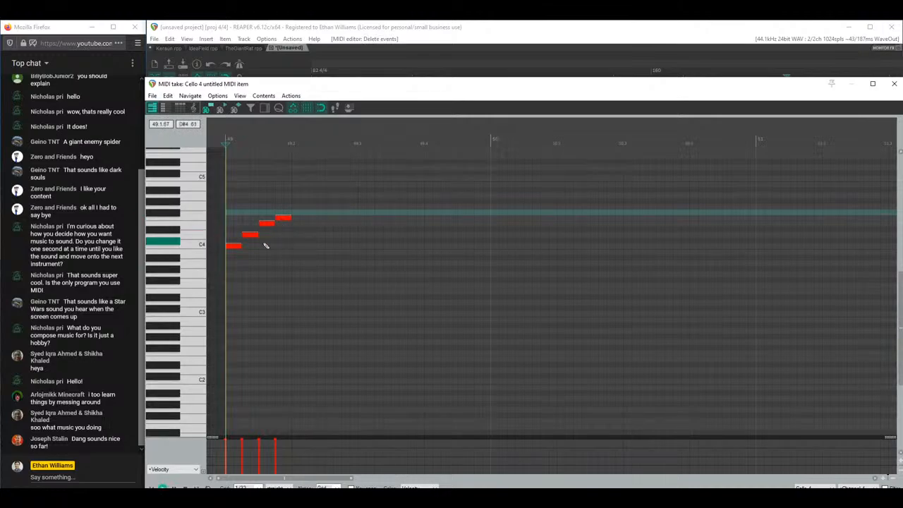
Step: Lower the four notes at the start of bar 49 to G3, A3, A#3 and C4
drag(232, 246, 233, 275)
drag(250, 235, 248, 266)
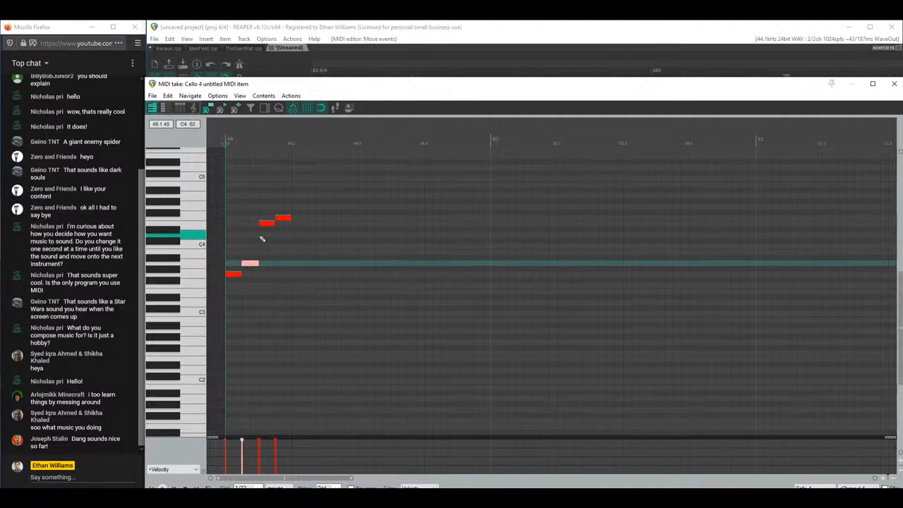
drag(267, 223, 265, 259)
drag(283, 218, 282, 250)
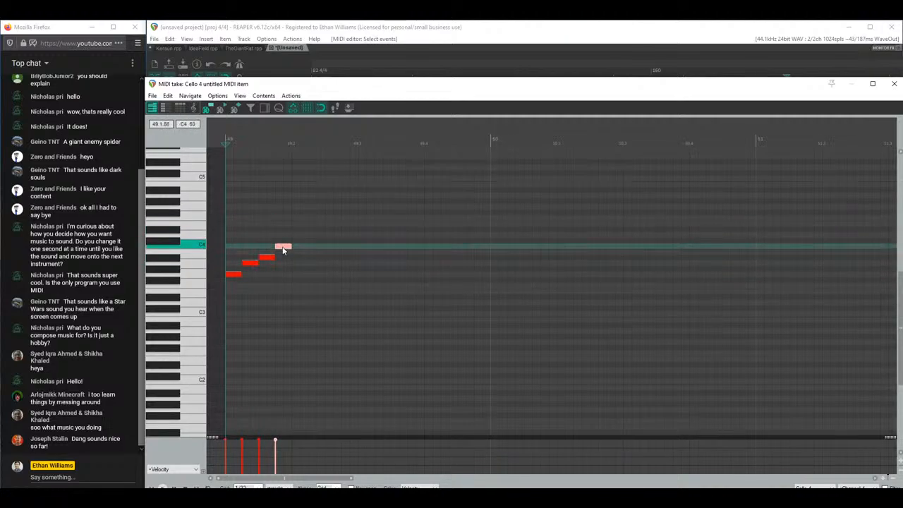
Step: Continue bar 49 with the sixteenth-note groups A3, A#3, C4, D4 and A#3, C4, D4, D#4
click(299, 265)
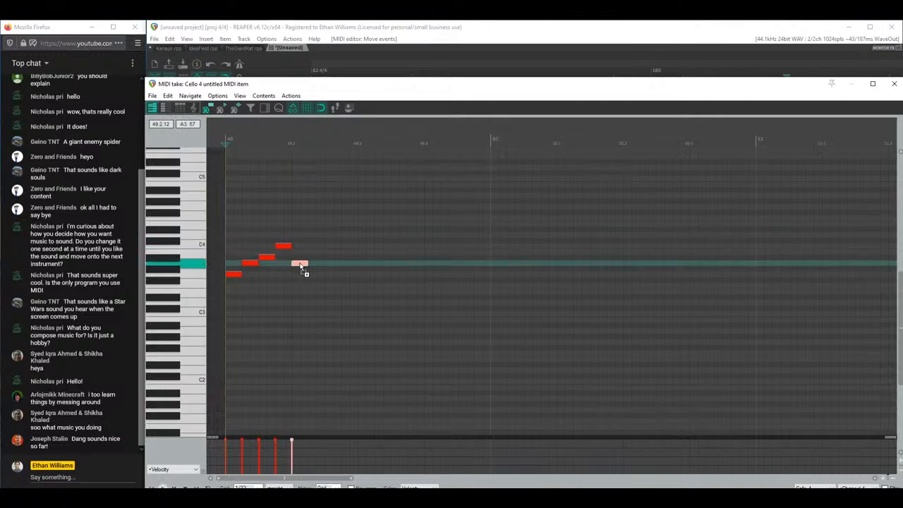
click(316, 258)
click(333, 247)
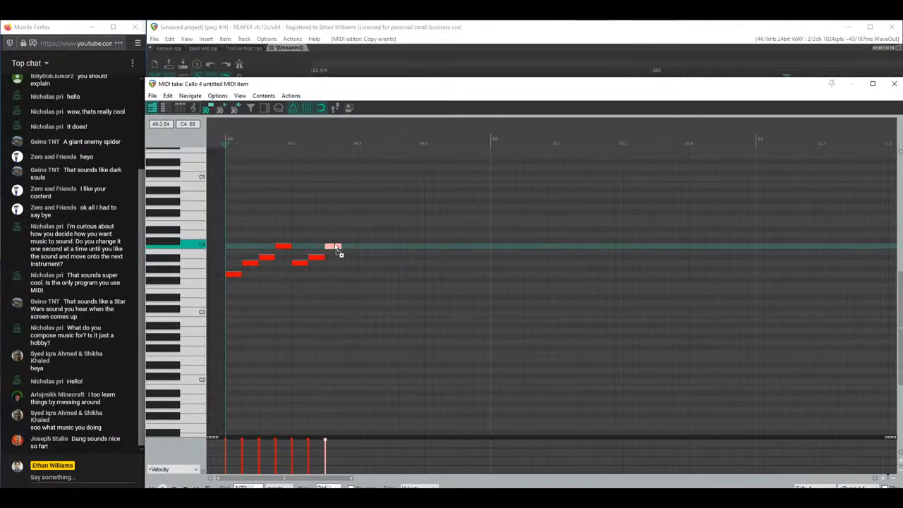
click(349, 235)
drag(357, 226, 435, 252)
click(383, 248)
click(416, 229)
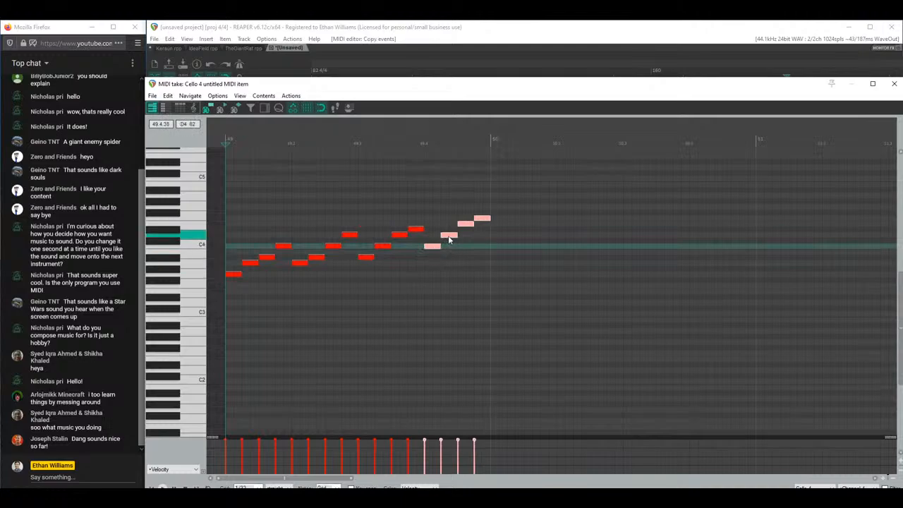
Step: Finish bar 49 with the sixteenth notes C4, D4, D#4 and F4, and play the sequence
click(449, 236)
drag(466, 224, 465, 229)
click(482, 219)
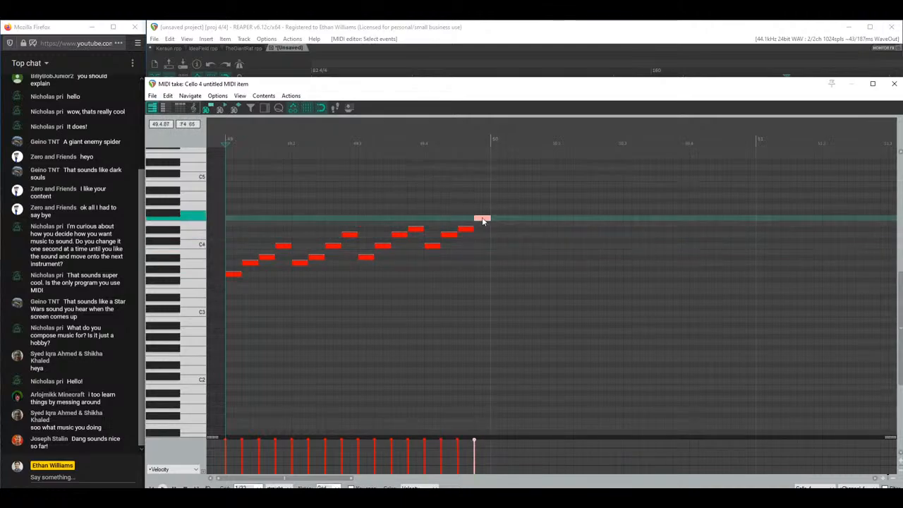
key(space)
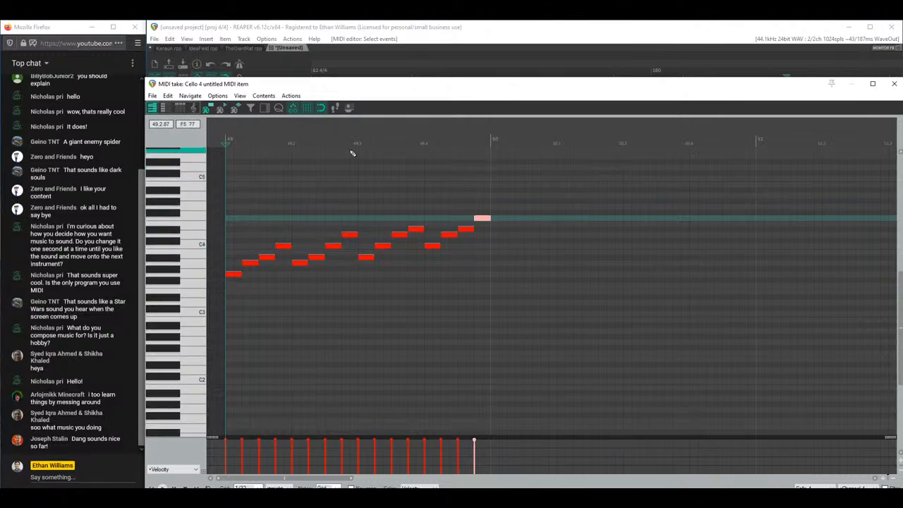
Step: Rework bar 49 from its fifth note onward to A#3, C4, C#4, D#4, C#4, D#4, E4, F#4, E4, F#4, G#4 and A#4
drag(299, 272, 482, 191)
click(322, 252)
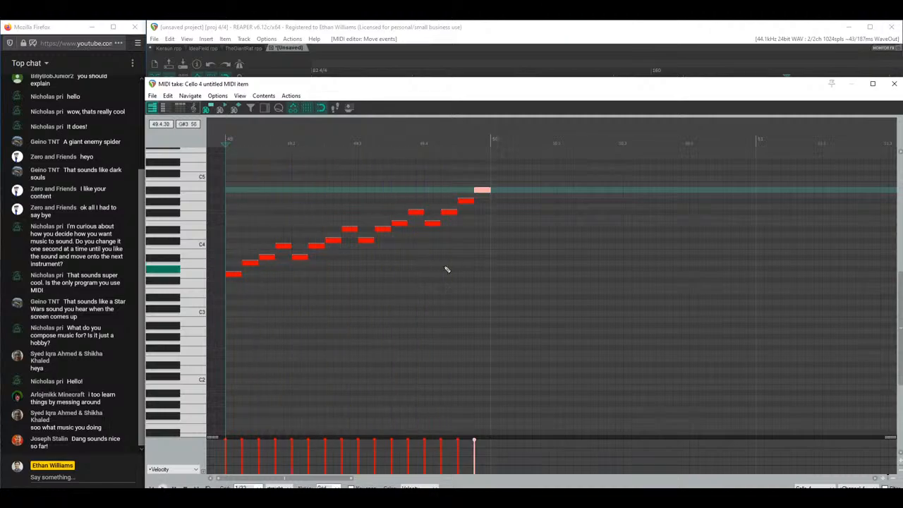
Step: Close the MIDI editor and delete the Cello 4 item at bar 49
drag(736, 86, 610, 256)
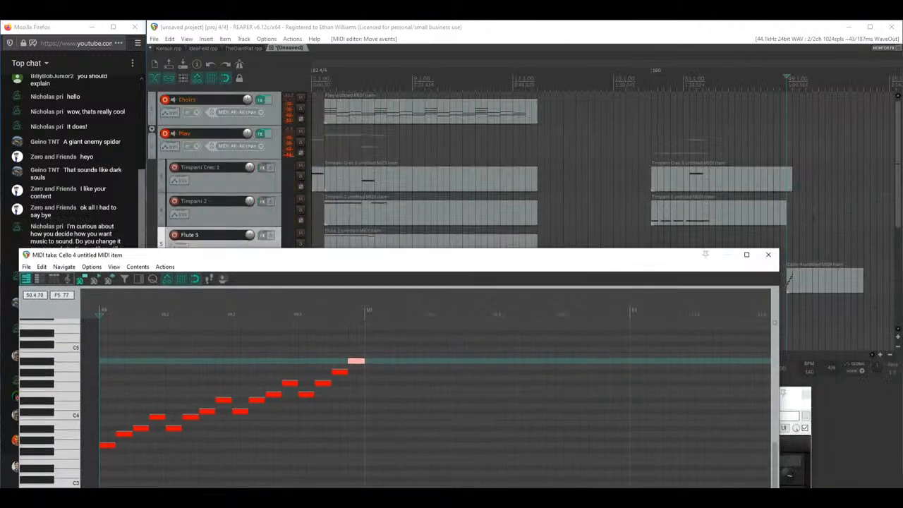
click(770, 255)
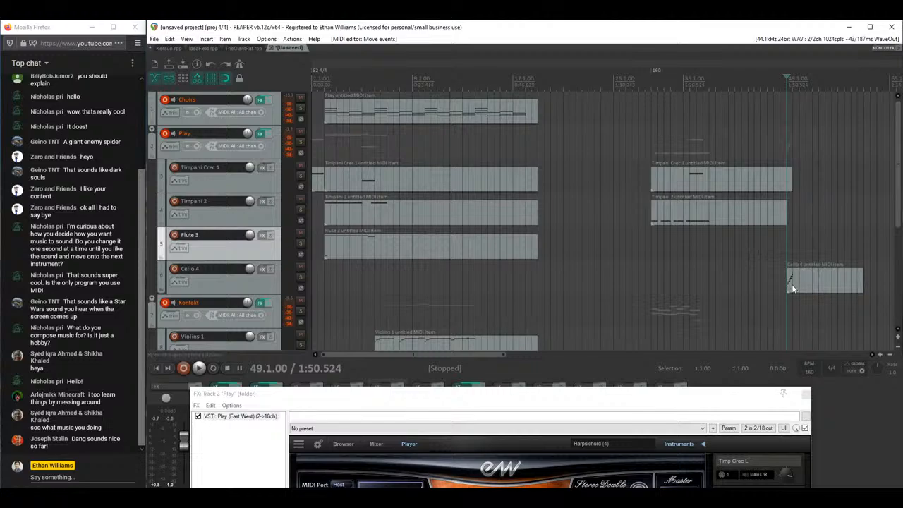
click(788, 282)
key(Delete)
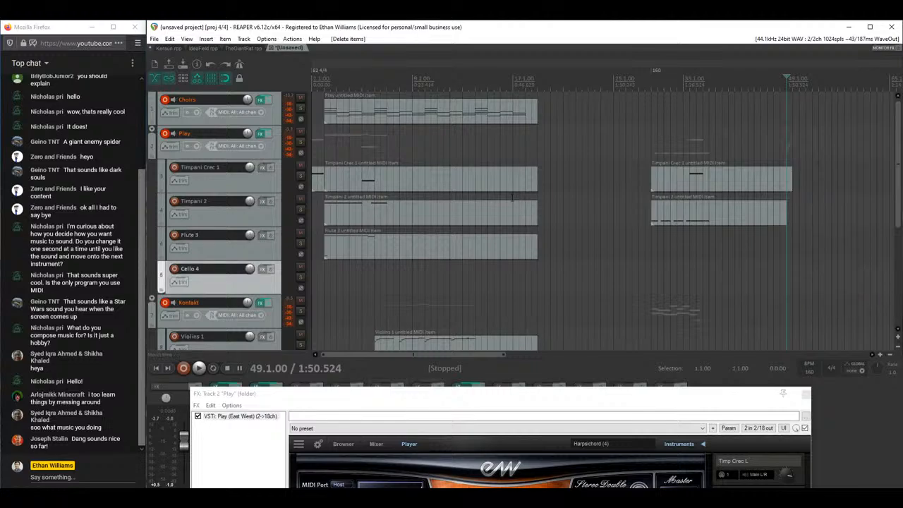
click(299, 480)
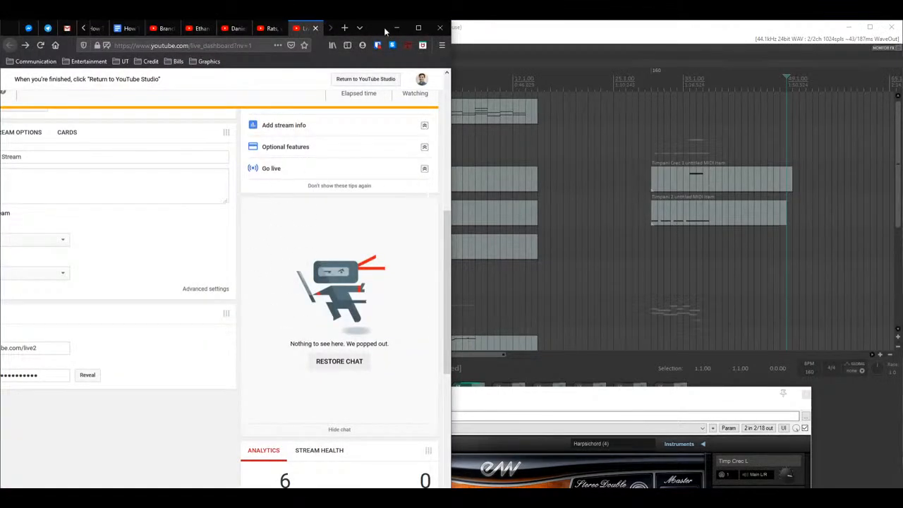
click(399, 27)
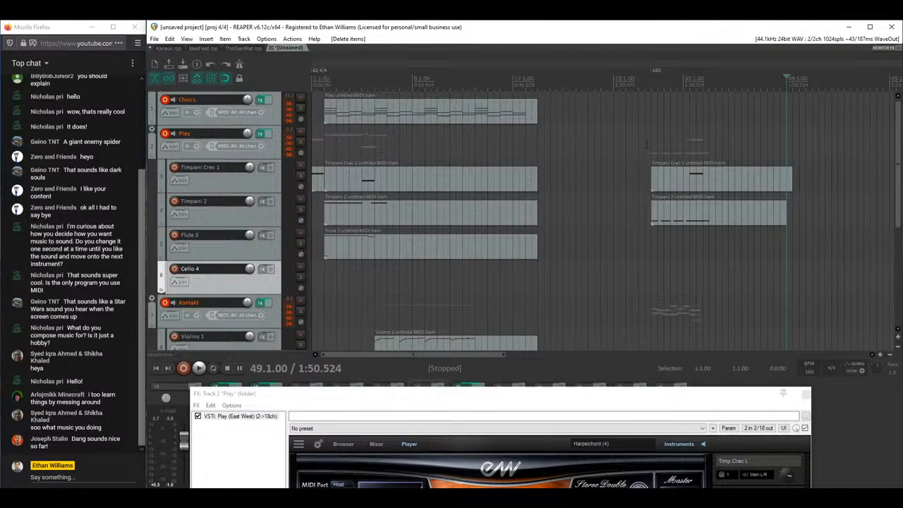
Step: Play the arrangement from bar 28 and close the Play track's effects window while listening
click(709, 145)
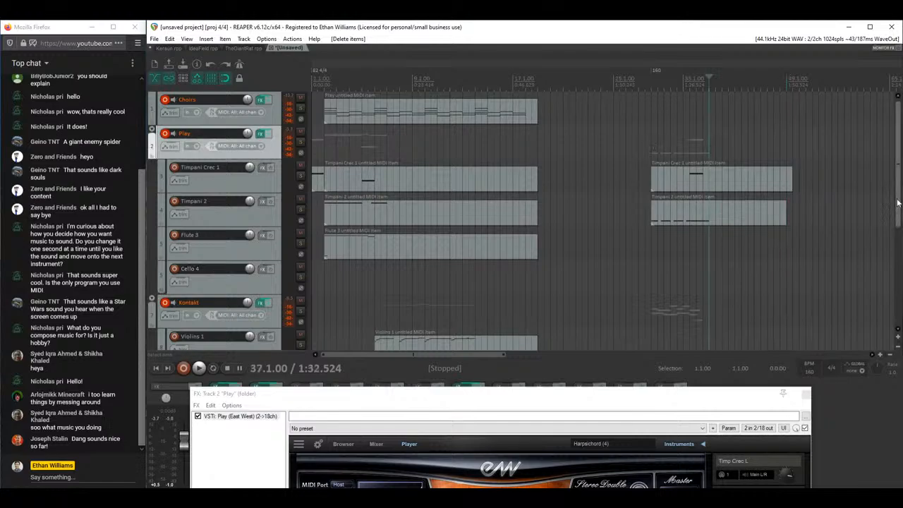
drag(899, 204, 898, 303)
click(652, 227)
key(space)
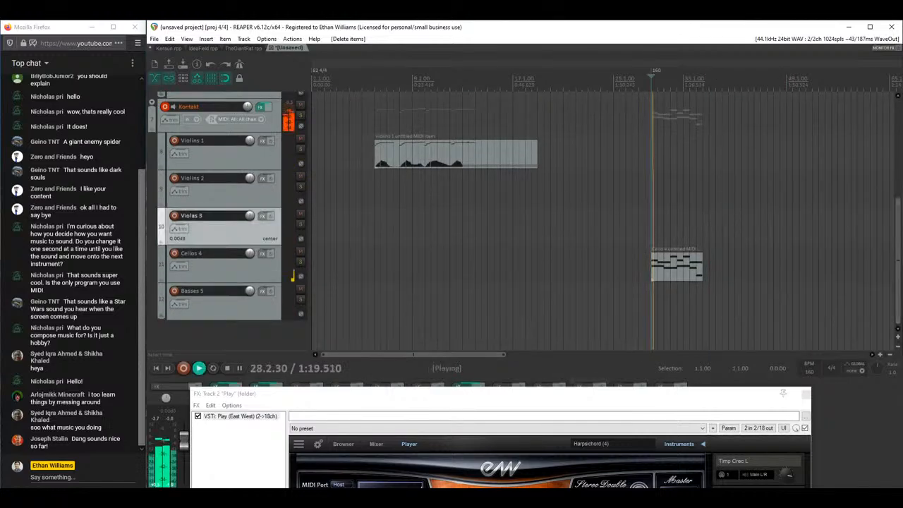
scroll(480, 212, up, 10)
drag(496, 396, 467, 133)
click(777, 130)
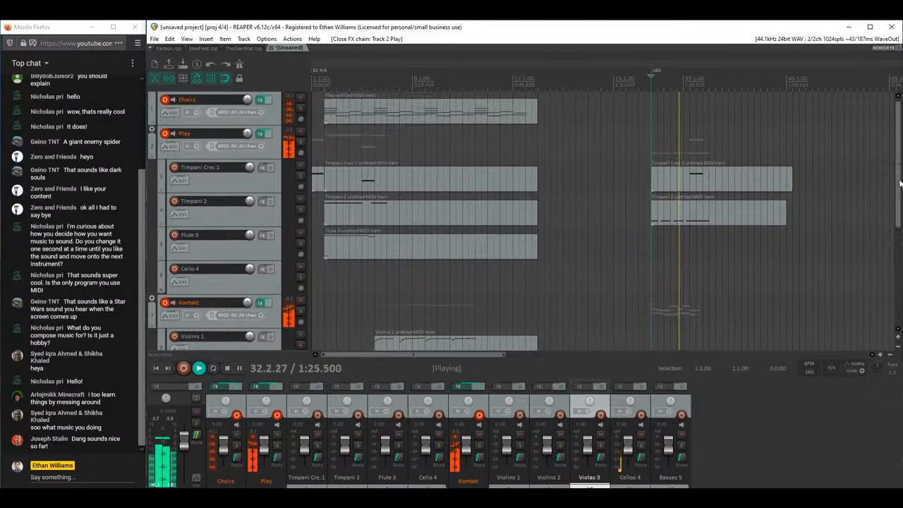
scroll(900, 183, down, 5)
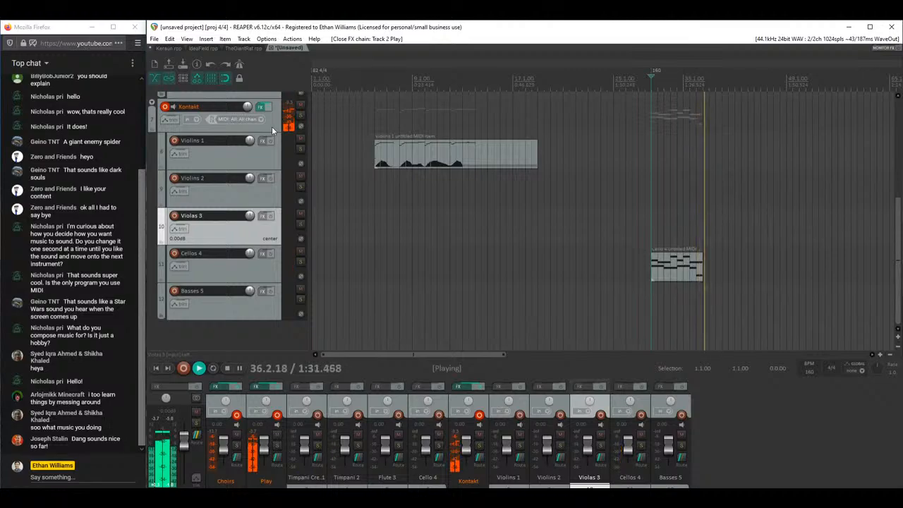
key(space)
Step: Open the second Timpani Crec 1 item and extend its G3 note's start back to beat 3 of bar 33
scroll(698, 212, up, 3)
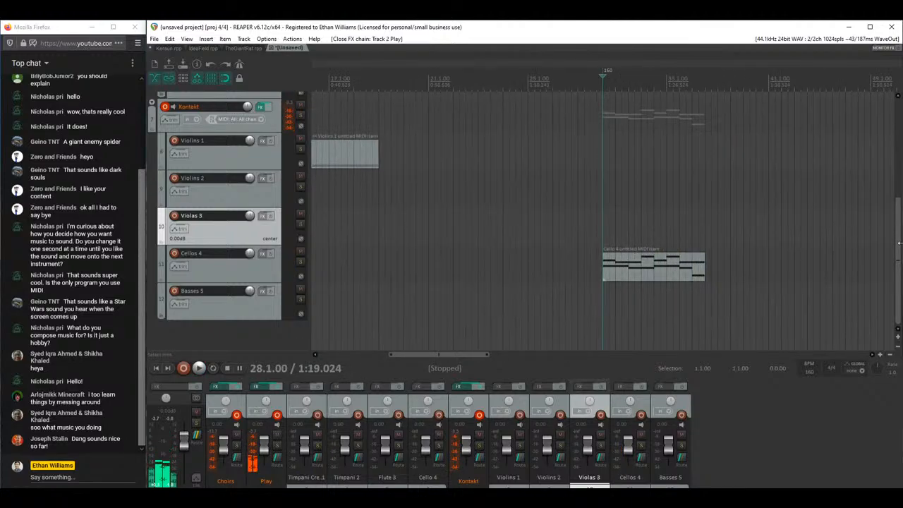
scroll(780, 197, up, 3)
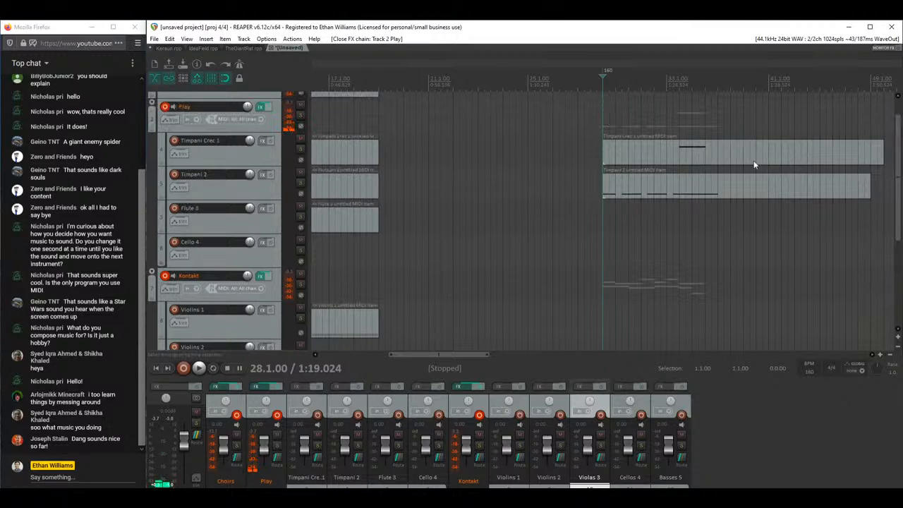
double_click(706, 165)
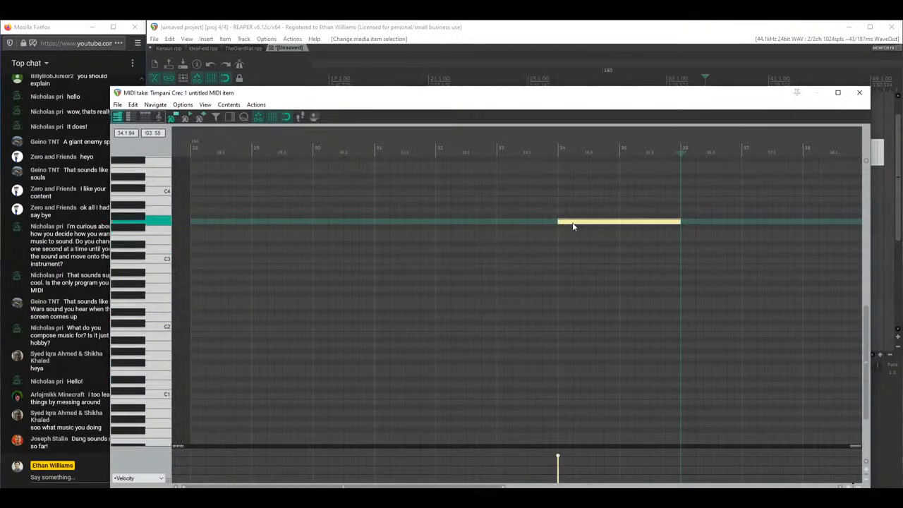
drag(476, 97, 535, 73)
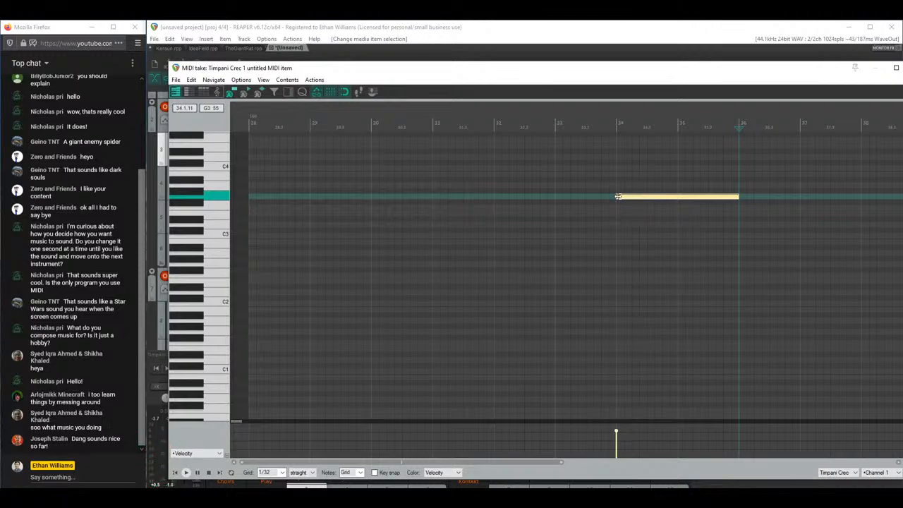
drag(618, 196, 586, 196)
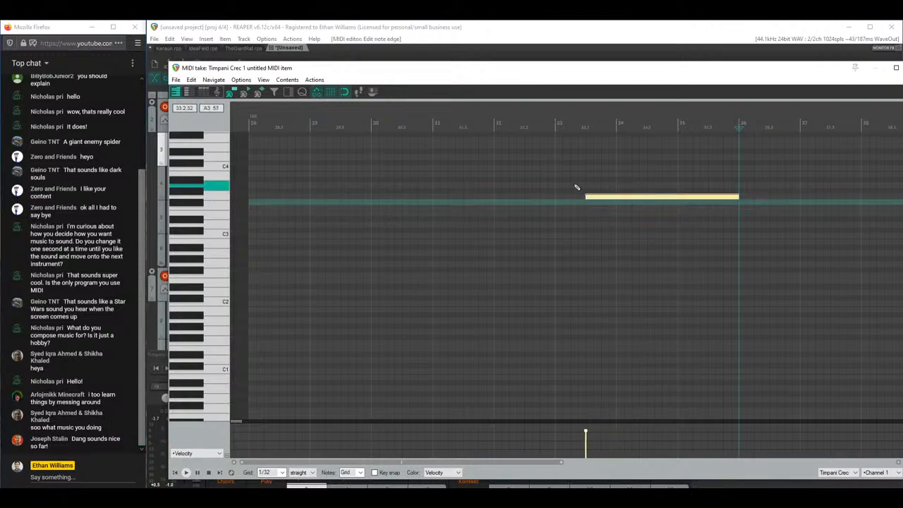
click(556, 178)
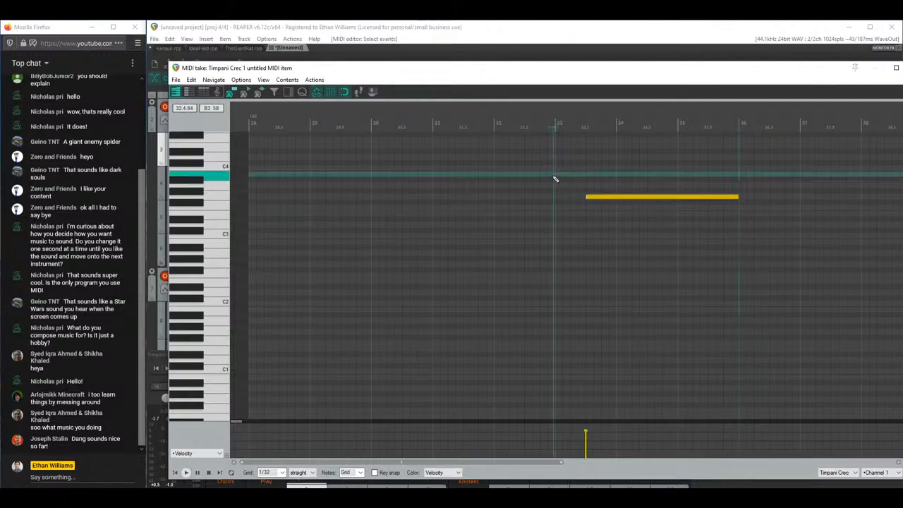
Step: Audition the crescendo, trim the Timpani Crec 1 G3 note's start about half a beat later, and close the MIDI editor
key(space)
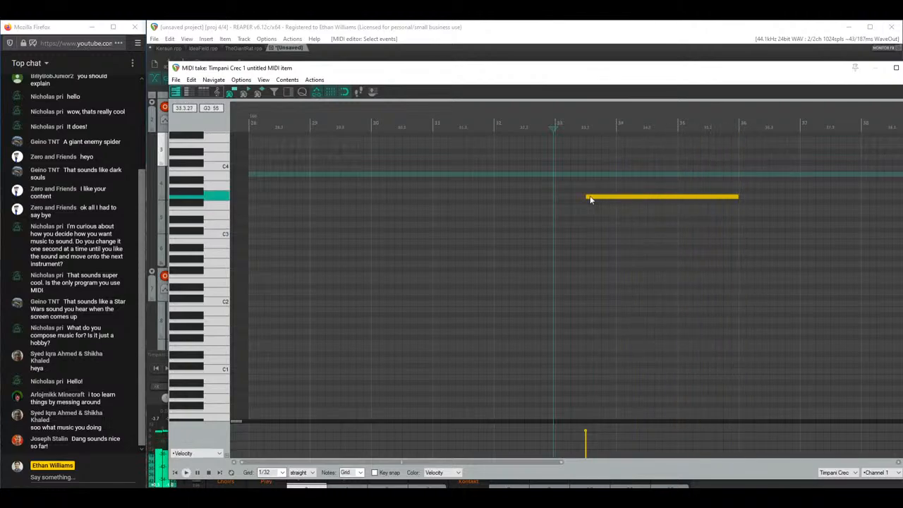
drag(591, 201, 595, 198)
key(space)
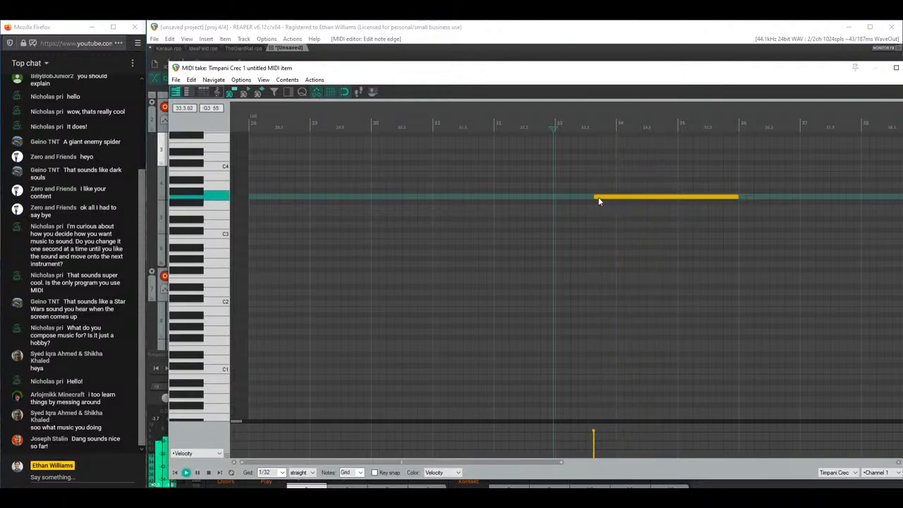
key(space)
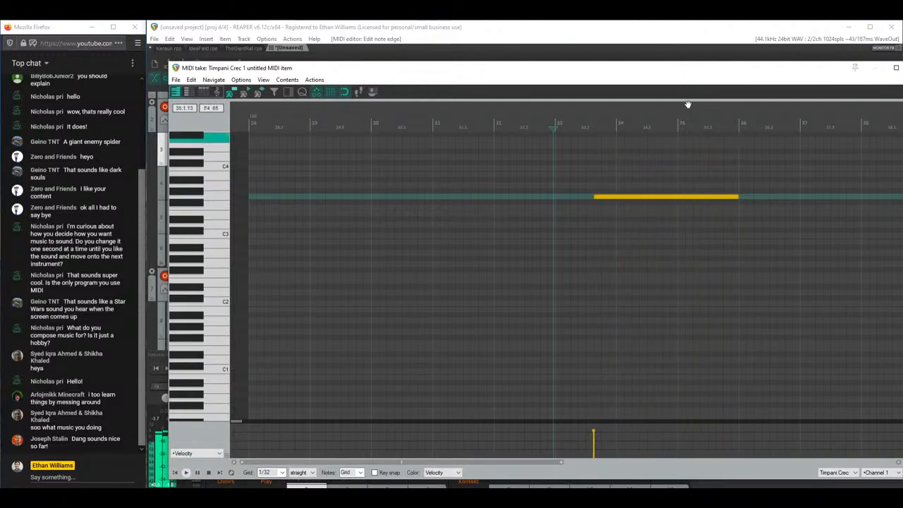
double_click(835, 70)
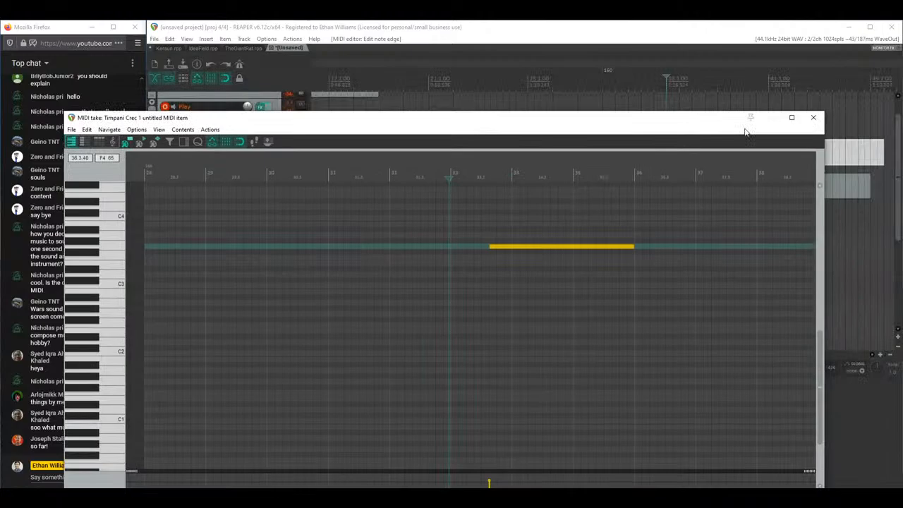
click(813, 118)
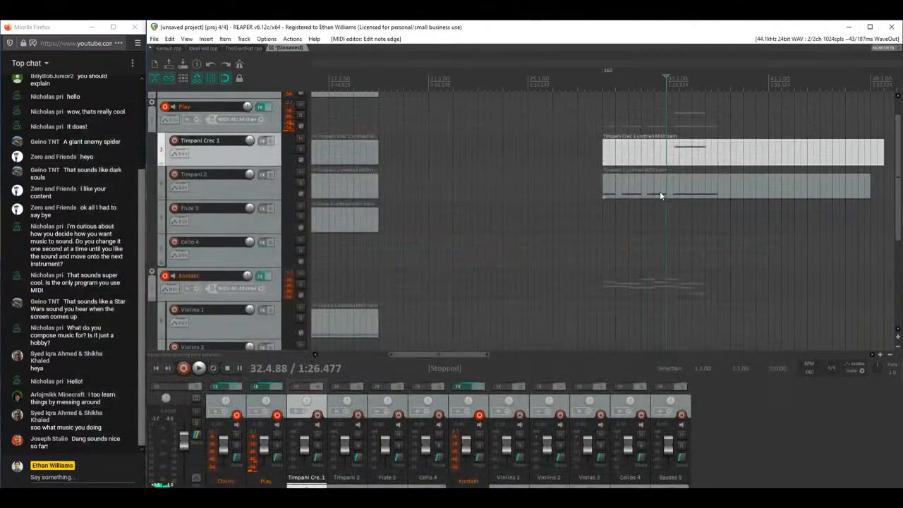
Step: In the Timpani 2 item, delete the G2 note at bar 36 and copy the preceding pattern to start at bar 36
double_click(710, 187)
scroll(524, 276, down, 2)
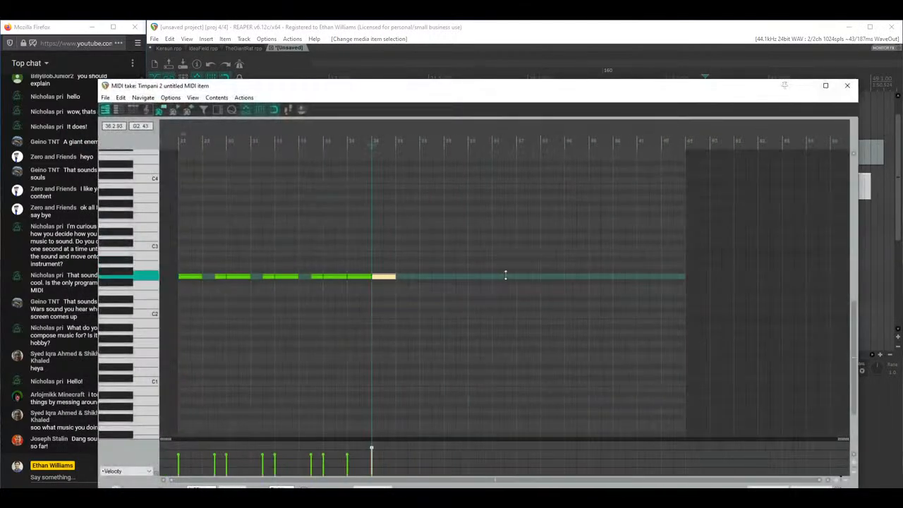
key(Delete)
drag(391, 242, 176, 320)
drag(186, 276, 385, 280)
scroll(381, 275, up, 2)
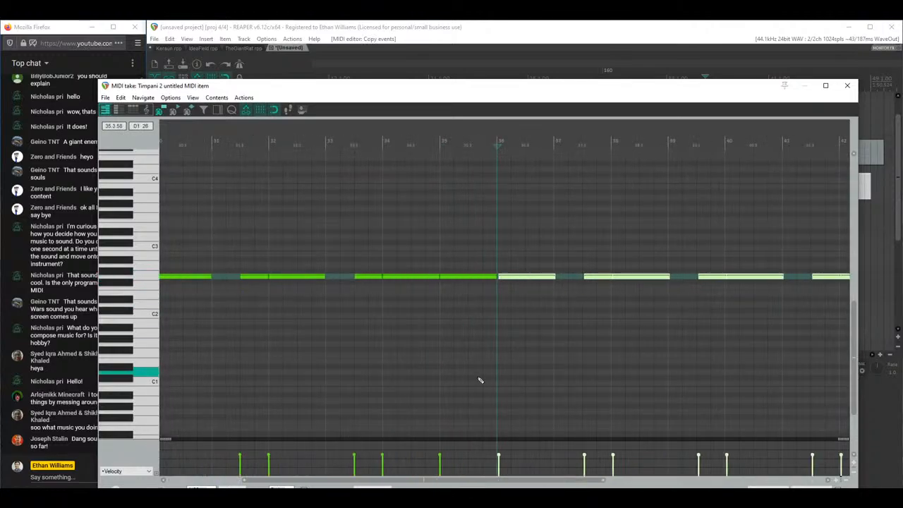
drag(515, 281, 510, 279)
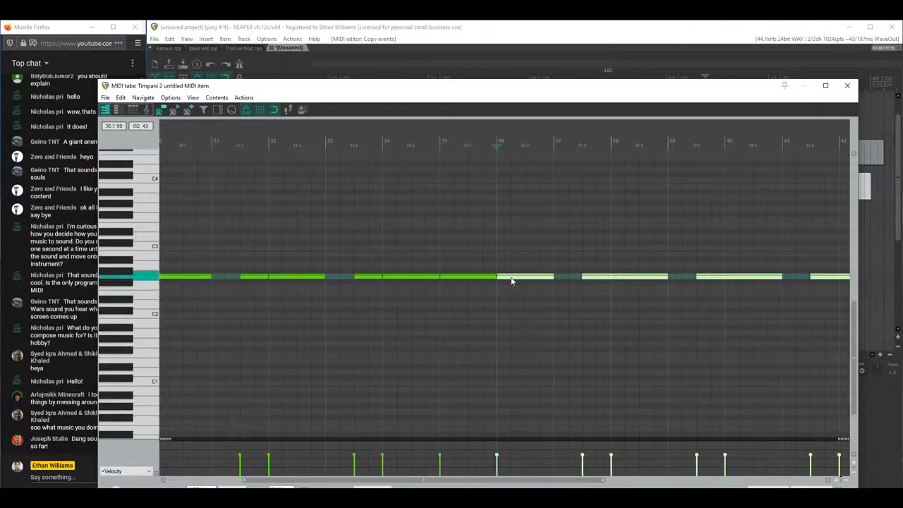
Step: Raise the copied Timpani 2 notes' velocity to about 97 while auditioning them, and close the MIDI editor
key(space)
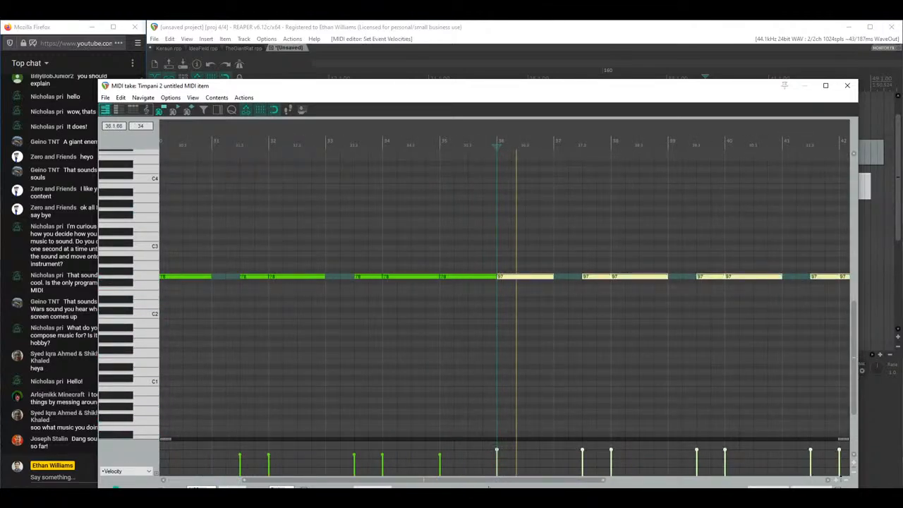
drag(496, 450, 505, 446)
key(space)
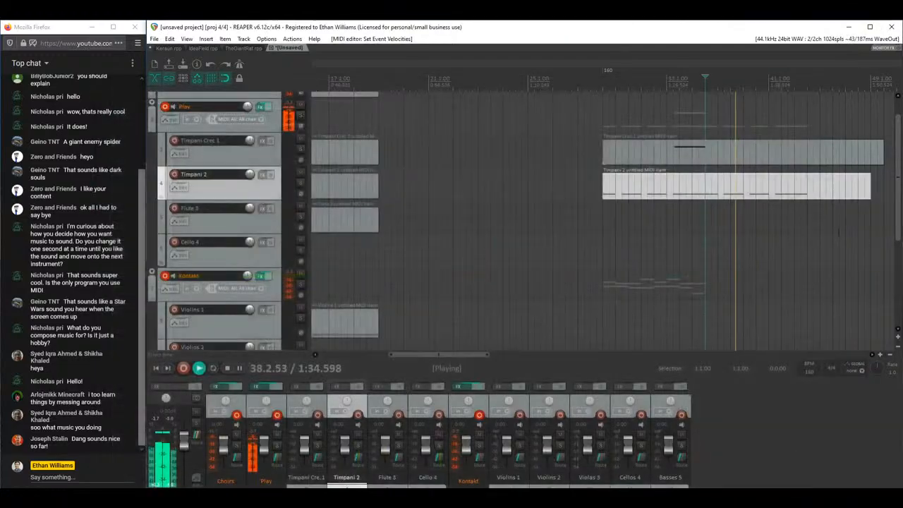
click(847, 85)
Step: Duplicate the Cellos 4 item so that the copy starts at bar 36
scroll(899, 189, down, 3)
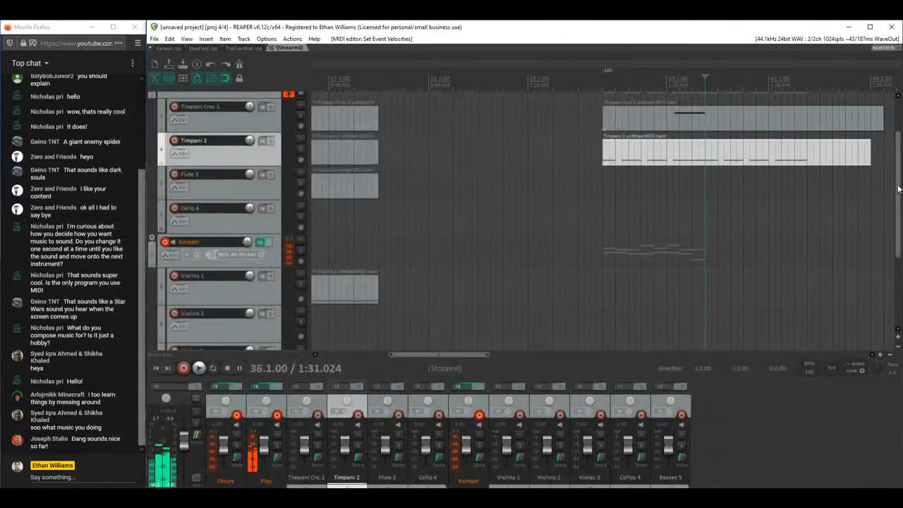
scroll(899, 188, down, 1)
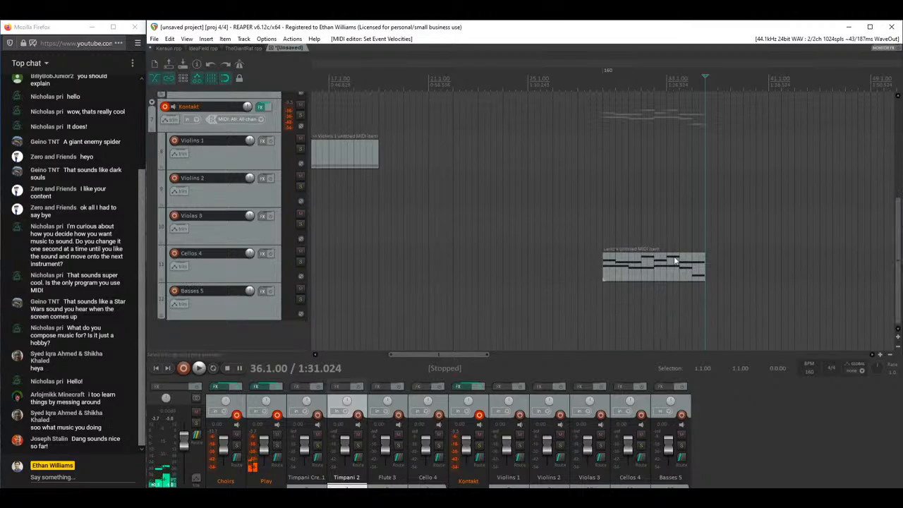
drag(693, 273, 795, 274)
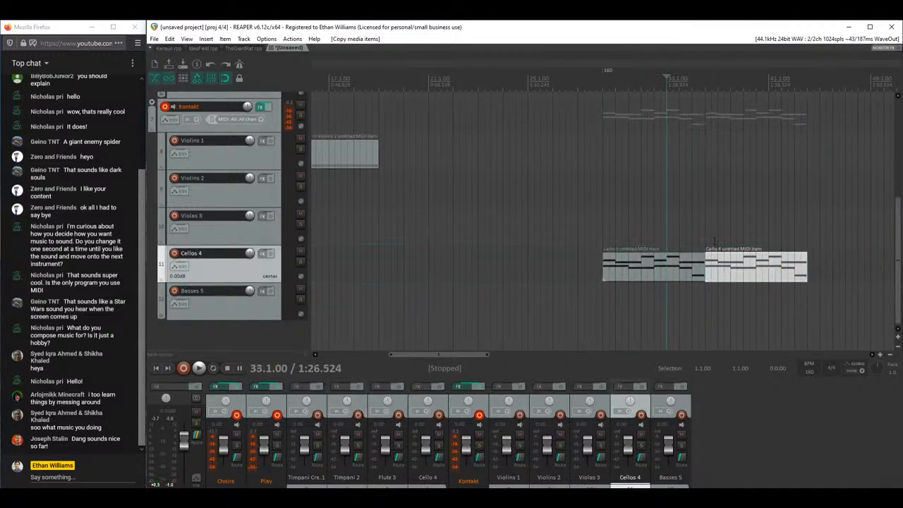
click(872, 238)
Step: Create an empty Violas 3 MIDI item from bar 36 to bar 44, open it and set its channel to Channel 3
scroll(900, 249, up, 1)
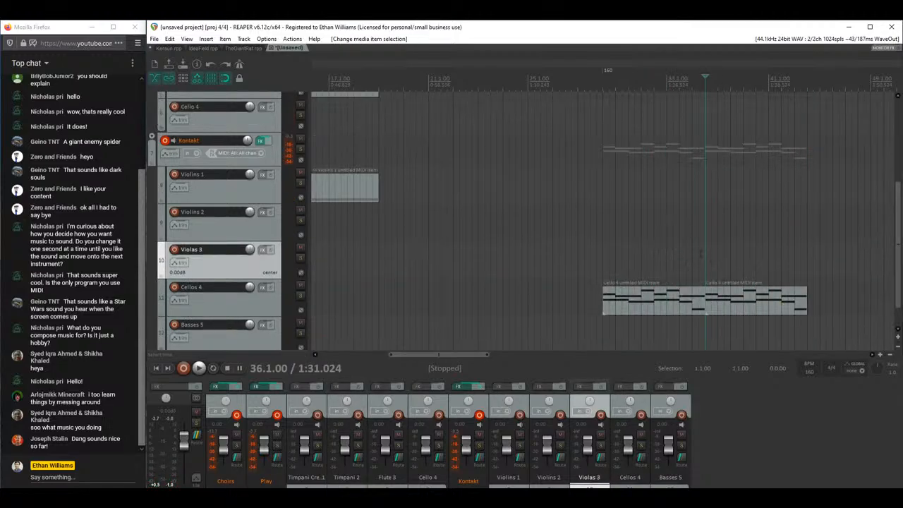
click(705, 231)
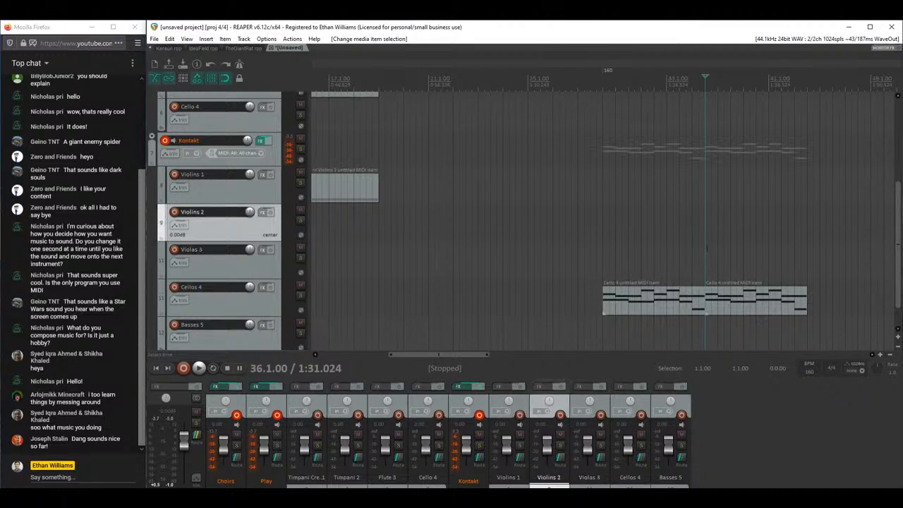
mouse_move(706, 249)
mouse_down()
mouse_move(706, 256)
mouse_move(798, 262)
mouse_up()
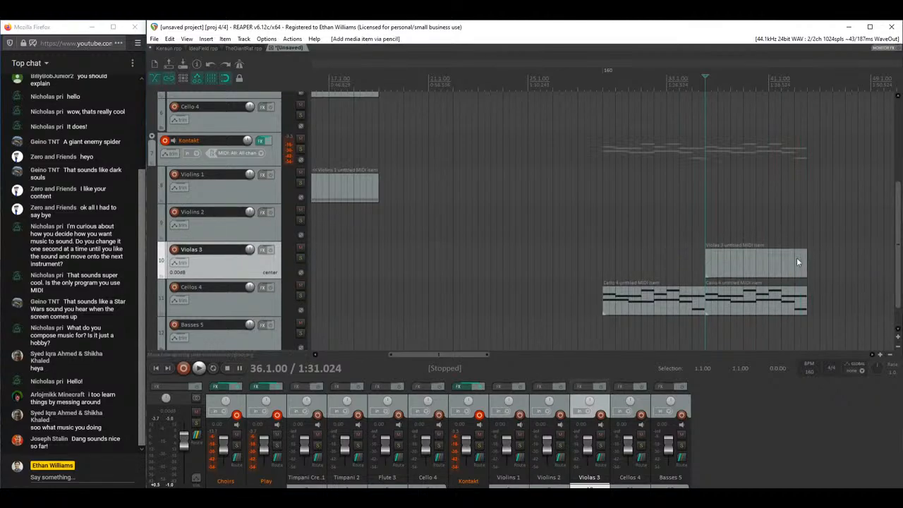
double_click(705, 261)
click(836, 487)
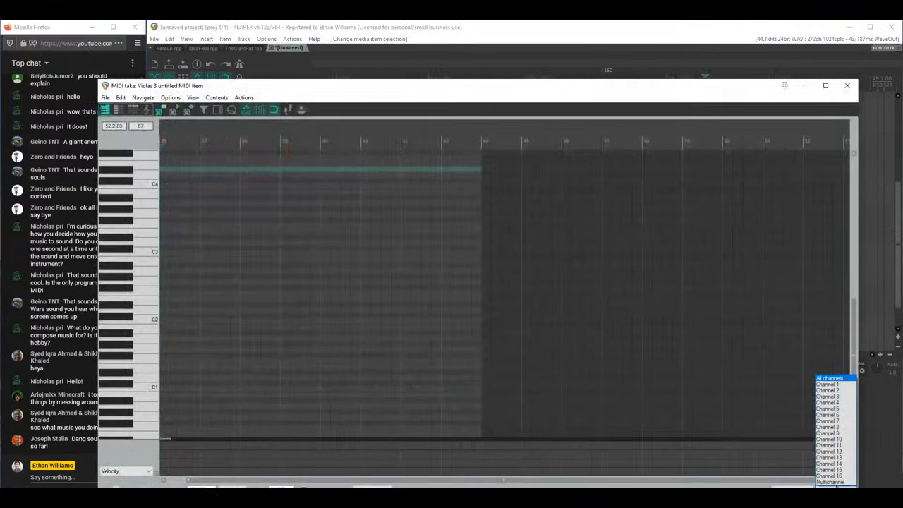
click(849, 403)
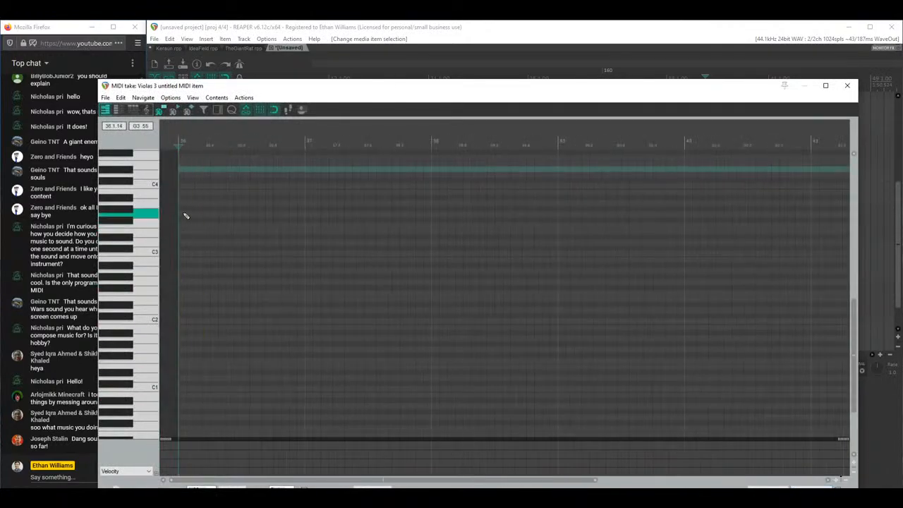
Step: Play from bar 36, close the Violas 3 editor and listen to the arrangement from bar 33
key(space)
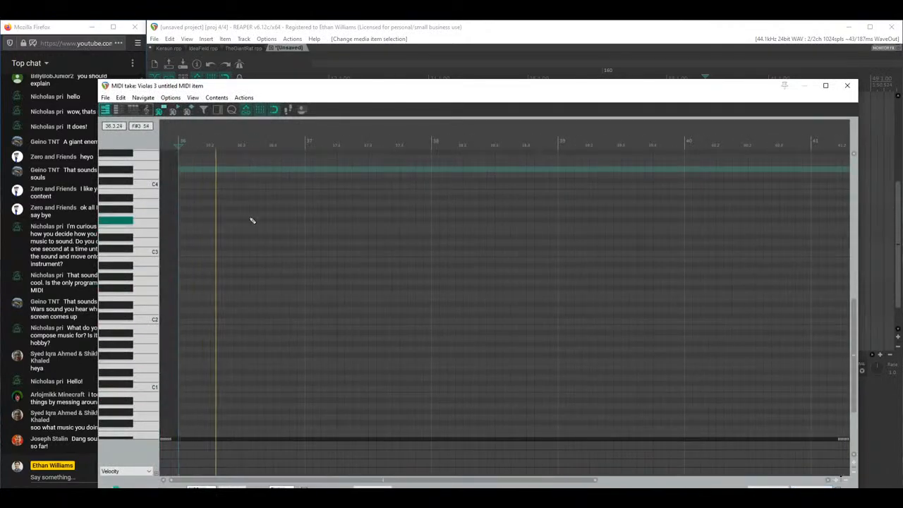
key(space)
click(847, 86)
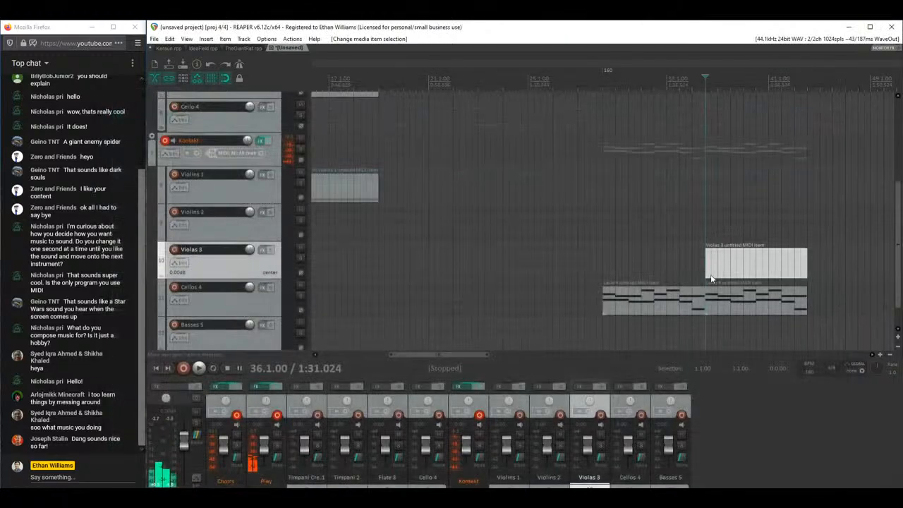
click(684, 259)
key(space)
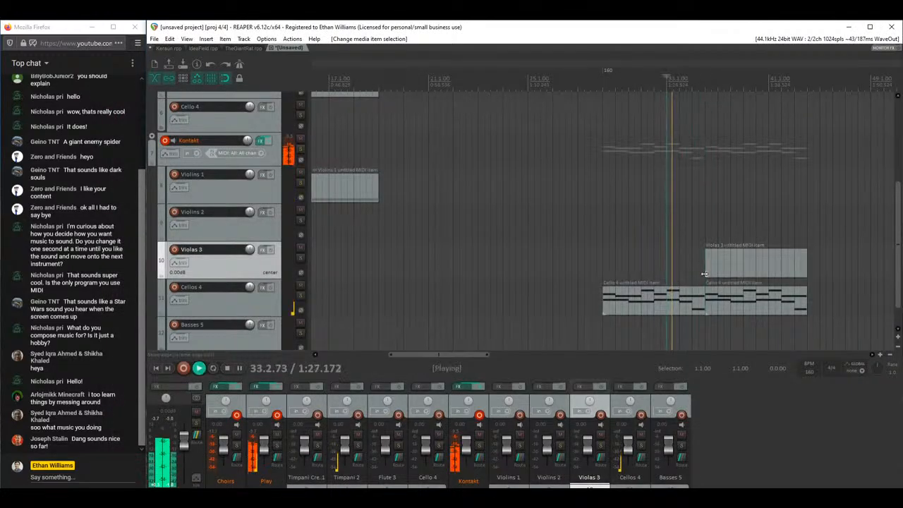
Step: In the Violas 3 item, enter G3 from bar 36 to beat 3 of bar 37, followed by one-beat D4 and D#4 notes
double_click(709, 272)
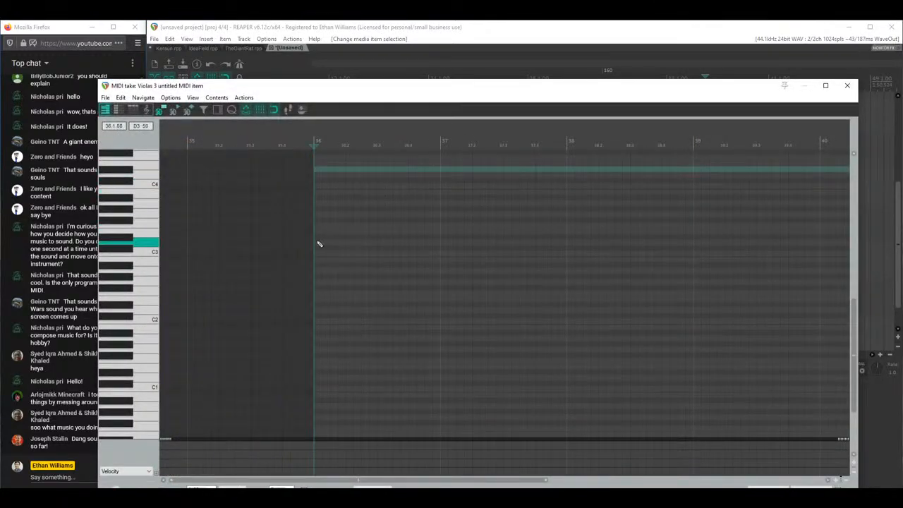
mouse_move(317, 245)
mouse_down()
mouse_move(353, 244)
mouse_move(385, 227)
mouse_move(381, 219)
mouse_up()
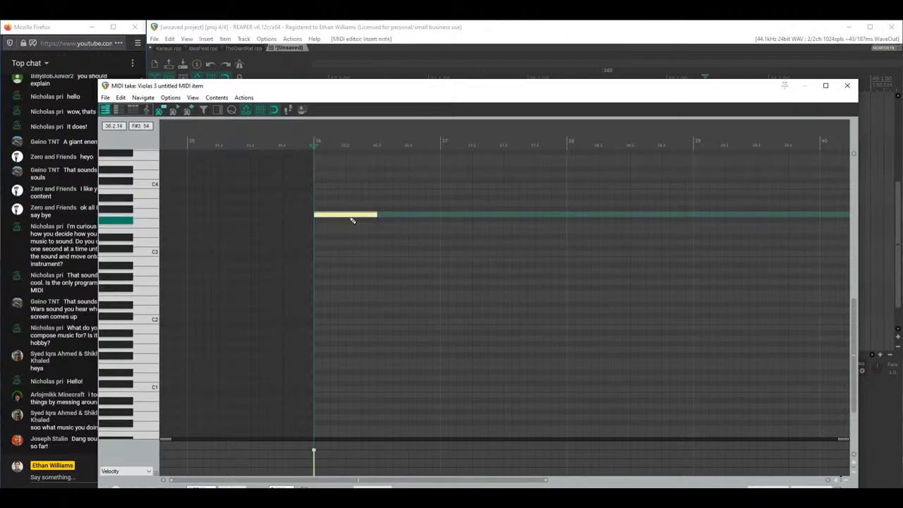
drag(407, 94, 468, 127)
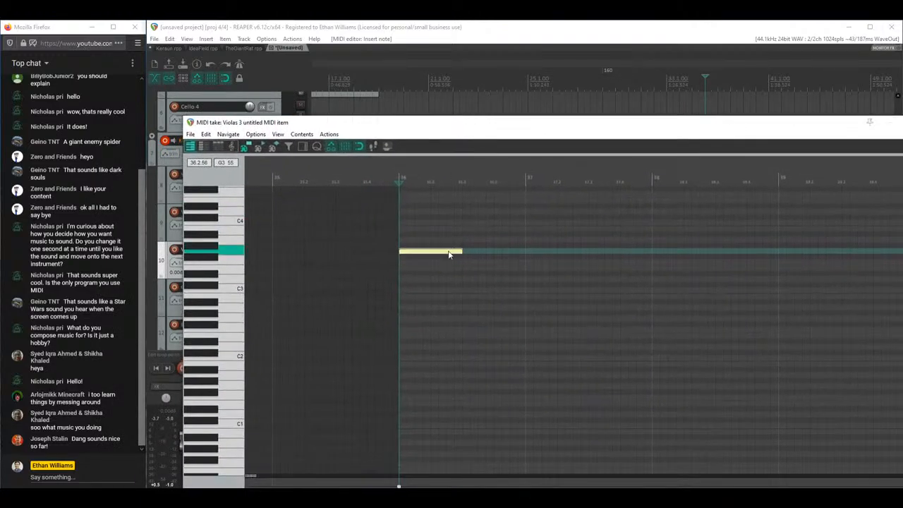
mouse_move(451, 254)
mouse_down()
mouse_move(591, 254)
mouse_move(624, 215)
mouse_move(643, 210)
mouse_up()
key(Delete)
key(space)
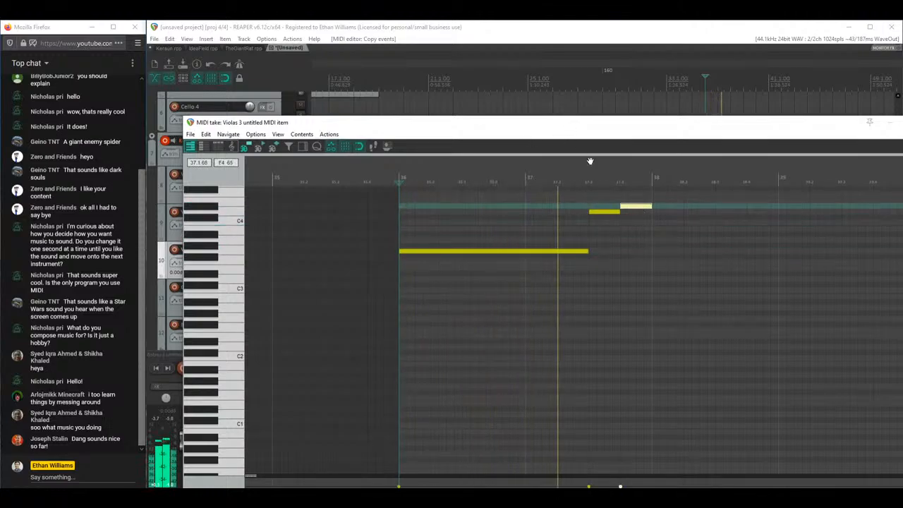
key(space)
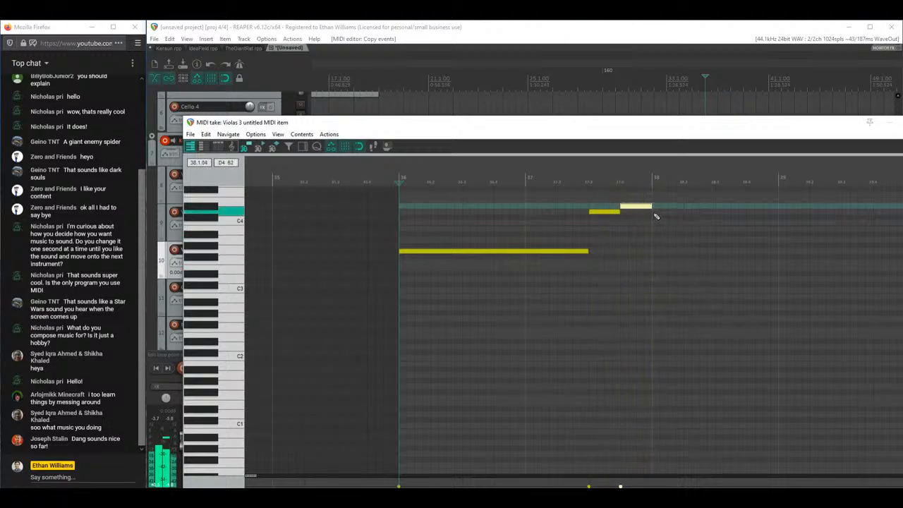
Step: Add a two-beat C4 at bar 38 followed by a one-beat A3, auditioning the melody in between
drag(653, 224, 718, 224)
key(space)
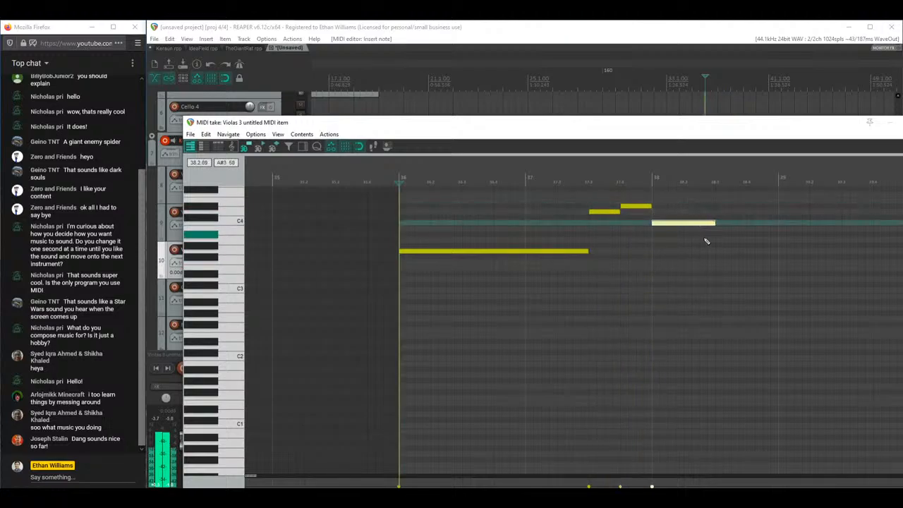
drag(605, 128, 540, 74)
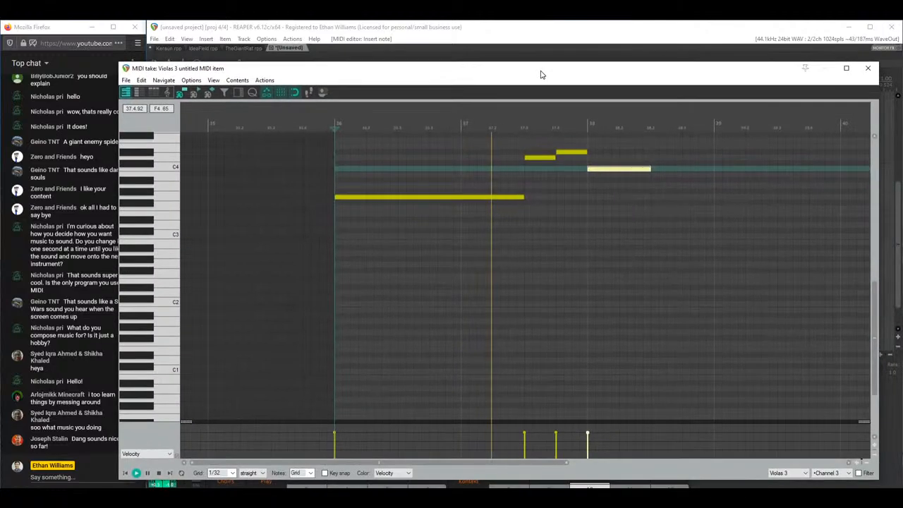
key(space)
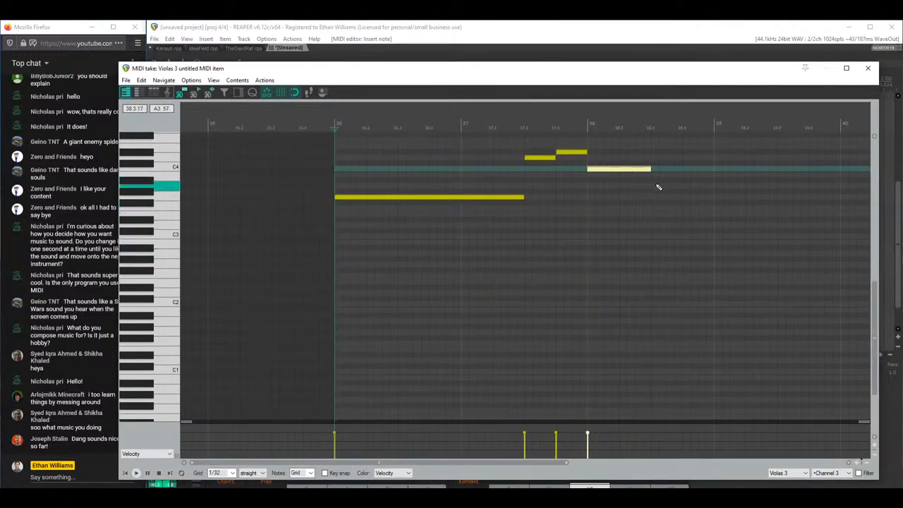
drag(656, 189, 690, 188)
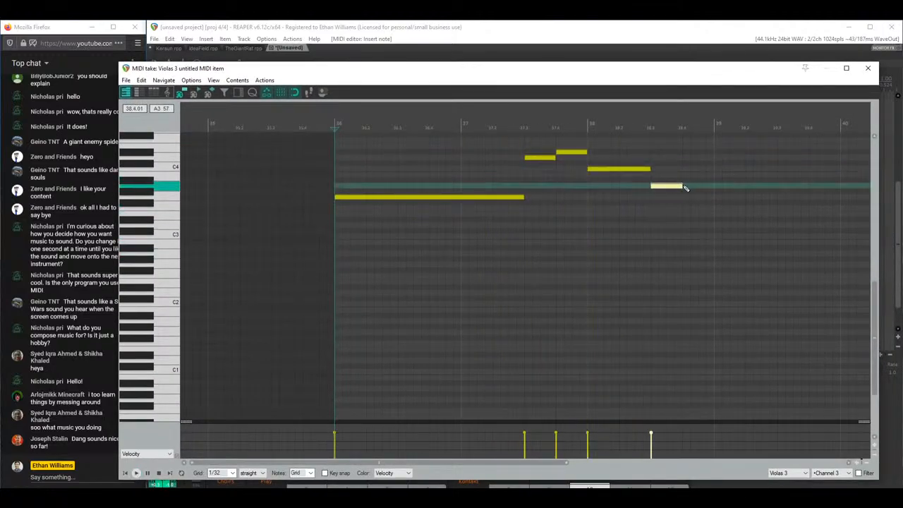
Step: Make bar 38's C4 and A3 one and a half beats each, and add a one-beat D3 and a bar-long F#3 at bar 39
key(space)
drag(575, 223, 503, 274)
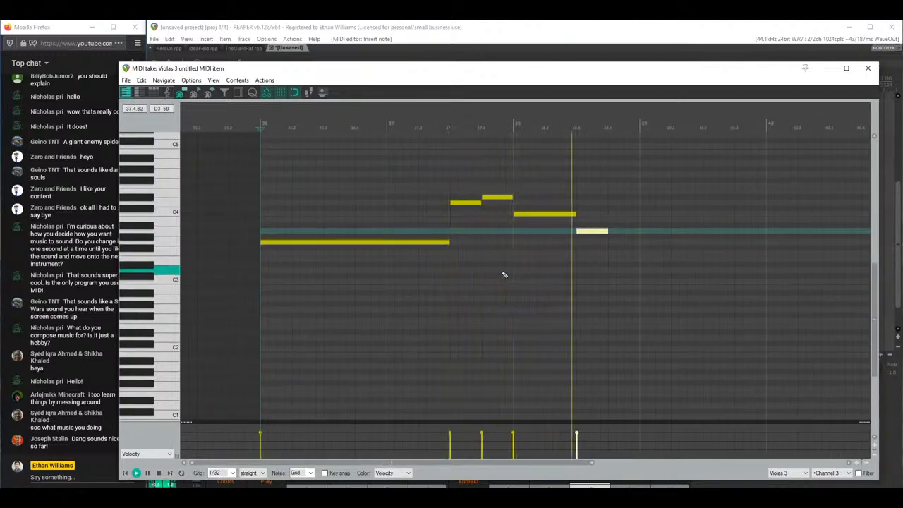
mouse_move(575, 214)
mouse_down()
mouse_move(558, 215)
mouse_move(572, 236)
mouse_move(606, 230)
mouse_move(644, 271)
mouse_move(683, 243)
mouse_move(703, 249)
mouse_up()
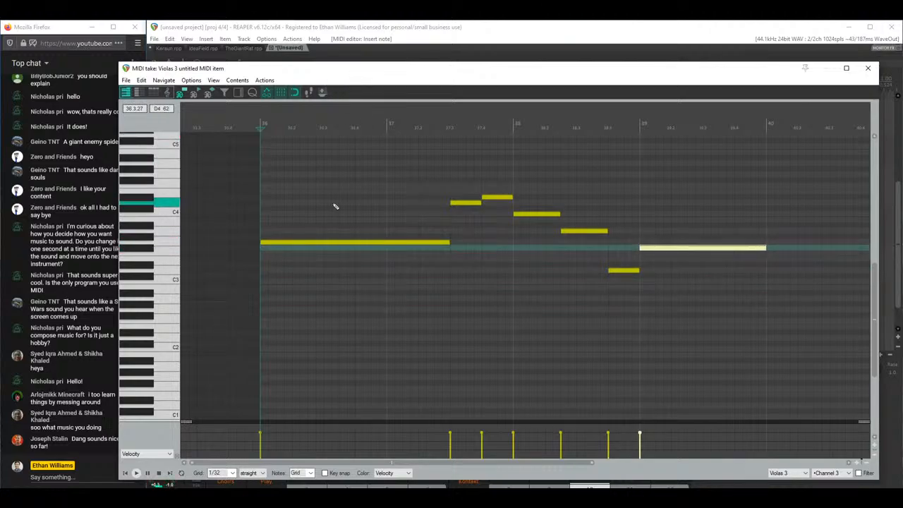
Step: Transpose all Violas 3 notes up one octave and play the melody from bar 36
scroll(333, 205, up, 3)
key(ctrl+a)
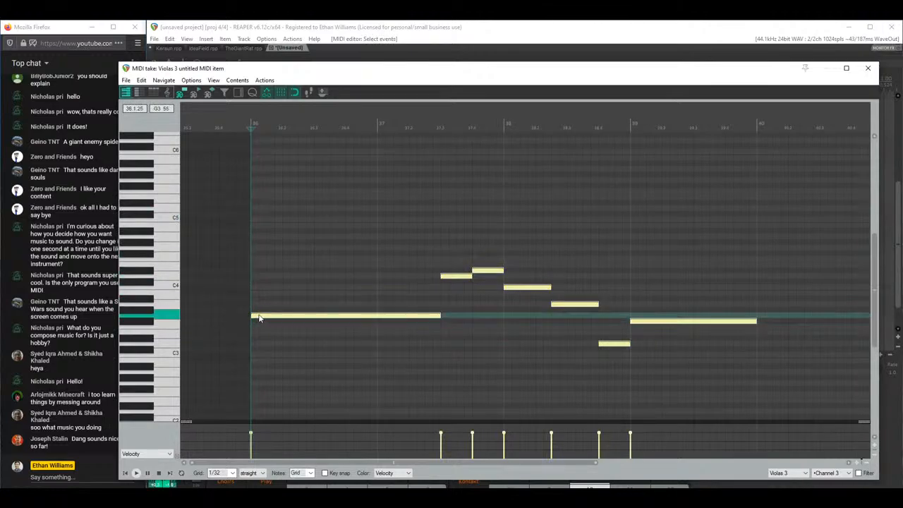
drag(261, 318, 258, 249)
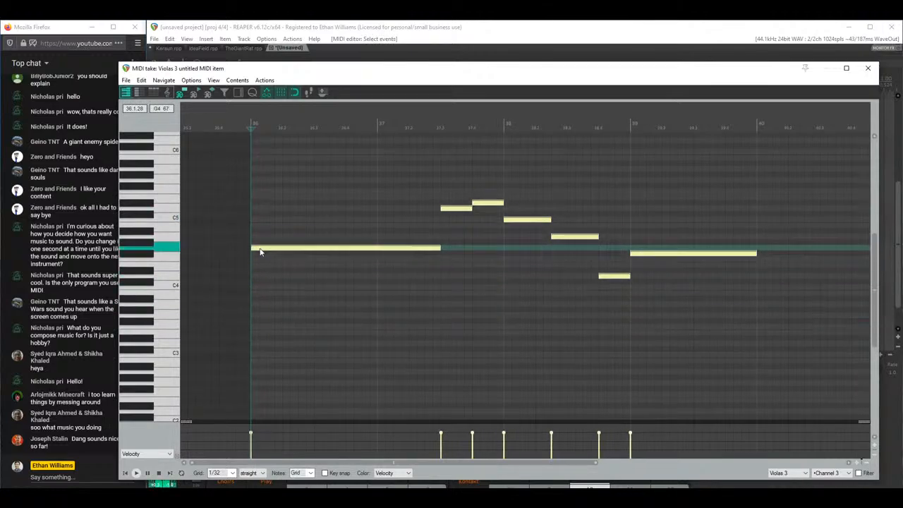
key(space)
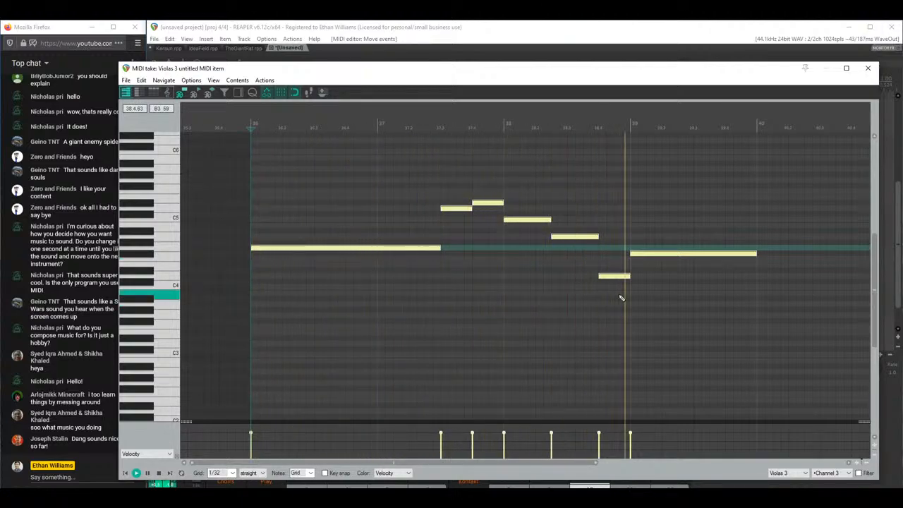
Step: Stop playback and delete the long G4 note that starts at bar 36 in the Violas 3 item
key(space)
click(755, 252)
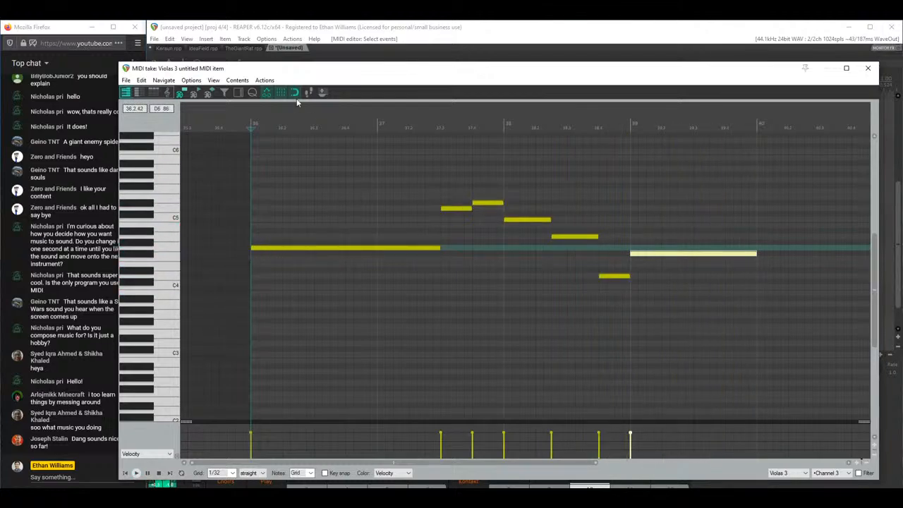
drag(298, 71, 403, 393)
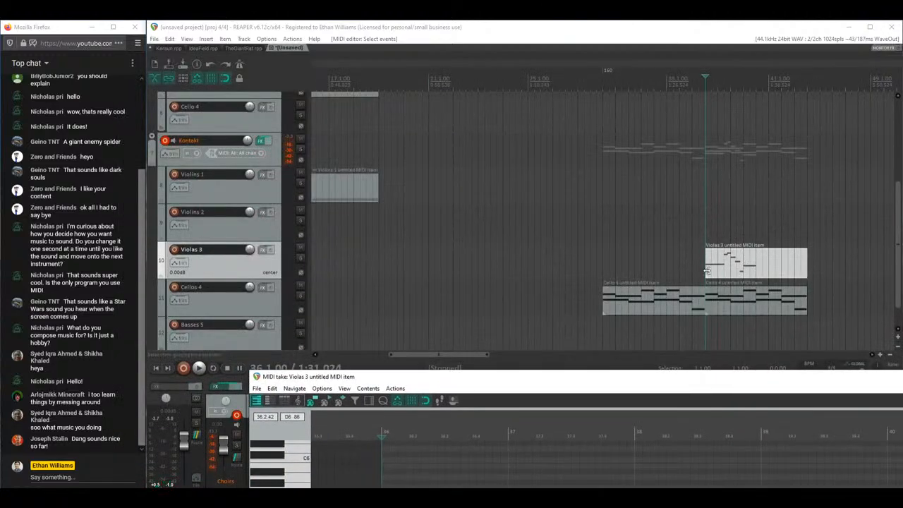
drag(394, 379, 302, 66)
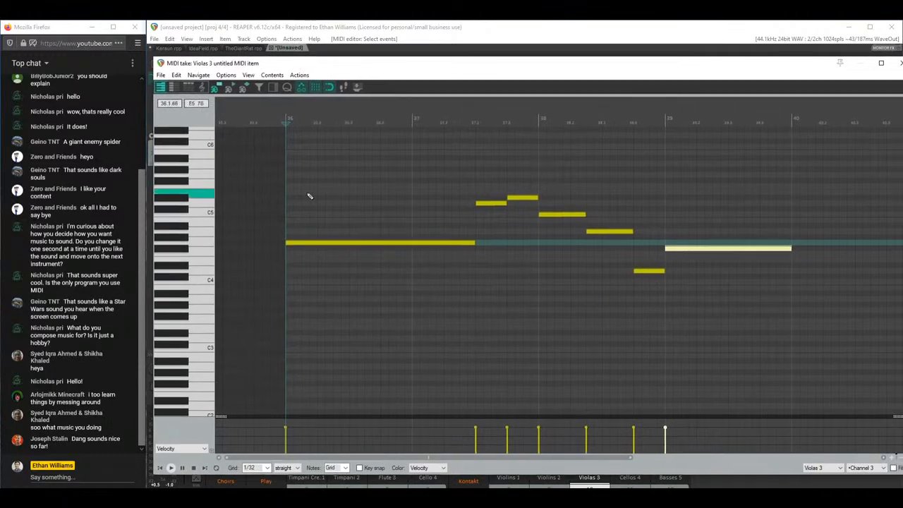
drag(287, 241, 349, 242)
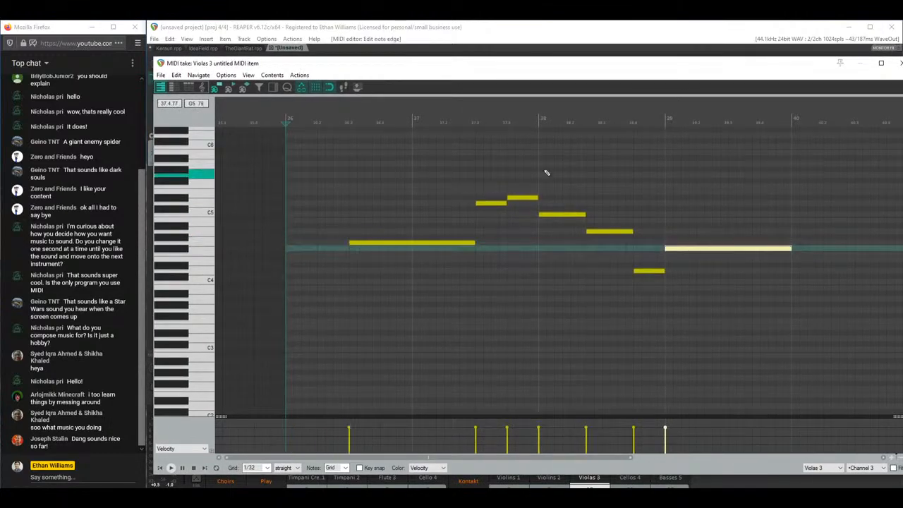
double_click(349, 242)
Step: Redraw the remaining viola notes' velocities as a gentle dip, lowest at 72 on the A4 in bar 38
key(space)
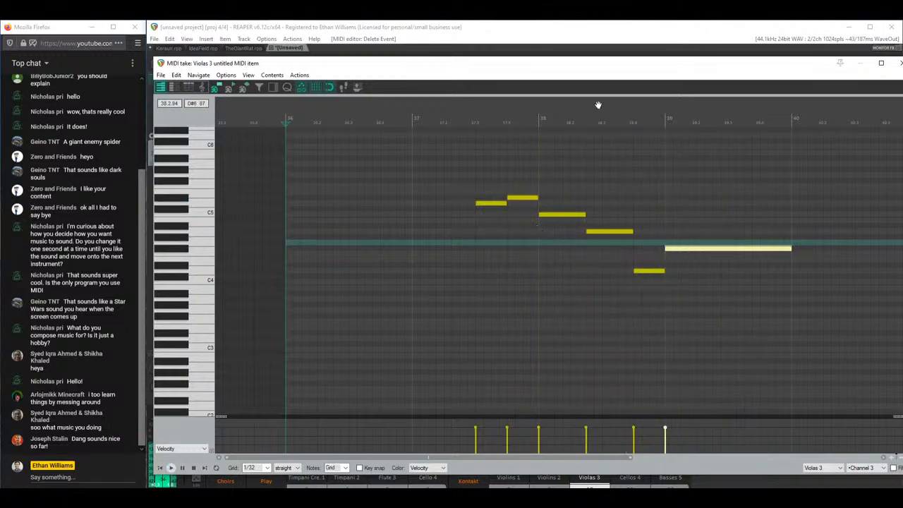
drag(519, 69, 471, 97)
drag(409, 194, 597, 465)
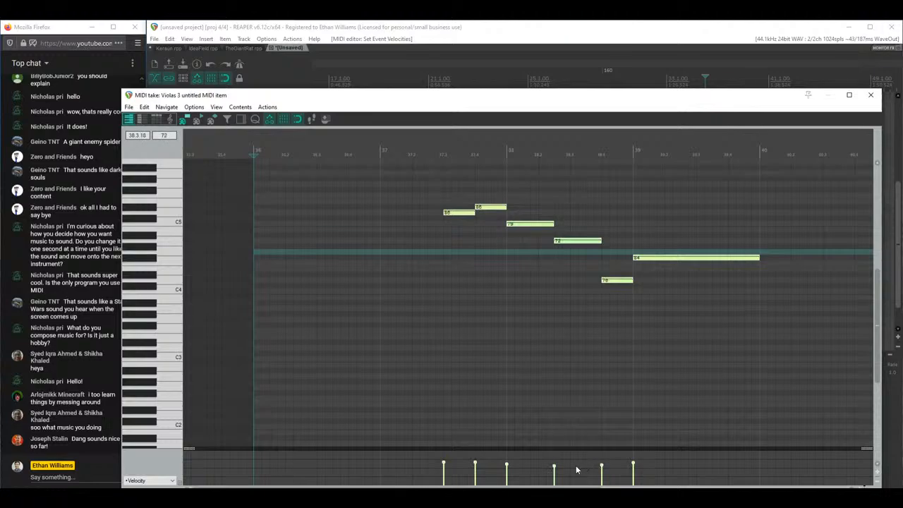
Step: Inspect the CSS Violas instrument in the Kontakt folder track, then bring the Violas 3 notes back up for editing
drag(413, 99, 619, 144)
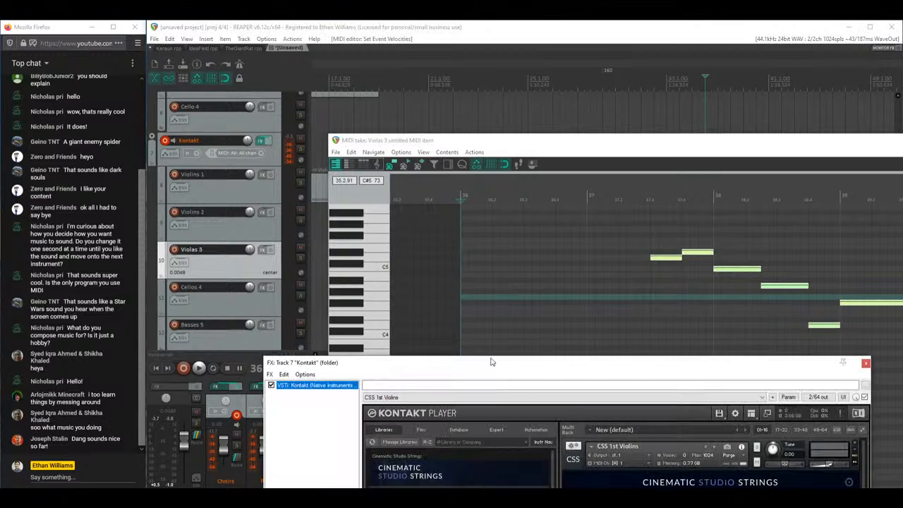
drag(491, 361, 406, 91)
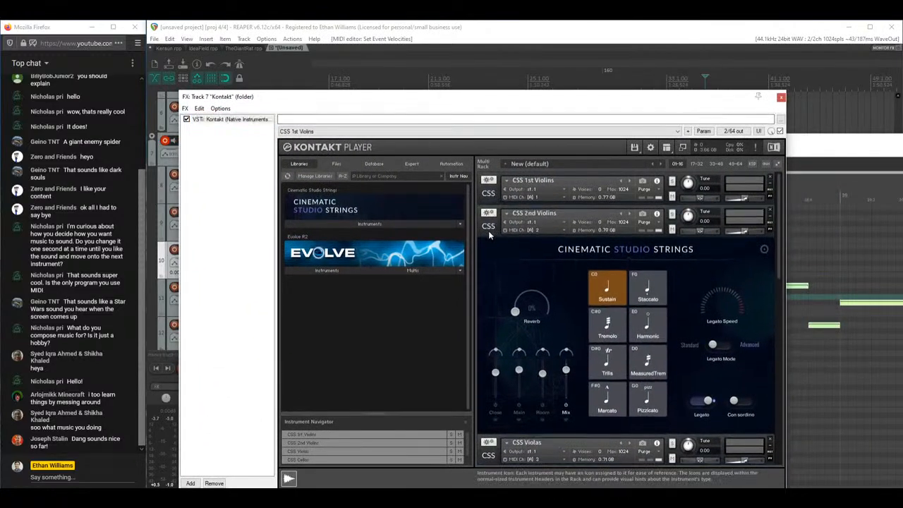
click(488, 230)
scroll(492, 265, down, 2)
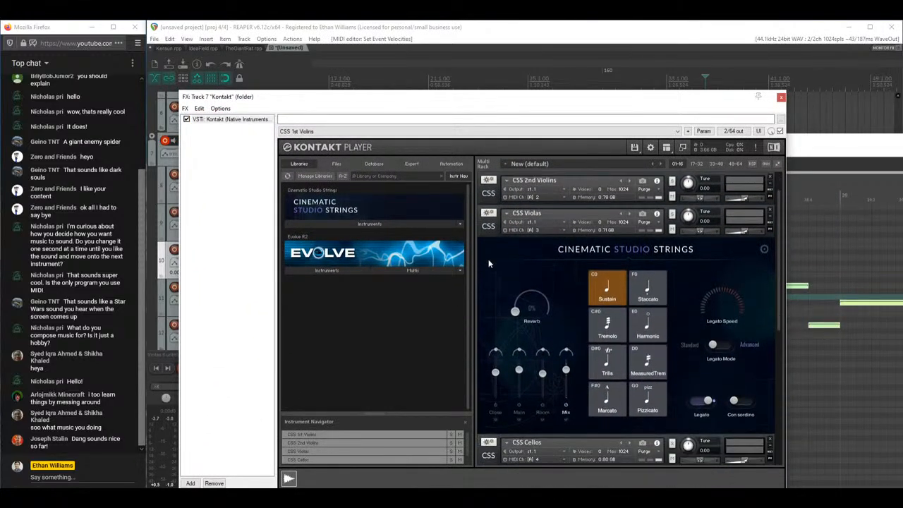
drag(494, 96, 417, 61)
double_click(734, 148)
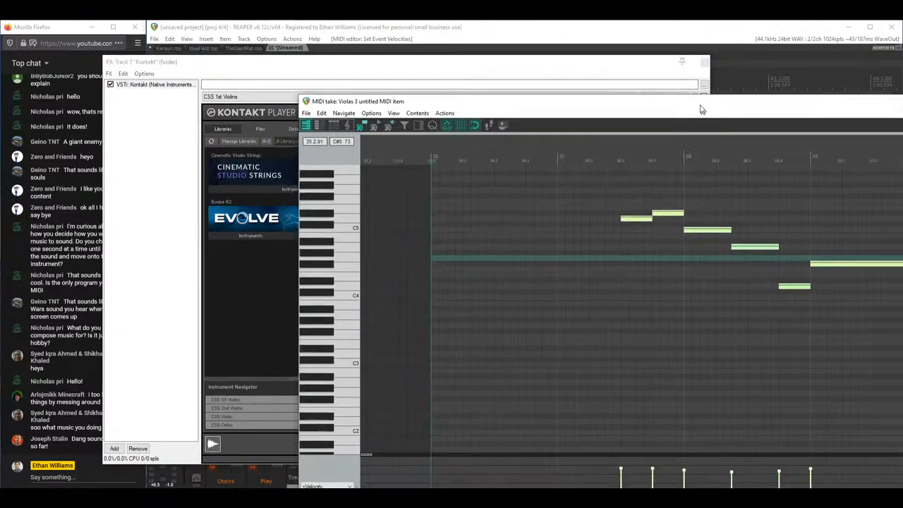
Step: Add controller lanes for 01 Mod Wheel MSB and 02 Breath MSB above the velocity lane, with Mod Wheel uppermost
click(308, 439)
click(272, 395)
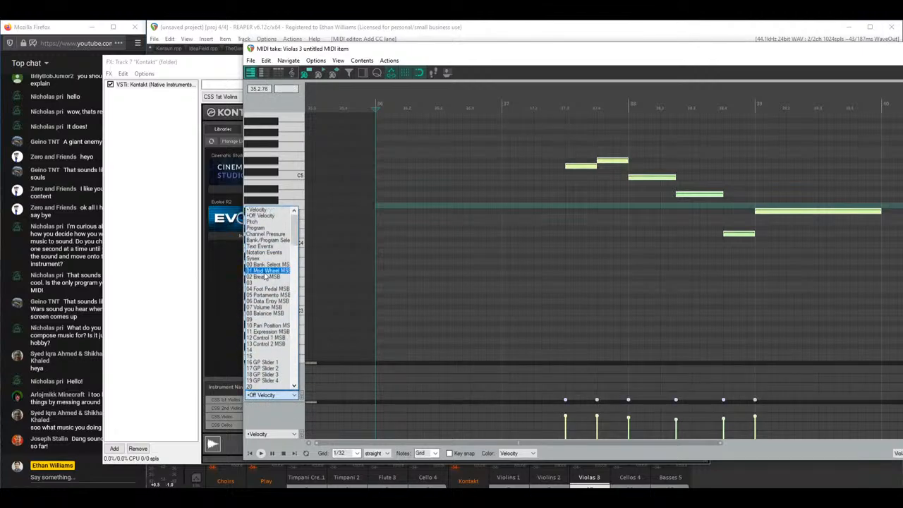
click(272, 265)
click(302, 401)
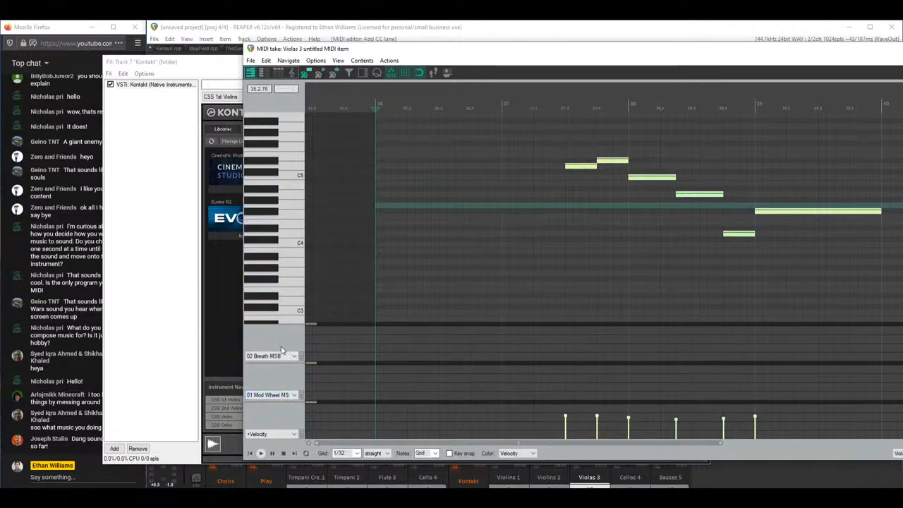
click(277, 355)
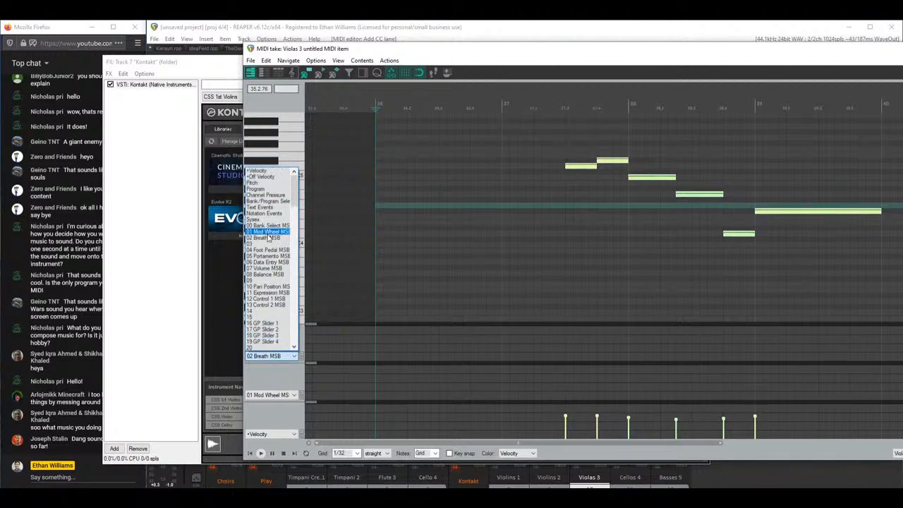
click(269, 238)
click(272, 395)
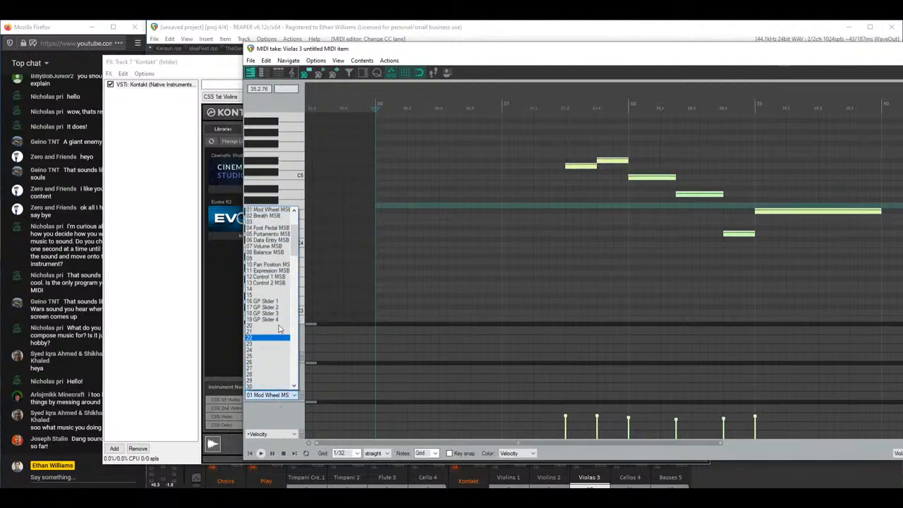
click(271, 216)
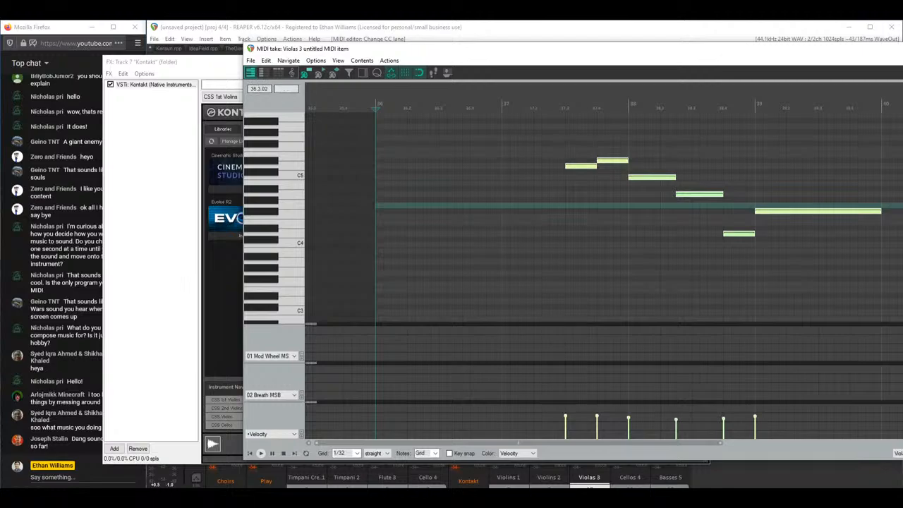
Step: Draw a swelling controller curve from beat 3 of bar 37 to bar 40 and move it from the Mod Wheel lane to Breath
mouse_move(566, 343)
mouse_down()
mouse_move(637, 331)
mouse_move(737, 344)
mouse_move(805, 330)
mouse_up()
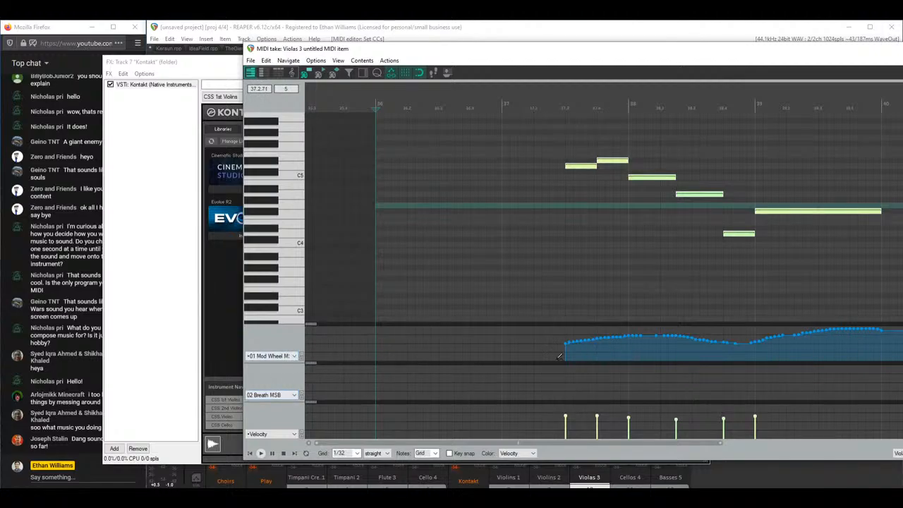
key(ctrl+x)
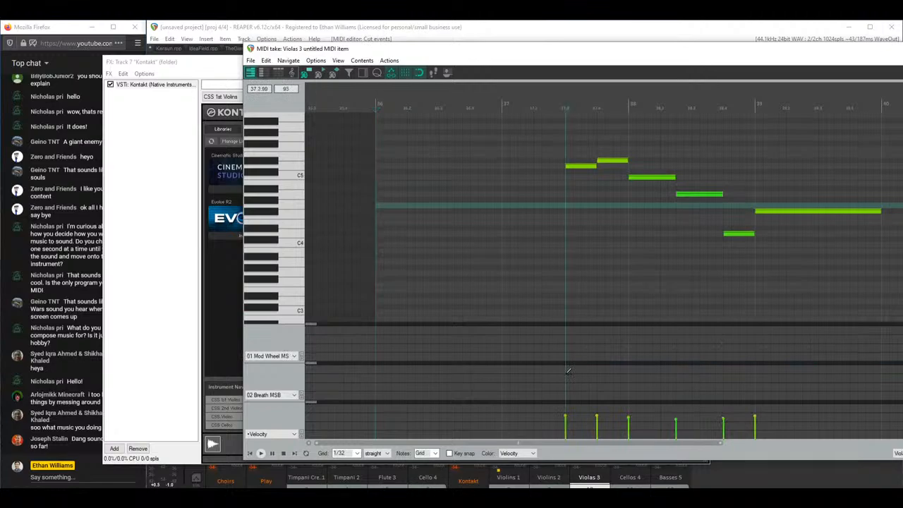
key(ctrl+v)
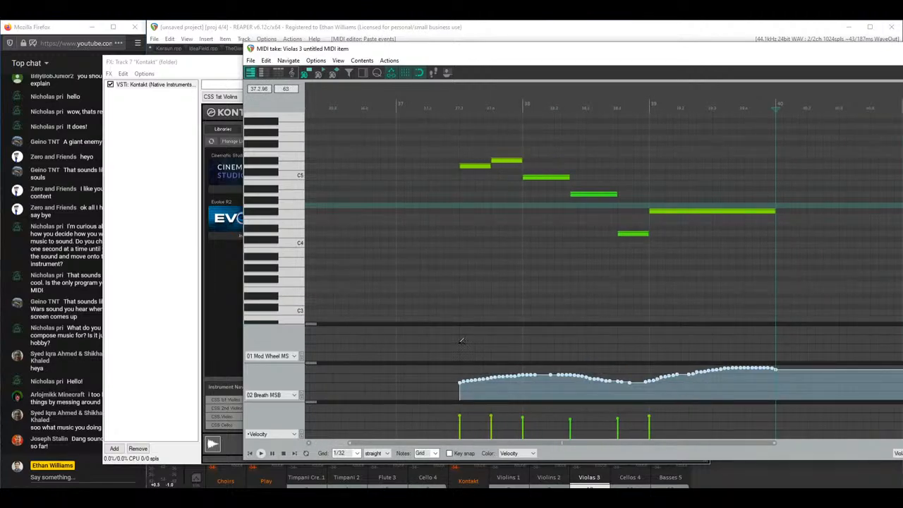
Step: Draw a Mod Wheel curve that rises, dips before bar 39 and swells again until bar 40, then audition the phrase
mouse_move(456, 343)
mouse_down()
mouse_move(548, 327)
mouse_move(541, 328)
mouse_up()
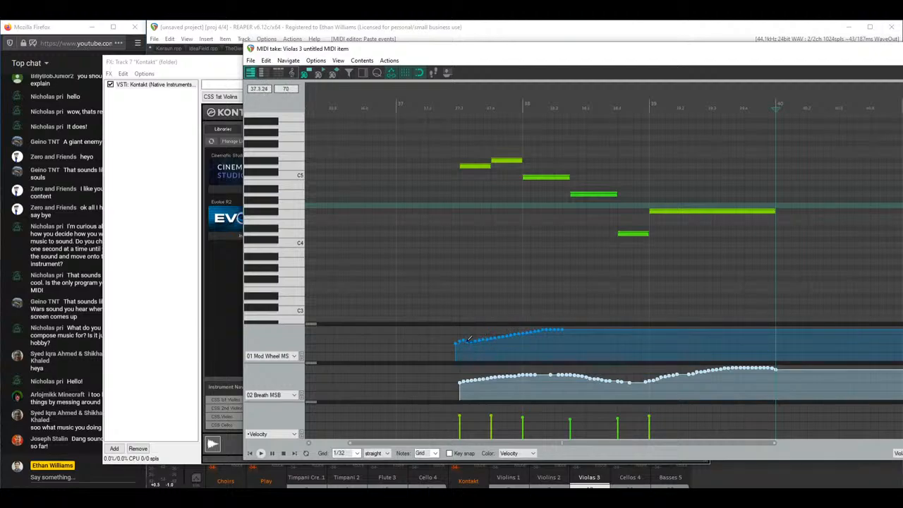
drag(473, 340, 570, 327)
drag(626, 327, 718, 327)
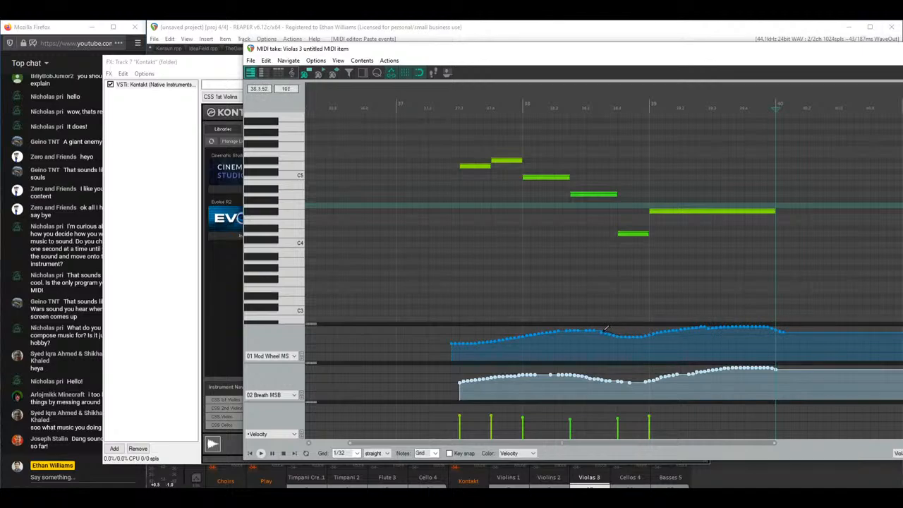
click(417, 292)
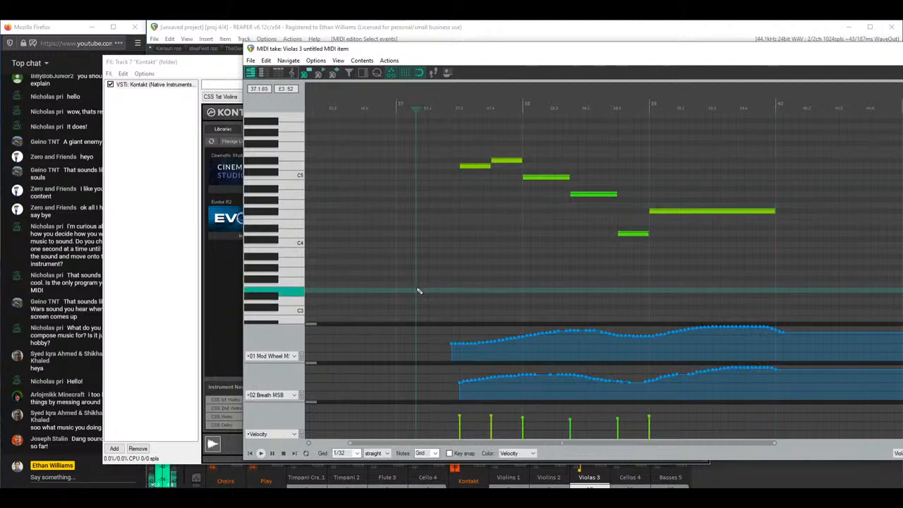
key(space)
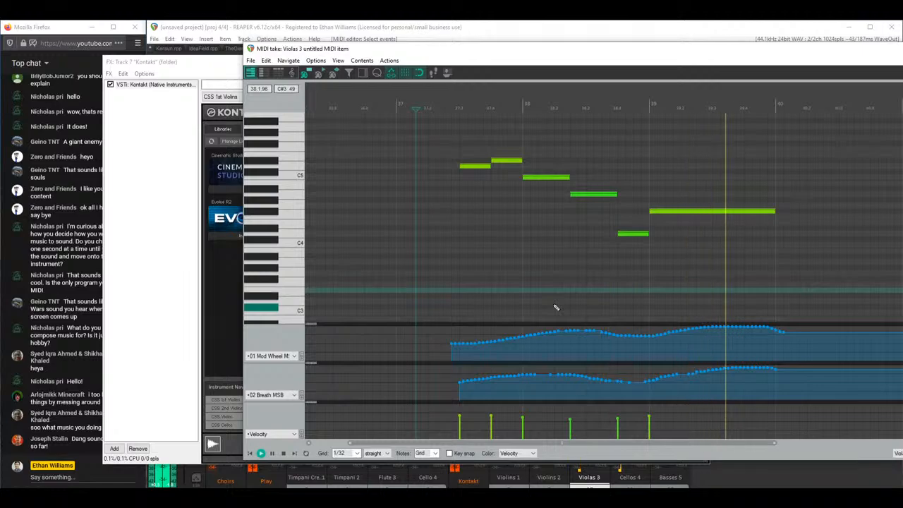
key(space)
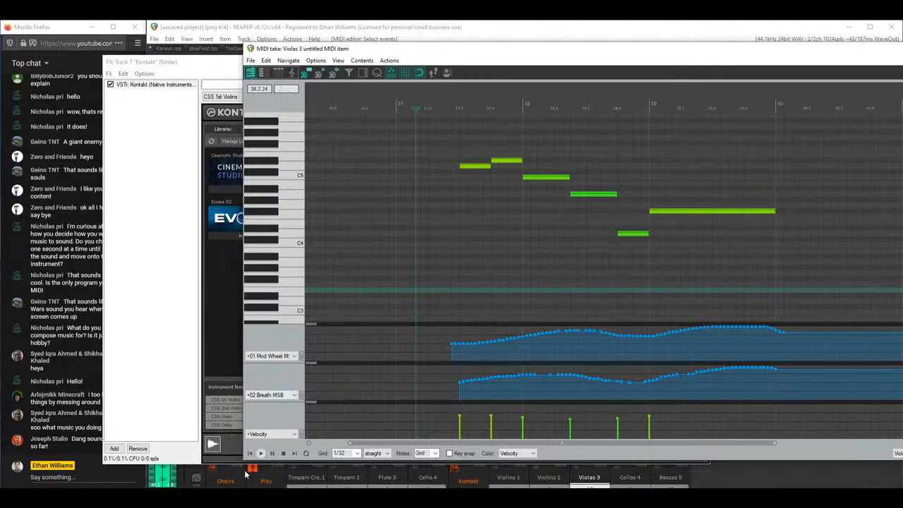
Step: While auditioning, extend the ends of the D#5 and C5 notes by about a quarter beat to overlap the following notes
key(space)
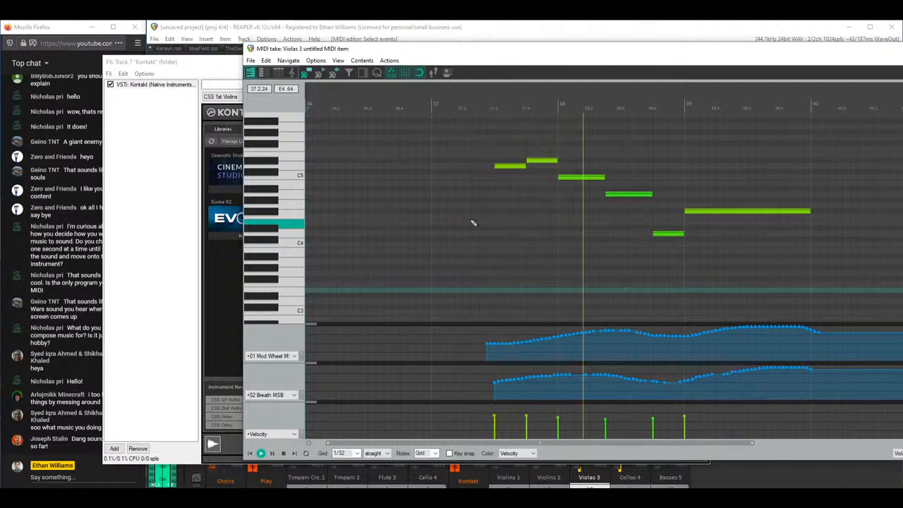
drag(555, 161, 565, 160)
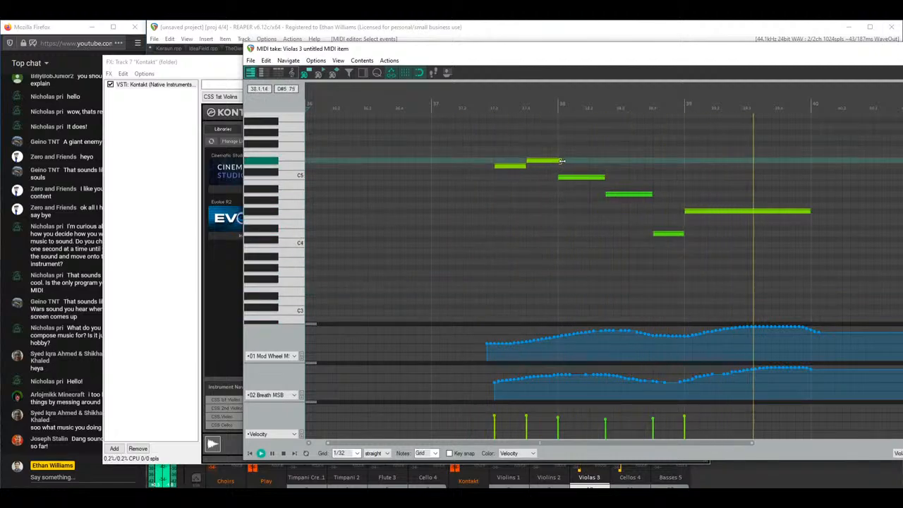
click(464, 146)
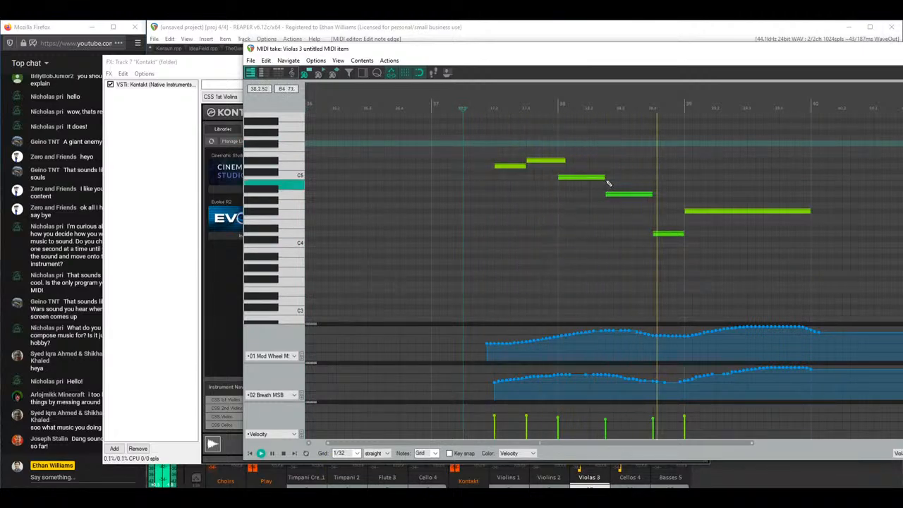
drag(604, 177, 611, 177)
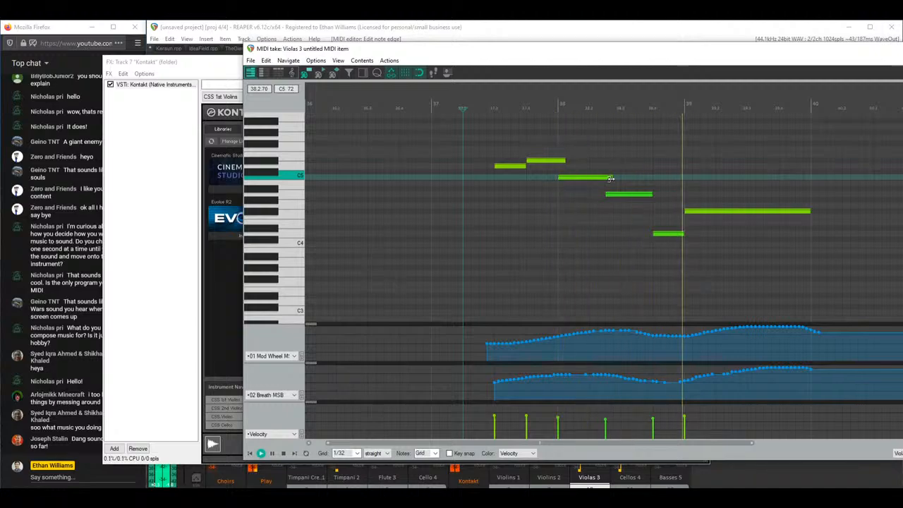
key(space)
Step: Extend the ends of the D5, A4 and D4 notes by about a quarter beat to overlap their successors, auditioning the result
scroll(505, 184, right, 3)
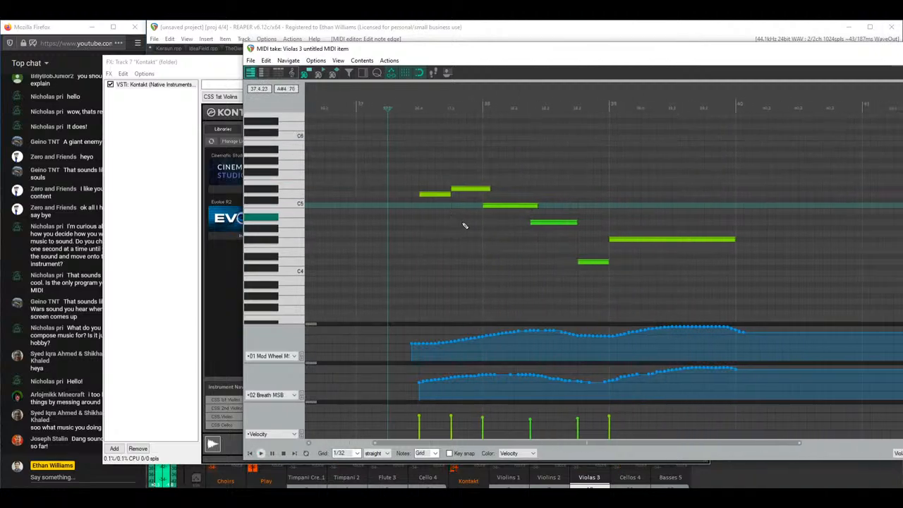
scroll(465, 212, up, 3)
scroll(371, 209, up, 2)
drag(372, 209, 388, 206)
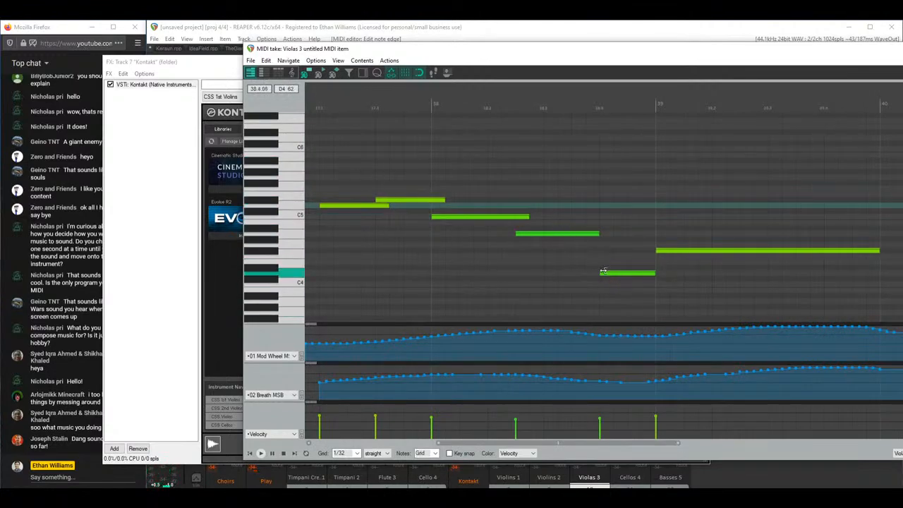
key(space)
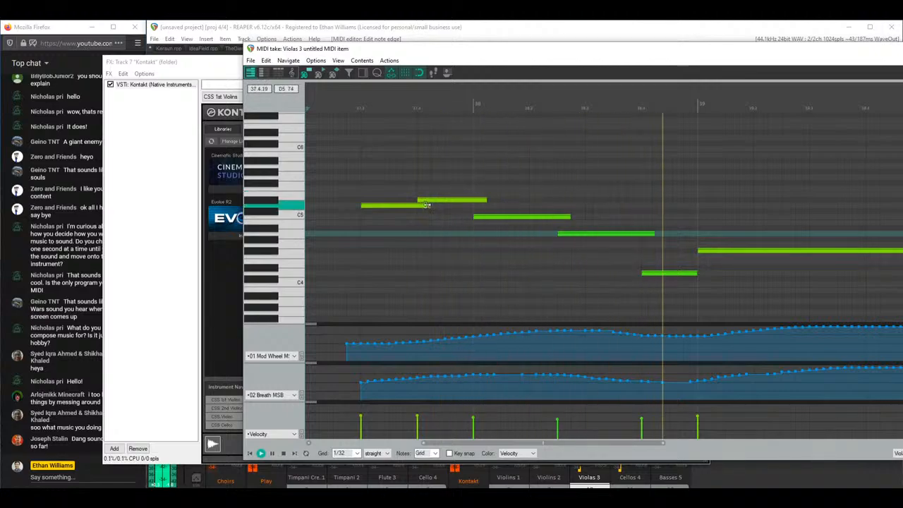
drag(695, 271, 711, 273)
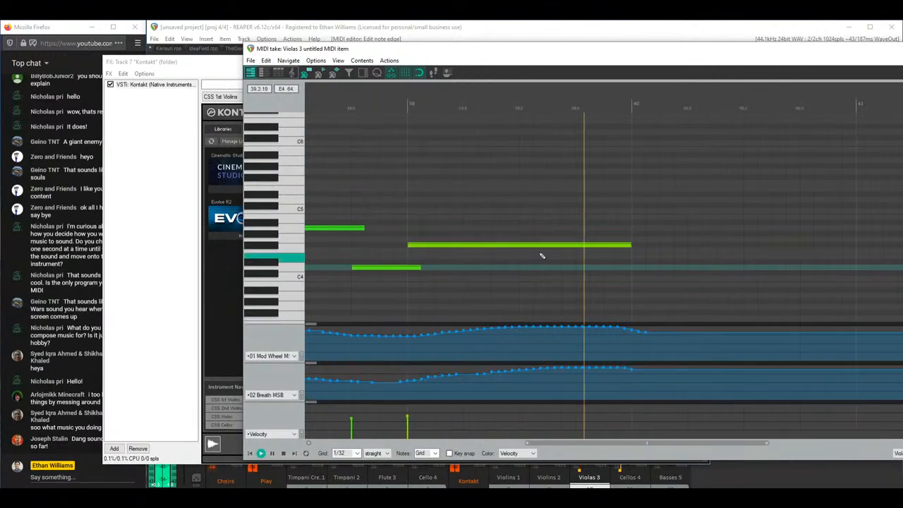
key(space)
Step: Close the Violas 3 MIDI editor and the Kontakt window, and select the Basses 5 track at bar 28
drag(785, 61, 751, 156)
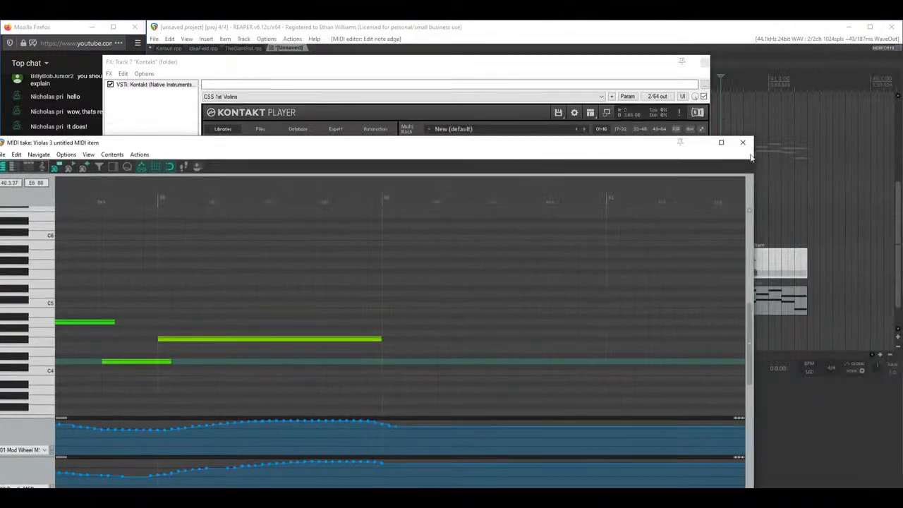
click(749, 144)
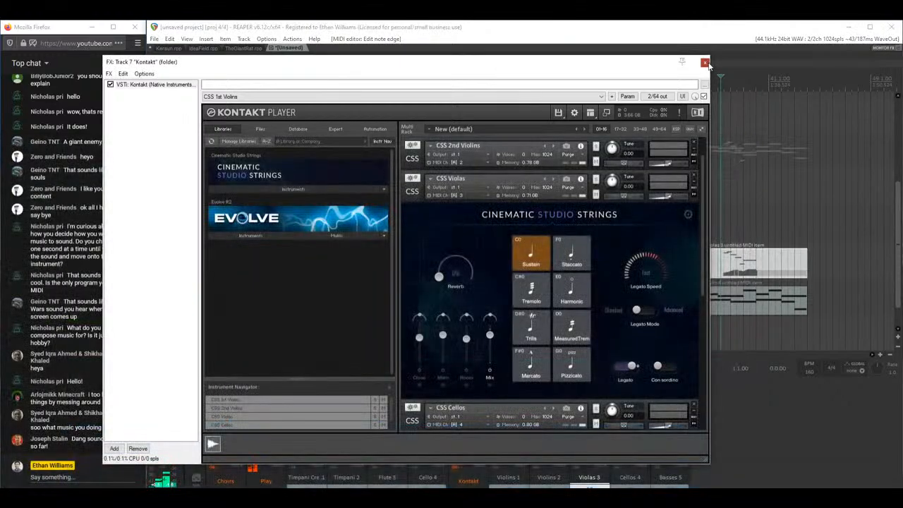
click(705, 62)
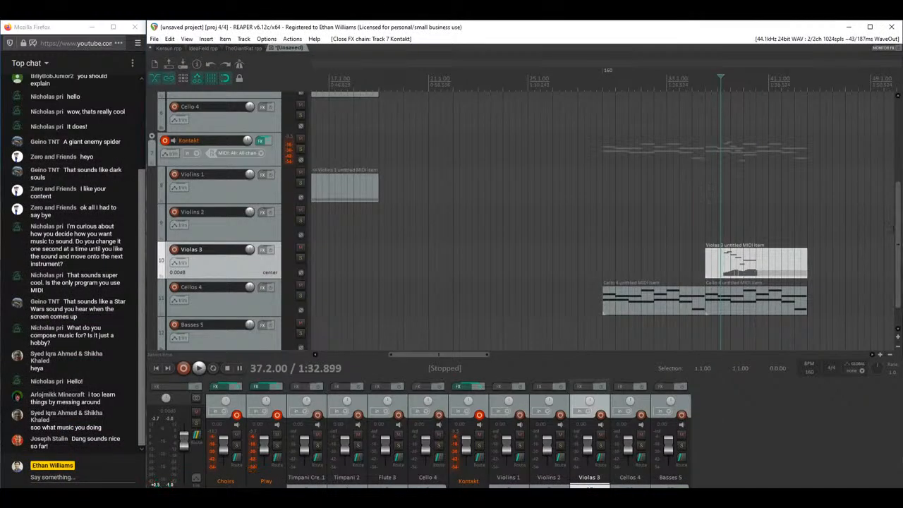
scroll(897, 233, down, 1)
click(603, 286)
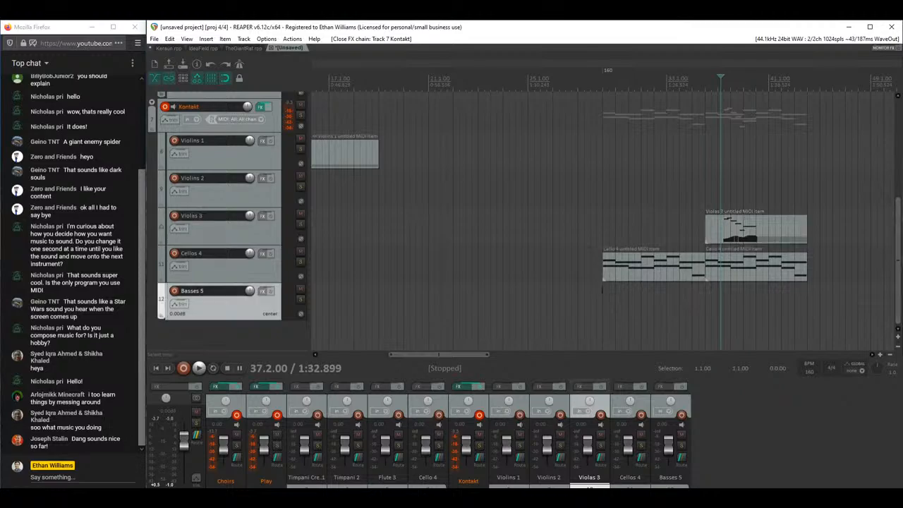
Step: Create a MIDI item on the Basses 5 track from bar 36 to bar 44 and open it for note entry on Channel 5
drag(716, 299, 810, 301)
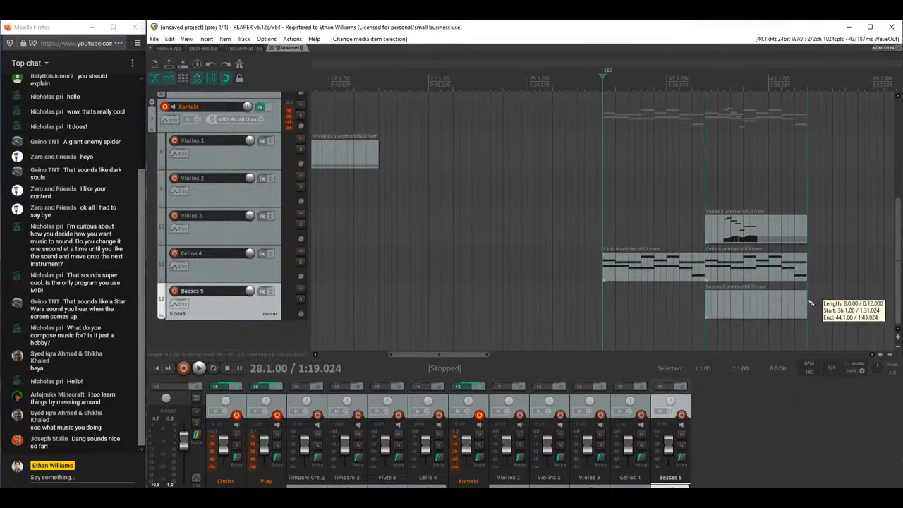
double_click(751, 302)
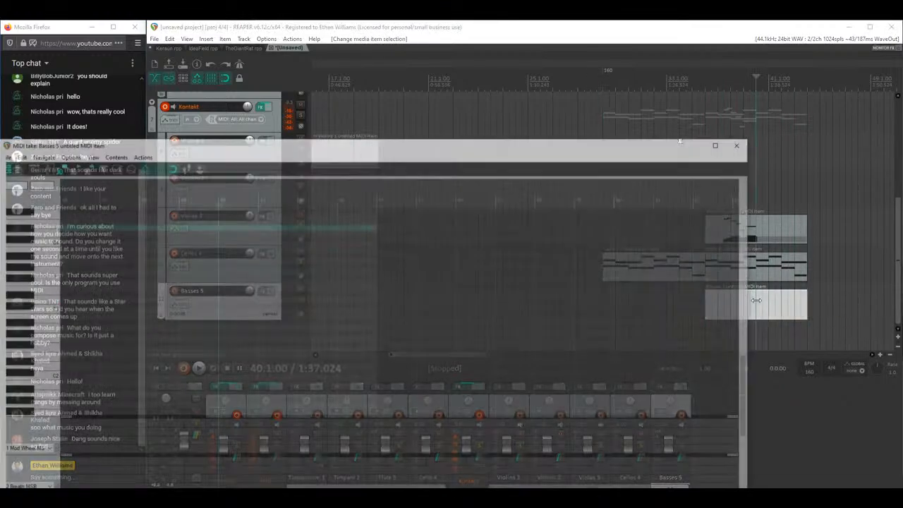
drag(359, 143, 439, 59)
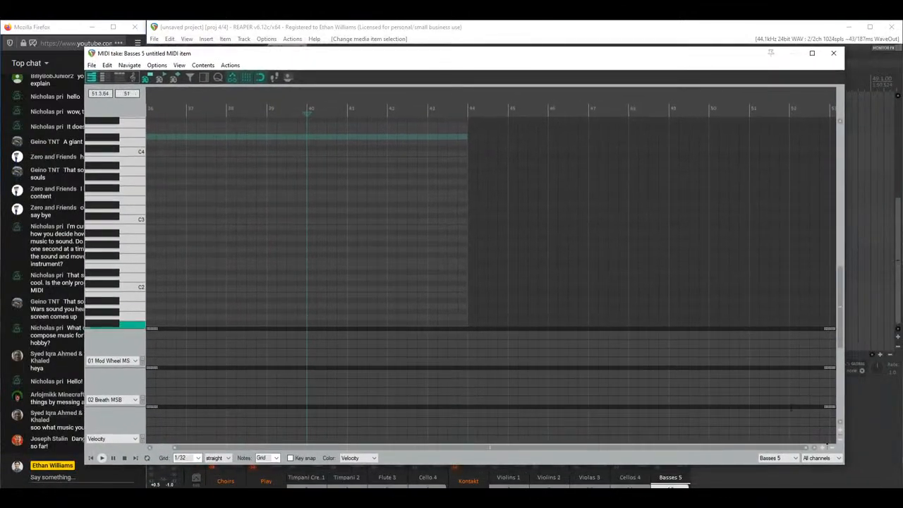
click(818, 458)
click(823, 377)
Step: Draw a sustained G2 note from bar 40 to bar 42 in the Basses 5 item
scroll(391, 242, up, 3)
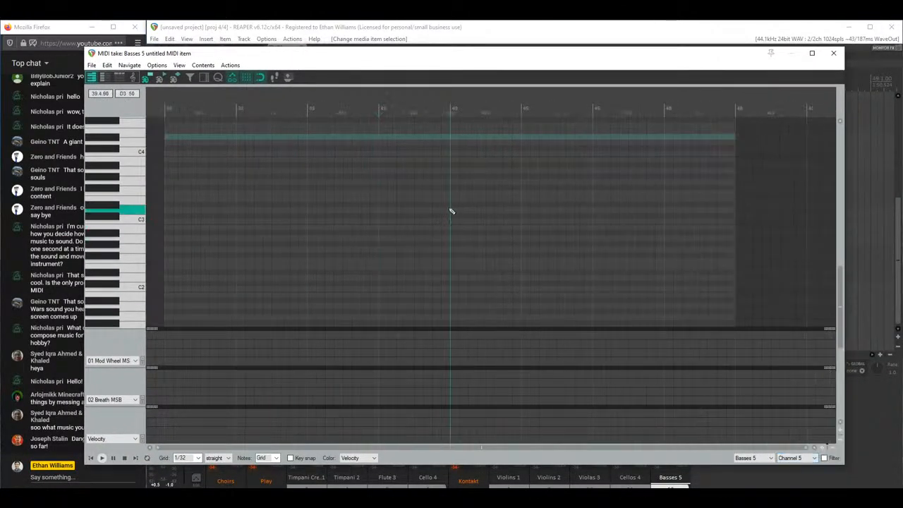
drag(450, 210, 489, 211)
mouse_move(560, 213)
mouse_down()
mouse_move(722, 252)
mouse_move(654, 251)
mouse_up()
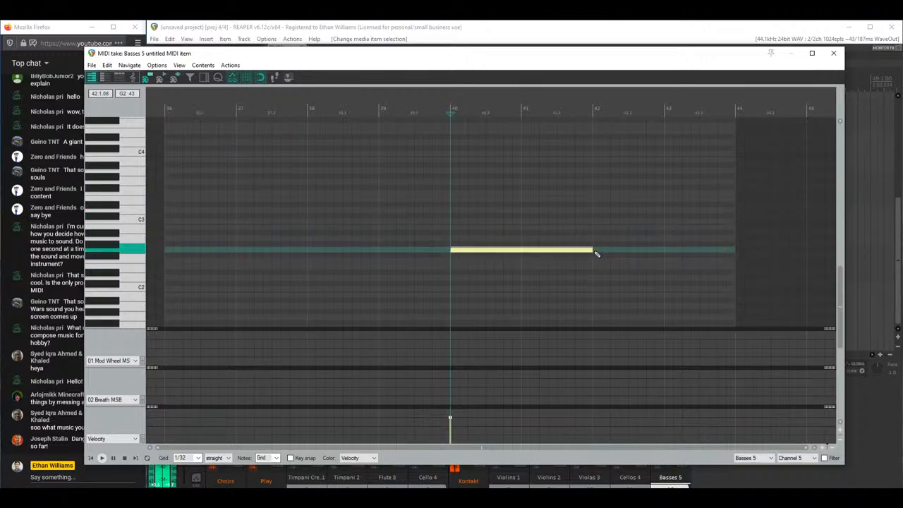
drag(596, 254, 596, 253)
Step: Move the MIDI editor clear of the arrangement and audition the section from bar 36
drag(534, 58, 603, 405)
click(621, 191)
key(space)
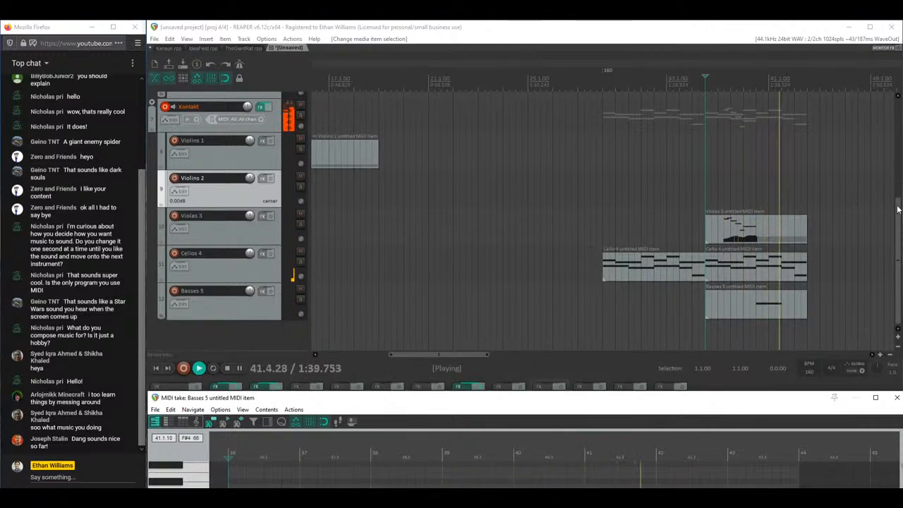
Step: Open the Timpani 2 MIDI item and vary the velocities of the notes from bar 36 onward between about 103 and 112
key(space)
scroll(898, 226, up, 3)
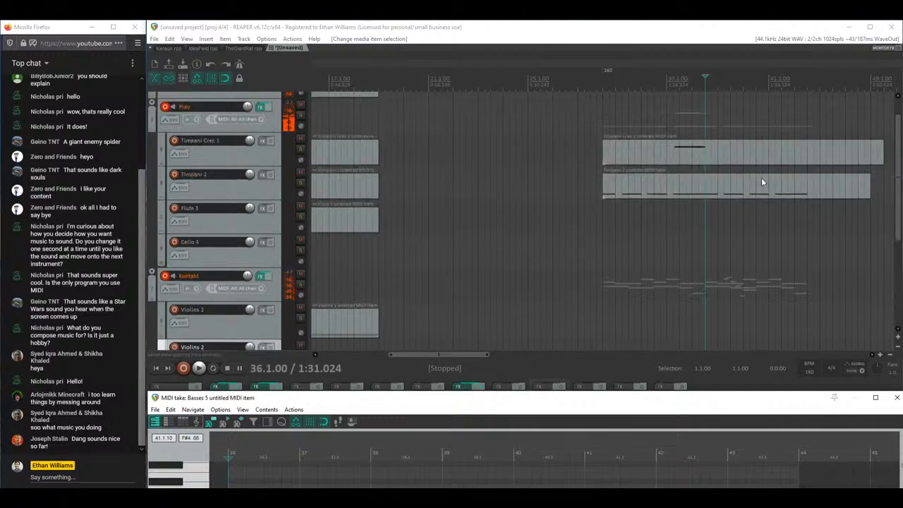
double_click(711, 187)
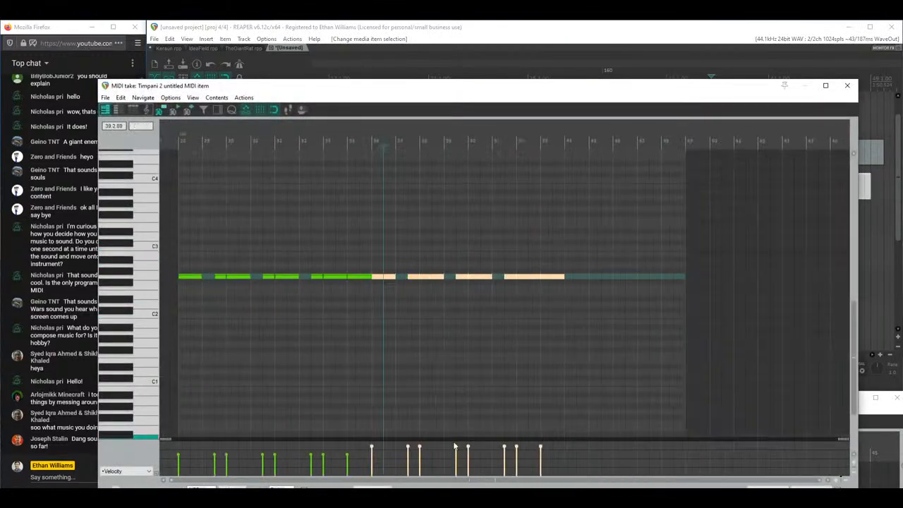
mouse_move(385, 447)
mouse_down()
mouse_move(375, 449)
mouse_move(403, 450)
mouse_up()
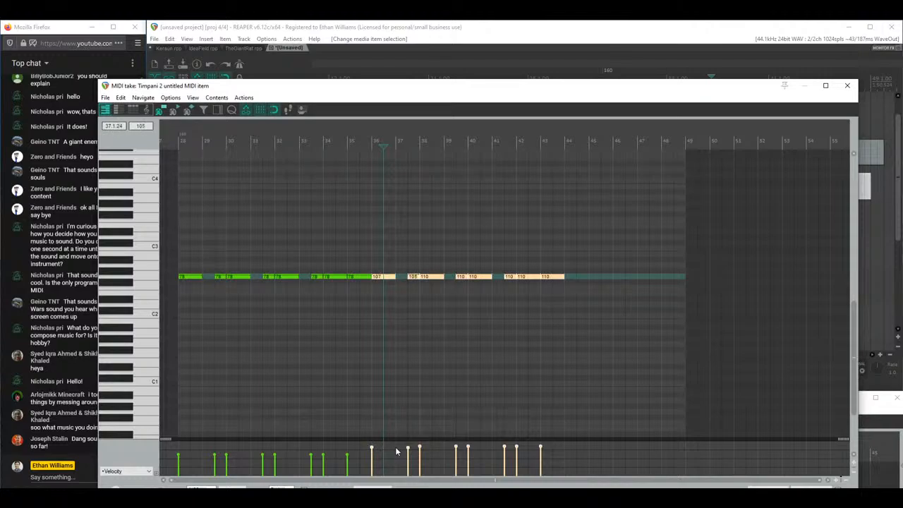
drag(427, 446, 469, 446)
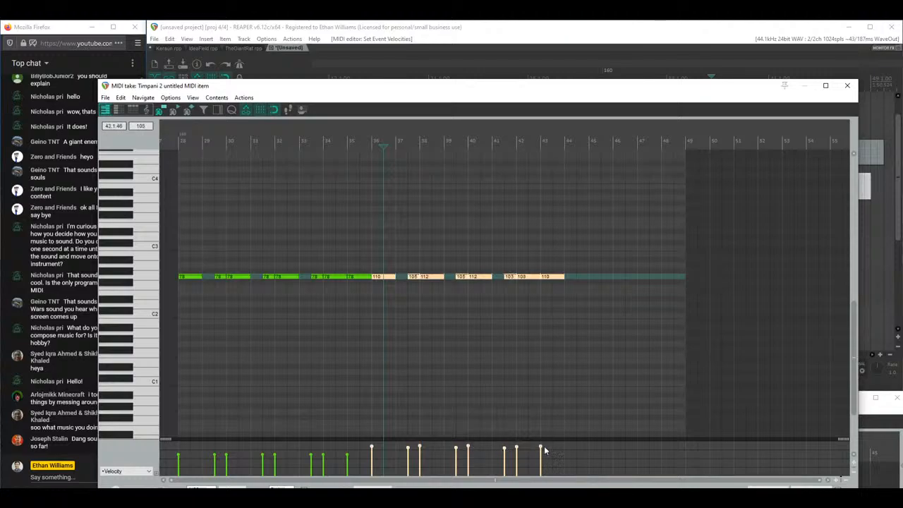
Step: Play back the timpani part and fine-tune its velocities to about 107 late in bar 37, 111 at bar 38 and 105 at bar 43
key(space)
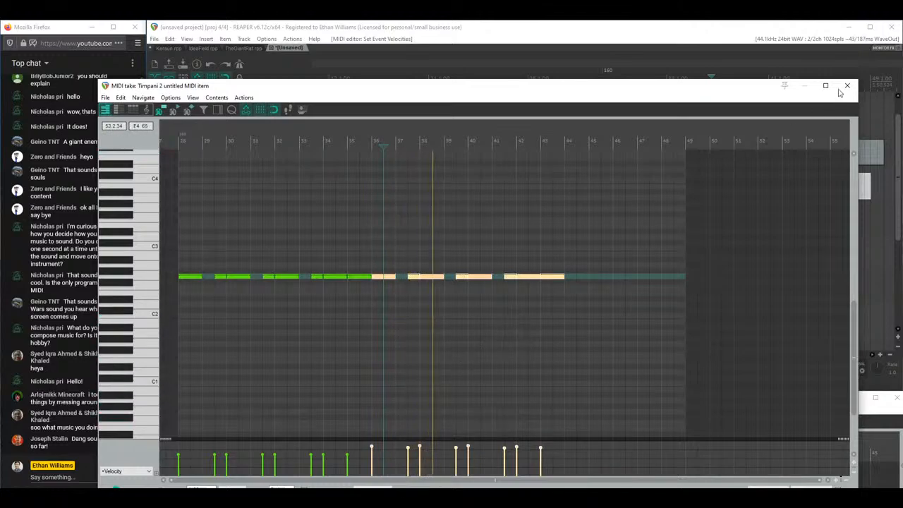
key(space)
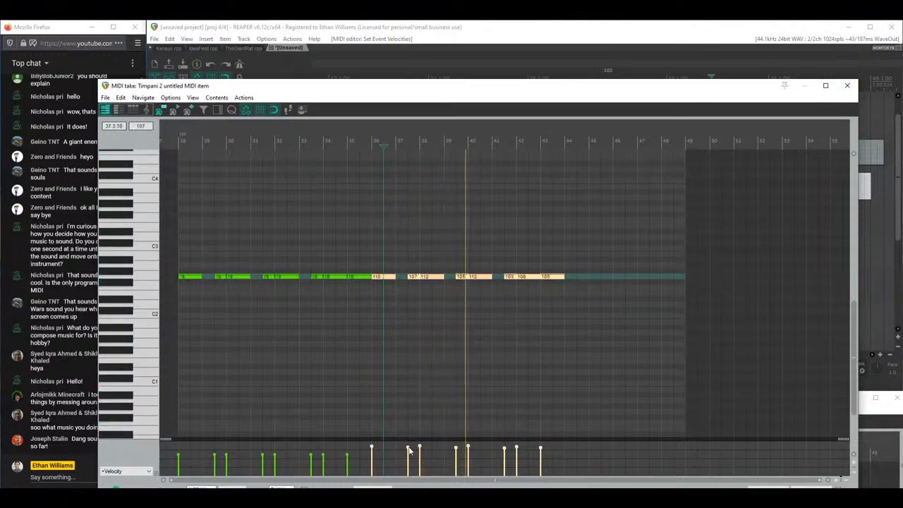
key(space)
key(space)
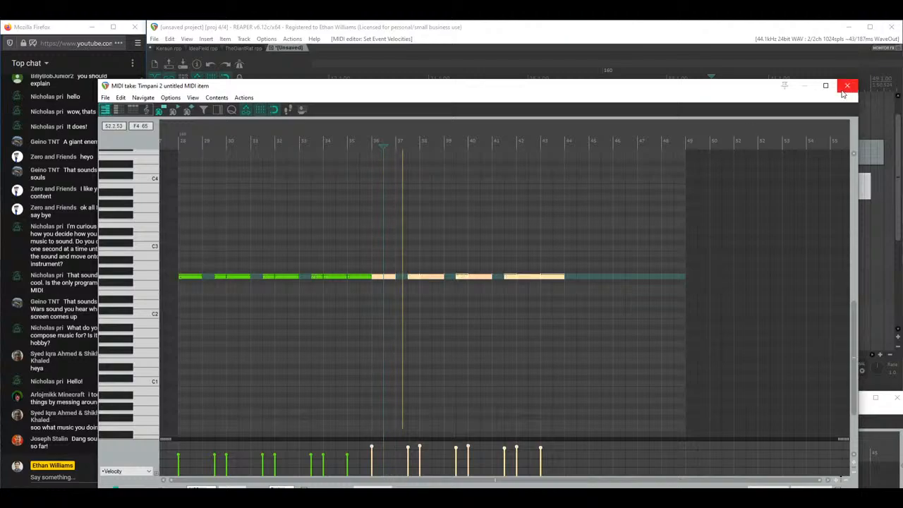
click(845, 87)
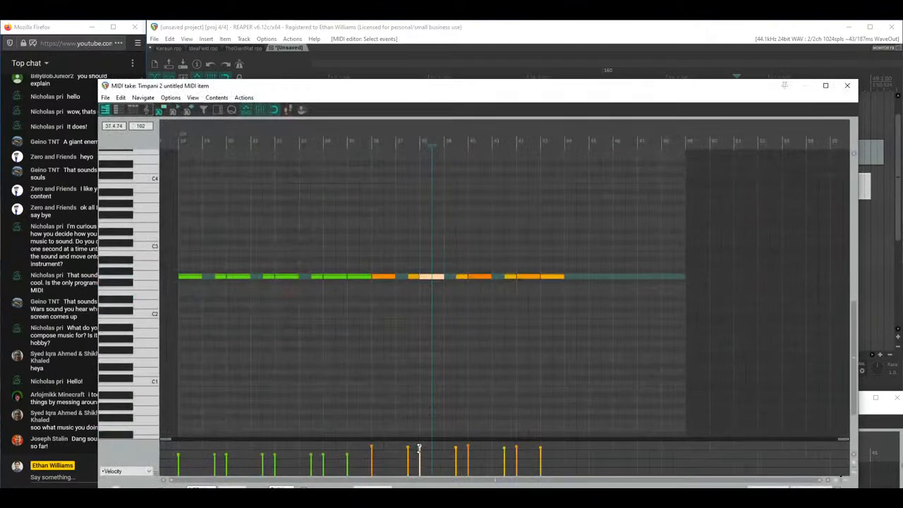
click(417, 447)
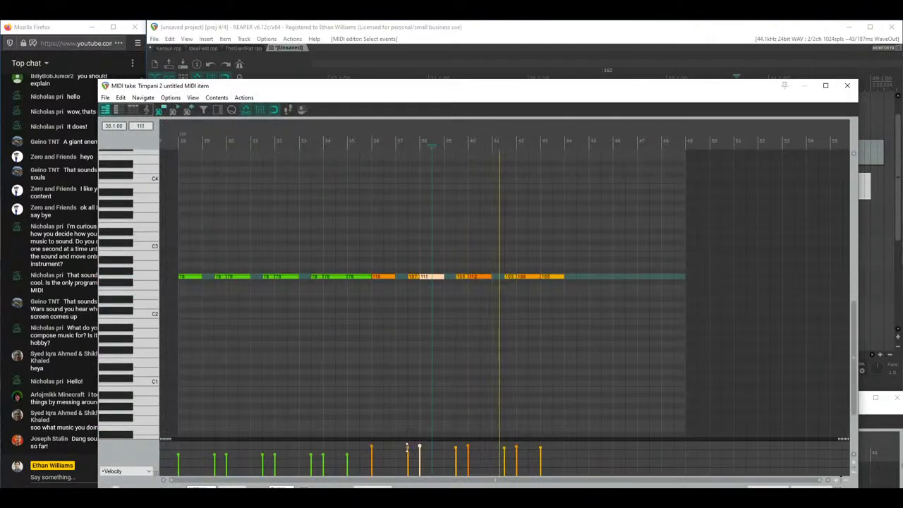
click(847, 85)
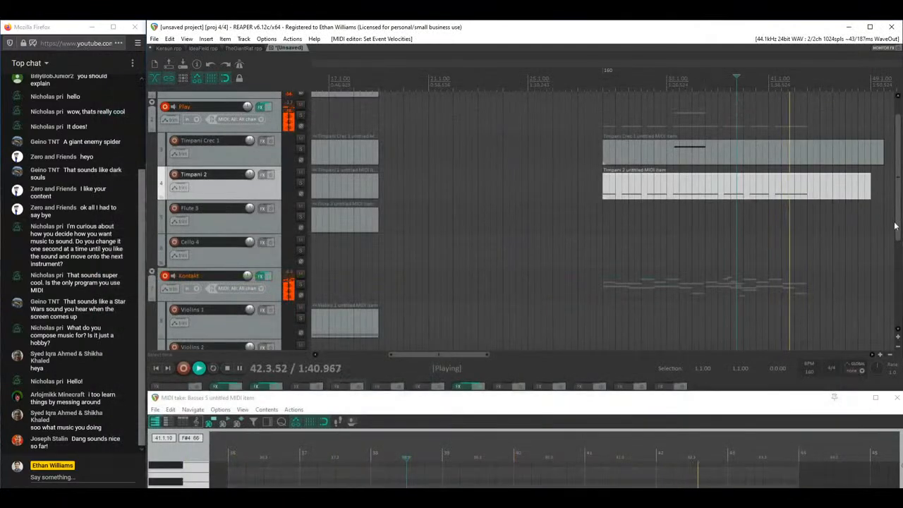
Step: Copy the bar 40 note in the Basses 5 item to bar 42, lower the copy to D2, and play the result back
scroll(900, 201, down, 2)
click(755, 307)
key(space)
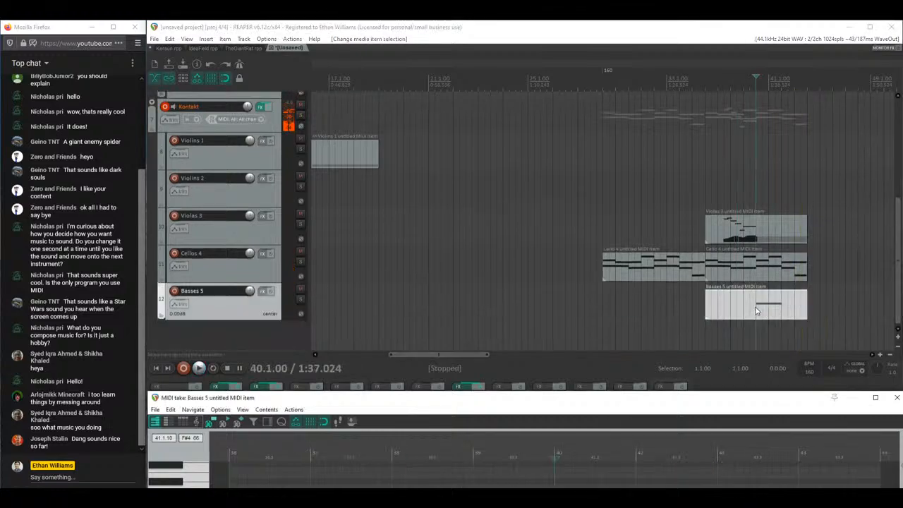
drag(599, 397, 559, 110)
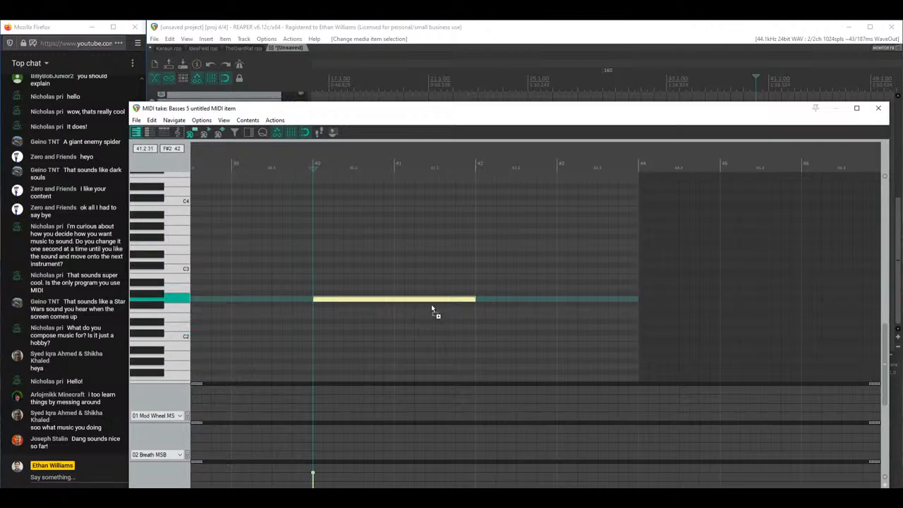
drag(431, 308, 586, 328)
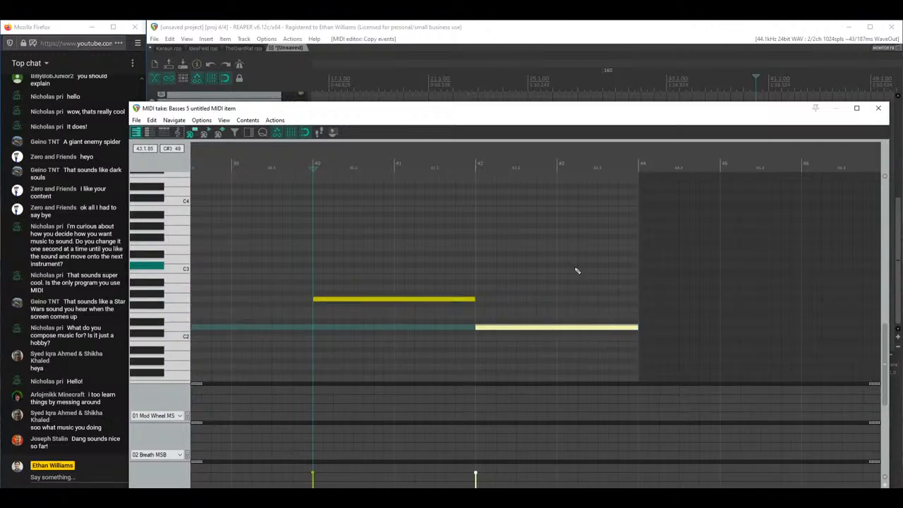
key(space)
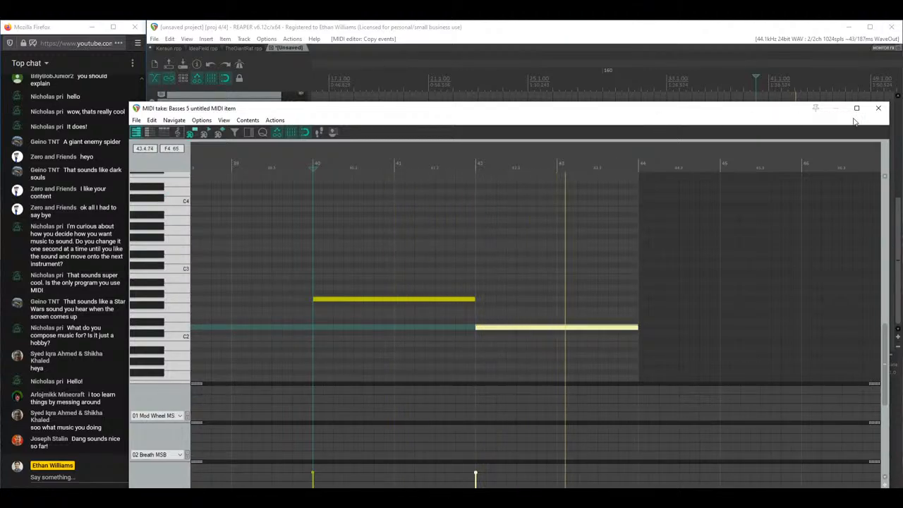
click(879, 107)
key(space)
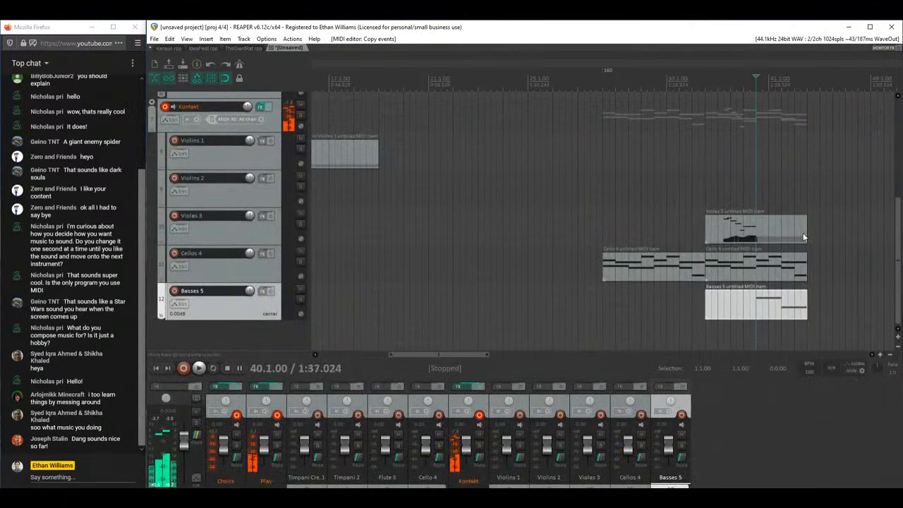
Step: Examine the Cellos 4 notes from bar 36 to 44 and compare them with the Basses 5 notes in the MIDI editor
click(758, 271)
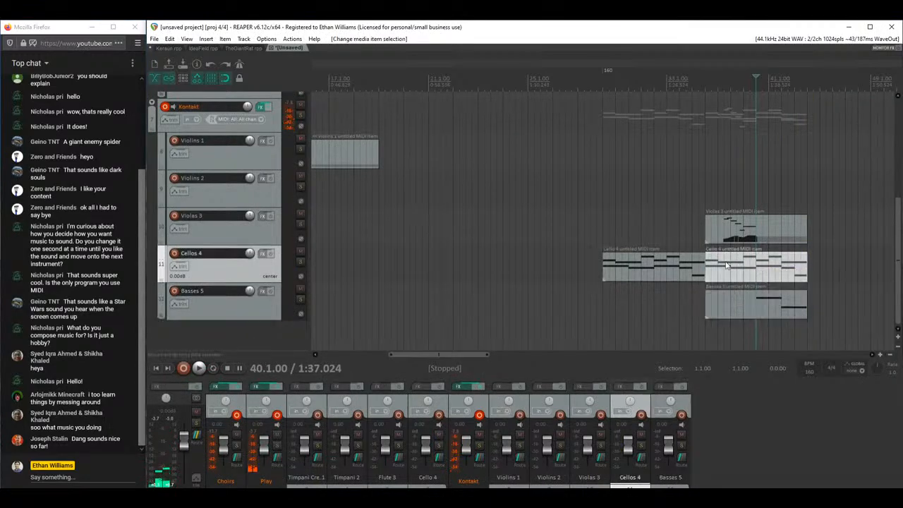
click(759, 303)
double_click(757, 262)
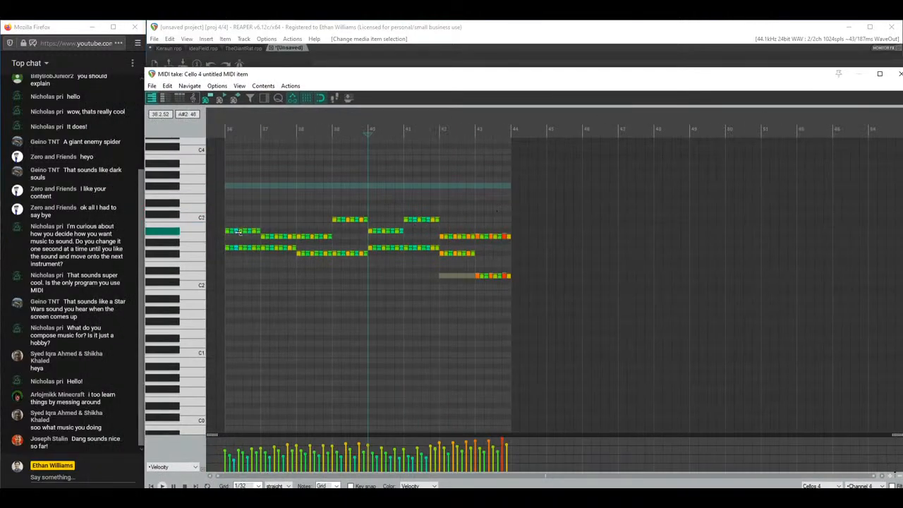
click(189, 286)
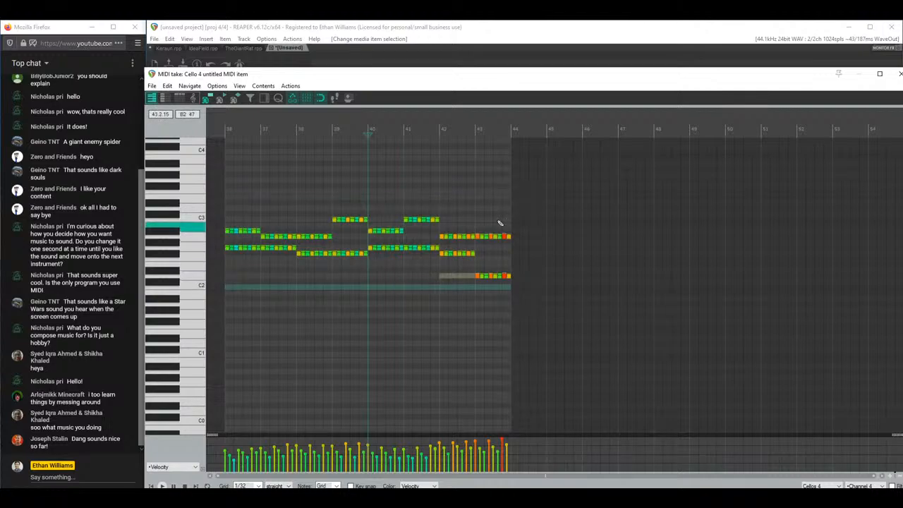
drag(527, 76, 411, 285)
click(787, 283)
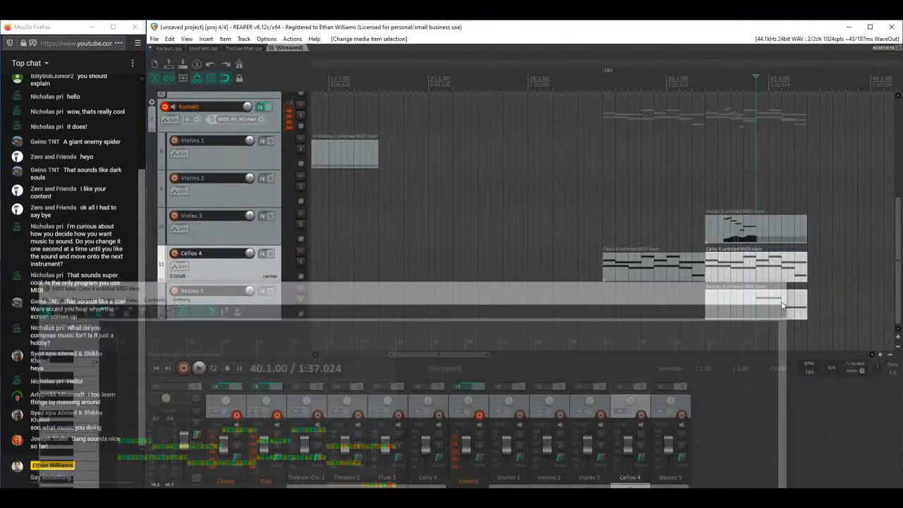
double_click(673, 312)
drag(393, 288, 539, 95)
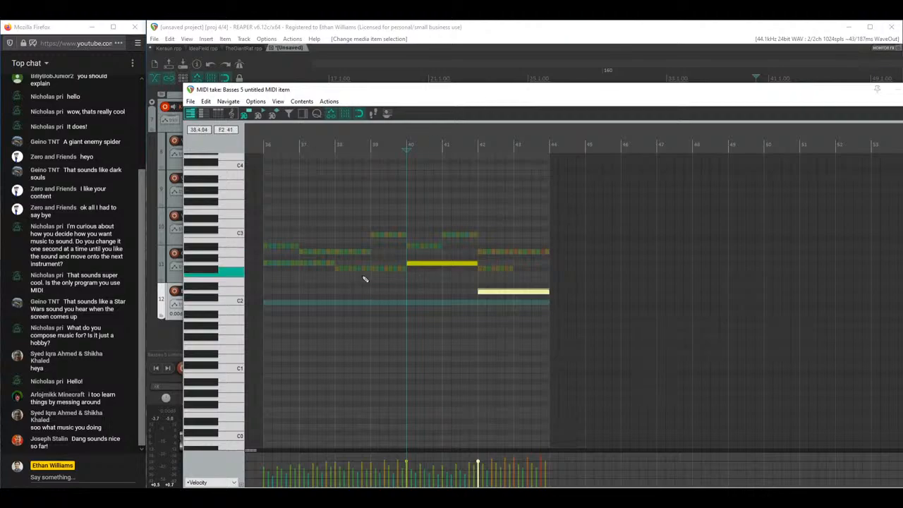
drag(437, 95, 654, 339)
click(858, 328)
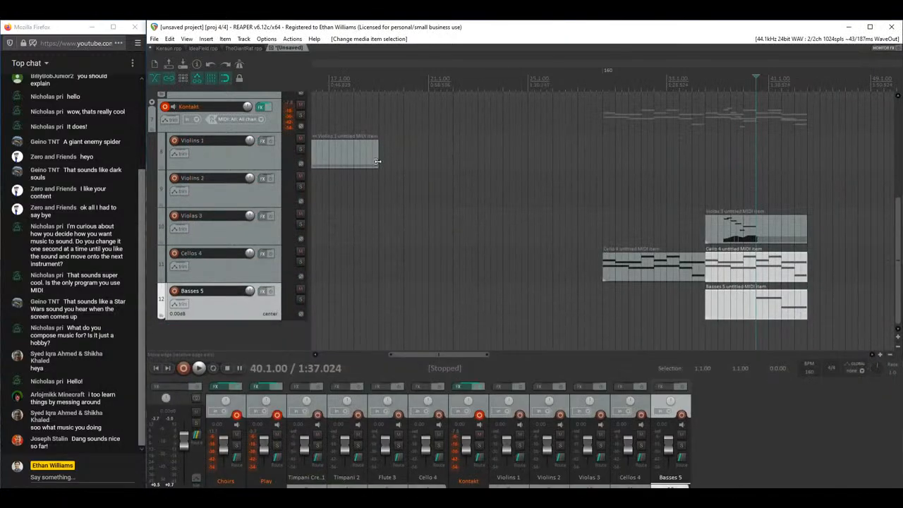
Step: Create a MIDI item on the Kontakt track spanning bars 28 to 33 and open it in the MIDI editor
drag(602, 114, 668, 123)
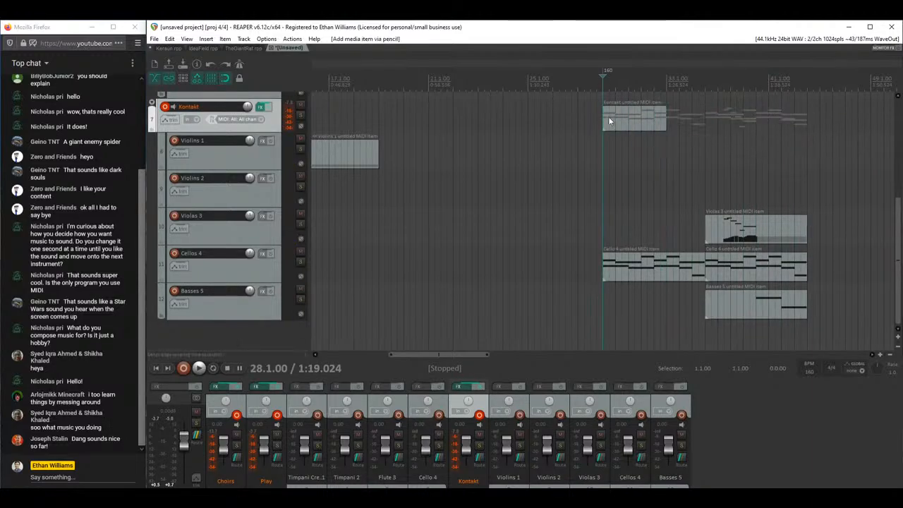
double_click(635, 116)
drag(322, 323, 336, 99)
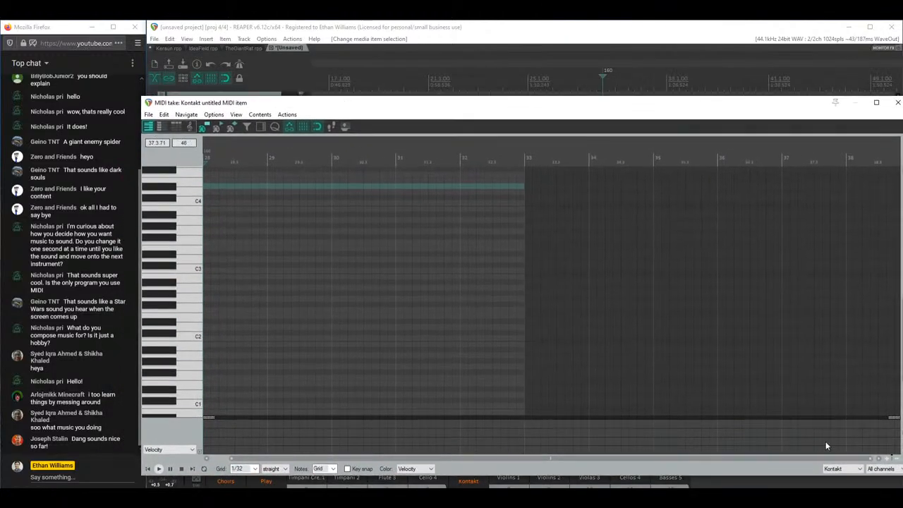
Step: On MIDI channel 1, enter a one-bar chord at bar 28 by drawing A4 and copying it to F4, D4 and B3
click(881, 470)
click(881, 363)
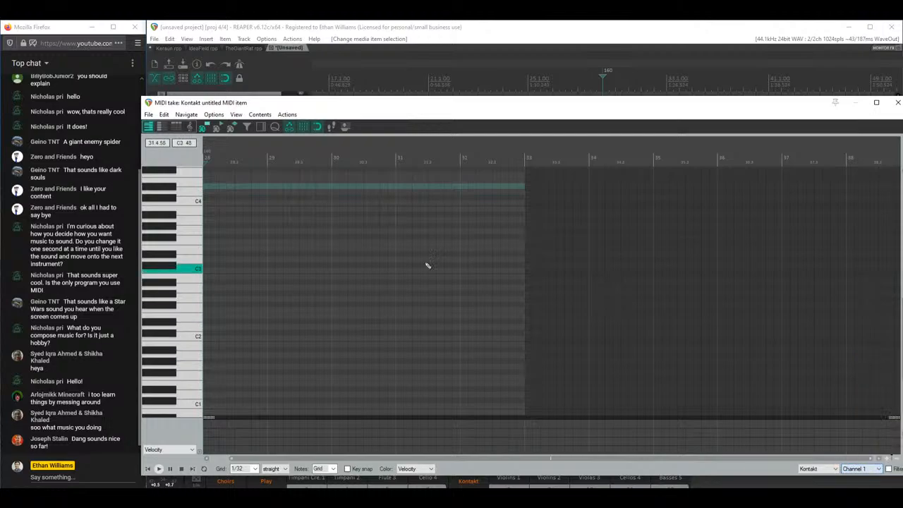
scroll(425, 262, up, 3)
scroll(296, 296, up, 4)
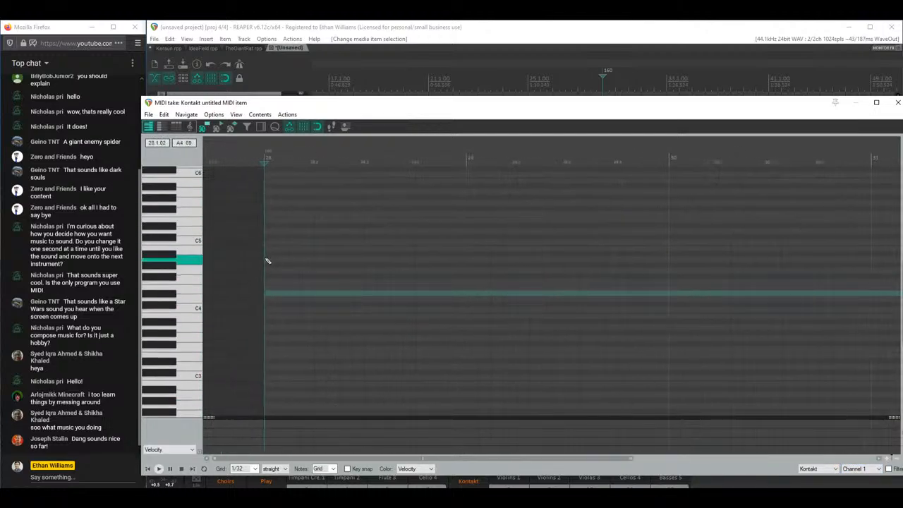
mouse_move(268, 259)
mouse_down()
mouse_move(467, 262)
mouse_move(388, 325)
mouse_up()
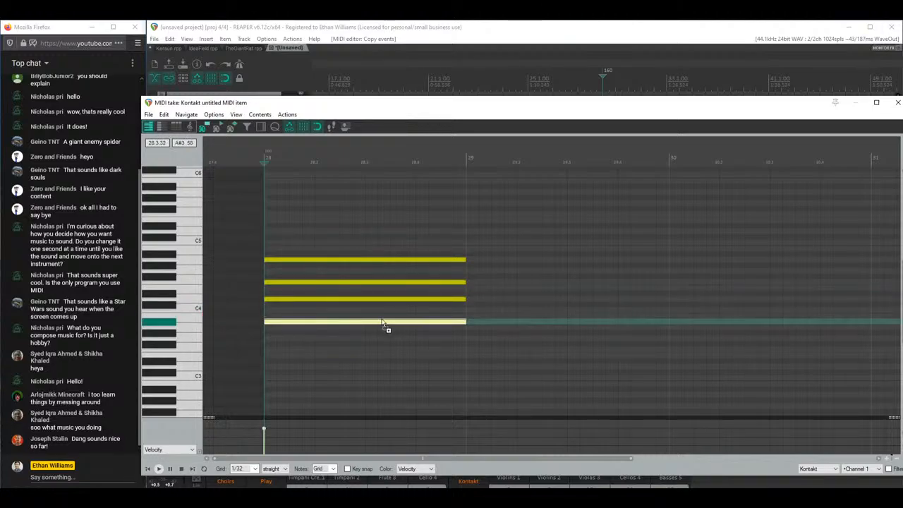
Step: On MIDI channel 2, add two one-bar notes, G and D, below the chord at bar 28 and raise all the notes one octave
scroll(391, 345, down, 5)
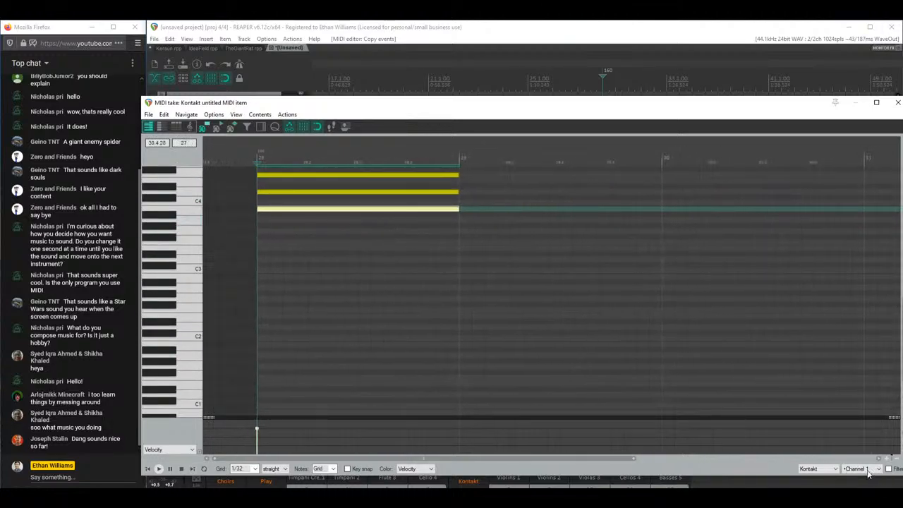
click(862, 469)
click(862, 469)
click(862, 469)
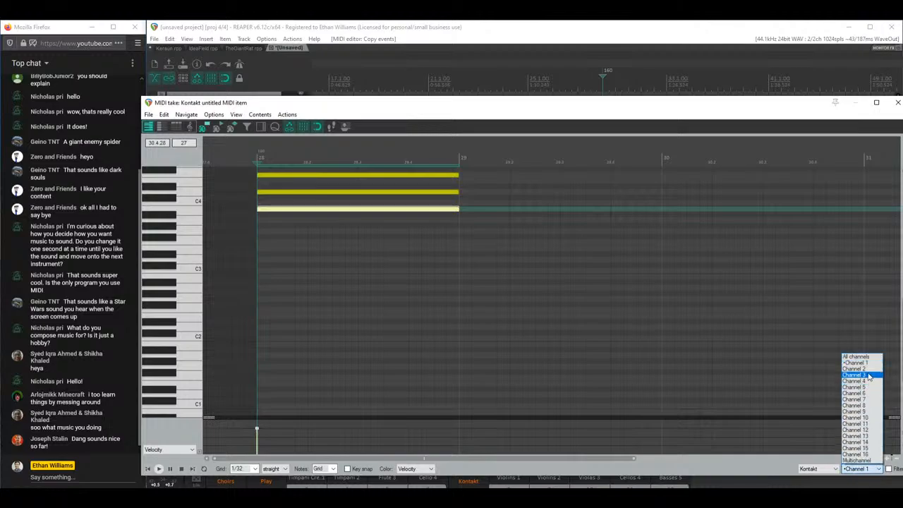
click(862, 369)
scroll(335, 357, up, 4)
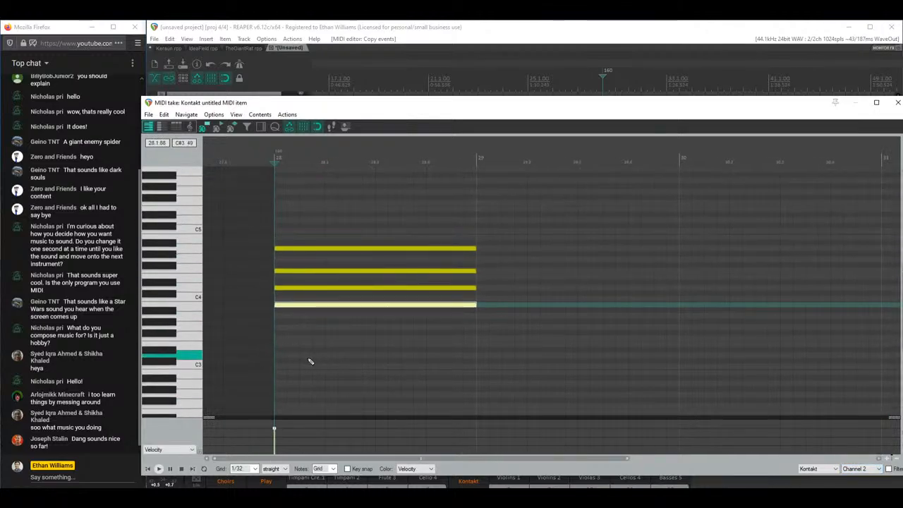
mouse_move(277, 330)
mouse_down()
mouse_move(469, 332)
mouse_move(448, 364)
mouse_move(426, 363)
mouse_move(465, 240)
mouse_move(403, 341)
mouse_move(409, 364)
mouse_up()
drag(340, 377, 395, 182)
drag(387, 327, 362, 315)
key(ctrl+a)
Step: On MIDI channel 3, draw a one-bar F3 note at bar 28 beneath the chord
scroll(810, 416, down, 3)
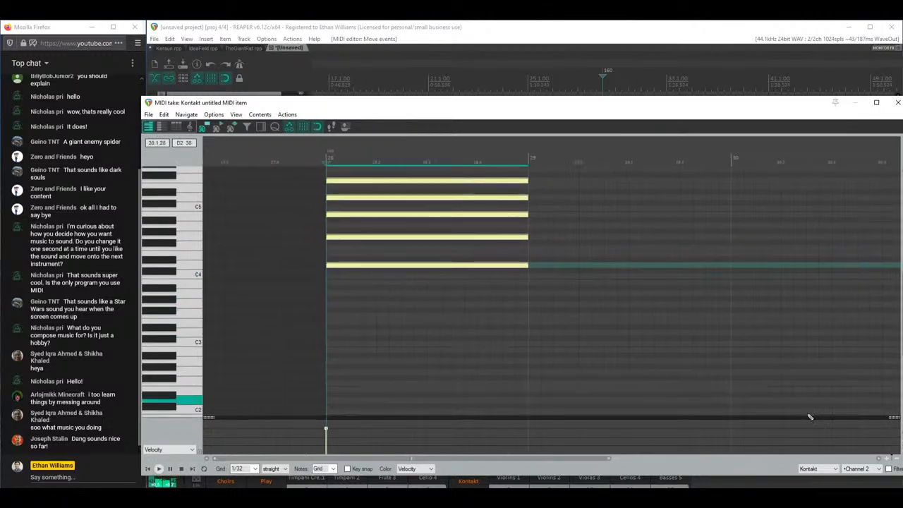
click(861, 468)
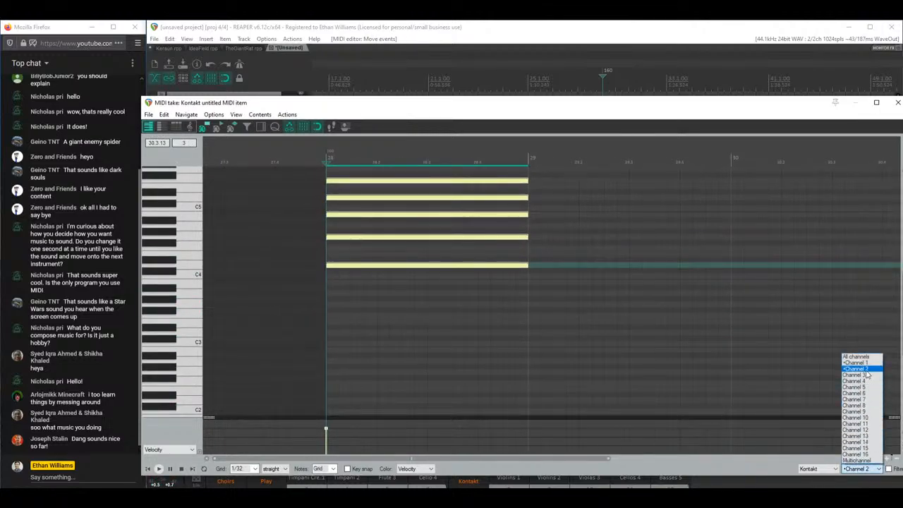
click(867, 375)
mouse_move(330, 299)
mouse_down()
mouse_move(498, 302)
mouse_move(529, 317)
mouse_up()
scroll(516, 355, down, 2)
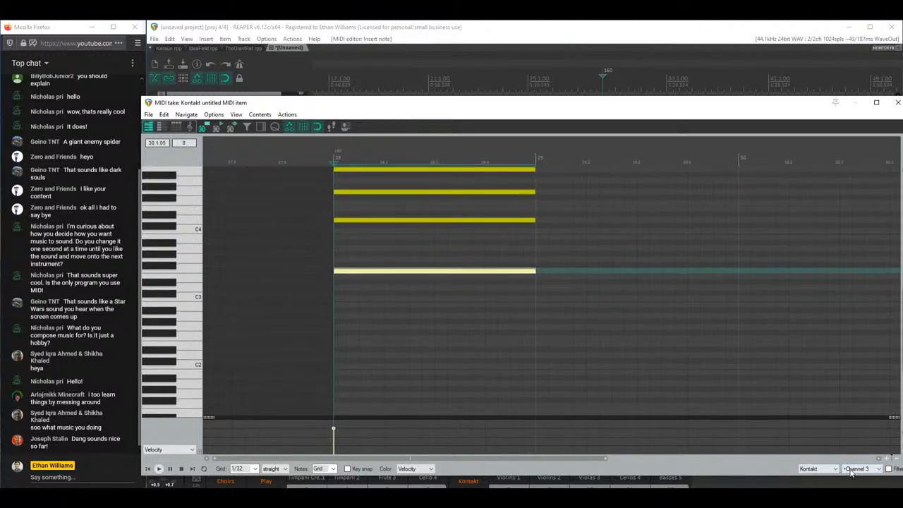
Step: On MIDI channel 4, draw a one-bar G2 note at bar 28 as the lowest chord tone, and select the F3 note
click(857, 468)
click(862, 382)
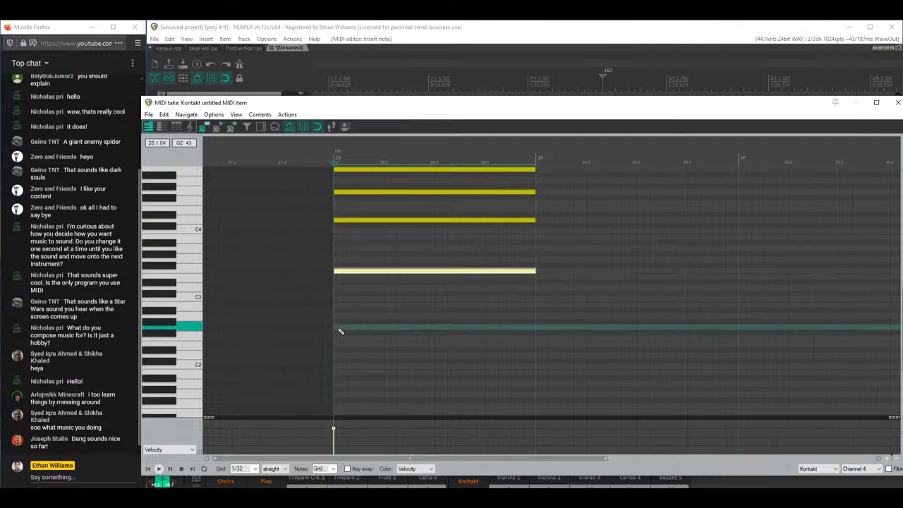
drag(339, 331, 534, 329)
scroll(498, 329, right, 1)
scroll(498, 307, up, 1)
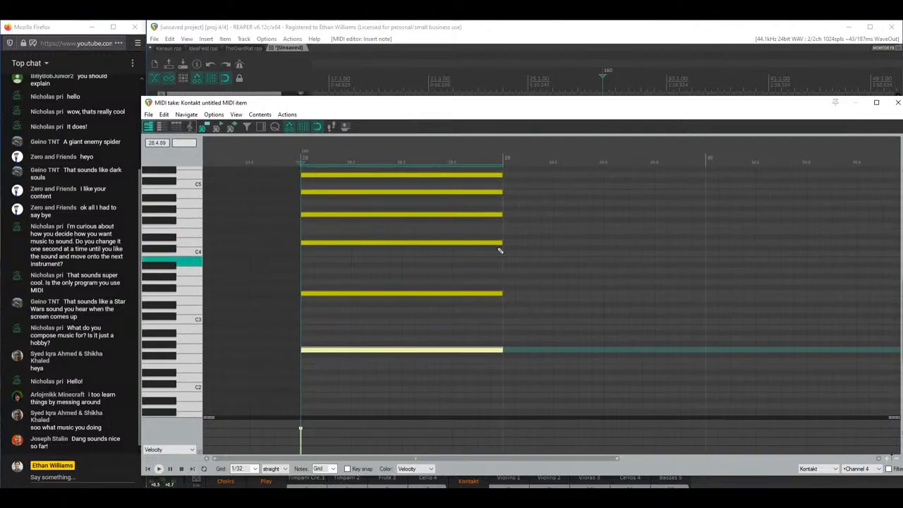
click(375, 294)
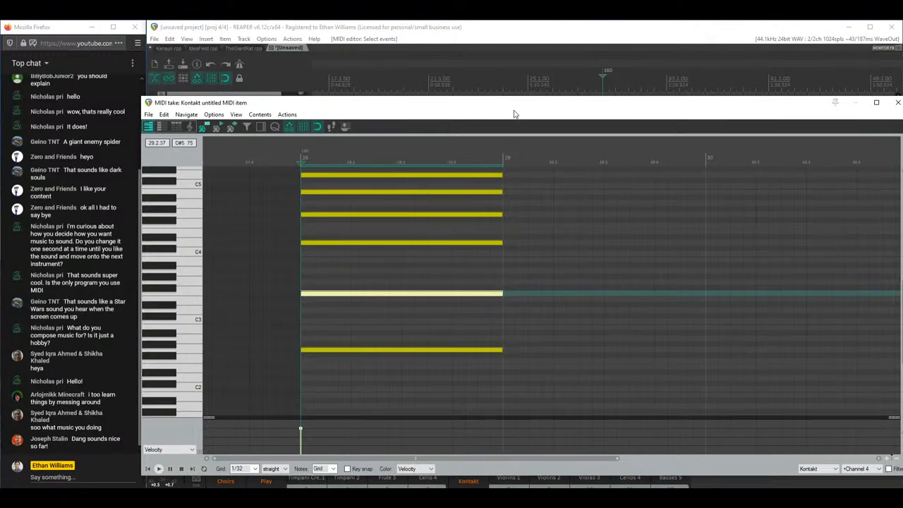
Step: Close the Kontakt item's MIDI editor and play the arrangement from bar 36
drag(515, 114, 672, 390)
click(741, 391)
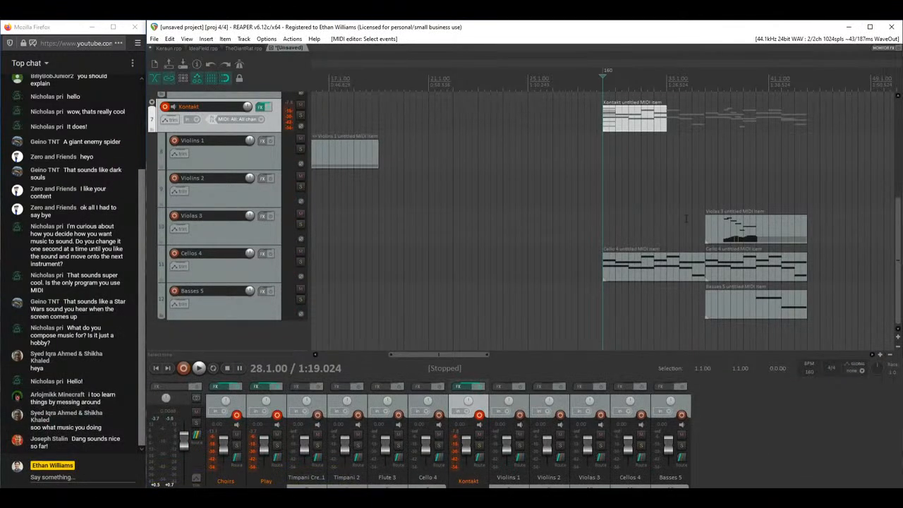
click(708, 195)
key(space)
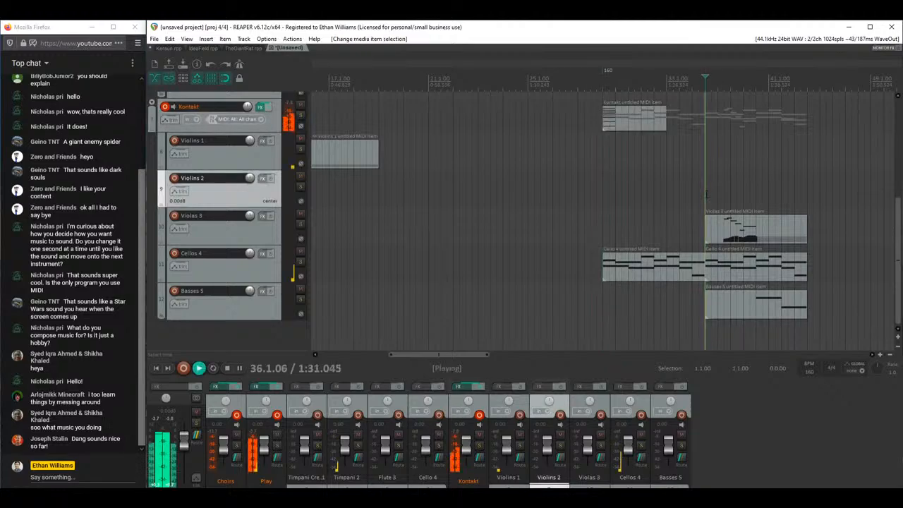
Step: Examine the notes and controller curves of the Violas 3 item during playback, stop playback and close the item's editor
click(756, 236)
double_click(756, 236)
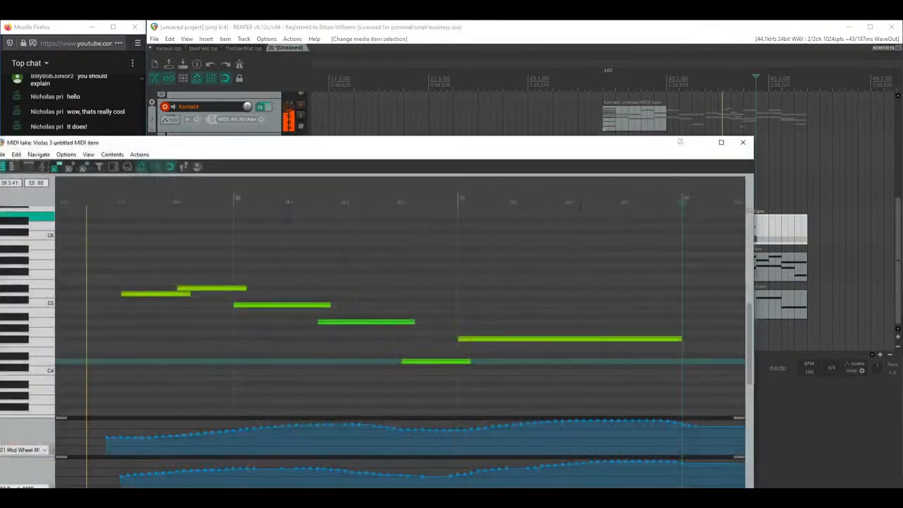
drag(399, 148, 494, 71)
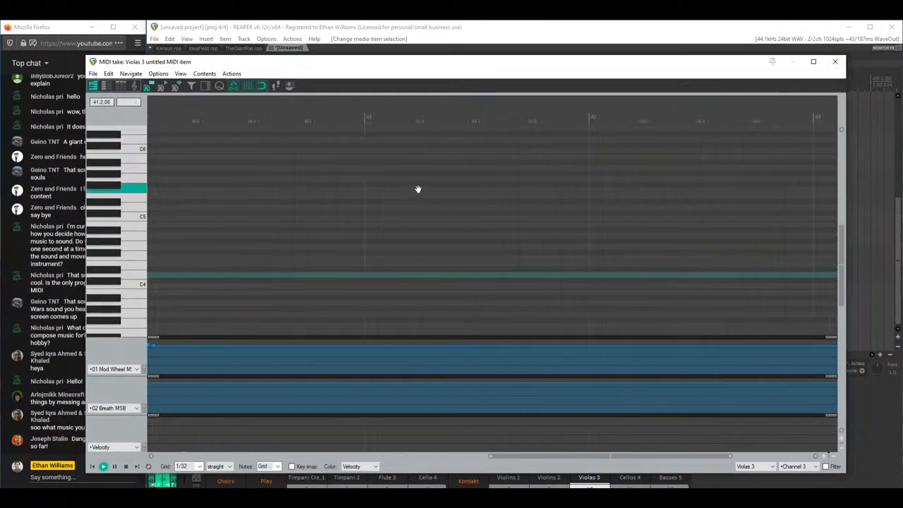
scroll(557, 215, down, 4)
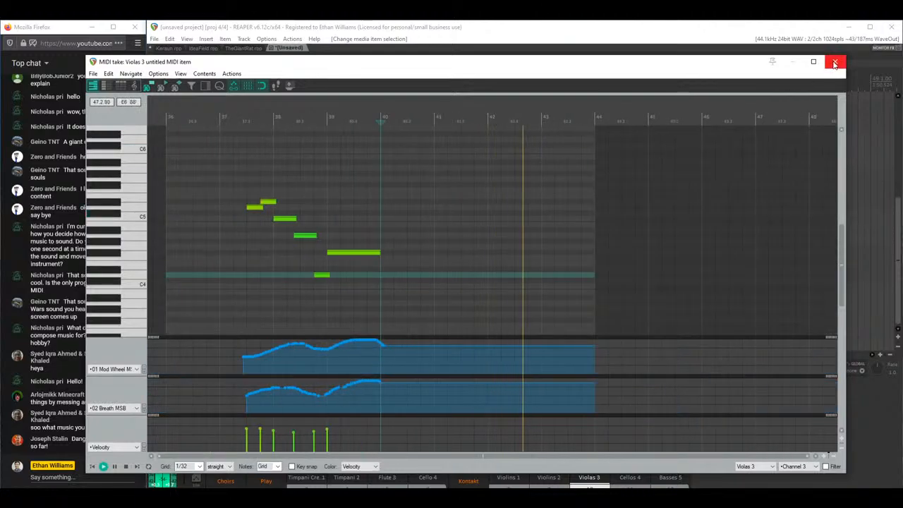
key(space)
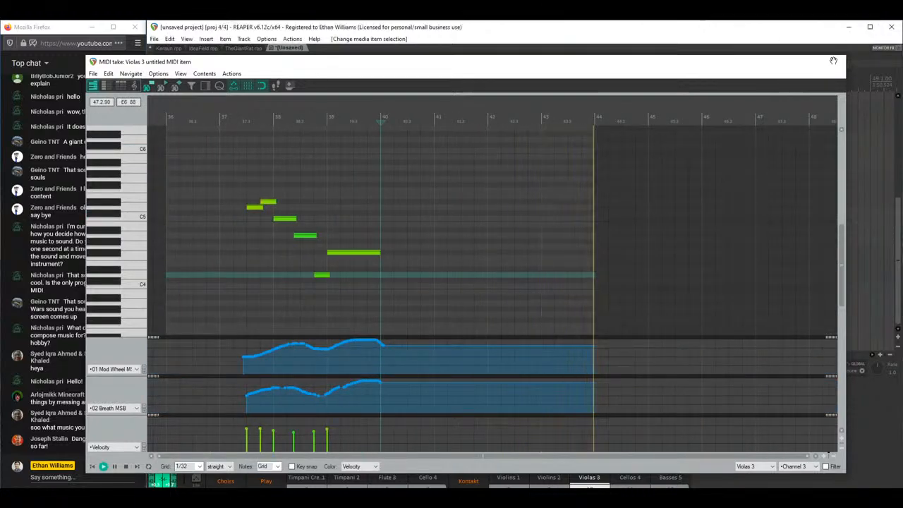
click(835, 64)
Step: Copy the Cellos 4 and Basses 5 items that start at bar 36 so that the copies begin at bar 44
drag(438, 358, 479, 354)
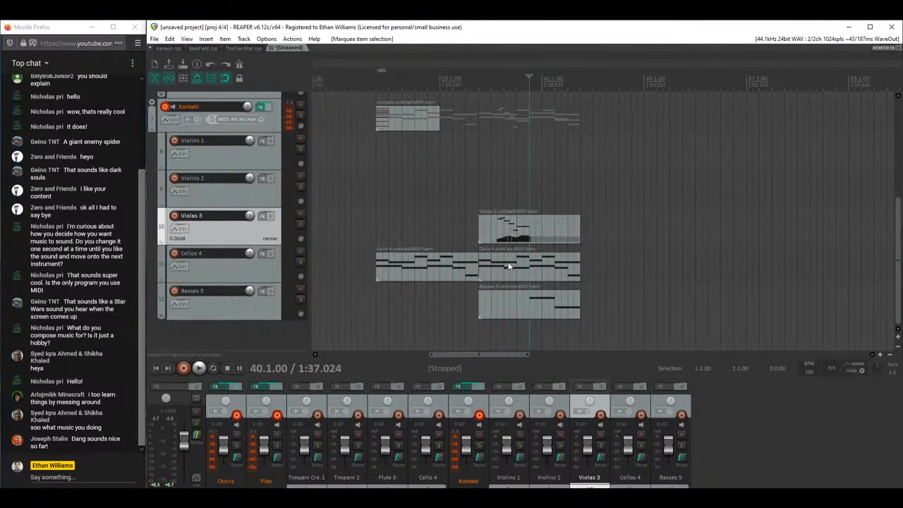
drag(512, 274, 614, 276)
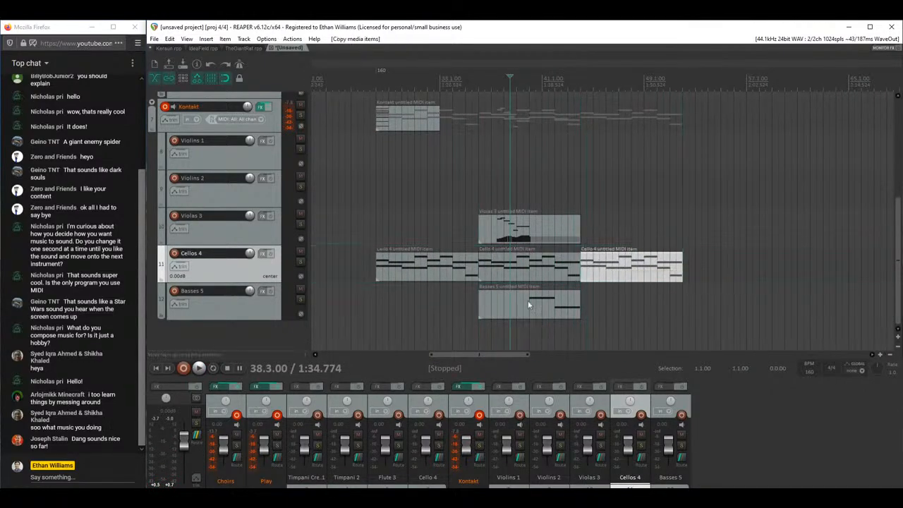
drag(527, 300, 629, 305)
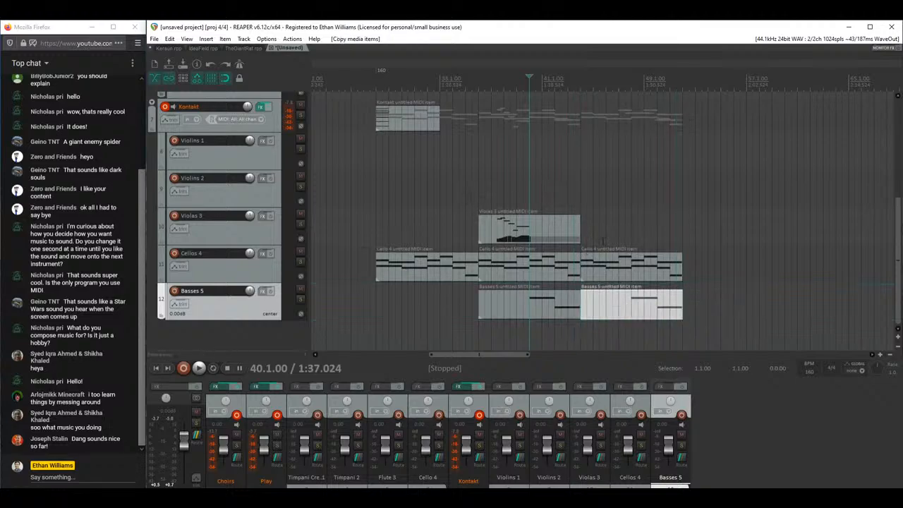
click(578, 229)
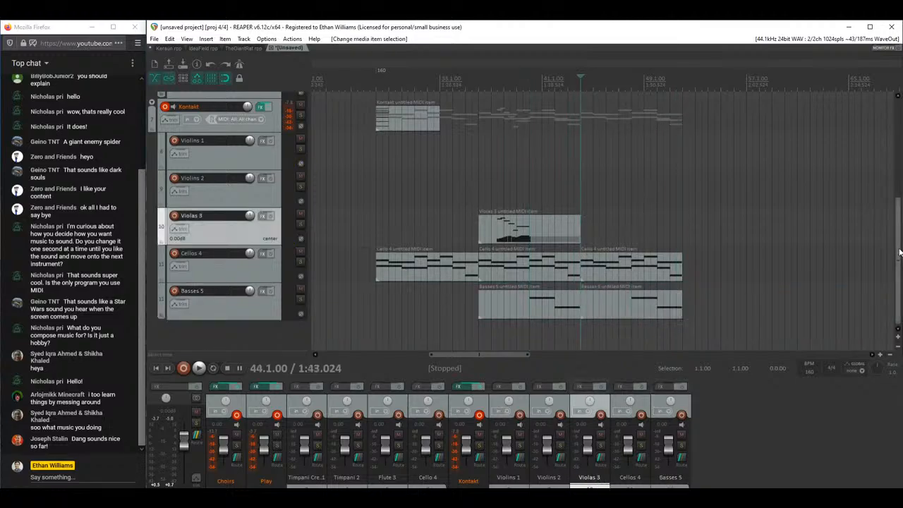
scroll(900, 252, up, 5)
scroll(900, 251, down, 5)
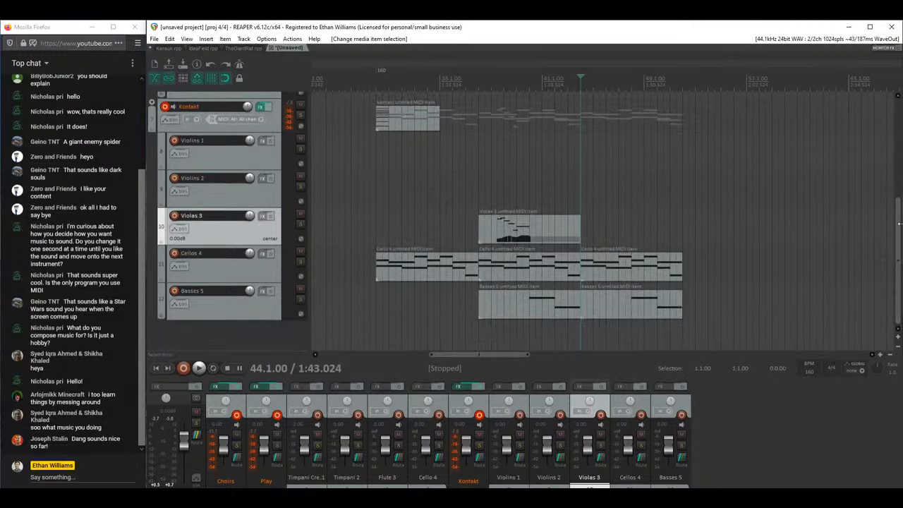
scroll(897, 263, up, 4)
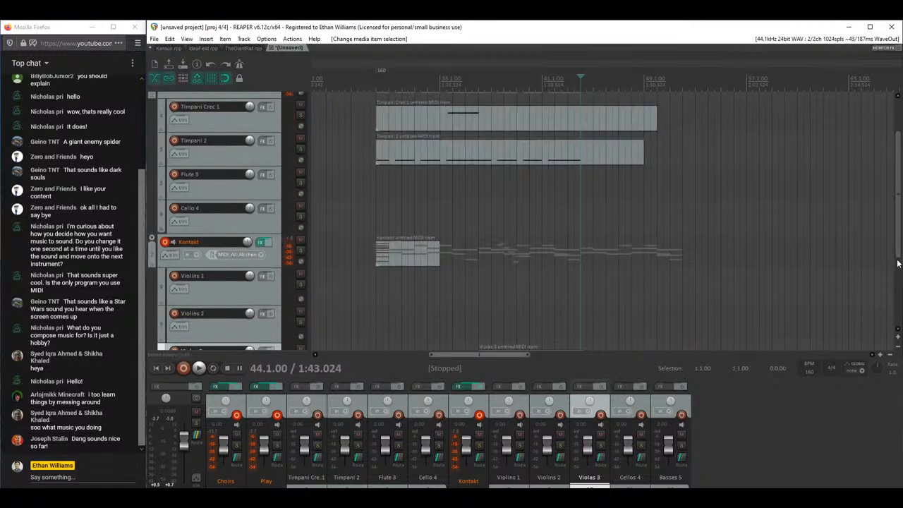
scroll(897, 263, down, 4)
click(427, 263)
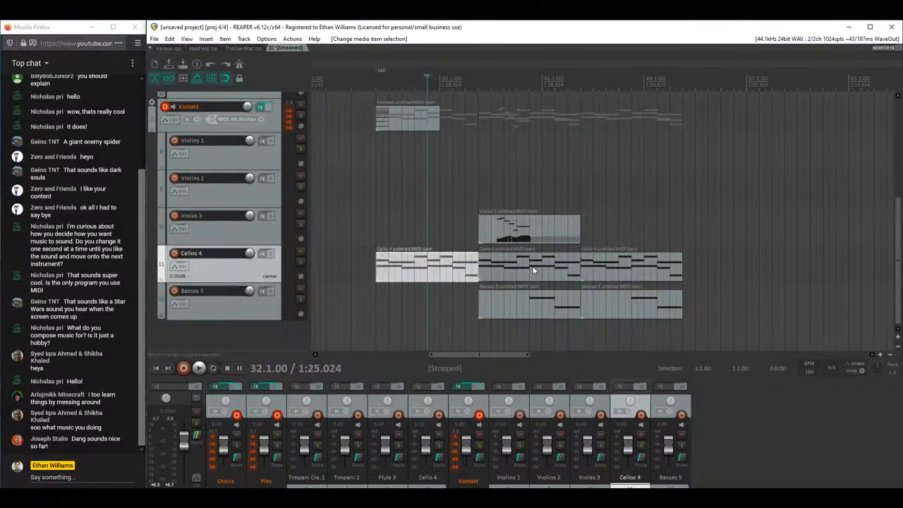
click(513, 235)
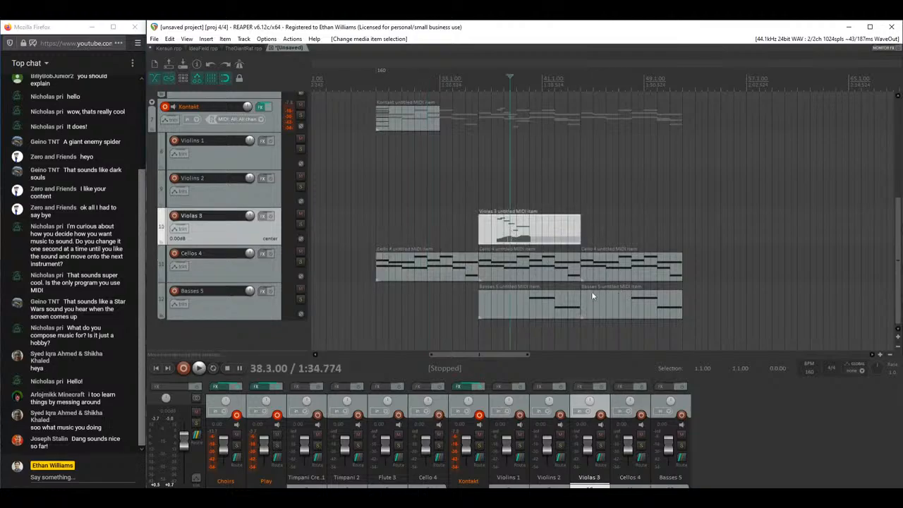
Step: Create an eight-bar MIDI item on the Choirs track from bar 41 to bar 49 and open it for editing
scroll(897, 268, up, 4)
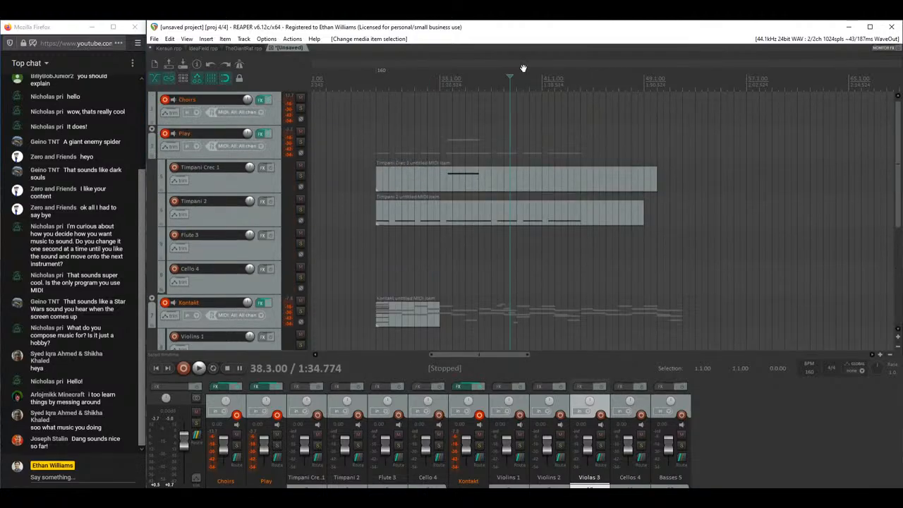
click(543, 109)
drag(543, 108, 644, 113)
double_click(607, 109)
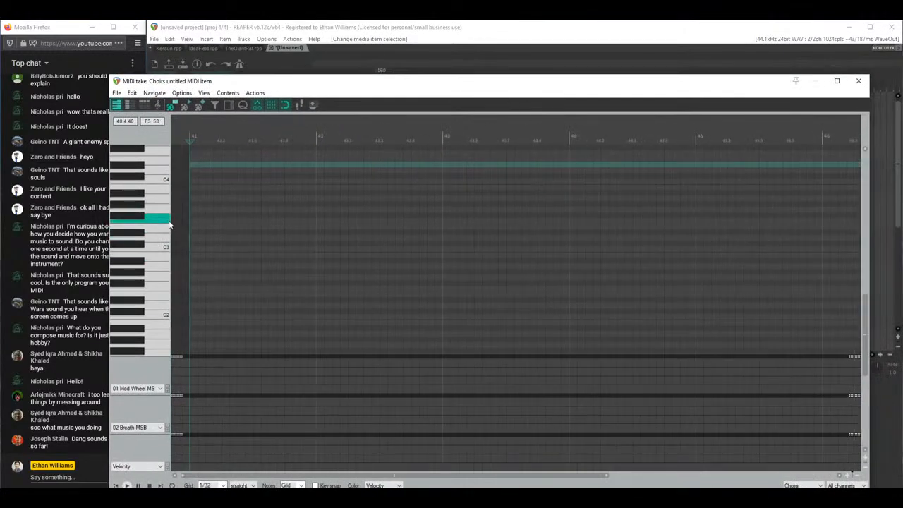
Step: Enter G2 and G3 together at the start of bar 41 and shorten both notes to half a beat
drag(222, 240, 202, 212)
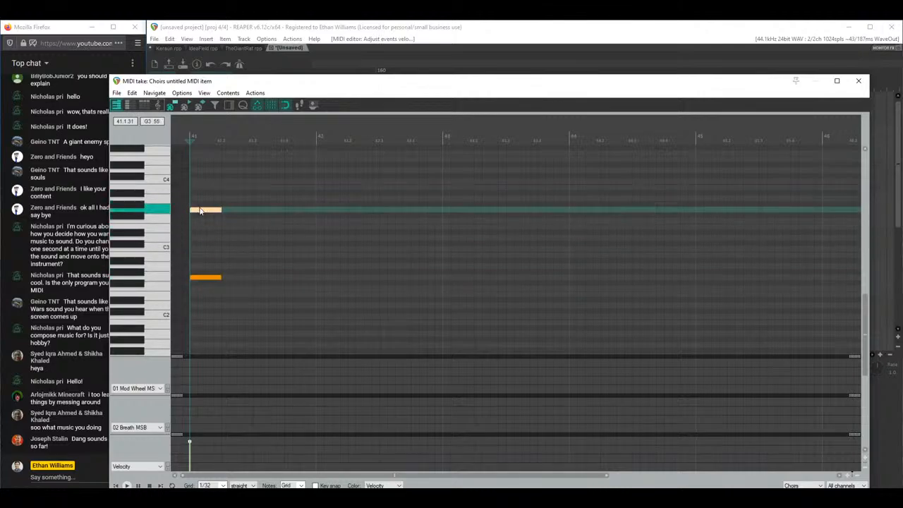
scroll(233, 206, up, 2)
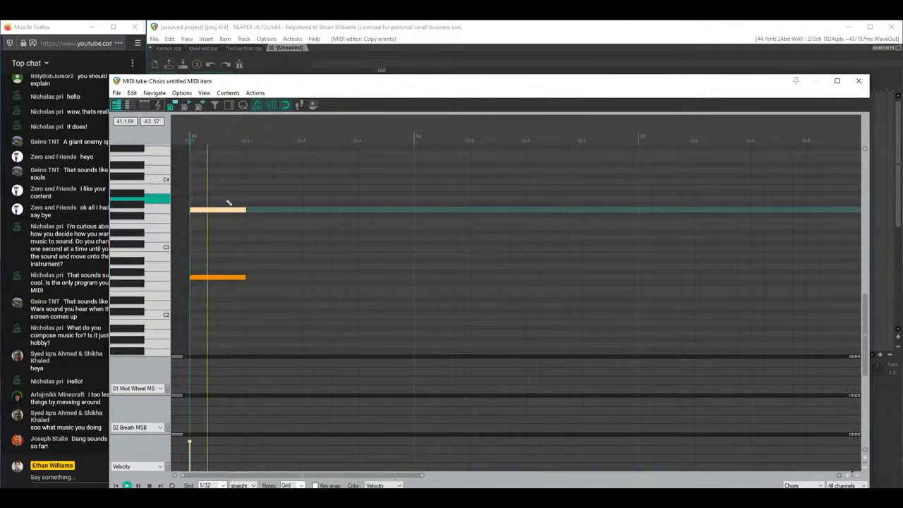
ctrl+click(245, 277)
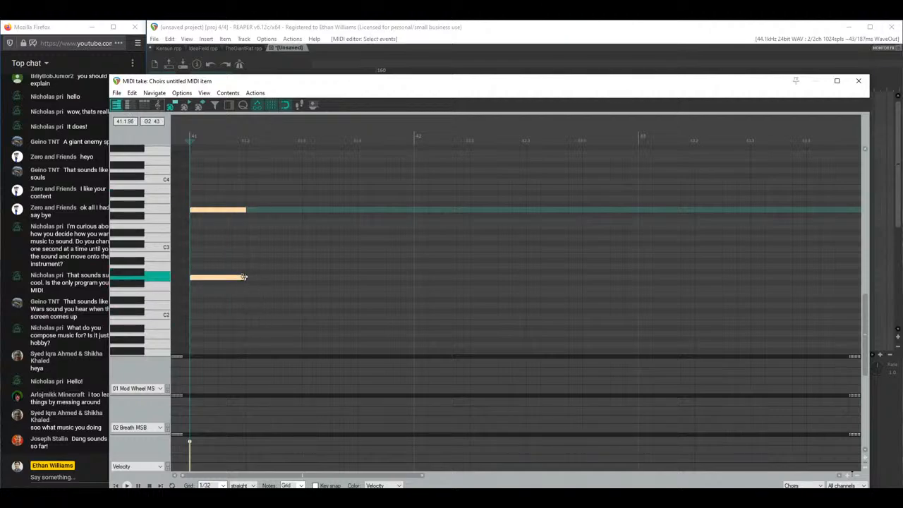
drag(243, 277, 217, 277)
Step: Copy the G2 and G3 pair onto every remaining beat of bars 41 and 42, and select all the notes
drag(212, 210, 268, 216)
drag(301, 84, 339, 75)
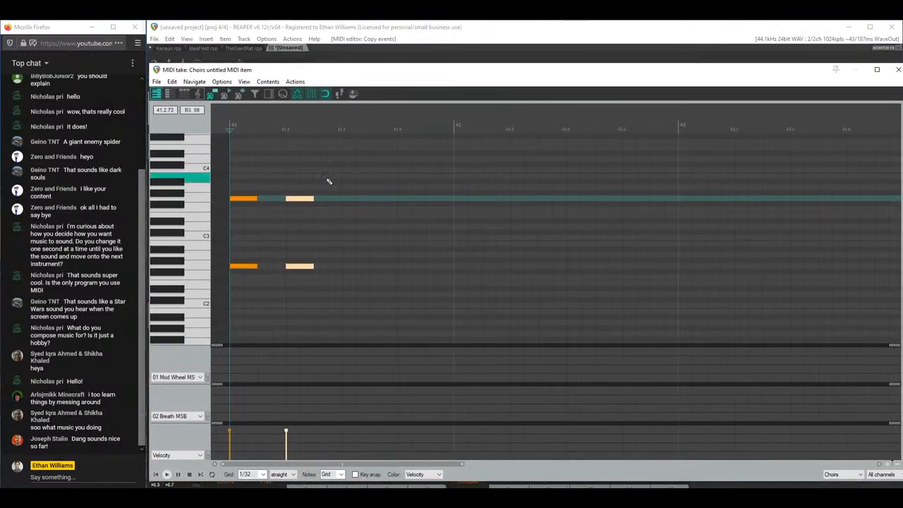
drag(299, 201, 409, 202)
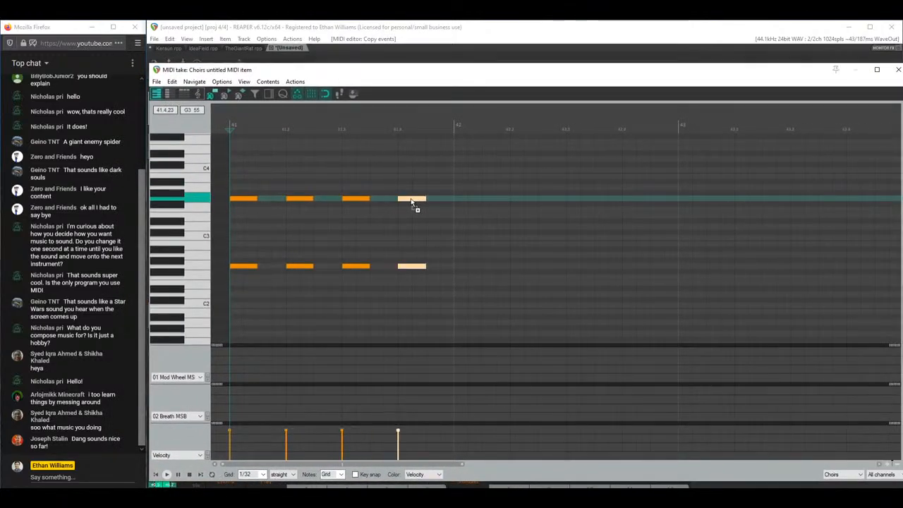
key(space)
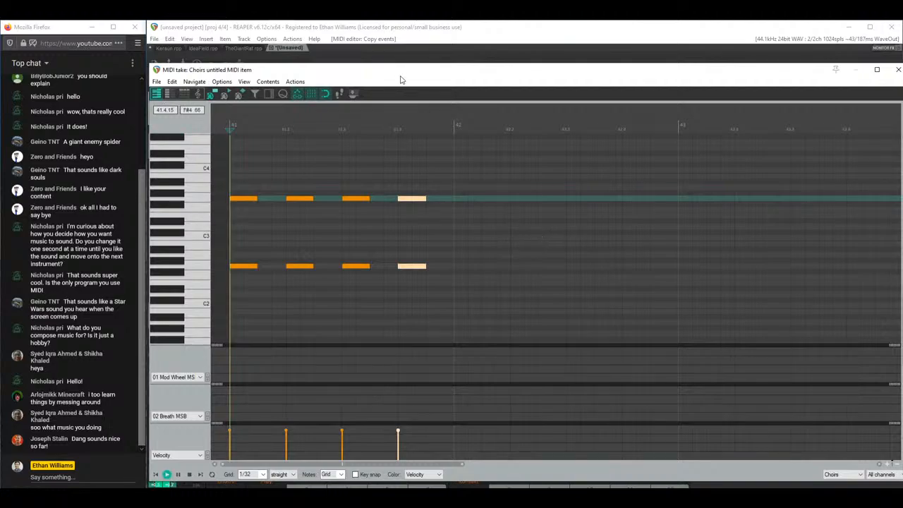
key(space)
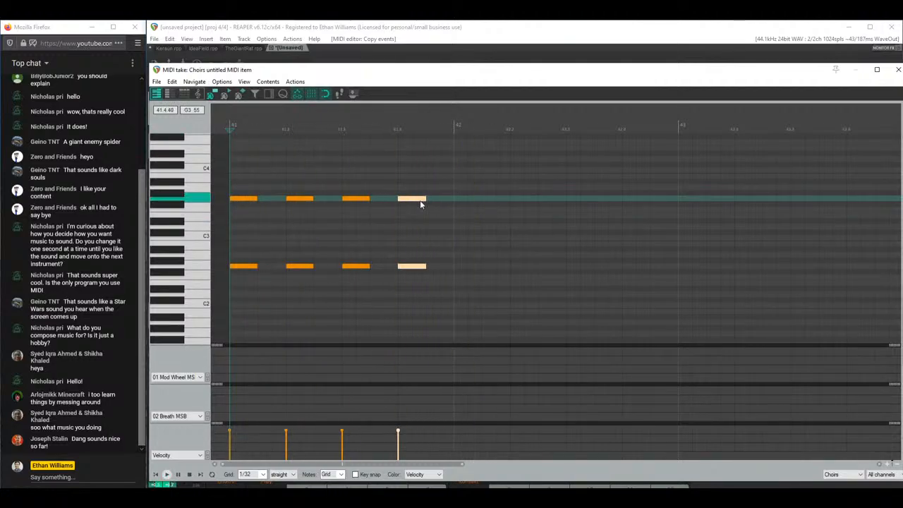
drag(420, 200, 637, 202)
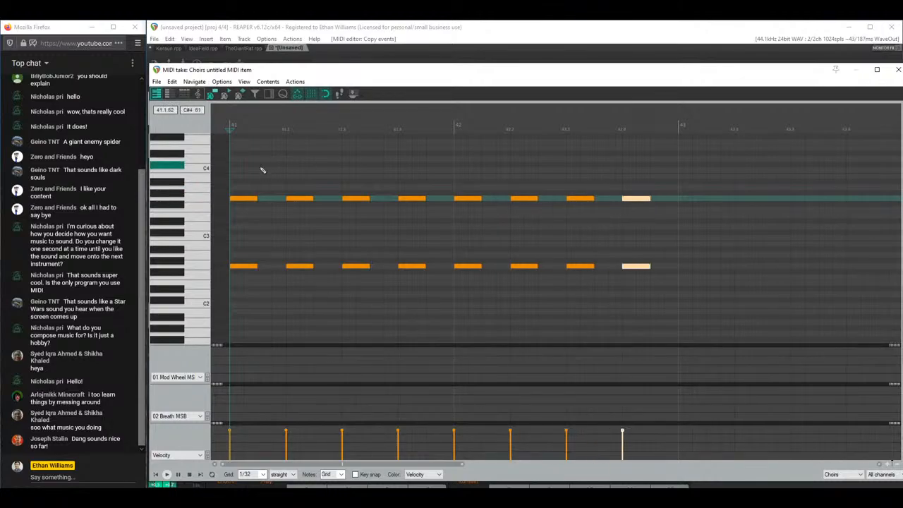
drag(635, 303, 506, 149)
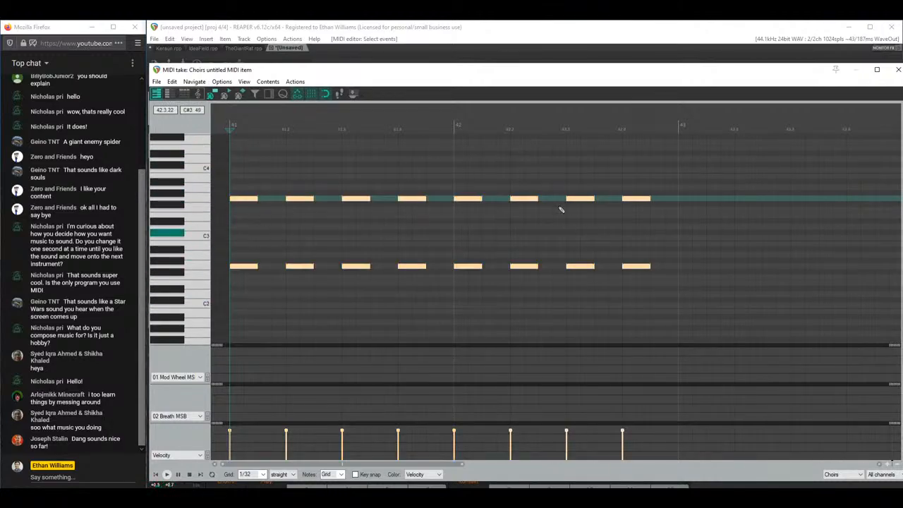
Step: Open the Choirs track's Play instrument and show its player with the lyric text editor
drag(429, 72, 547, 293)
click(260, 100)
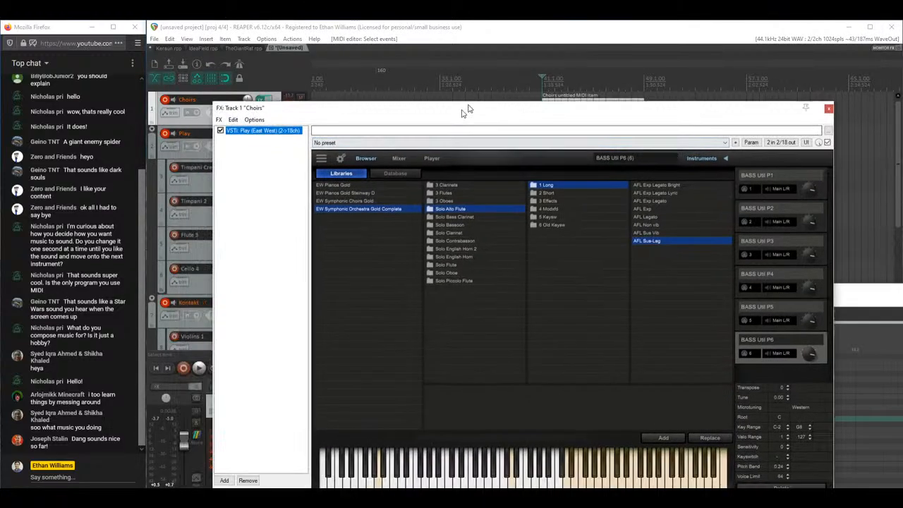
drag(468, 111, 443, 74)
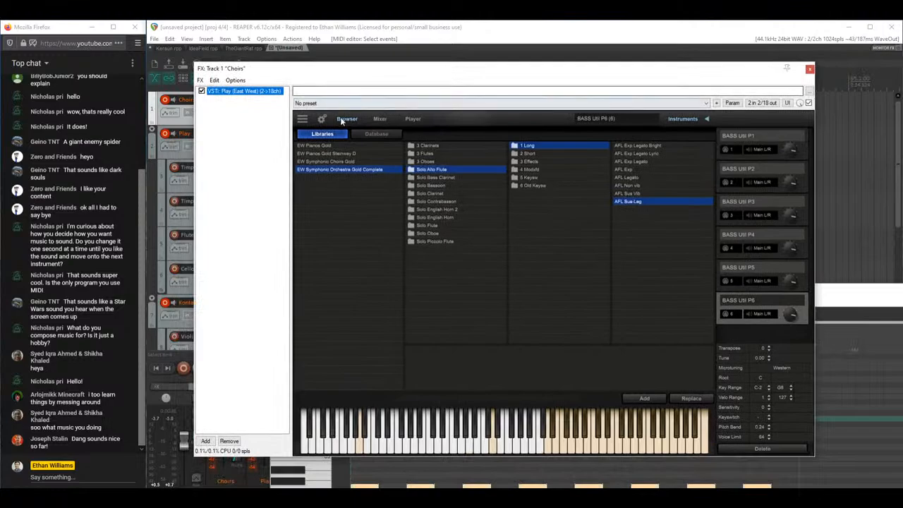
click(407, 121)
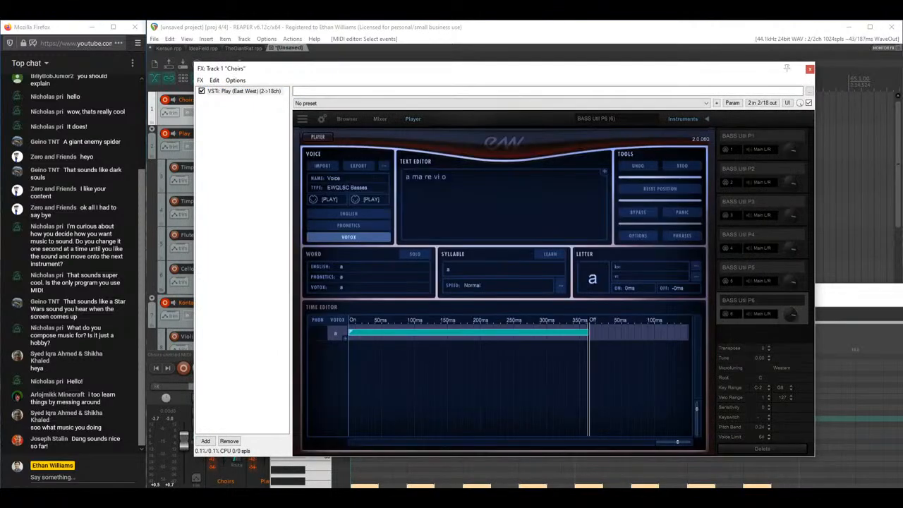
Step: Replace the choir's Votox text with the syllables "tla na ka ri"
key(BackSpace)
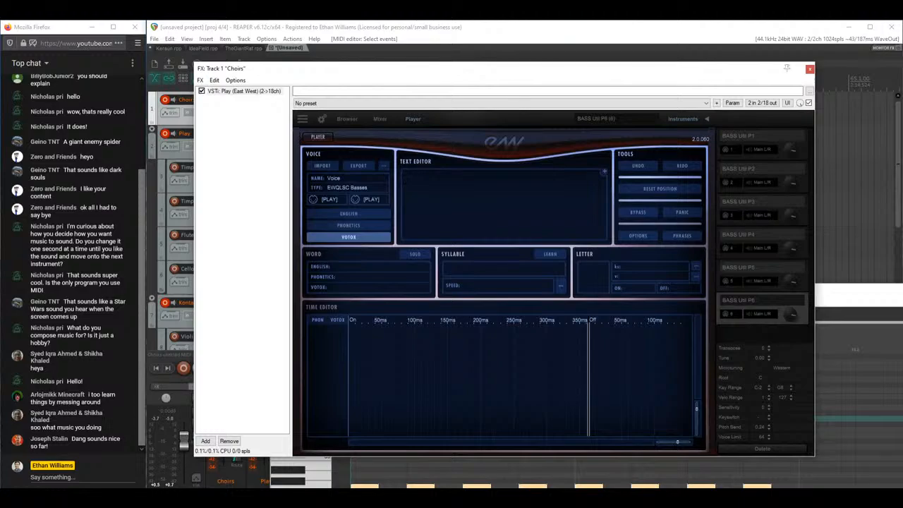
text(t)
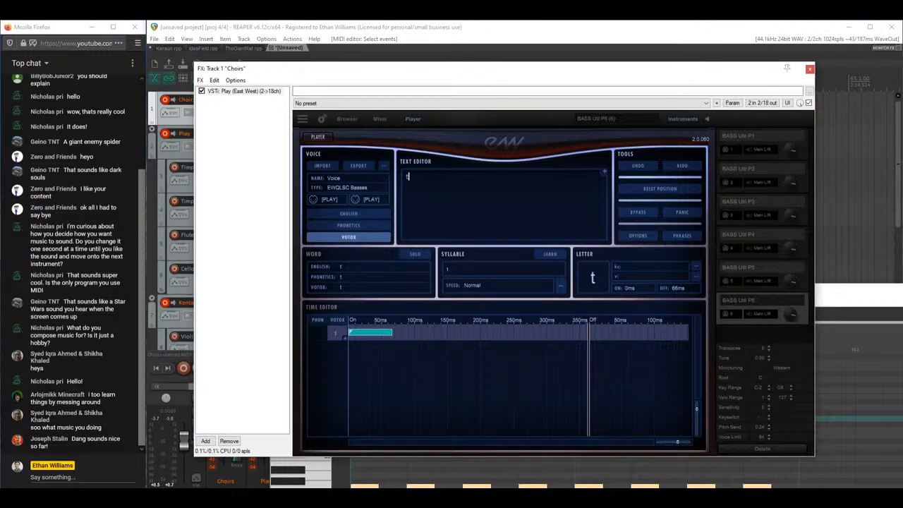
text(la)
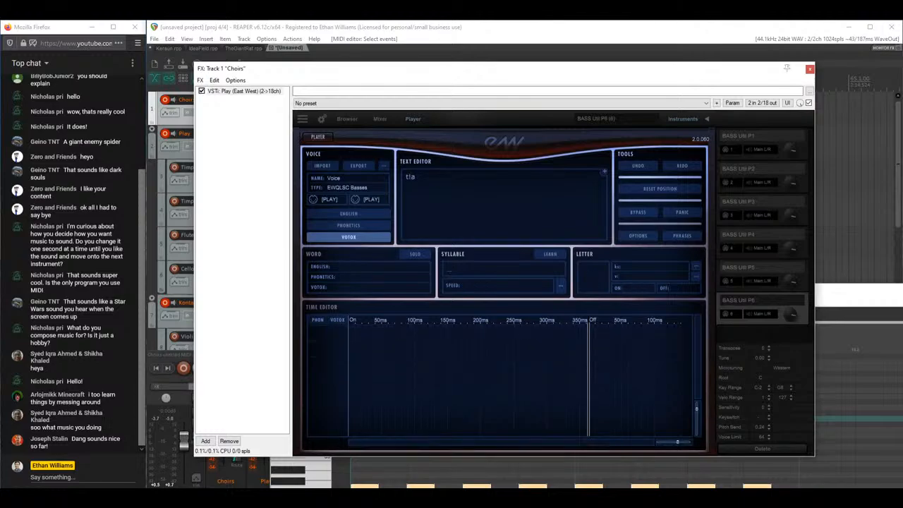
text( na)
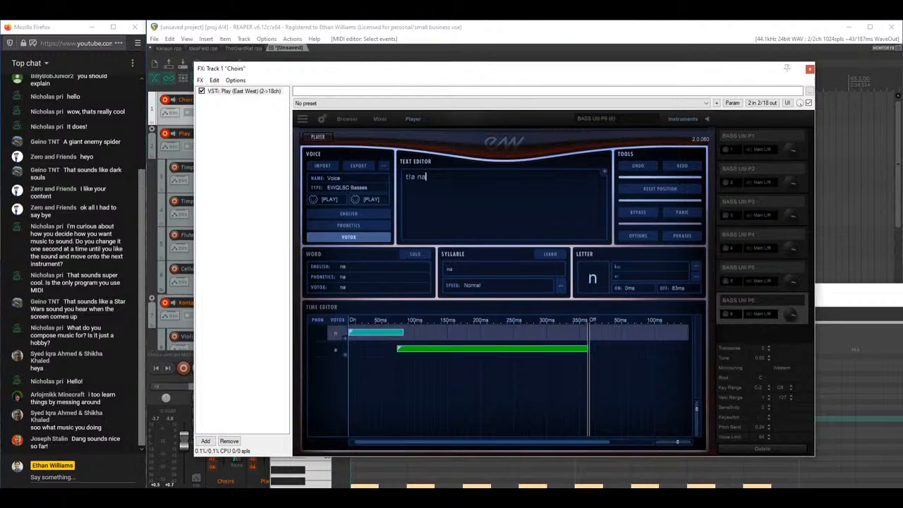
text( ka)
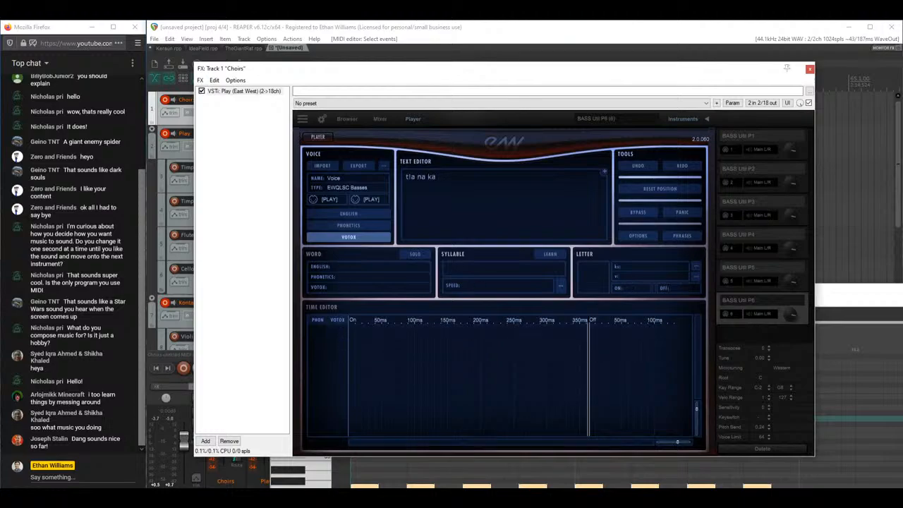
text( ri)
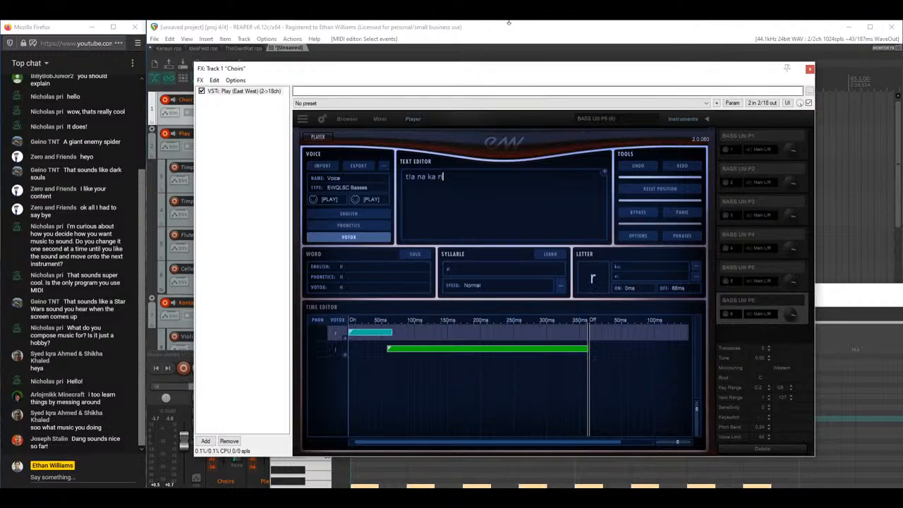
Step: Move the choir instrument window clear of the arrangement and play the choir passage from bar 41
drag(475, 72, 413, 379)
click(416, 361)
key(space)
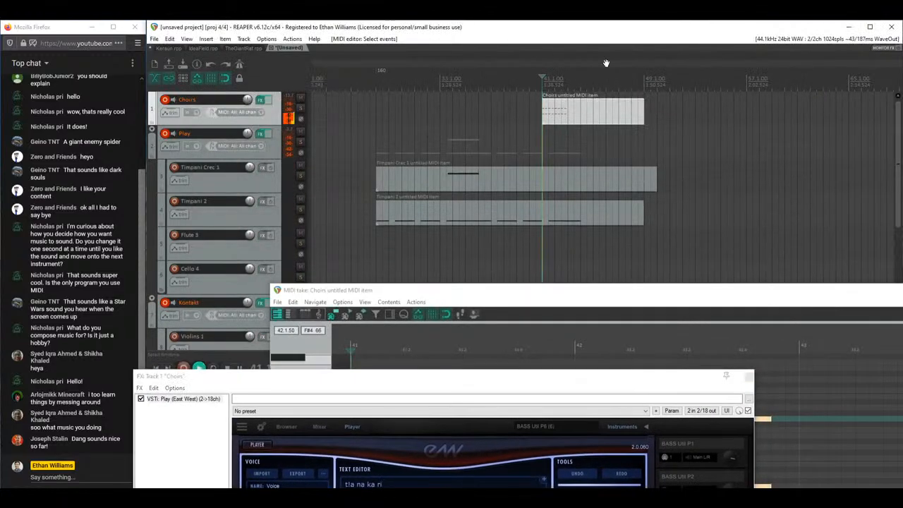
Step: Bring the choir MIDI editor into full view, check the note selection in bar 42, and play the passage
drag(587, 290, 578, 111)
drag(583, 228, 753, 237)
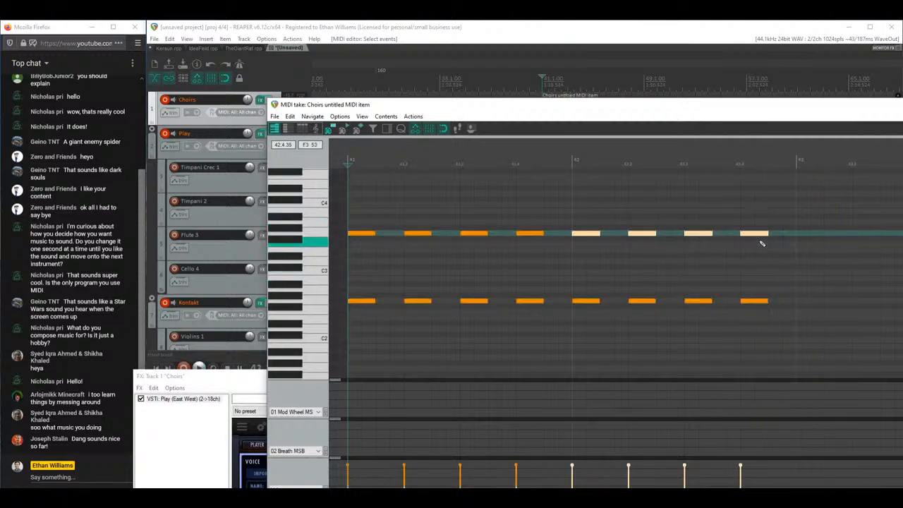
click(753, 235)
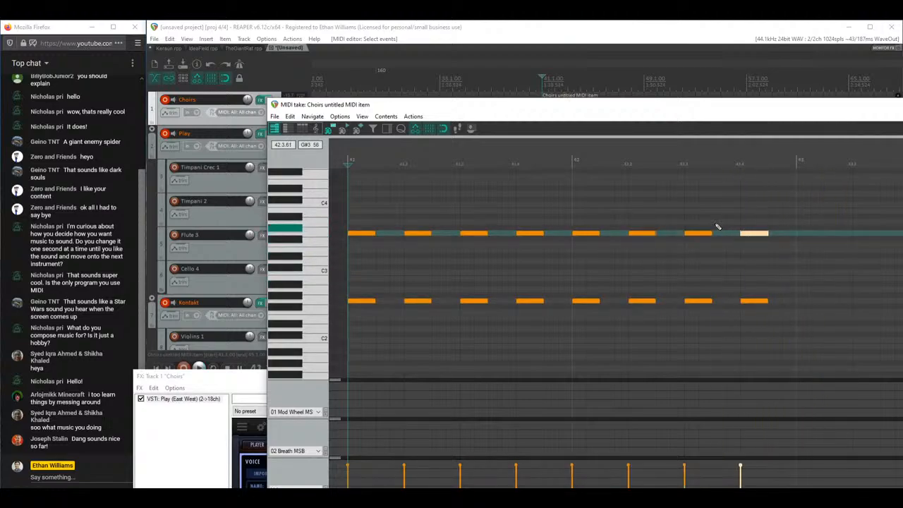
key(space)
Step: Move the choir MIDI editor clear of the track list and solo the Choirs track
drag(628, 117, 647, 72)
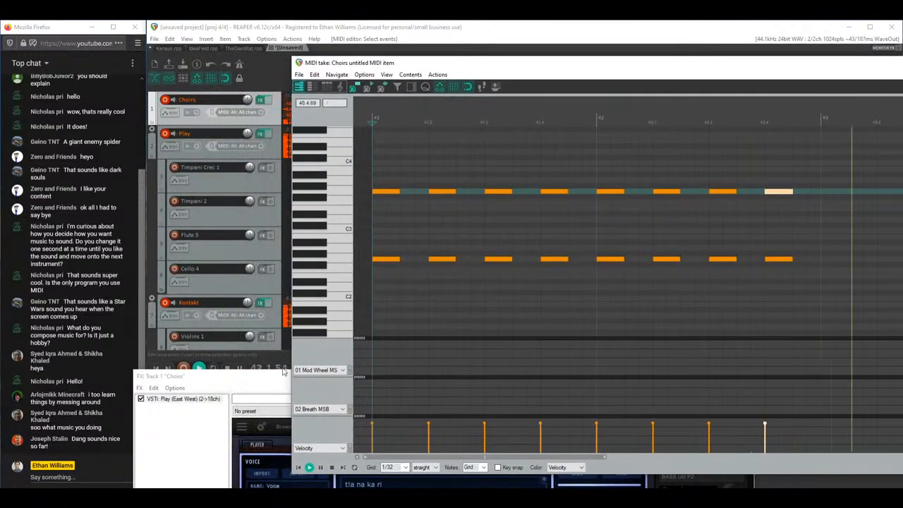
scroll(705, 264, down, 3)
drag(553, 72, 411, 370)
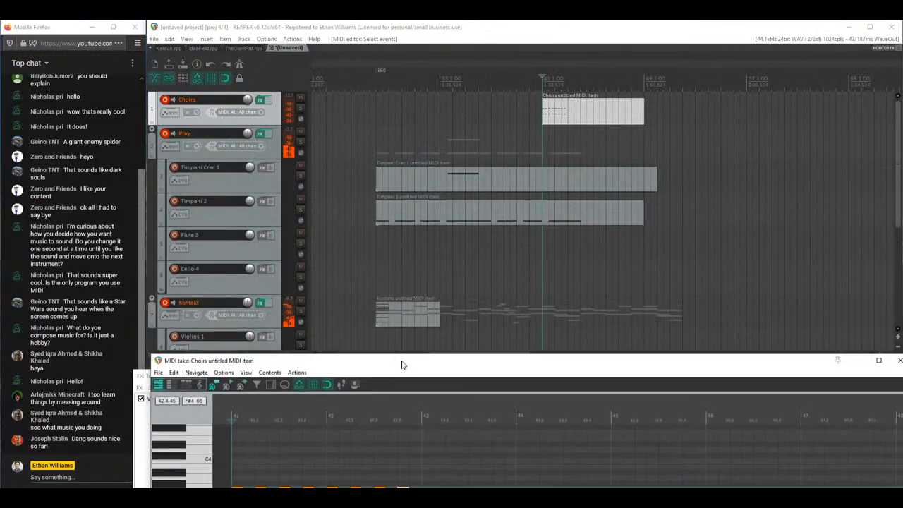
click(301, 108)
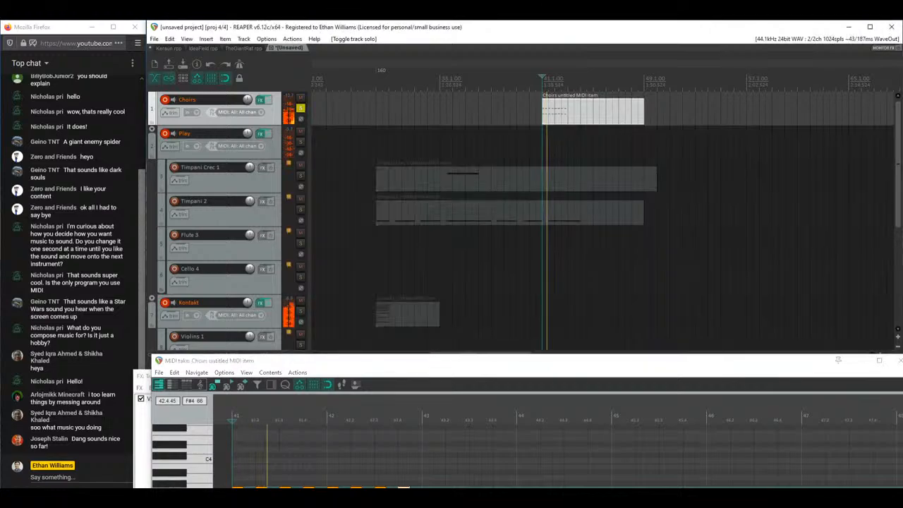
Step: Bring the choir instrument window into view, change the syllable "tla" to "ta", and play the passage
drag(470, 361, 760, 94)
drag(405, 383, 385, 121)
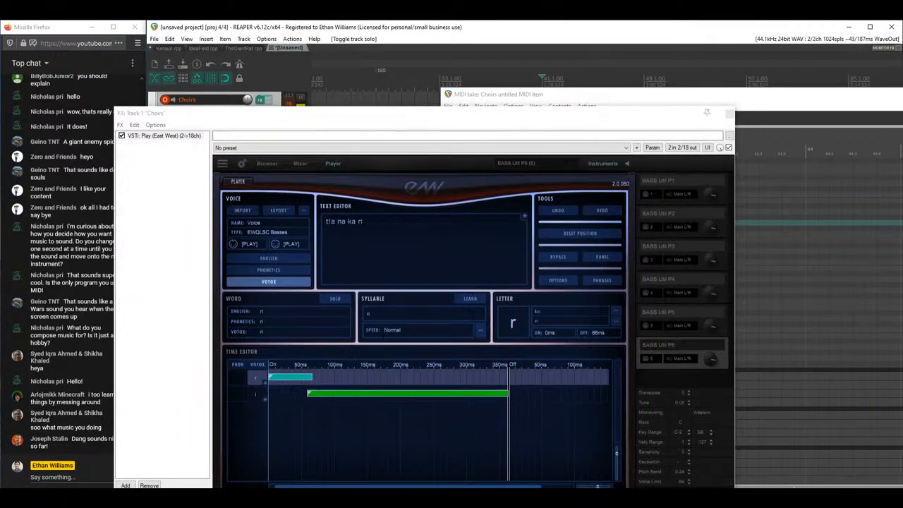
click(327, 221)
drag(396, 118, 453, 127)
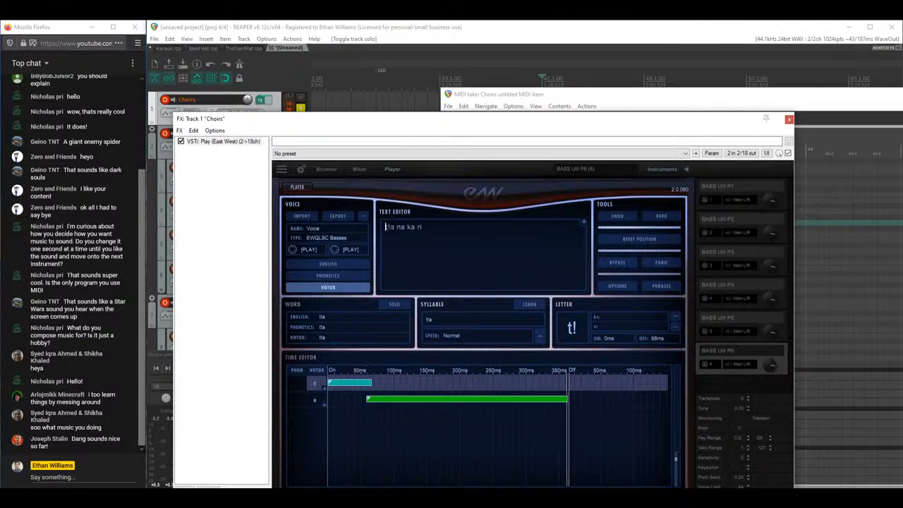
key(BackSpace)
click(455, 26)
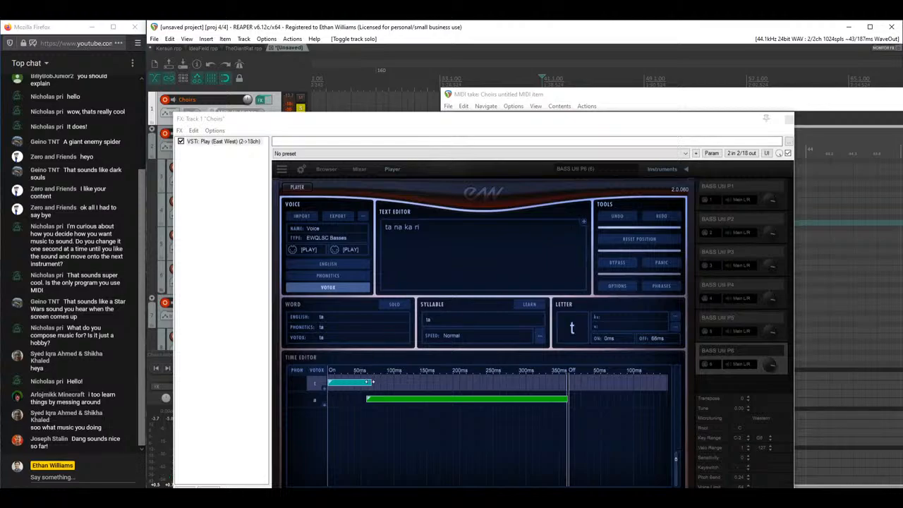
Step: Shorten the consonant of the syllable "ta" and start its vowel at about 20 ms
drag(367, 382, 338, 399)
key(BackSpace)
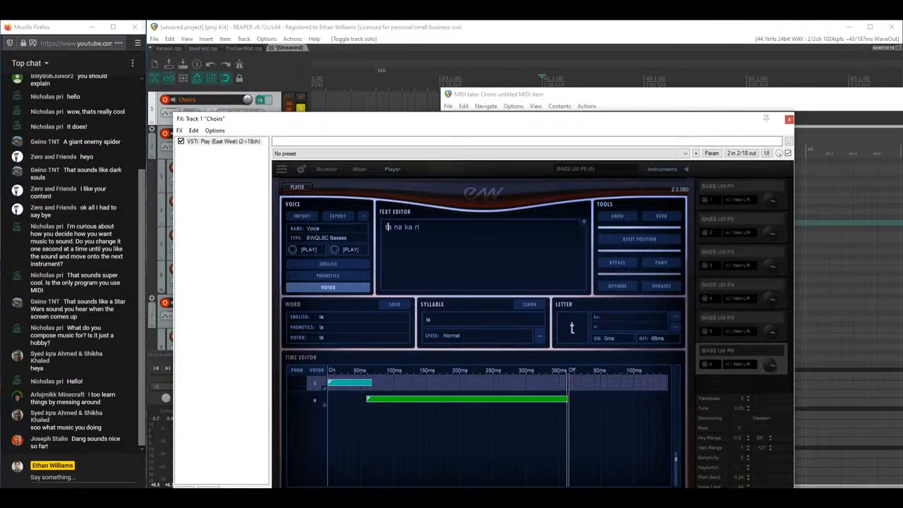
drag(368, 383, 335, 400)
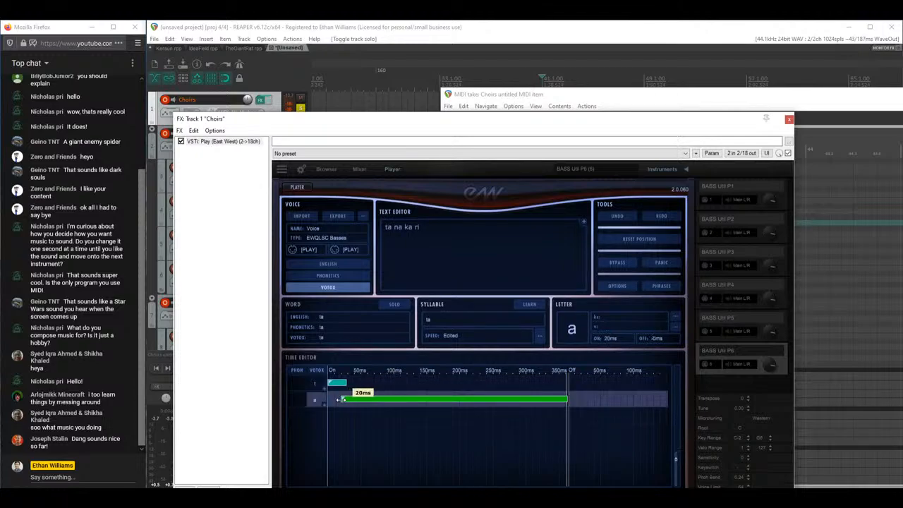
Step: Shorten the consonant of the syllable "na" to 34 ms, start its vowel earlier, and play the choir passage
click(394, 226)
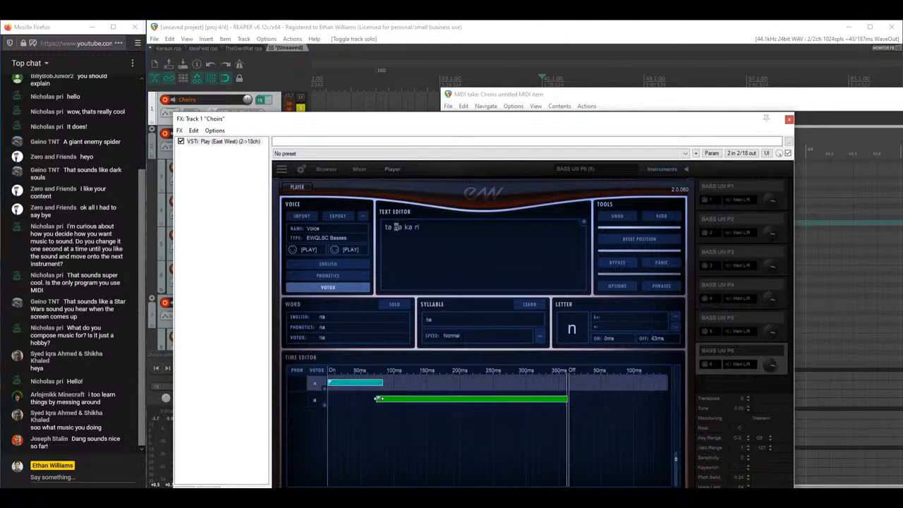
drag(377, 398, 353, 383)
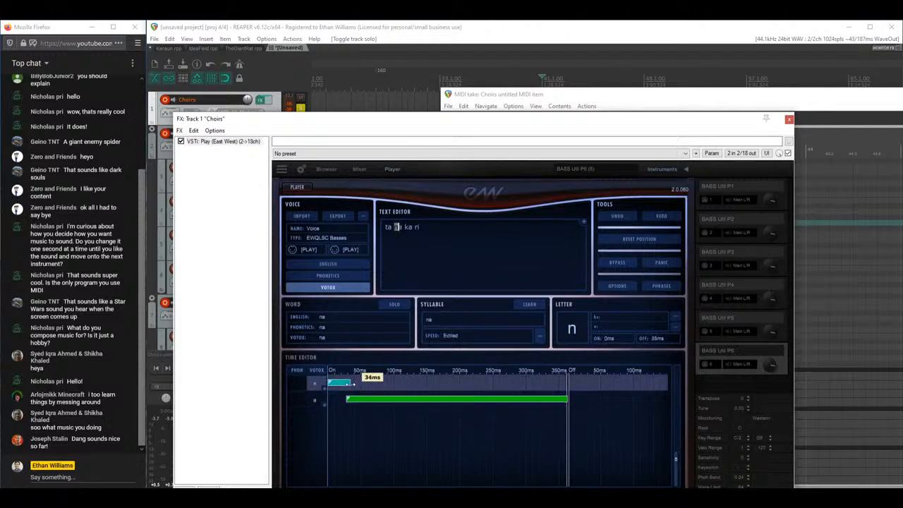
key(space)
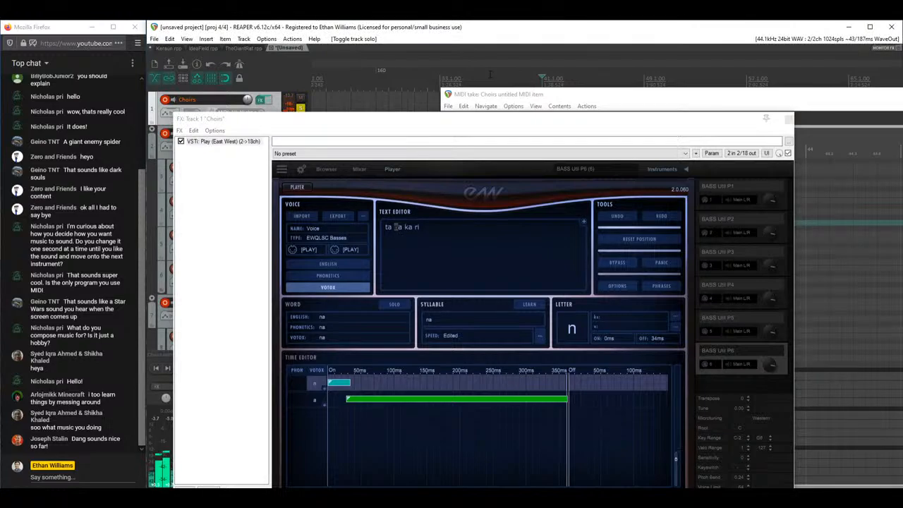
Step: Change the last syllable "ri" to "li" and play the choir passage
click(404, 226)
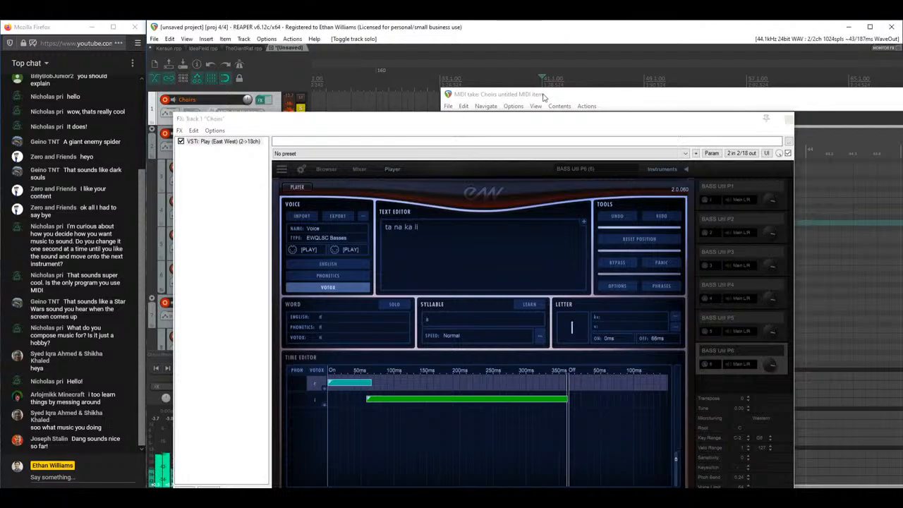
drag(506, 129, 434, 110)
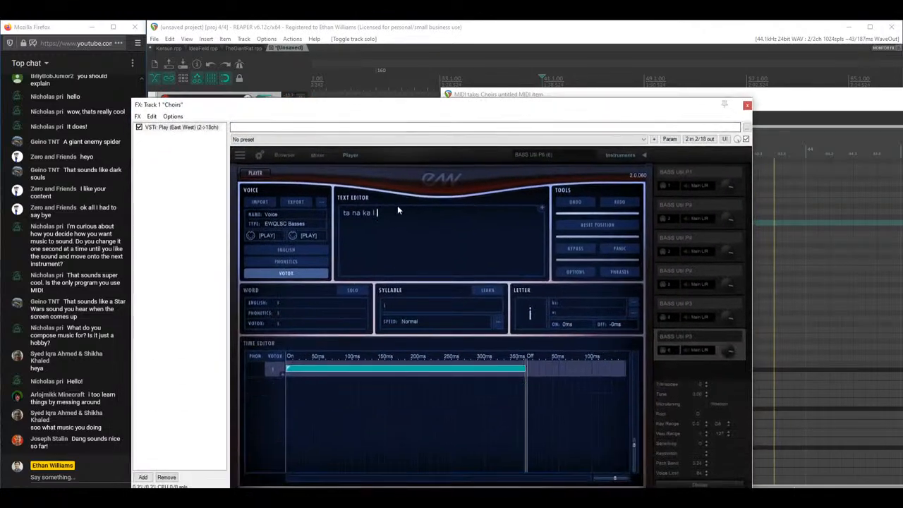
click(426, 28)
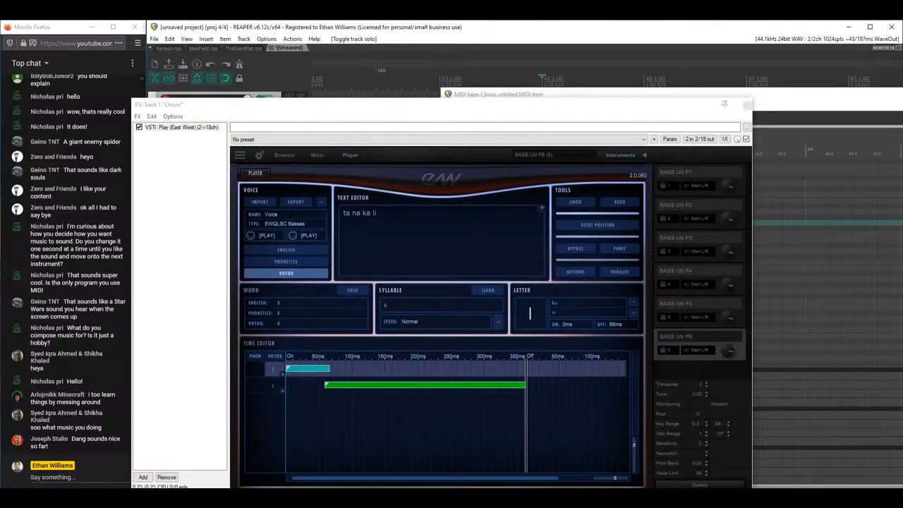
Step: Replace the last syllable with "ne", shorten its consonant, and start its vowel at about 36 ms
click(428, 105)
text(n)
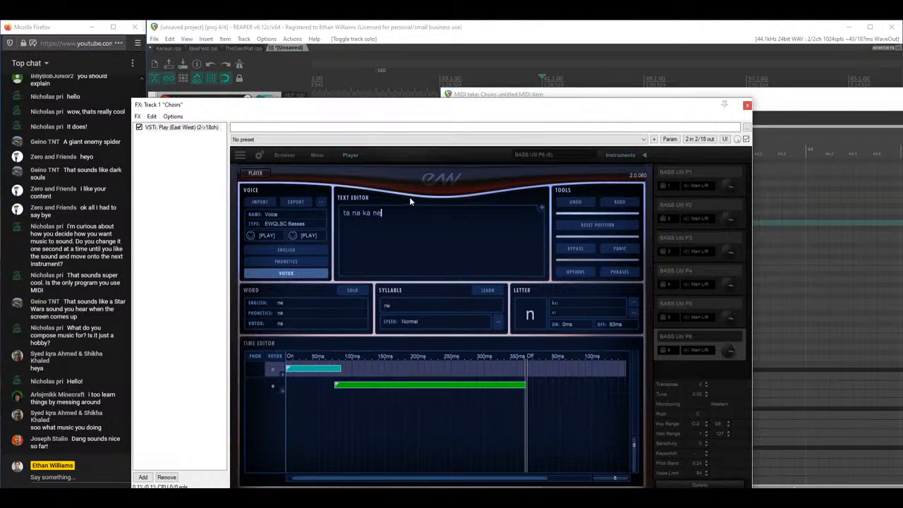
text(e)
drag(343, 369, 306, 383)
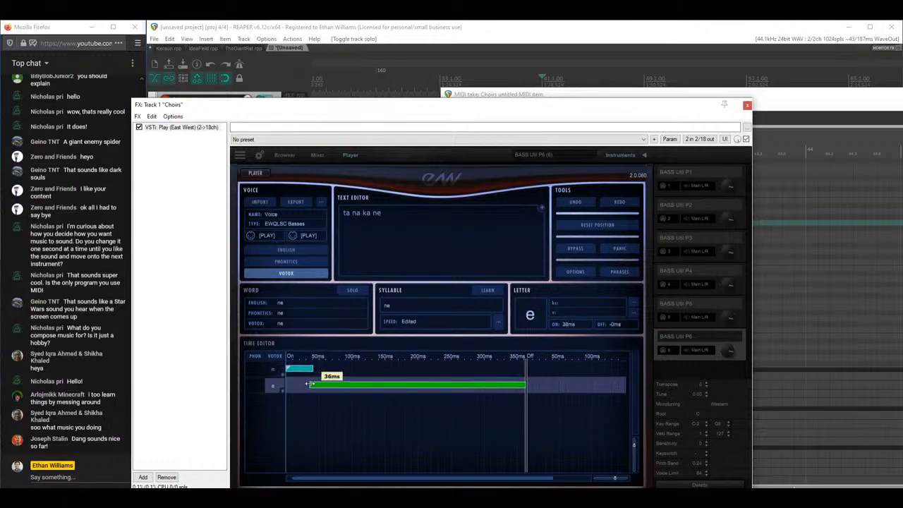
Step: Add the syllables "i a ma de" to the choir text and play the passage
text(i)
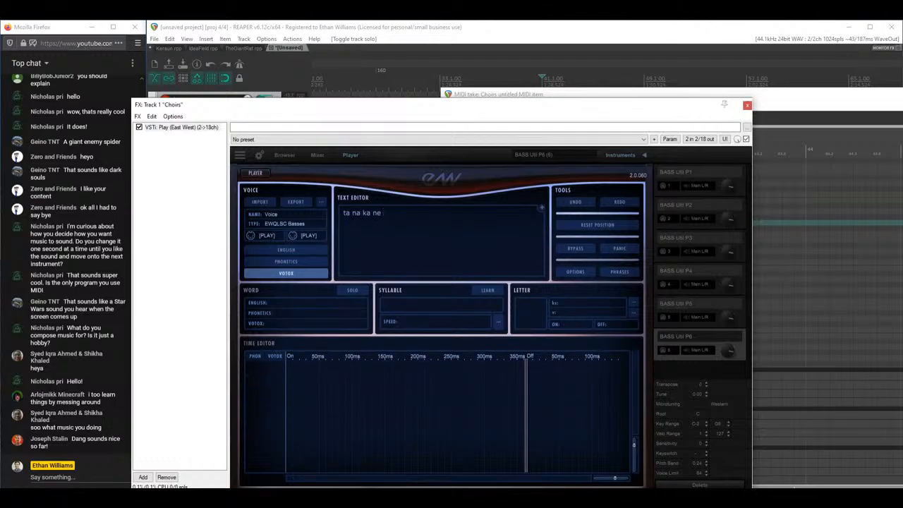
text( a ma)
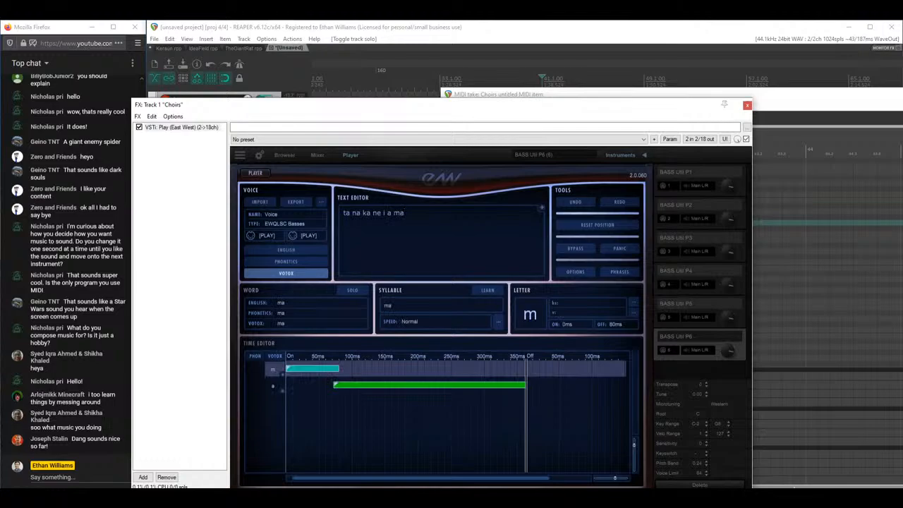
text( d)
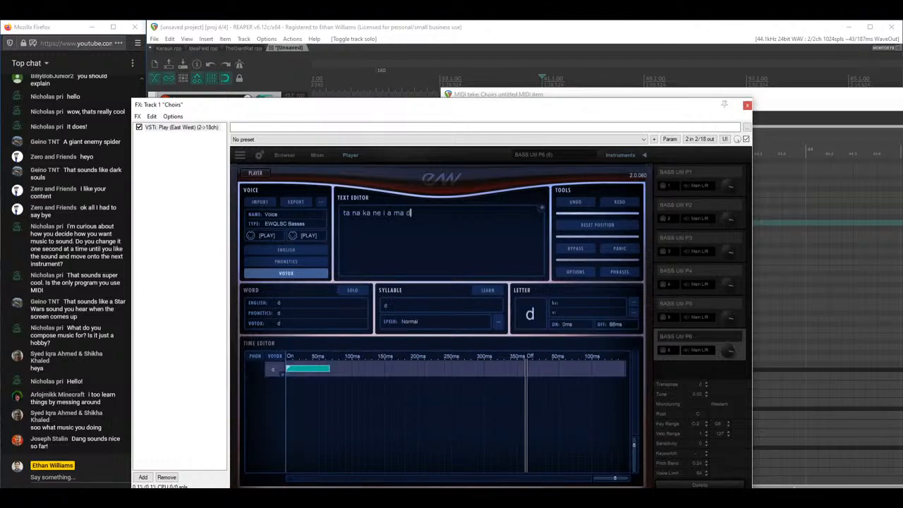
text(e)
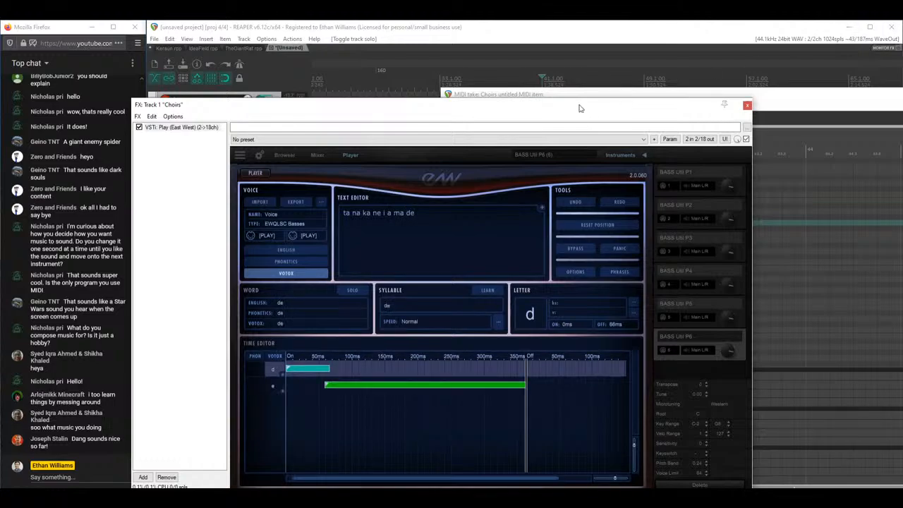
drag(580, 107, 571, 229)
click(543, 41)
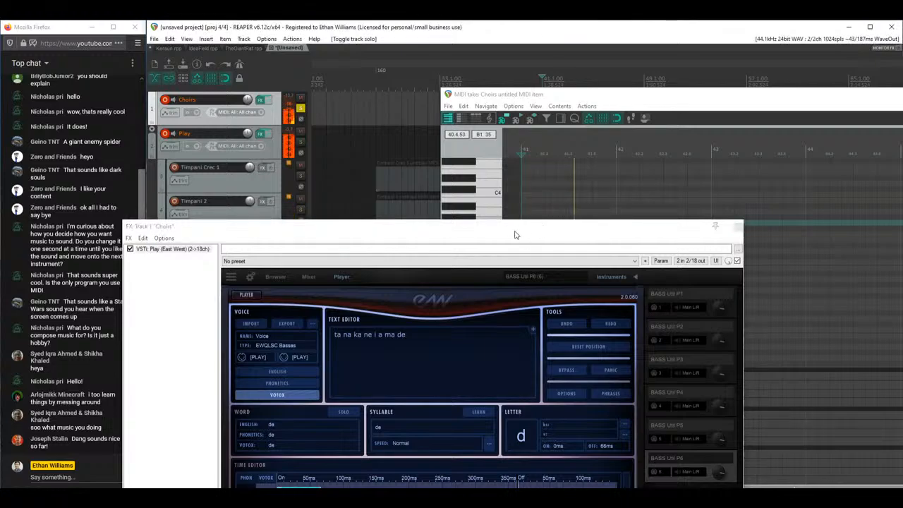
Step: Change the syllables "ne" and "de" to "nO" and "dO", and play the choir passage
drag(515, 227, 533, 93)
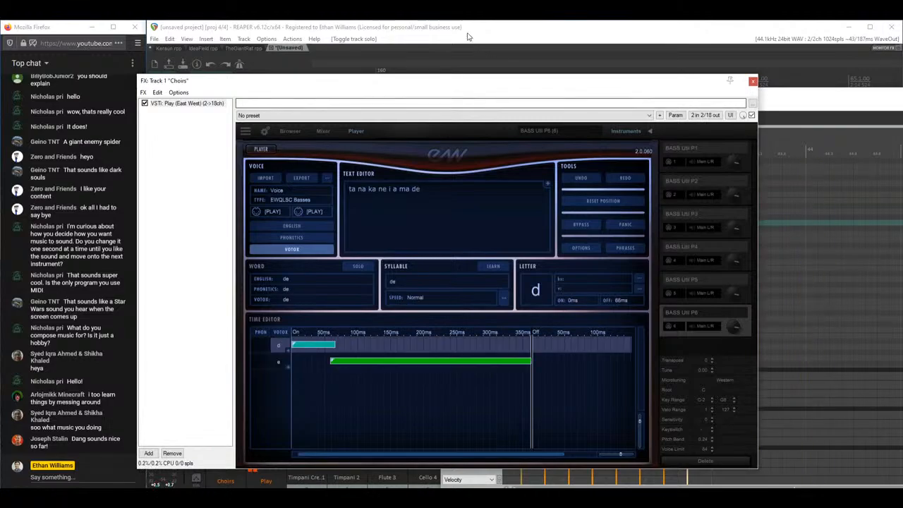
click(381, 188)
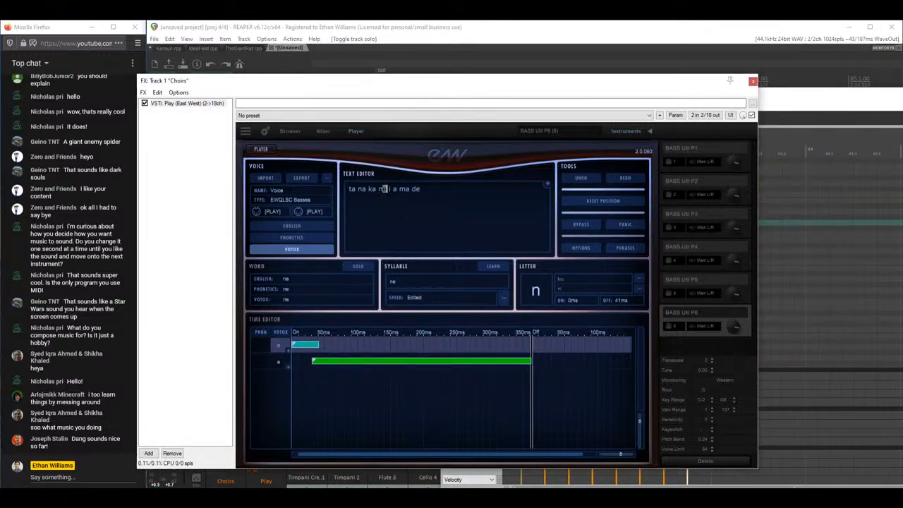
text(O)
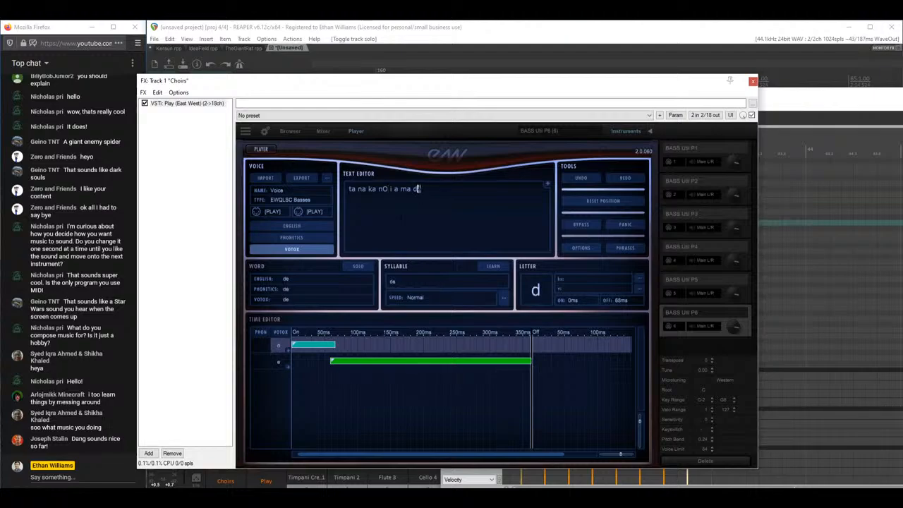
drag(478, 101, 433, 261)
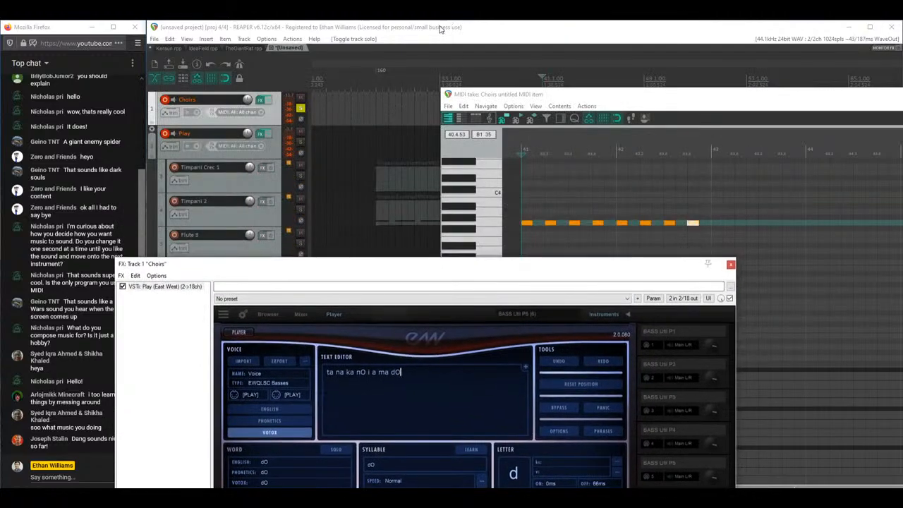
key(space)
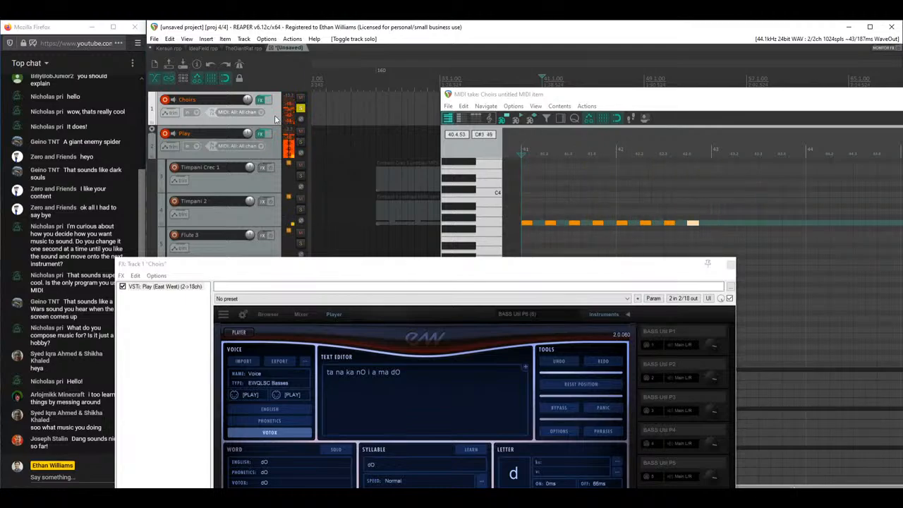
Step: Turn off the Choirs track's solo and close the choir MIDI editor and instrument window
click(598, 99)
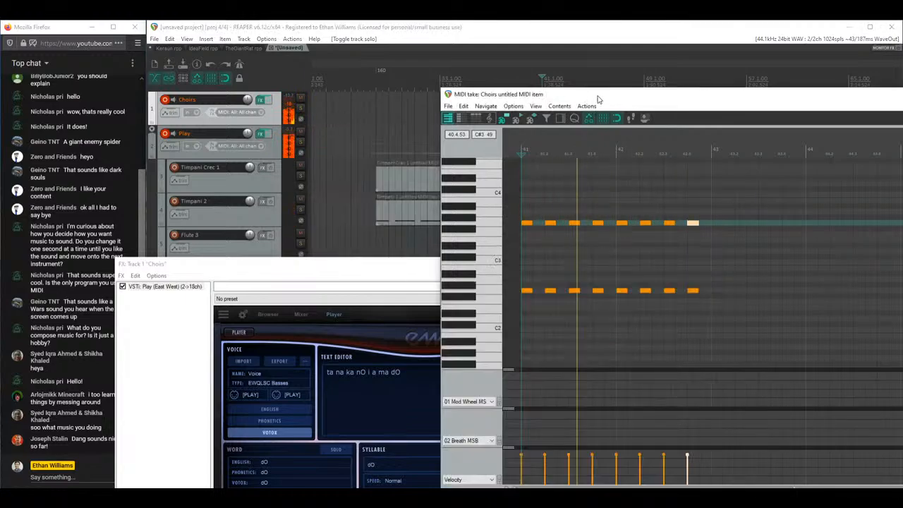
drag(599, 100, 286, 126)
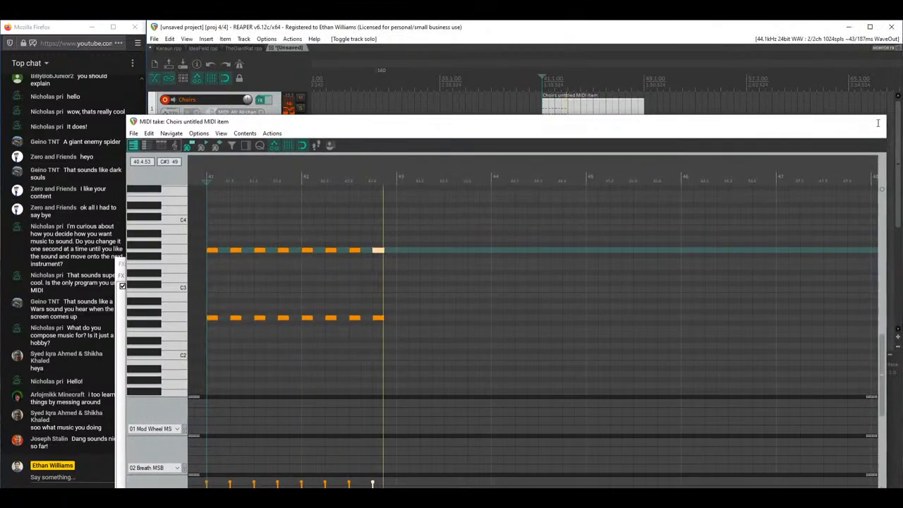
click(877, 121)
click(730, 265)
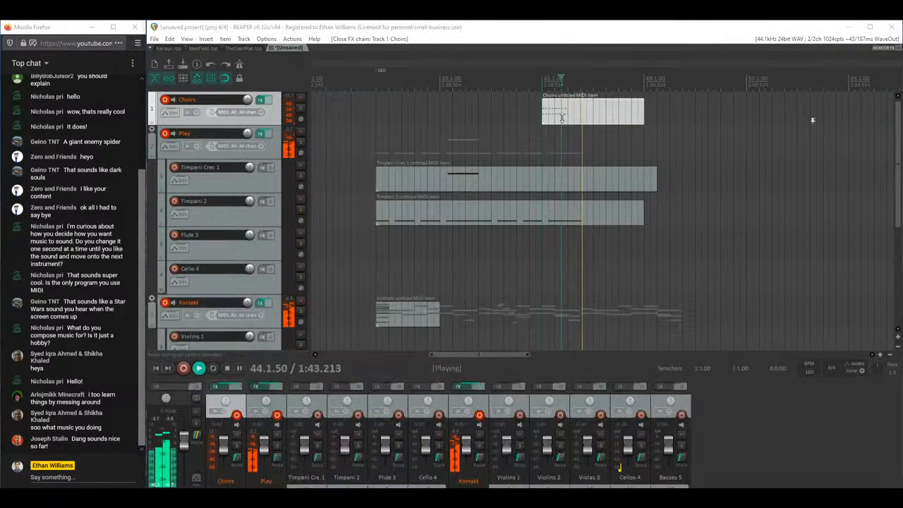
Step: Reopen the Choirs item, copy all its notes from bars 41 and 42 into bars 43 and 44, and close the editor
click(593, 107)
key(ctrl+a)
drag(230, 256, 399, 253)
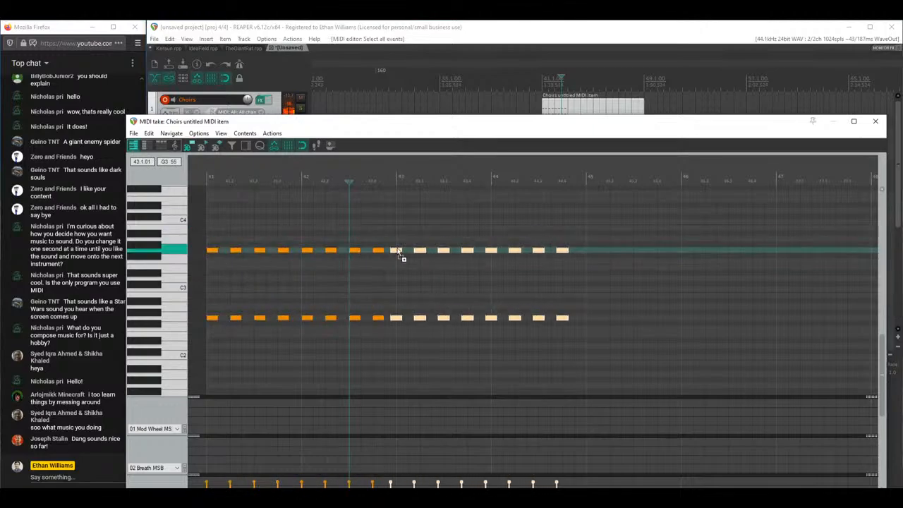
click(878, 122)
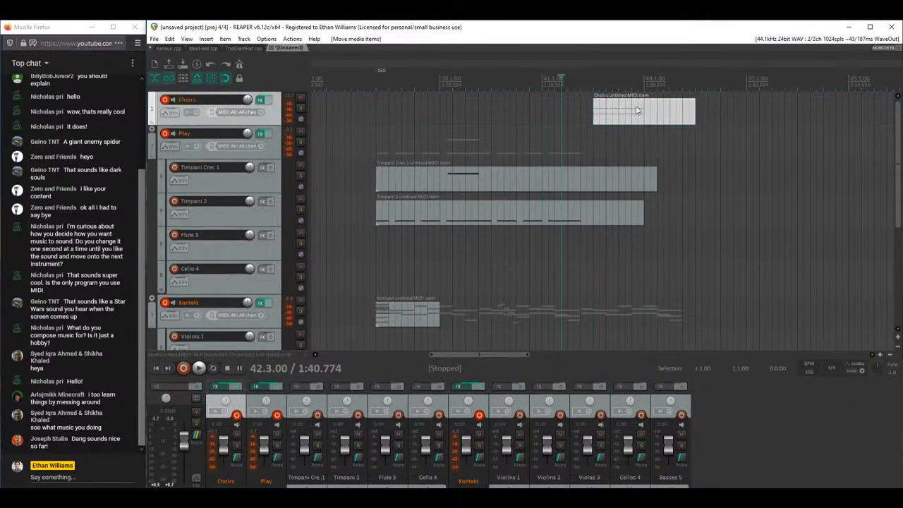
Step: Move the Choirs item to start at bar 44 and play the arrangement from bar 41
scroll(900, 166, down, 5)
scroll(900, 169, up, 5)
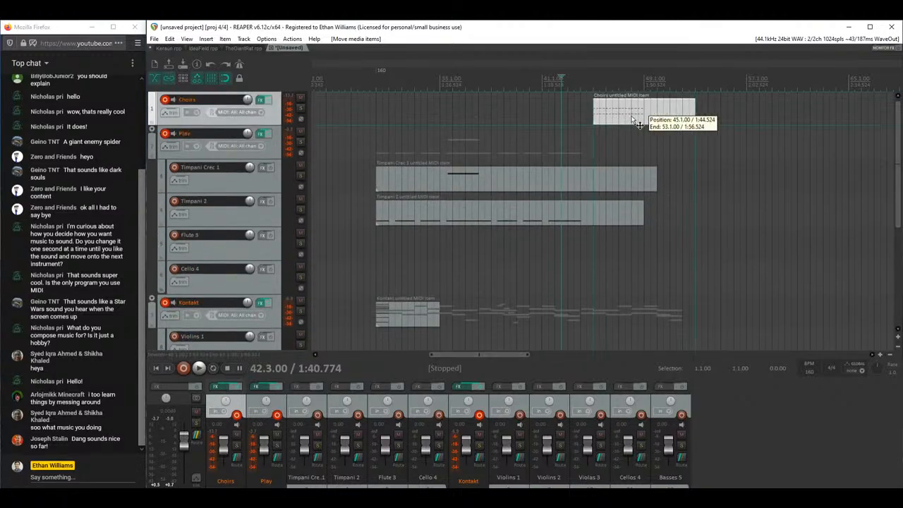
click(551, 117)
key(space)
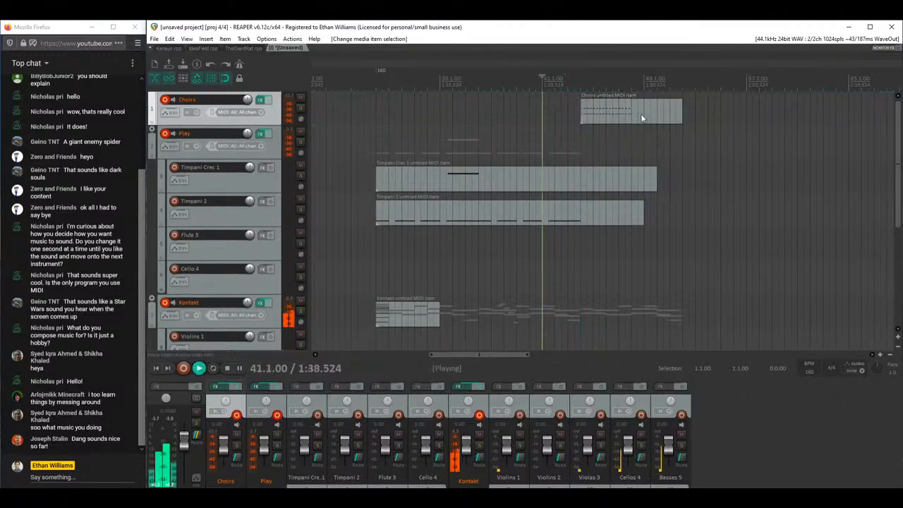
Step: Reopen the Choirs item in the MIDI editor and play its passage from bar 44
scroll(900, 134, down, 5)
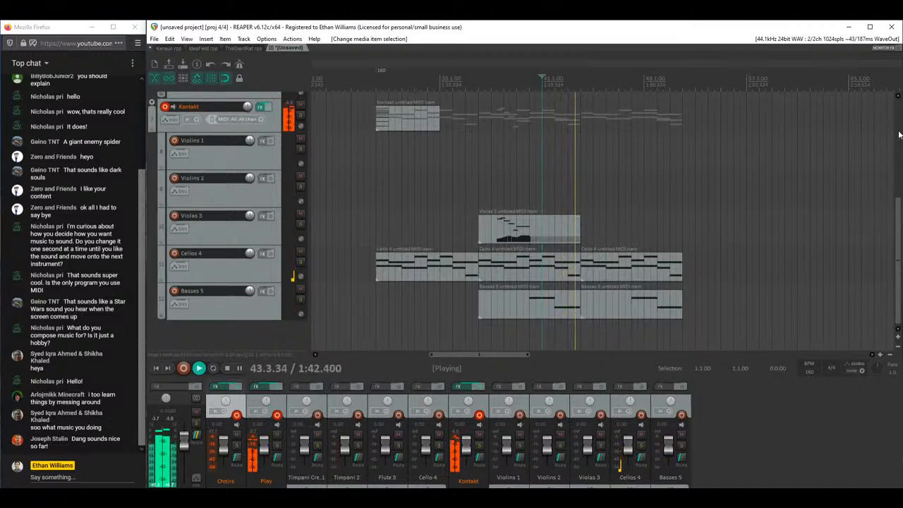
scroll(898, 134, up, 2)
scroll(899, 134, up, 2)
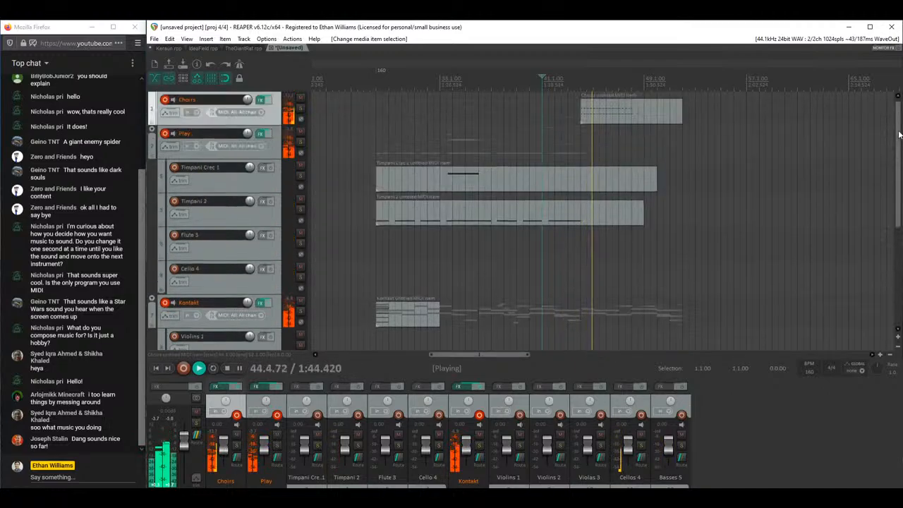
double_click(606, 112)
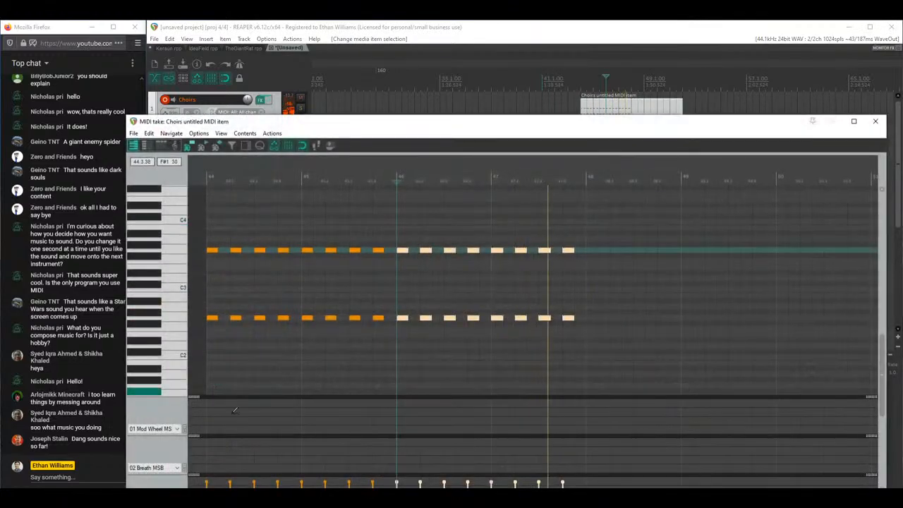
drag(335, 122, 356, 68)
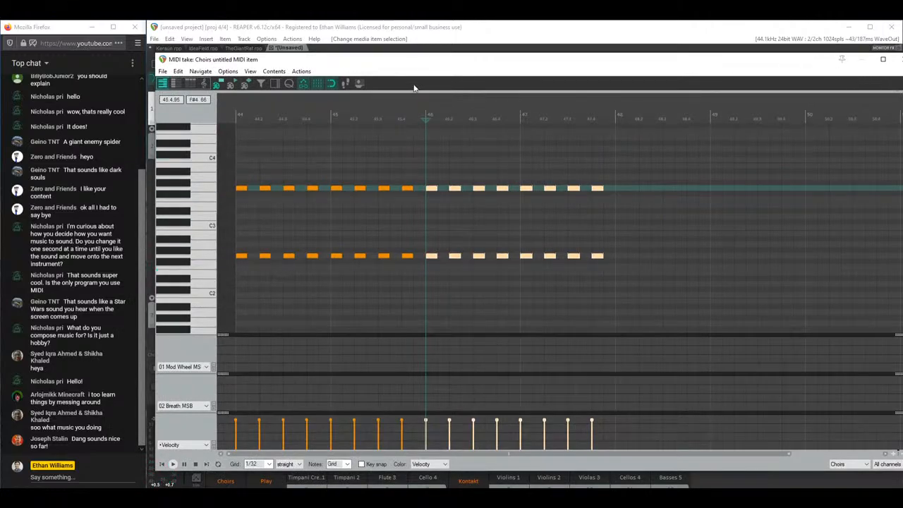
drag(397, 65, 381, 81)
click(144, 480)
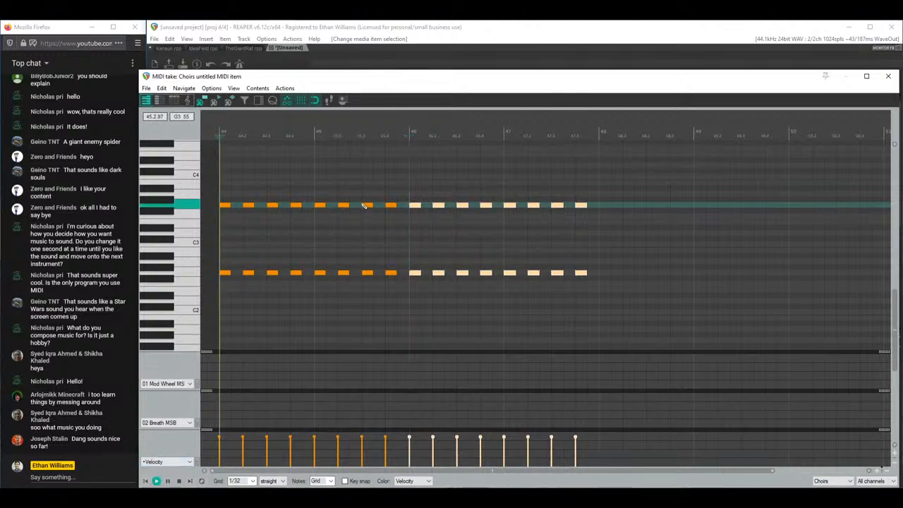
click(156, 480)
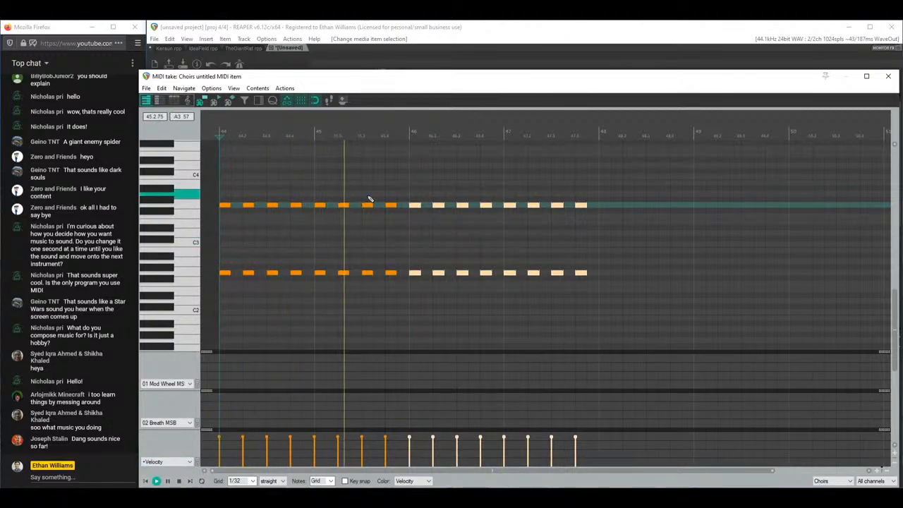
Step: In bar 46, lower the upper choir notes one semitone to F#3, raise the lower ones two semitones to A2, and play the change
drag(408, 200, 486, 211)
key(space)
drag(409, 267, 486, 263)
click(487, 275)
click(374, 221)
key(space)
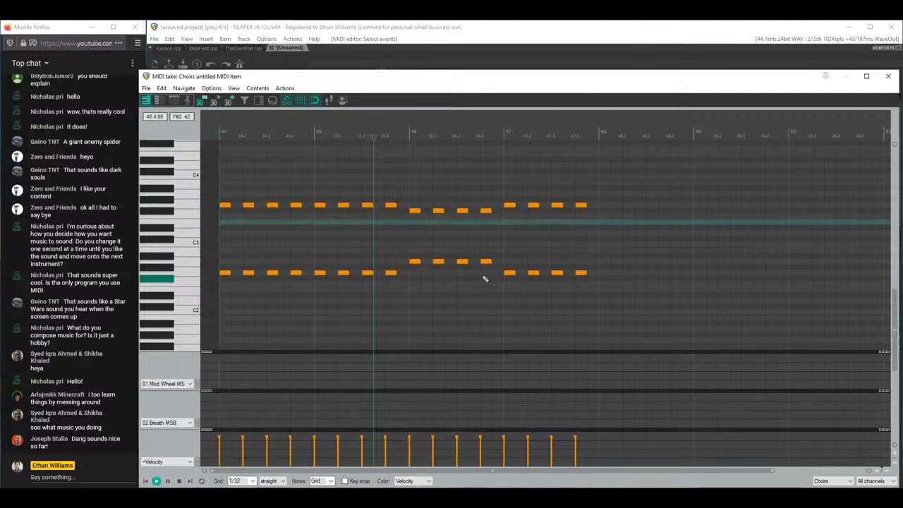
Step: Raise the lower choir notes in bar 47 two semitones to A2 and play the passage again
key(space)
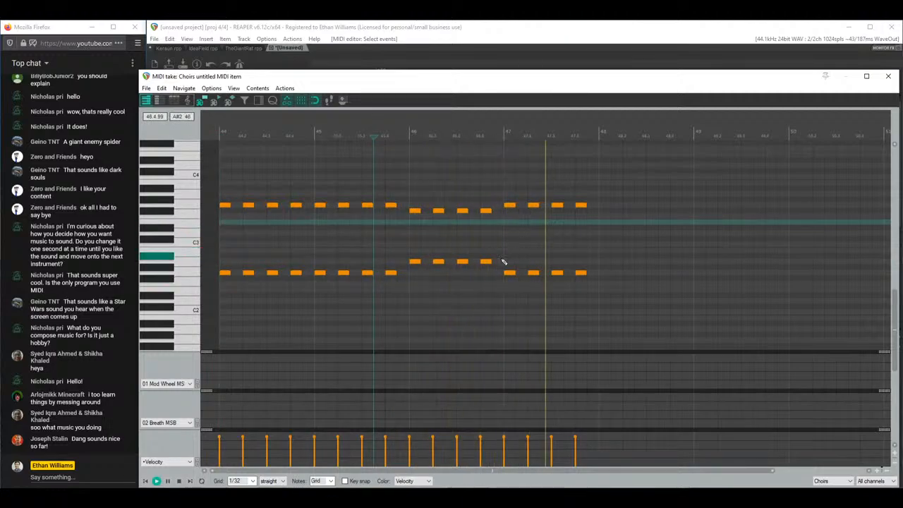
key(space)
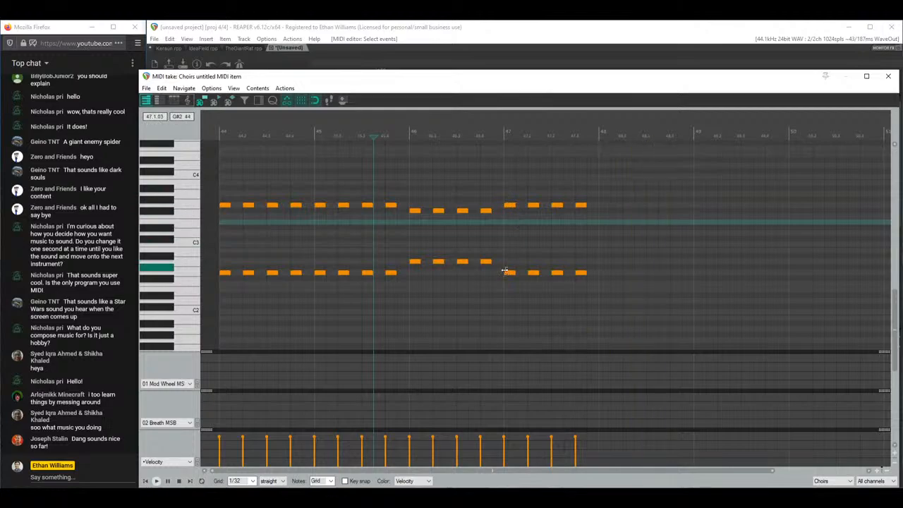
drag(503, 266, 583, 267)
key(space)
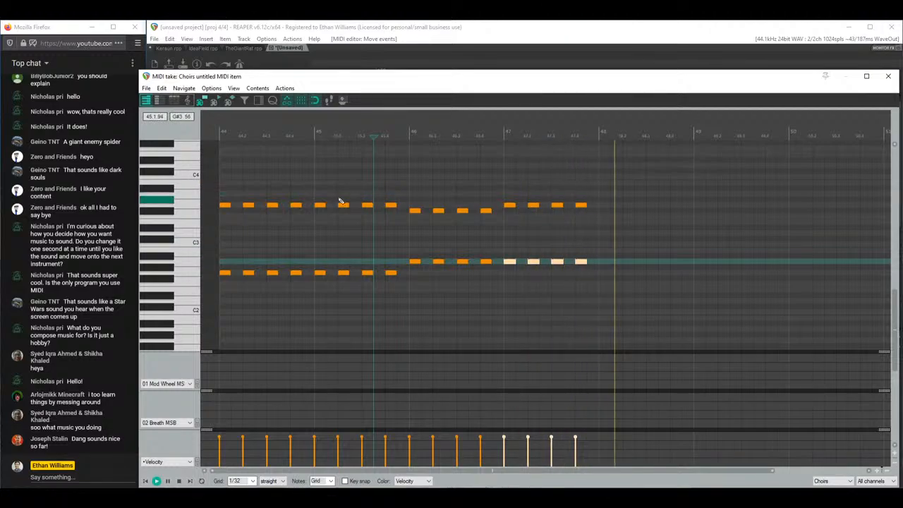
Step: Copy all choir notes from bars 44 to 47 so the duplicate starts at bar 48, and close the editor
drag(397, 187, 227, 323)
drag(223, 180, 681, 327)
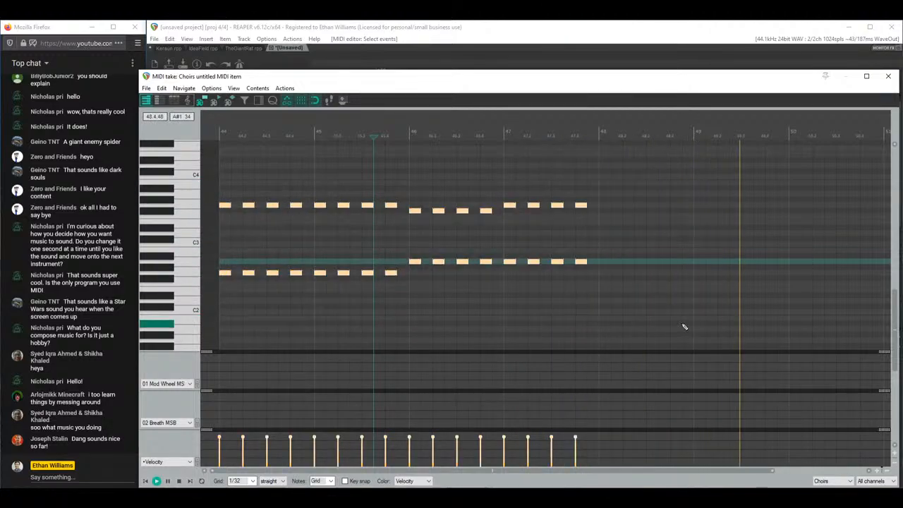
key(space)
drag(226, 206, 613, 207)
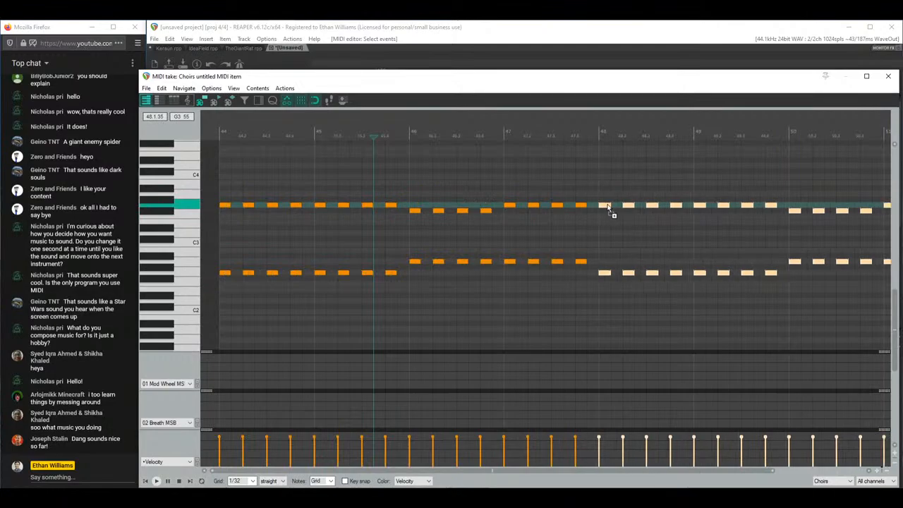
click(889, 76)
Step: Delete the MIDI item on the Kontakt track at bar 28 and play the arrangement from there
click(393, 276)
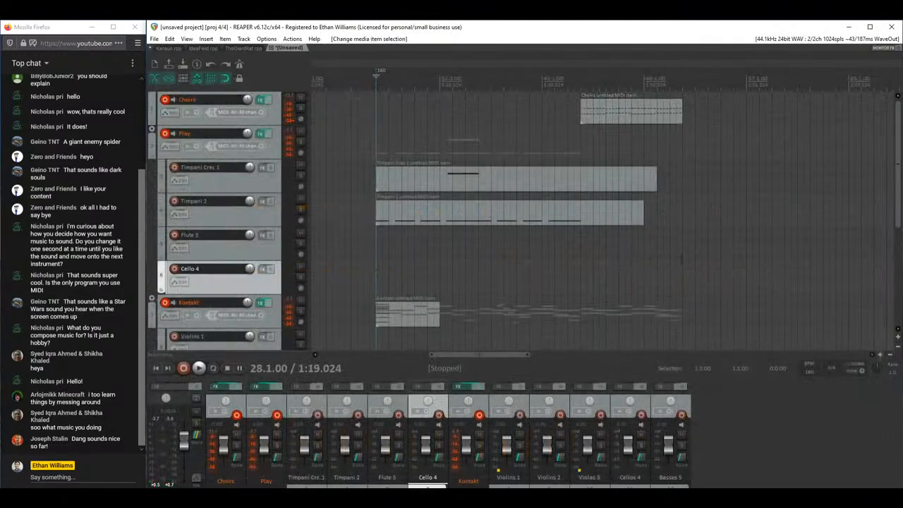
key(space)
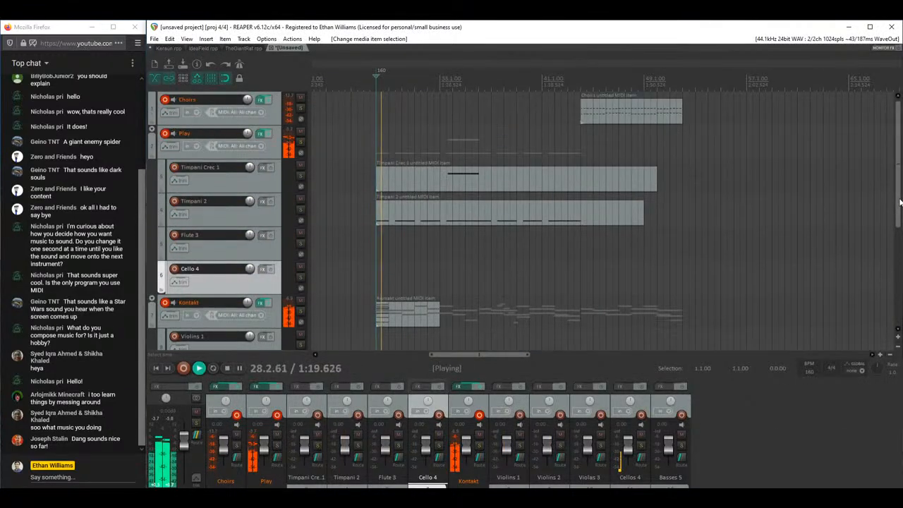
click(414, 314)
key(space)
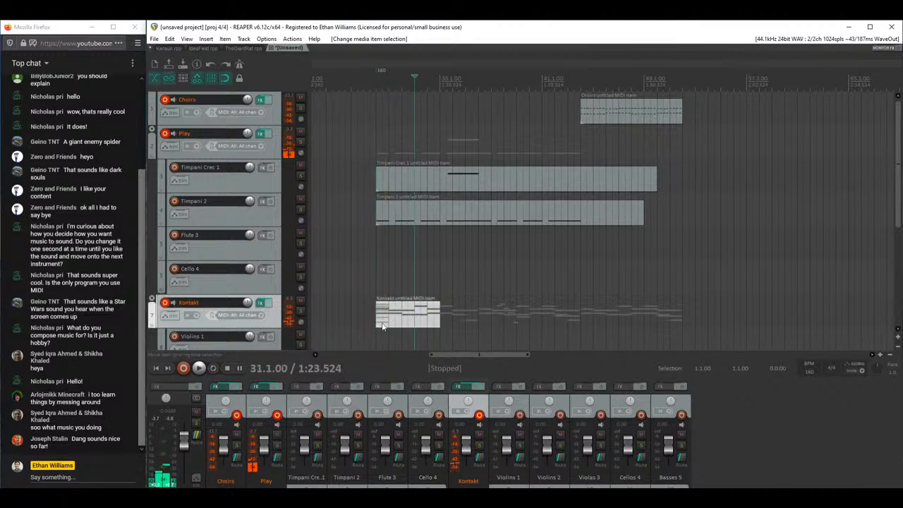
key(Delete)
click(374, 288)
key(space)
scroll(900, 168, down, 5)
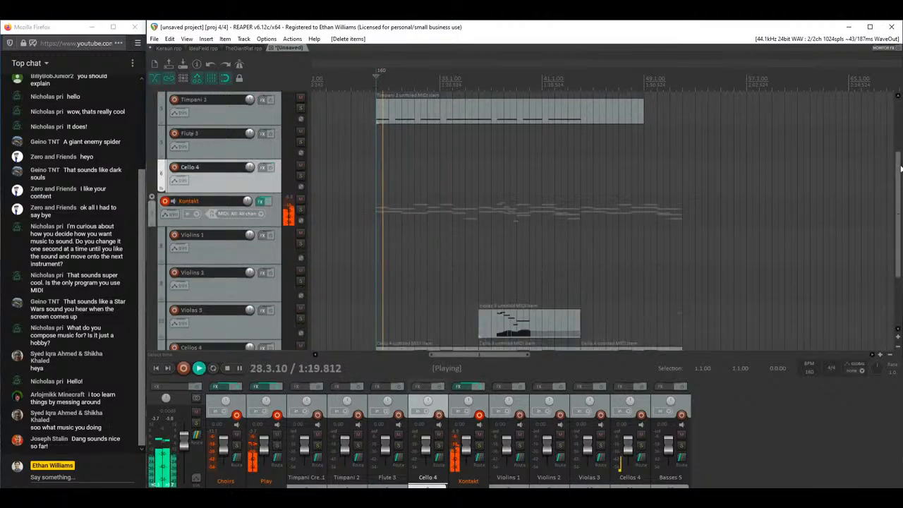
scroll(900, 168, up, 2)
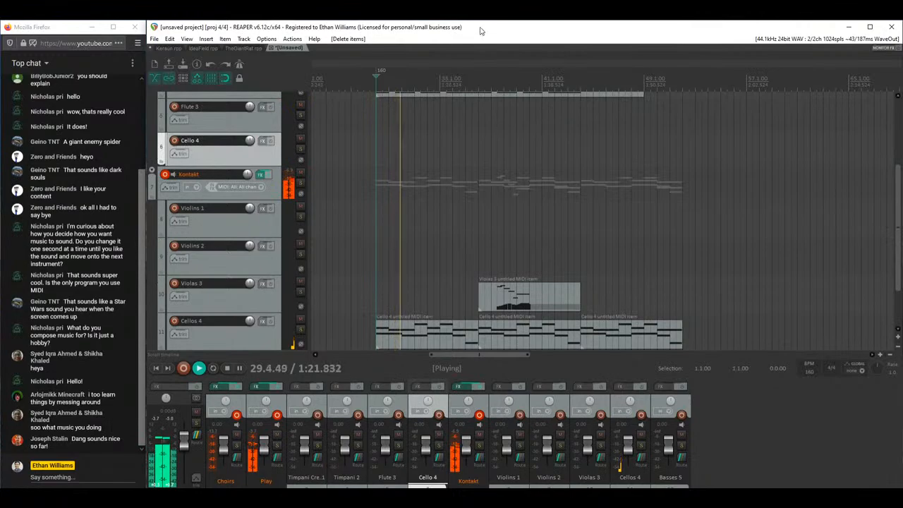
Step: Save the project as "Example" in the REAPER Media folder
key(ctrl+s)
text(Example)
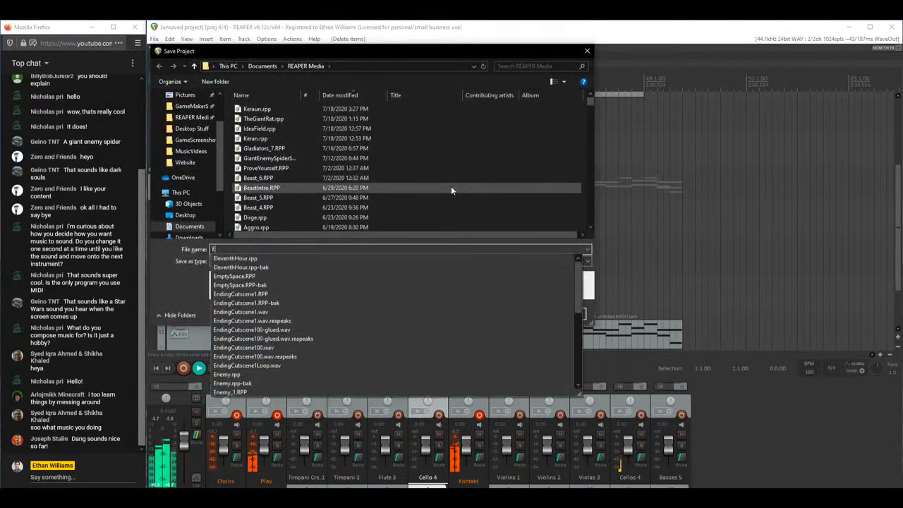
key(Return)
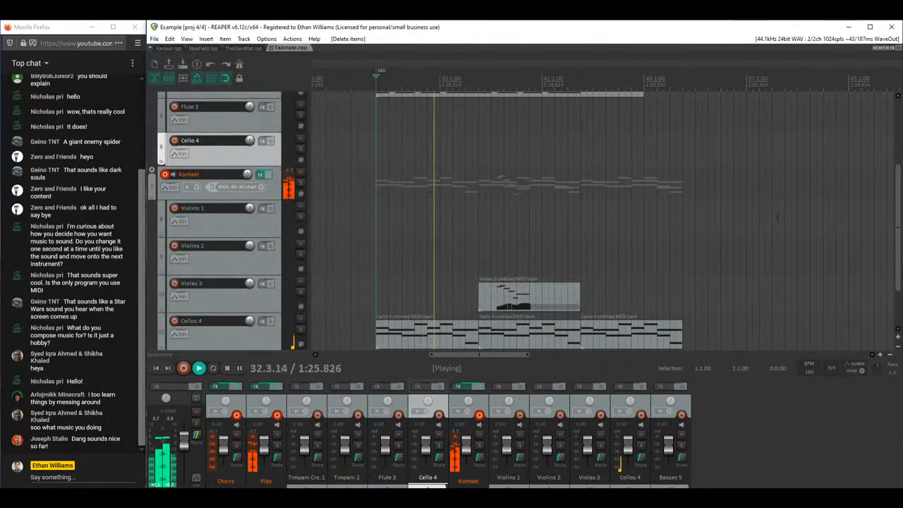
Step: Open the Cellos 4 item starting at bar 36 and select its accented notes up to the start of bar 40
scroll(896, 254, up, 3)
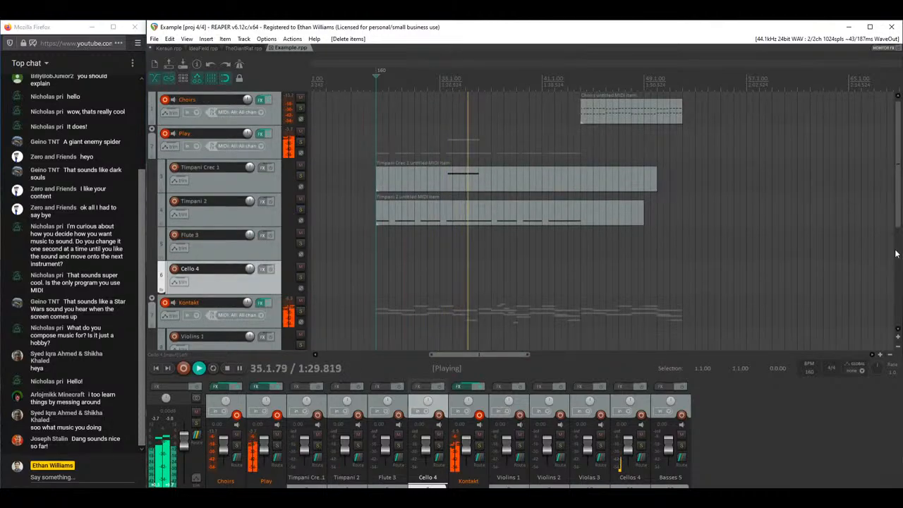
scroll(896, 254, down, 5)
scroll(896, 254, up, 3)
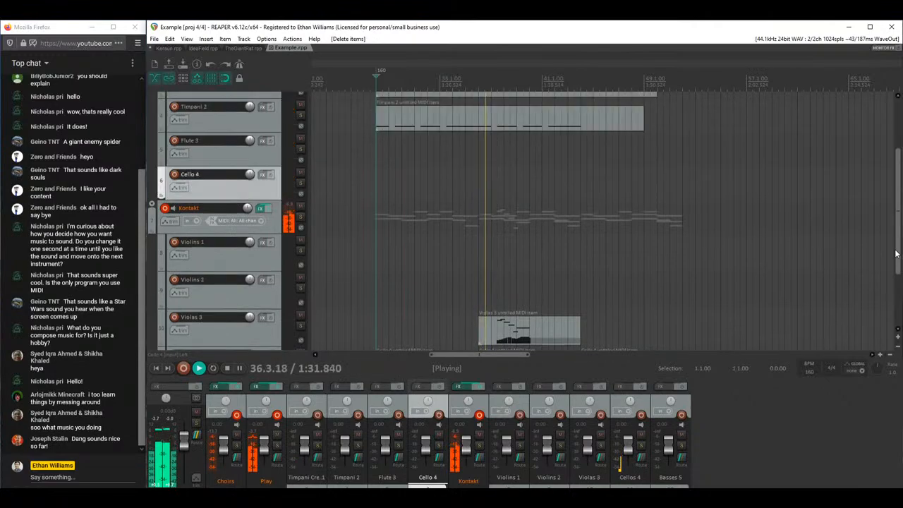
scroll(896, 254, down, 3)
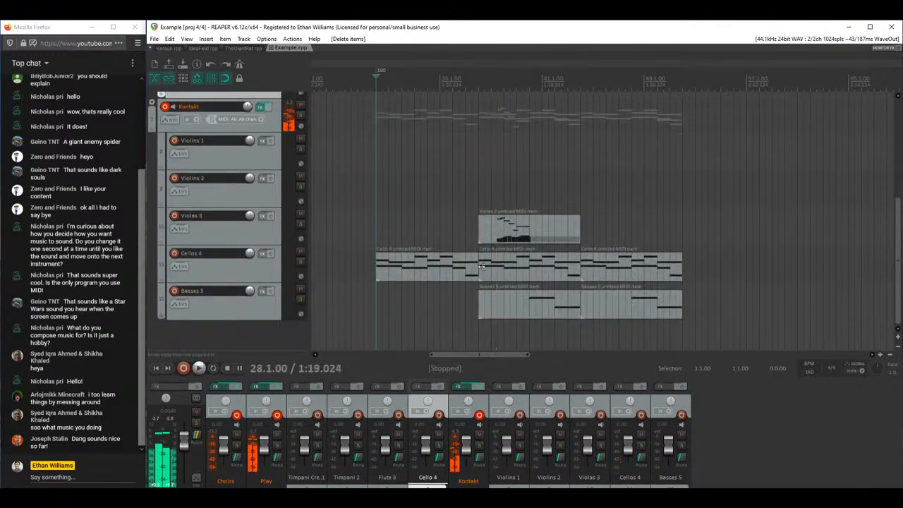
double_click(492, 274)
double_click(314, 333)
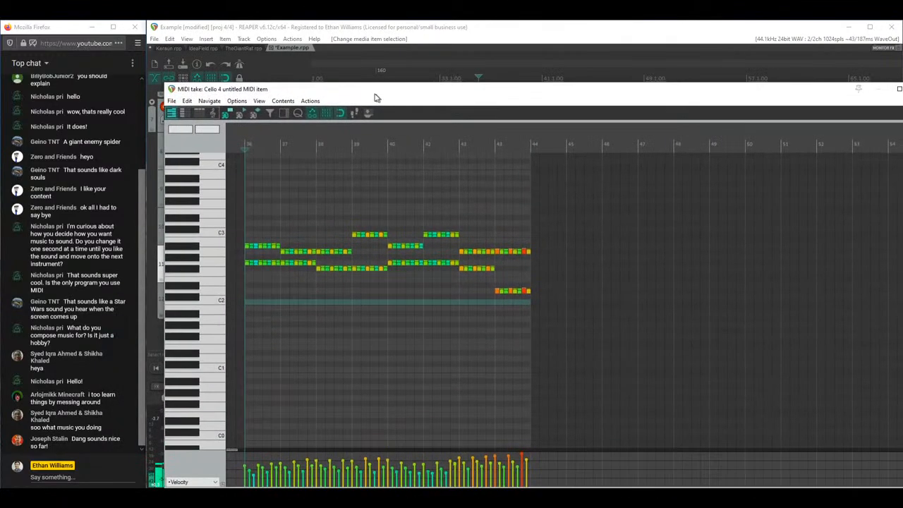
key(ctrl+a)
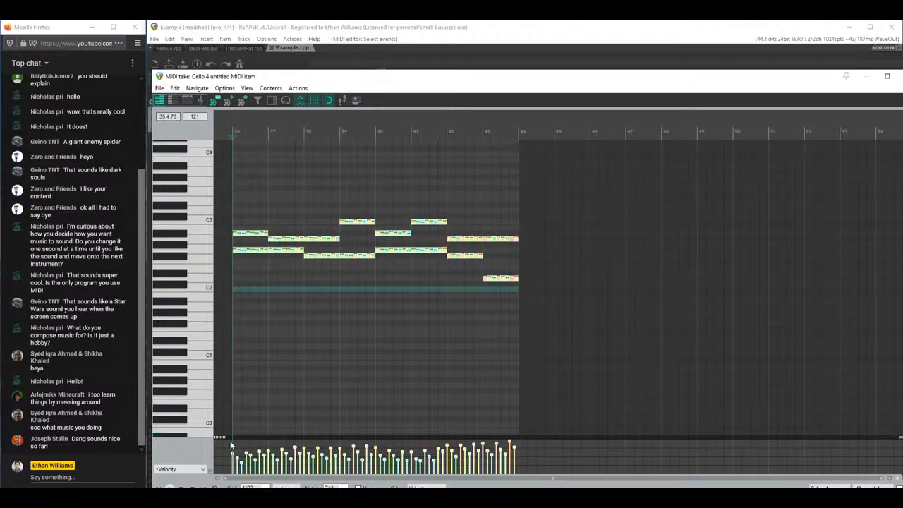
scroll(346, 306, up, 3)
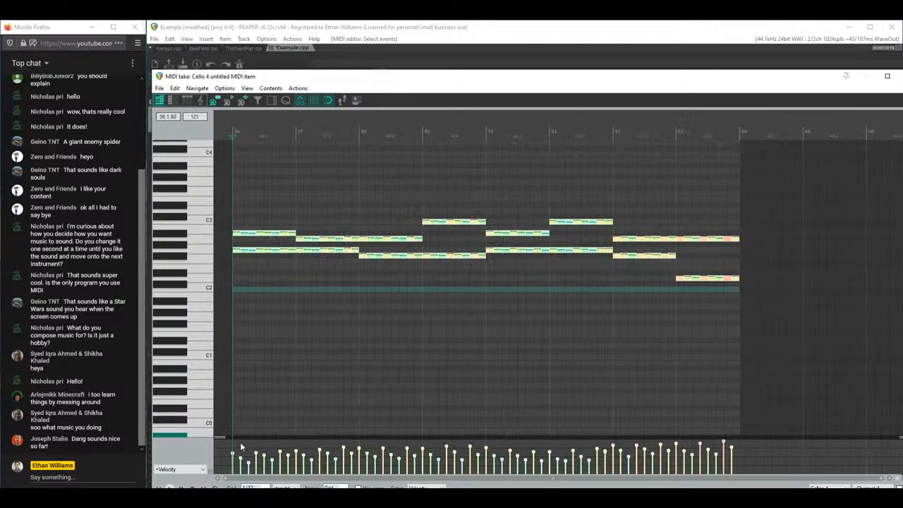
drag(225, 440, 506, 456)
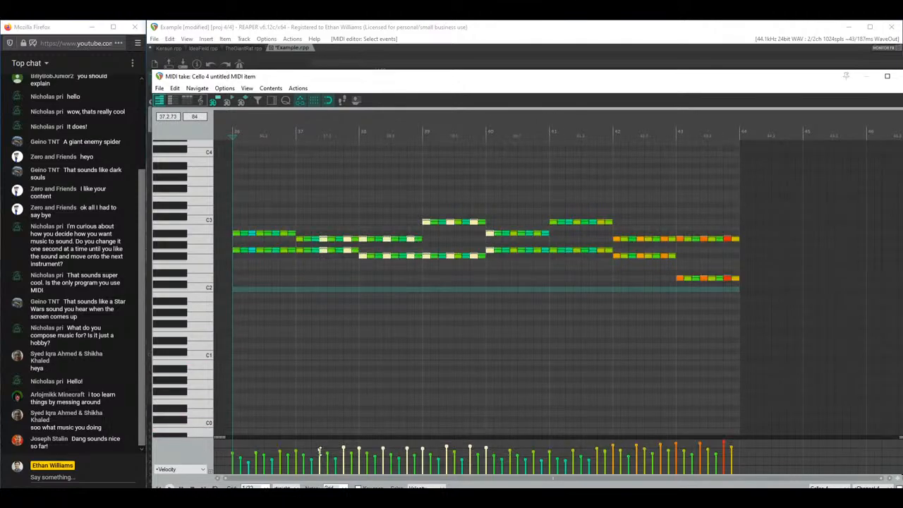
drag(228, 445, 261, 455)
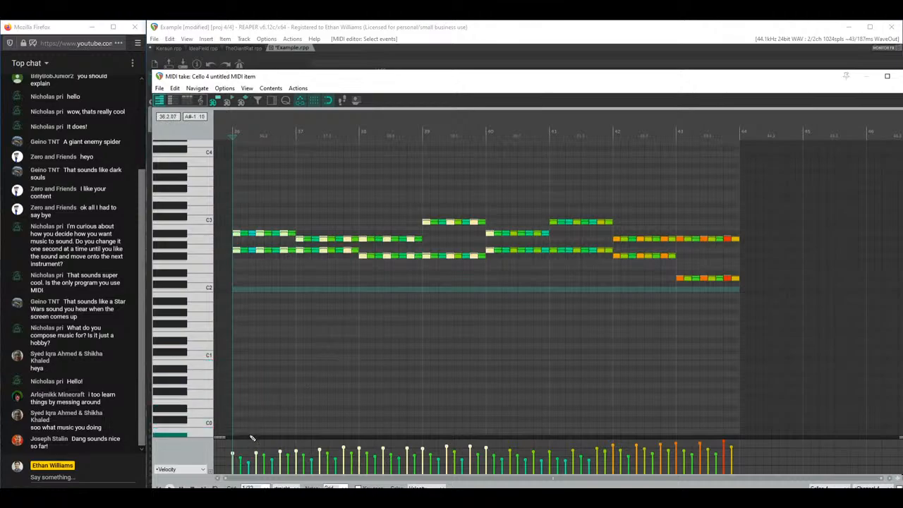
Step: Check the velocities in the first Cellos 4 item, close it, and play the transition from bar 34
drag(429, 83, 655, 473)
double_click(467, 246)
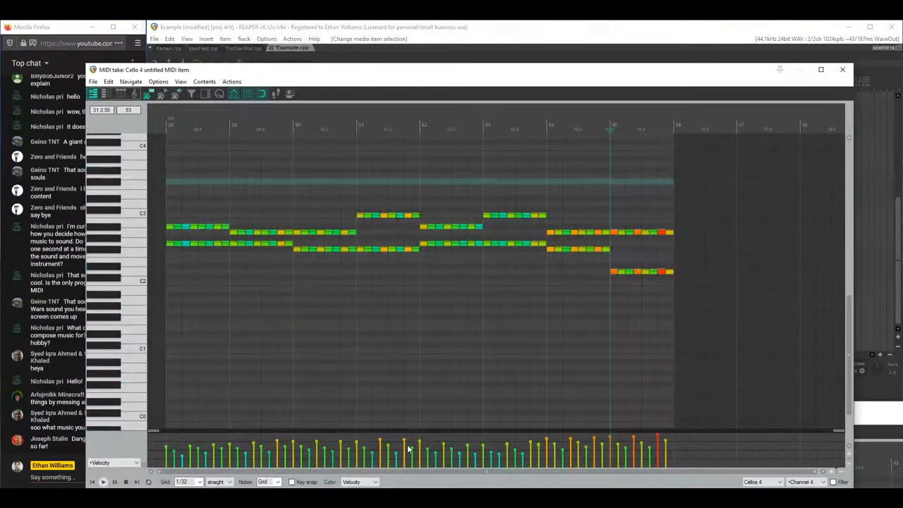
click(844, 70)
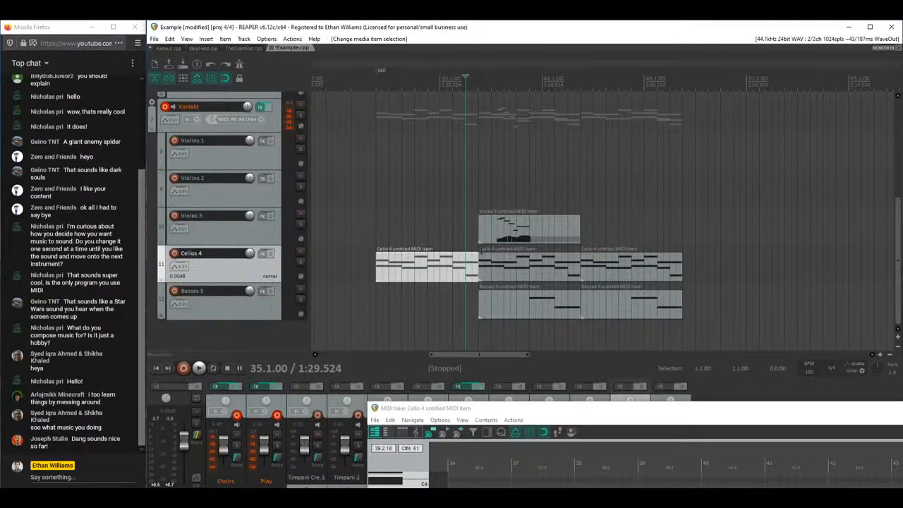
click(452, 227)
key(space)
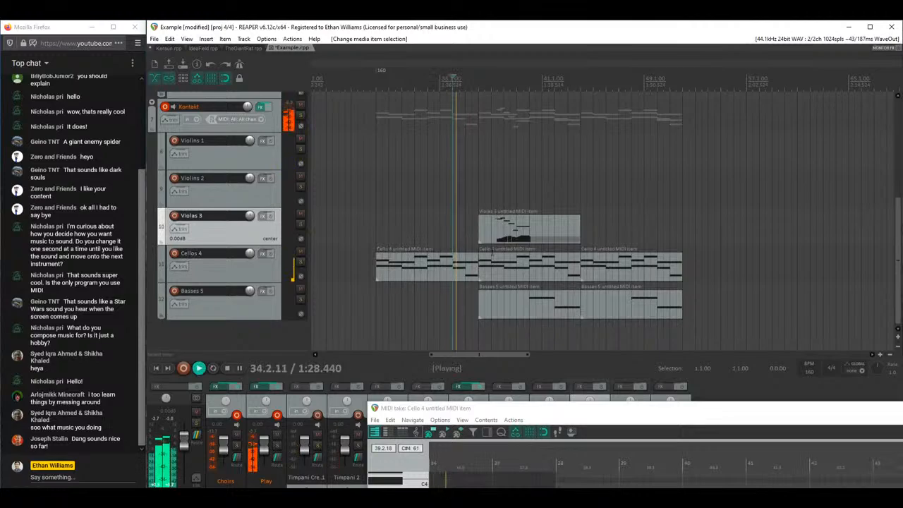
click(482, 268)
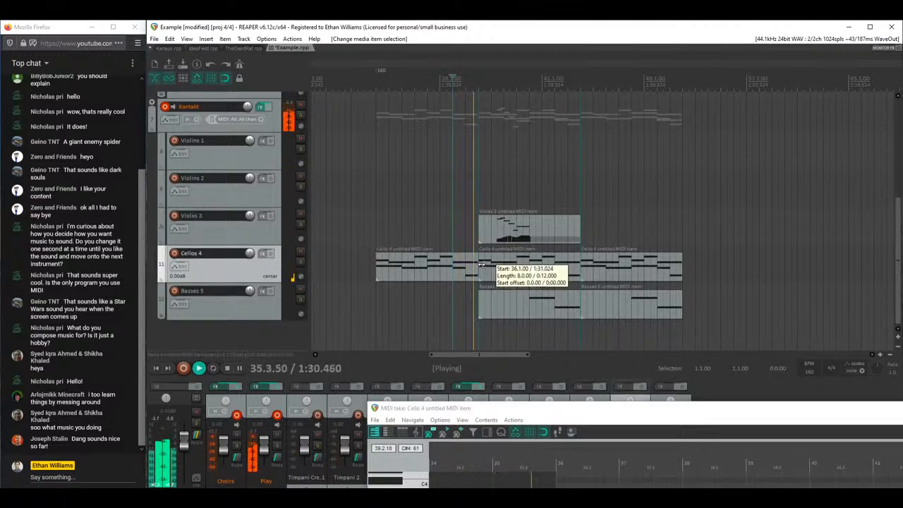
Step: Reshape the selected accent velocities of the bar 36 cello item, starting at about 117 and tapering to about 79 in bar 38
drag(499, 401, 358, 58)
scroll(430, 272, up, 2)
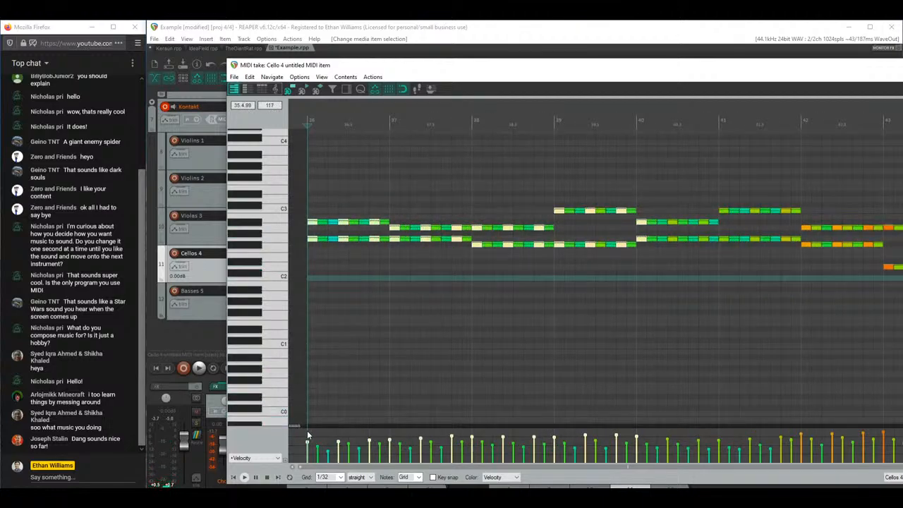
drag(307, 430, 381, 437)
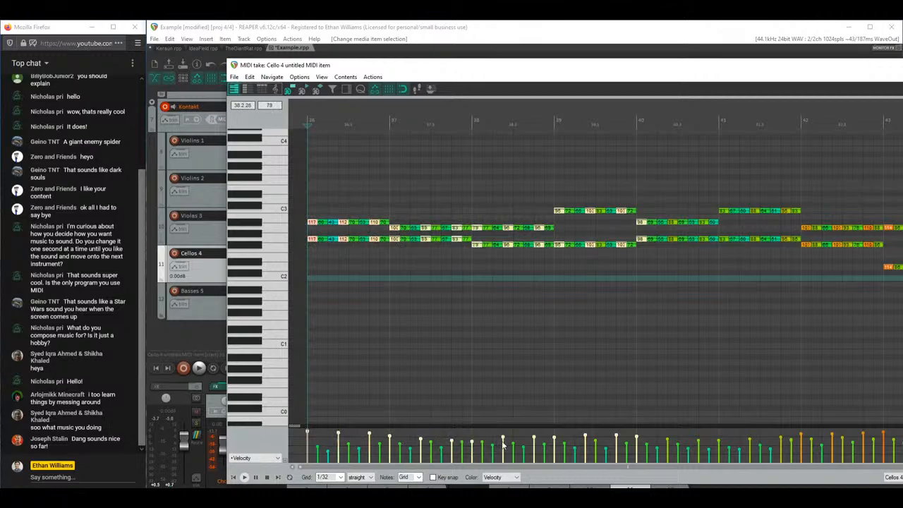
drag(652, 443, 646, 445)
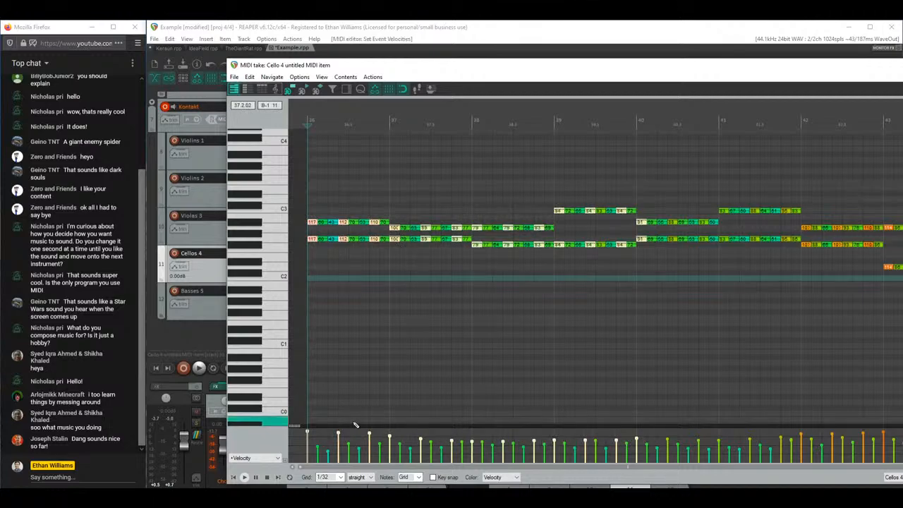
Step: Select the softer notes between the accents in bar 36 and early bar 37 of the cello item and raise their velocities
drag(313, 451, 408, 447)
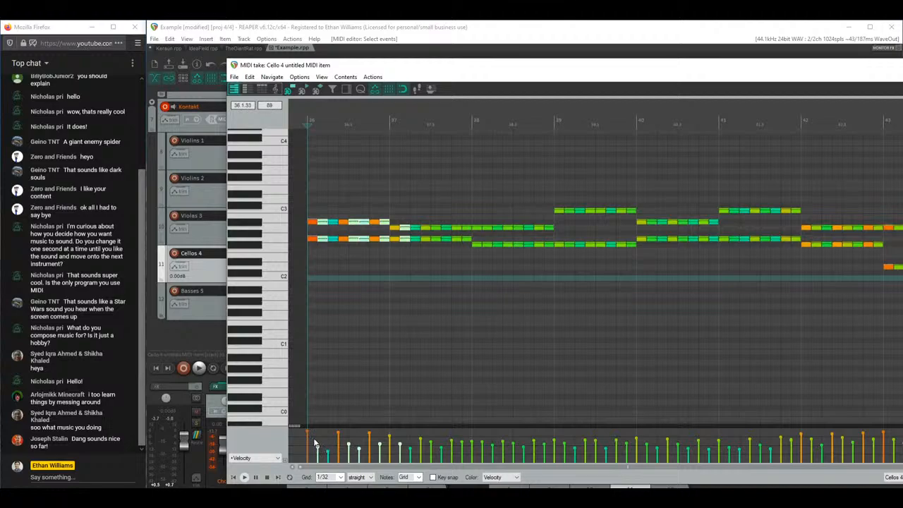
drag(299, 443, 409, 446)
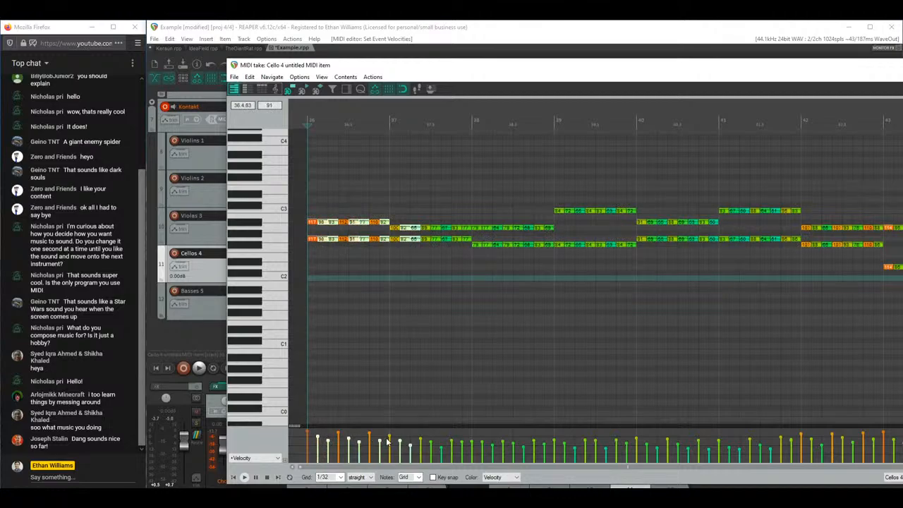
drag(385, 441, 388, 441)
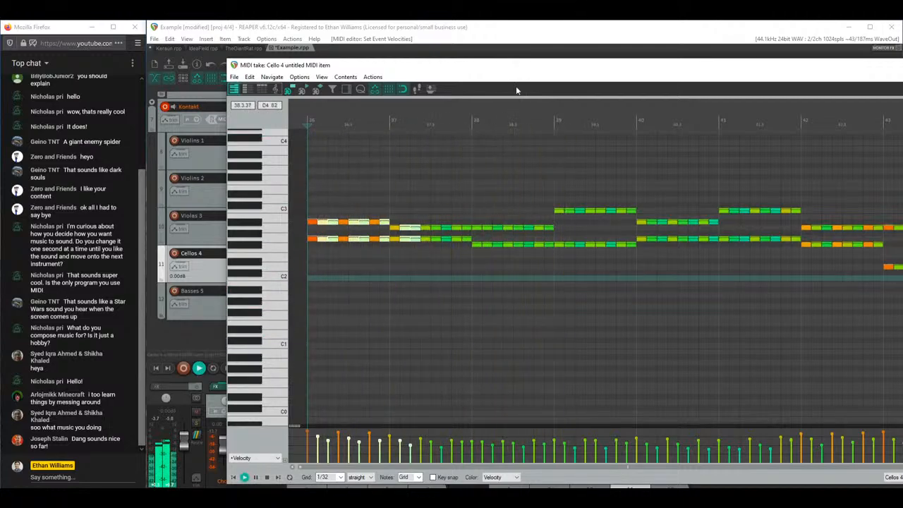
Step: Slightly raise the accent velocities on the last beat of bar 37 and the first beat of bar 38
drag(416, 432, 463, 437)
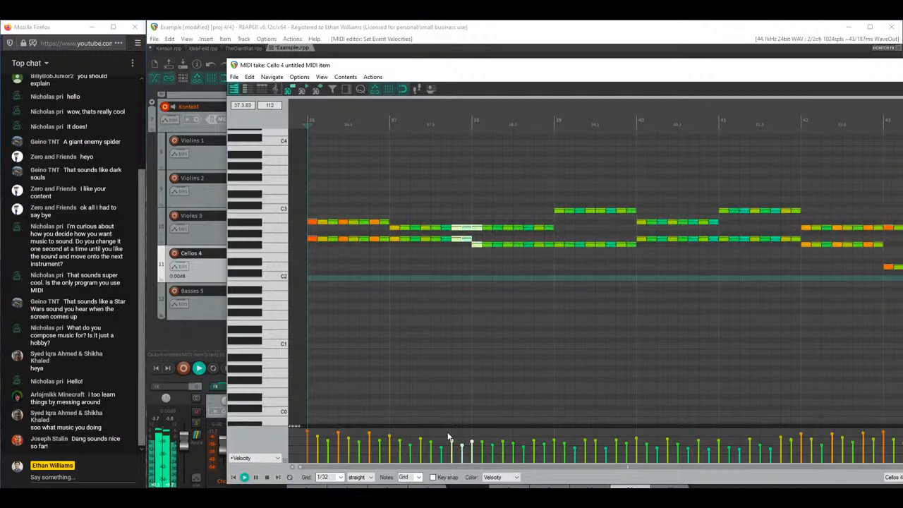
click(474, 440)
drag(472, 440, 472, 439)
Step: Reshape the velocities of the accented cello notes in bars 42 and 43, and close the MIDI editor
drag(610, 270, 457, 267)
scroll(458, 267, down, 4)
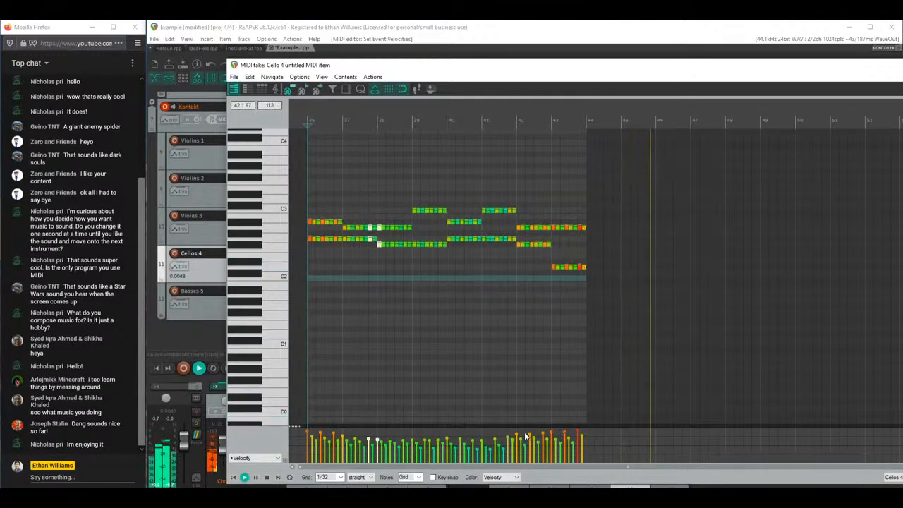
drag(504, 433, 583, 427)
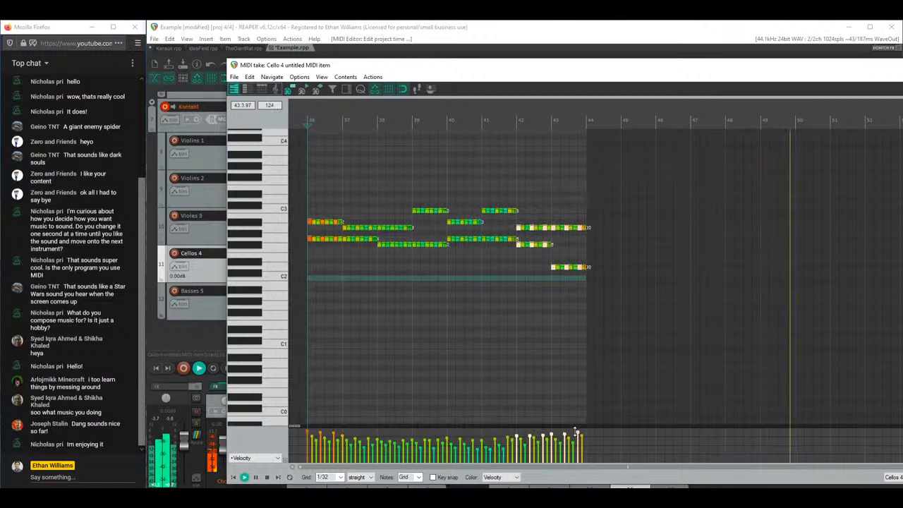
double_click(614, 66)
click(834, 74)
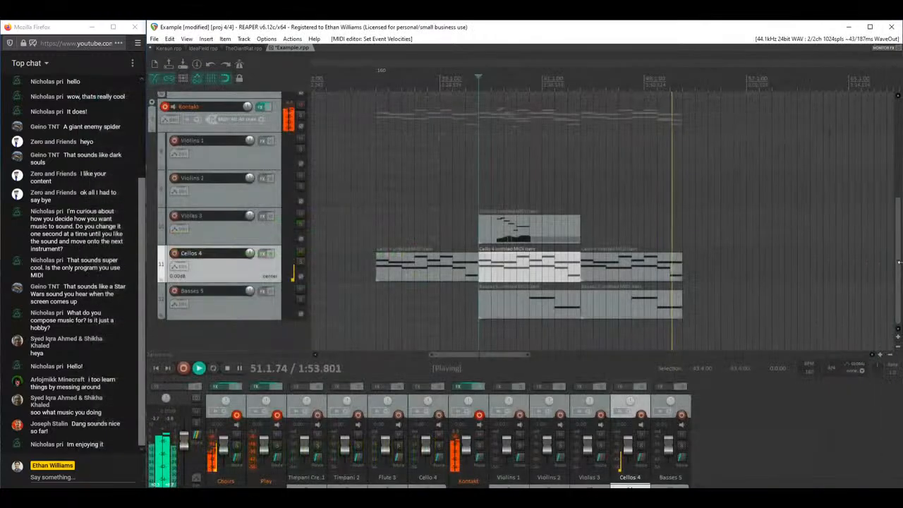
Step: Stop playback, open the Choirs item starting at bar 44, and briefly audition its opening
scroll(617, 125, up, 3)
click(582, 111)
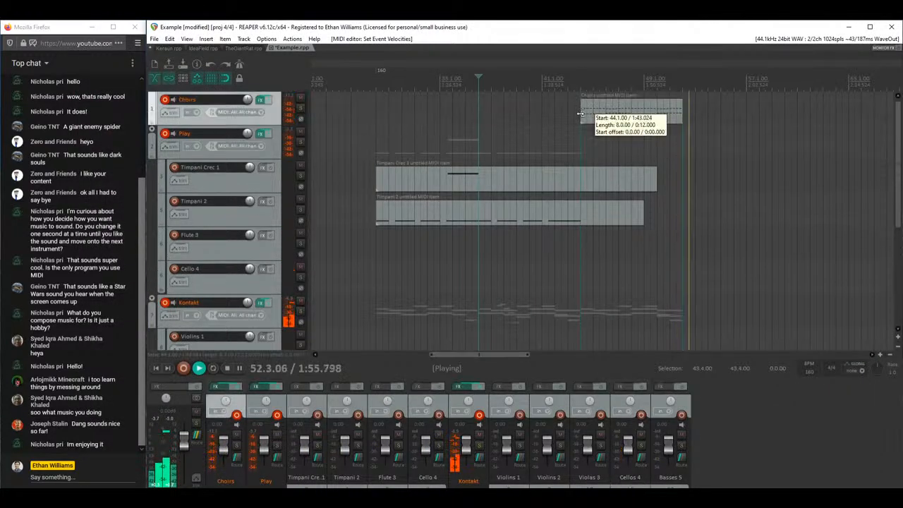
key(space)
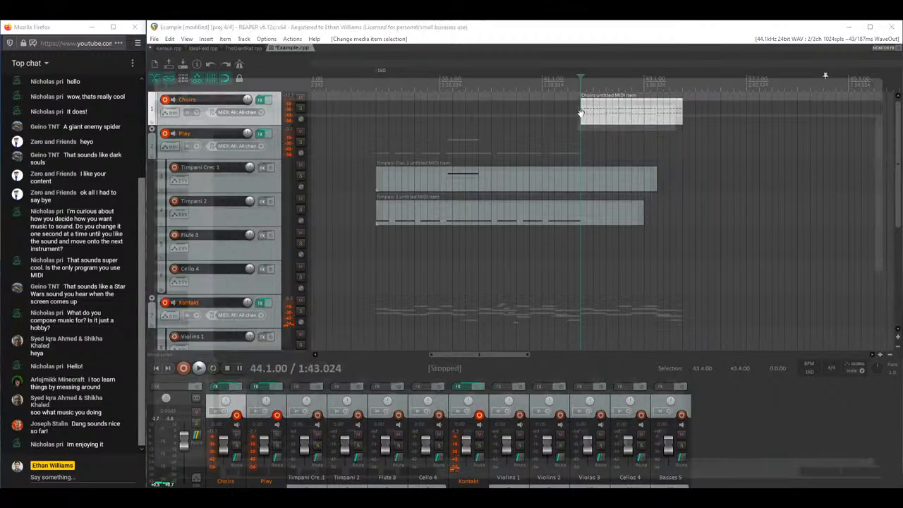
double_click(580, 113)
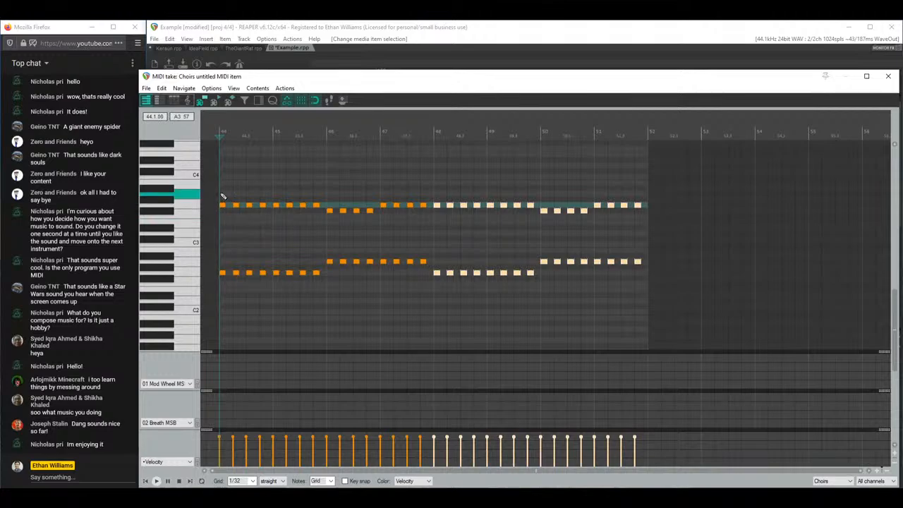
scroll(311, 200, up, 2)
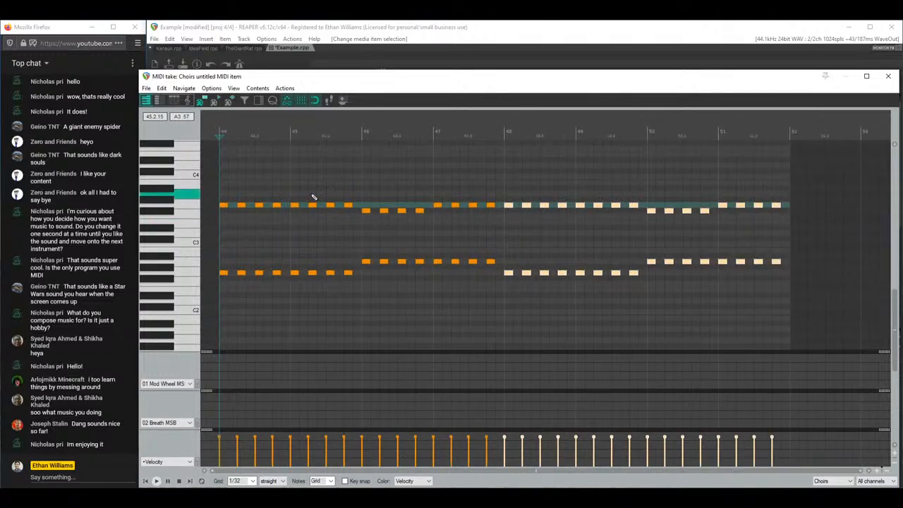
mouse_move(343, 78)
mouse_down()
mouse_move(440, 302)
mouse_move(439, 318)
mouse_move(389, 68)
mouse_move(330, 81)
mouse_up()
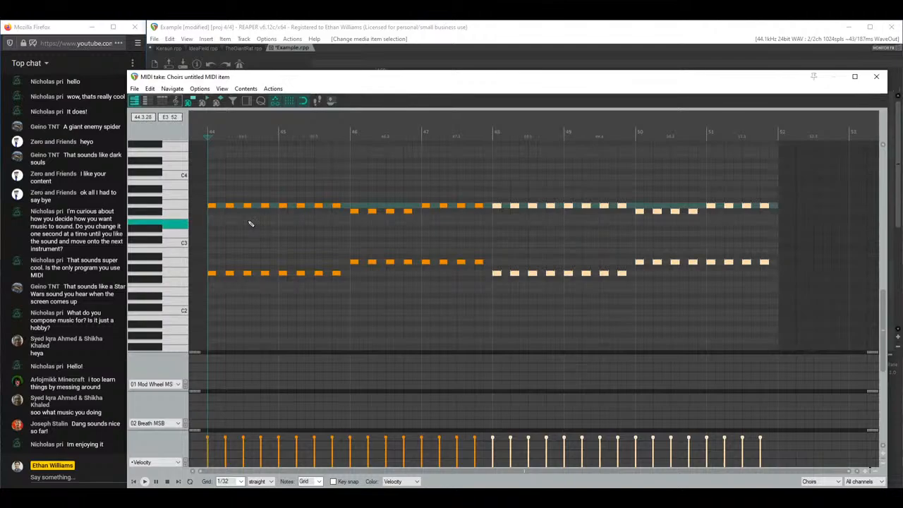
key(space)
key(space)
Step: Delete both choir notes on beat 3 of bar 44 and play the bar to check the rhythm
scroll(267, 221, up, 3)
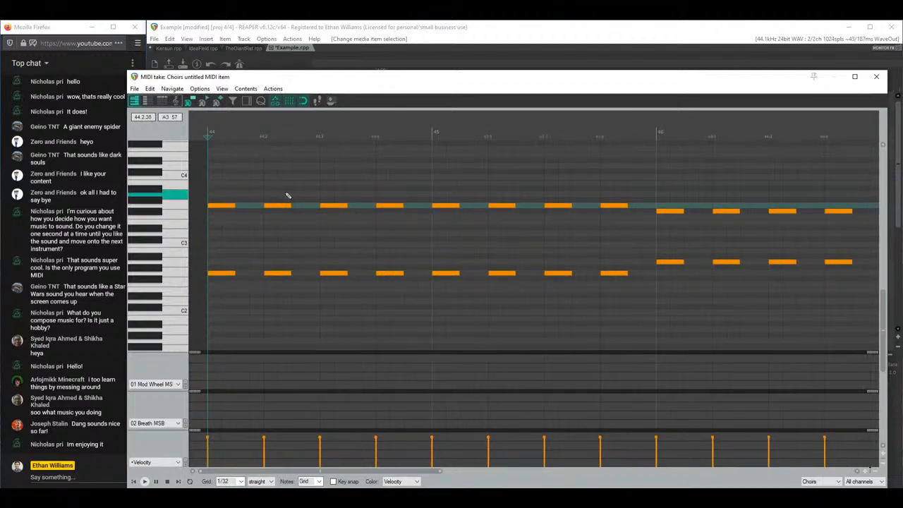
drag(326, 191, 347, 278)
key(Delete)
key(space)
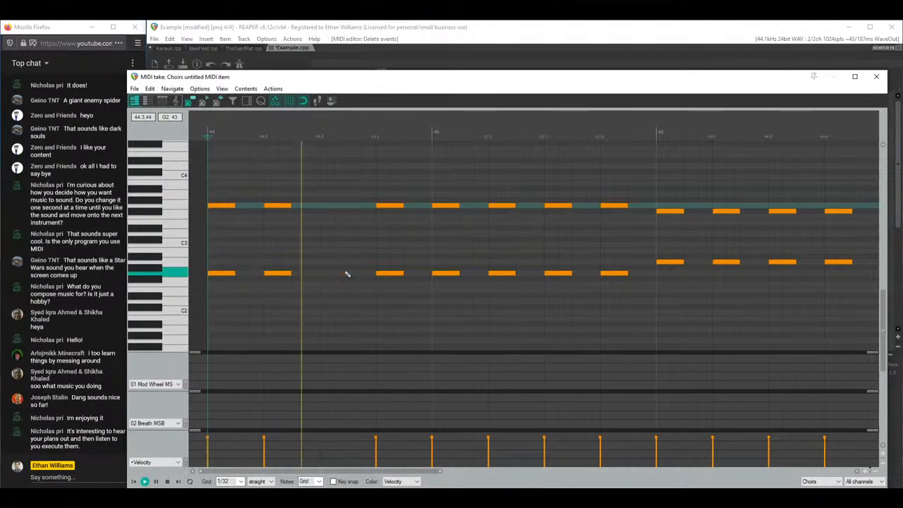
key(space)
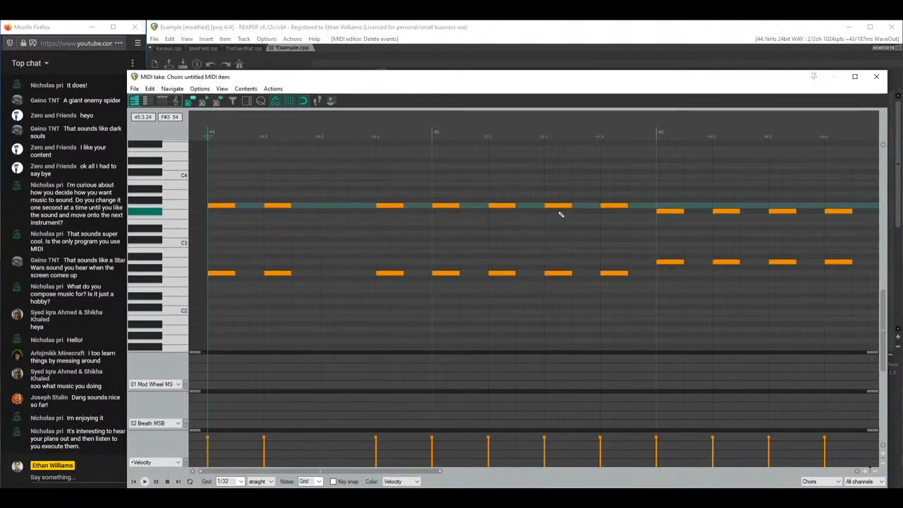
Step: Delete both choir notes on beat 3 of bar 46 and play the part from bar 44
scroll(691, 214, down, 1)
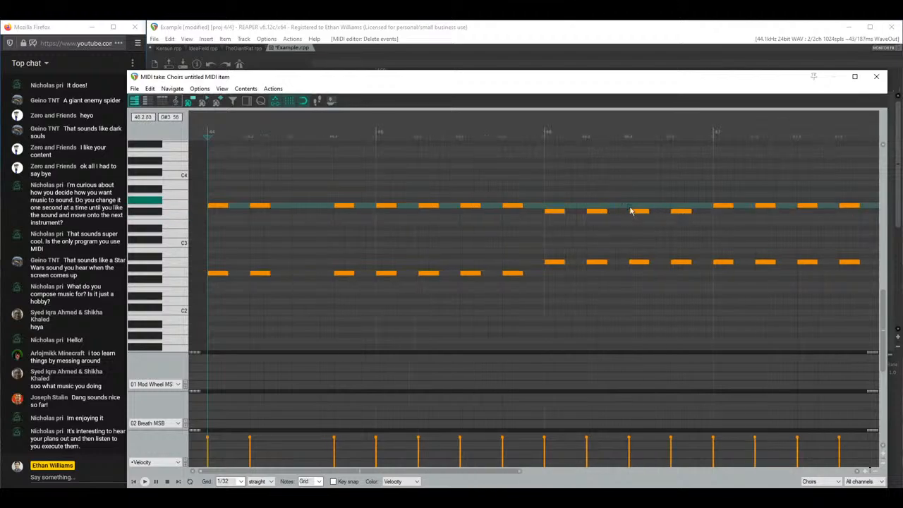
scroll(642, 240, down, 1)
key(space)
scroll(606, 269, down, 1)
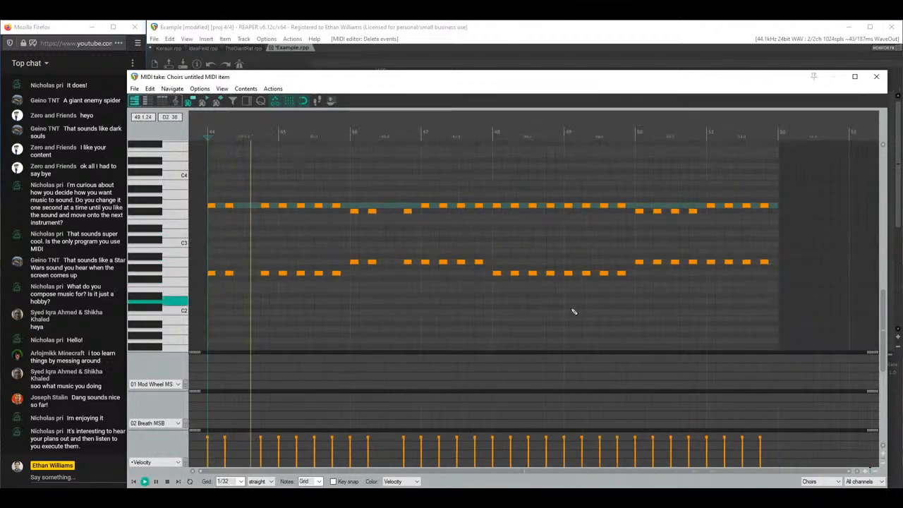
scroll(564, 302, down, 1)
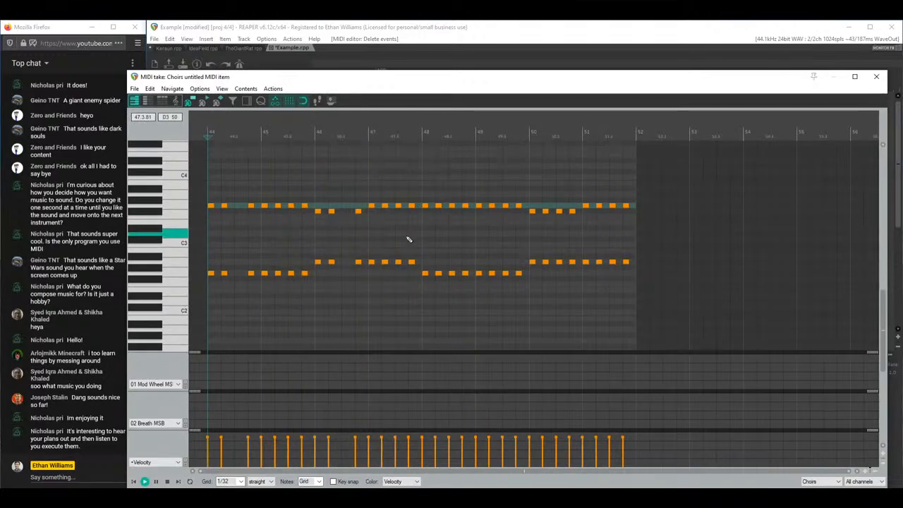
key(space)
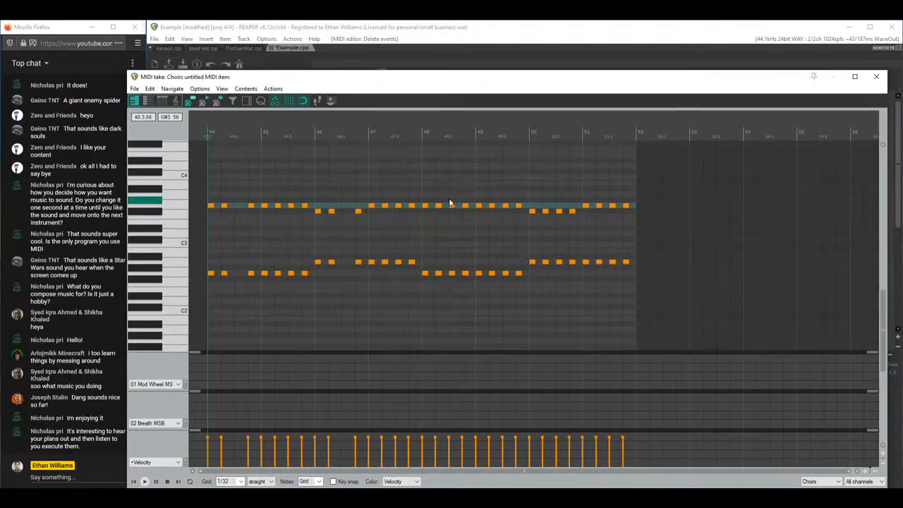
Step: Delete both choir notes on beat 3 of bar 48 and close the MIDI editor
double_click(452, 273)
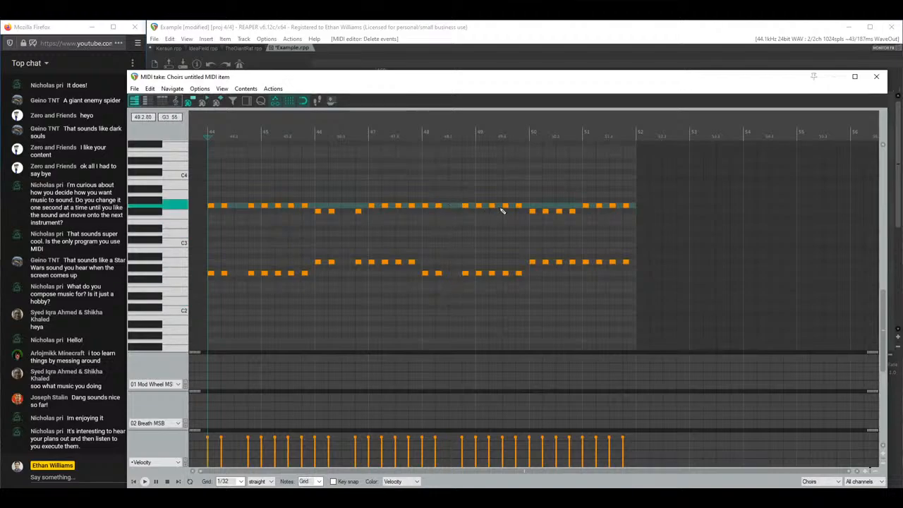
drag(309, 79, 338, 71)
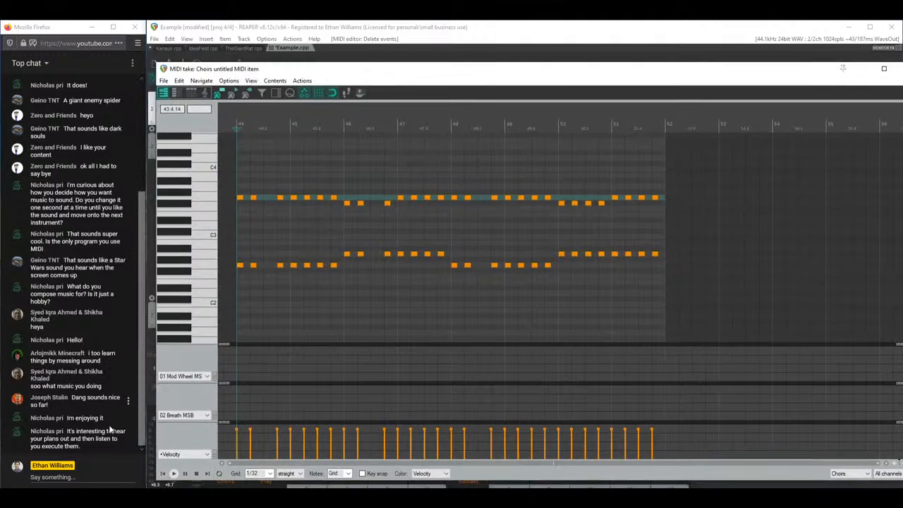
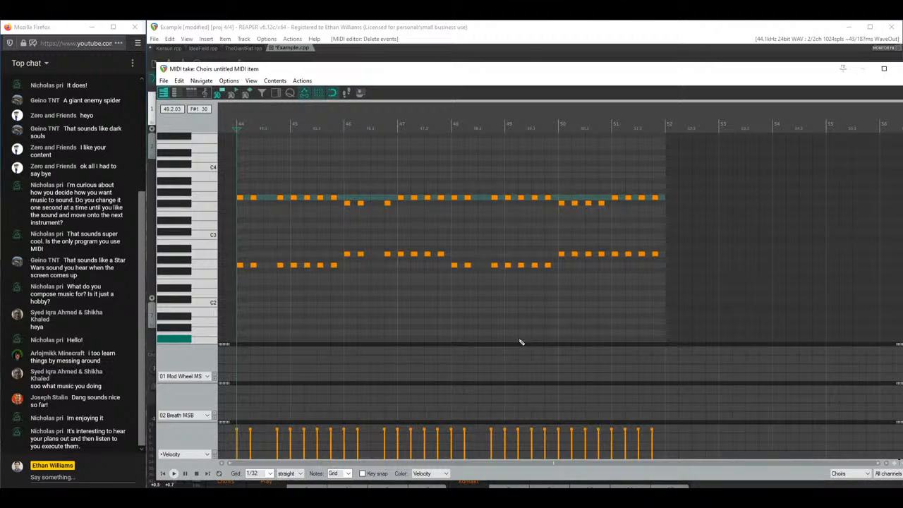
drag(610, 71, 539, 264)
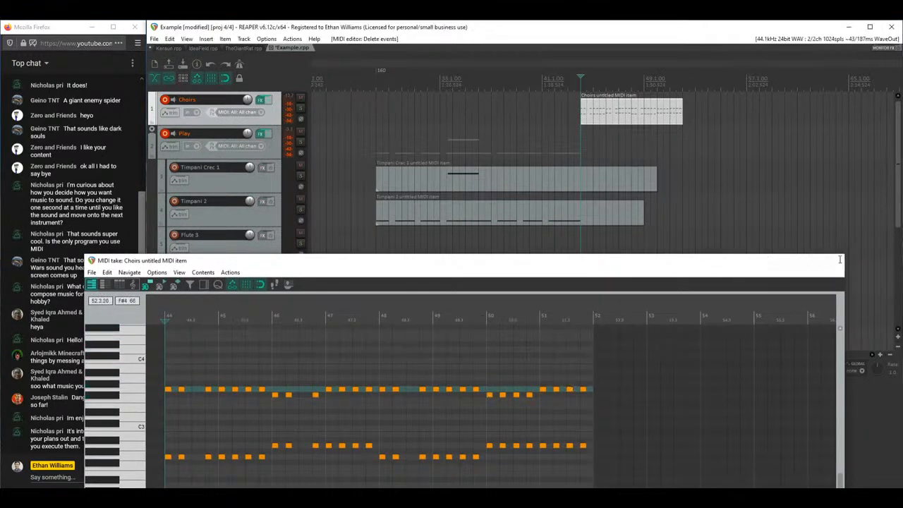
click(839, 259)
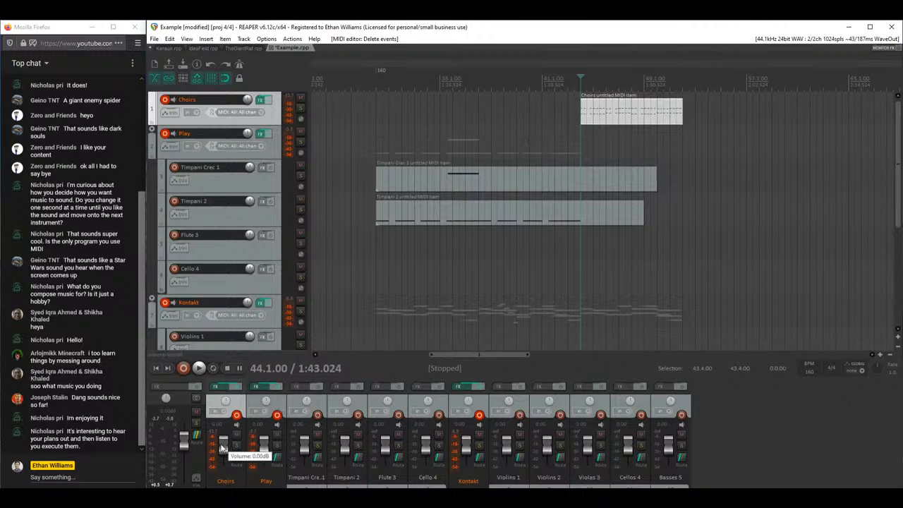
Step: Raise the Choirs track volume to 7.00 dB and turn up the Kontakt track volume
scroll(231, 442, up, 5)
scroll(230, 443, up, 2)
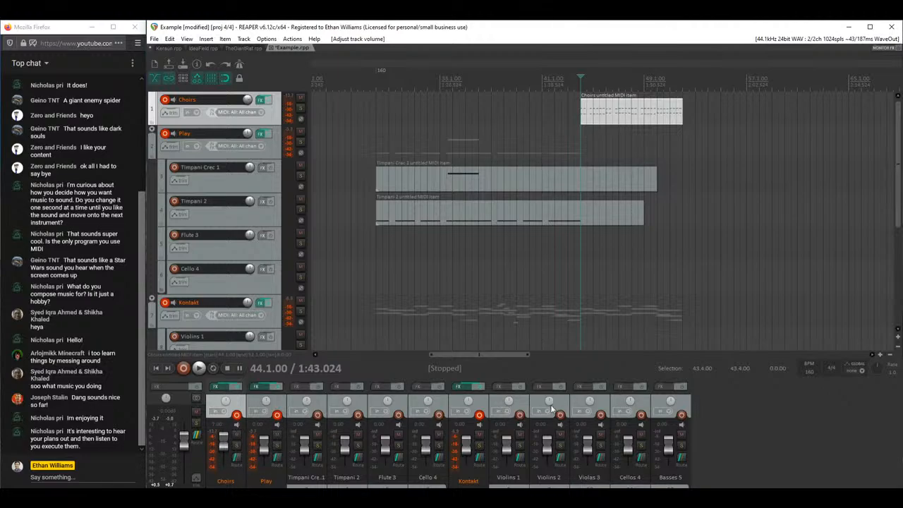
scroll(464, 446, up, 2)
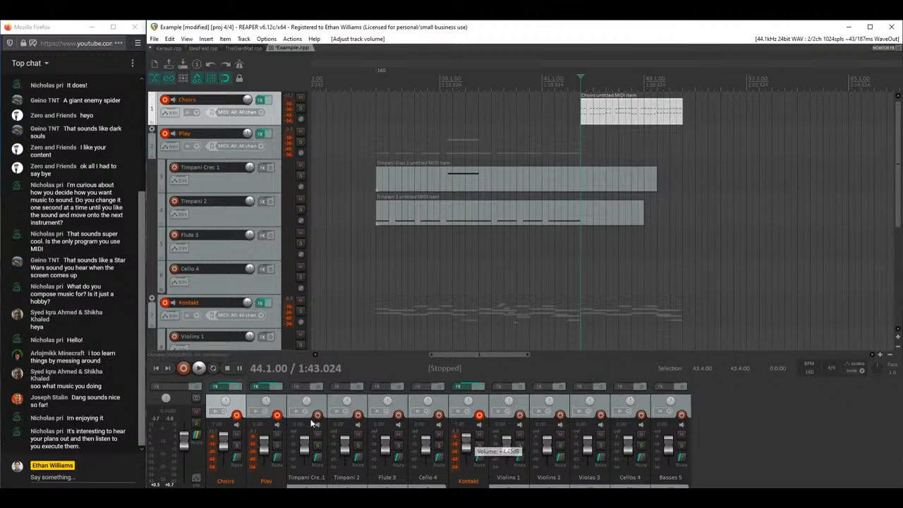
Step: Add ReaEQ to the master track and load its "stock - Track Default" preset
click(177, 386)
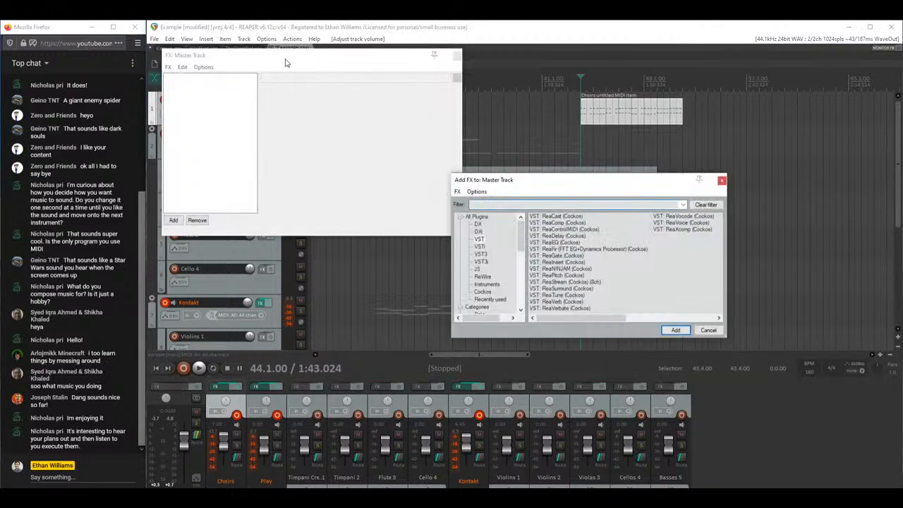
drag(285, 62, 380, 232)
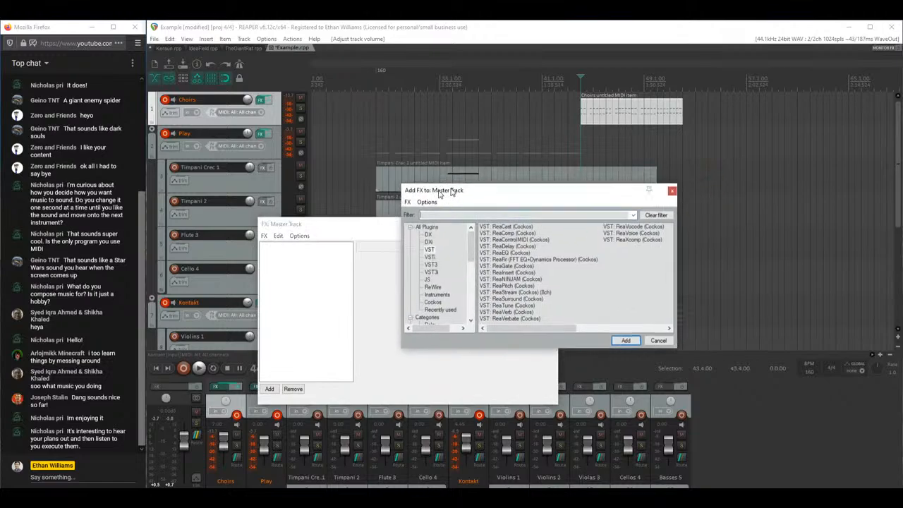
click(503, 182)
click(438, 261)
double_click(437, 262)
click(430, 258)
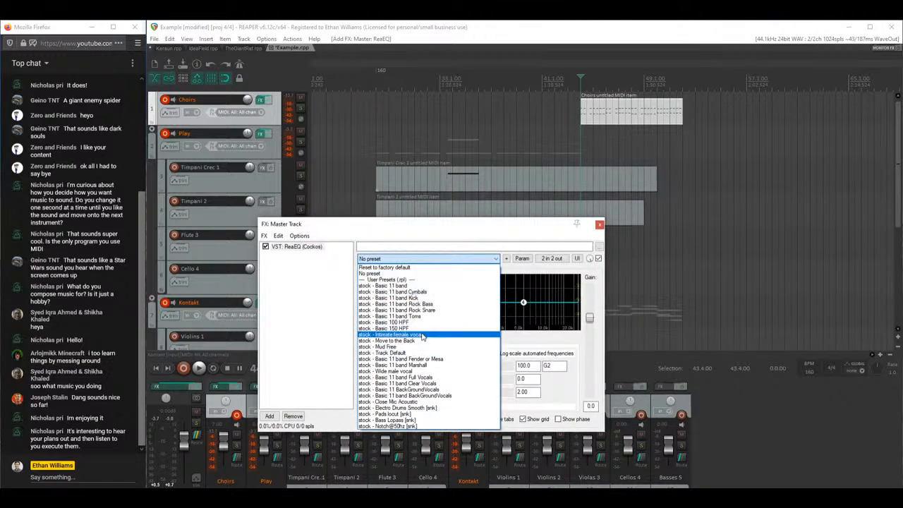
click(386, 352)
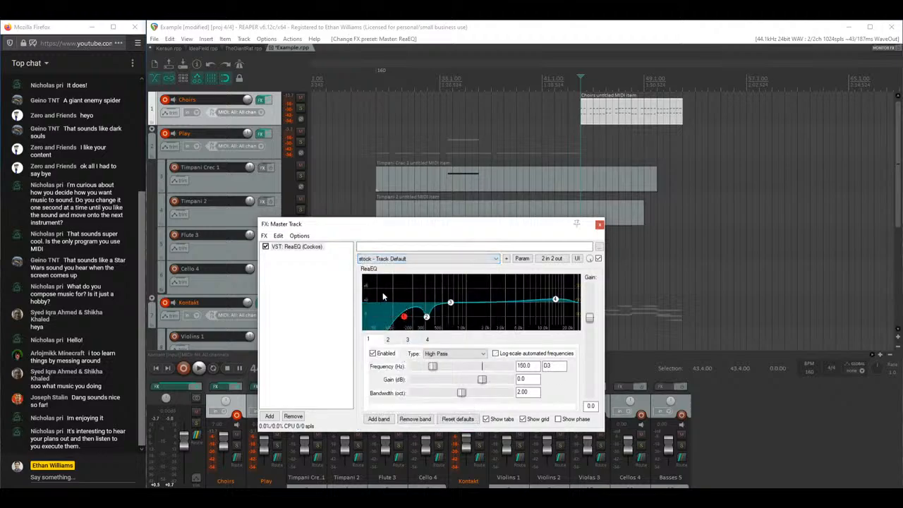
Step: Lower the master EQ's high-pass band 1 to 53.4 Hz and play the piece from the start to check it
drag(404, 317, 378, 317)
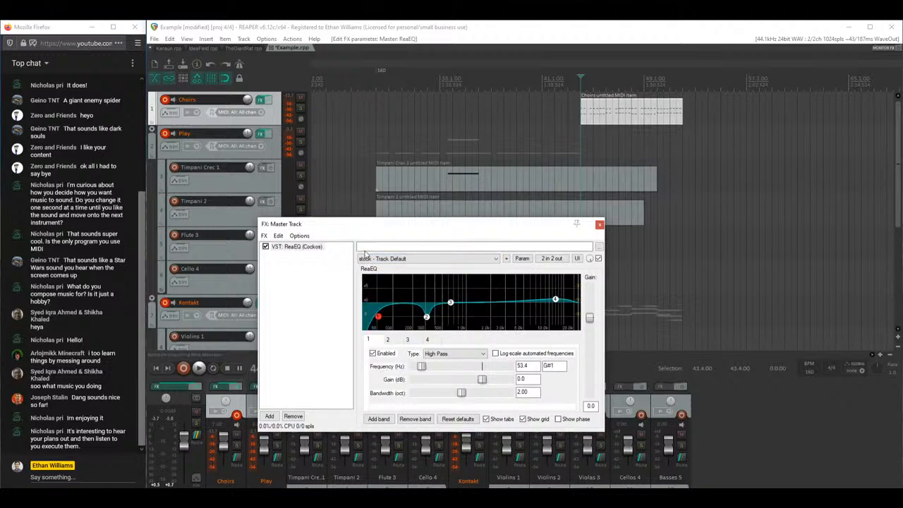
click(155, 368)
key(space)
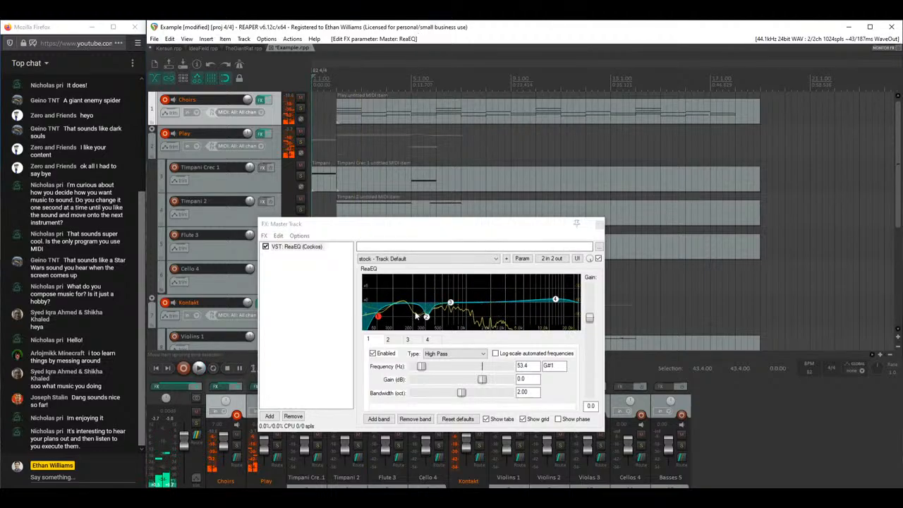
drag(377, 317, 378, 318)
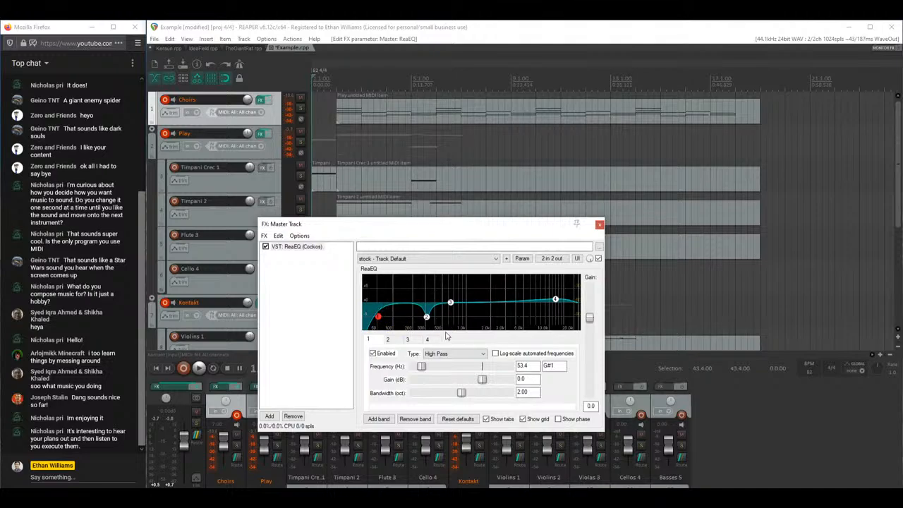
click(457, 354)
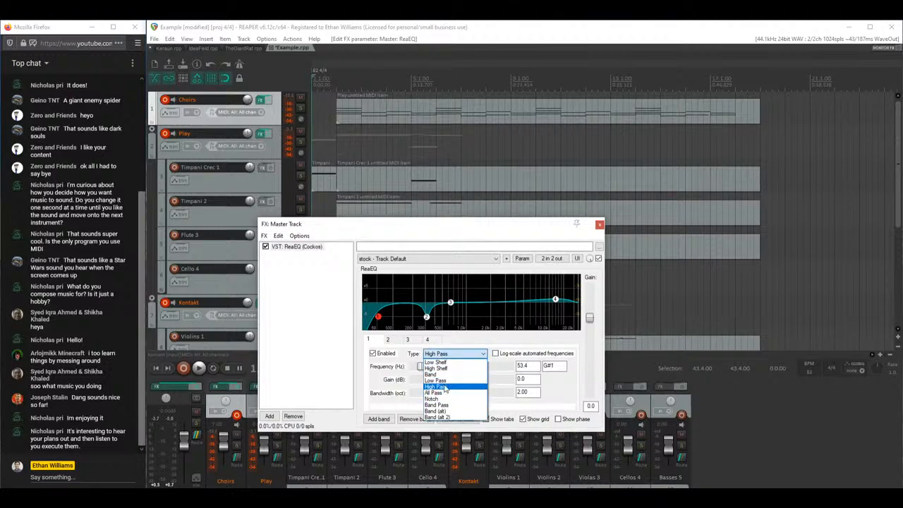
click(422, 231)
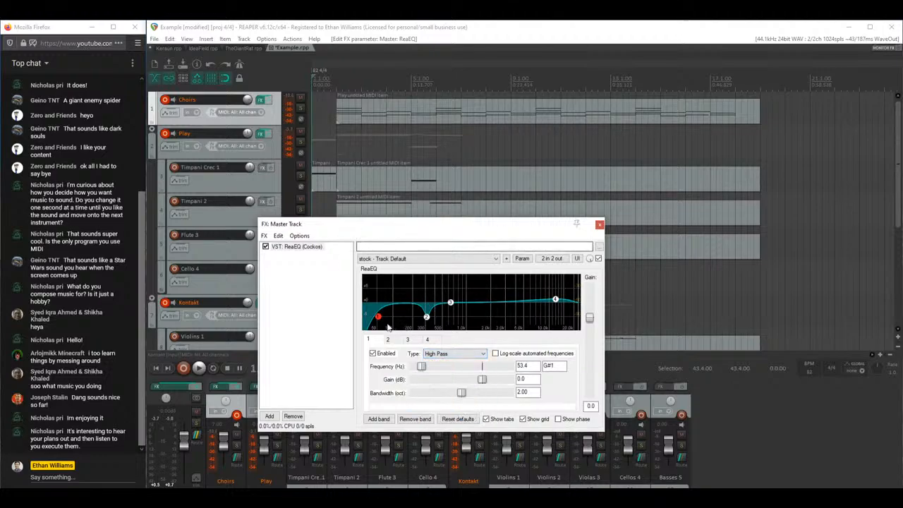
Step: Set the master EQ's band 2 gain to -3.8 dB, review the other bands and close the effects window
mouse_move(381, 321)
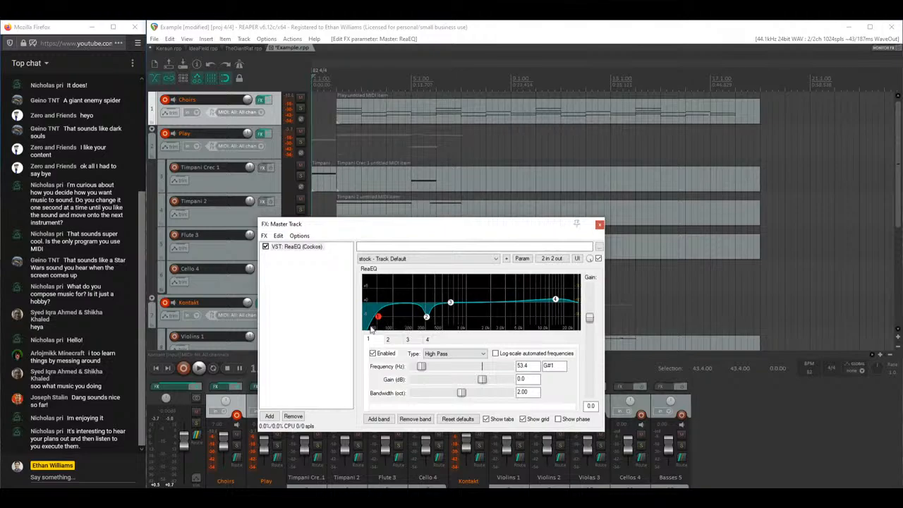
click(426, 316)
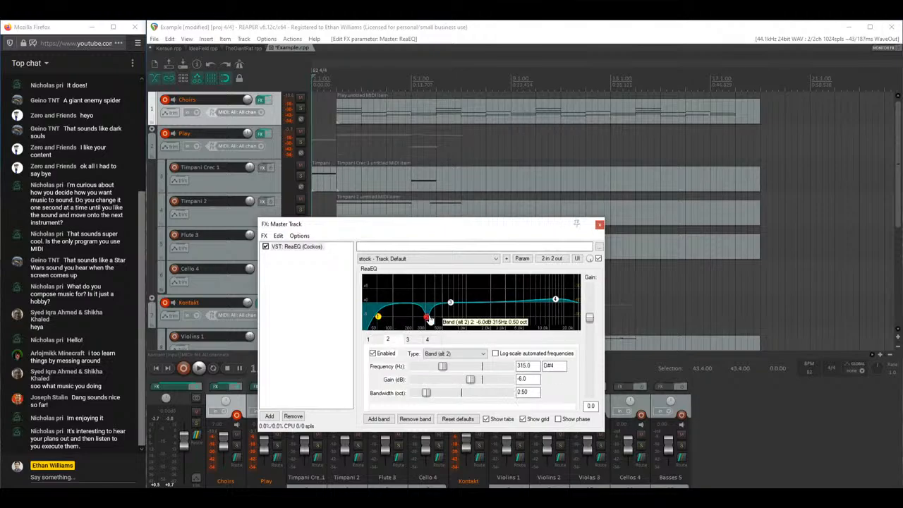
drag(472, 380, 476, 381)
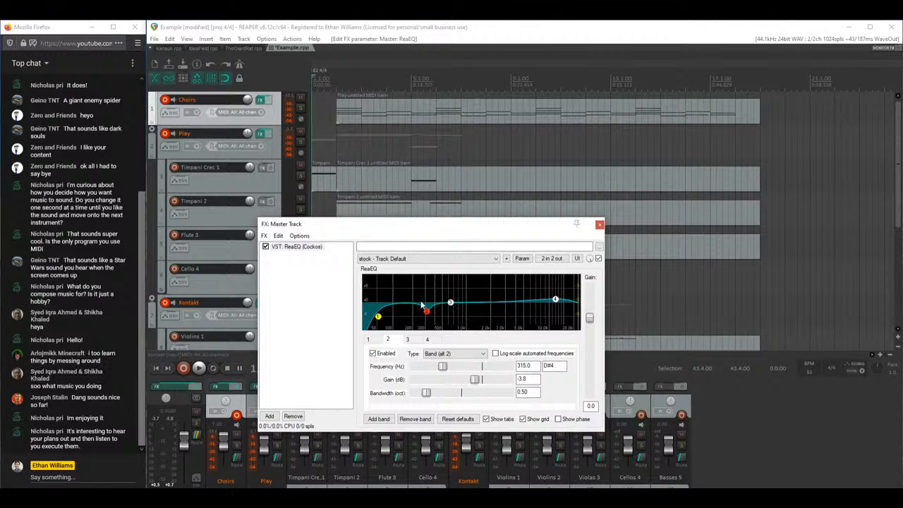
click(556, 299)
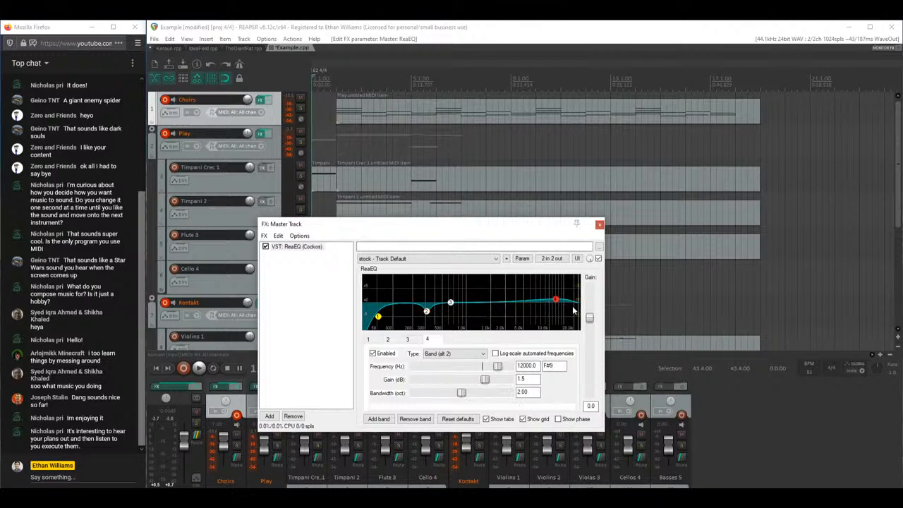
click(450, 302)
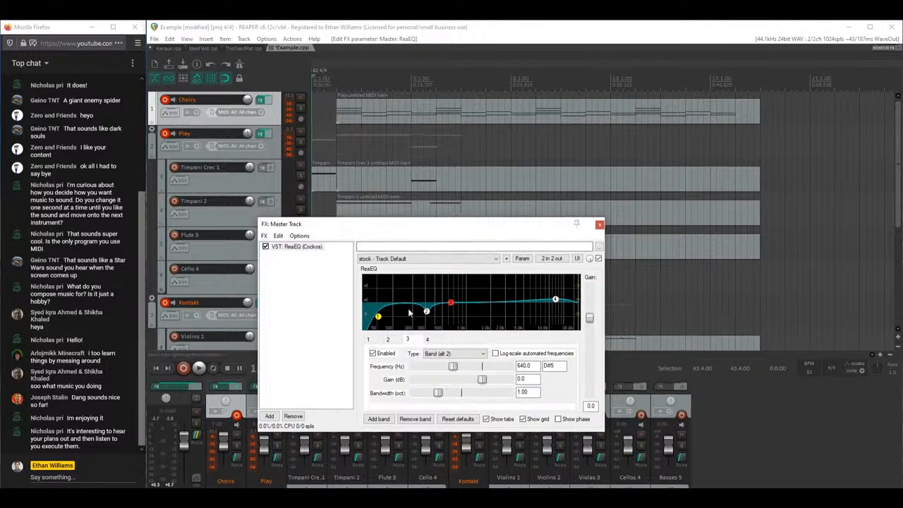
click(376, 317)
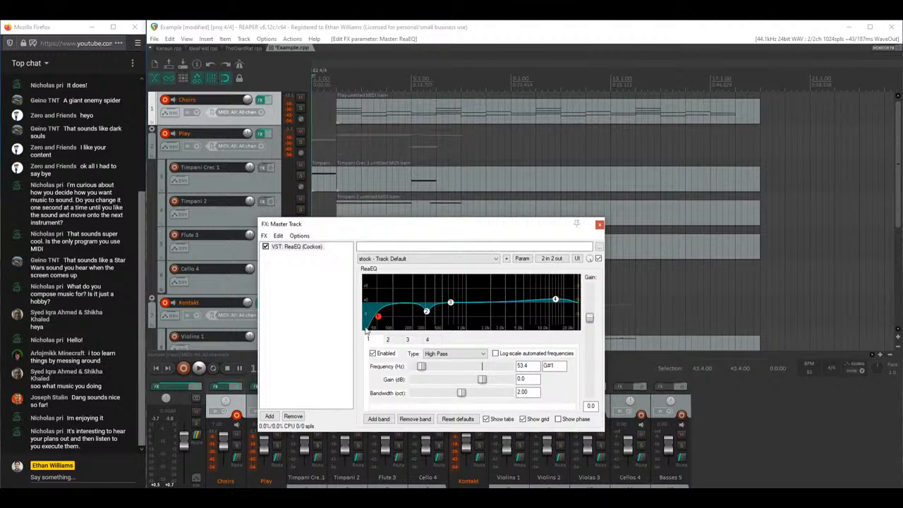
click(426, 311)
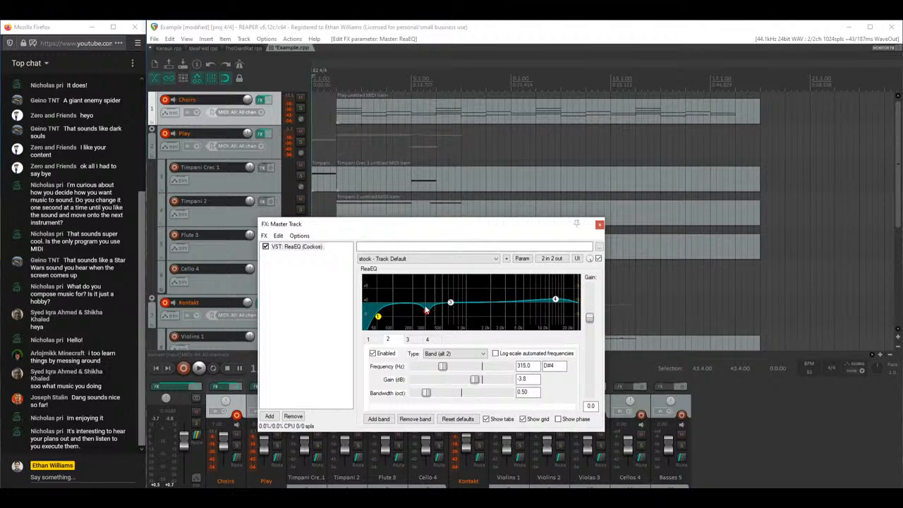
click(598, 224)
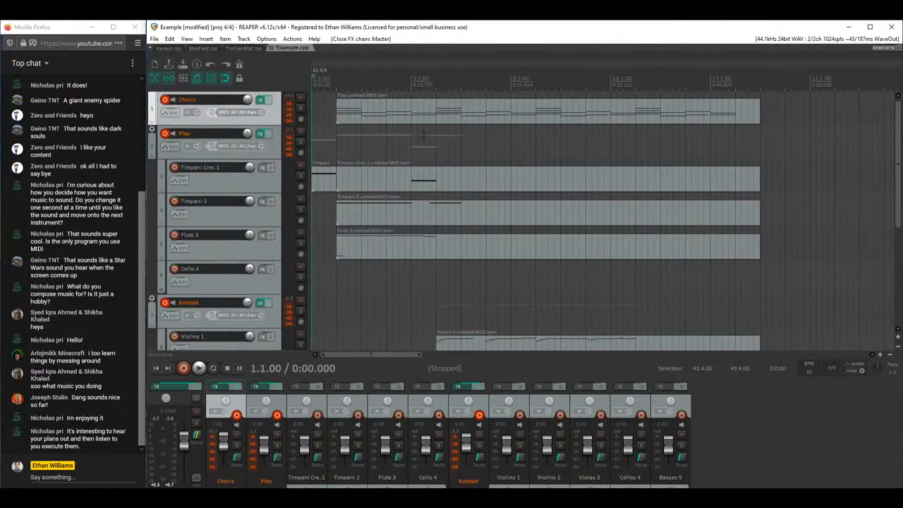
Step: Browse the available effects and add the ReaComp compressor to the master track after ReaEQ
click(169, 386)
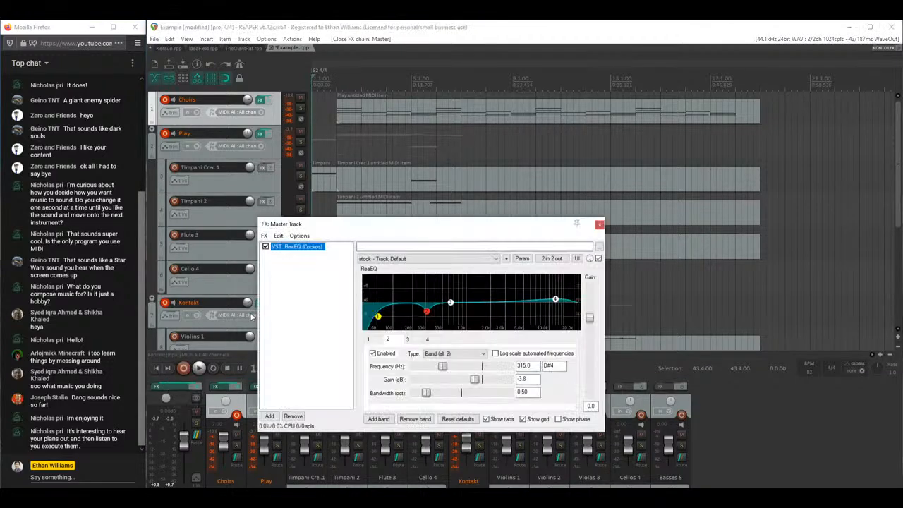
right_click(295, 280)
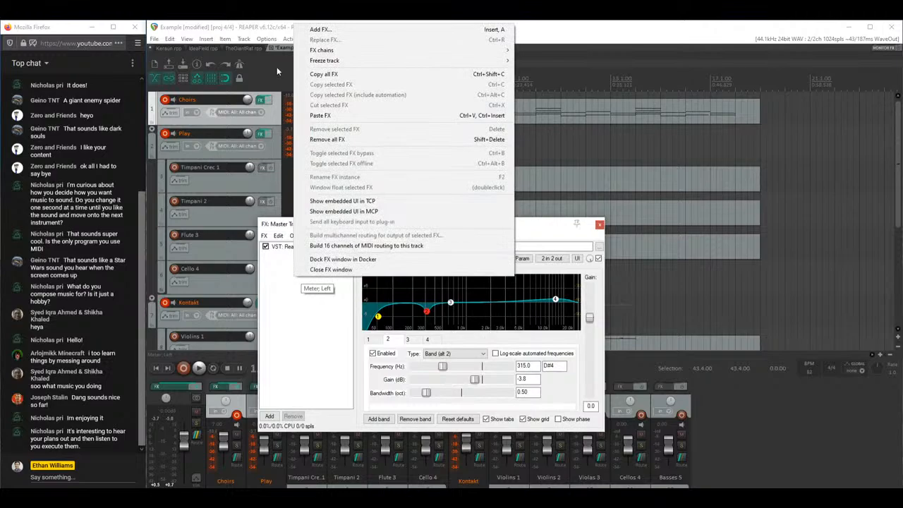
click(321, 30)
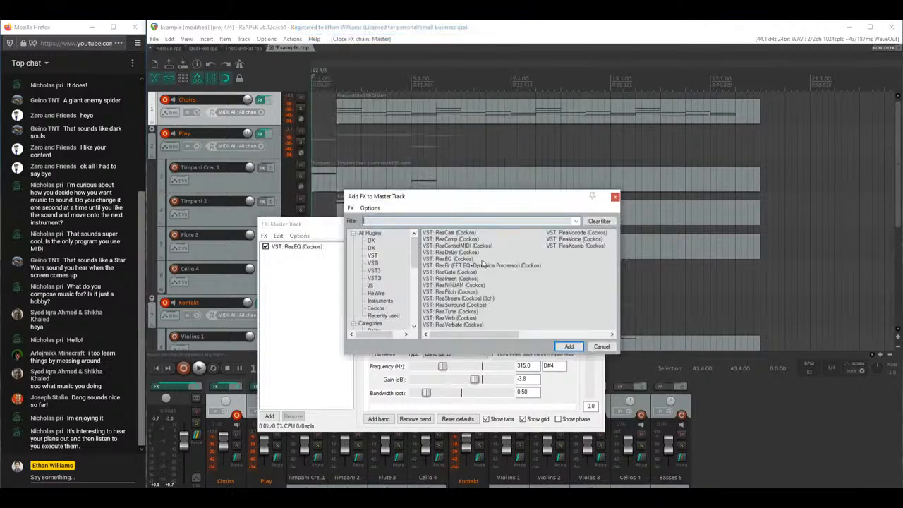
click(448, 240)
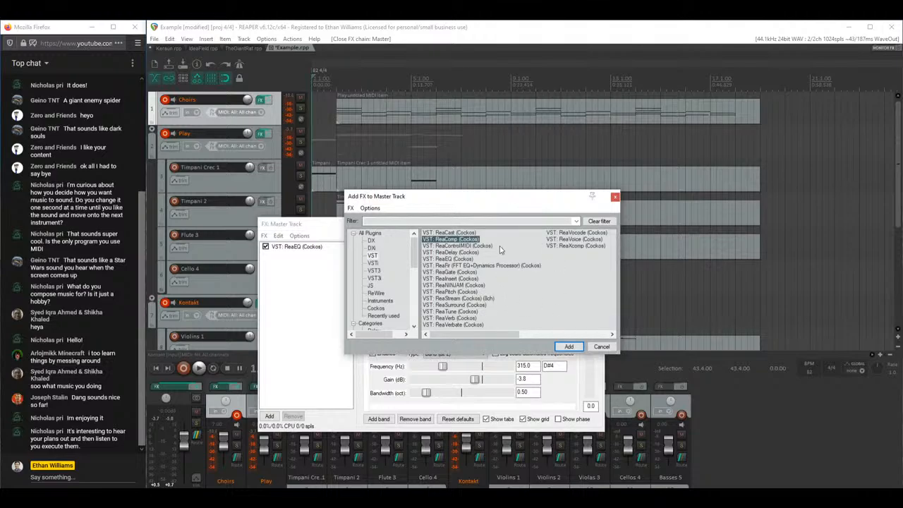
click(459, 252)
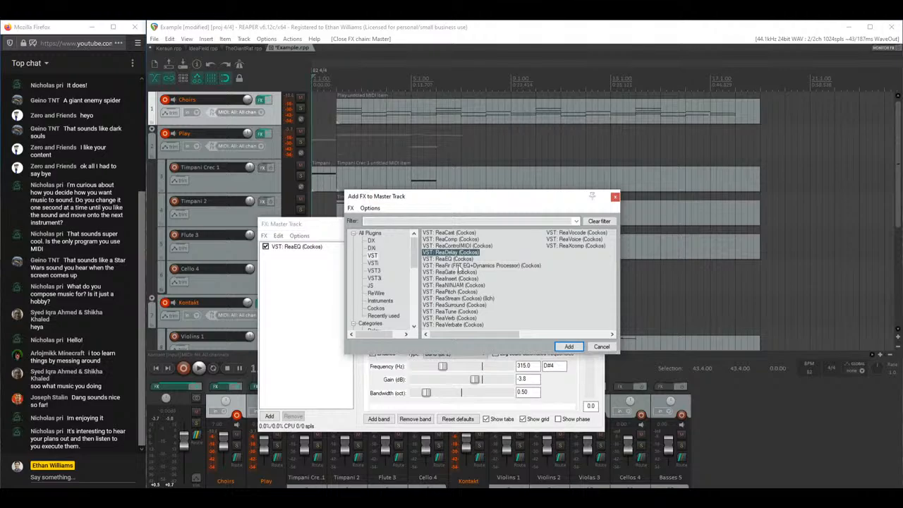
click(451, 240)
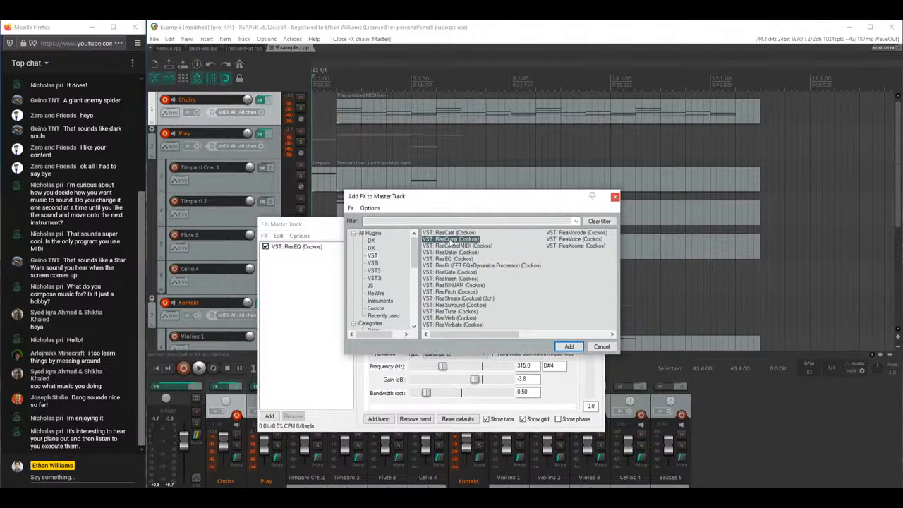
click(451, 259)
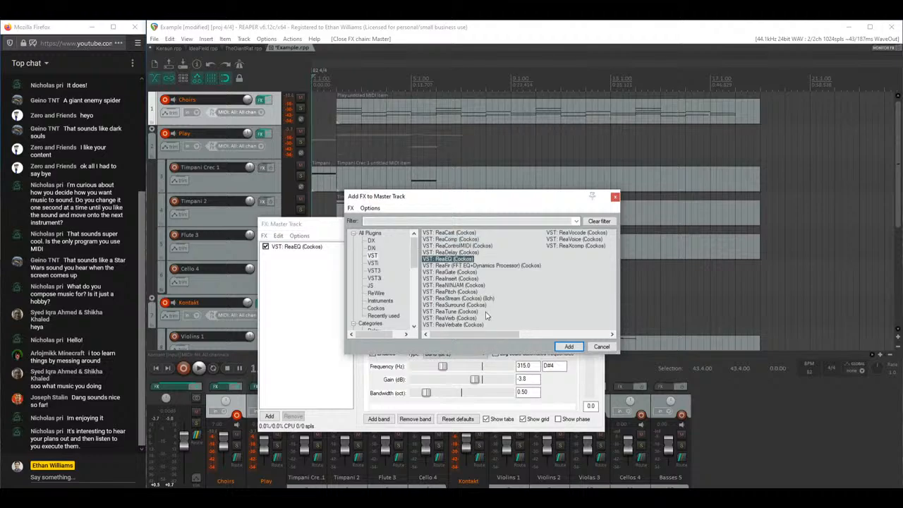
click(453, 272)
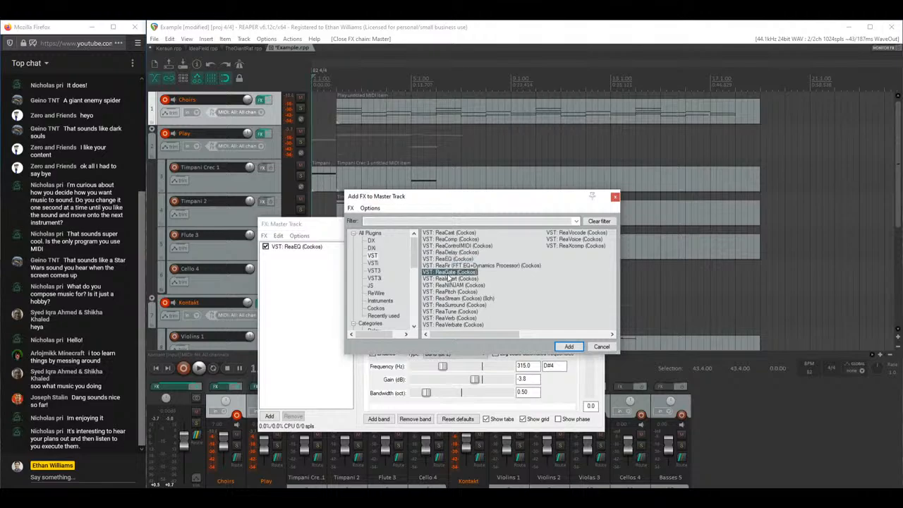
click(455, 318)
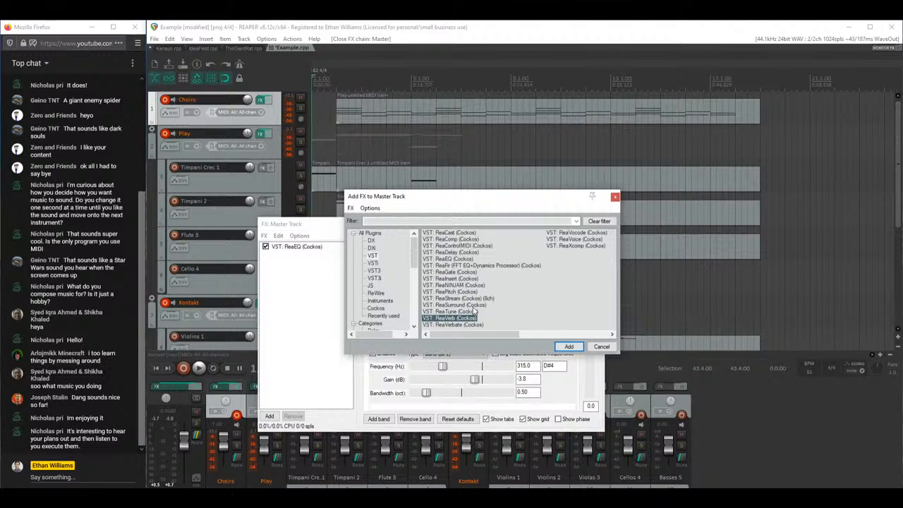
click(453, 241)
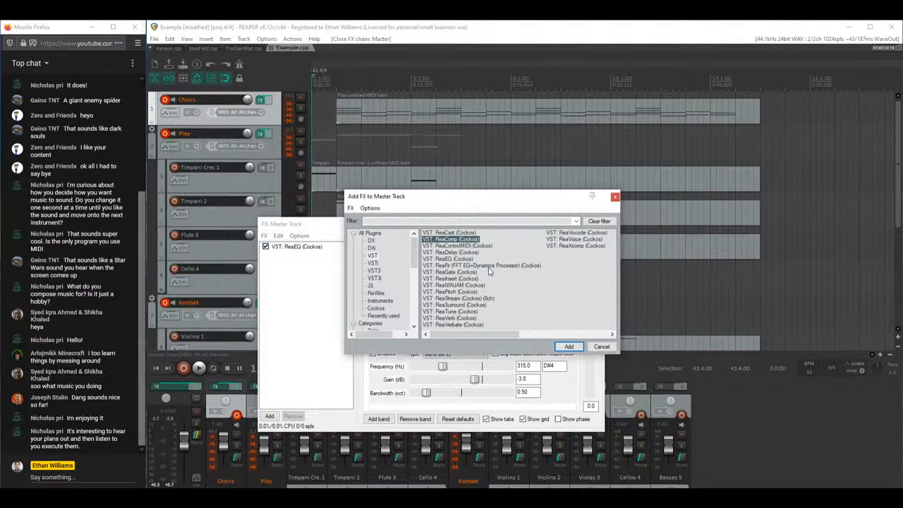
double_click(449, 241)
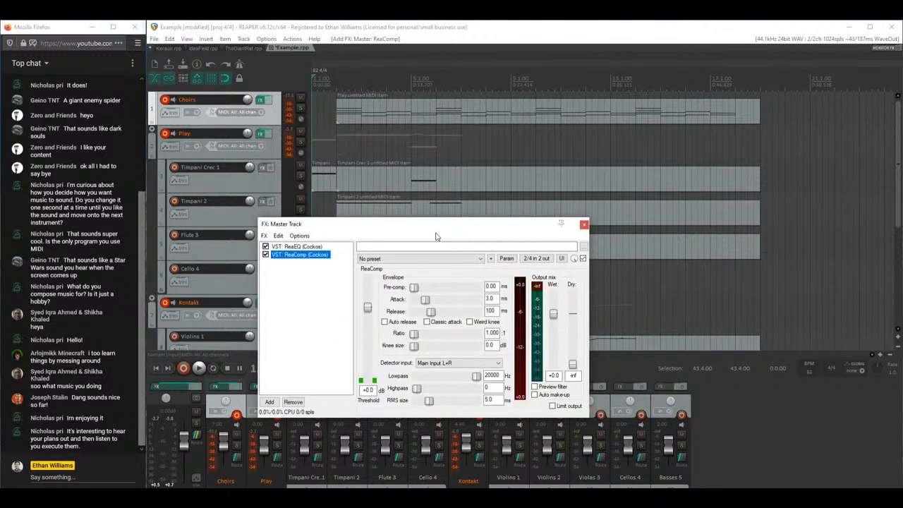
Step: Load the "stock - Master Bus Glue" preset in the master track's ReaComp
drag(422, 231, 576, 231)
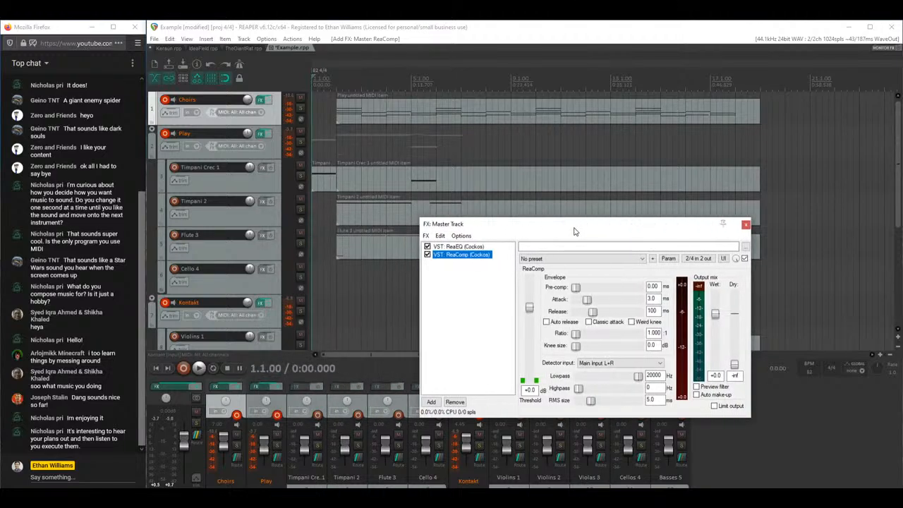
click(598, 259)
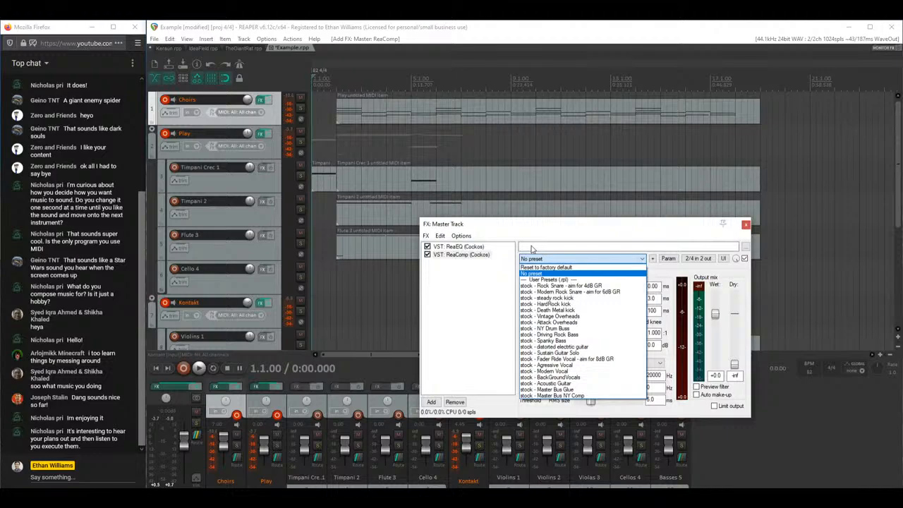
click(579, 391)
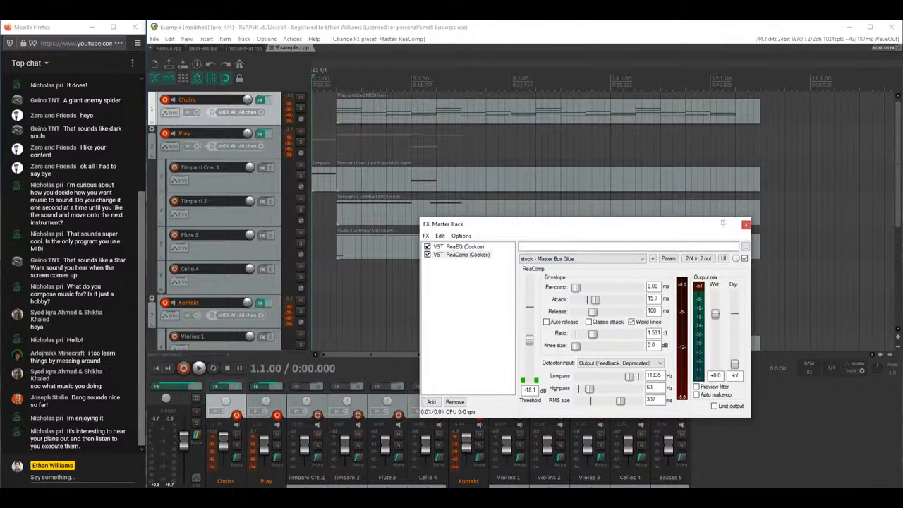
Step: Try a higher master volume while playing from the start, and clear the master meter's peak indicators
click(370, 32)
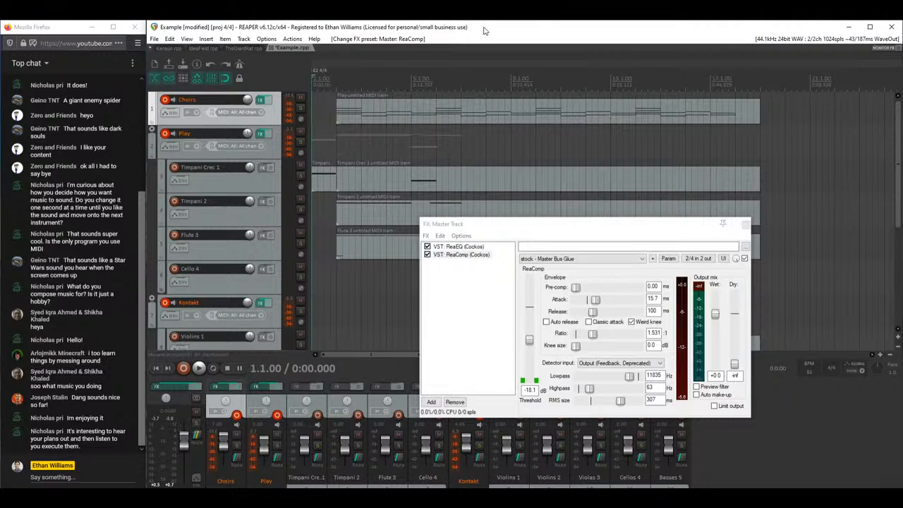
key(space)
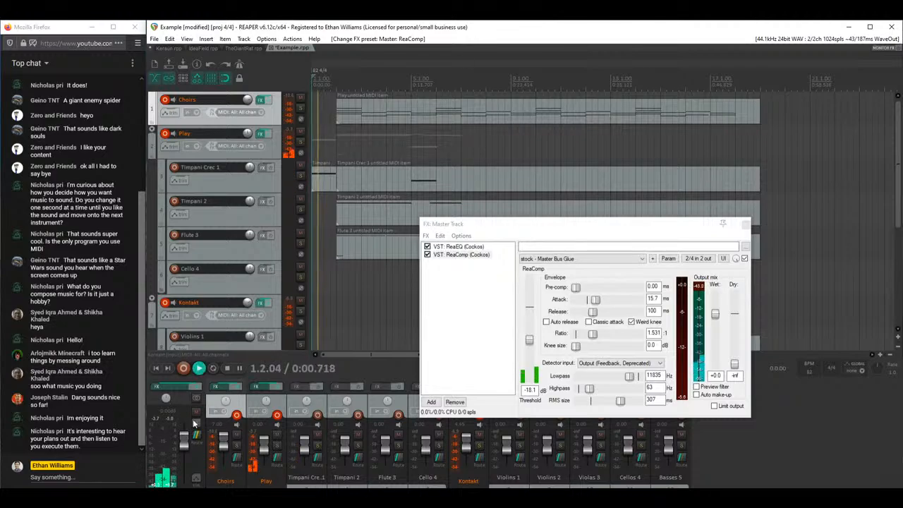
scroll(169, 434, up, 3)
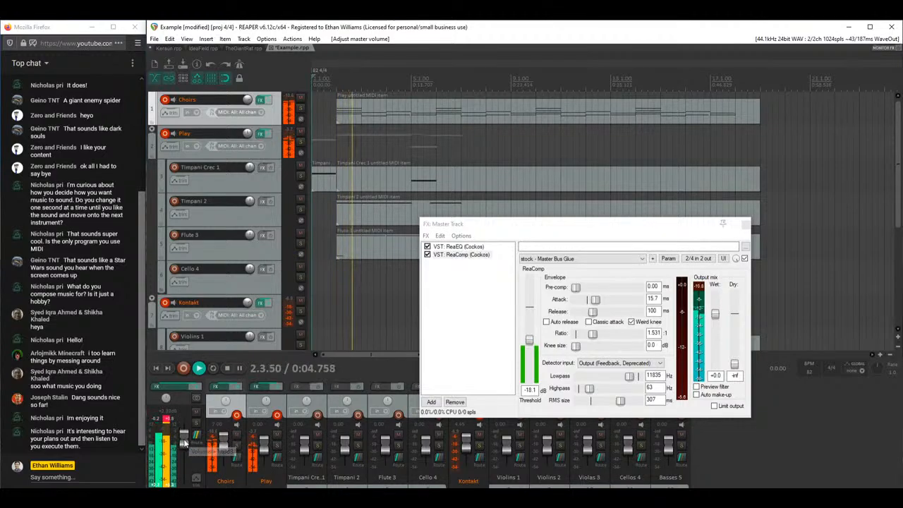
key(space)
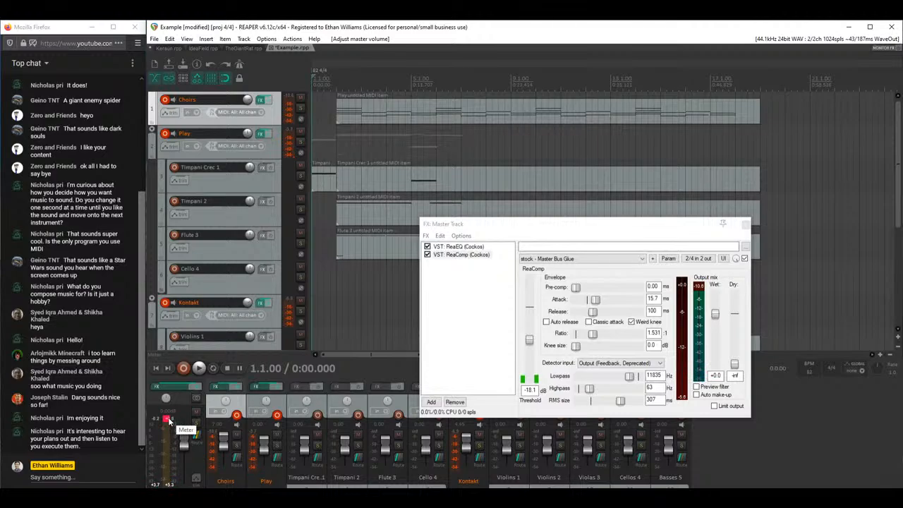
drag(503, 223, 635, 193)
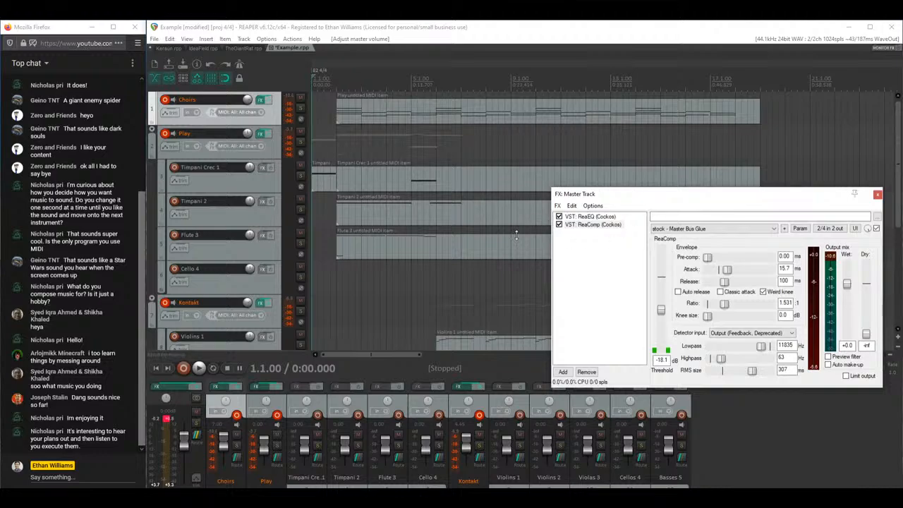
click(175, 423)
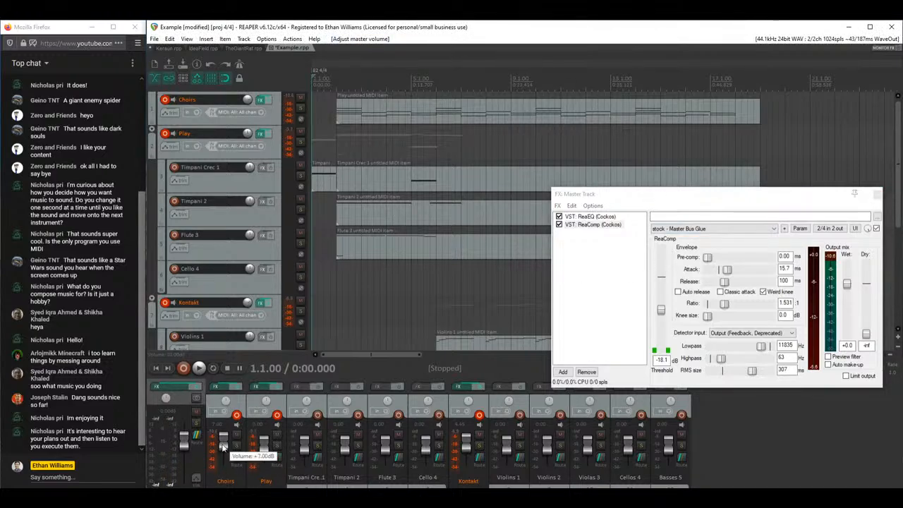
Step: Lower the Choirs track volume to 6.16 dB during playback from the start and close the master effects window
key(space)
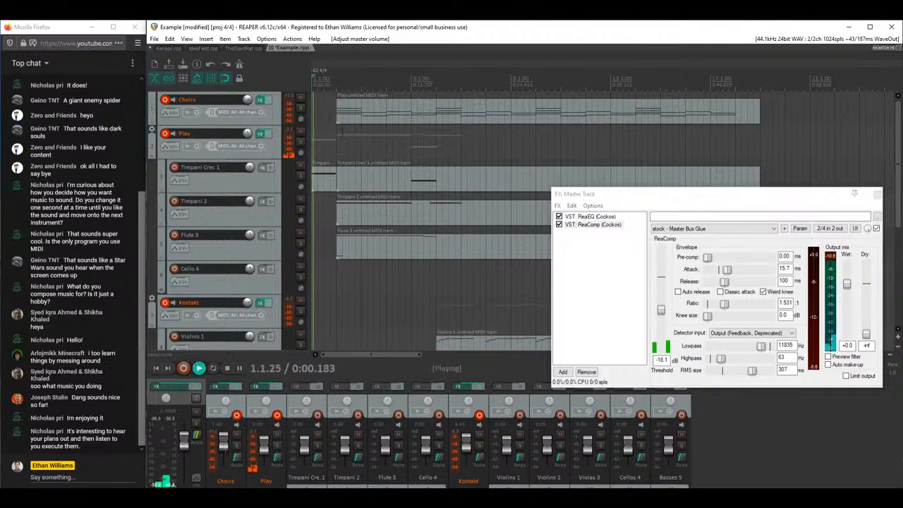
drag(222, 441, 223, 444)
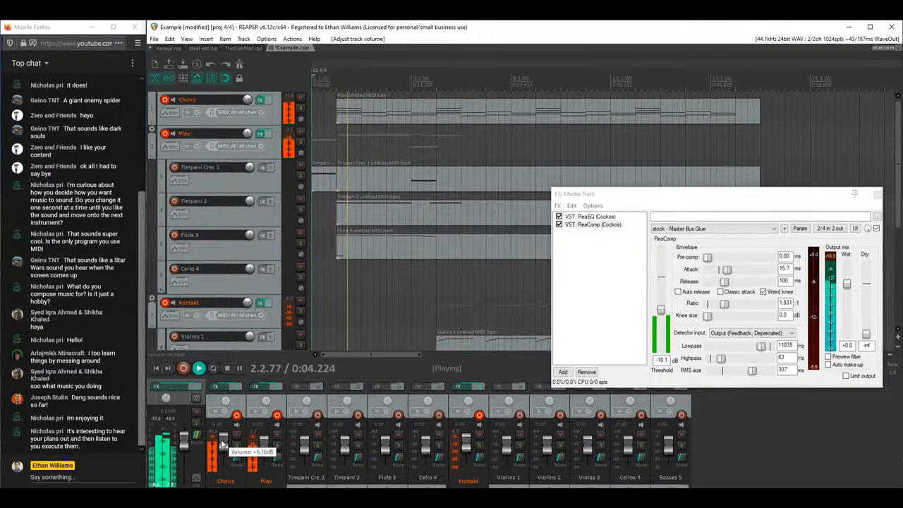
scroll(434, 207, down, 6)
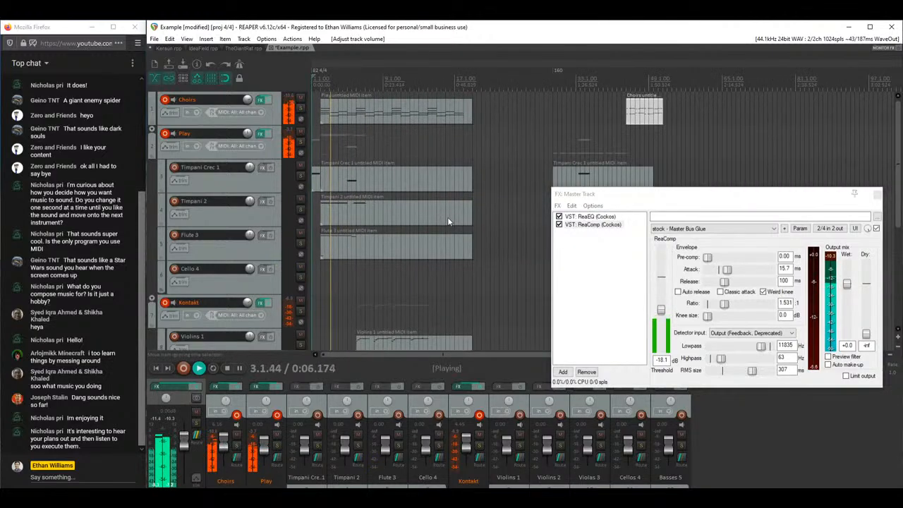
drag(620, 196, 489, 316)
click(747, 314)
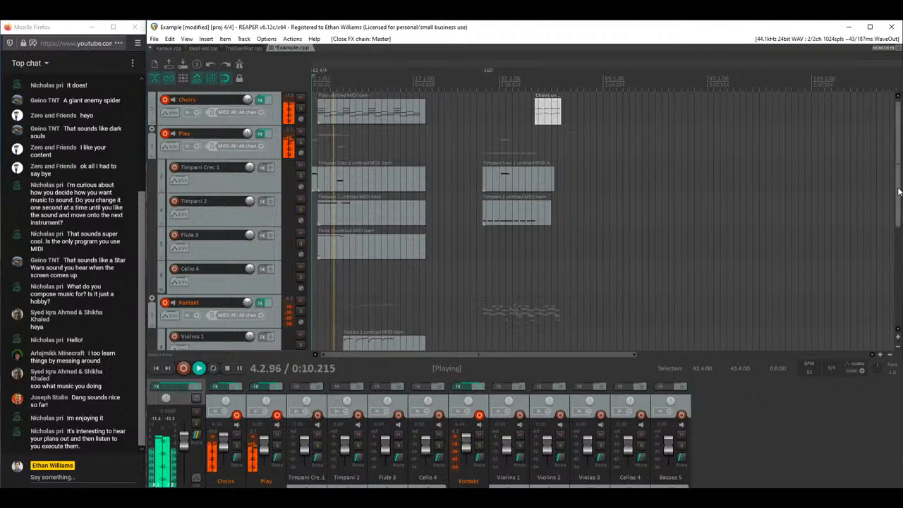
Step: Open the first Timpani 2 item in the MIDI editor and move the edge between the bar 3 note and its short pickup to beat 4
click(329, 219)
double_click(330, 219)
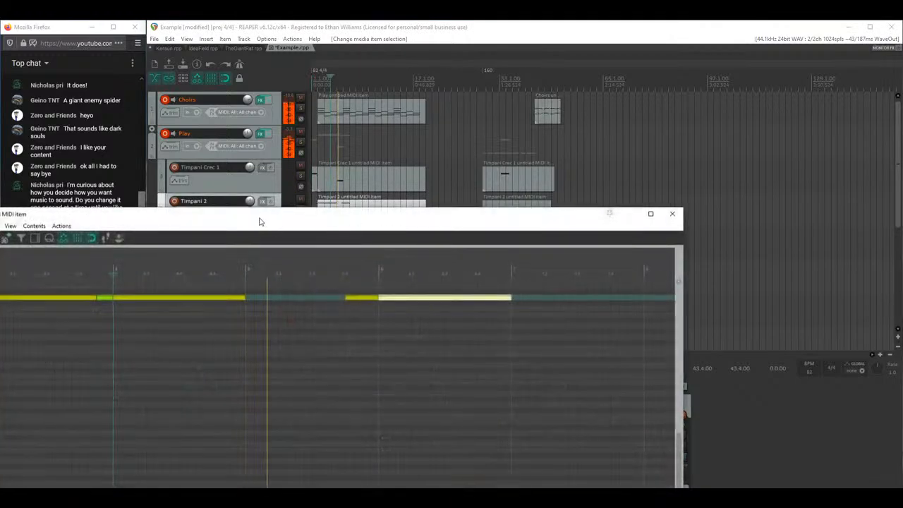
click(316, 230)
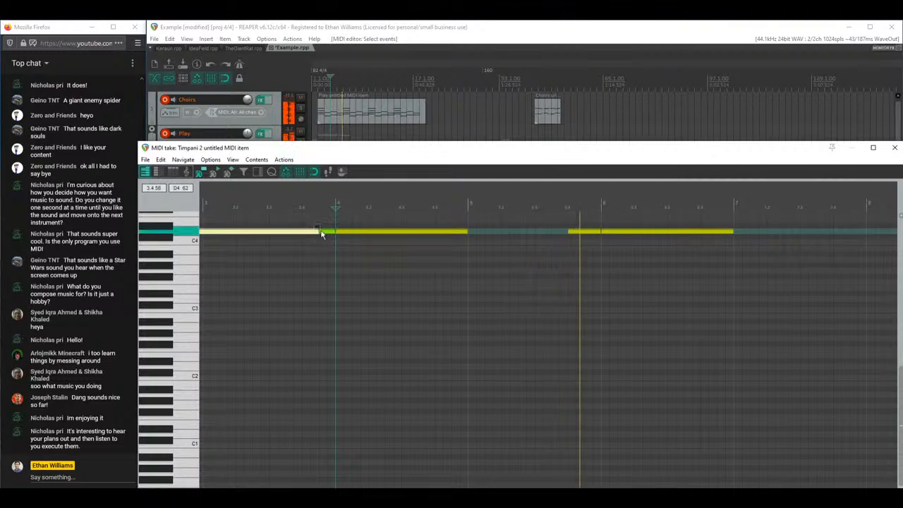
drag(318, 231, 302, 233)
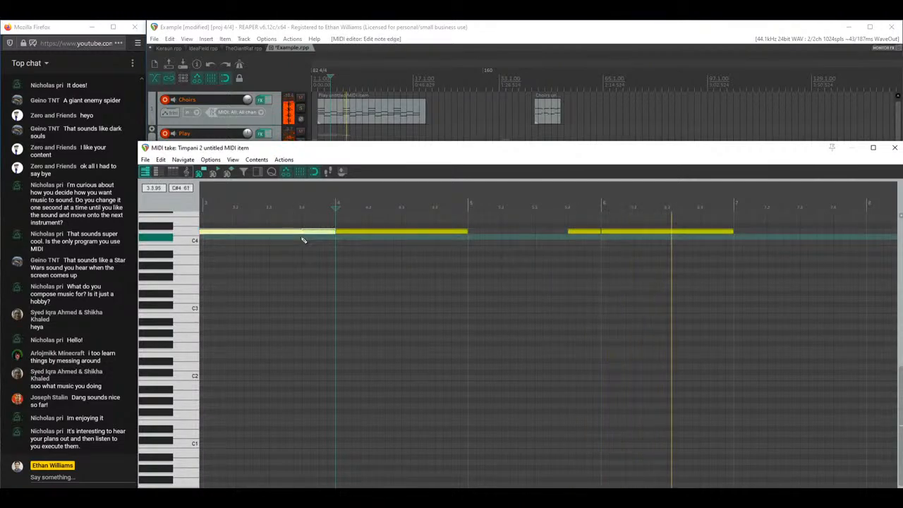
Step: Close the Timpani 2 MIDI editor and open the Violins 1 item for editing
drag(413, 151, 380, 150)
click(861, 146)
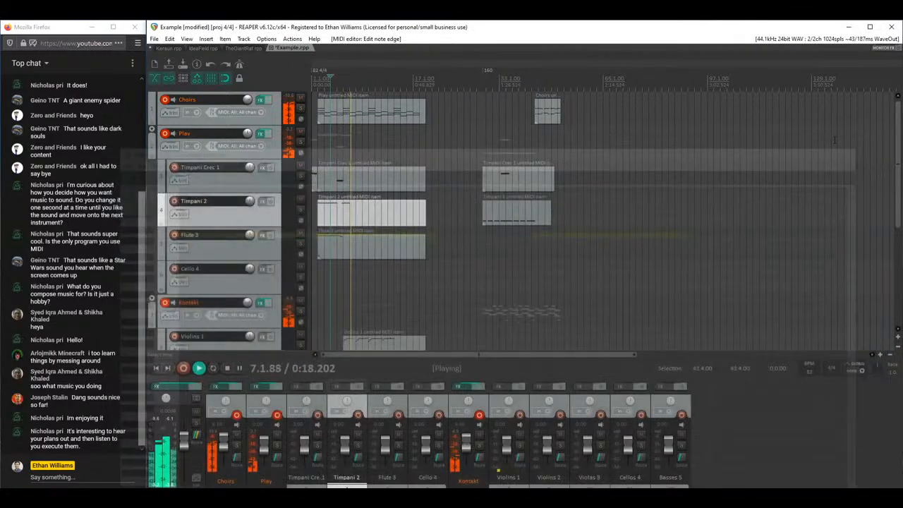
scroll(899, 200, down, 5)
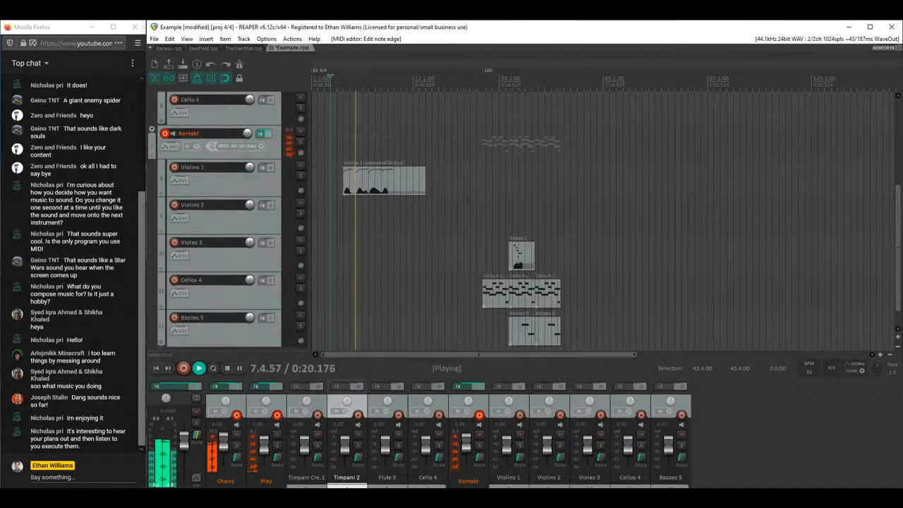
click(351, 185)
double_click(350, 185)
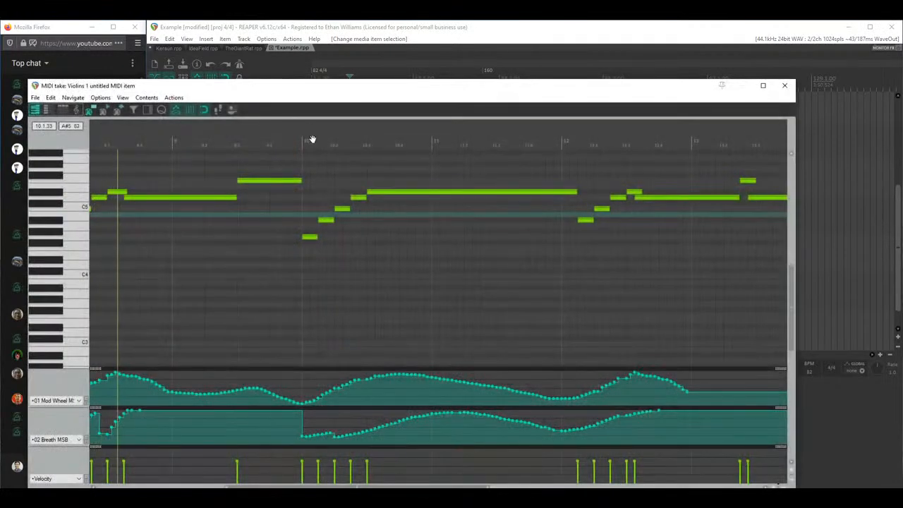
Step: Smooth the Violins 1 mod wheel curve around bar 7, redraw the breath curve lower through the start of bar 6, and close the editor
drag(285, 88, 357, 88)
scroll(331, 331, down, 3)
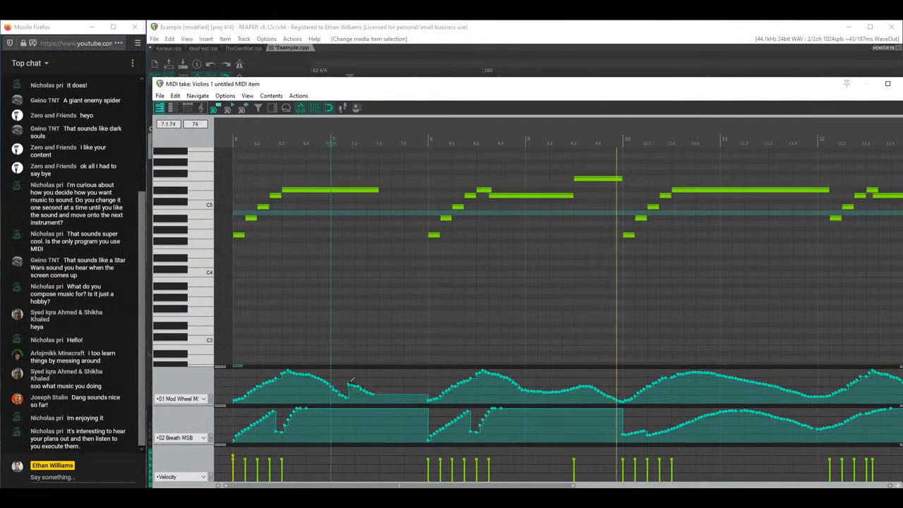
click(356, 381)
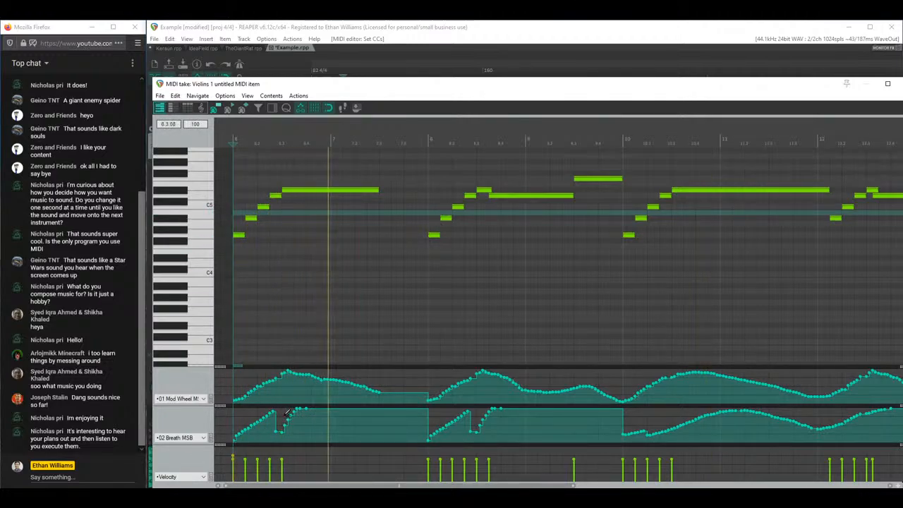
mouse_move(285, 415)
mouse_down()
mouse_move(237, 428)
mouse_move(289, 416)
mouse_up()
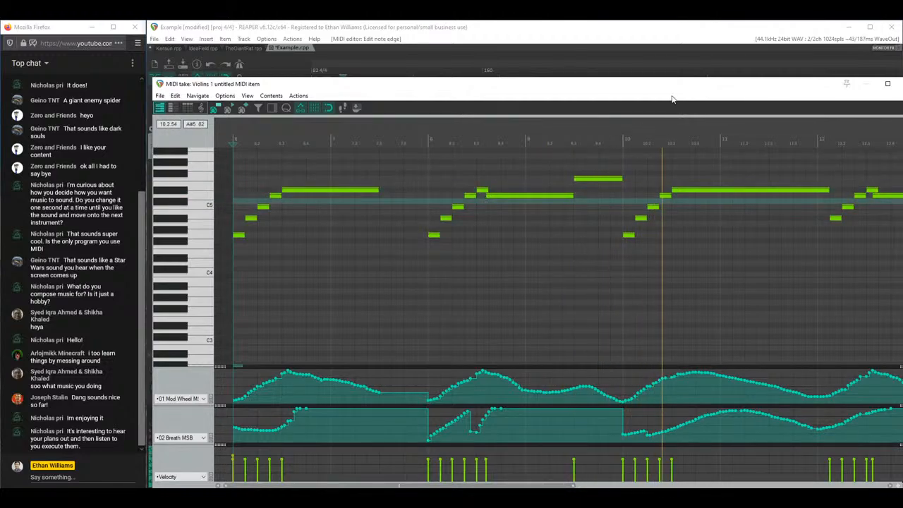
drag(494, 84, 408, 156)
click(824, 157)
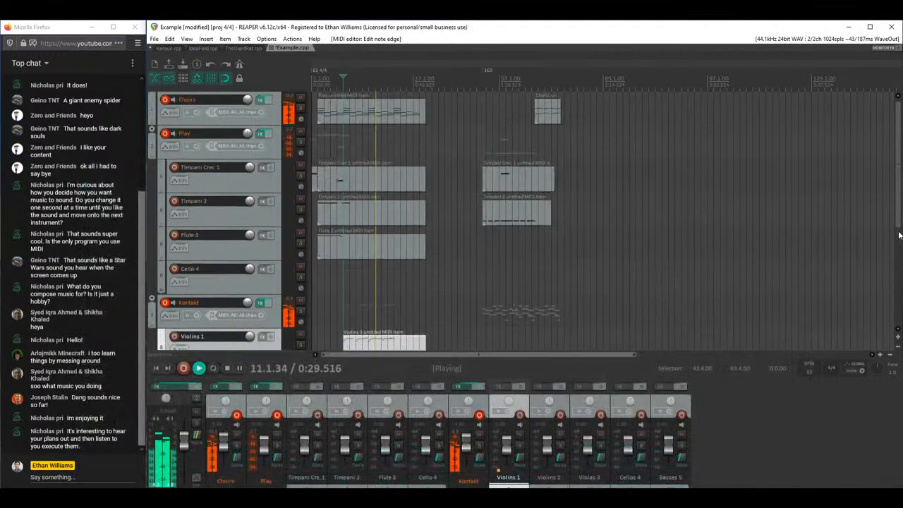
double_click(366, 113)
scroll(720, 252, right, 3)
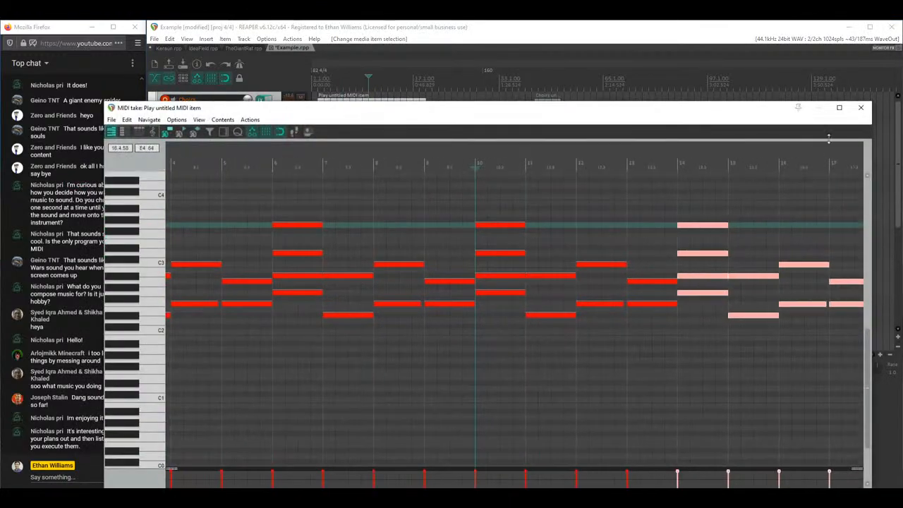
click(860, 108)
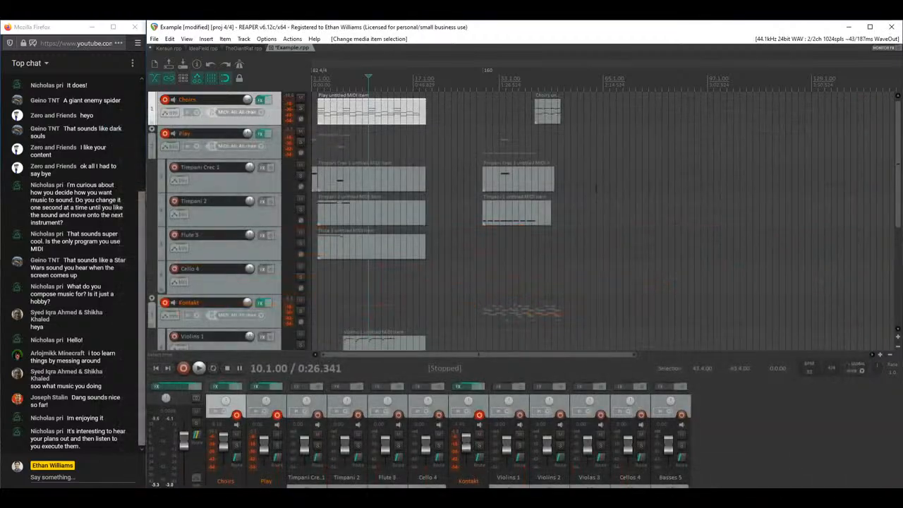
Step: Open the first Choirs item in the MIDI editor and lower the velocities of the notes in bars 2 to 5 to about 105–114
double_click(370, 122)
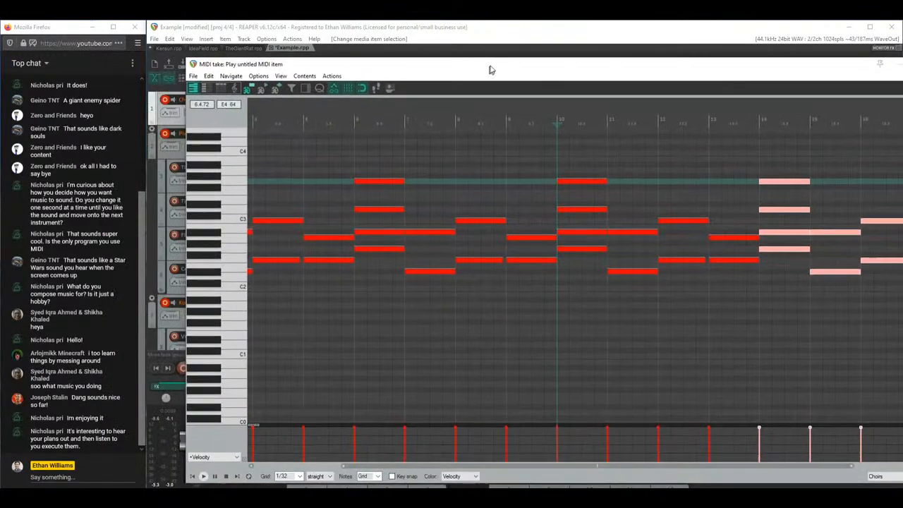
drag(491, 70, 494, 66)
scroll(484, 187, down, 3)
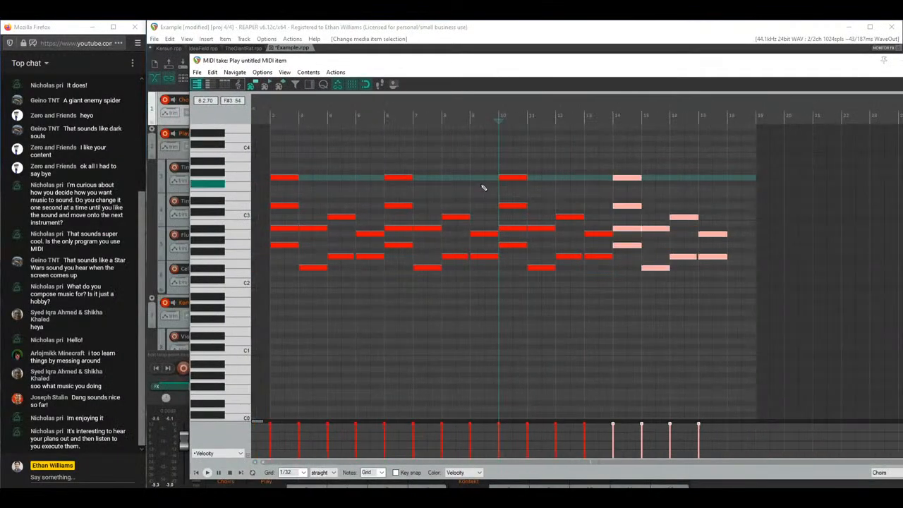
drag(280, 154, 402, 339)
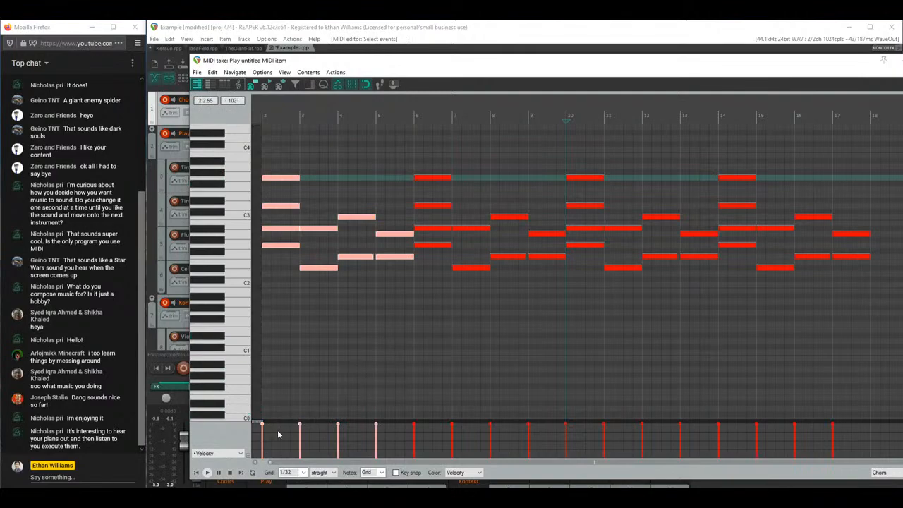
drag(278, 429, 380, 427)
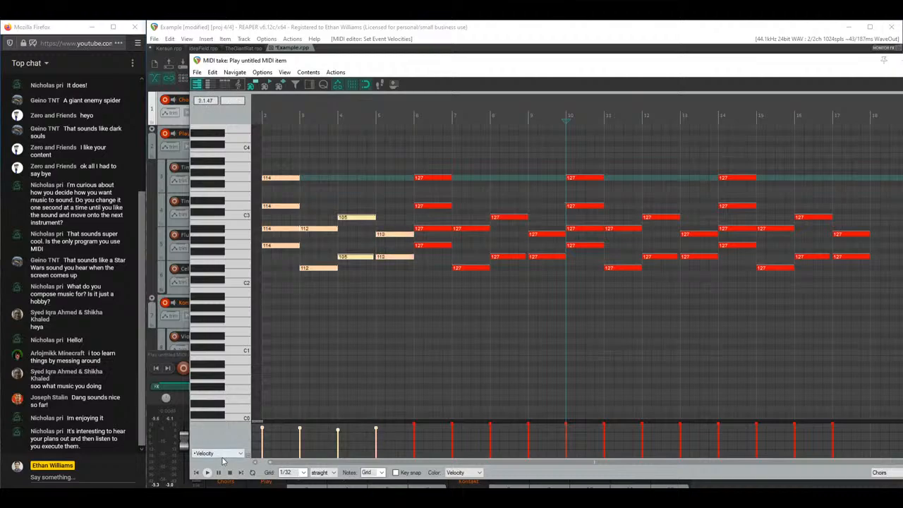
Step: During playback from the start, lower the Choirs note velocities to 107 in bar 6 and also reduce those in bars 7 to 10
click(197, 473)
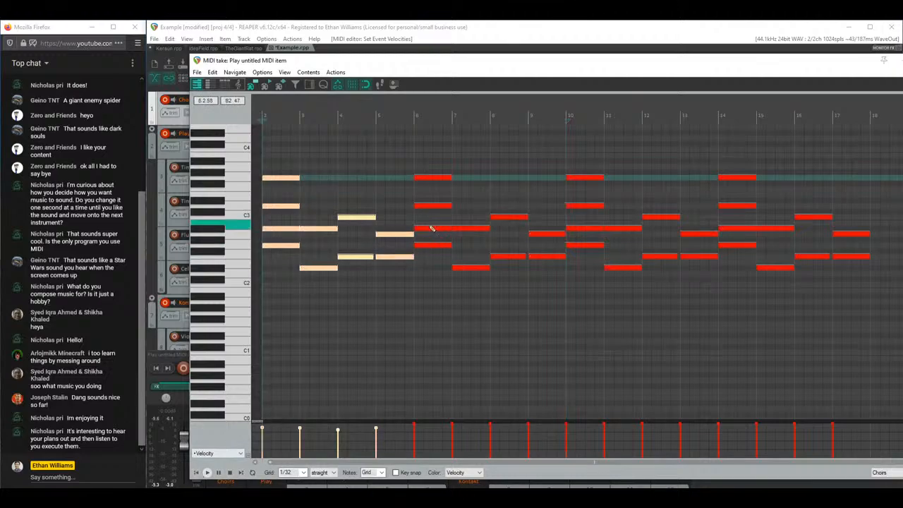
key(space)
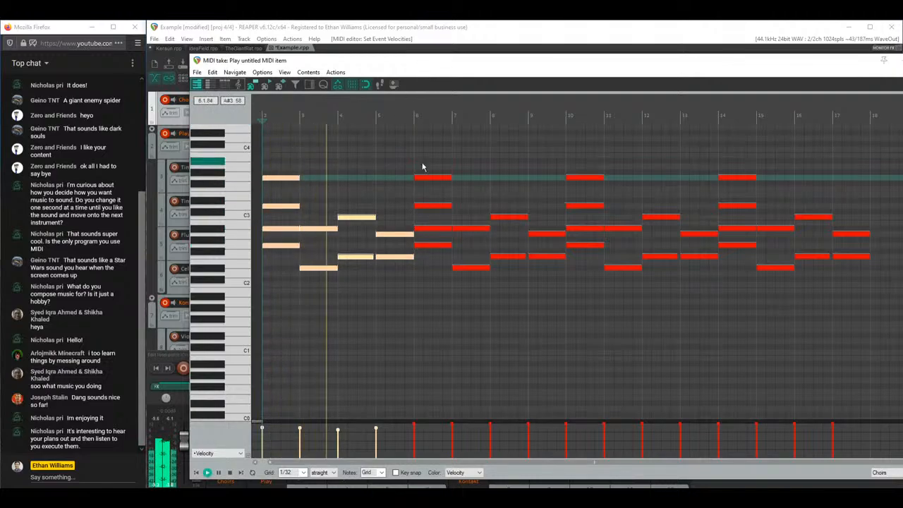
drag(421, 167, 392, 423)
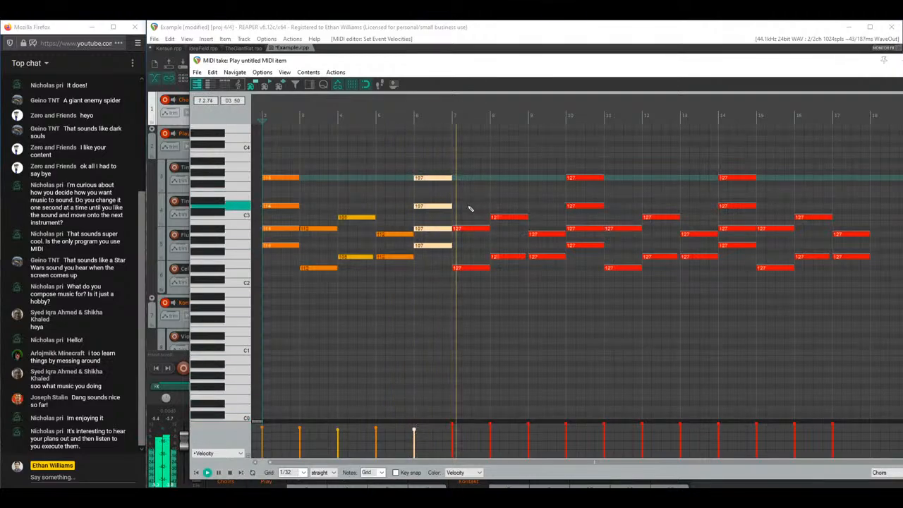
drag(462, 157, 571, 314)
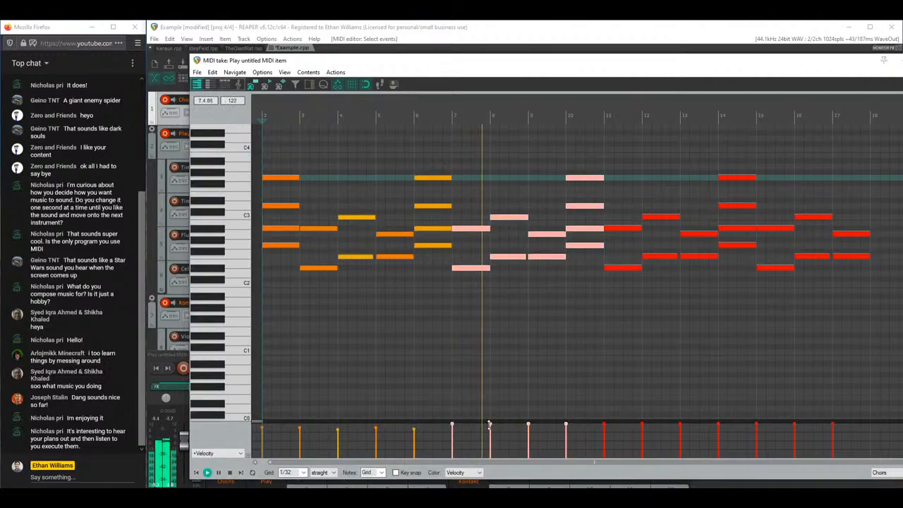
drag(484, 427, 481, 431)
drag(553, 62, 474, 142)
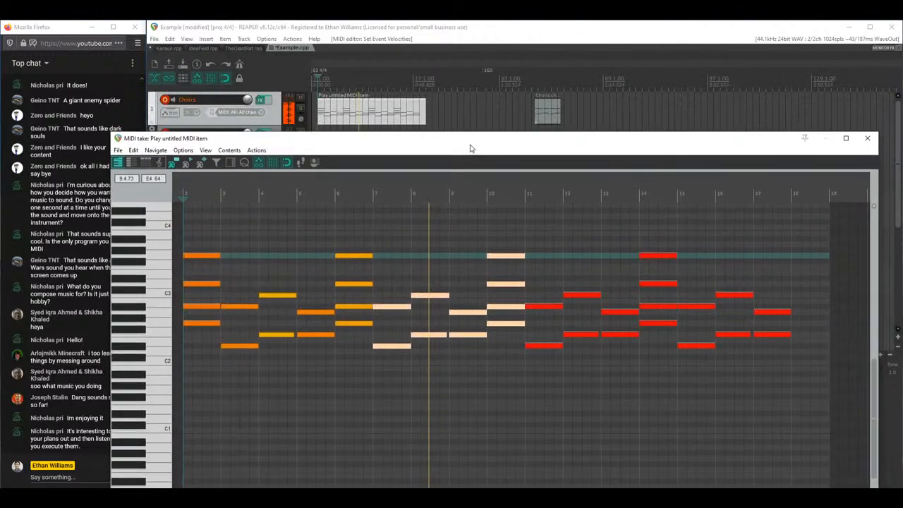
click(869, 144)
Step: Listen to the arrangement while looking over the tracks, save the project, and stop playback
scroll(898, 185, down, 5)
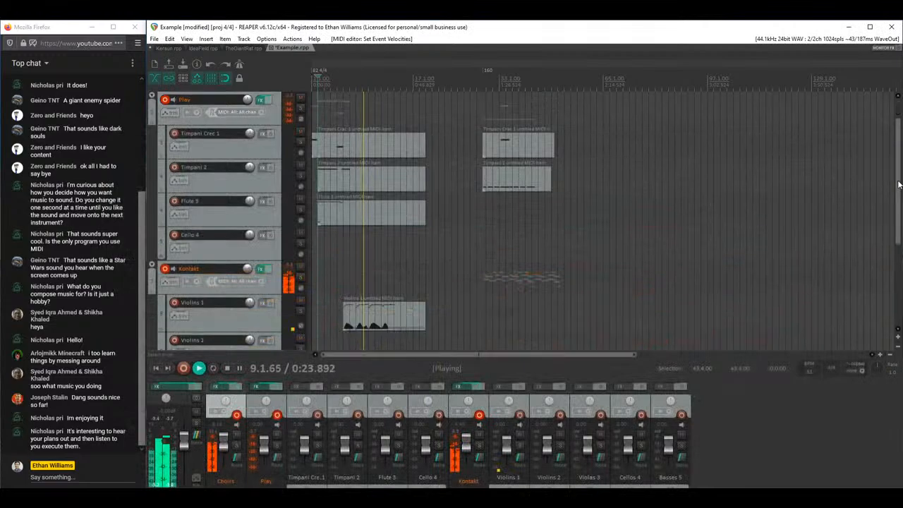
scroll(371, 292, up, 2)
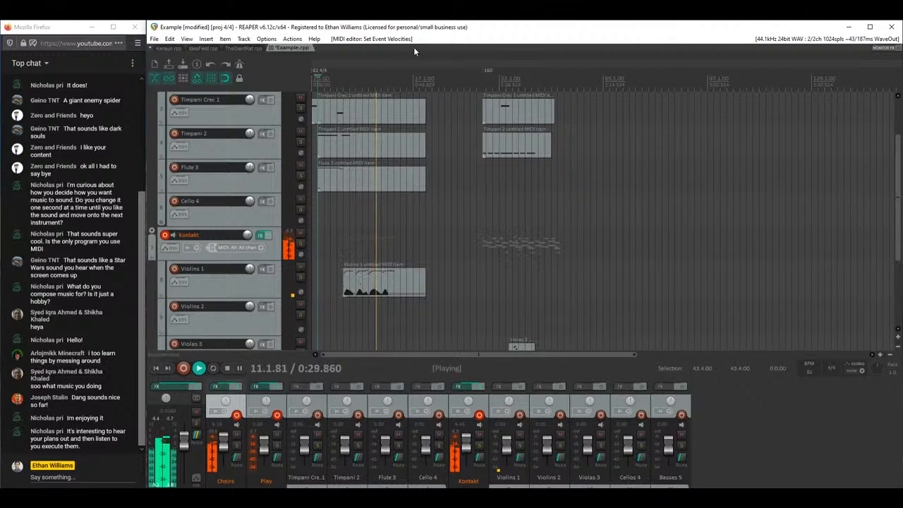
scroll(611, 215, up, 2)
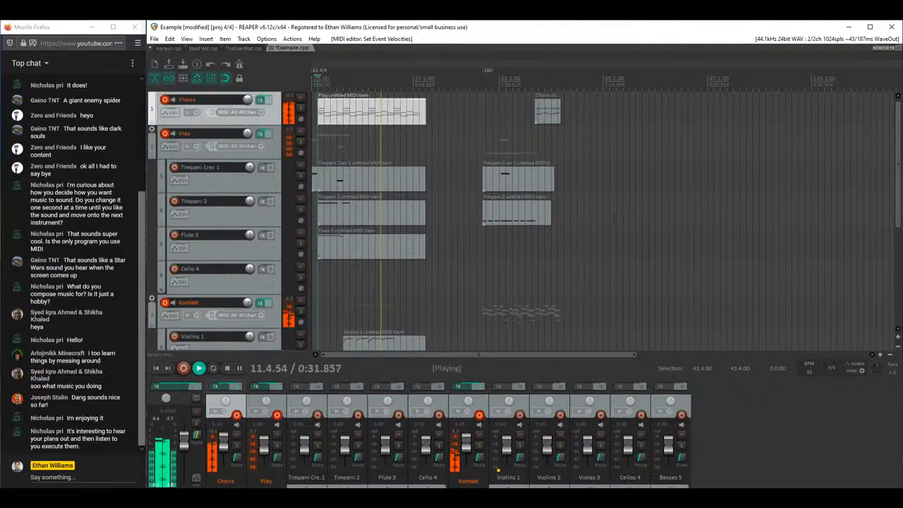
key(ctrl+s)
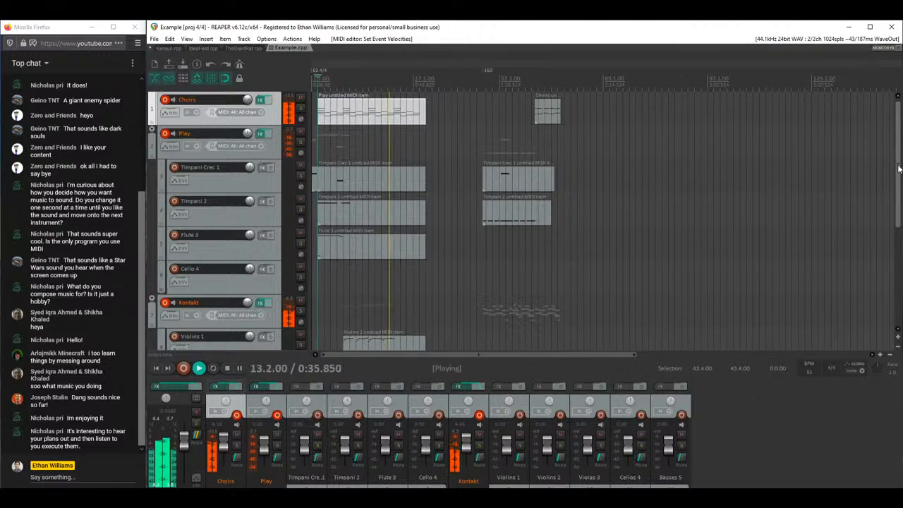
scroll(898, 169, down, 3)
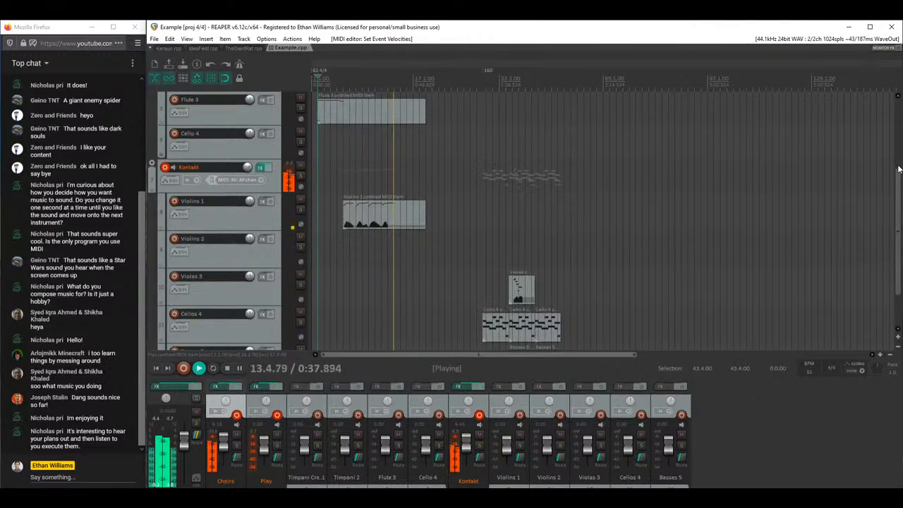
scroll(898, 169, up, 3)
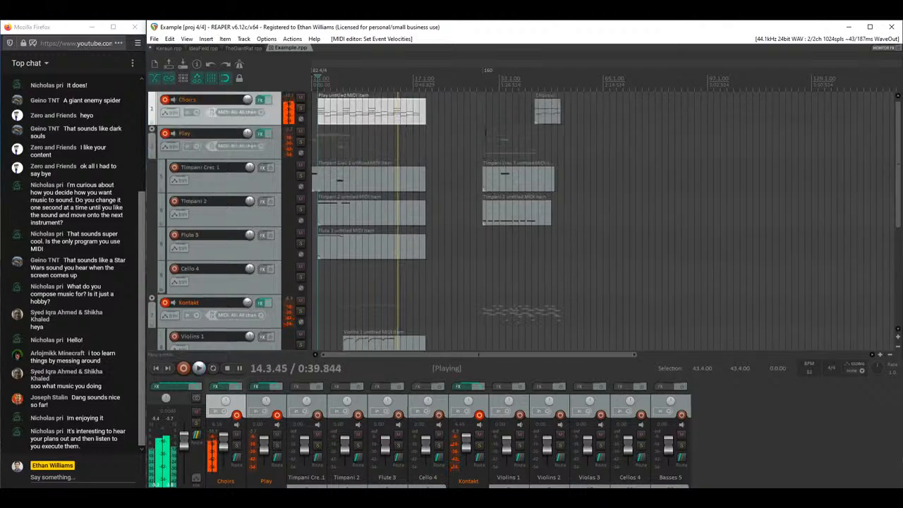
key(space)
Step: Reopen the first Choirs item, audition its low notes from bar 3 to bar 5, and close the editor
click(477, 128)
scroll(479, 129, up, 2)
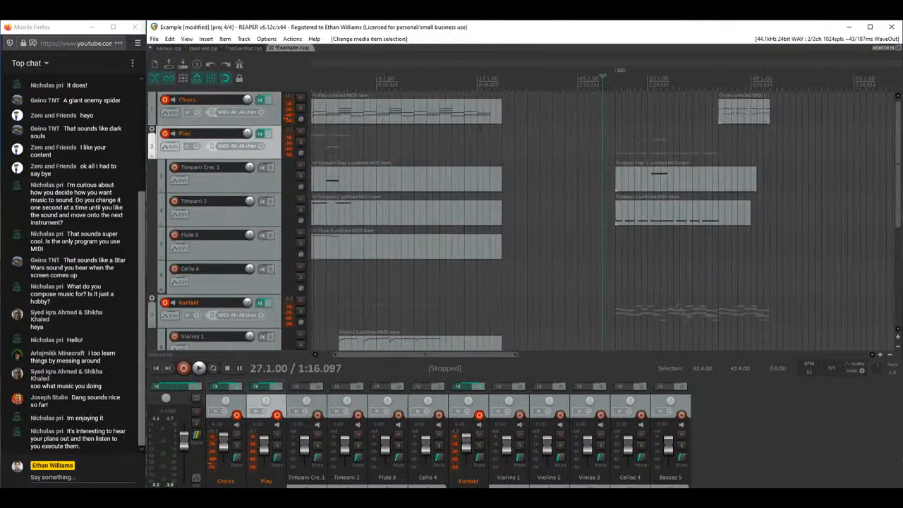
click(357, 116)
scroll(356, 117, up, 2)
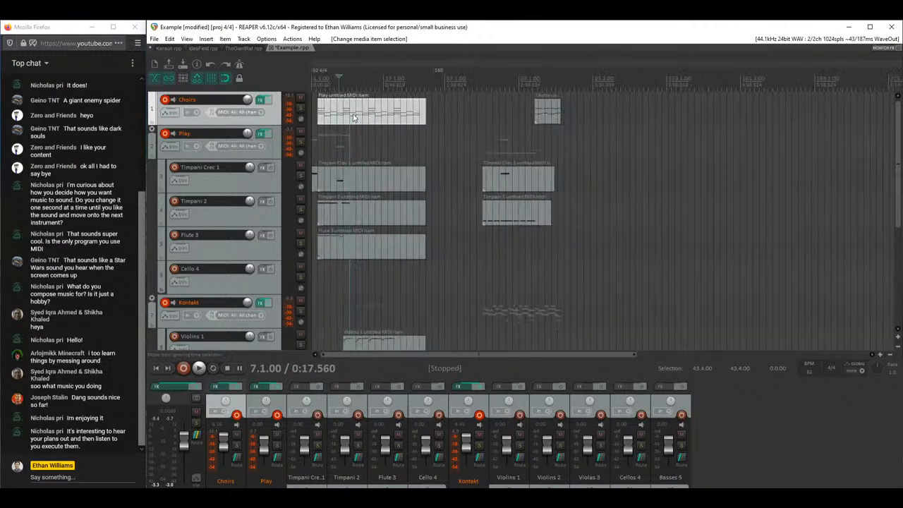
double_click(356, 117)
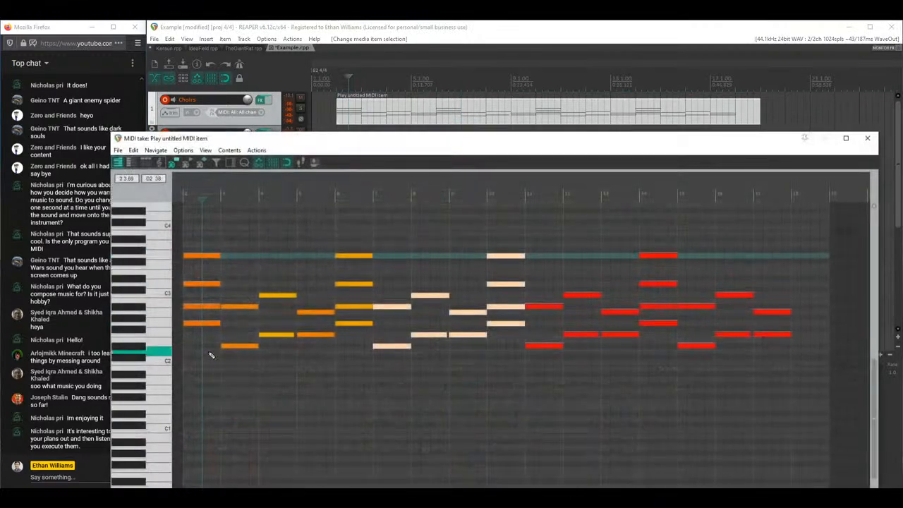
click(243, 346)
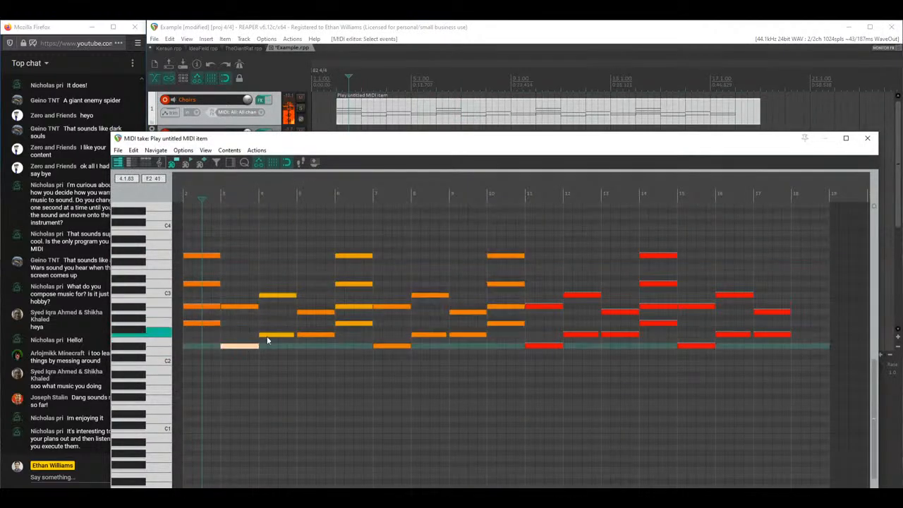
click(276, 336)
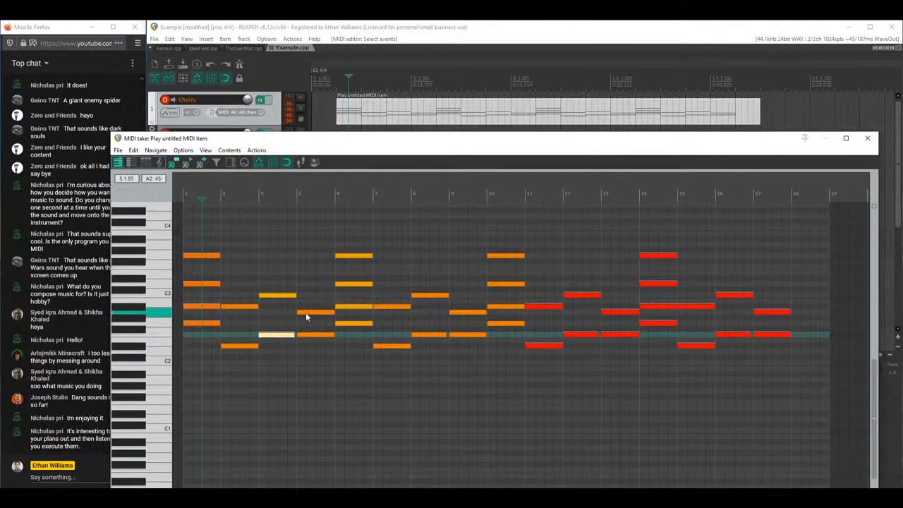
key(space)
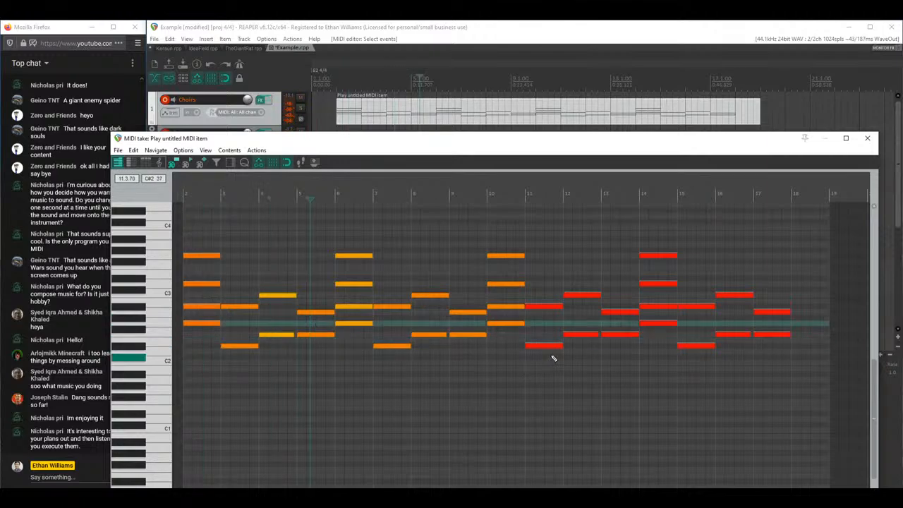
drag(343, 142, 433, 115)
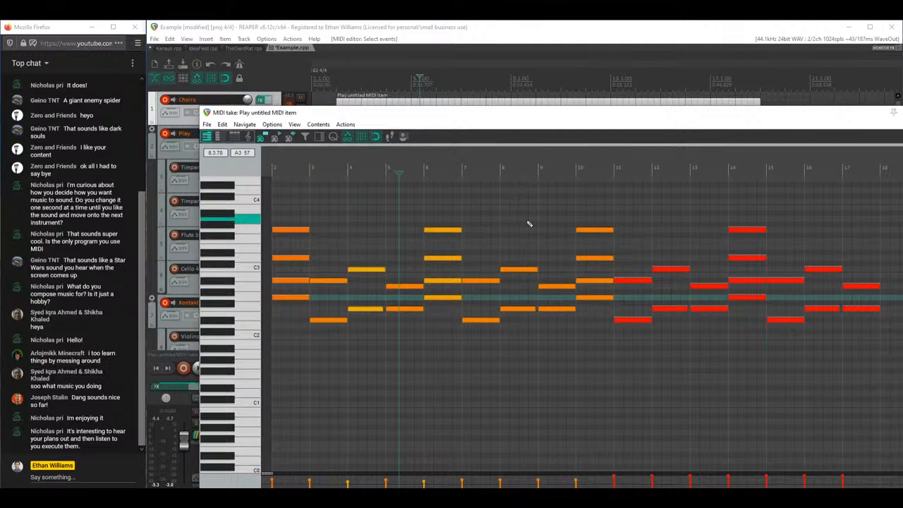
drag(527, 117, 429, 205)
click(859, 205)
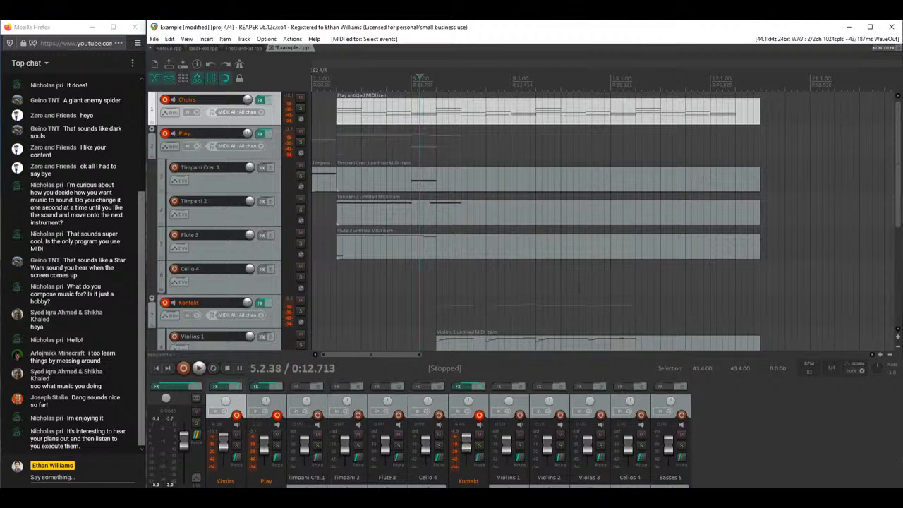
Step: Switch to the Firefox window to check the YouTube live dashboard, and return to REAPER
click(313, 496)
click(288, 468)
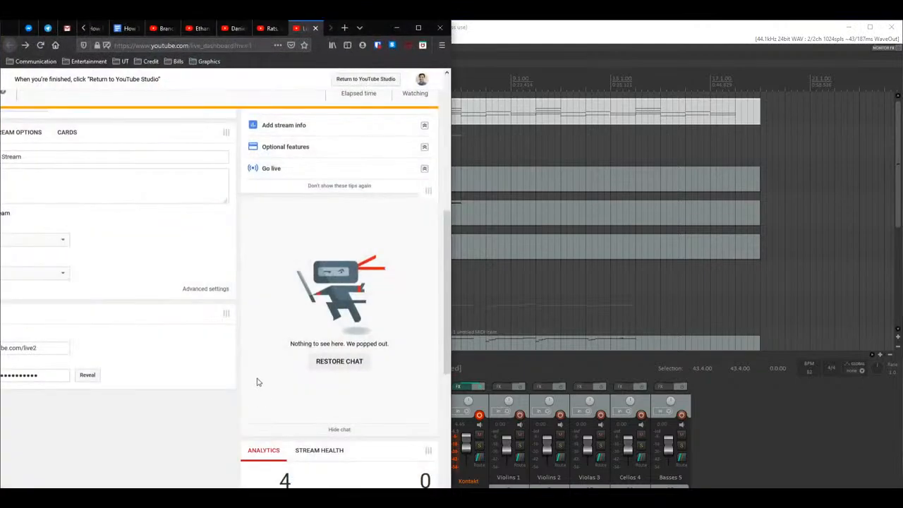
scroll(239, 388, down, 3)
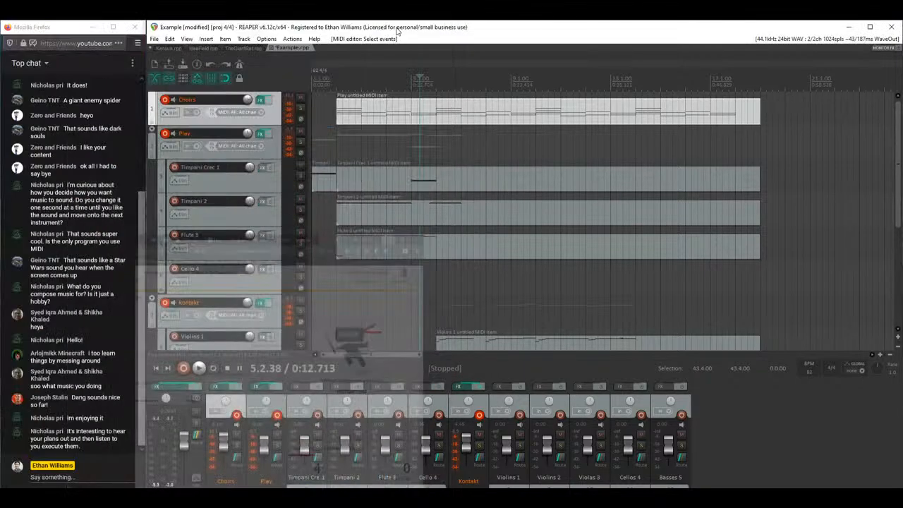
click(396, 27)
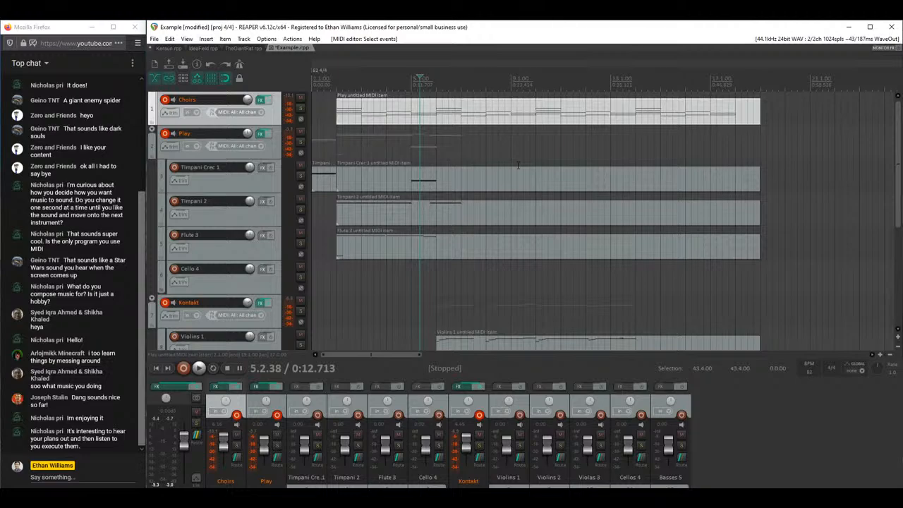
Step: Inspect the first Cellos 4 item at bar 28 and the Violas 3 item at bar 36, closing each editor
scroll(529, 211, down, 5)
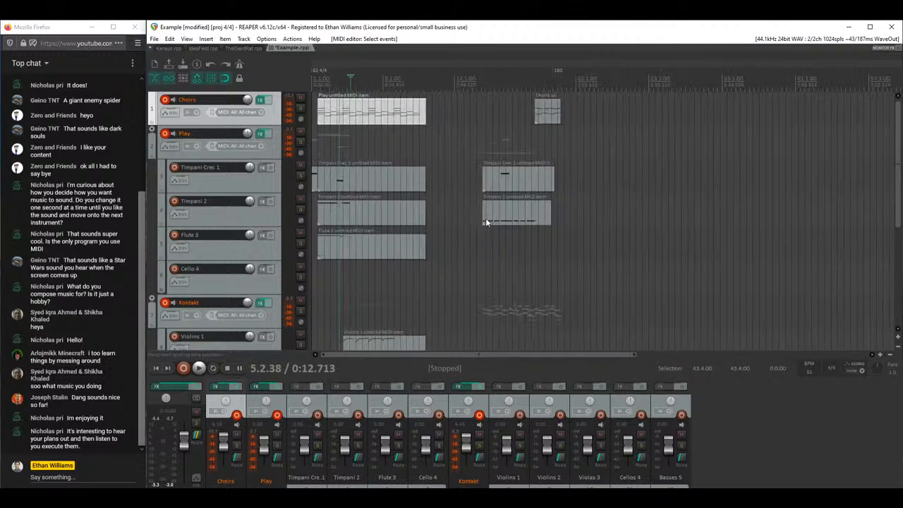
click(482, 137)
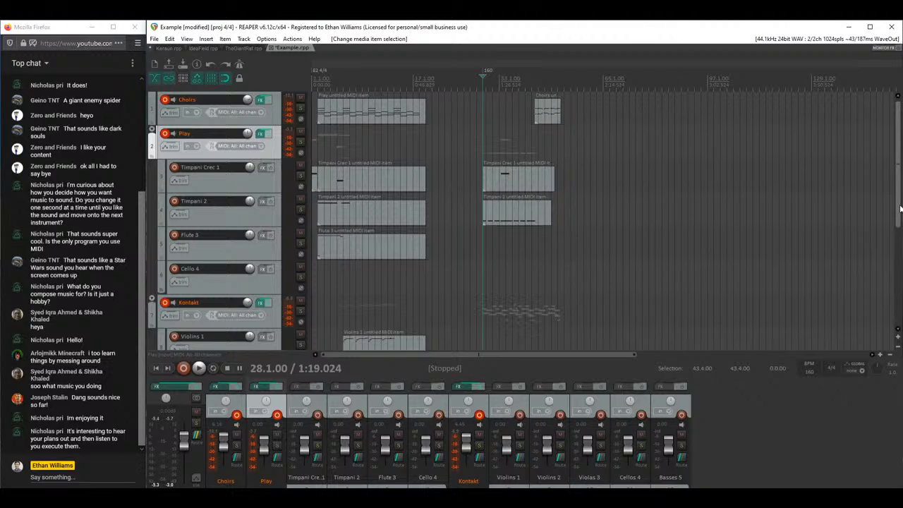
scroll(900, 209, down, 5)
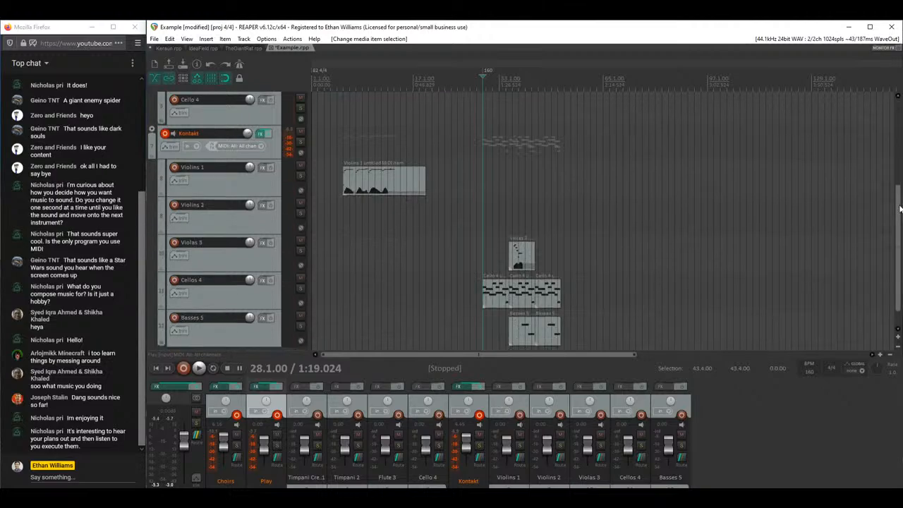
double_click(486, 268)
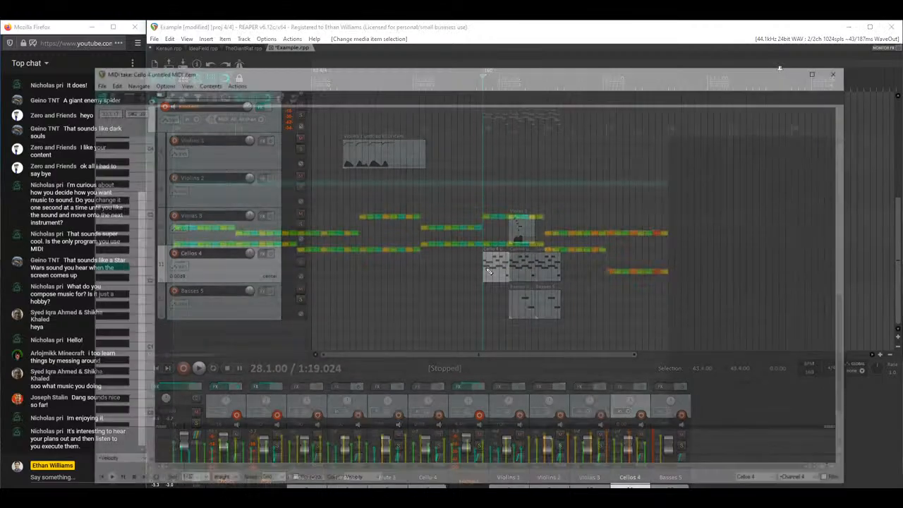
click(842, 69)
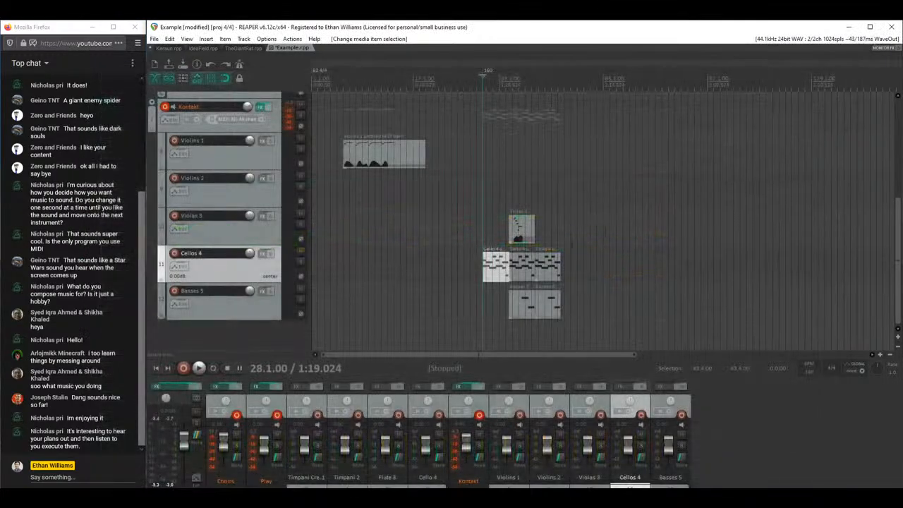
double_click(519, 234)
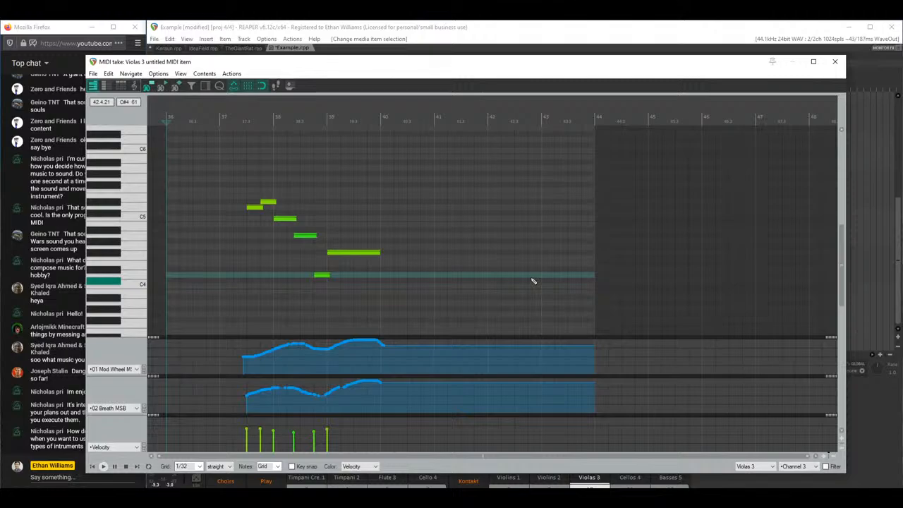
click(834, 61)
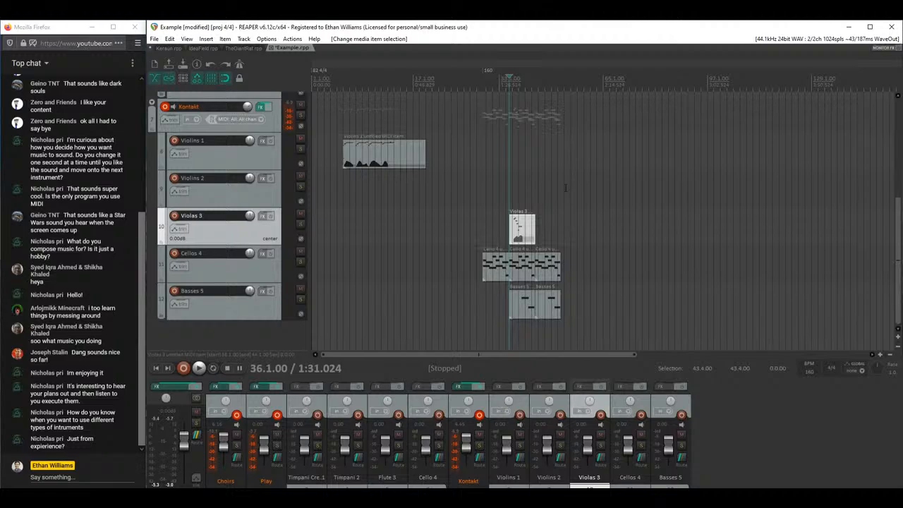
Step: Review the string tracks from Violins 1 through Violas 3, Cellos 4 and Basses 5 in the arrangement
mouse_move(896, 249)
mouse_down()
mouse_move(896, 206)
mouse_move(897, 251)
mouse_up()
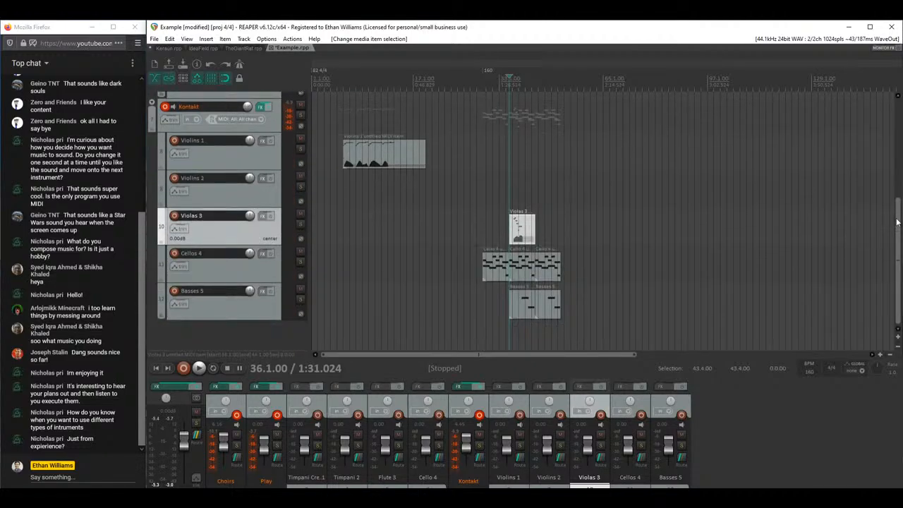
click(243, 156)
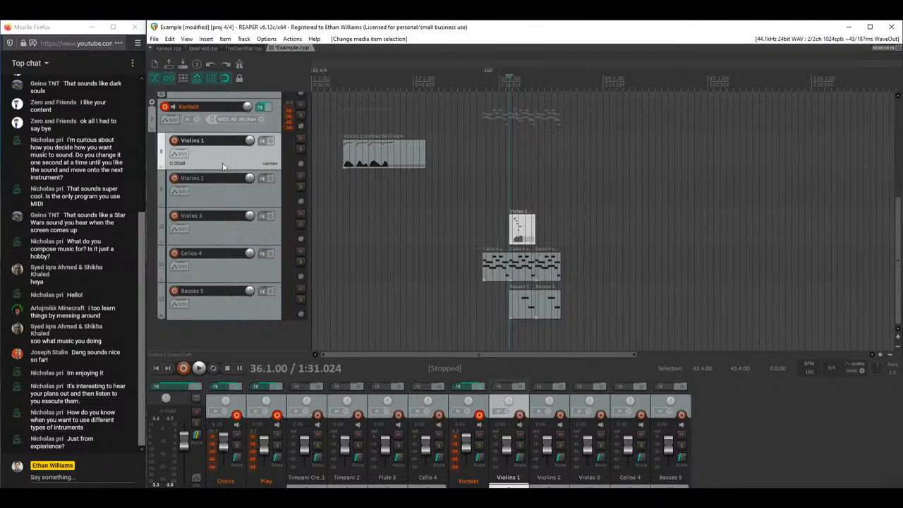
click(213, 235)
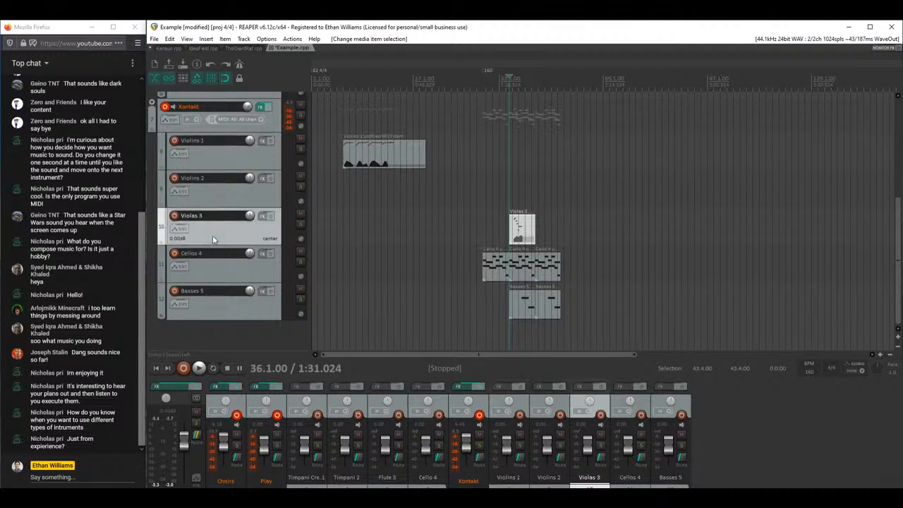
click(216, 274)
click(217, 316)
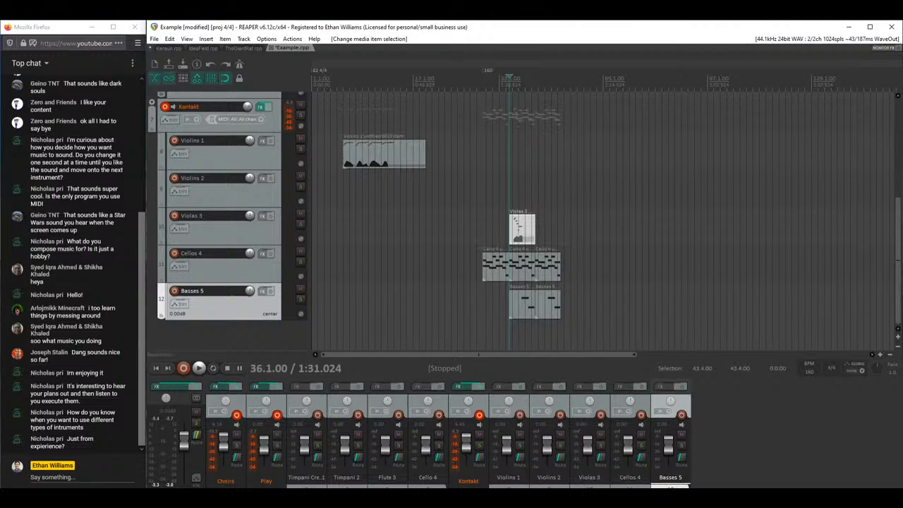
scroll(899, 251, up, 5)
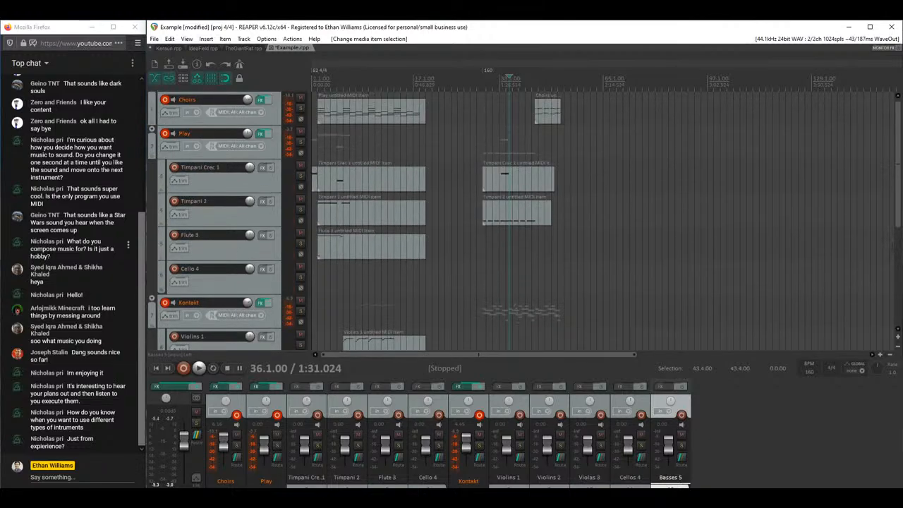
Step: Switch to the Keraun project and review its French Horns 2, Trombones 3 and Tuba 4 tracks
click(168, 49)
click(213, 177)
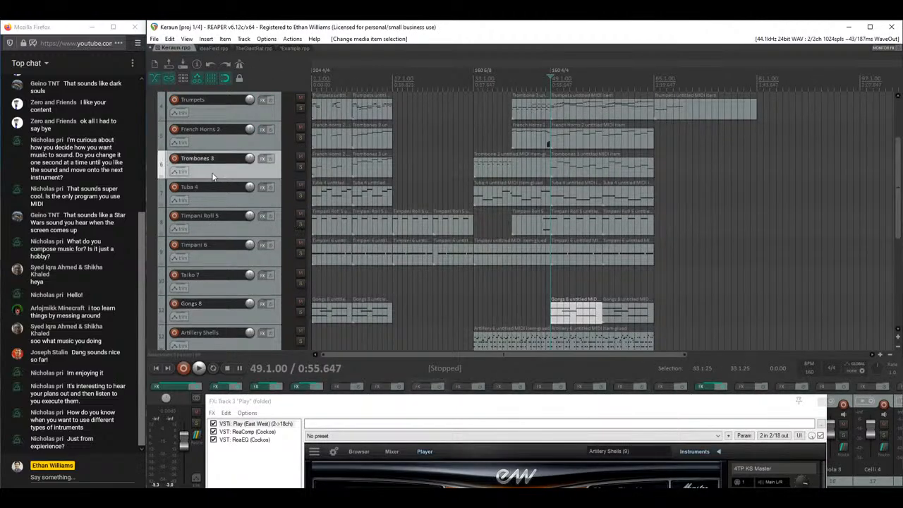
scroll(213, 176, up, 2)
click(220, 208)
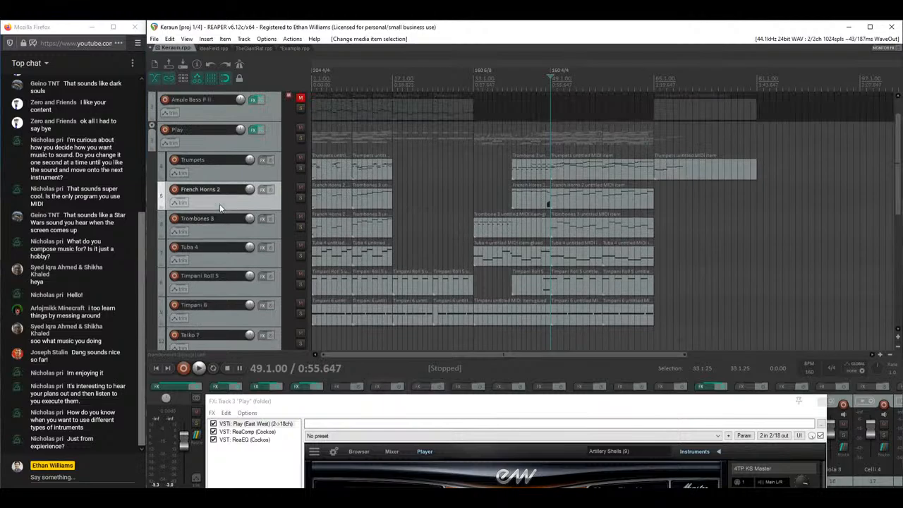
click(226, 227)
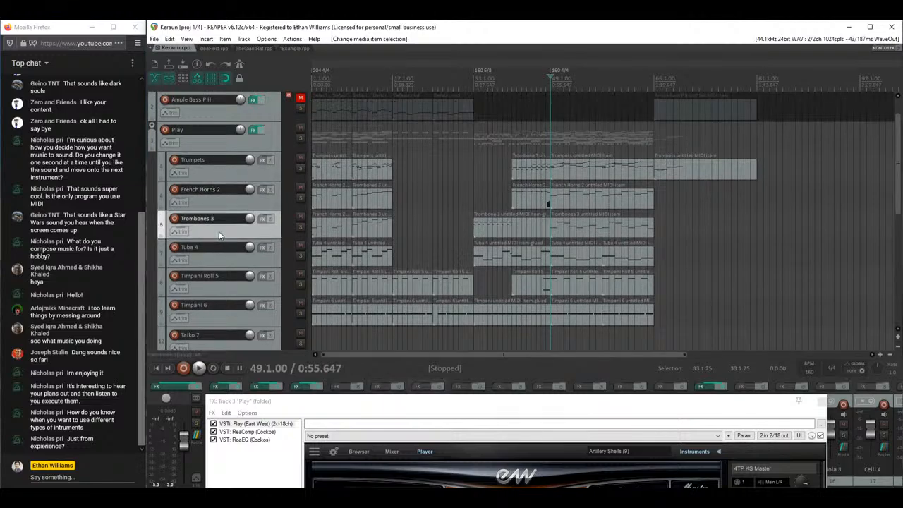
click(206, 256)
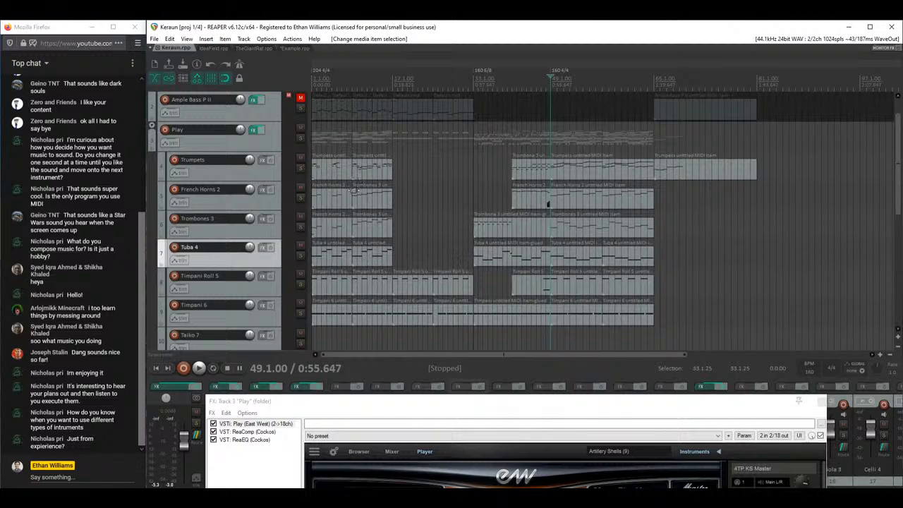
Step: Review the percussion parts in Keraun, including the Timpani 6, Gongs 8 and Taiko 7 tracks
click(256, 320)
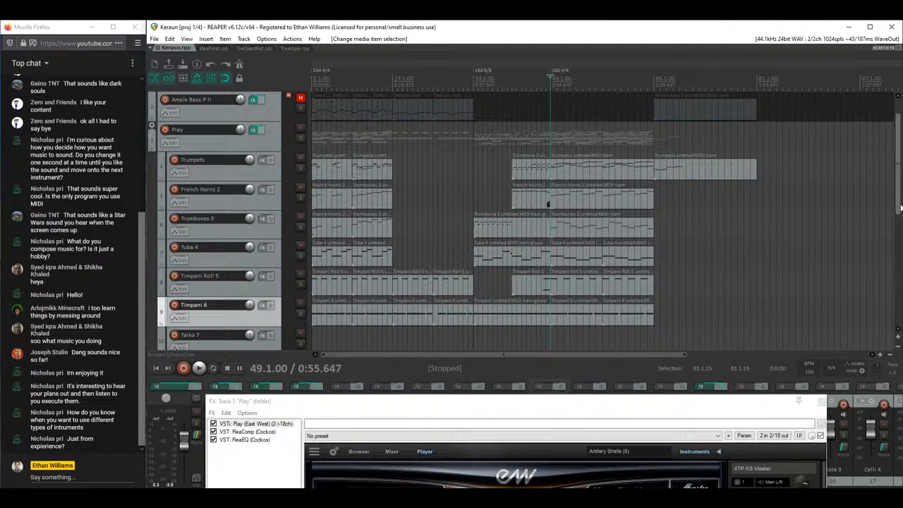
scroll(900, 208, down, 5)
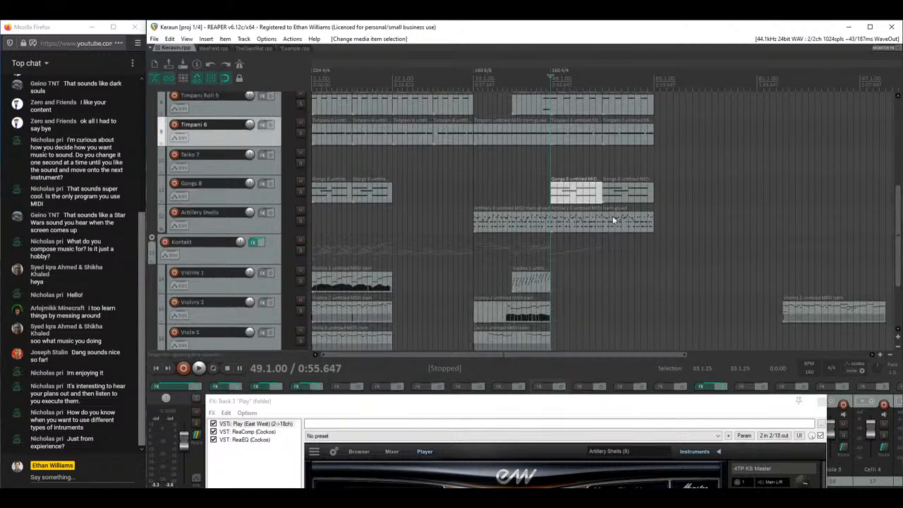
click(556, 194)
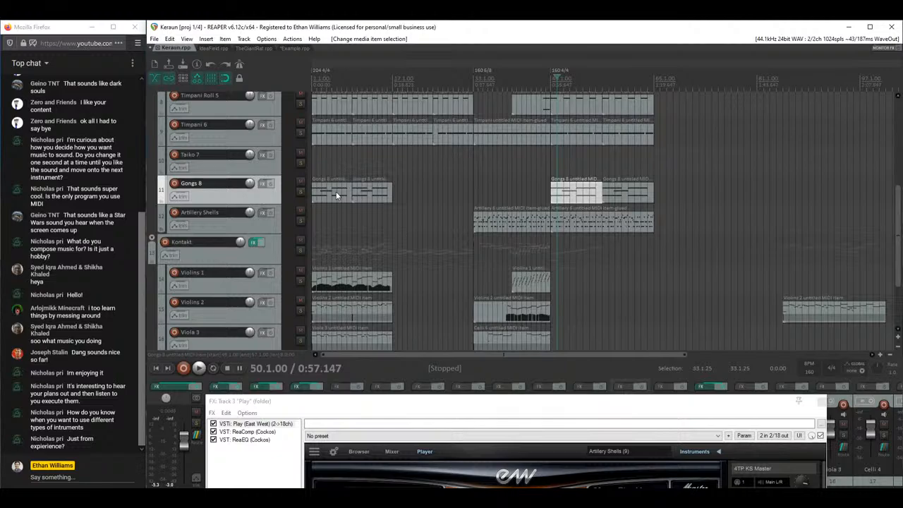
click(553, 166)
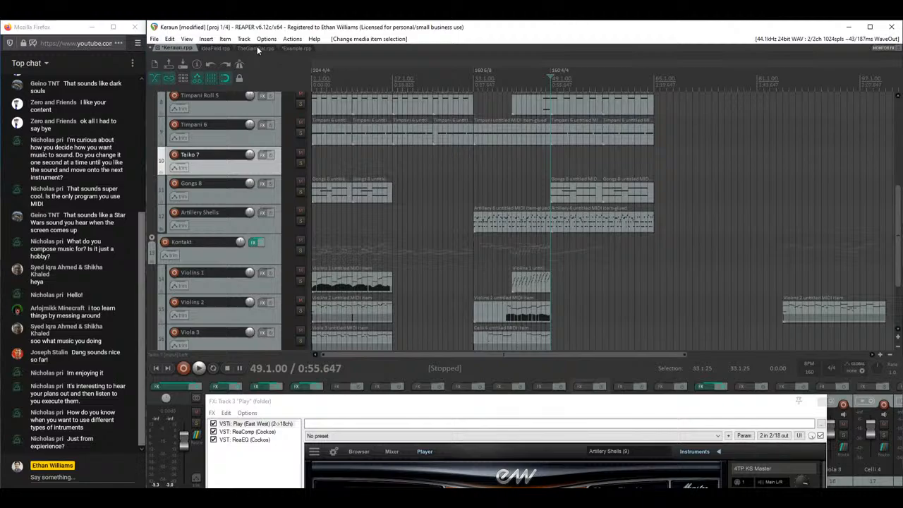
Step: Return to the Example project, add a new project tab, and open the recent project ProveYourself.RPP in it
click(295, 47)
click(154, 39)
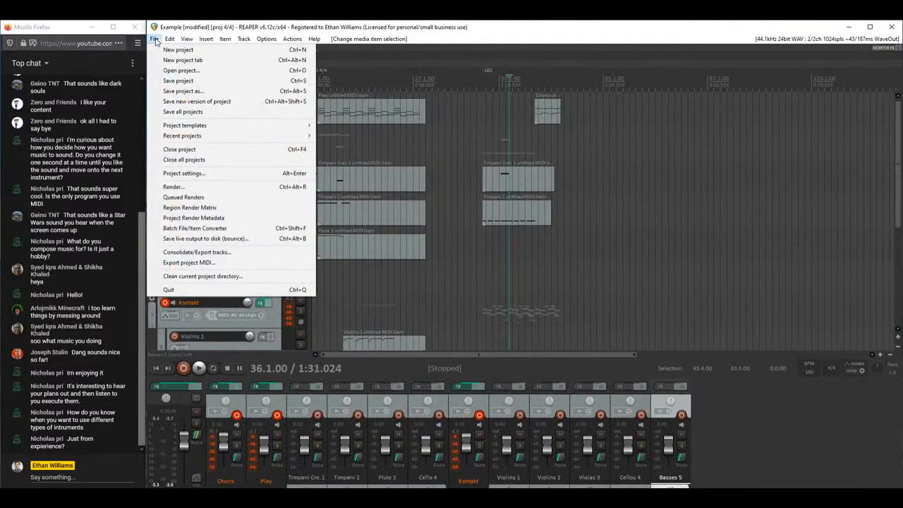
click(188, 61)
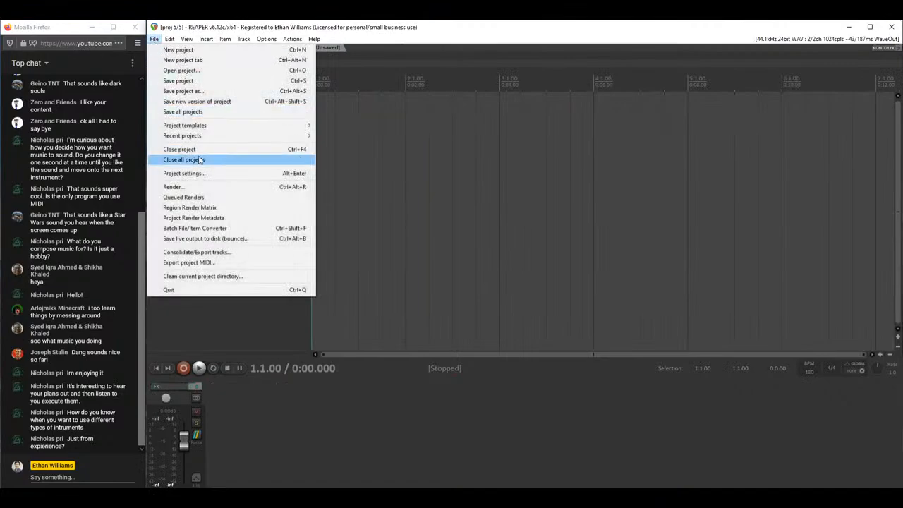
mouse_move(207, 137)
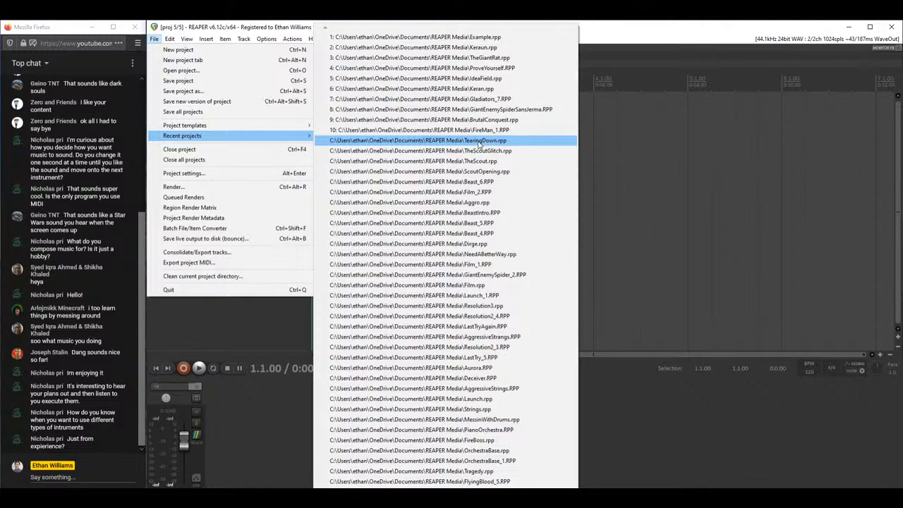
click(475, 69)
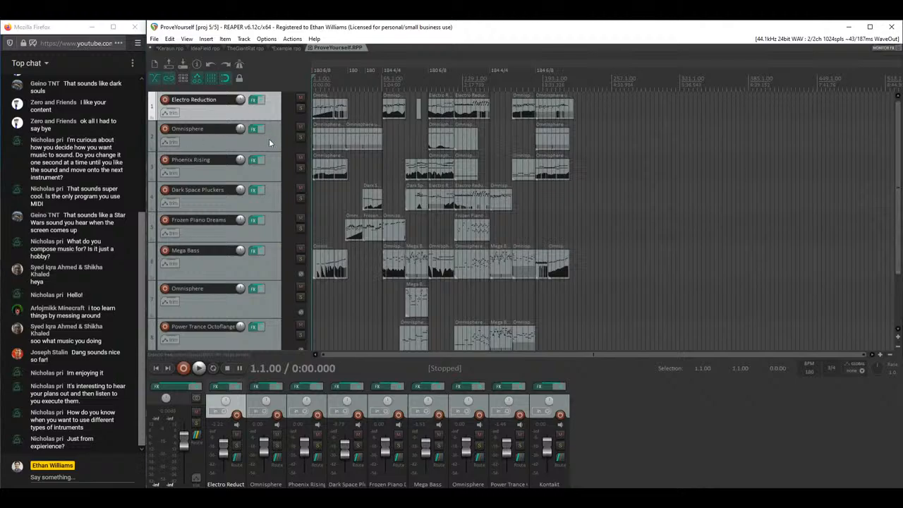
Step: Solo the Electro Reduction track, play its opening from the start of the project, and stop playback
scroll(346, 130, up, 5)
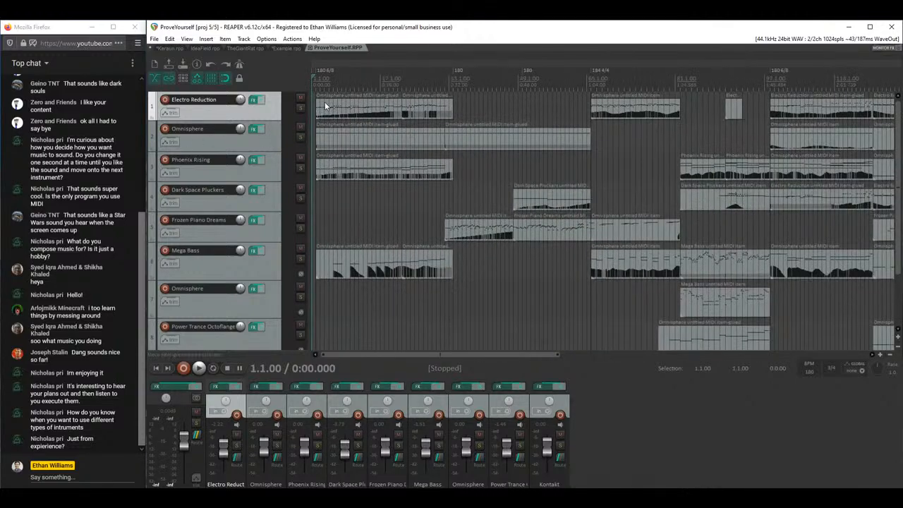
key(Right)
click(299, 109)
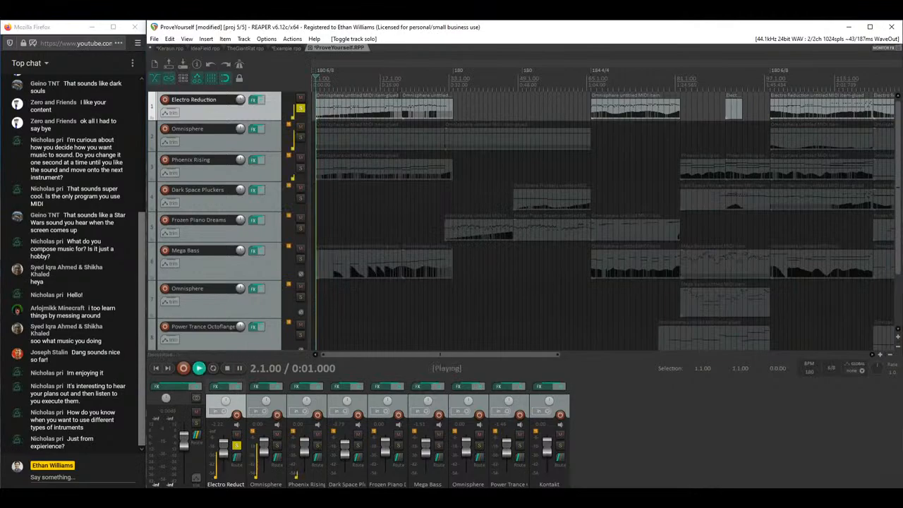
key(space)
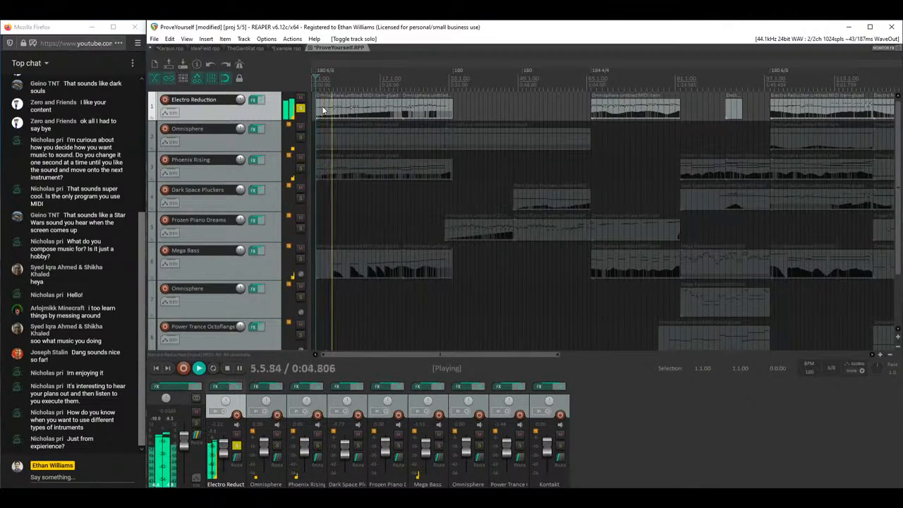
key(space)
Step: Insert the Omnisphere virtual instrument on a new track below Electro Reduction, declining the additional output tracks
right_click(254, 119)
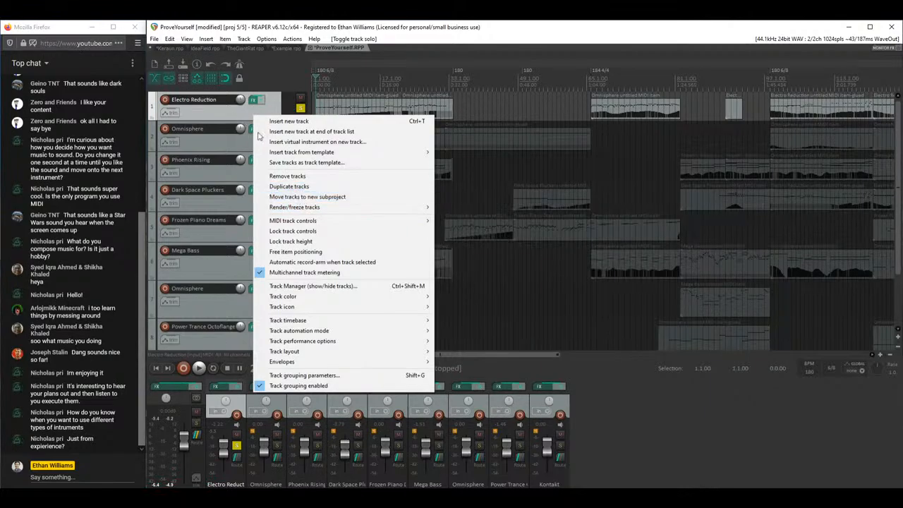
click(297, 142)
click(432, 286)
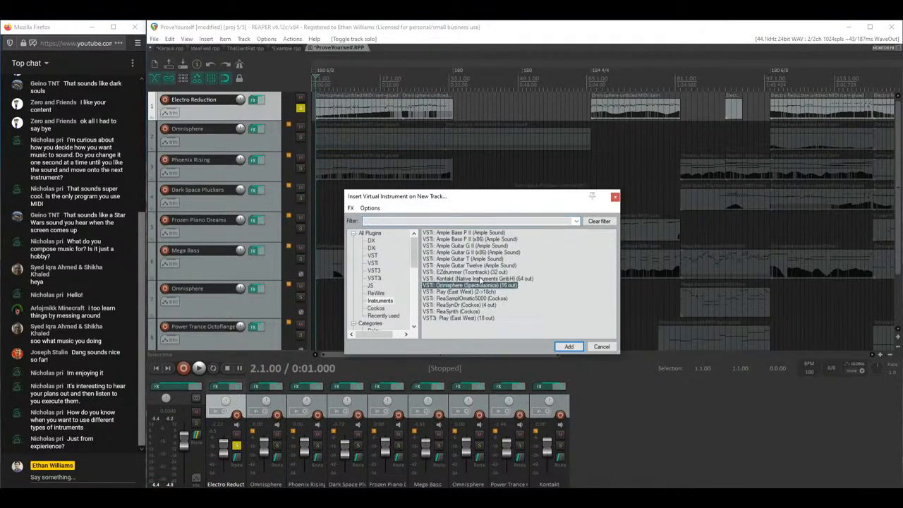
double_click(431, 286)
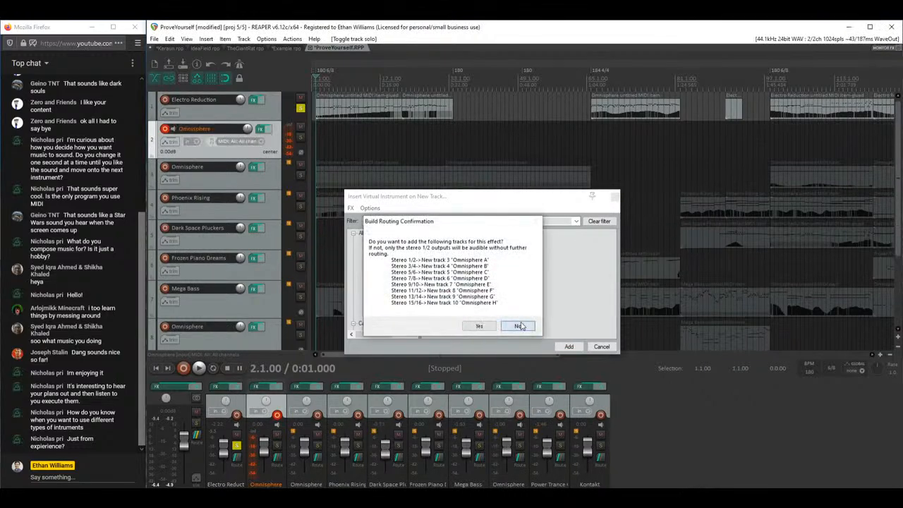
click(514, 325)
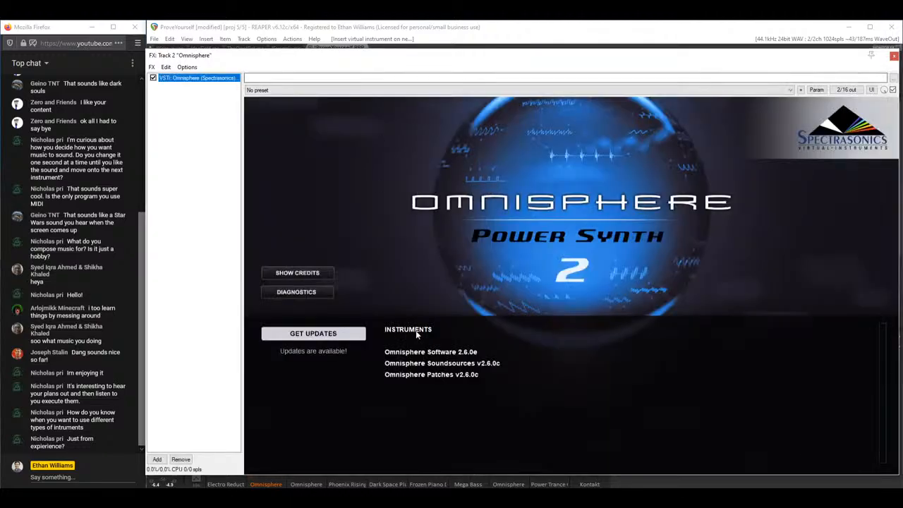
Step: Browse Omnisphere's patches in the Synth Long category, reset the category to All, and sort the patches by rating
click(416, 330)
click(331, 111)
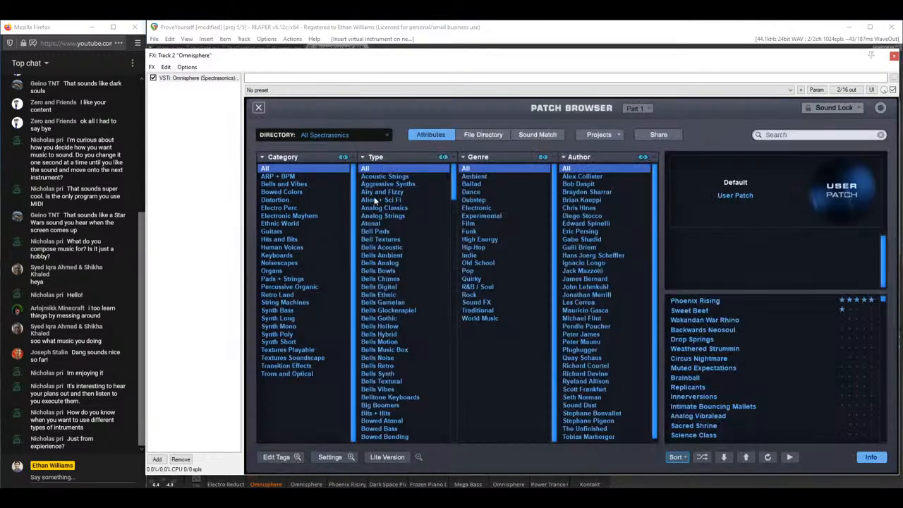
click(293, 248)
click(313, 316)
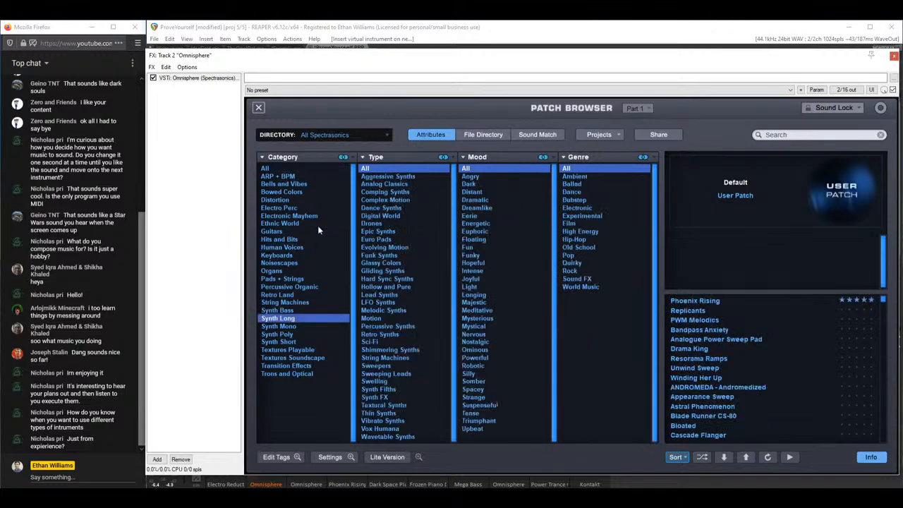
click(275, 168)
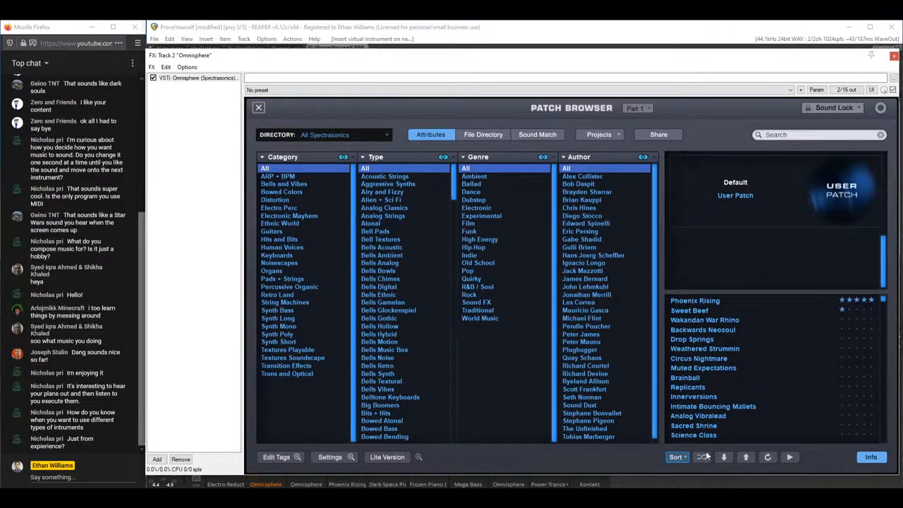
click(679, 456)
click(695, 391)
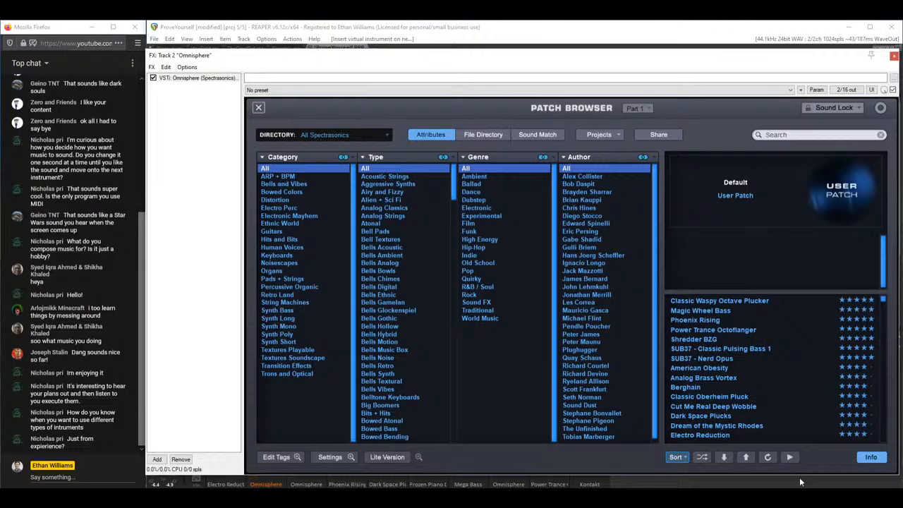
Step: Load the Classic Waspy Octave Plucker patch, solo the new Omnisphere track in place of Electro Reduction, and audition the patch
click(790, 457)
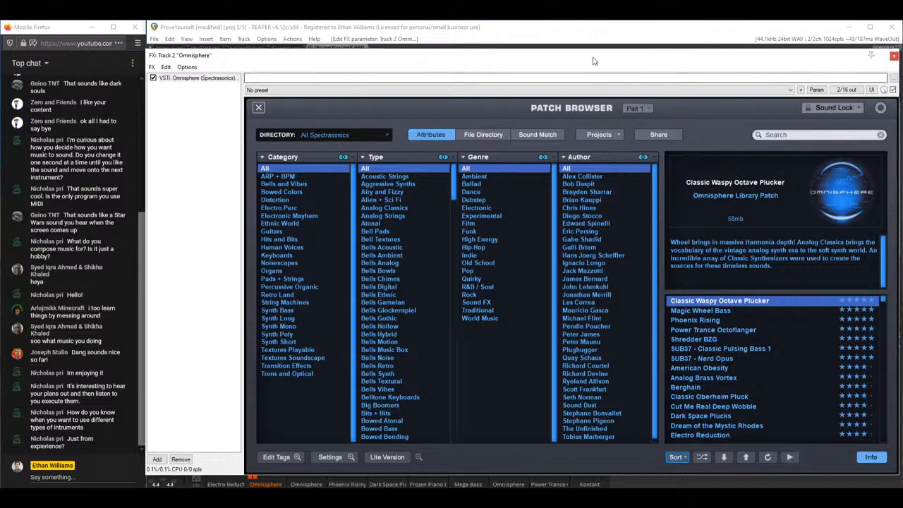
drag(592, 61, 530, 267)
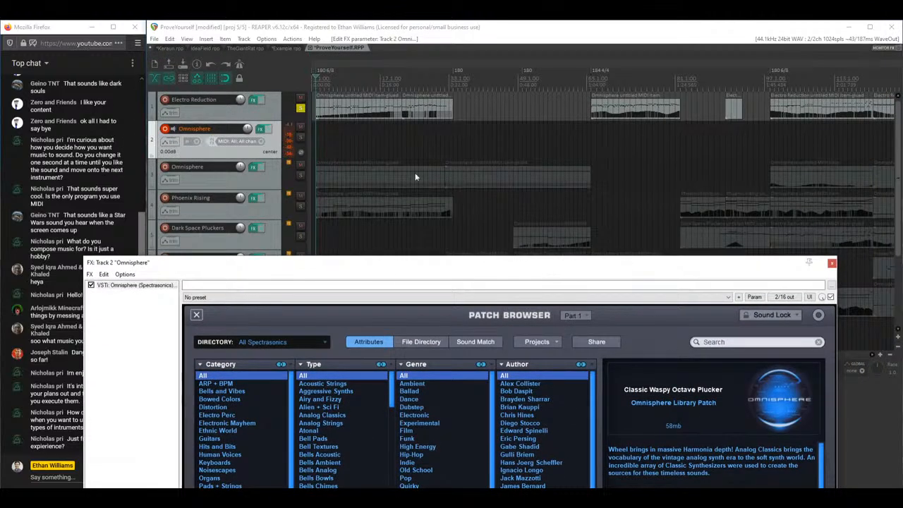
click(301, 107)
click(301, 137)
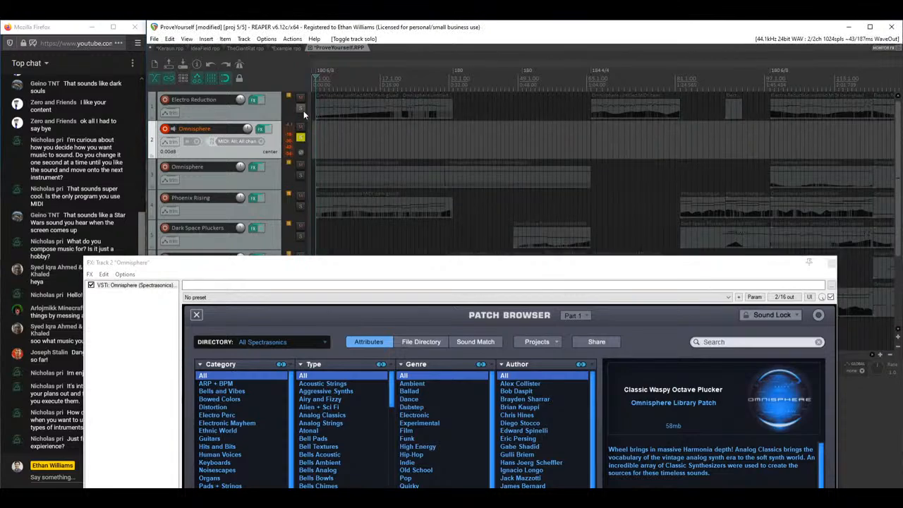
drag(410, 262, 449, 50)
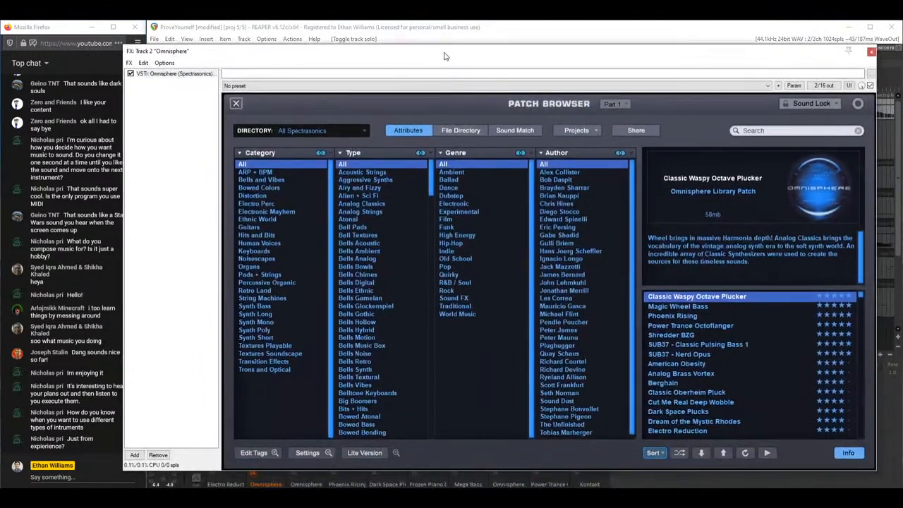
click(768, 454)
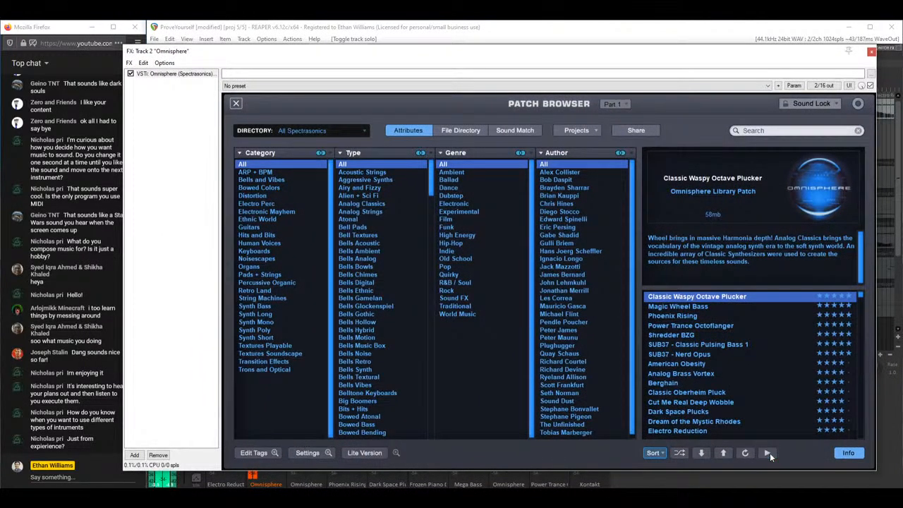
Step: Audition the Magic Wheel Bass and Phoenix Rising patches, and return to Classic Waspy Octave Plucker for another preview
click(718, 309)
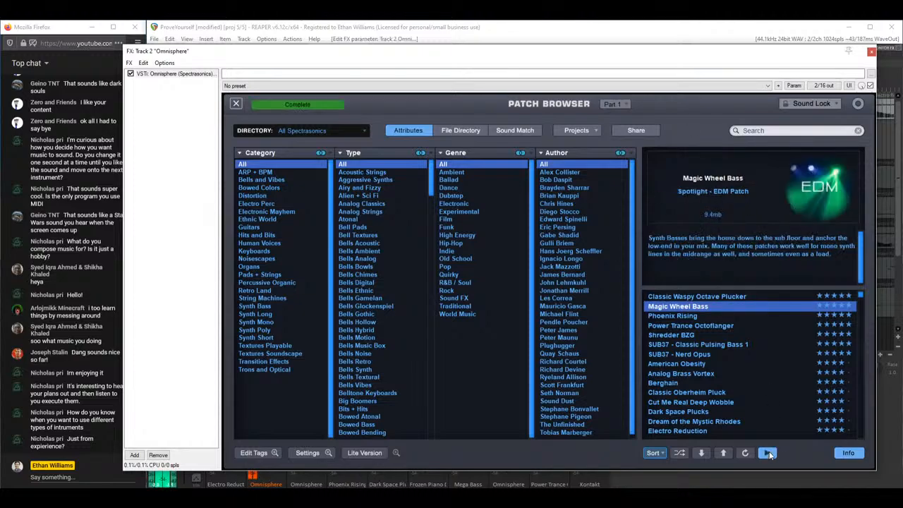
key(Down)
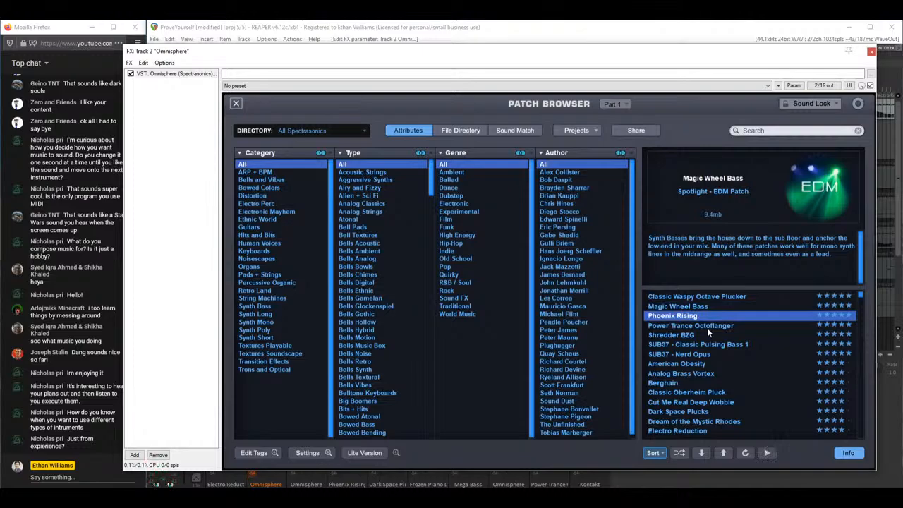
click(767, 454)
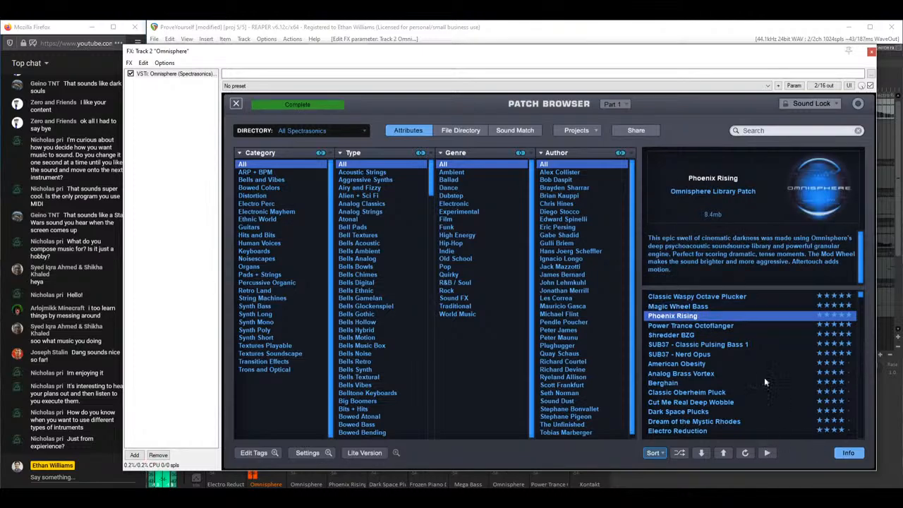
click(700, 295)
click(767, 453)
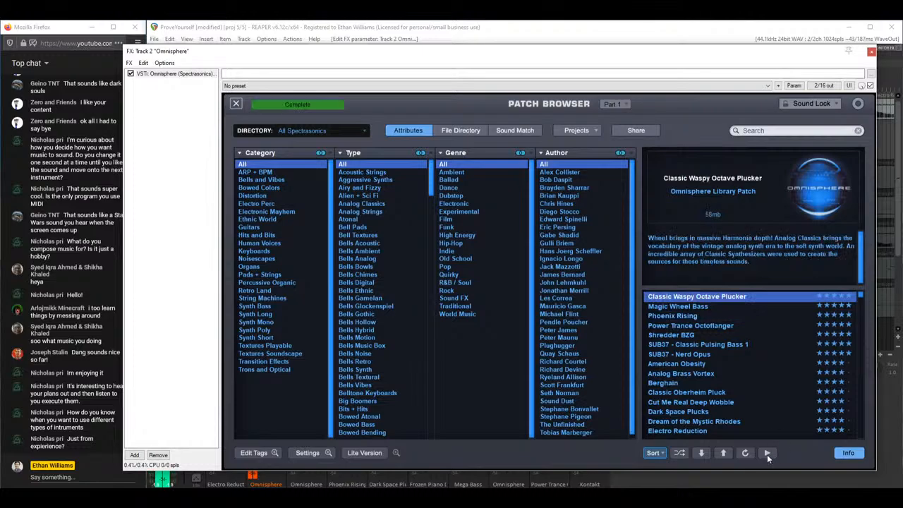
Step: Draw a MIDI item on the new Omnisphere track matching the span of the opening Electro Reduction items, and open it for editing
drag(523, 56, 535, 314)
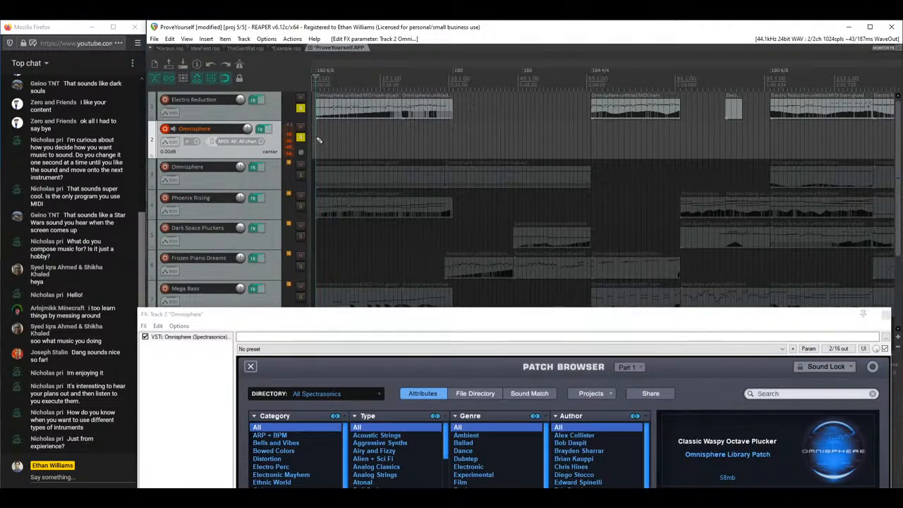
drag(317, 134, 452, 133)
double_click(321, 140)
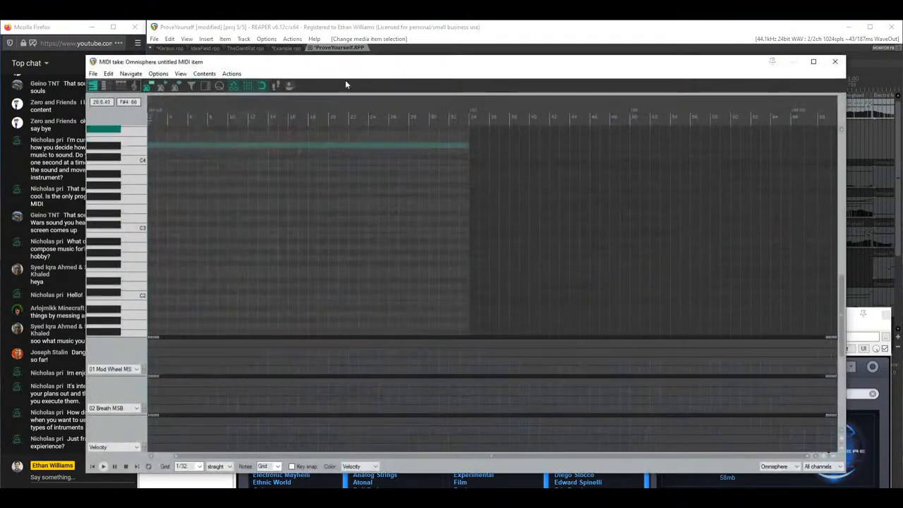
drag(337, 63, 611, 97)
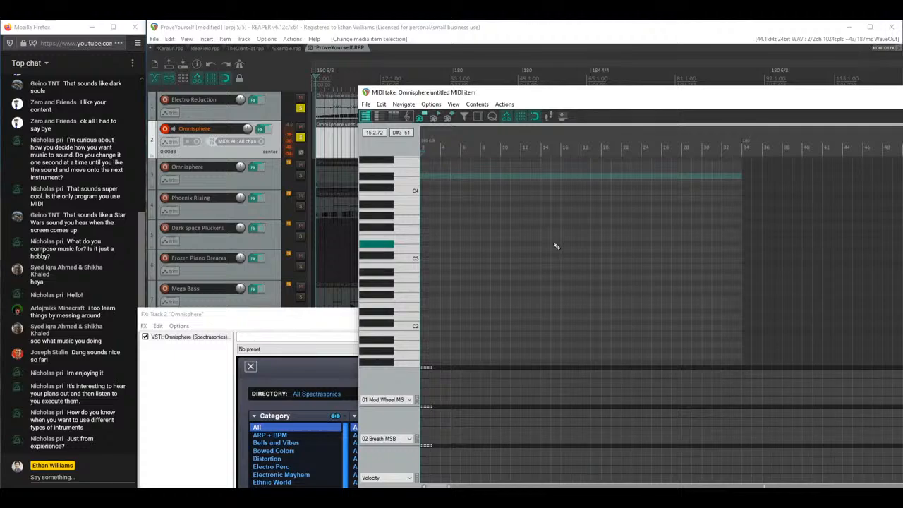
Step: Draw a one-bar C3 note at bar 2 of the Omnisphere item, play it, and delete it
scroll(536, 247, up, 5)
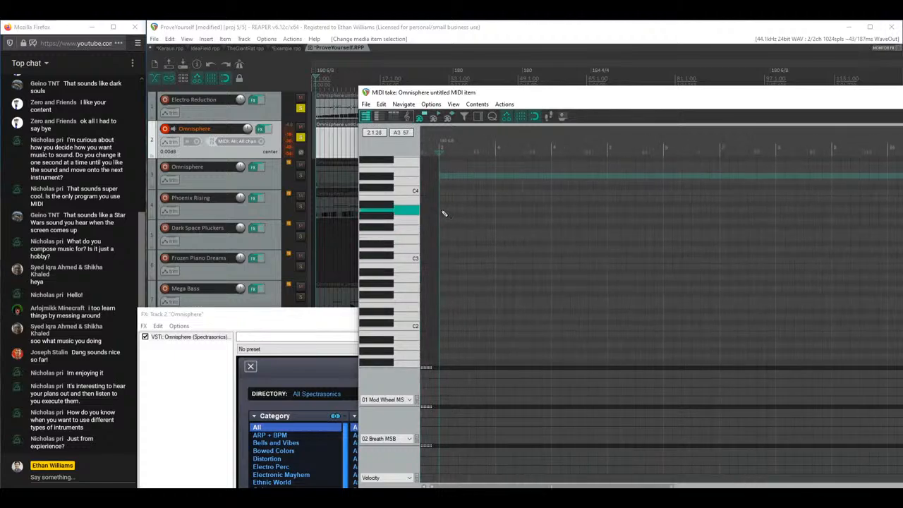
mouse_move(440, 227)
mouse_down()
mouse_move(494, 228)
mouse_move(505, 250)
mouse_move(498, 264)
mouse_up()
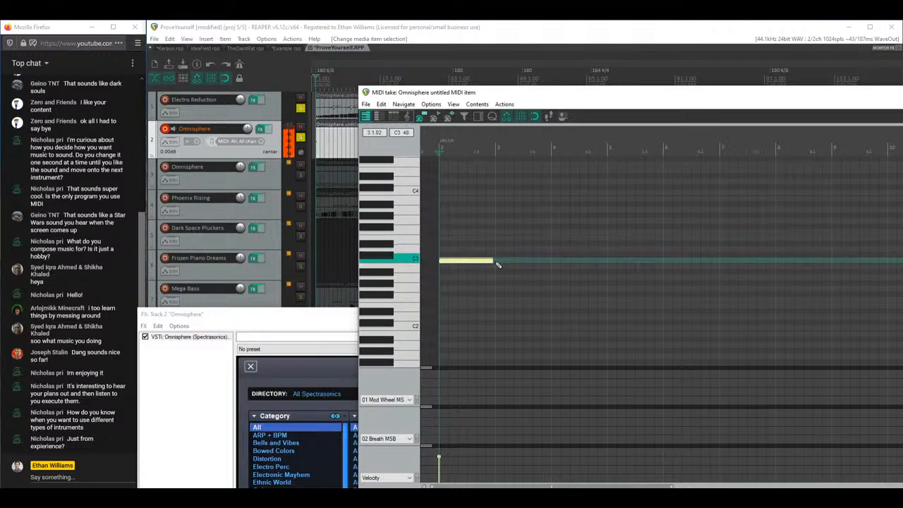
key(space)
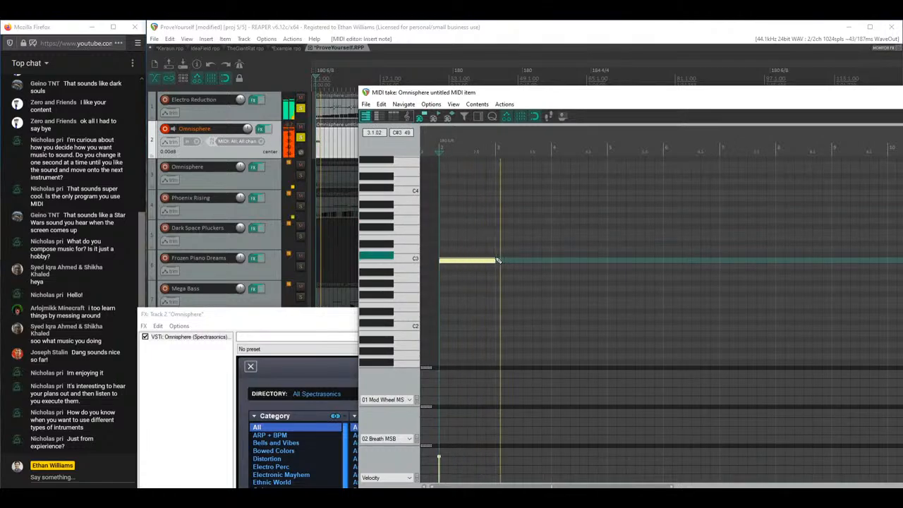
key(Delete)
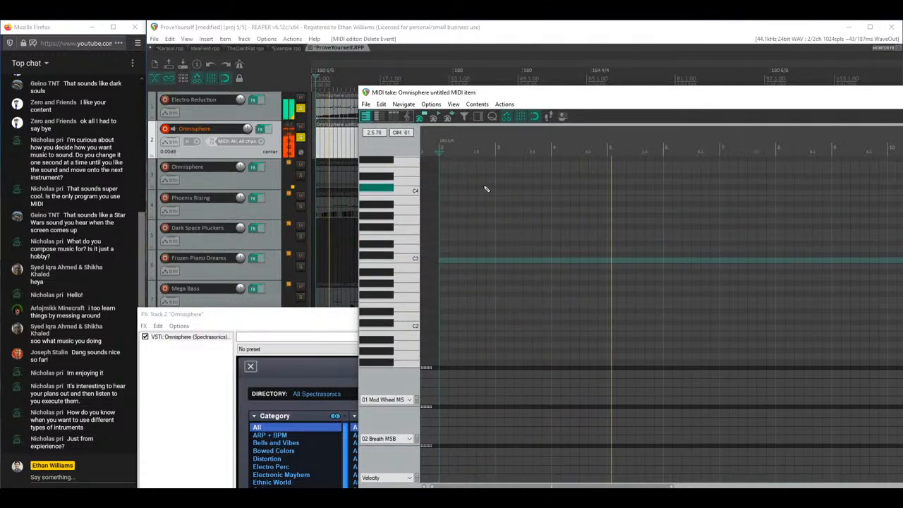
Step: Stop playback and draw a high note at E5 at the start of the Omnisphere item
scroll(478, 240, up, 6)
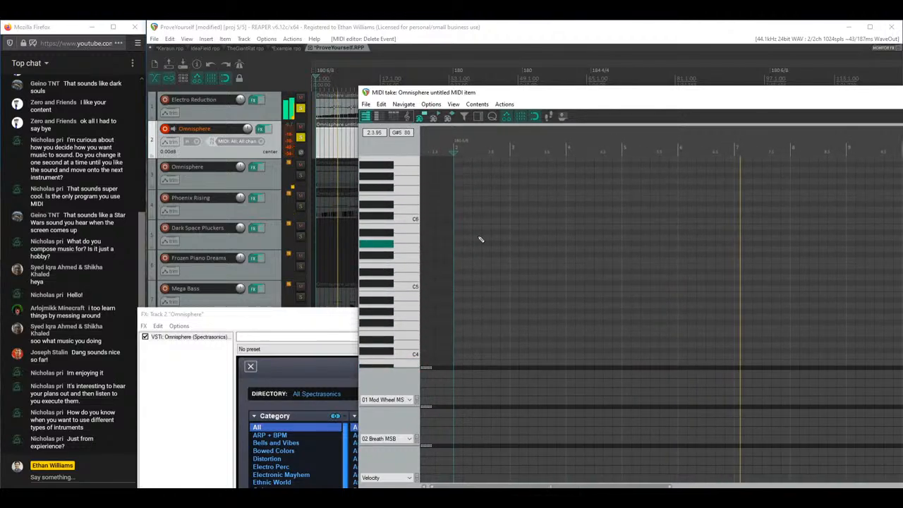
key(space)
mouse_move(457, 221)
mouse_down()
mouse_move(466, 279)
mouse_move(456, 337)
mouse_up()
Step: Open layer A of the Classic Waspy Octave Plucker patch and slightly raise the amp envelope's attack
drag(275, 319, 196, 98)
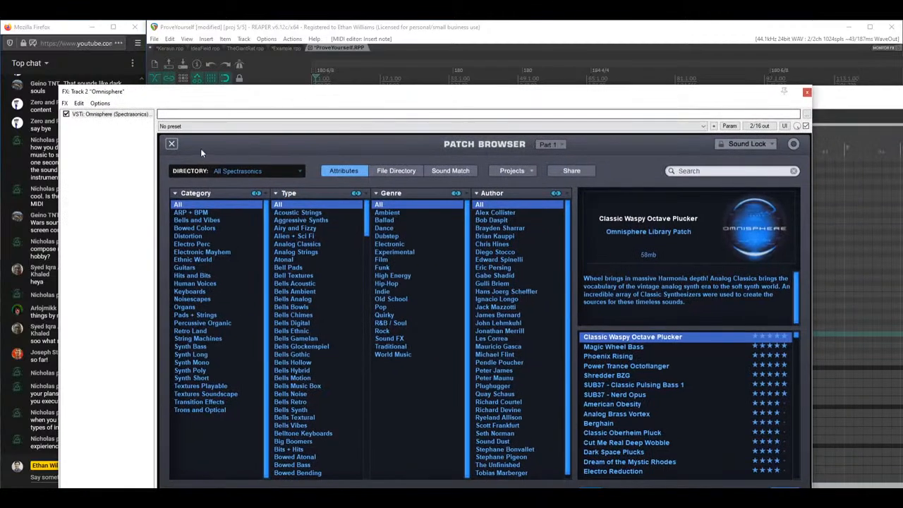
click(172, 143)
click(504, 254)
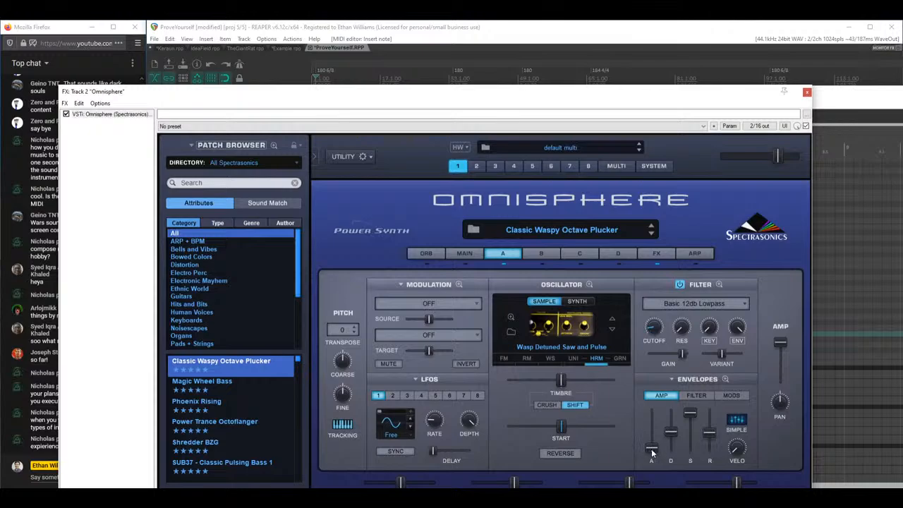
drag(651, 449, 652, 438)
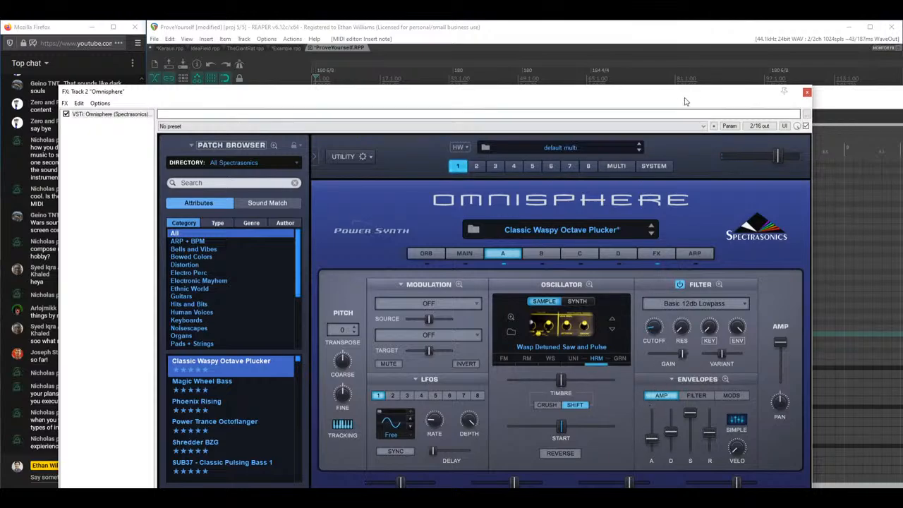
Step: Audition the E5 note at bar 2, lower it to D5, and lengthen it to one bar
drag(684, 101, 687, 256)
click(456, 334)
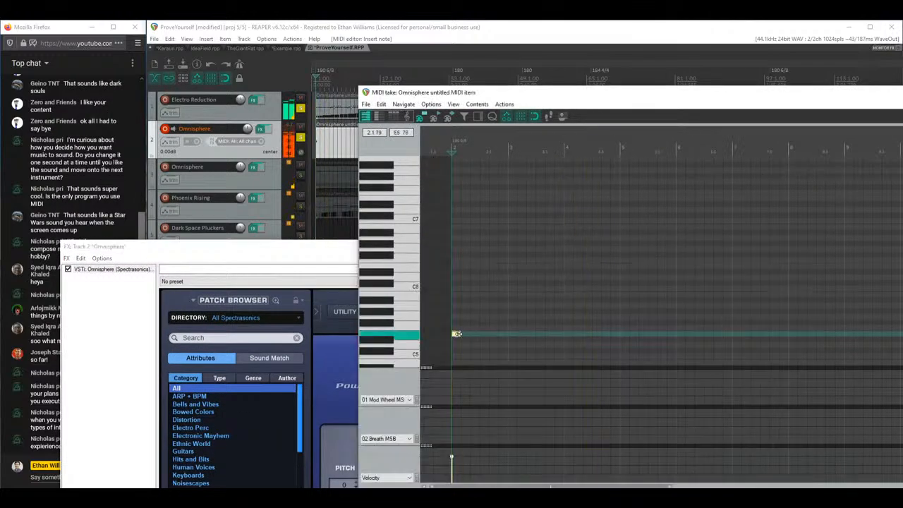
mouse_move(456, 335)
mouse_down()
mouse_move(507, 335)
mouse_move(494, 346)
mouse_up()
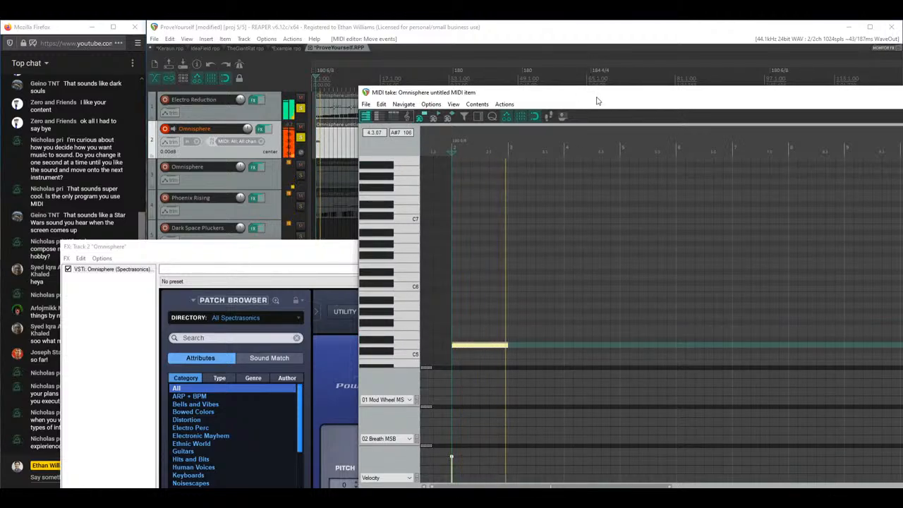
Step: Close the MIDI editor and the Omnisphere plugin window
drag(596, 101, 350, 318)
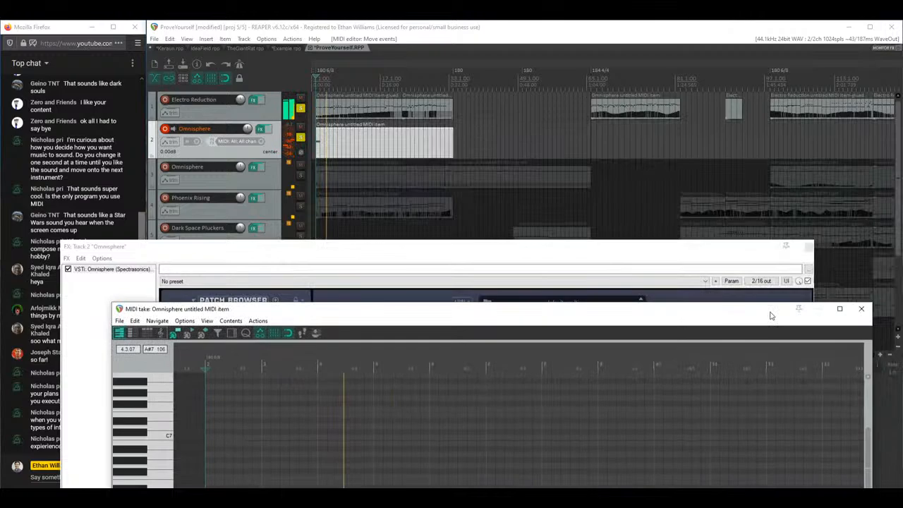
click(864, 311)
click(809, 247)
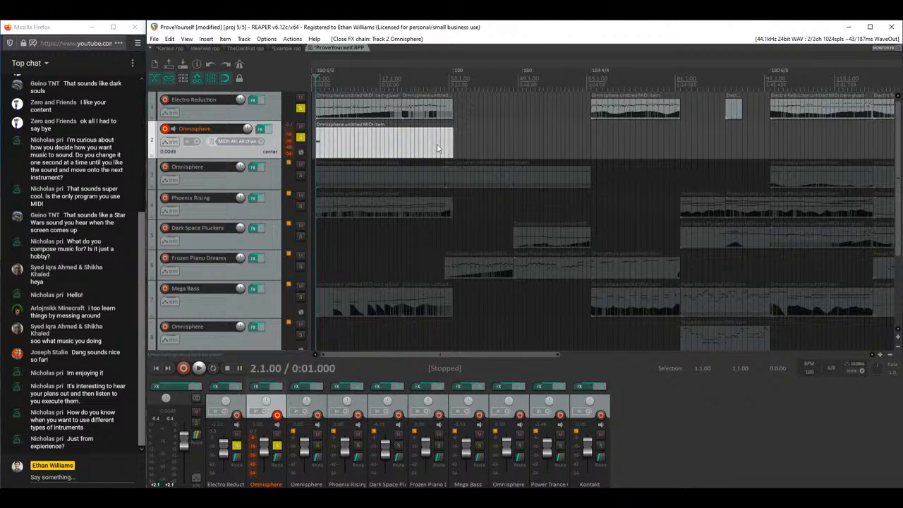
Step: Switch to the Example project, play the string passage from bar 37, and stop playback
click(173, 48)
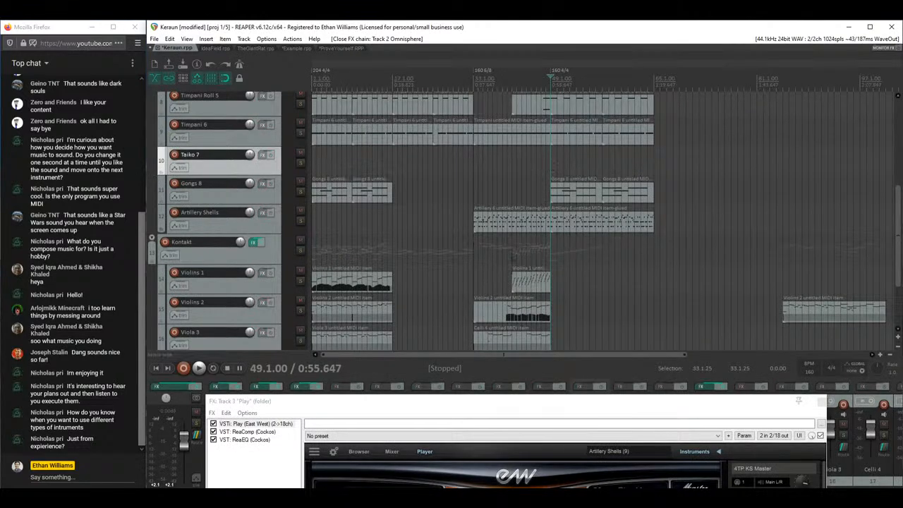
click(342, 49)
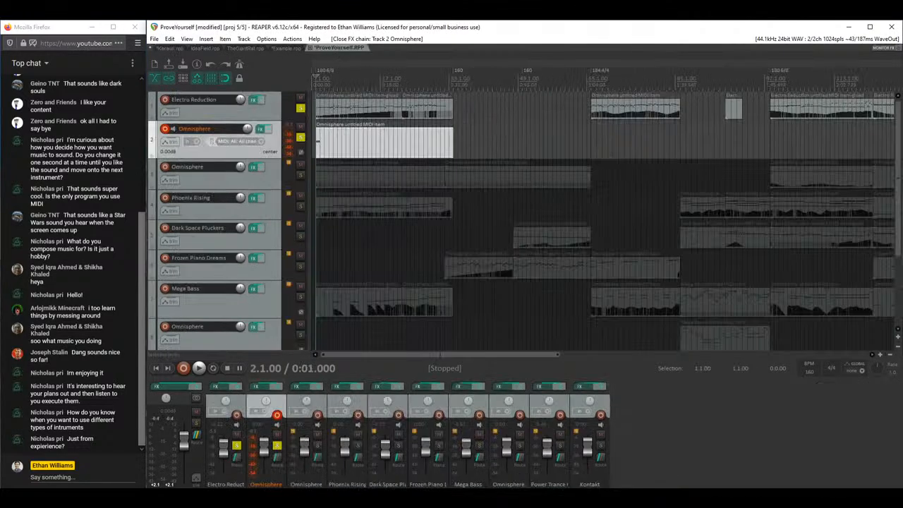
click(292, 47)
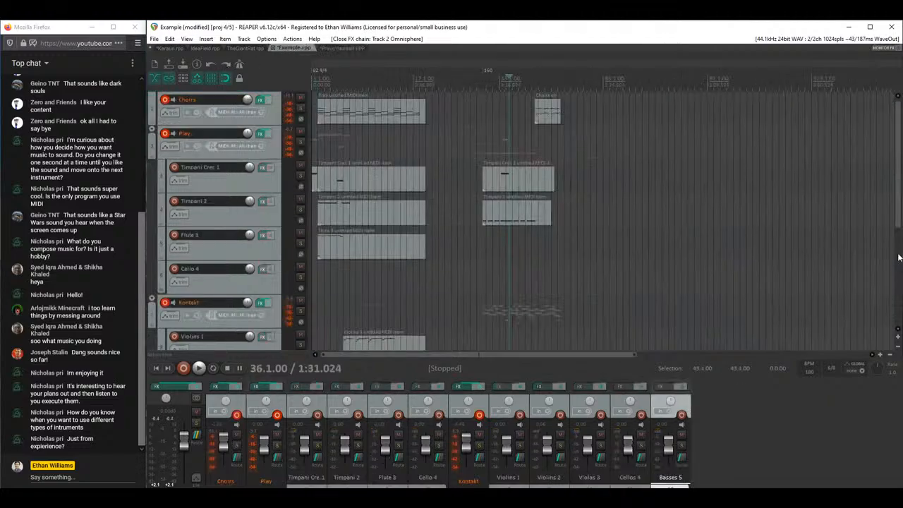
scroll(897, 197, down, 4)
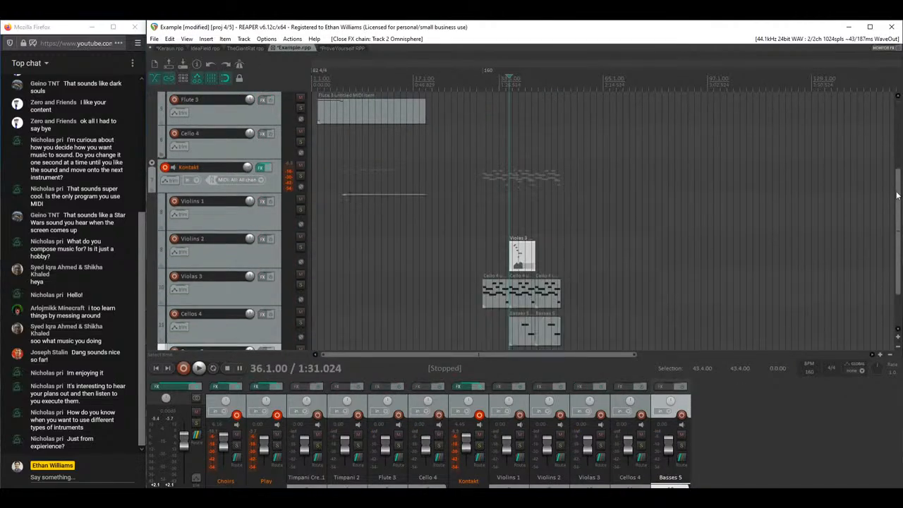
scroll(897, 195, down, 2)
click(511, 203)
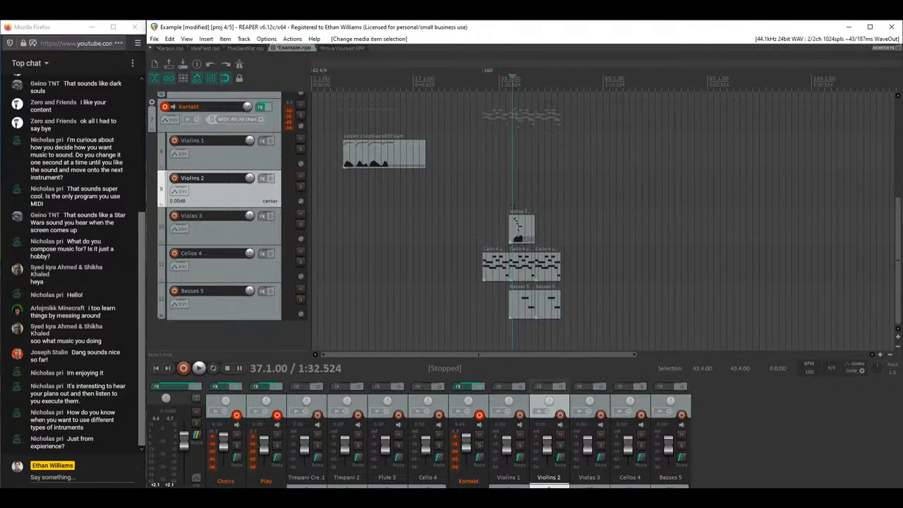
key(space)
scroll(661, 197, up, 5)
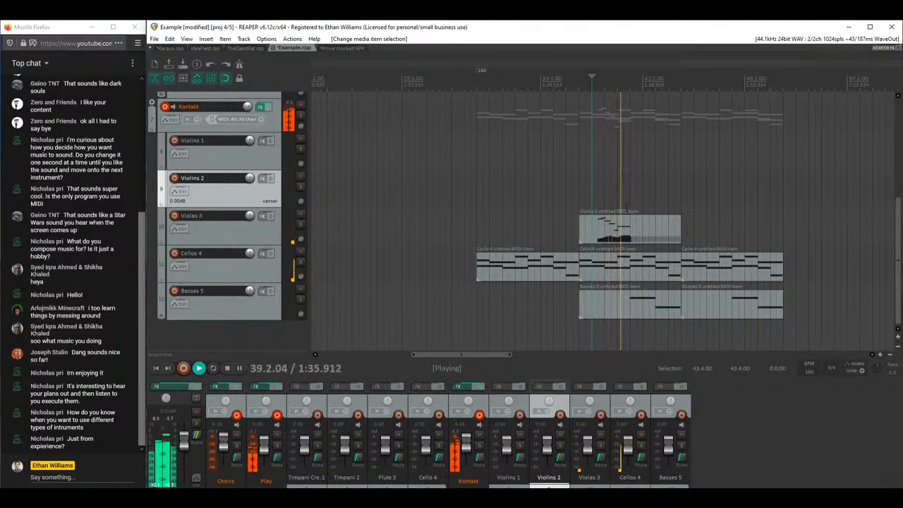
key(space)
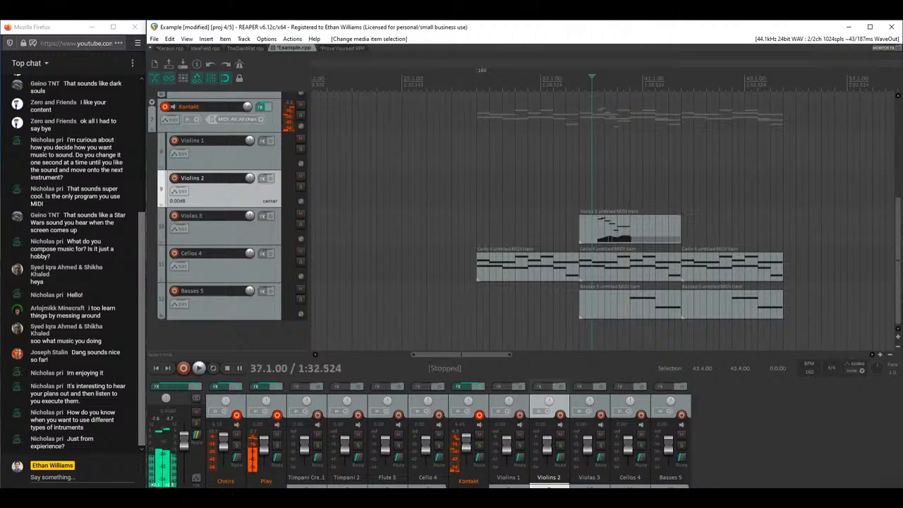
Step: Draw an eight-bar MIDI item on the Violins 1 track from bar 28 to bar 36, and open it for editing
key(Page_Up)
click(477, 189)
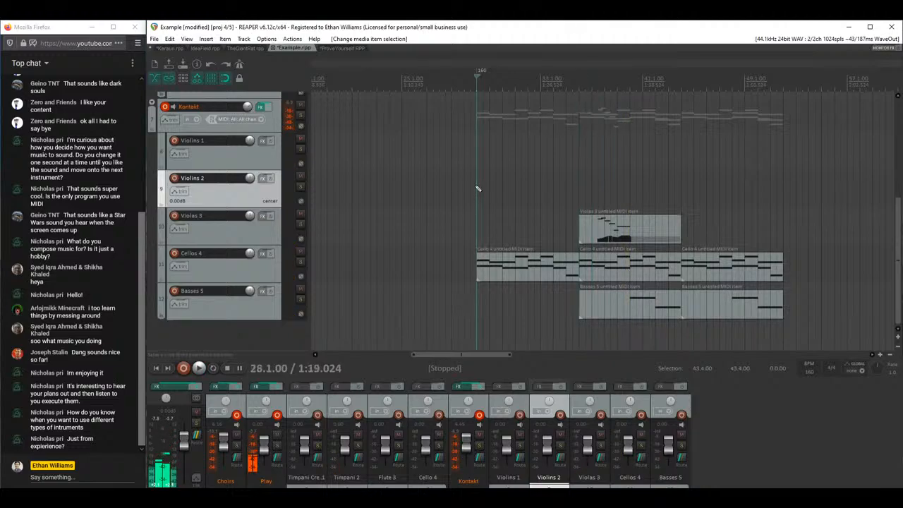
drag(478, 145, 580, 150)
double_click(485, 152)
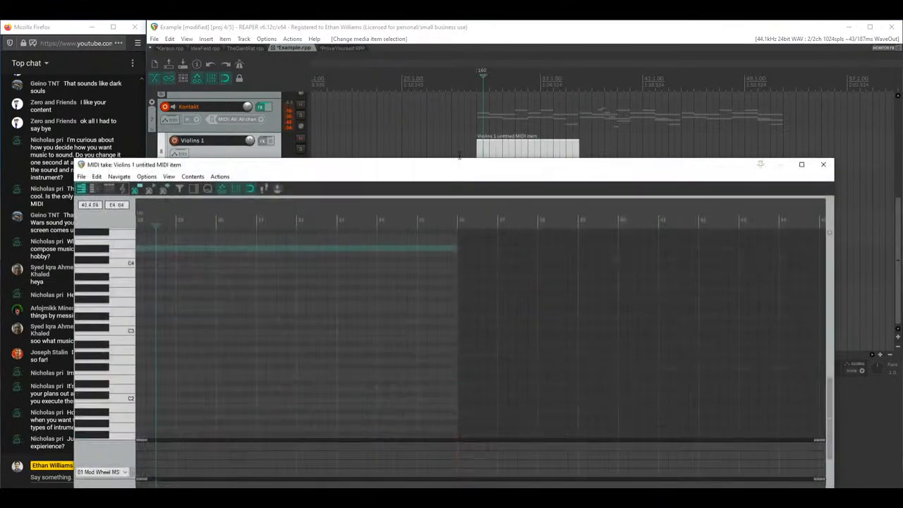
drag(436, 159, 455, 55)
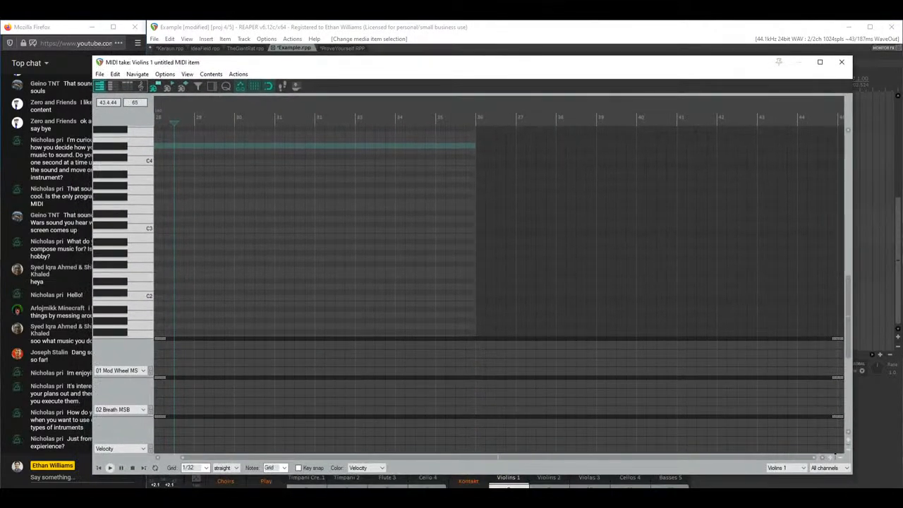
Step: Set the MIDI editor for the new Violins 1 item to Channel 1
click(831, 468)
click(821, 389)
scroll(543, 297, up, 5)
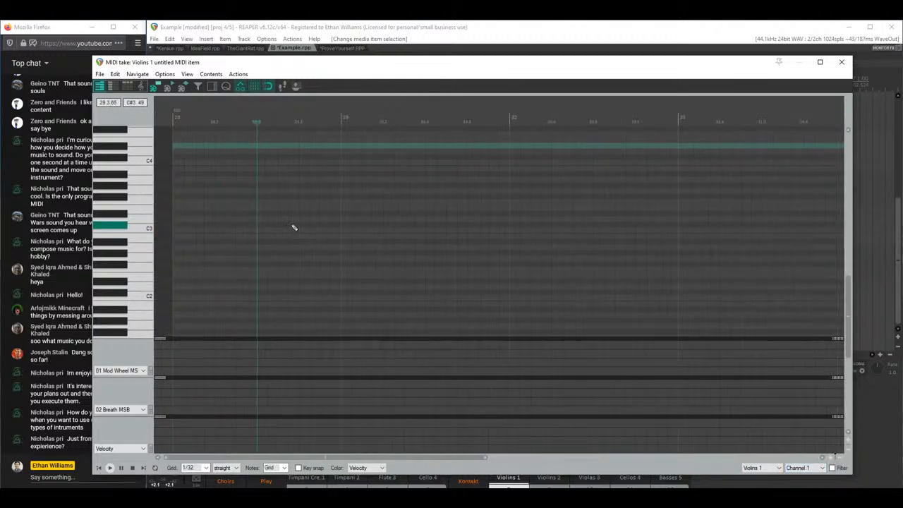
Step: Draw a sustained note about two bars long from bar 28 in the Violins 1 item, and open the Kontakt plugin beside the editor
mouse_move(175, 152)
mouse_down()
mouse_move(342, 153)
mouse_move(471, 198)
mouse_move(508, 87)
mouse_move(499, 296)
mouse_move(518, 248)
mouse_move(525, 188)
mouse_up()
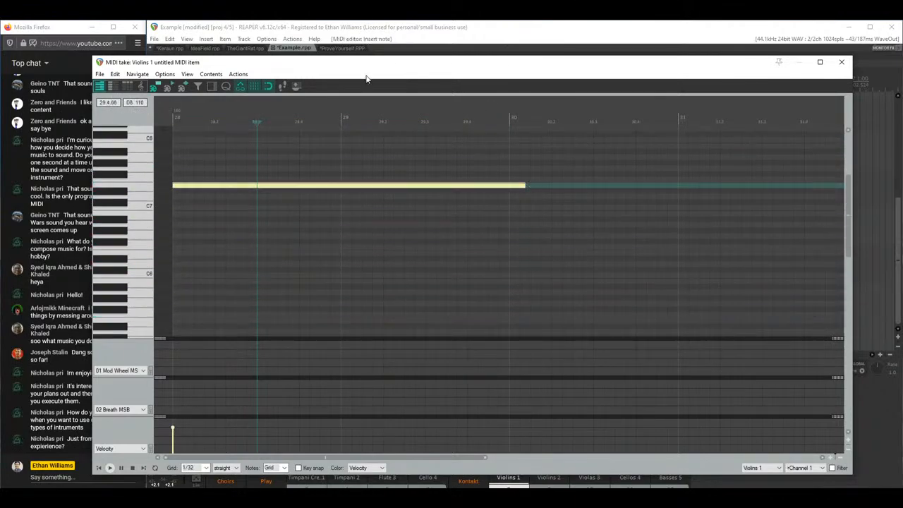
drag(356, 65, 431, 216)
click(260, 106)
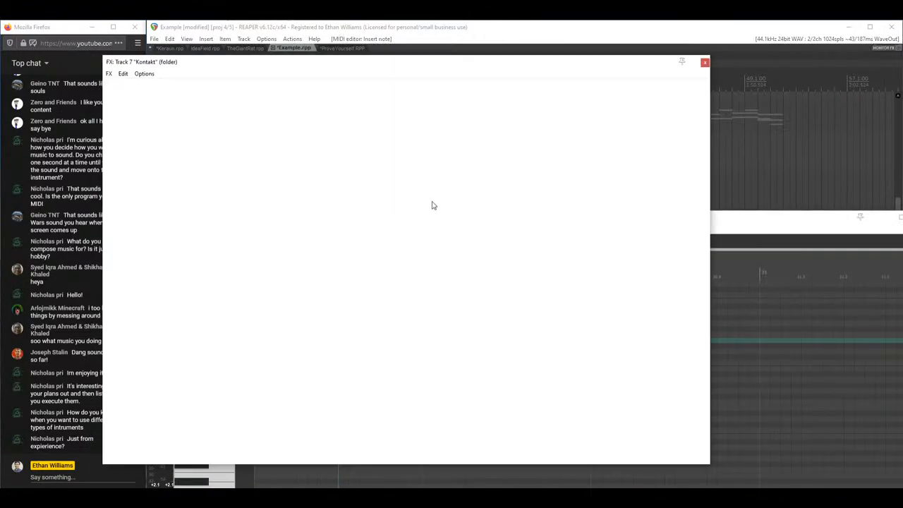
click(432, 162)
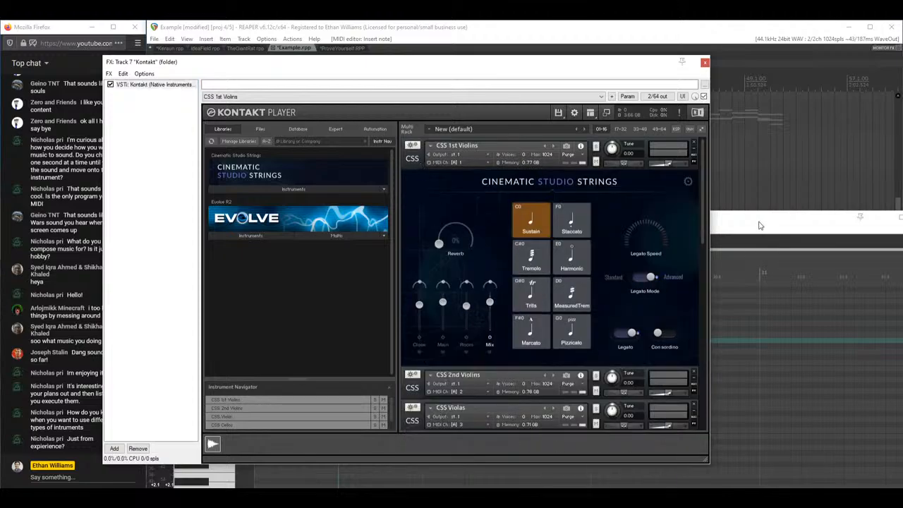
drag(760, 225, 552, 63)
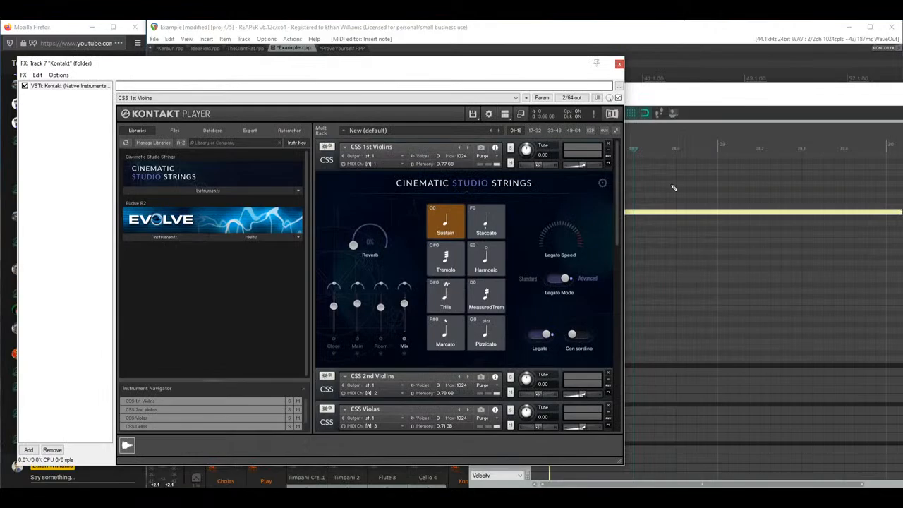
Step: Lower the long Violins 1 note to about G#5, and move the Kontakt and editor windows apart
click(656, 217)
drag(655, 214, 661, 331)
drag(383, 61, 484, 364)
scroll(285, 176, up, 3)
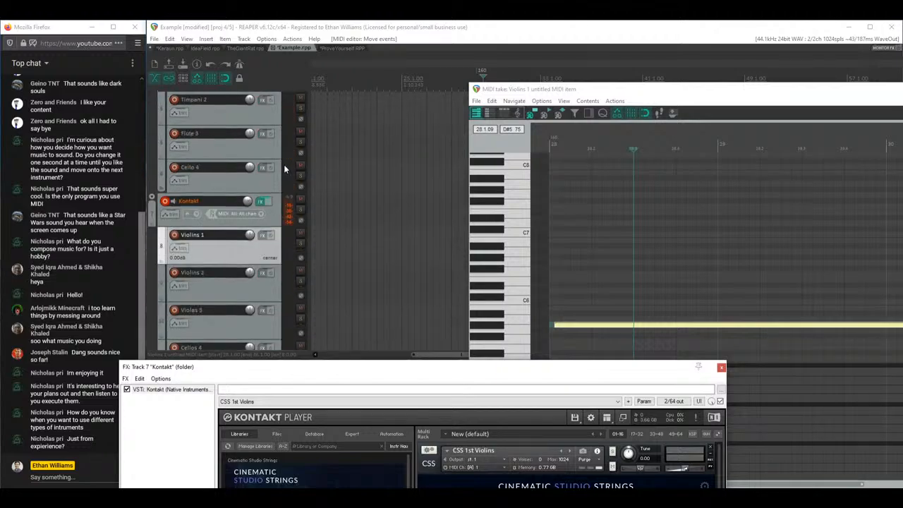
drag(639, 93, 630, 85)
Step: Bring the Kontakt window into view, set the CSS 1st Violins Legato Mode to Standard, and return to the MIDI editor
drag(362, 368, 305, 167)
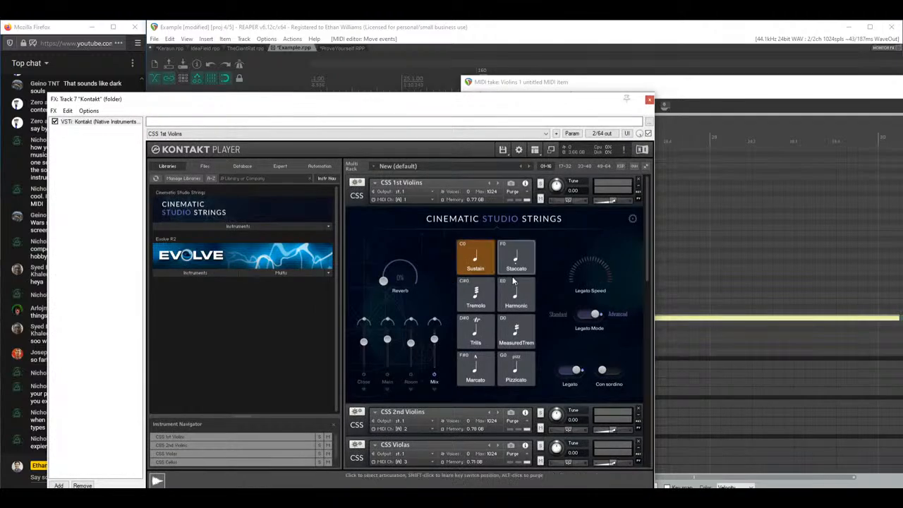
drag(412, 124, 340, 117)
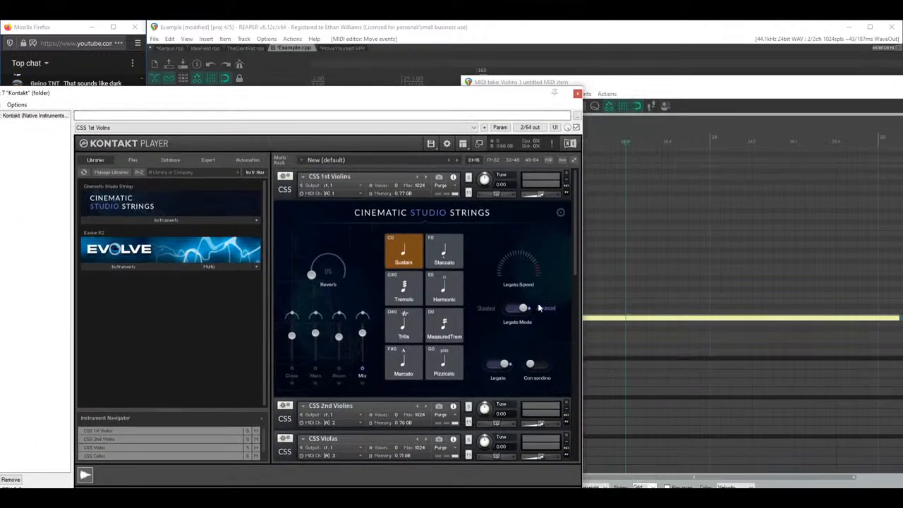
click(628, 82)
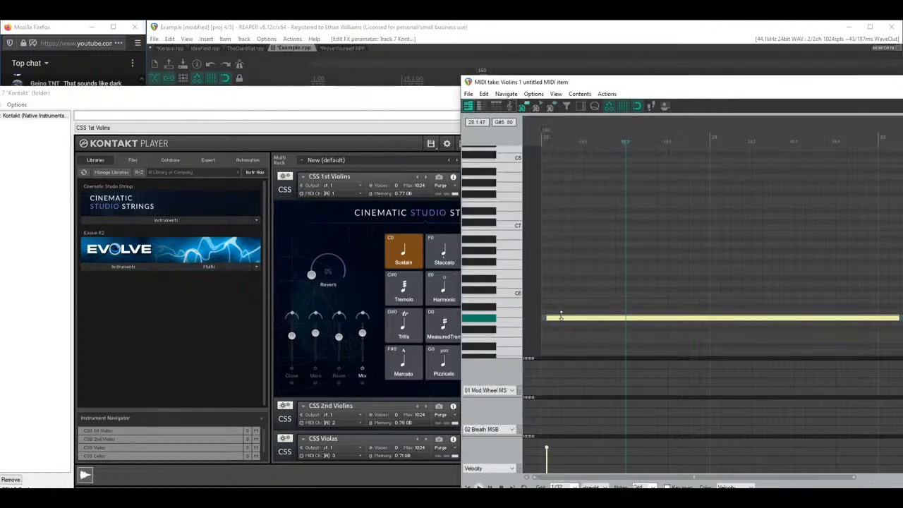
Step: Try the long Violins 1 note several octaves higher, at about F8, and a short note at G#7
drag(557, 322, 535, 228)
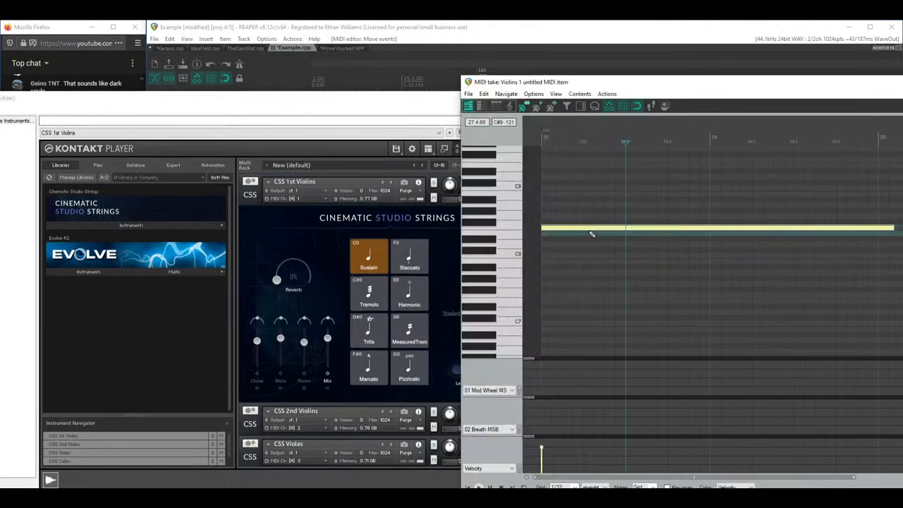
click(589, 254)
drag(592, 257, 591, 276)
double_click(590, 276)
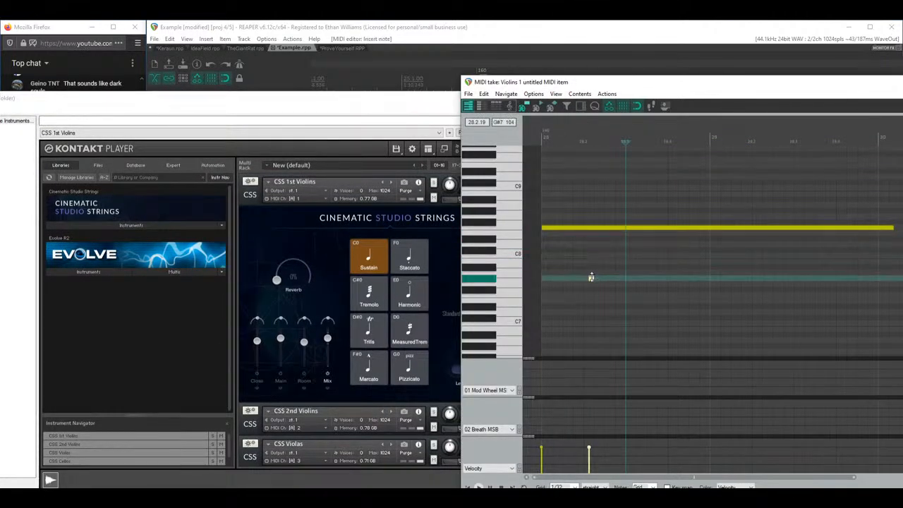
click(576, 234)
Step: Close the Kontakt plugin window and save the Example project
click(331, 96)
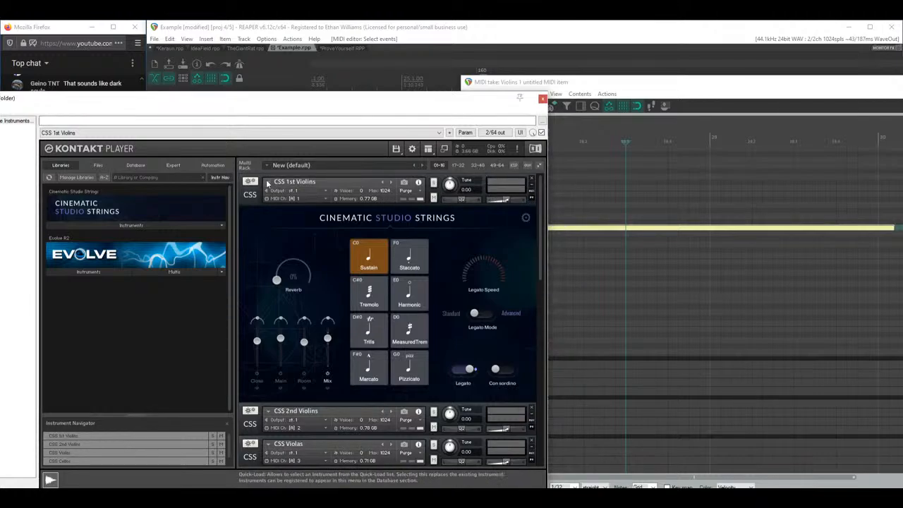
click(543, 99)
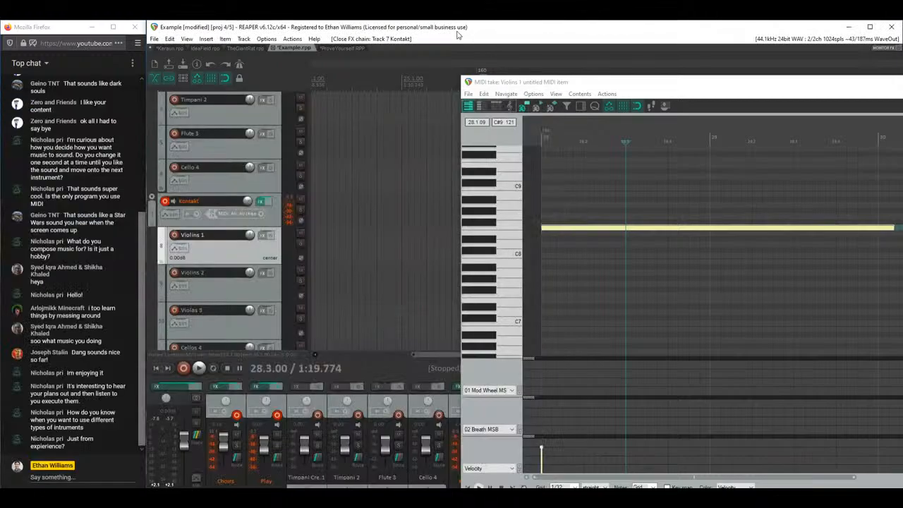
key(ctrl+s)
Step: Look through the list of recent projects
click(154, 39)
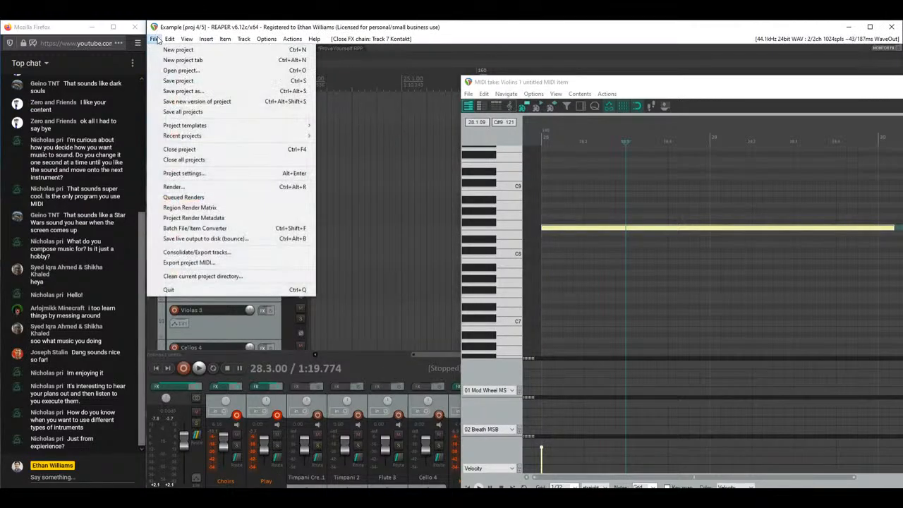
mouse_move(184, 137)
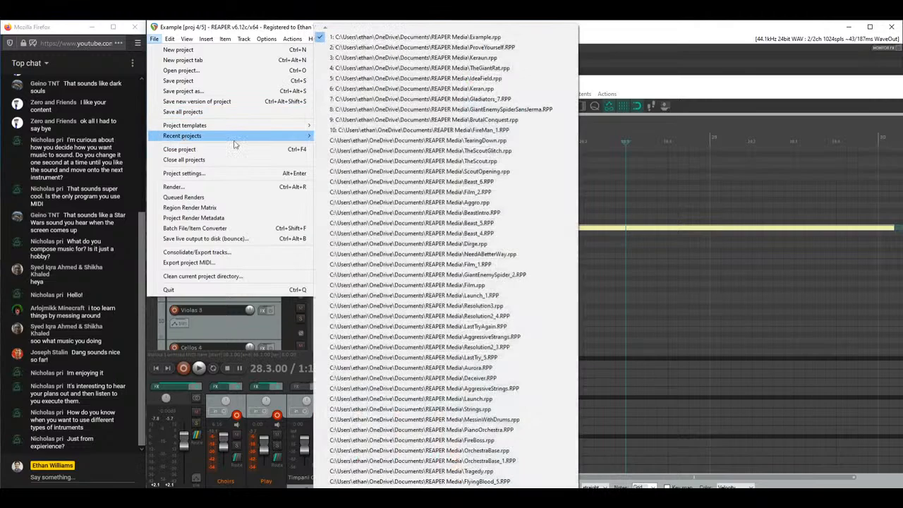
click(444, 40)
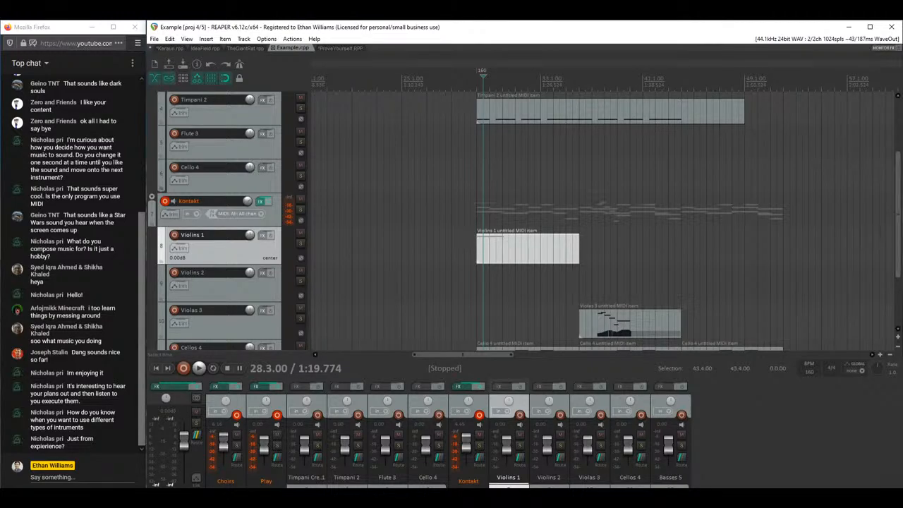
Step: Reopen the Violins 1 item in the MIDI editor and lower its long note to about C#5
scroll(895, 231, down, 2)
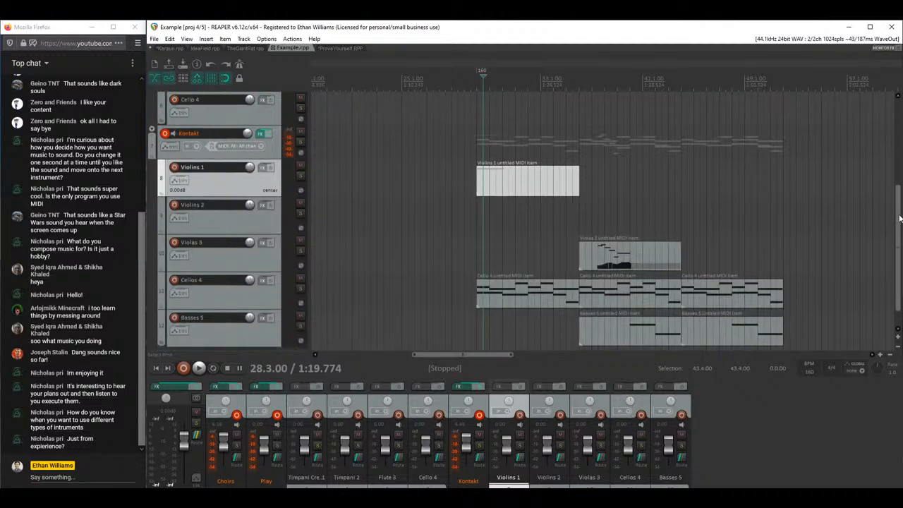
scroll(900, 218, up, 2)
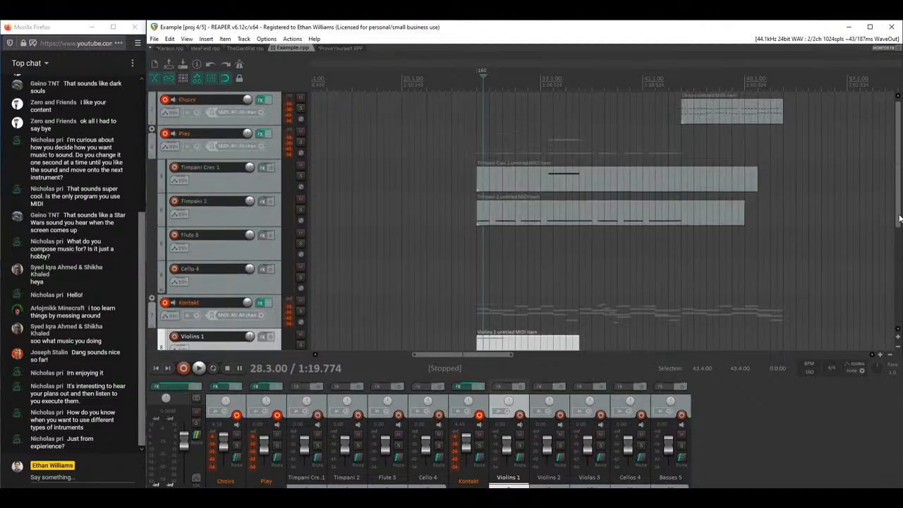
double_click(478, 248)
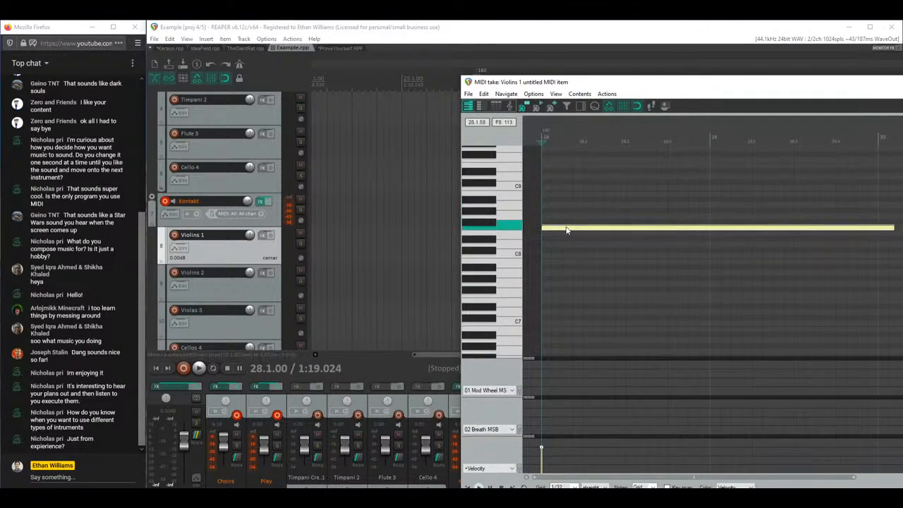
mouse_move(570, 231)
mouse_down()
mouse_move(566, 172)
mouse_move(568, 379)
mouse_move(560, 223)
mouse_move(559, 239)
mouse_up()
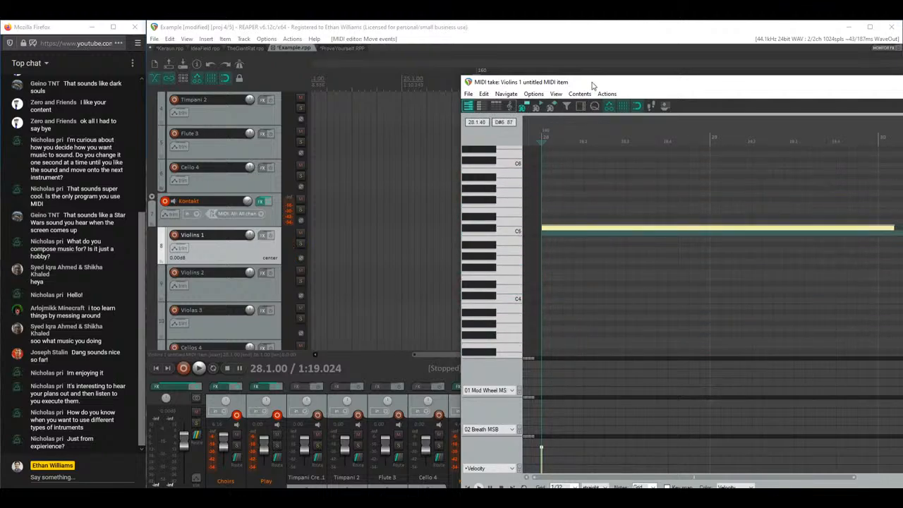
drag(592, 85, 247, 88)
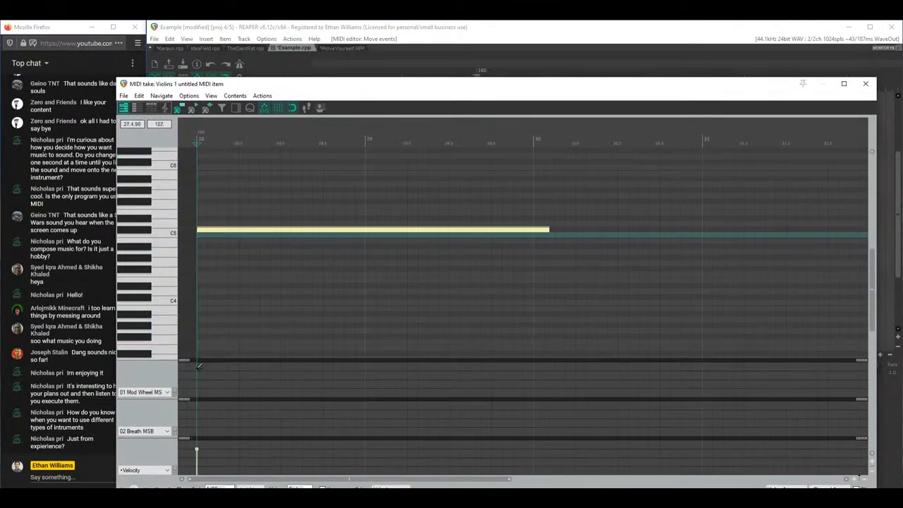
Step: Raise the Mod Wheel and Breath lanes to full from bar 28, move the long note up to B6, and close the editor
drag(199, 366, 199, 356)
click(205, 403)
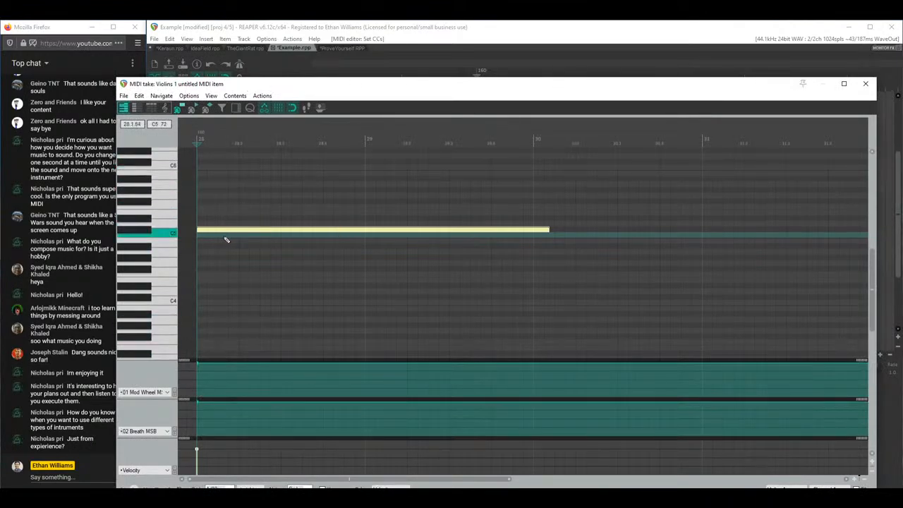
drag(218, 233, 220, 205)
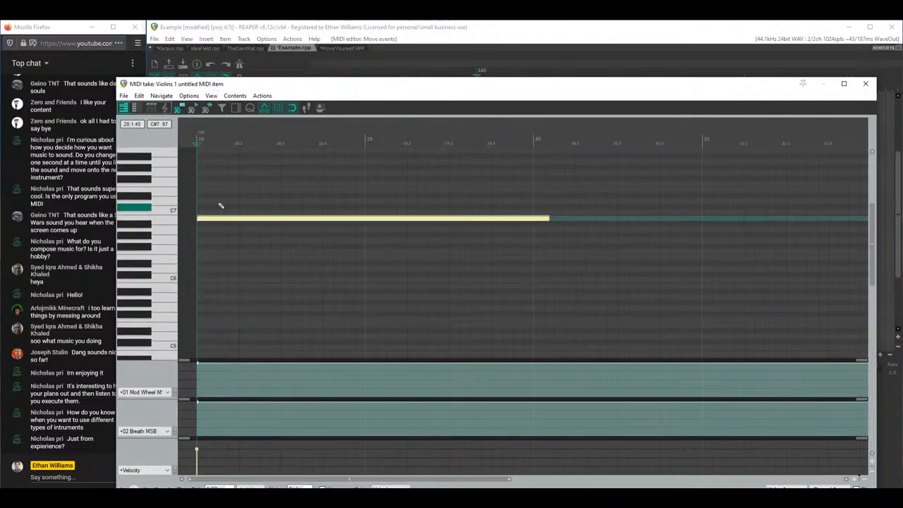
click(866, 84)
Step: Switch the CSS 1st Violins articulation to Sustain in Kontakt, and reopen the Violins 1 item beside it
click(261, 203)
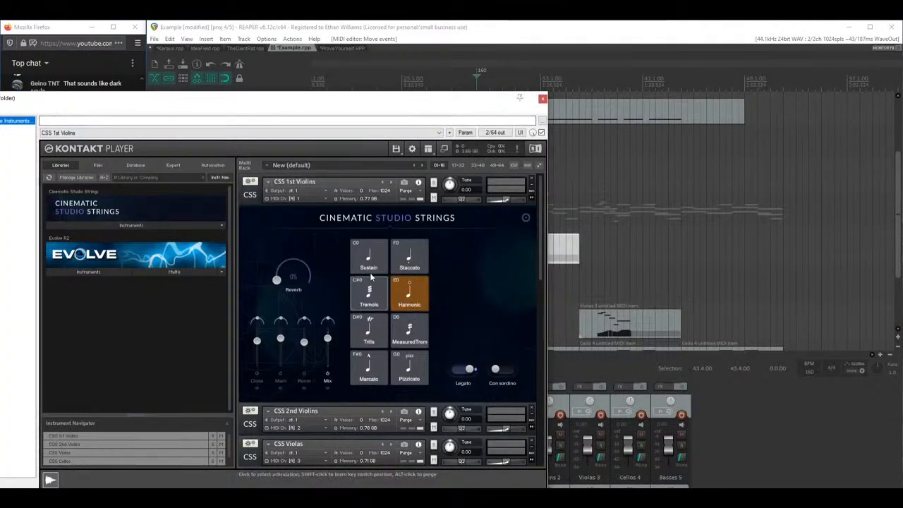
click(367, 262)
double_click(563, 249)
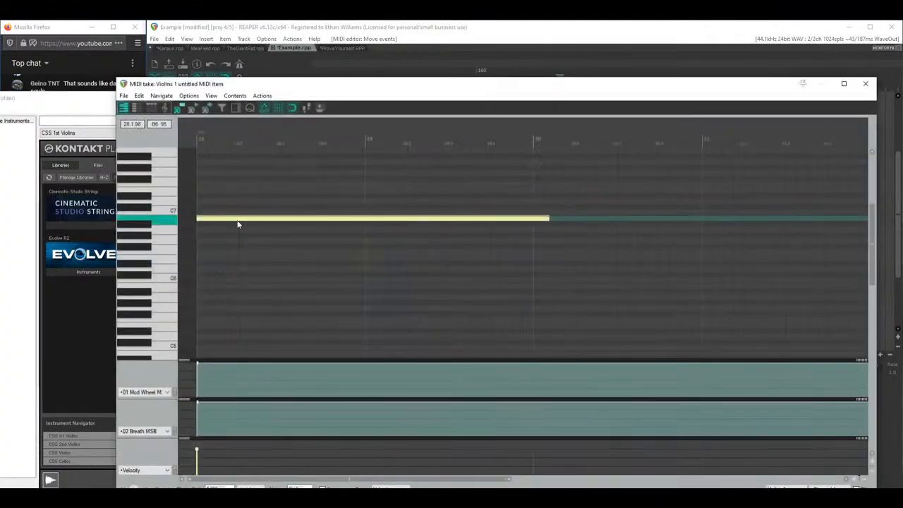
drag(170, 86, 546, 86)
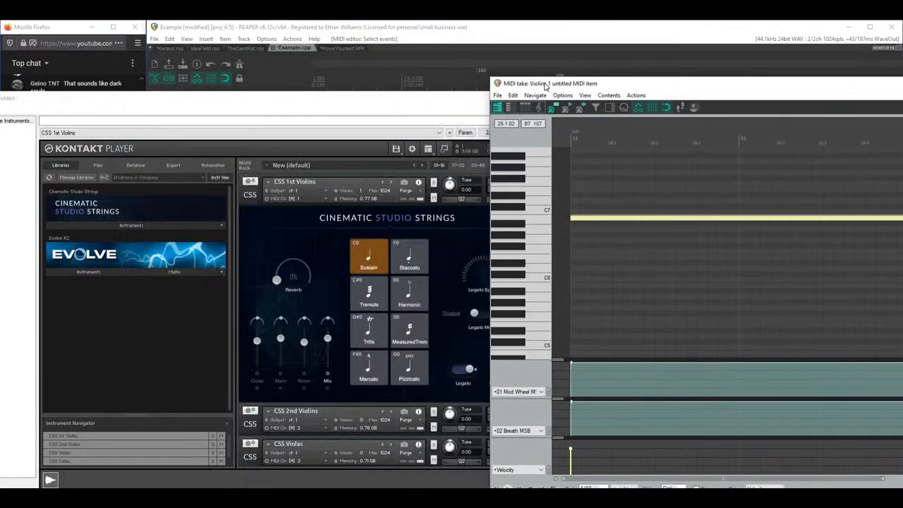
Step: Lower the long Violins 1 note to about F6, and close the Kontakt and MIDI editor windows
drag(588, 220, 581, 246)
click(399, 110)
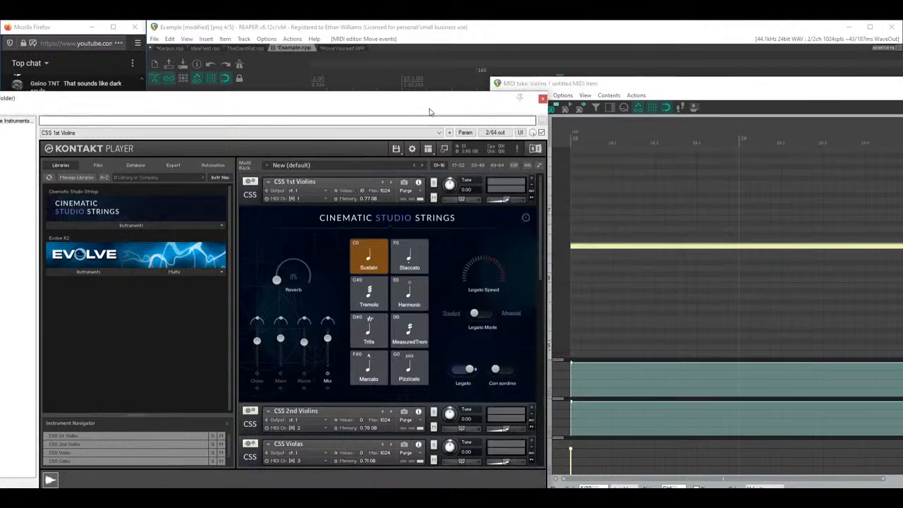
drag(603, 95, 351, 136)
click(853, 133)
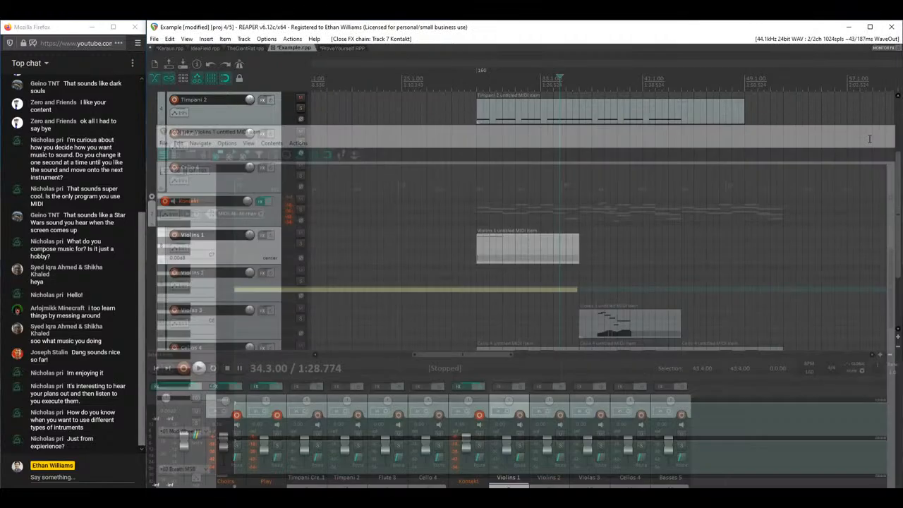
Step: Draw an eight-bar MIDI item on the Violins 2 track from bar 28 to bar 36, and set its MIDI editor to Channel 2
click(481, 283)
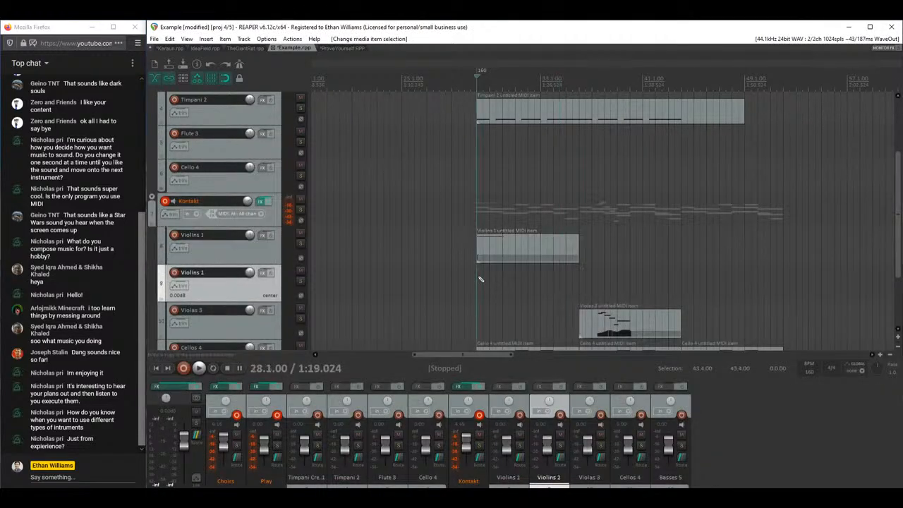
mouse_move(480, 283)
ctrl+mouse_down()
mouse_move(587, 284)
mouse_move(578, 285)
ctrl+mouse_up()
double_click(480, 288)
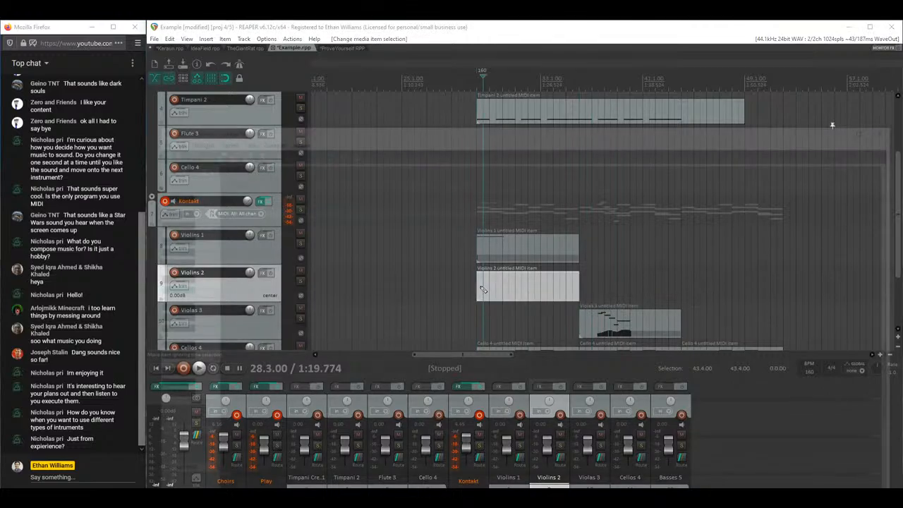
drag(459, 126, 443, 35)
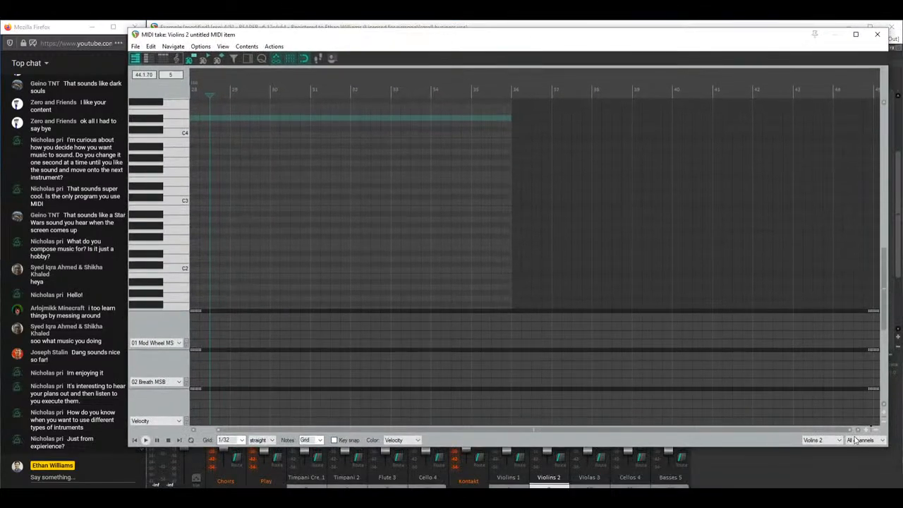
click(840, 439)
click(864, 337)
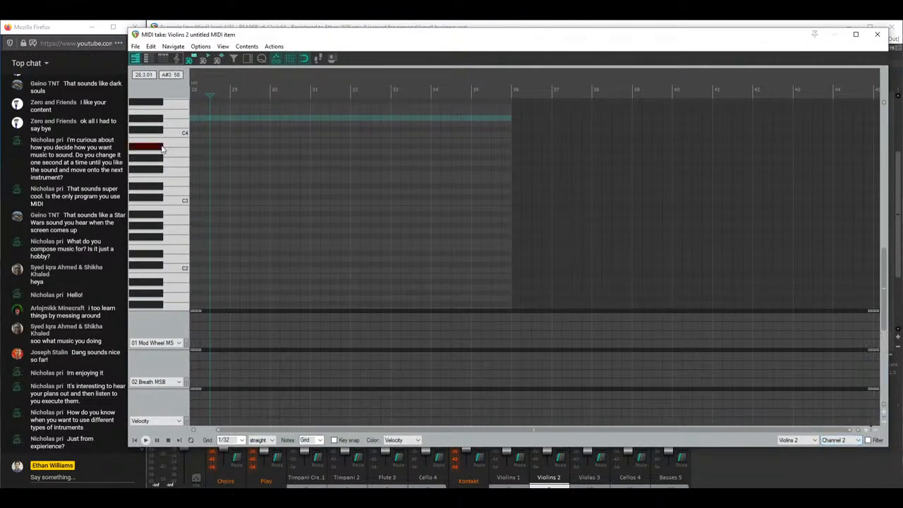
Step: Draw a one-bar D5 note from bar 28 in the Violins 2 item
drag(162, 149, 176, 154)
scroll(245, 159, up, 3)
drag(257, 141, 357, 310)
drag(176, 225, 176, 198)
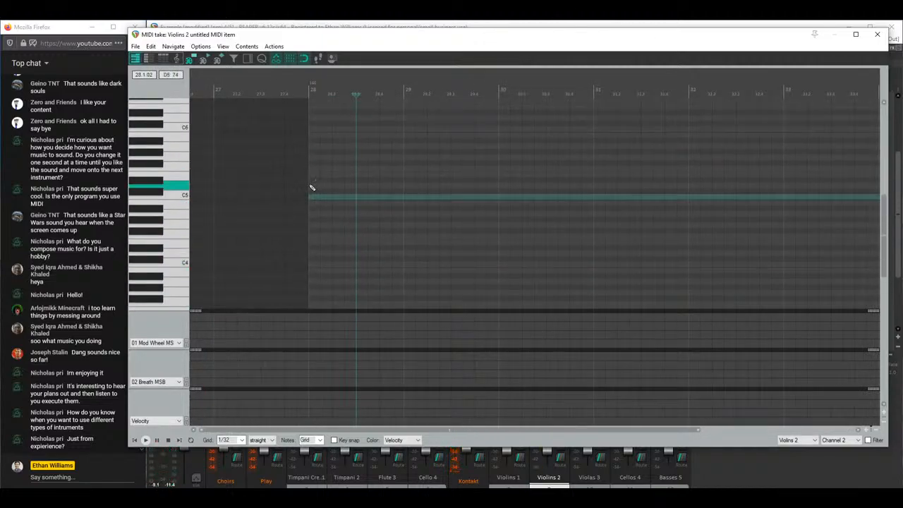
drag(311, 187, 393, 187)
Step: Add a C1 keyswitch note about one beat long at bar 28 in the Violins 2 item
scroll(396, 187, up, 2)
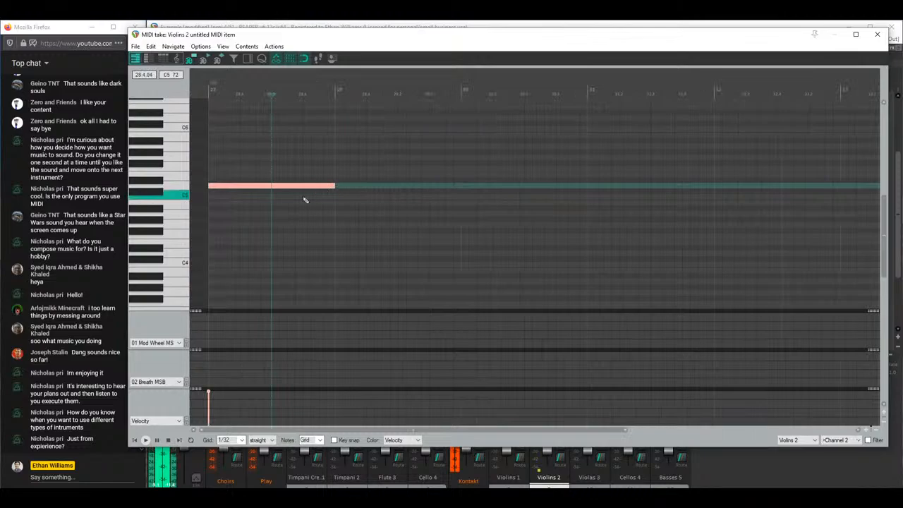
scroll(228, 200, down, 4)
scroll(268, 257, left, 1)
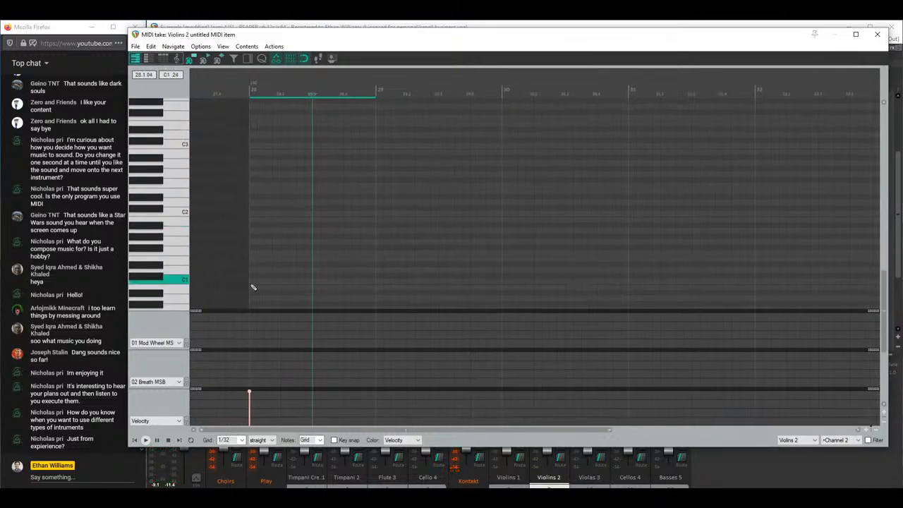
drag(252, 283, 279, 283)
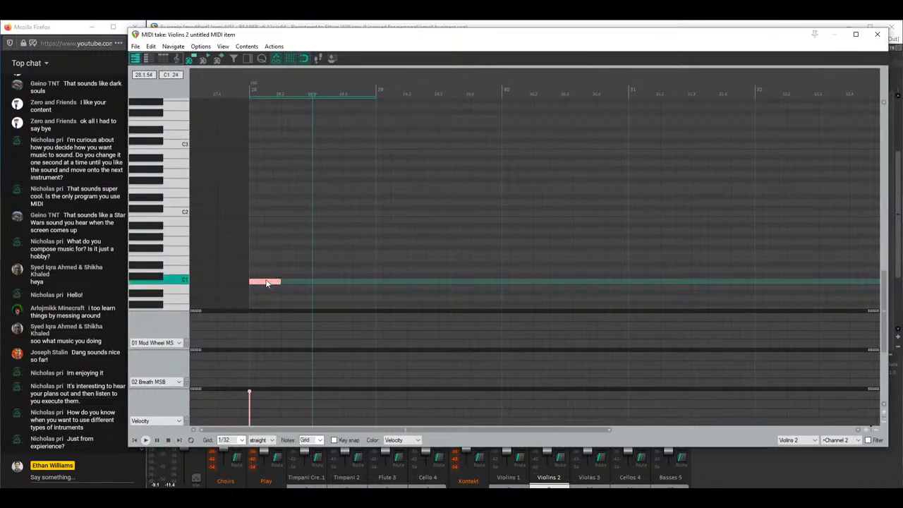
Step: Raise the one-bar Violins 2 note at bar 28 to D6 and play it back from bar 28
scroll(301, 125, up, 4)
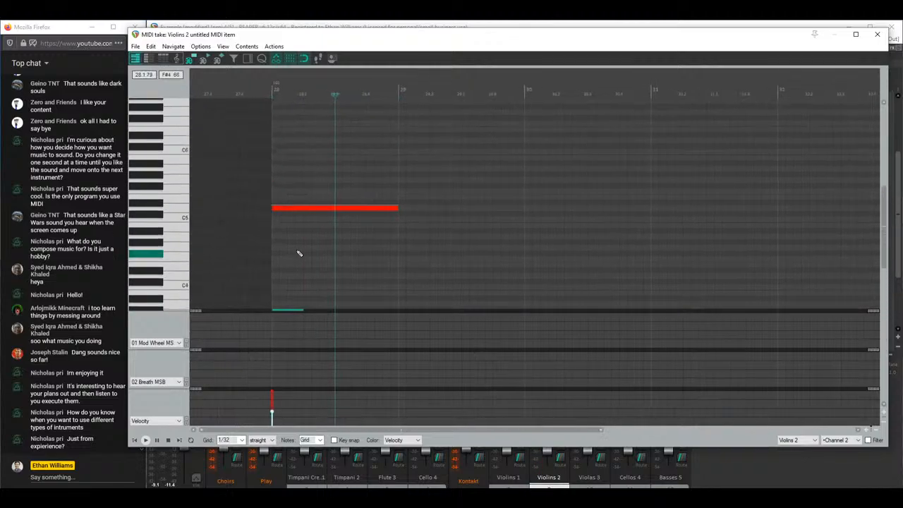
drag(286, 212, 283, 144)
click(286, 168)
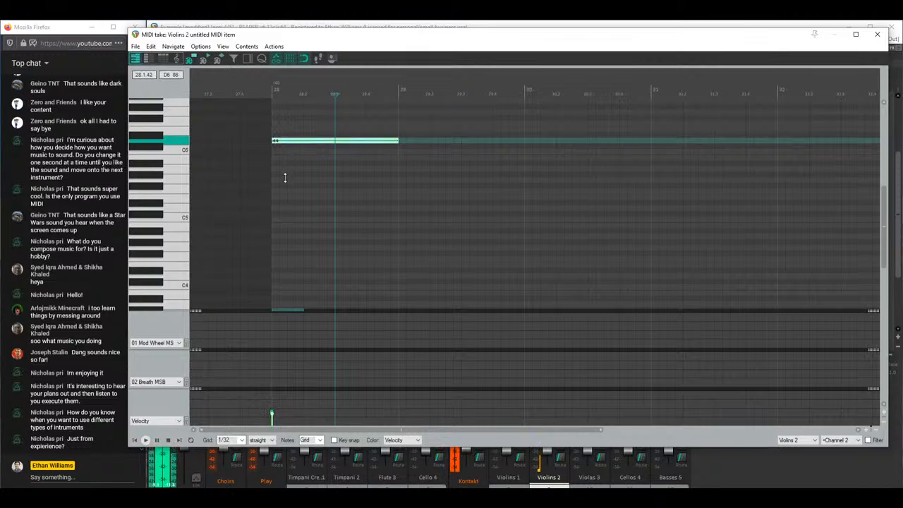
click(134, 439)
key(space)
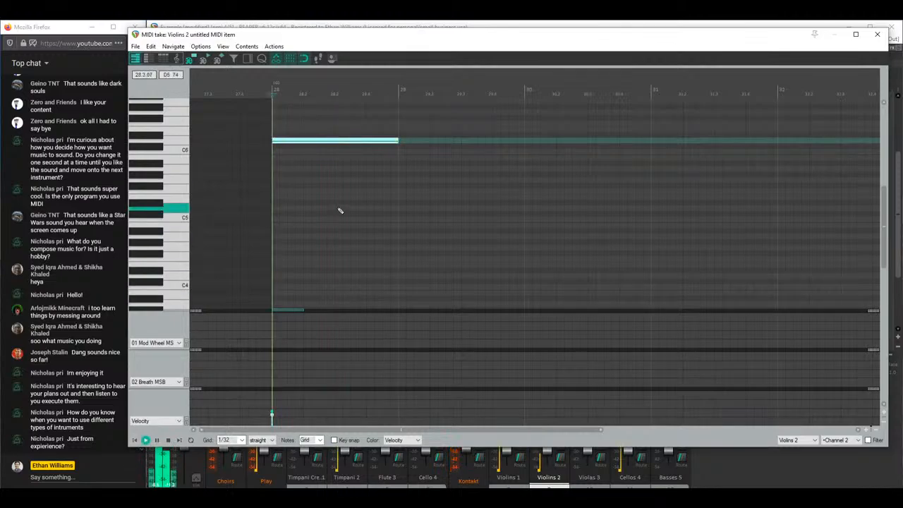
key(space)
Step: Open the Violins 1 item to check its long note, close its MIDI editor, and delete the item
drag(742, 39, 740, 377)
double_click(476, 247)
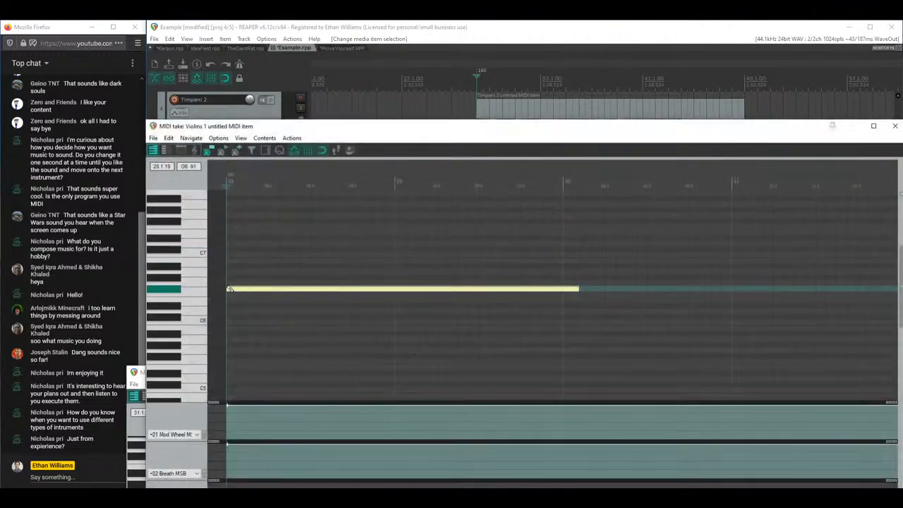
click(236, 292)
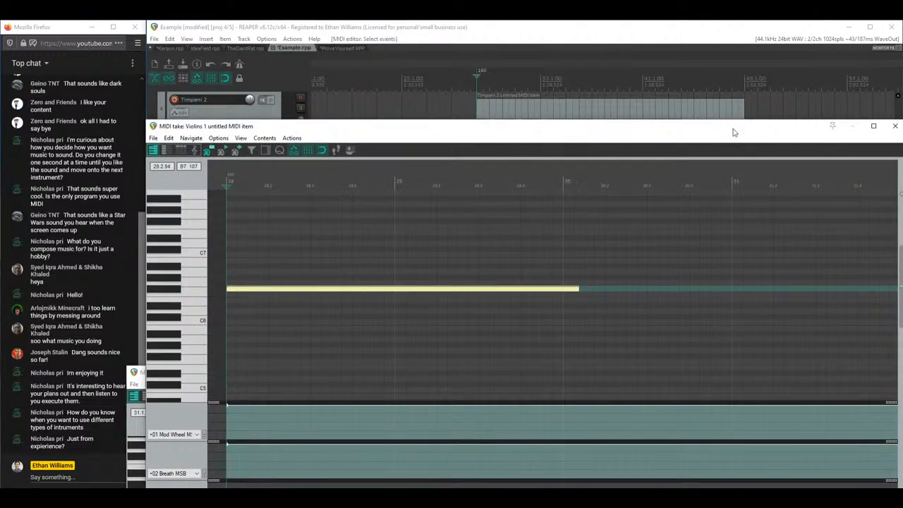
click(897, 126)
key(Delete)
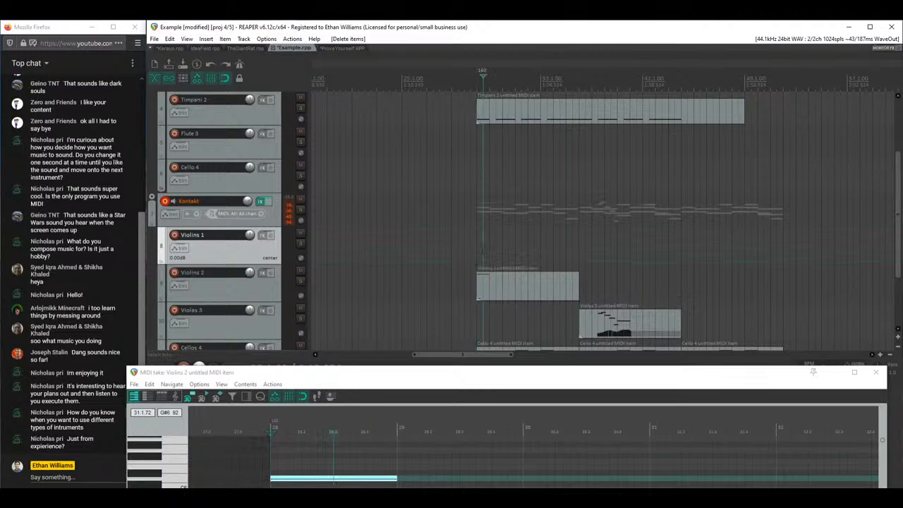
Step: In the Violins 2 item, add a Mod Wheel level and a rising Breath curve at bar 28, and audition them
click(476, 262)
click(477, 284)
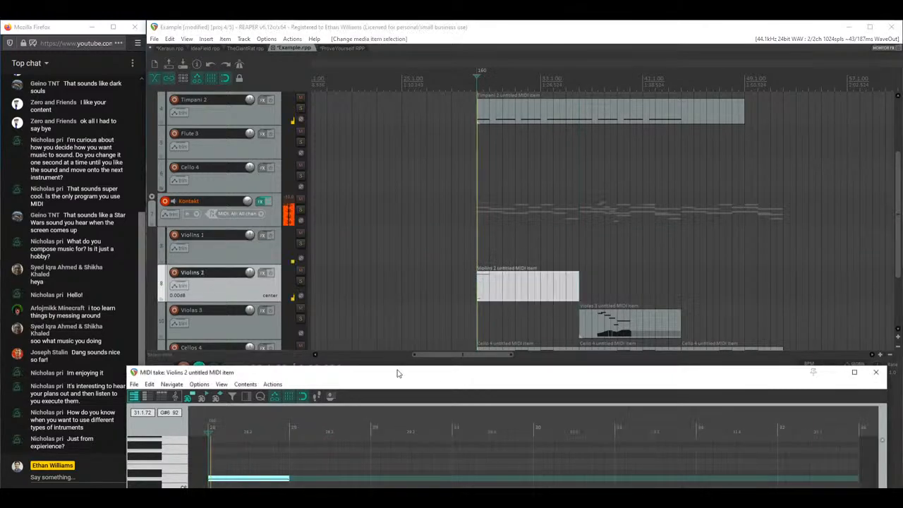
drag(391, 372, 422, 60)
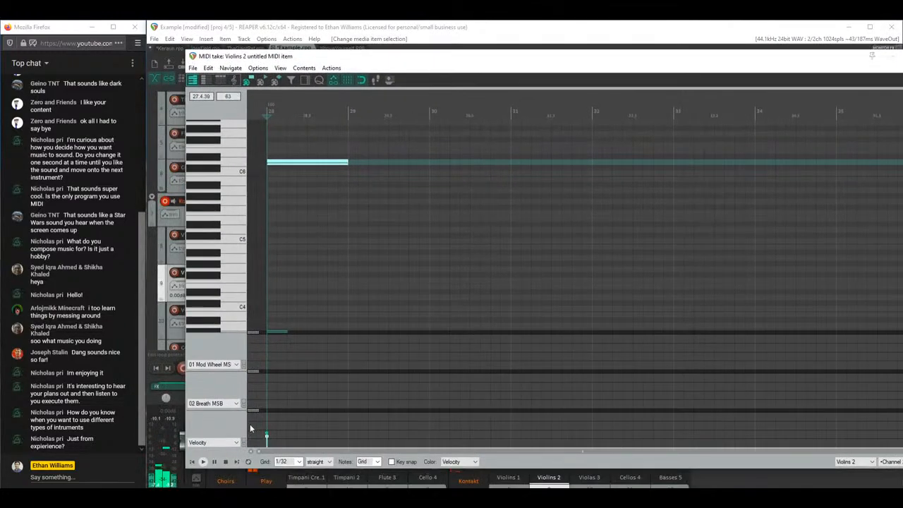
click(268, 360)
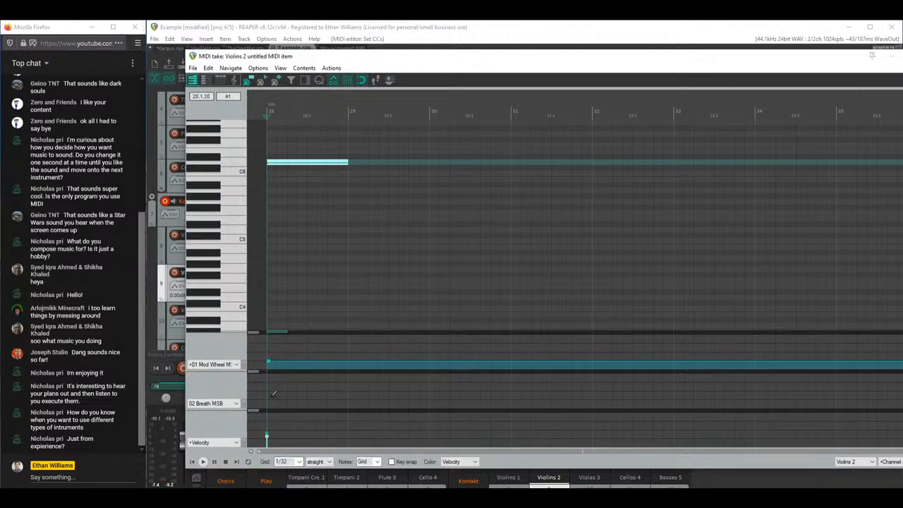
drag(274, 393, 295, 368)
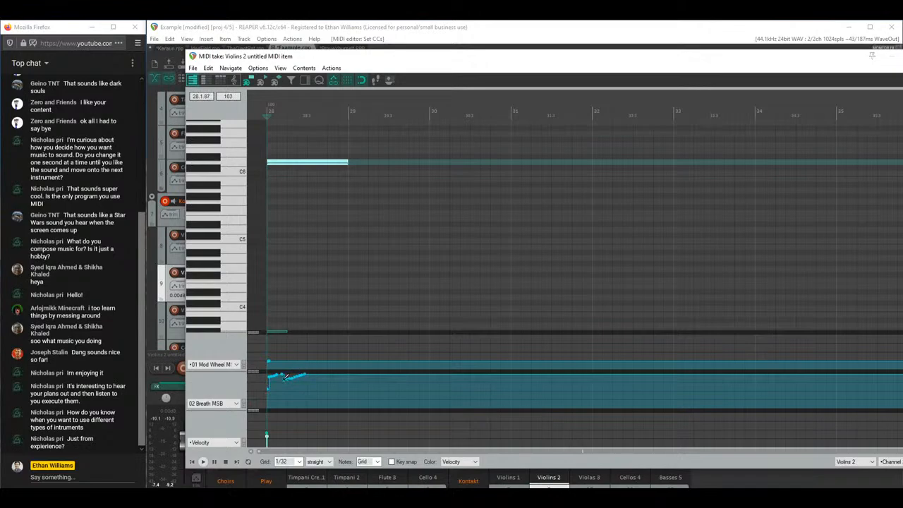
key(space)
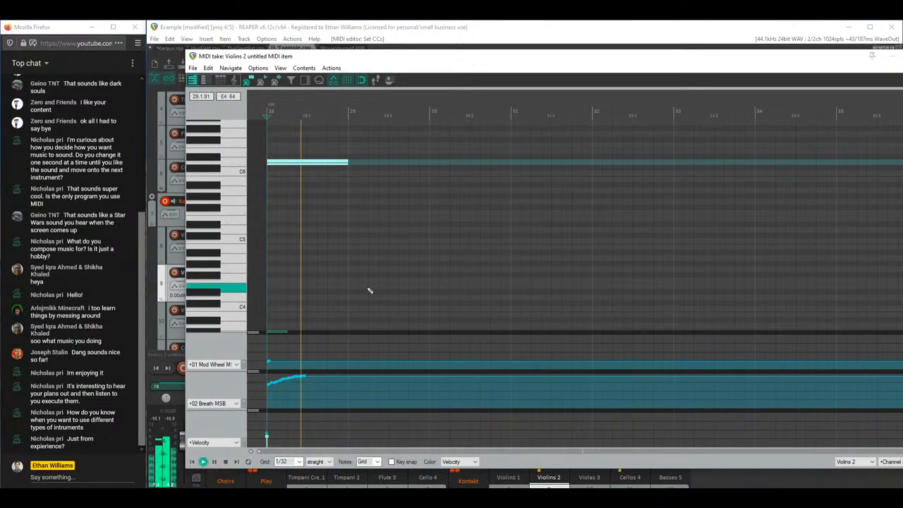
key(space)
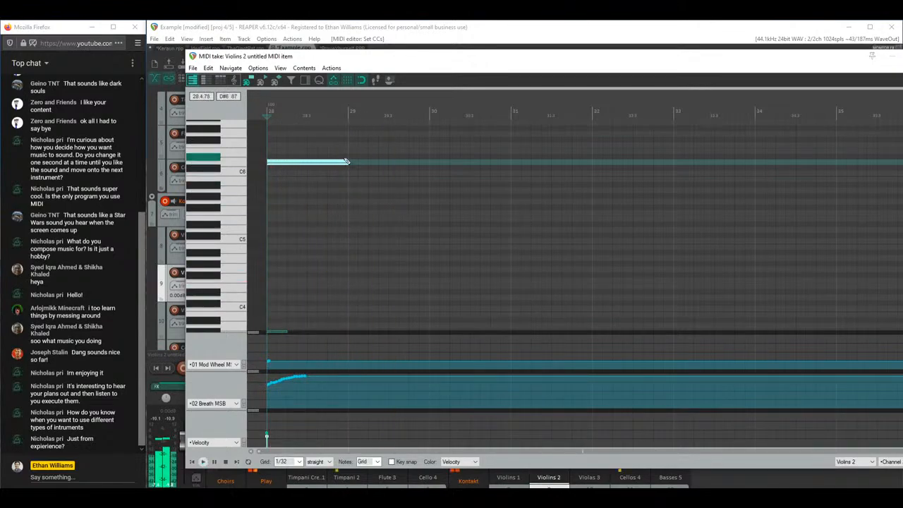
Step: Resize the D6 note in the Violins 2 item to span bar 28 to bar 30, auditioning its length
drag(344, 162, 489, 161)
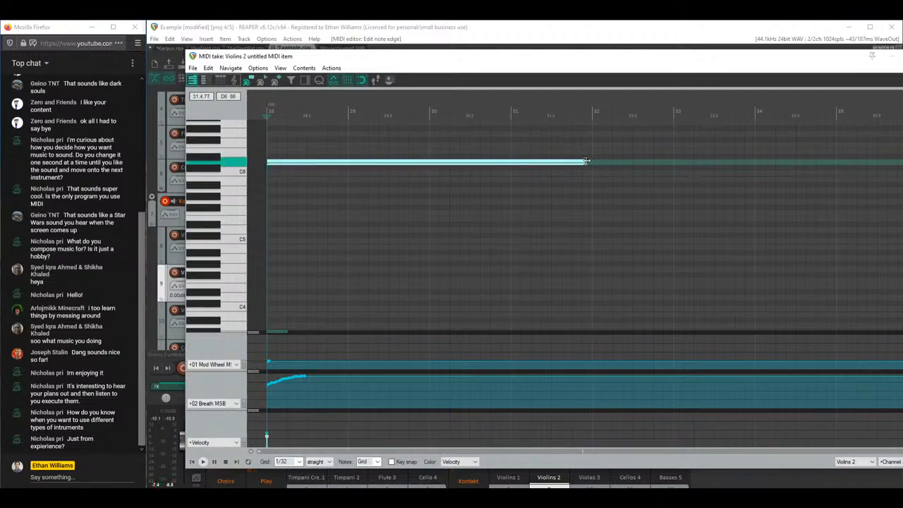
key(space)
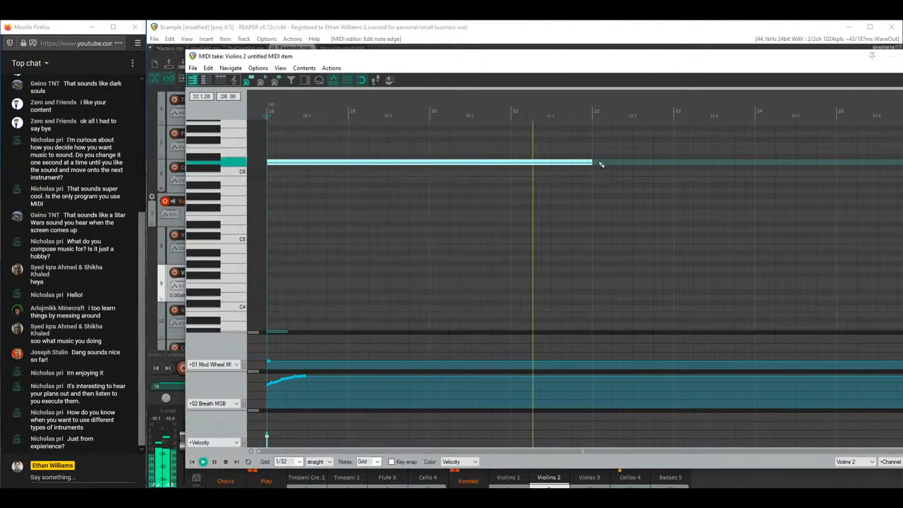
drag(556, 163, 429, 164)
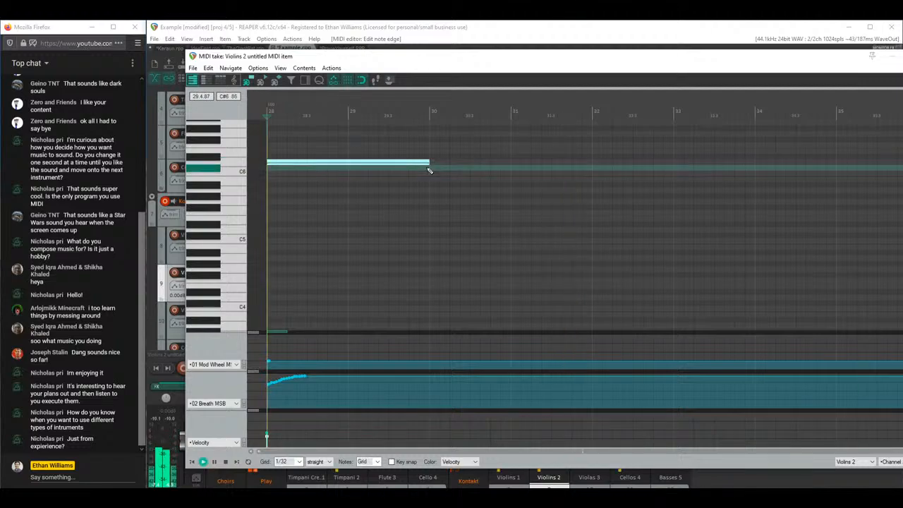
key(space)
Step: Redraw the Violins 2 Mod Wheel curve as a gentle swell starting at bar 28, auditioning the changes
mouse_move(288, 362)
mouse_down()
mouse_move(488, 362)
mouse_move(423, 364)
mouse_up()
key(space)
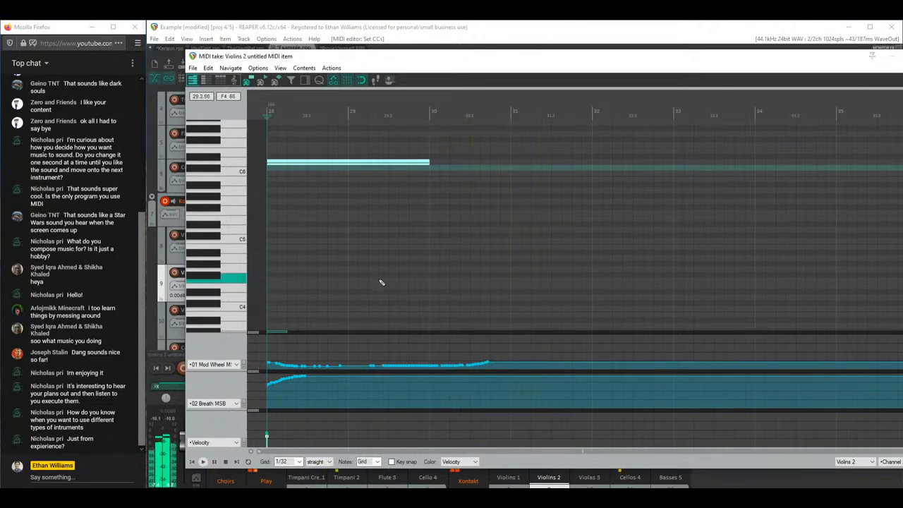
key(space)
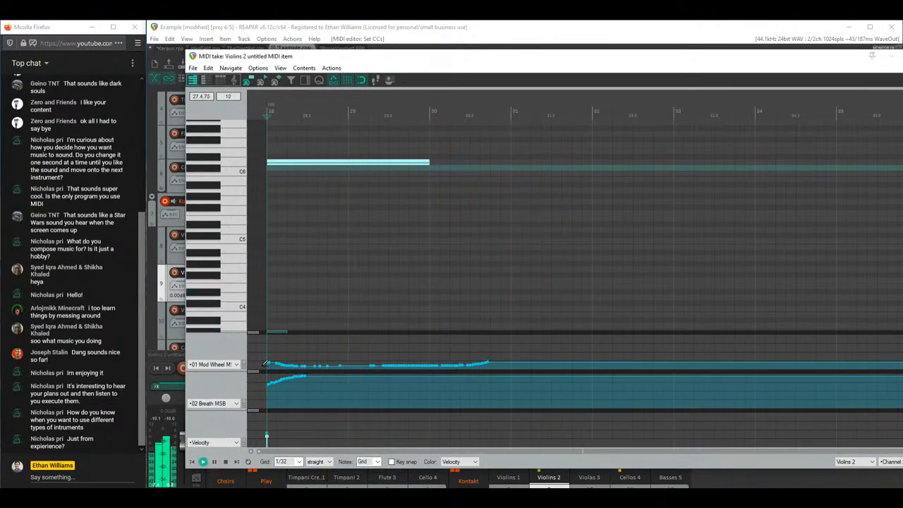
drag(304, 360, 477, 358)
key(space)
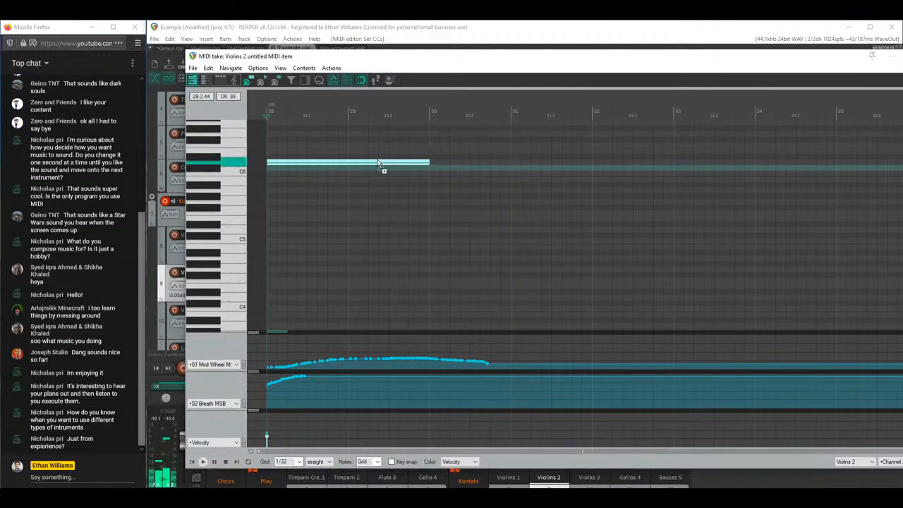
Step: Copy the D6 note with its controller curves to bar 30 as a one-bar F#6 note, and play the phrase
drag(379, 163, 538, 147)
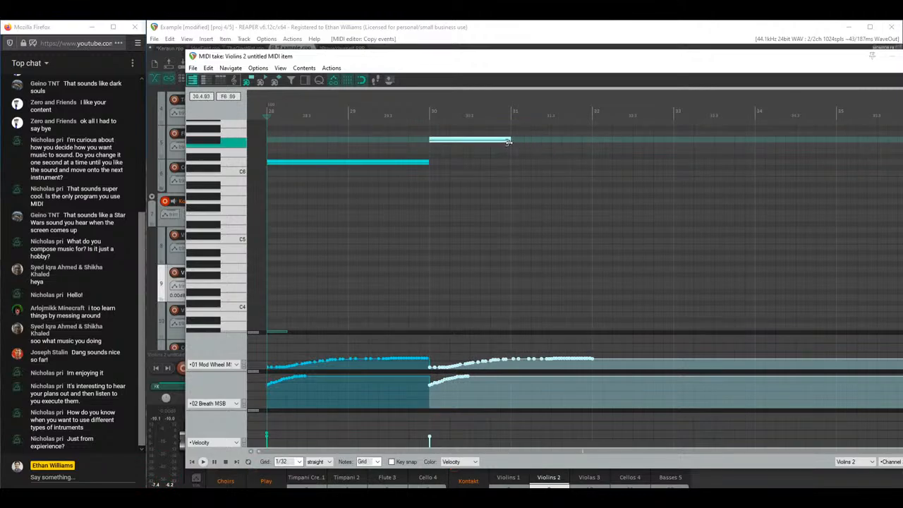
key(space)
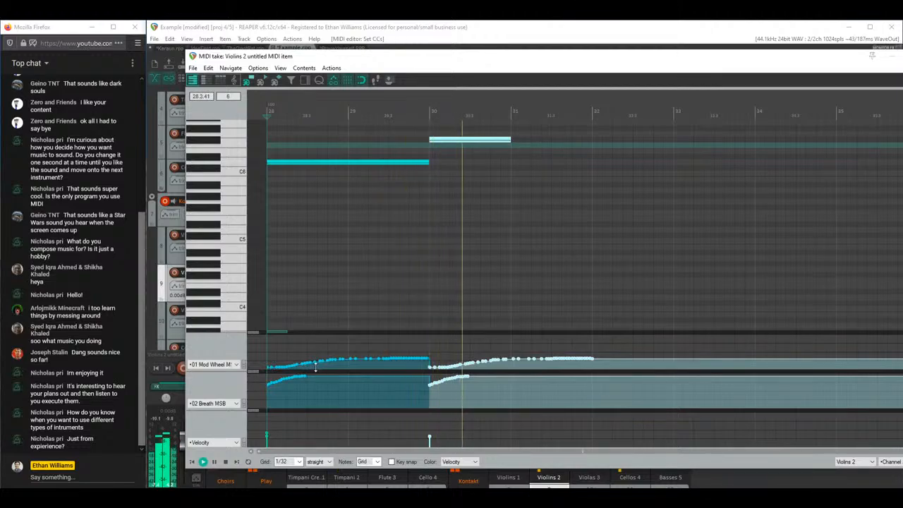
key(space)
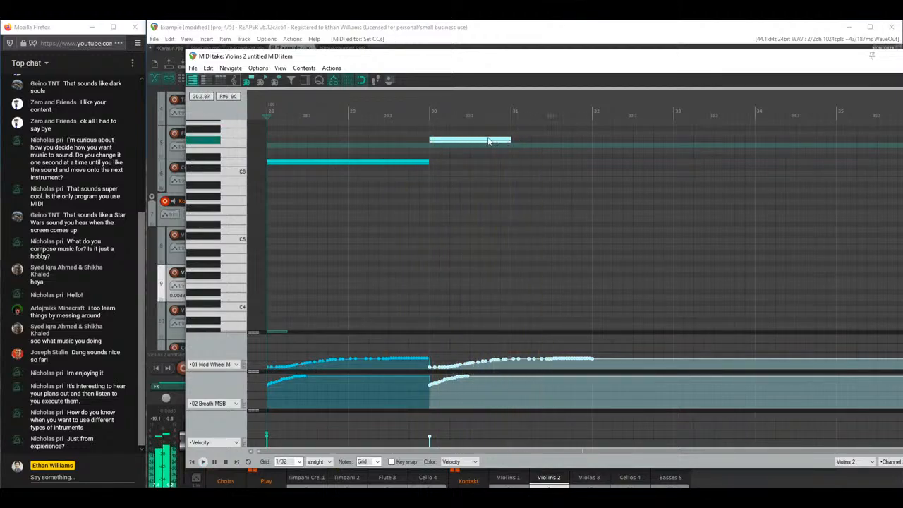
Step: Place the one-bar F#6 note at bar 31 and a one-bar G6 copy at bar 32 in the Violins 2 item
drag(490, 141, 659, 134)
scroll(640, 213, up, 2)
click(479, 273)
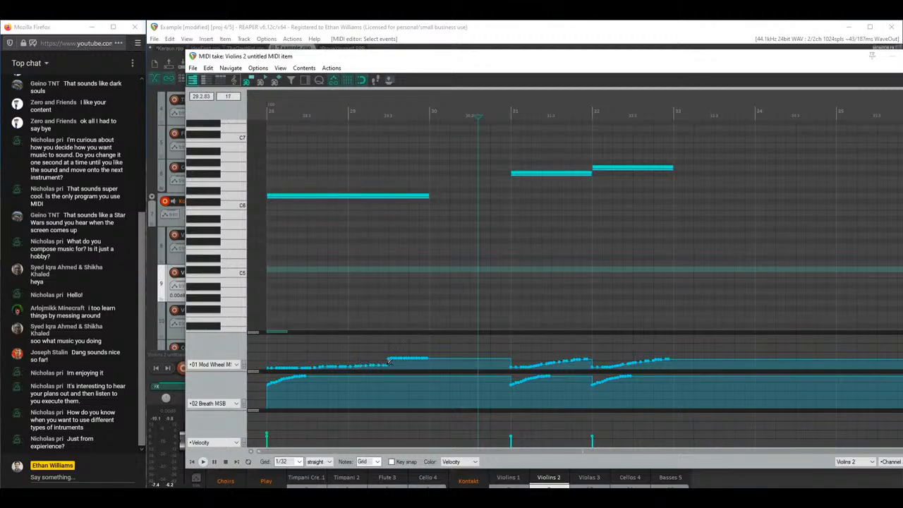
Step: Smooth the Mod Wheel curve into a low, gradual rise from bar 28 to bar 33, and audition it
drag(421, 361, 453, 362)
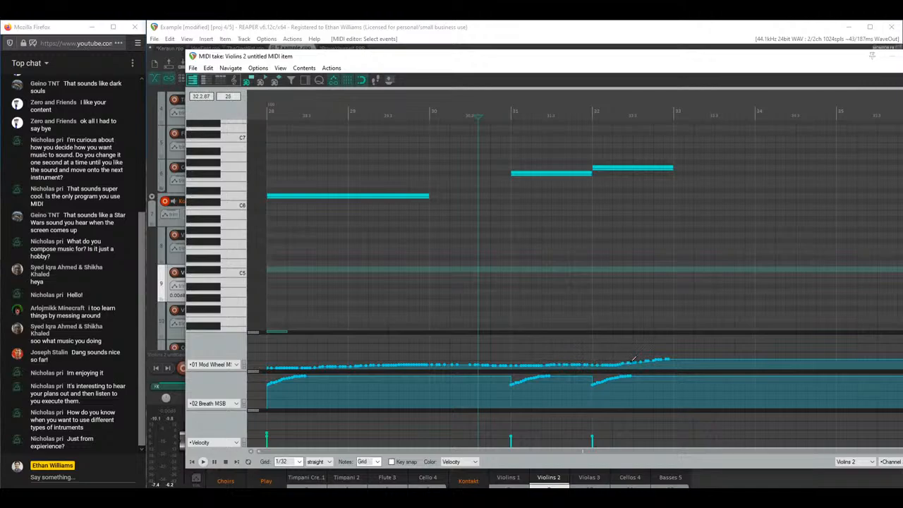
drag(657, 359, 670, 362)
key(space)
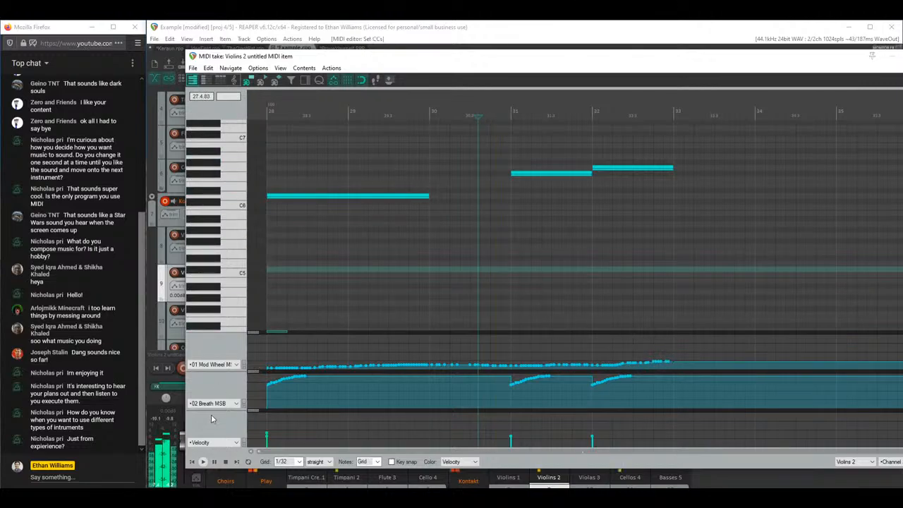
Step: Extend the D6 note to bar 31 and play the Violins 2 phrase from bar 28
click(192, 462)
drag(428, 196, 512, 200)
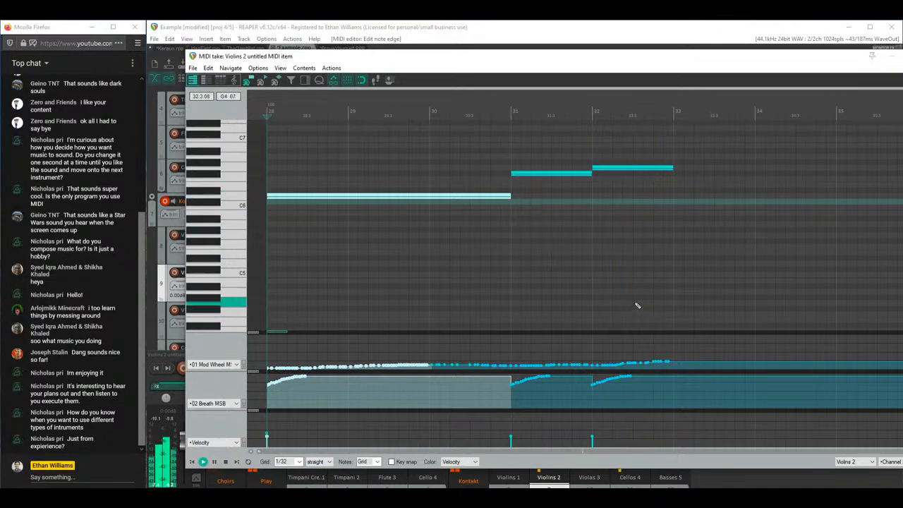
key(space)
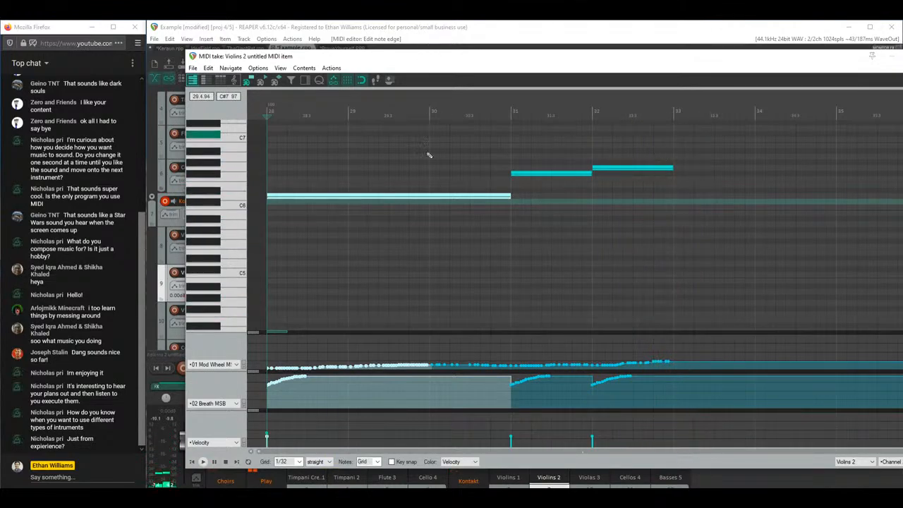
Step: Draw an eight-bar MIDI item on the Violins 1 track from bar 28 to bar 36, and briefly check the Violins 2 item
drag(850, 64, 835, 141)
click(843, 131)
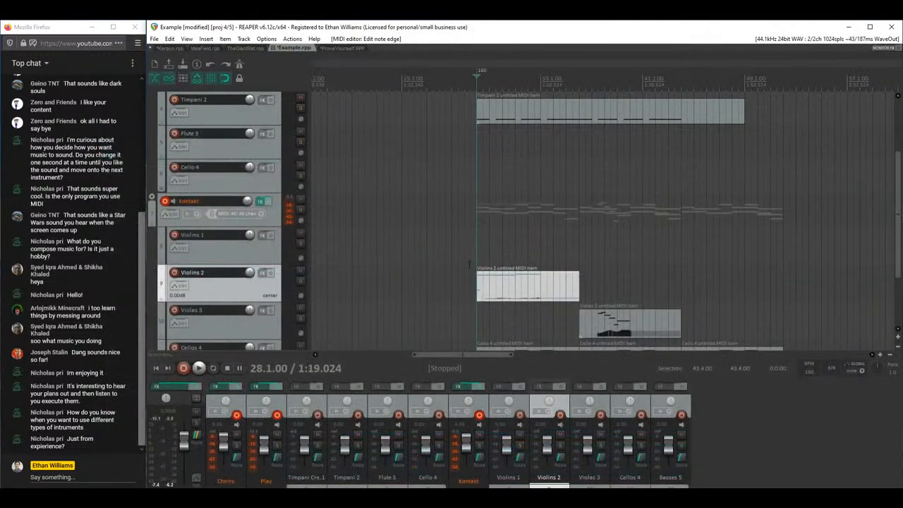
drag(477, 247, 579, 252)
scroll(900, 223, down, 3)
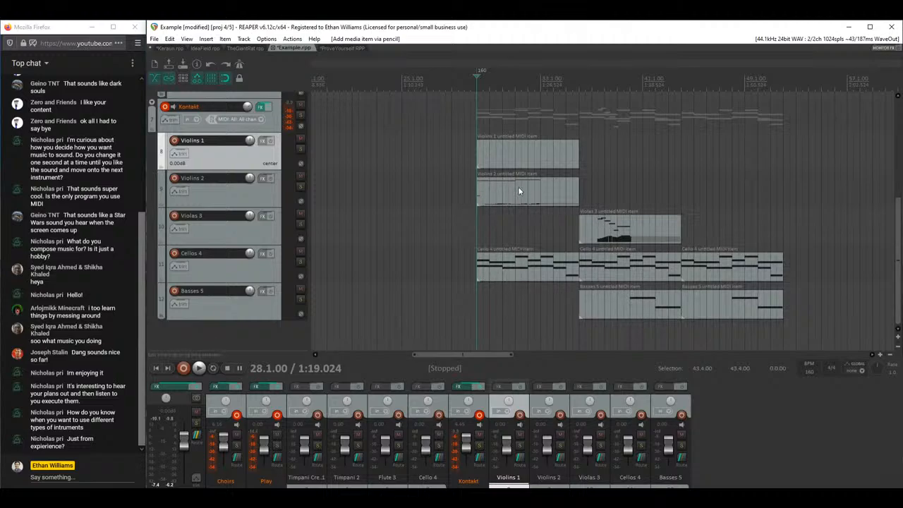
double_click(479, 191)
click(814, 125)
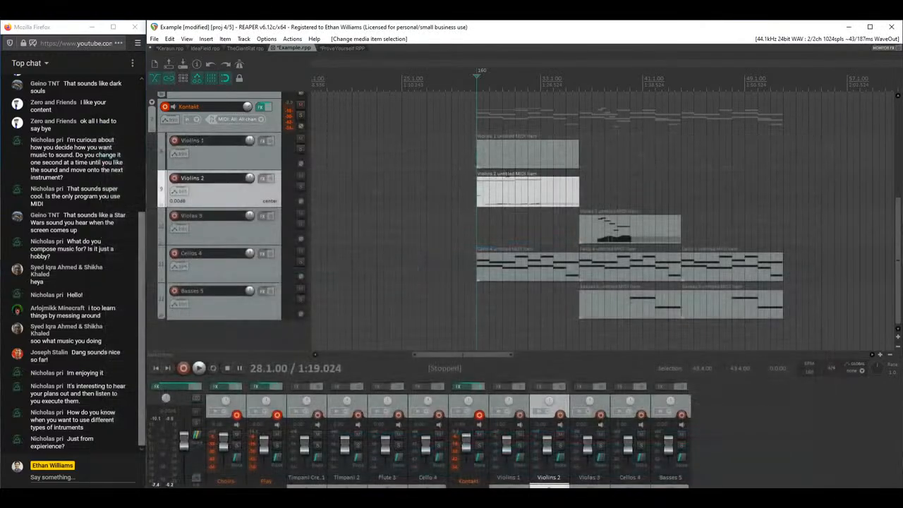
Step: Open the new Violins 1 item, set its MIDI editor to Channel 1, and start playback from bar 28
double_click(479, 154)
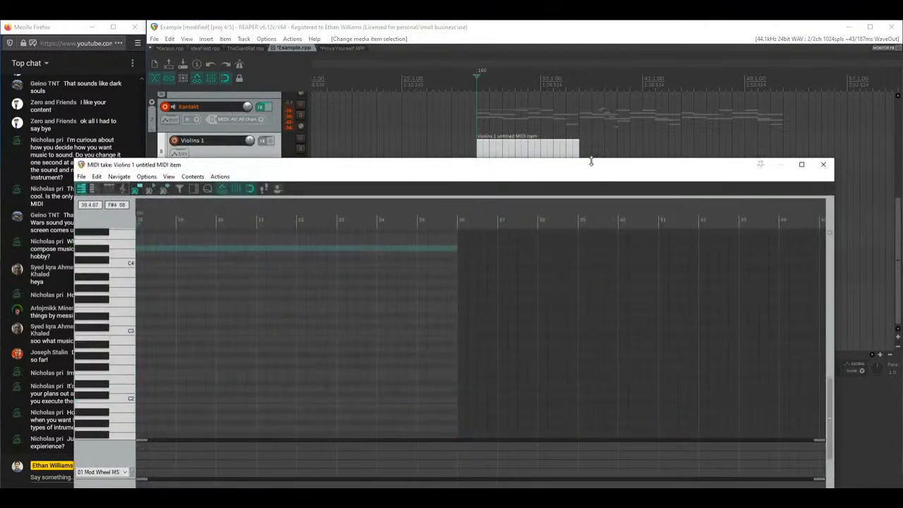
drag(591, 162, 589, 62)
click(818, 468)
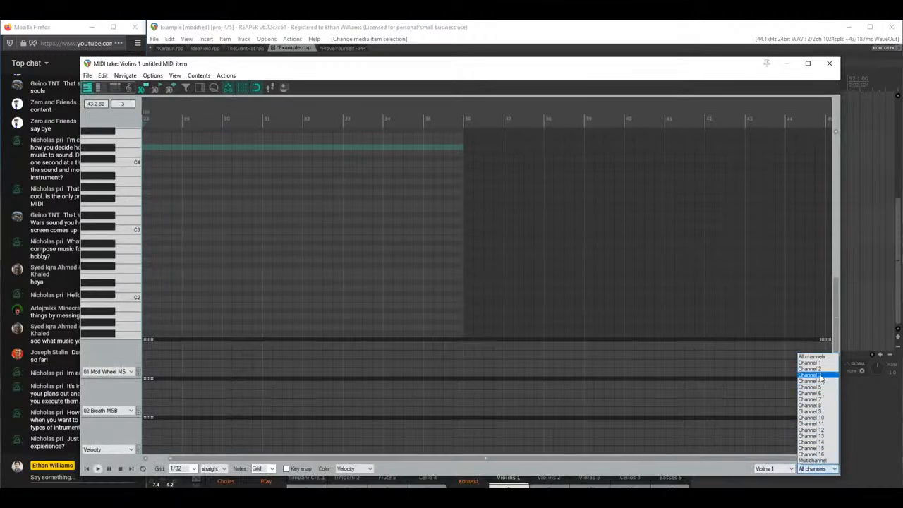
click(811, 363)
key(space)
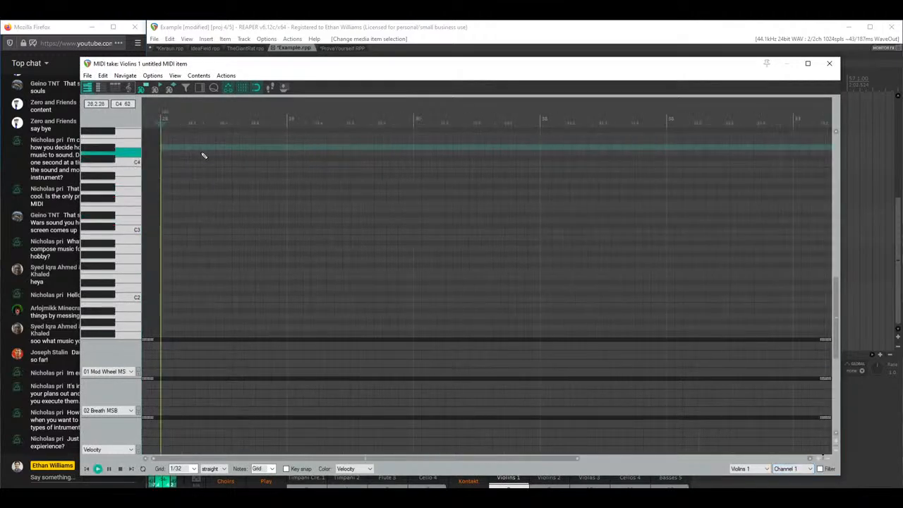
drag(185, 173, 226, 268)
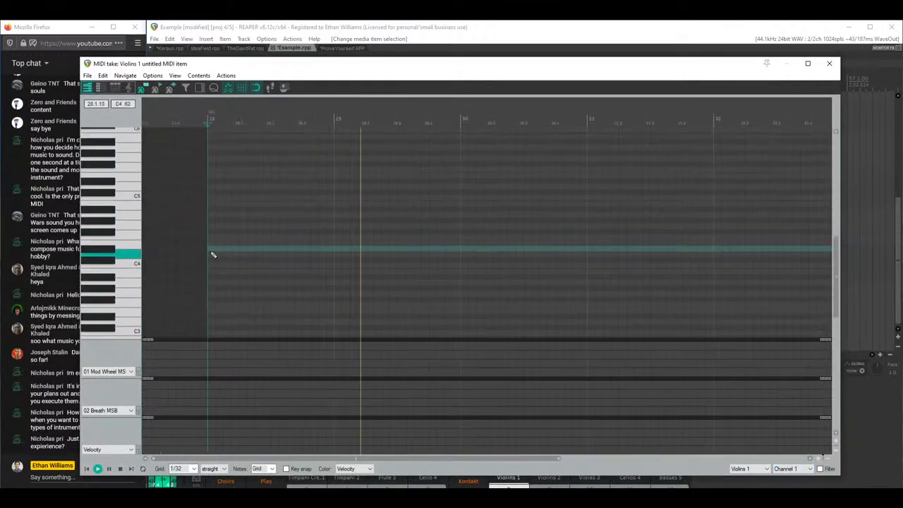
Step: Copy the Violins 2 MIDI item onto the Violins 1 track over the empty item and open the copy for editing
key(space)
click(829, 63)
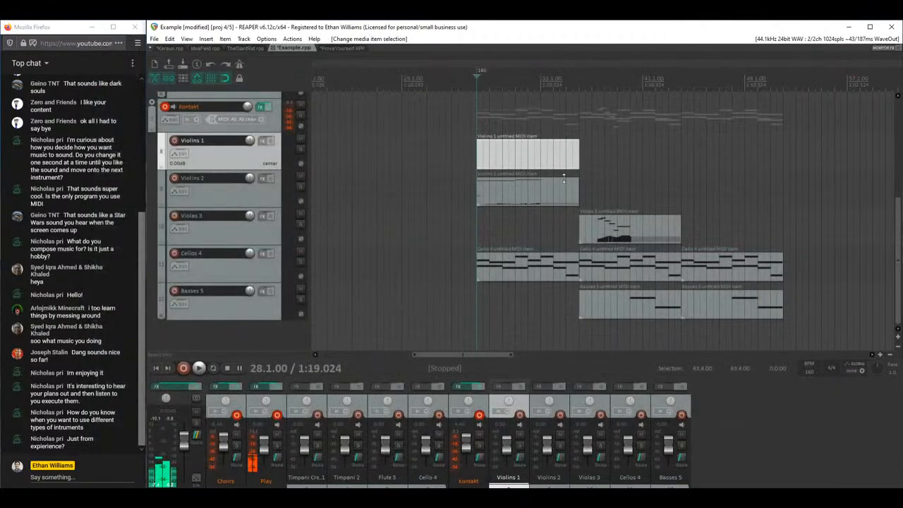
drag(482, 192, 485, 163)
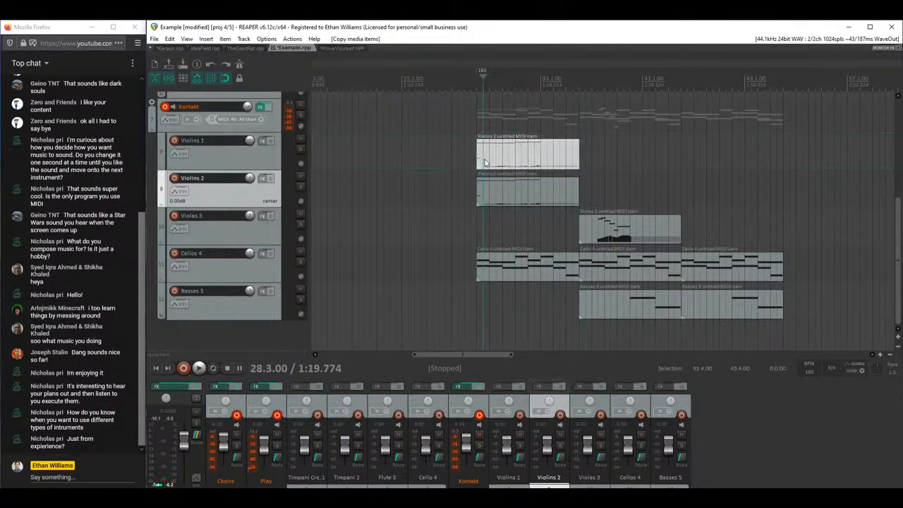
double_click(485, 163)
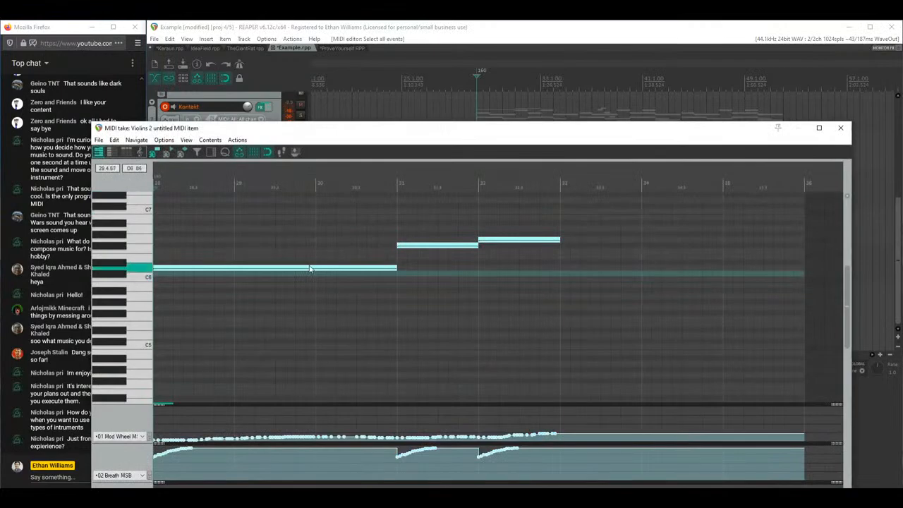
Step: Assign all notes in the copied Violins 1 item to note channel 1
right_click(309, 269)
mouse_move(387, 471)
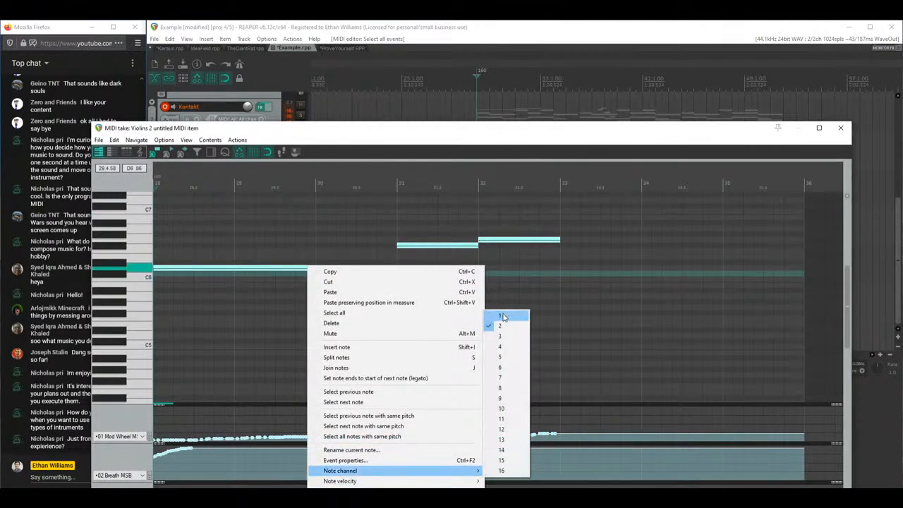
click(503, 317)
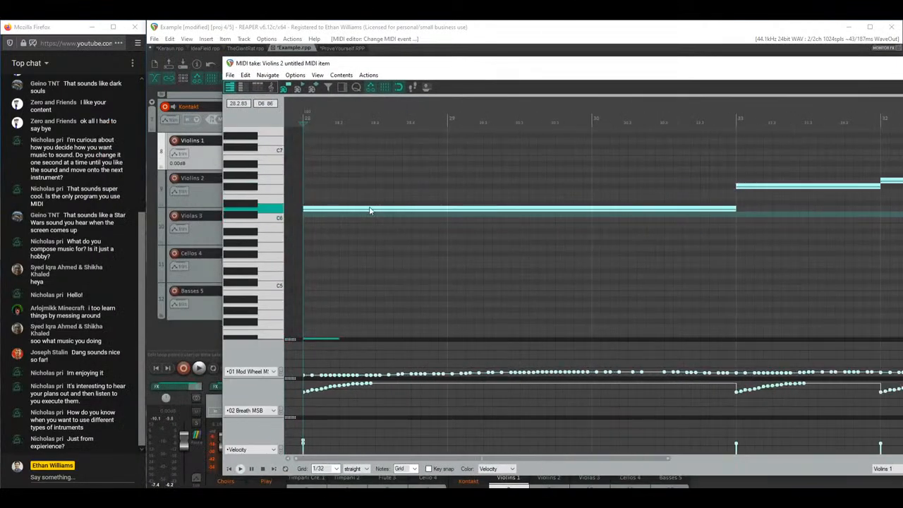
Step: Transpose all the copied notes down four semitones, so the first note sits on A#5, and start playback
click(366, 210)
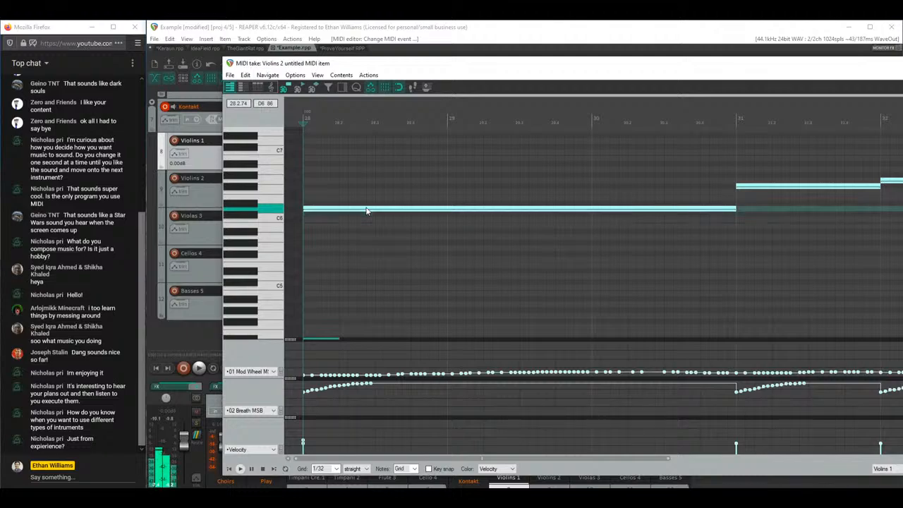
drag(366, 210, 347, 232)
key(space)
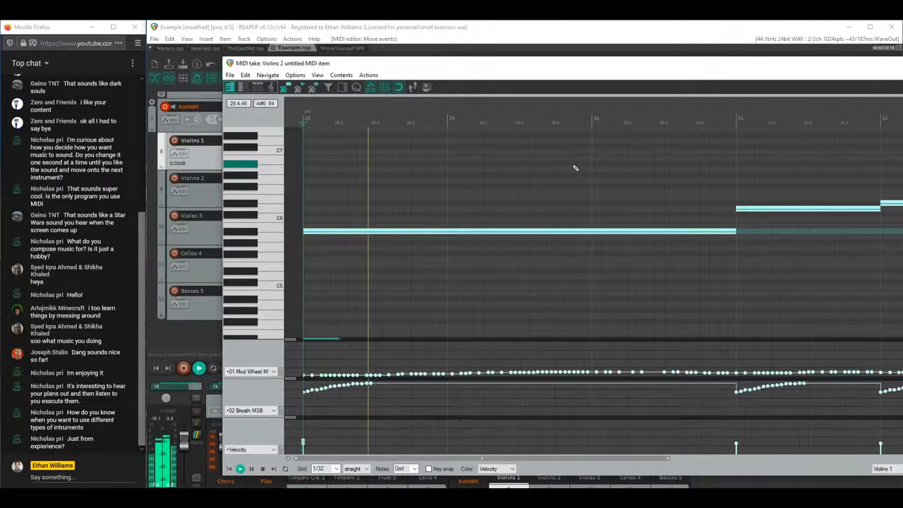
Step: Switch the MIDI editor's active channel to Channel 1
scroll(556, 196, down, 3)
drag(667, 69, 553, 69)
click(822, 469)
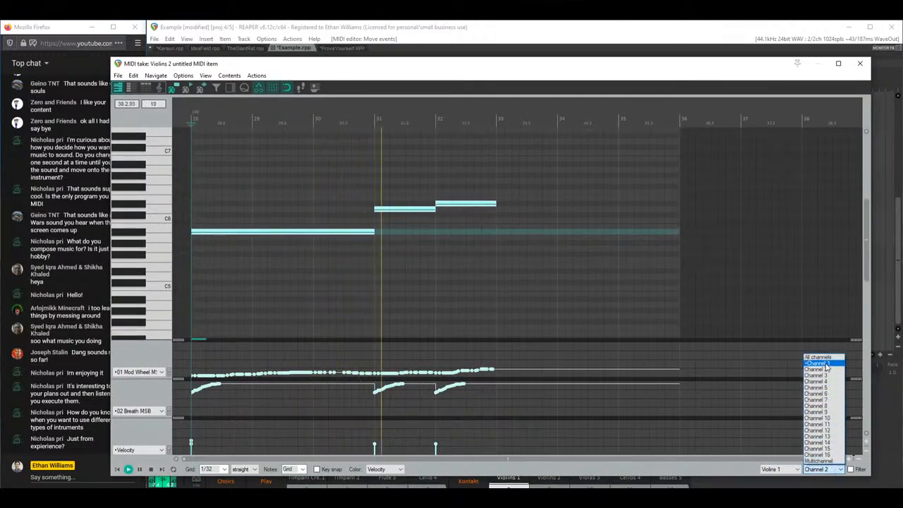
click(825, 364)
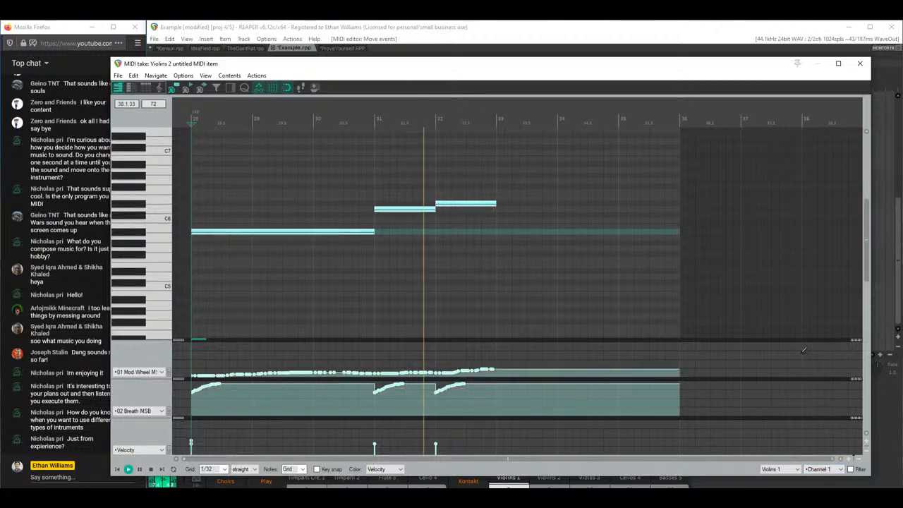
Step: Lower only the last note, at bar 32, to C6 and play the phrase from bar 28
key(space)
click(464, 205)
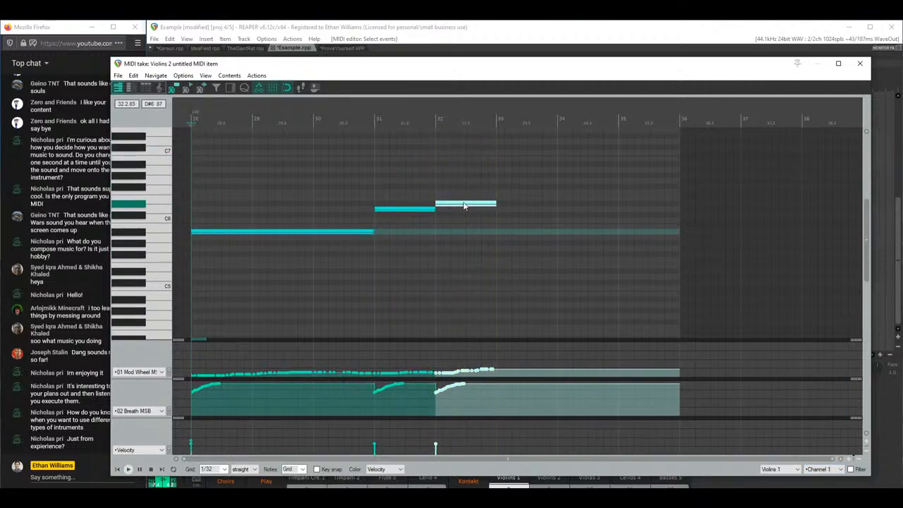
click(389, 209)
drag(454, 206, 449, 221)
key(space)
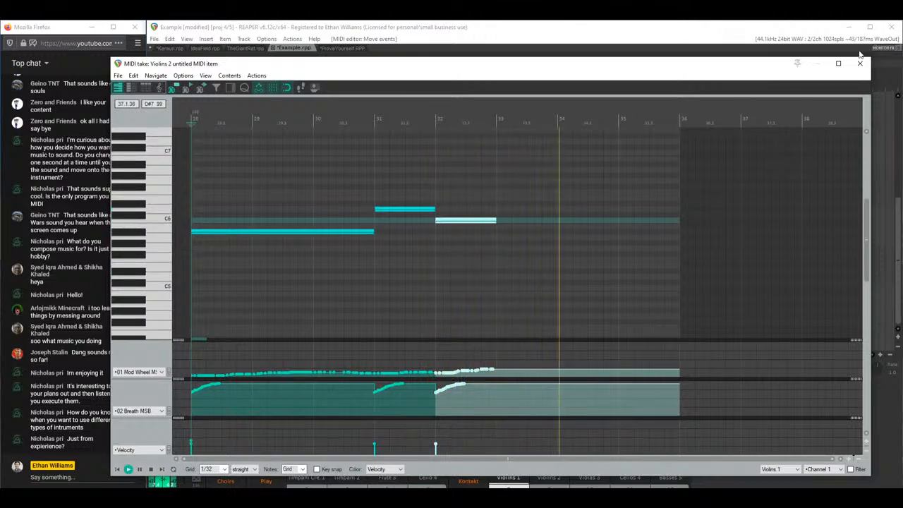
key(space)
key(space)
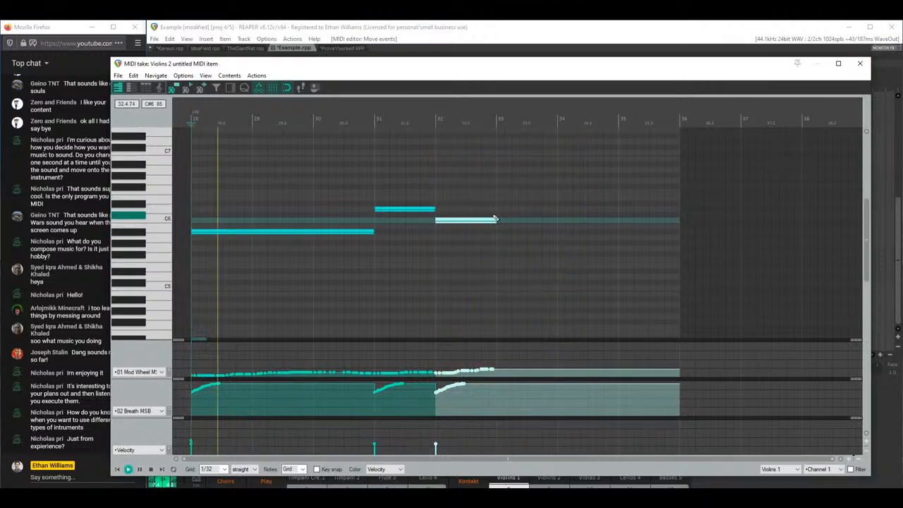
Step: Extend the C6 note to the start of bar 35 and add a D6 note filling bar 35
click(493, 219)
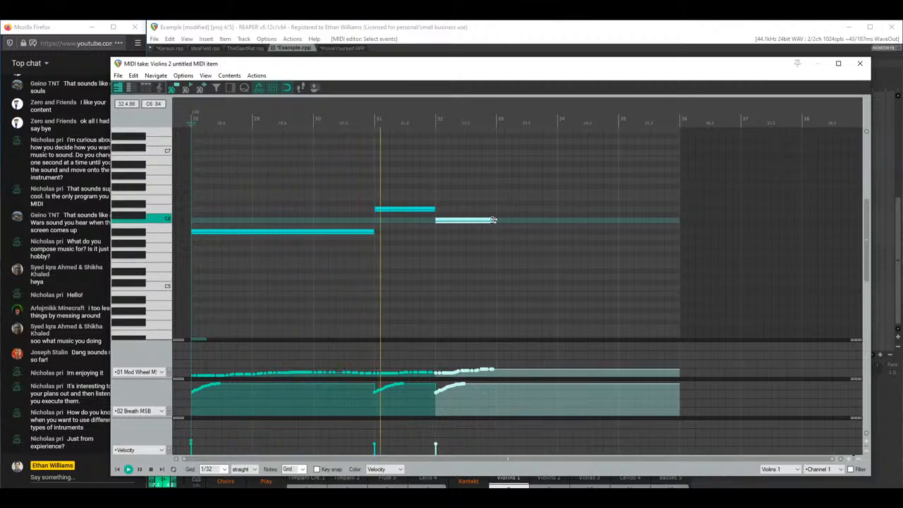
drag(493, 219, 558, 220)
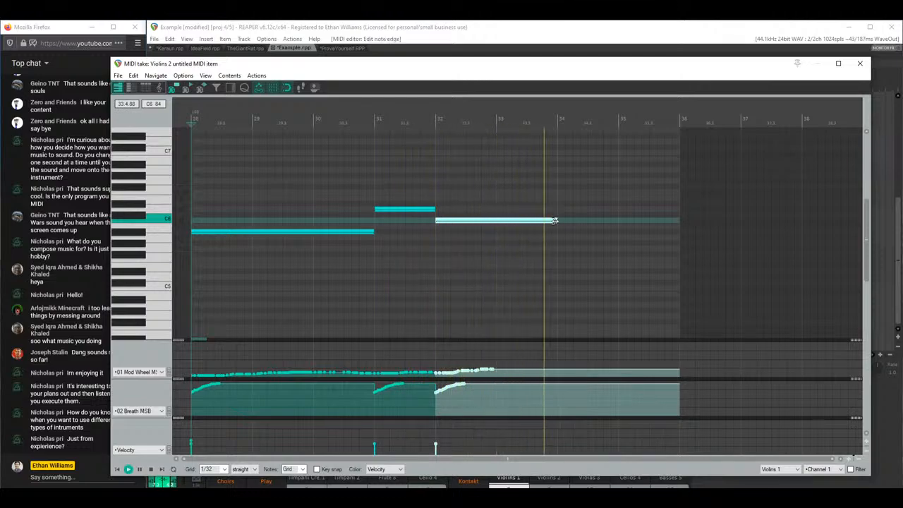
key(space)
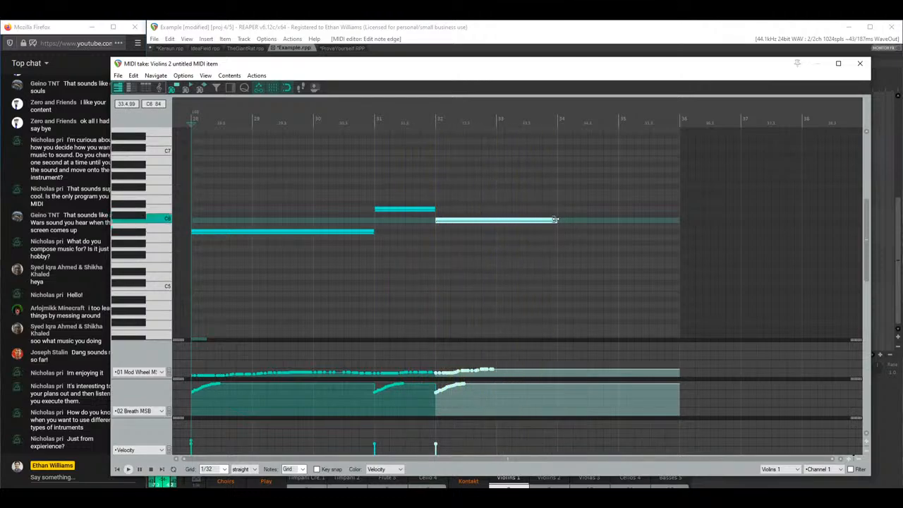
drag(558, 220, 681, 210)
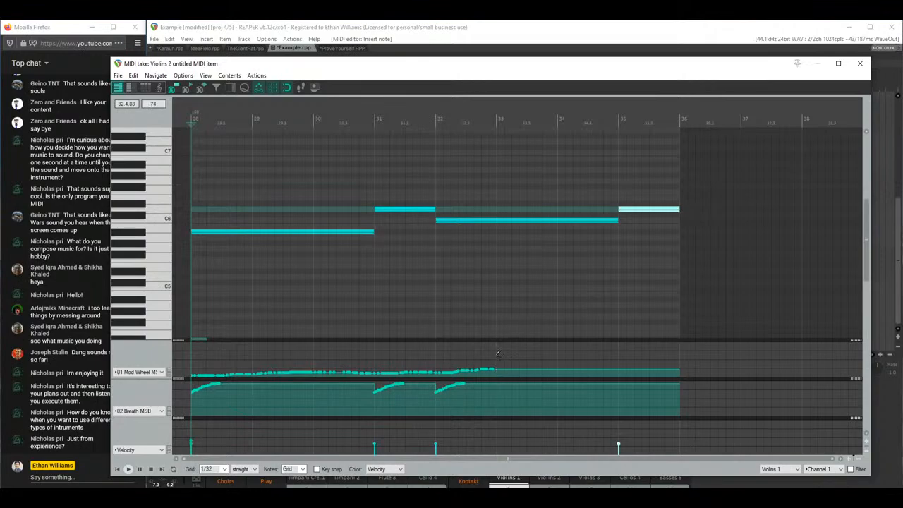
Step: Delete the old Mod Wheel points after bar 32 and redraw a gently waving curve to the end of bar 35
mouse_move(497, 352)
mouse_down()
mouse_move(484, 369)
mouse_move(459, 374)
mouse_move(544, 369)
mouse_up()
key(Delete)
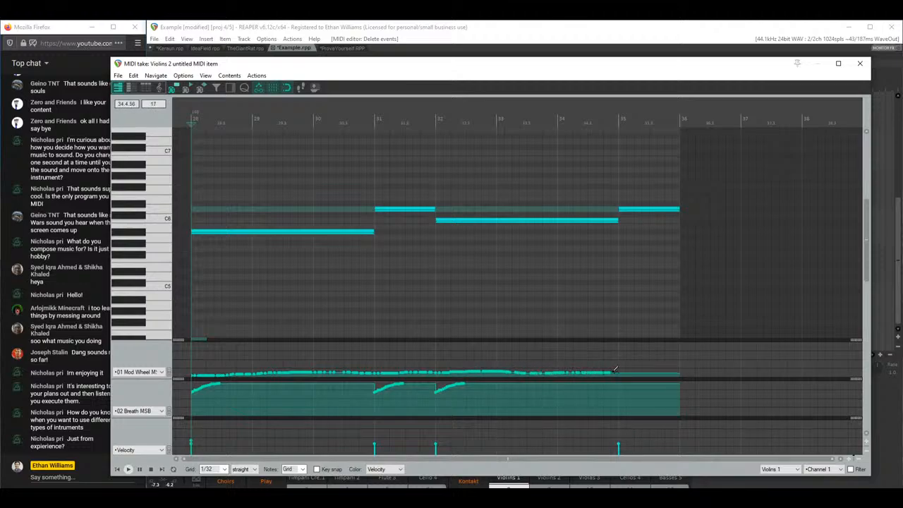
drag(615, 368, 676, 370)
Step: Redraw the Breath curve from bar 32 to the end of the item during playback, dipping near bar 34, and close the editor
key(space)
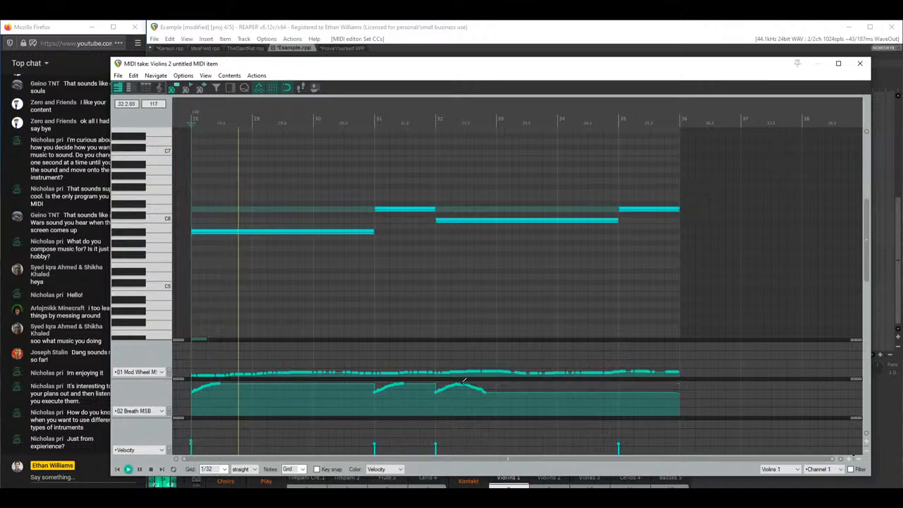
mouse_move(460, 386)
mouse_down()
mouse_move(559, 394)
mouse_move(679, 381)
mouse_move(637, 385)
mouse_move(656, 383)
mouse_up()
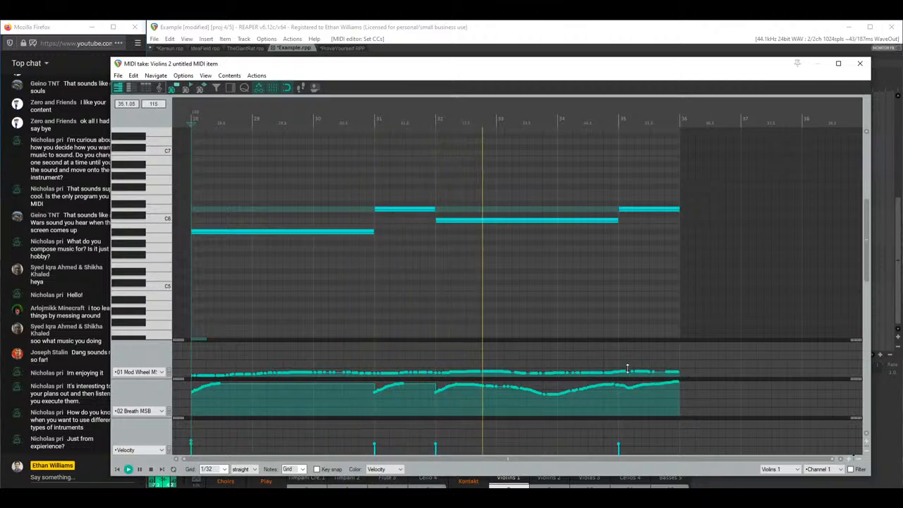
click(868, 65)
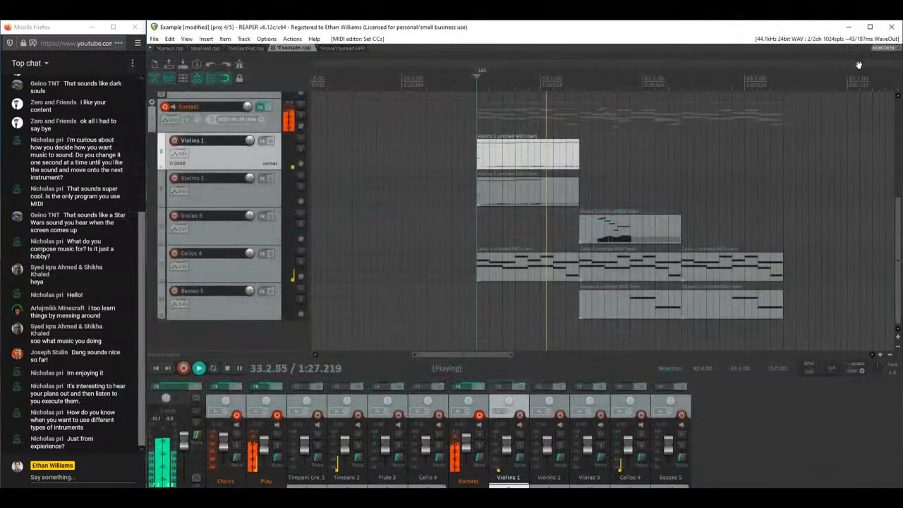
Step: Extend the last note of the Violins 2 item, at bar 32, to the start of bar 35 and close the editor
double_click(541, 204)
click(550, 241)
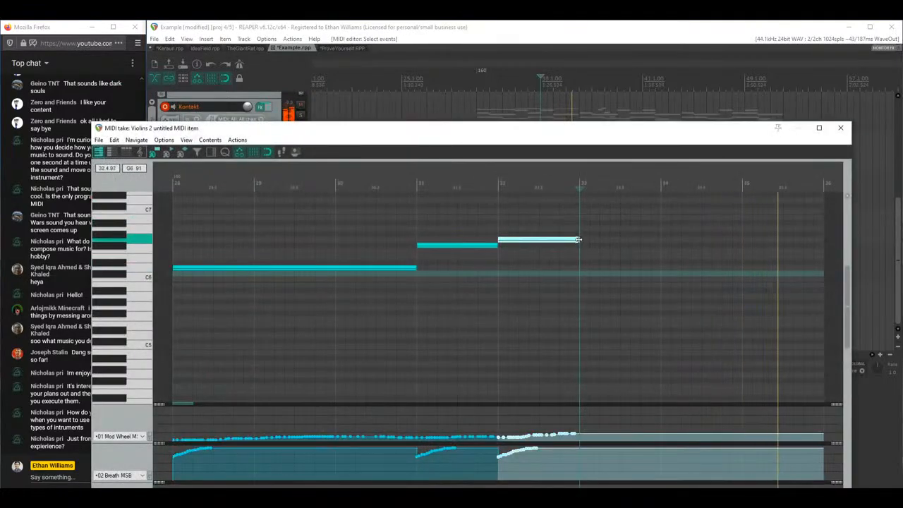
drag(577, 240, 741, 241)
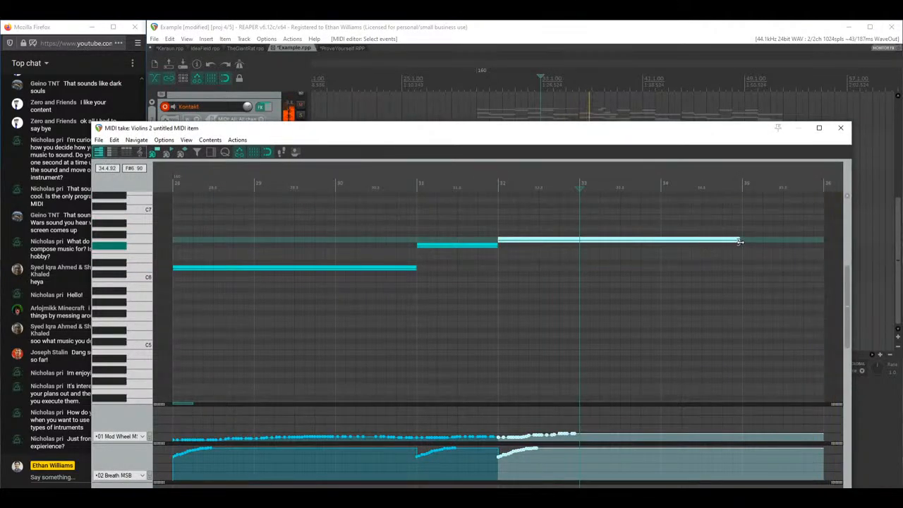
click(840, 128)
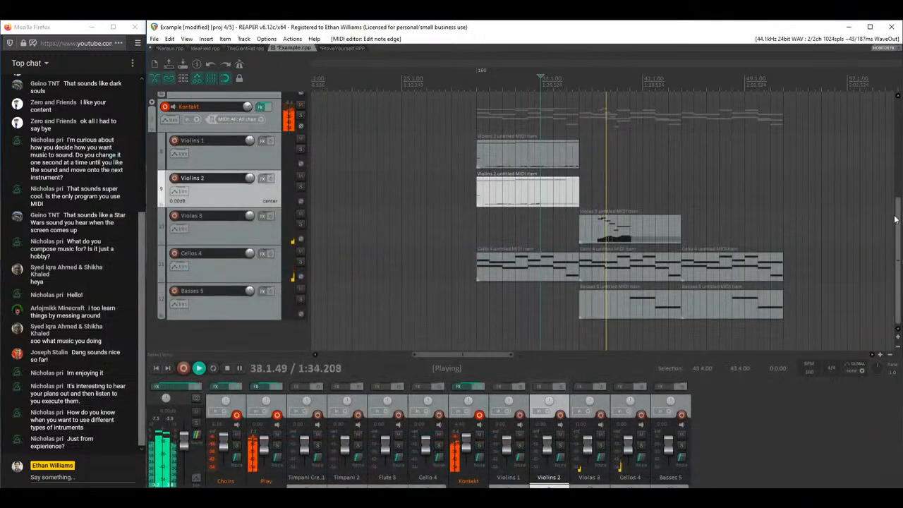
Step: Stop playback and place the edit cursor at the start of bar 36
scroll(898, 225, up, 1)
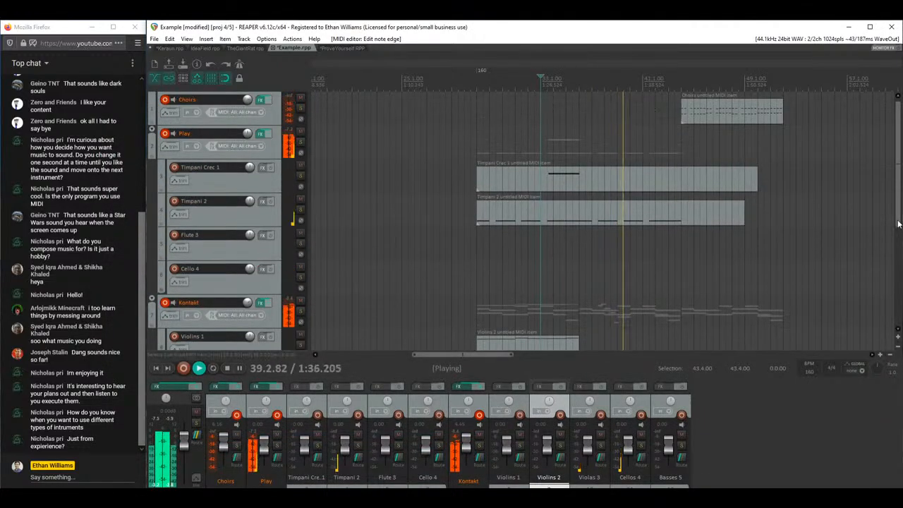
scroll(898, 224, up, 1)
scroll(898, 224, down, 1)
key(space)
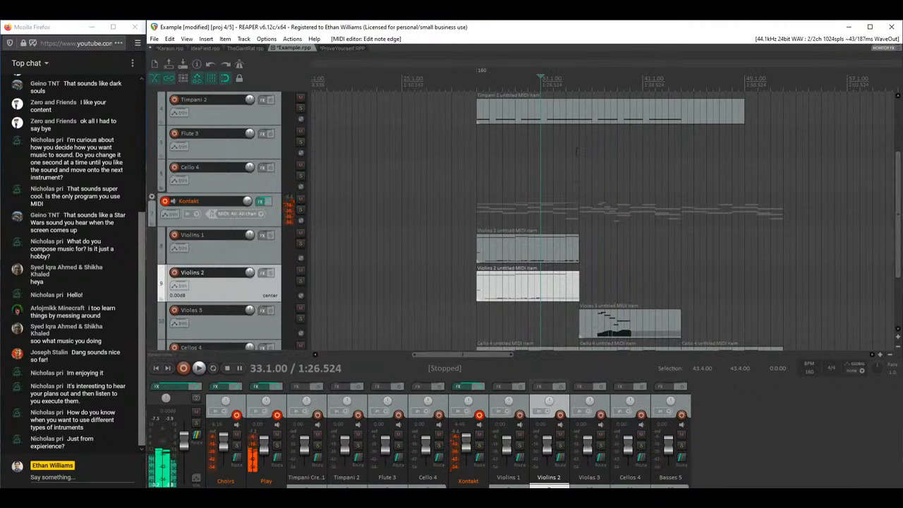
click(580, 163)
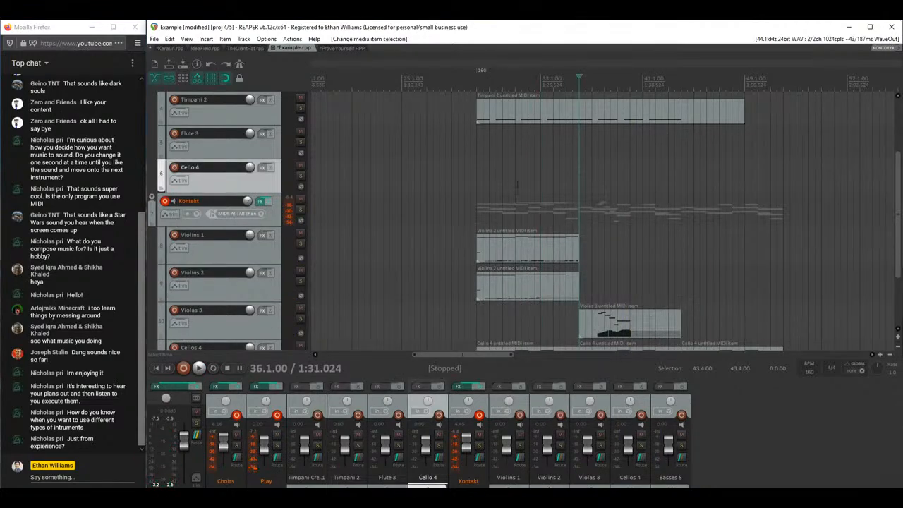
Step: Insert the Kontakt (Native Instruments GmbH) 64-output virtual instrument on a new track
scroll(898, 204, up, 3)
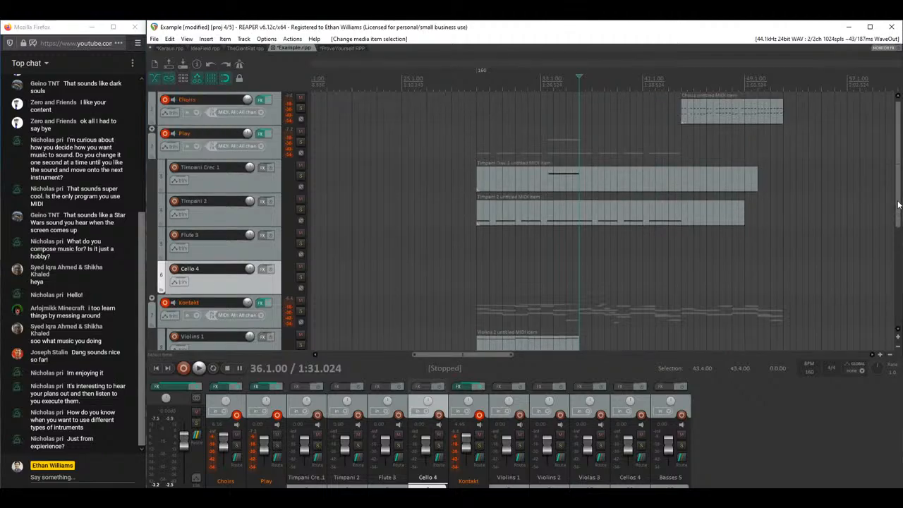
scroll(898, 205, down, 5)
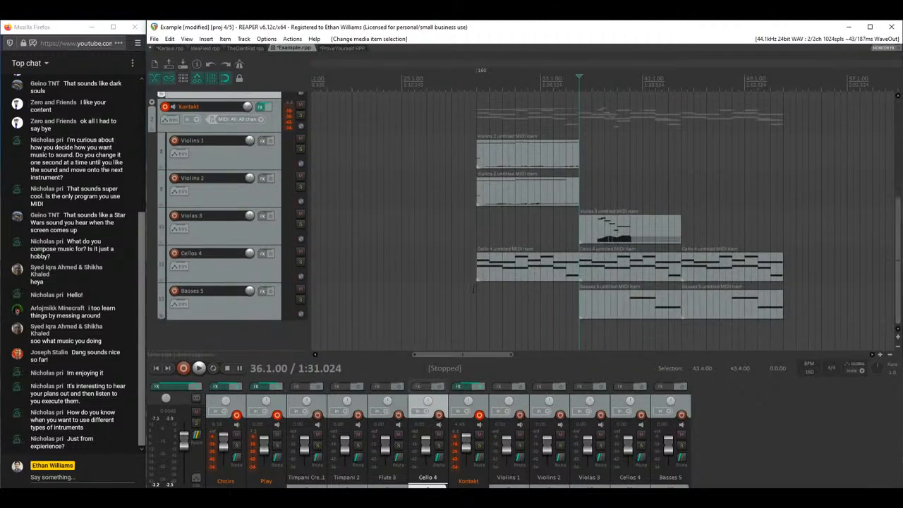
right_click(231, 325)
click(296, 353)
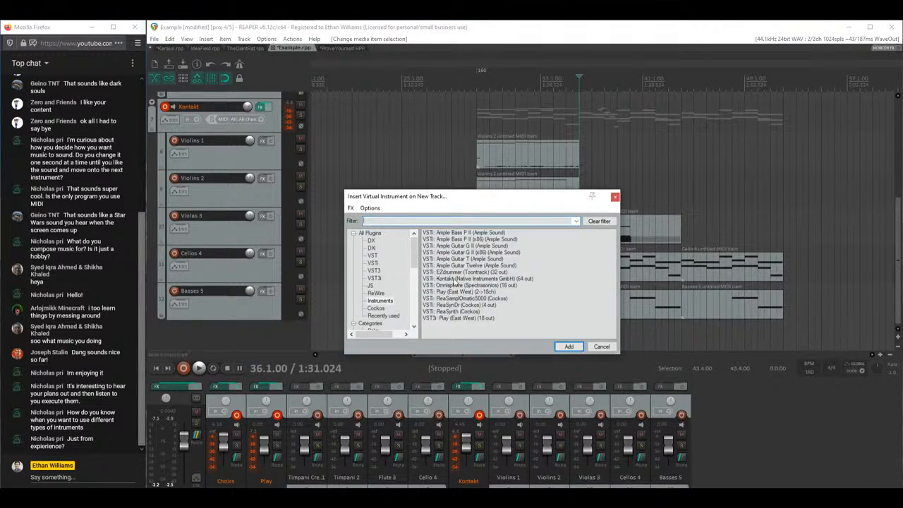
double_click(454, 279)
click(516, 329)
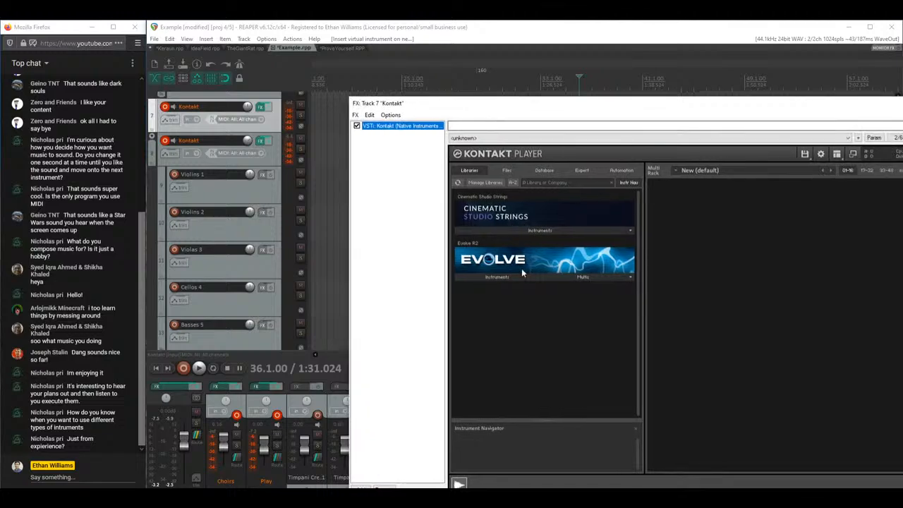
Step: Browse the Evolve R2 percussive kits for a percussion sound, checking Hits, Metals and Cymbals, Toolshed and Warehouse, and Drum Like Kits
click(495, 275)
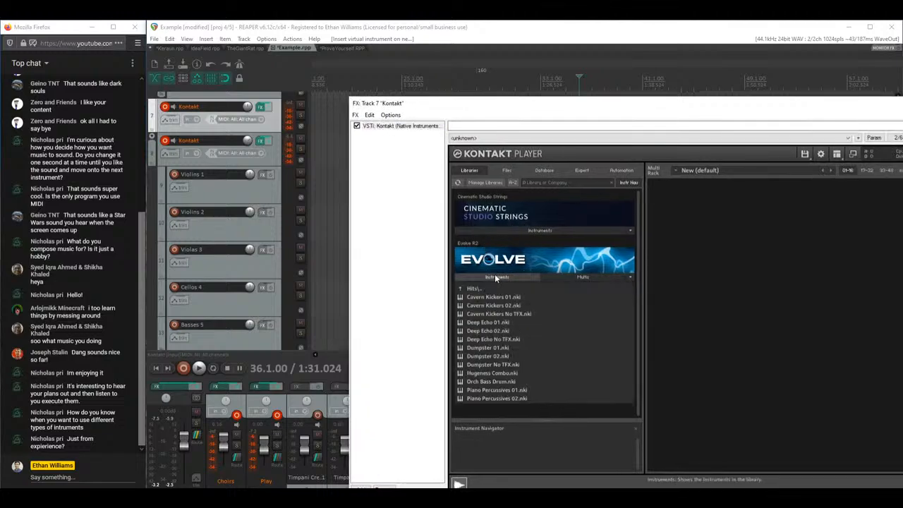
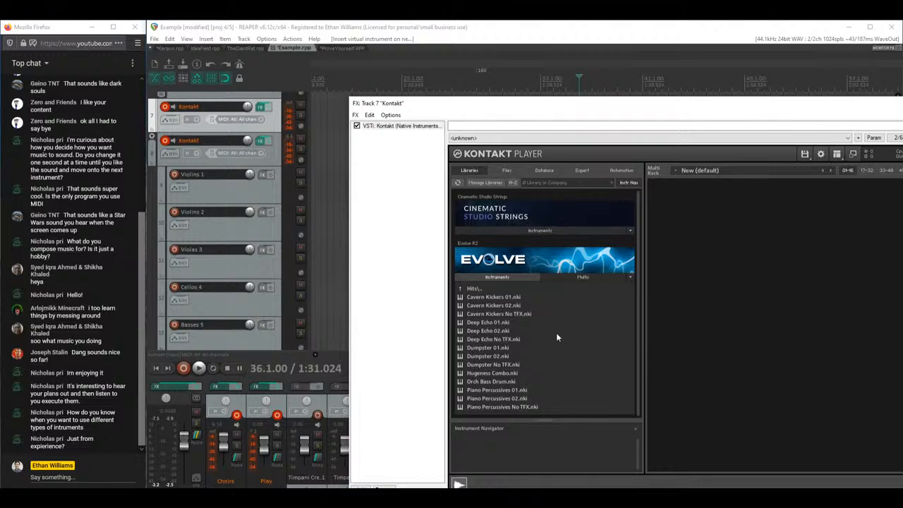
click(525, 331)
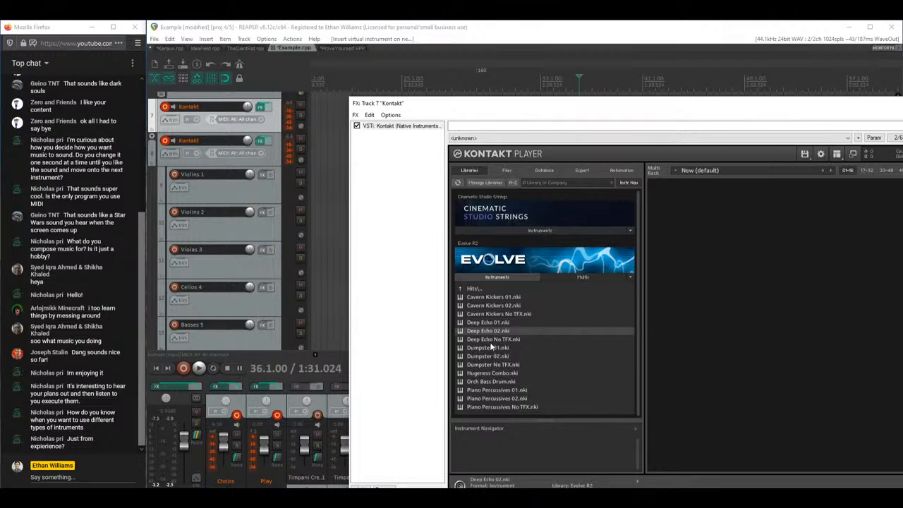
click(474, 291)
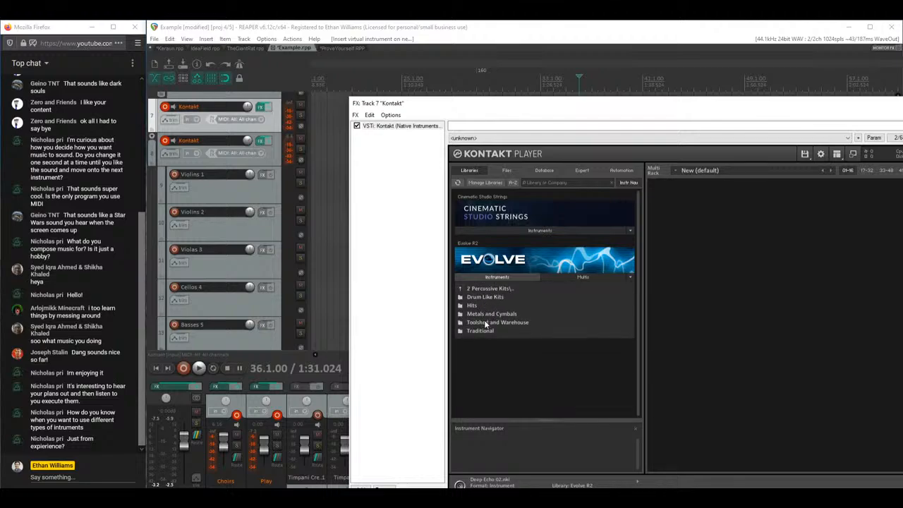
click(489, 296)
click(470, 291)
click(478, 304)
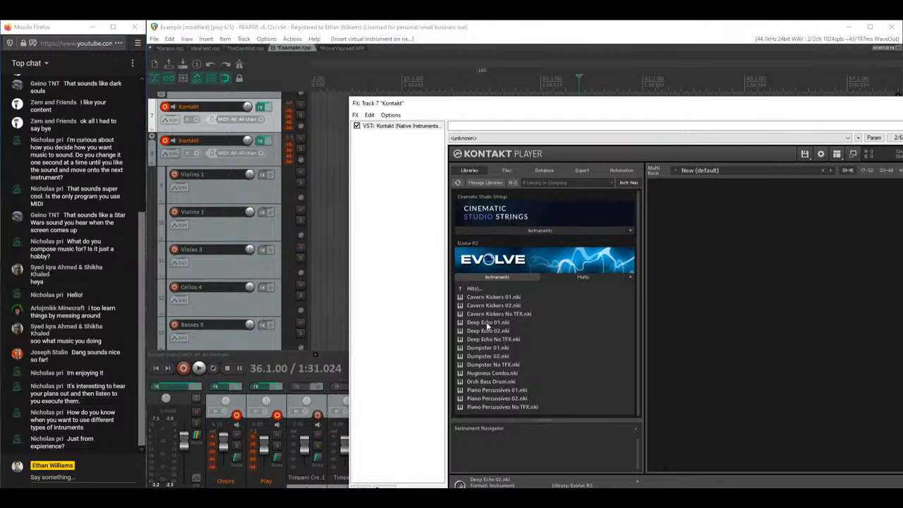
click(474, 289)
double_click(475, 291)
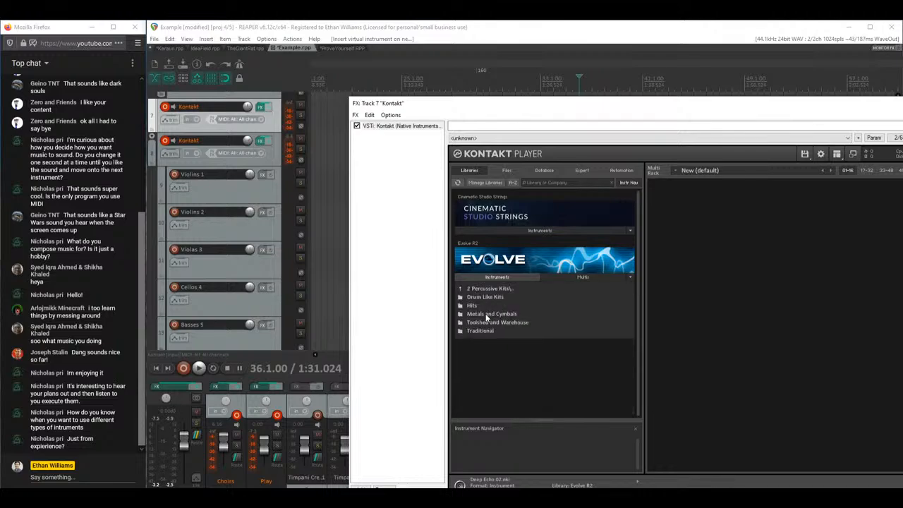
double_click(483, 312)
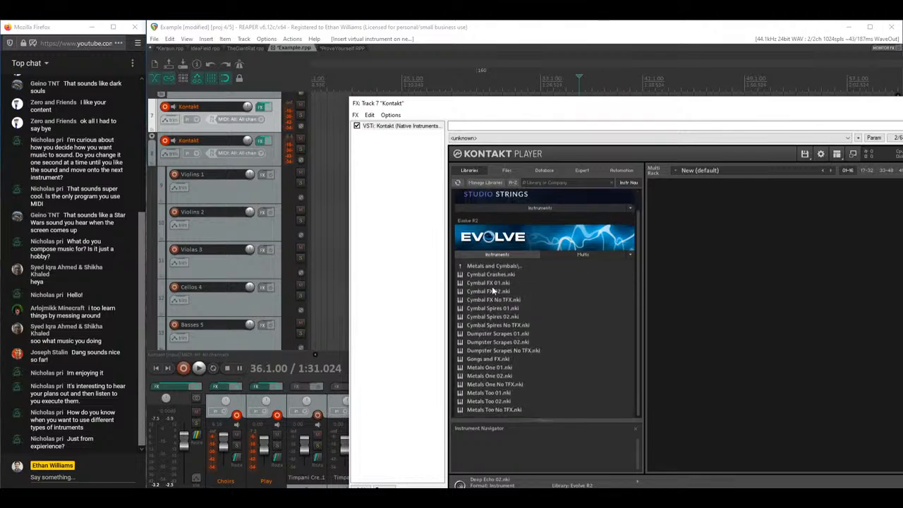
click(481, 361)
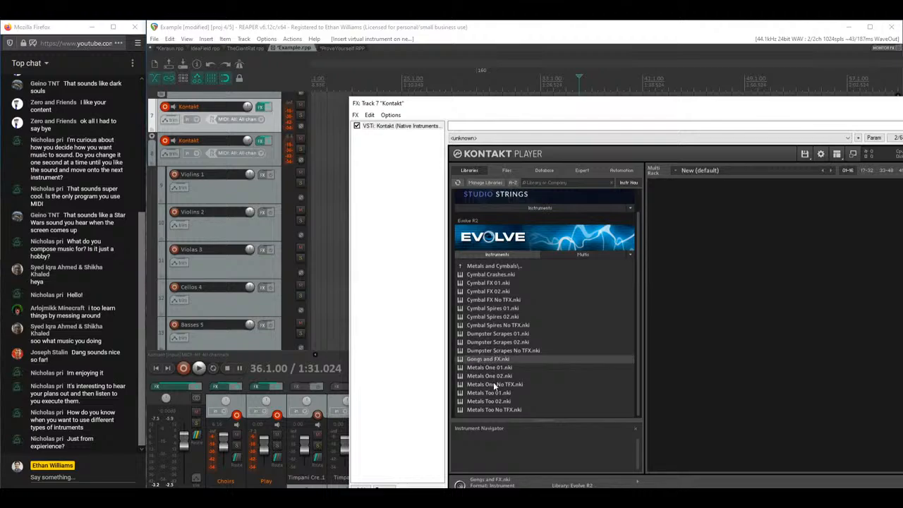
click(492, 368)
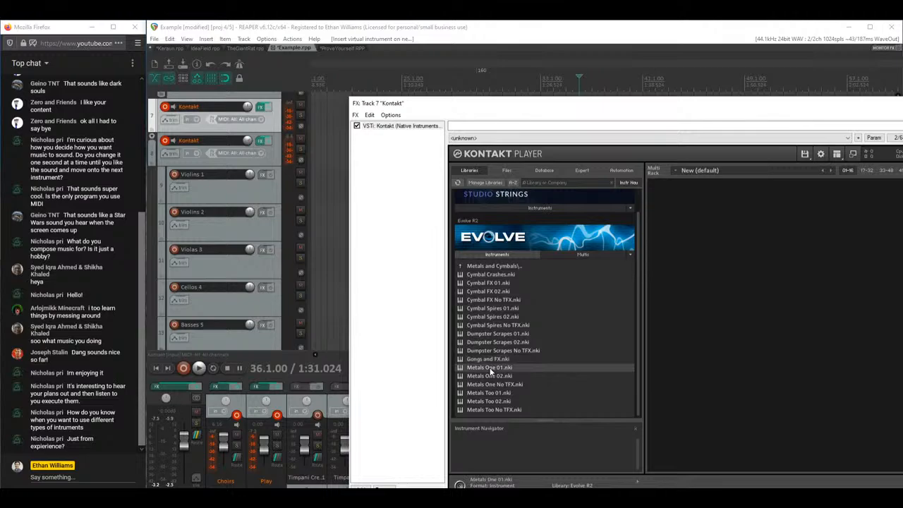
double_click(484, 267)
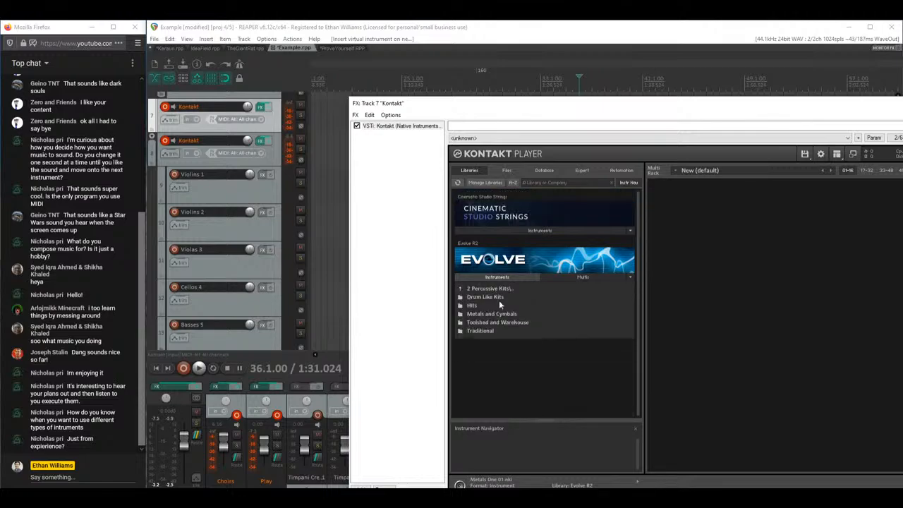
double_click(491, 323)
scroll(496, 316, down, 3)
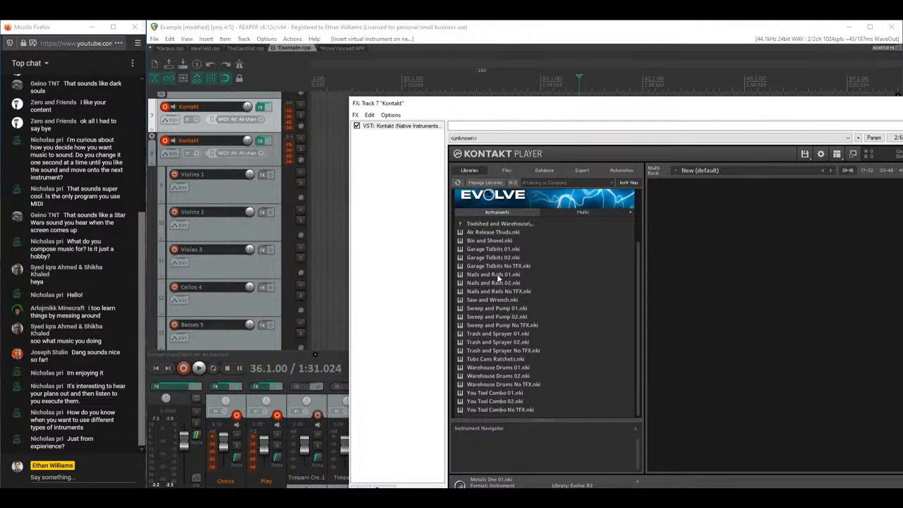
double_click(480, 225)
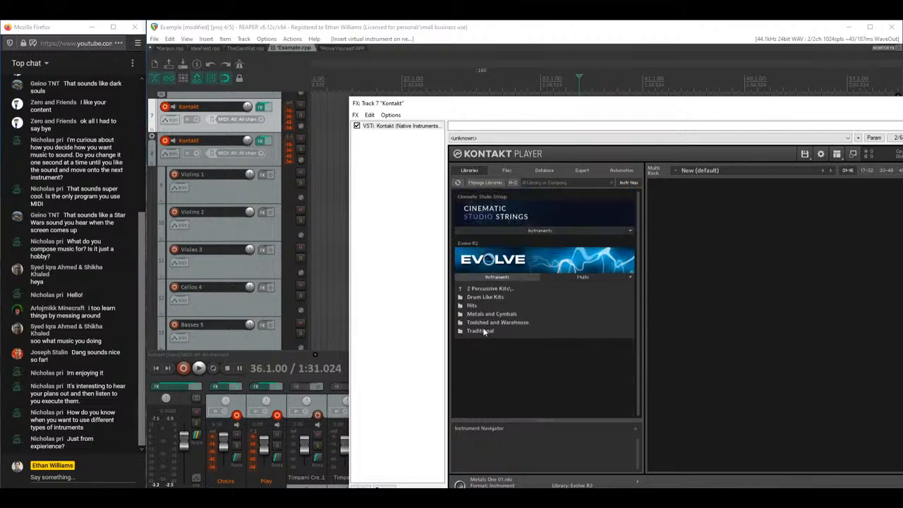
double_click(476, 297)
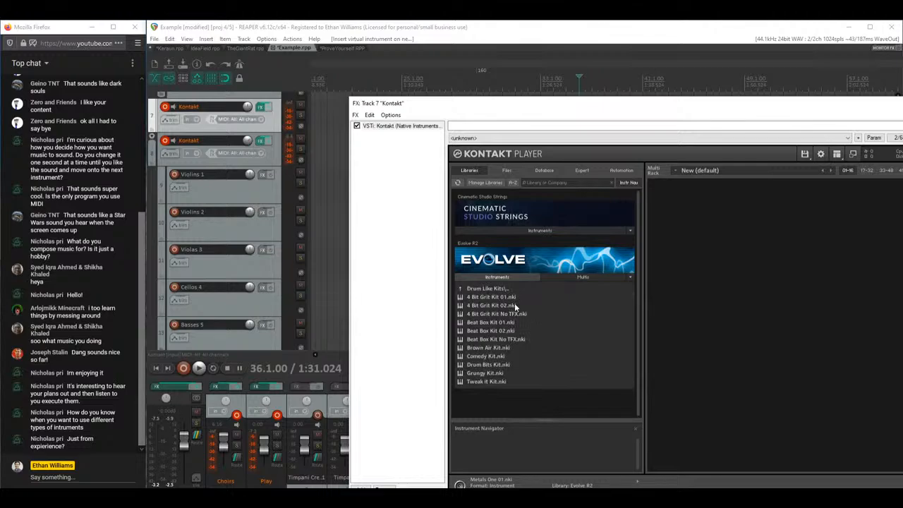
Step: Close the FX chain window of track 7 and delete the newly added empty Kontakt track
drag(554, 104, 357, 165)
click(755, 166)
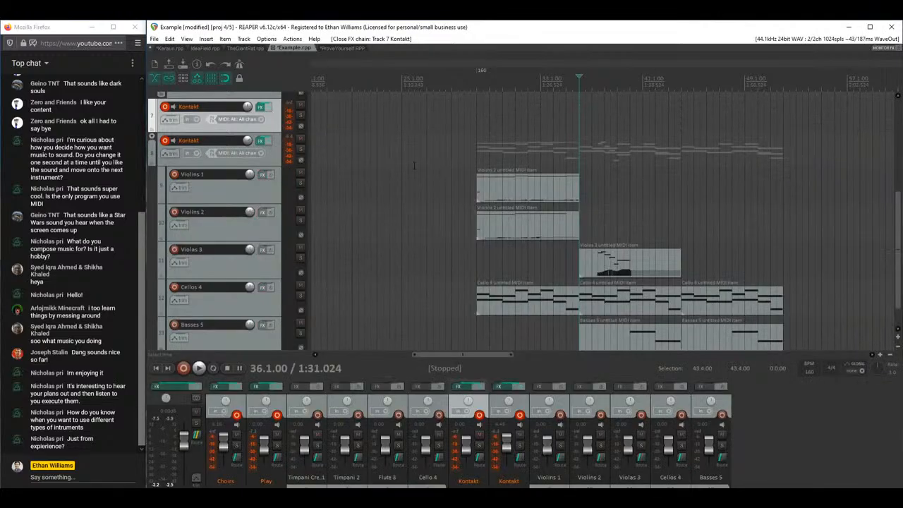
key(Delete)
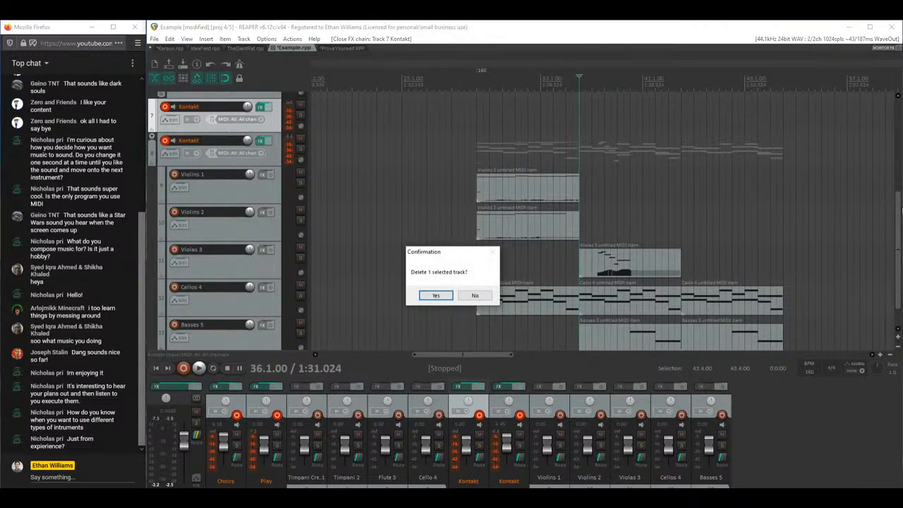
click(431, 295)
Step: Add Taiko Drums from the EW Symphonic Orchestra Gold Complete percussion drums to the Play instrument on track 2
scroll(899, 210, up, 3)
scroll(900, 209, up, 2)
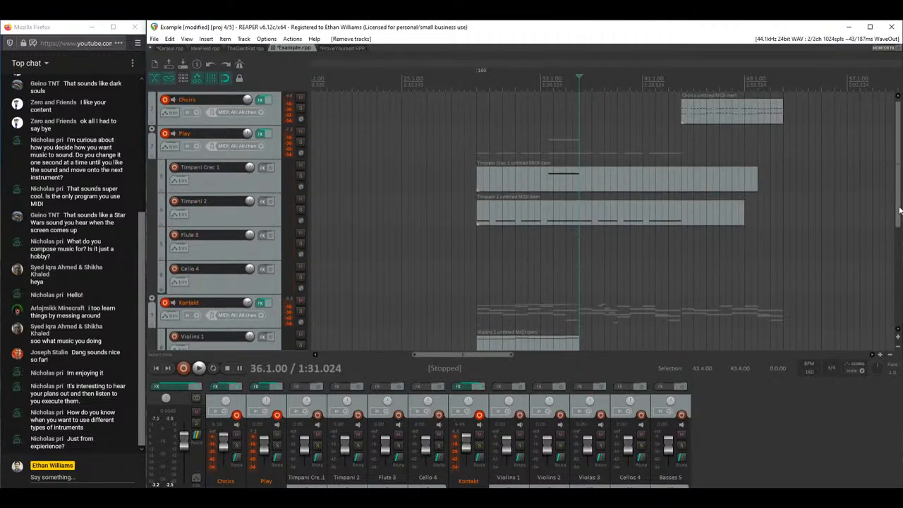
click(259, 134)
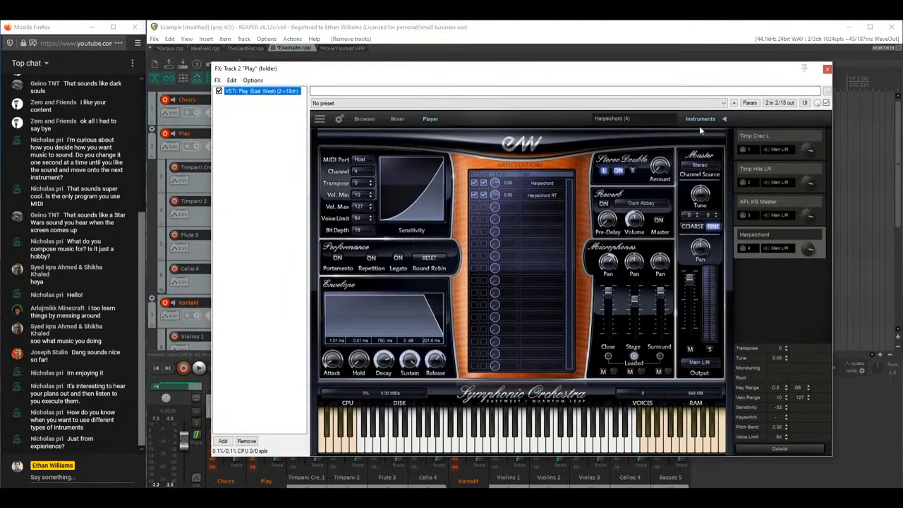
click(364, 119)
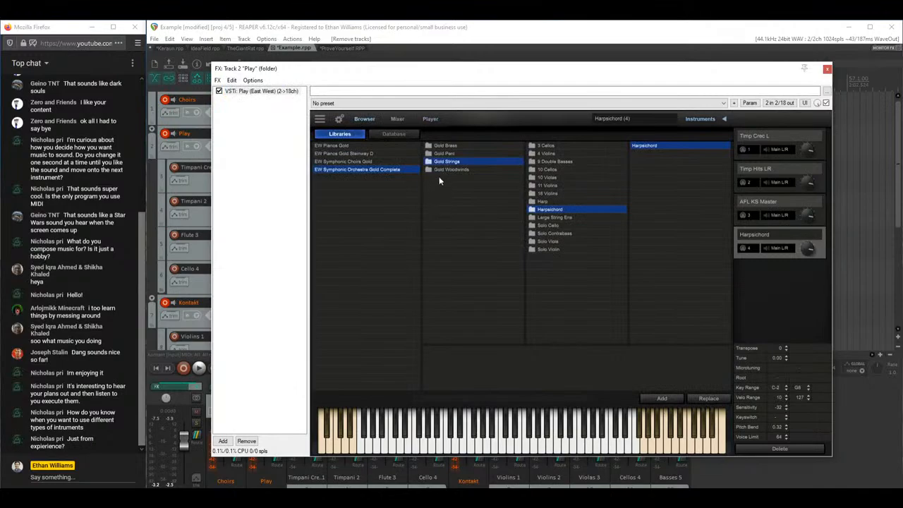
click(444, 153)
click(545, 154)
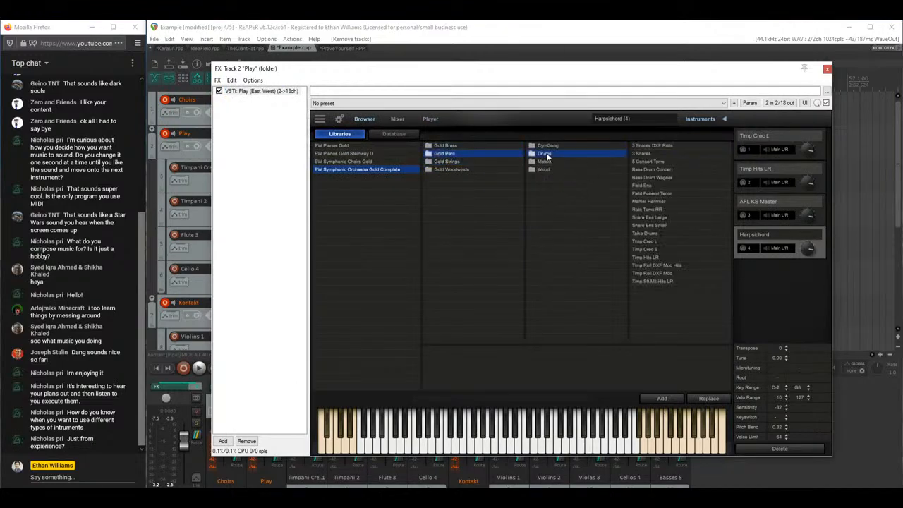
click(645, 236)
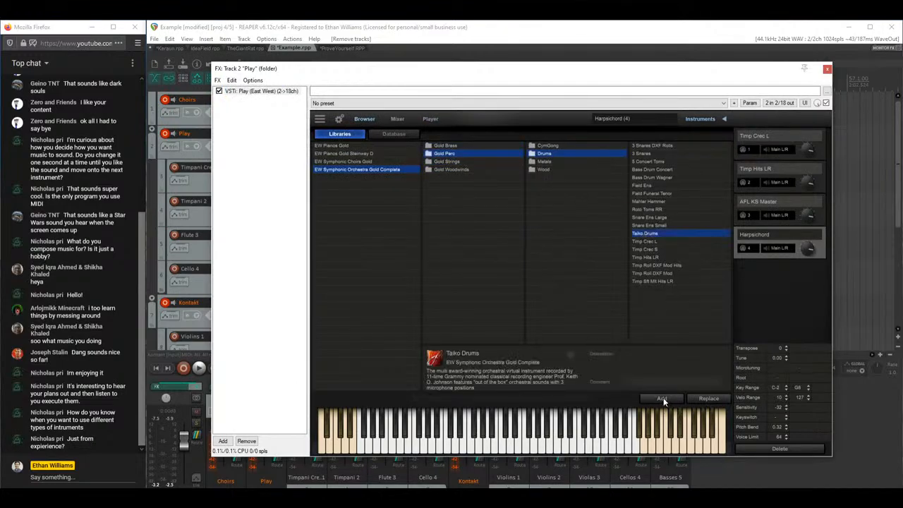
click(662, 398)
Step: Delete the Harpsichord from the Play instrument, set Taiko Drums to MIDI channel 4, and close the FX window
click(763, 254)
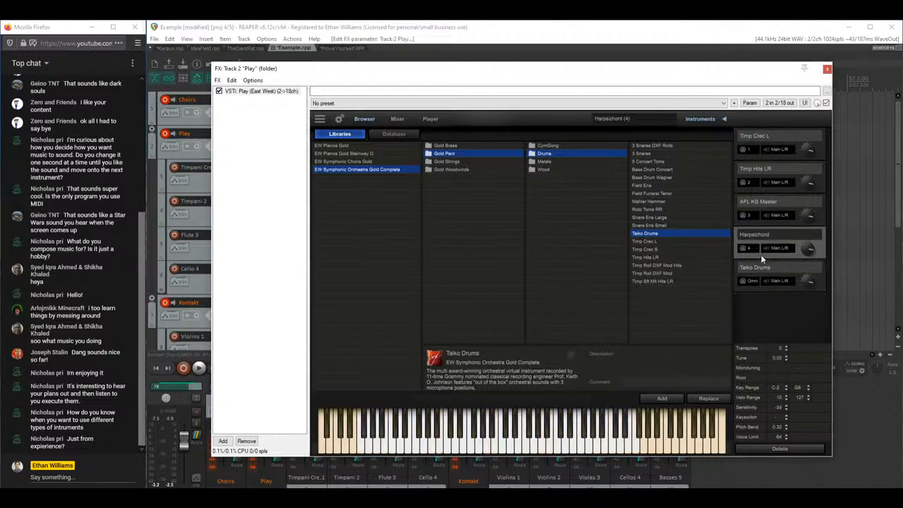
click(780, 449)
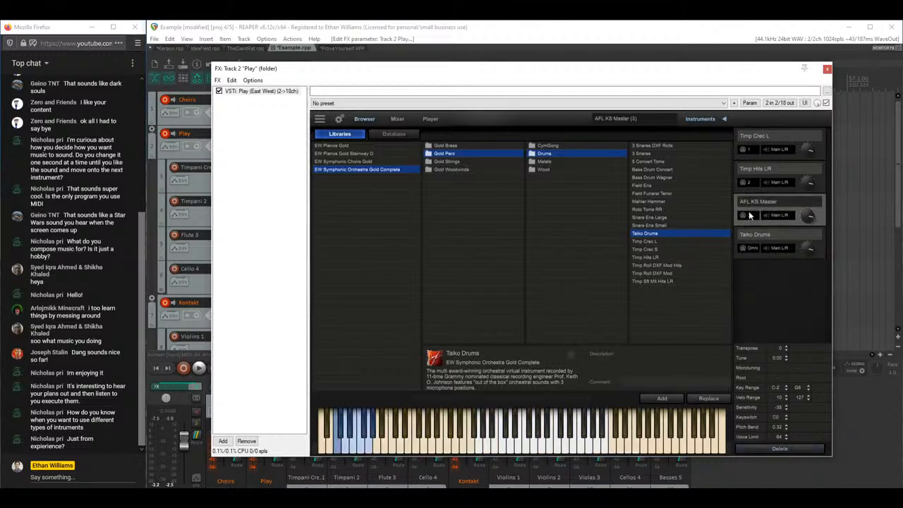
click(751, 248)
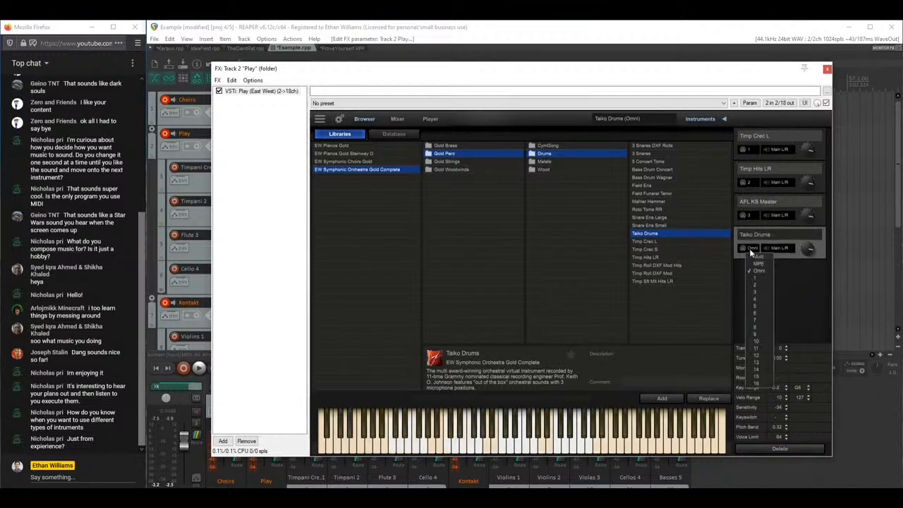
click(755, 302)
click(826, 68)
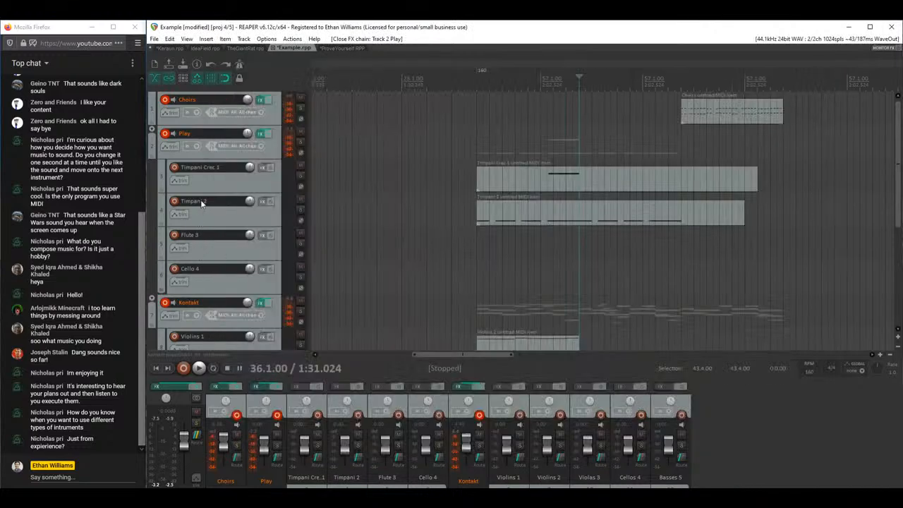
Step: Rename the Cello 4 track under the Play folder as Taiko 4
click(208, 283)
double_click(200, 266)
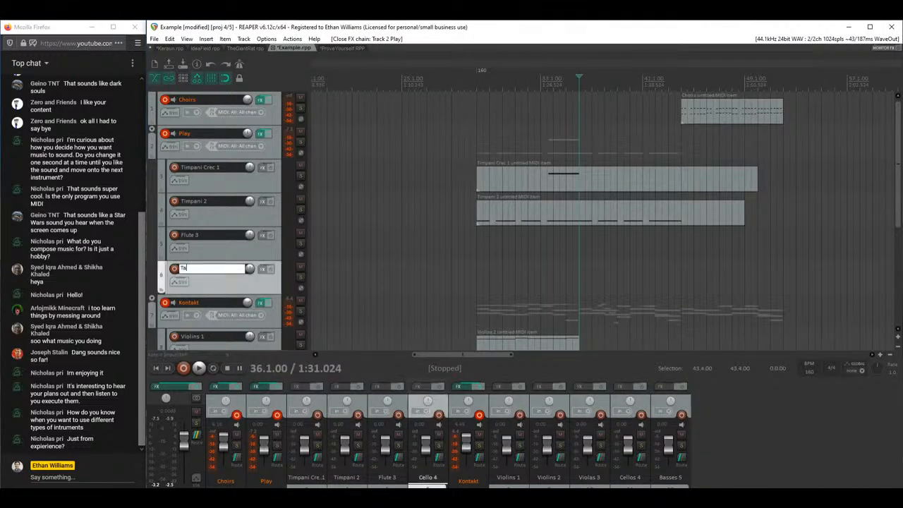
text(Taiko 4)
key(Return)
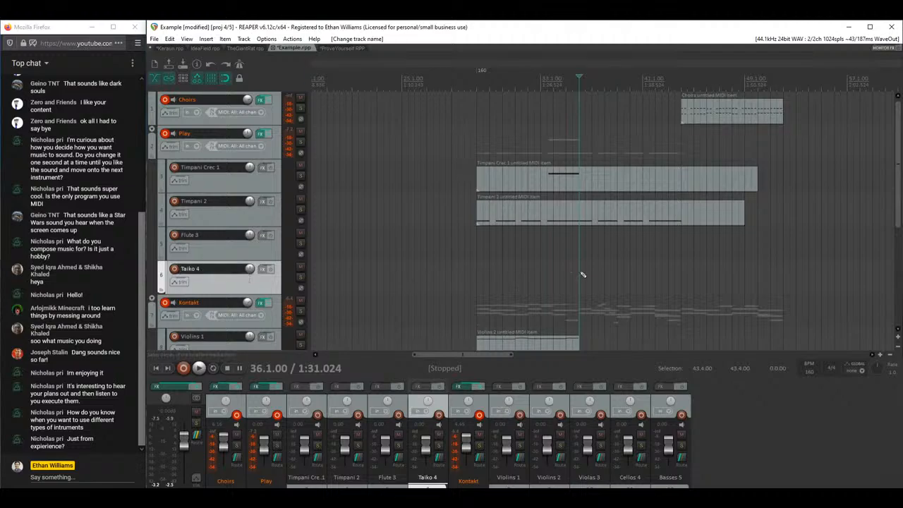
Step: Draw a MIDI item on the Taiko 4 track from bar 36 to bar 50 and open it for editing on channel 4
drag(579, 276, 758, 277)
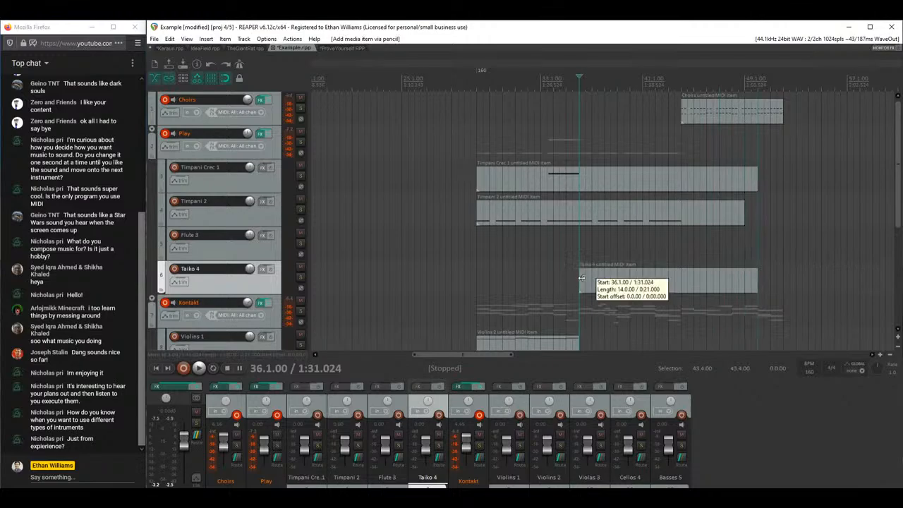
double_click(582, 277)
drag(453, 134, 472, 86)
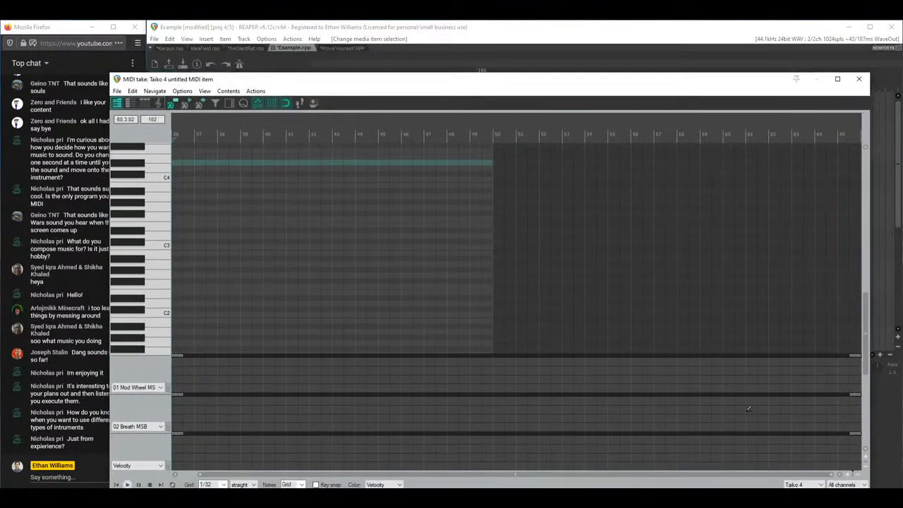
click(843, 485)
click(849, 398)
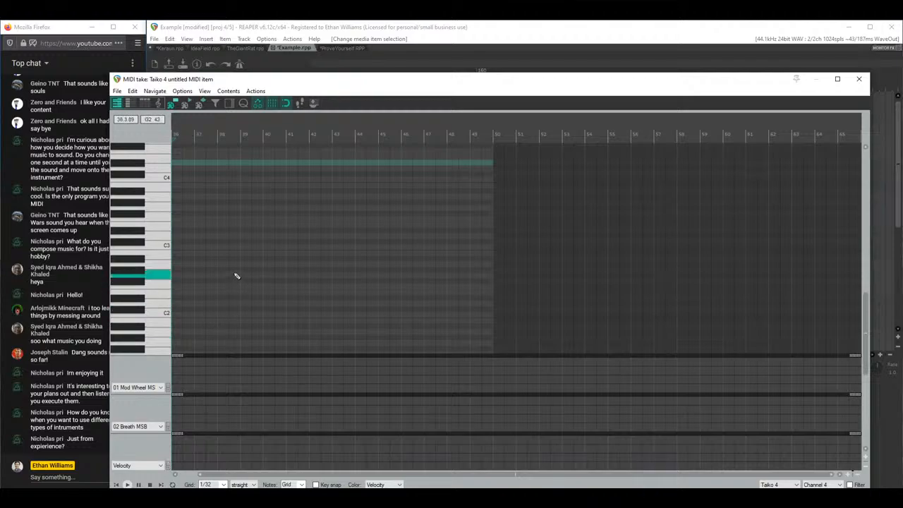
Step: Draw a bar 36 taiko pattern of two one-beat C3 notes with half-beat E3 and F3 pairs above, auditioning it during playback
scroll(228, 474, left, 1)
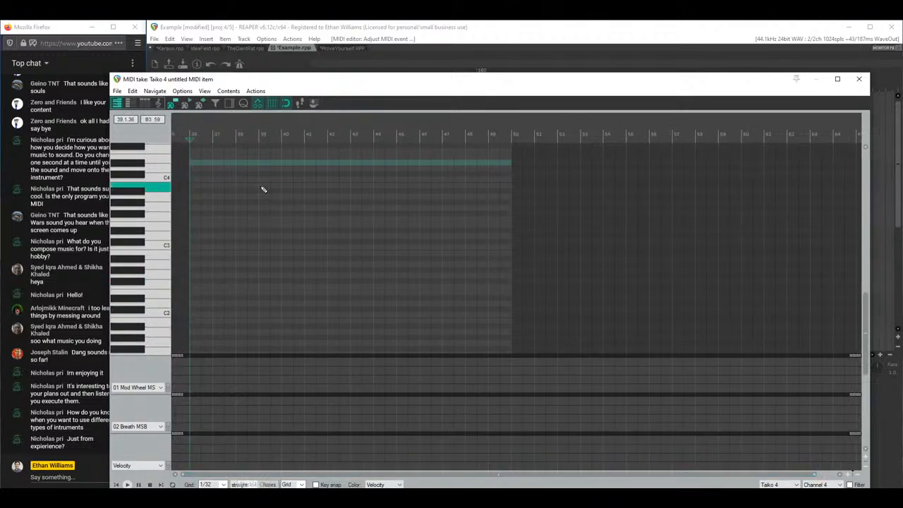
scroll(249, 224, up, 5)
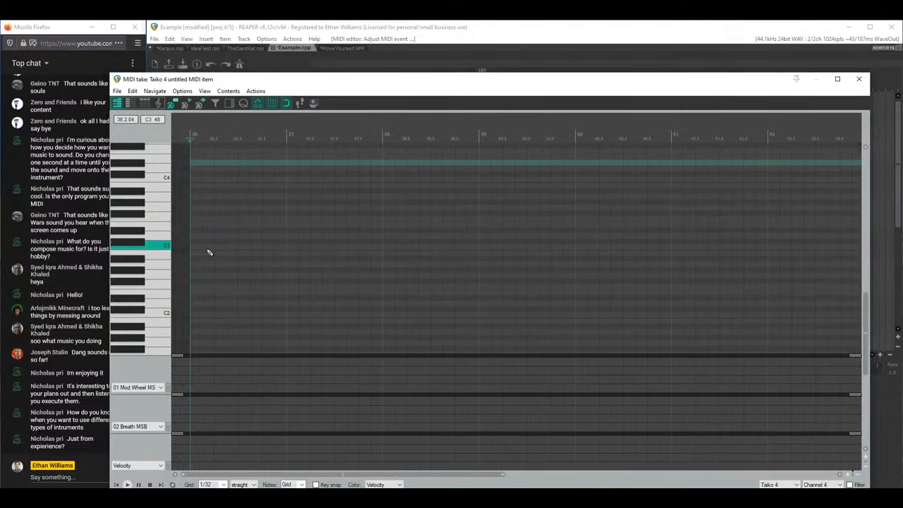
mouse_move(194, 249)
mouse_down()
mouse_move(238, 268)
mouse_move(243, 222)
mouse_move(278, 249)
mouse_up()
scroll(219, 249, up, 2)
key(space)
drag(205, 213, 338, 234)
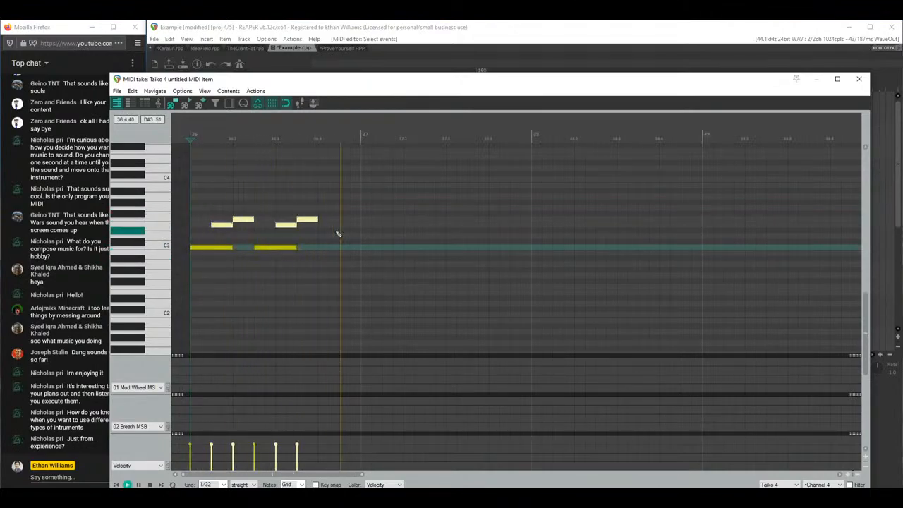
Step: Lower the velocities of the E3 and F3 taiko notes in bar 36 to between about 40 and 65 and audition them
scroll(252, 454, up, 2)
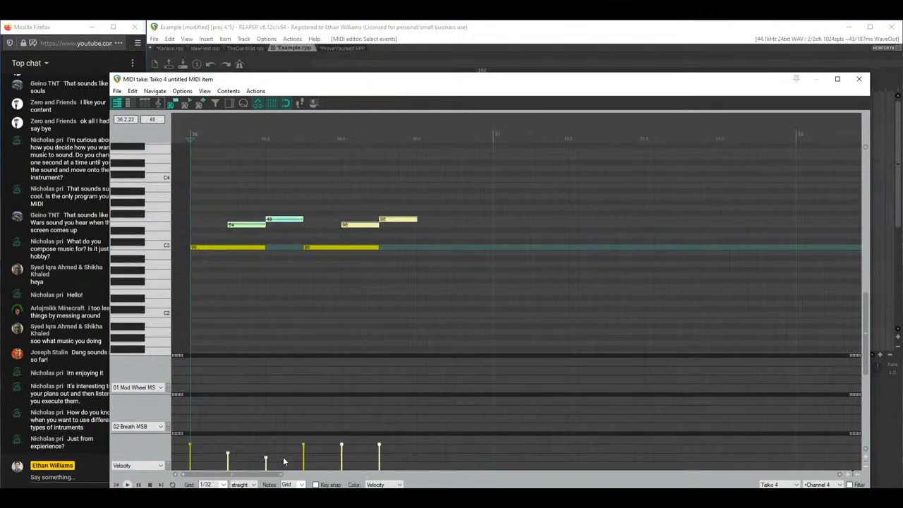
key(space)
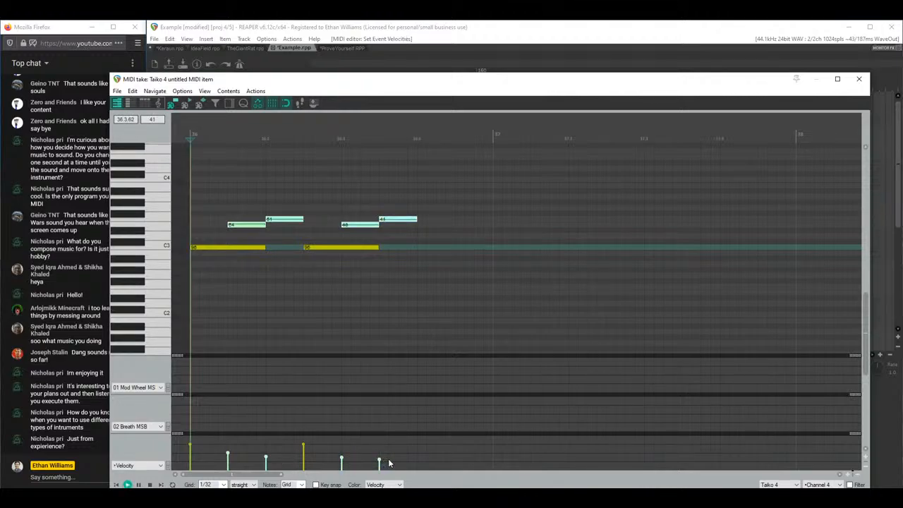
key(space)
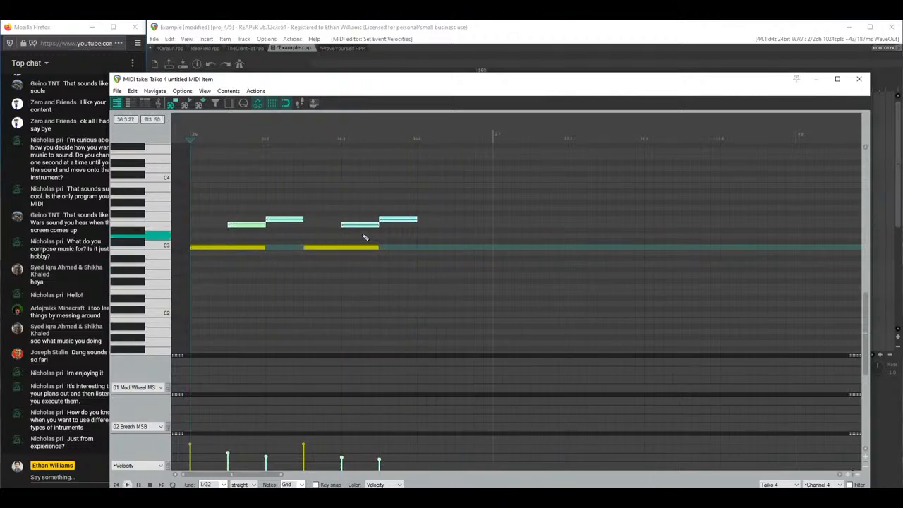
Step: Repeat the C3 and E3–F3 taiko pattern to fill bar 36, copy the full bar into bar 37, and audition it
click(240, 255)
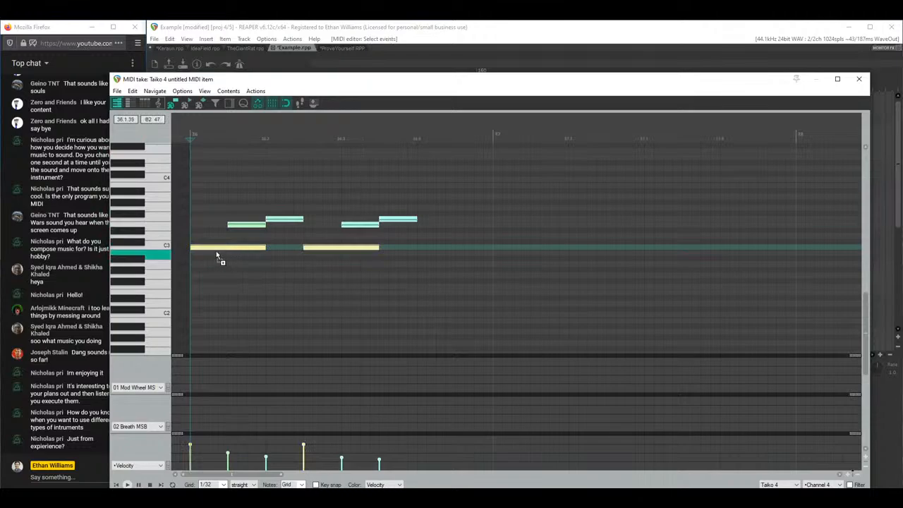
key(ctrl+a)
drag(216, 252, 444, 258)
drag(507, 204, 723, 271)
key(Delete)
drag(589, 270, 248, 169)
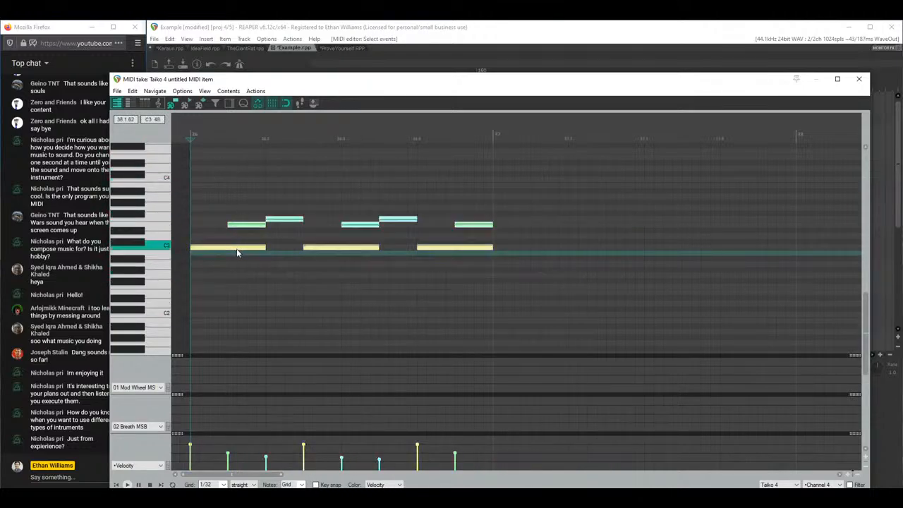
drag(228, 254, 534, 254)
key(space)
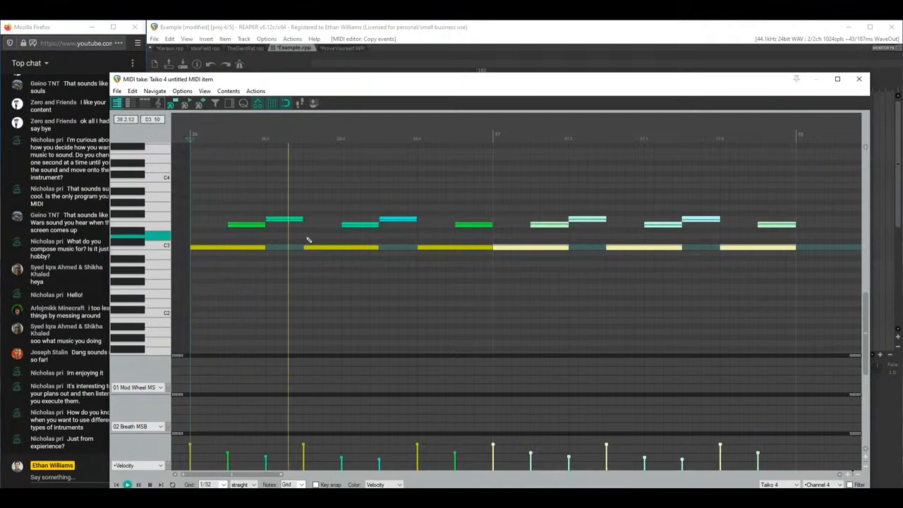
Step: Raise the velocity of the E3 note on beat 3 of bar 37 to about 88 and delete the F3 note following it
click(663, 225)
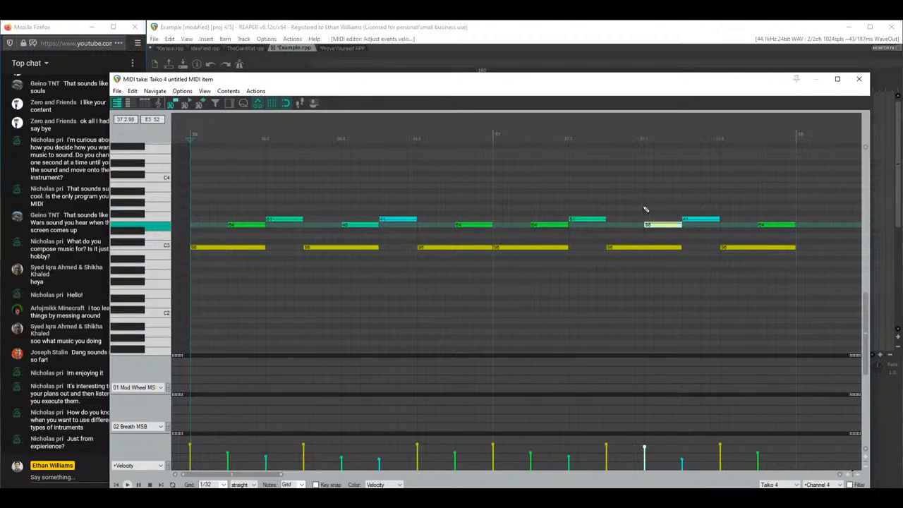
key(space)
double_click(700, 219)
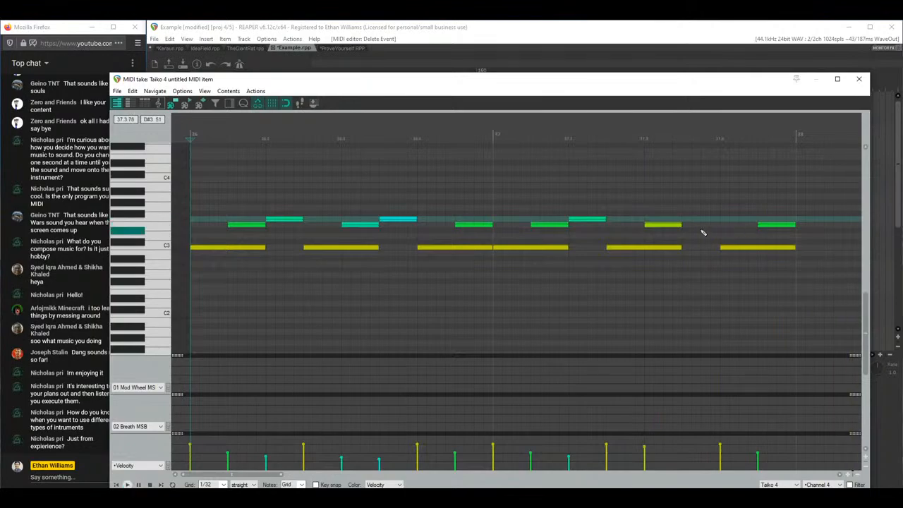
Step: Draw a short off-beat D4 note at the start of bar 36 and copy it at half-beat intervals into a run of ten notes
drag(400, 195, 433, 235)
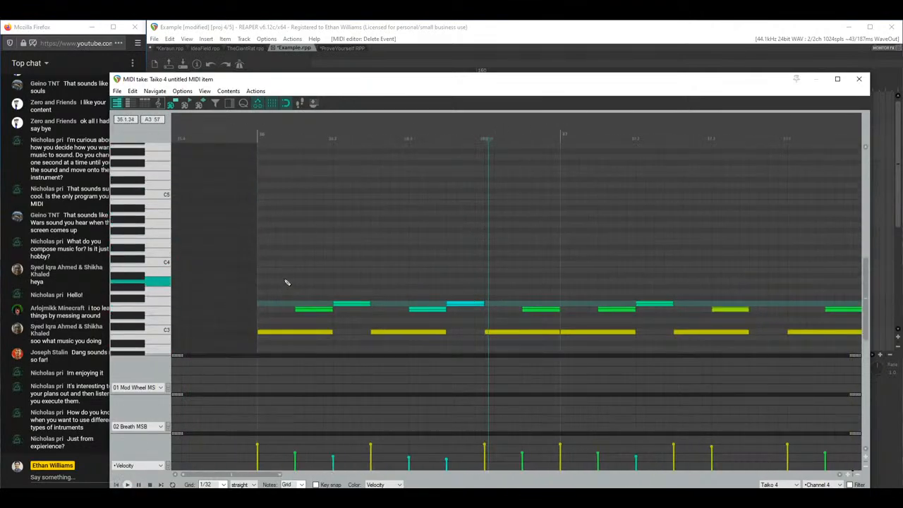
mouse_move(279, 253)
mouse_down()
mouse_move(296, 242)
mouse_move(287, 255)
mouse_up()
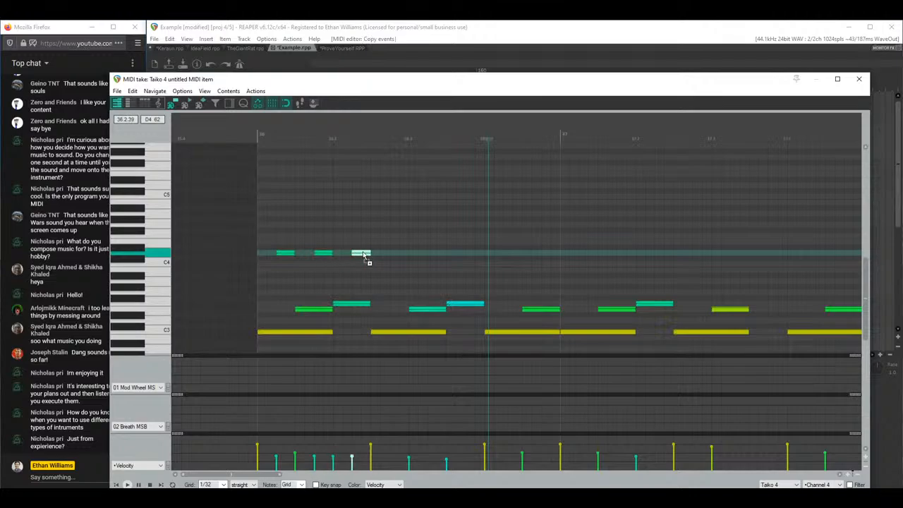
drag(301, 246, 428, 262)
drag(298, 242, 402, 258)
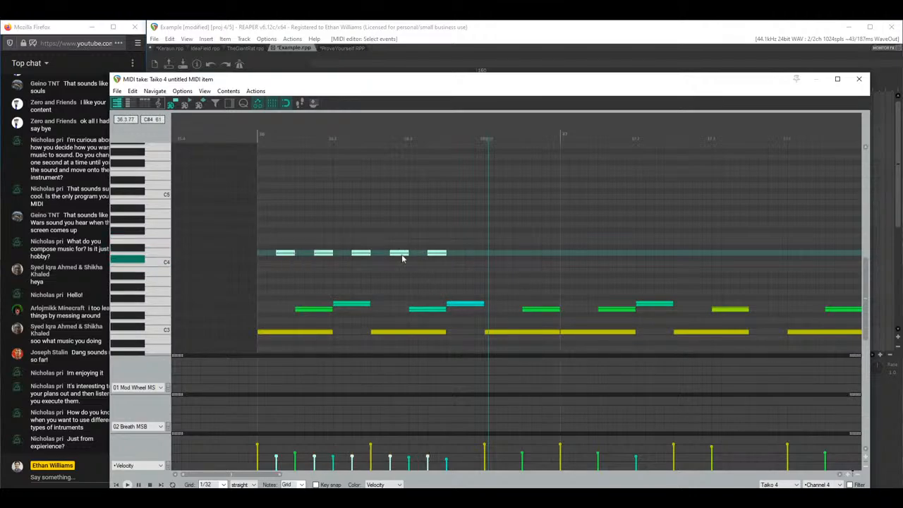
drag(285, 255, 474, 255)
Step: Raise the velocities of the short D4 notes, the first five more than the 67 of the second five, and audition them
click(117, 484)
click(127, 485)
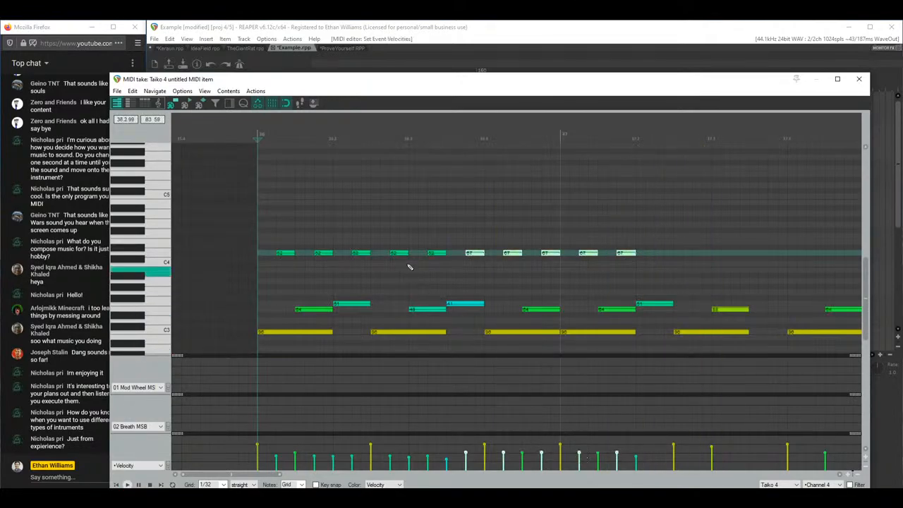
drag(443, 231, 260, 296)
drag(276, 463, 283, 454)
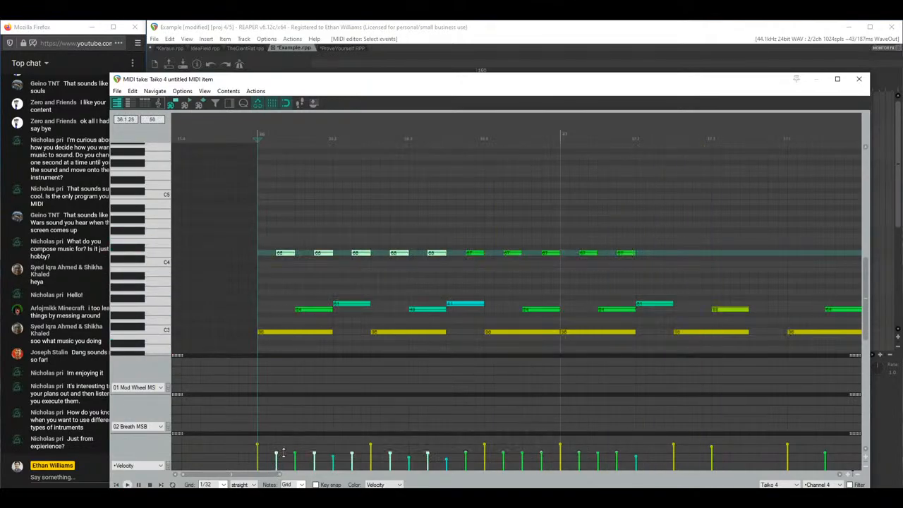
key(space)
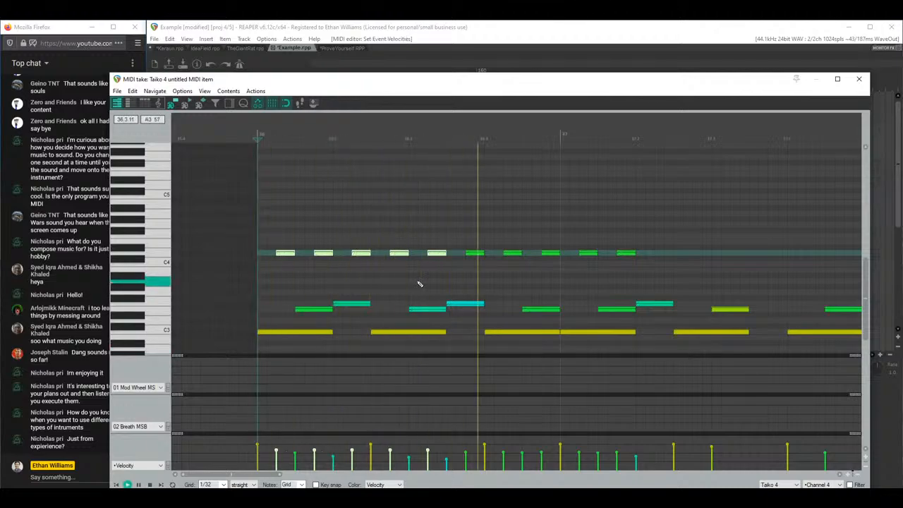
Step: Copy the run of ten short D4 notes directly after itself so that it extends into bar 38
scroll(423, 268, down, 3)
key(space)
drag(367, 233, 365, 258)
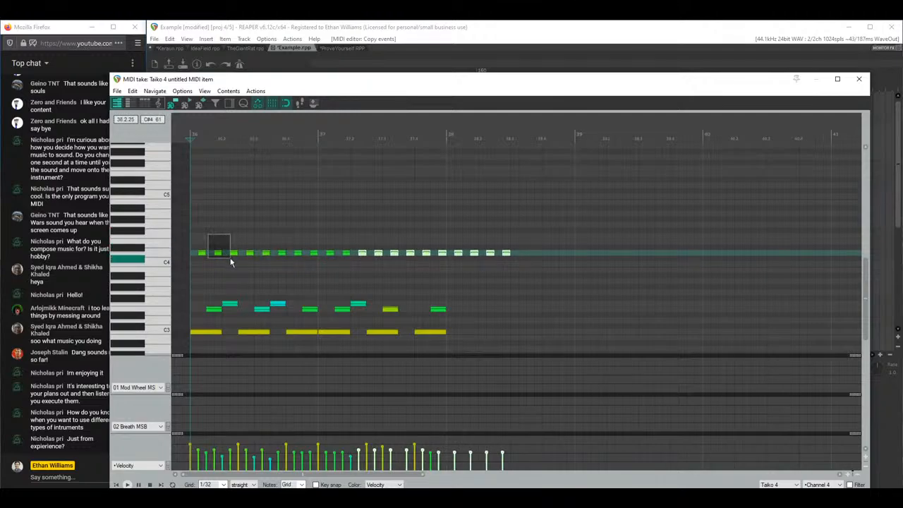
Step: Move every second short D4 note up to E4 across the whole run, auditioning the alternating pattern
drag(226, 264, 218, 242)
key(space)
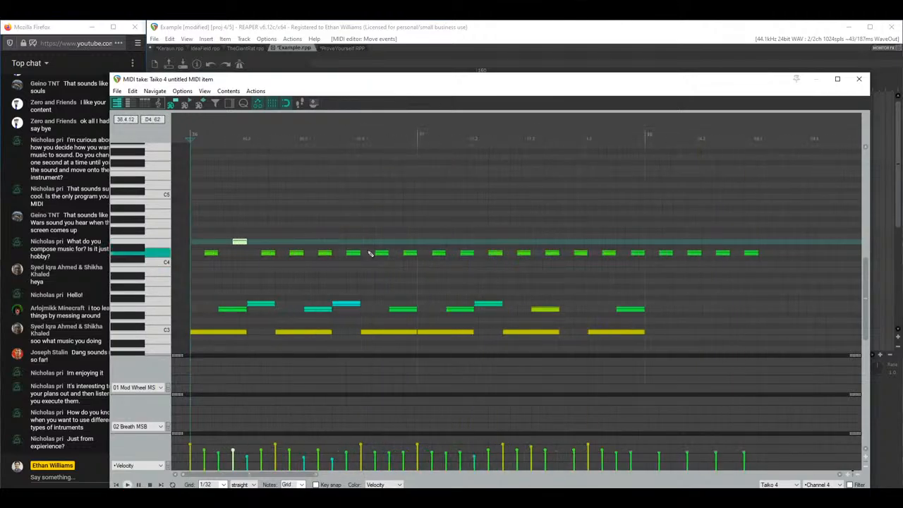
scroll(356, 258, up, 2)
click(324, 252)
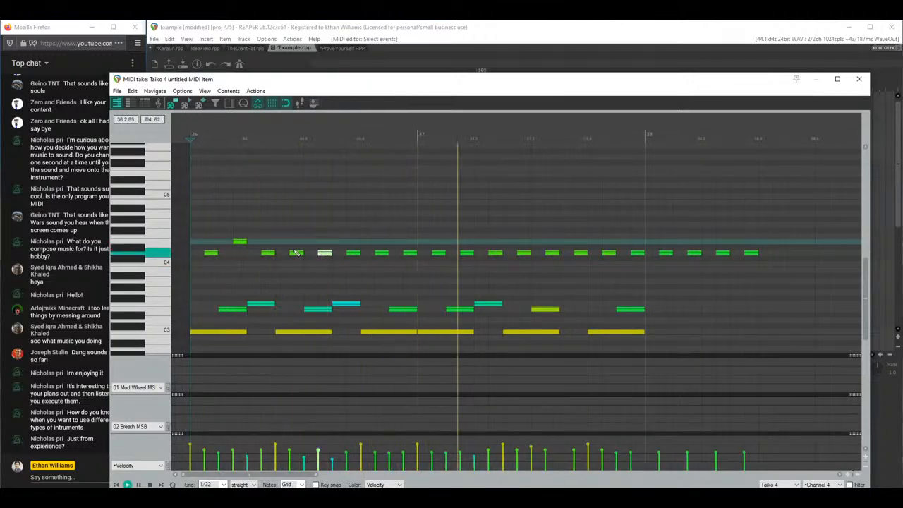
click(296, 254)
ctrl+click(353, 252)
ctrl+click(408, 252)
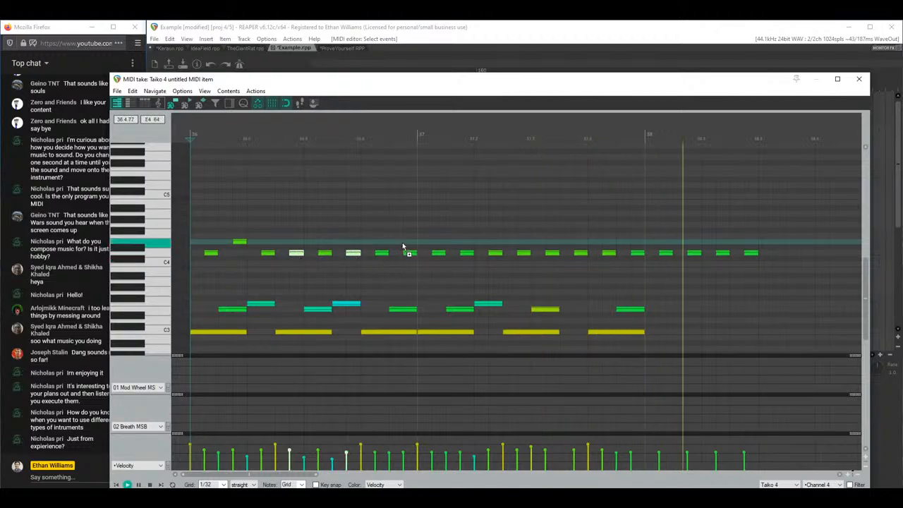
ctrl+click(467, 253)
ctrl+click(522, 253)
ctrl+click(580, 252)
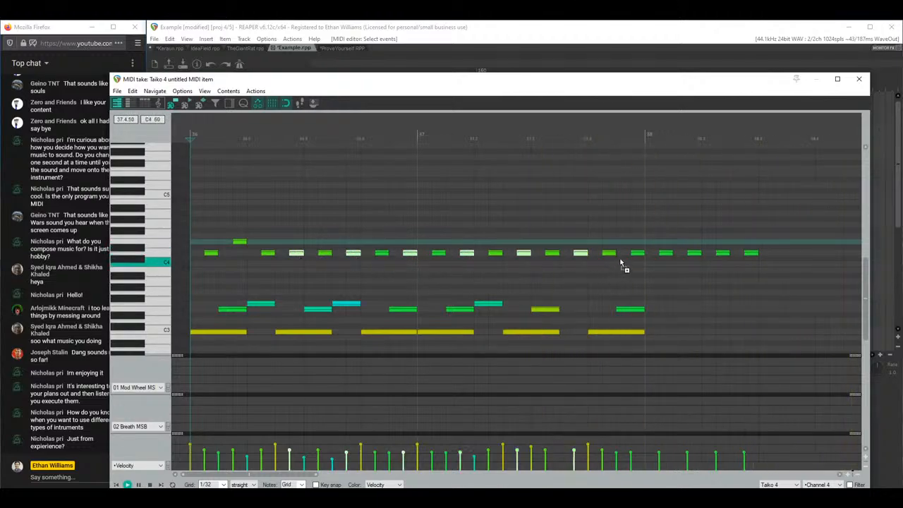
ctrl+click(637, 253)
ctrl+click(694, 252)
ctrl+click(751, 253)
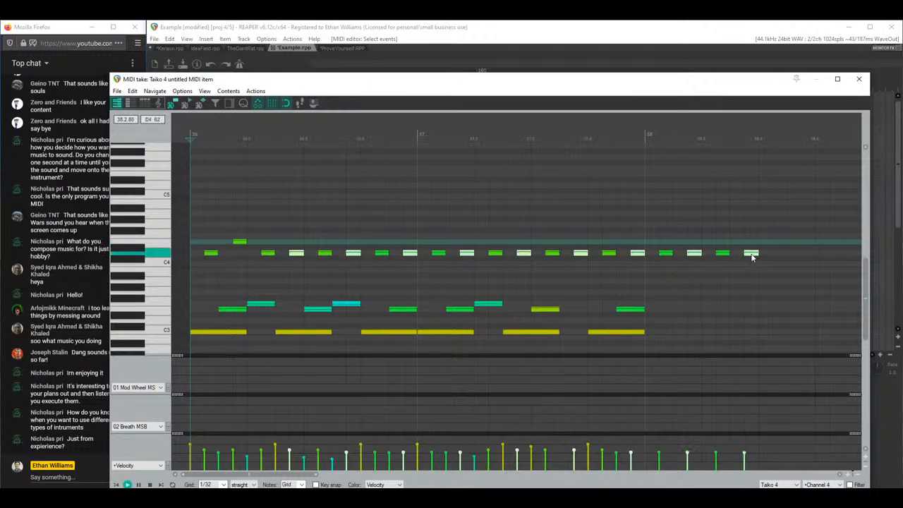
drag(750, 253, 751, 246)
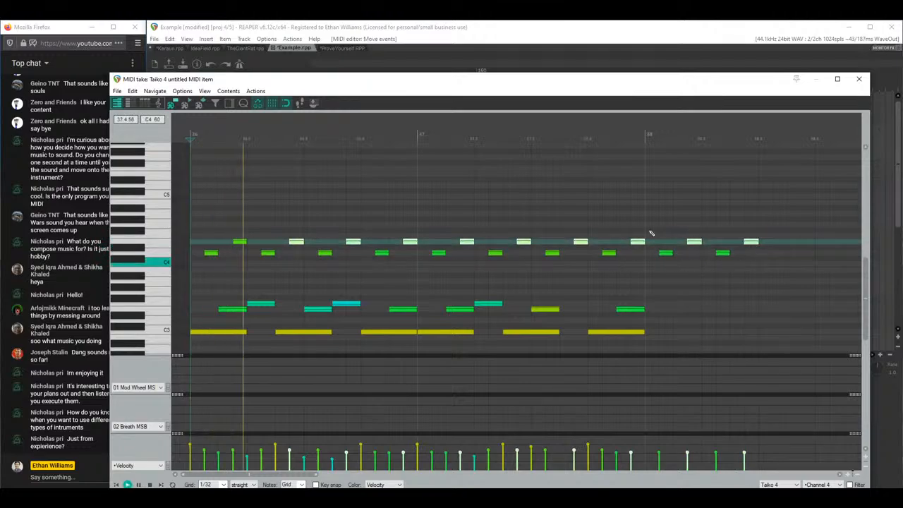
Step: Solo the Taiko 4 track in the arrangement to hear it alone, and reopen its MIDI item
click(858, 78)
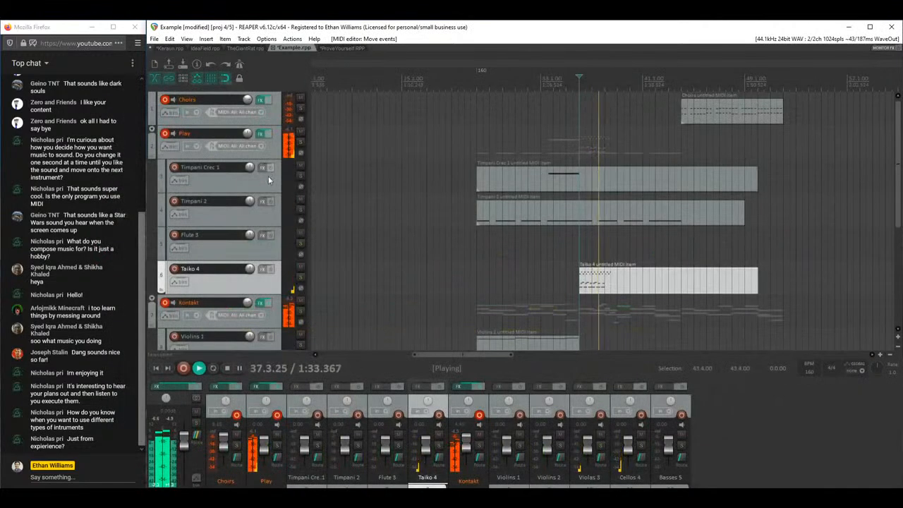
click(301, 280)
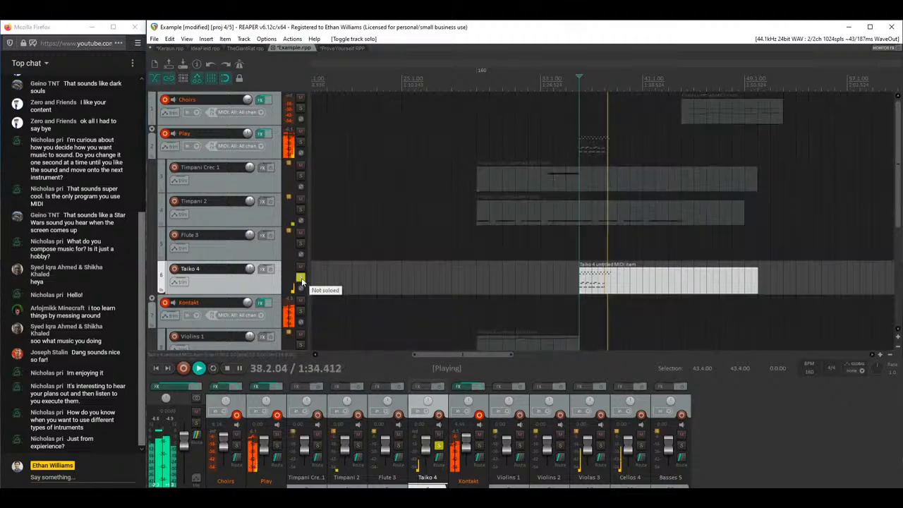
double_click(585, 286)
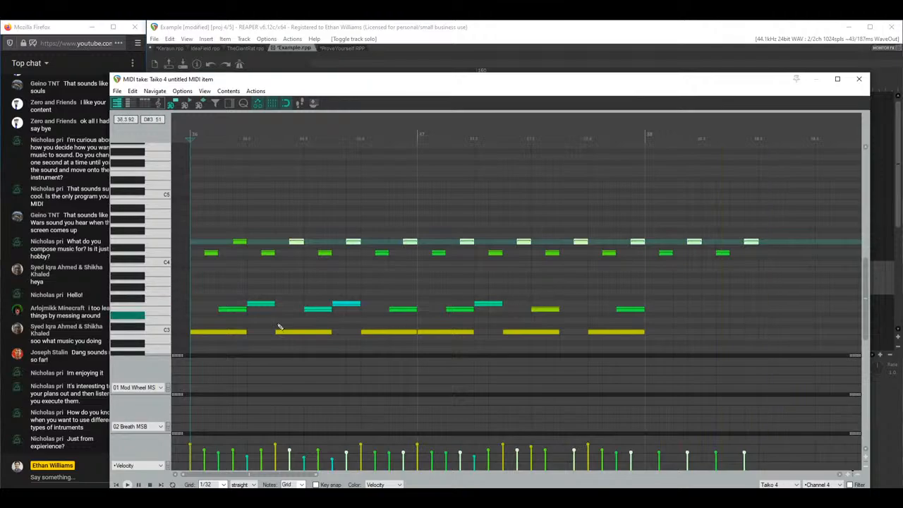
Step: Copy the C3, E3 and F3 notes of bars 36–37 into bars 38–39 and play the result
drag(235, 301, 811, 343)
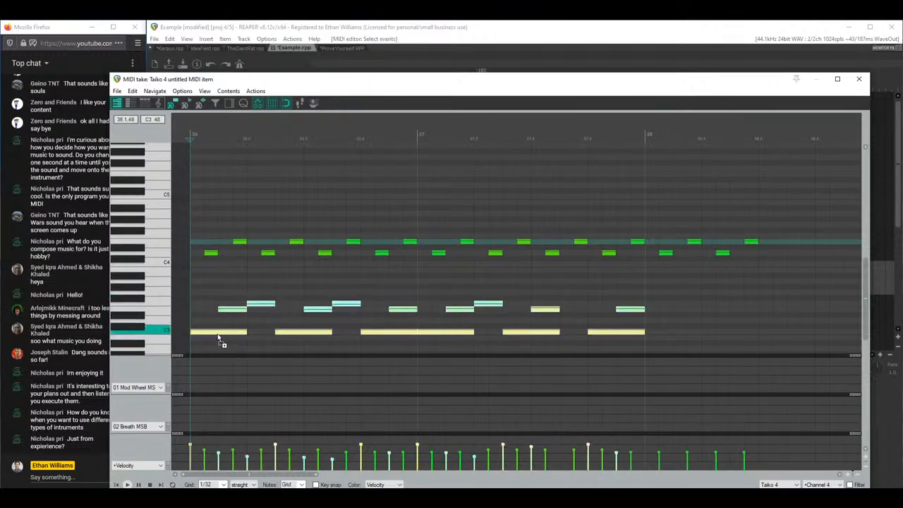
scroll(807, 343, down, 3)
drag(218, 339, 465, 337)
key(space)
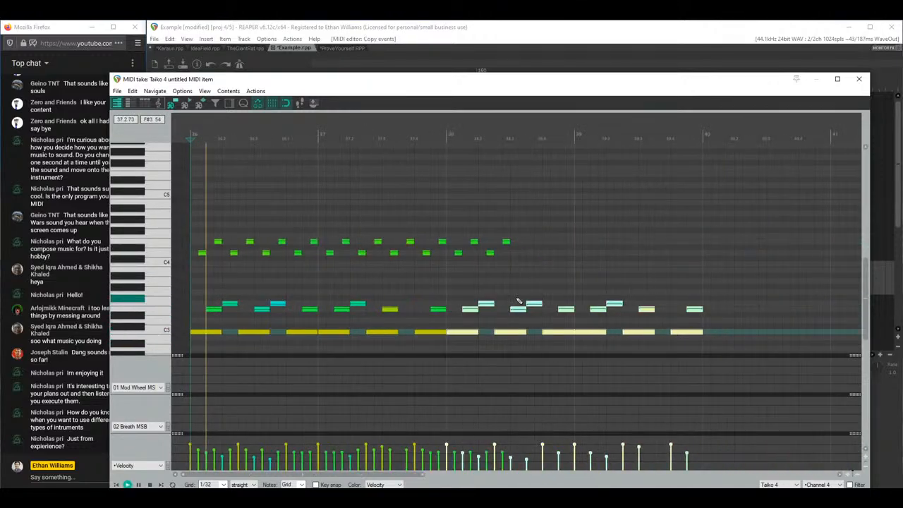
Step: Select all taiko notes and raise their velocities together until the C3 notes are at 102
key(ctrl+a)
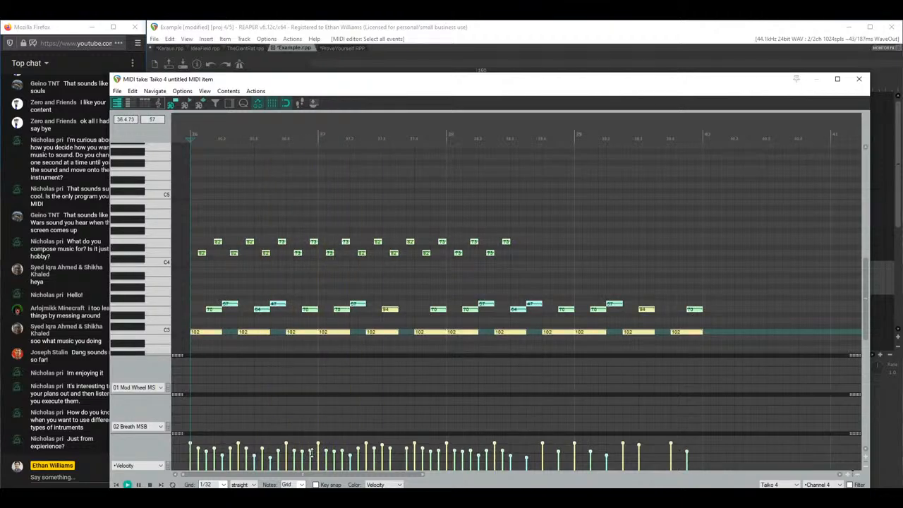
click(311, 452)
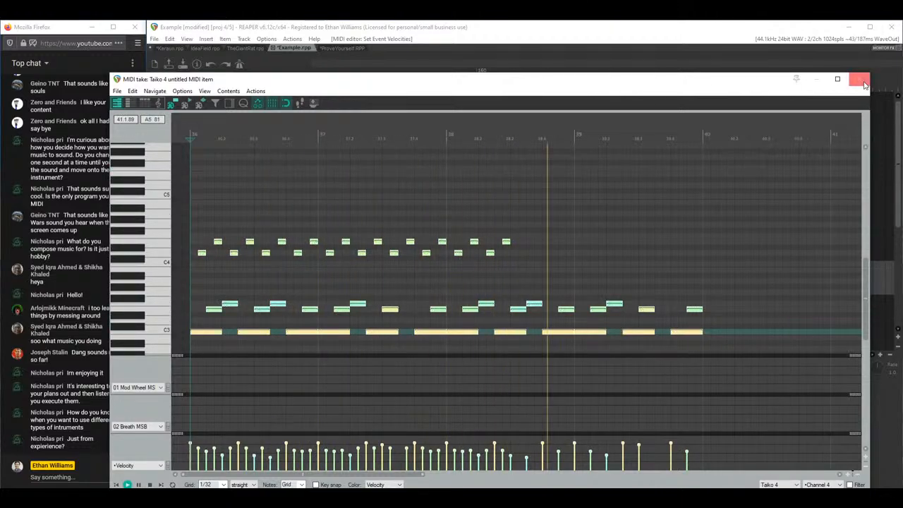
key(space)
Step: Copy the alternating D4–E4 run onward from bar 38, delete the copied notes from bar 40 onward, and close the MIDI editor
drag(525, 227, 527, 256)
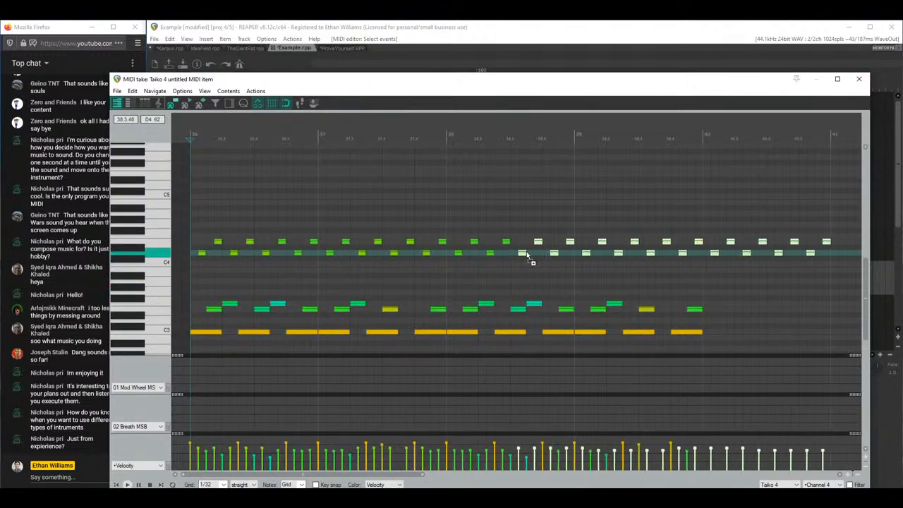
key(space)
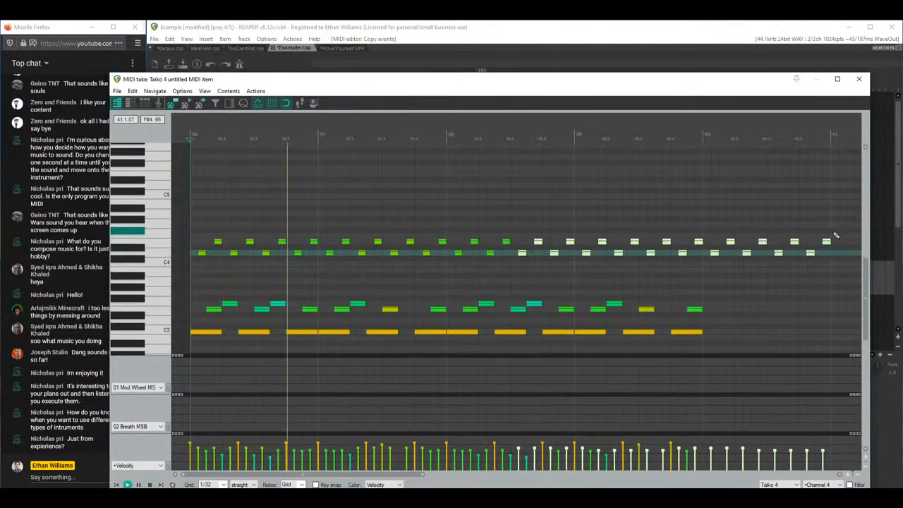
drag(836, 235, 682, 271)
key(Delete)
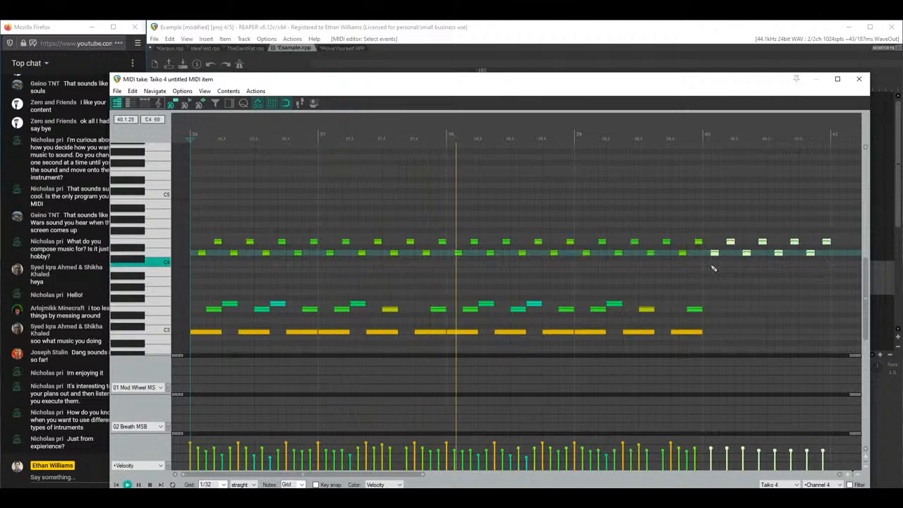
click(858, 81)
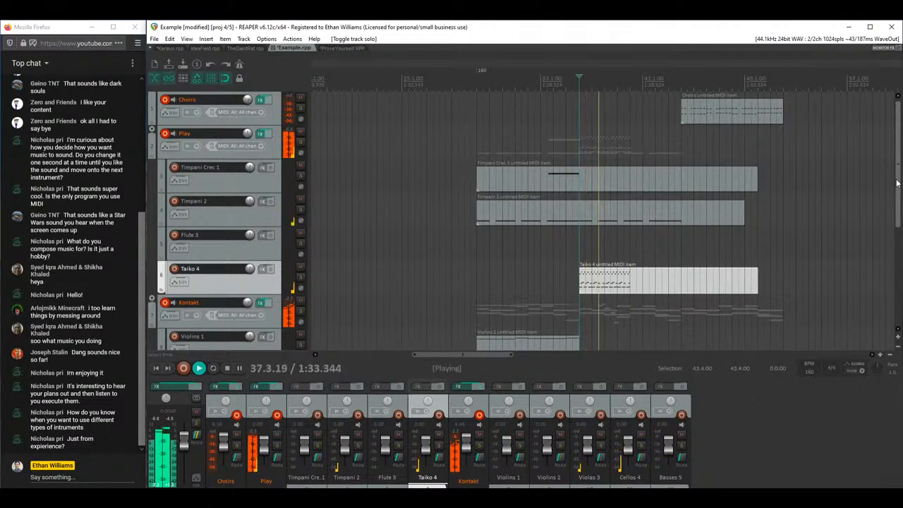
Step: Reopen the Taiko 4 item, raise the velocities of all D4 and E4 notes in bars 36–39 slightly, and audition them
scroll(896, 183, down, 4)
scroll(896, 183, up, 3)
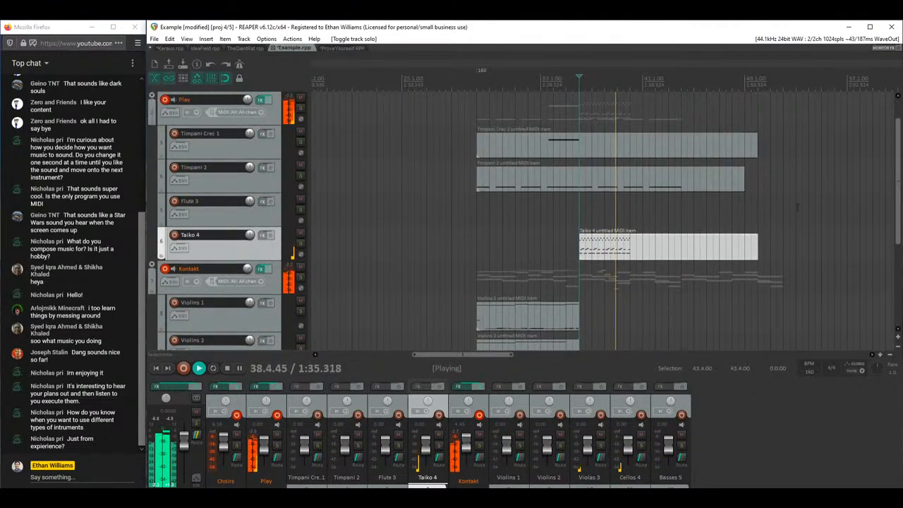
double_click(663, 245)
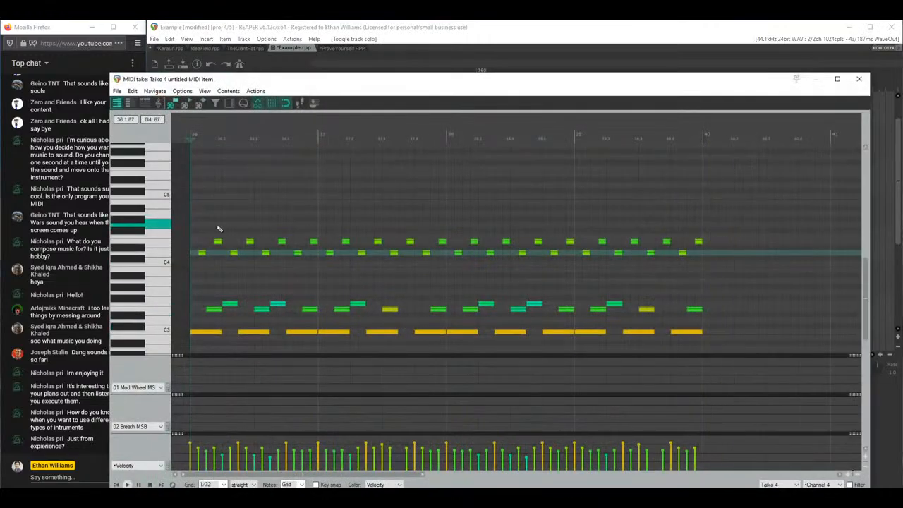
drag(220, 229, 762, 246)
drag(769, 205, 203, 280)
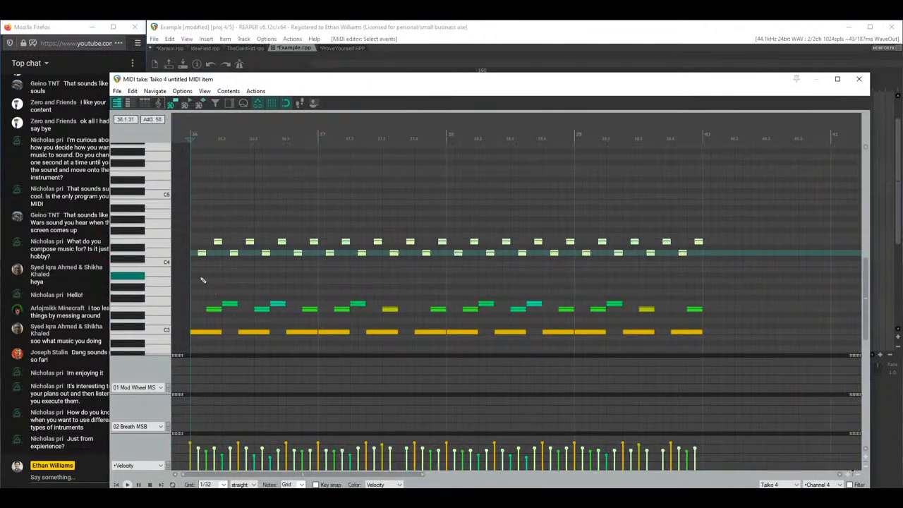
drag(213, 448, 251, 446)
key(space)
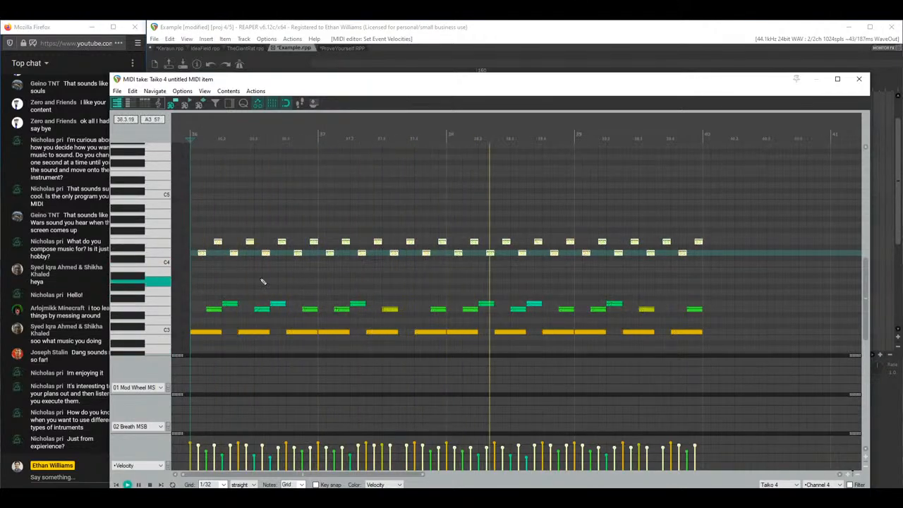
key(space)
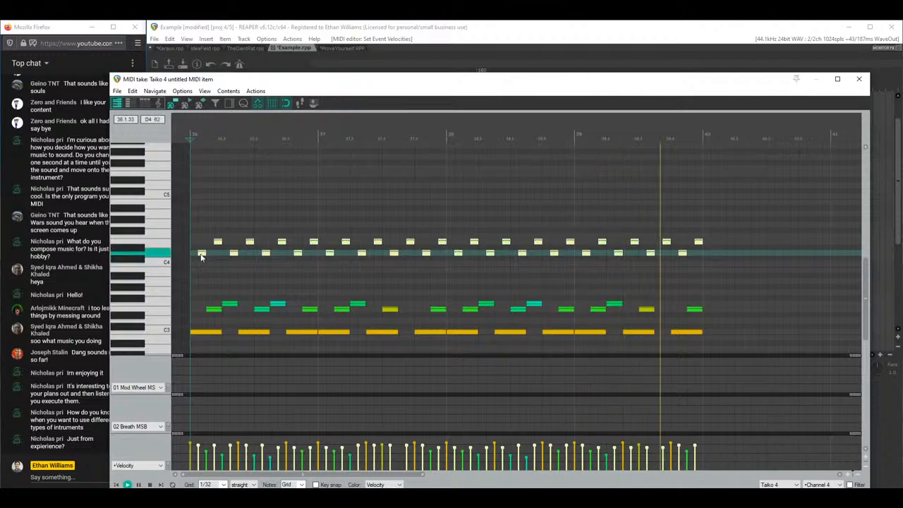
Step: Select all C3 notes in the Taiko 4 item and humanize them with 1% timing and 5% velocity
click(155, 332)
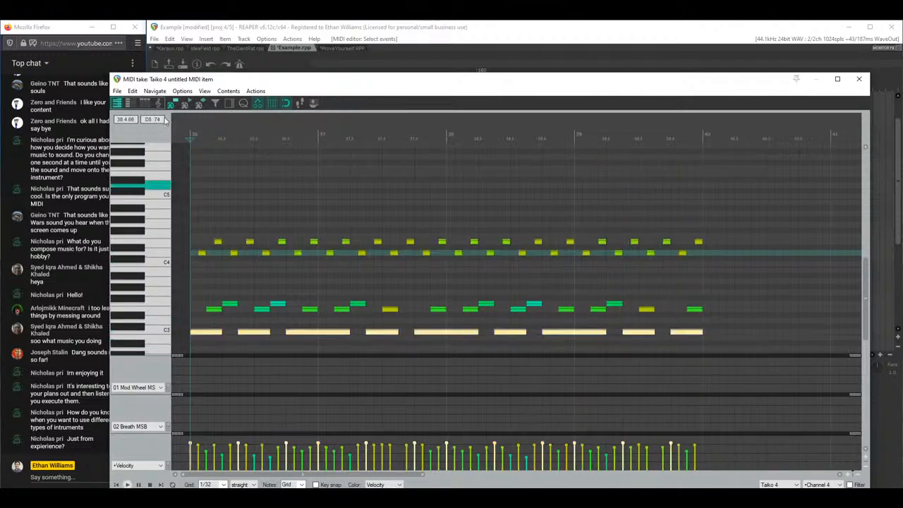
drag(219, 80, 261, 81)
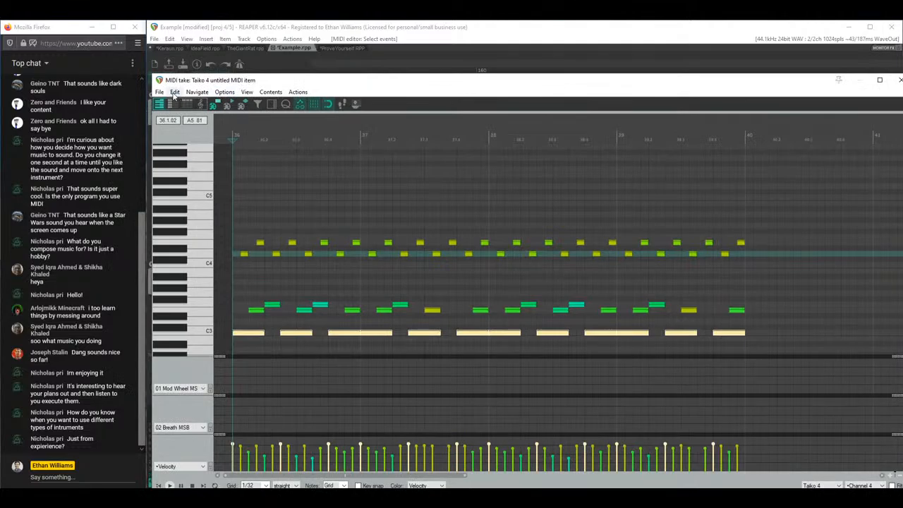
click(173, 92)
click(209, 272)
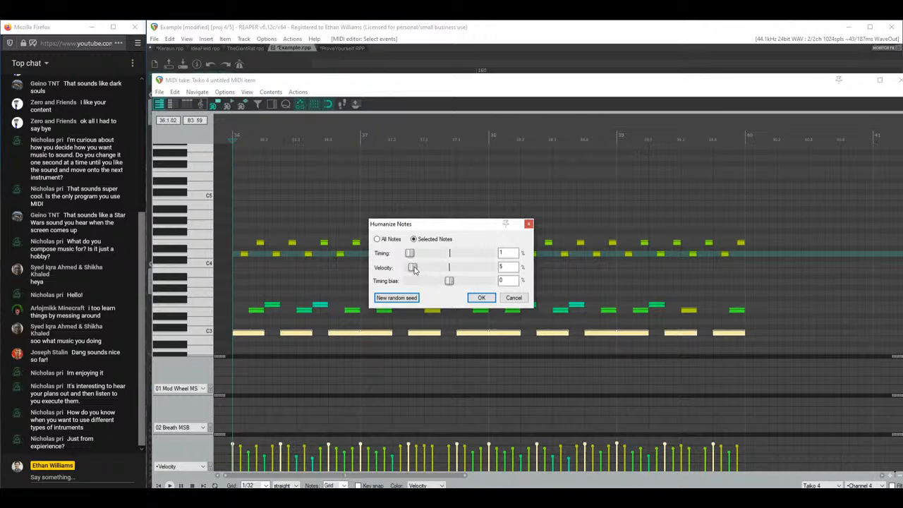
click(482, 297)
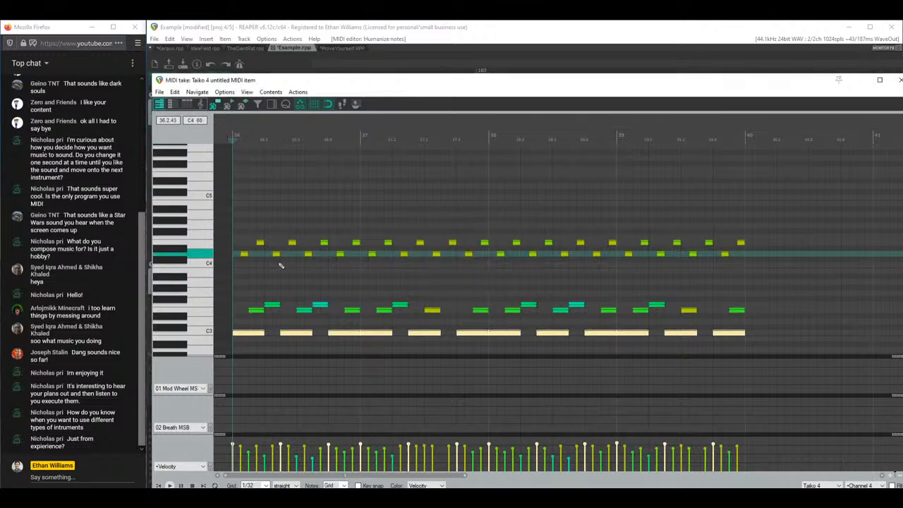
Step: Select all D4 and E4 notes in bars 36–39 and transpose them up to G4 and A4
drag(239, 231, 833, 266)
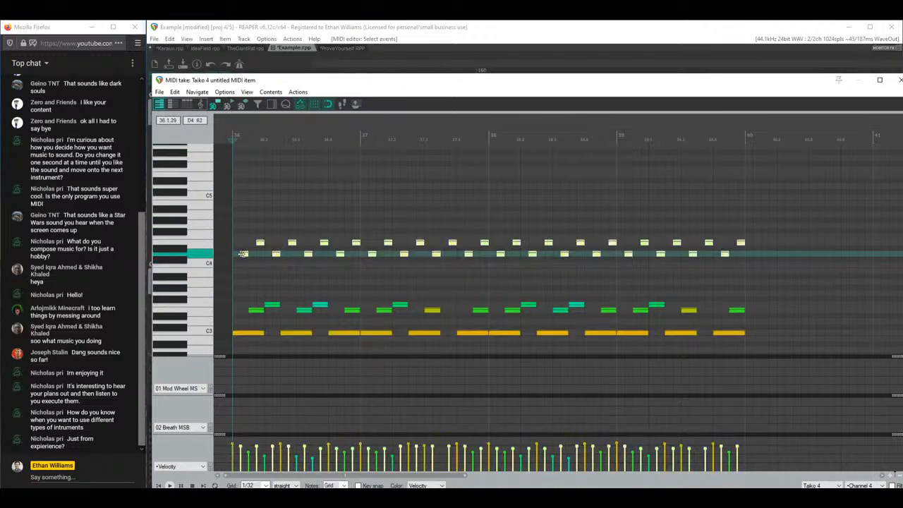
drag(244, 256, 244, 227)
click(260, 216)
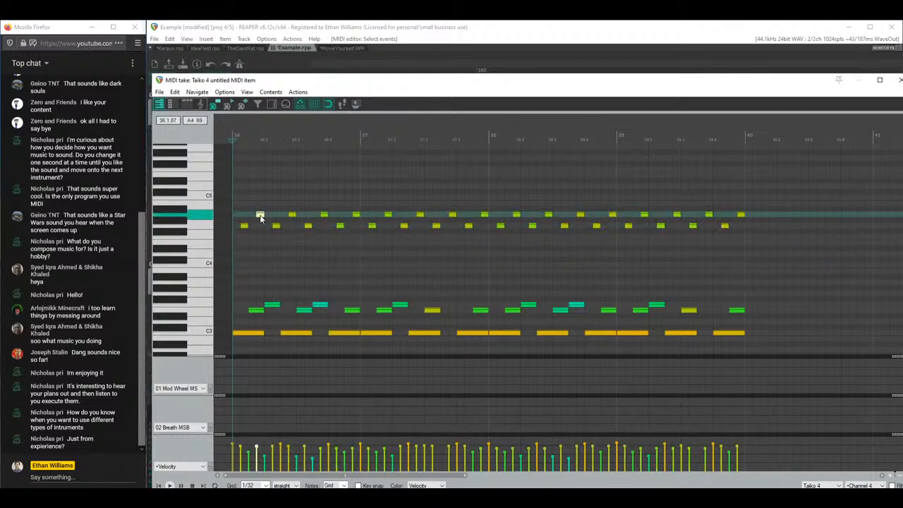
Step: Try moving the A4 row down to F4, audition it, try it on G4, and undo both moves
mouse_move(256, 195)
mouse_down()
mouse_move(773, 202)
mouse_move(795, 222)
mouse_up()
drag(741, 215, 740, 237)
key(space)
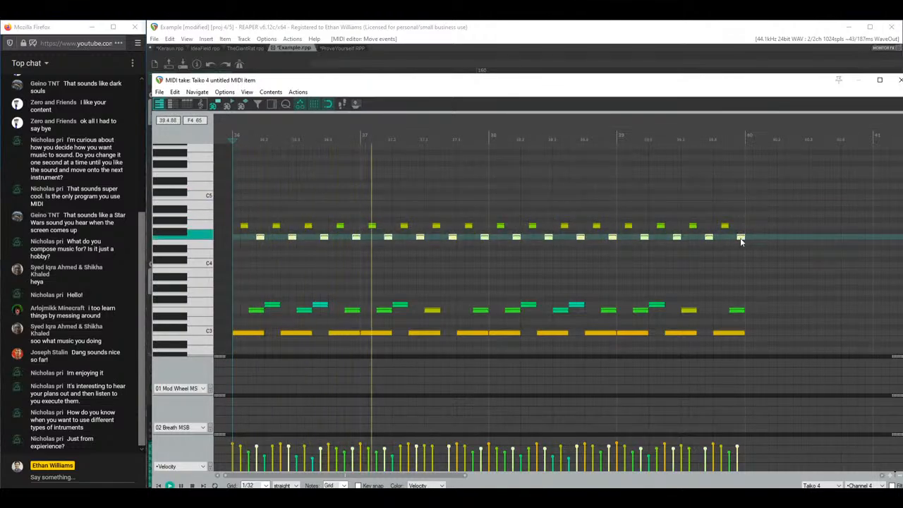
key(space)
drag(740, 238, 741, 231)
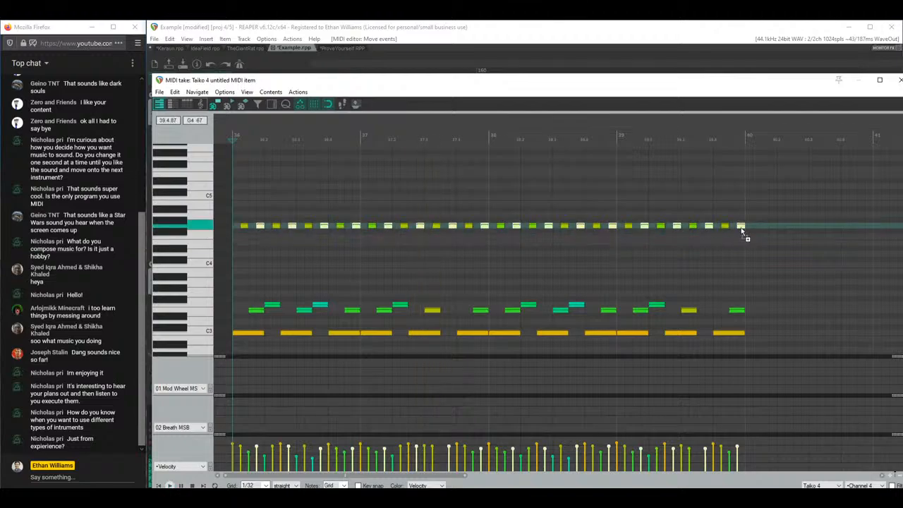
key(ctrl+z)
key(ctrl+z)
Step: Transpose both alternating rows together down to F4 and G4 and audition them
drag(241, 210, 725, 240)
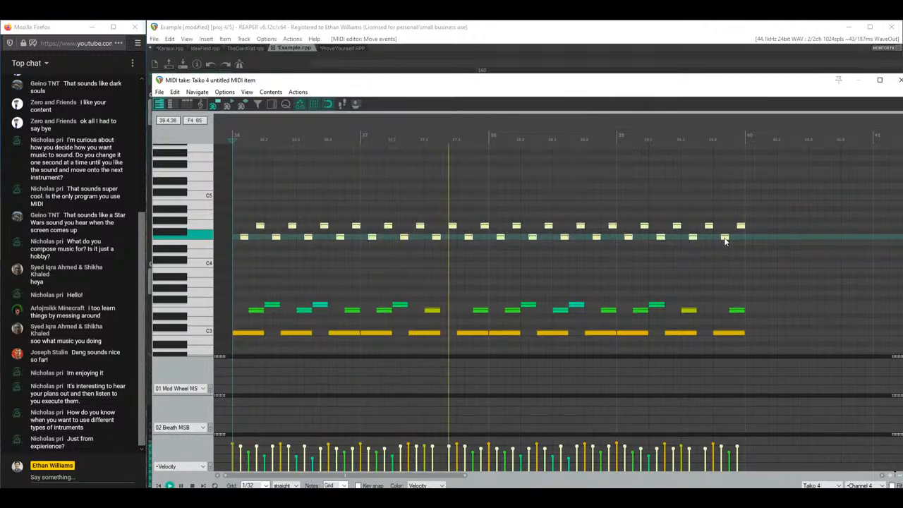
key(space)
Step: Try transposing both alternating rows up to G5 and A5, then drop the A5 row to G4, auditioning each version
drag(724, 237, 724, 159)
key(space)
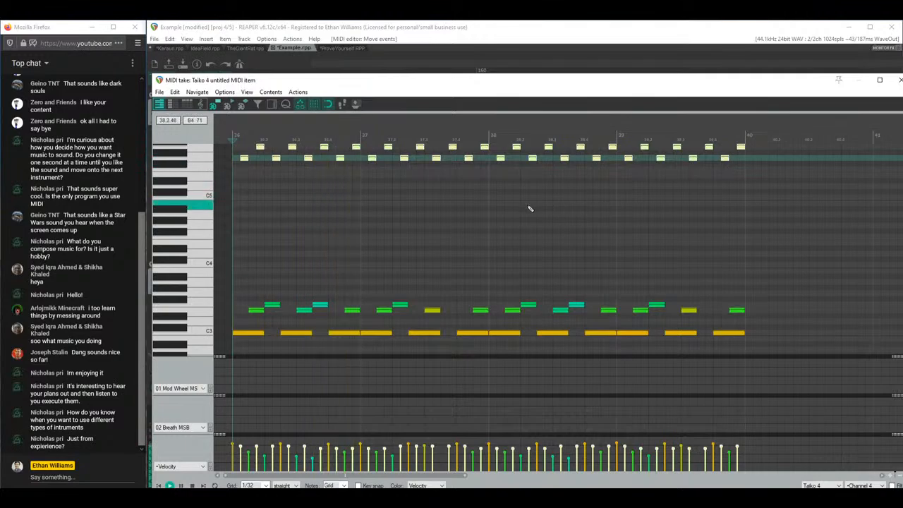
scroll(530, 208, up, 3)
drag(251, 242, 740, 329)
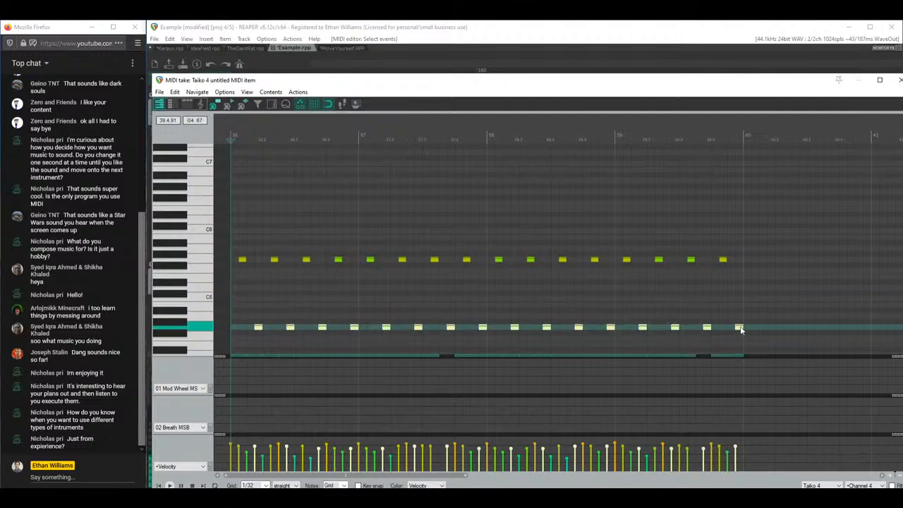
key(space)
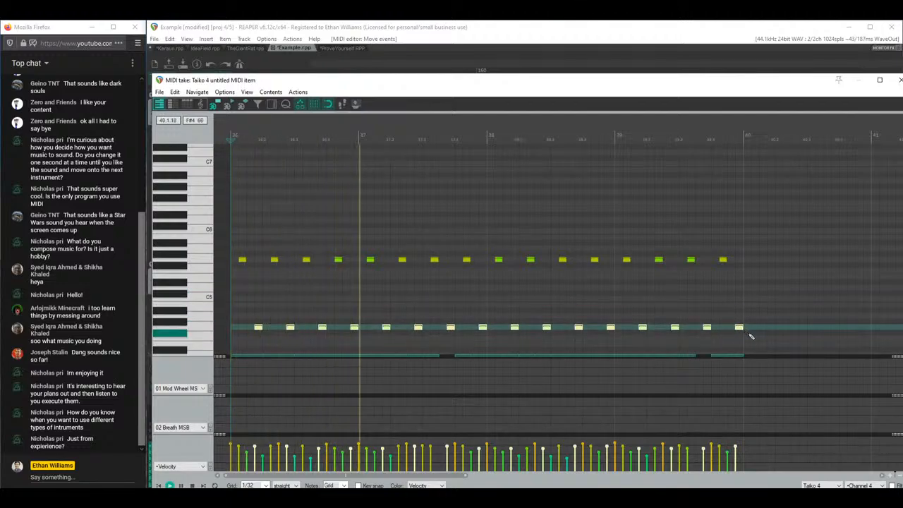
key(space)
Step: Try shifting the G5 and G4 rows slightly later, audition them, then shift both rows earlier so they start at bar 36
scroll(712, 193, down, 5)
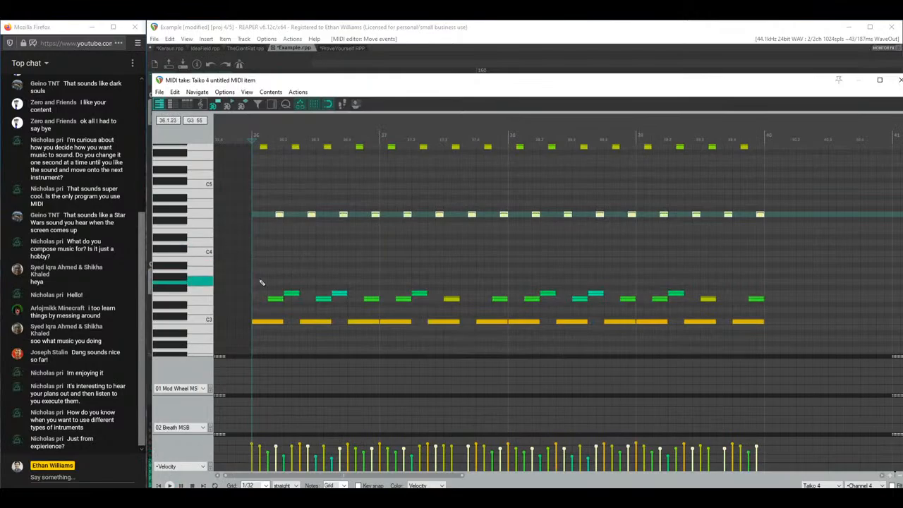
scroll(260, 229, up, 3)
drag(263, 191, 271, 192)
drag(280, 240, 844, 296)
key(space)
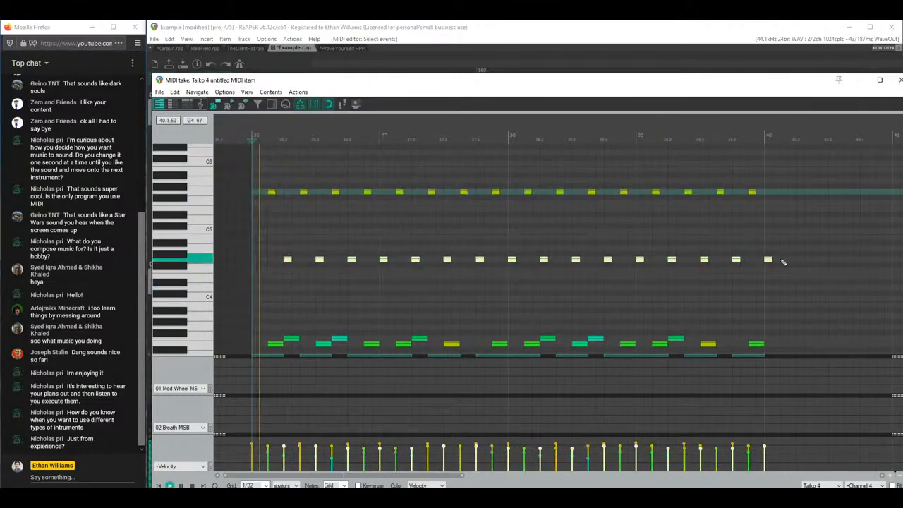
drag(789, 280, 261, 152)
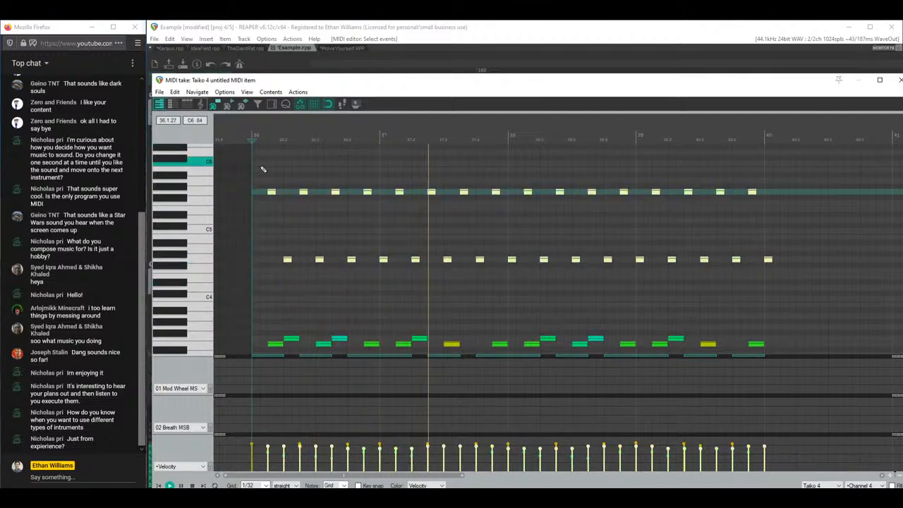
drag(270, 192, 256, 196)
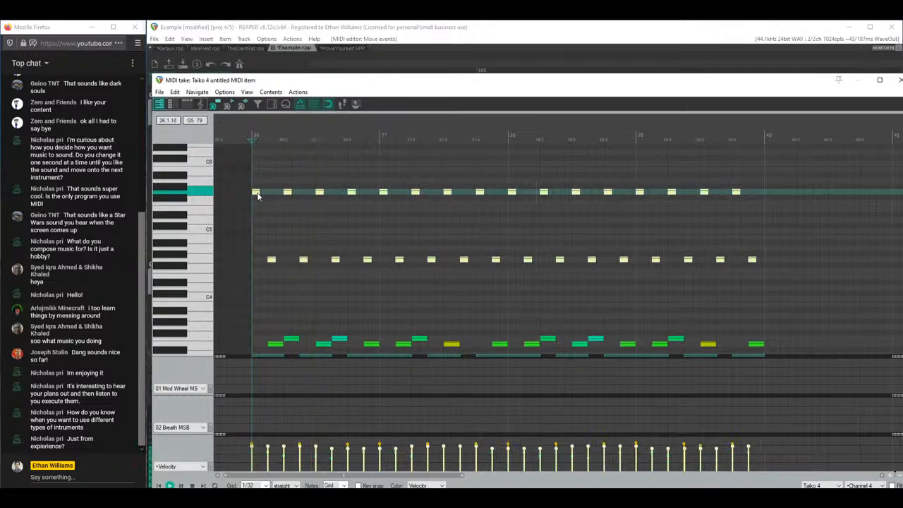
Step: Undo the pitch and timing moves back to the alternating F4–G4 run and play the full taiko pattern
drag(258, 196, 259, 199)
key(ctrl+z)
key(ctrl+shift+z)
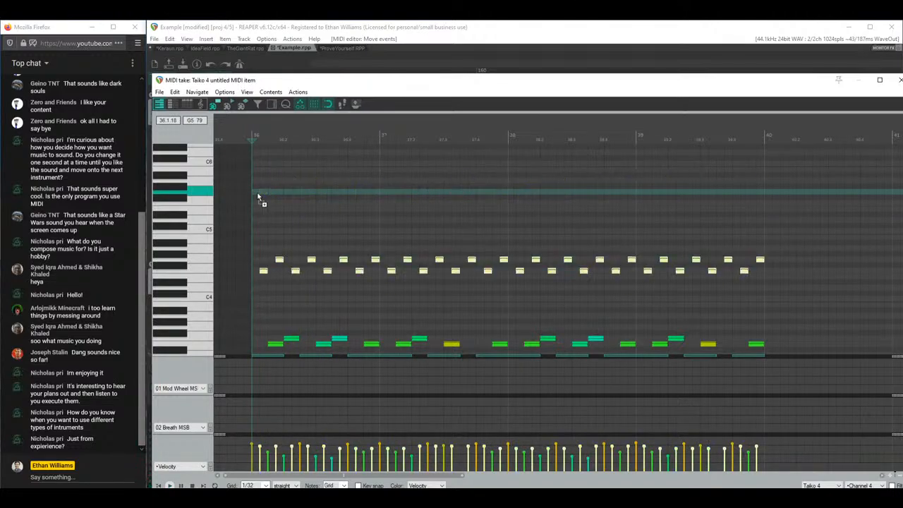
key(space)
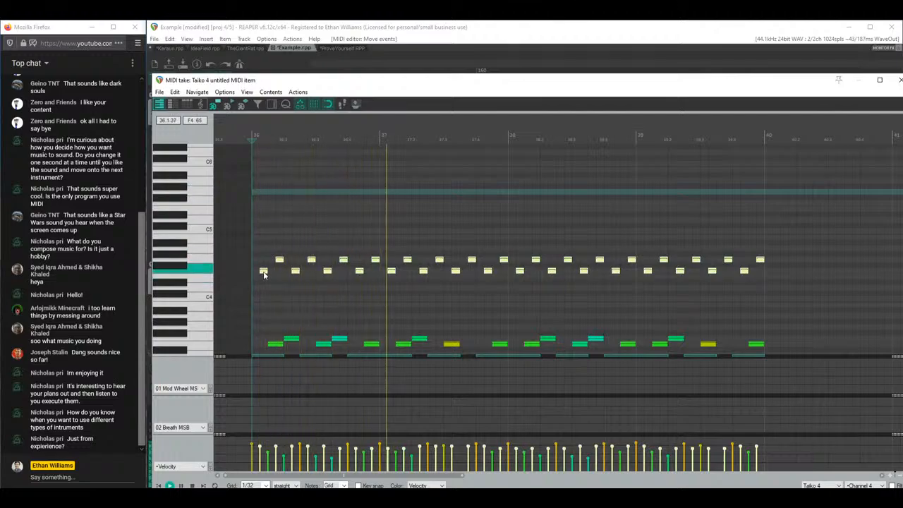
scroll(283, 247, down, 3)
scroll(297, 222, down, 3)
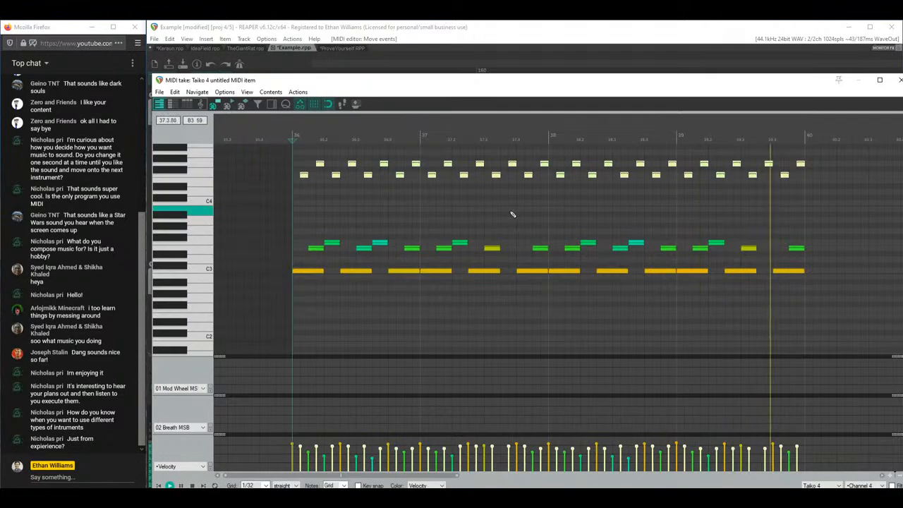
Step: Try deleting all E3 and F3 notes in bars 36–39, audition the pattern without them, and undo the deletion
drag(510, 214, 435, 226)
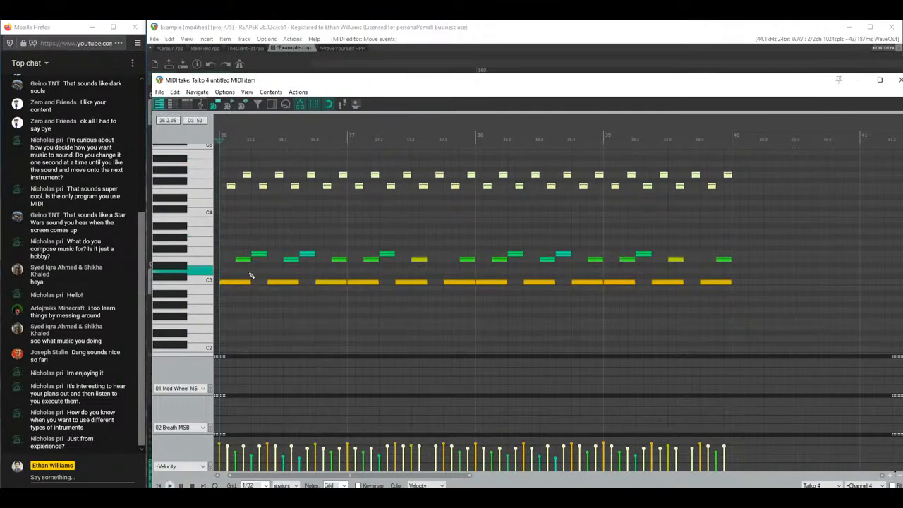
drag(230, 245, 792, 269)
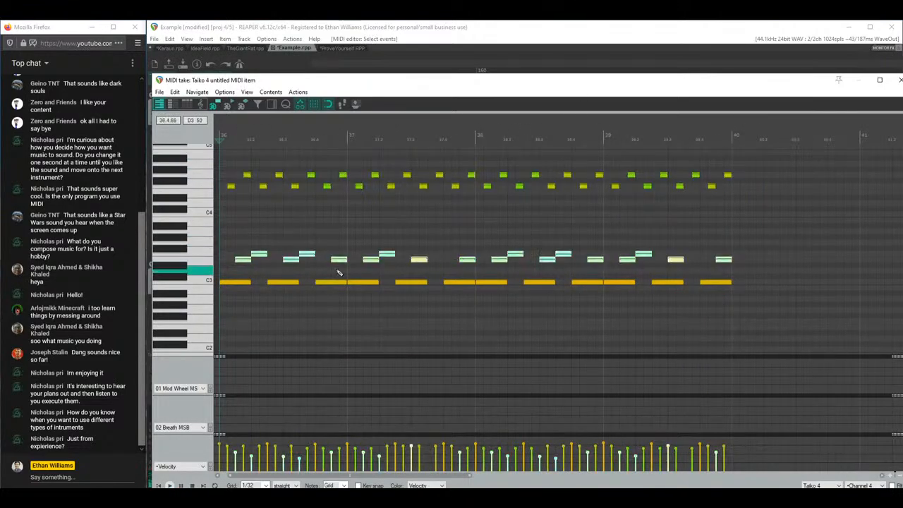
key(Delete)
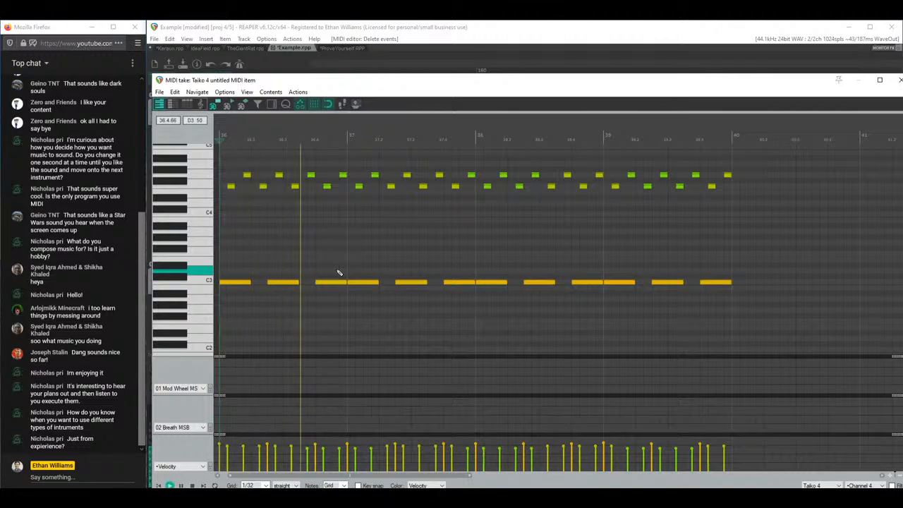
key(space)
key(ctrl+z)
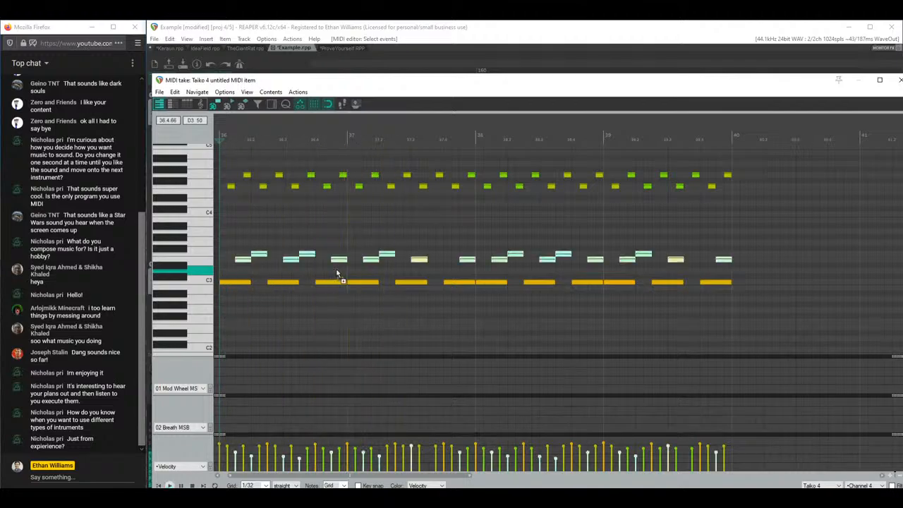
Step: Select all notes of the alternating F4–G4 run, transpose them down to C4 and D4, and audition the pattern
double_click(241, 186)
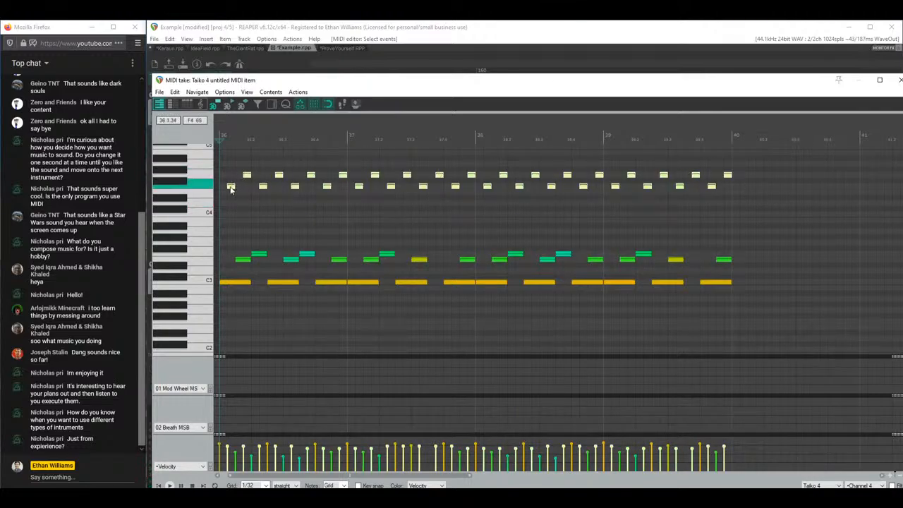
key(ctrl+z)
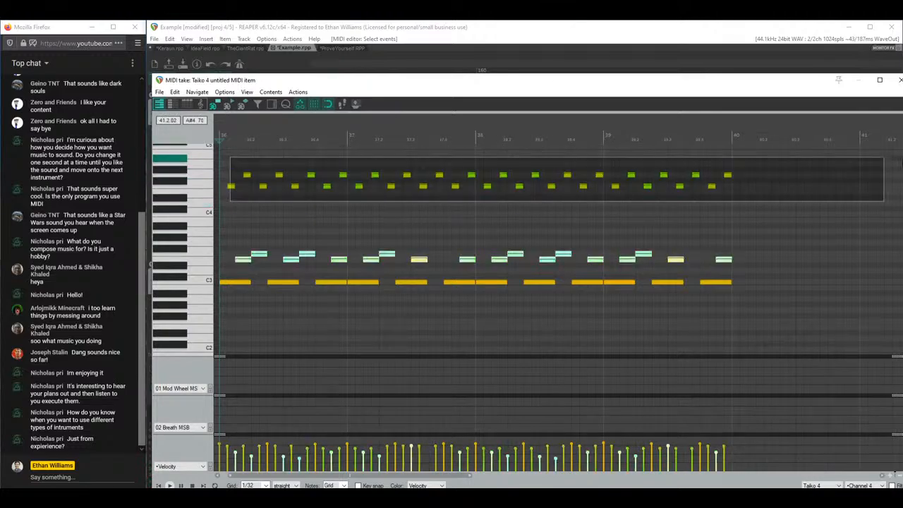
double_click(231, 188)
drag(230, 188, 234, 215)
click(247, 205)
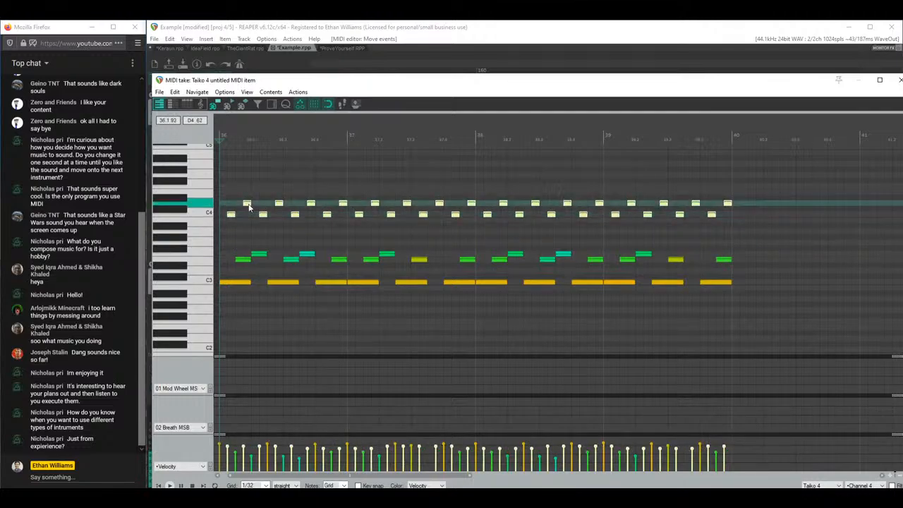
key(space)
Step: Close the Taiko 4 MIDI editor, listen to the taikos in the arrangement, and restart playback from the violin items at bar 28
drag(580, 82, 485, 101)
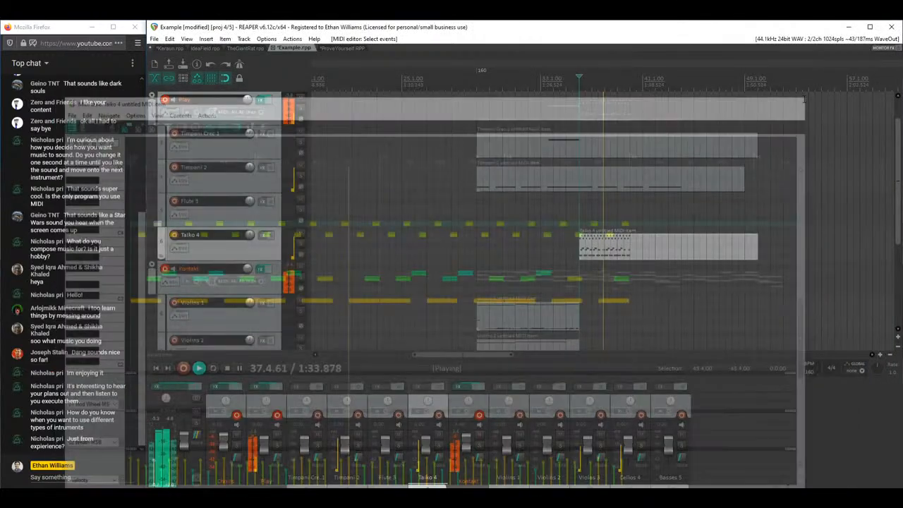
click(804, 99)
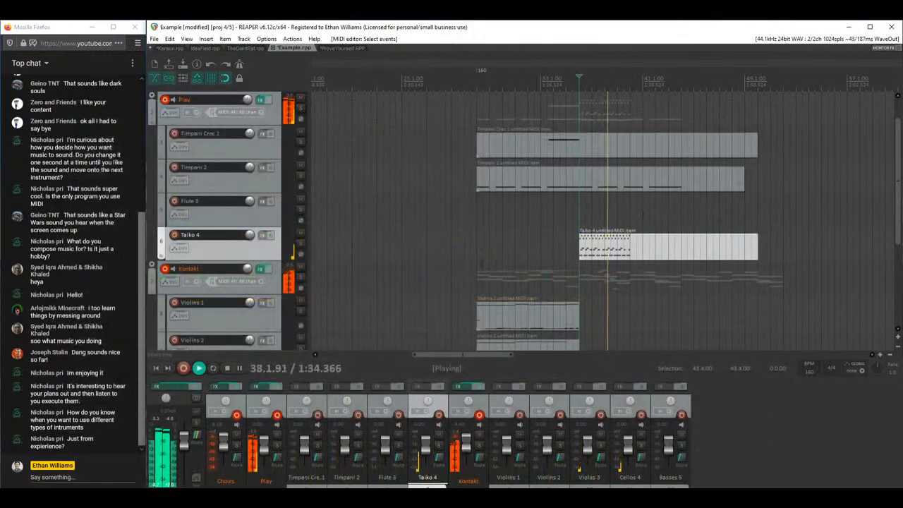
scroll(900, 229, up, 2)
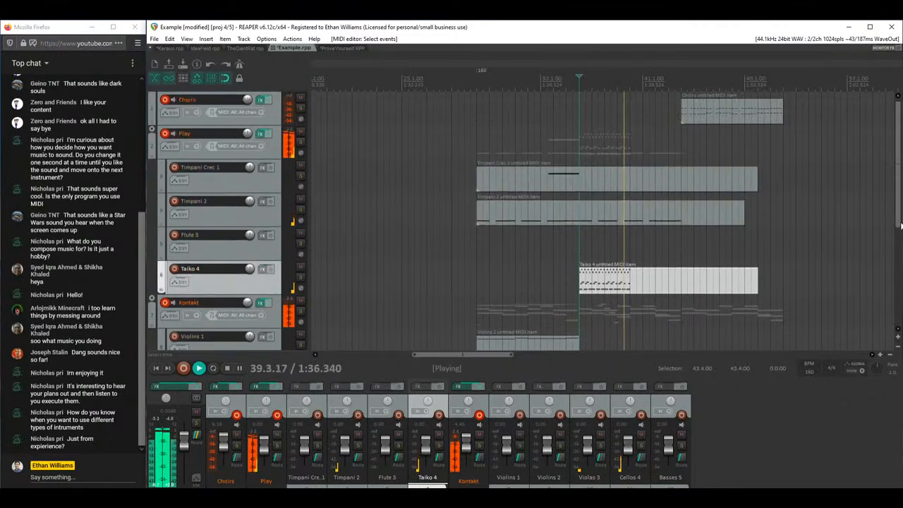
scroll(900, 226, down, 2)
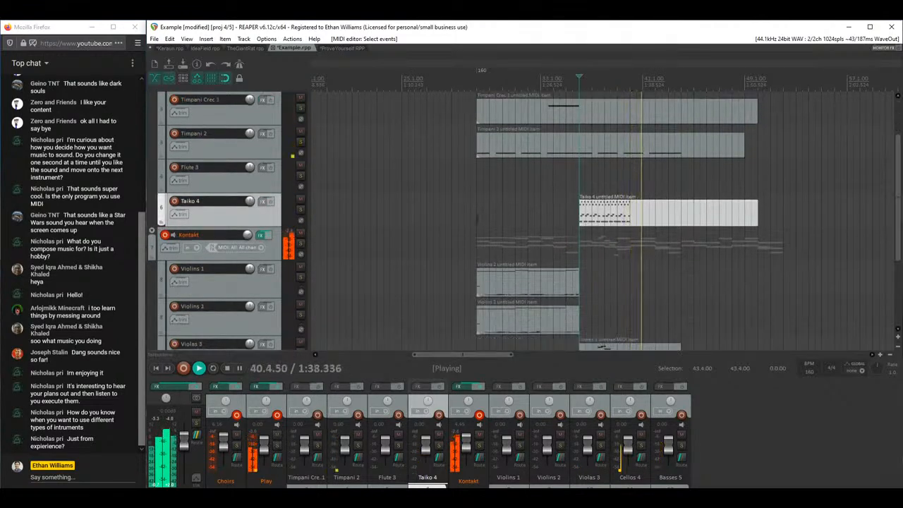
click(524, 295)
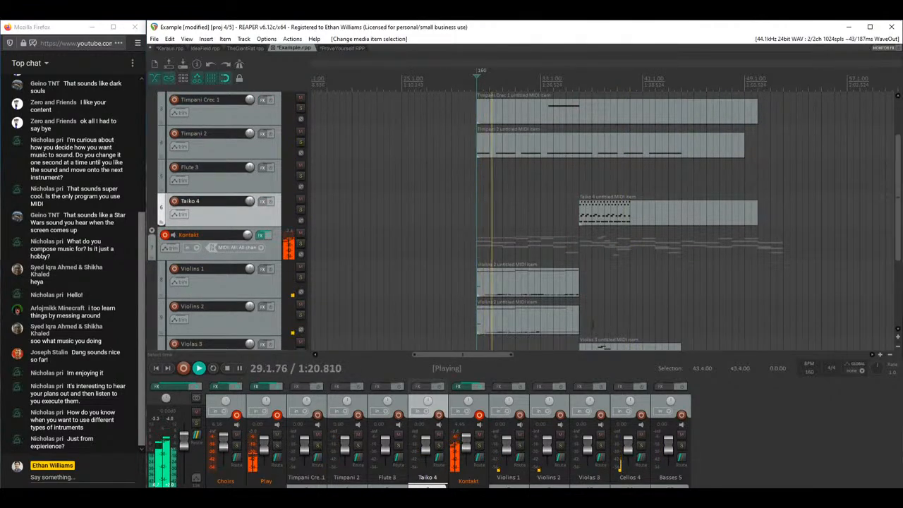
Step: Open the Violins 2 item at bar 28 and draw a gently dipping and rising Mod Wheel curve from bar 33 to bar 35
click(542, 326)
double_click(542, 327)
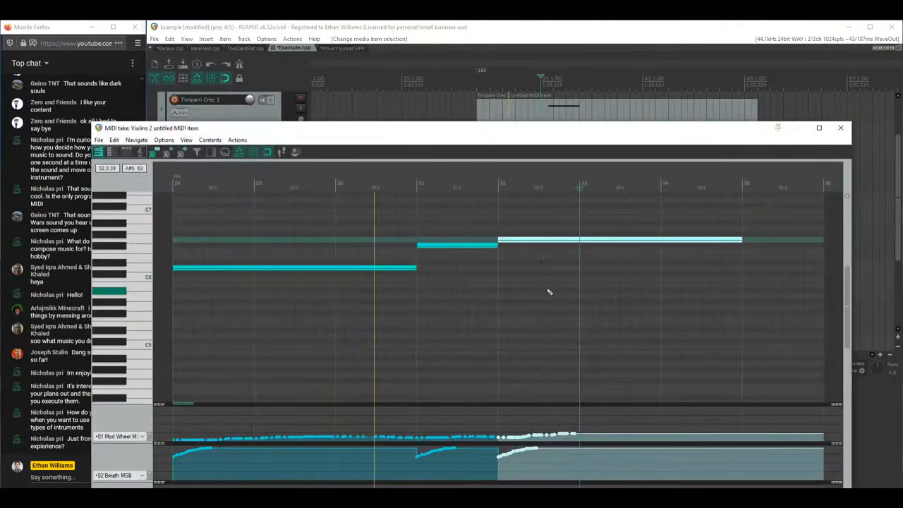
drag(480, 130, 508, 69)
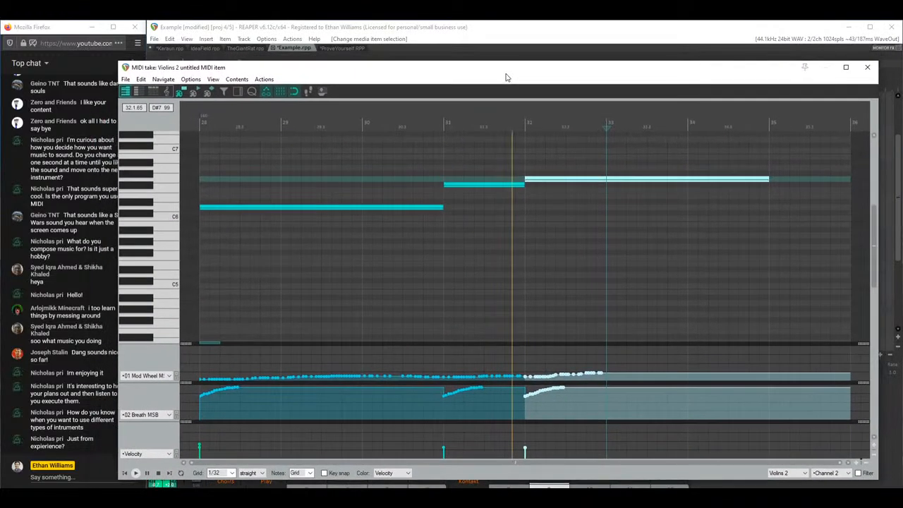
drag(578, 316, 374, 322)
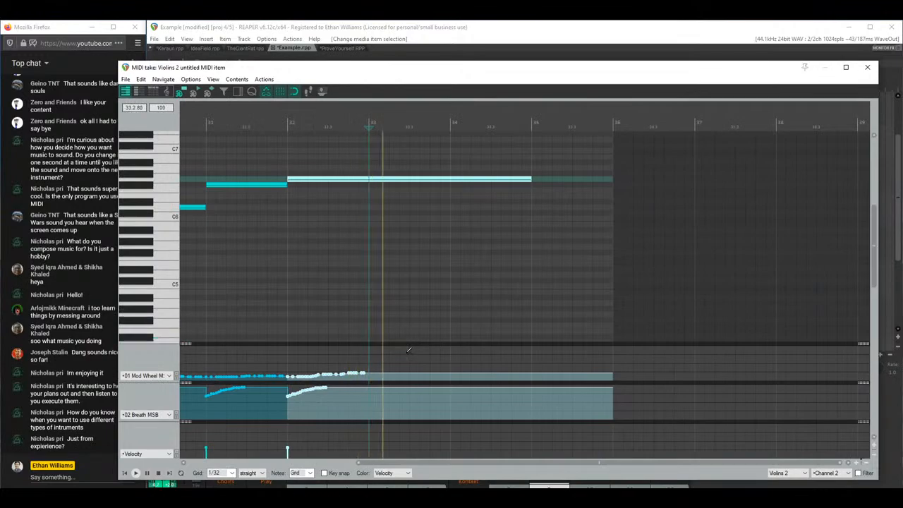
click(385, 369)
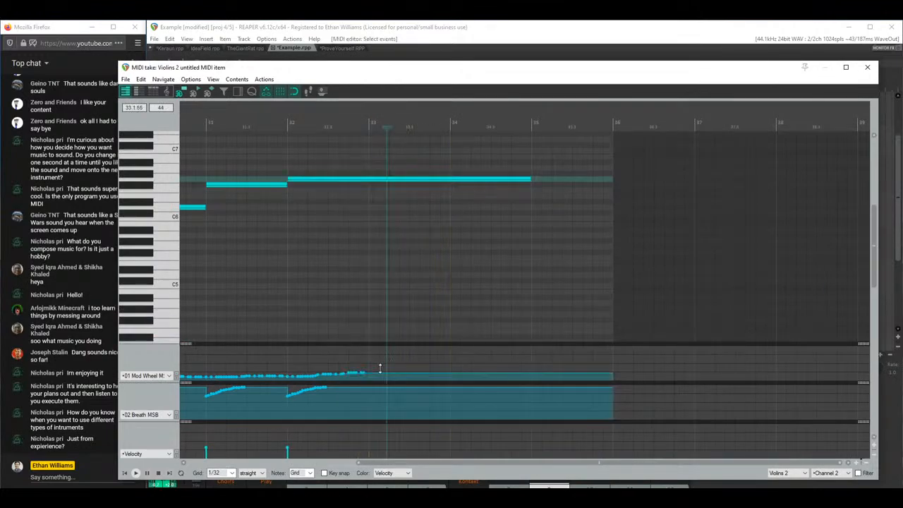
drag(368, 371, 404, 373)
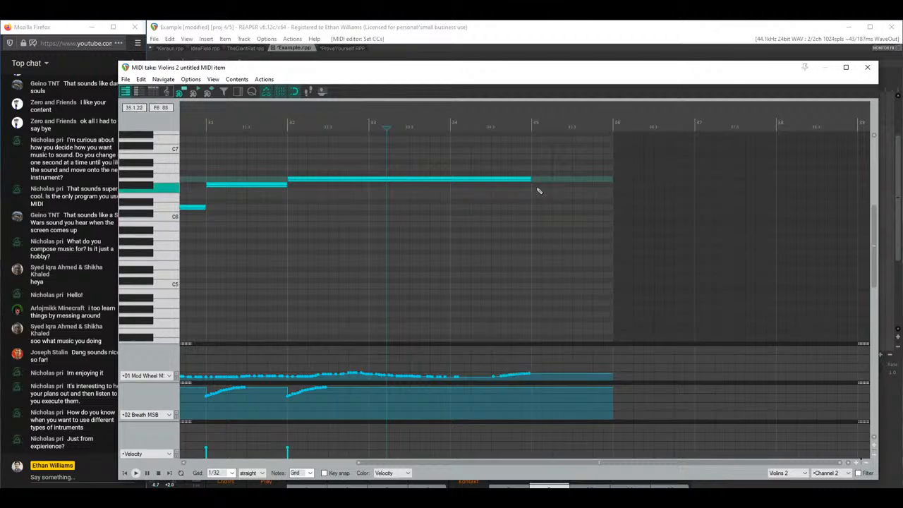
Step: Audition the phrase from bar 31 and add a one-bar note at bar 35, matching the bar 31 pitch, with Mod Wheel data to bar 36
click(517, 179)
click(264, 168)
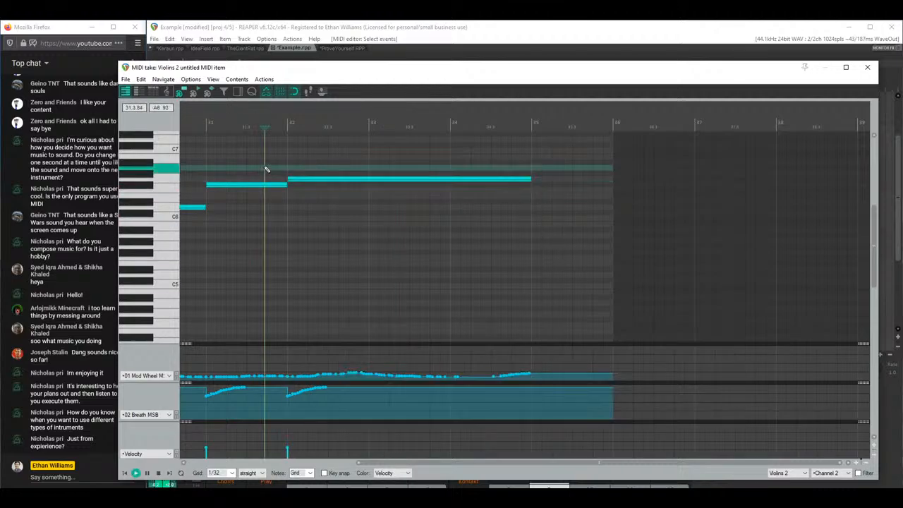
key(space)
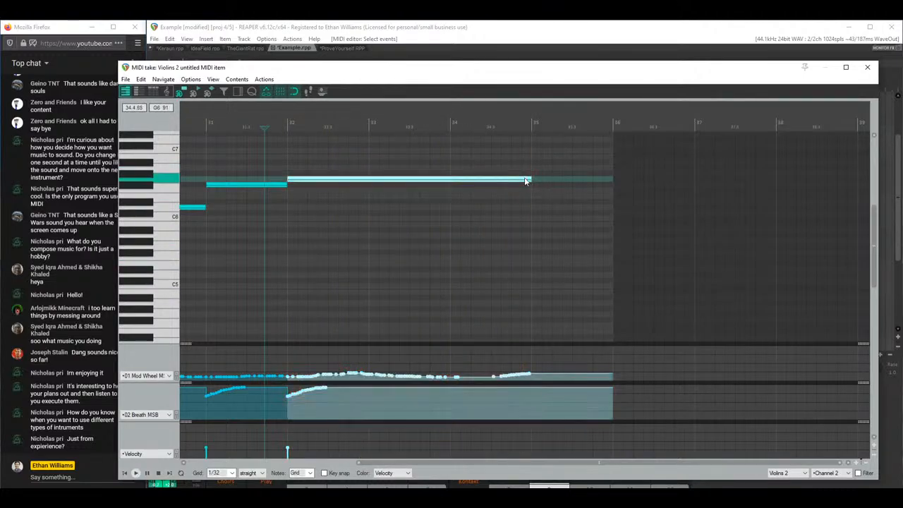
drag(533, 185, 588, 185)
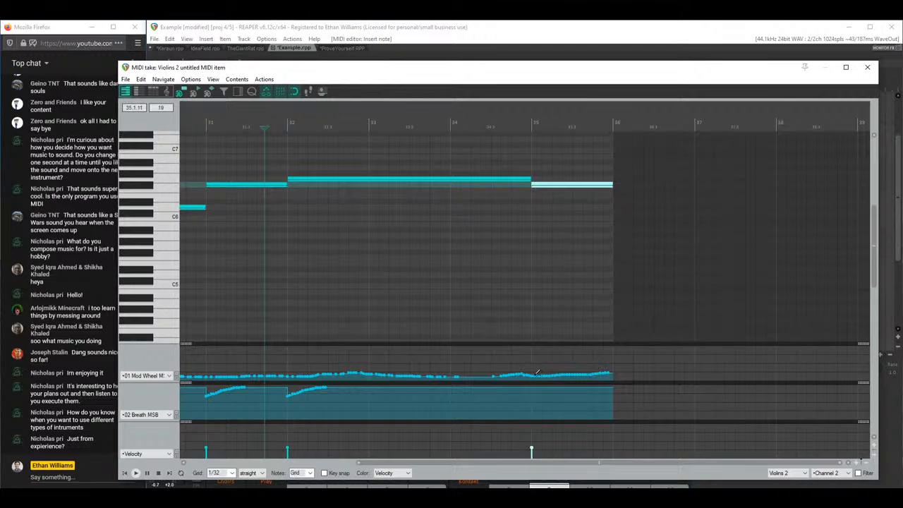
Step: Draw a Breath curve that dips through bars 33–34 and rises to bar 36, audition it, and close the Violins 2 MIDI editor
drag(328, 388, 449, 395)
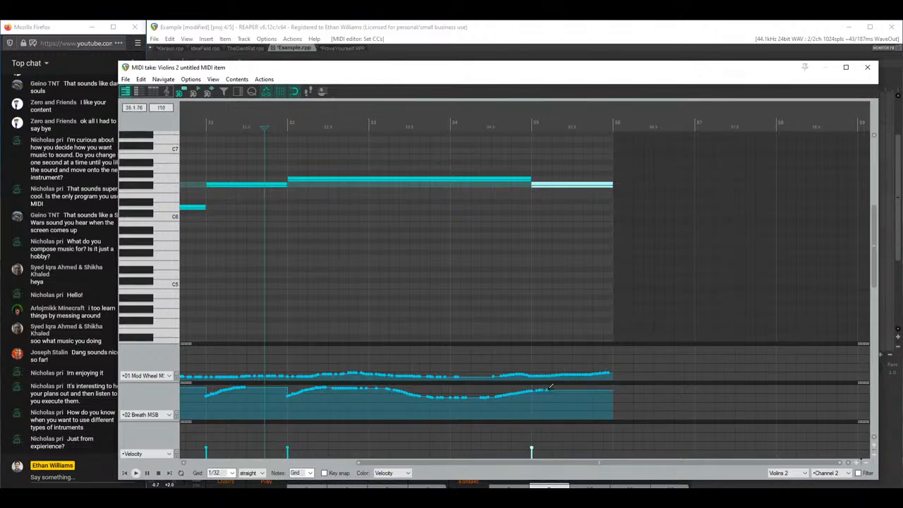
key(space)
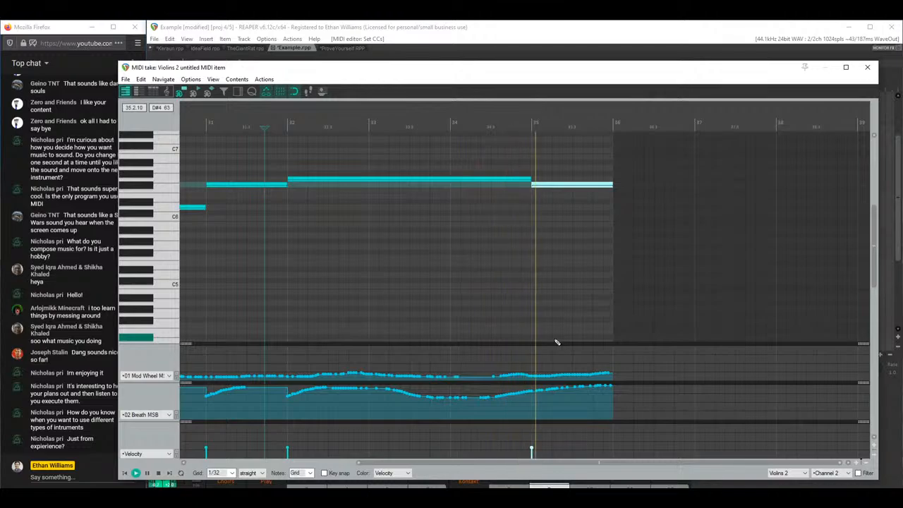
click(867, 67)
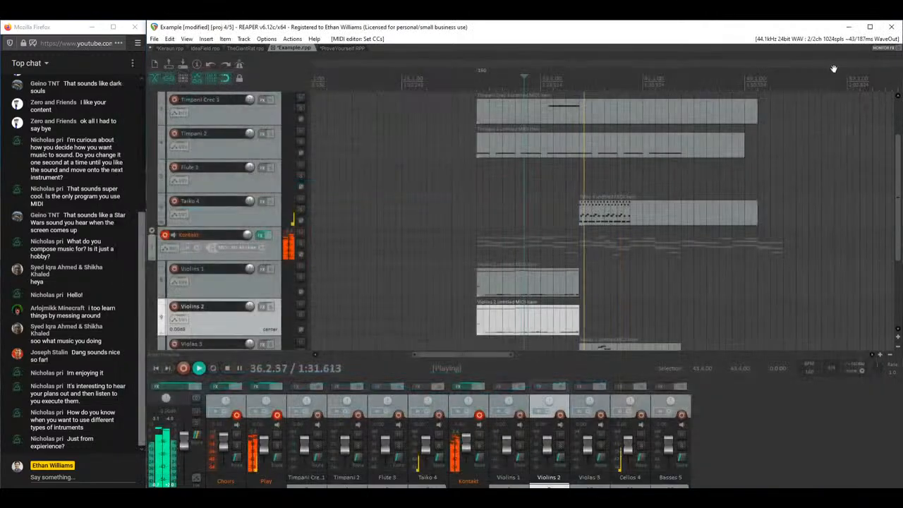
Step: Review the Taiko 4 pattern at bar 36 in its MIDI editor, close the editor, and save the project
click(580, 213)
double_click(580, 213)
scroll(306, 317, down, 3)
scroll(192, 355, up, 3)
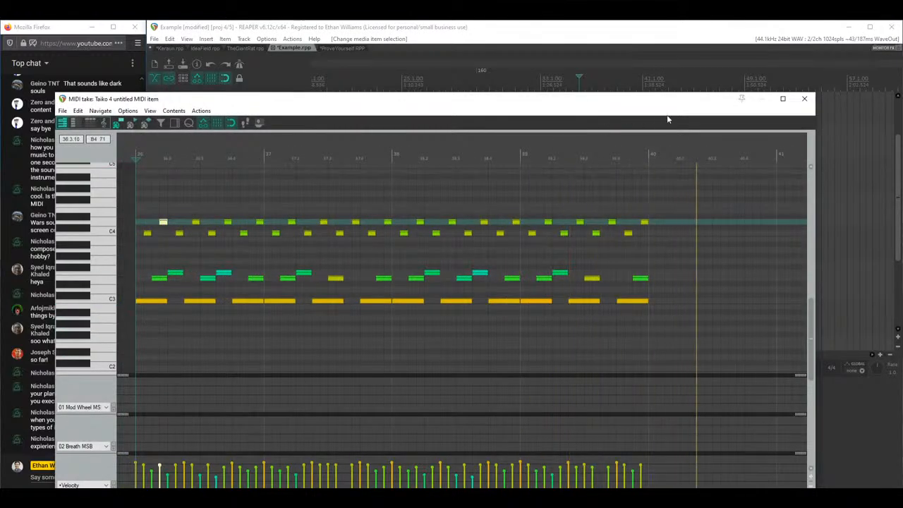
click(805, 99)
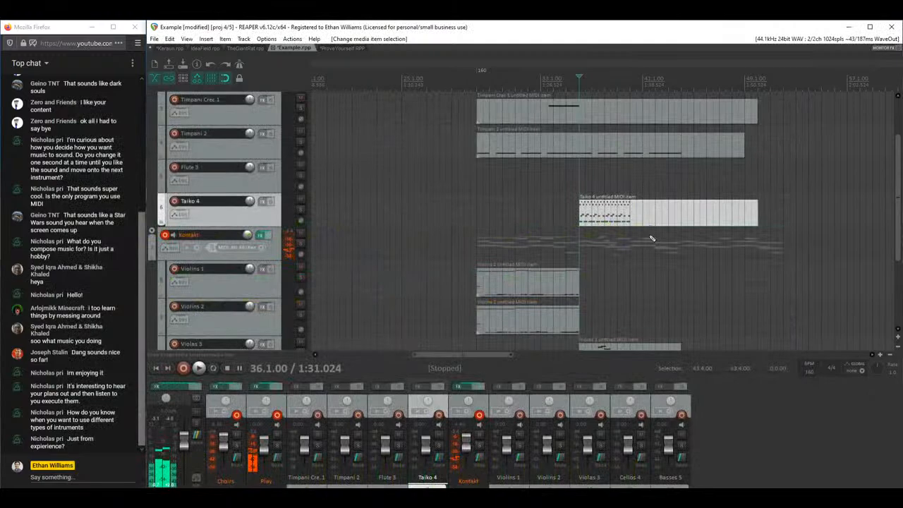
key(ctrl+s)
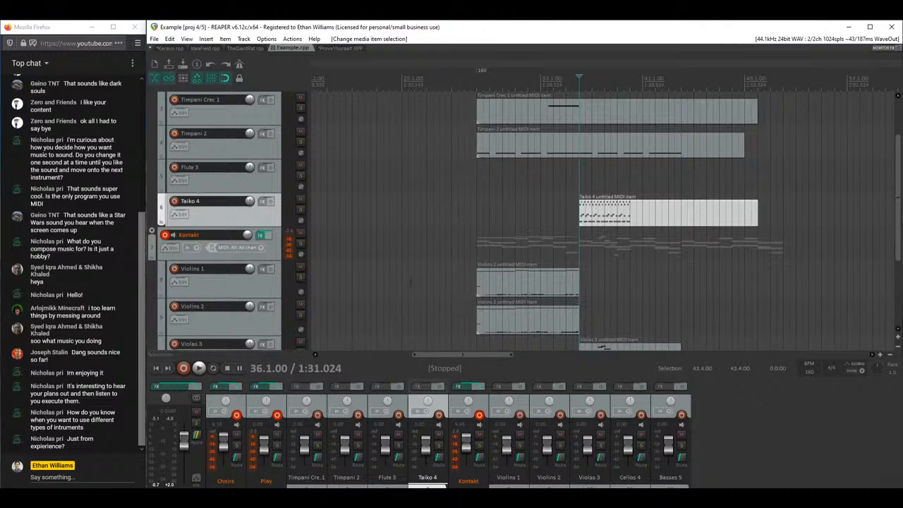
Step: Check the YouTube live dashboard in Firefox and return to REAPER
click(310, 462)
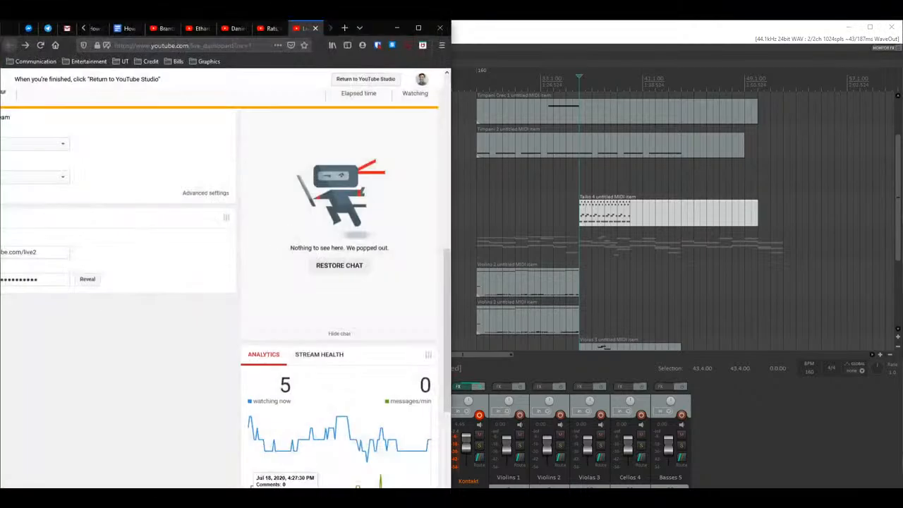
click(396, 27)
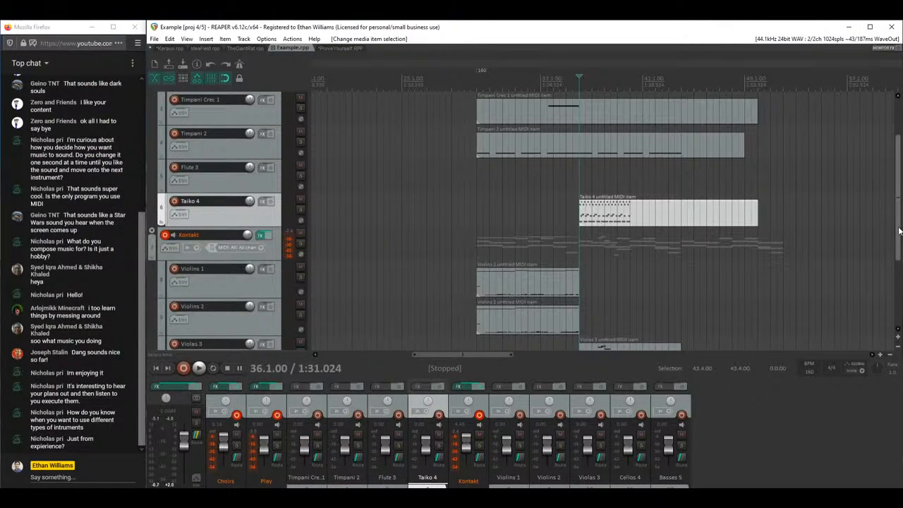
Step: Review the whole arrangement, play it from bar 43 through the choir item, and save the project
scroll(899, 231, down, 4)
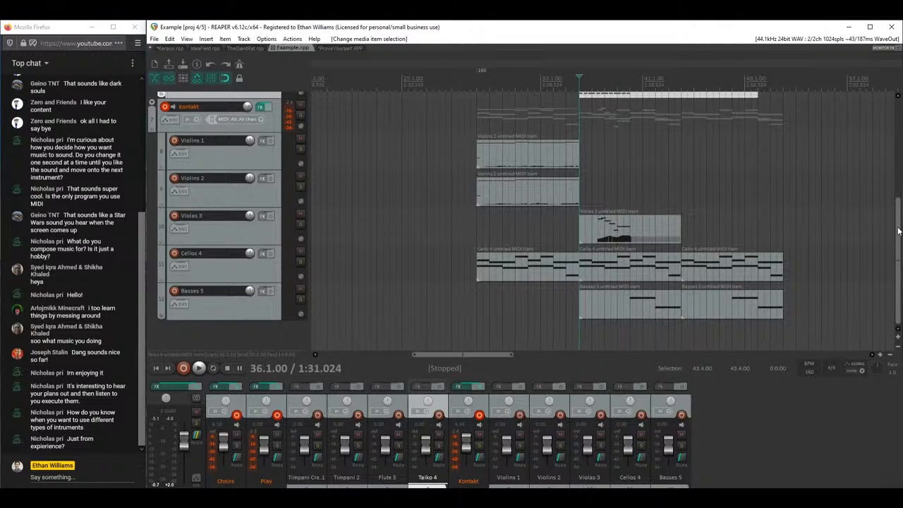
scroll(898, 231, up, 1)
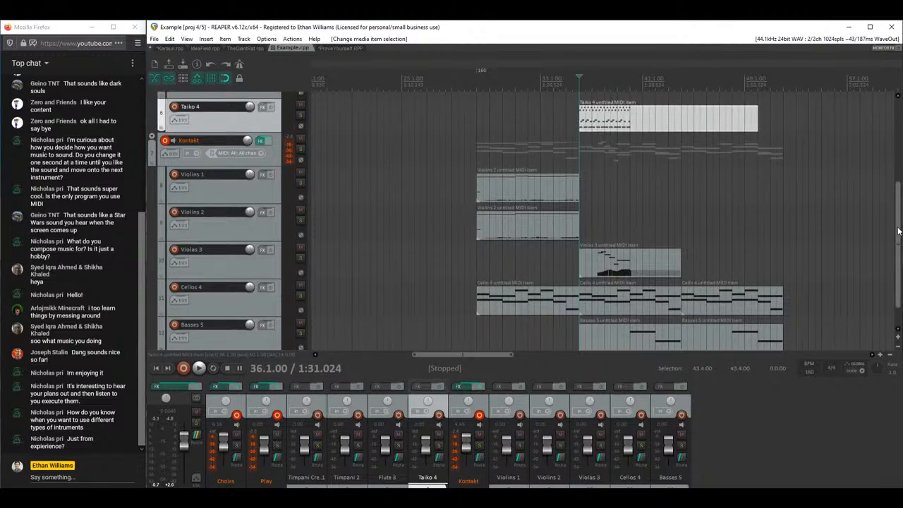
drag(472, 353, 373, 353)
scroll(488, 205, down, 5)
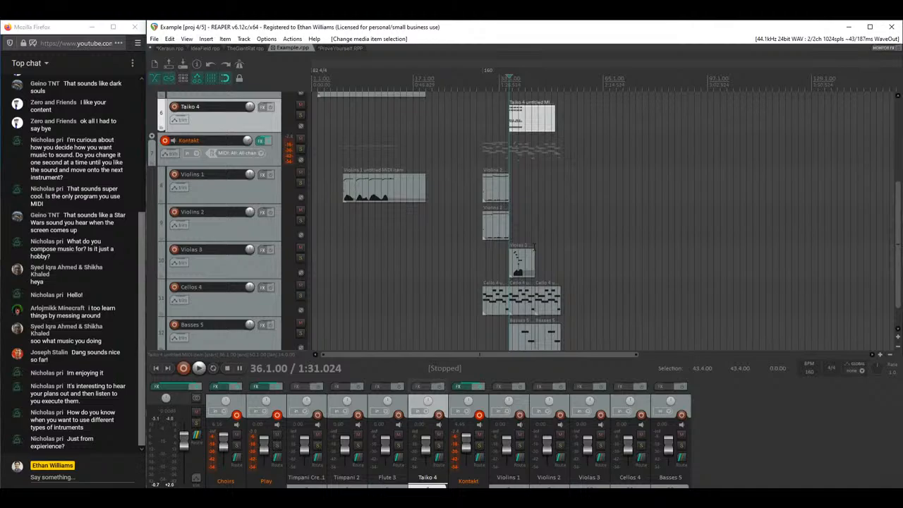
scroll(898, 225, up, 5)
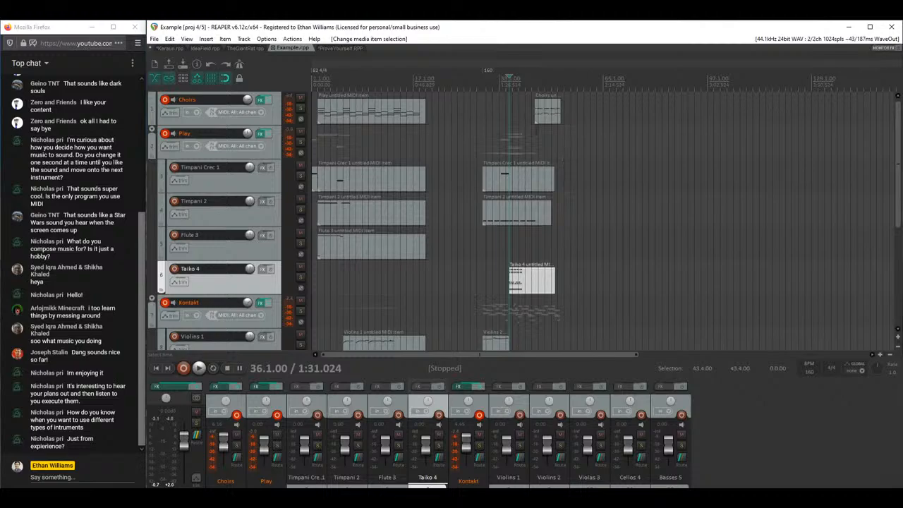
click(532, 137)
key(space)
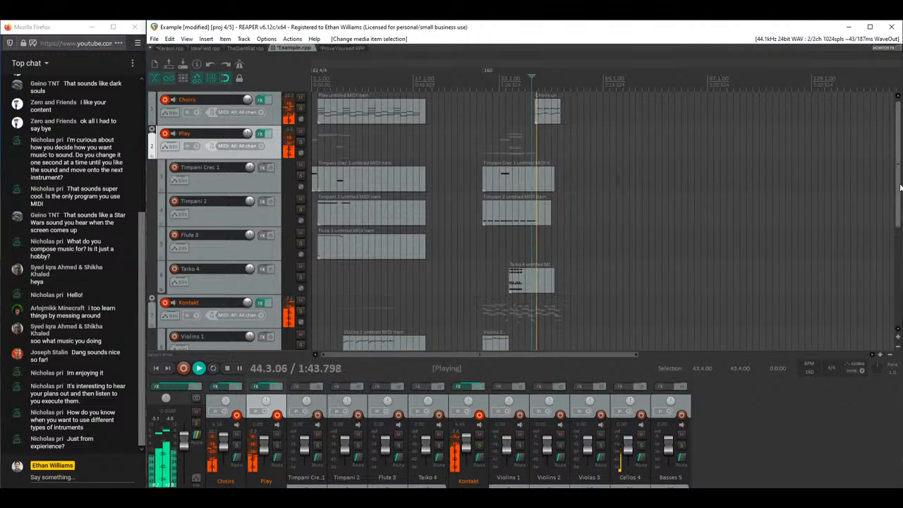
scroll(901, 189, down, 5)
scroll(901, 188, up, 5)
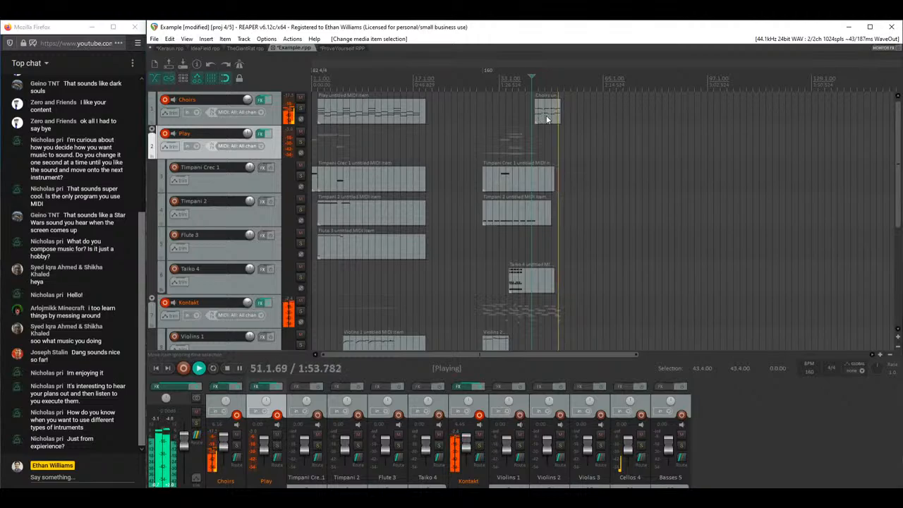
key(space)
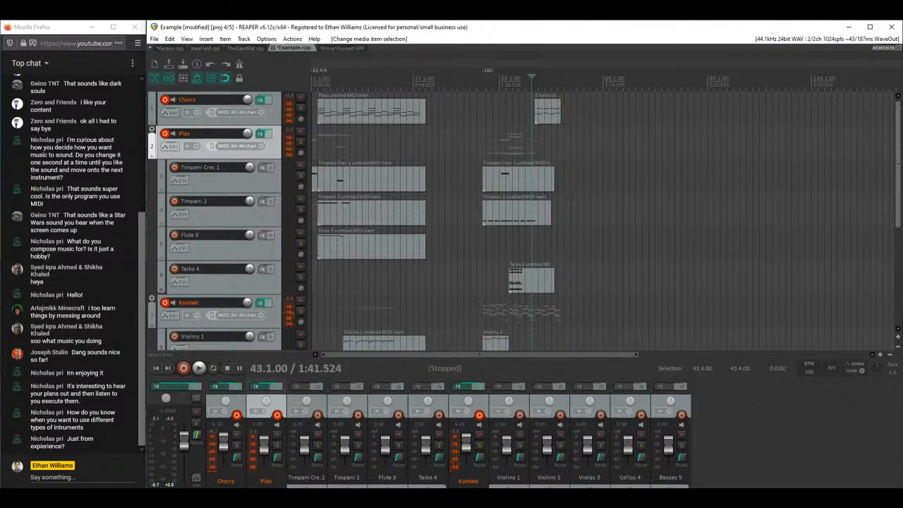
key(ctrl+s)
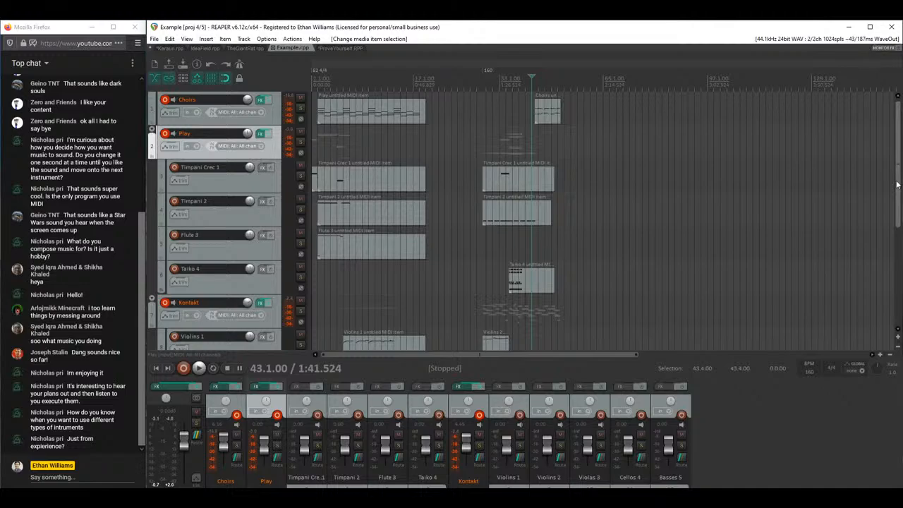
Step: Open the Cello 4 item at bar 28, select all its notes to review them, close the editor, and save the project
scroll(897, 185, down, 5)
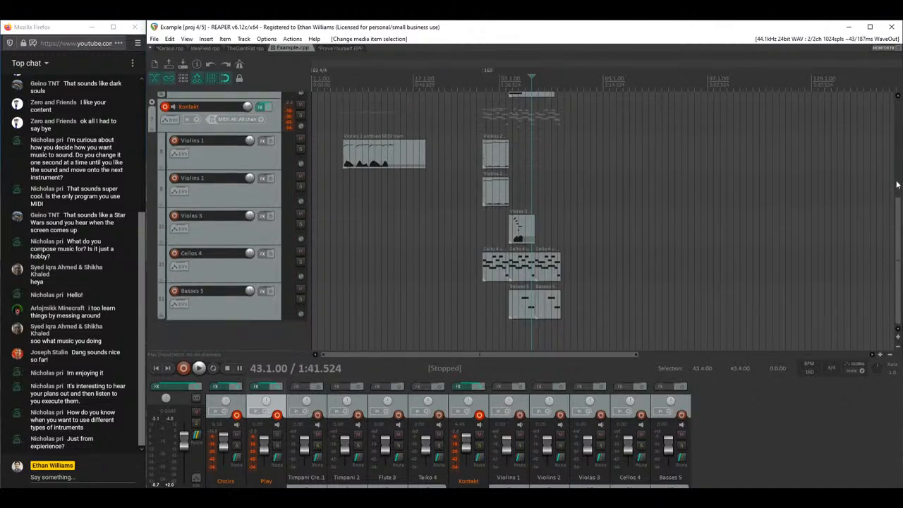
double_click(489, 270)
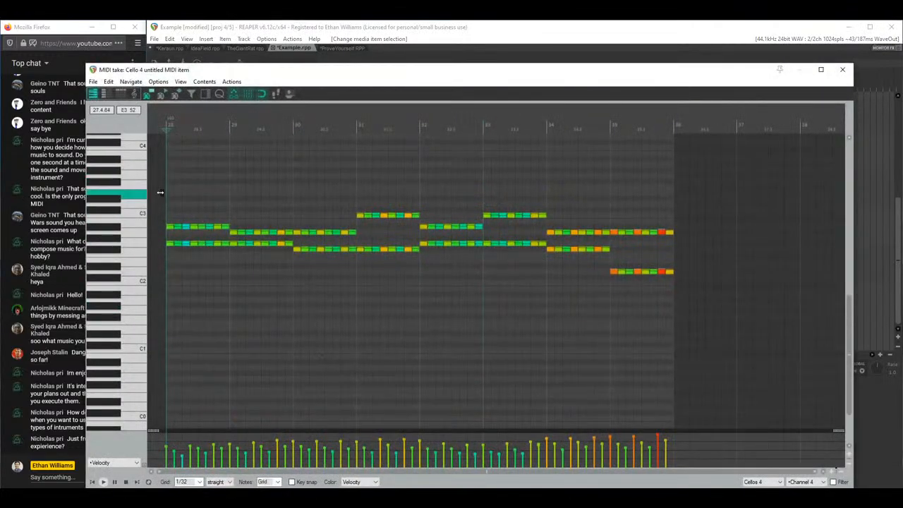
drag(169, 182, 421, 289)
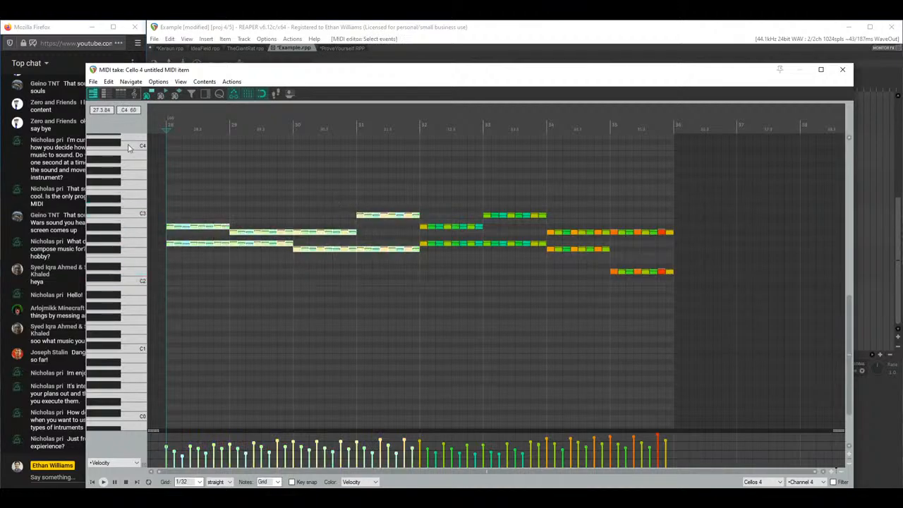
drag(165, 163, 727, 347)
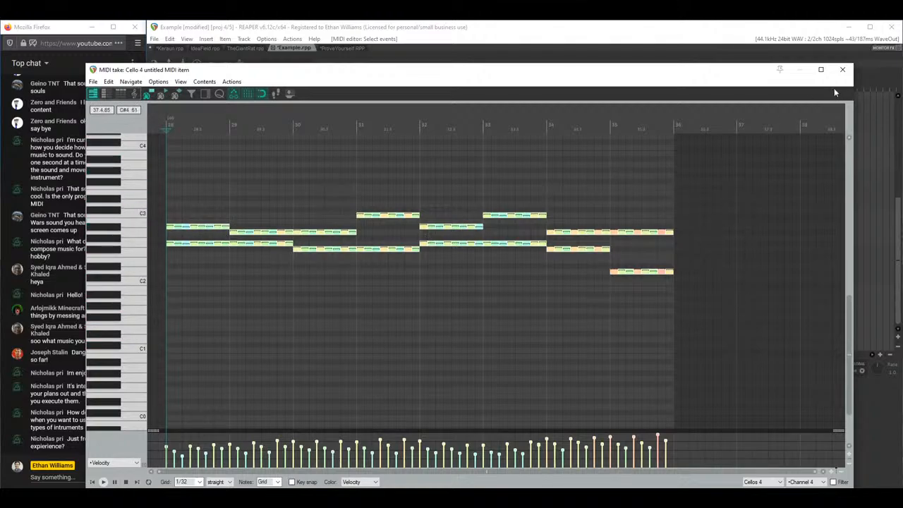
click(843, 70)
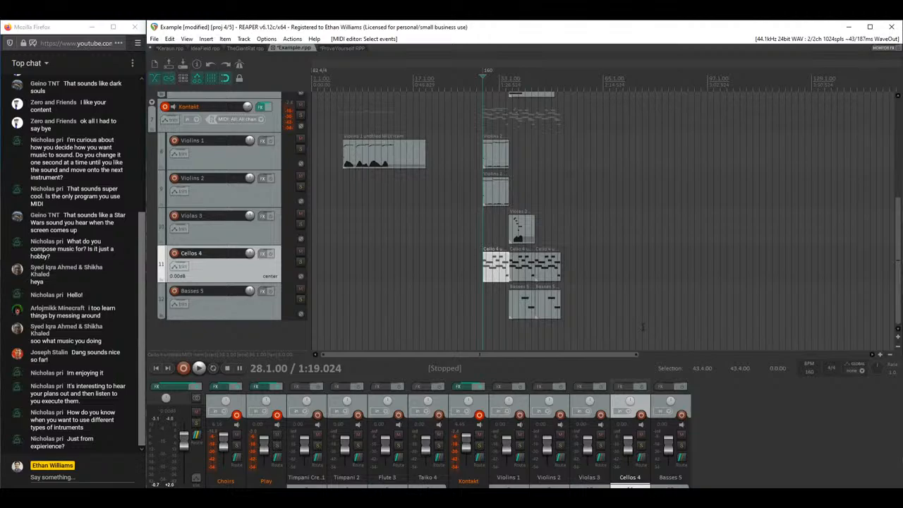
scroll(901, 259, up, 5)
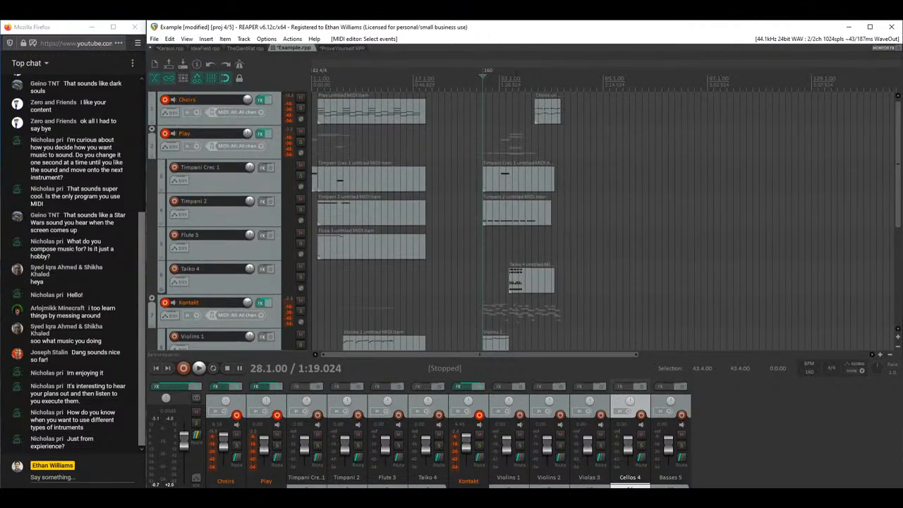
key(ctrl+s)
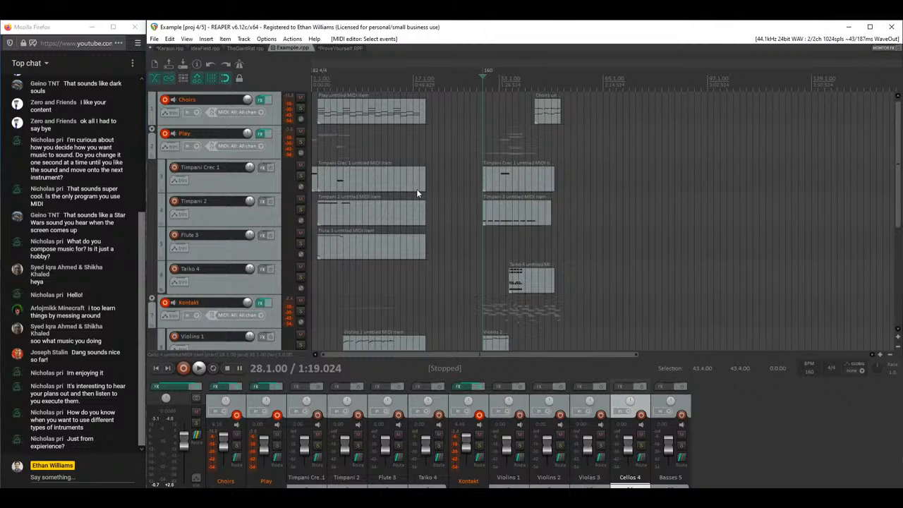
Step: Return the Example project to its start, switch to the IdeaField project, and play it from the beginning
click(154, 368)
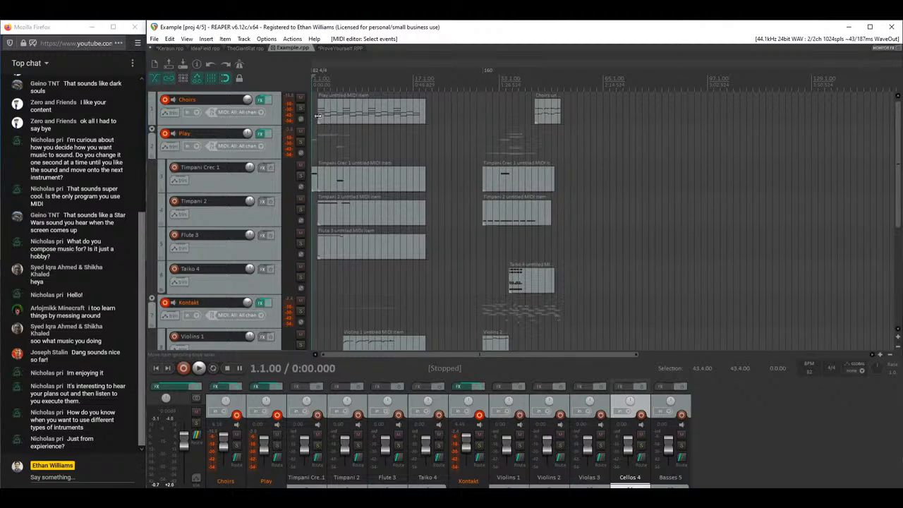
click(239, 50)
click(203, 48)
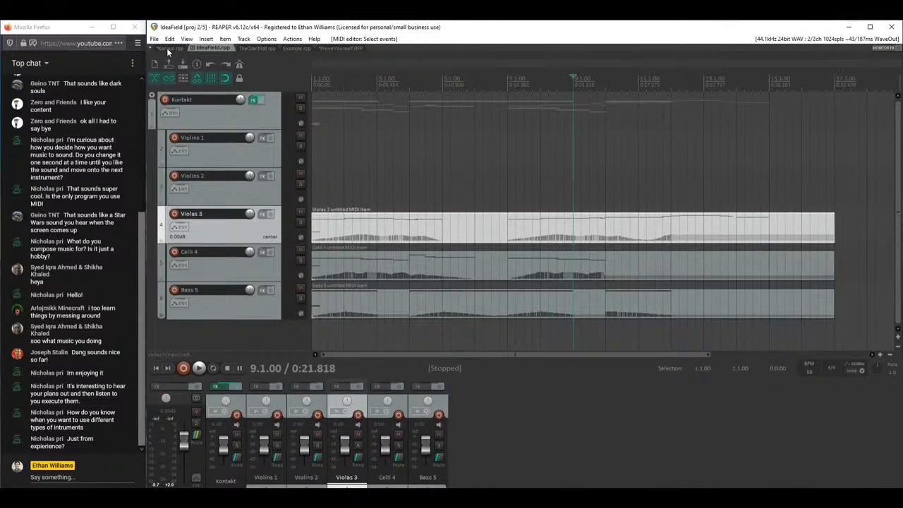
click(156, 368)
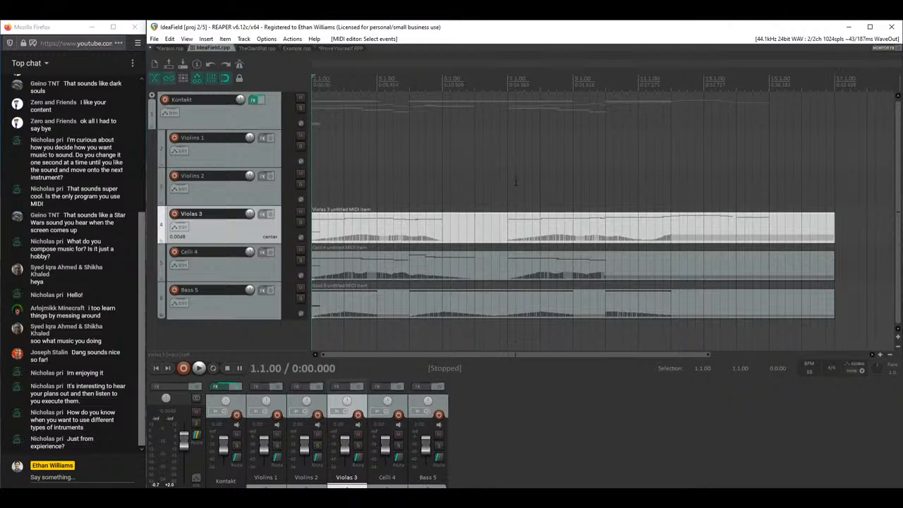
key(space)
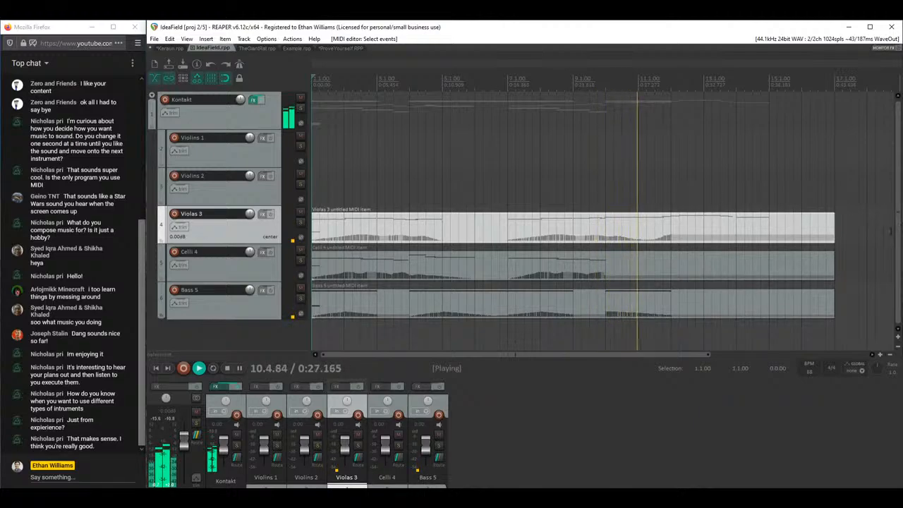
Step: Stop playback, switch to the ProveYourself project, delete its second track (the soloed Omnisphere), and unsolo Electro Reduction
key(space)
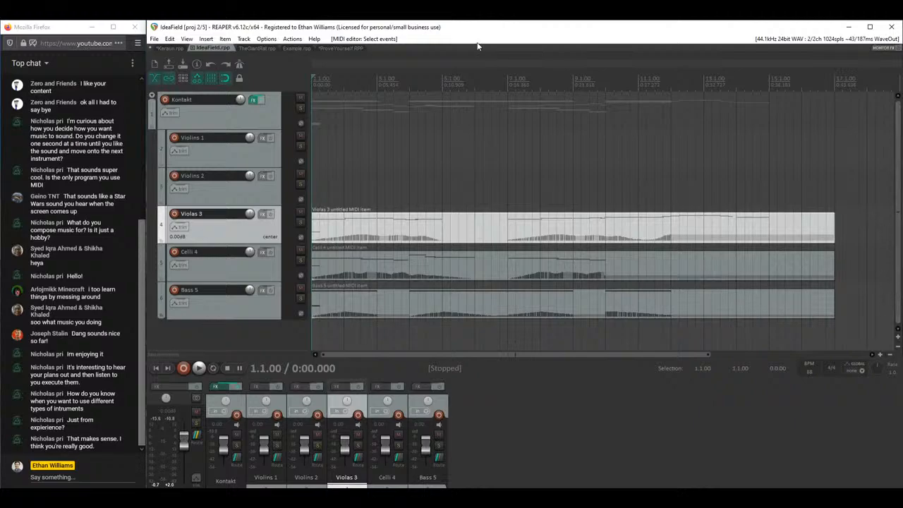
click(345, 48)
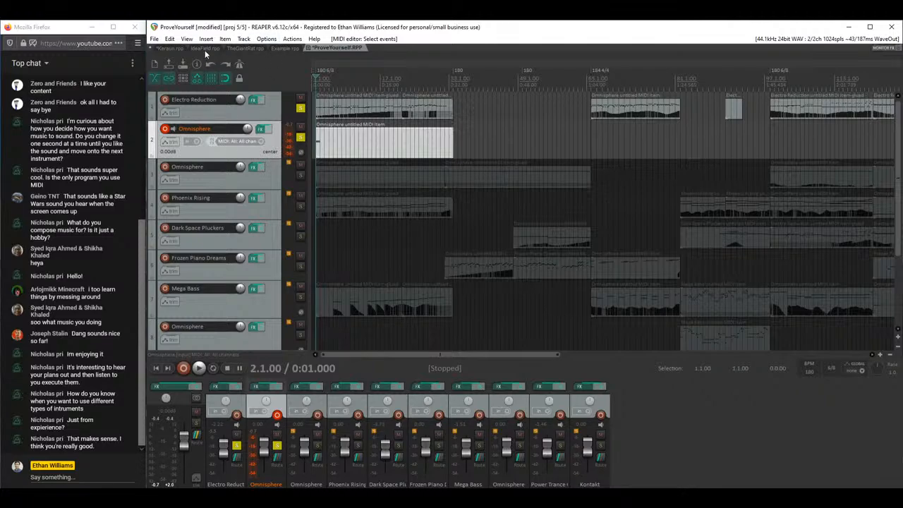
key(Delete)
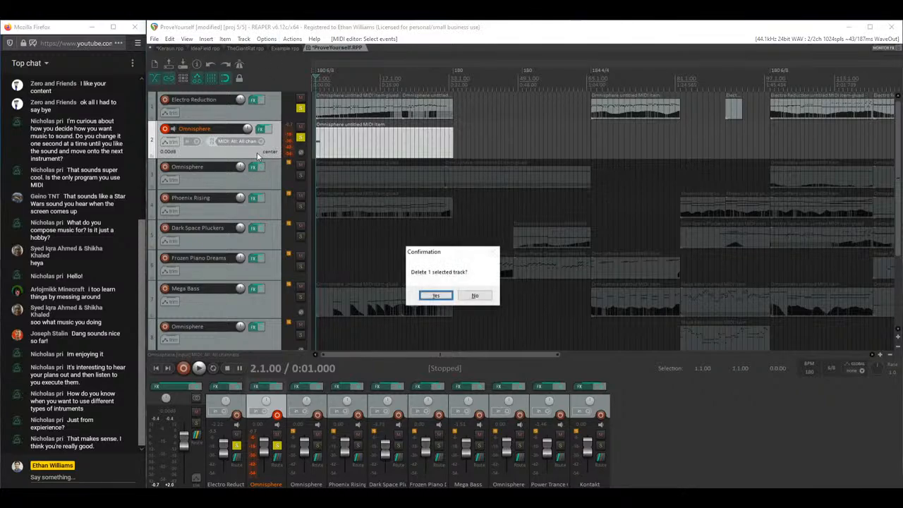
click(431, 294)
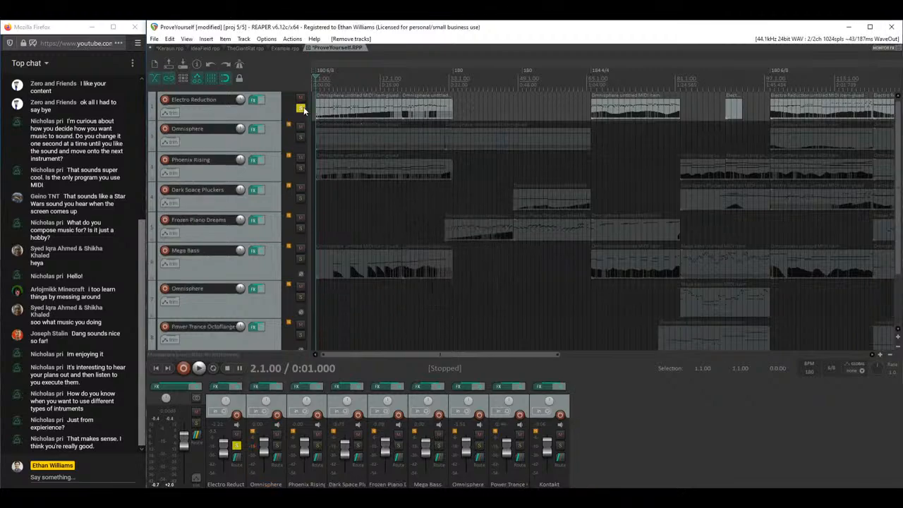
key(F6)
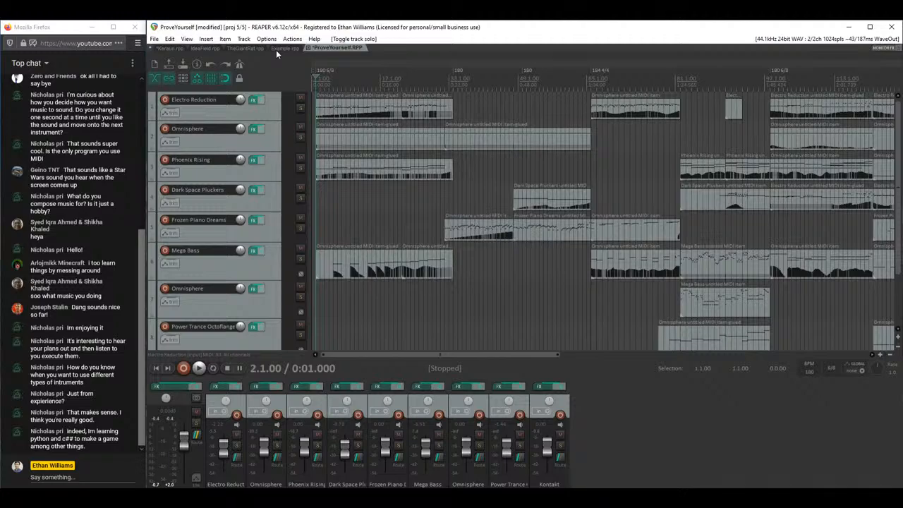
Step: Look at the Keraun and IdeaField projects, check the YouTube live dashboard in Firefox, and return to REAPER
click(170, 47)
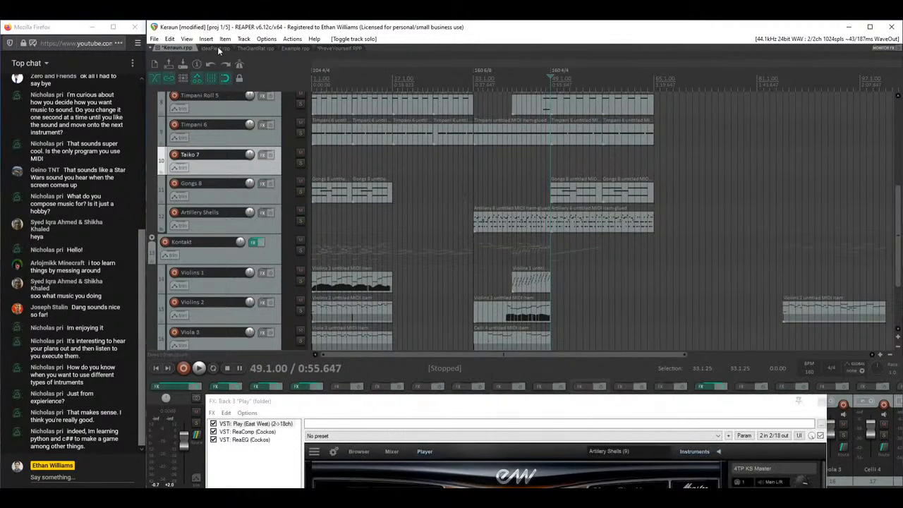
click(215, 47)
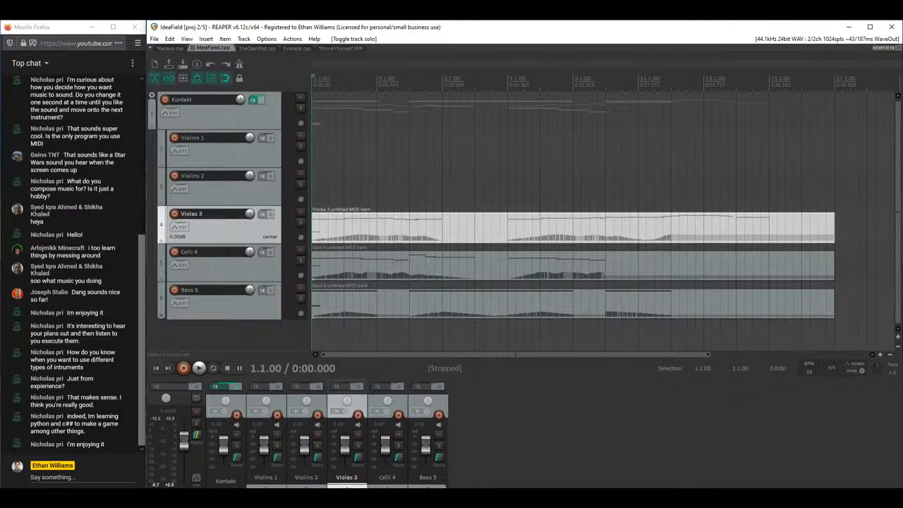
mouse_move(314, 495)
click(288, 462)
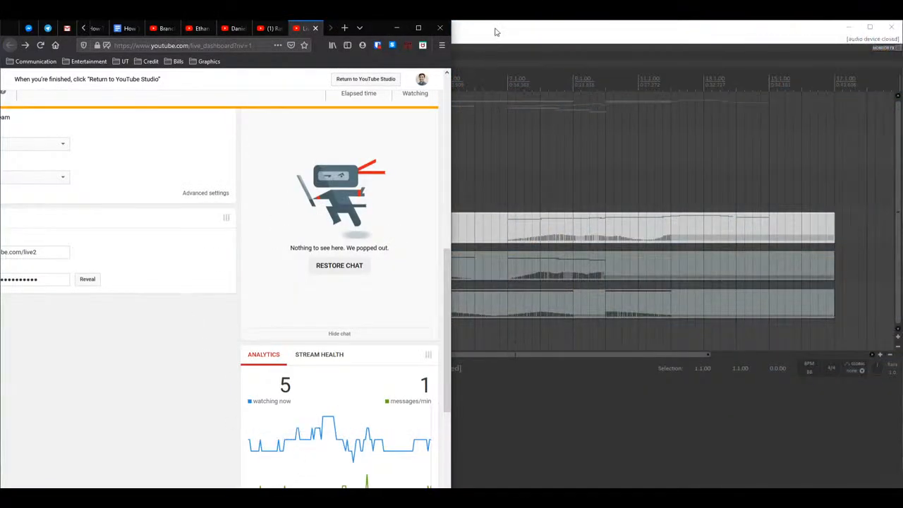
click(496, 32)
click(91, 417)
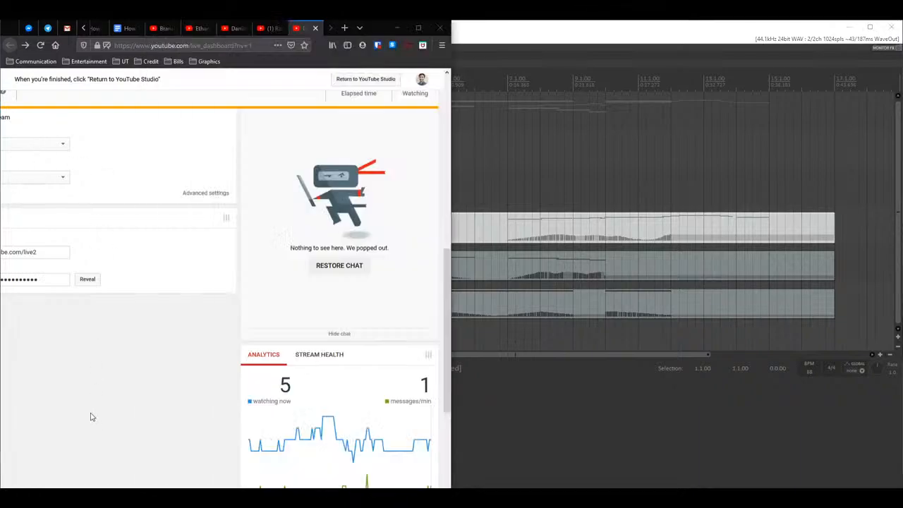
click(397, 30)
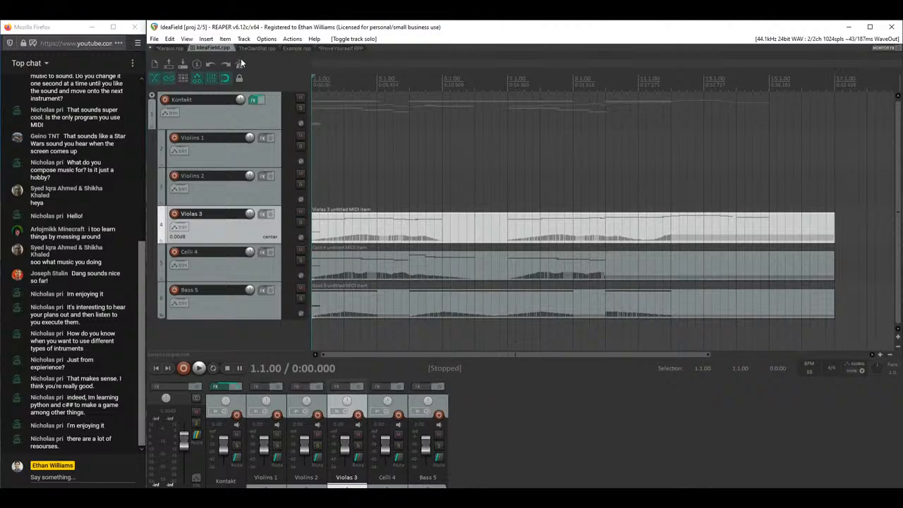
Step: Return the Keraun project to its start and create a new empty project tab
click(168, 49)
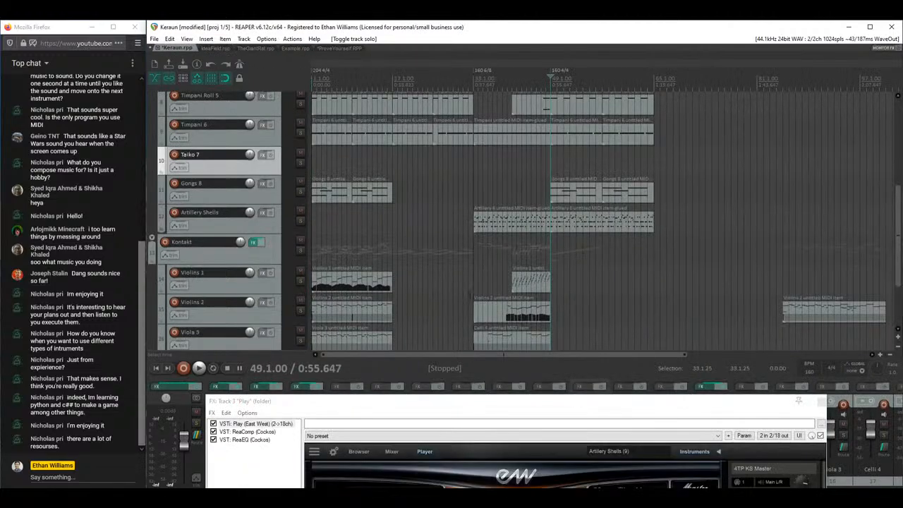
click(156, 368)
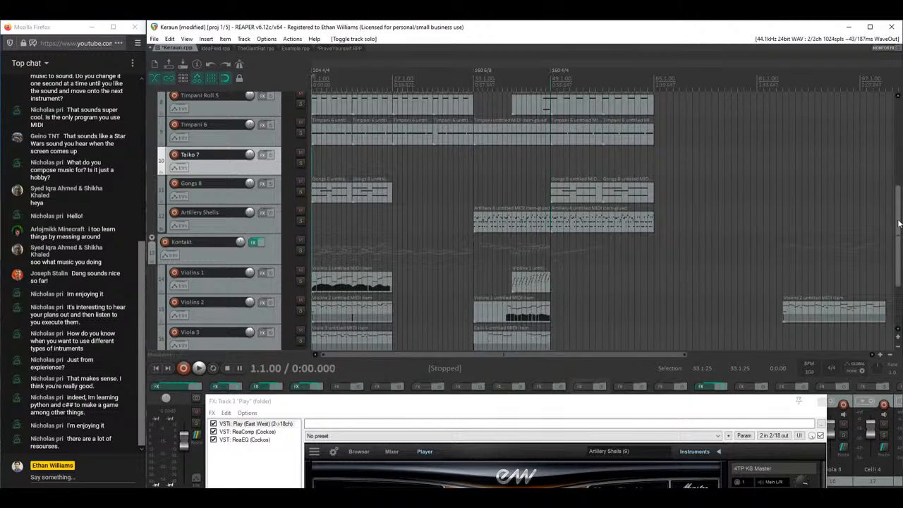
scroll(898, 223, up, 5)
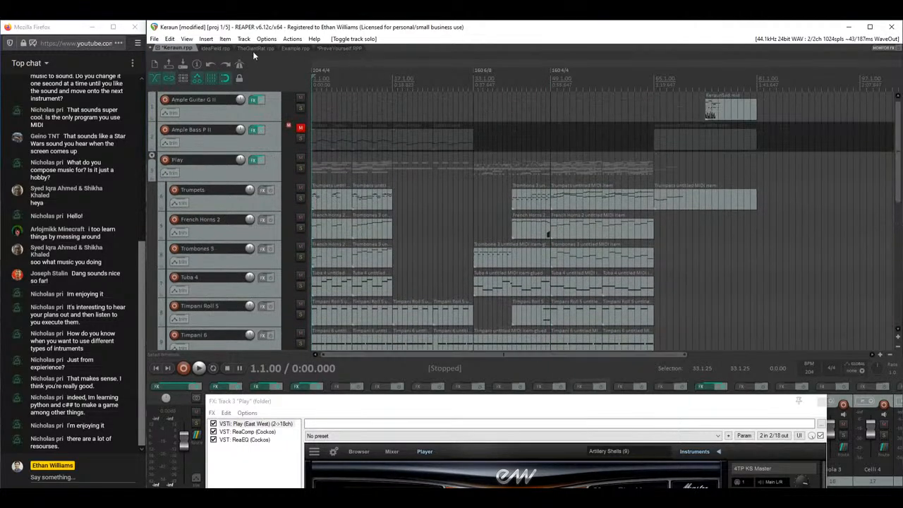
click(154, 39)
click(176, 60)
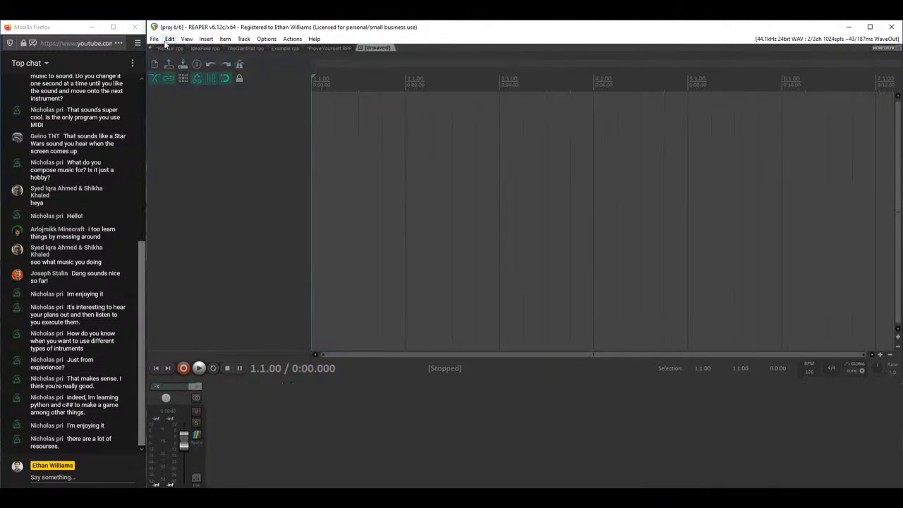
key(alt+f)
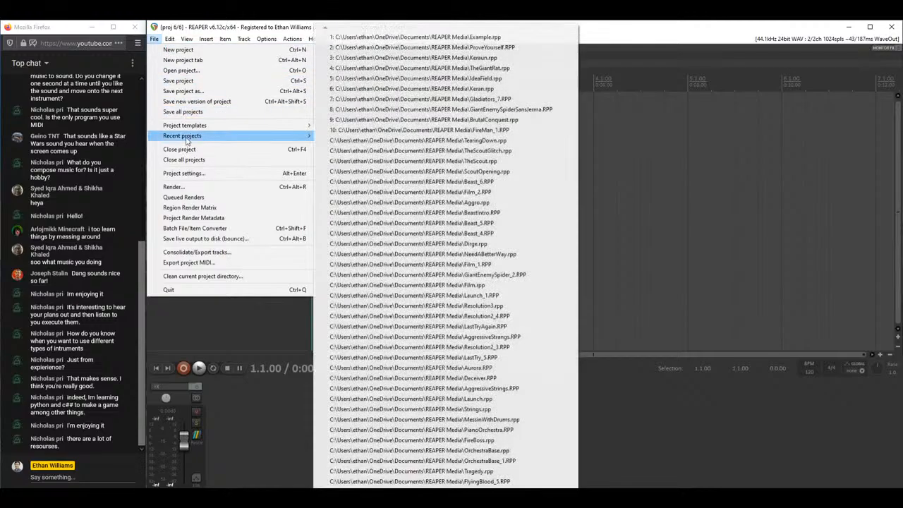
click(210, 323)
Step: Close the TheGiantRat, Example, ProveYourself and IdeaField projects, discarding the unsaved changes in ProveYourself
middle_click(244, 47)
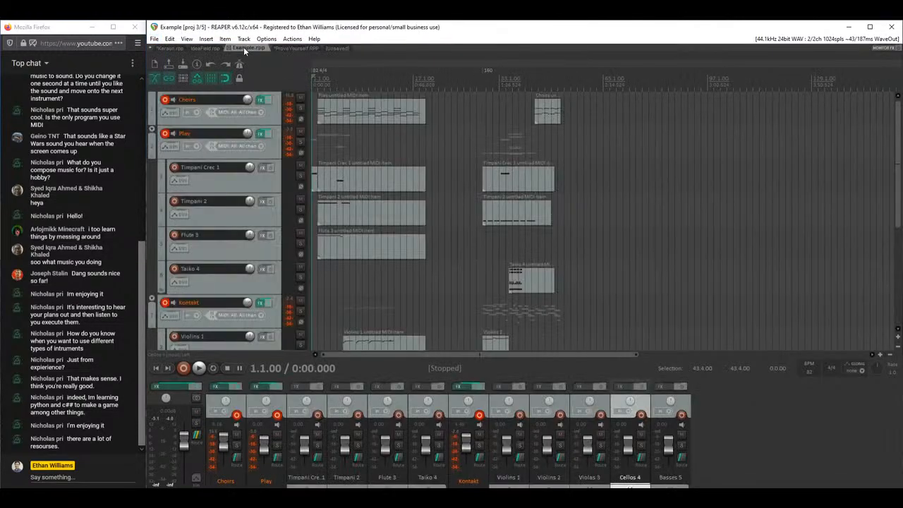
middle_click(245, 47)
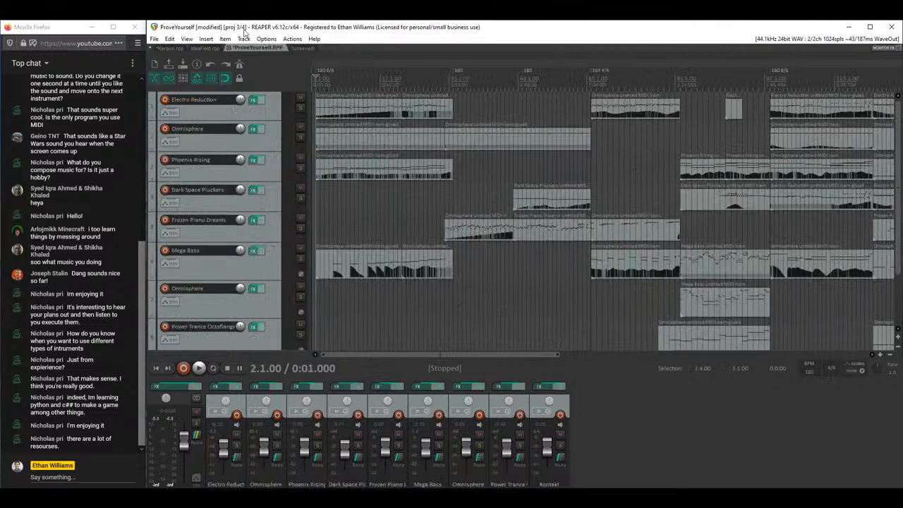
middle_click(248, 48)
click(455, 296)
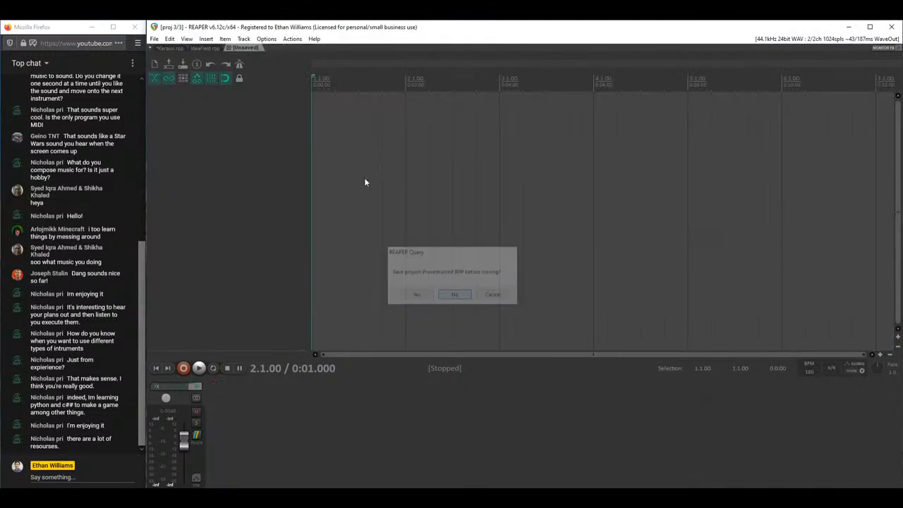
click(201, 47)
middle_click(201, 47)
Step: Open the recent project Keran.rpp in the empty project tab and briefly play its beginning
click(154, 39)
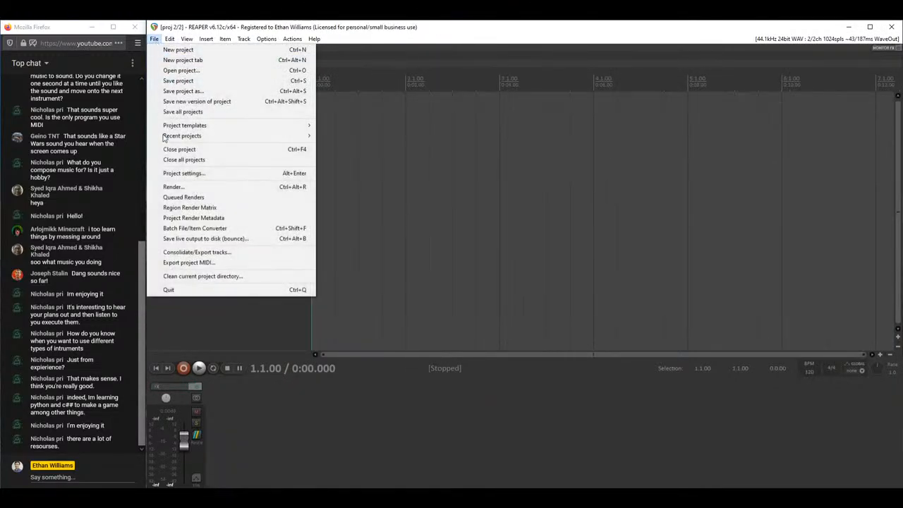
mouse_move(189, 139)
click(395, 89)
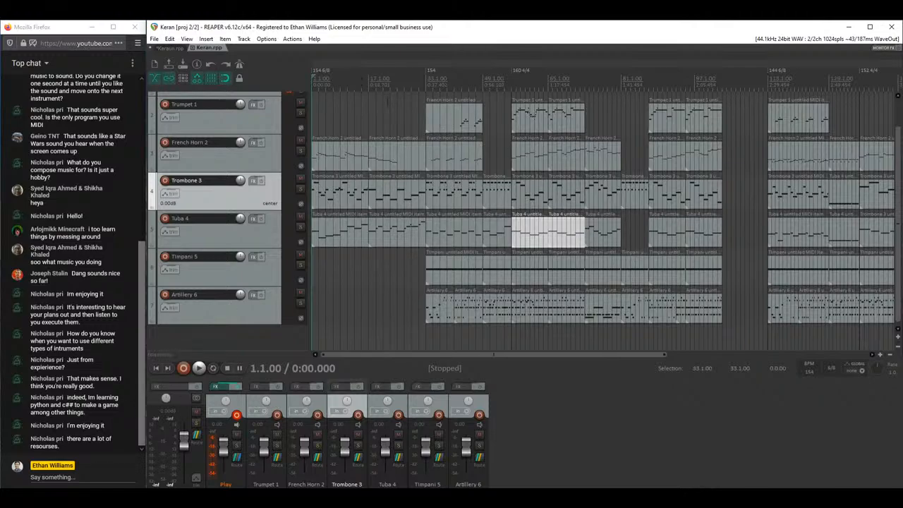
key(space)
key(space)
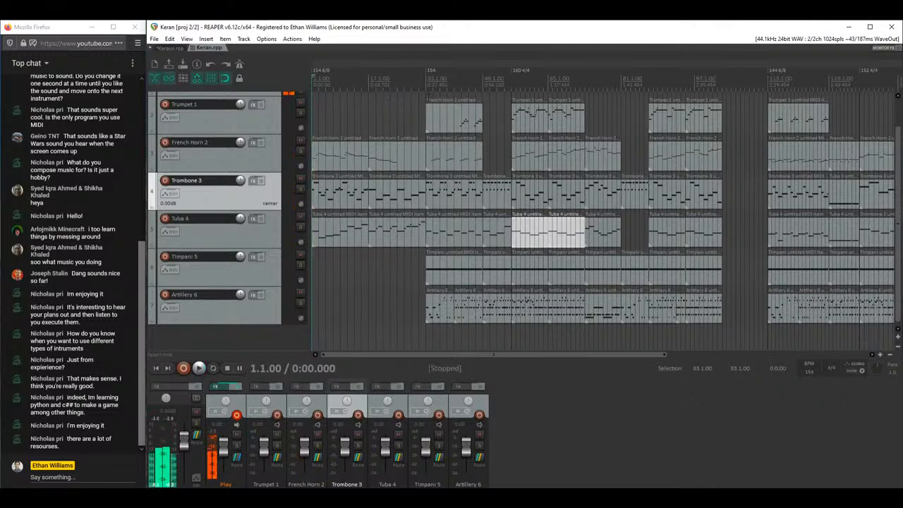
Step: Play the Keran project from bar 33, where the trumpet enters, into the 160 BPM section and stop
click(426, 116)
key(space)
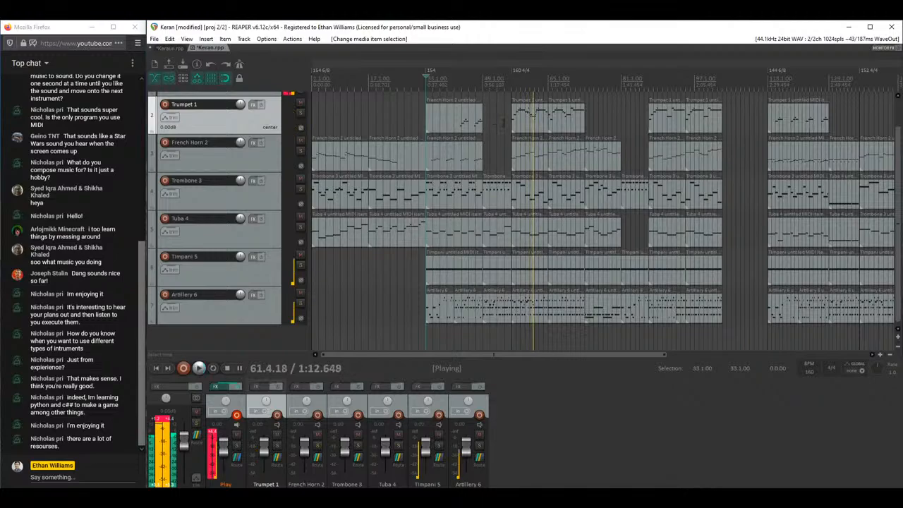
key(space)
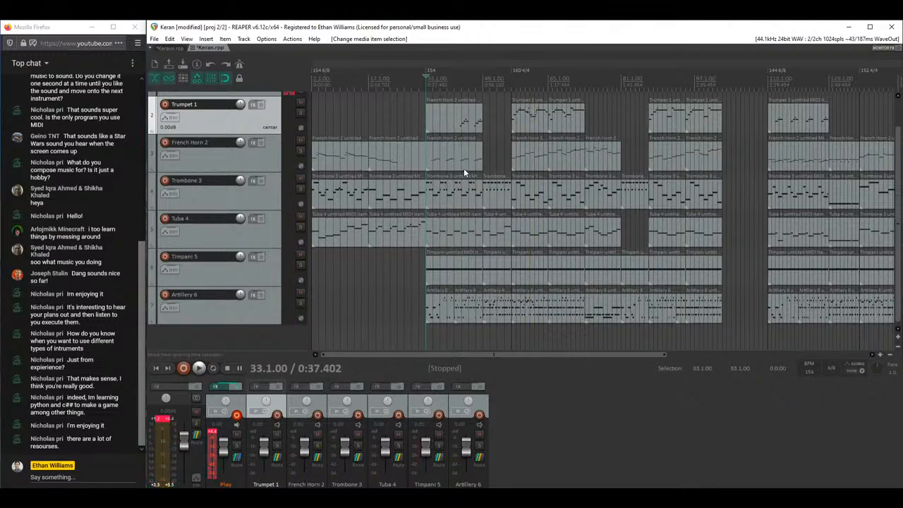
Step: Examine the French Horn 2 and Trombone 3 items starting at bar 33, and place the edit cursor at bar 49
click(223, 159)
scroll(223, 158, up, 1)
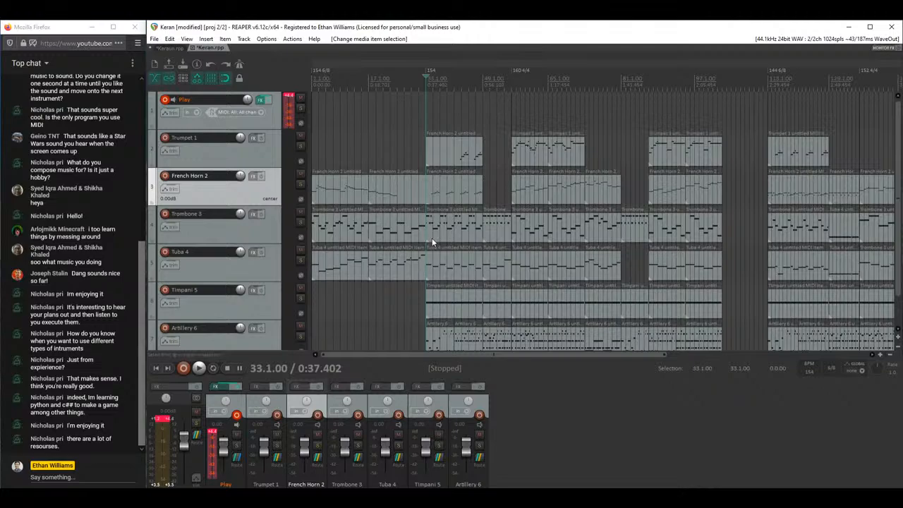
click(437, 195)
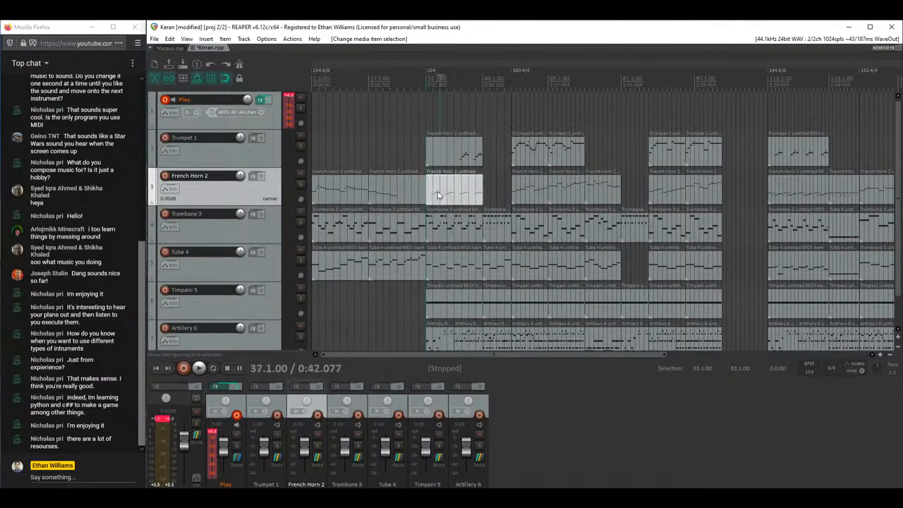
click(432, 227)
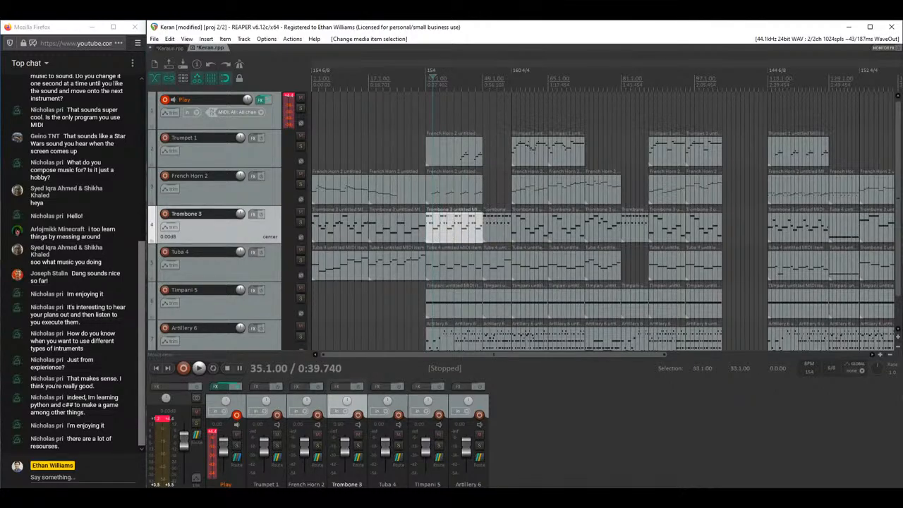
click(487, 197)
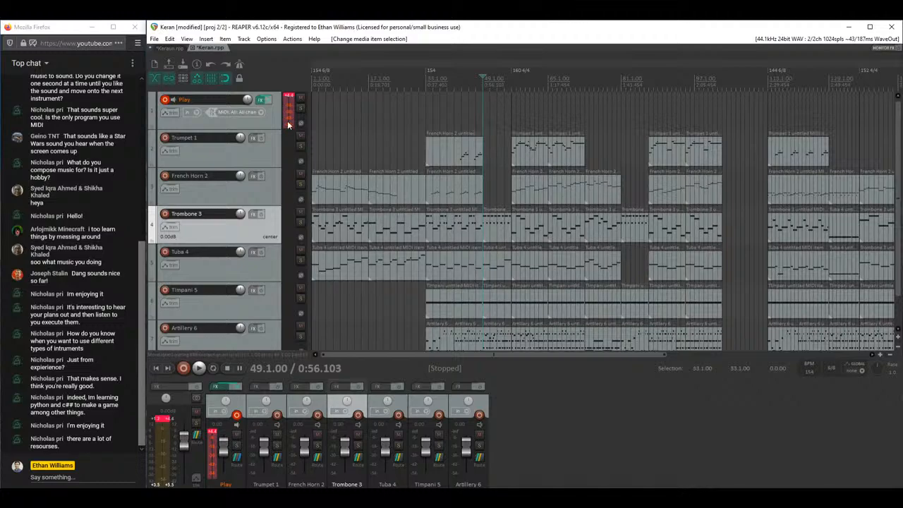
Step: Switch to the Keraun project and play it from bar 33 into the 4/4 section from bar 49 while looking over its tracks
click(168, 48)
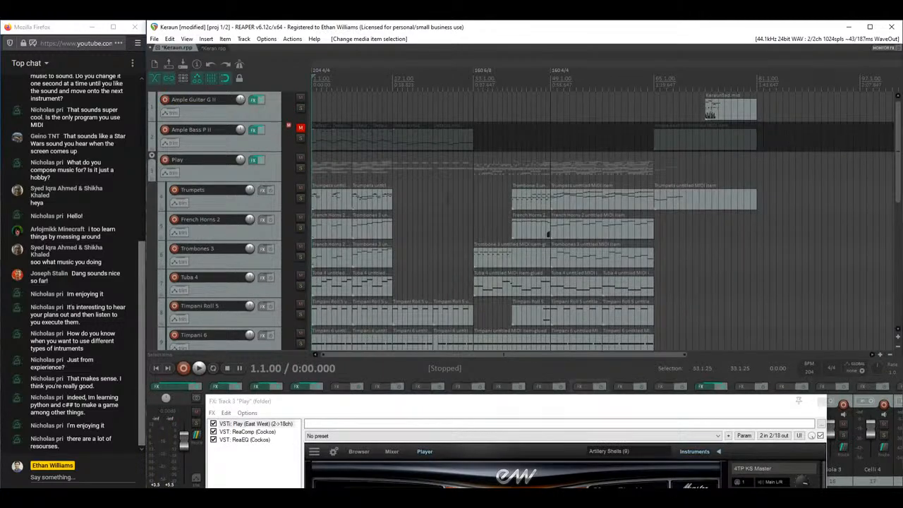
click(475, 201)
scroll(897, 164, down, 1)
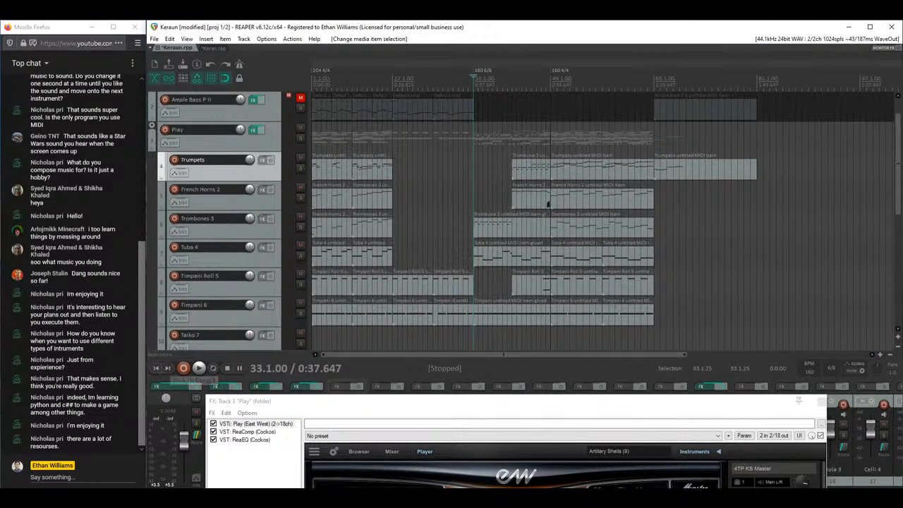
key(space)
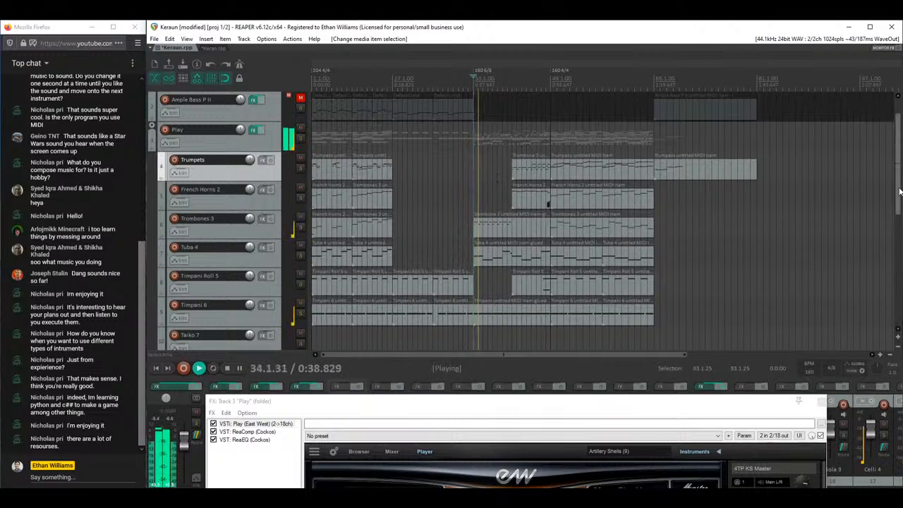
scroll(899, 190, down, 8)
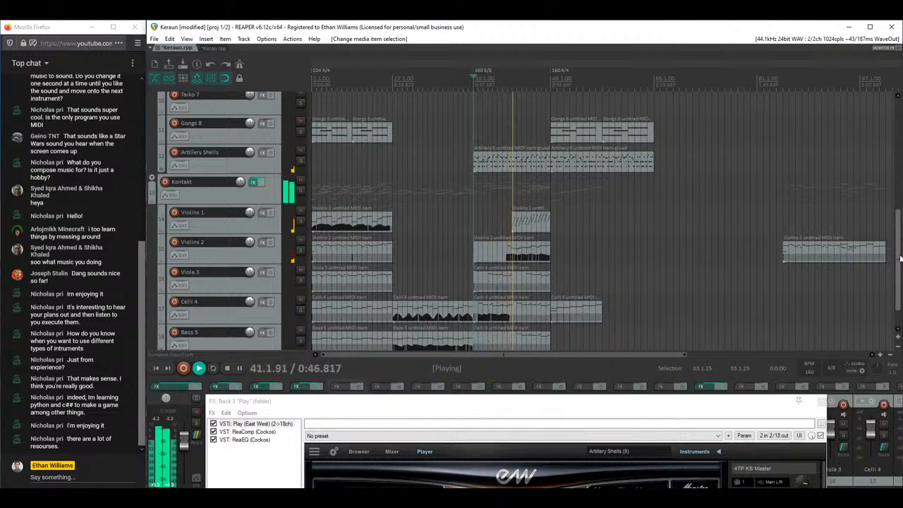
scroll(899, 260, up, 2)
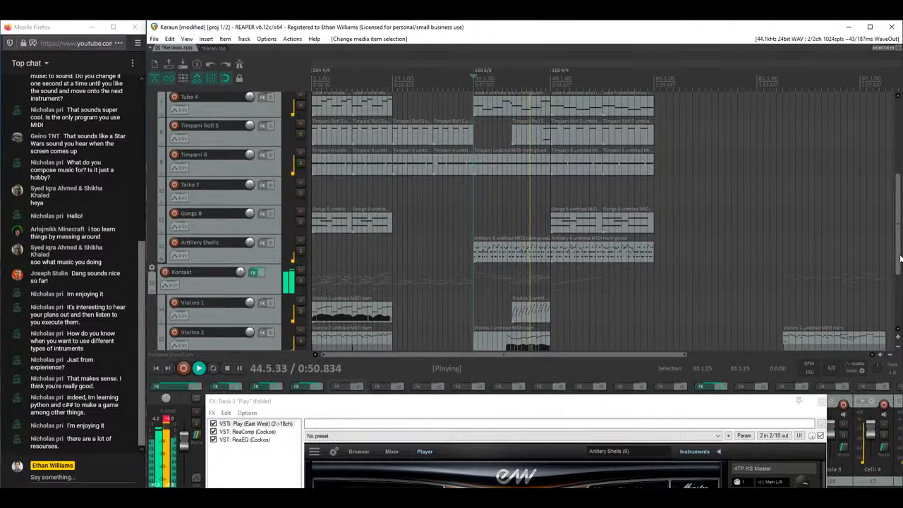
scroll(899, 260, up, 2)
scroll(899, 247, up, 3)
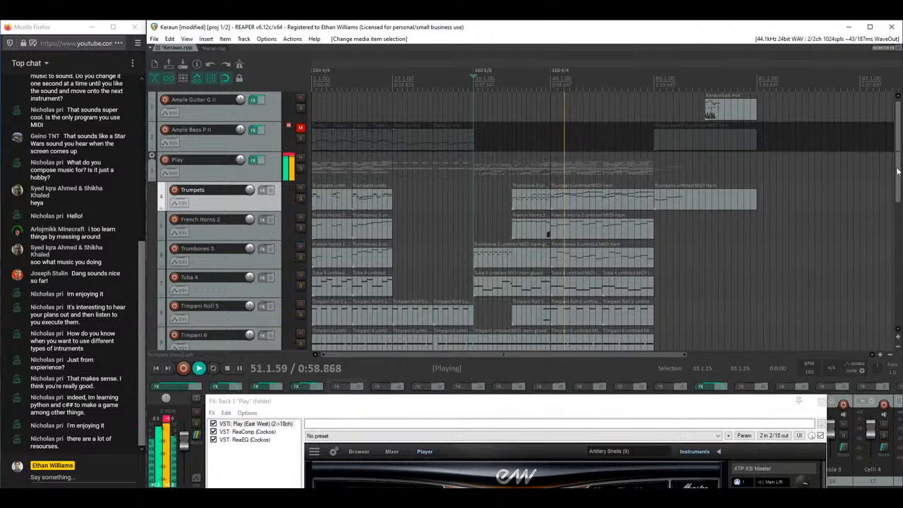
scroll(898, 171, down, 5)
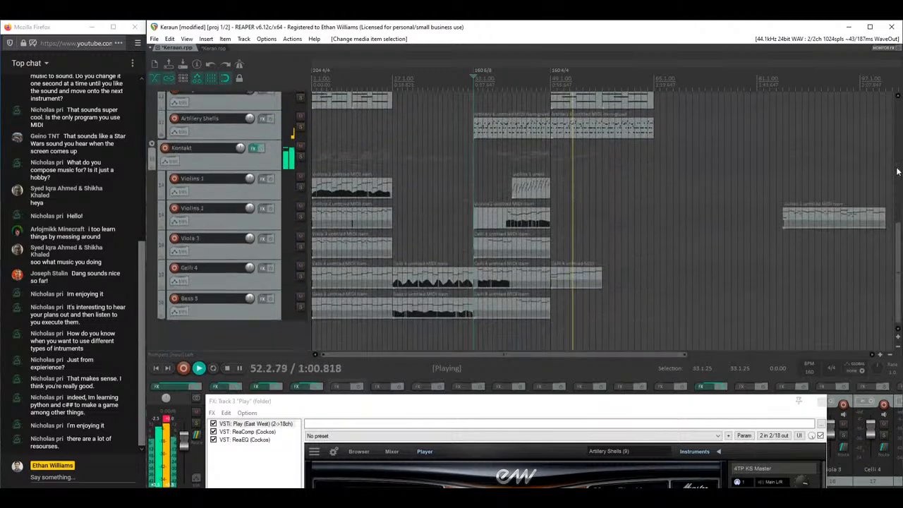
scroll(898, 172, up, 8)
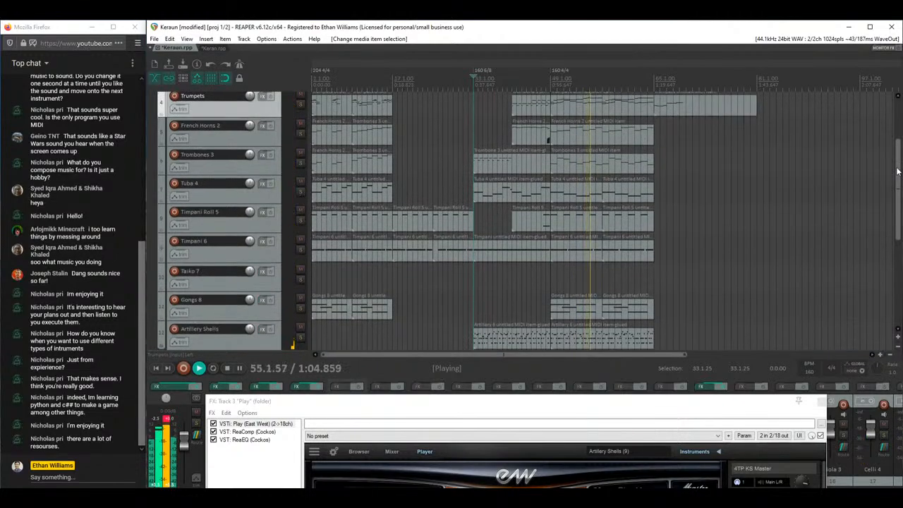
scroll(898, 172, up, 1)
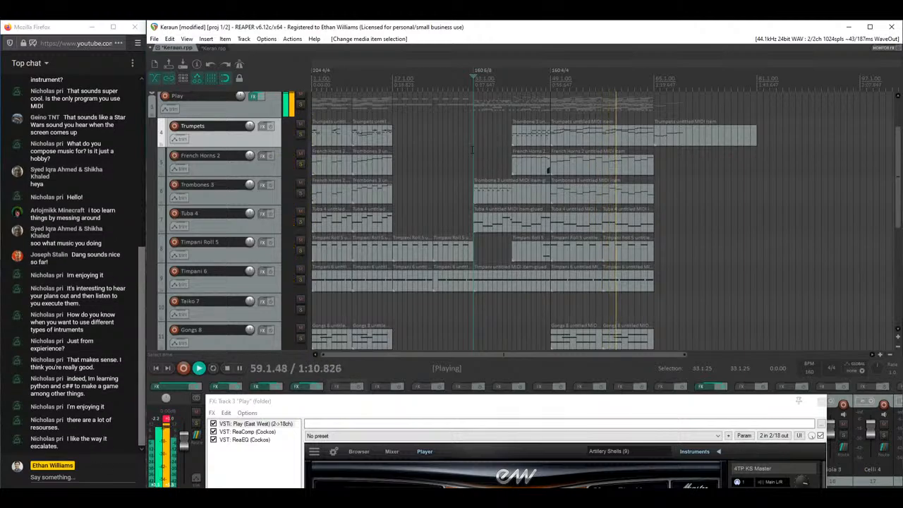
key(space)
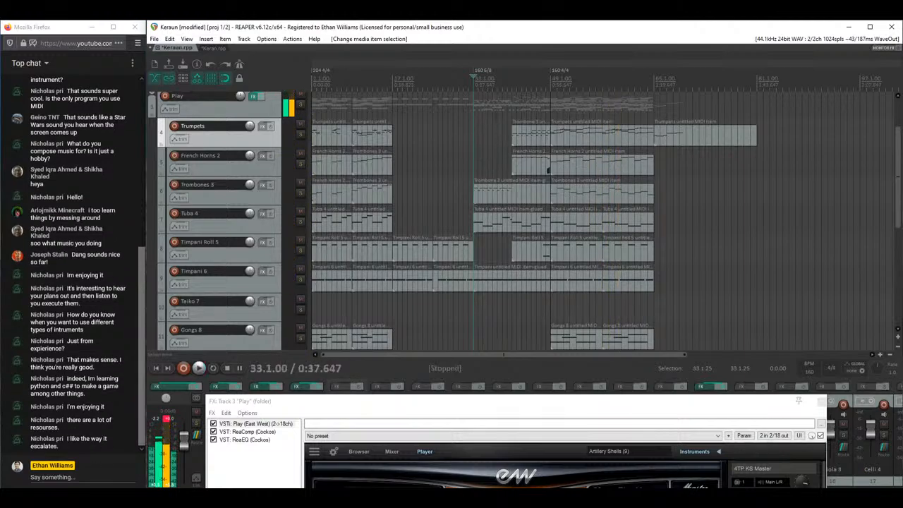
Step: Solo the Kontakt strings folder and play it from bar 33
scroll(897, 182, down, 2)
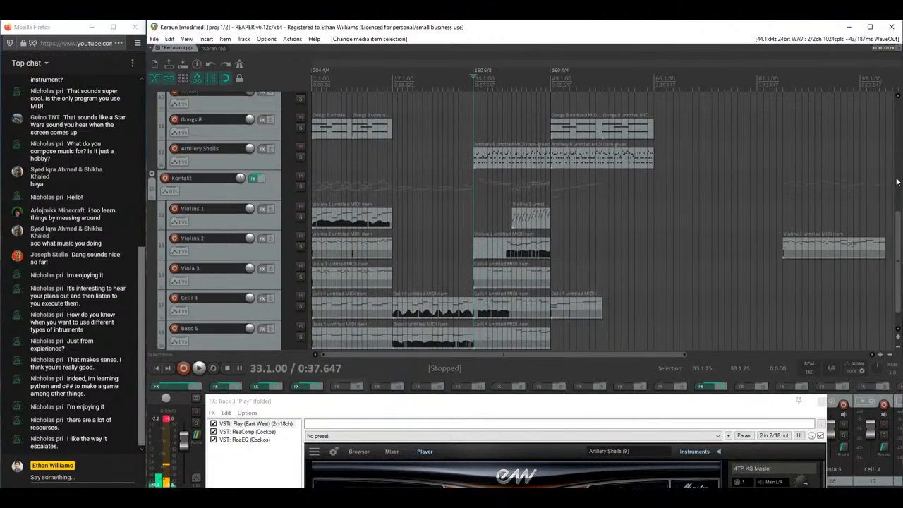
scroll(896, 182, up, 2)
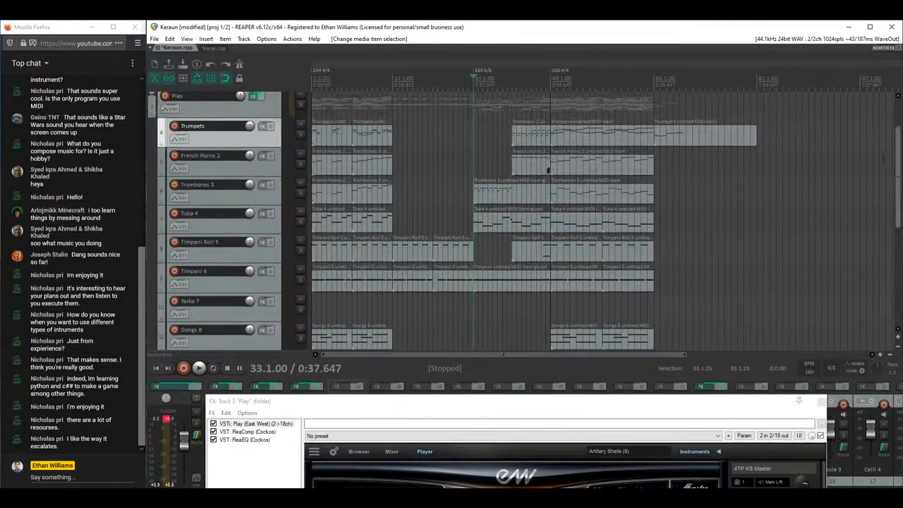
scroll(548, 170, down, 5)
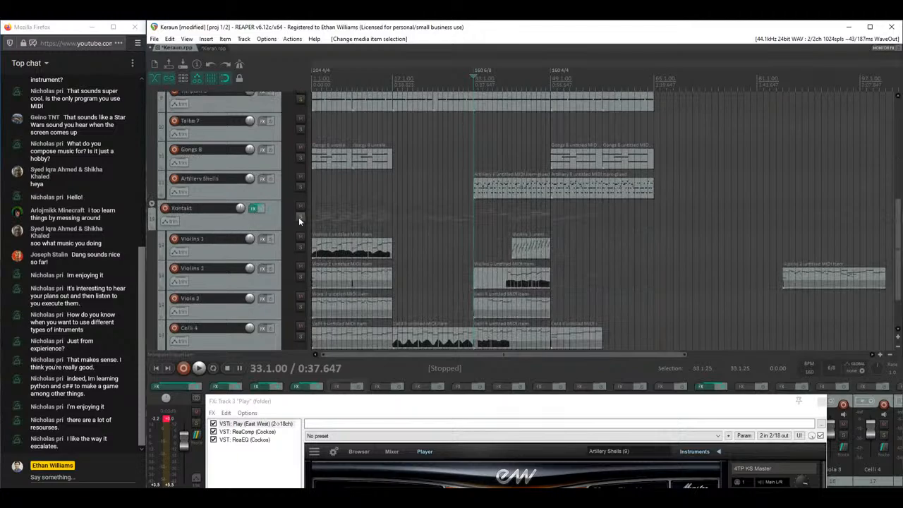
click(300, 217)
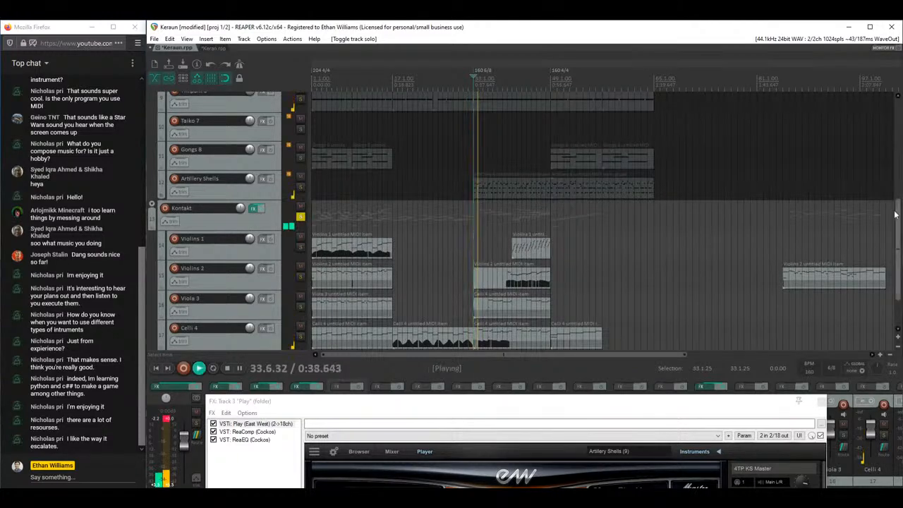
scroll(870, 222, down, 2)
Step: Open the Celli 4 item at bar 33 for note editing and set its channel to Channel 4
double_click(314, 279)
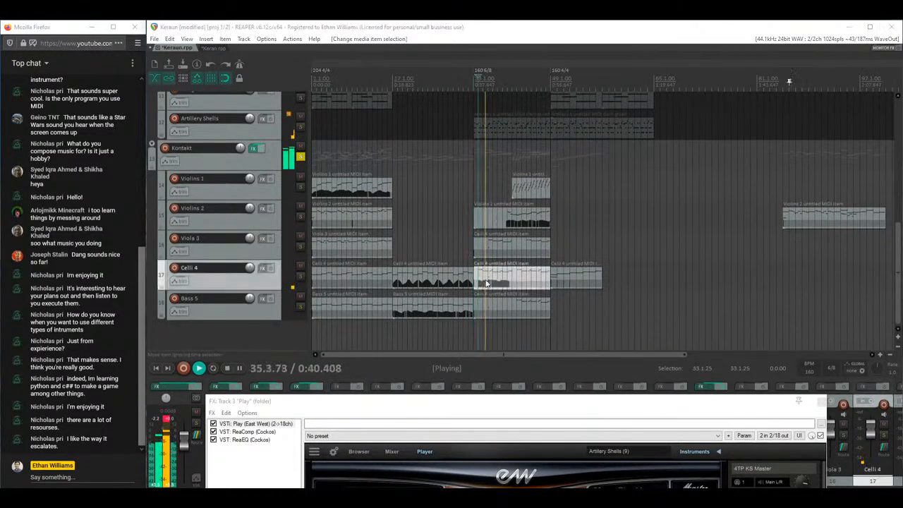
click(813, 486)
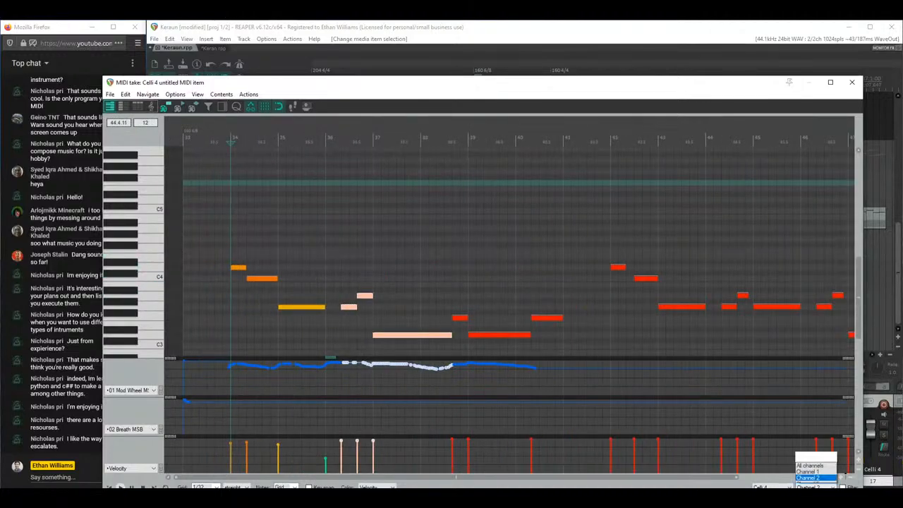
click(813, 399)
scroll(416, 258, up, 3)
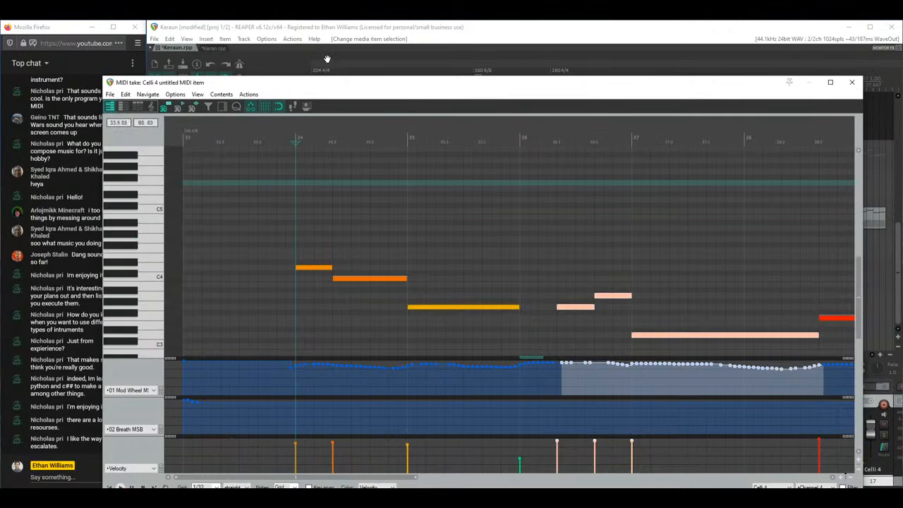
Step: Examine the CSS Cellos instrument in the Kontakt folder's rack and return to the Celli 4 notes
drag(327, 82, 593, 82)
click(253, 149)
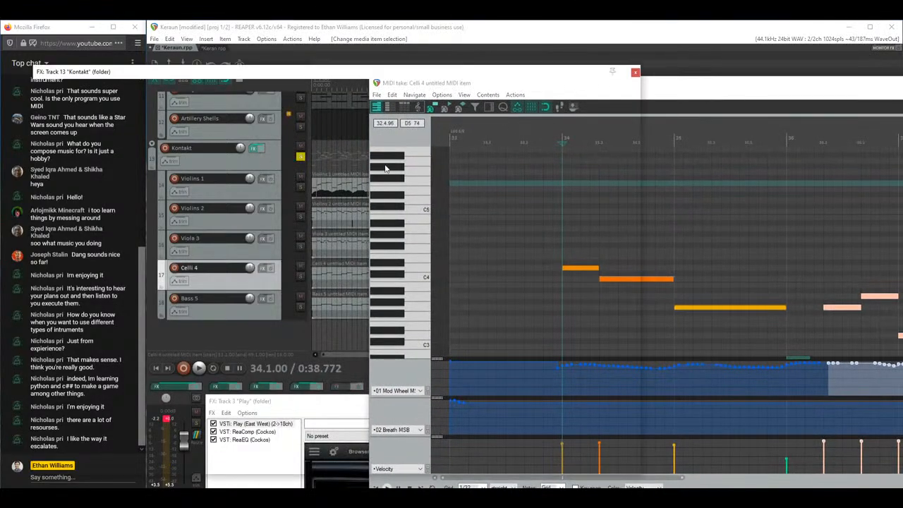
drag(364, 81, 421, 61)
click(404, 154)
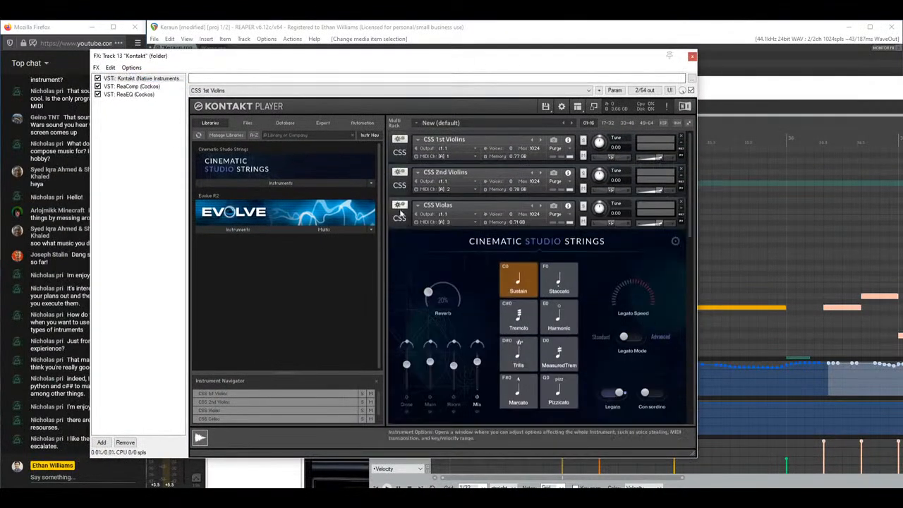
click(399, 217)
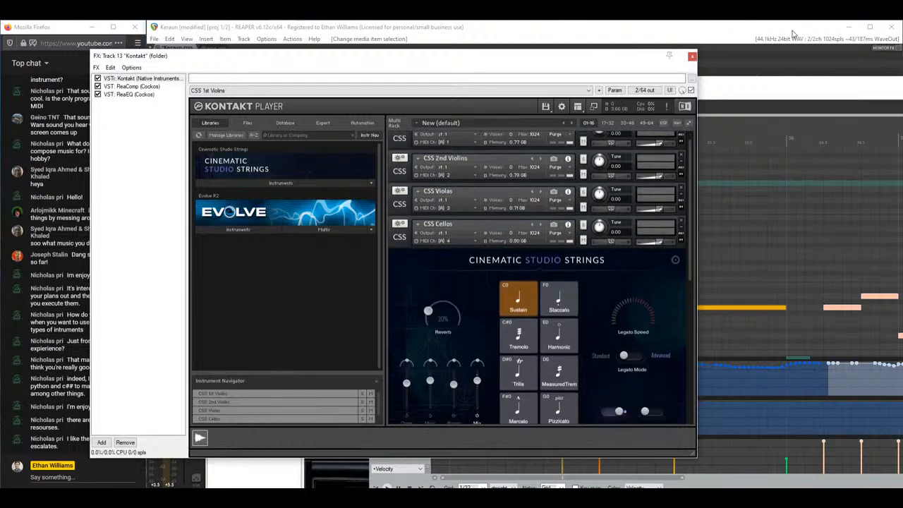
click(719, 92)
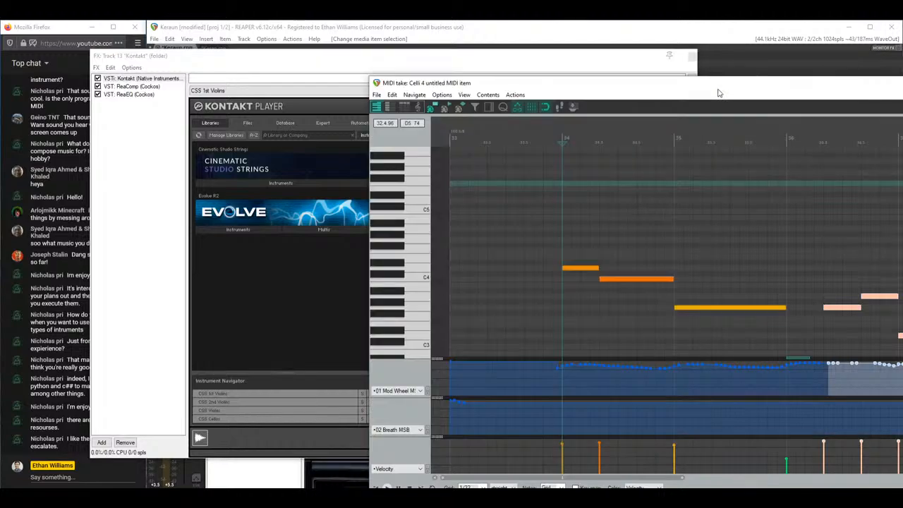
Step: Redraw the Celli 4 mod wheel curve as a gradual rise around bar 34, lower the first two notes' velocities, and audition the phrase
click(572, 371)
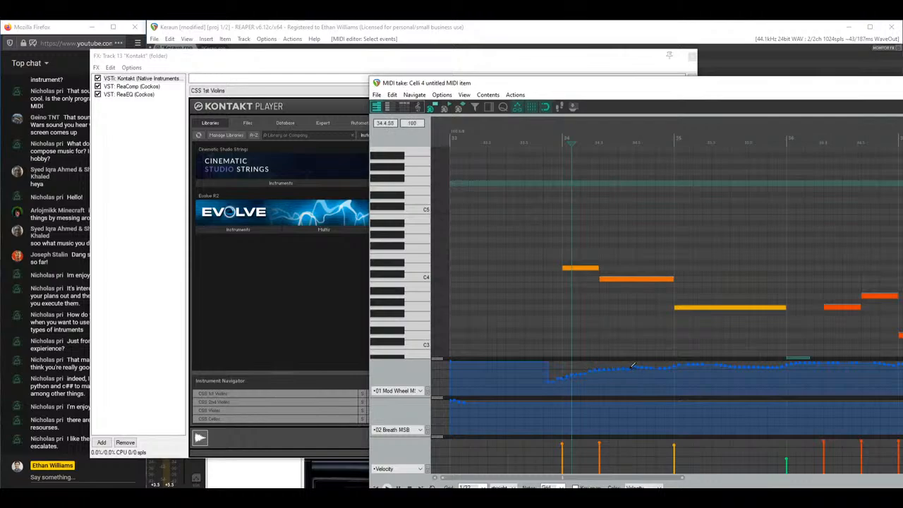
click(554, 232)
key(space)
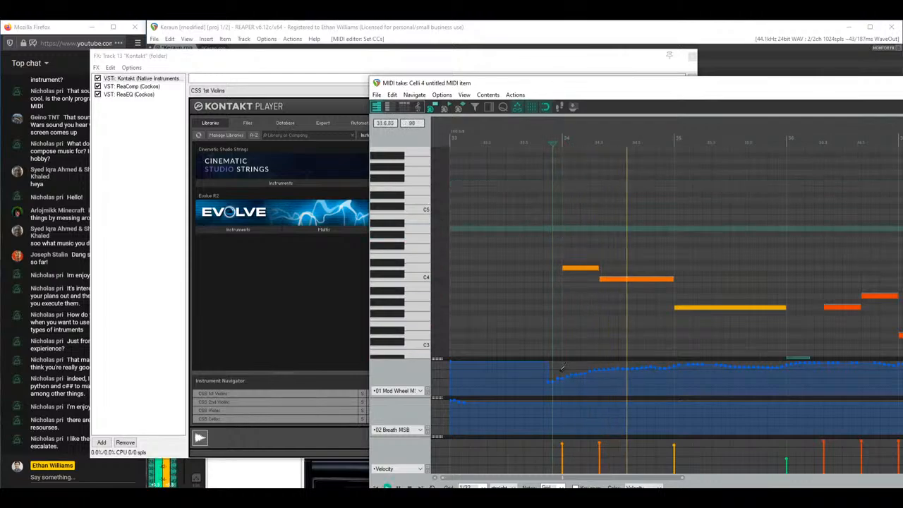
click(595, 268)
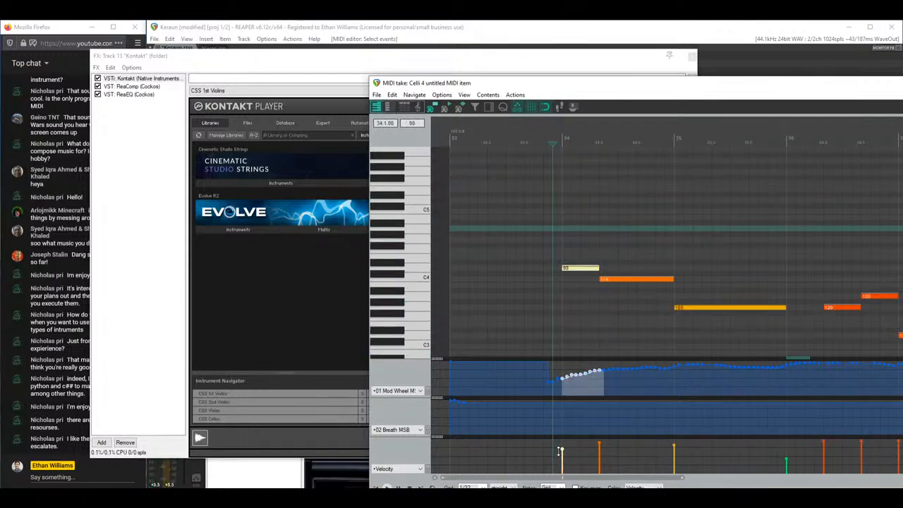
drag(560, 450, 598, 459)
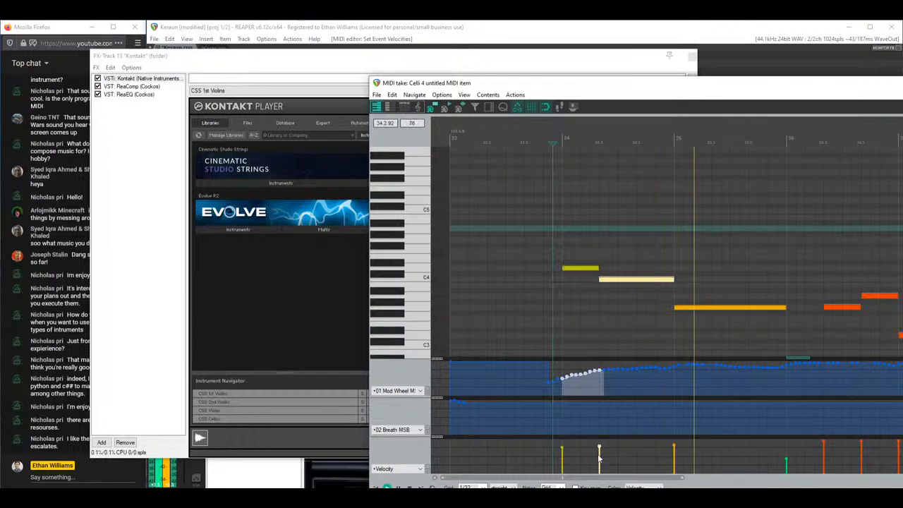
scroll(680, 289, down, 3)
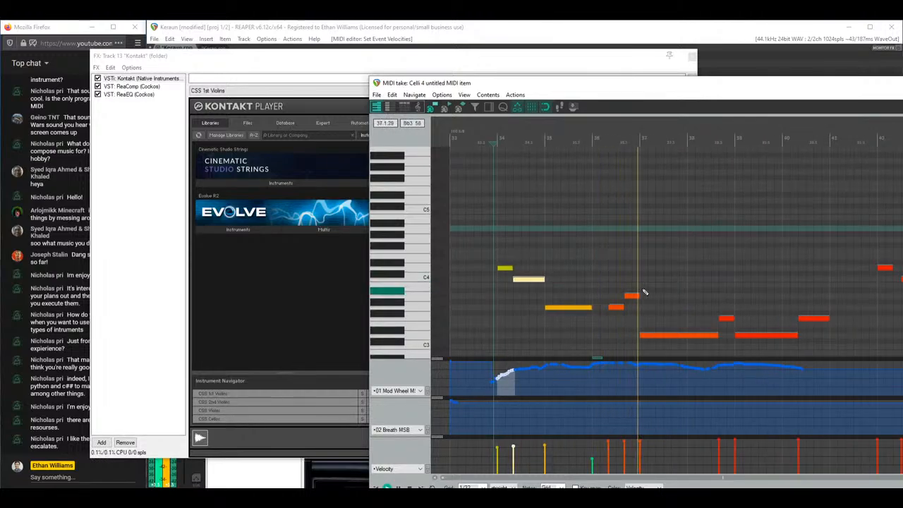
Step: Close the Celli 4 note editor and the Kontakt effects window
drag(696, 83, 424, 111)
click(871, 103)
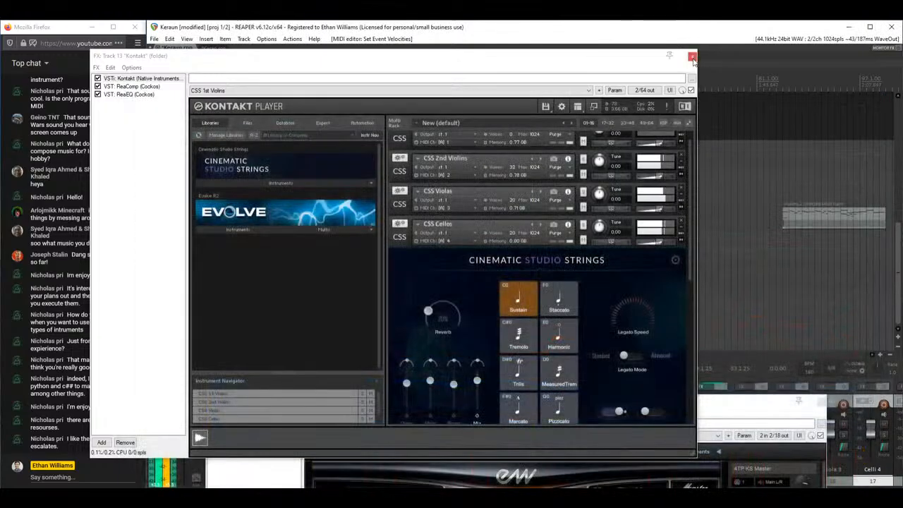
click(692, 57)
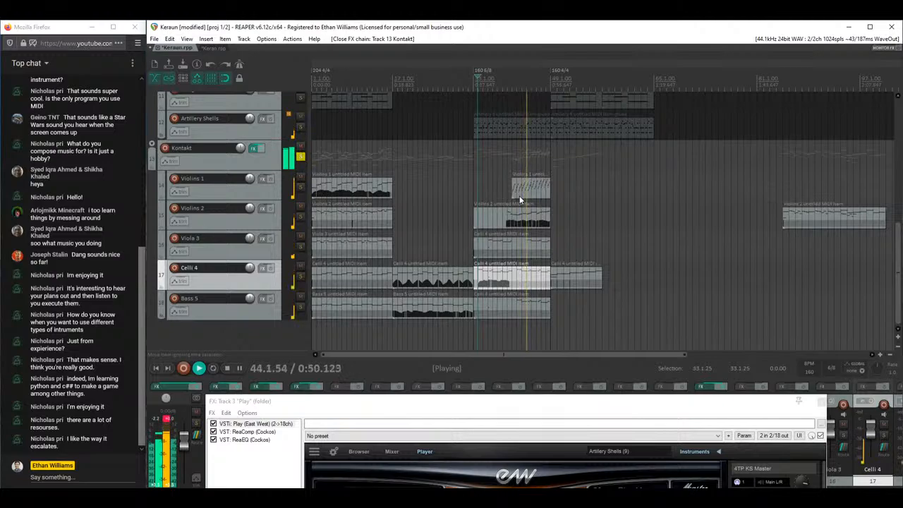
Step: Examine the Violins 1 item's ascending runs from bar 41, selecting the runs in bars 43 and 44, and unsolo the Kontakt folder
drag(898, 302, 898, 262)
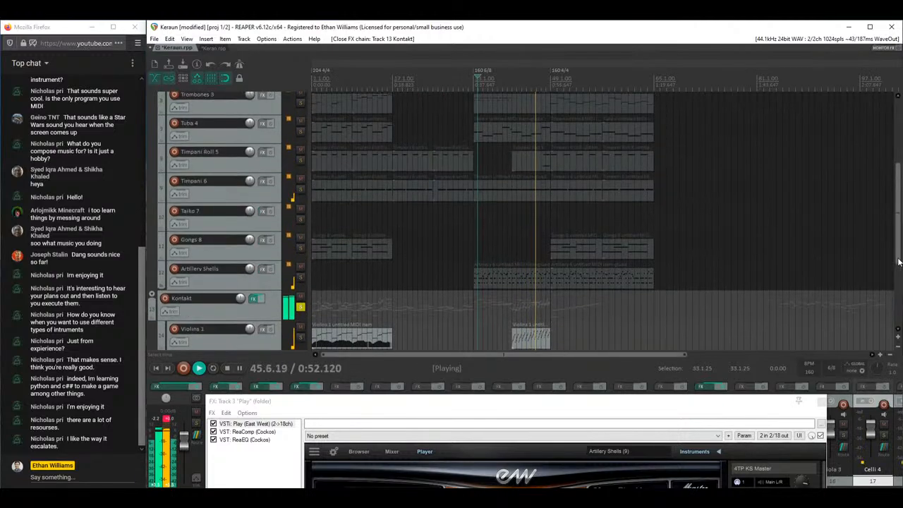
scroll(898, 261, down, 4)
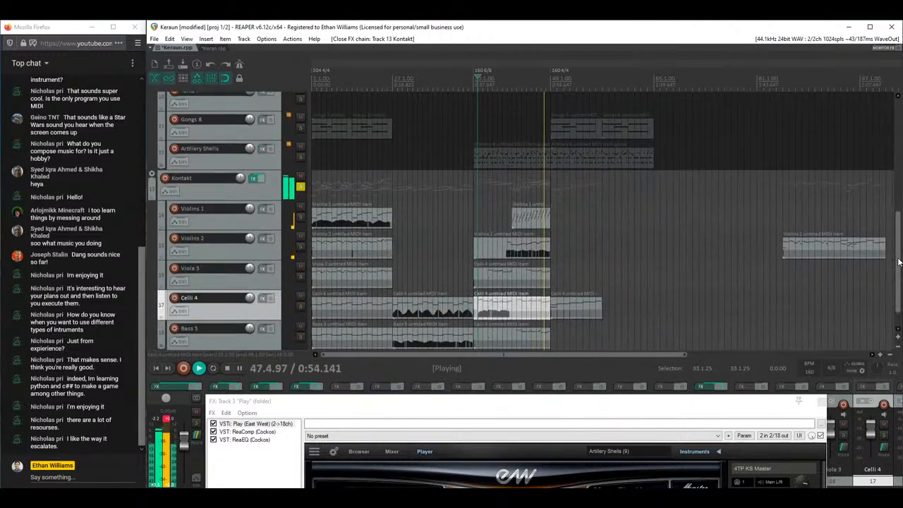
double_click(527, 221)
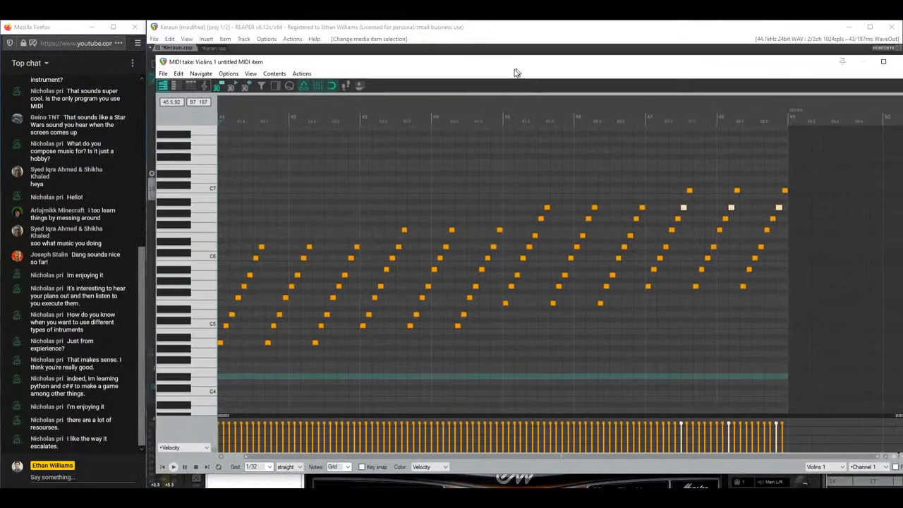
drag(571, 87, 502, 163)
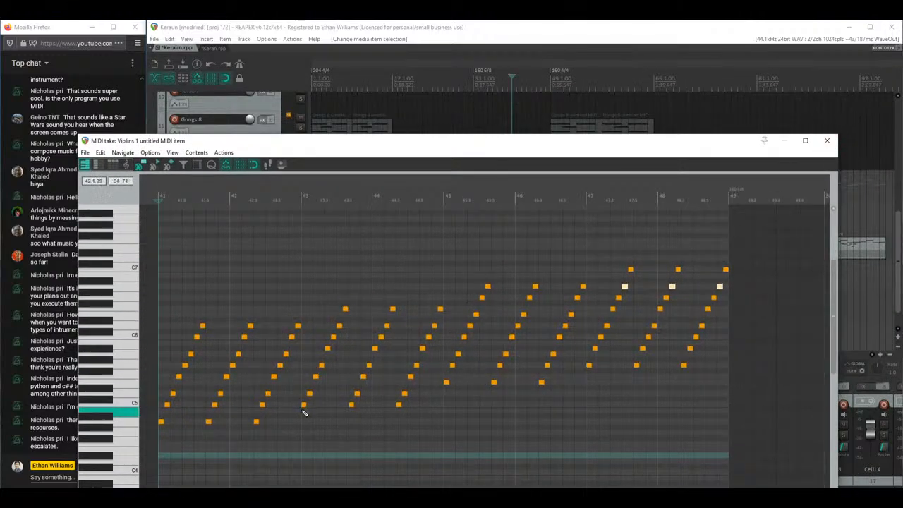
drag(304, 412, 349, 297)
drag(353, 413, 389, 298)
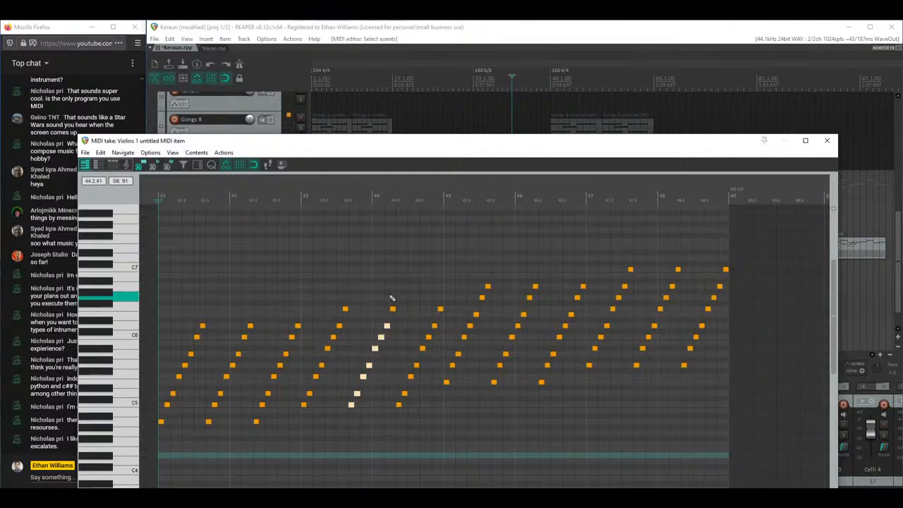
click(826, 140)
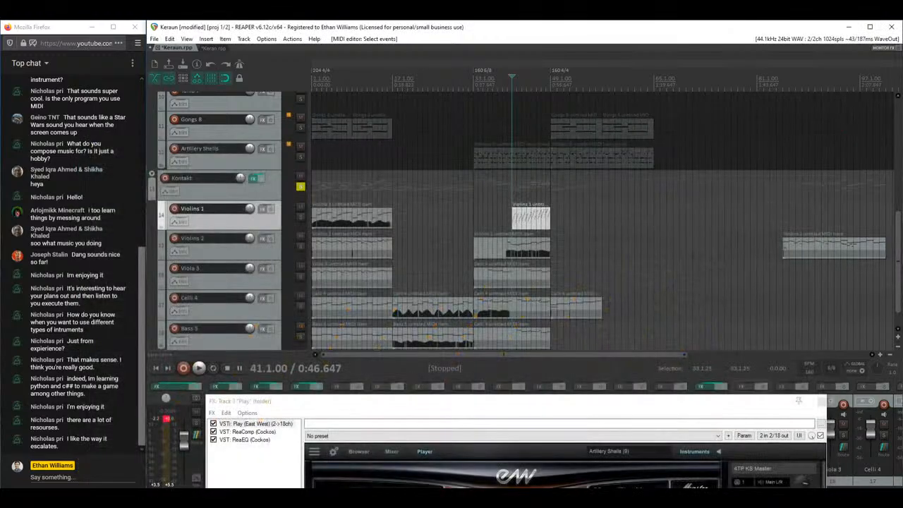
click(301, 187)
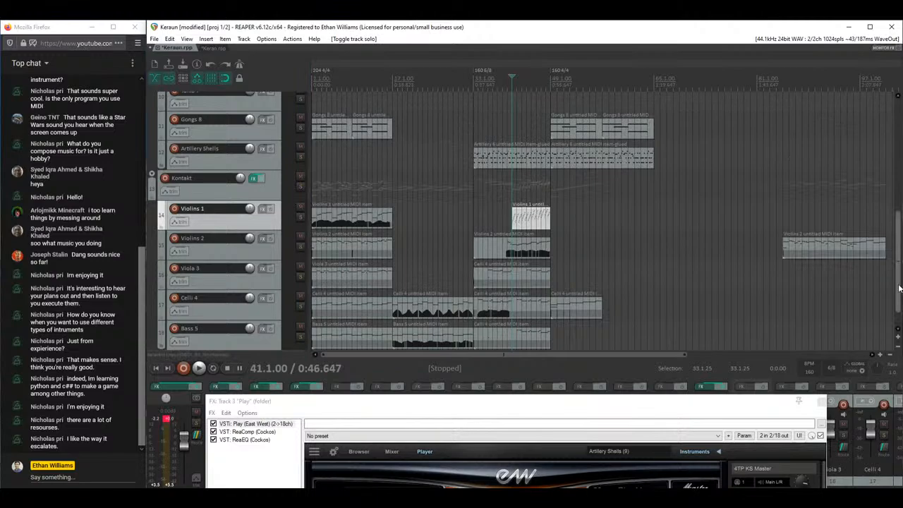
Step: Open the Trombones 3 item at bar 33 in the MIDI editor and play it back with the Play folder soloed
scroll(899, 288, up, 7)
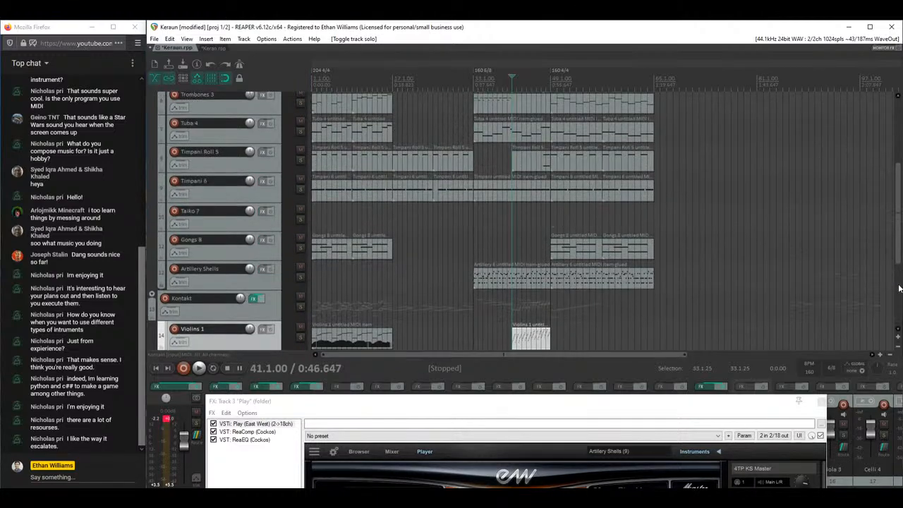
scroll(898, 287, up, 1)
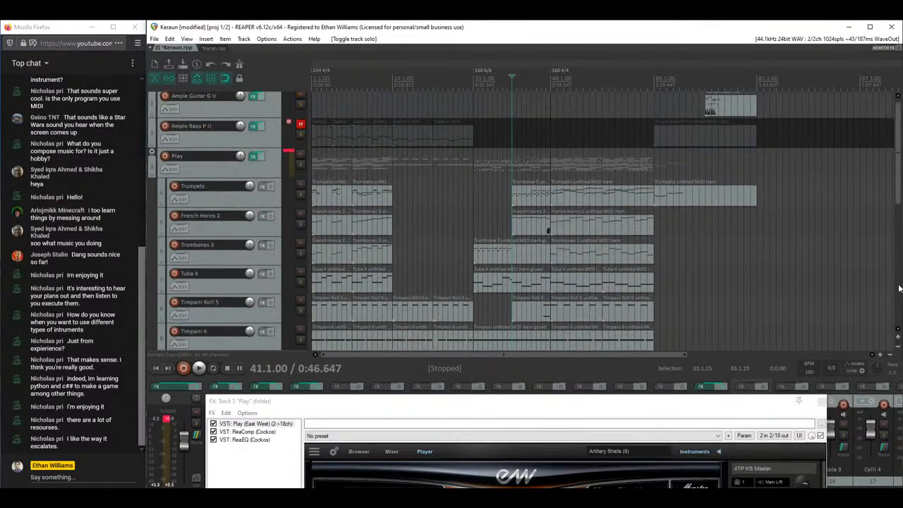
double_click(476, 254)
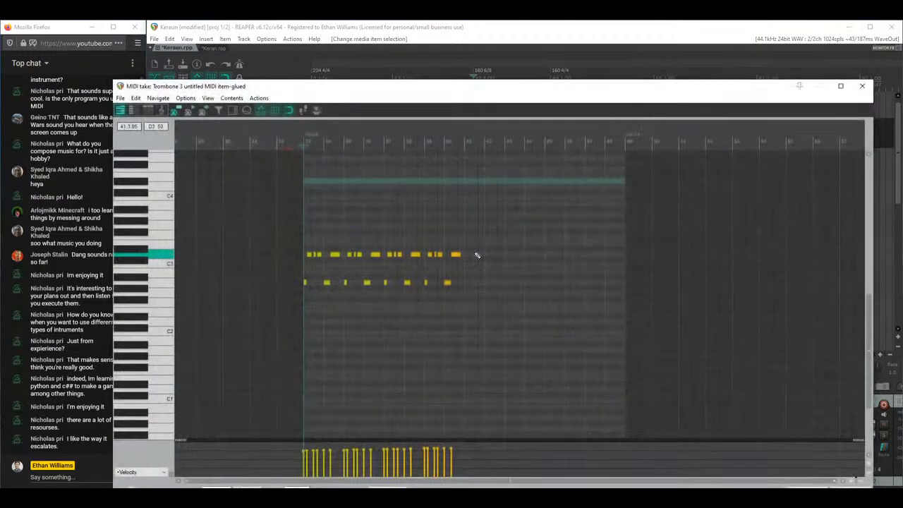
drag(415, 87, 606, 247)
click(299, 167)
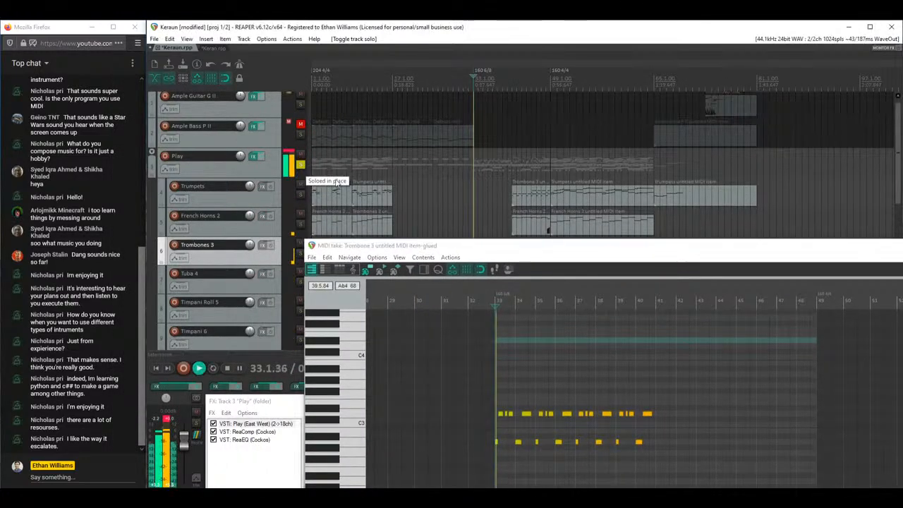
Step: Examine the Trombones 3 note pattern across bars 33 to 40 during playback, close the note editor and stop
drag(548, 247, 447, 68)
scroll(557, 287, up, 4)
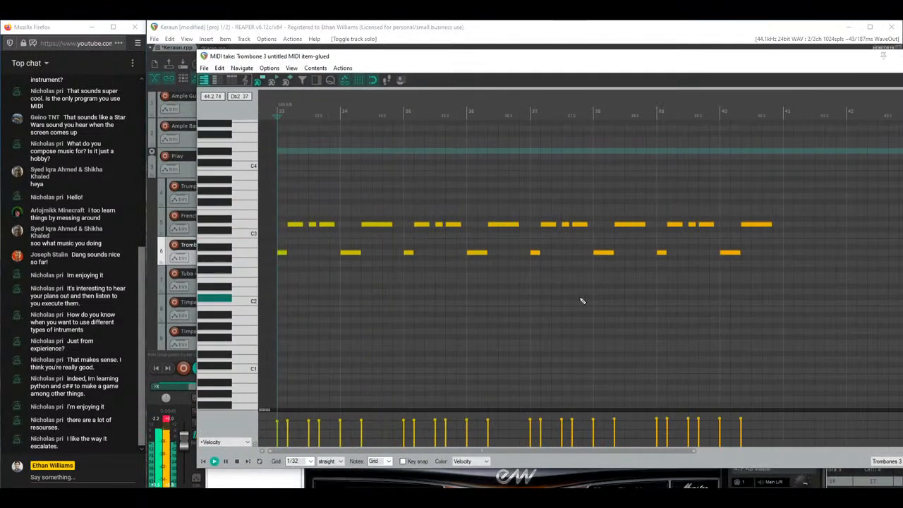
scroll(574, 261, down, 3)
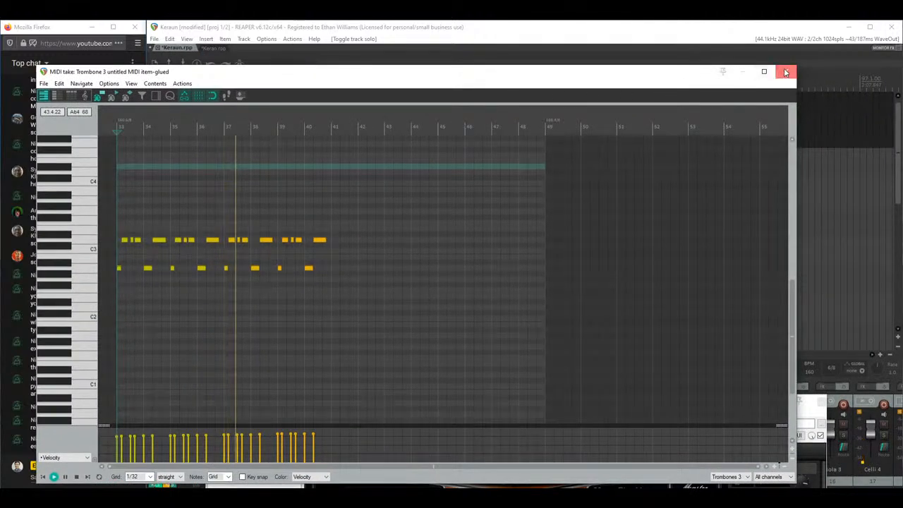
click(790, 71)
key(space)
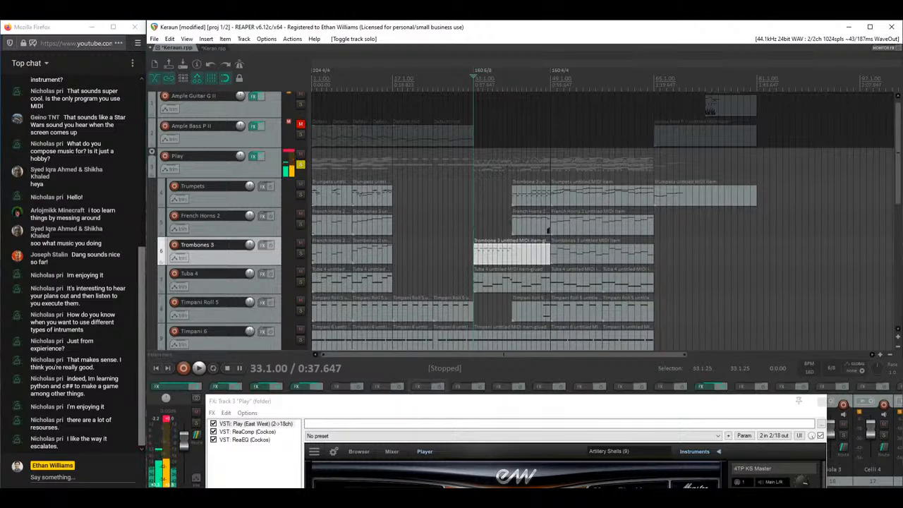
Step: Review the Trombones 3 notes from bar 33 once more, close their editor, and unsolo the Play folder
double_click(475, 255)
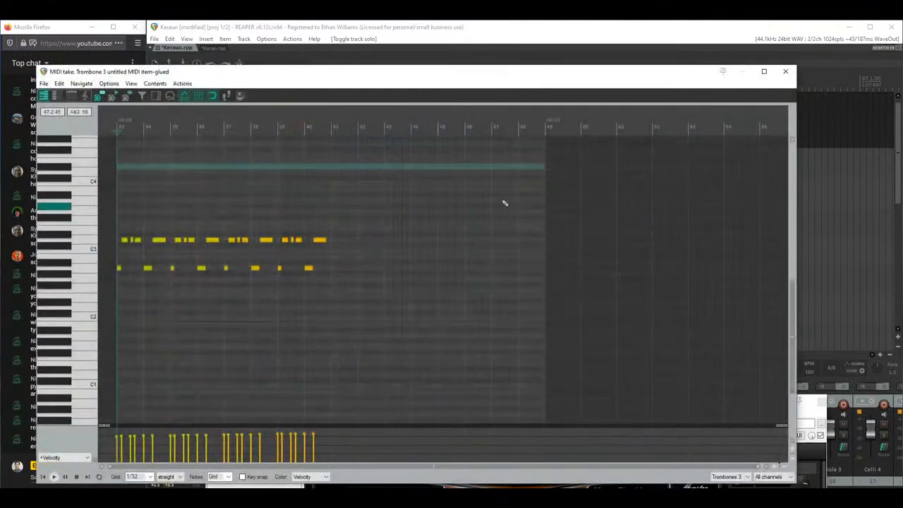
click(784, 70)
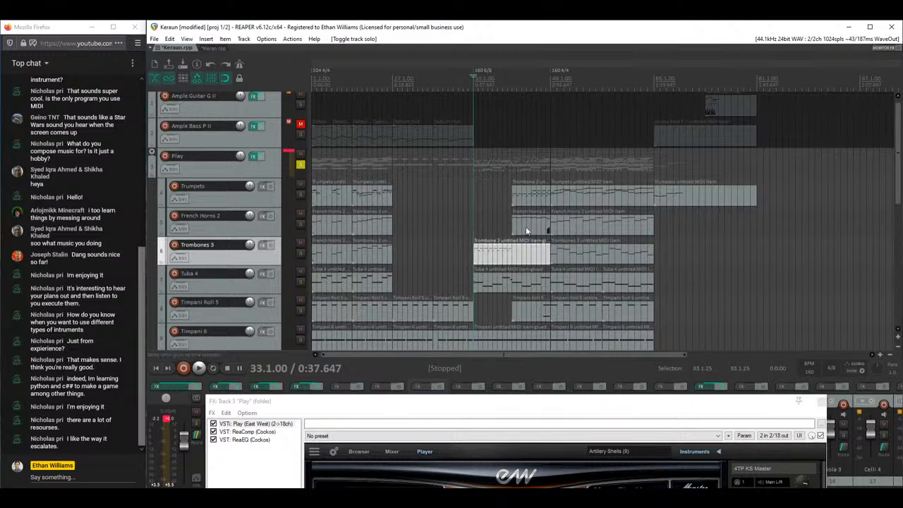
scroll(899, 198, down, 3)
scroll(899, 199, down, 1)
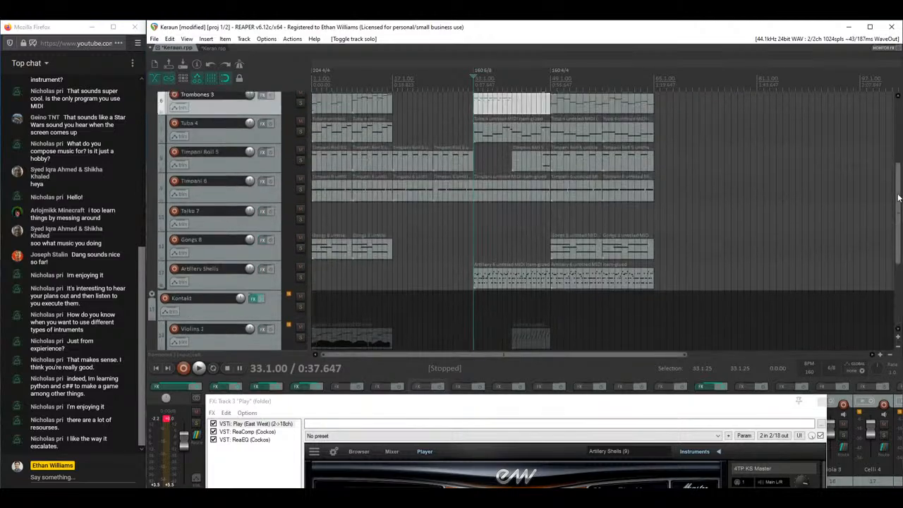
scroll(899, 198, up, 5)
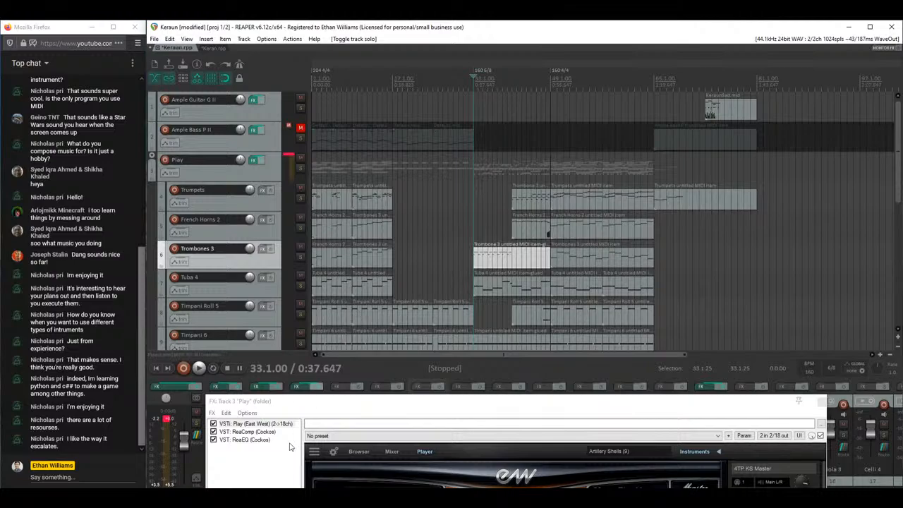
Step: Check the YouTube live dashboard in Firefox, and return to REAPER with the chat window beside it
click(312, 497)
click(288, 466)
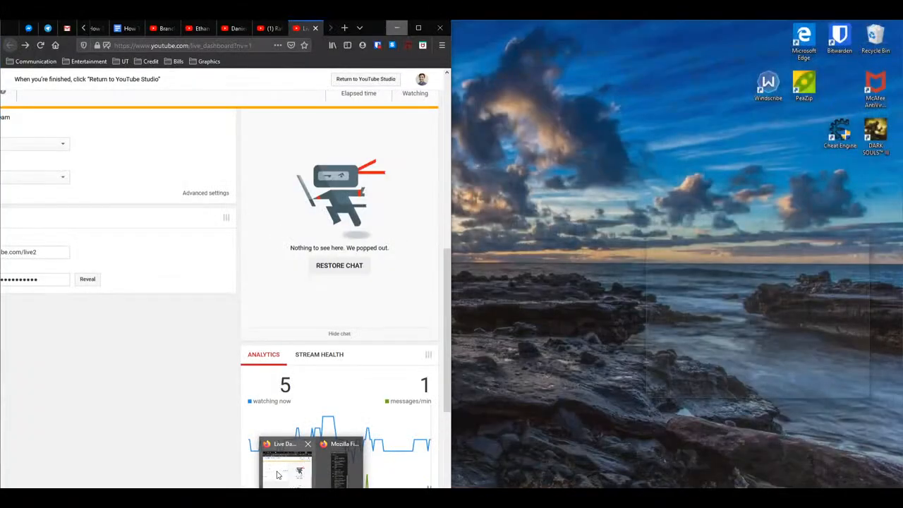
click(490, 33)
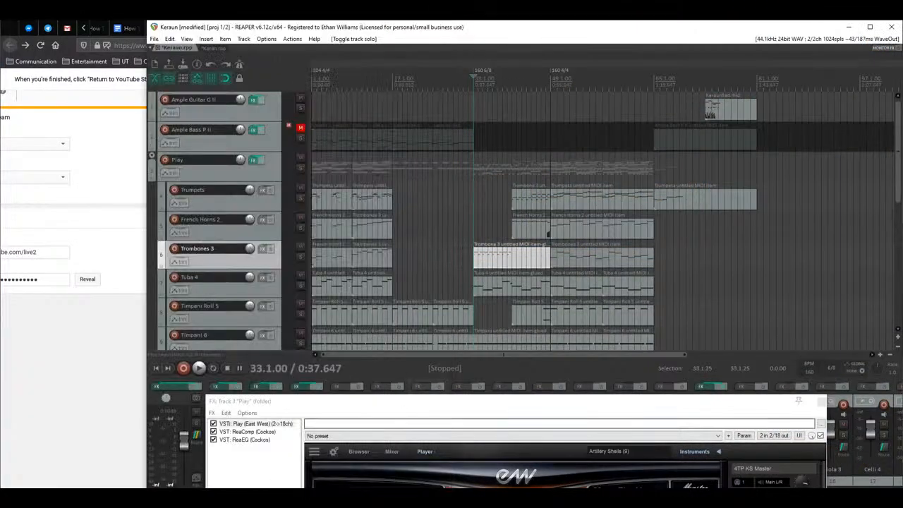
click(340, 462)
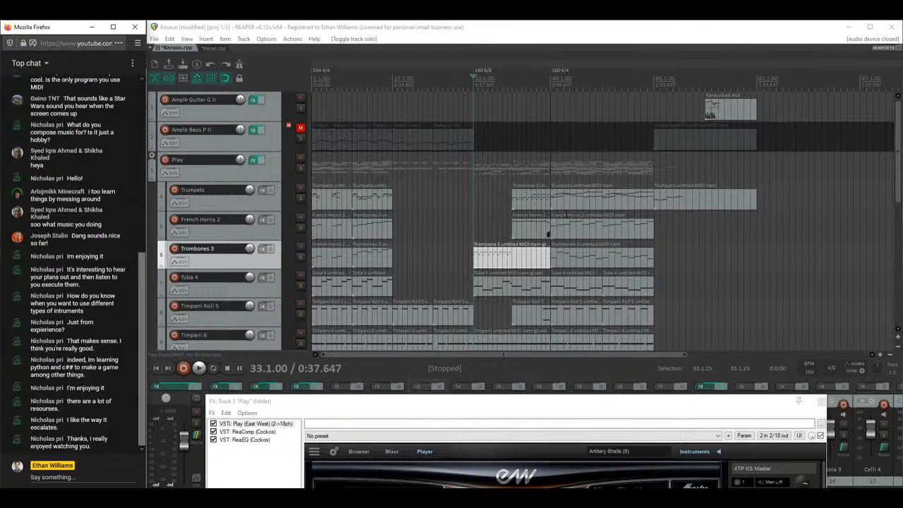
Step: Switch to the Firefox dashboard window, open a new tab, and detach it into its own maximized window
click(310, 497)
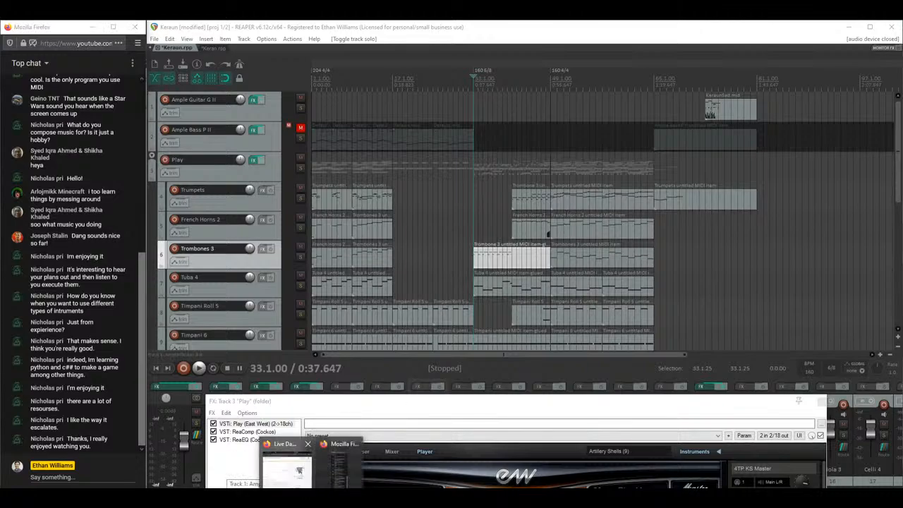
click(285, 466)
click(345, 28)
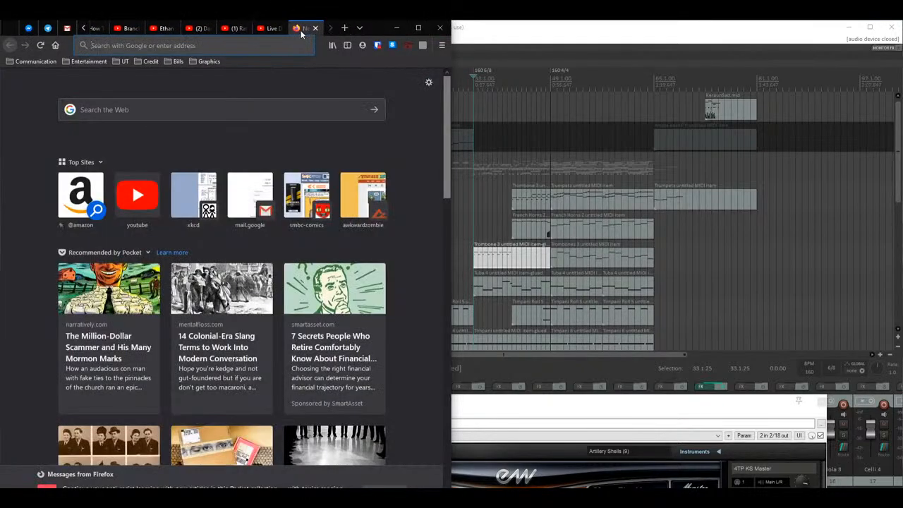
drag(302, 31, 438, 28)
click(826, 28)
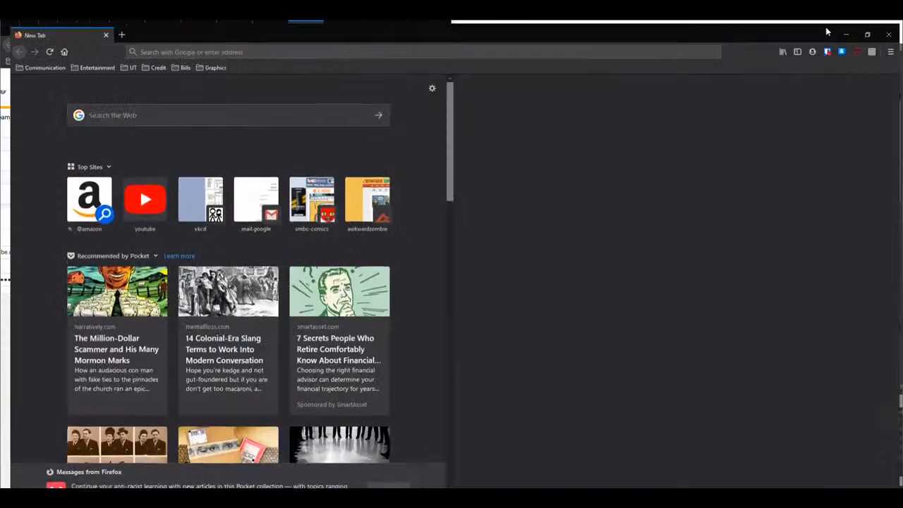
Step: Search the web for "mass effect 3 composer" and open the results for Clint Mansell
click(239, 45)
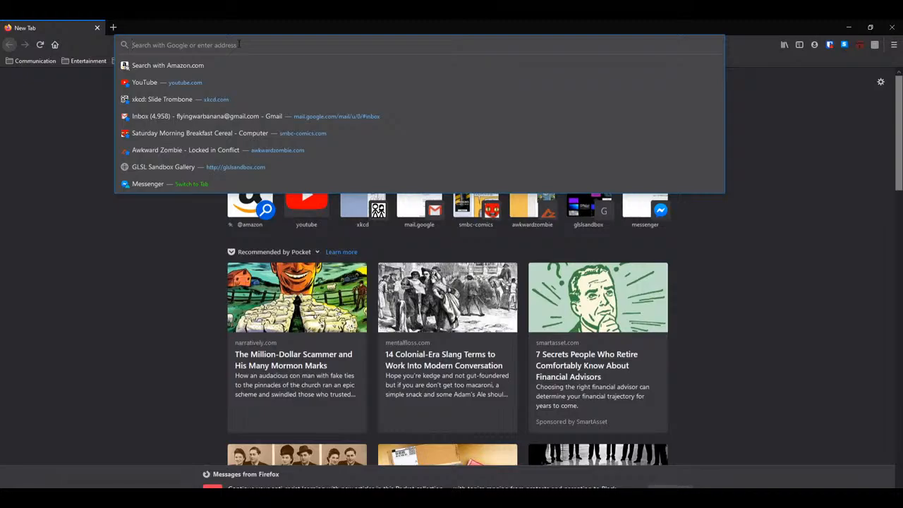
text(mass effect)
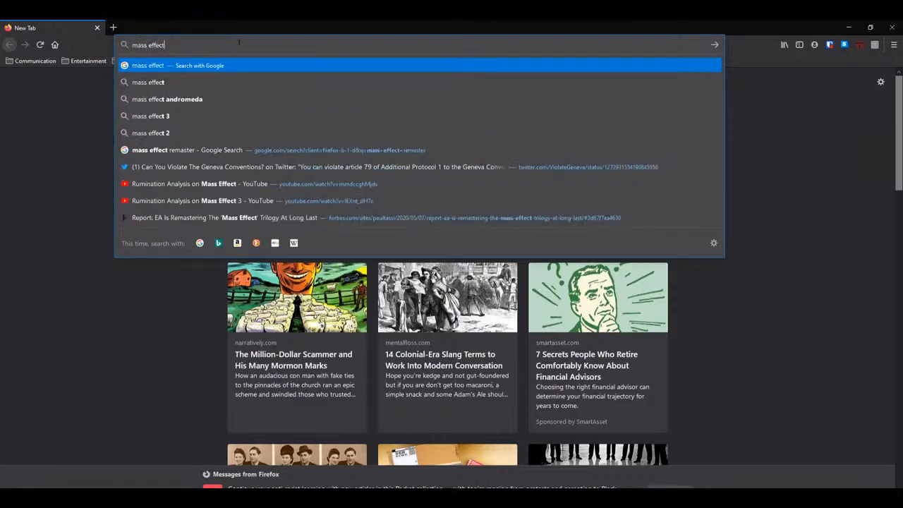
text( 3 composer)
key(Return)
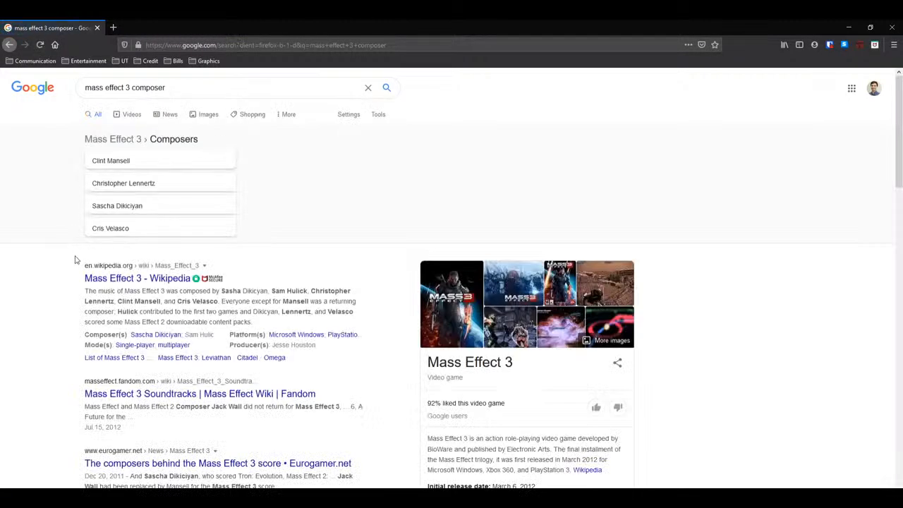
click(115, 169)
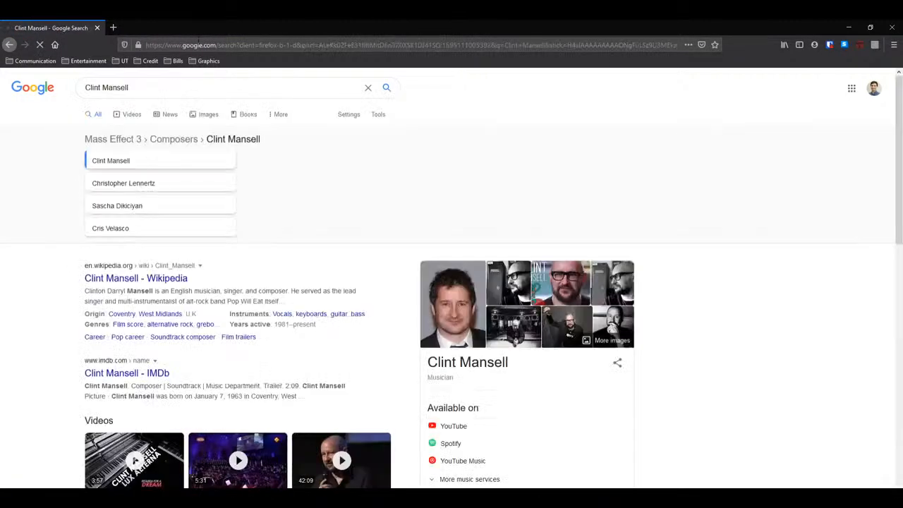
Step: Dock the search window beside the chat and REAPER, minimizing the live dashboard, and look through the Clint Mansell results
drag(208, 32, 902, 234)
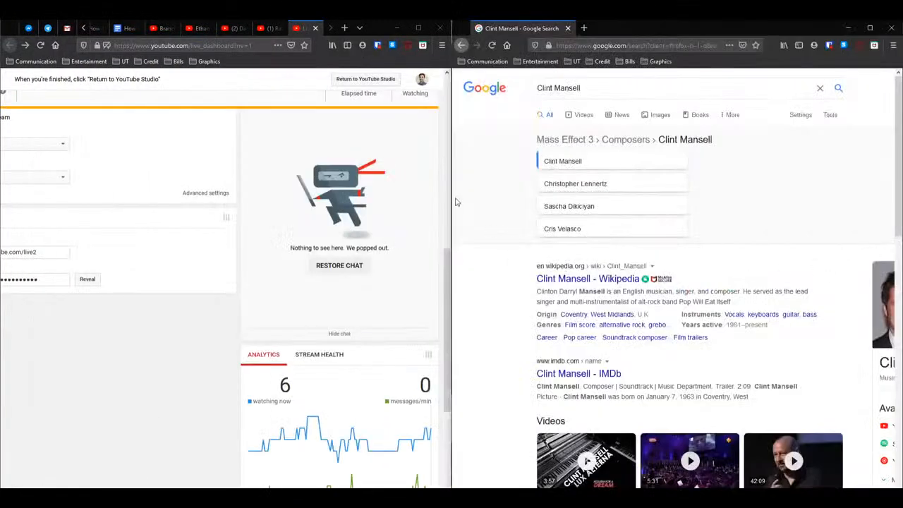
click(396, 27)
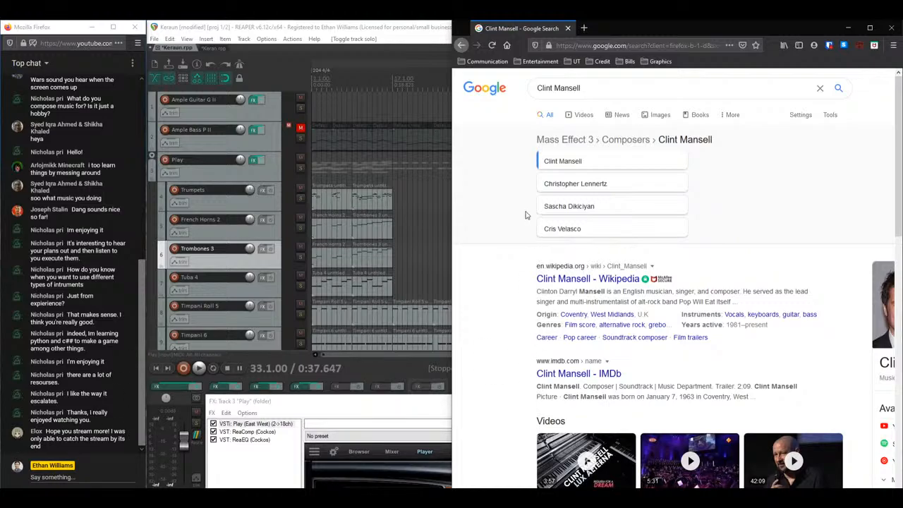
scroll(517, 222, down, 4)
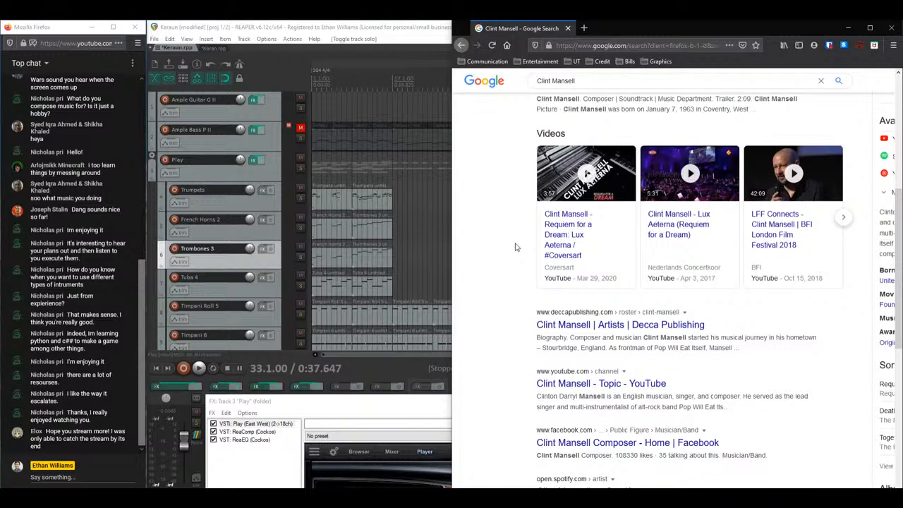
scroll(515, 247, down, 1)
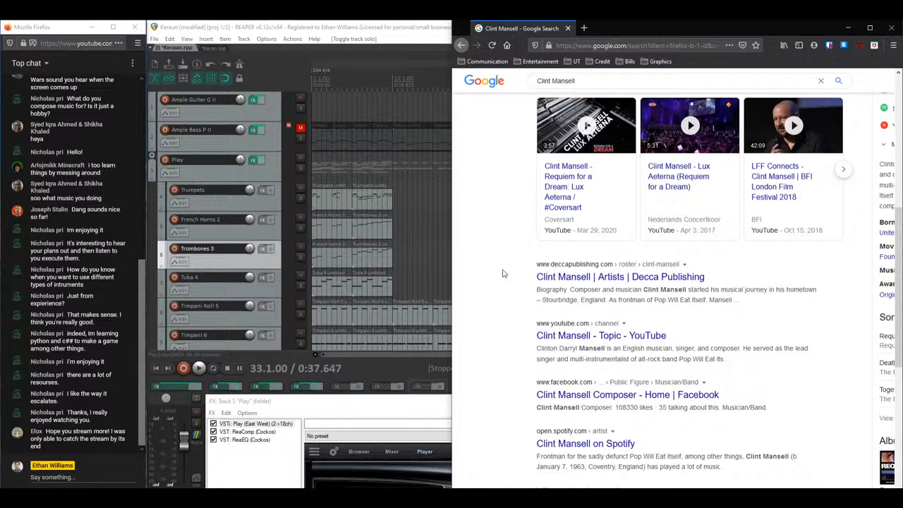
scroll(475, 274, up, 4)
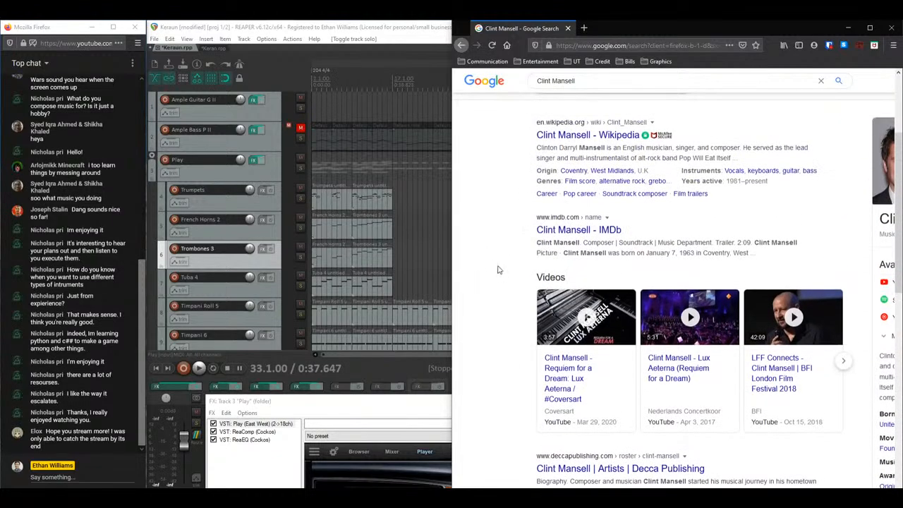
scroll(497, 270, down, 4)
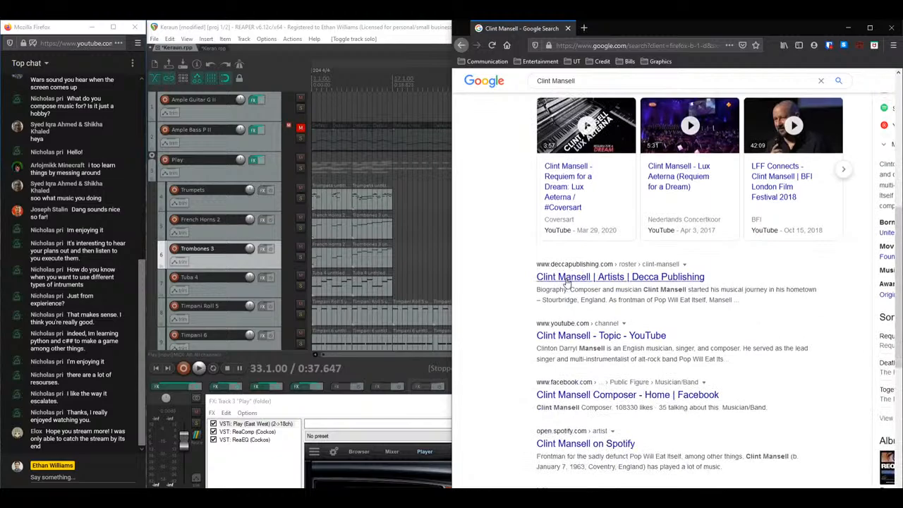
scroll(536, 282, up, 7)
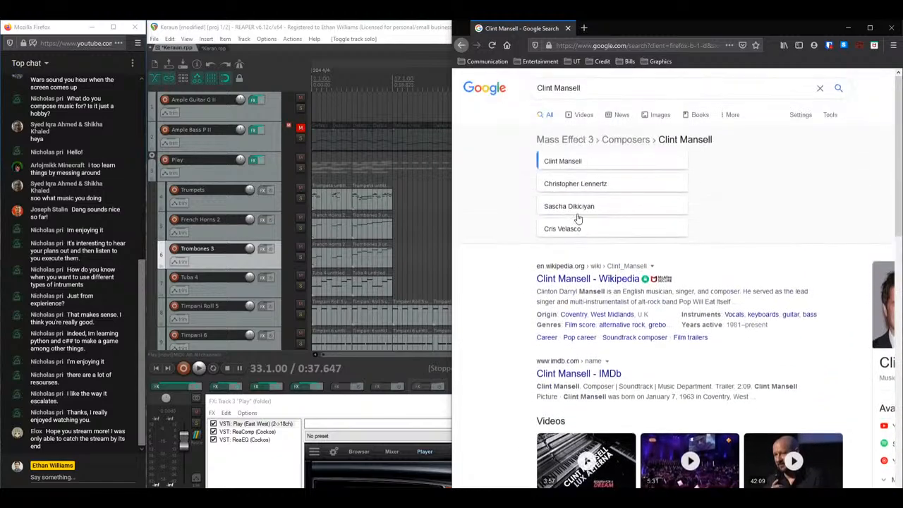
Step: Switch to composer Cris Velasco, search for "Cris Velasco on mass effect", and look through the results
click(564, 236)
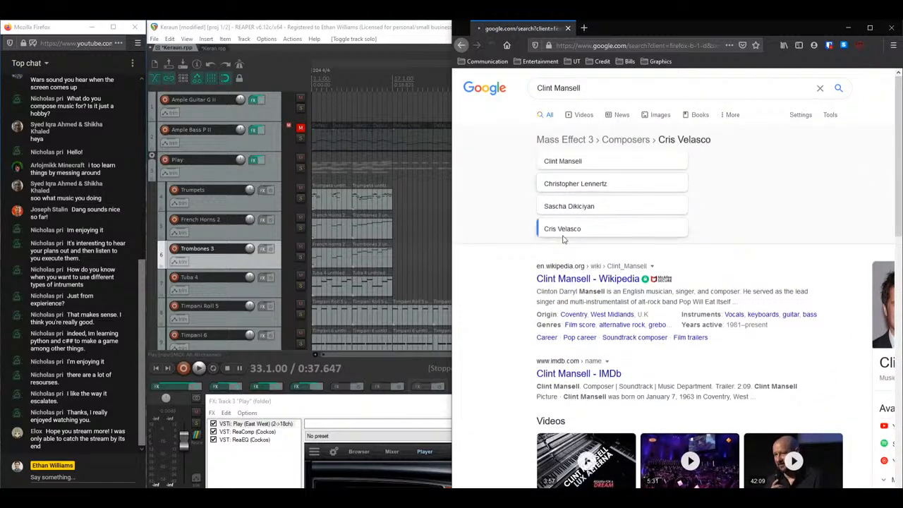
click(596, 90)
text(on ma)
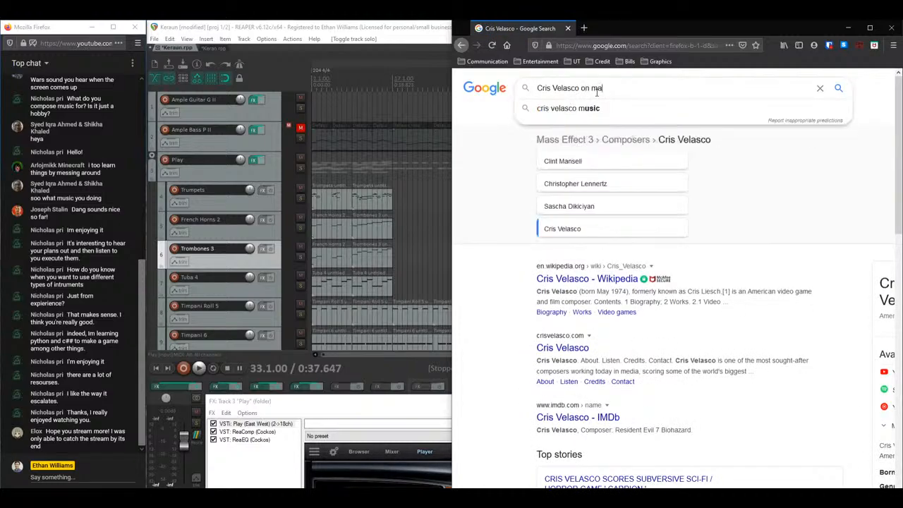
text(ss effect)
key(Return)
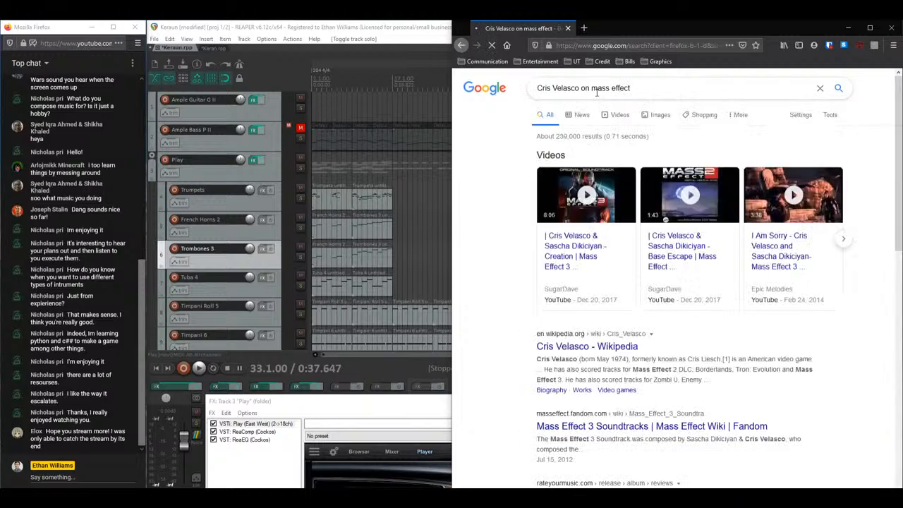
scroll(515, 273, down, 1)
scroll(526, 226, down, 3)
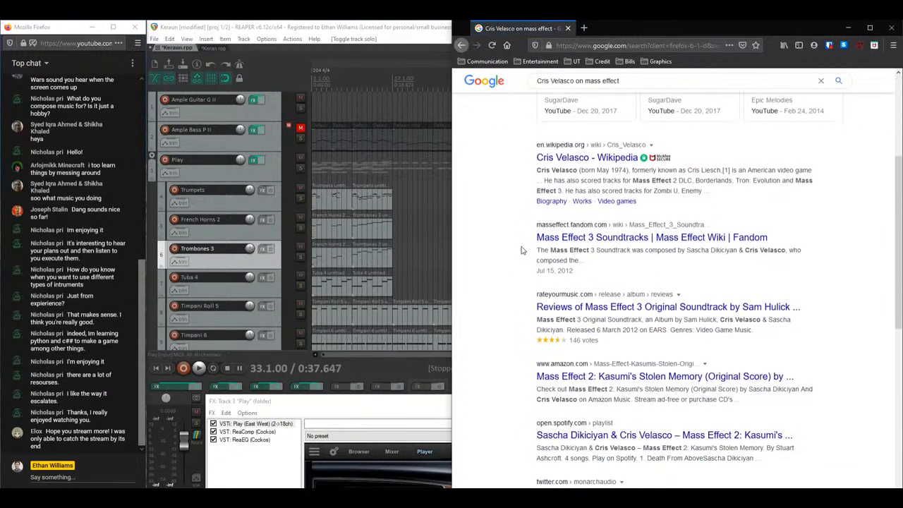
Step: Refine the search to "Cris Velasco on mass effect interview" and open the "A Journey Through Epics" interview
scroll(526, 225, up, 4)
click(656, 88)
text(interview)
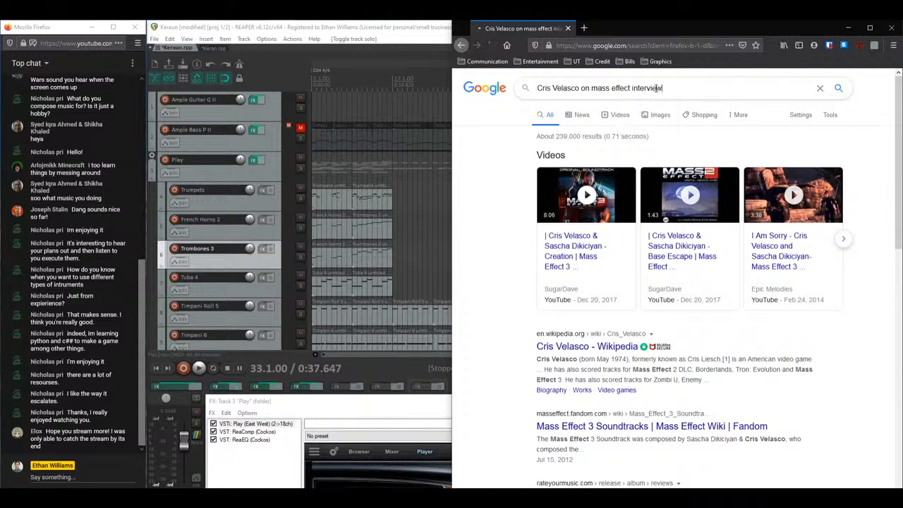
key(Return)
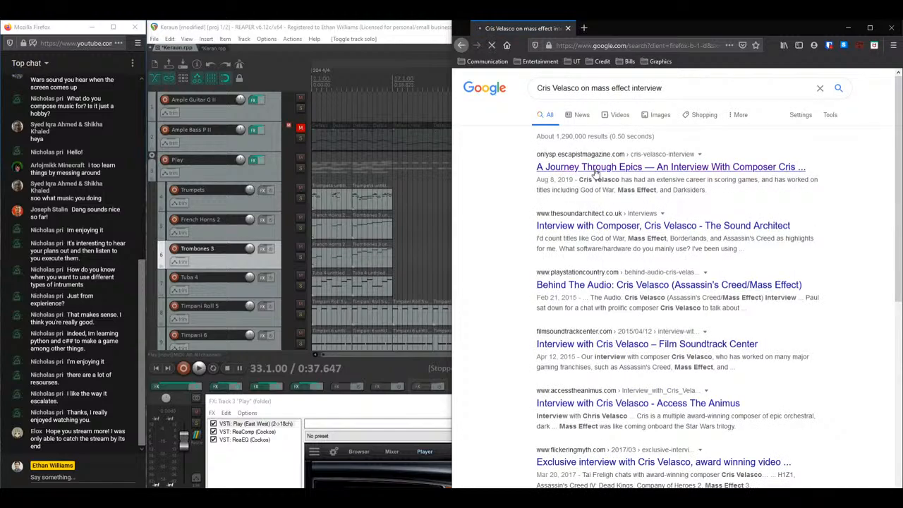
scroll(503, 201, down, 2)
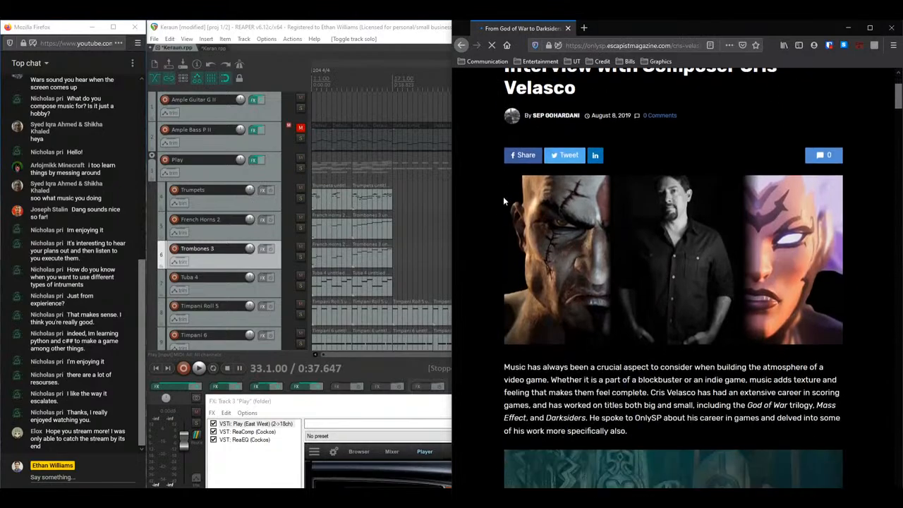
Step: Skim the "A Journey Through Epics" interview around its "Hard Beginnings" section
scroll(503, 201, down, 6)
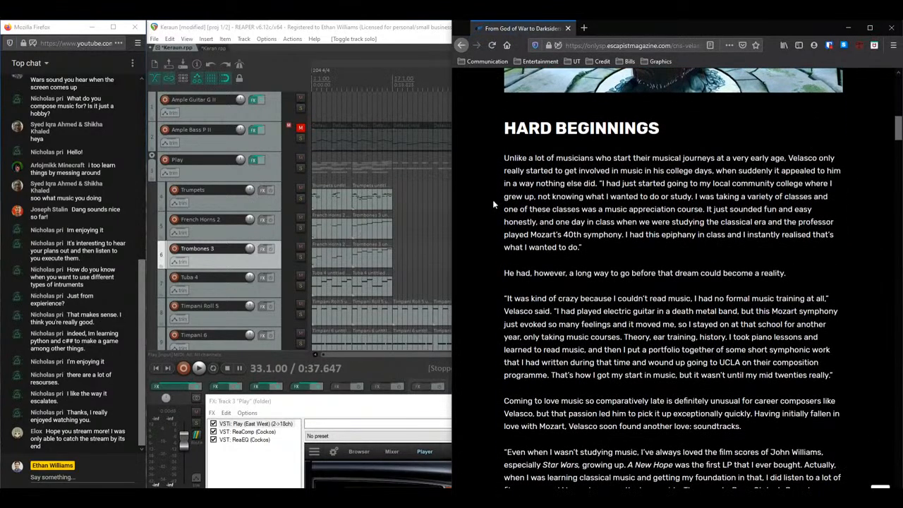
scroll(492, 200, down, 3)
scroll(492, 200, up, 4)
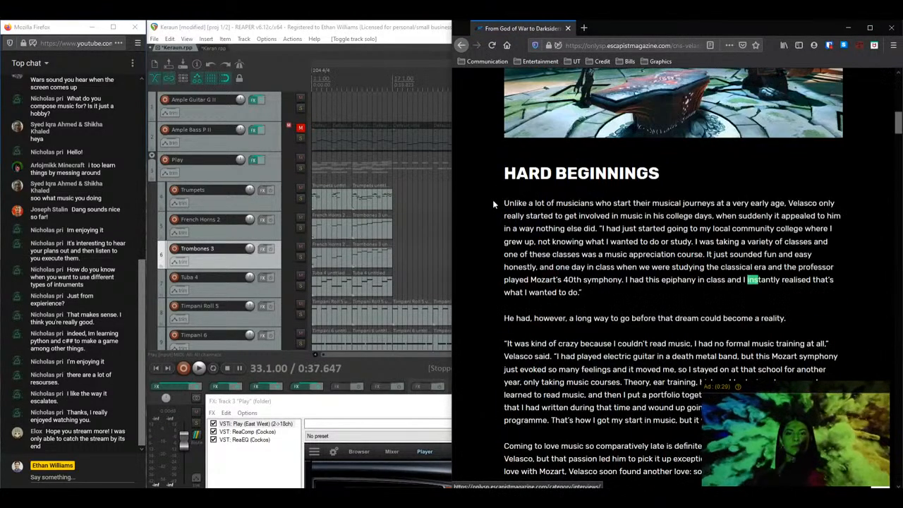
Step: Return to the search results, open The Sound Architect's interview with Cris Velasco, and dismiss the mailing list popup
click(461, 45)
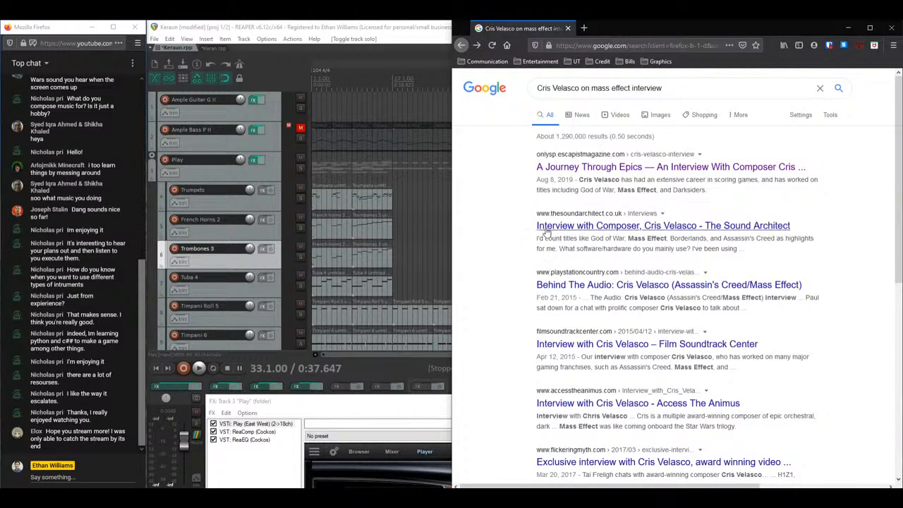
click(550, 227)
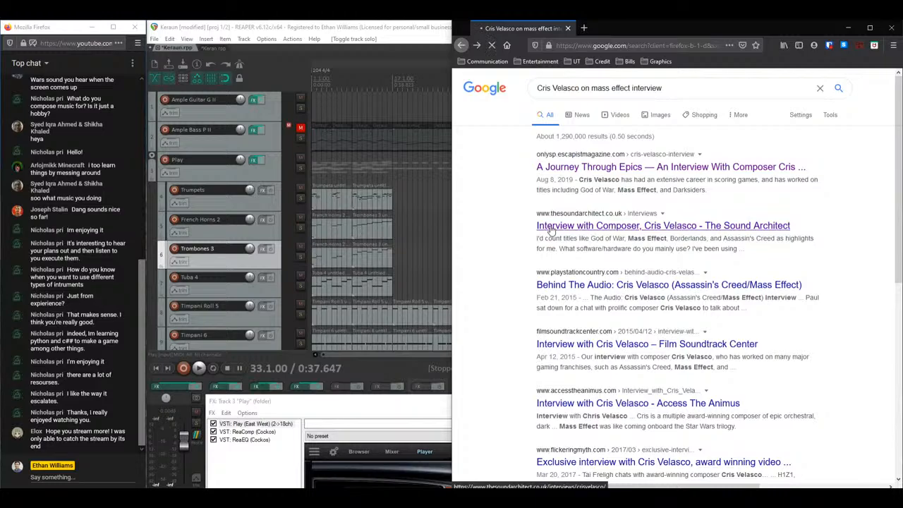
scroll(642, 245, down, 5)
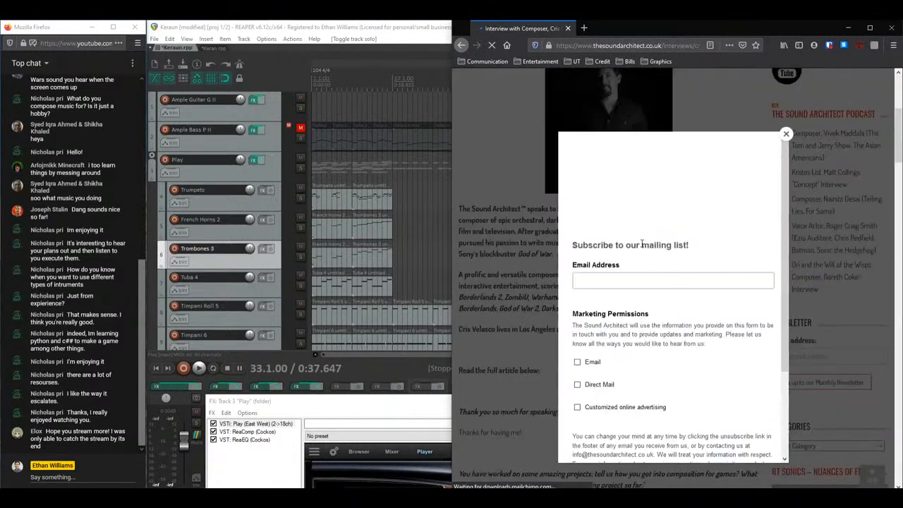
click(786, 134)
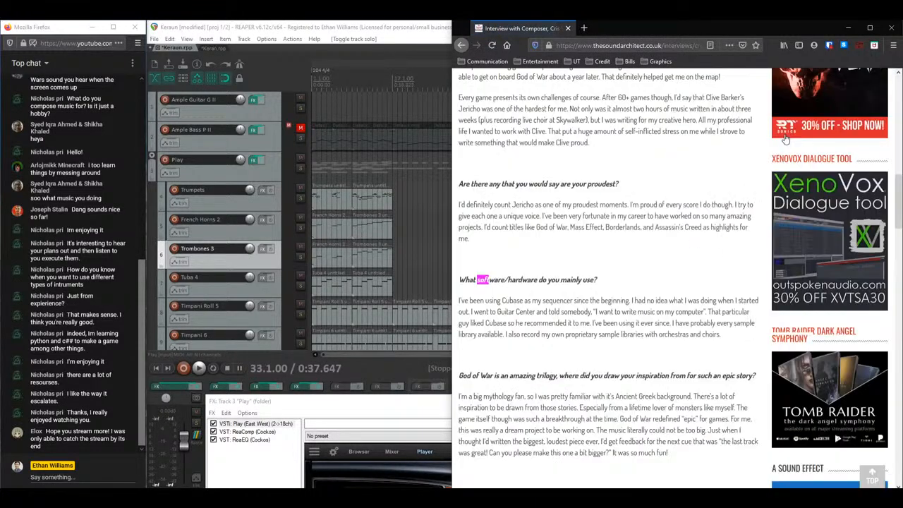
Step: Read the interview's answer about the software and hardware the composer mainly uses
scroll(547, 240, down, 3)
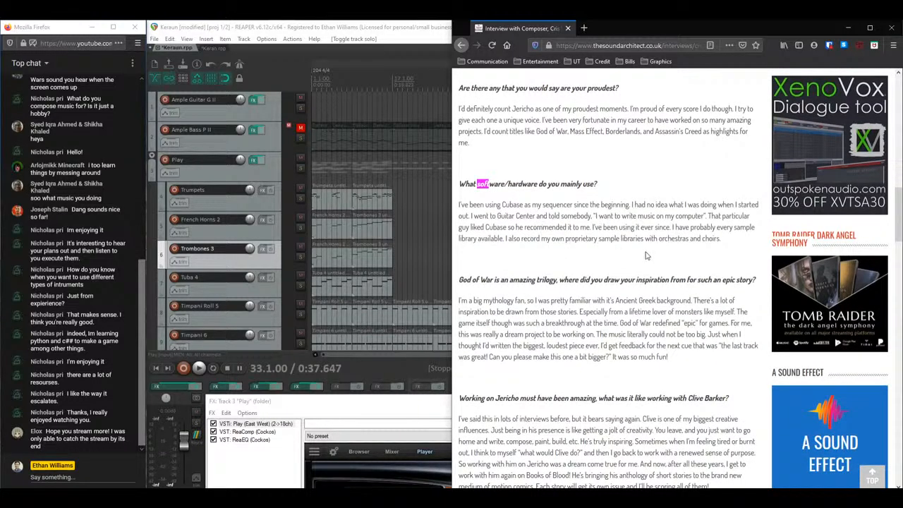
scroll(635, 260, down, 2)
drag(507, 191, 723, 195)
click(696, 214)
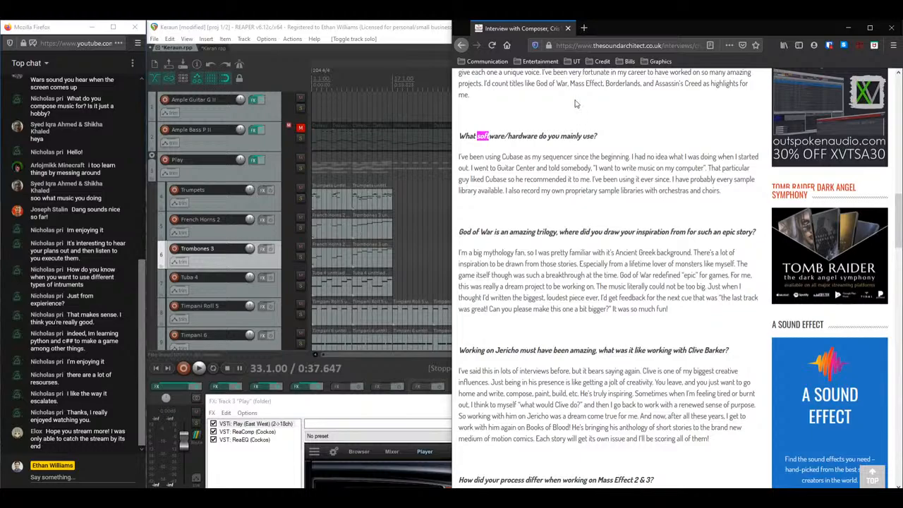
Step: Search the web for "synthesizer" in a new tab and look through the image results
click(584, 28)
text(synthesizer)
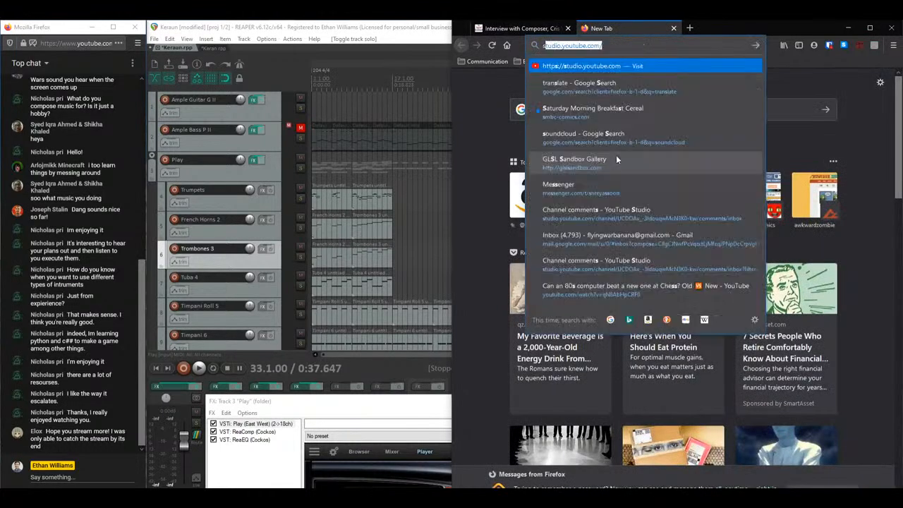
key(Return)
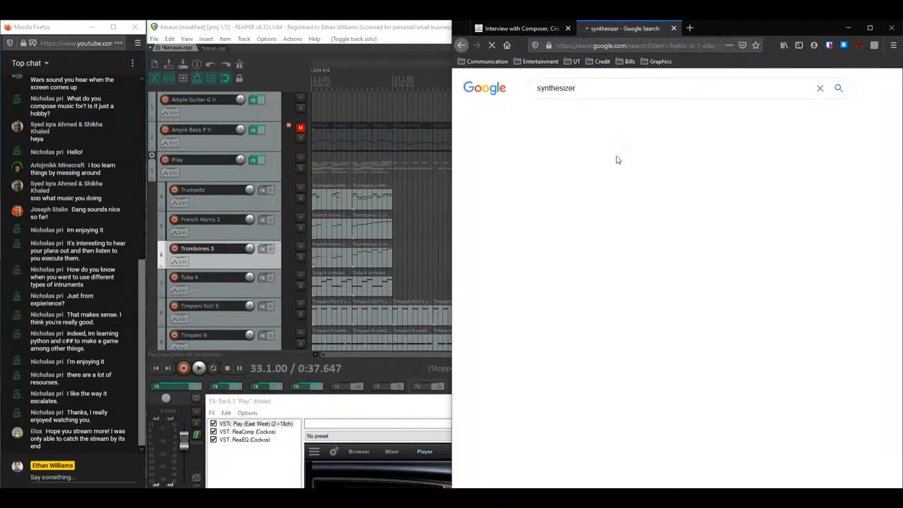
click(668, 115)
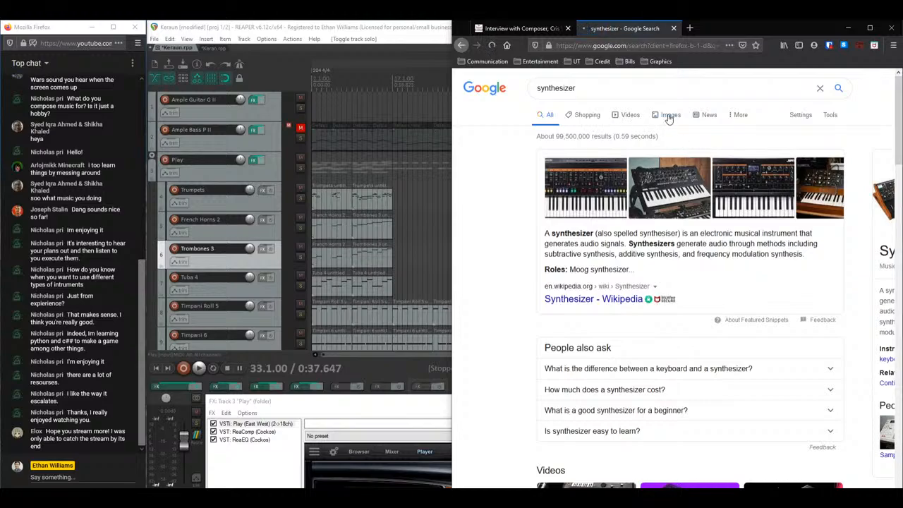
scroll(714, 237, down, 5)
scroll(714, 237, down, 3)
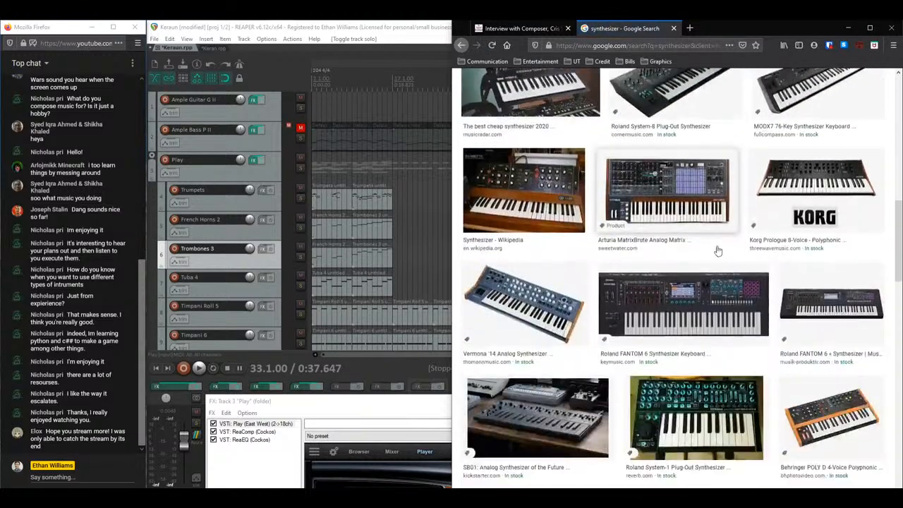
scroll(714, 237, up, 8)
Step: Change the image search to "moog" and look through the synthesizer pictures
double_click(532, 88)
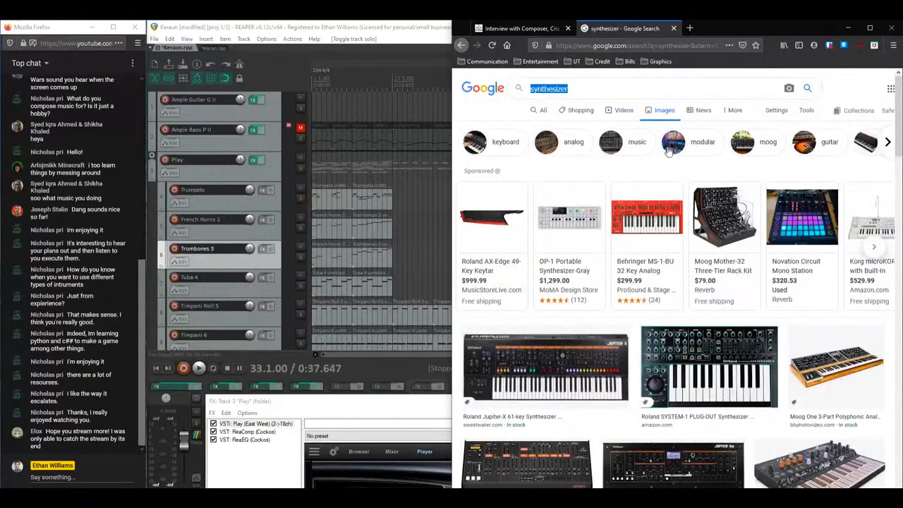
text(moog)
key(Return)
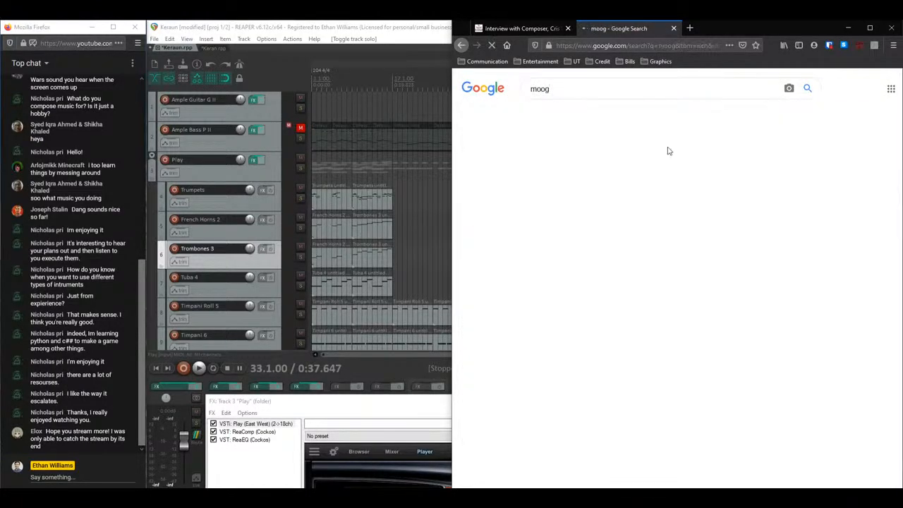
scroll(734, 228, down, 8)
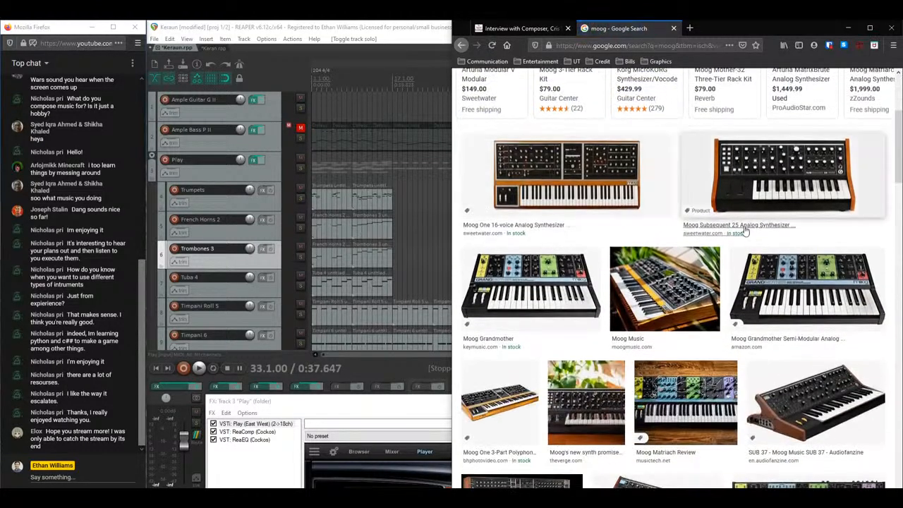
key(F5)
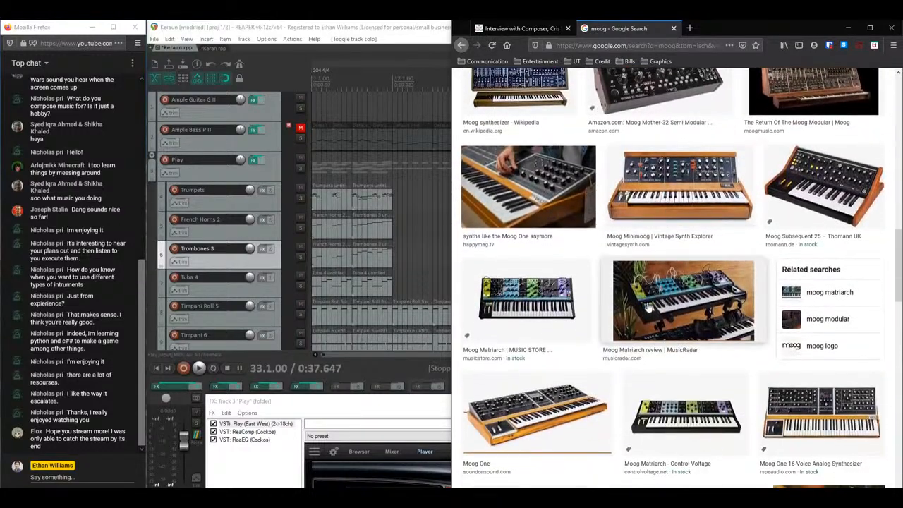
Step: Enlarge the MusicRadar Moog Matriarch review picture and look over the surrounding image results
click(674, 300)
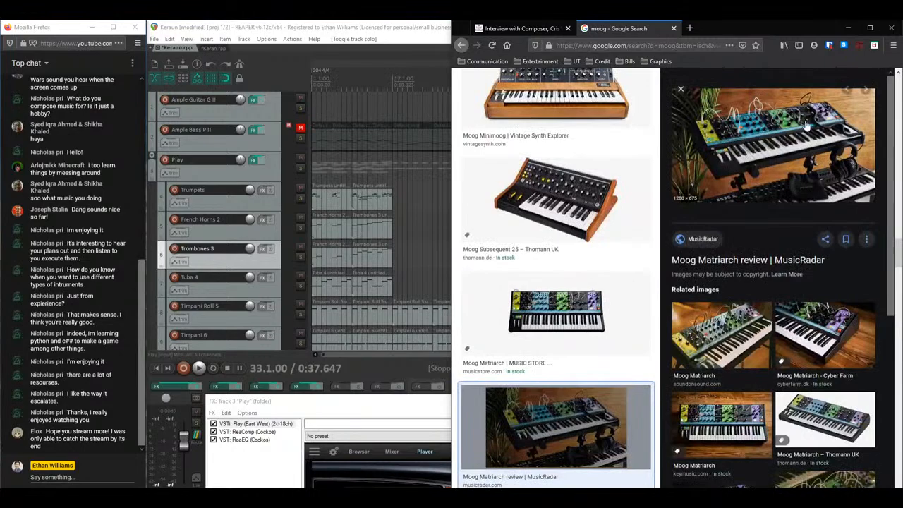
scroll(656, 282, down, 11)
scroll(601, 229, up, 18)
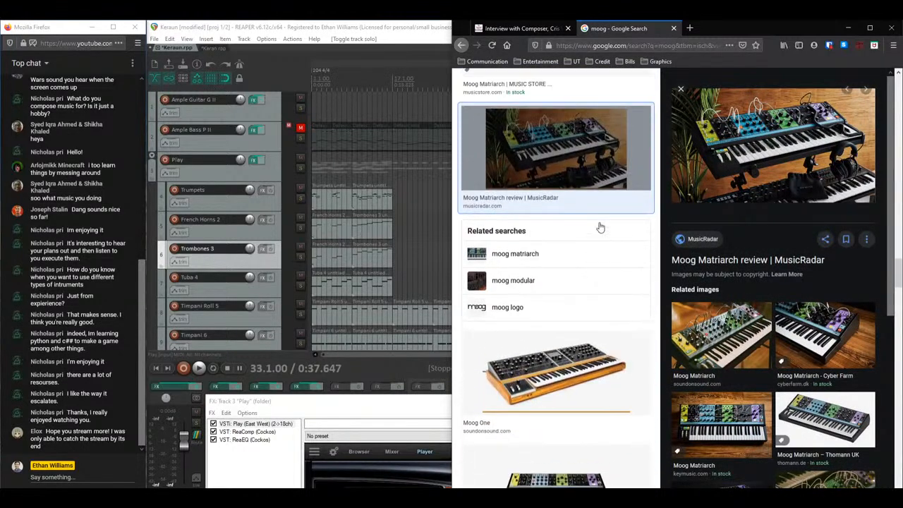
scroll(600, 227, up, 10)
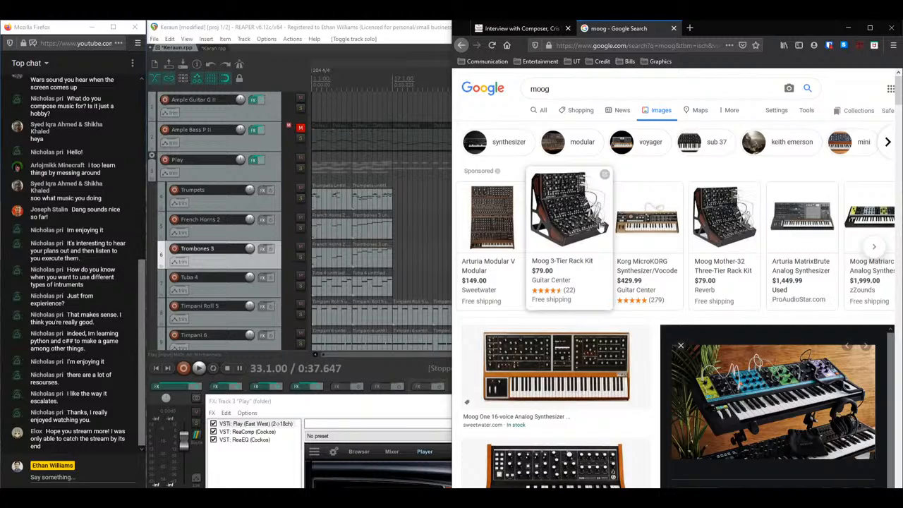
Step: Switch from image results back to all results and search for "east west quantum leap"
click(571, 91)
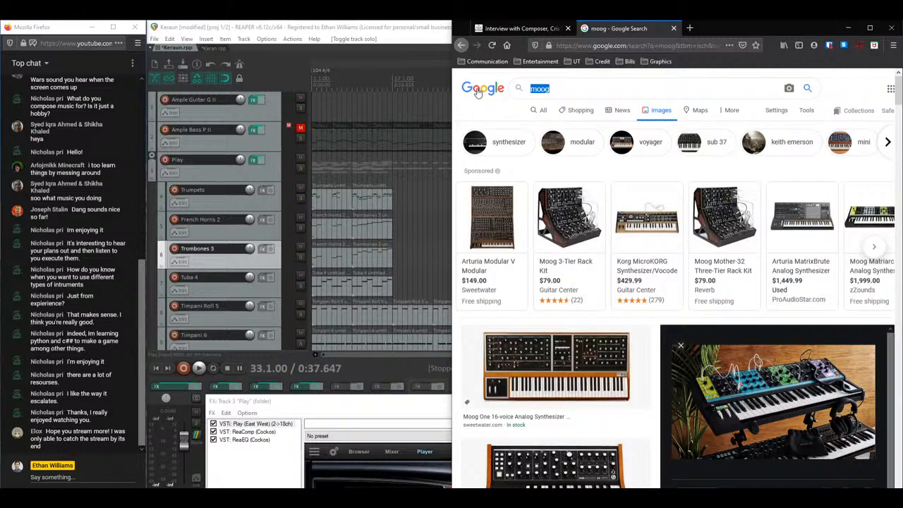
click(544, 112)
right_click(537, 116)
click(564, 89)
key(ctrl+a)
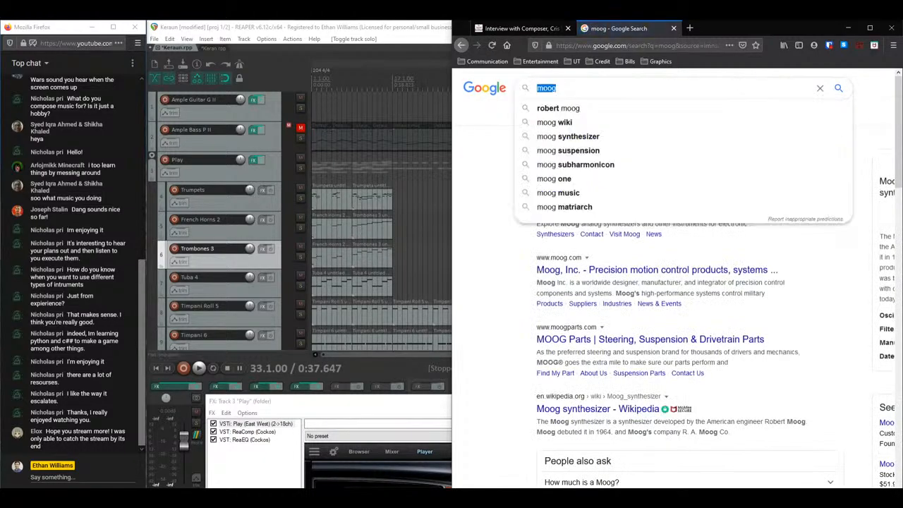
text(east west qu)
text(antum leap)
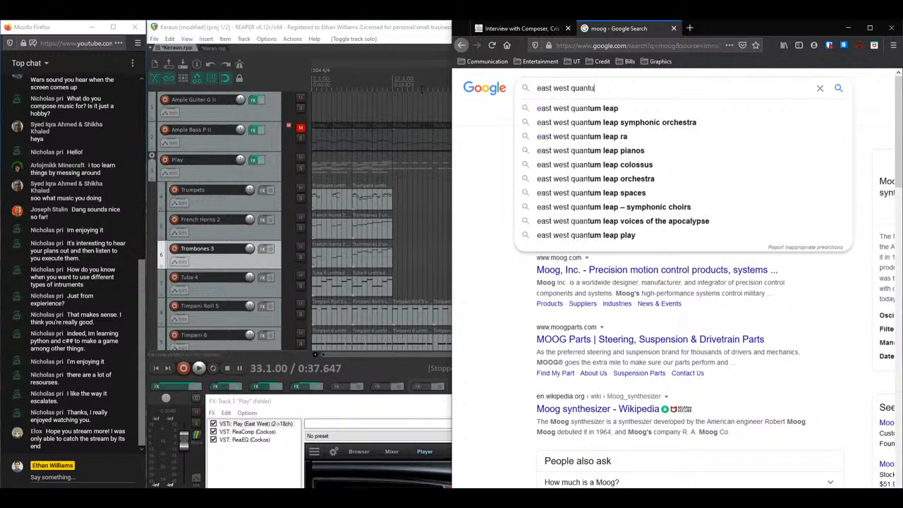
key(Return)
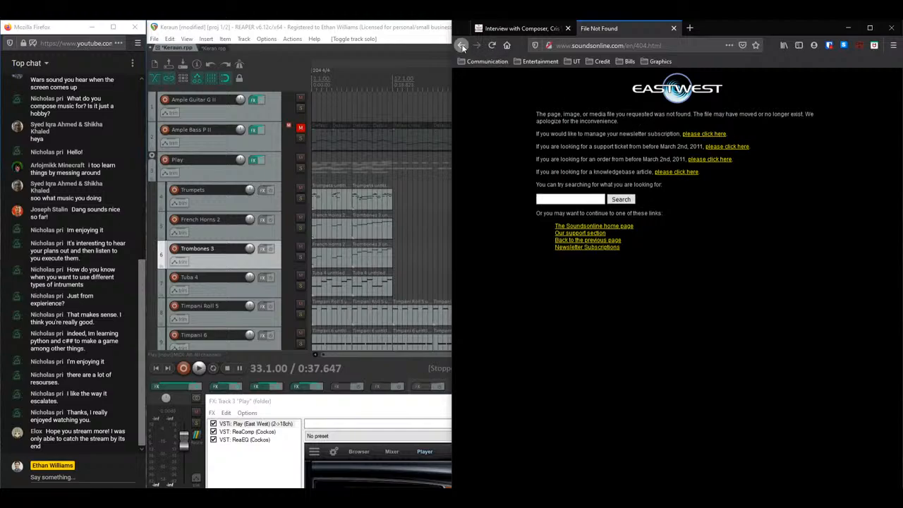
Step: Go back from the missing page, open the EastWest Sounds site, dismiss its newsletter popup, and open the Classical and Orchestral product category
click(462, 45)
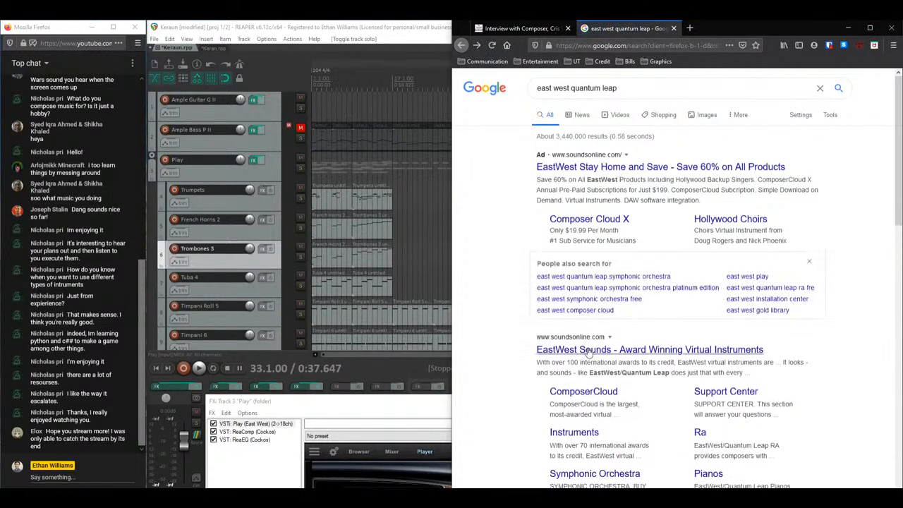
click(587, 355)
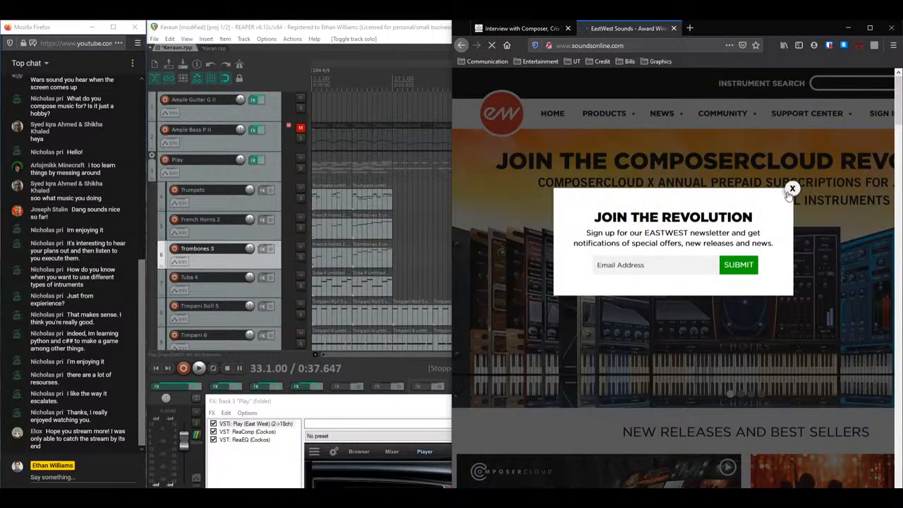
click(788, 187)
mouse_move(597, 113)
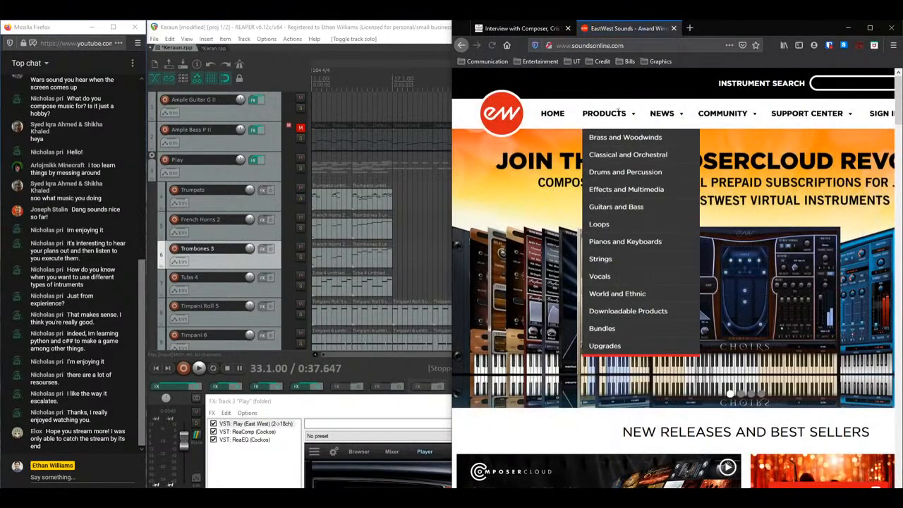
click(630, 155)
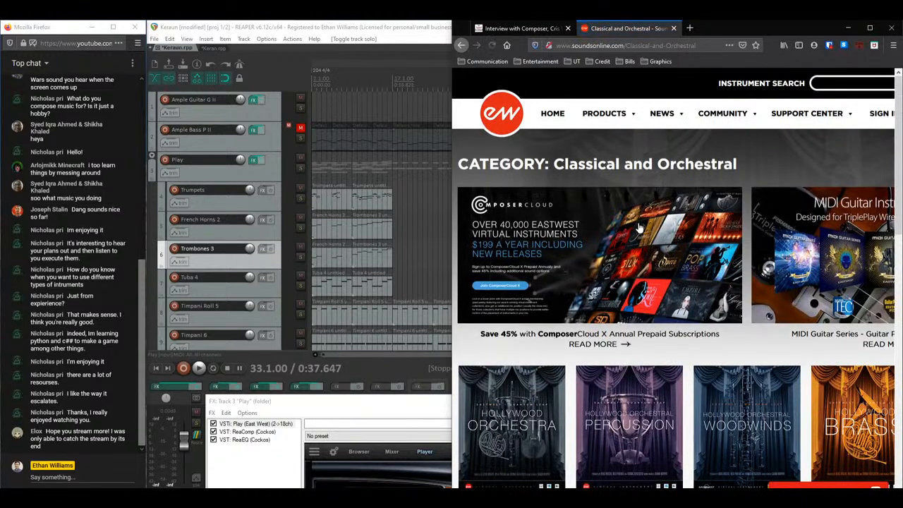
Step: Examine the Classical and Orchestral category's virtual instrument libraries, from Hollywood Orchestra to Symphonic Orchestra
drag(554, 164, 739, 164)
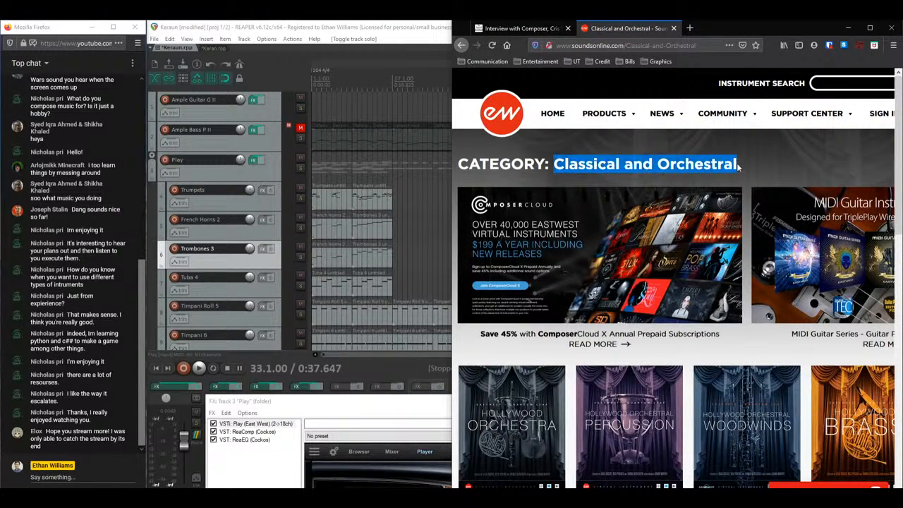
scroll(616, 237, down, 3)
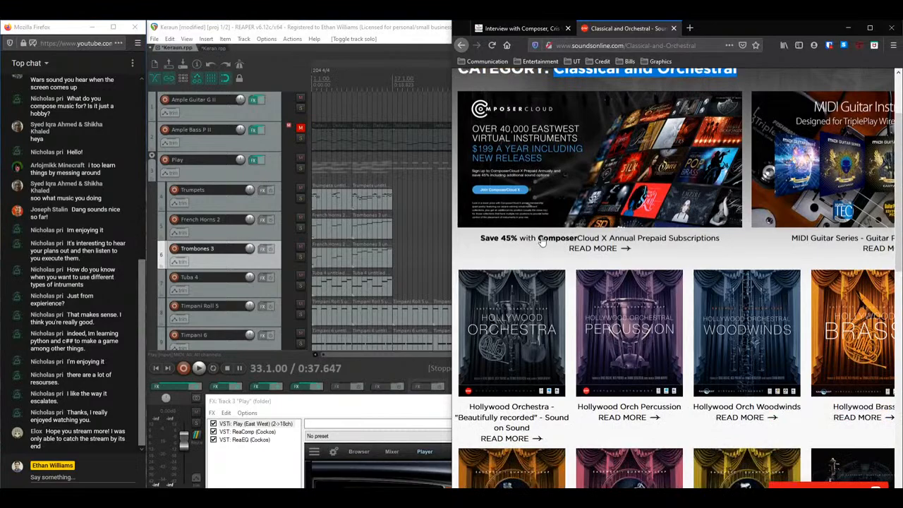
scroll(601, 242, up, 3)
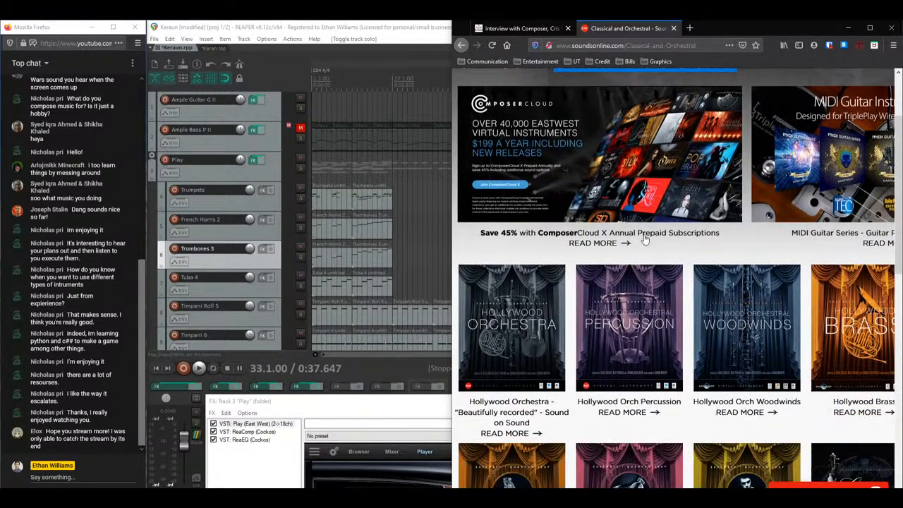
scroll(564, 268, down, 9)
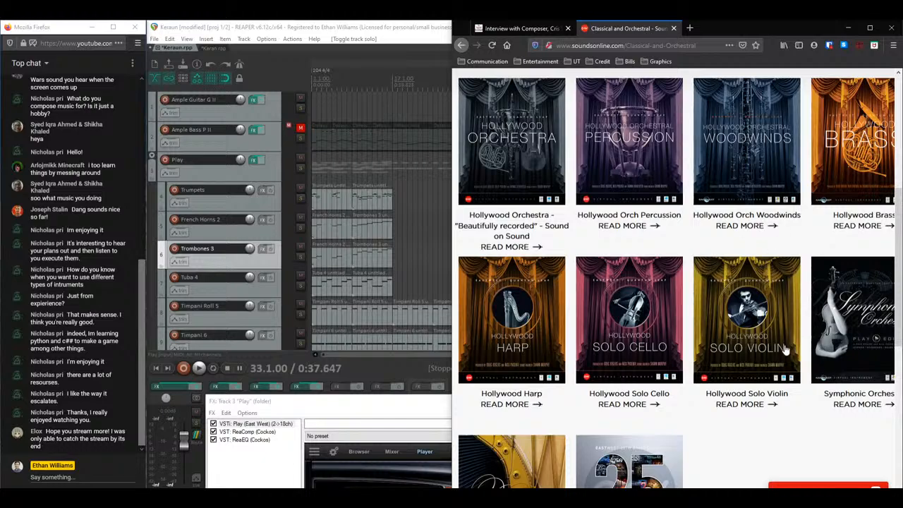
scroll(532, 295, up, 3)
scroll(533, 294, down, 9)
scroll(659, 254, up, 5)
scroll(659, 254, up, 2)
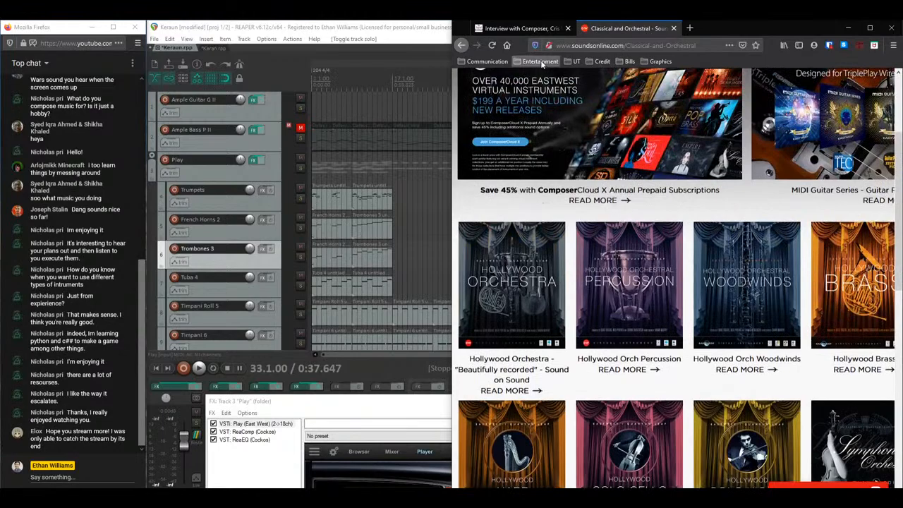
Step: Go back from the EastWest site to the Google results and search for "classical orchestra vst"
key(alt+Left)
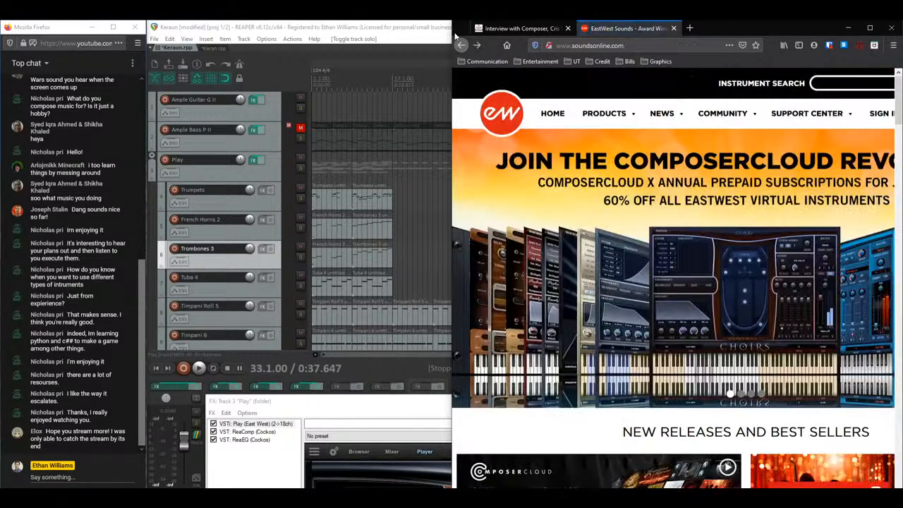
key(alt+Left)
click(645, 91)
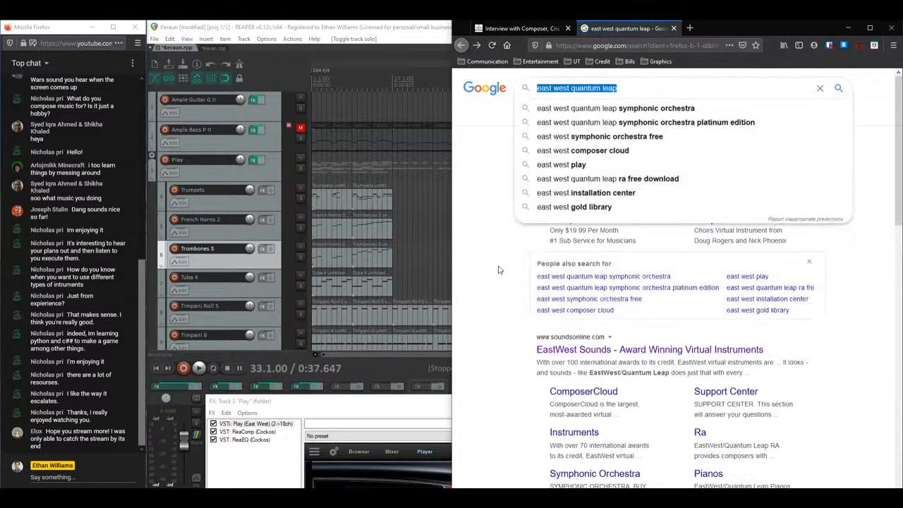
text(classic)
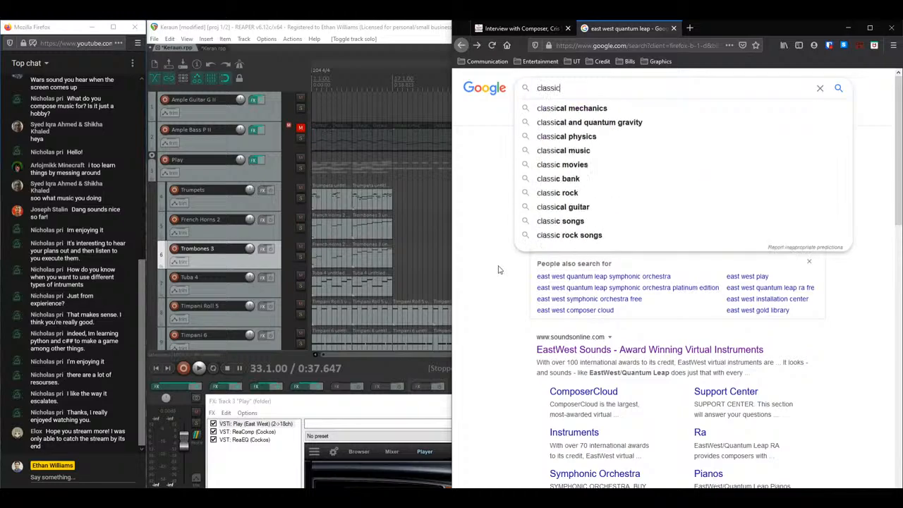
text(al orche)
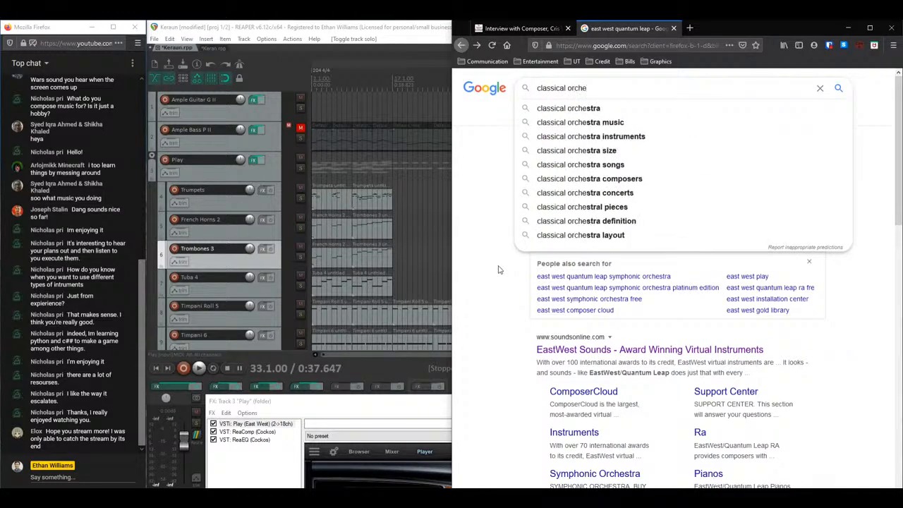
text(stra vst)
key(Return)
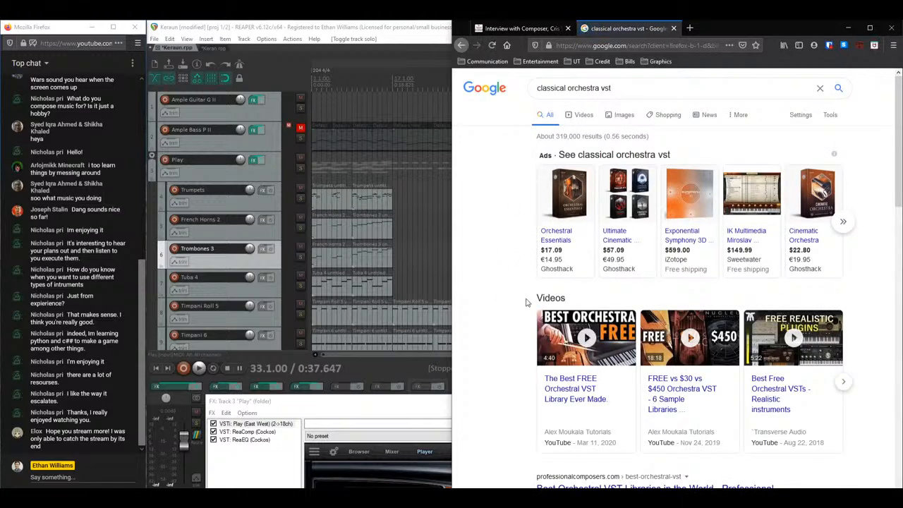
Step: Open the Ghosthack Orchestral Essentials ad in a new tab and look over the product's feature list
click(548, 262)
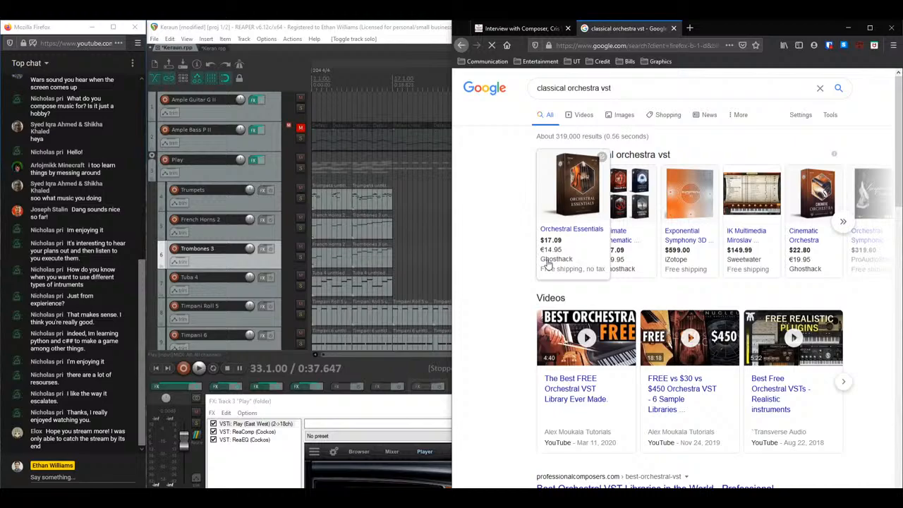
middle_click(578, 236)
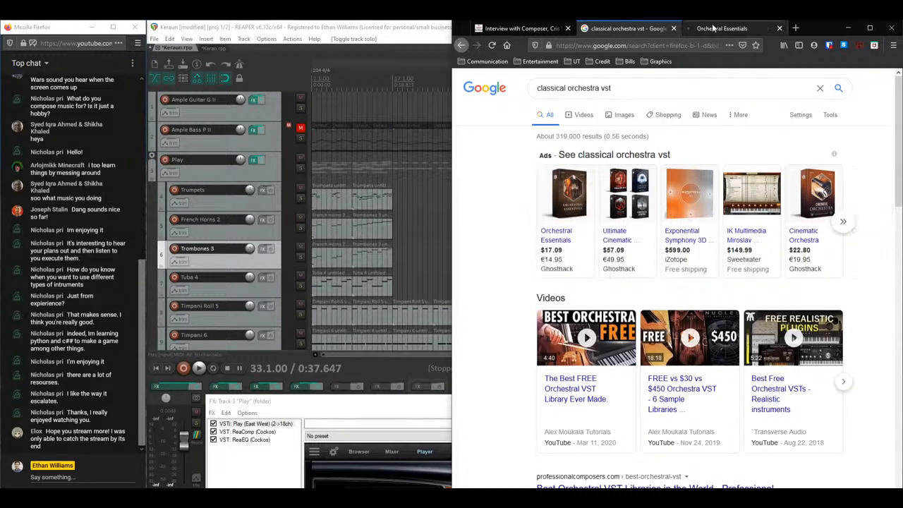
click(712, 28)
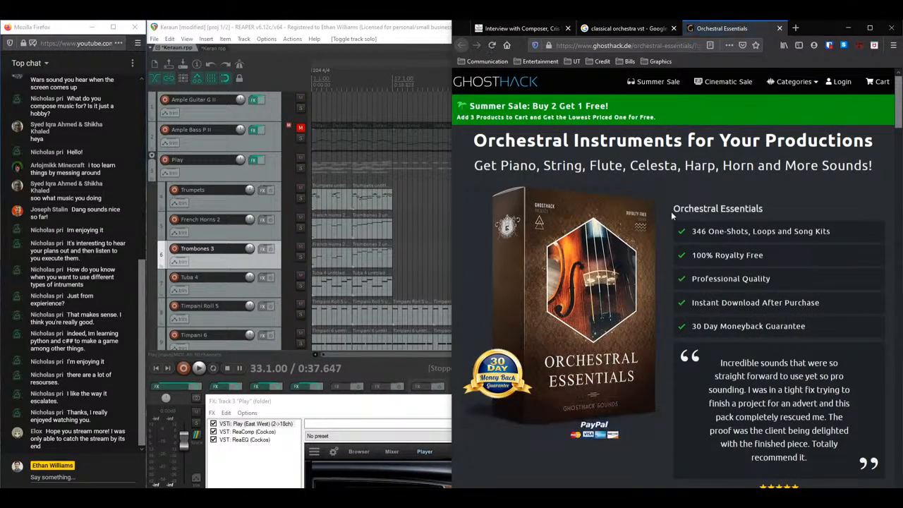
scroll(670, 210, down, 2)
scroll(670, 211, up, 2)
double_click(764, 231)
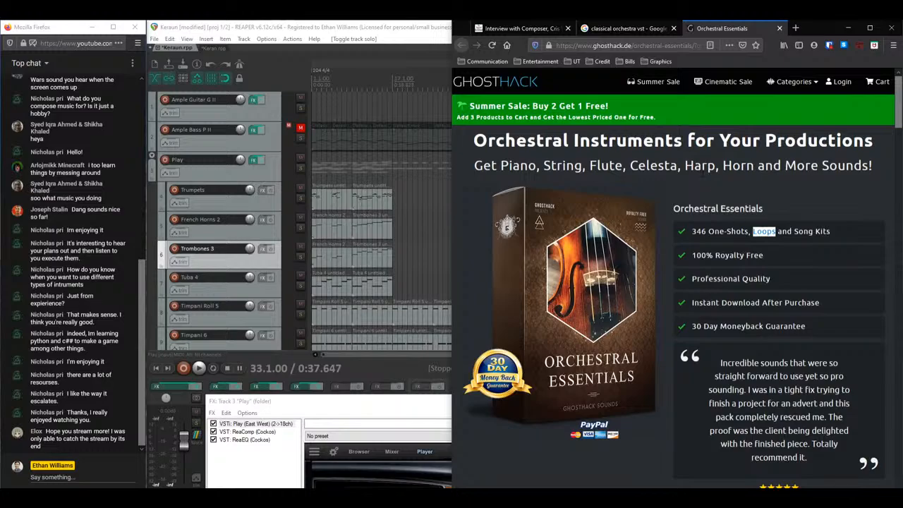
scroll(663, 215, down, 3)
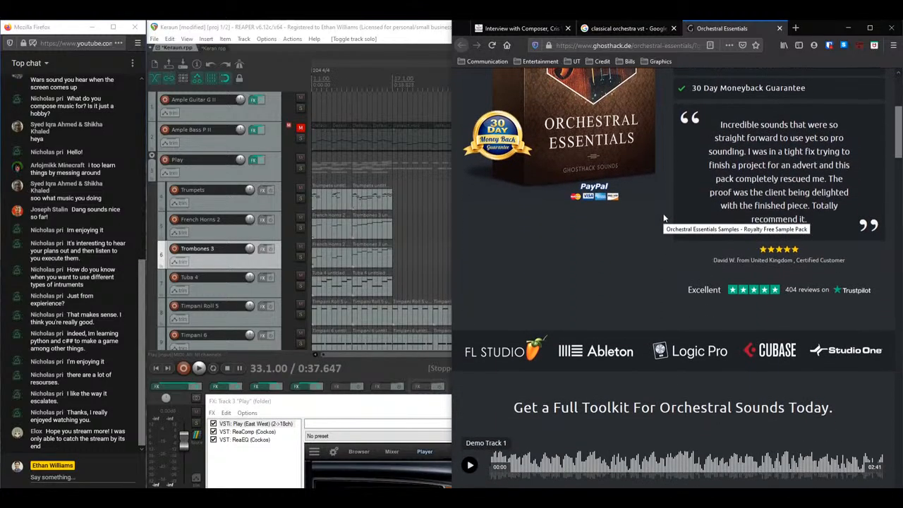
Step: Start and pause Demo Track 1 of Orchestral Essentials, and unmute Firefox in the Volume Mixer
scroll(663, 219, down, 3)
click(470, 272)
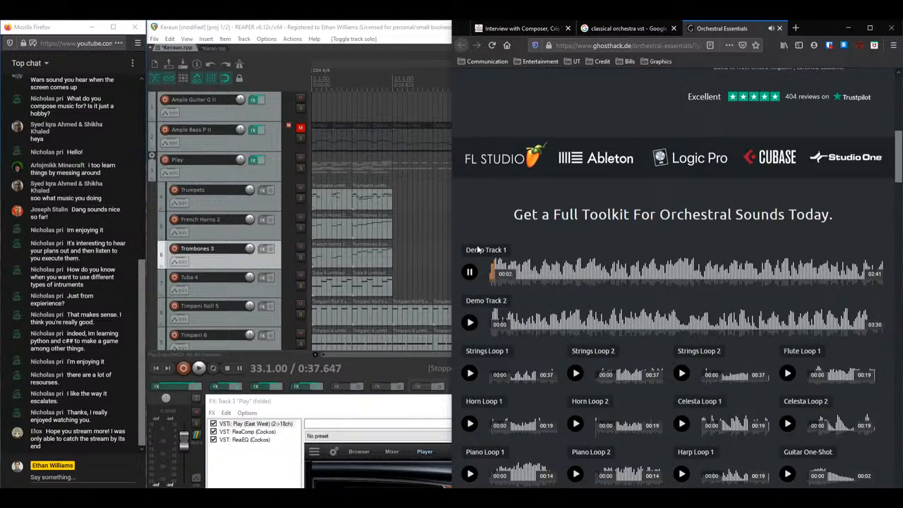
click(470, 273)
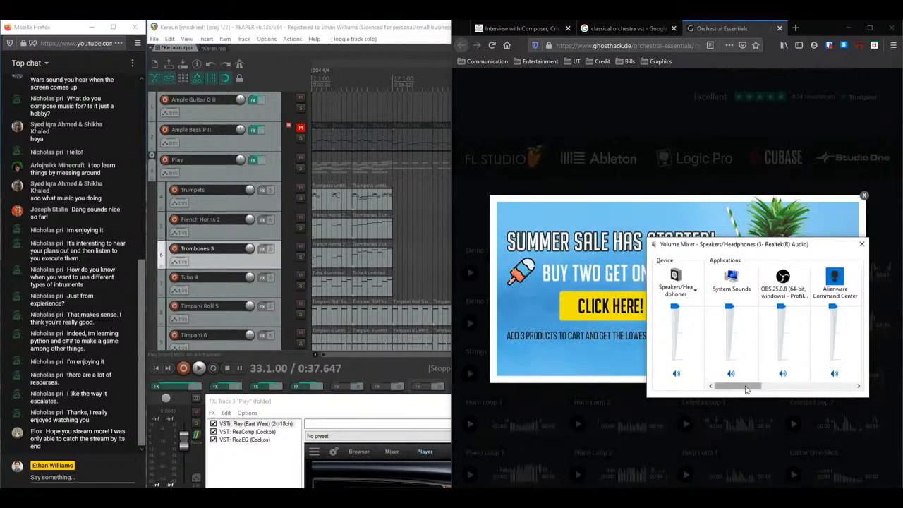
drag(750, 388, 843, 391)
click(782, 374)
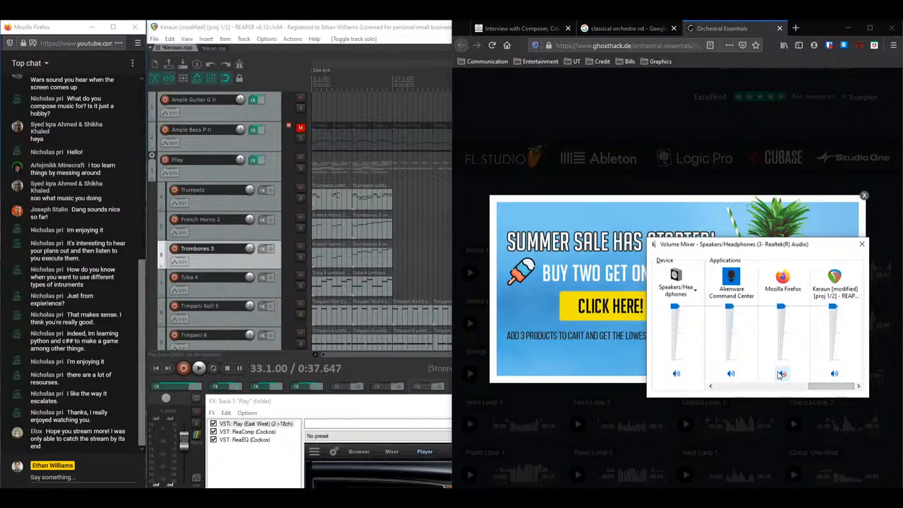
Step: Dismiss the summer sale popup, listen to Demo Track 1 from different points, pause it and return to the product overview
click(864, 195)
click(471, 273)
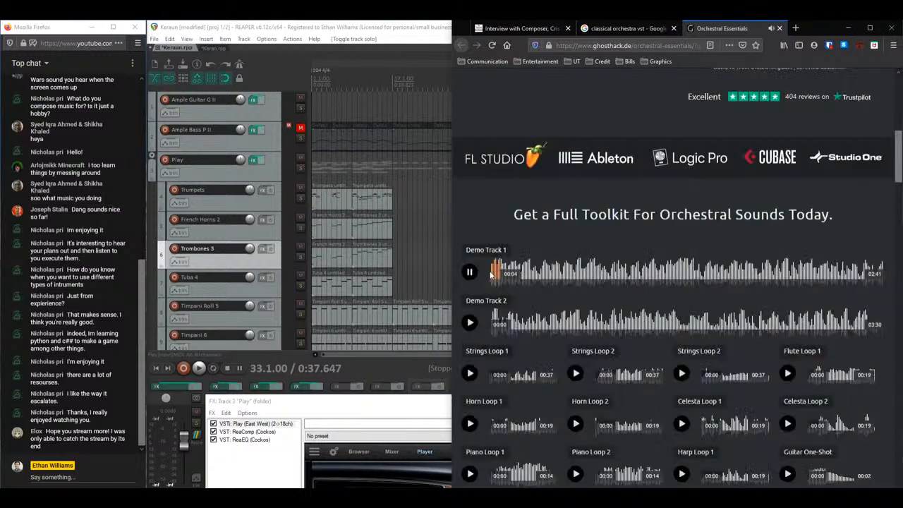
click(493, 275)
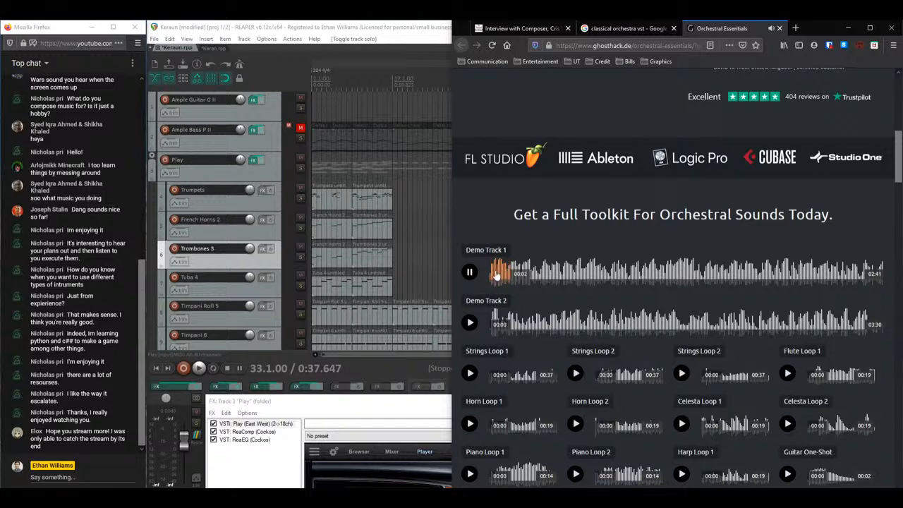
click(516, 274)
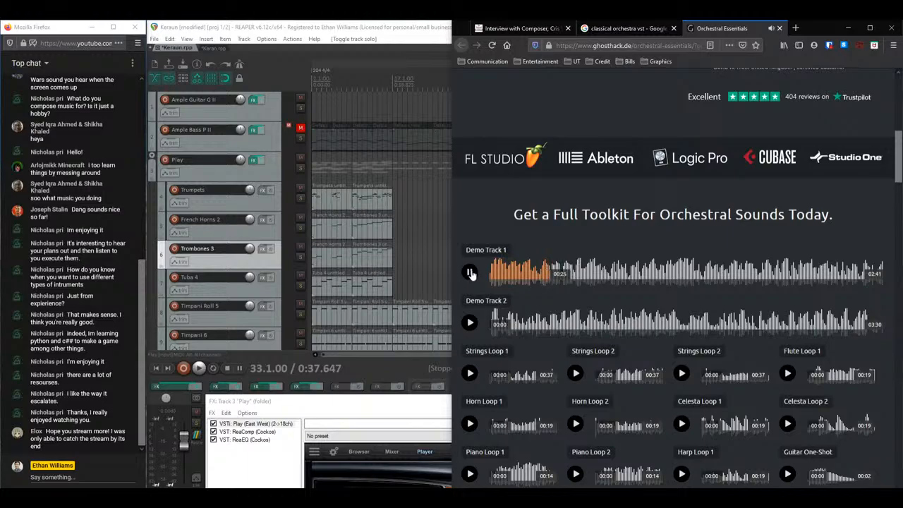
click(470, 274)
scroll(554, 227, up, 10)
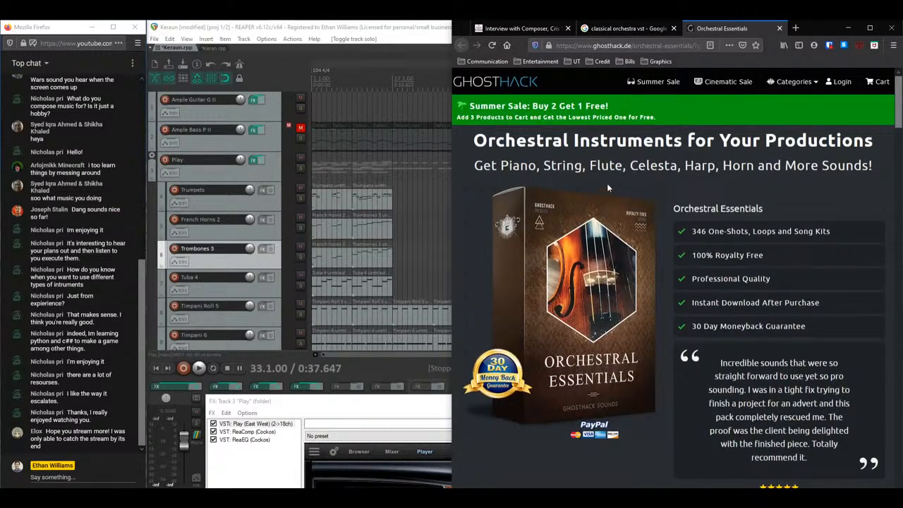
Step: Open YouTube in a new tab and search for "best orchestra vsts"
click(795, 30)
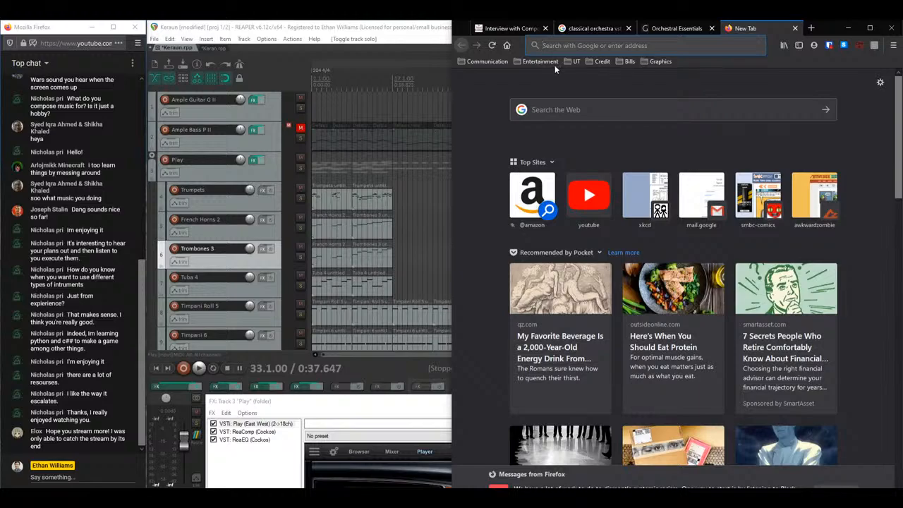
click(554, 45)
click(546, 73)
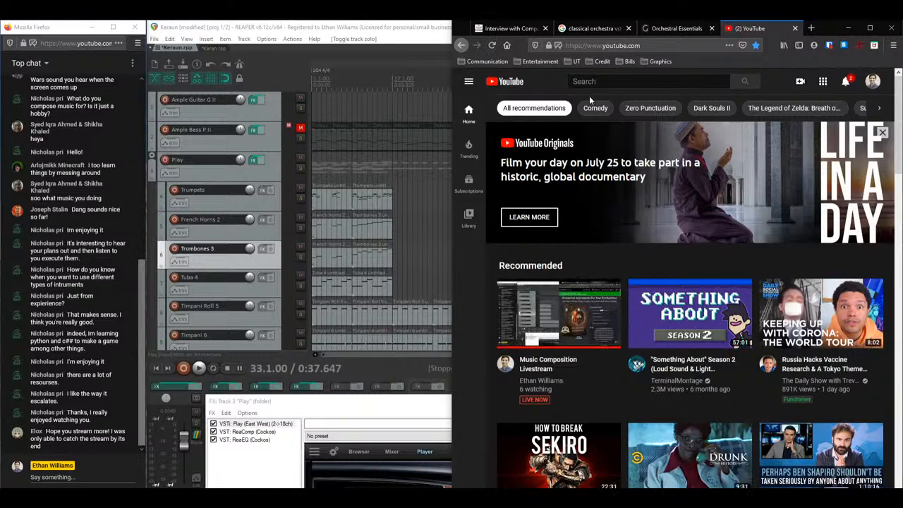
click(635, 81)
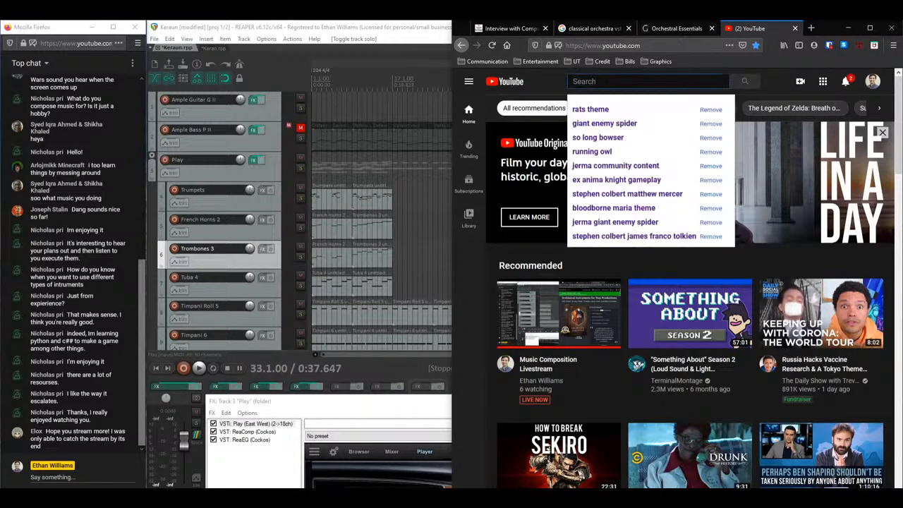
text(best o)
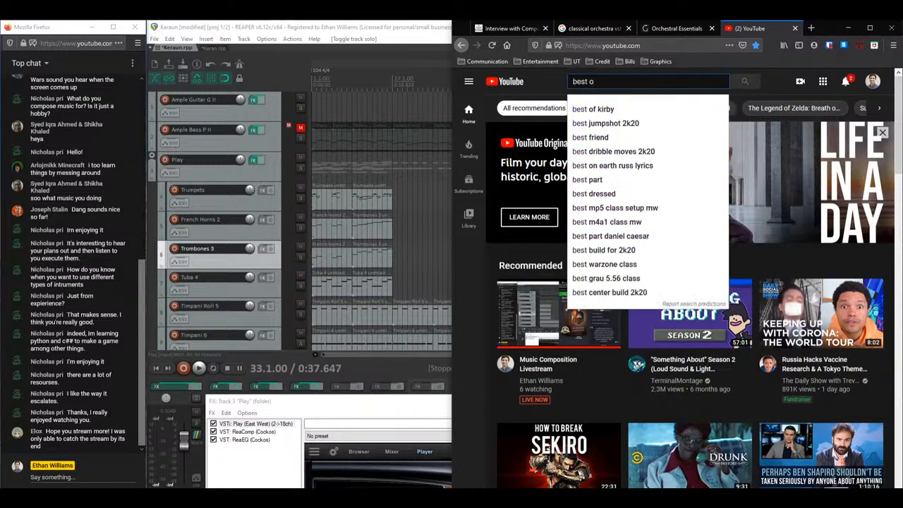
text(rchestra vsts)
key(Return)
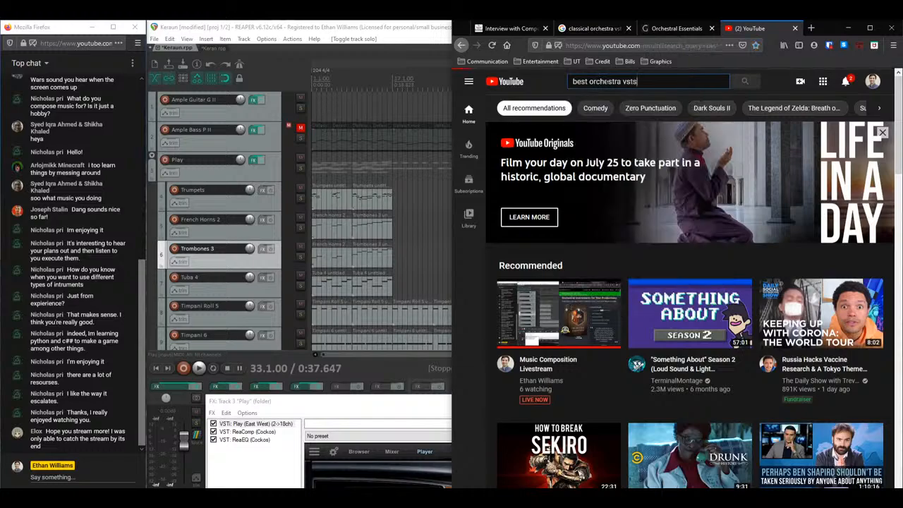
Step: Find the Native Instruments Symphony Essentials review among the video results, open it and pause playback
scroll(632, 121, down, 9)
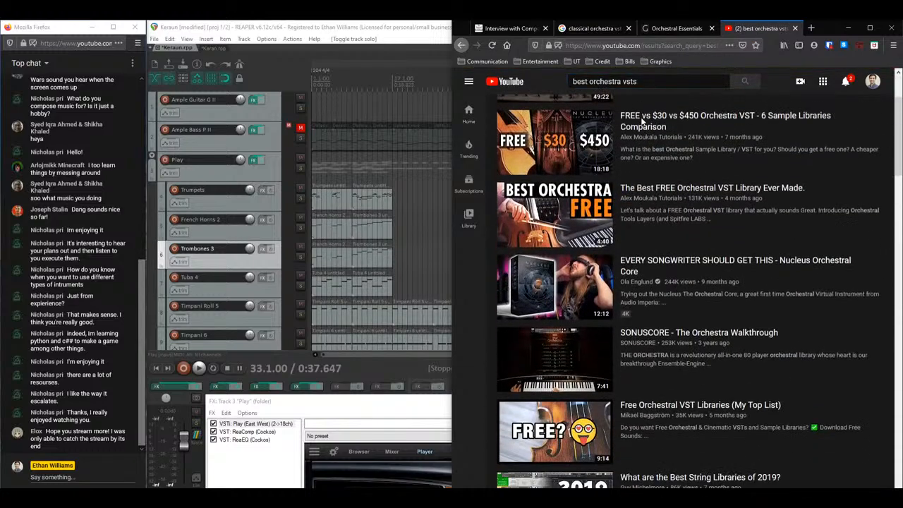
scroll(591, 220, down, 5)
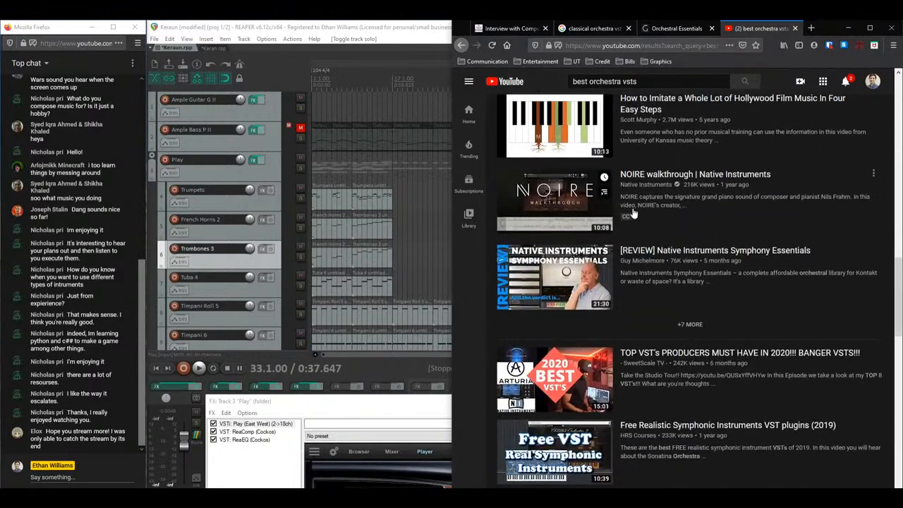
click(545, 288)
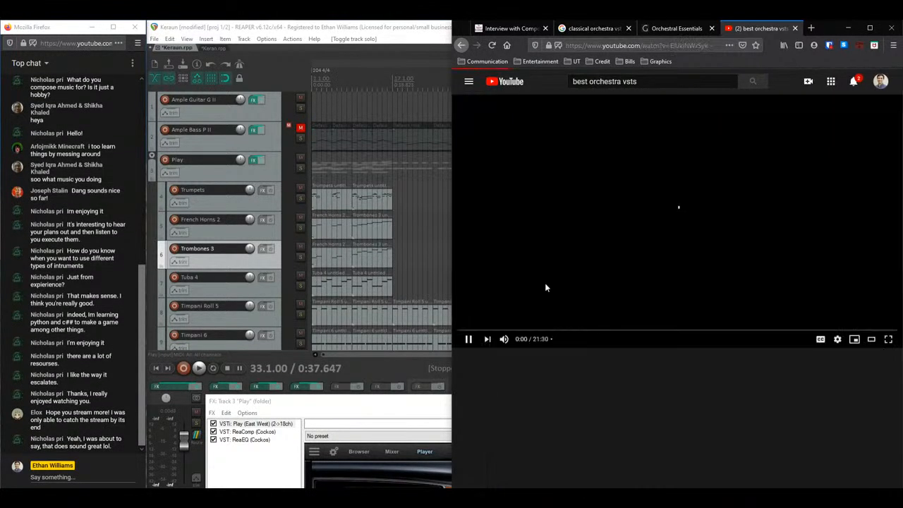
click(693, 220)
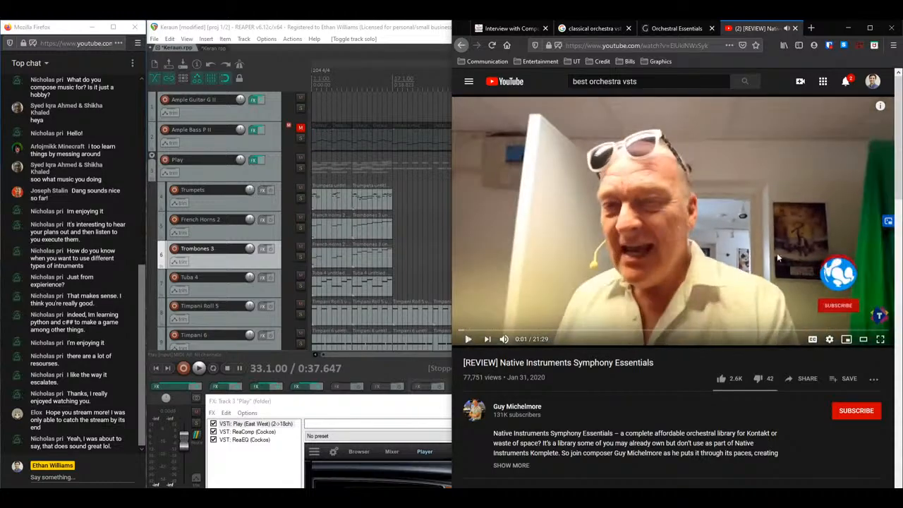
Step: Examine the Symphony Essentials review's description and suggested videos, and highlight the library name in its title
scroll(721, 186, down, 3)
scroll(721, 186, up, 3)
scroll(674, 223, down, 3)
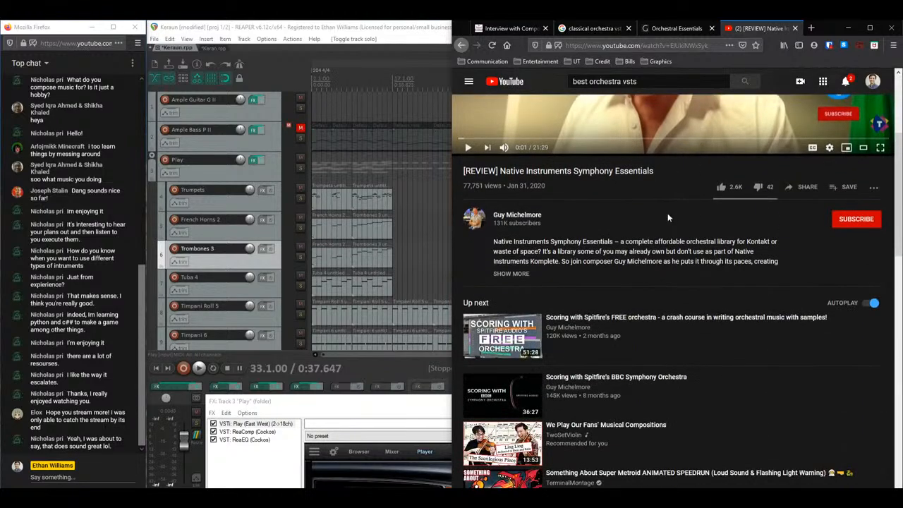
scroll(669, 218, up, 3)
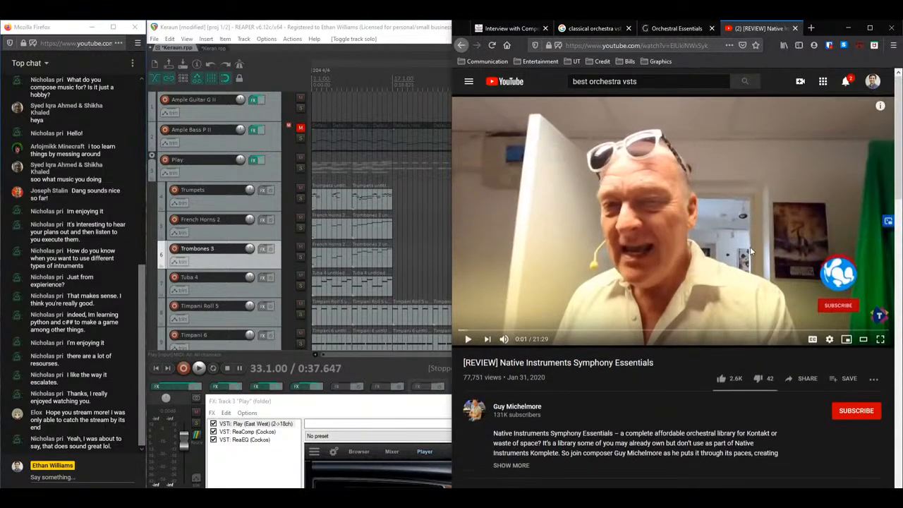
scroll(751, 250, down, 3)
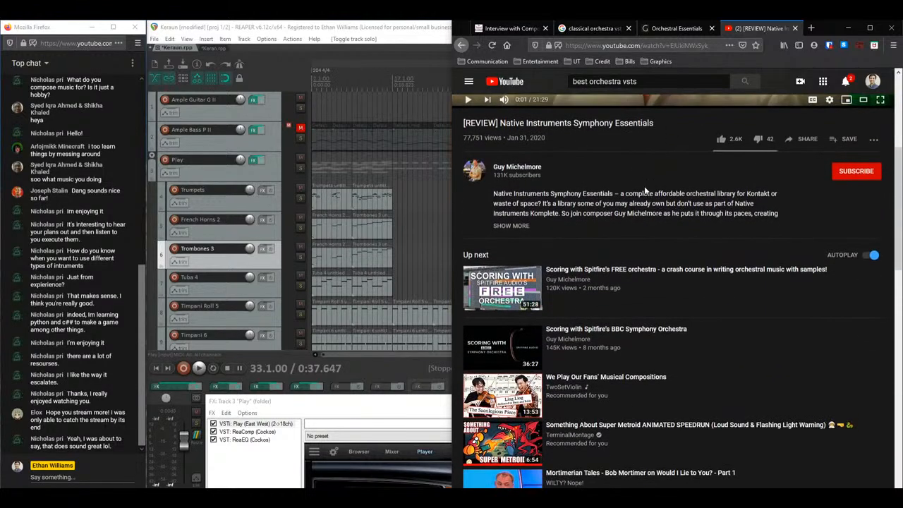
scroll(644, 191, up, 2)
drag(499, 219, 672, 223)
scroll(661, 245, down, 2)
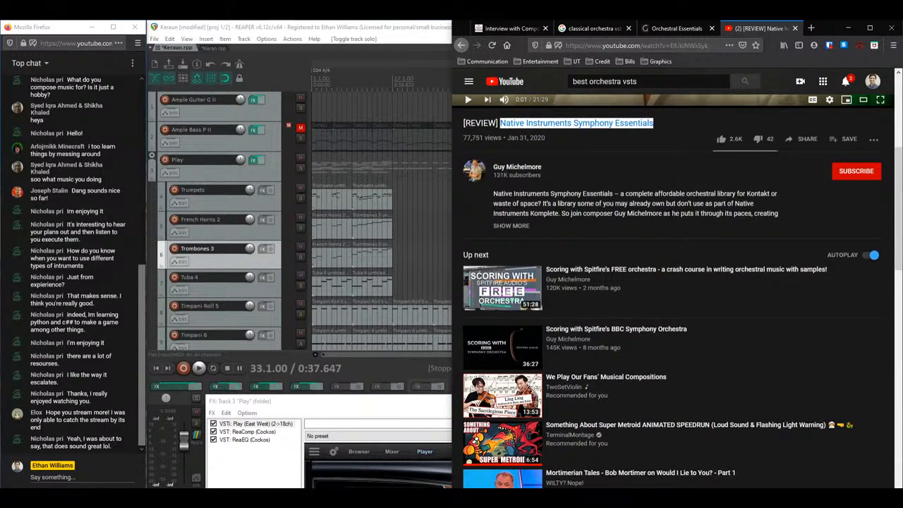
scroll(668, 213, up, 5)
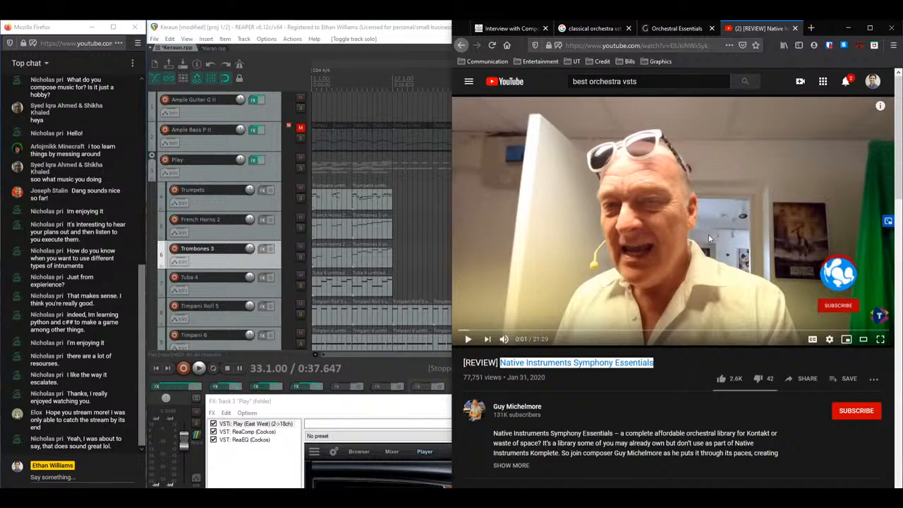
Step: Look over the demo tracks and loops on the Orchestral Essentials page, open a blank tab and switch back to REAPER
click(656, 28)
scroll(630, 245, down, 5)
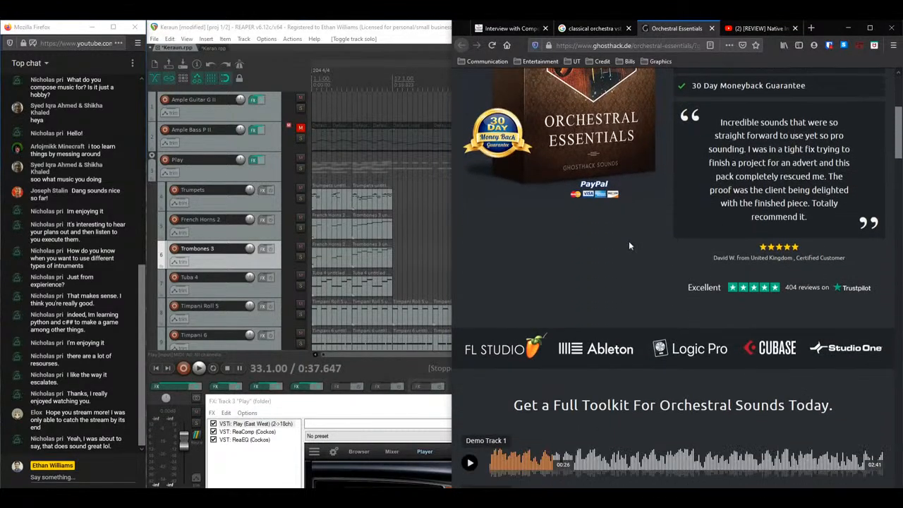
scroll(630, 246, down, 3)
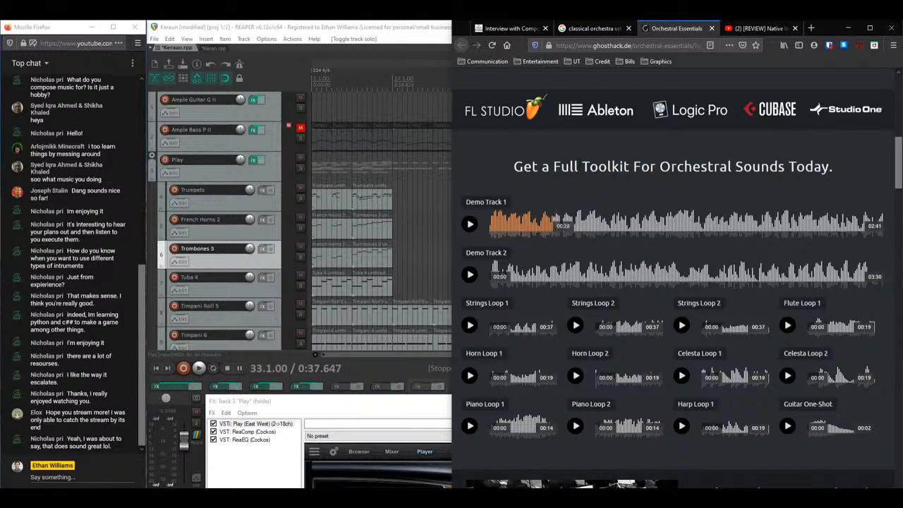
click(811, 28)
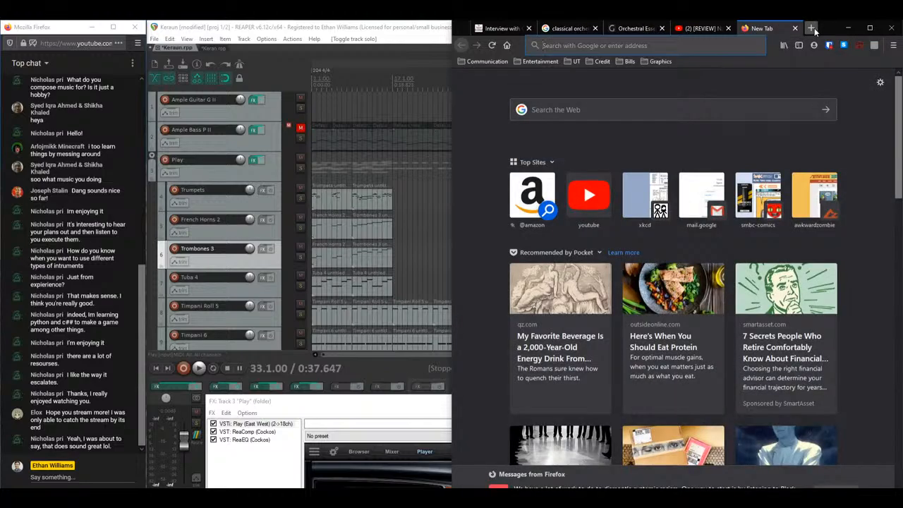
click(333, 25)
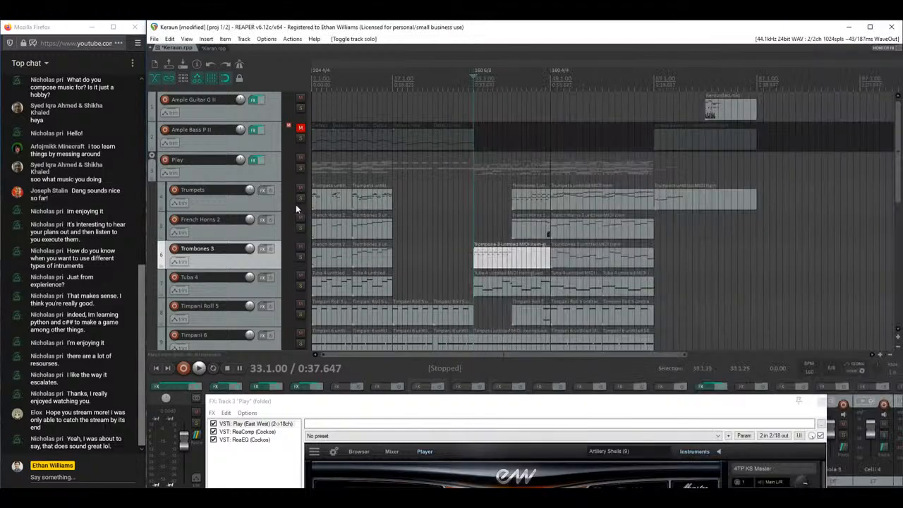
Step: Open the FX window of the Kontakt folder track
scroll(297, 209, down, 8)
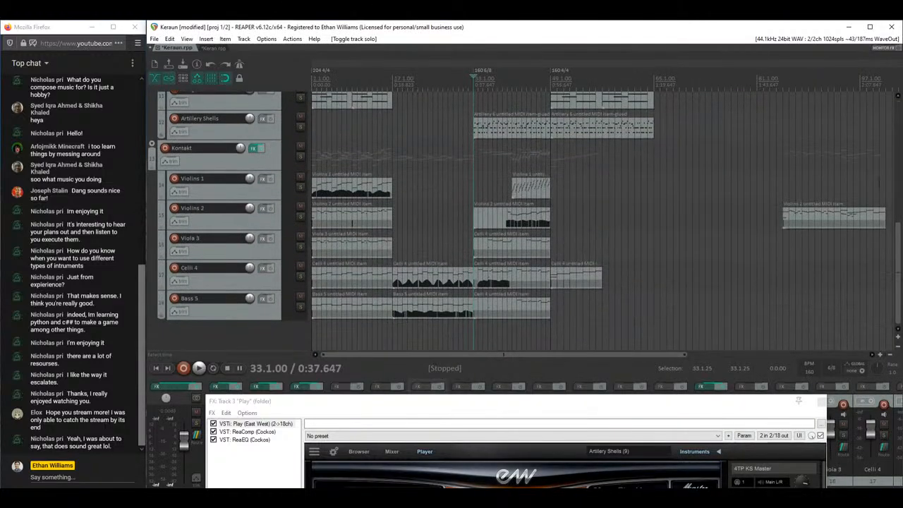
click(253, 147)
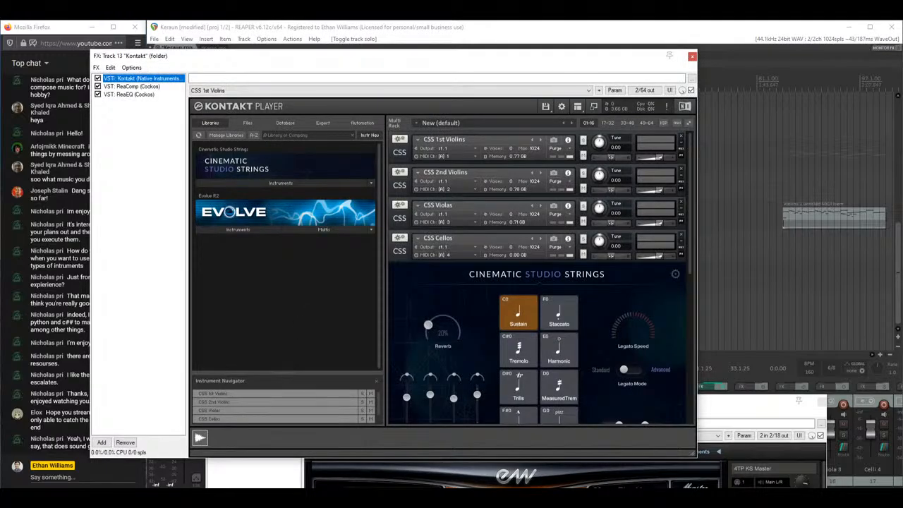
Step: Switch to Firefox, search the web for "cinematic studio strings" and open the library's page on the Cinematic Studio Series site
click(312, 496)
click(366, 465)
click(579, 47)
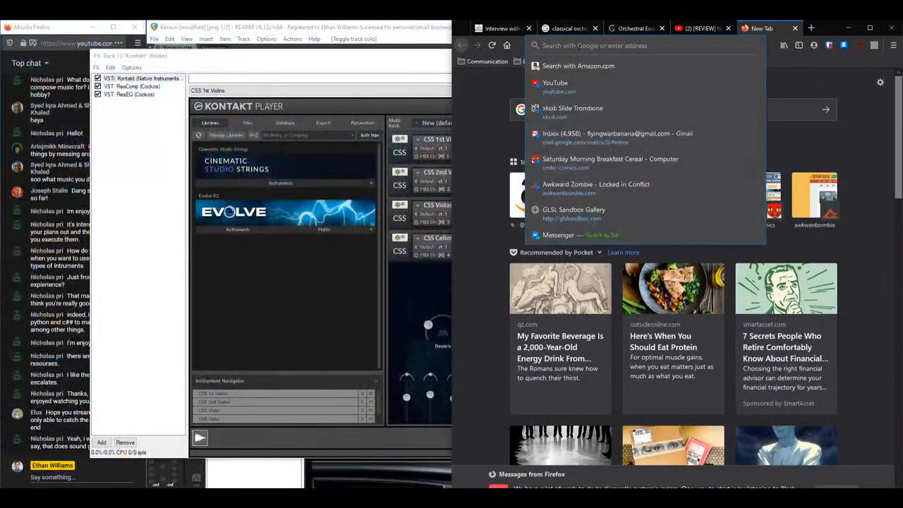
text(cinem)
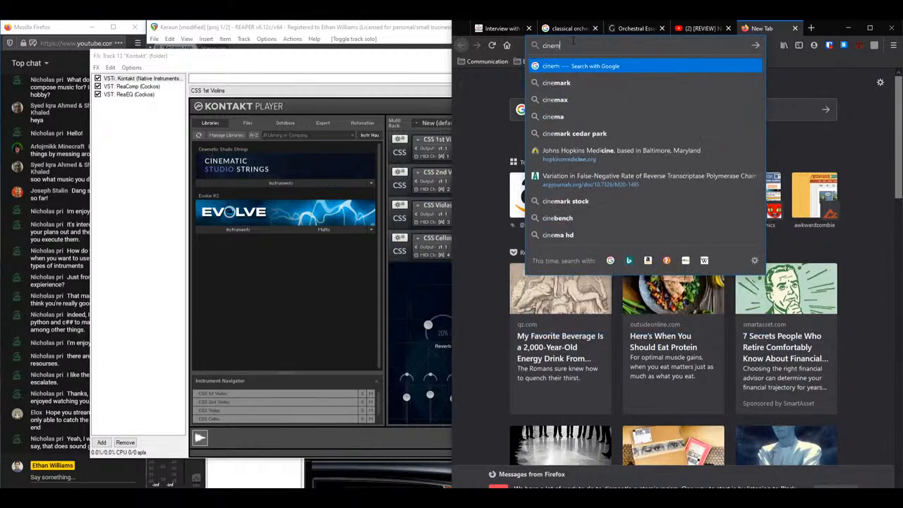
text(atic studio)
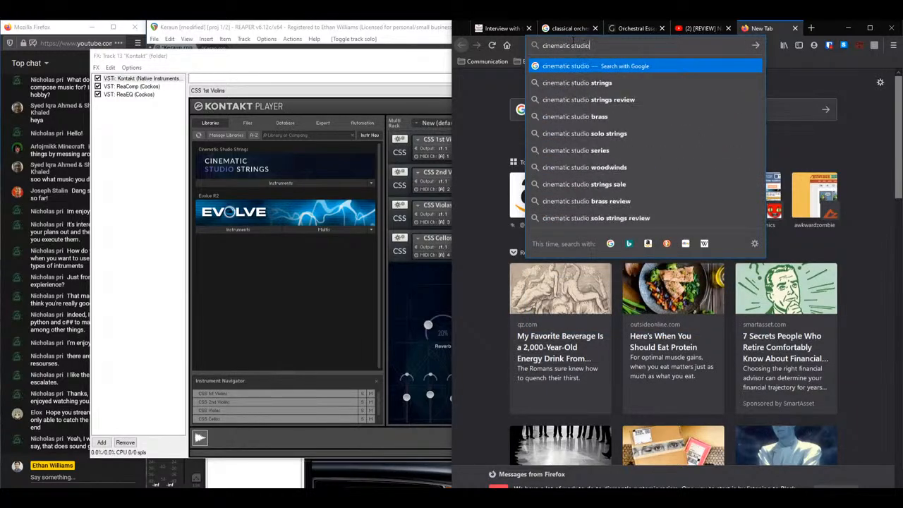
click(578, 83)
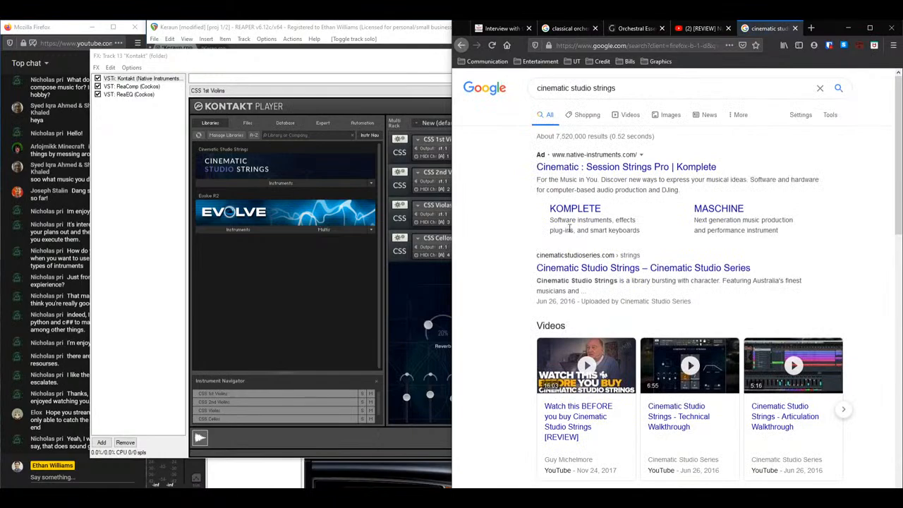
click(585, 271)
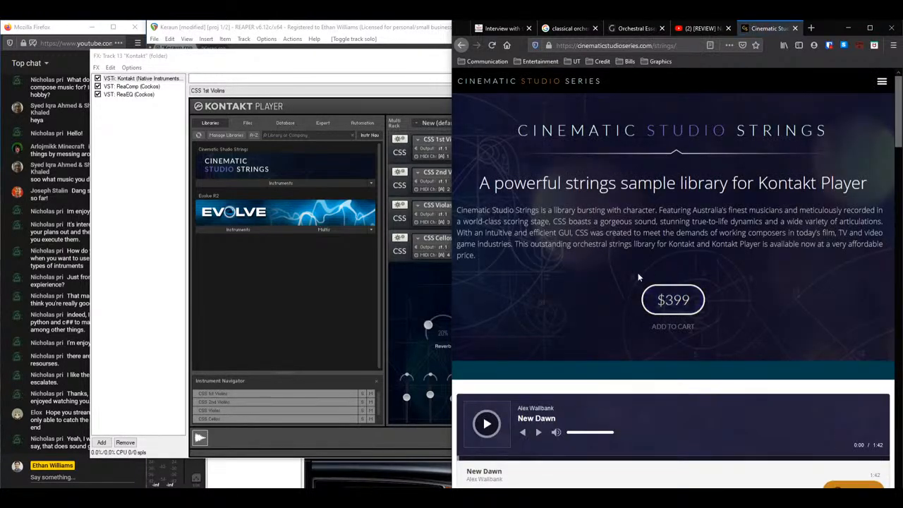
Step: Look over the price, demo tracks and feature descriptions on the Cinematic Studio Strings page
scroll(677, 315, down, 3)
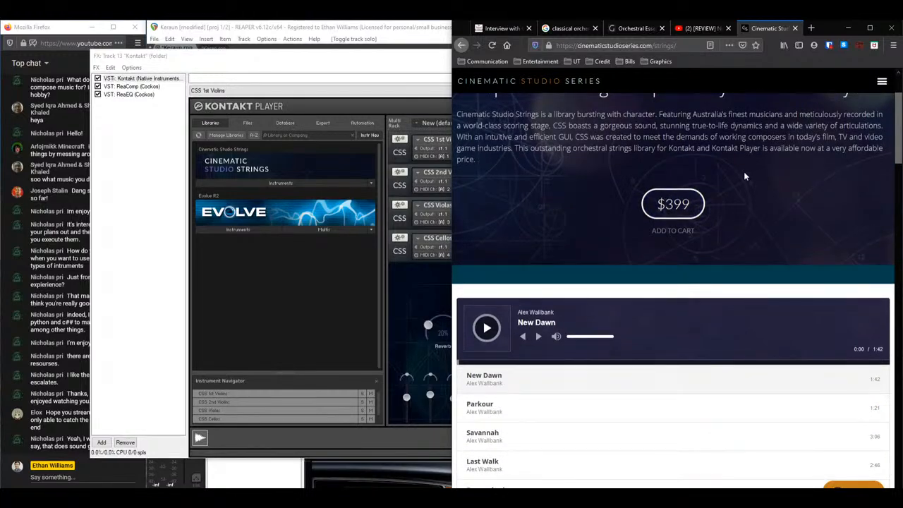
scroll(750, 152, down, 3)
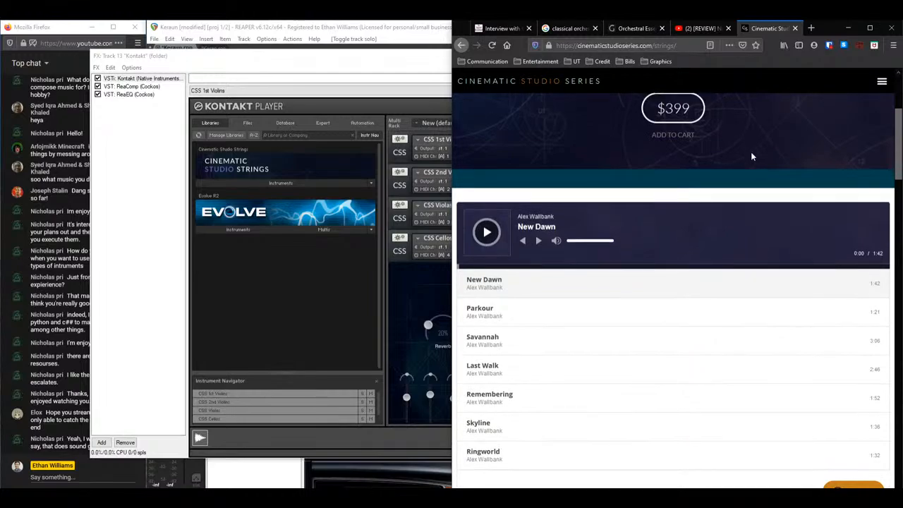
scroll(752, 157, down, 15)
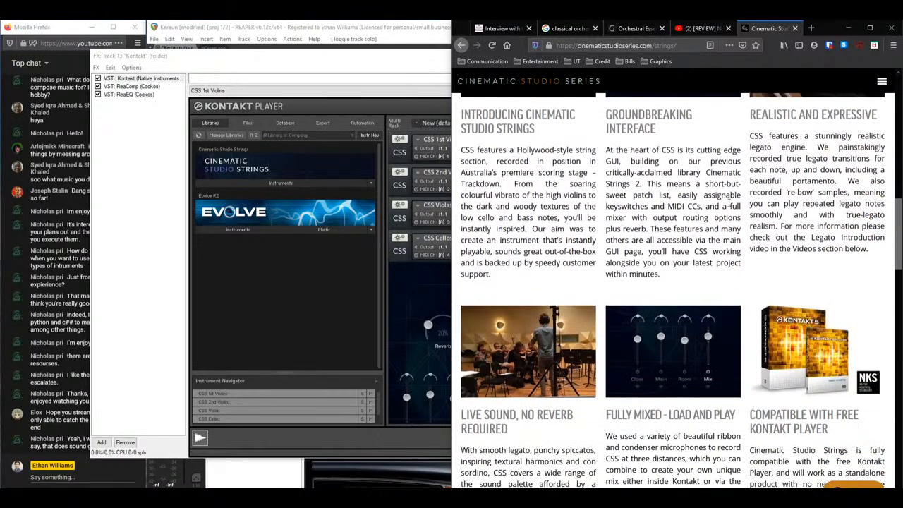
scroll(729, 205, up, 18)
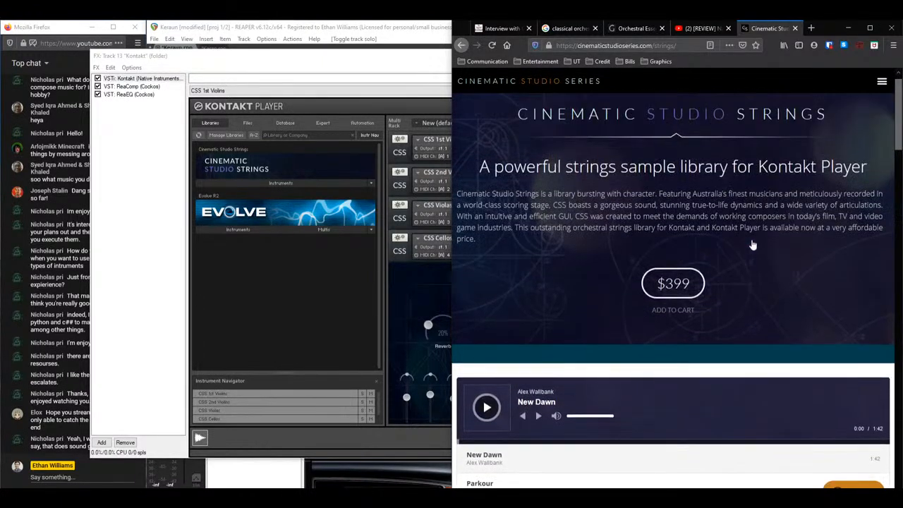
scroll(753, 245, up, 1)
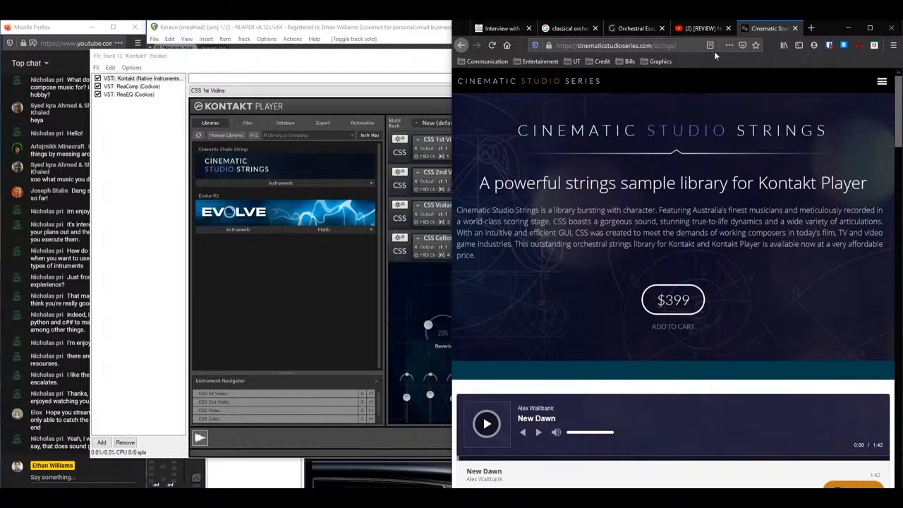
Step: Look over the Ghosthack Orchestral Essentials page again, from the demo tracks up to the product overview
click(638, 28)
scroll(523, 191, up, 5)
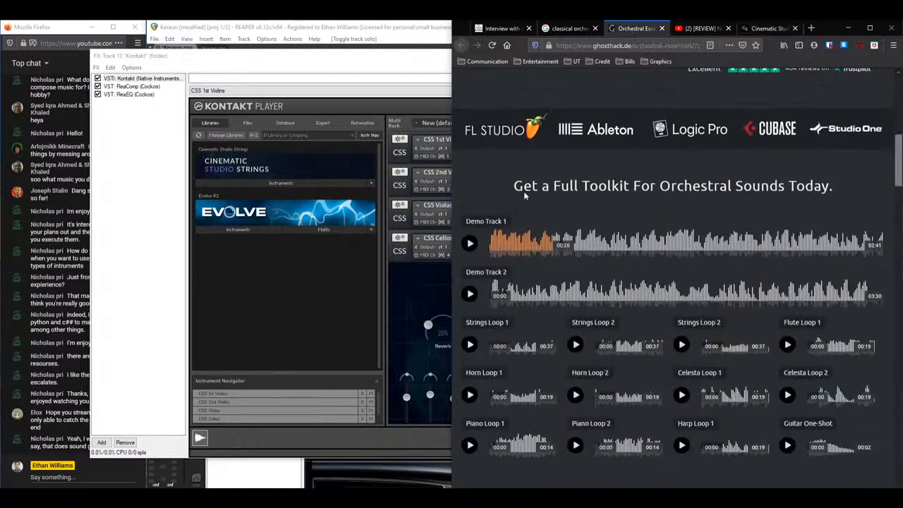
scroll(523, 191, up, 5)
scroll(666, 289, down, 9)
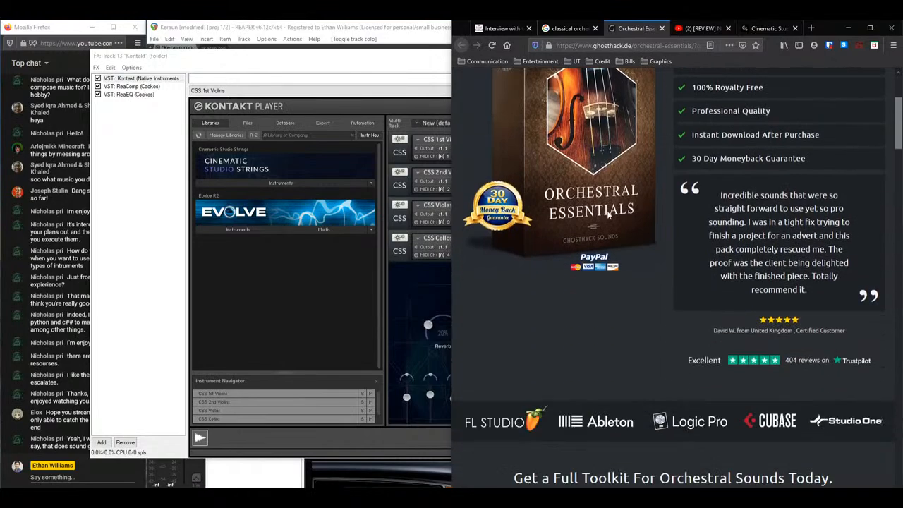
scroll(590, 162, down, 1)
scroll(615, 180, up, 6)
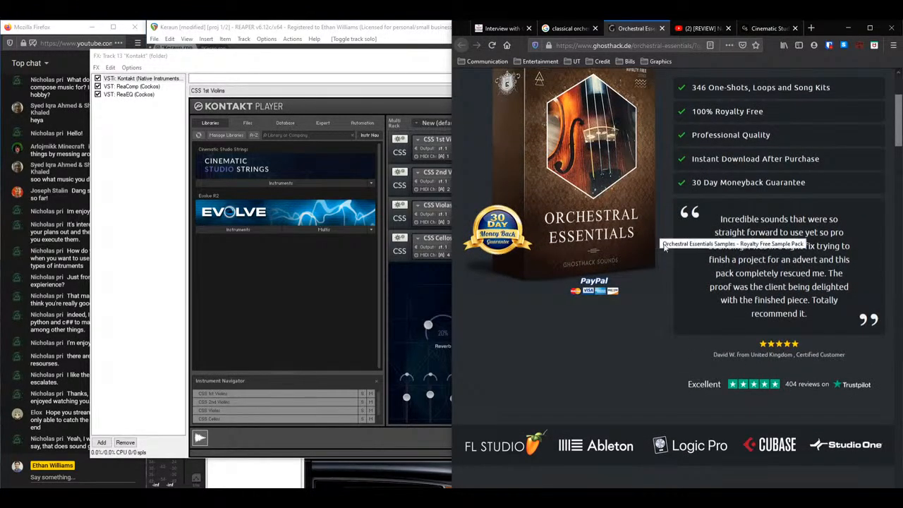
scroll(640, 209, up, 4)
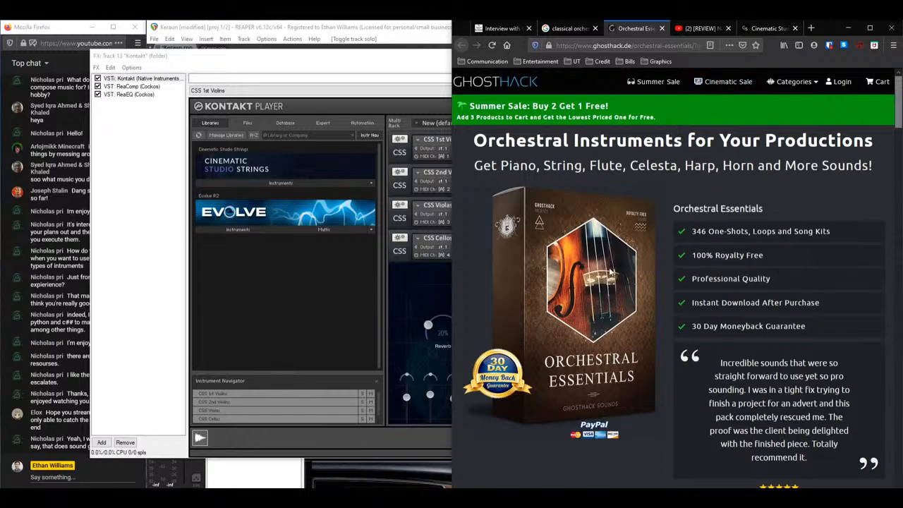
Step: Reposition the Kontakt FX window and compare its loaded Cinematic Studio Strings patches and articulations with the library's product page
drag(314, 62, 385, 83)
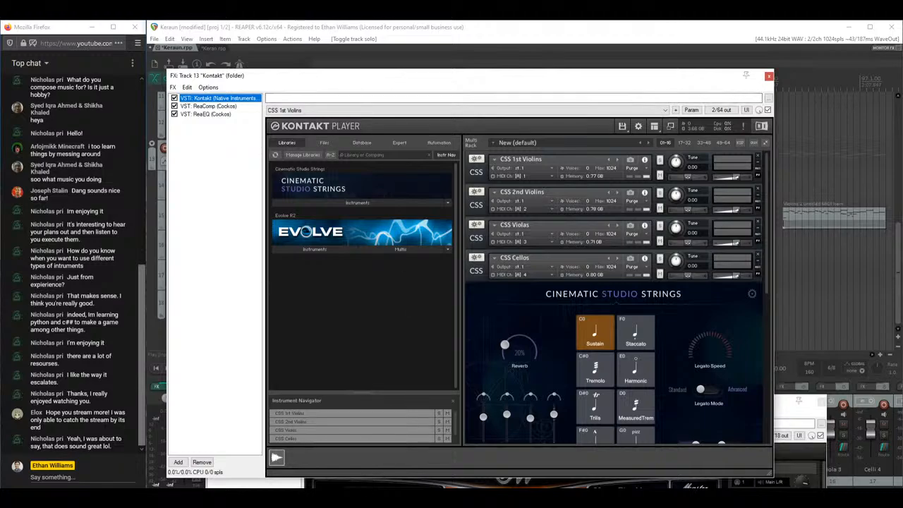
click(311, 444)
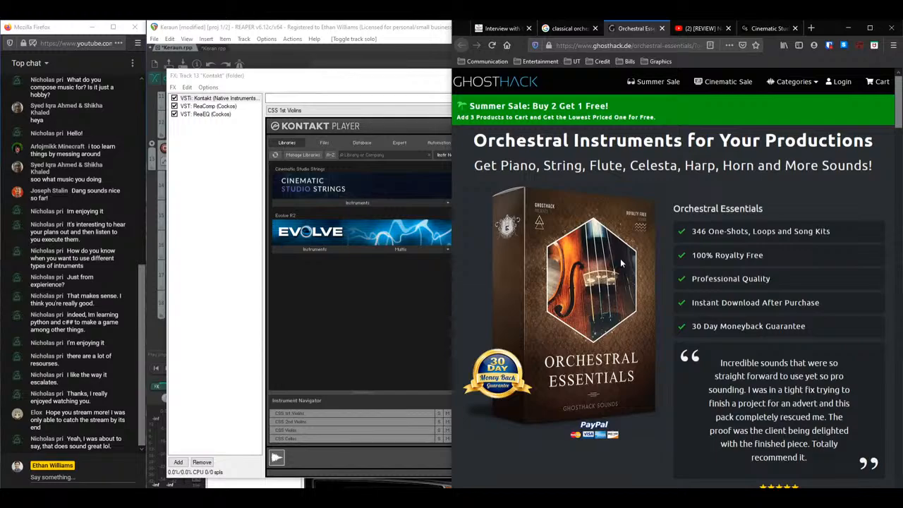
click(769, 28)
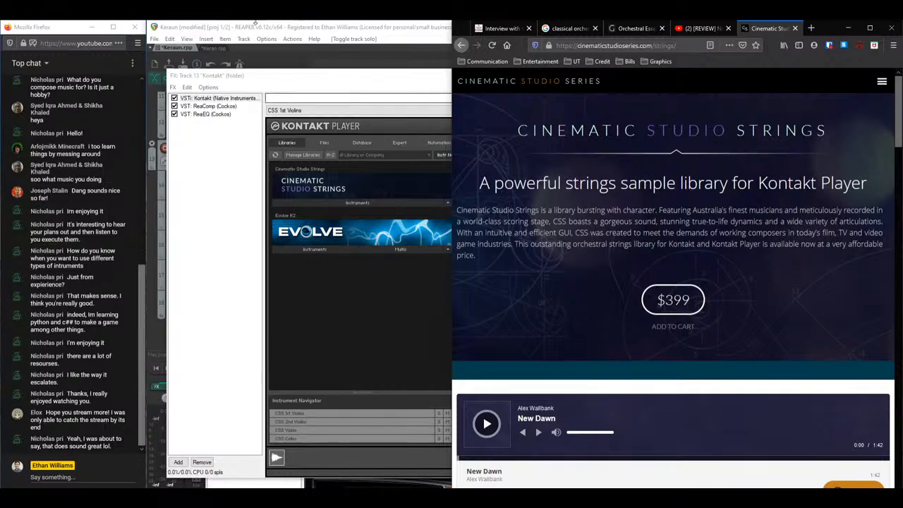
click(418, 338)
scroll(716, 349, down, 2)
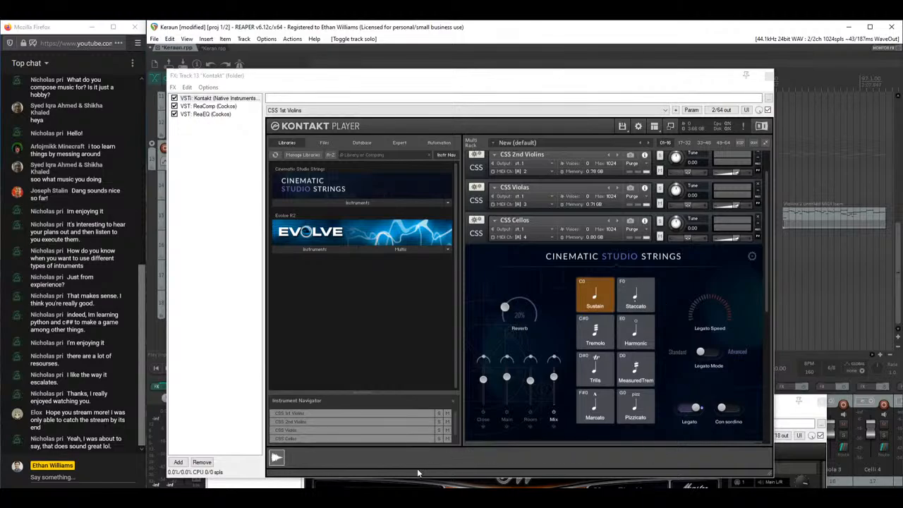
Step: Switch to Firefox, search for "omnisphere" in a new tab and open the Guitar Center listing for Spectrasonics Omnisphere 2
mouse_move(311, 487)
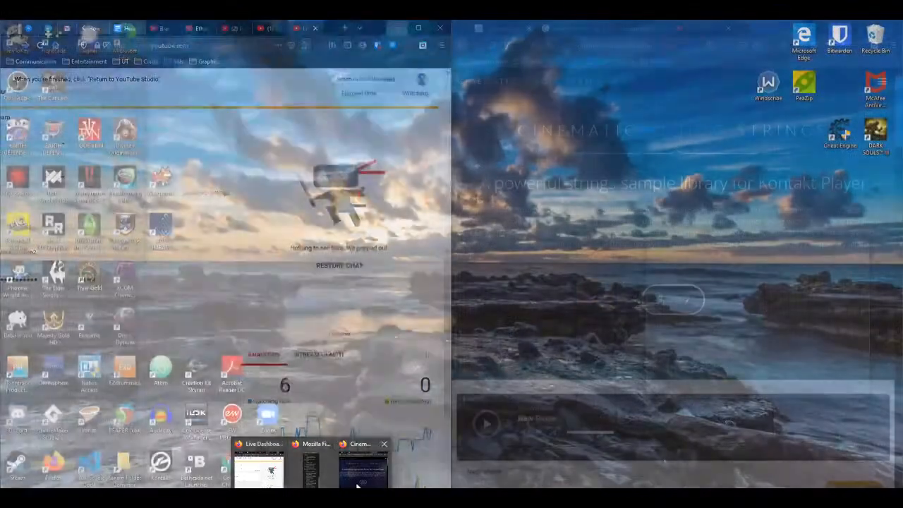
click(358, 486)
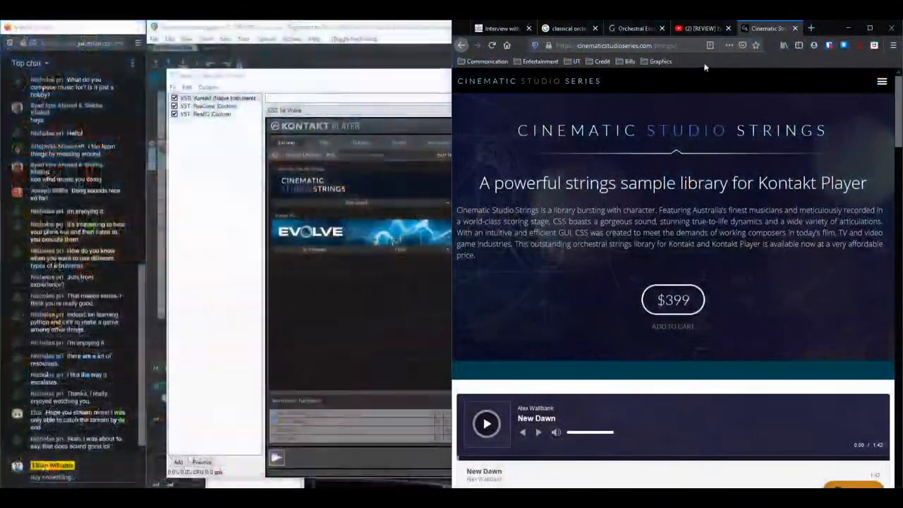
click(812, 28)
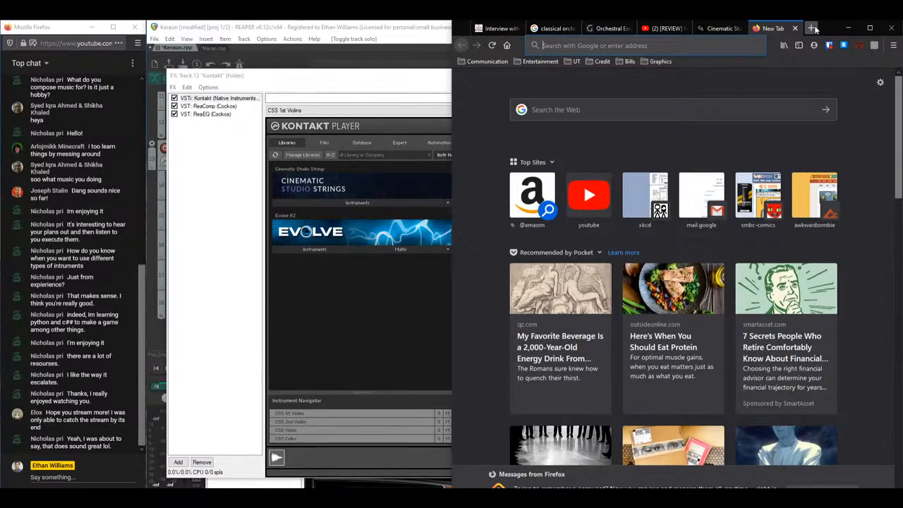
text(omnisp)
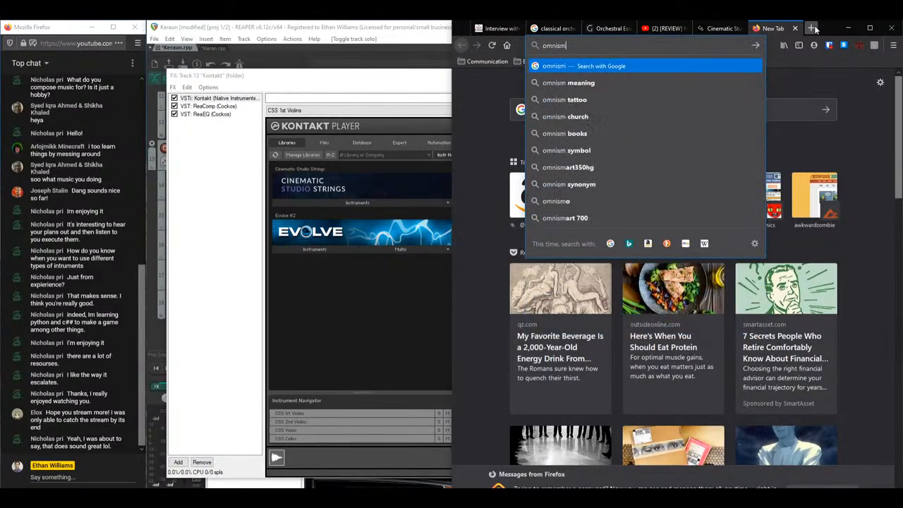
click(560, 116)
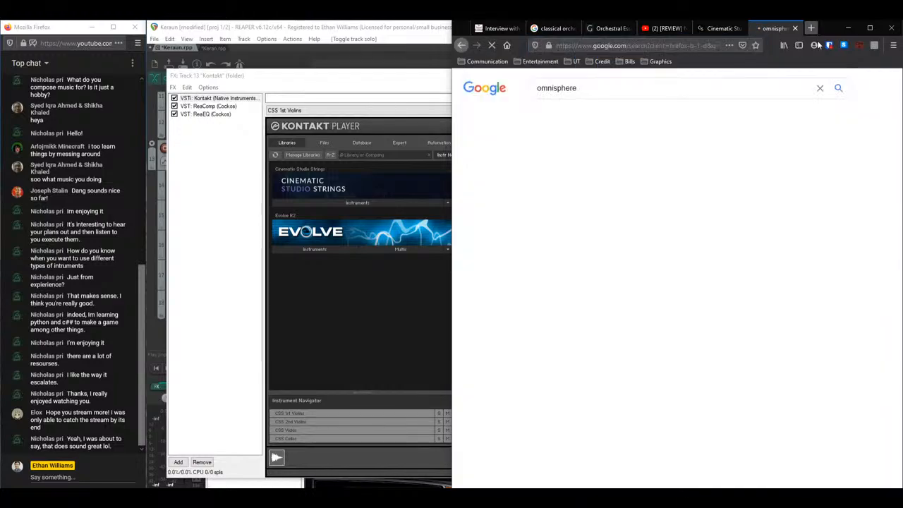
mouse_move(626, 245)
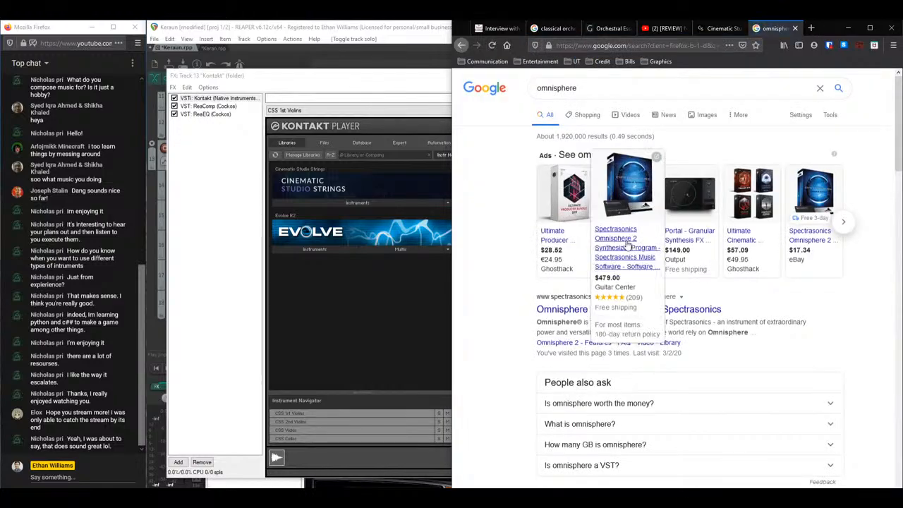
click(618, 259)
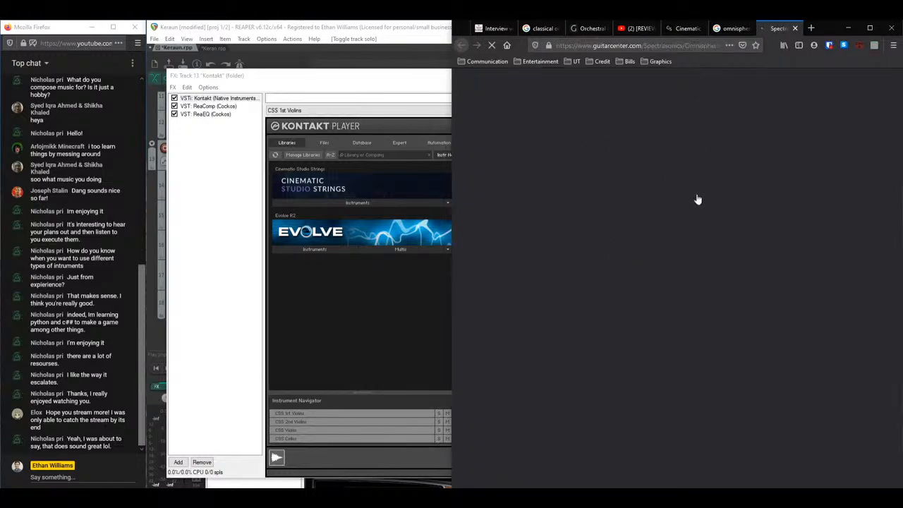
Step: Look over the product description and price of Omnisphere 2 on the Guitar Center page
scroll(655, 212, down, 4)
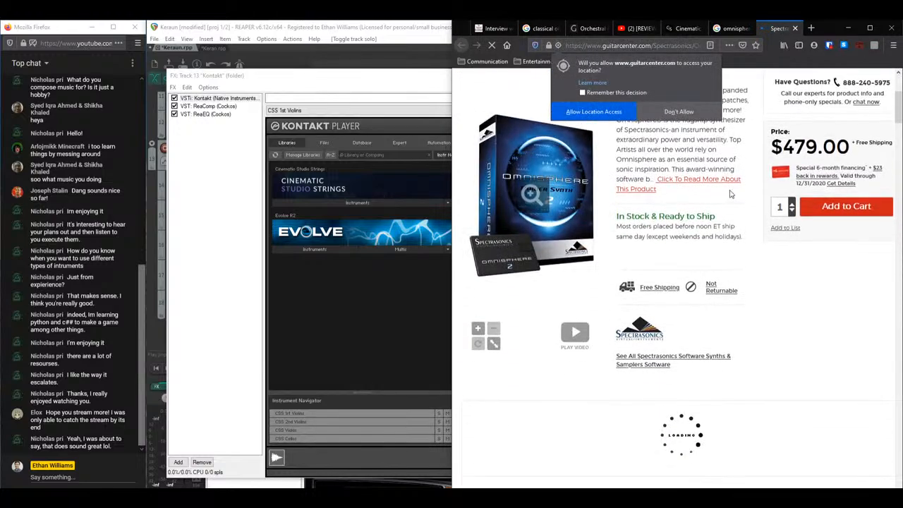
scroll(734, 192, up, 3)
scroll(734, 225, up, 1)
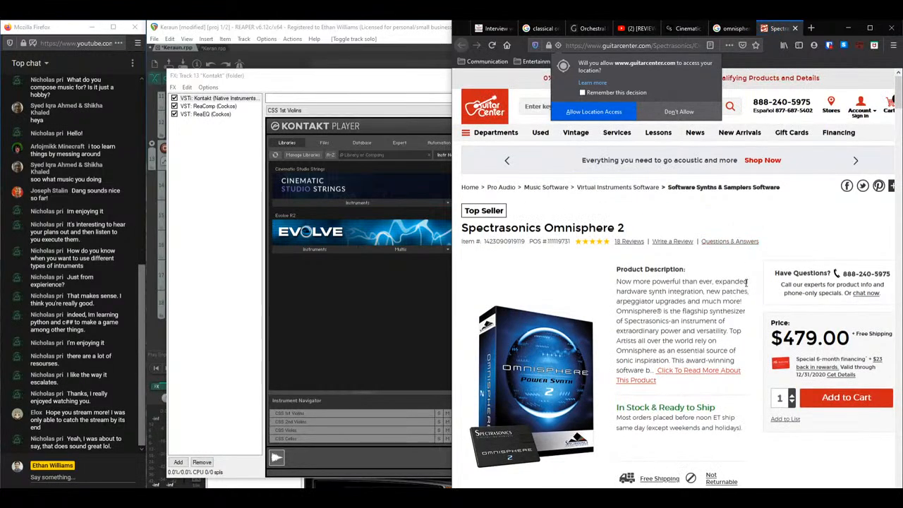
scroll(757, 282, down, 1)
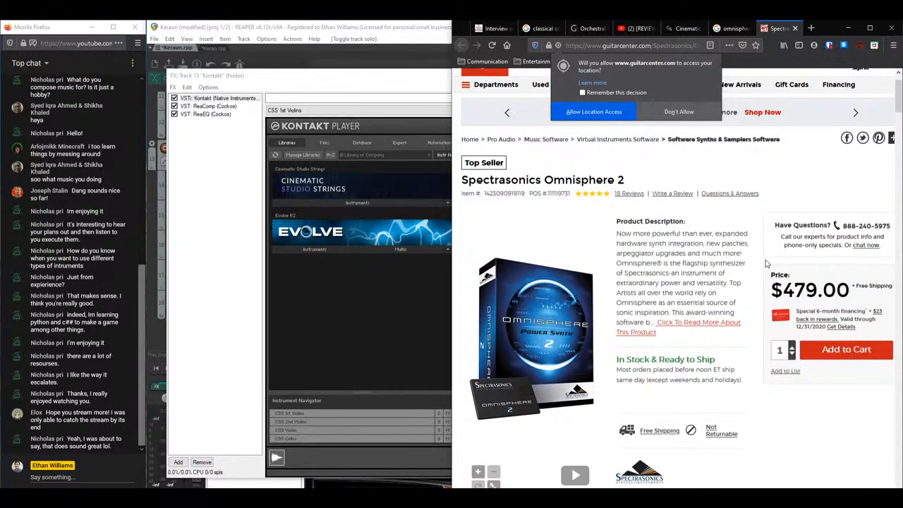
scroll(766, 264, down, 2)
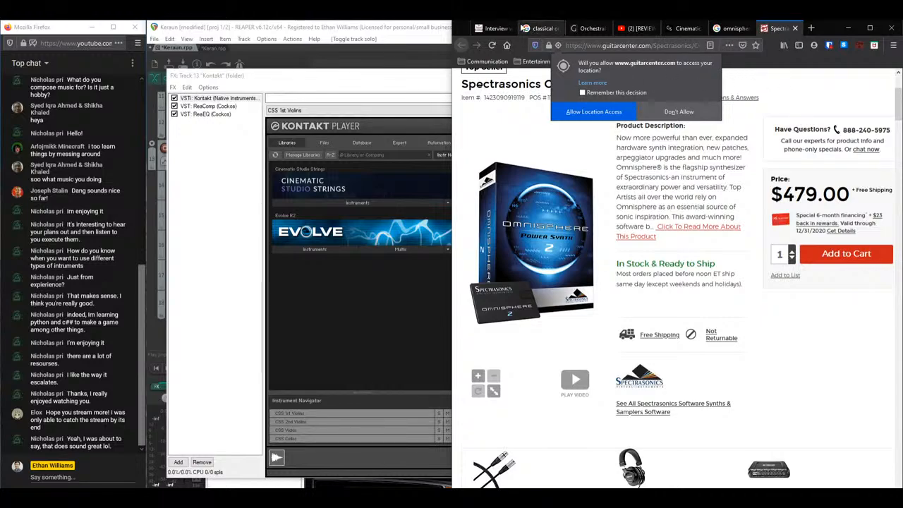
Step: Go back to the composer interview's heading and introduction, and close the browser window with all its tabs
click(494, 27)
scroll(628, 243, up, 5)
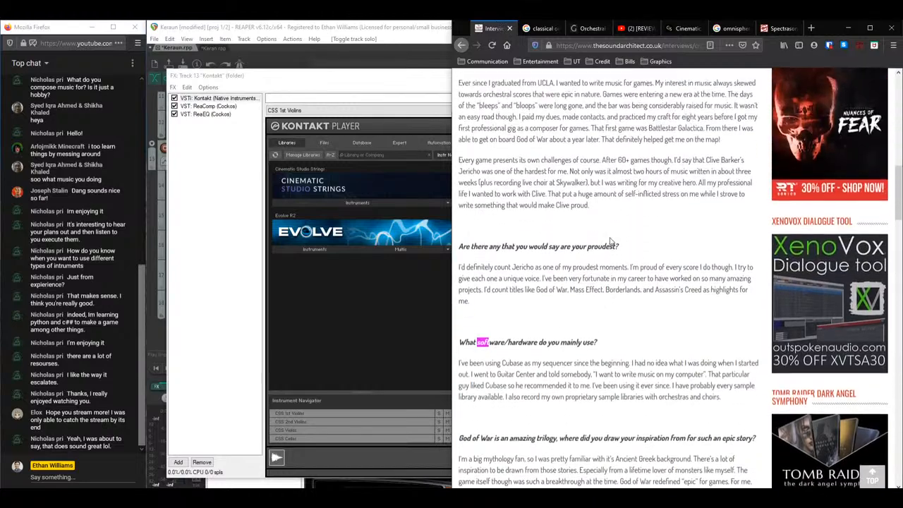
scroll(628, 243, up, 5)
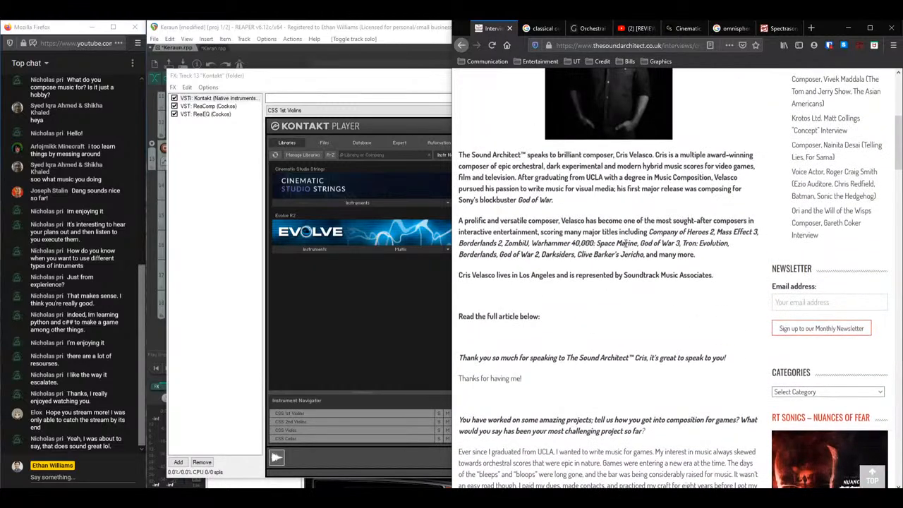
scroll(750, 250, up, 2)
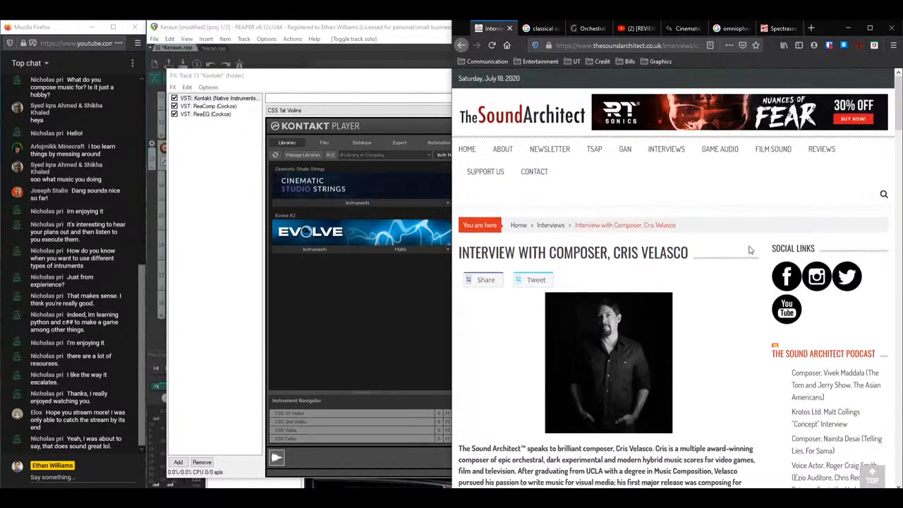
click(891, 28)
click(661, 287)
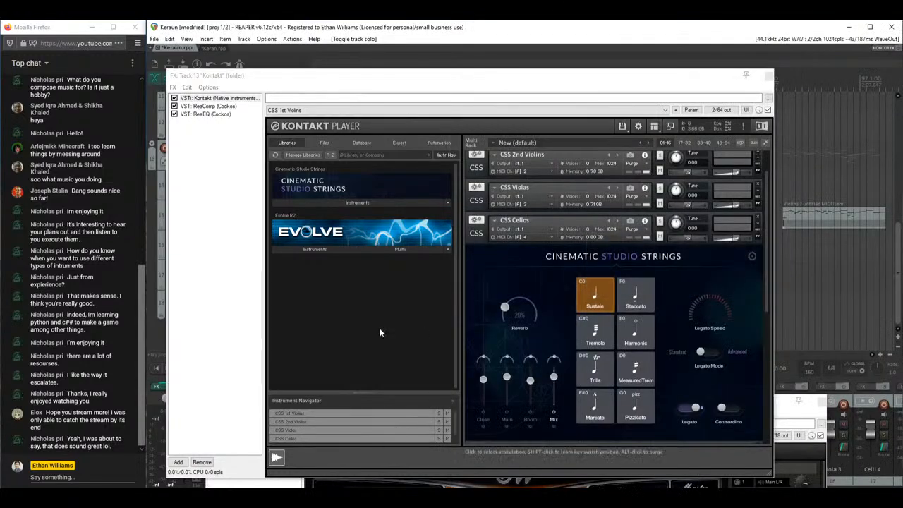
Step: Check the YouTube live dashboard's viewer analytics in Firefox, and return to REAPER with the pop-out chat window in front
mouse_move(300, 485)
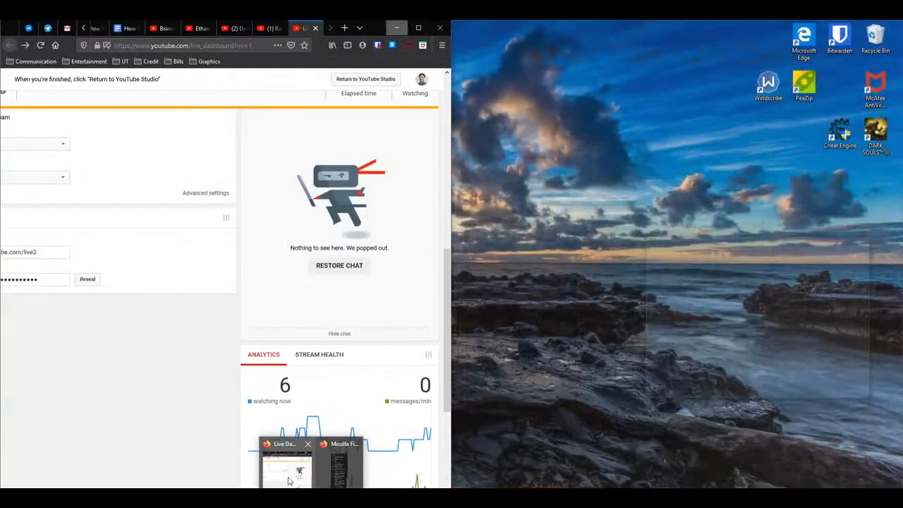
click(288, 482)
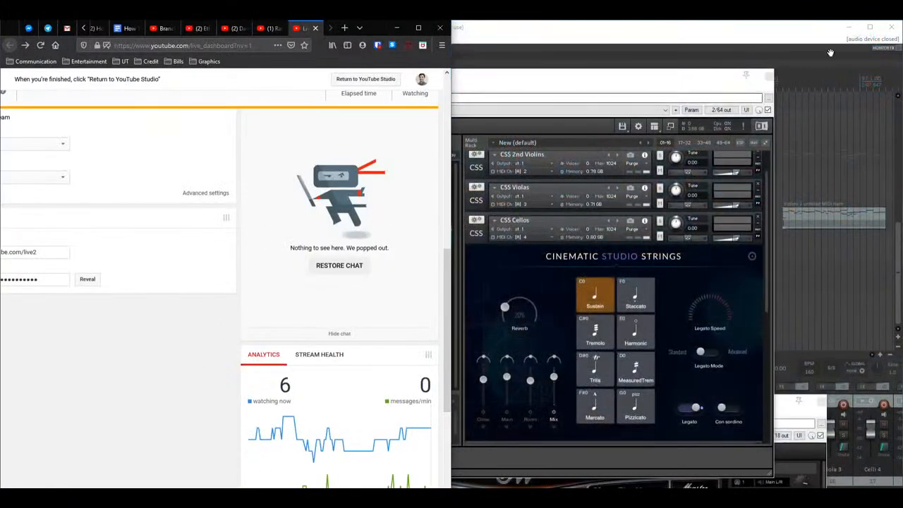
click(575, 31)
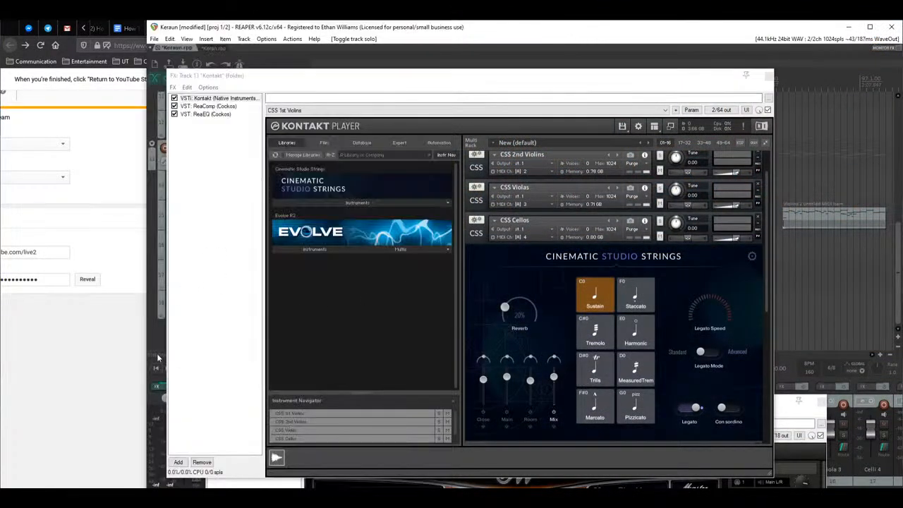
mouse_move(304, 497)
click(337, 465)
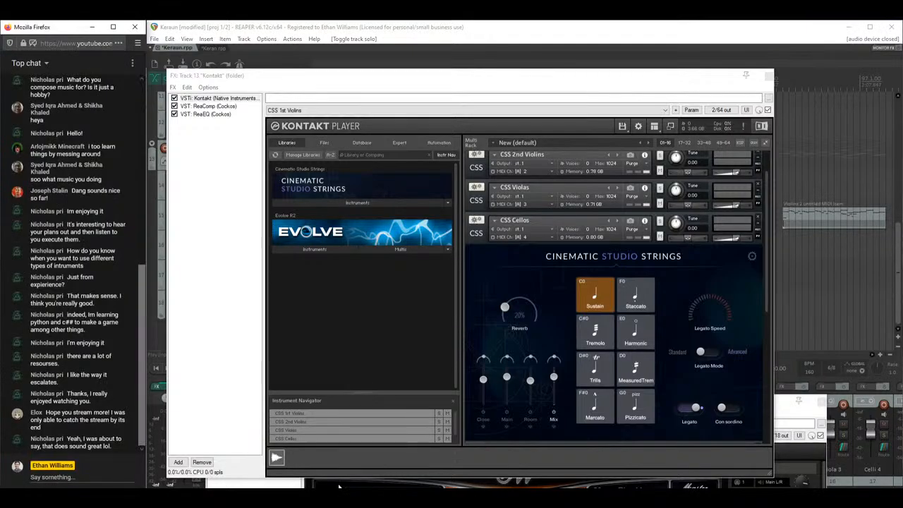
Step: Close the FX chain windows of the Kontakt and Play folder tracks to reveal the Keraun arrangement from its first track
click(769, 76)
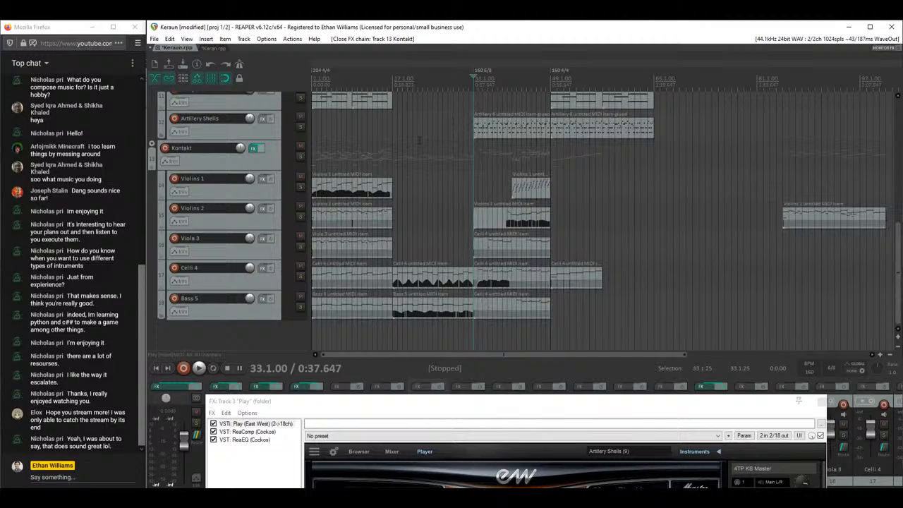
drag(387, 401, 407, 328)
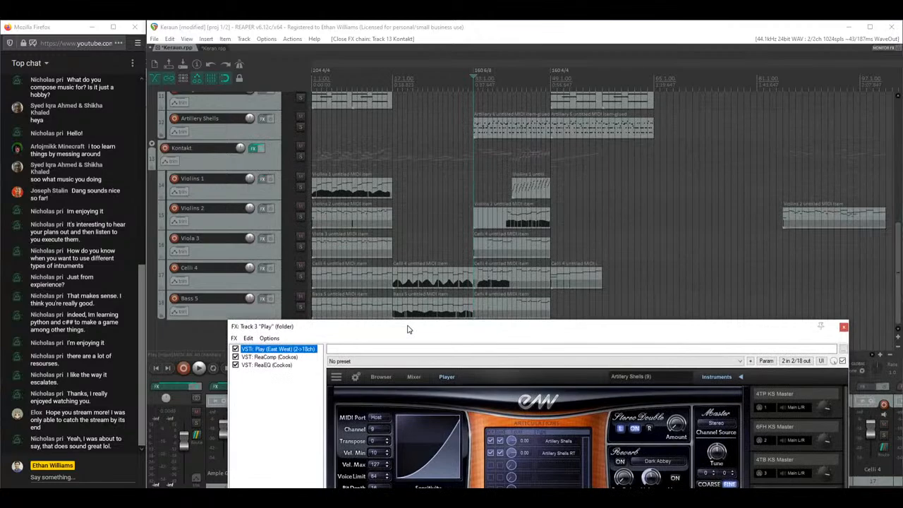
click(844, 326)
scroll(577, 206, up, 5)
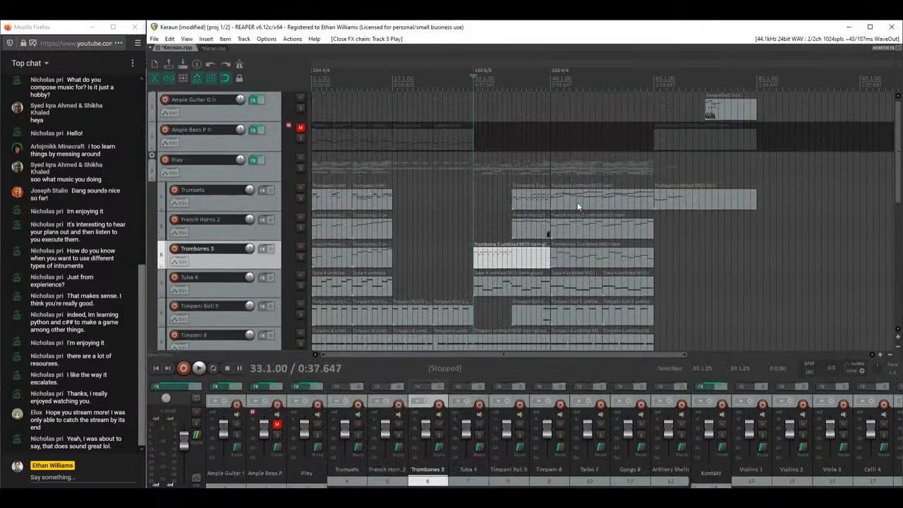
Step: Create an empty project tab and look through the list of recent projects without opening one
click(170, 38)
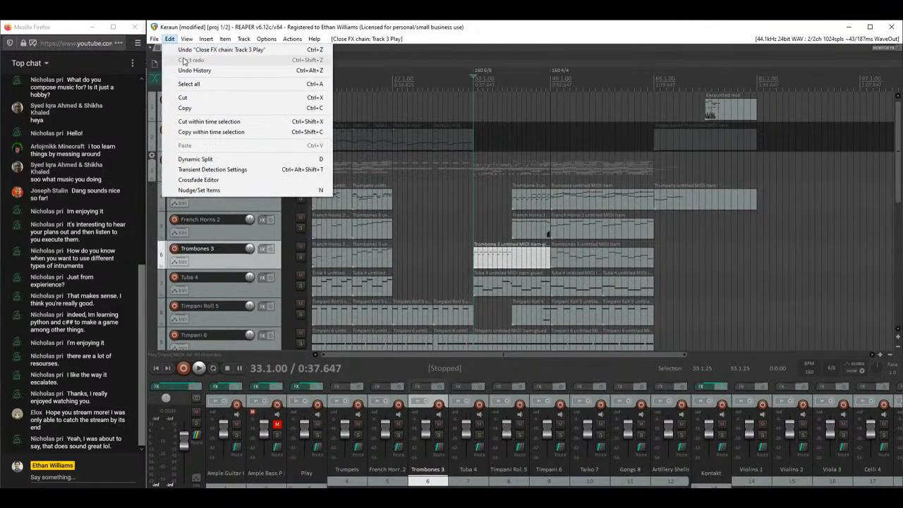
click(183, 59)
click(154, 38)
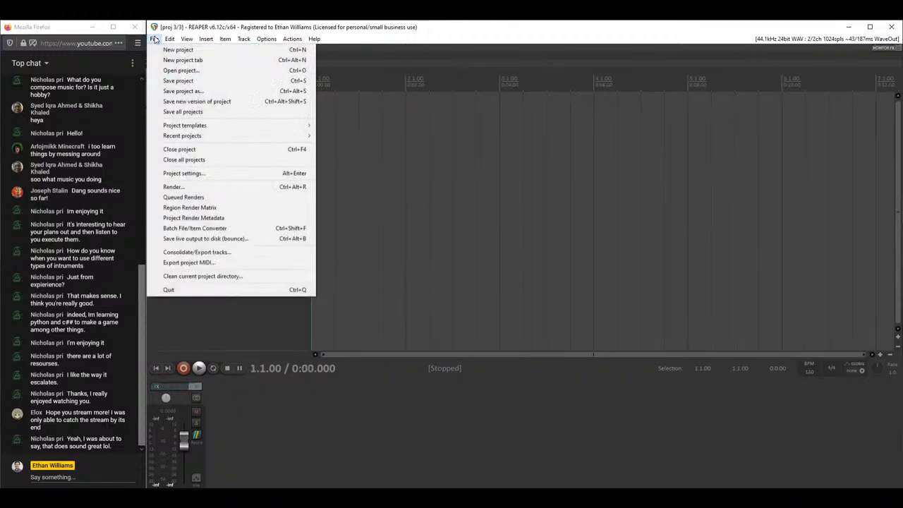
mouse_move(194, 136)
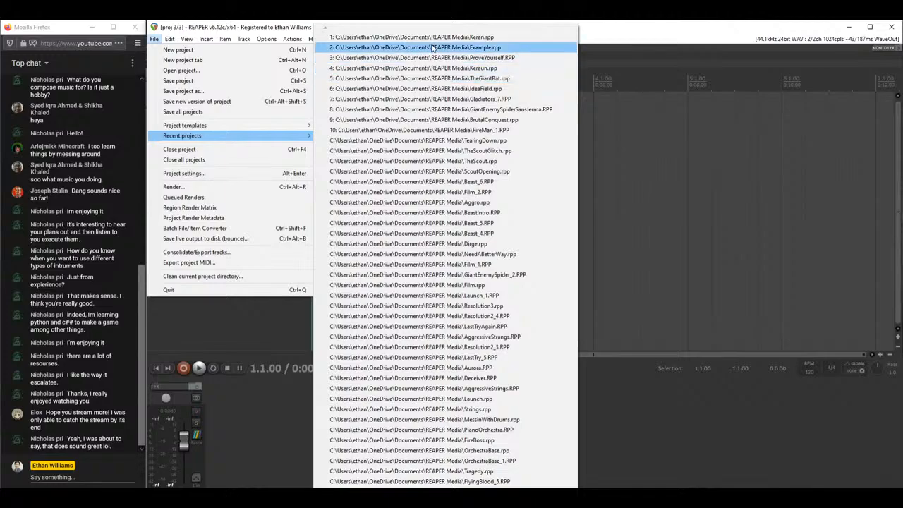
click(211, 325)
Step: Show the arrangement of the Keran project and return to the Keraun project
click(201, 48)
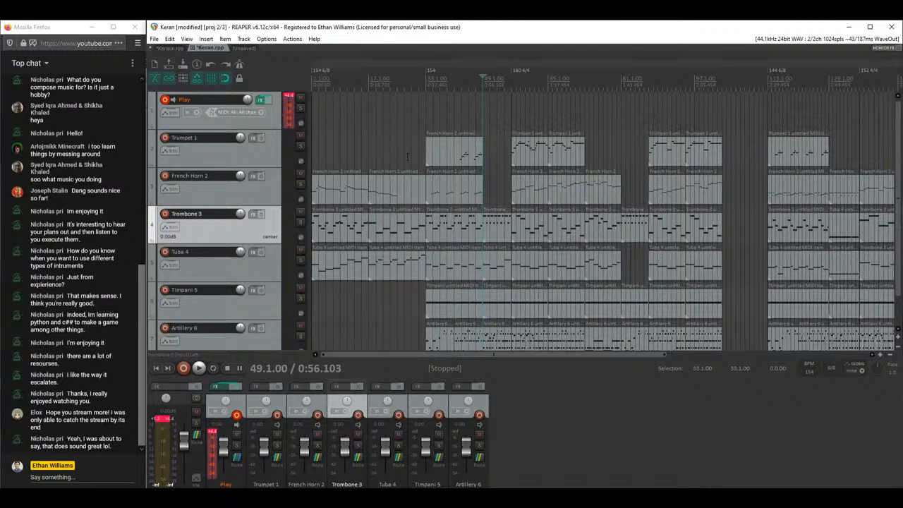
click(163, 48)
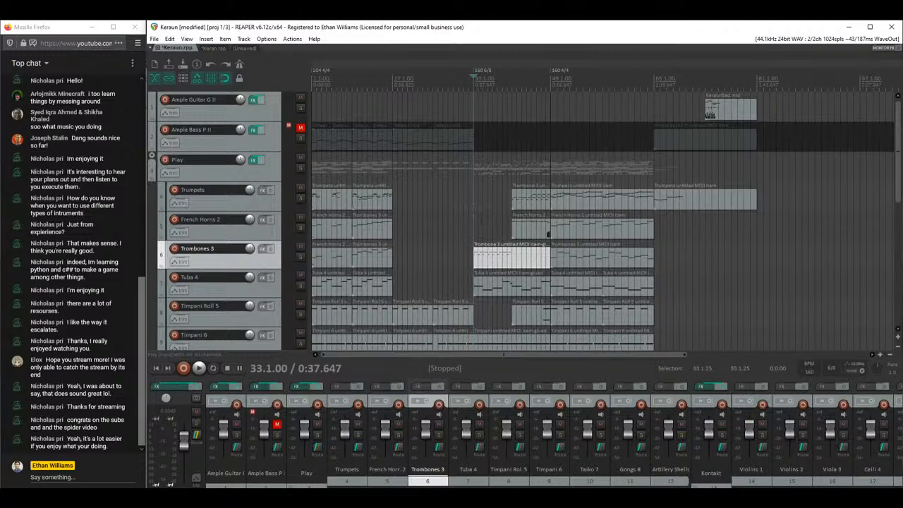
Step: Check the system clock and the YouTube live dashboard in Firefox, and minimize the dashboard window
click(858, 496)
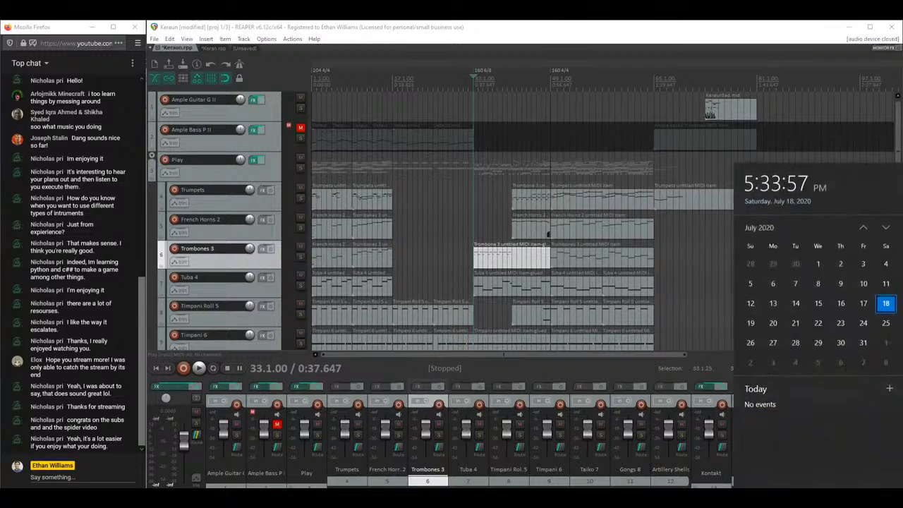
click(857, 497)
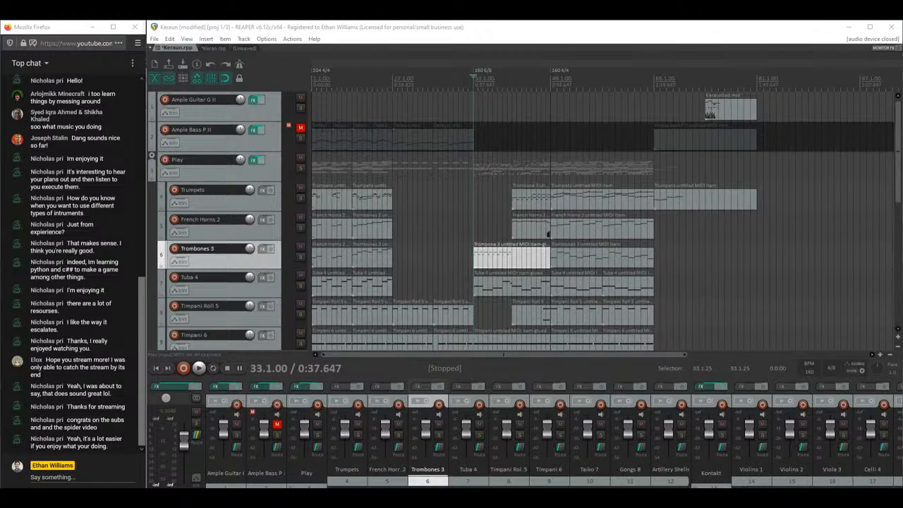
mouse_move(312, 497)
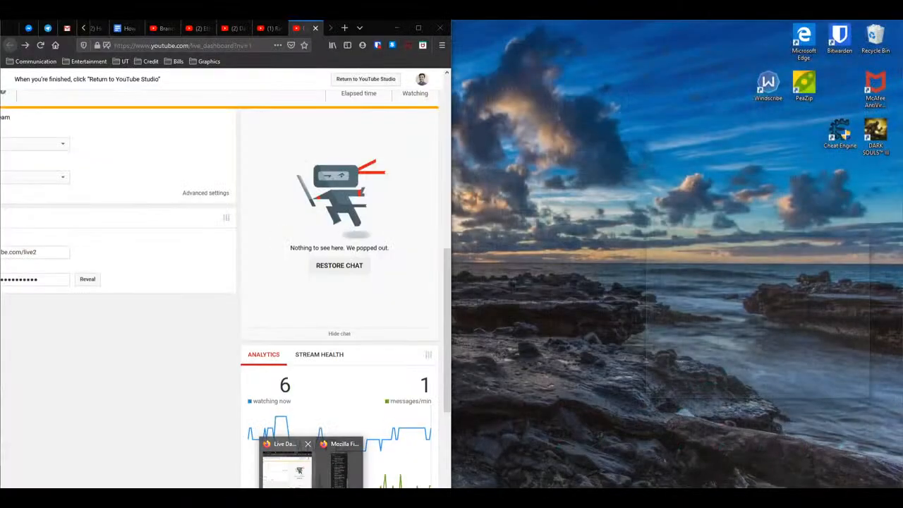
click(288, 467)
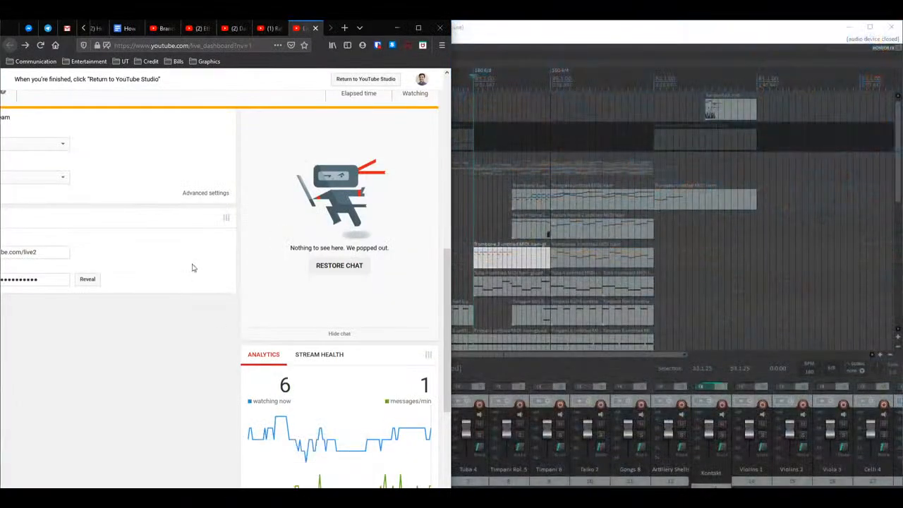
click(398, 28)
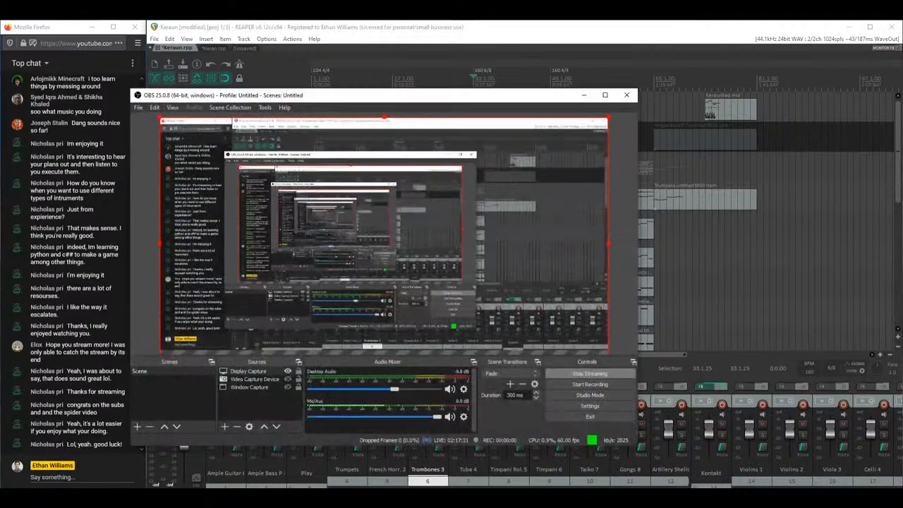